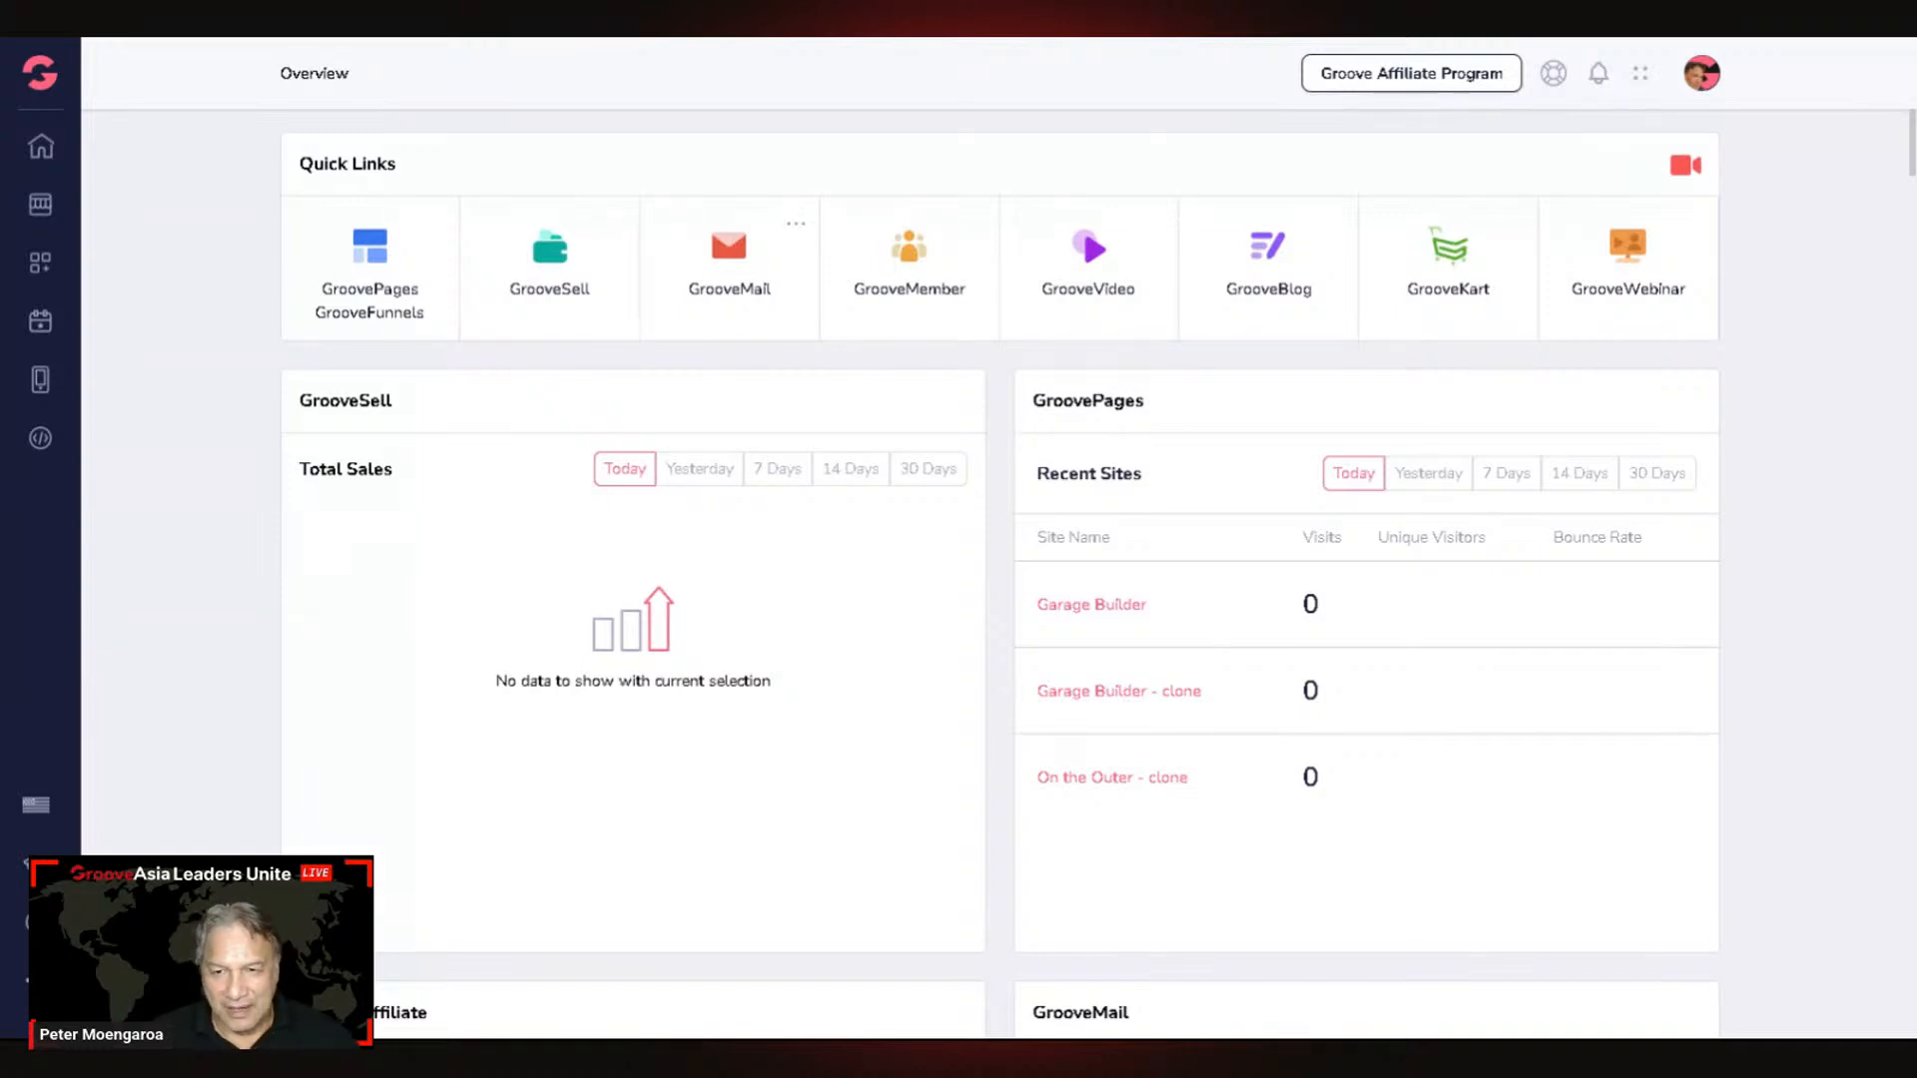
Step: Go to the GrooveMail dashboard showing March 2025 stats: 2 opens, 0 clicks, 29 form submissions
click(736, 271)
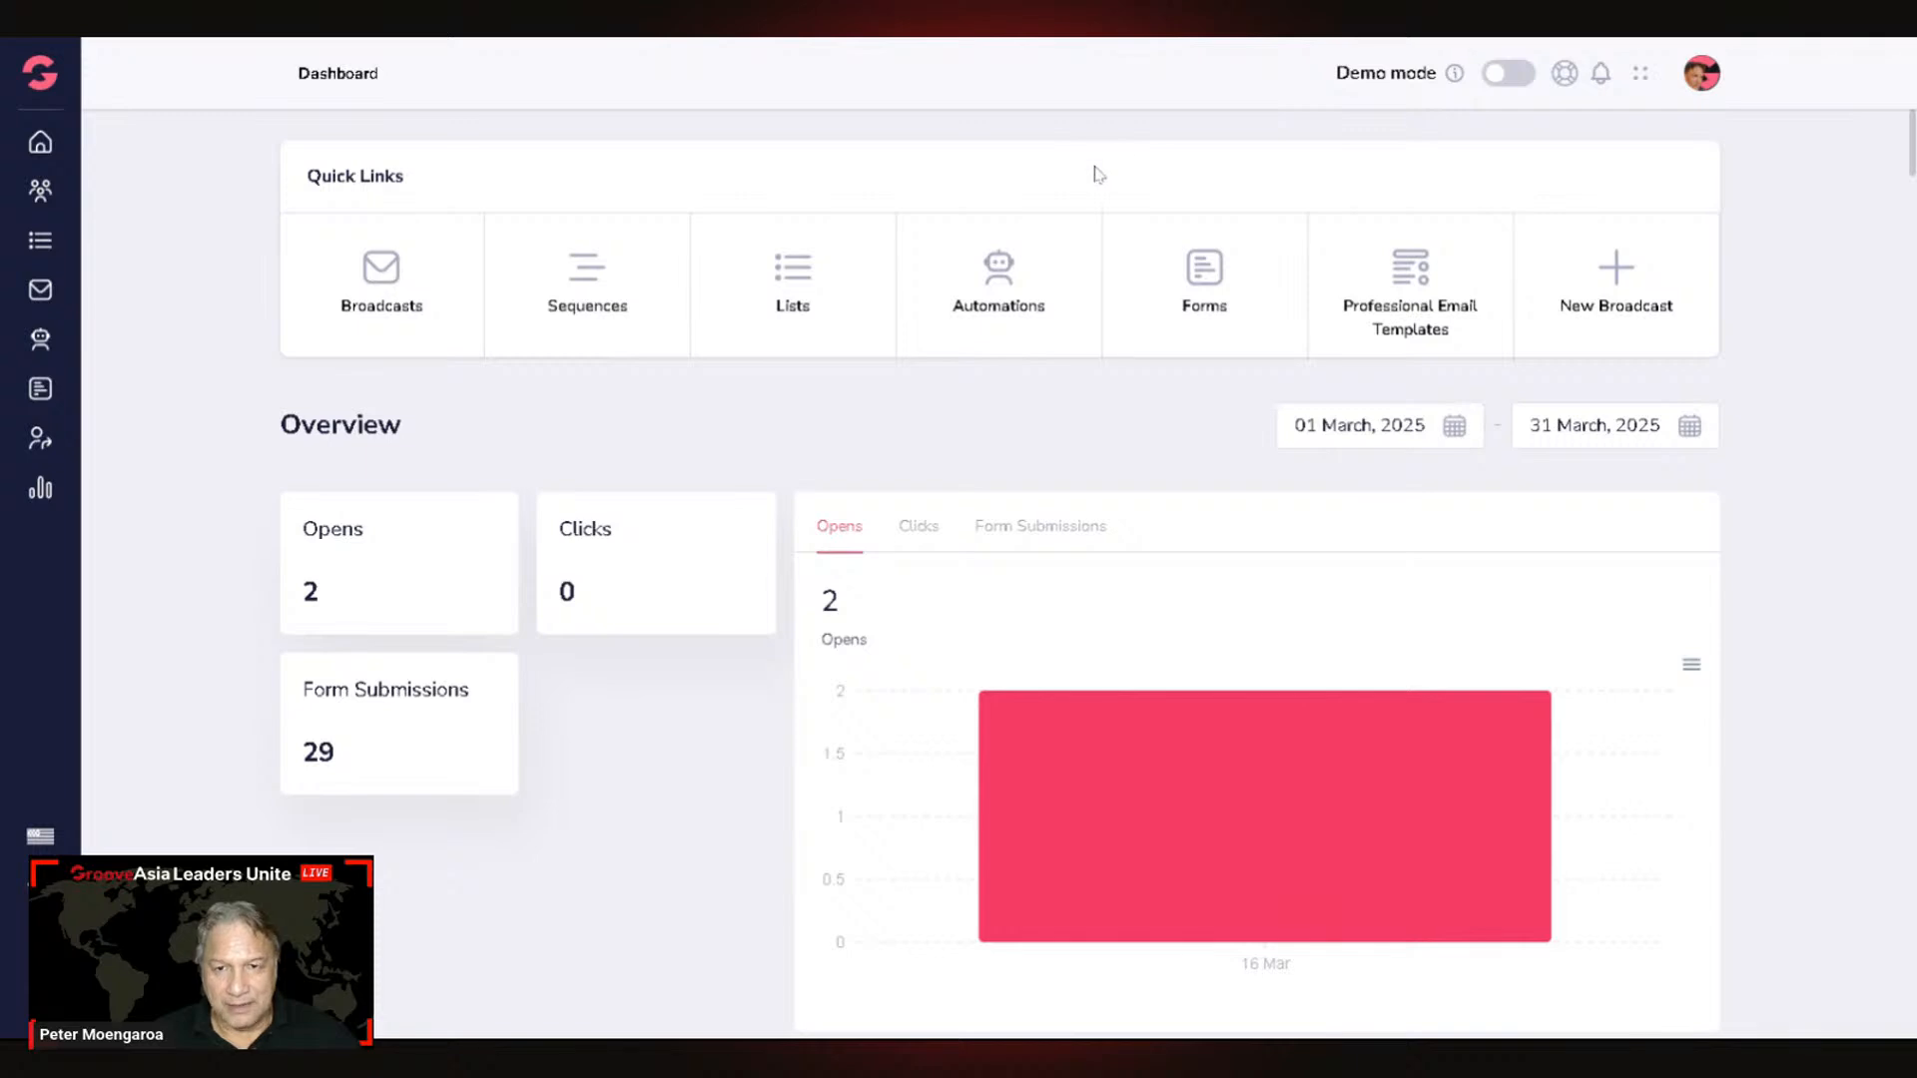
Step: Bring up the Professional Email Templates gallery and browse the template grid
click(1455, 291)
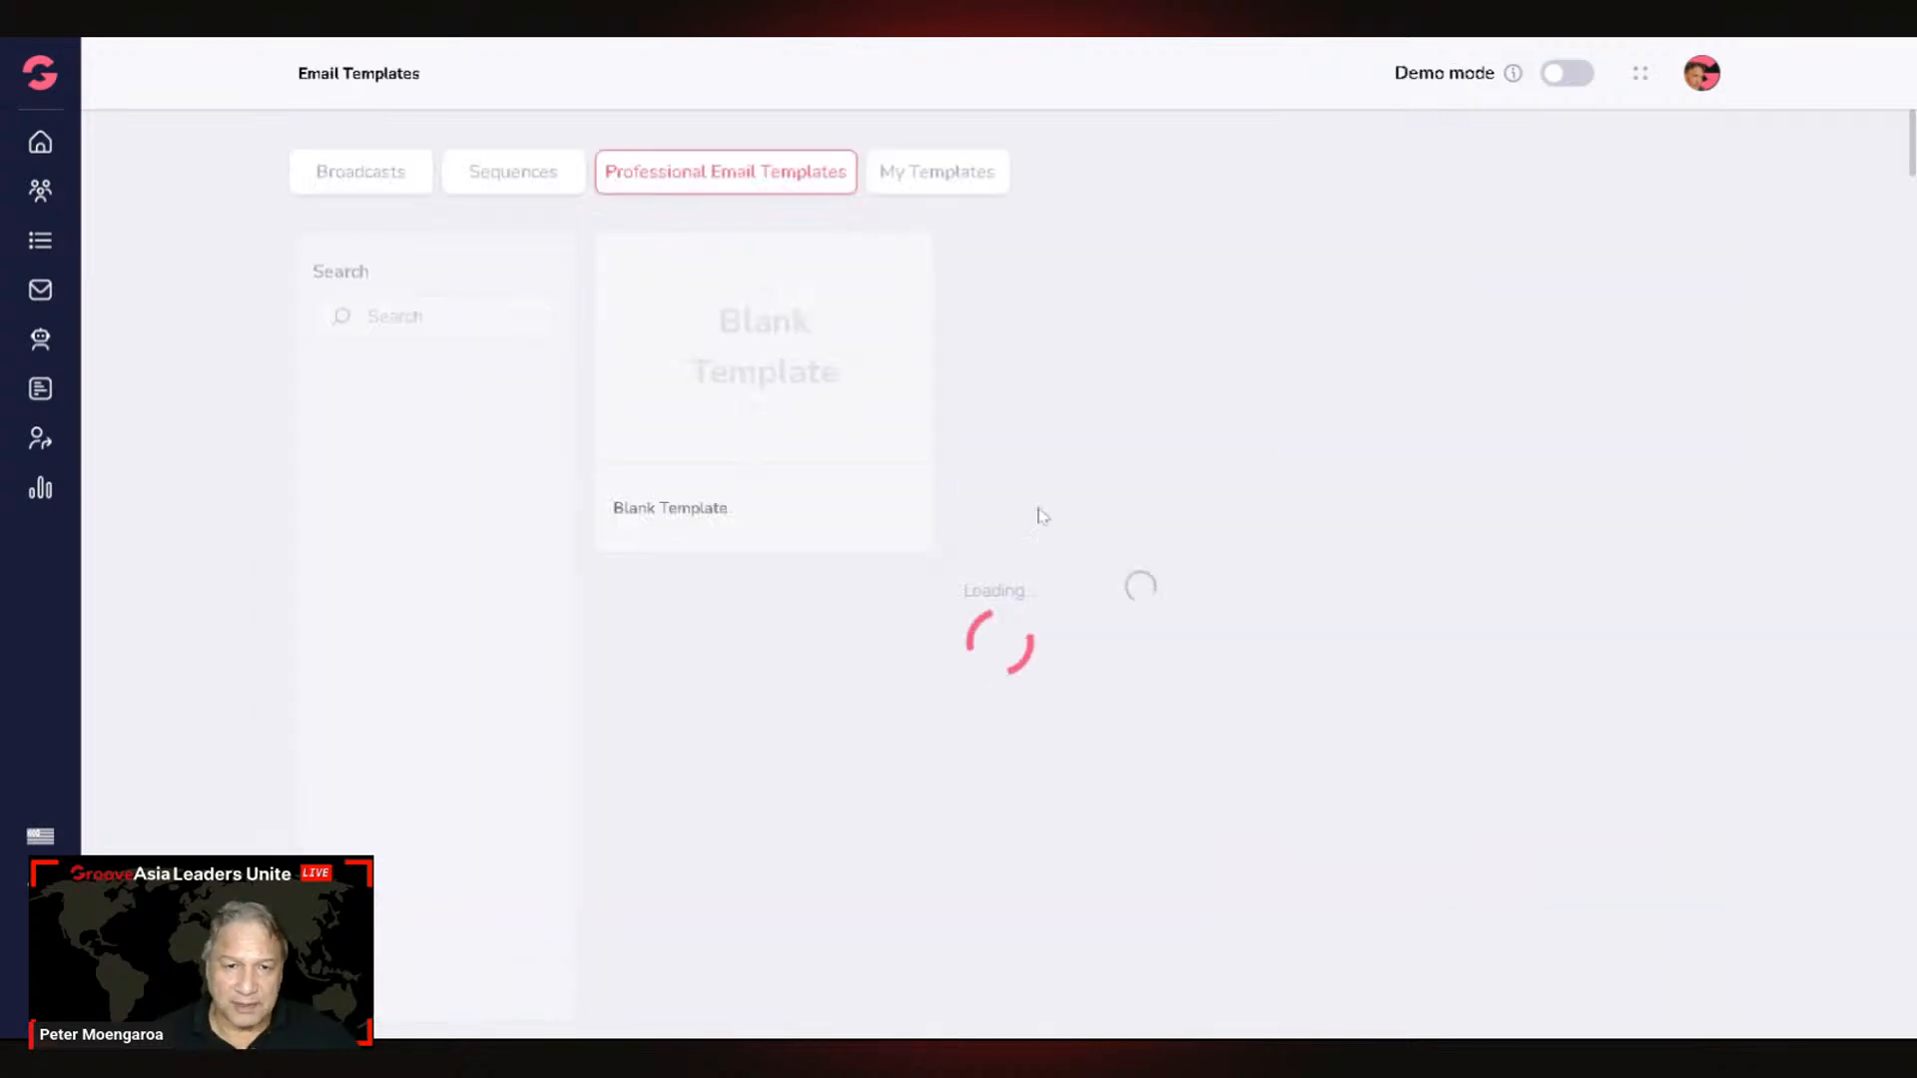
scroll(1355, 391, down, 5)
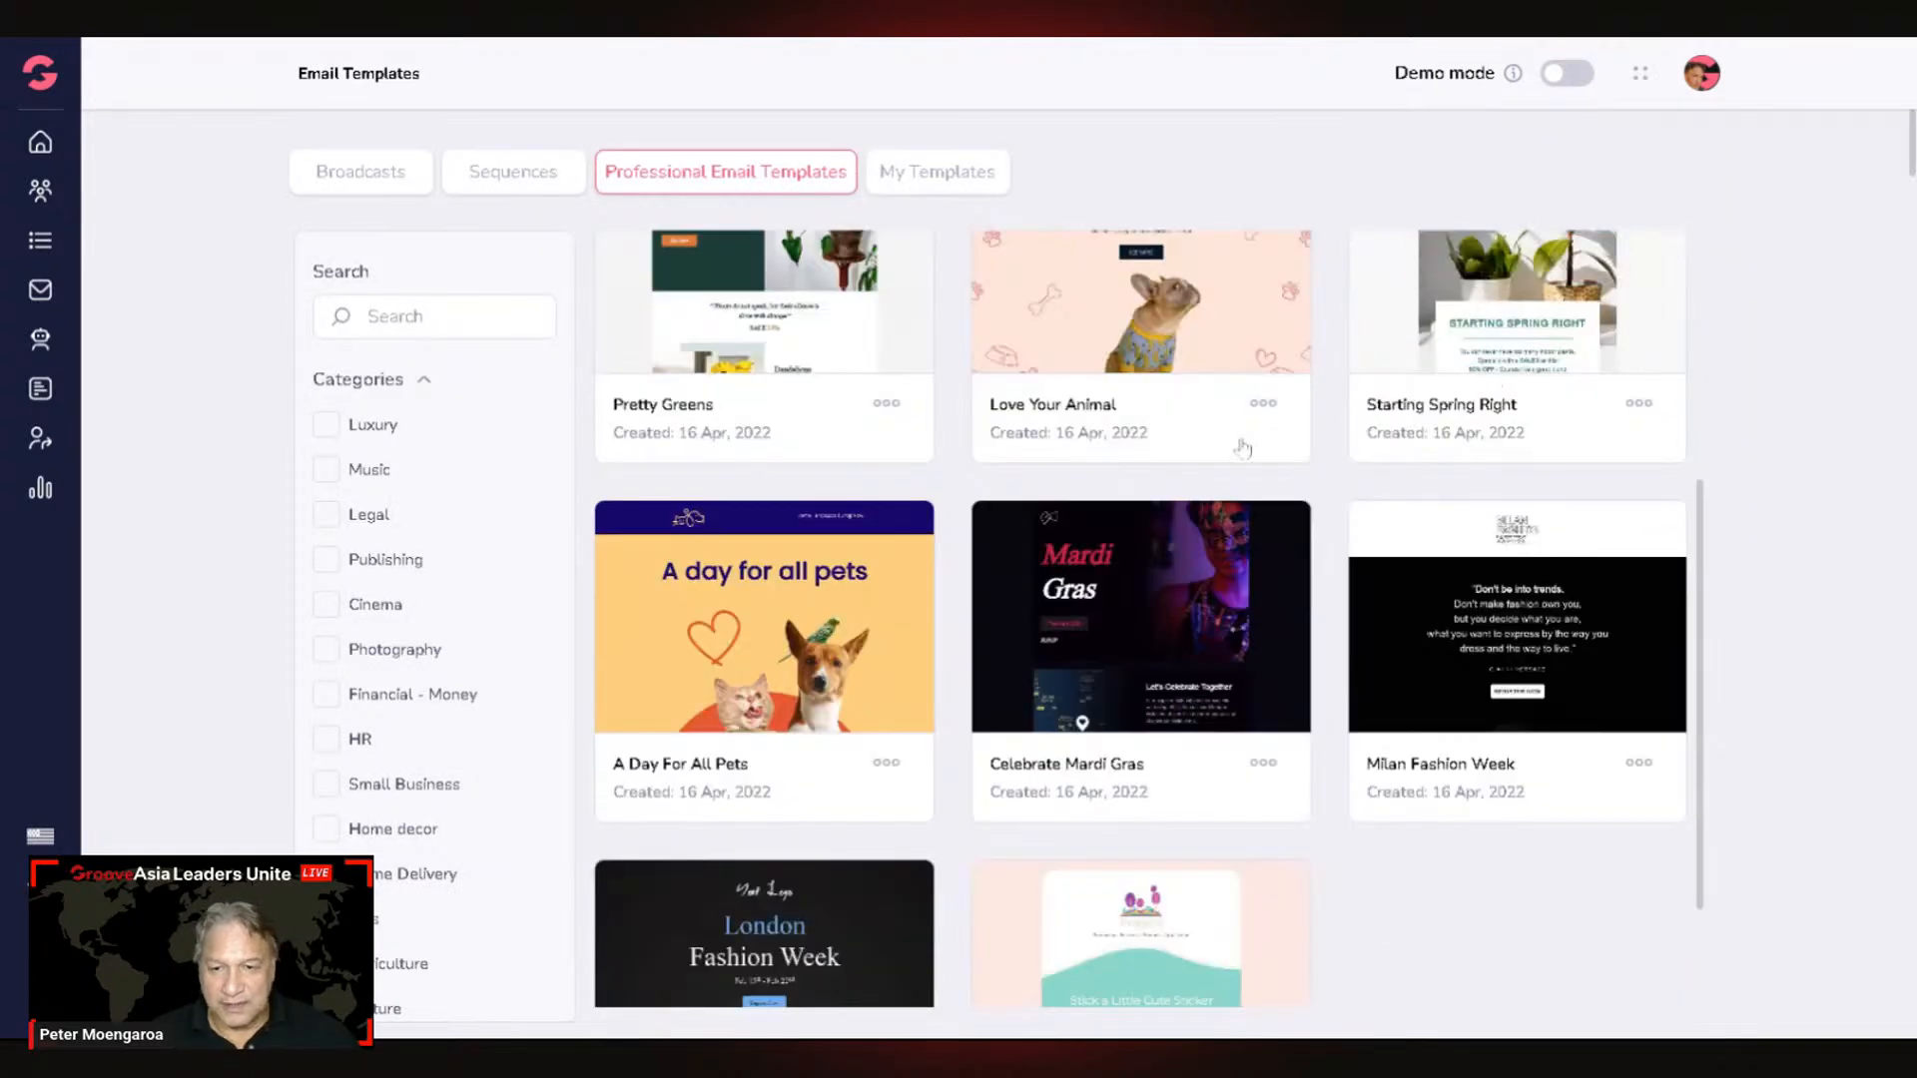
scroll(1253, 442, up, 3)
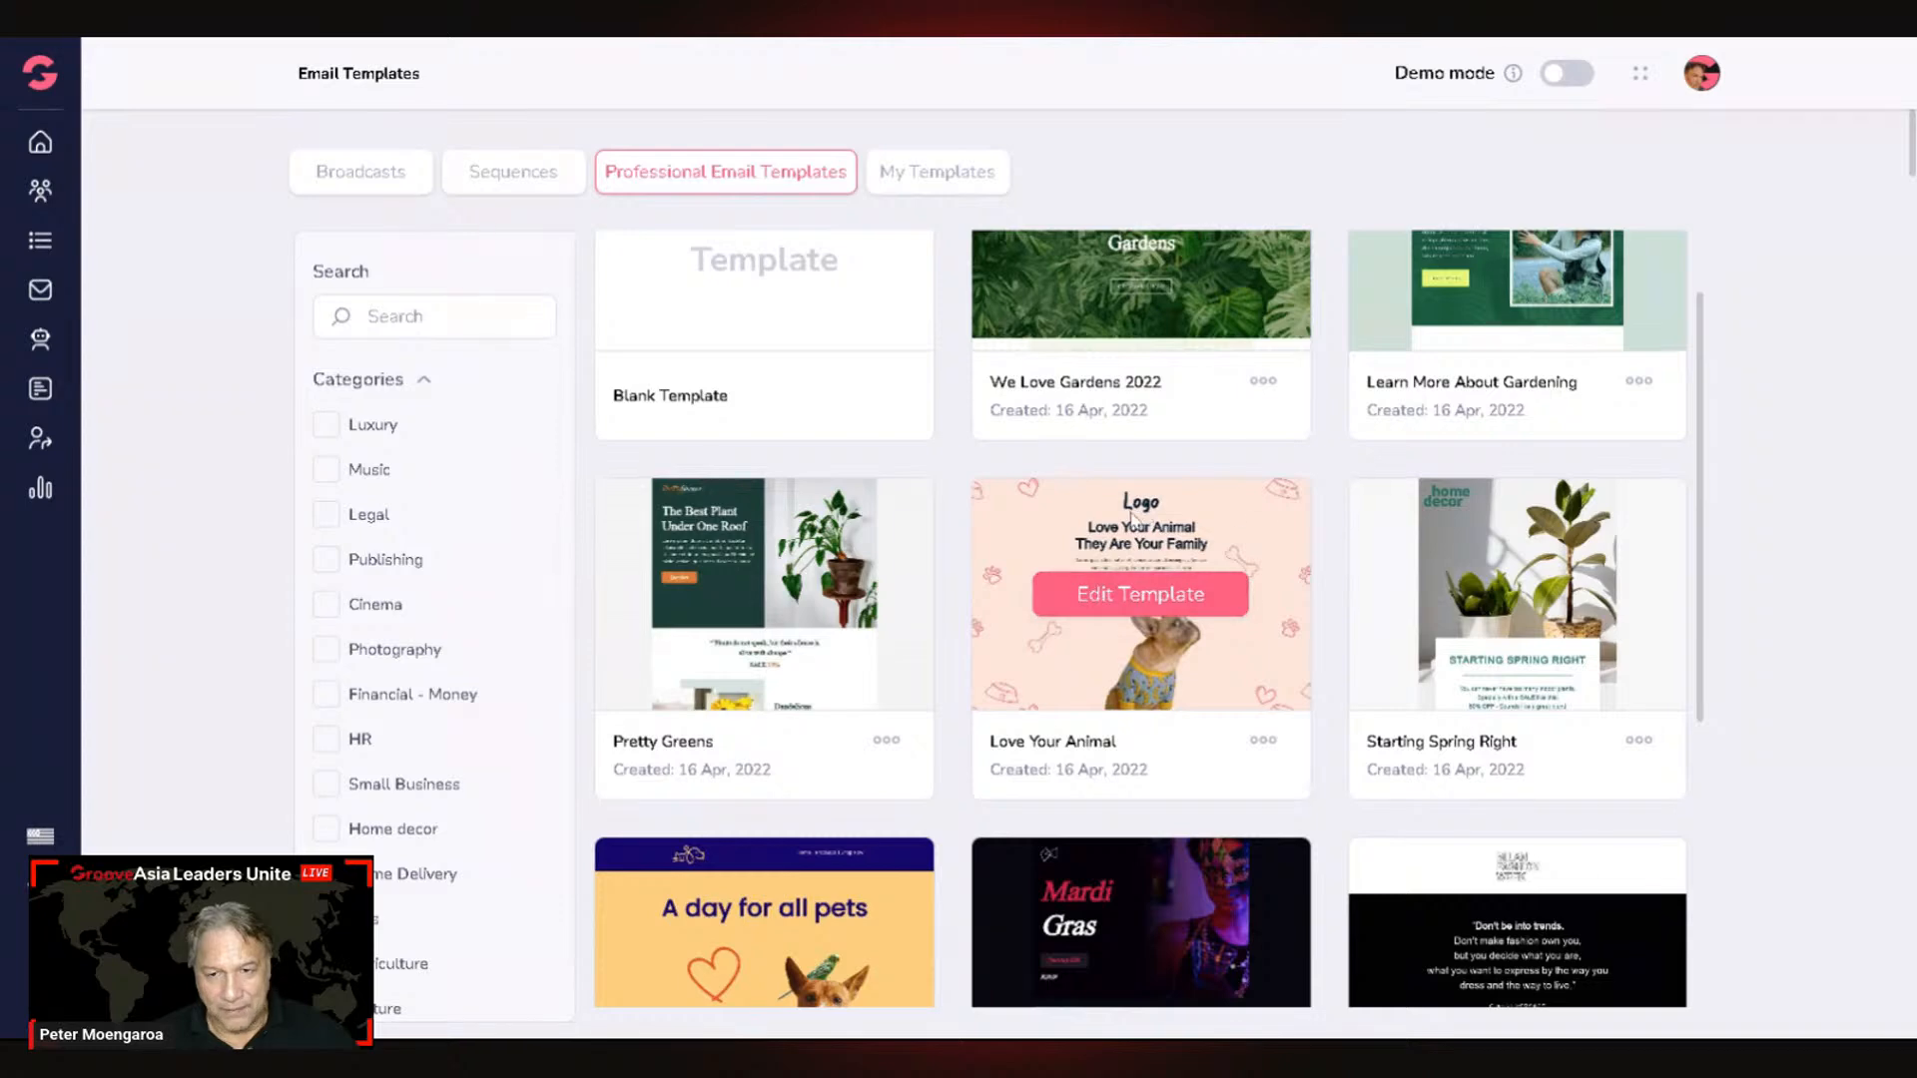
scroll(1093, 529, down, 5)
scroll(1089, 527, down, 4)
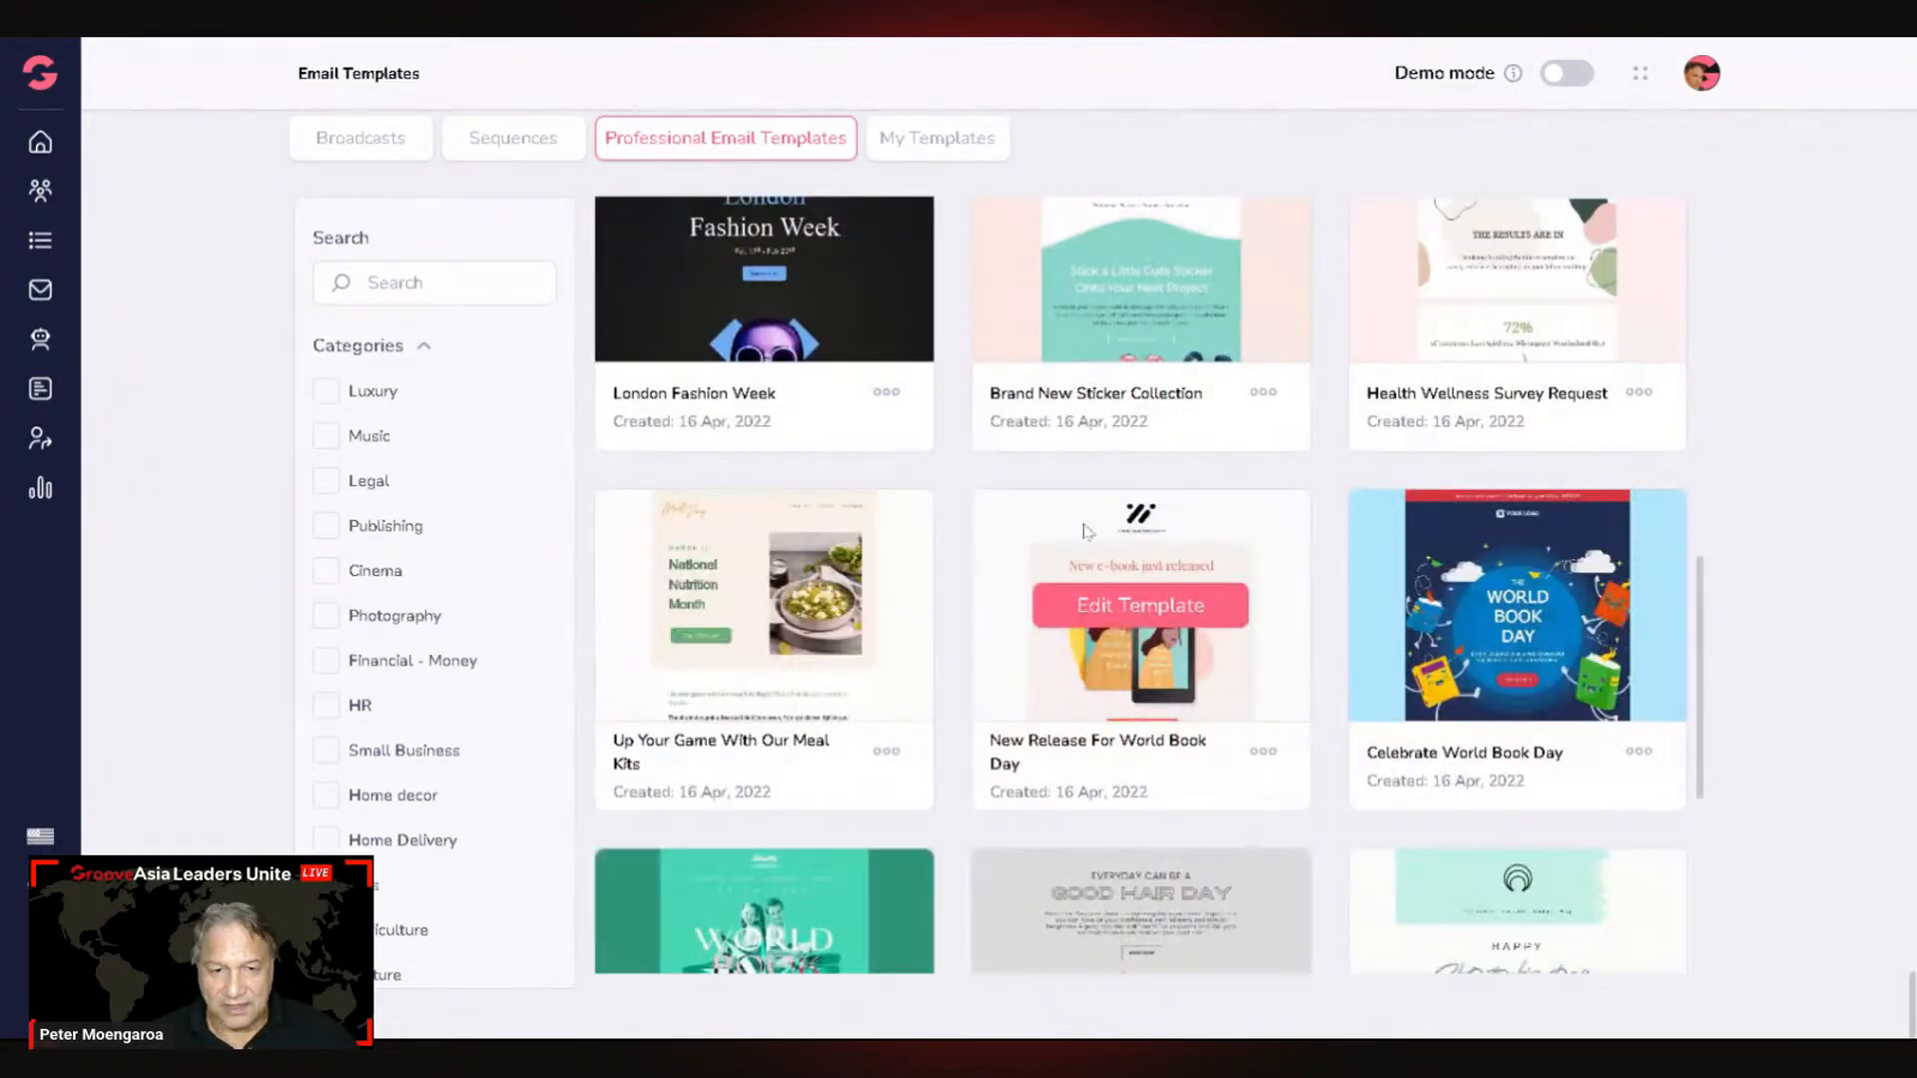
scroll(445, 597, down, 10)
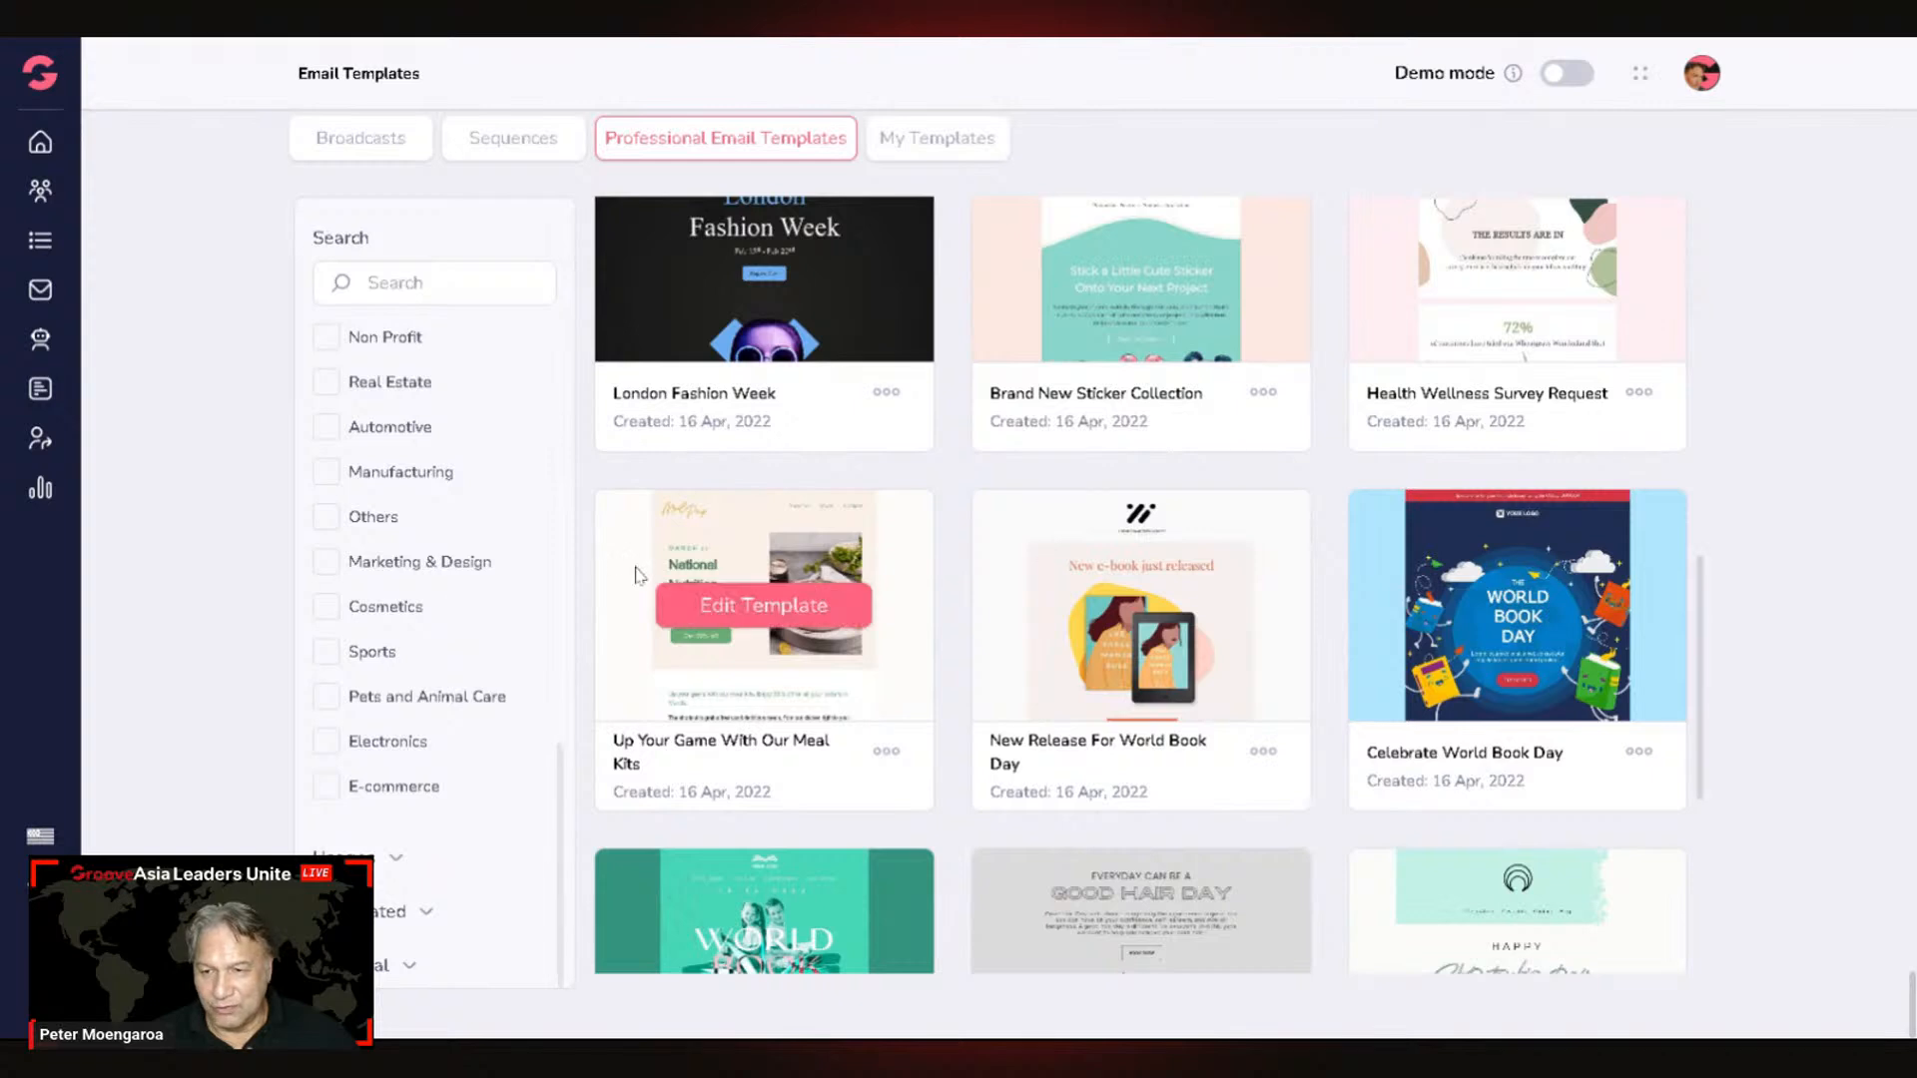
Step: Expand the Usages filter and look through the occasion-based templates
click(518, 859)
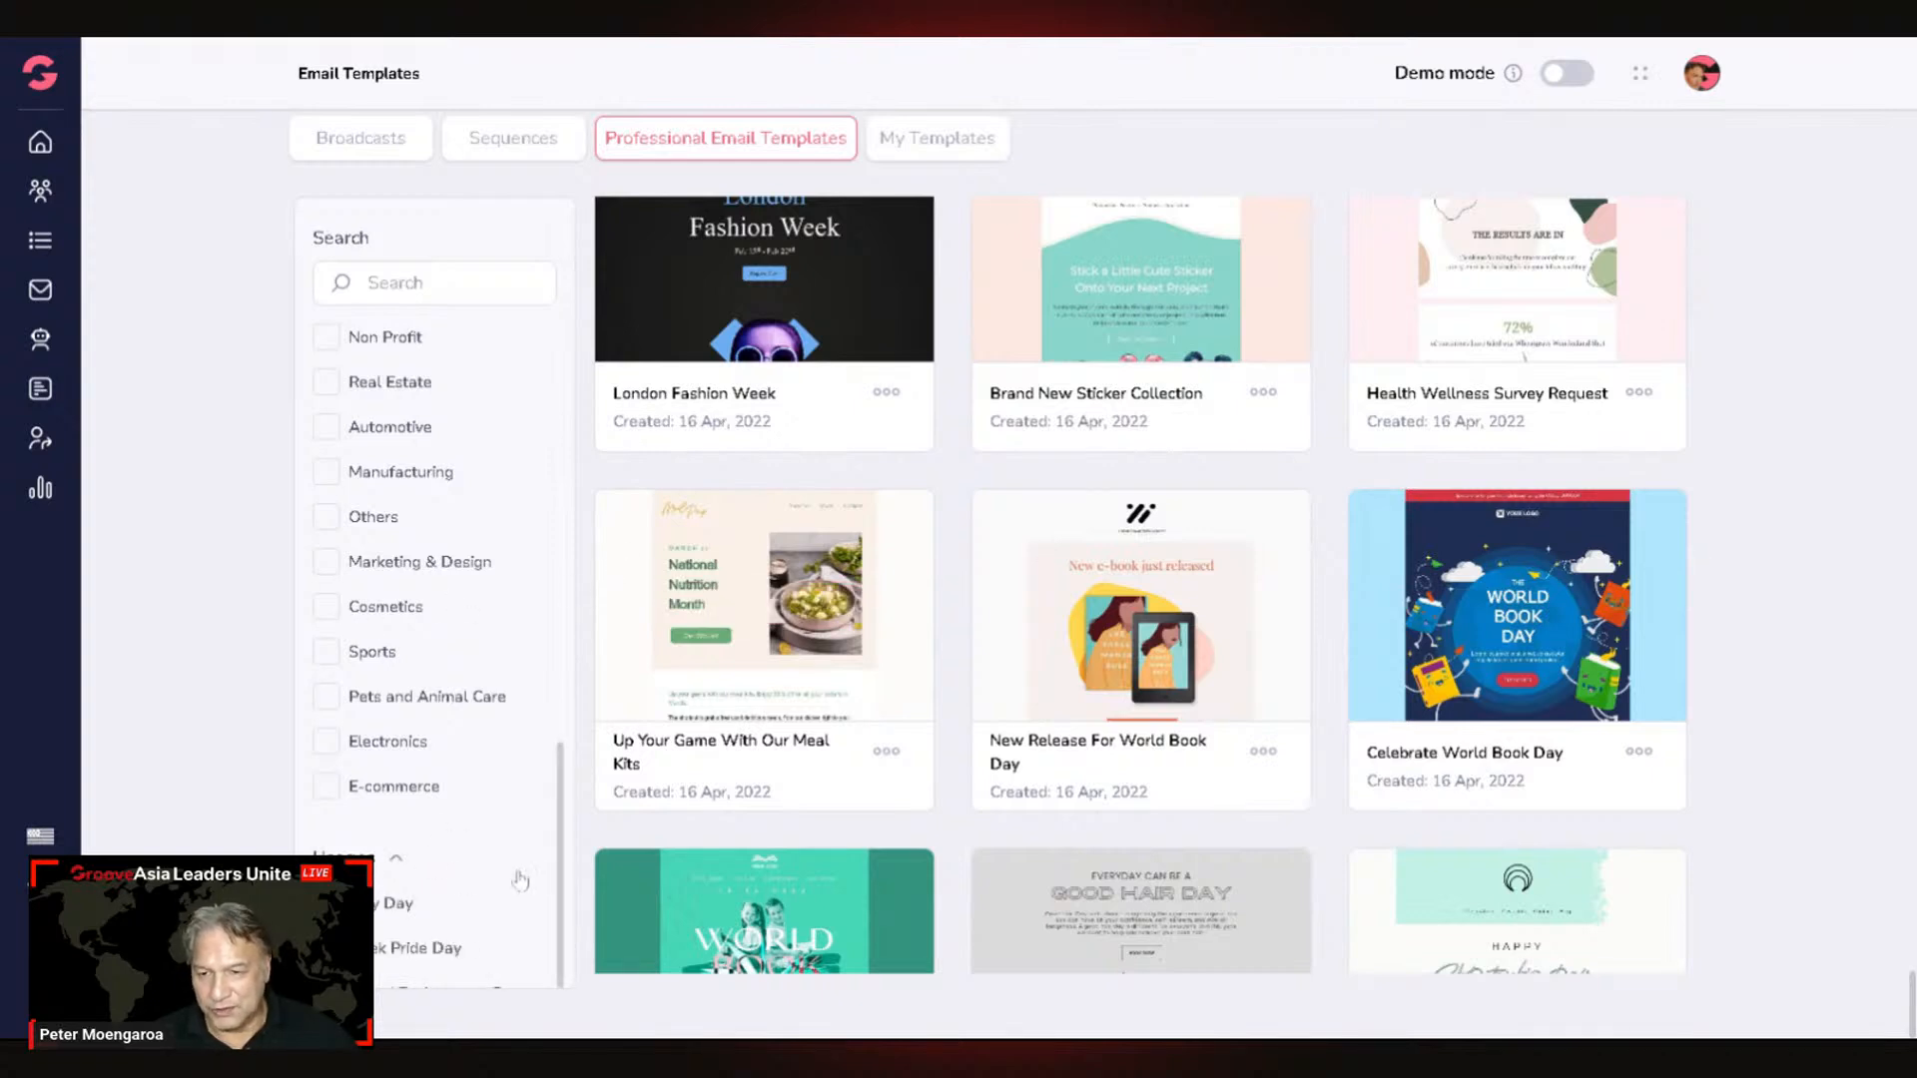
scroll(534, 856, down, 3)
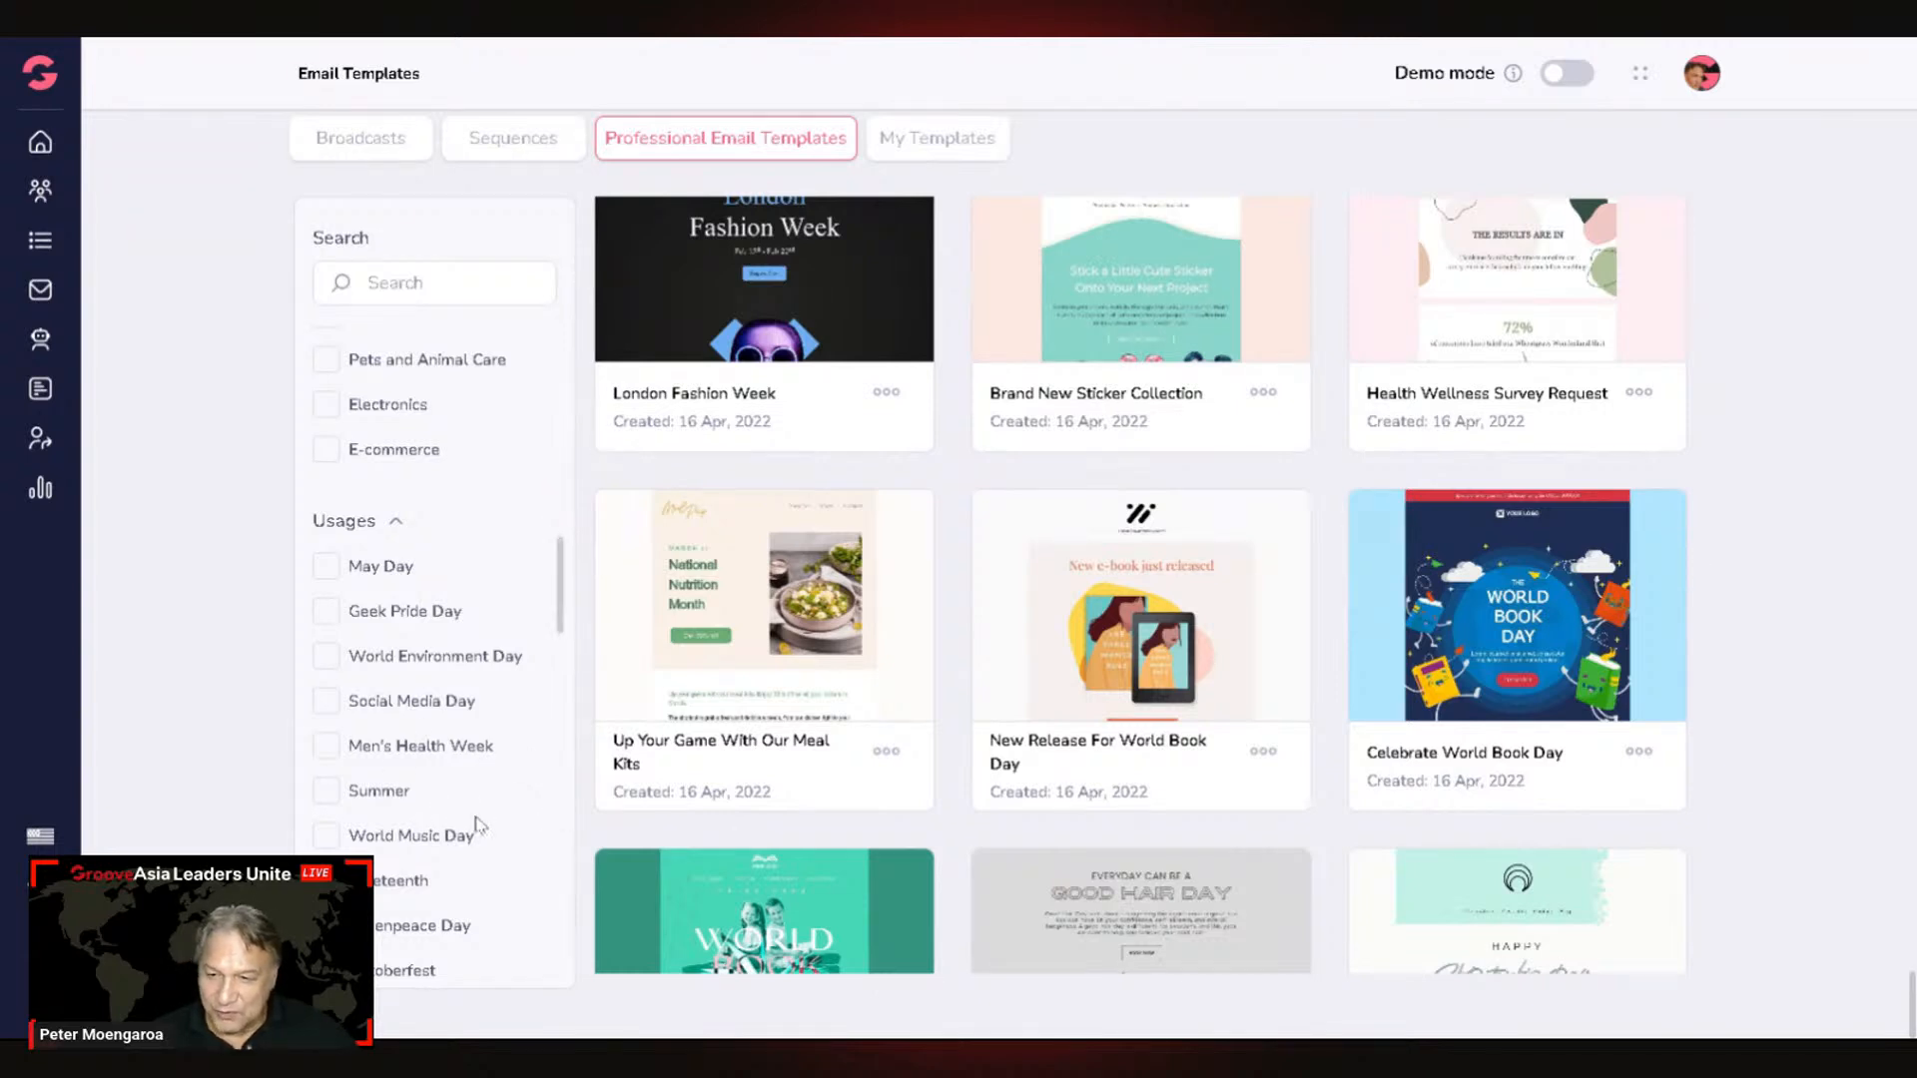
scroll(461, 833, down, 3)
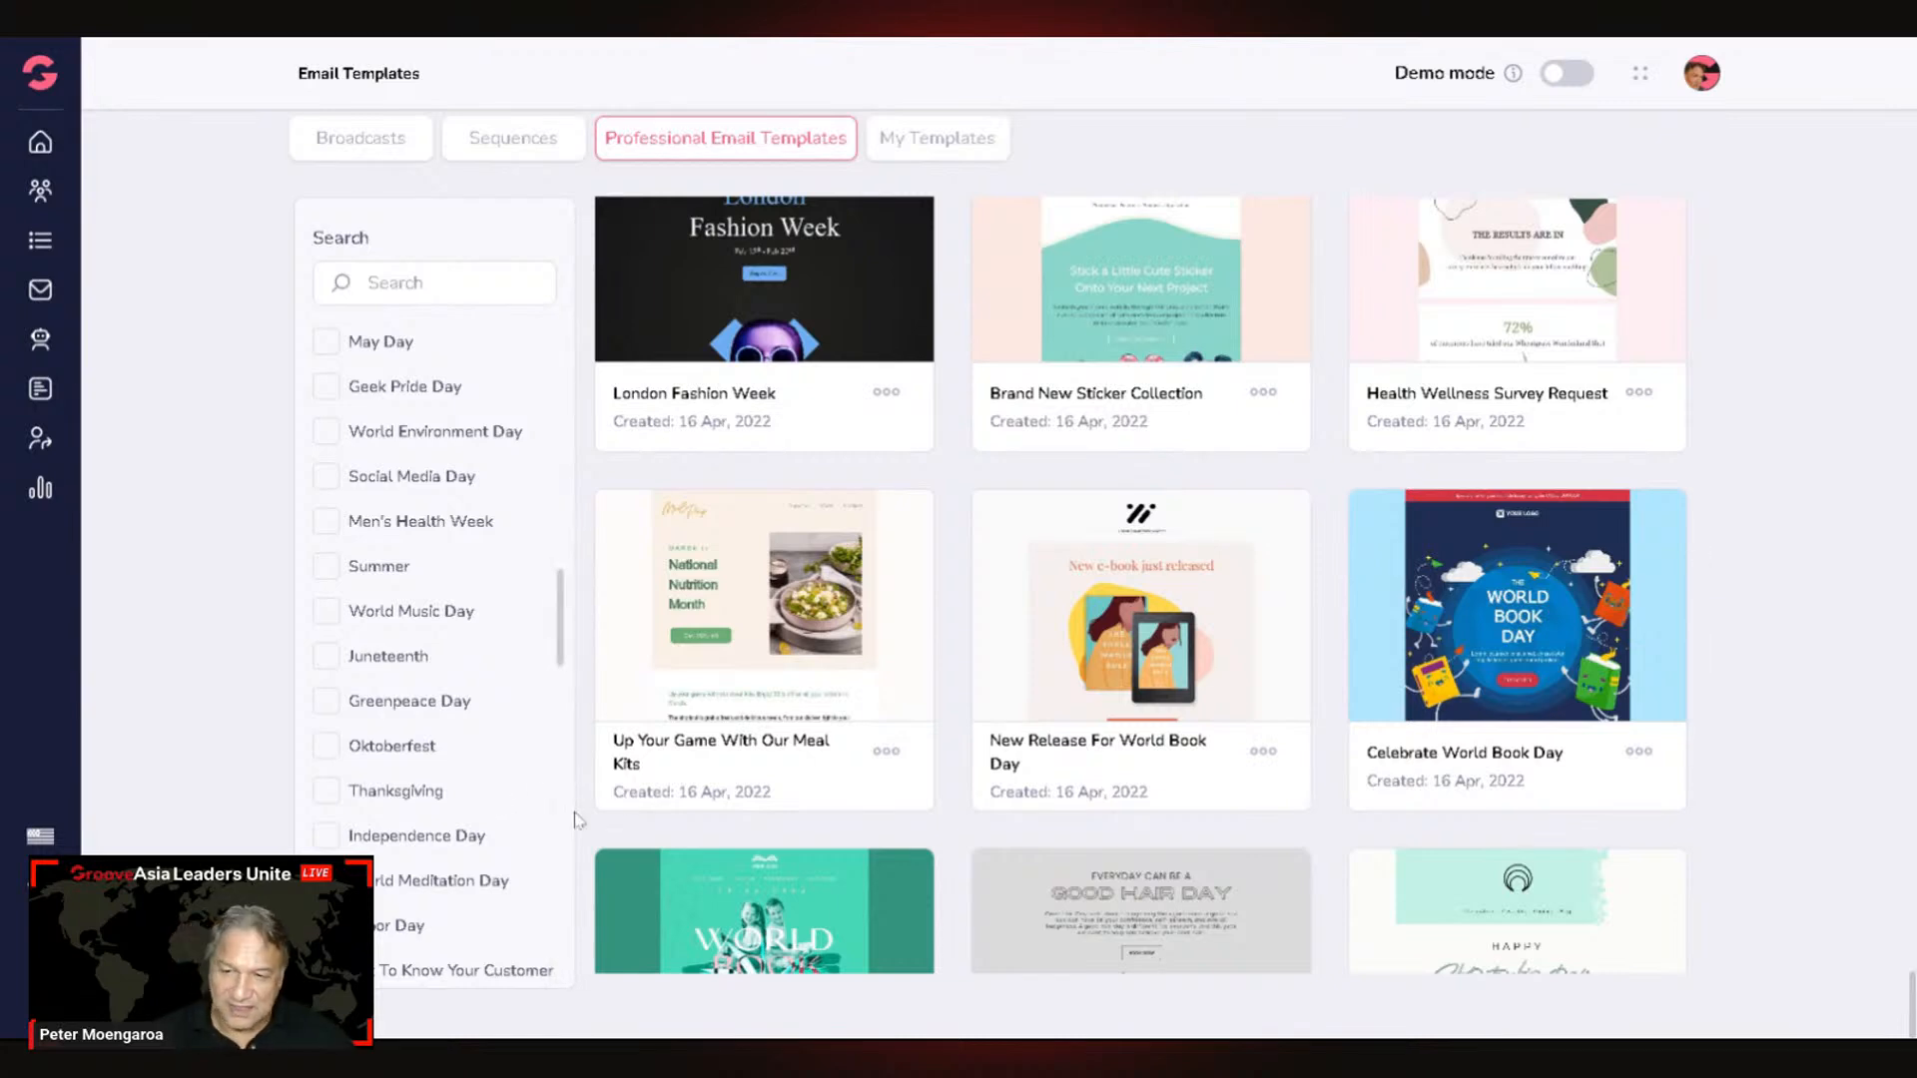
scroll(434, 898, down, 6)
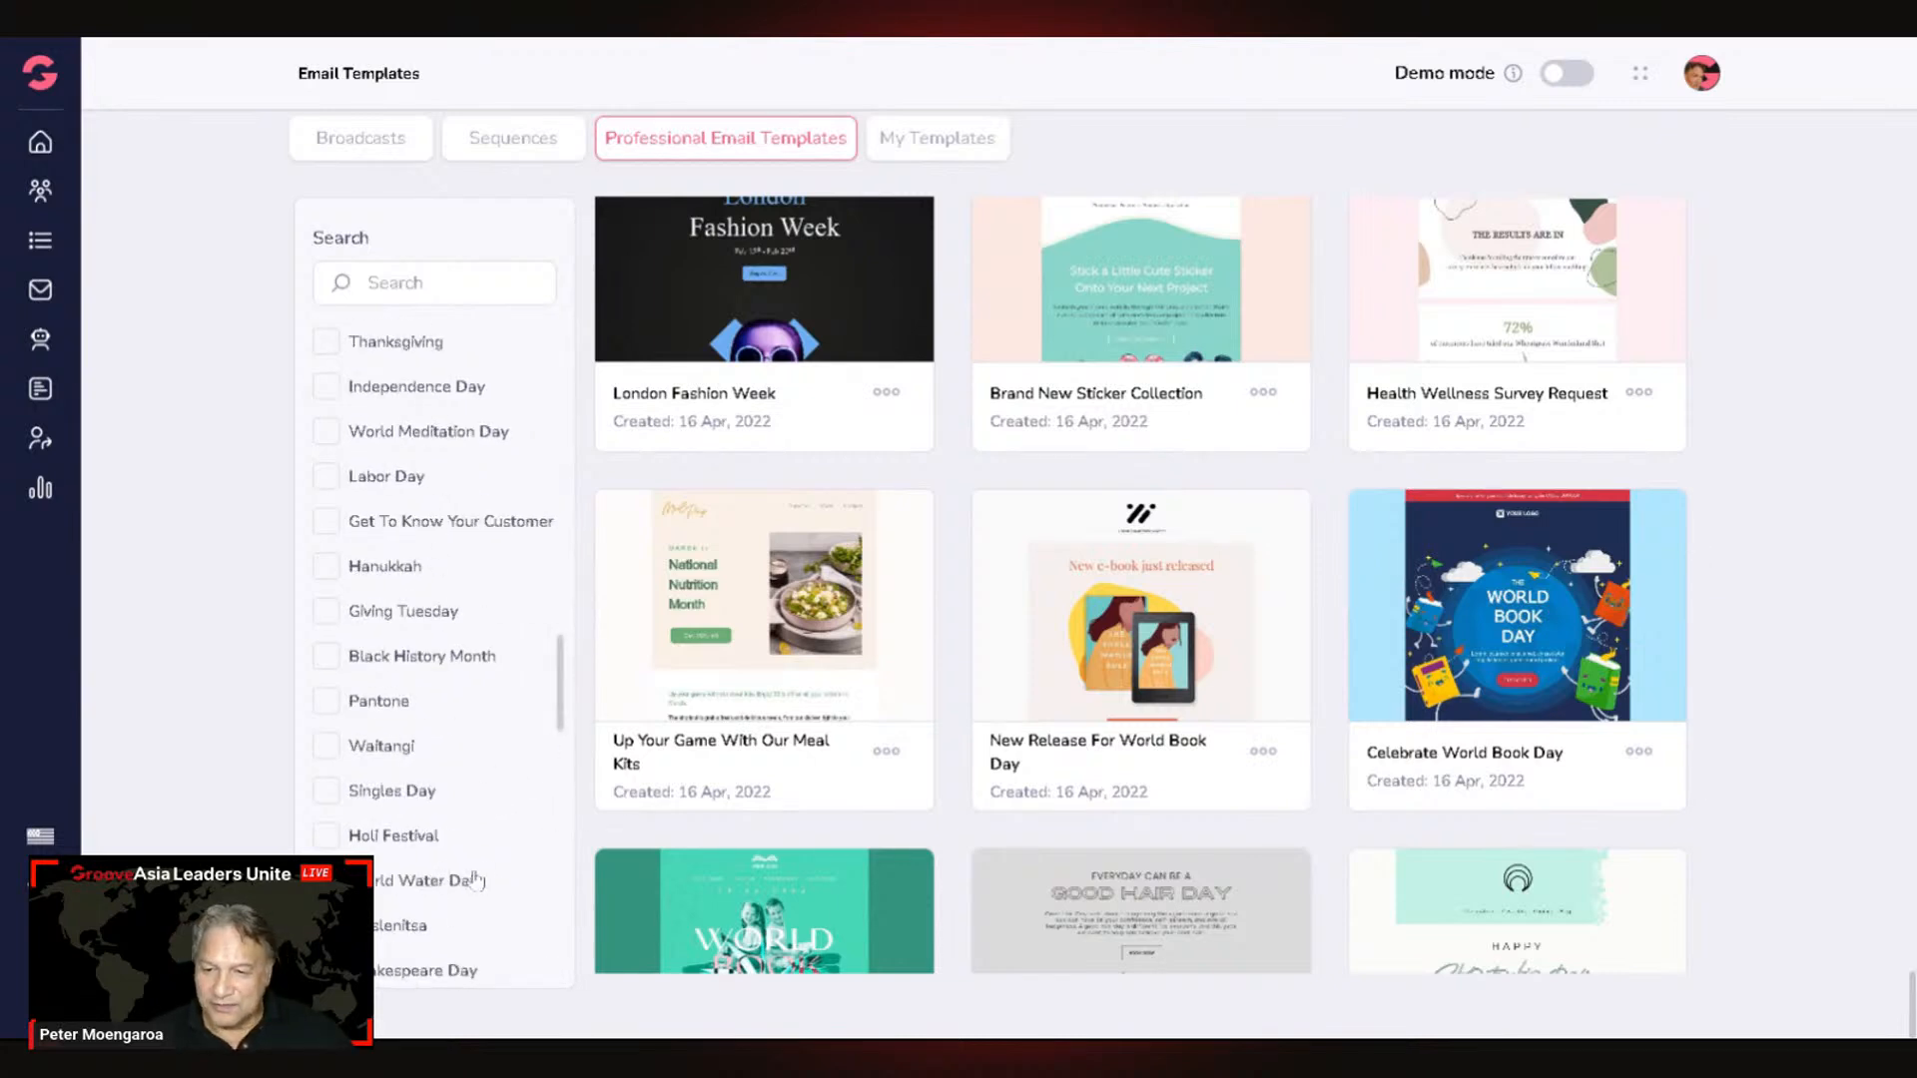
scroll(487, 889, down, 4)
scroll(486, 889, down, 7)
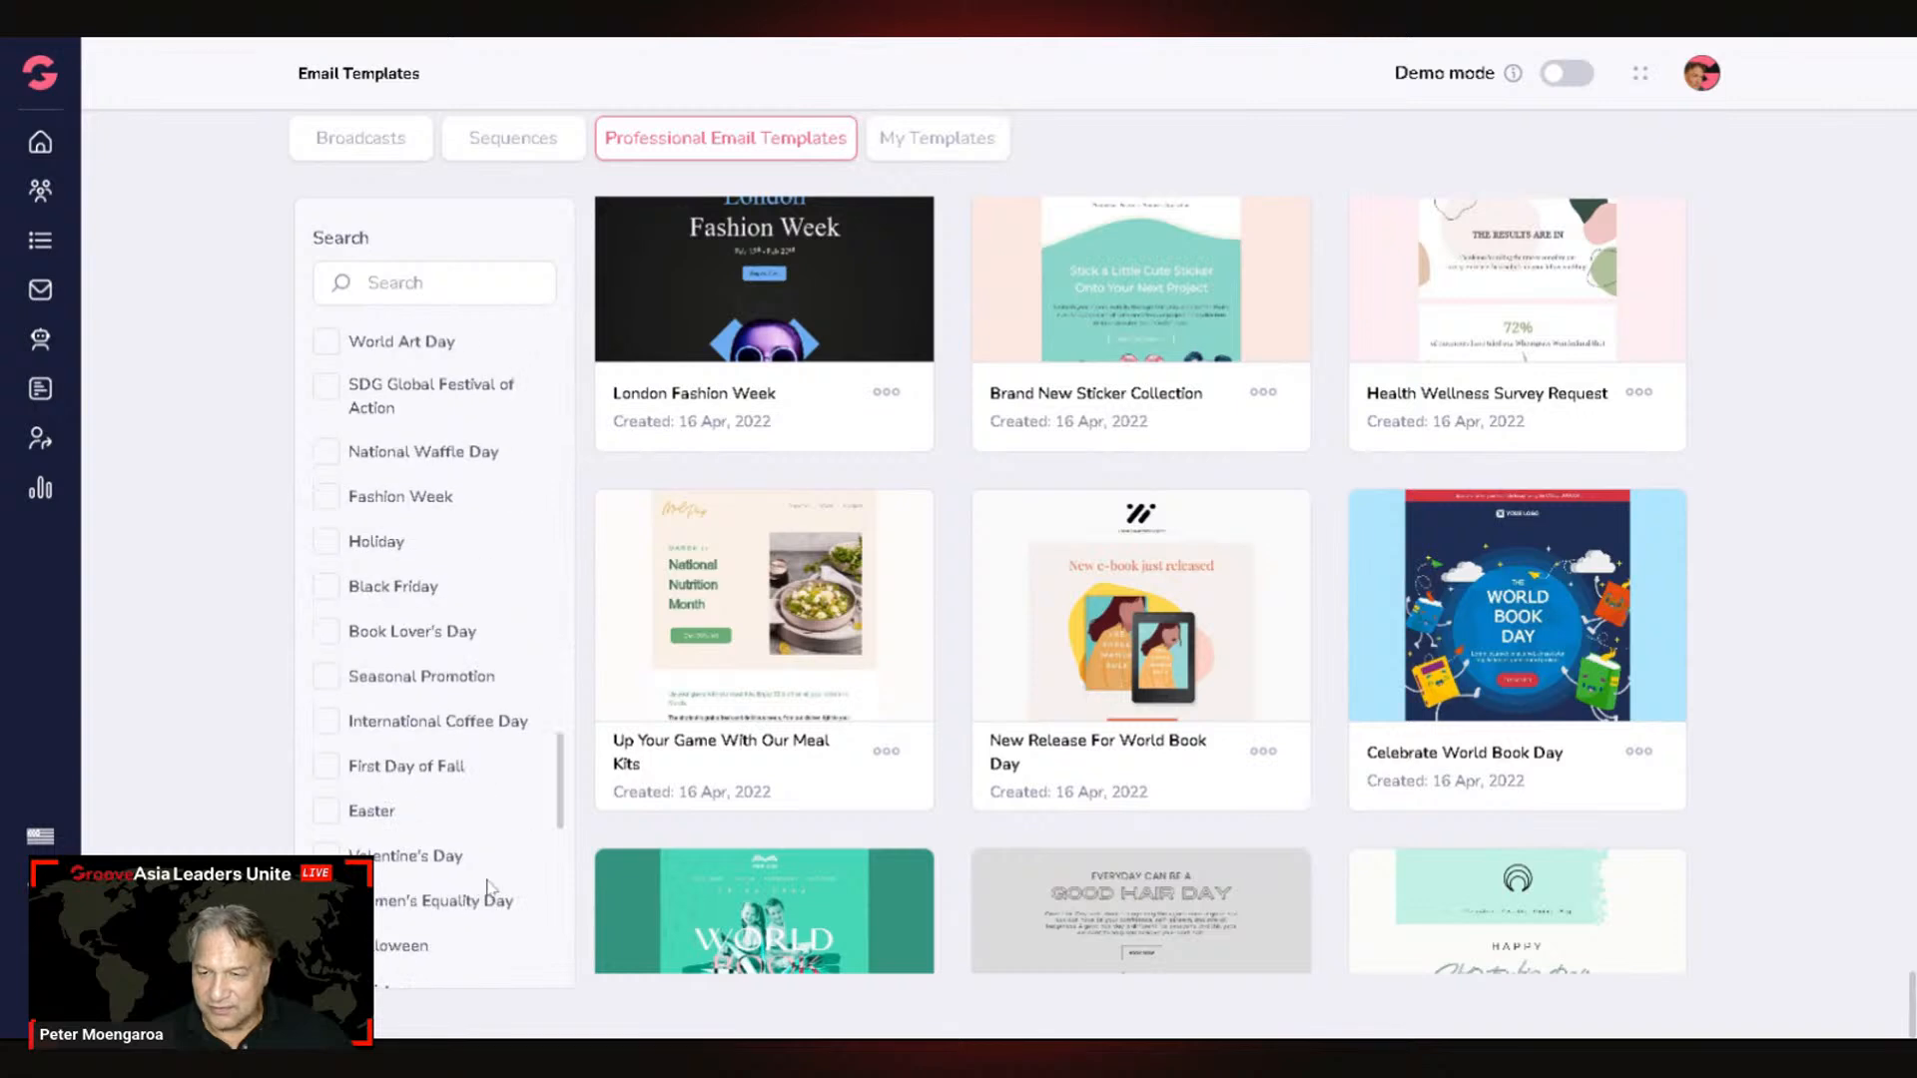
scroll(489, 888, down, 11)
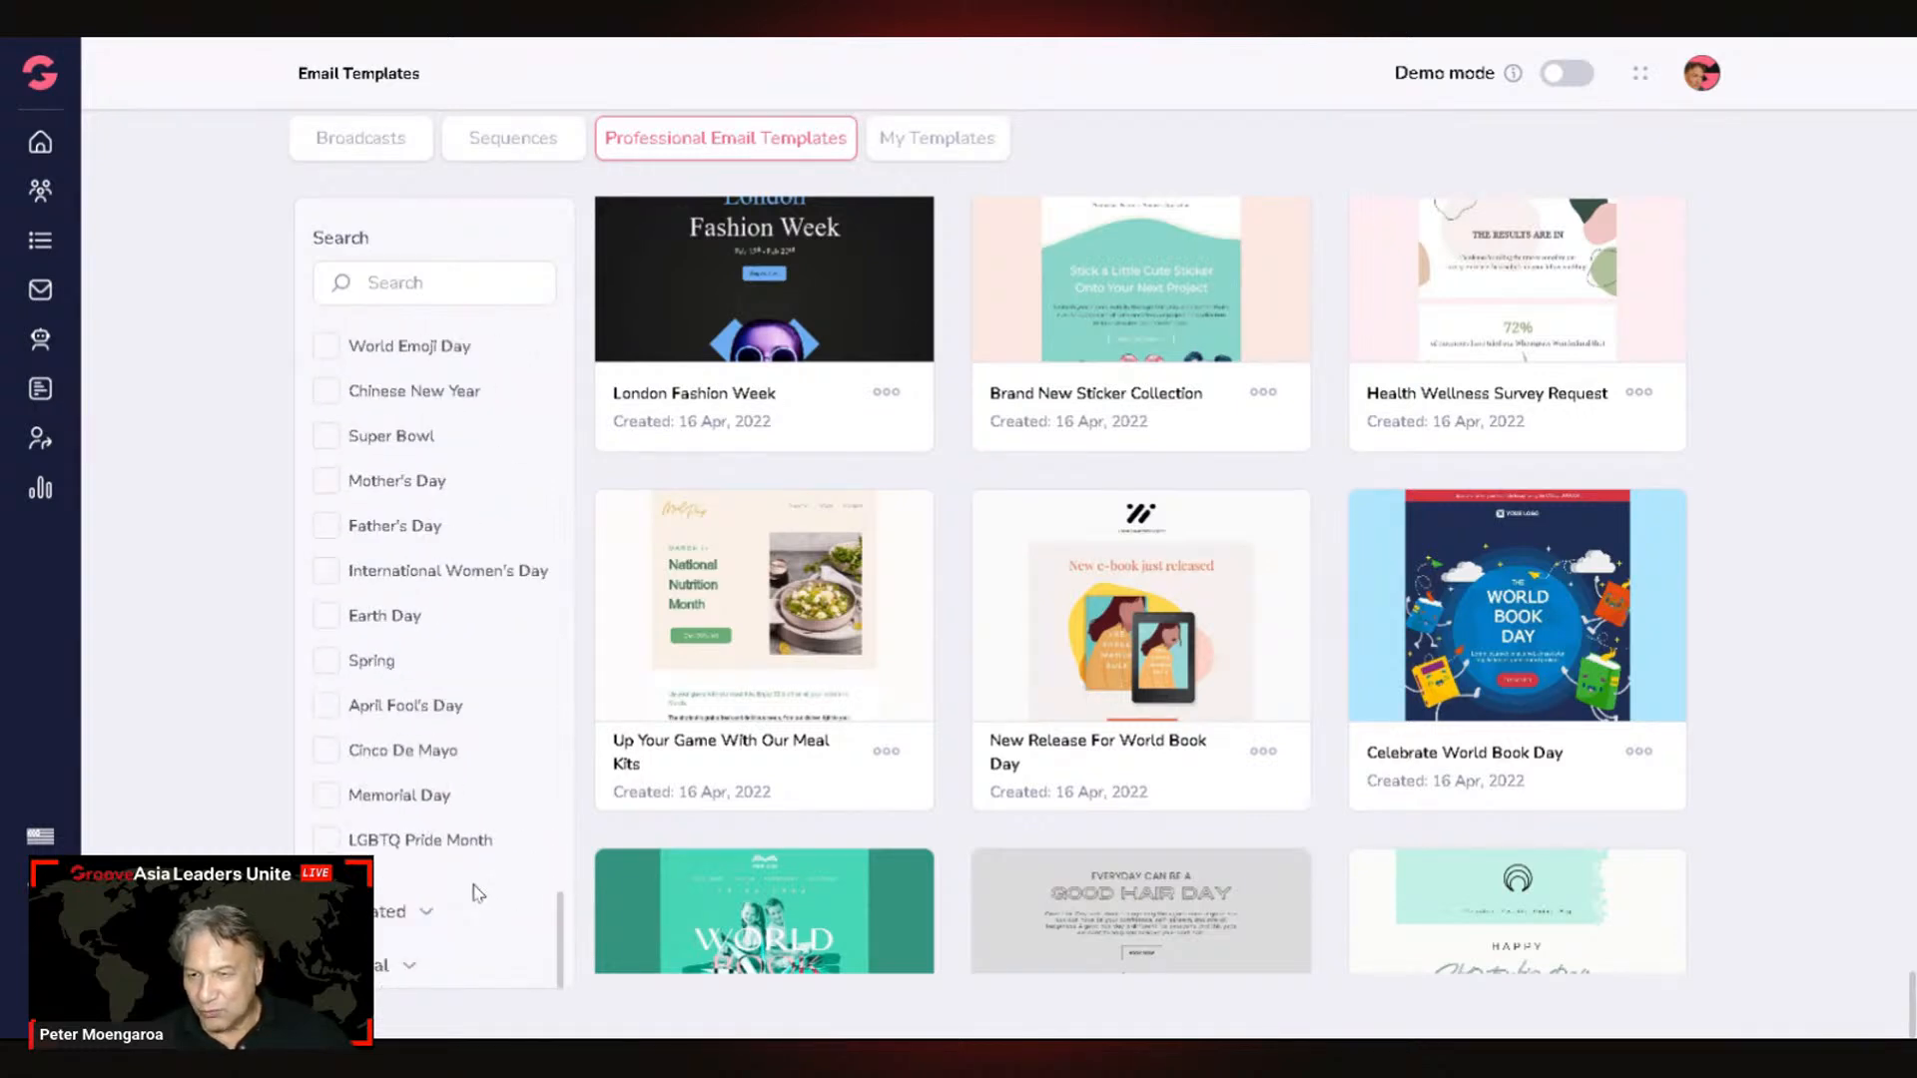
scroll(475, 894, up, 4)
scroll(475, 896, up, 12)
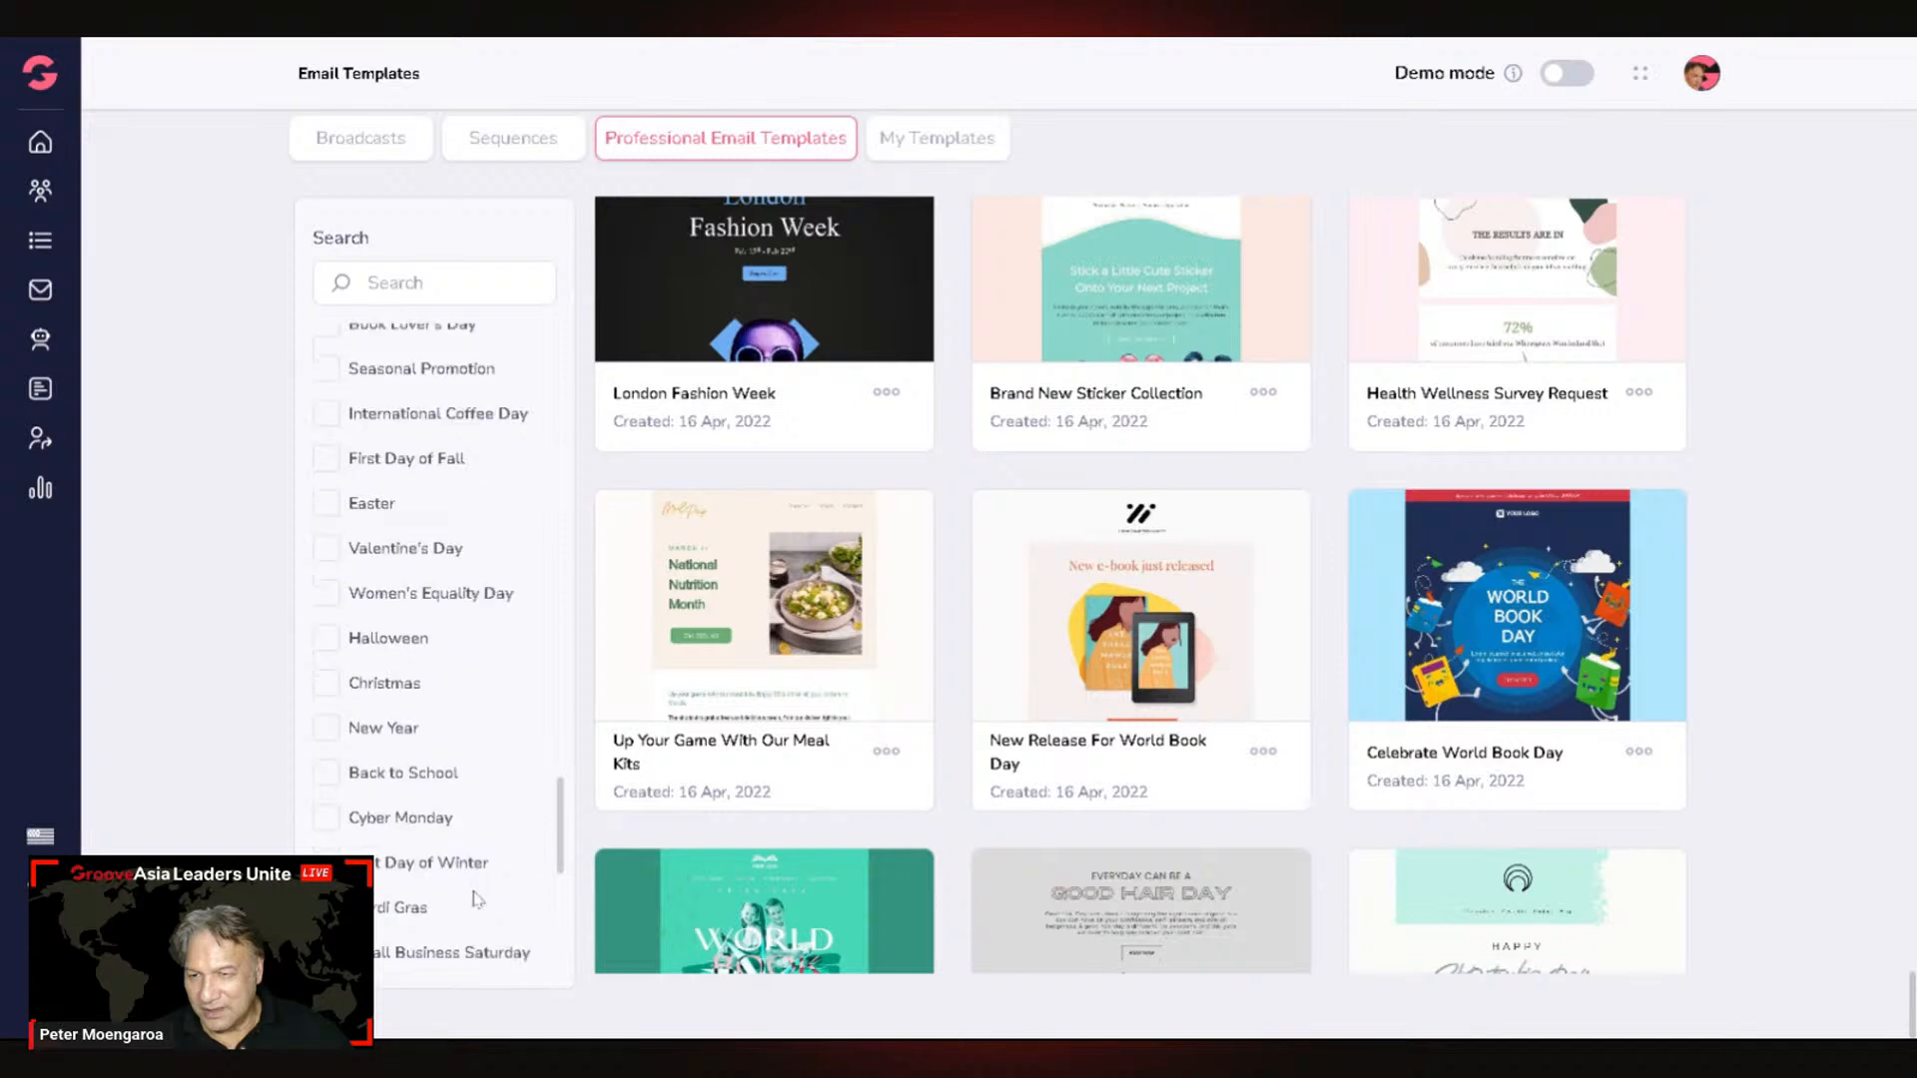
scroll(475, 899, up, 12)
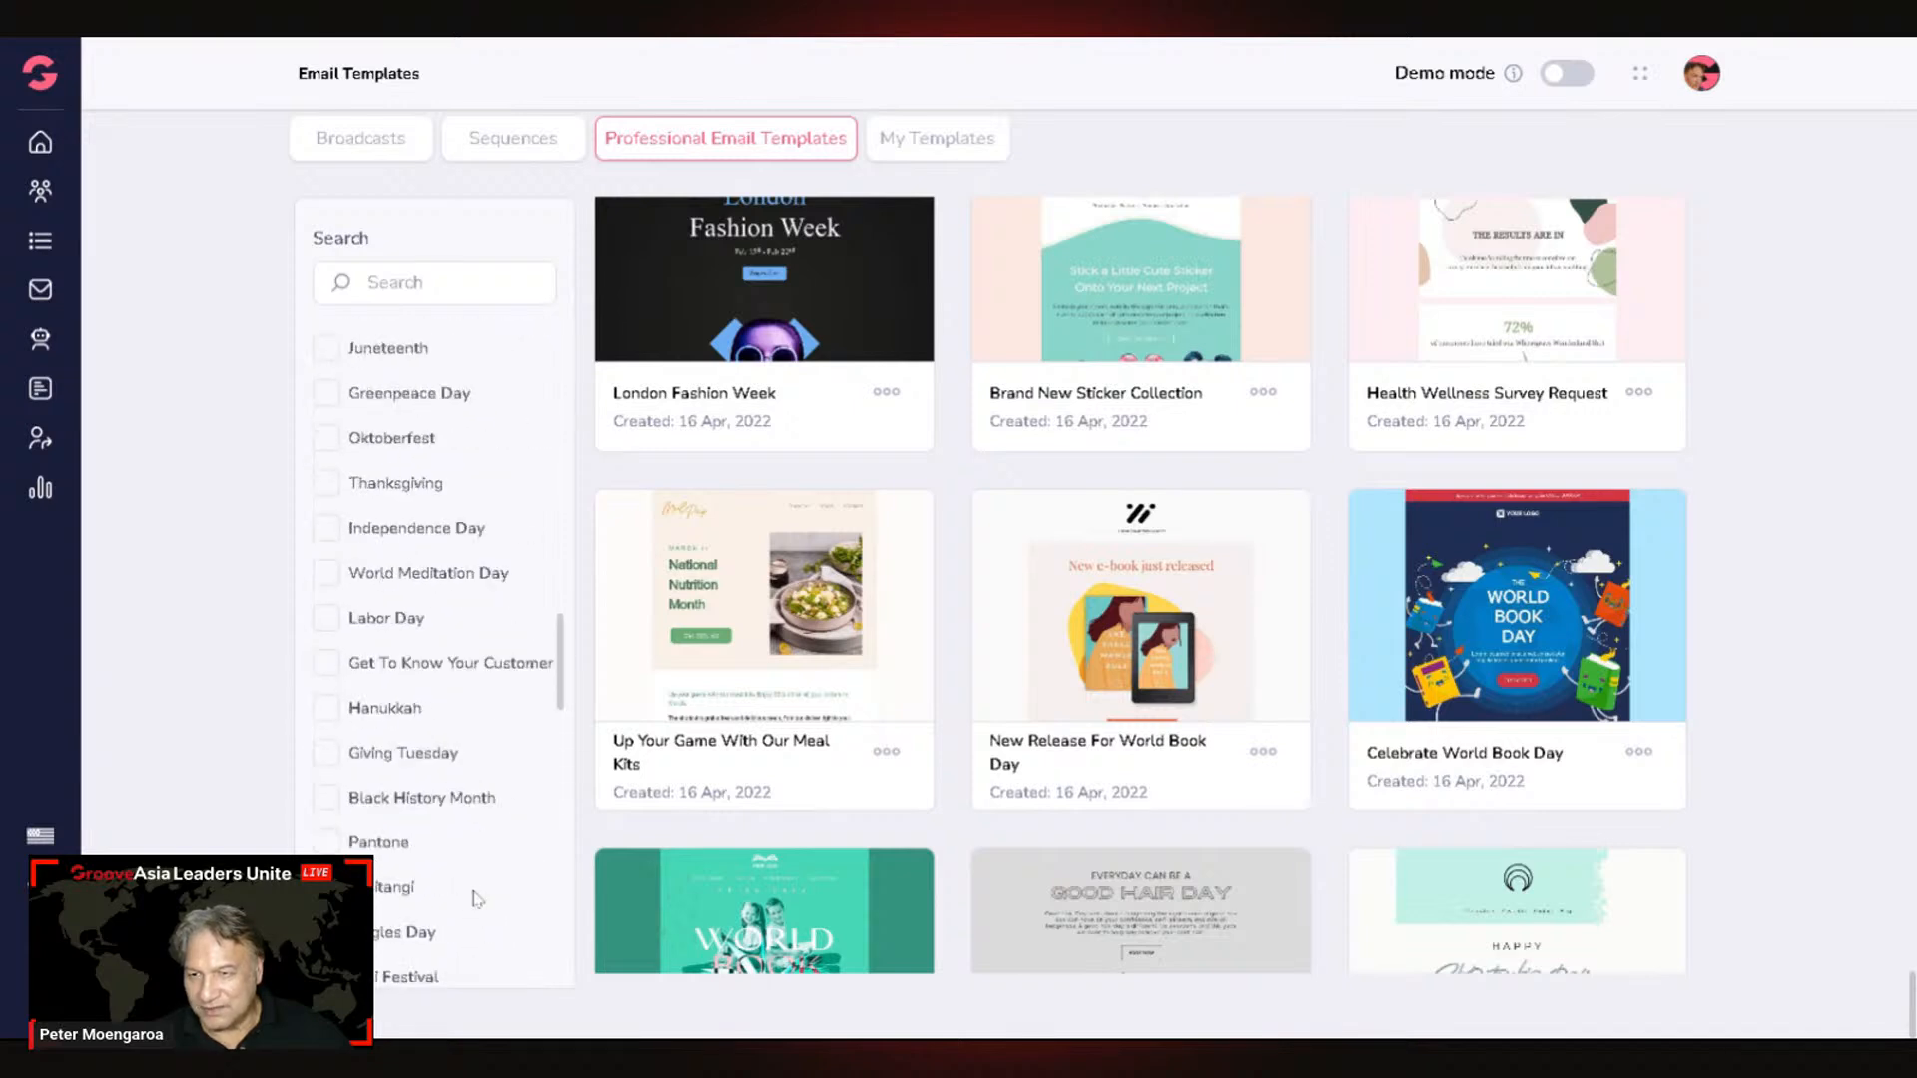
scroll(476, 900, up, 1)
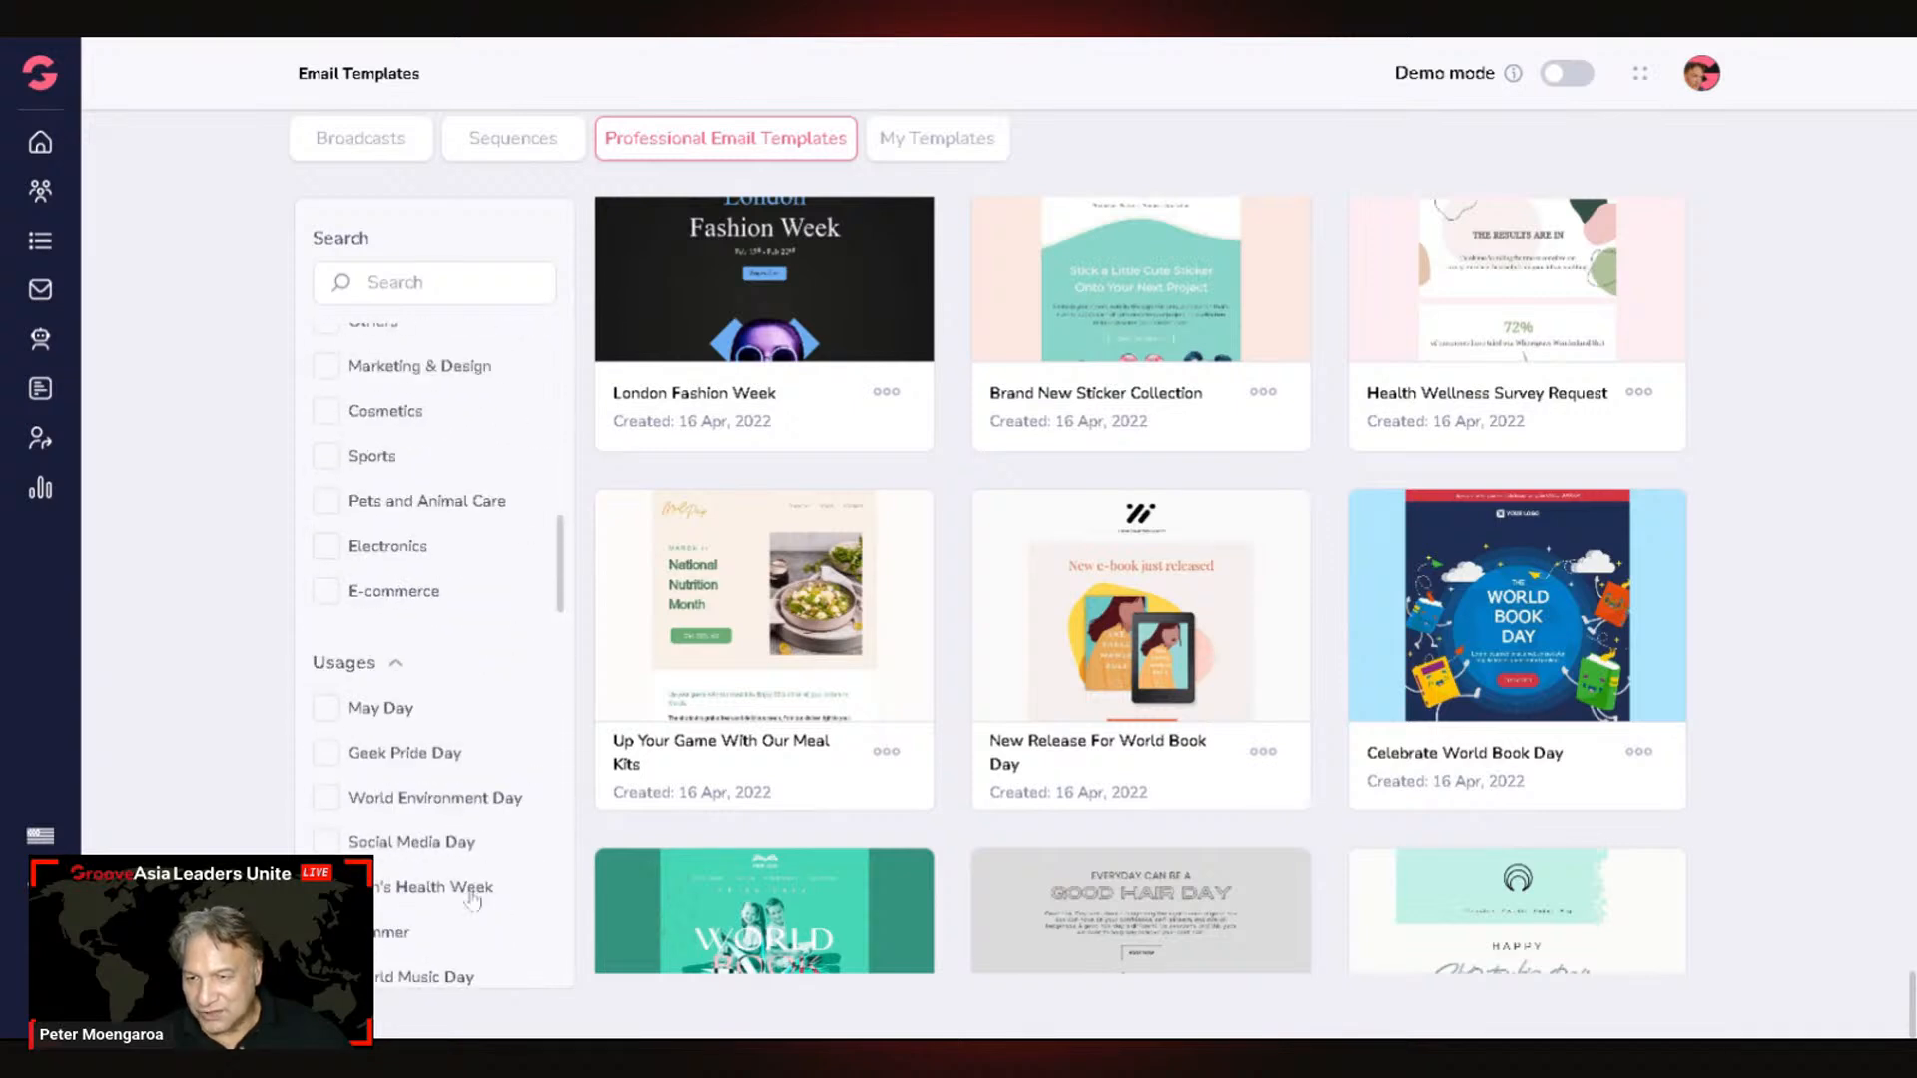
scroll(474, 901, down, 20)
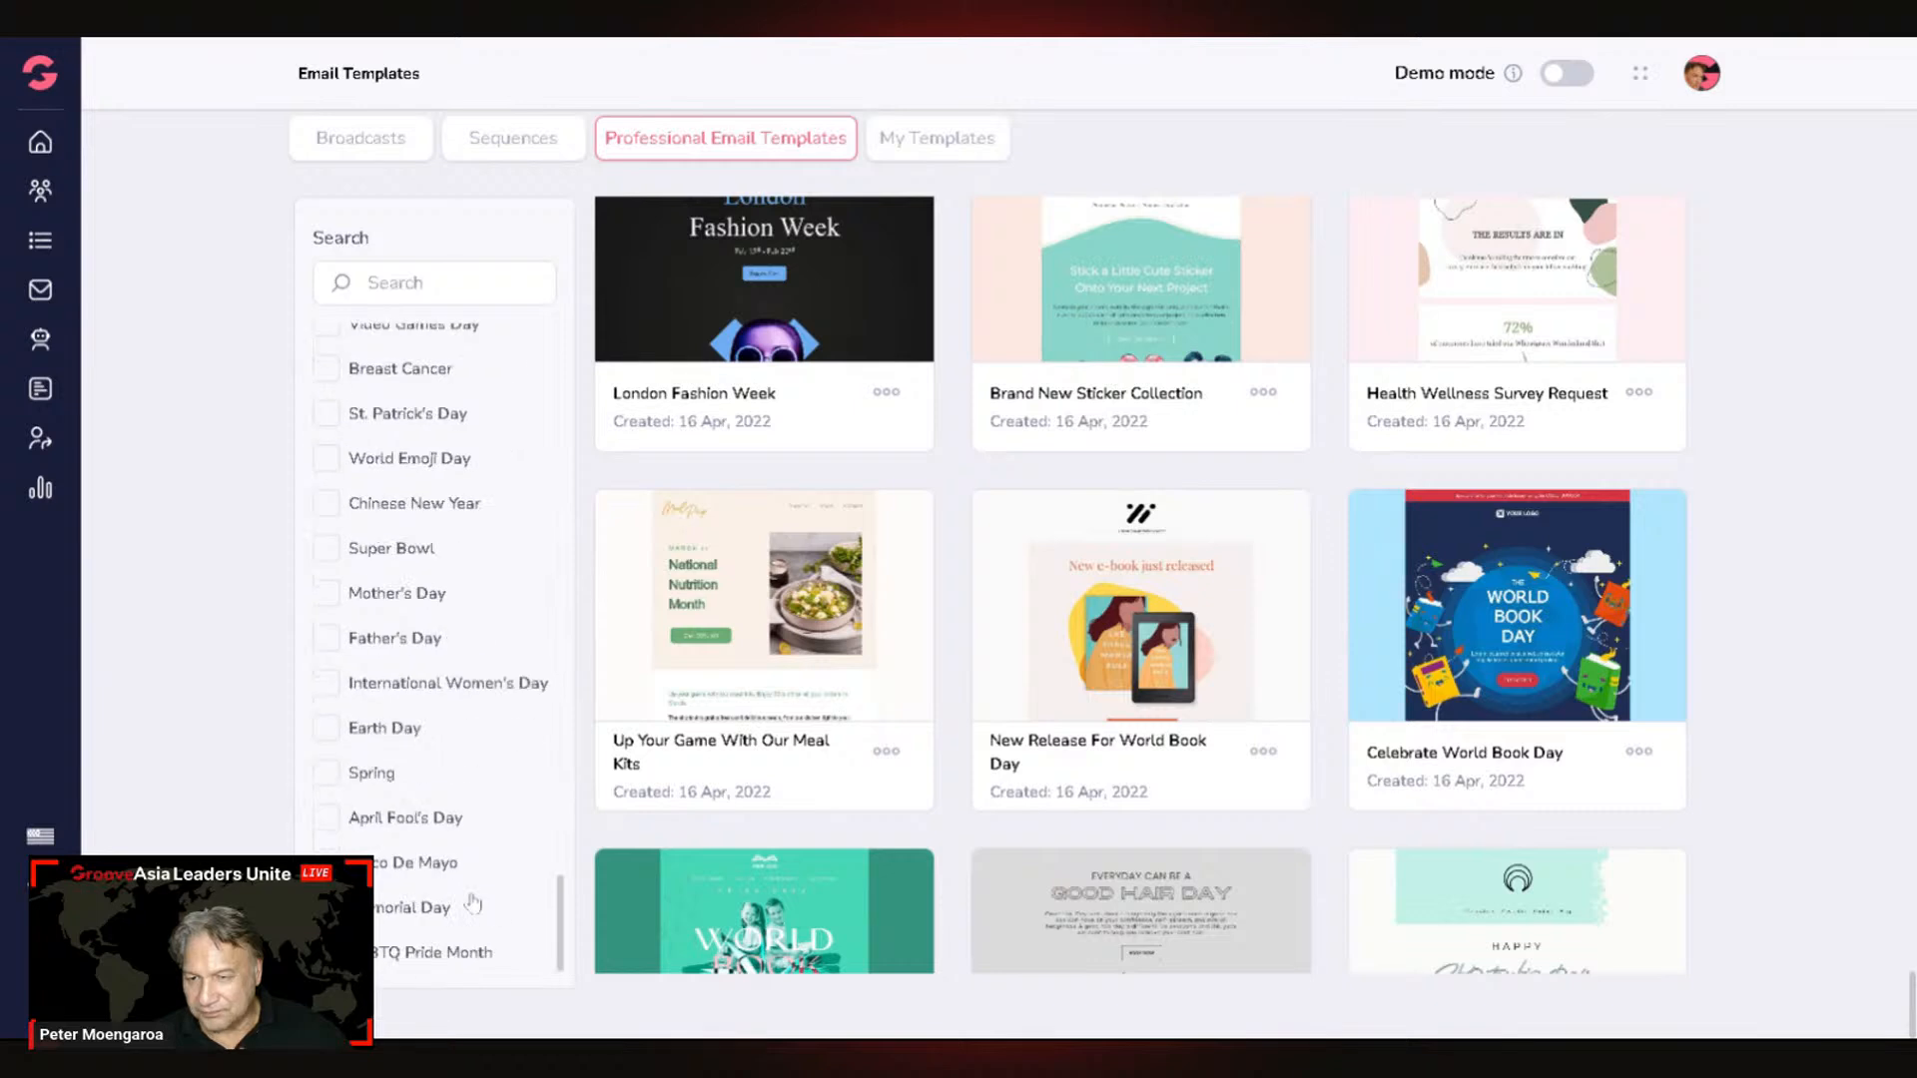
scroll(472, 905, down, 1)
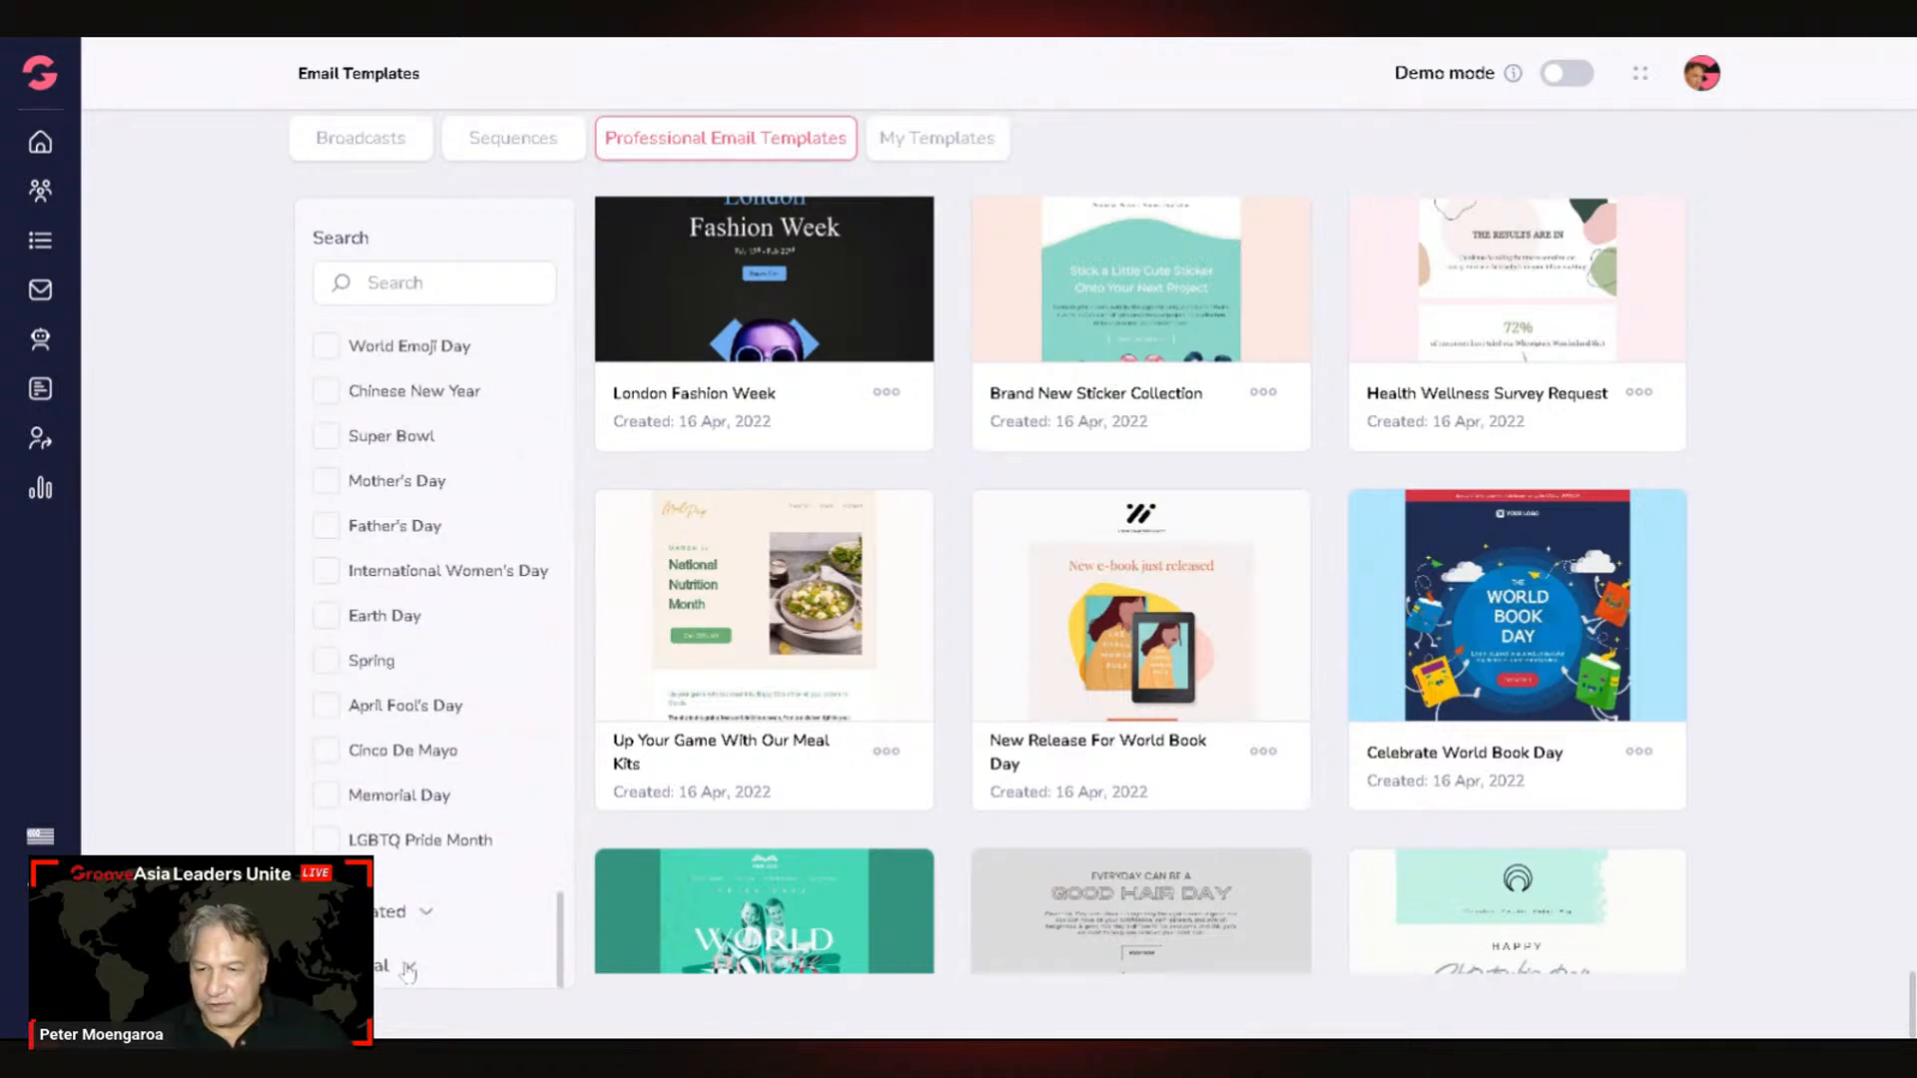
scroll(488, 816, up, 10)
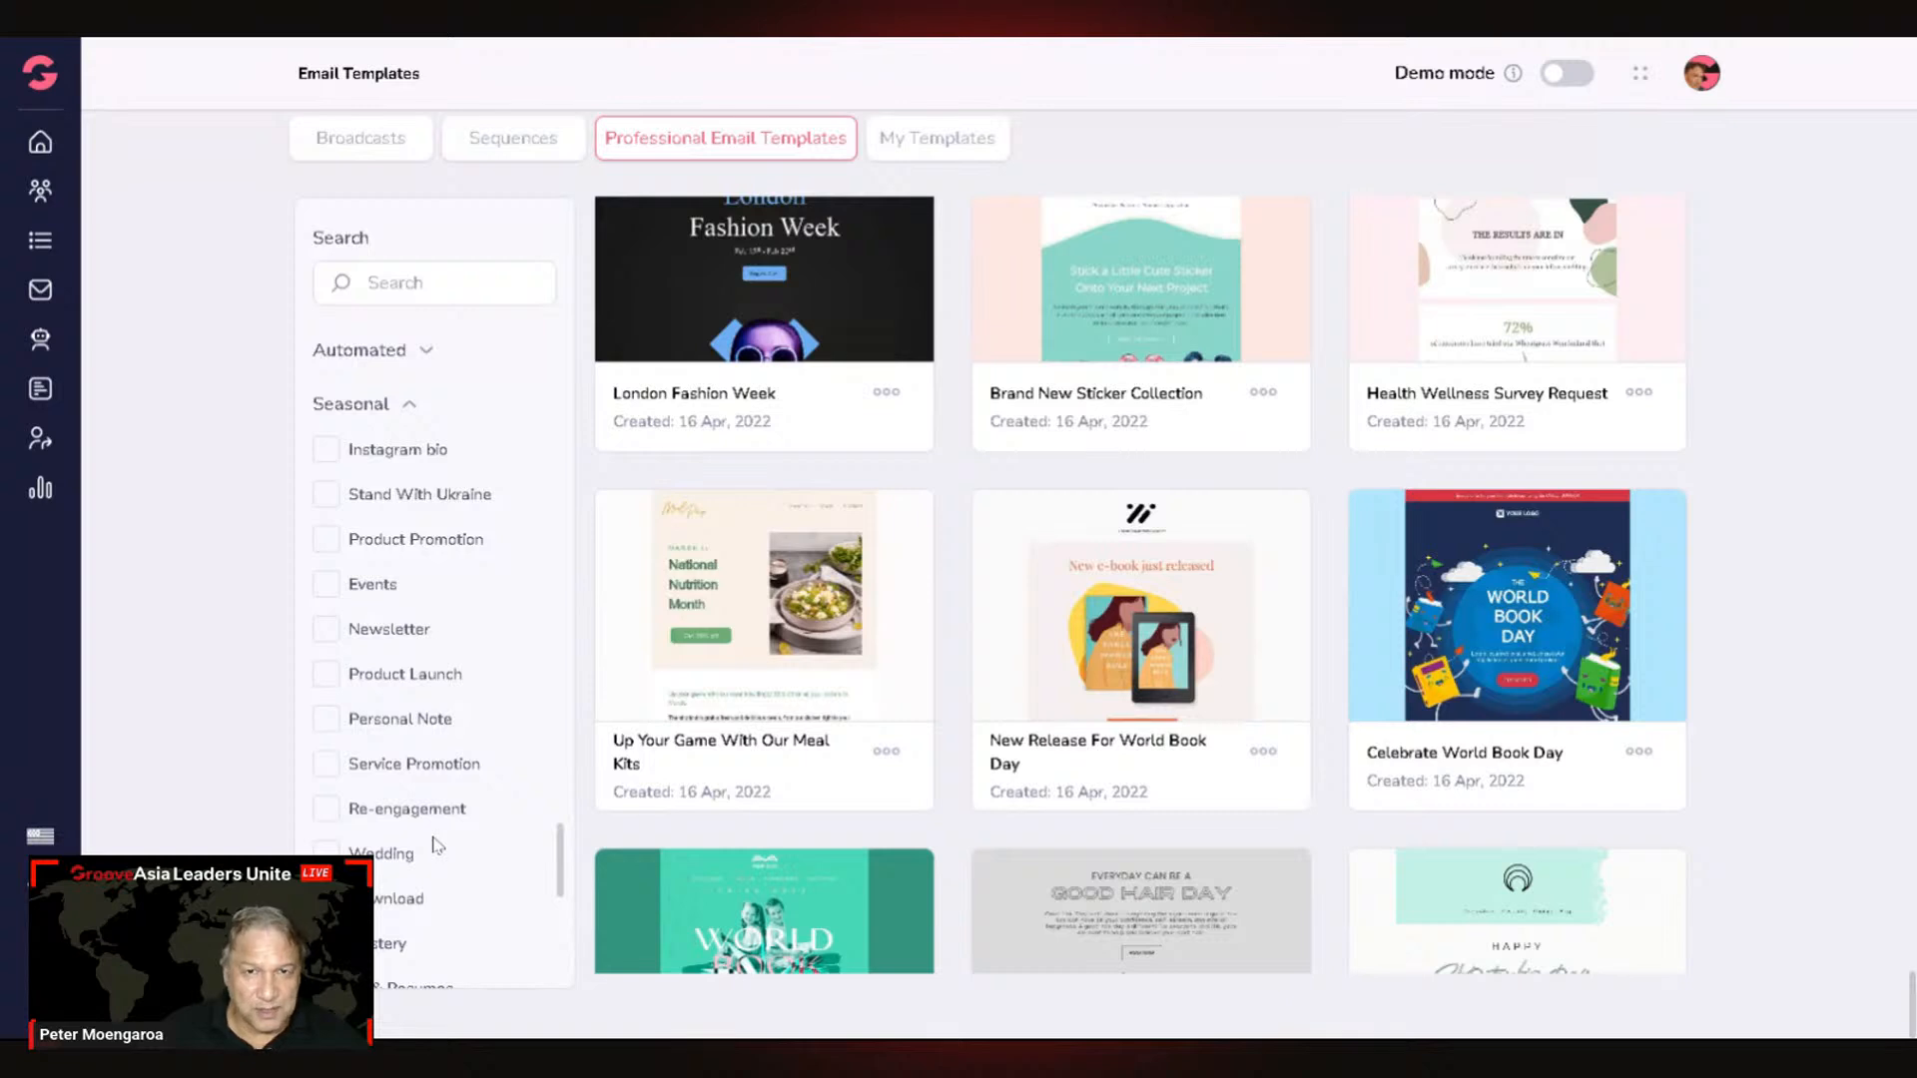
scroll(437, 888, up, 5)
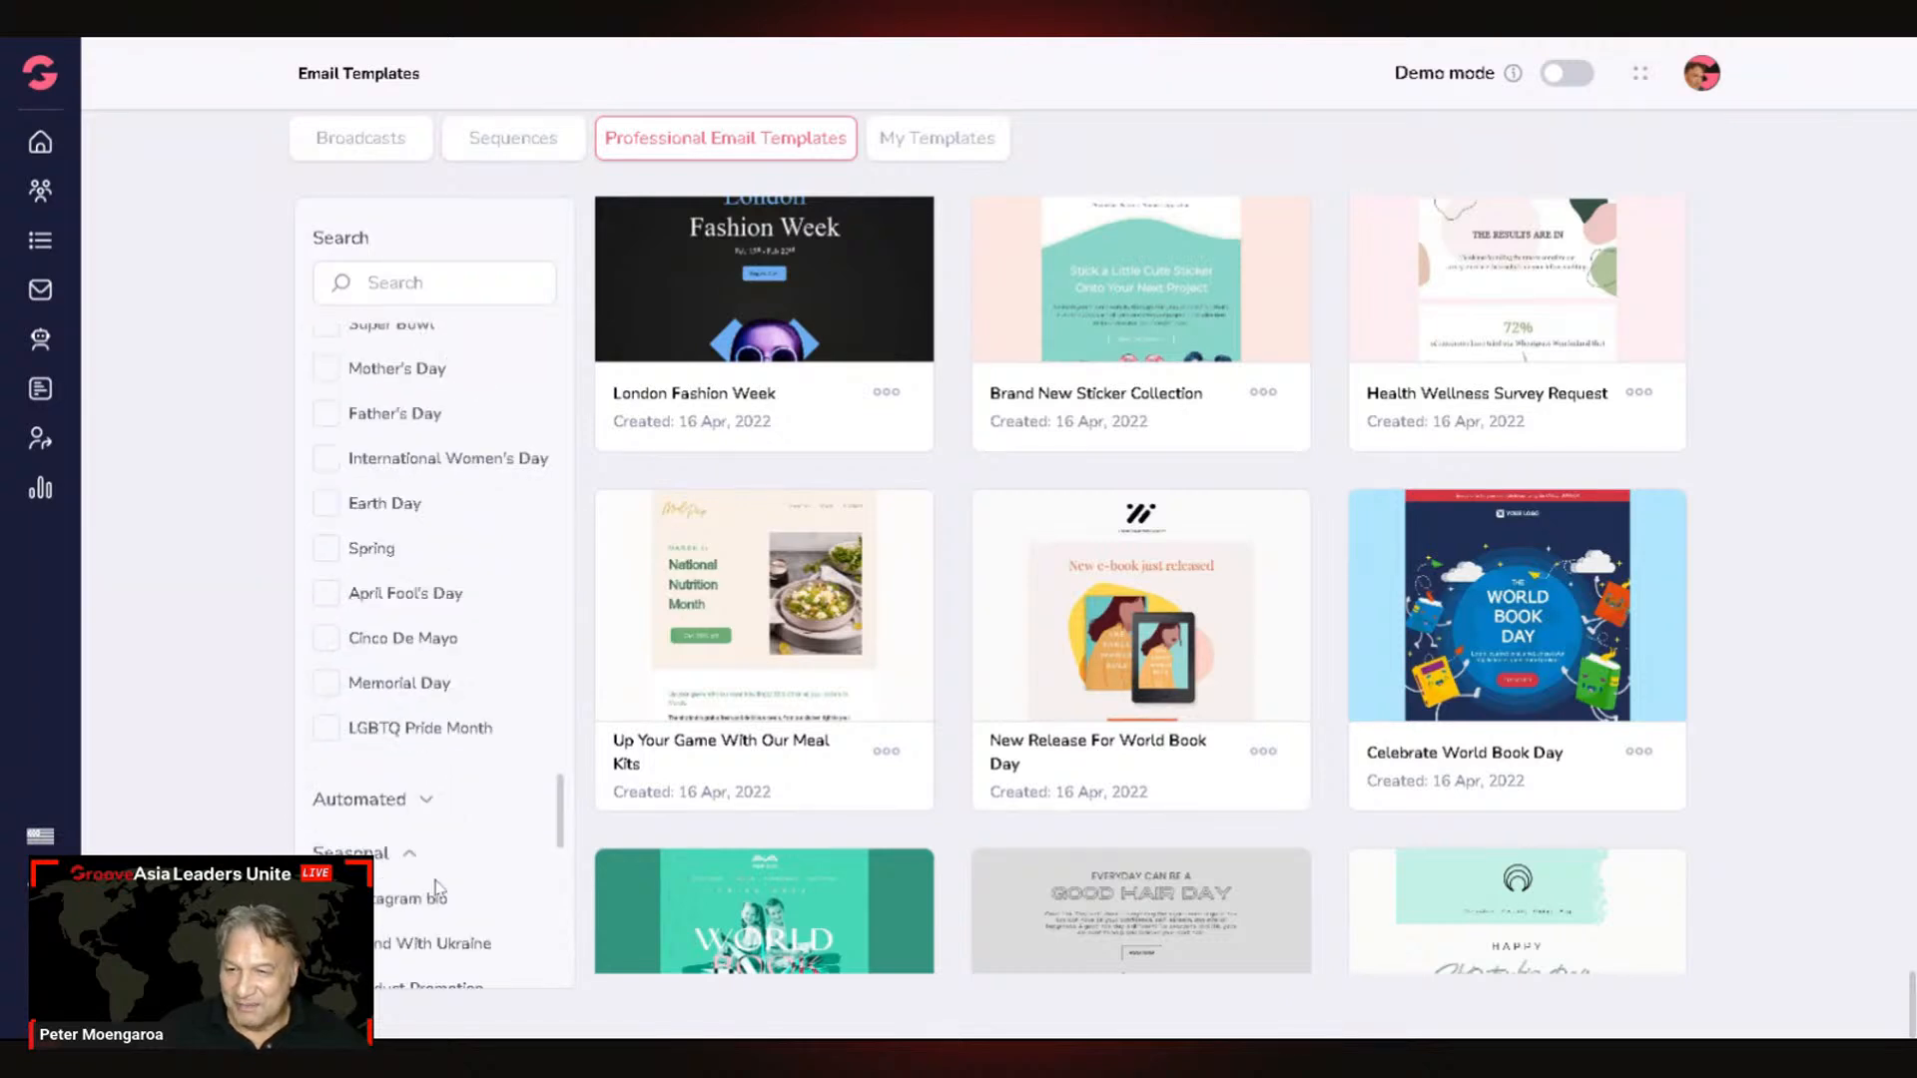
scroll(436, 887, up, 5)
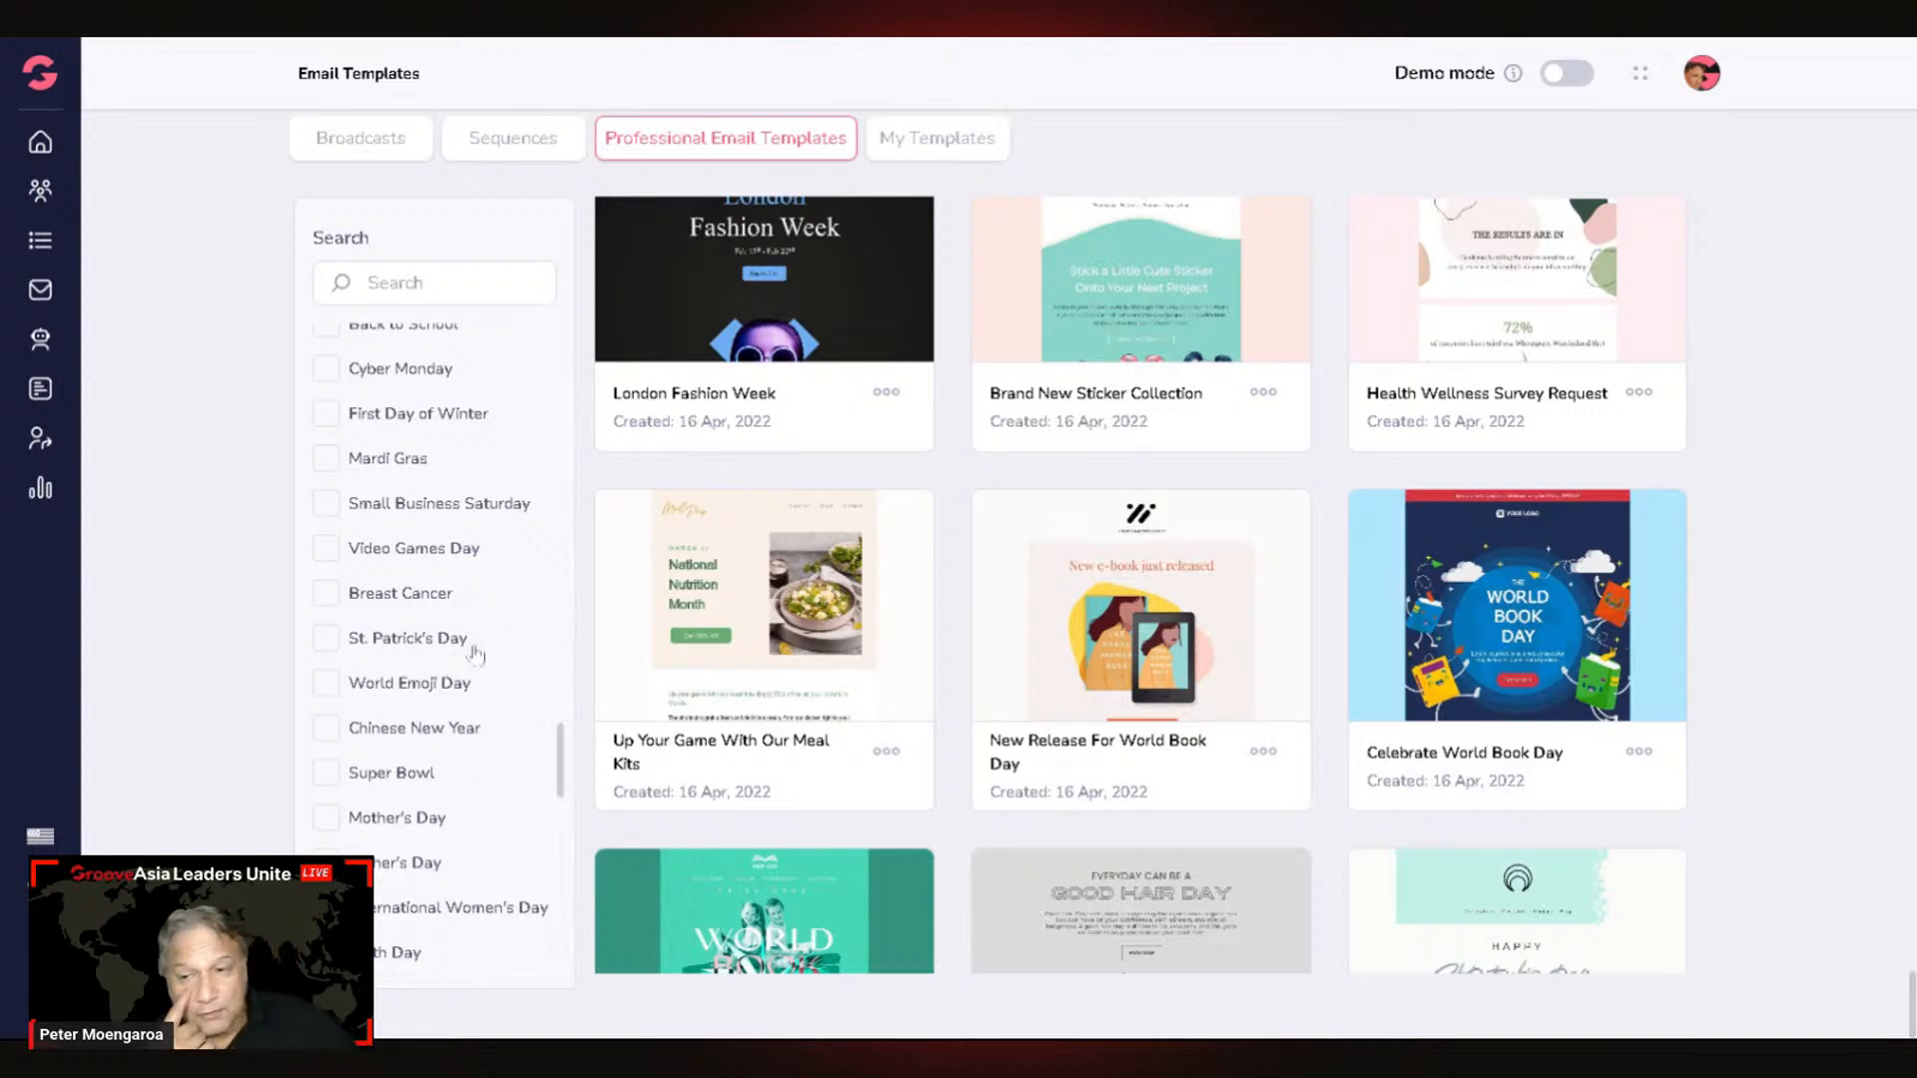
scroll(499, 699, down, 3)
scroll(522, 801, down, 20)
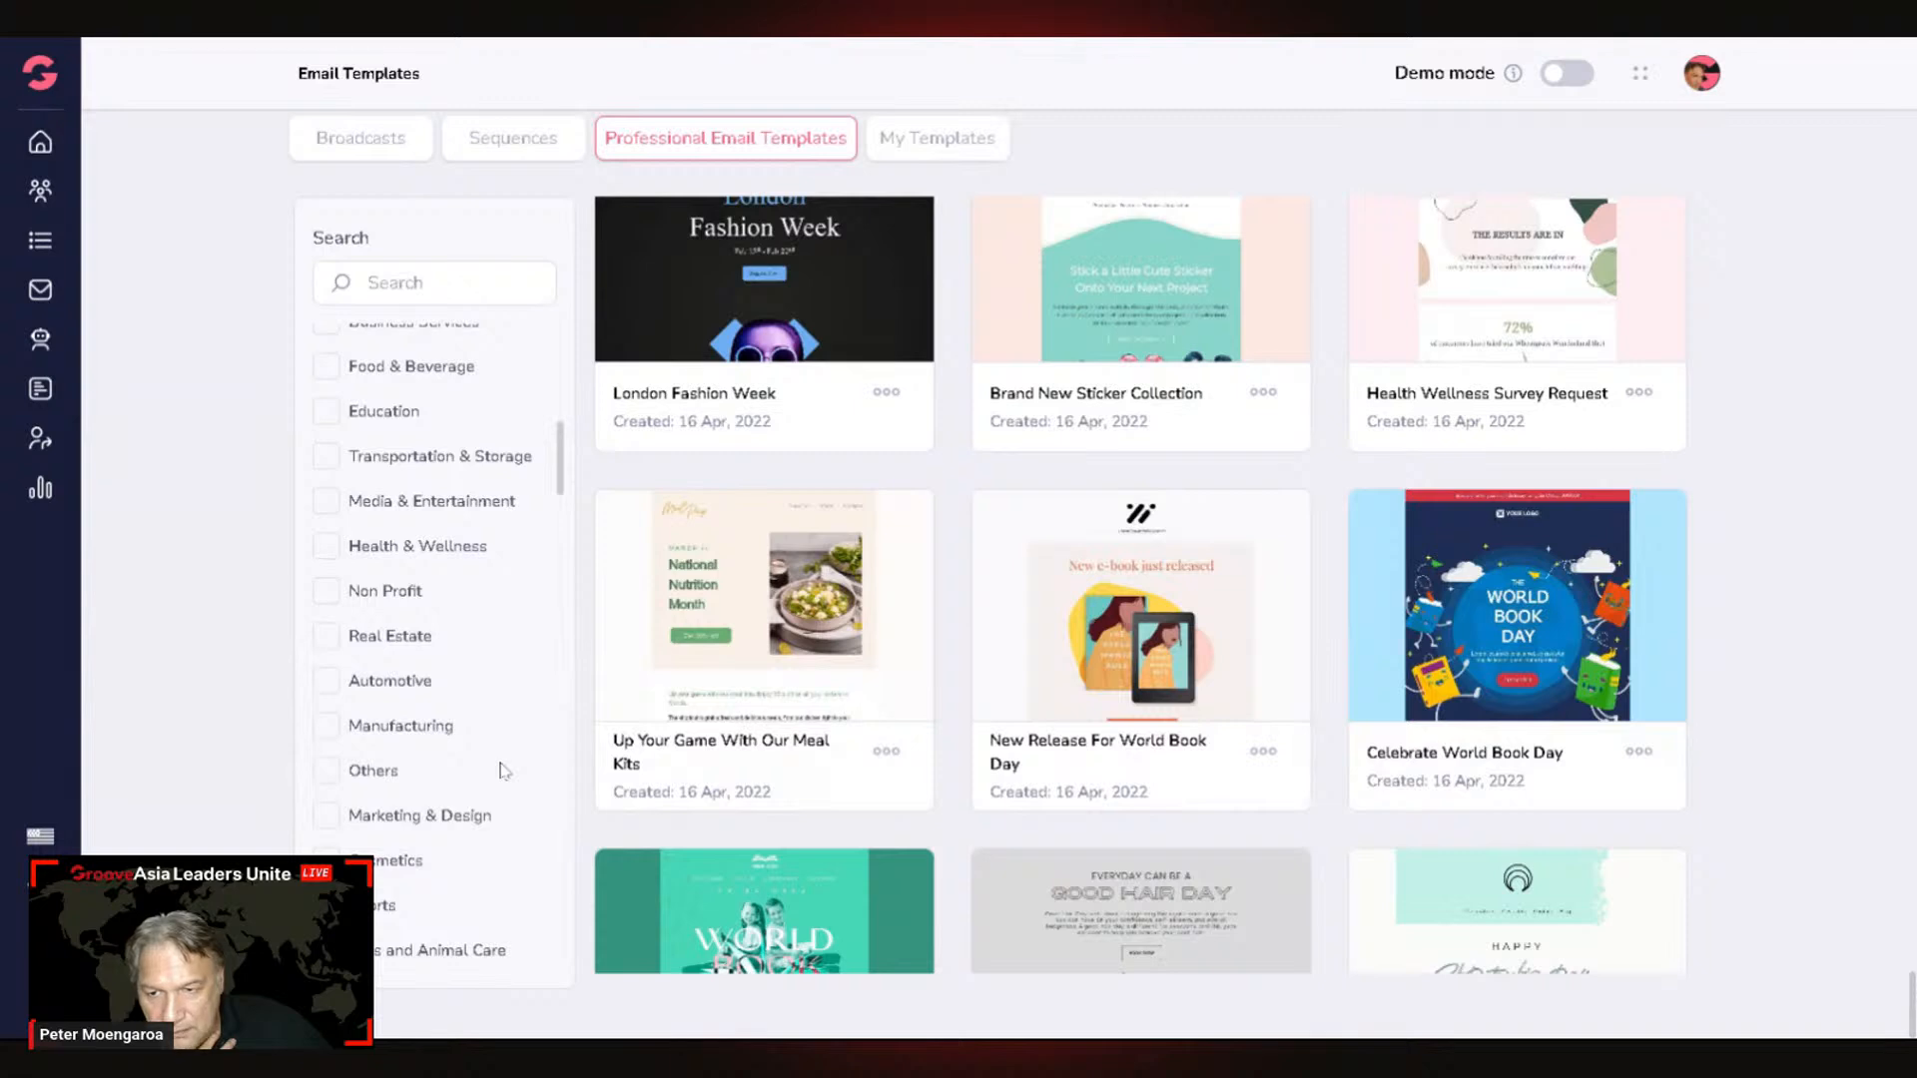
scroll(504, 771, down, 6)
scroll(499, 774, down, 5)
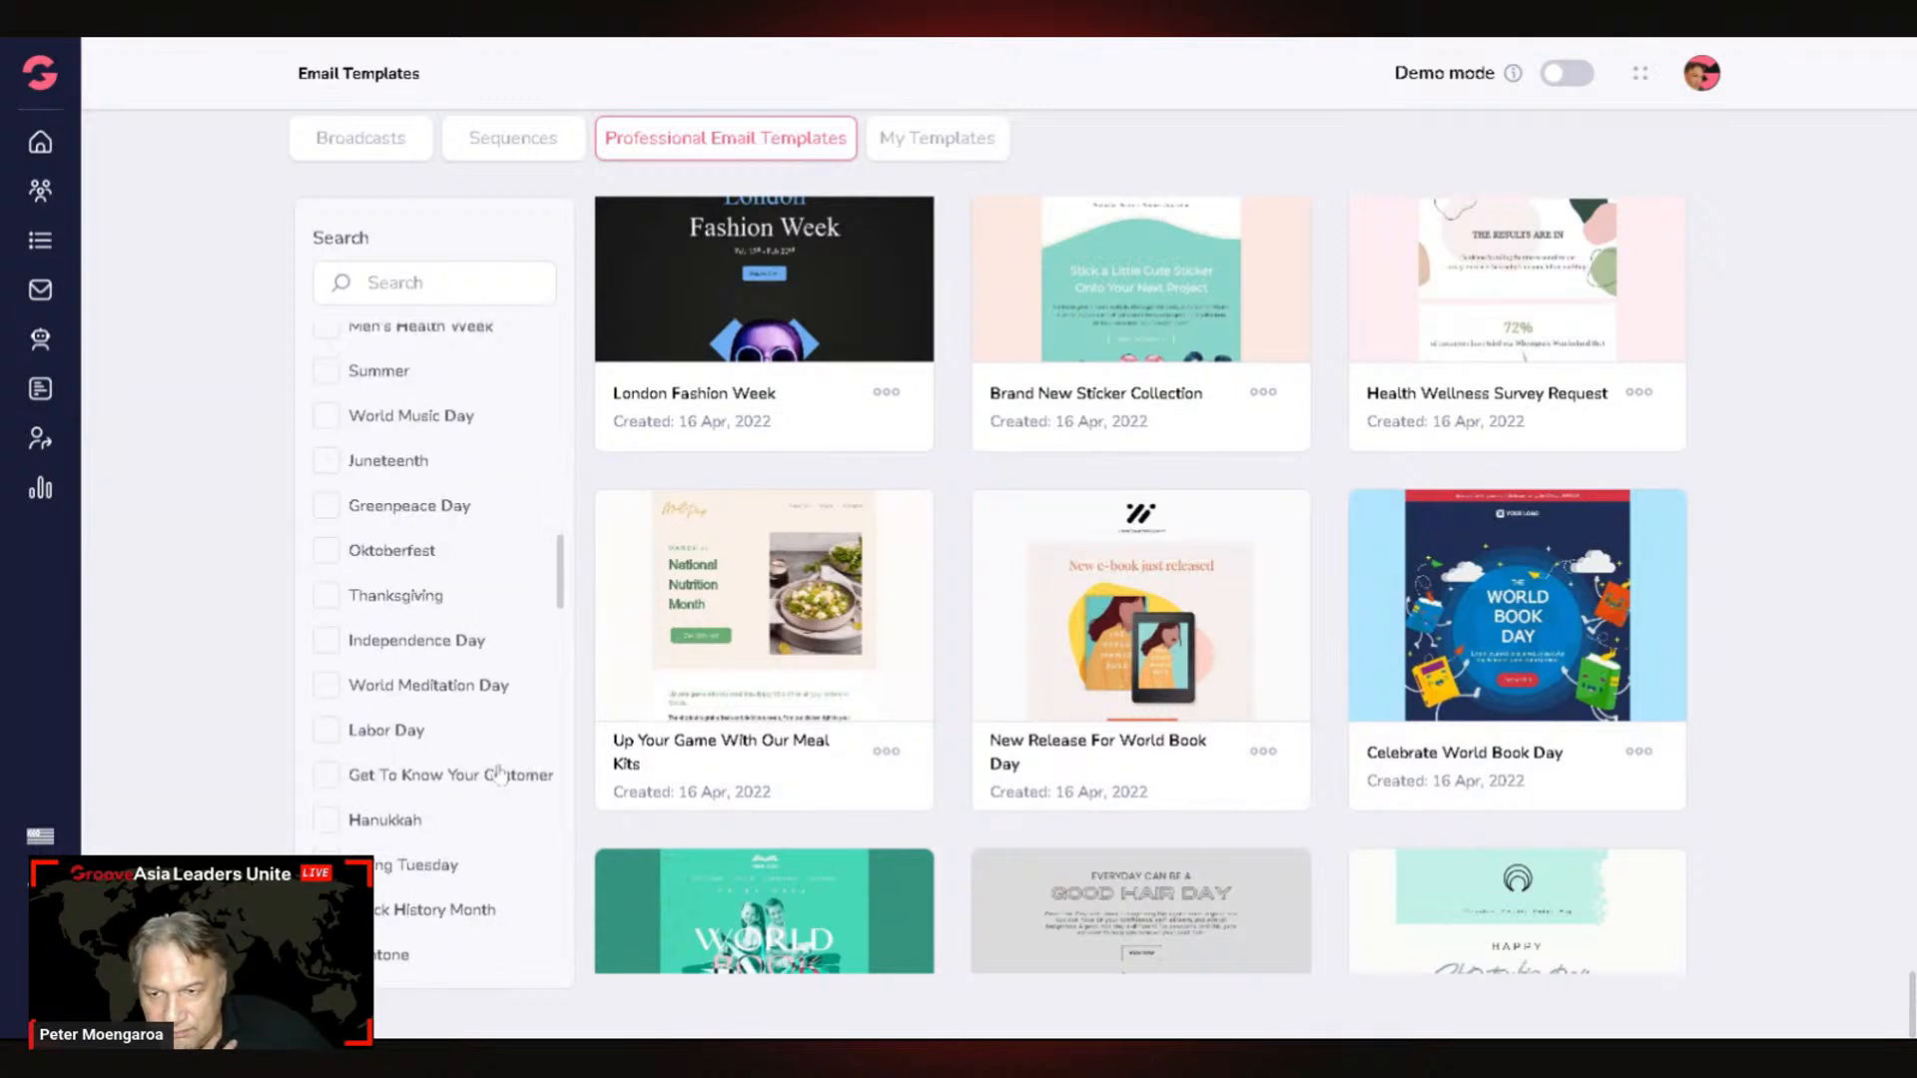
scroll(497, 775, down, 4)
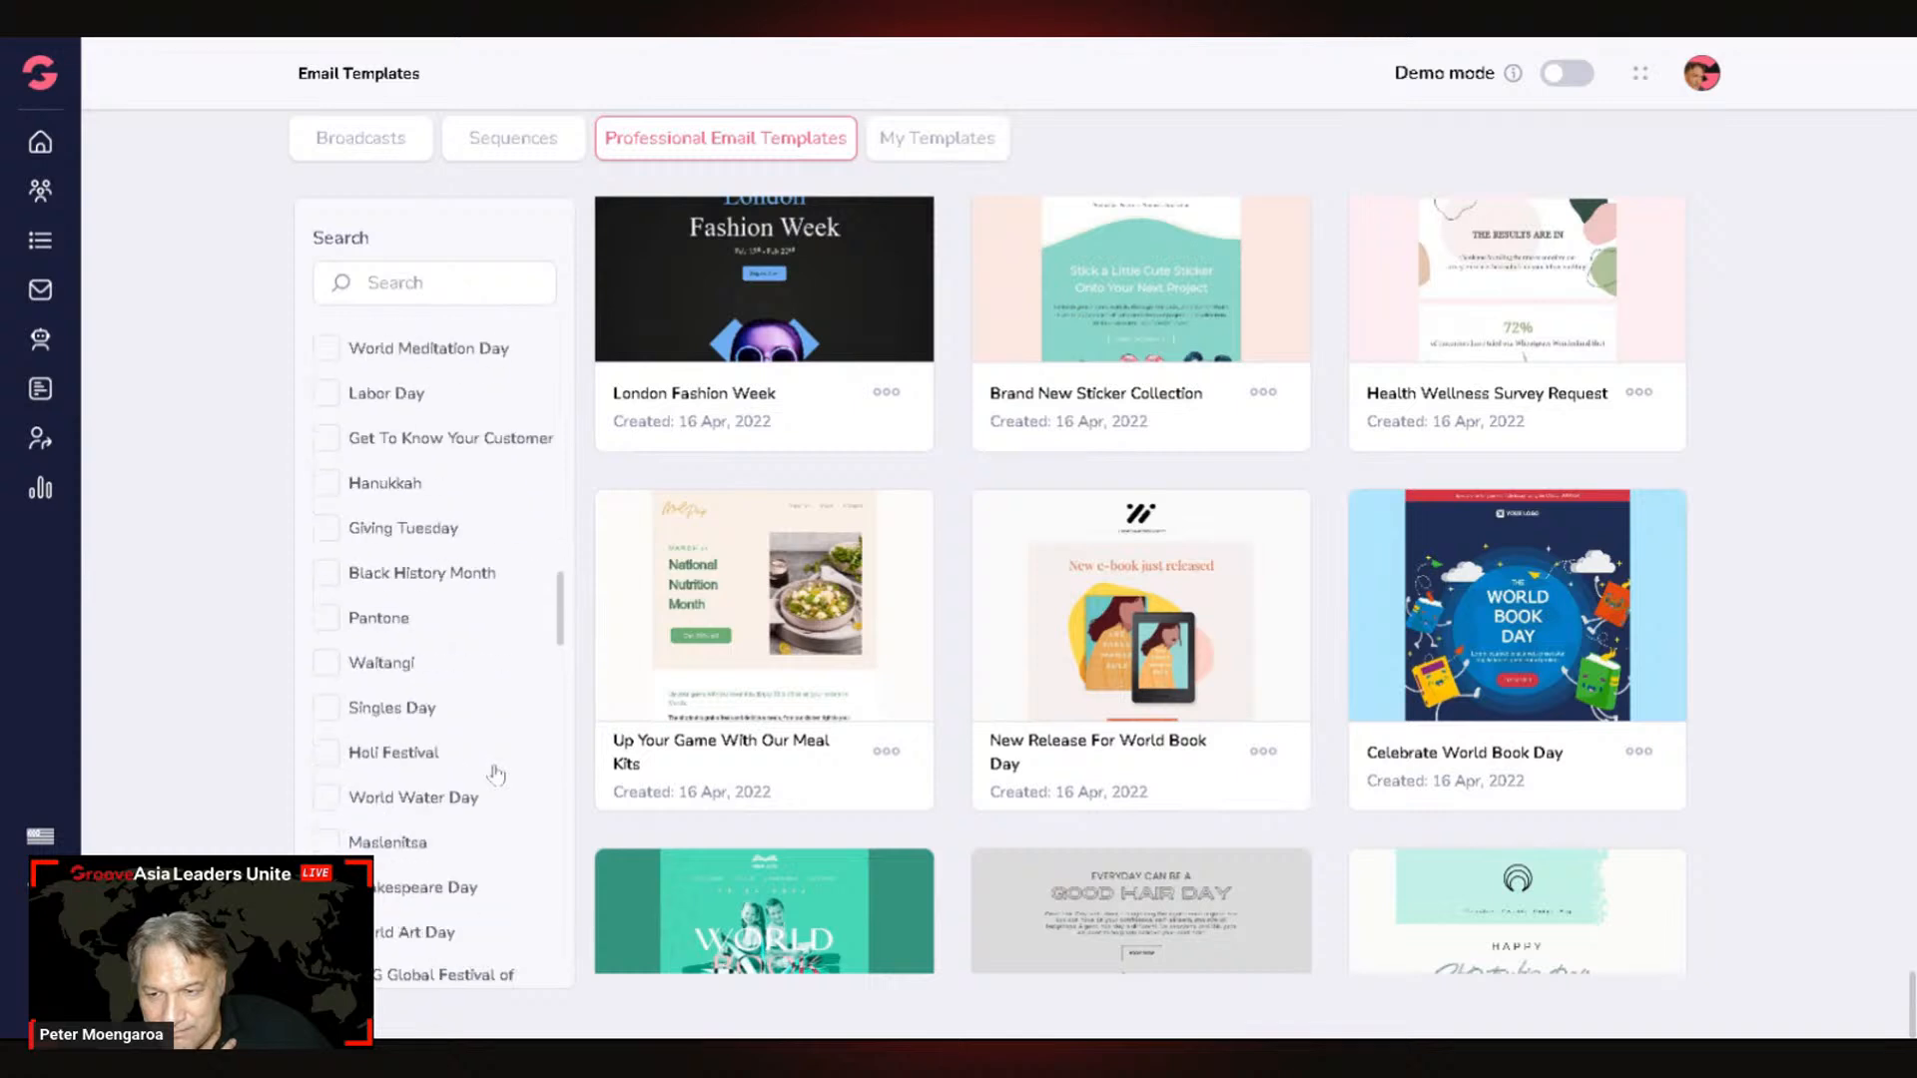
scroll(496, 775, down, 7)
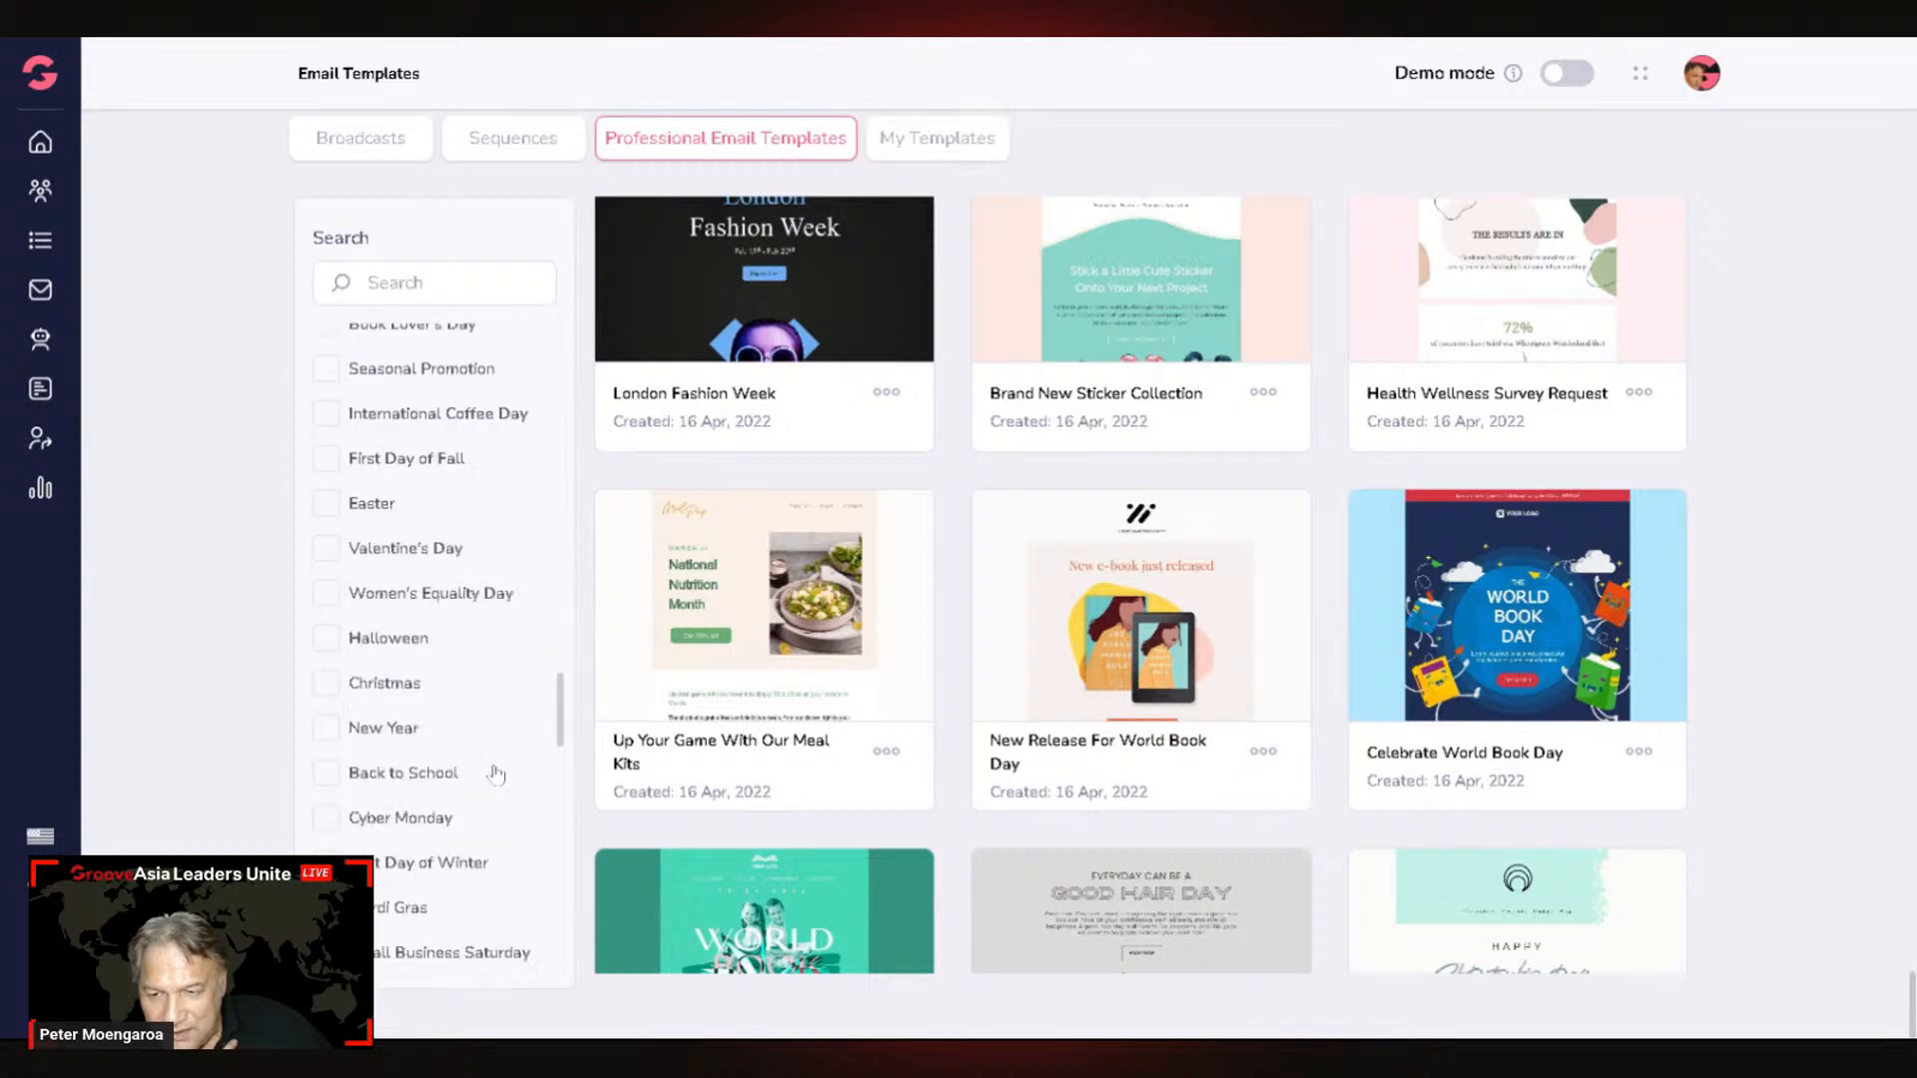
scroll(496, 775, down, 1)
scroll(499, 776, down, 5)
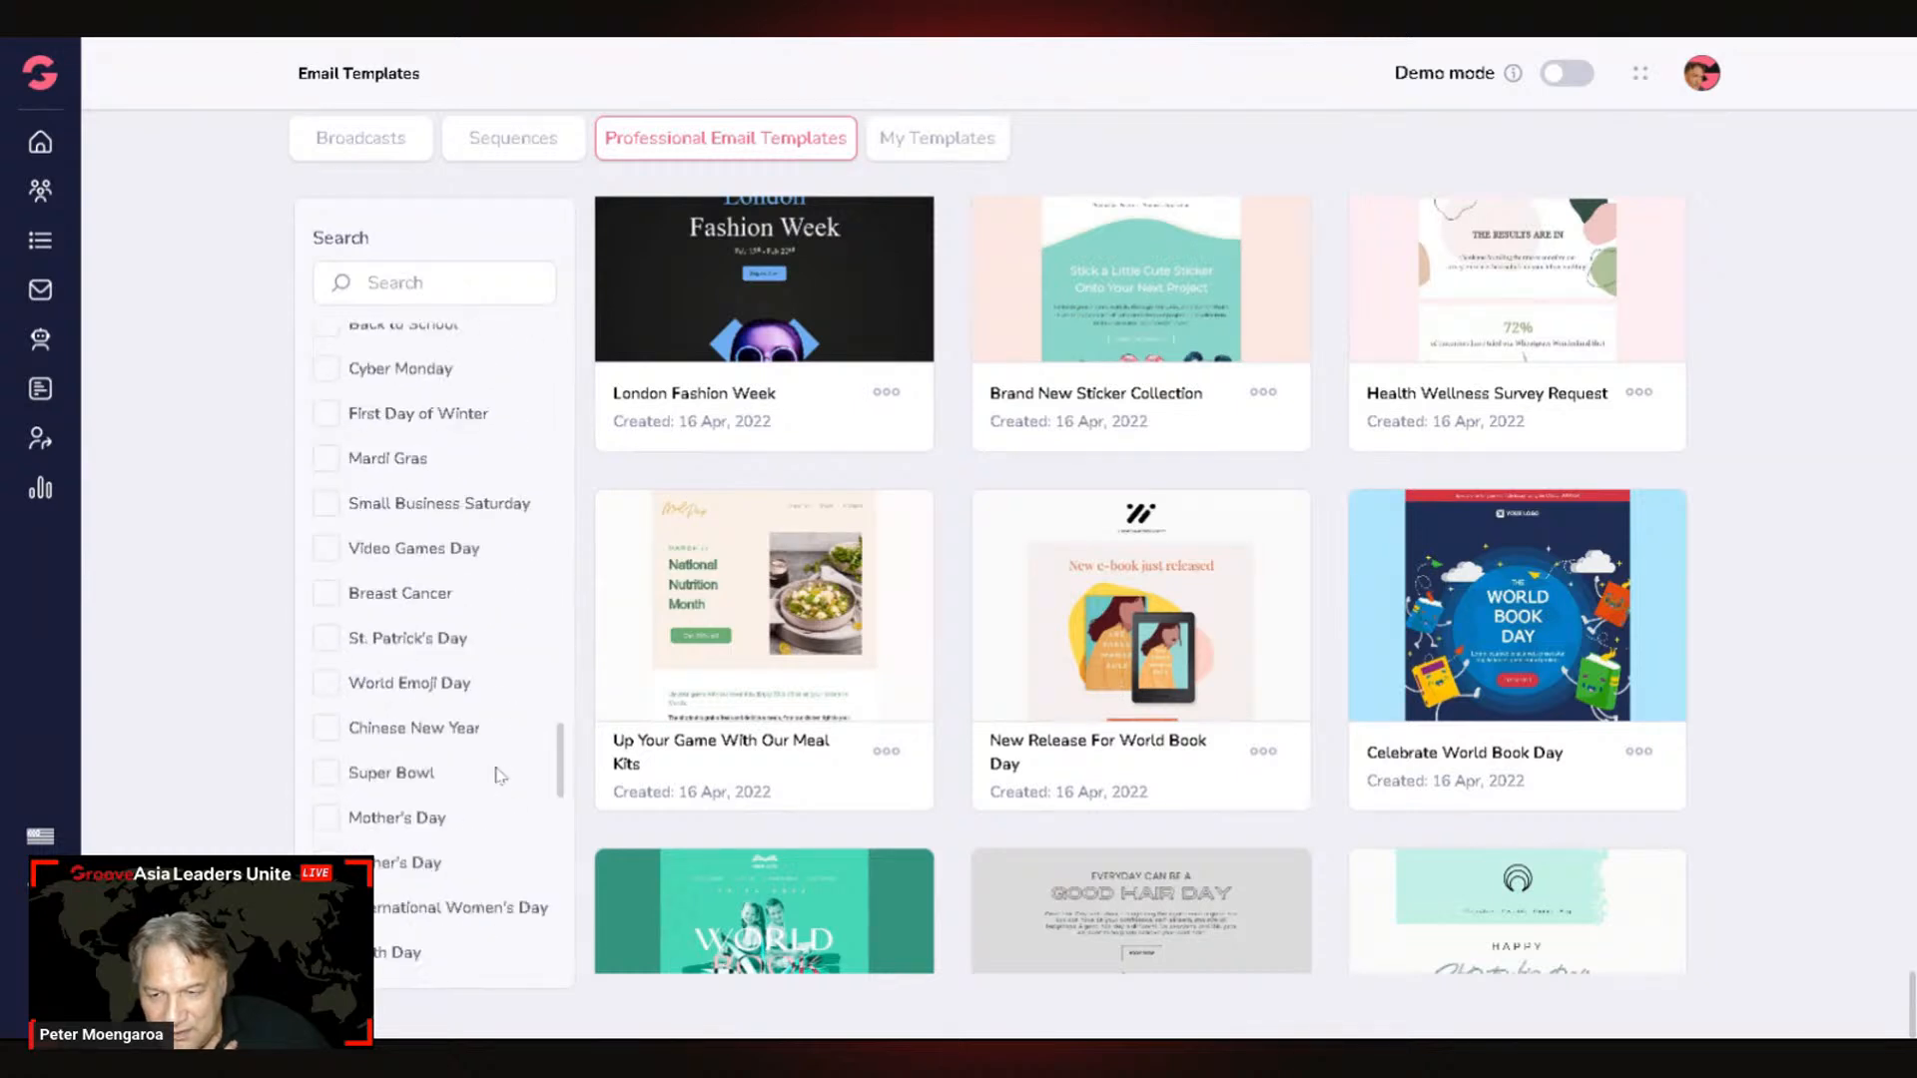
scroll(501, 776, down, 2)
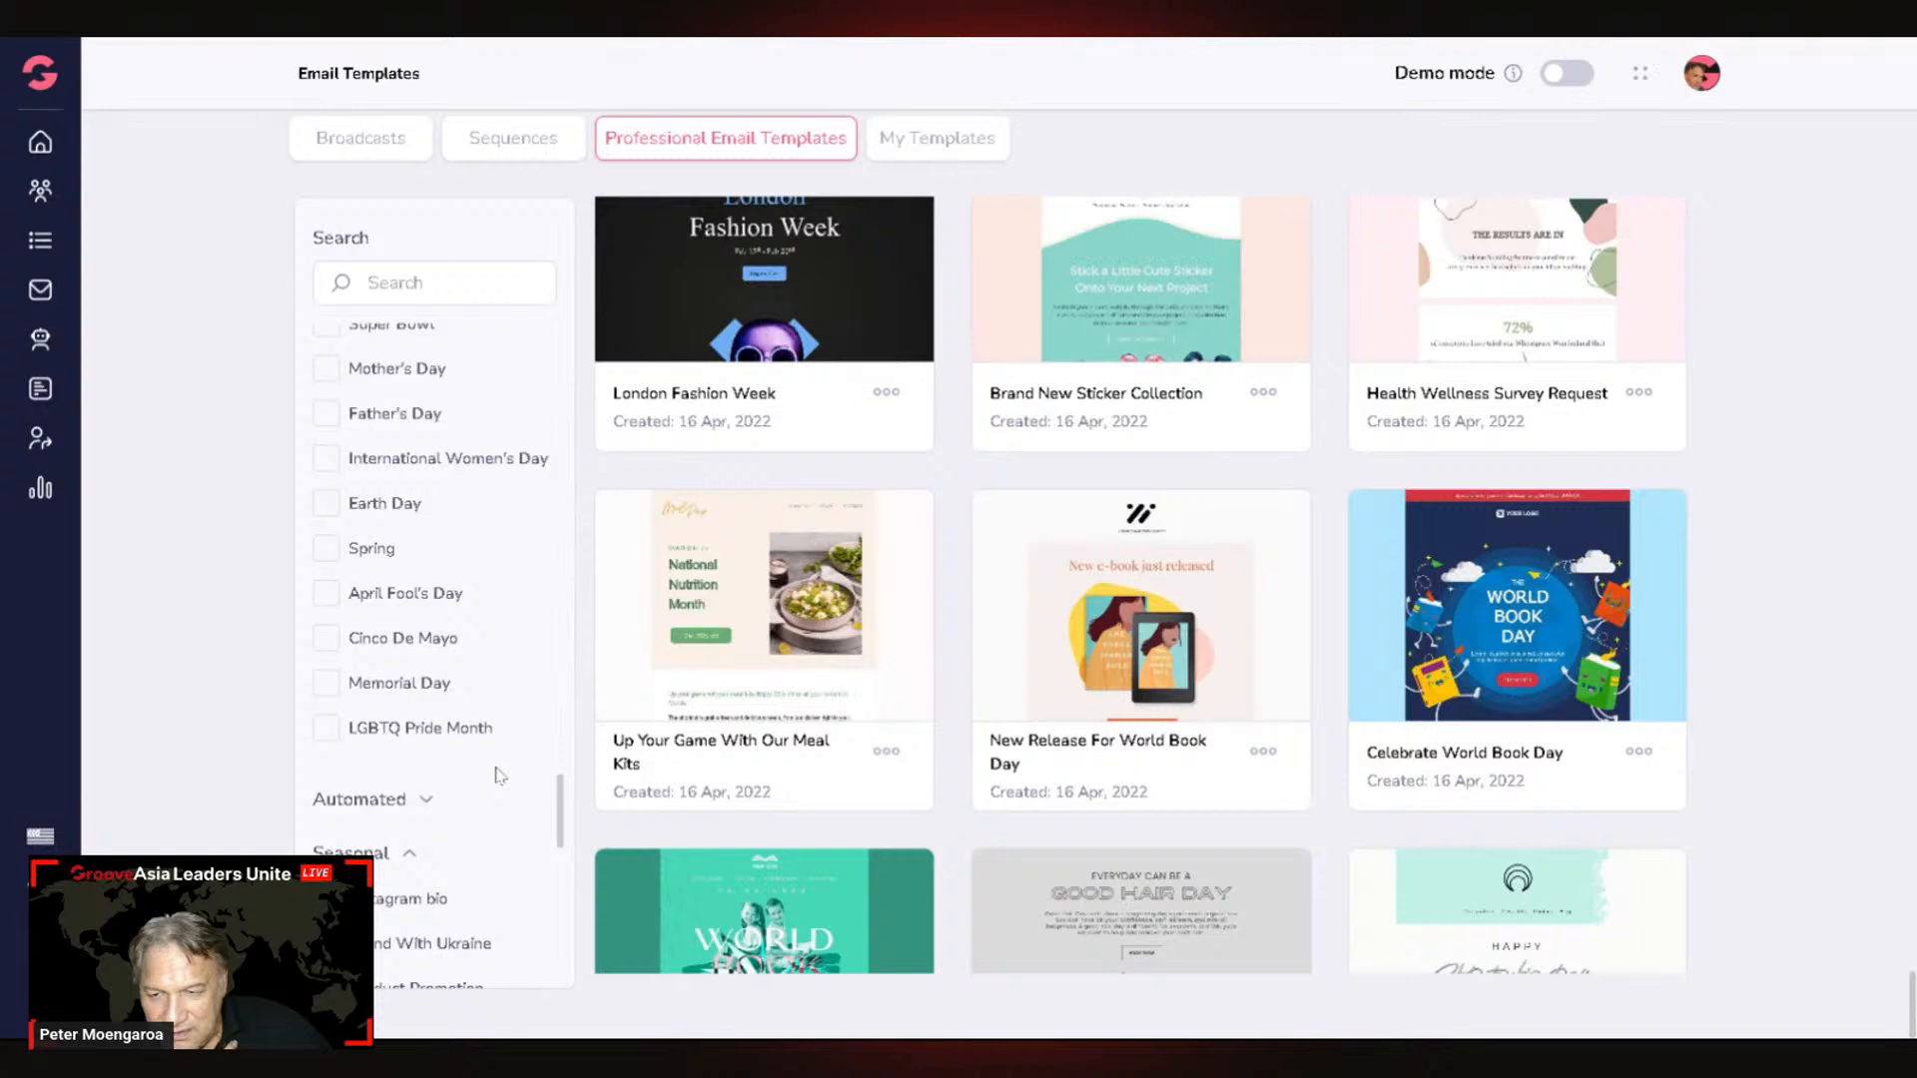
scroll(497, 776, down, 10)
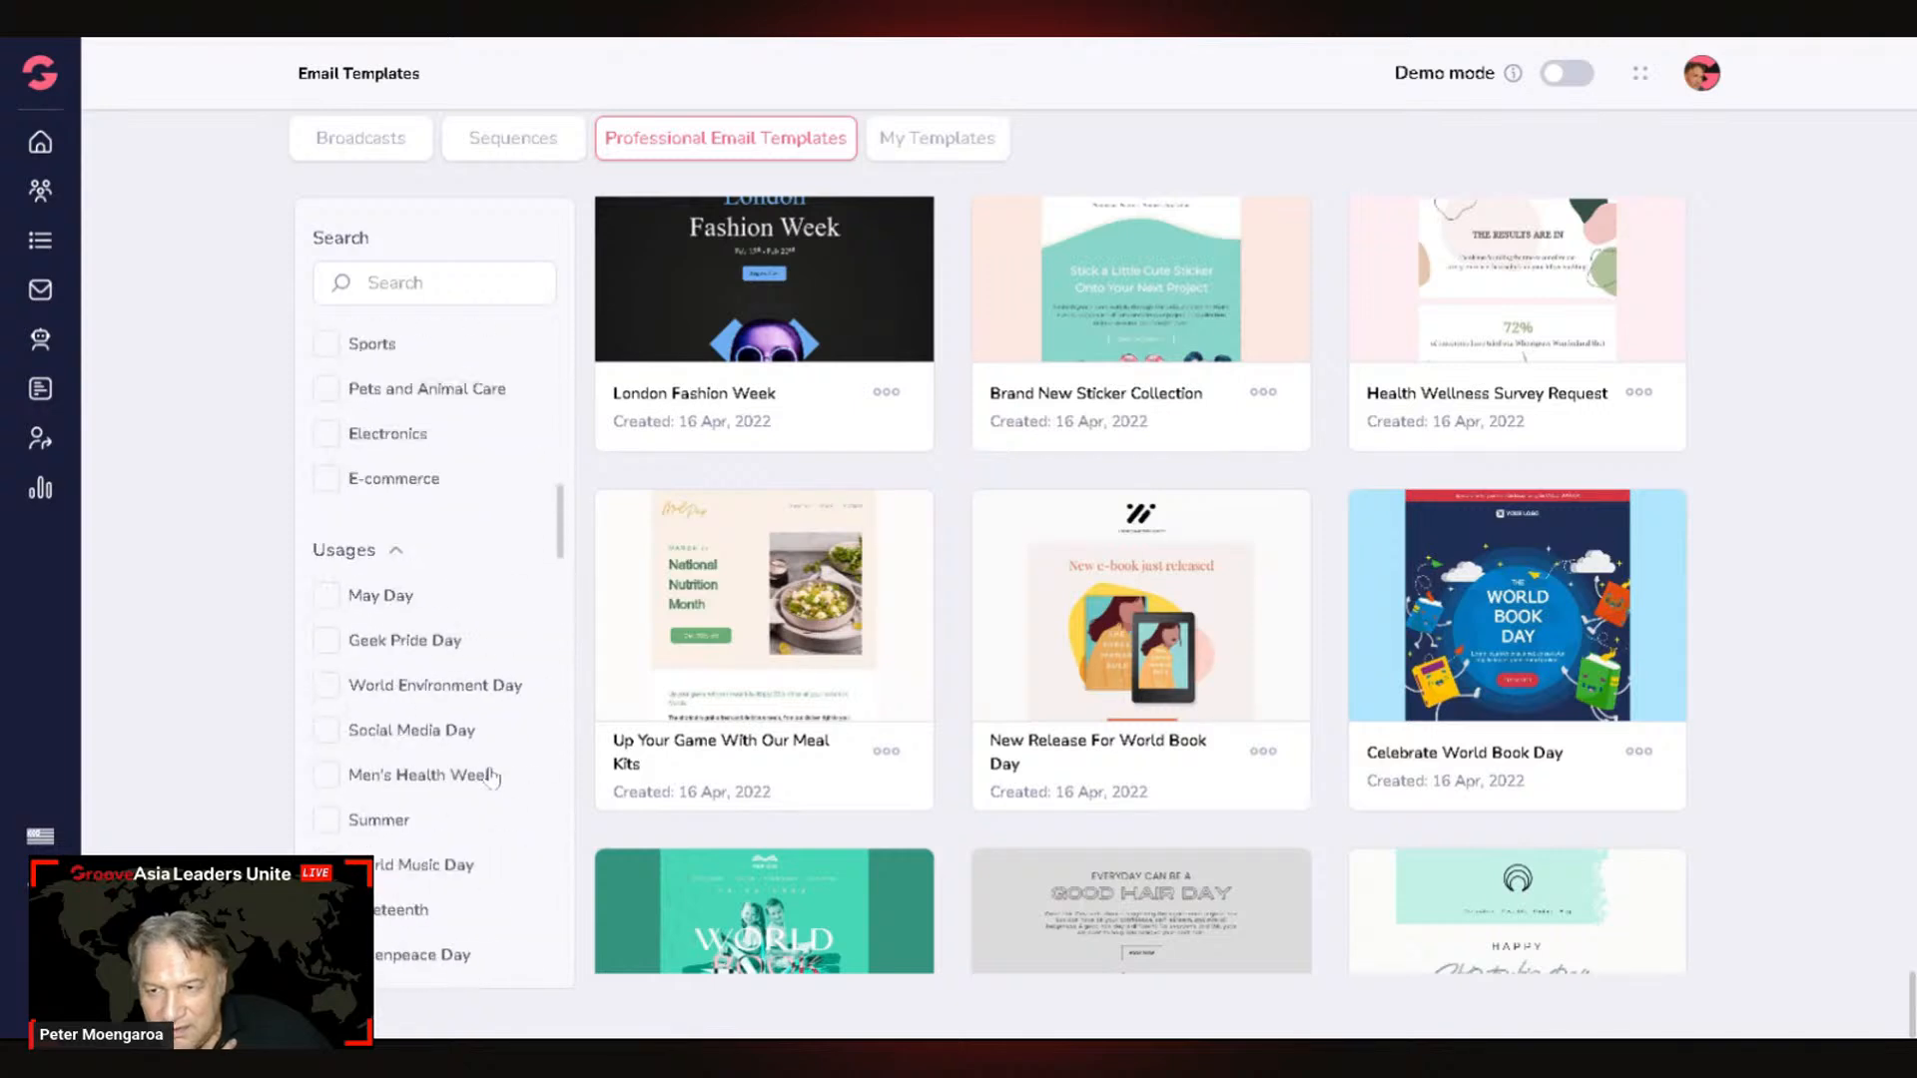
scroll(492, 777, up, 4)
scroll(491, 777, up, 3)
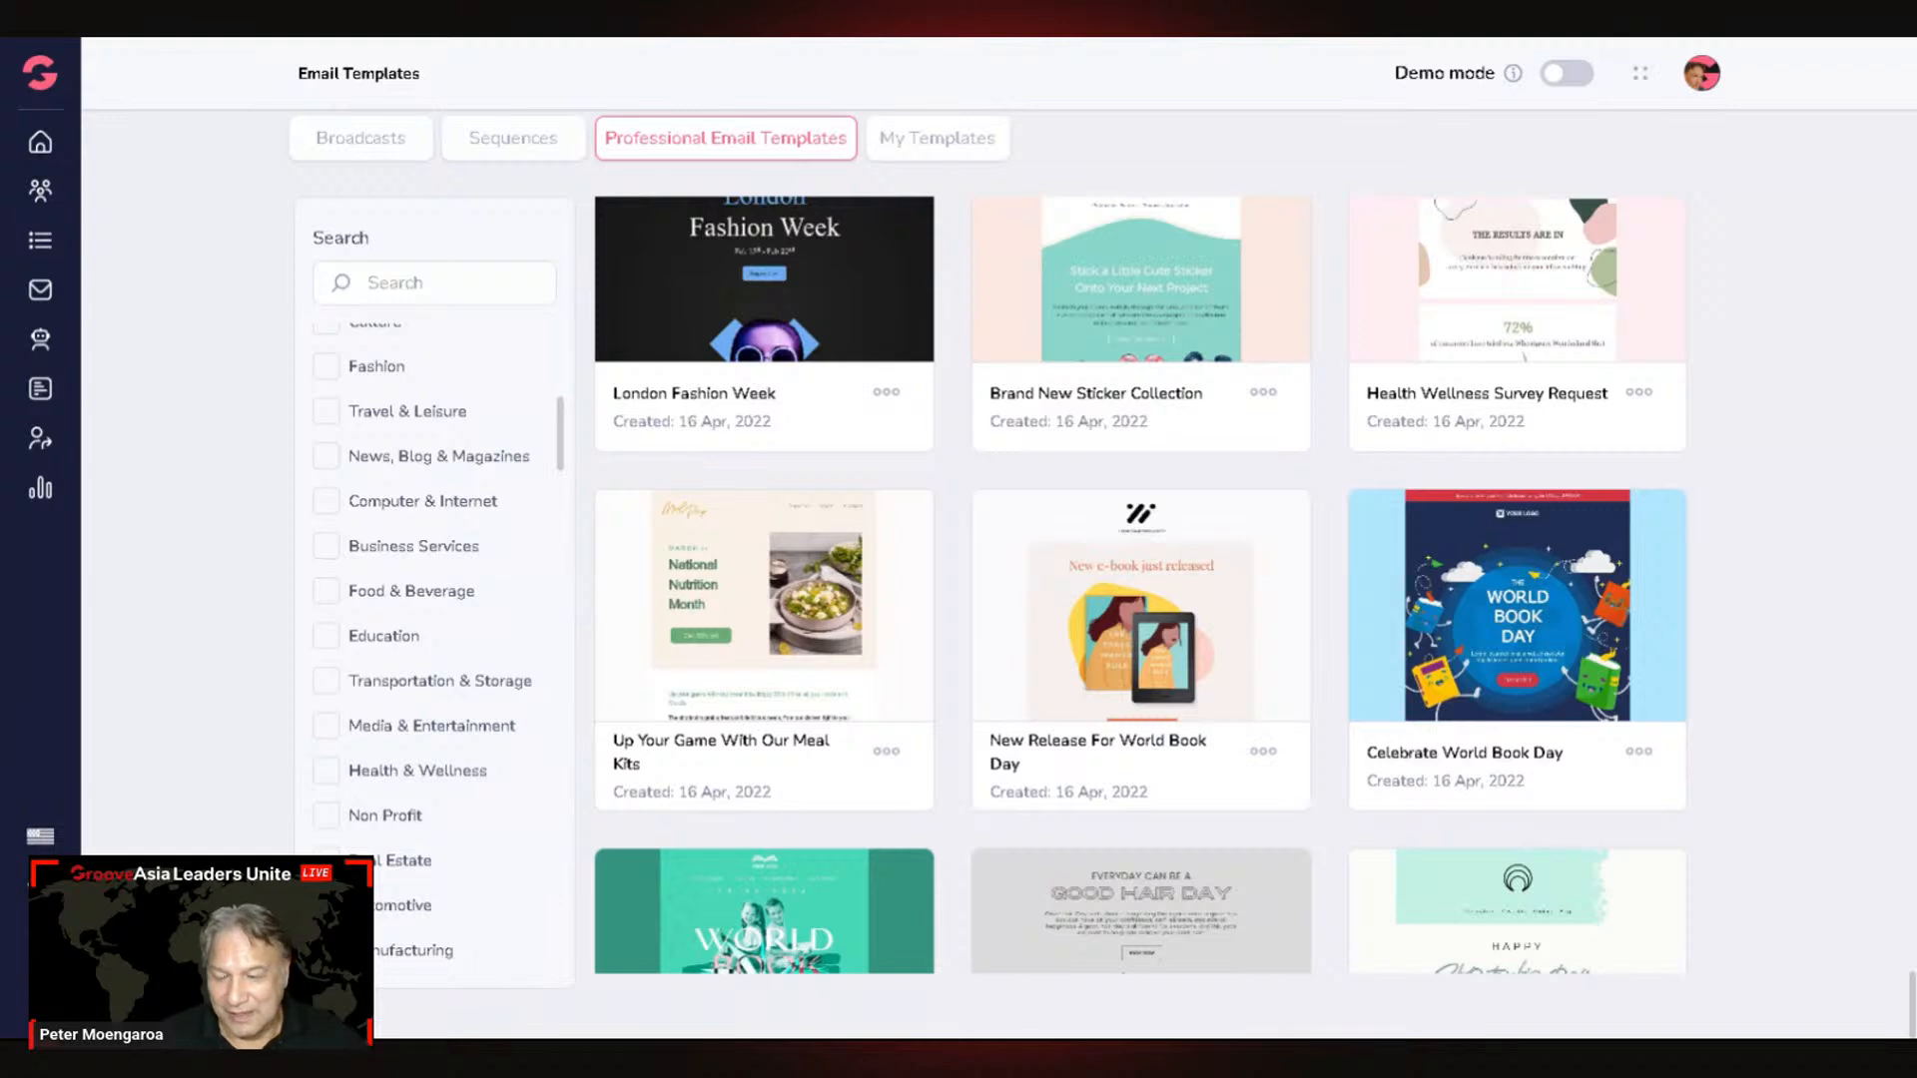
scroll(409, 719, up, 3)
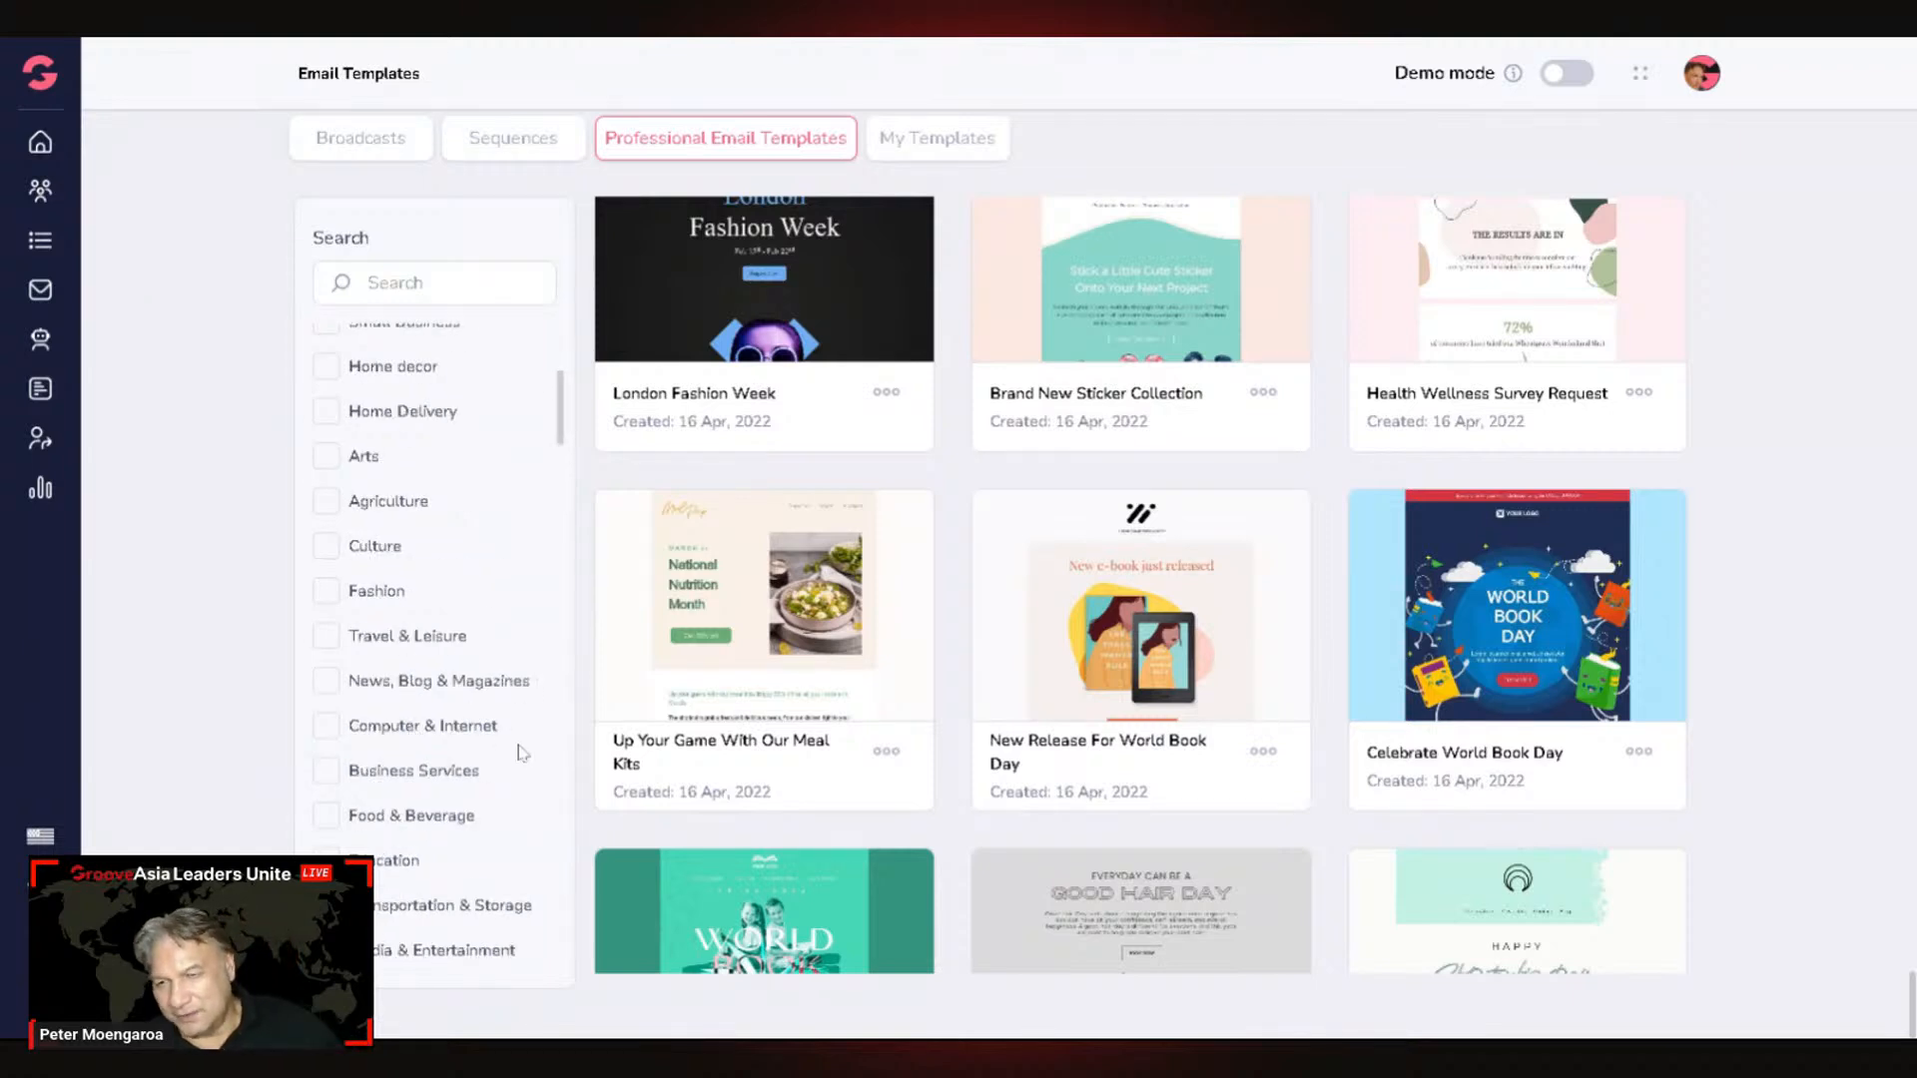
scroll(507, 761, up, 3)
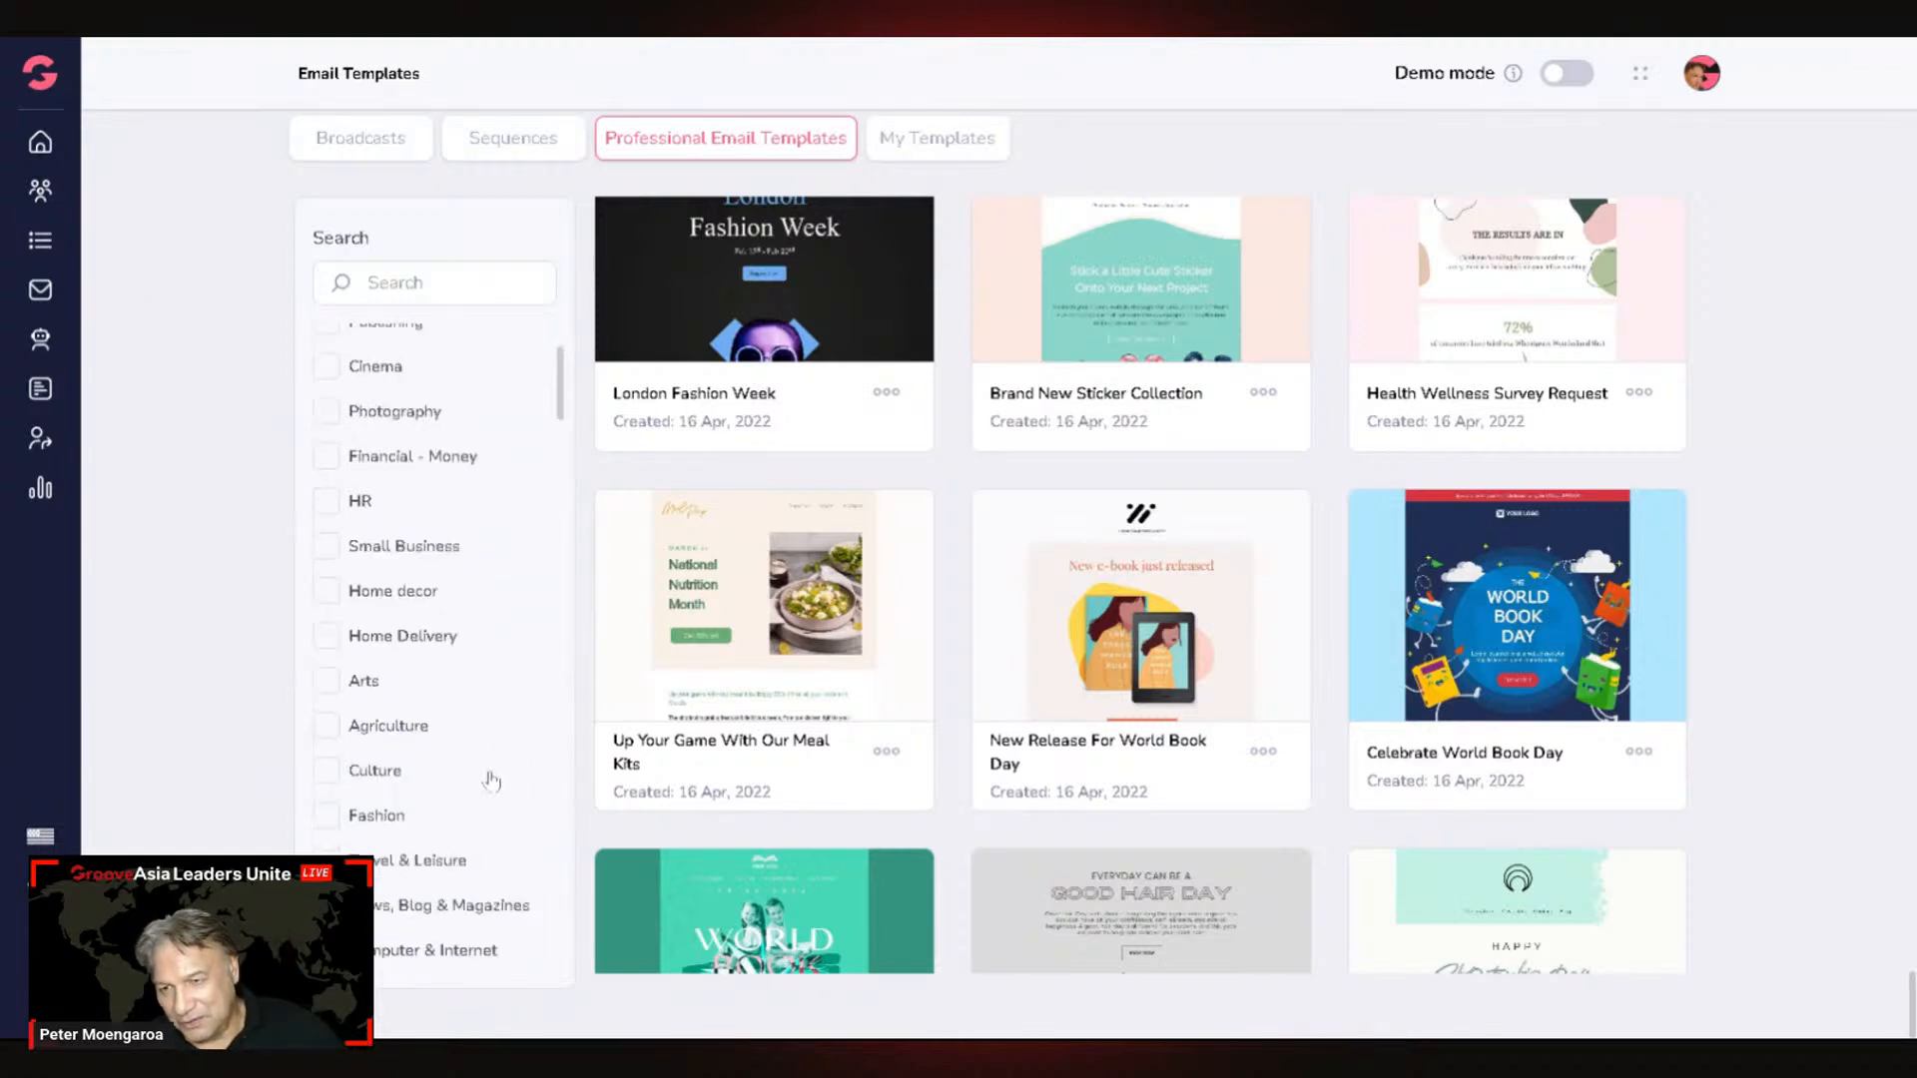
scroll(499, 780, up, 3)
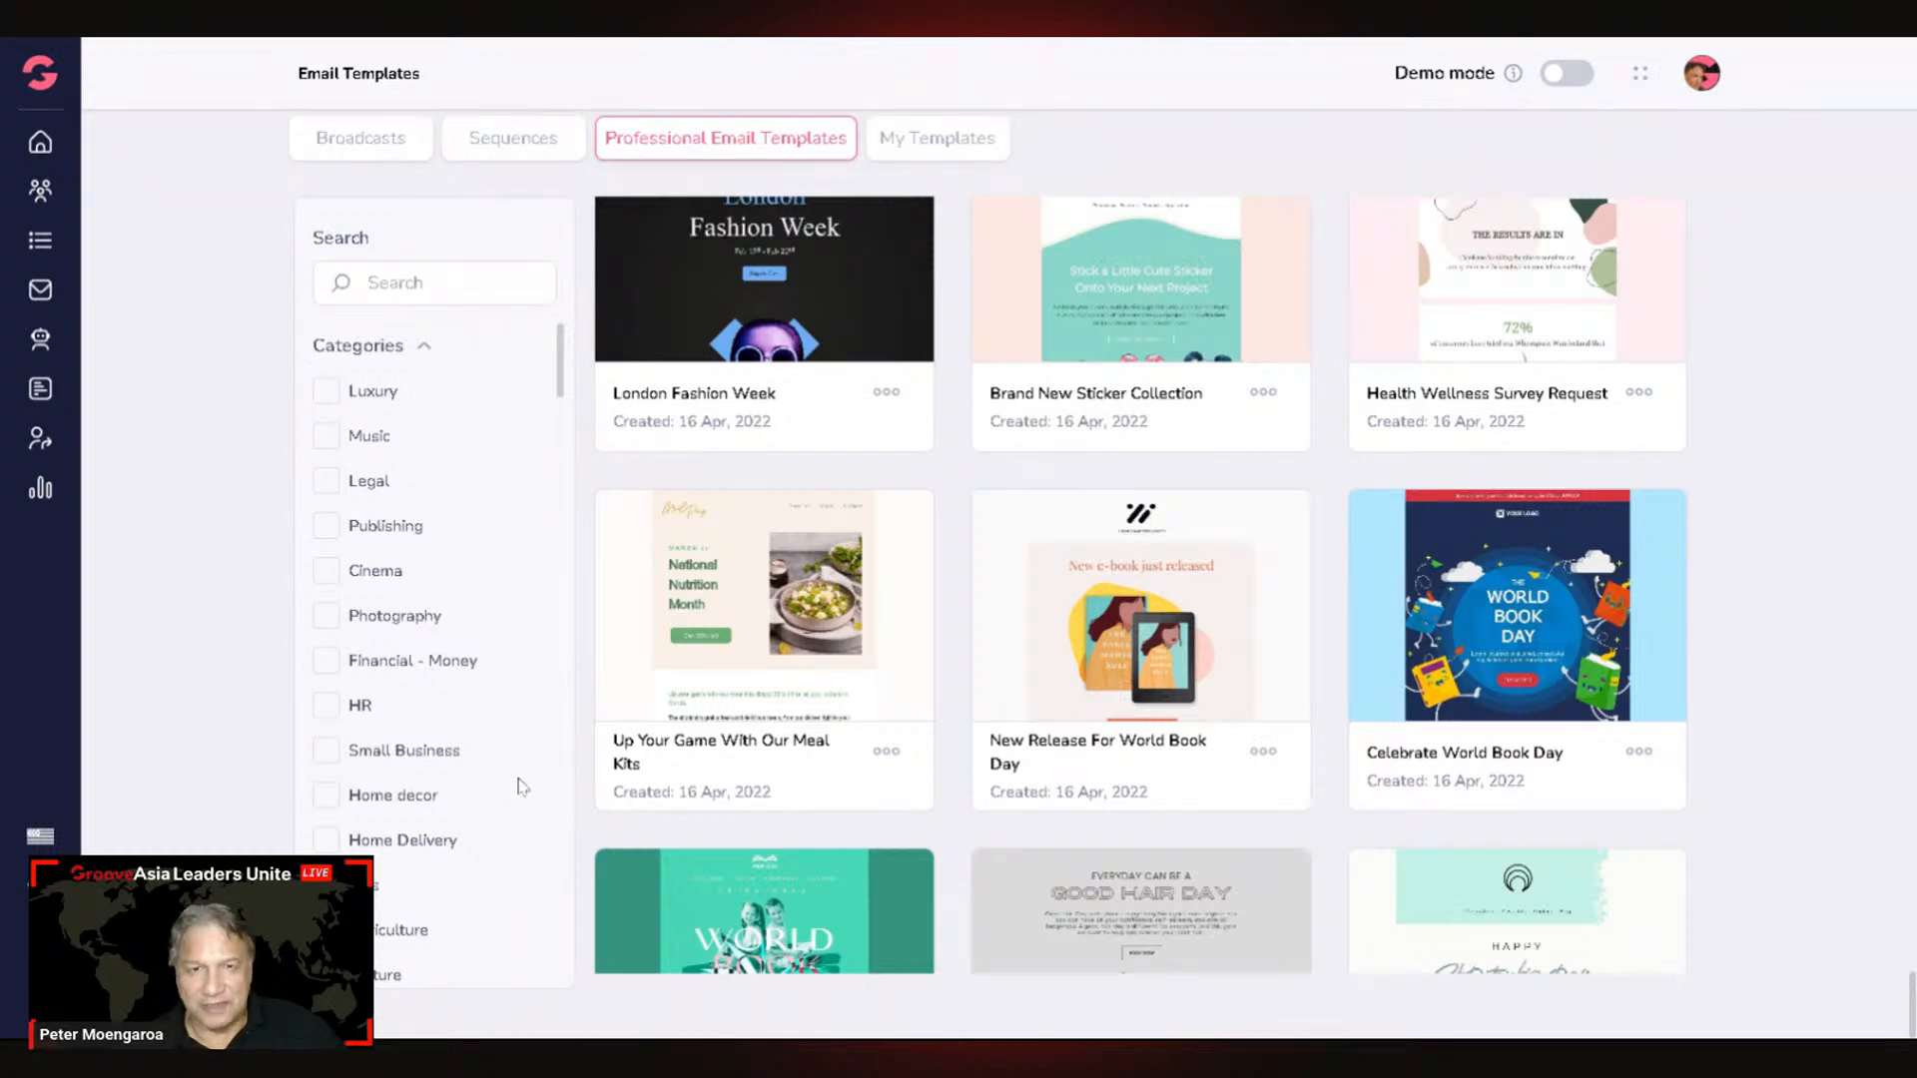
scroll(483, 792, down, 4)
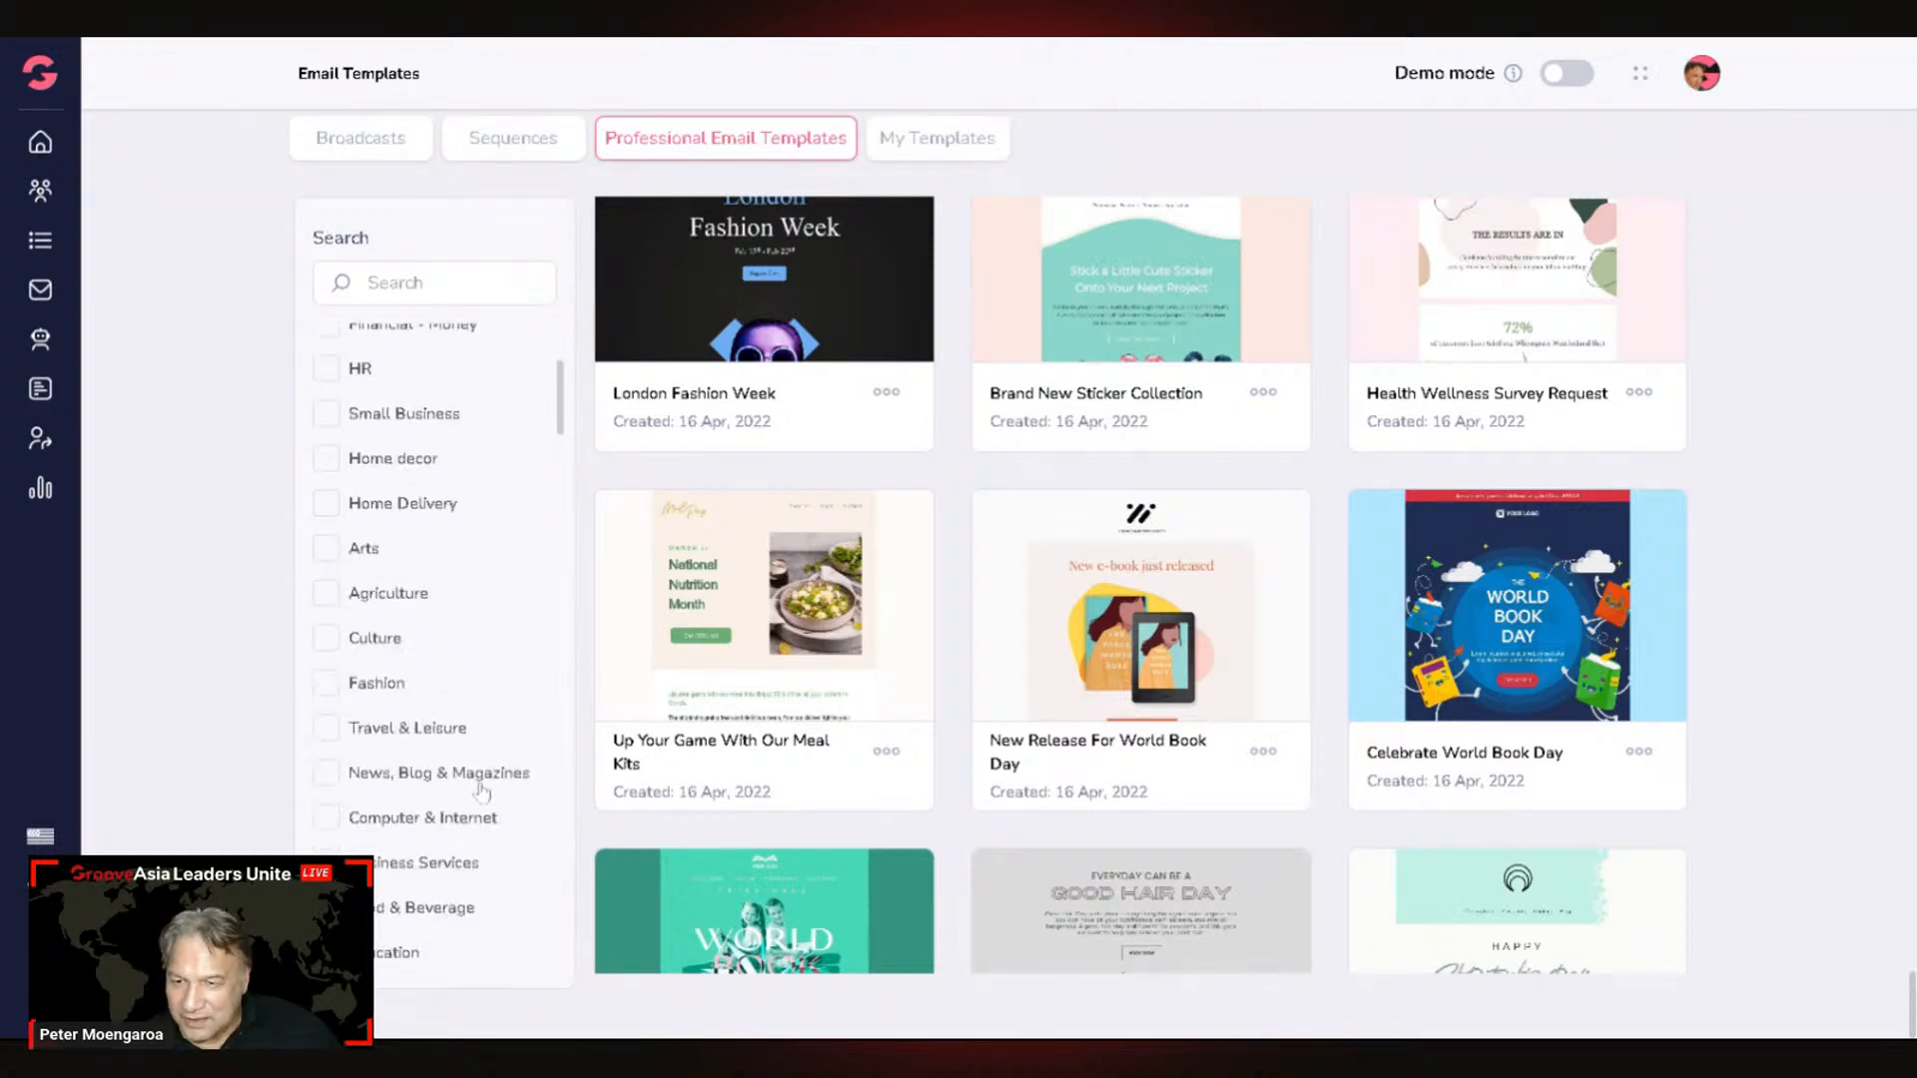
Step: Apply the Business Services category filter, then clear it again
scroll(483, 792, down, 2)
click(372, 761)
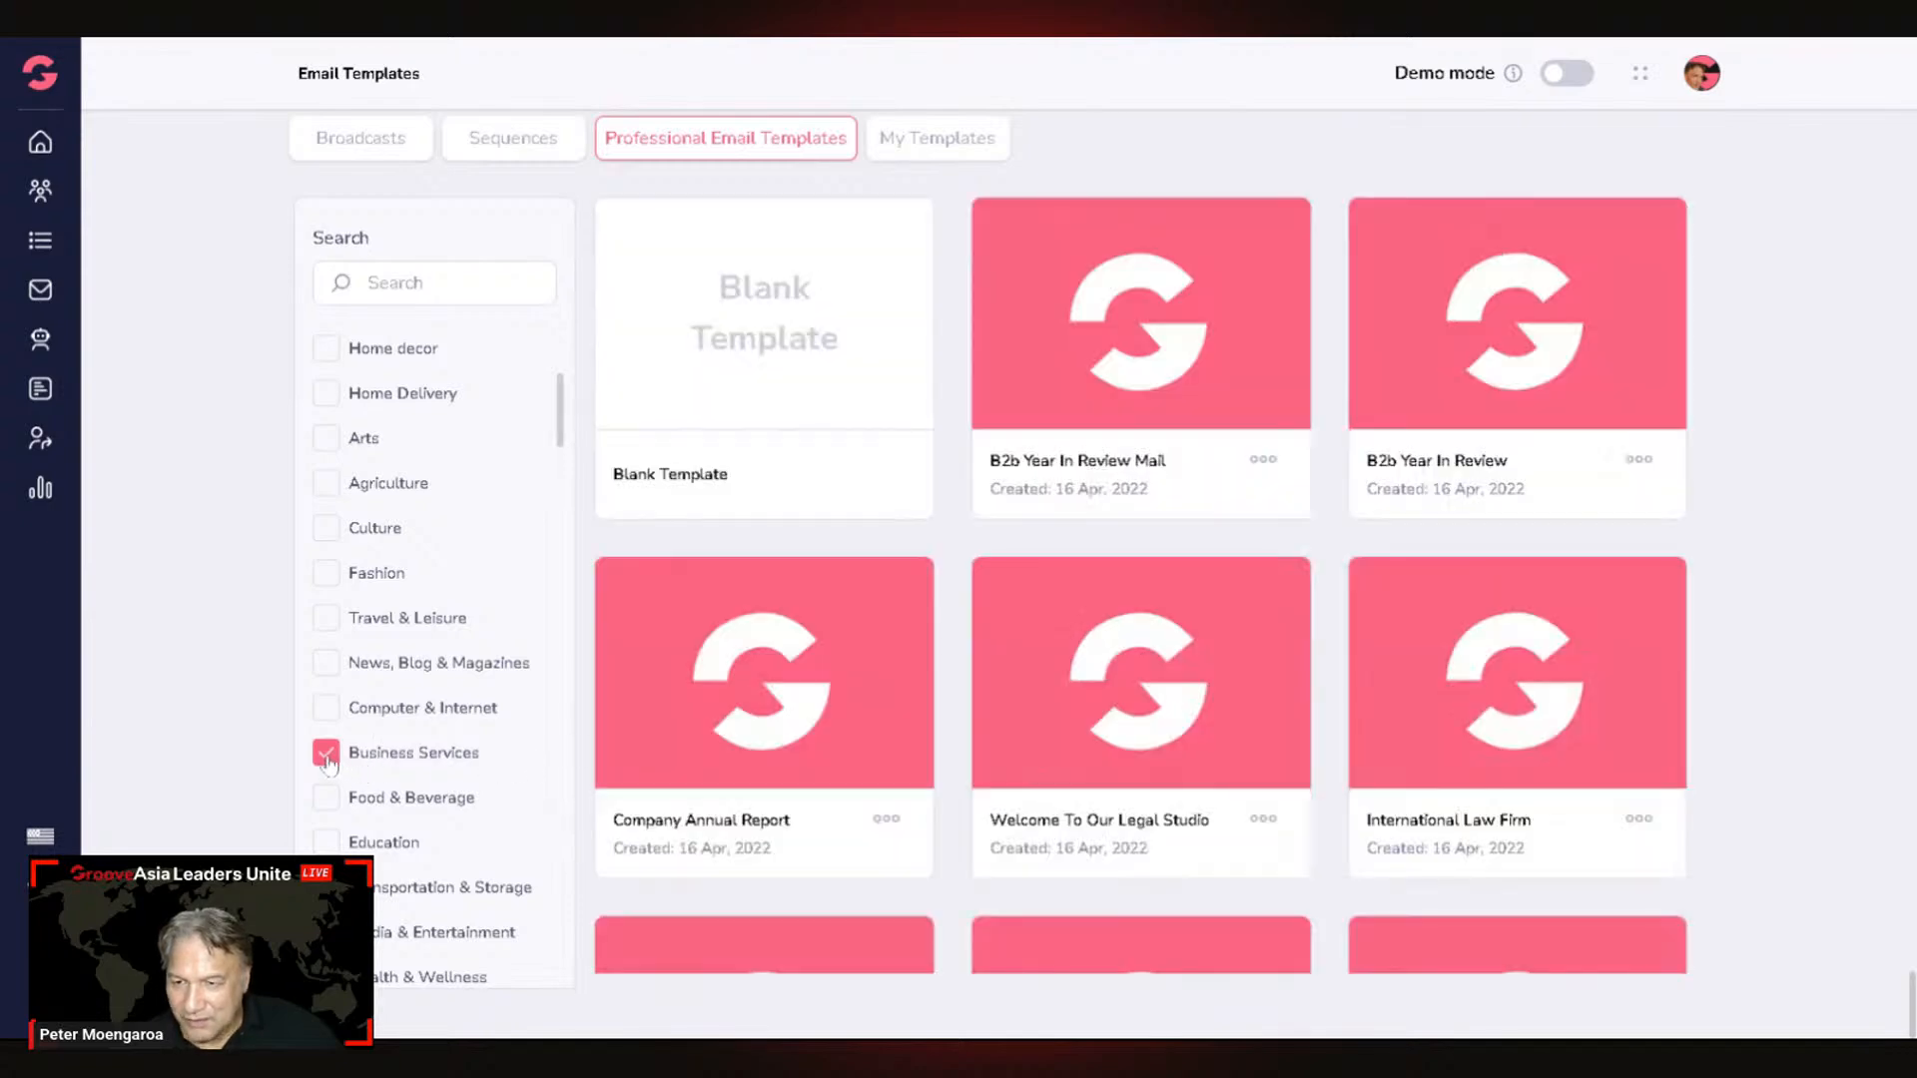
click(331, 758)
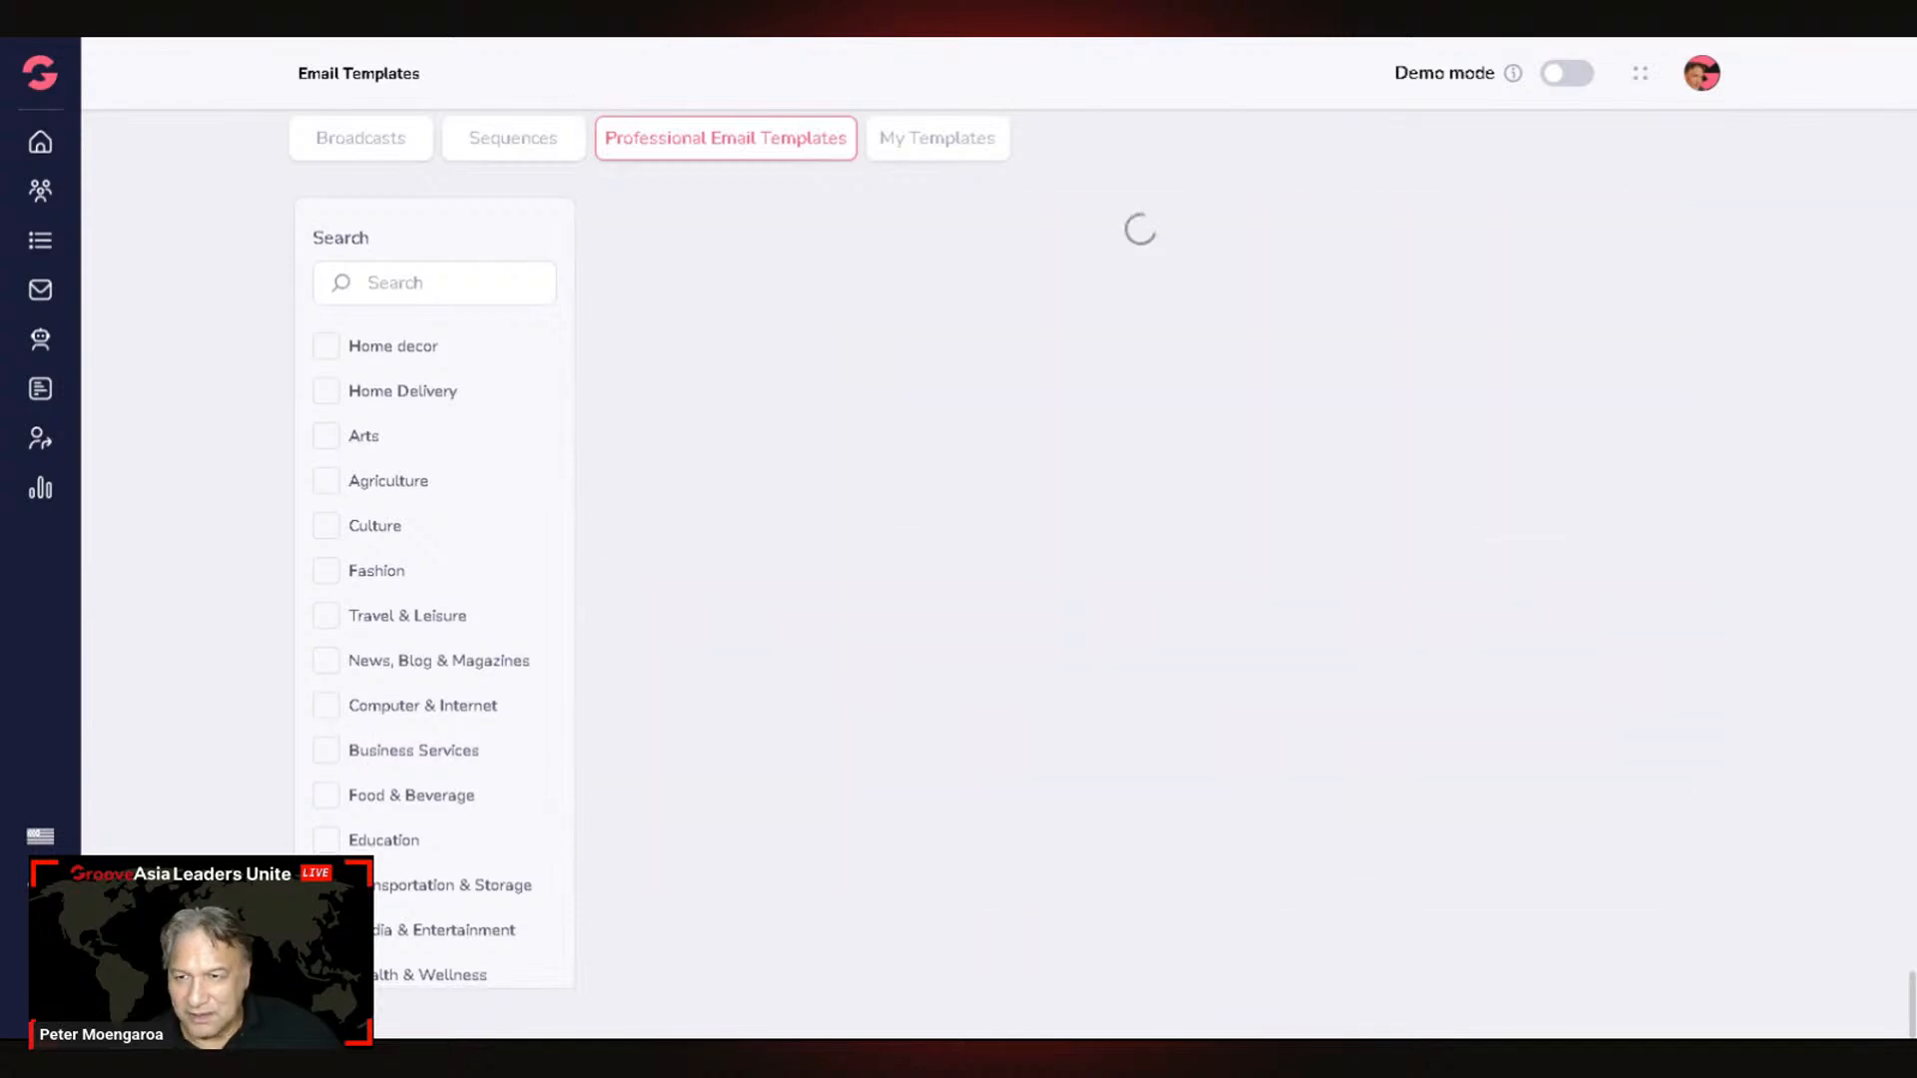
Step: Search the templates for 'pet' and scroll through the results
text(pet)
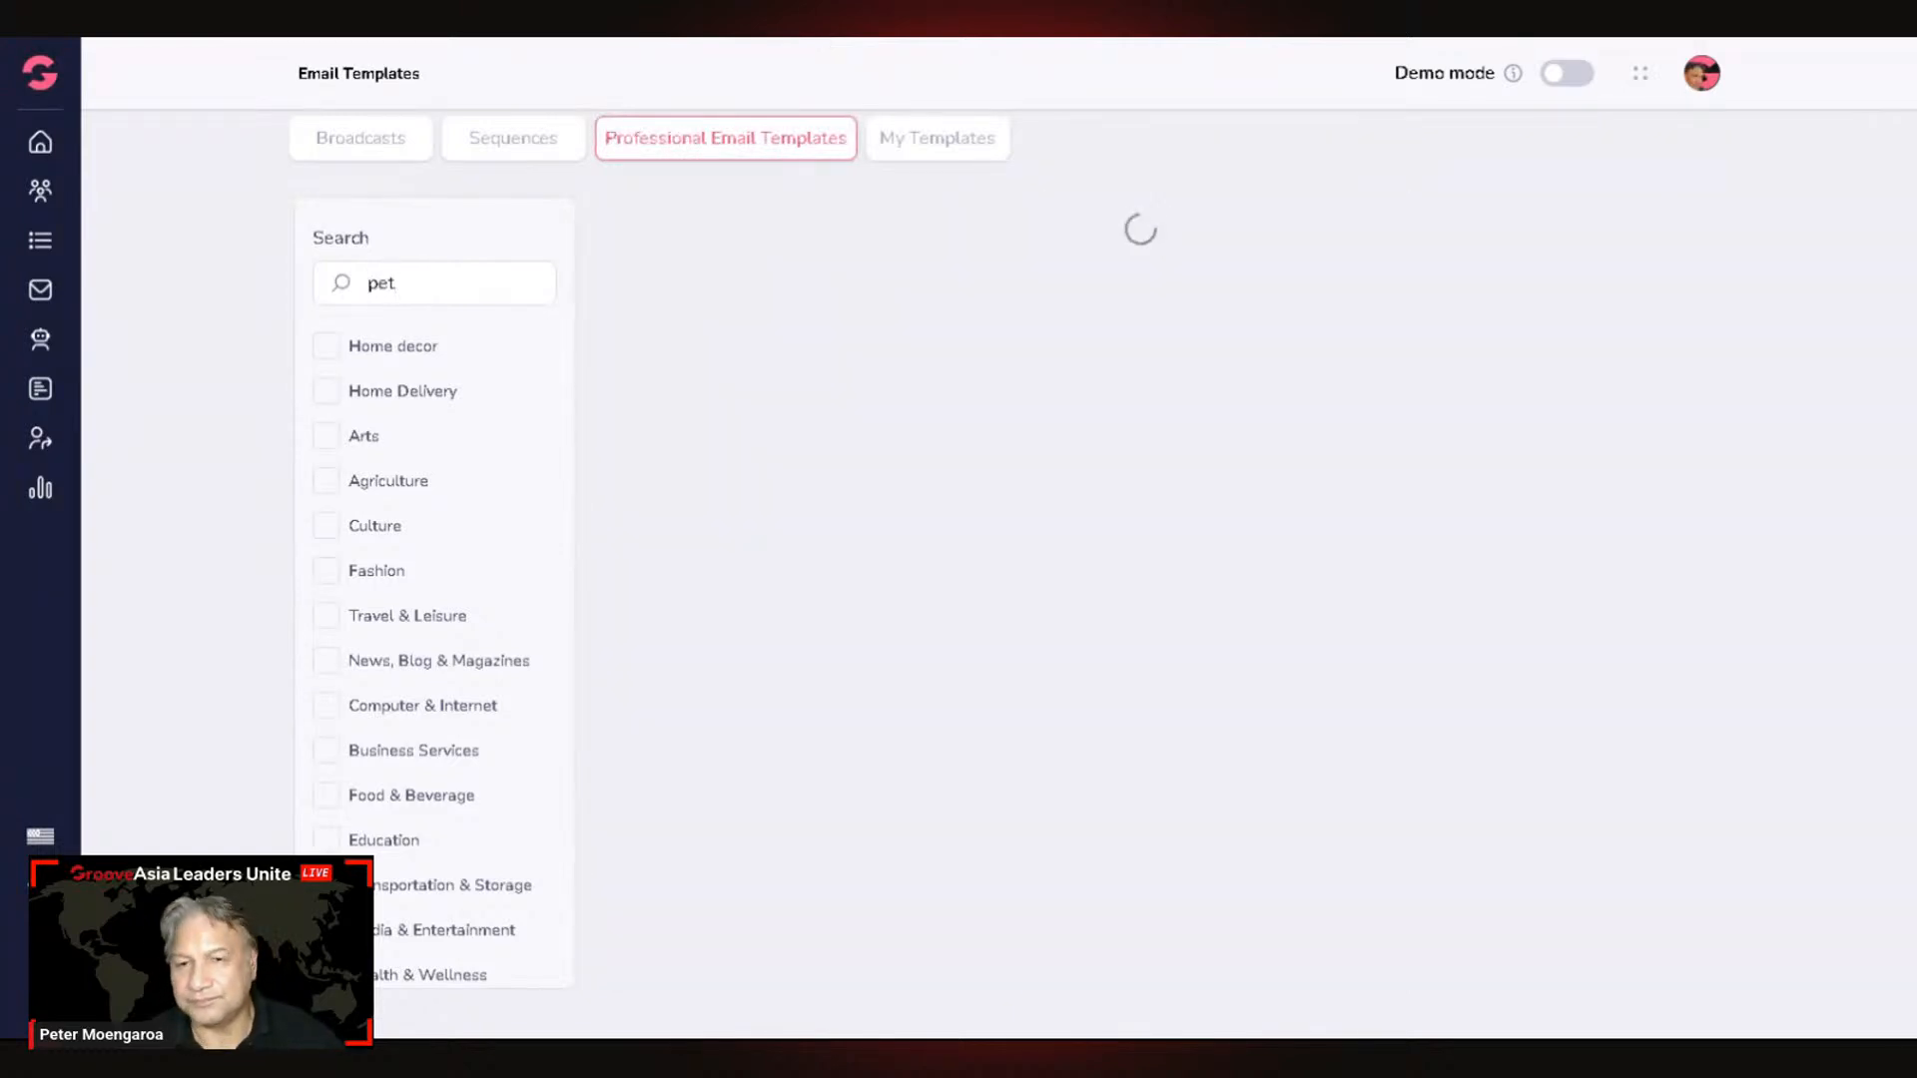
scroll(1305, 600, down, 1)
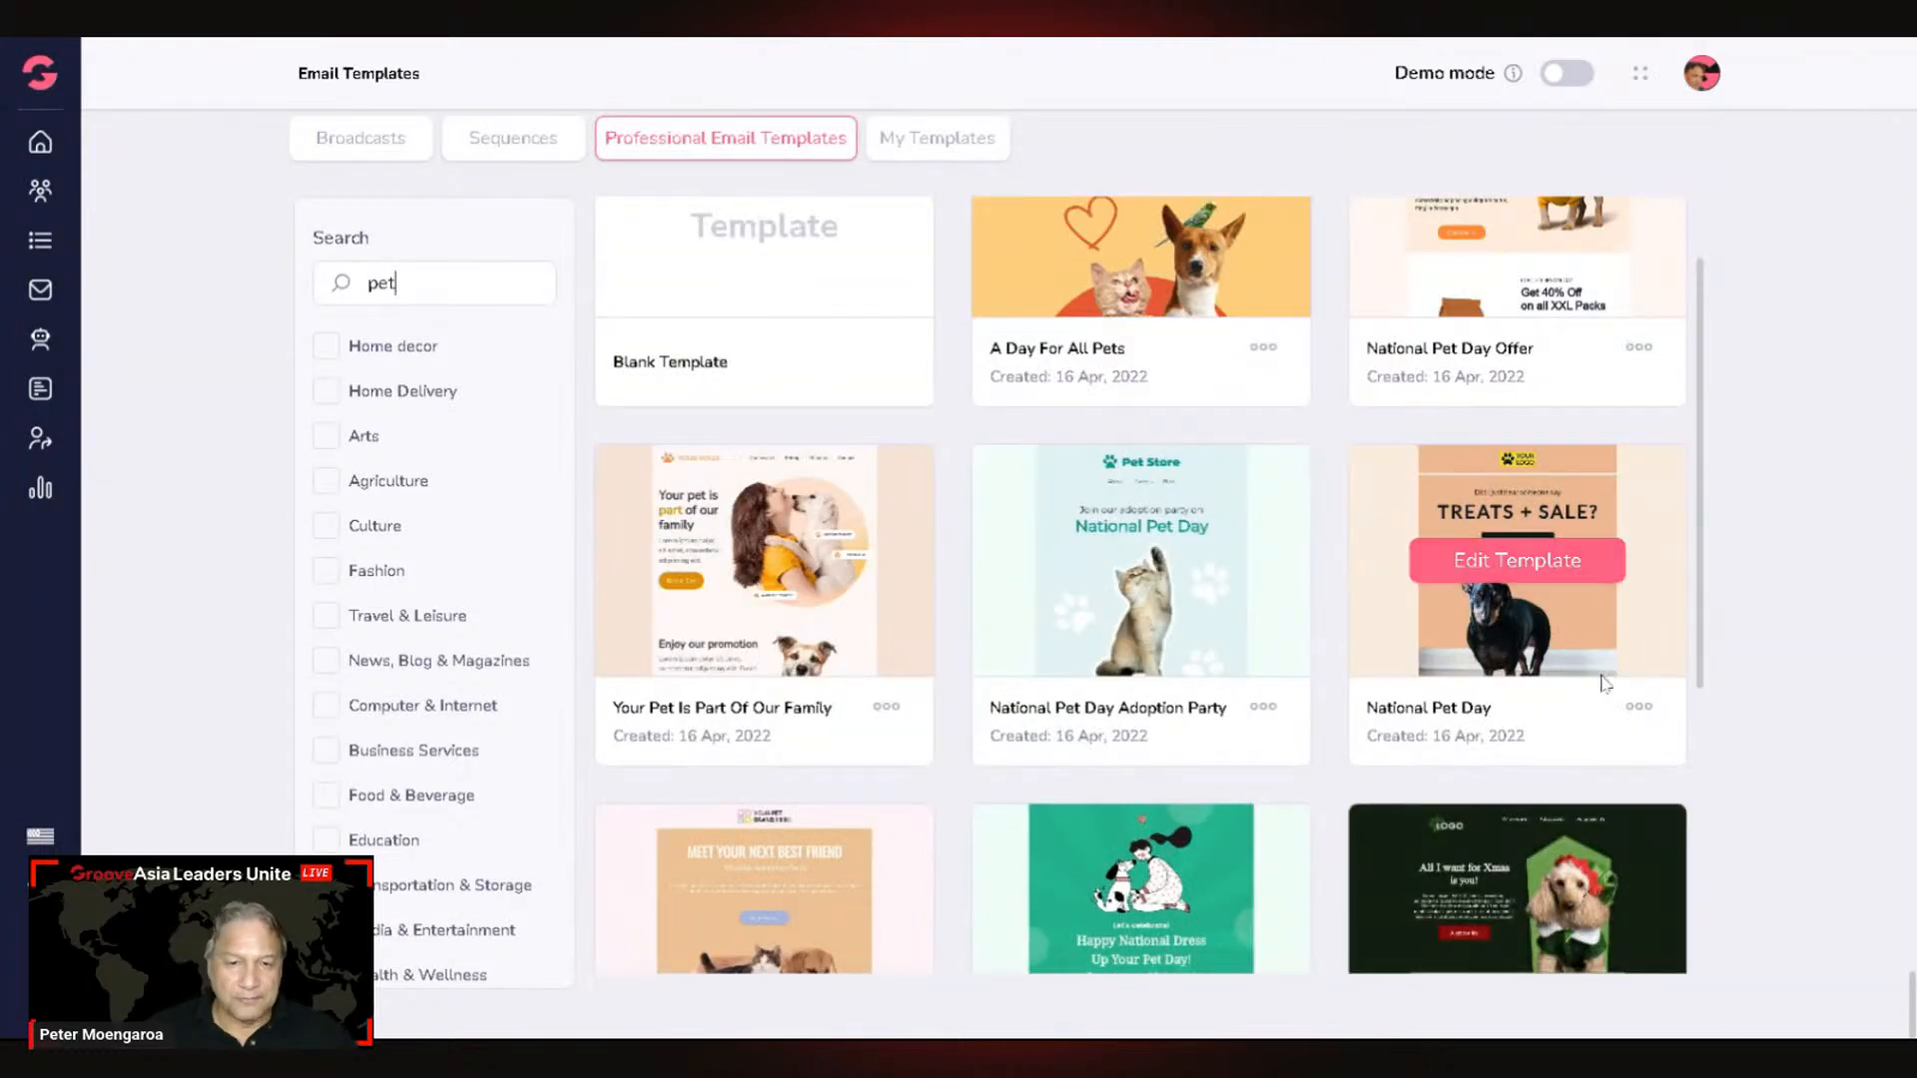
scroll(1376, 786, down, 5)
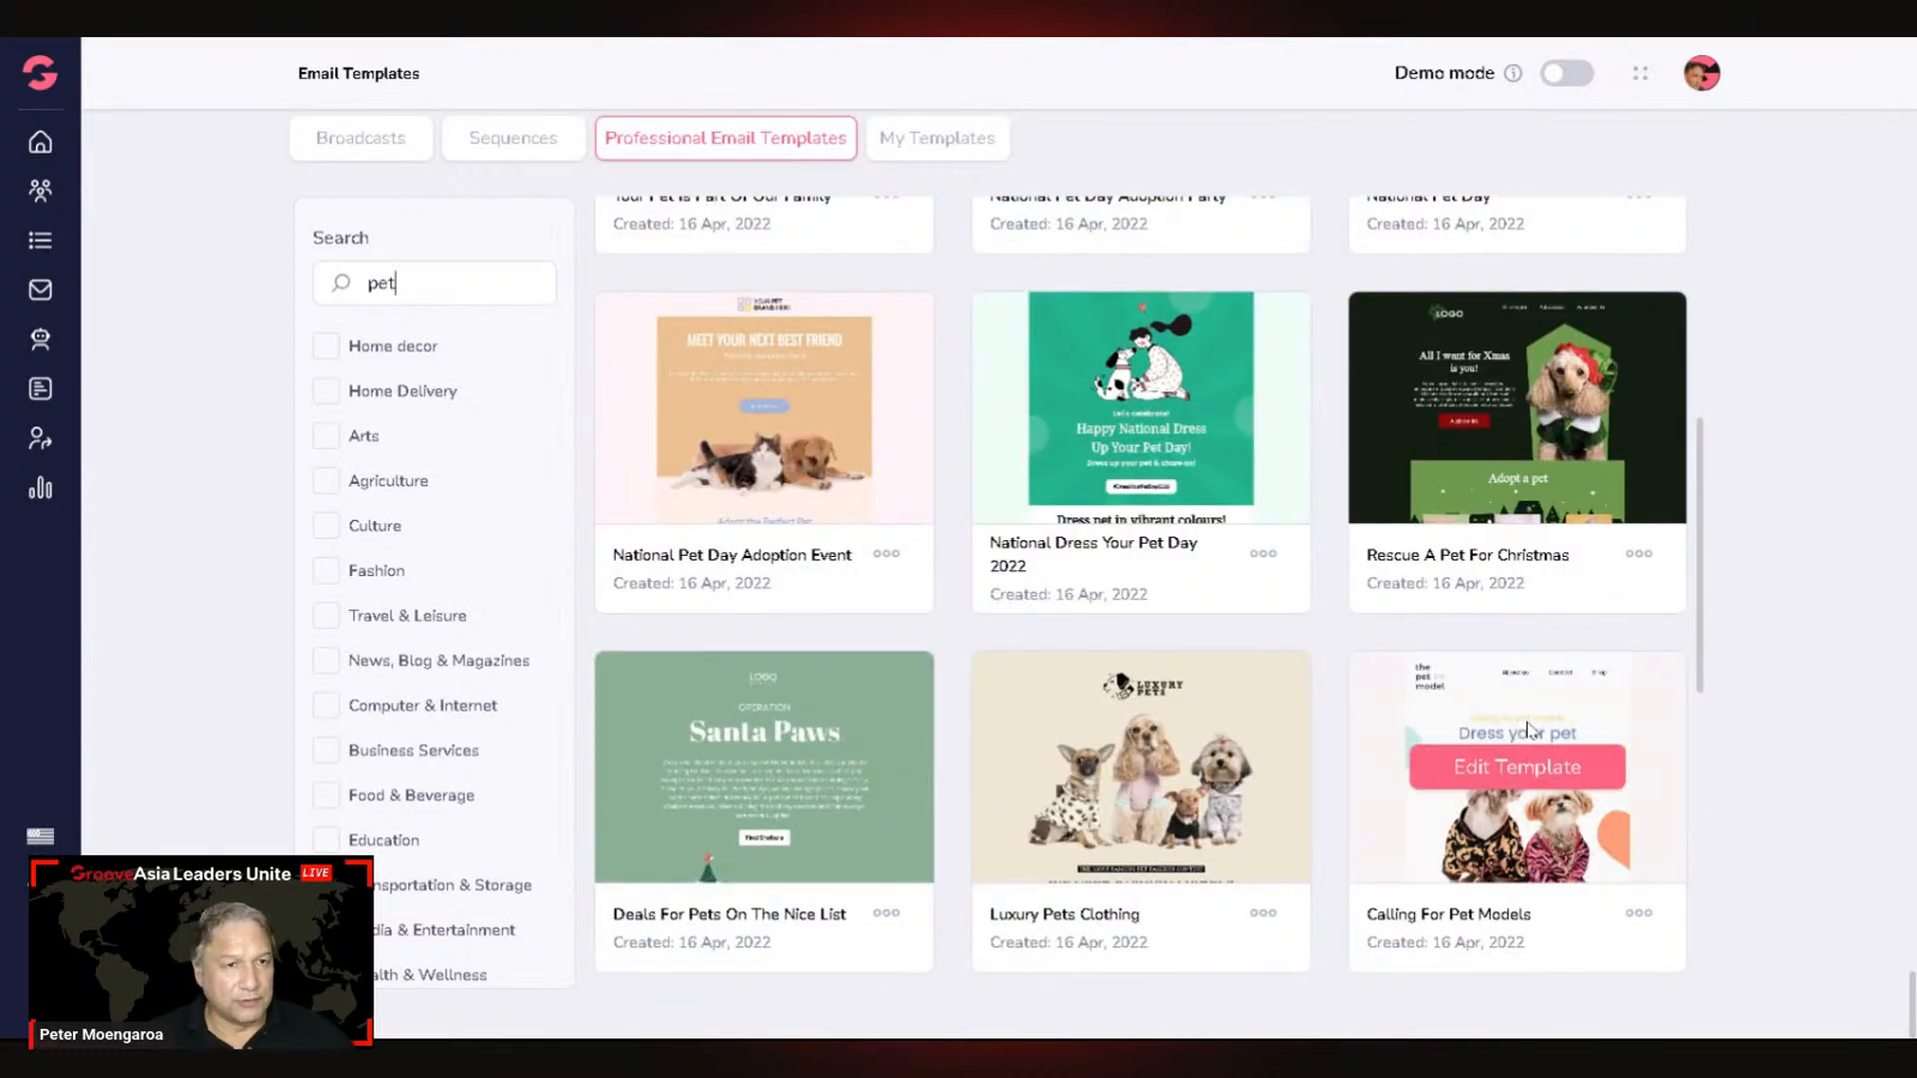
scroll(1508, 814, down, 5)
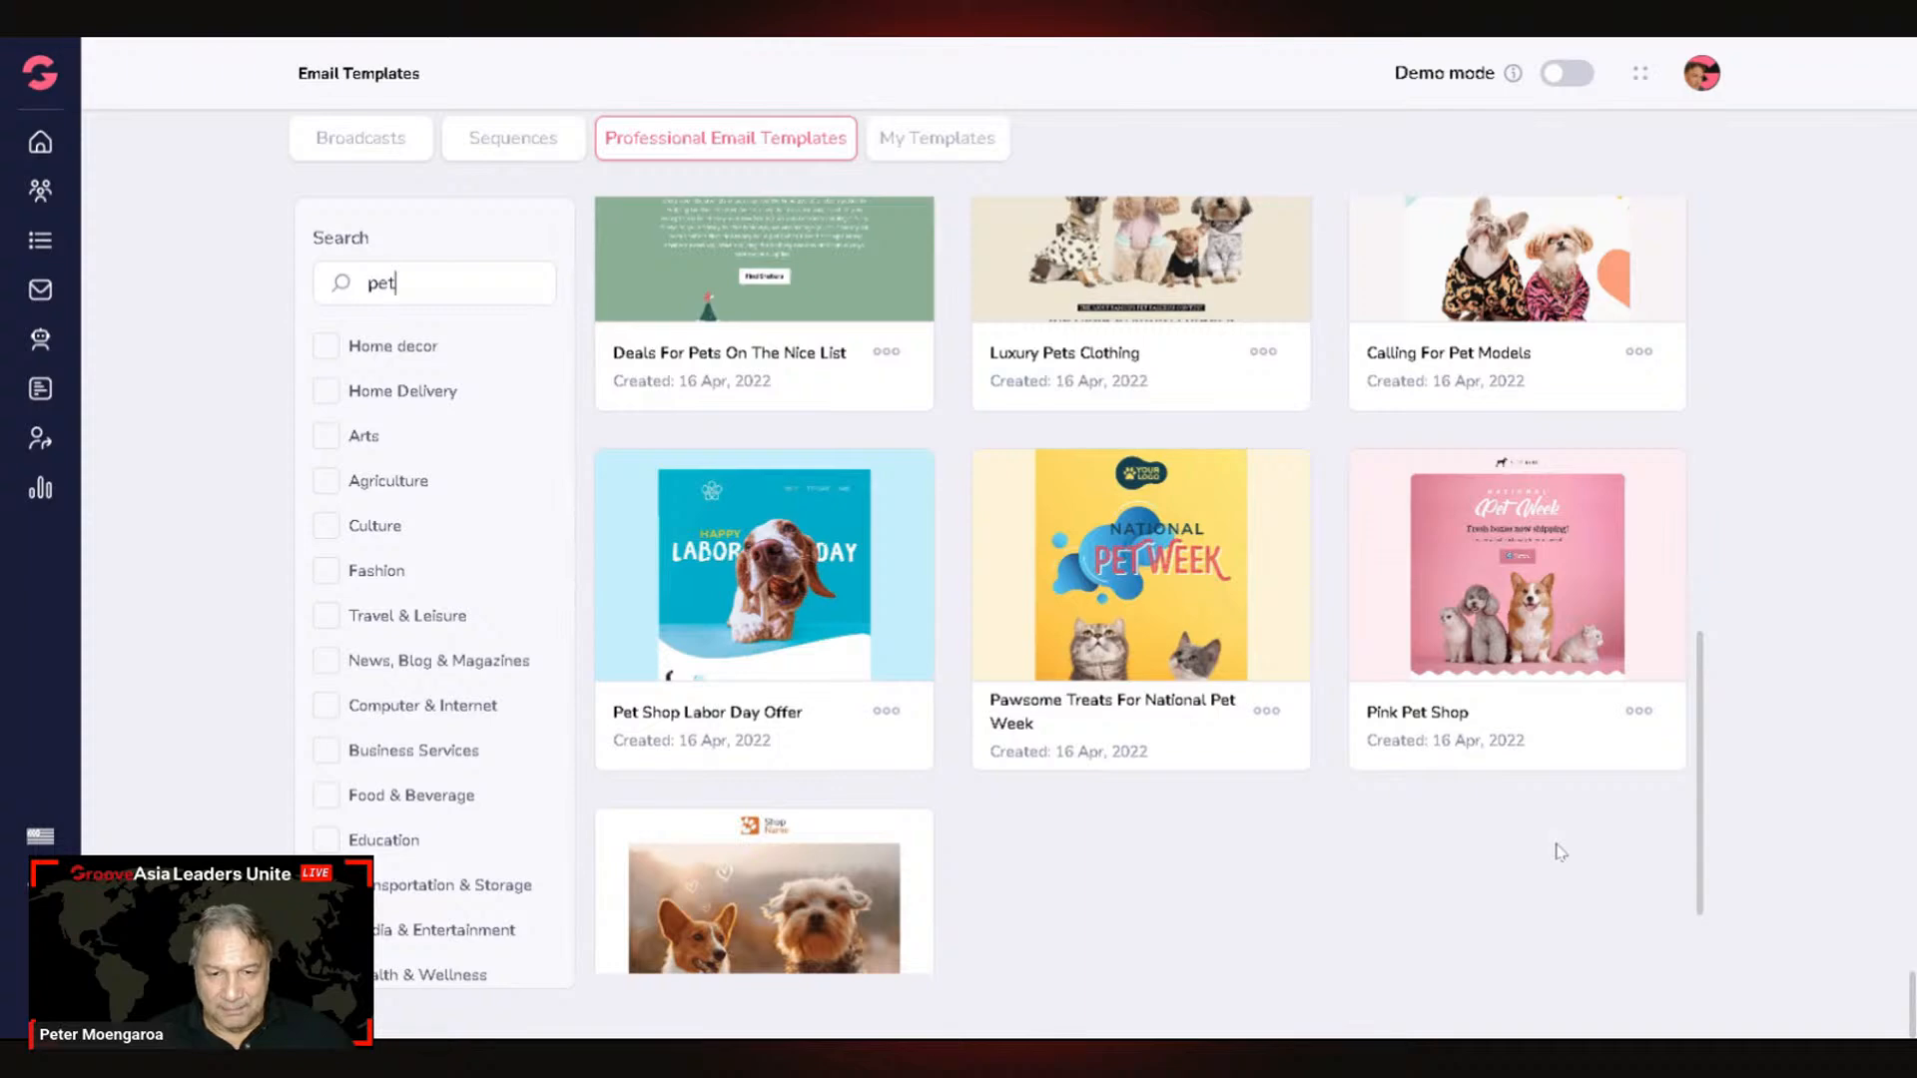
scroll(1561, 852, down, 2)
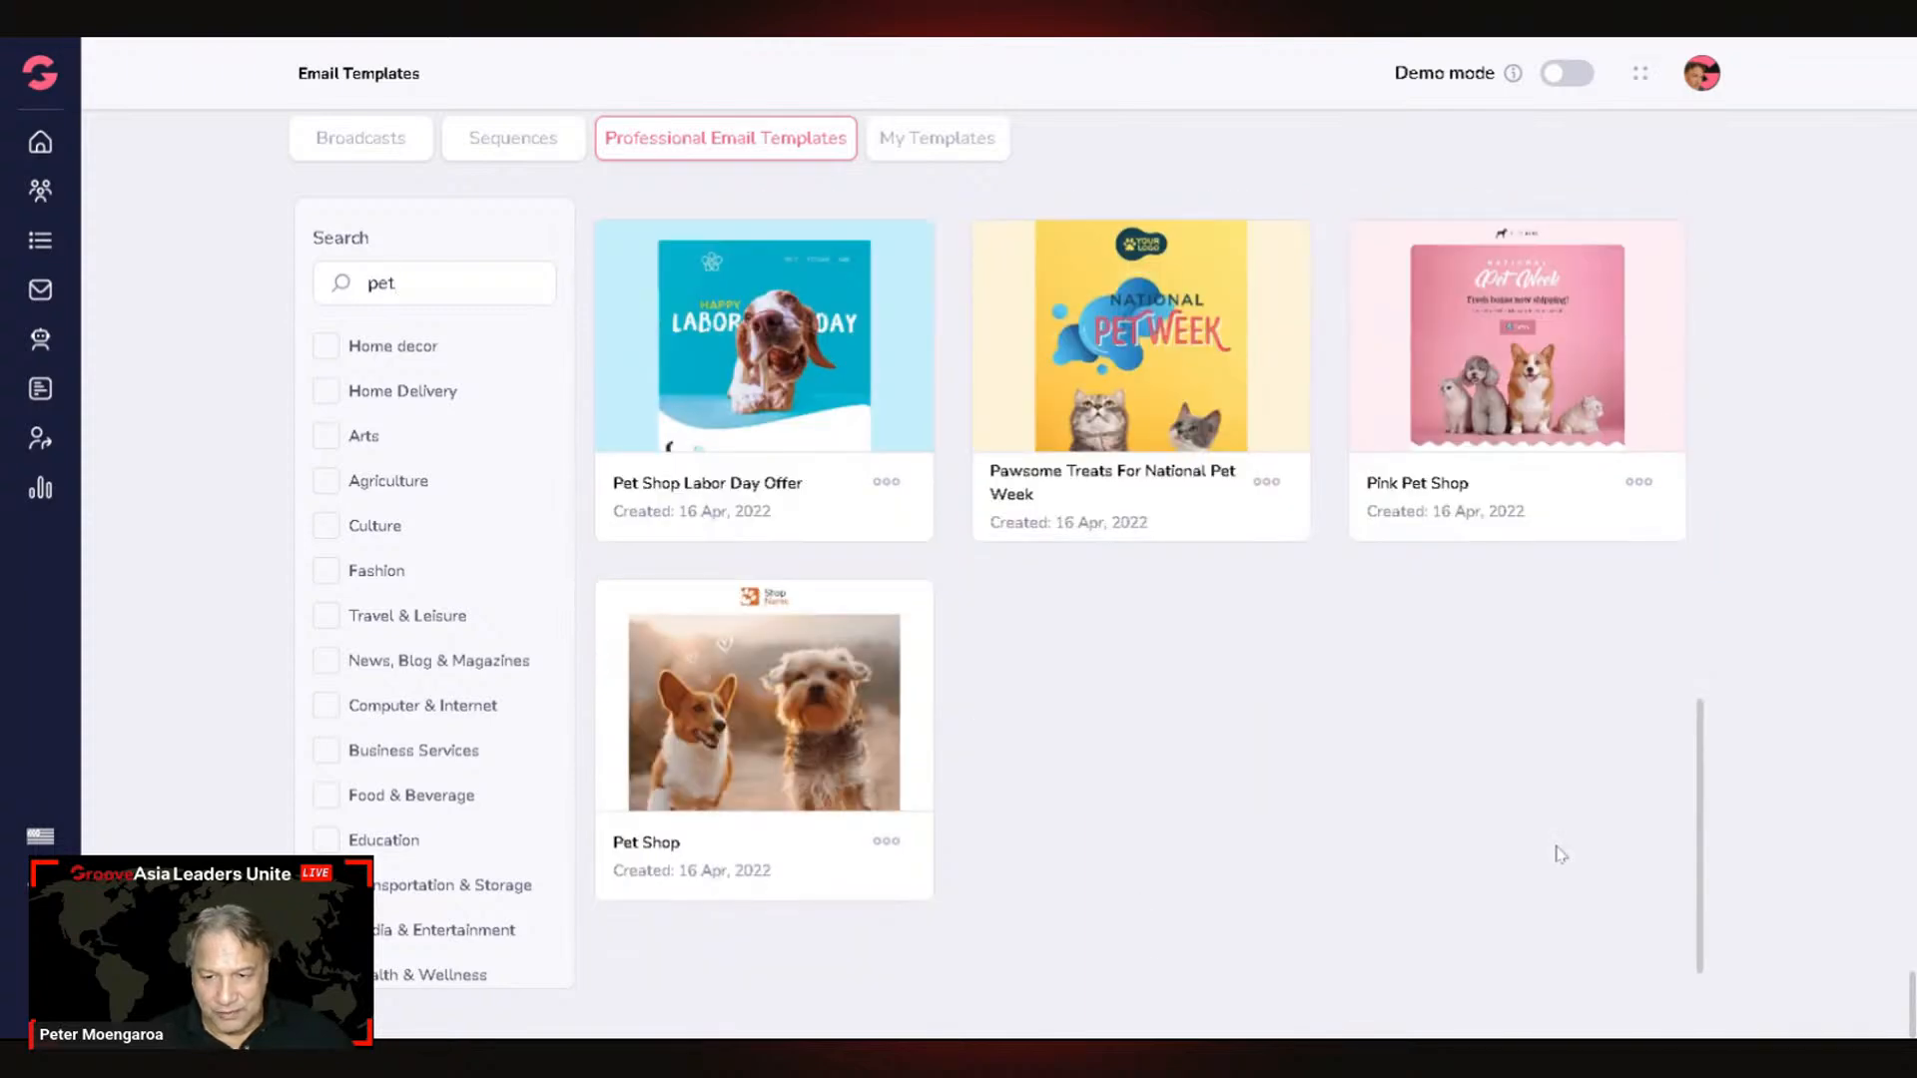
scroll(1553, 851, up, 4)
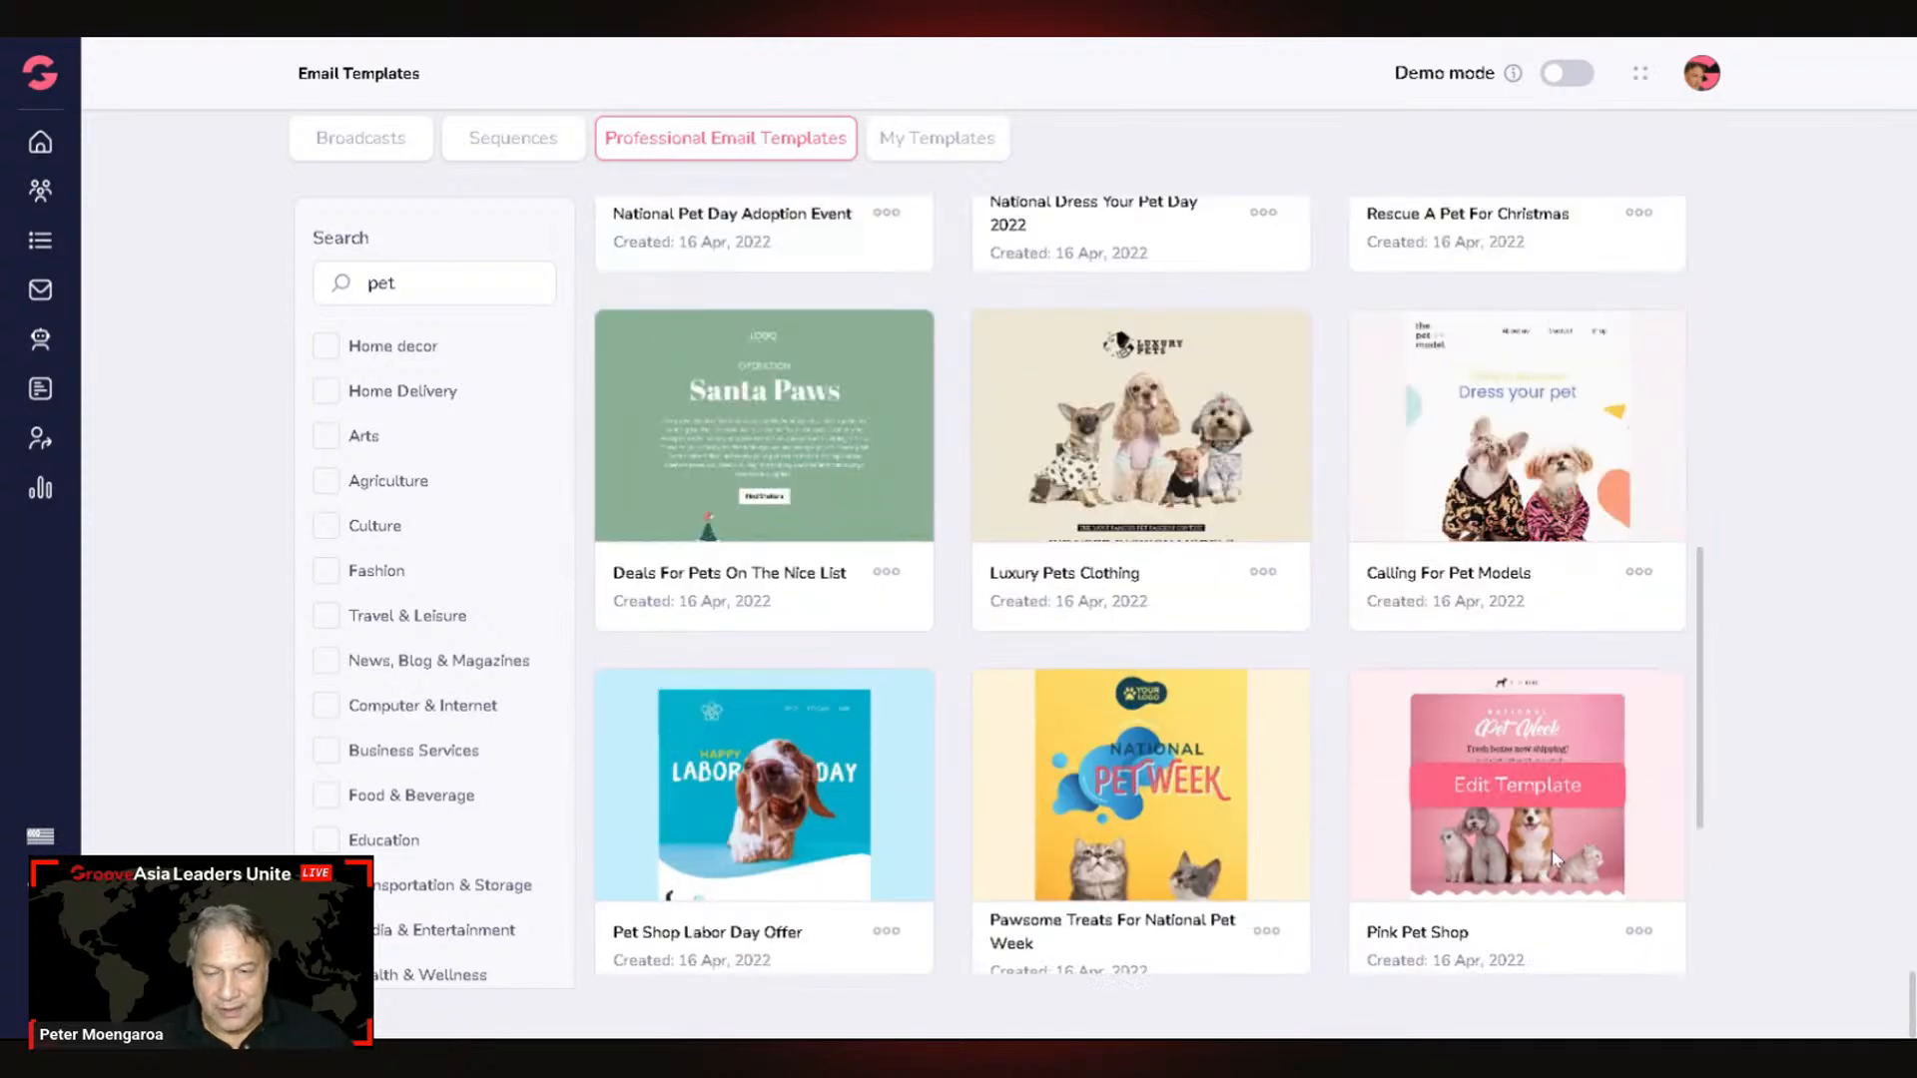
scroll(1552, 849, up, 3)
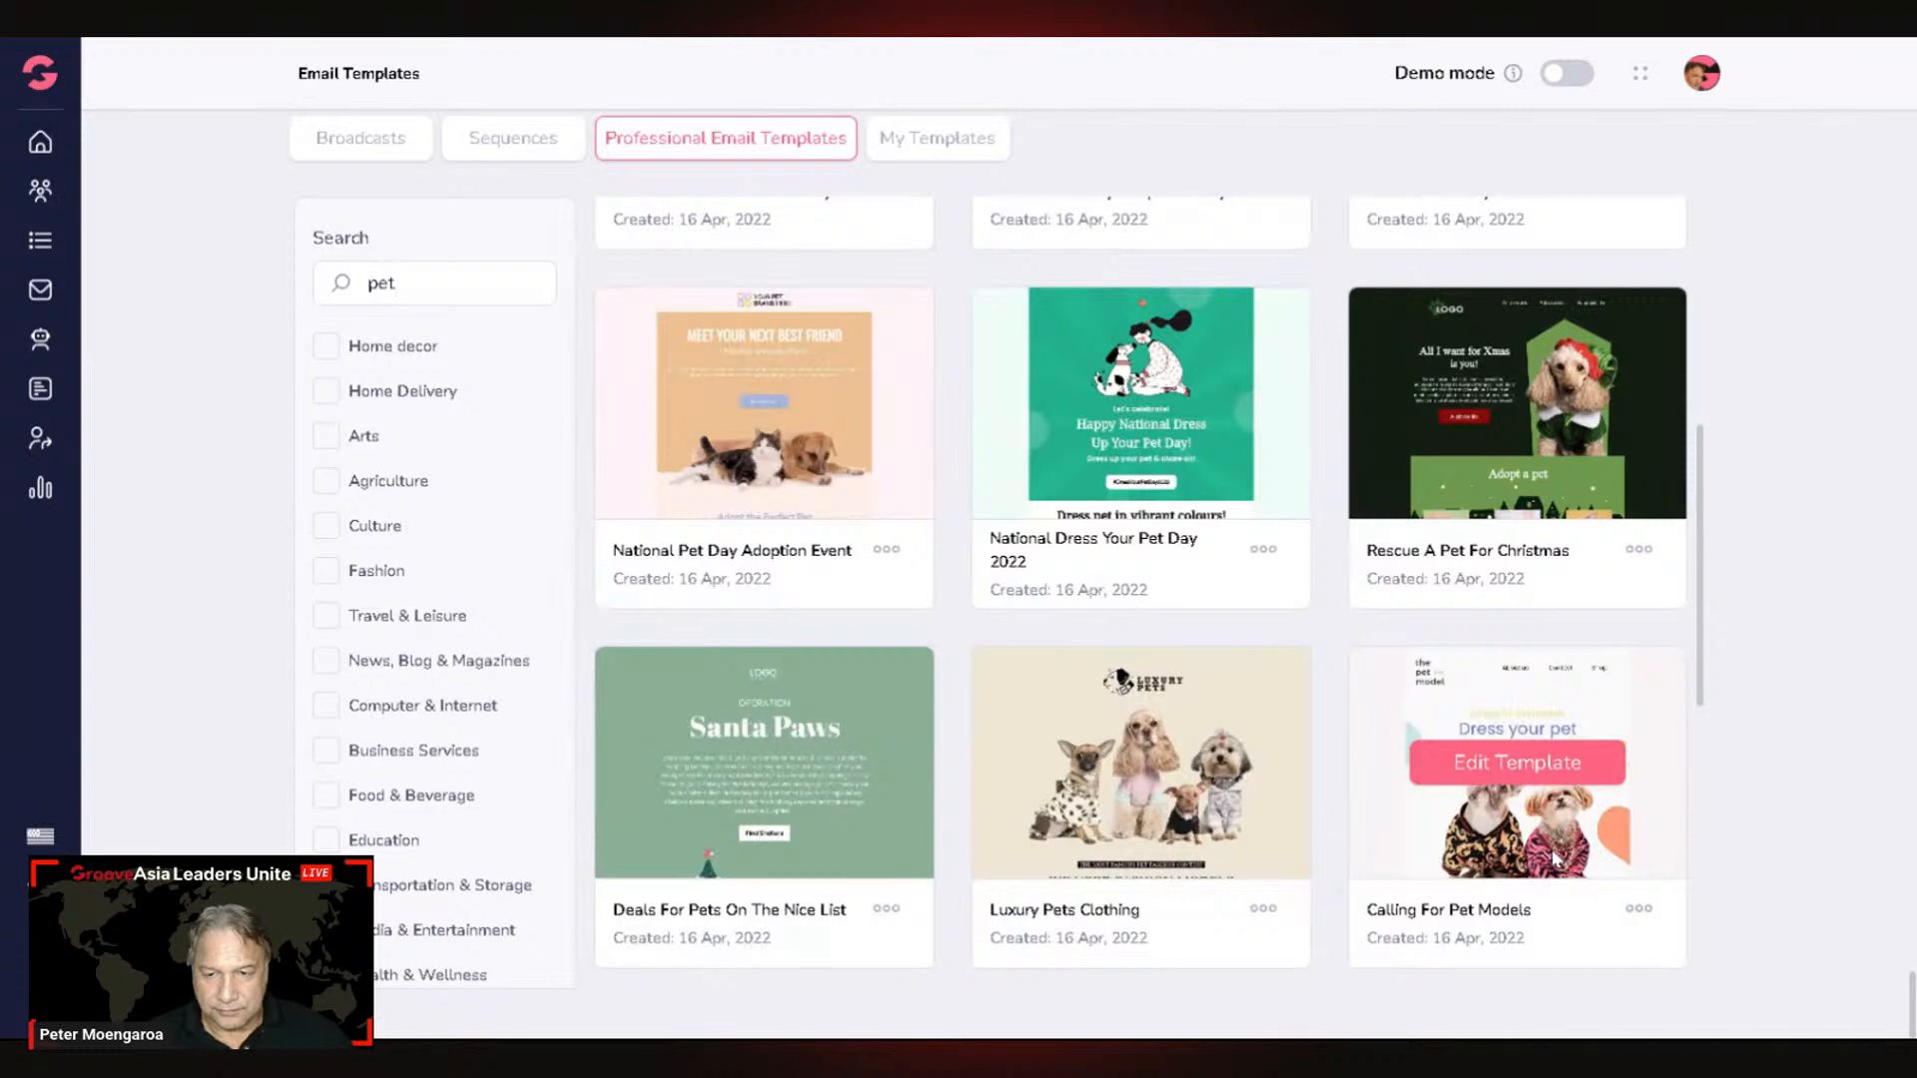
scroll(1551, 849, up, 5)
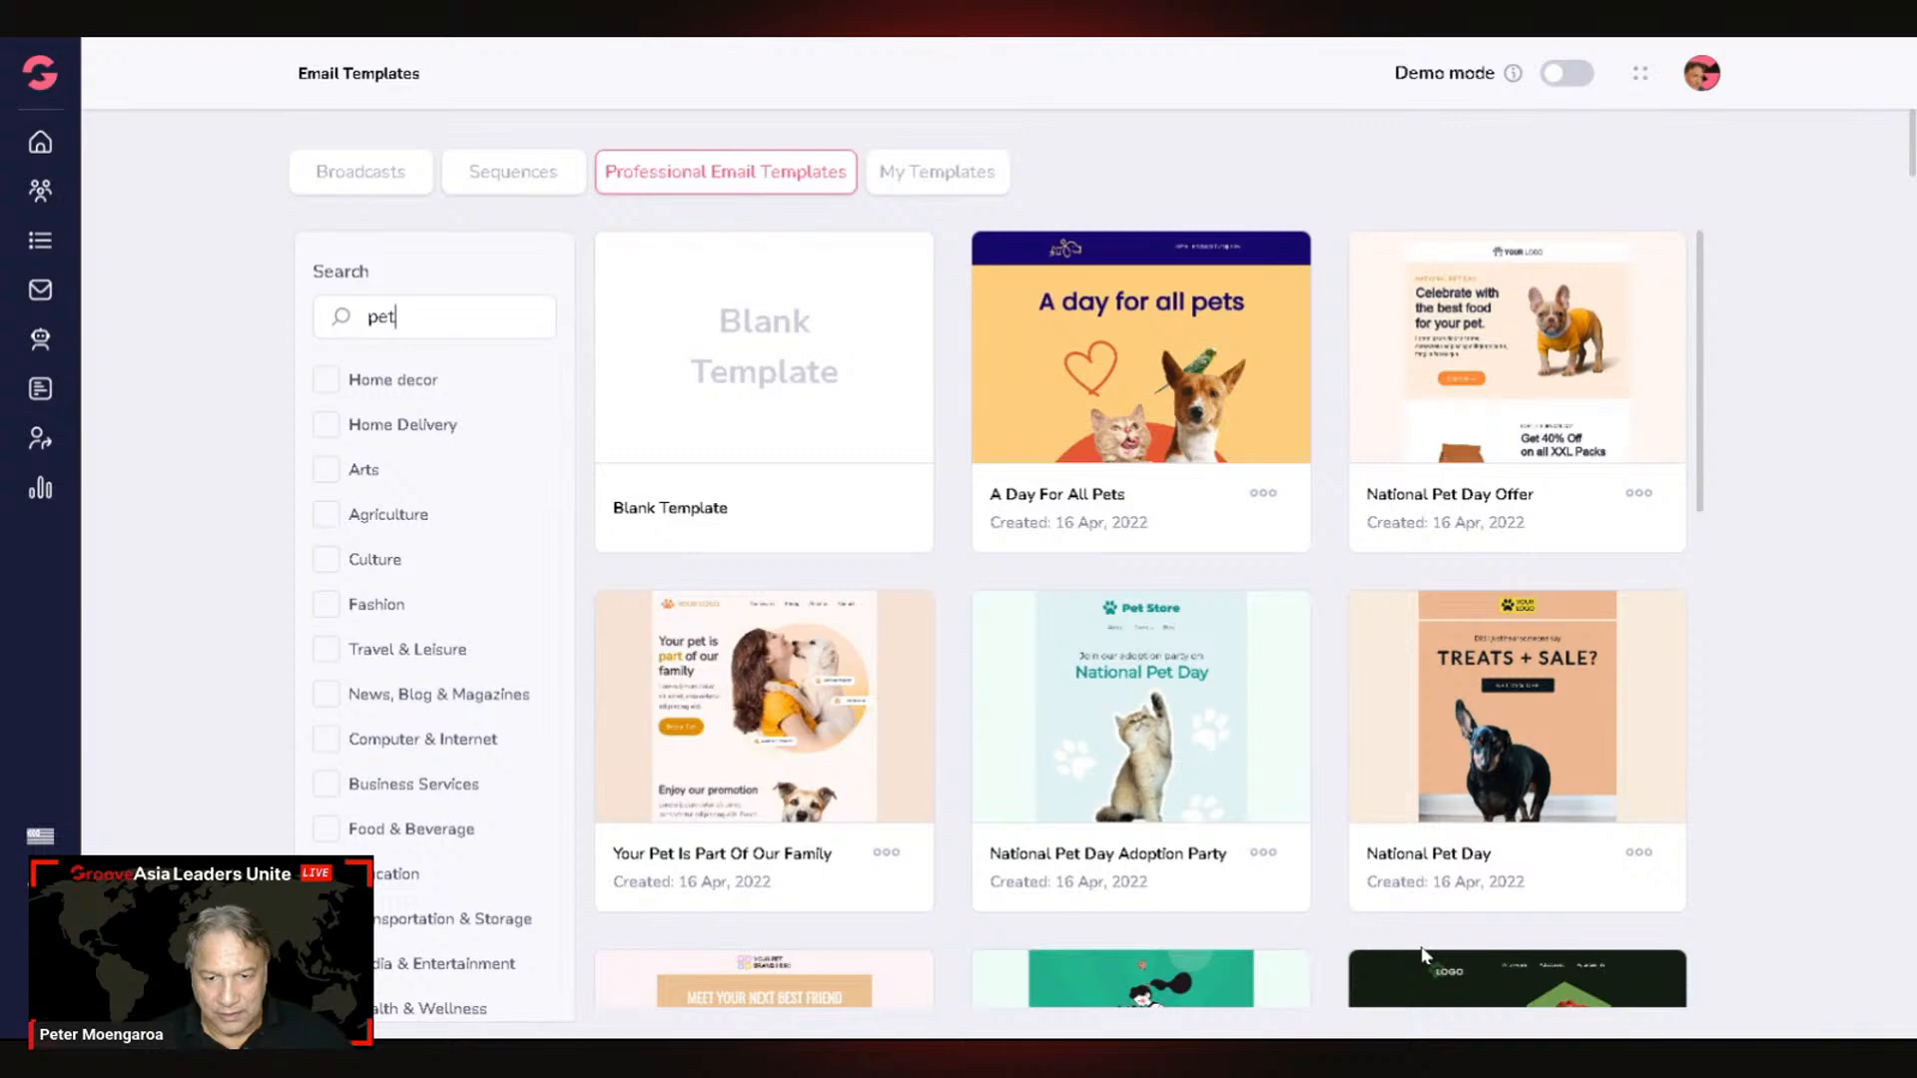
Step: Edit the Pawsome Treats For National Pet Week template in the Email Builder
mouse_move(1066, 756)
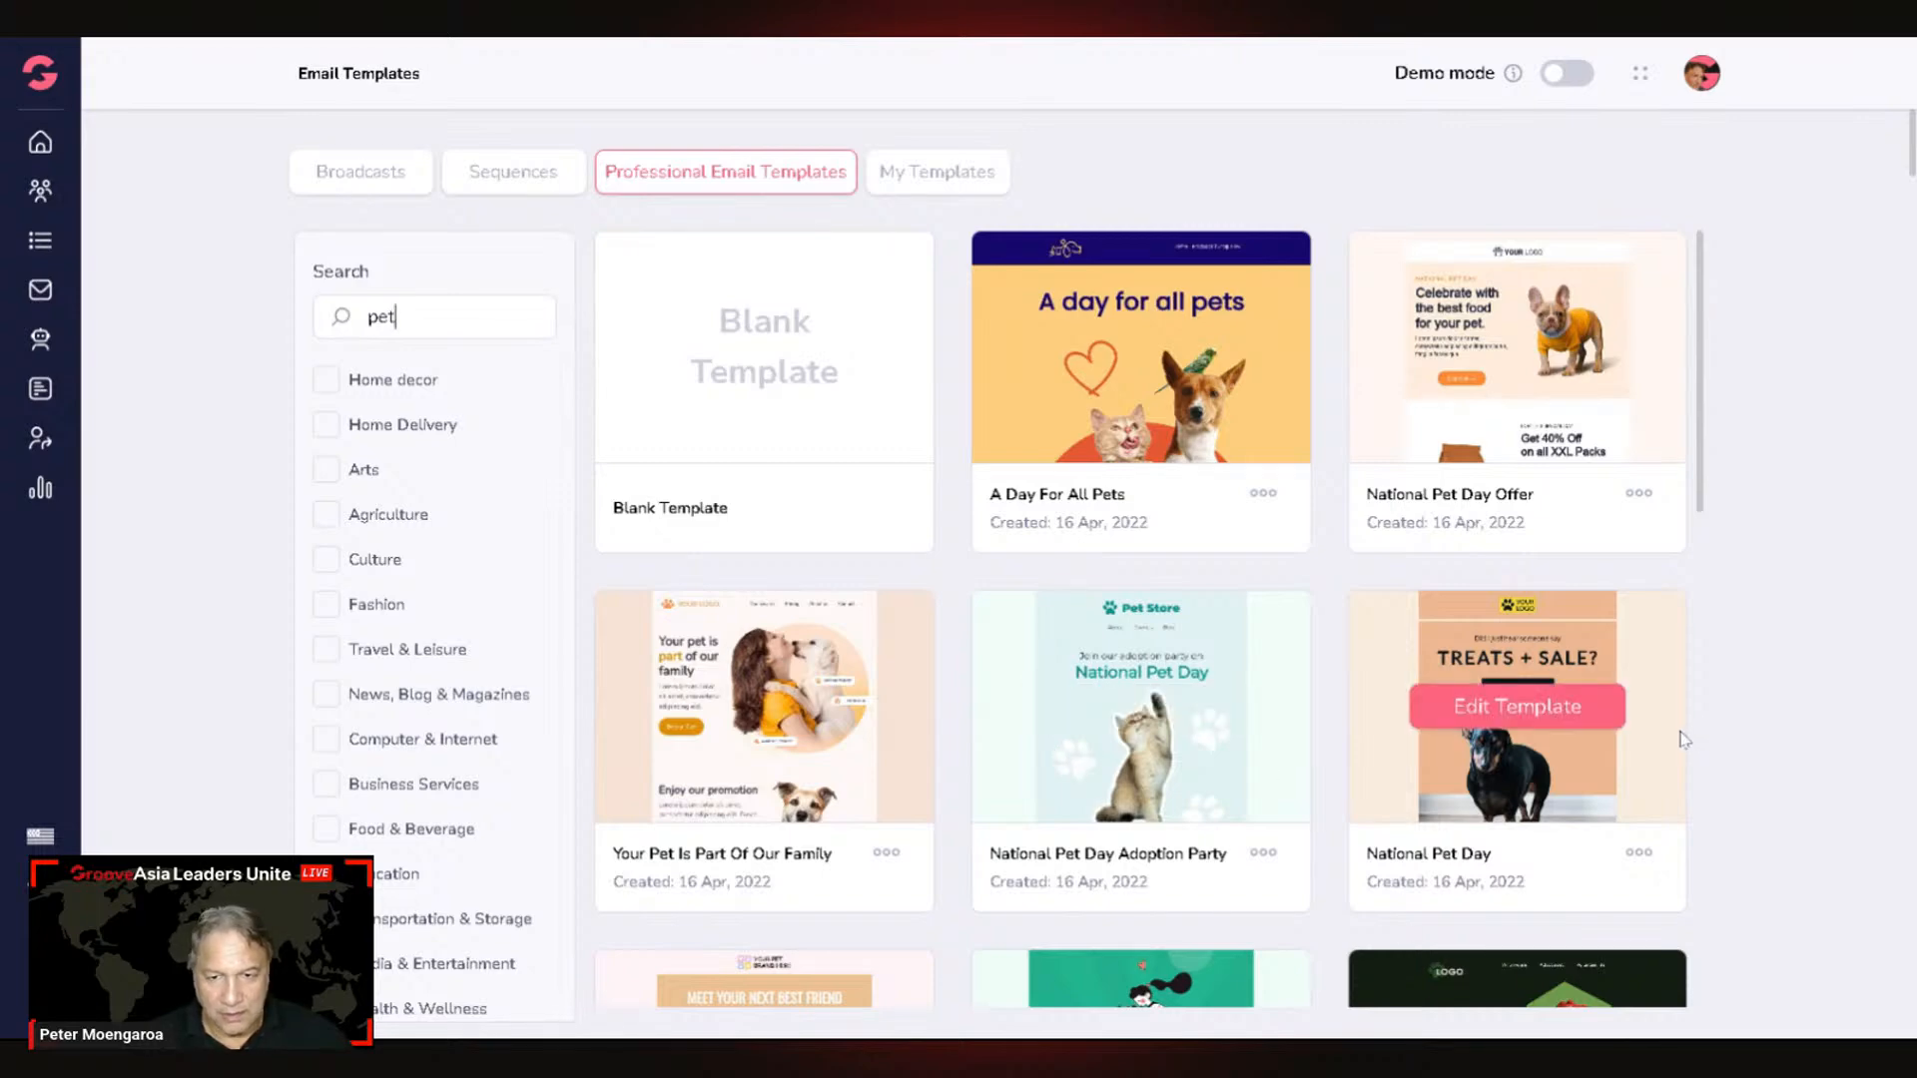
scroll(1688, 739, down, 5)
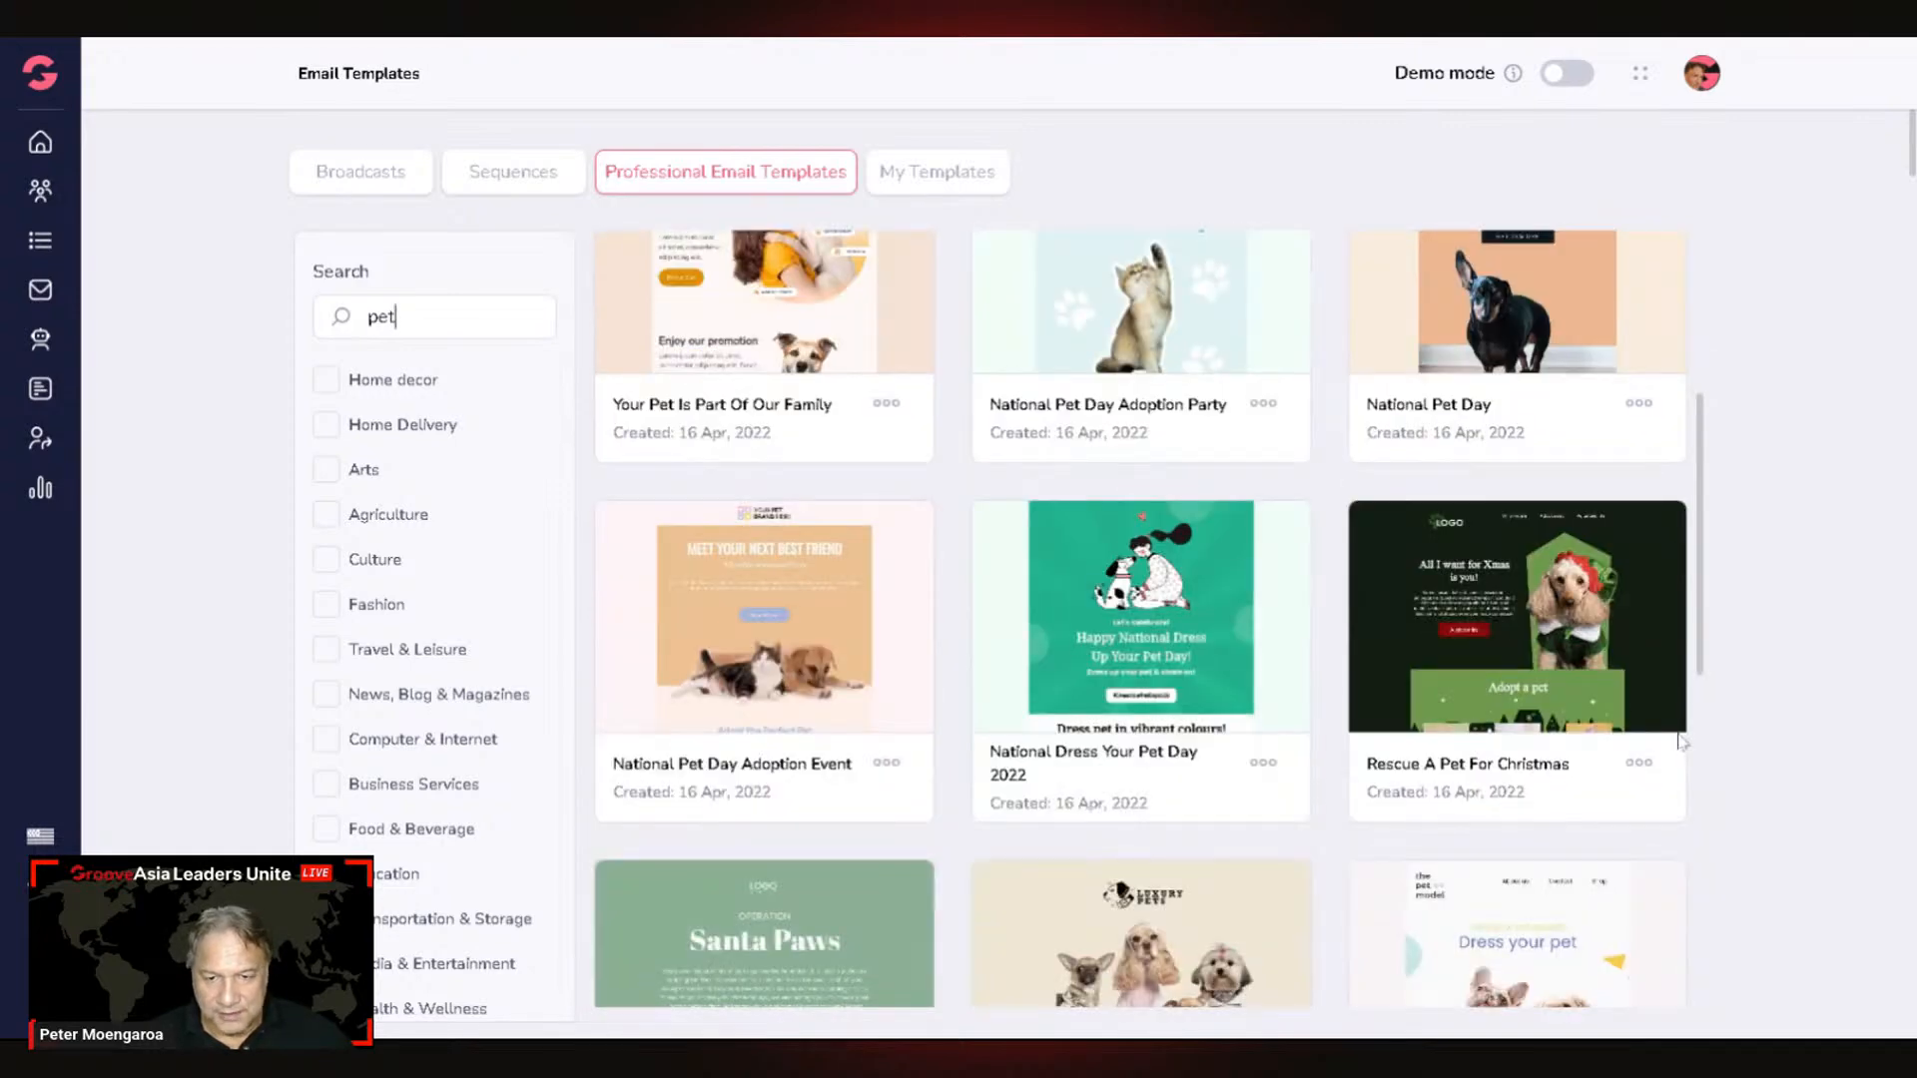
scroll(1681, 741, down, 5)
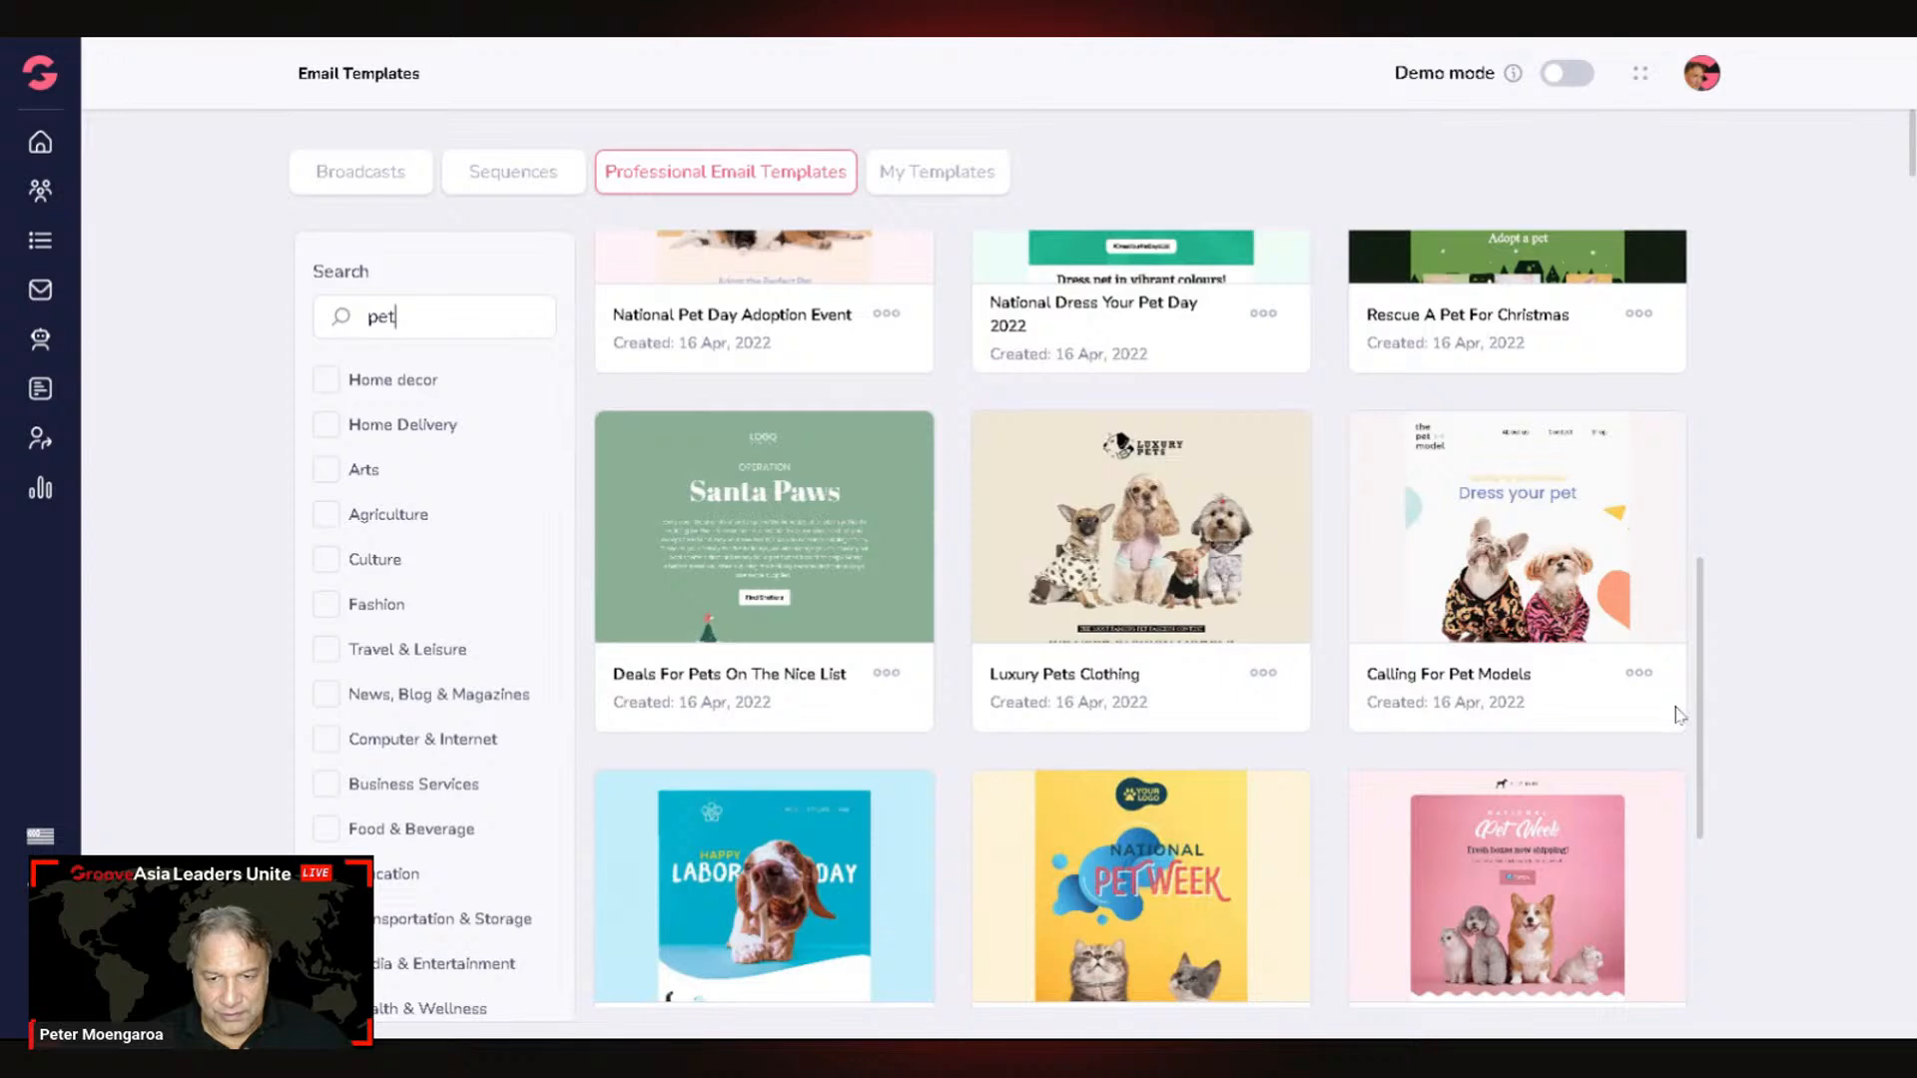
scroll(1549, 771, down, 1)
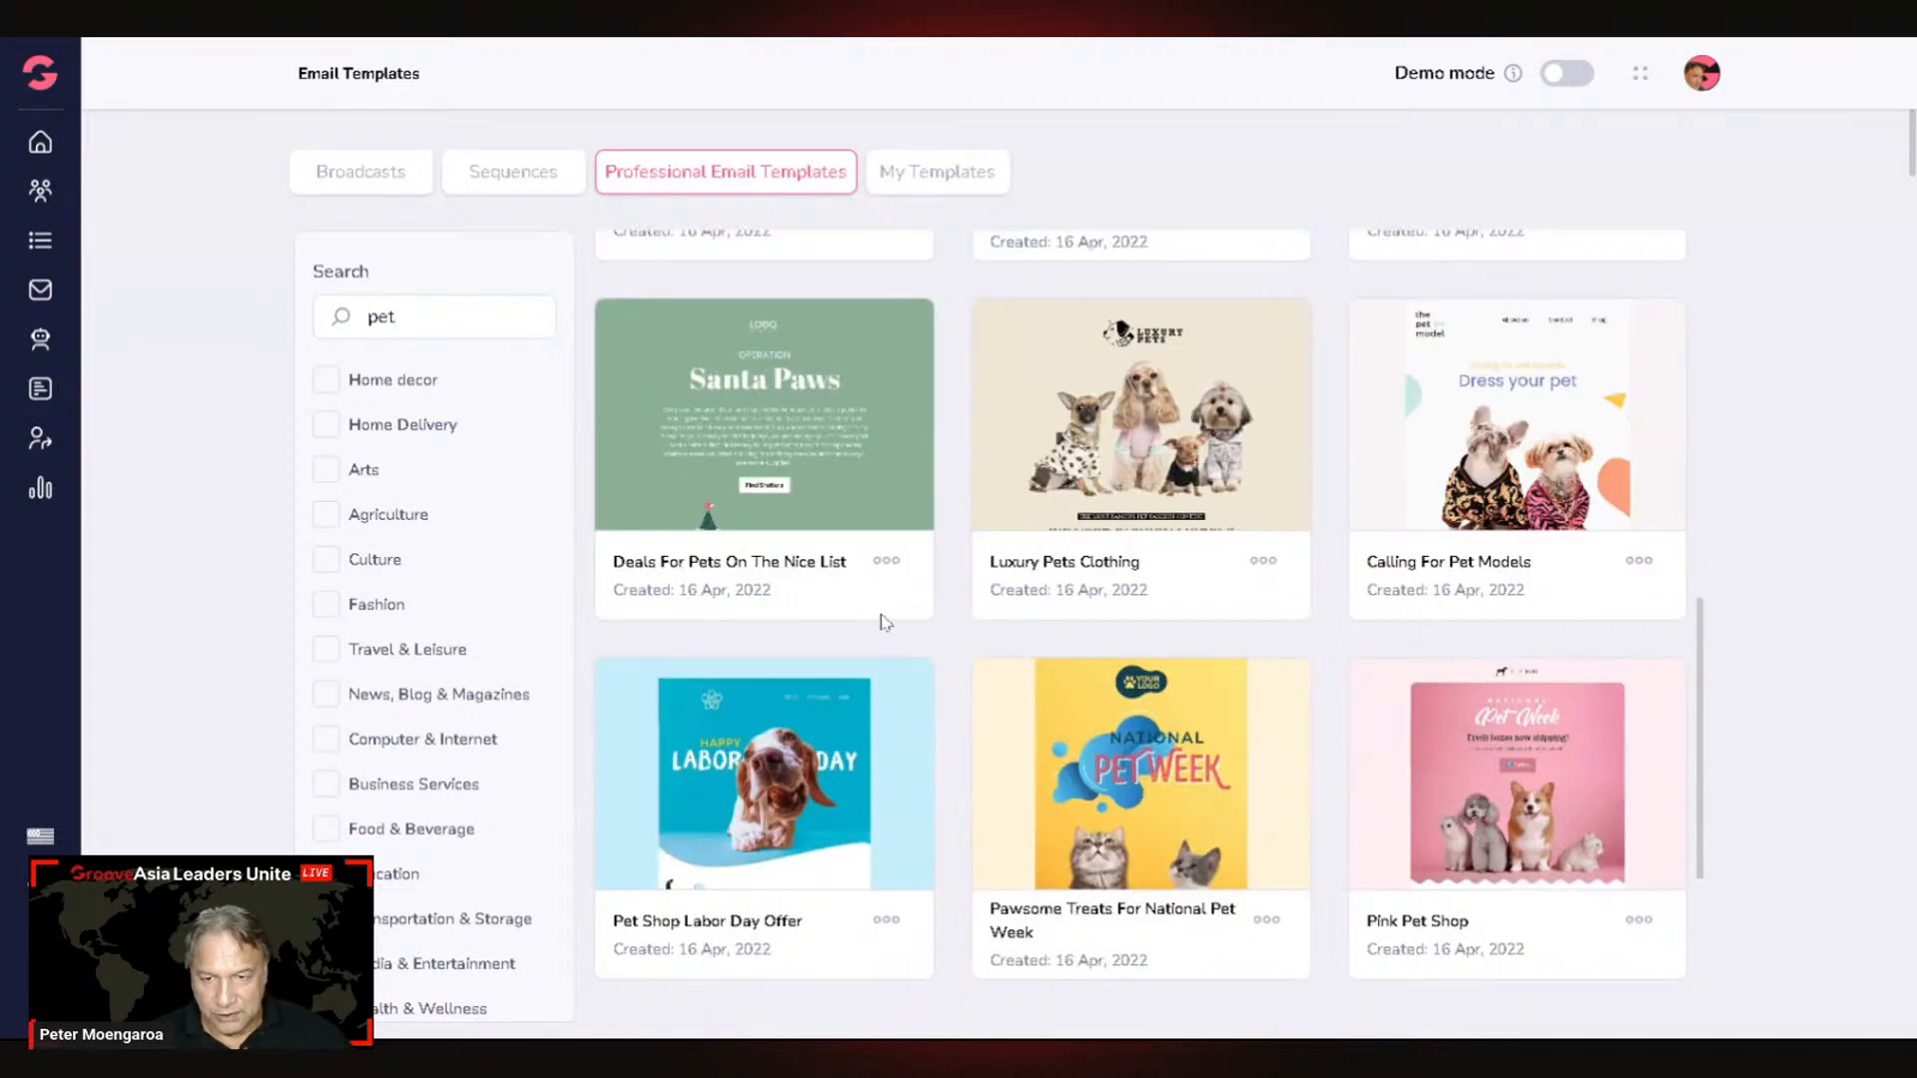
scroll(991, 681, down, 1)
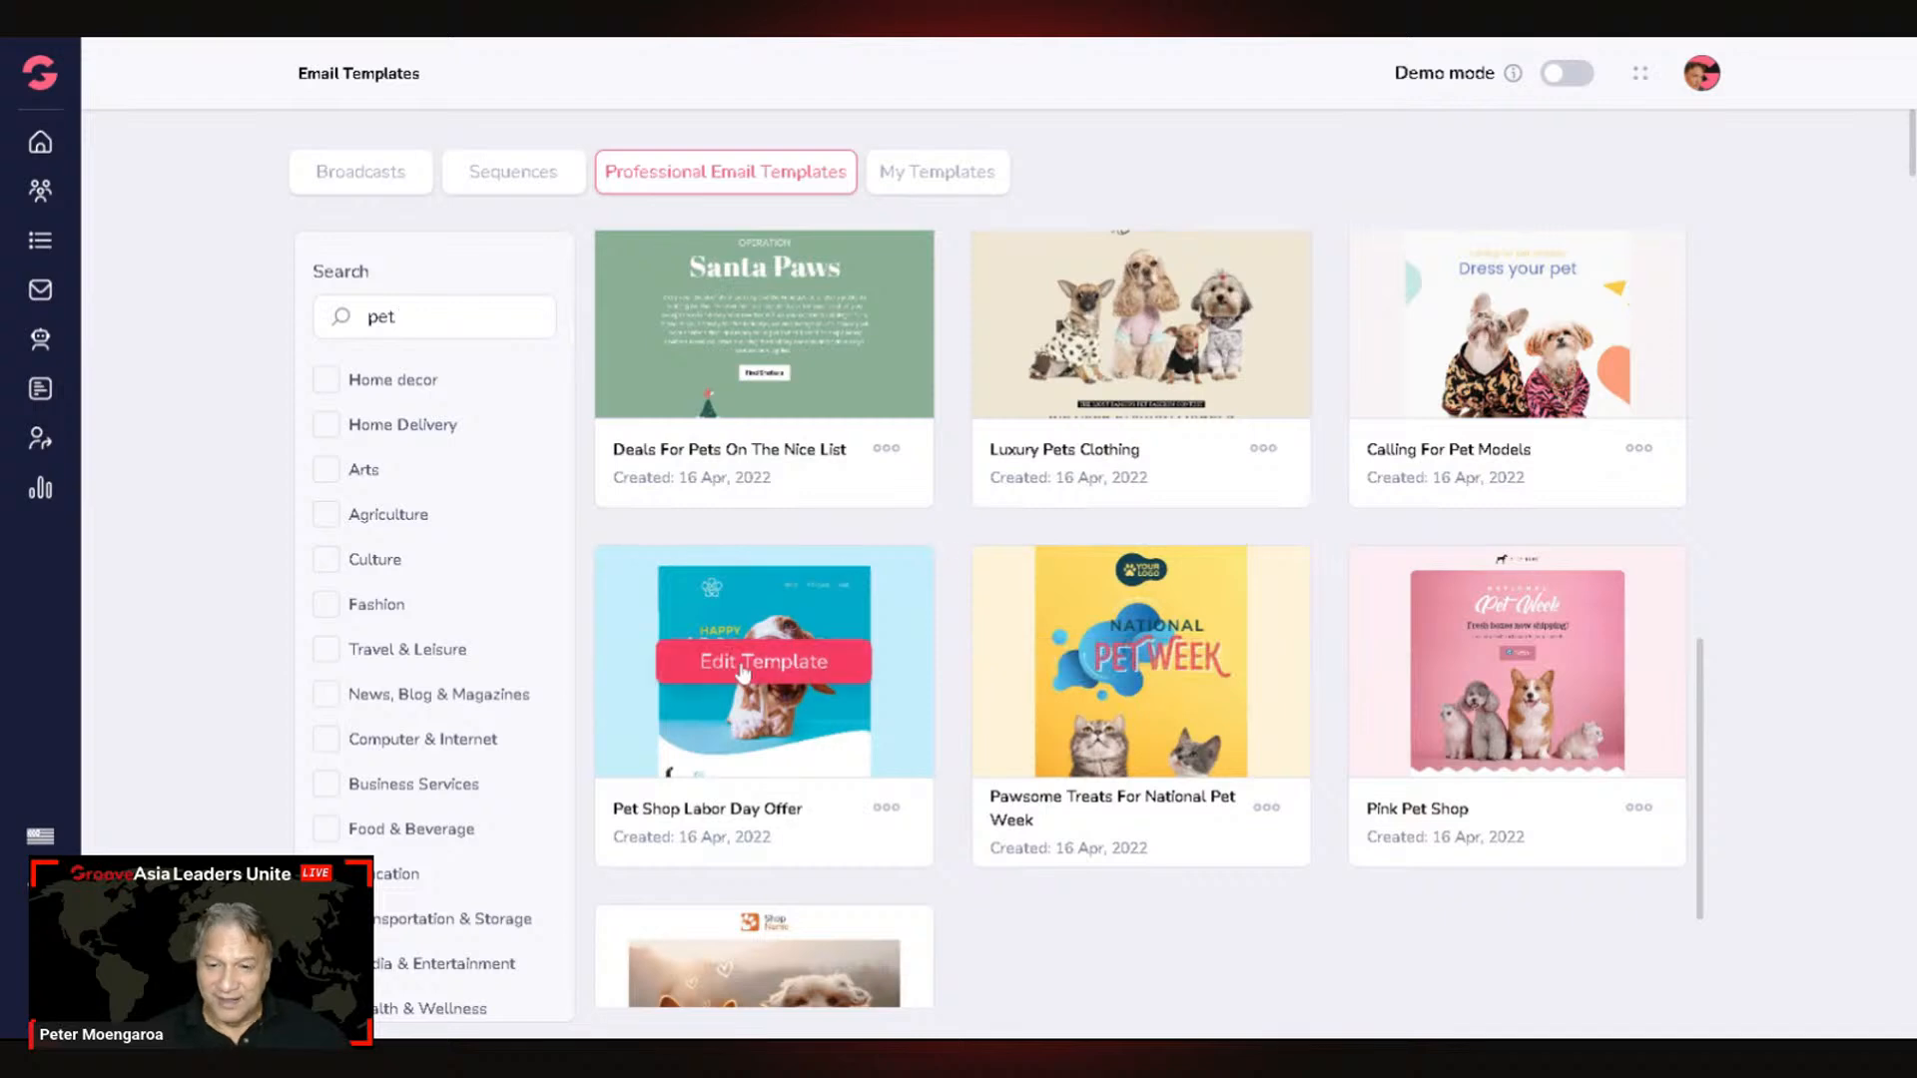
scroll(907, 741, down, 2)
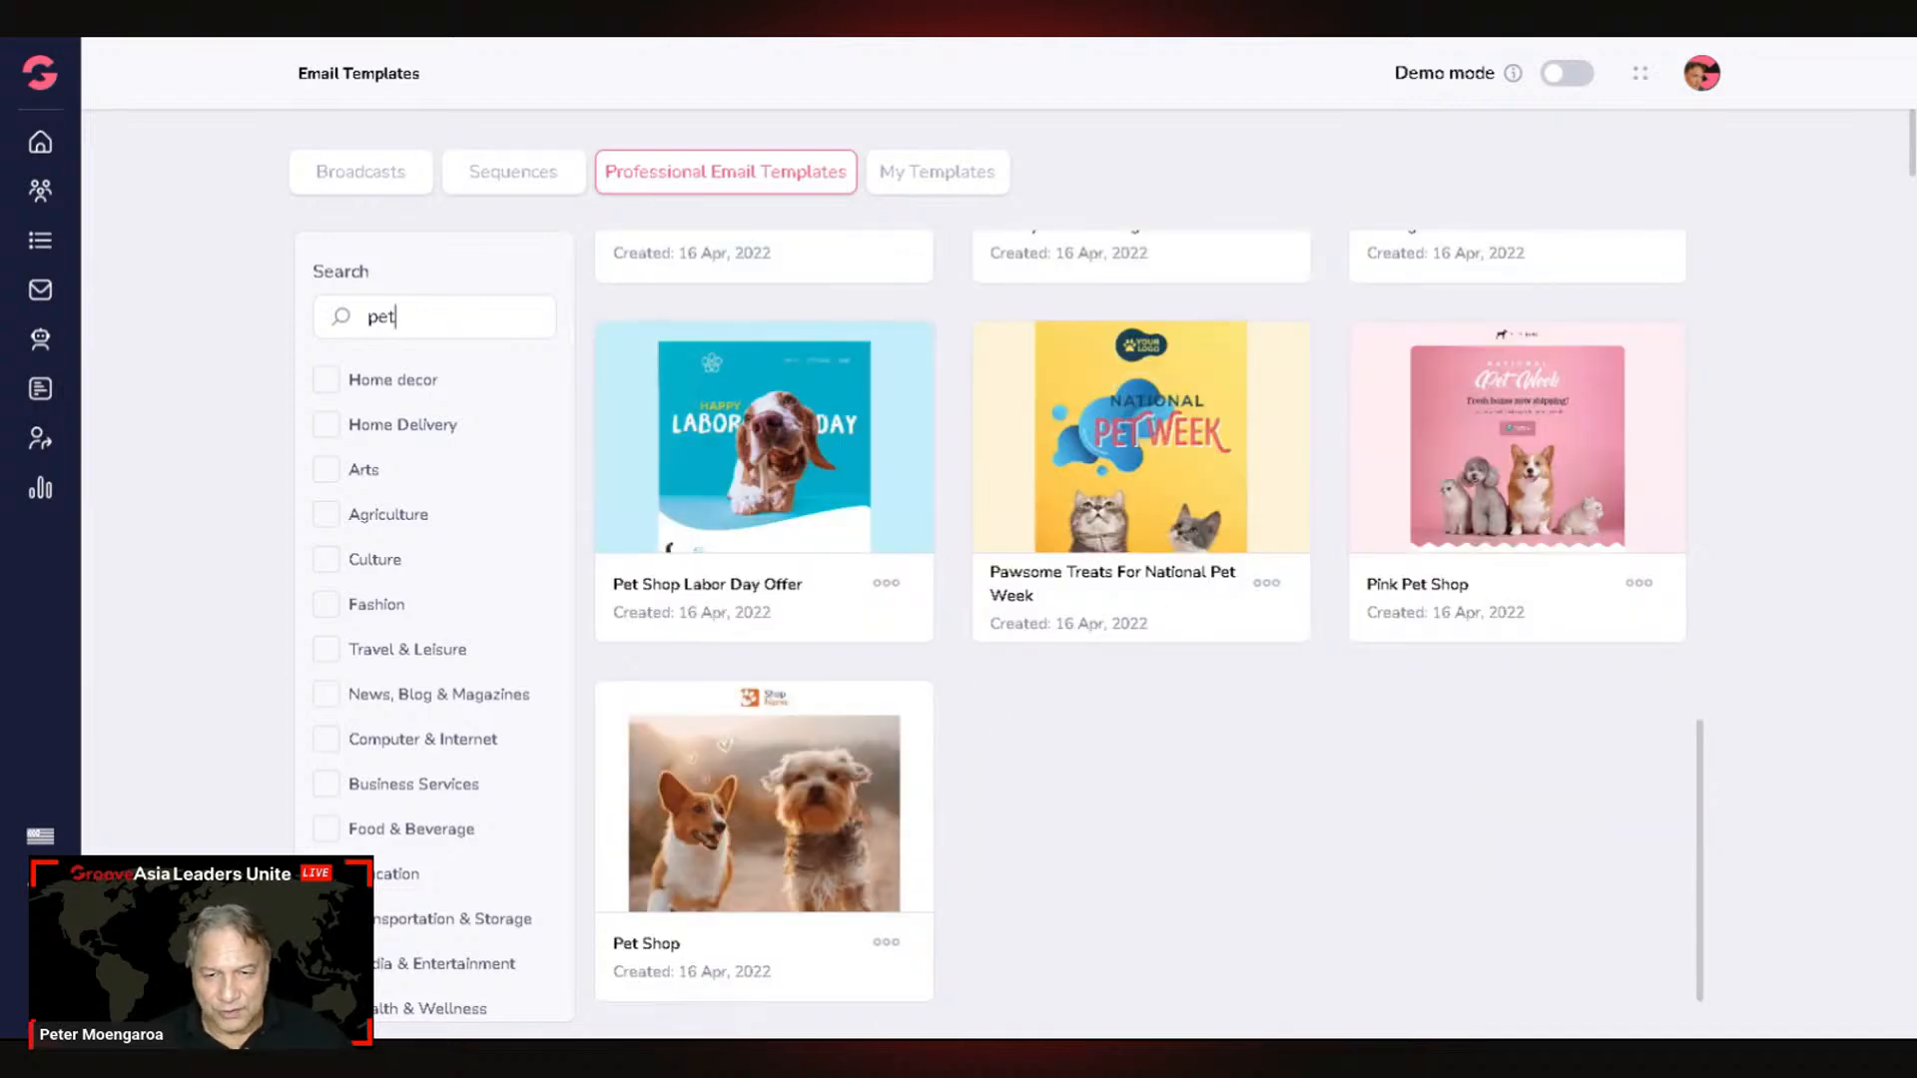
scroll(949, 757, down, 1)
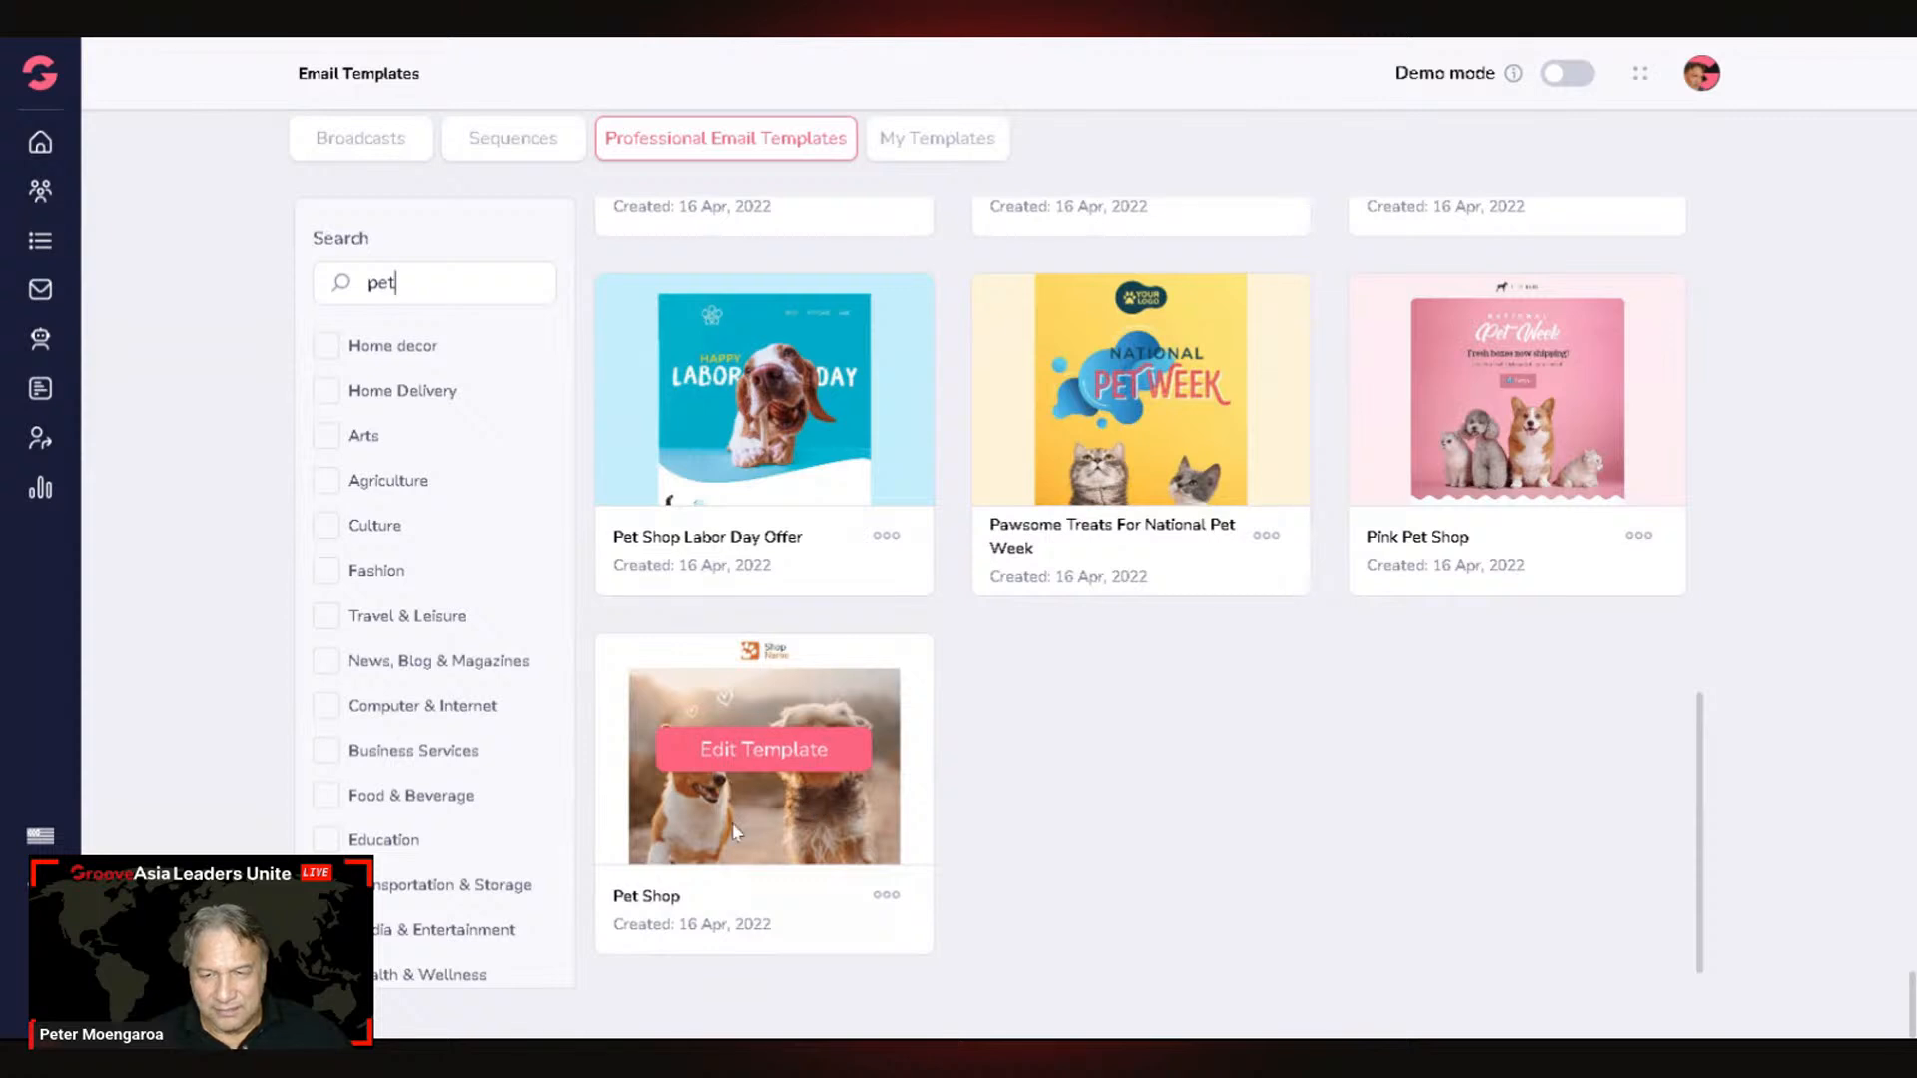
mouse_move(1163, 391)
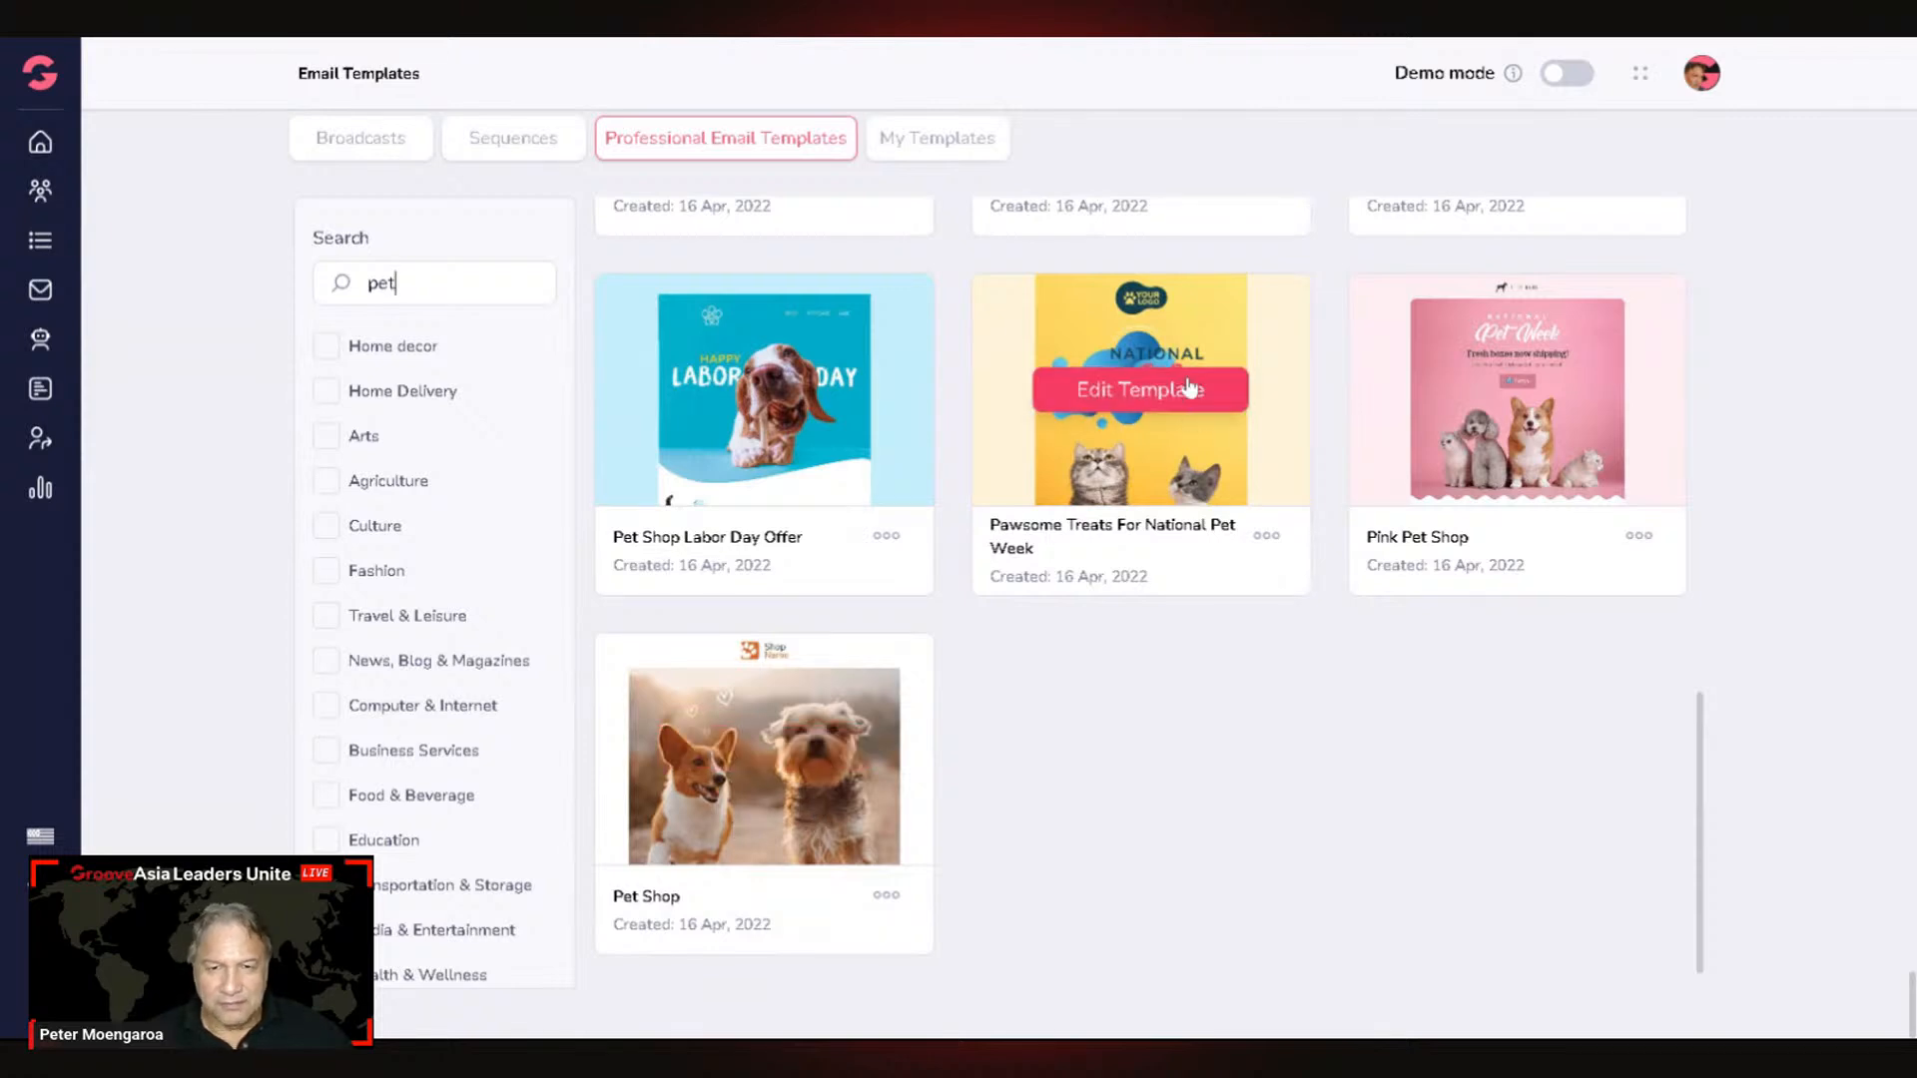
click(1166, 393)
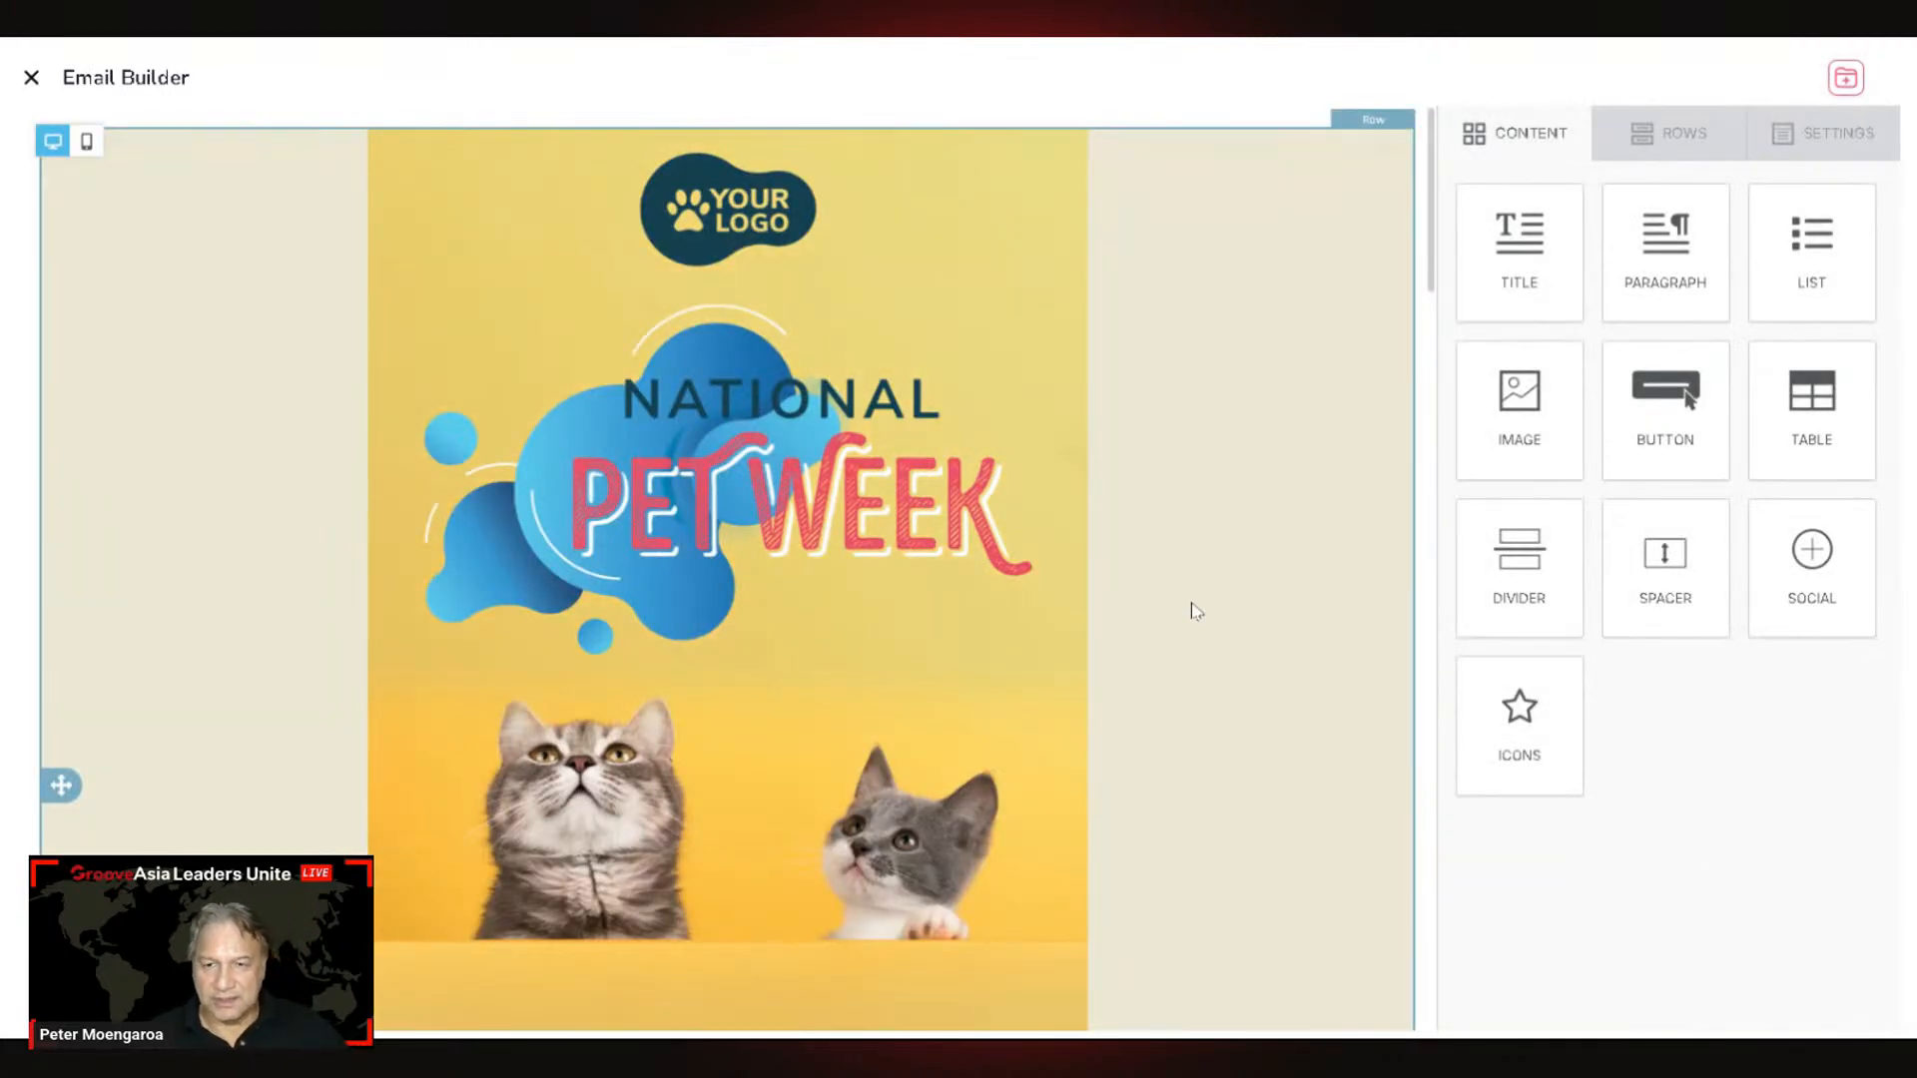
scroll(1196, 611, down, 15)
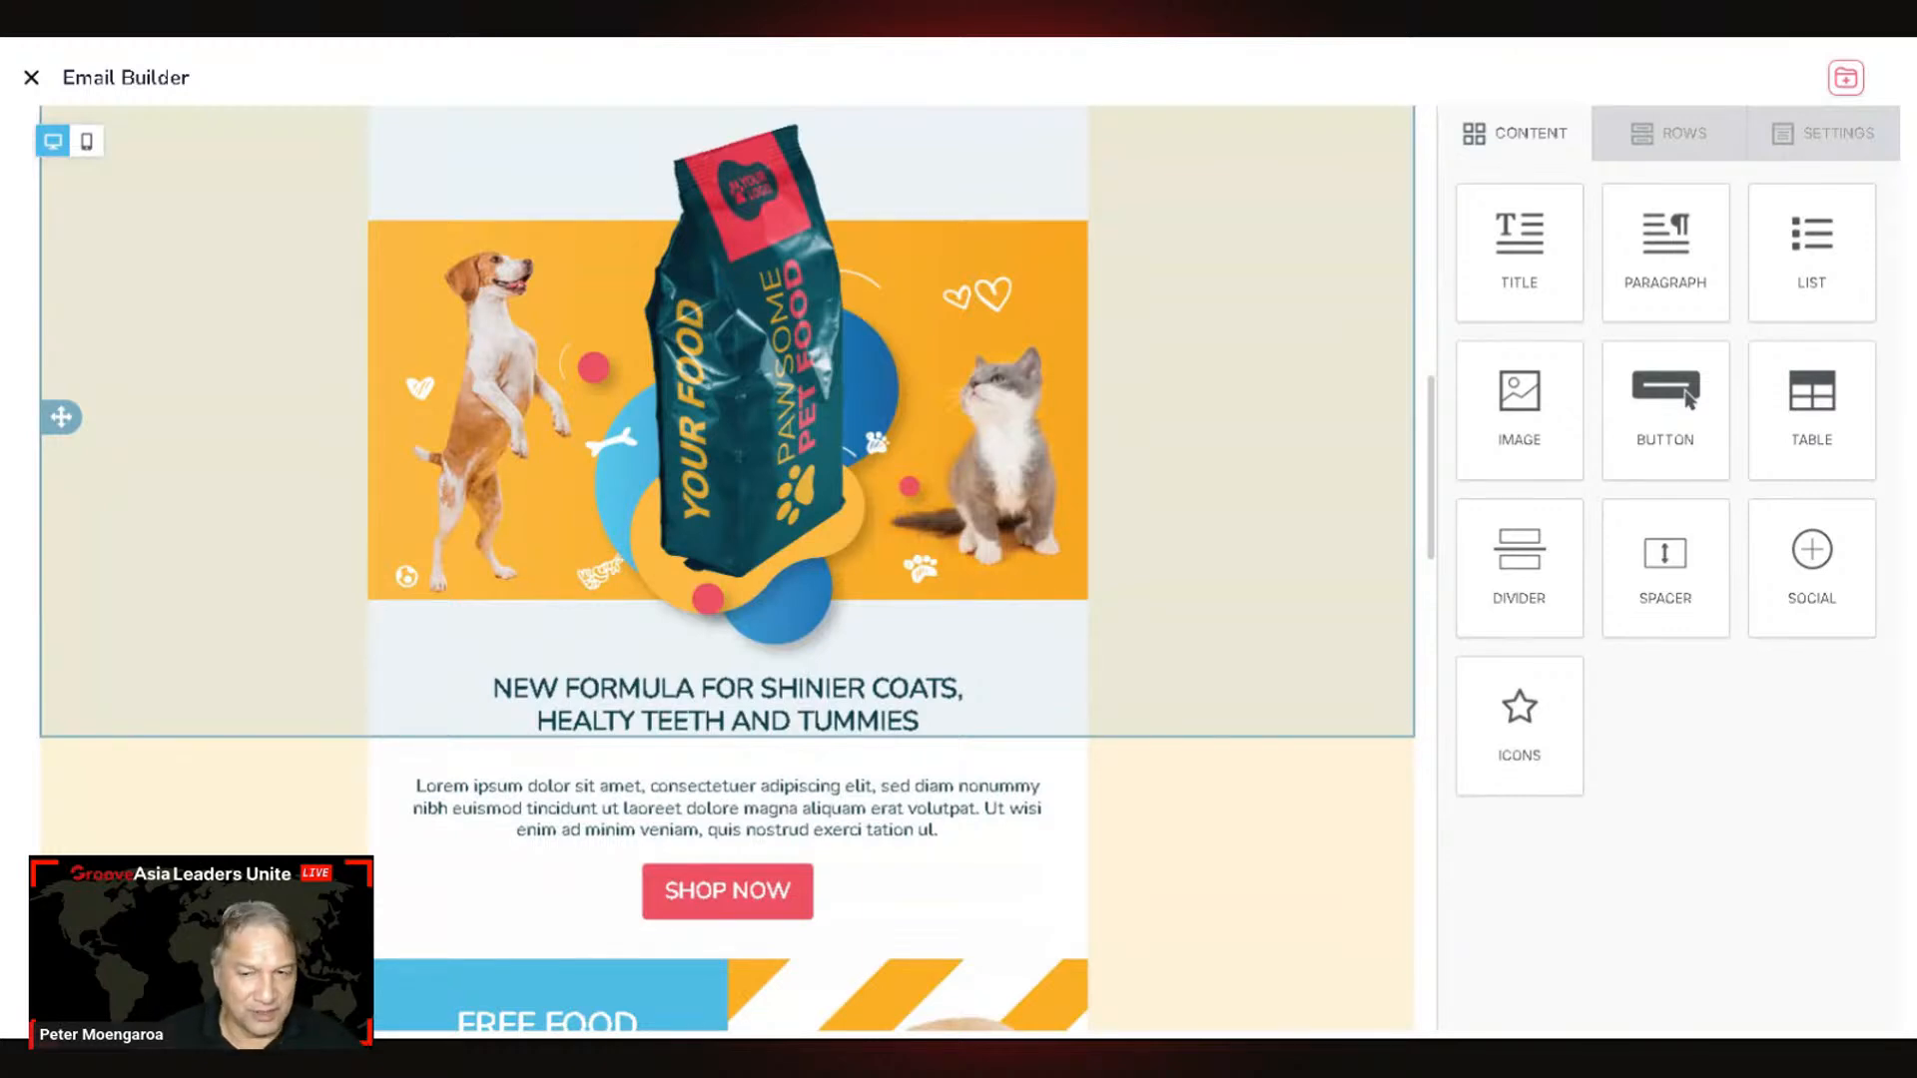
scroll(1020, 727, up, 10)
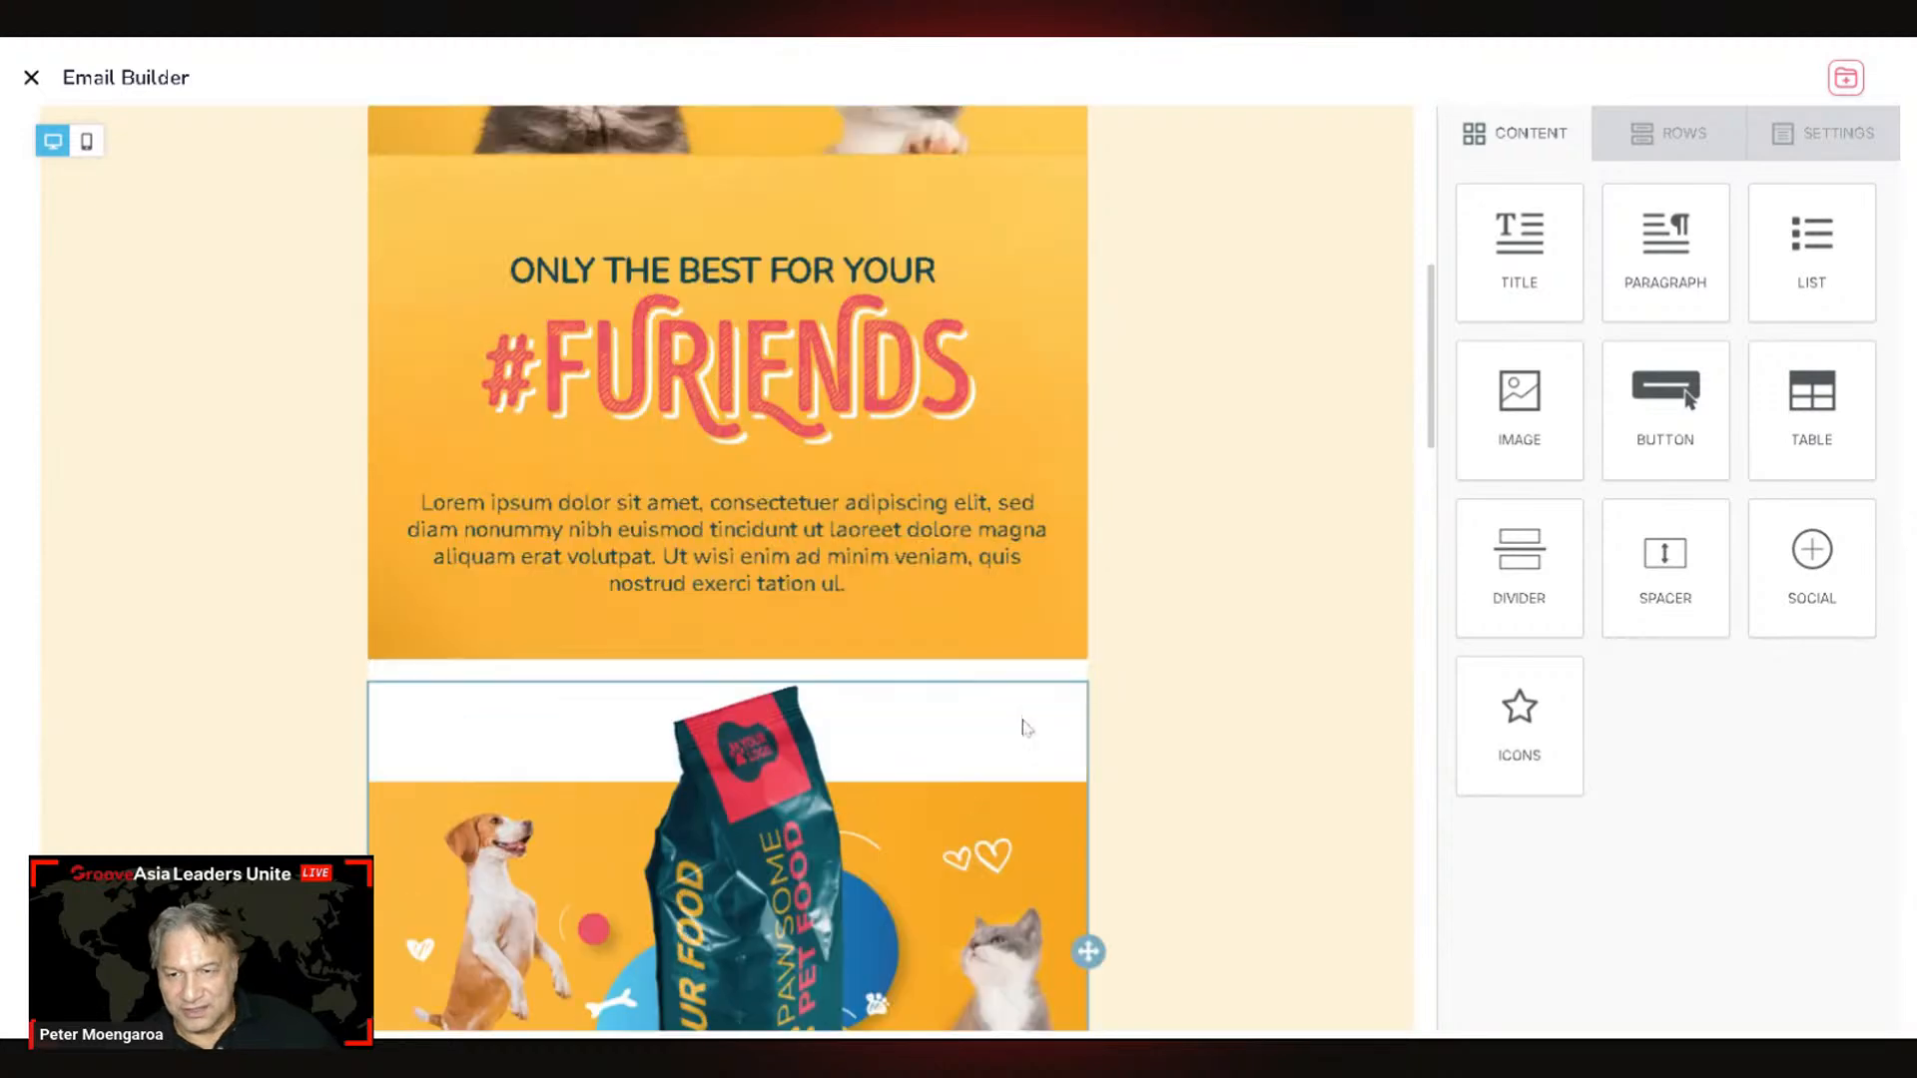
scroll(1021, 727, up, 3)
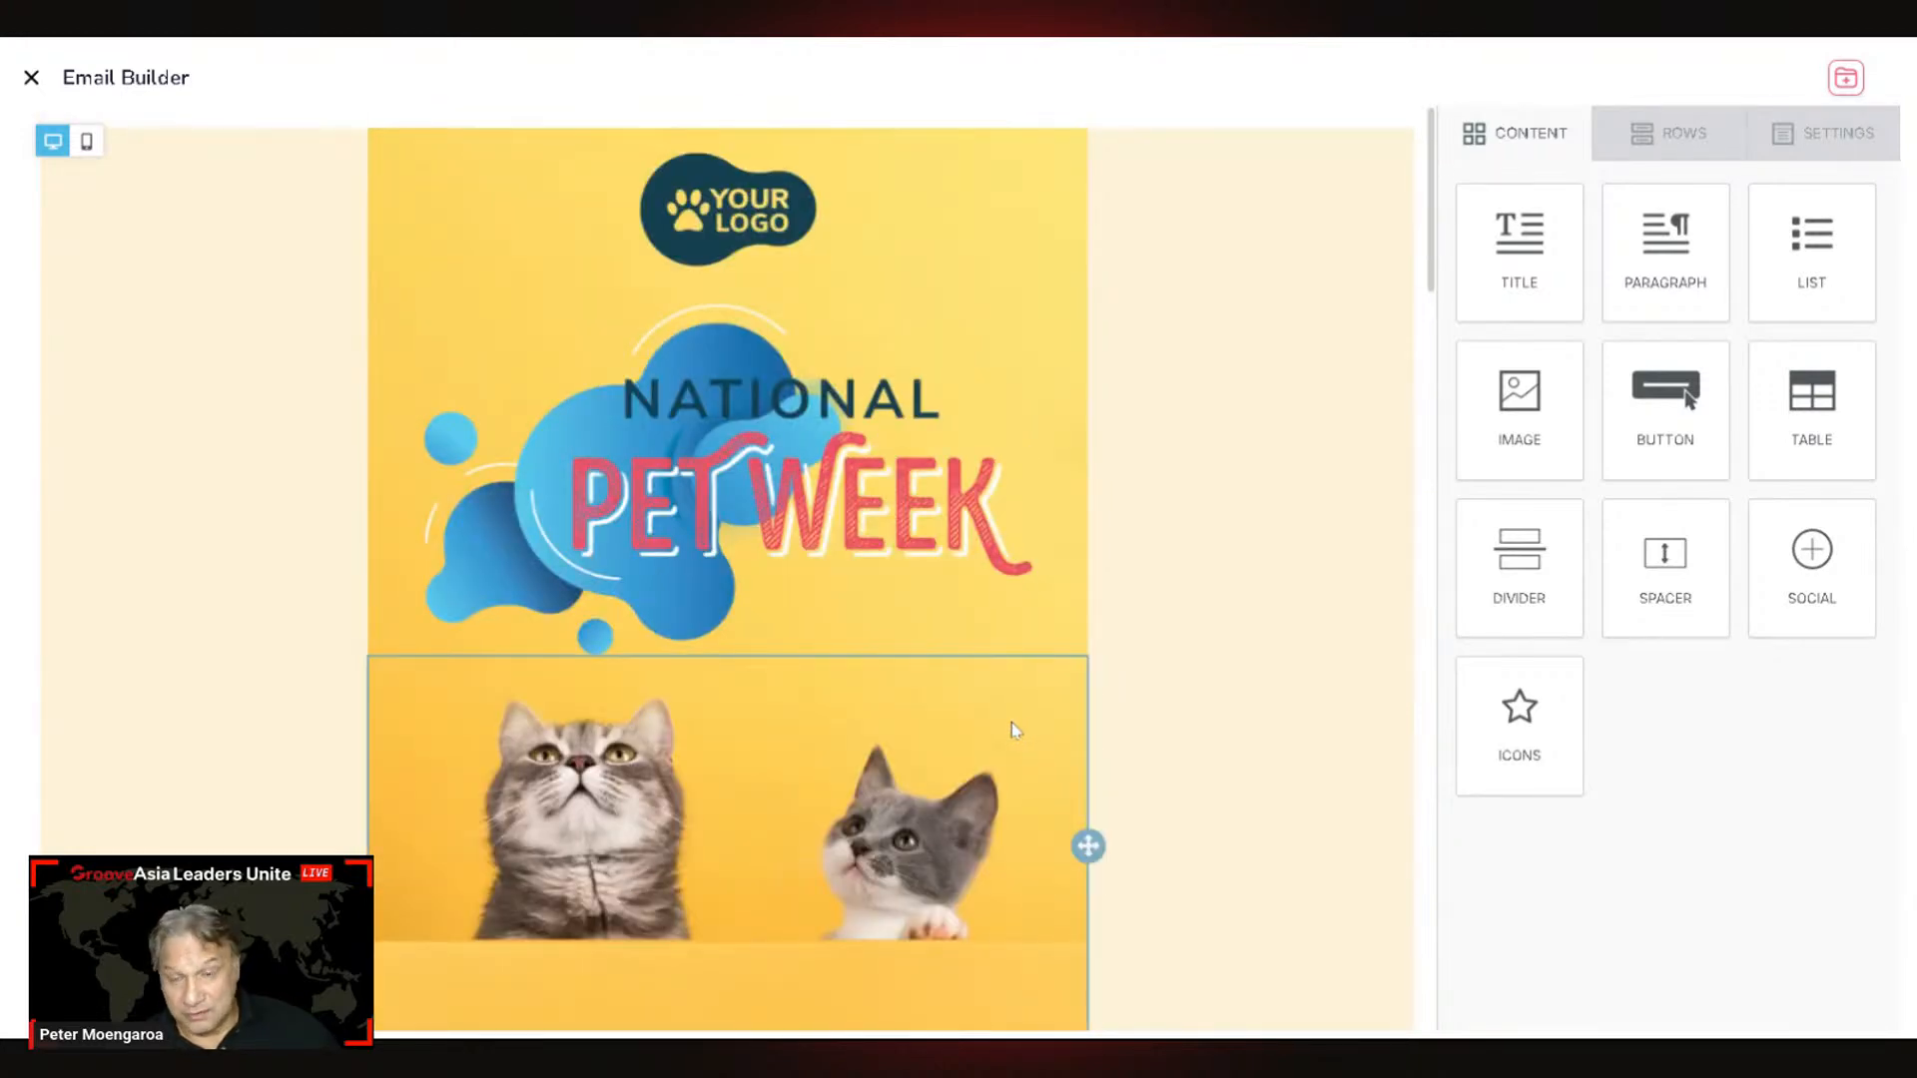
scroll(1064, 671, down, 5)
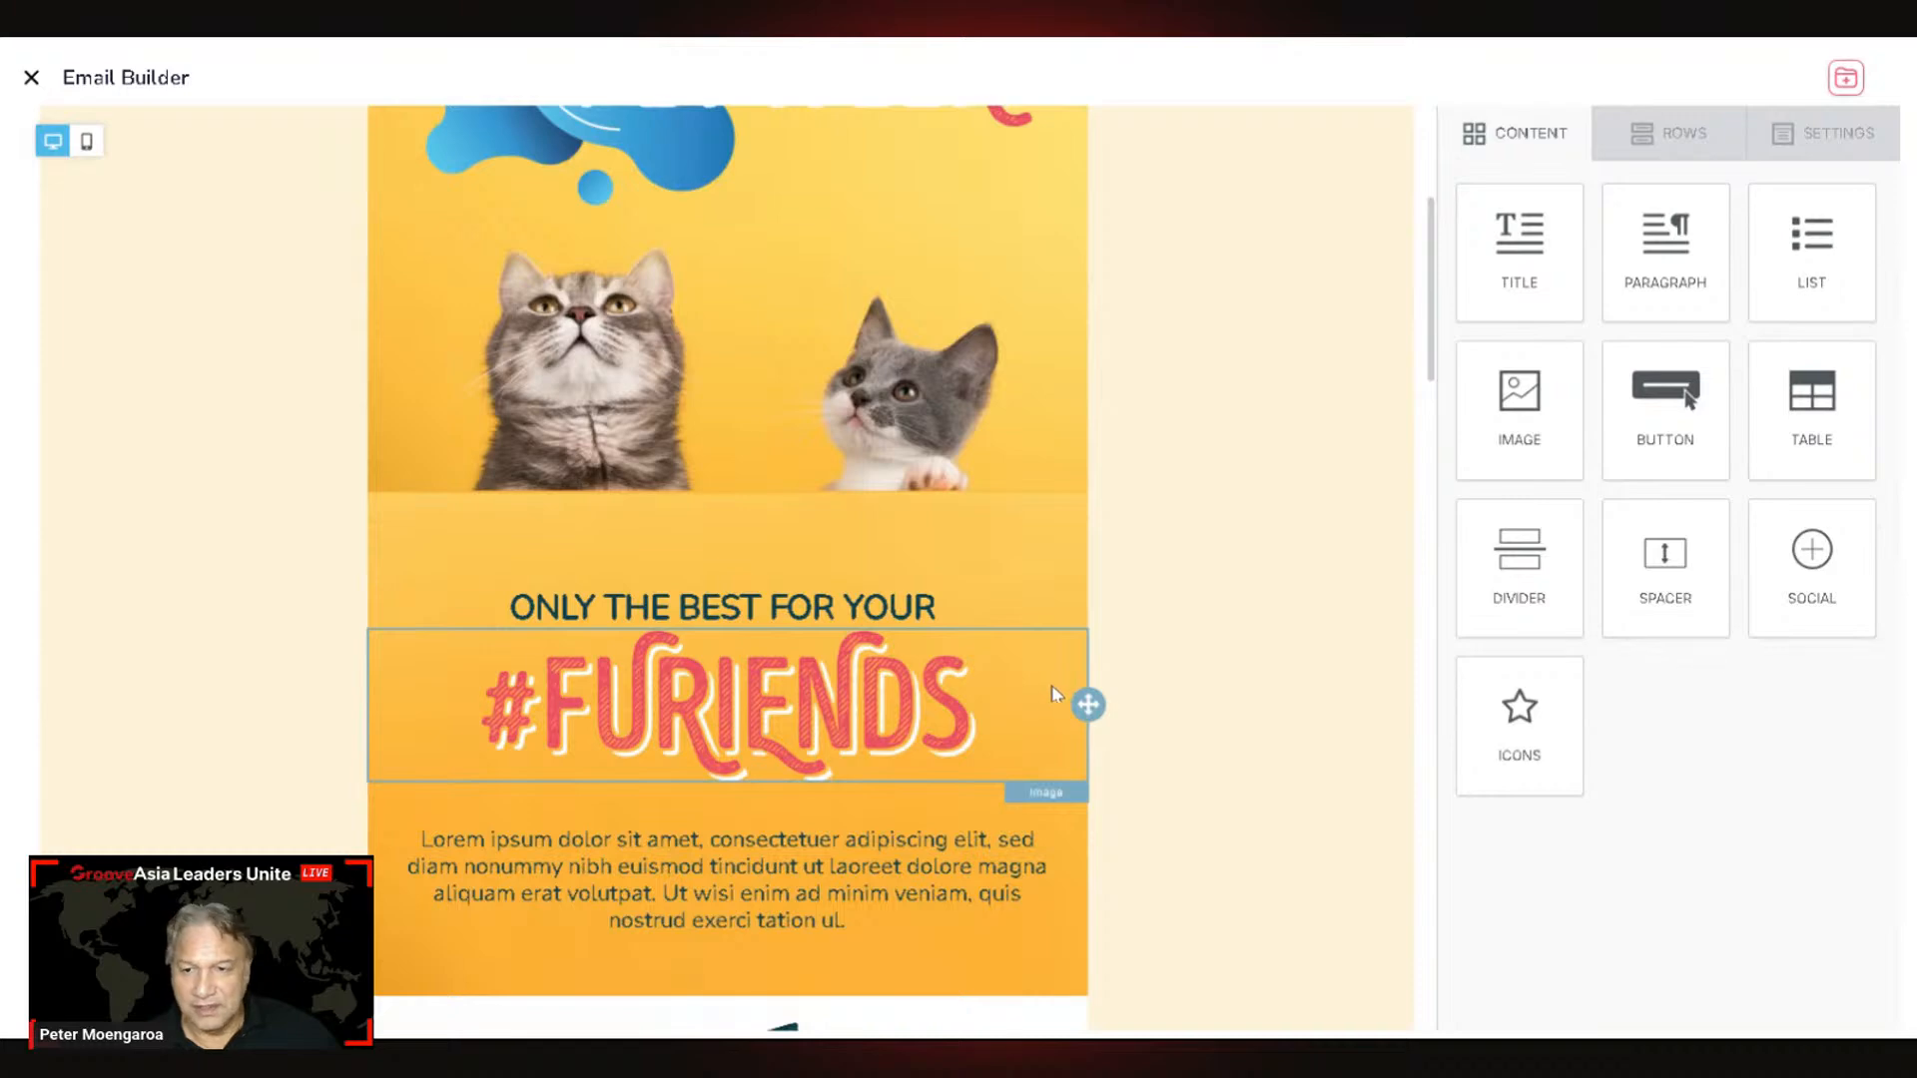
scroll(1056, 681, up, 5)
scroll(881, 540, down, 6)
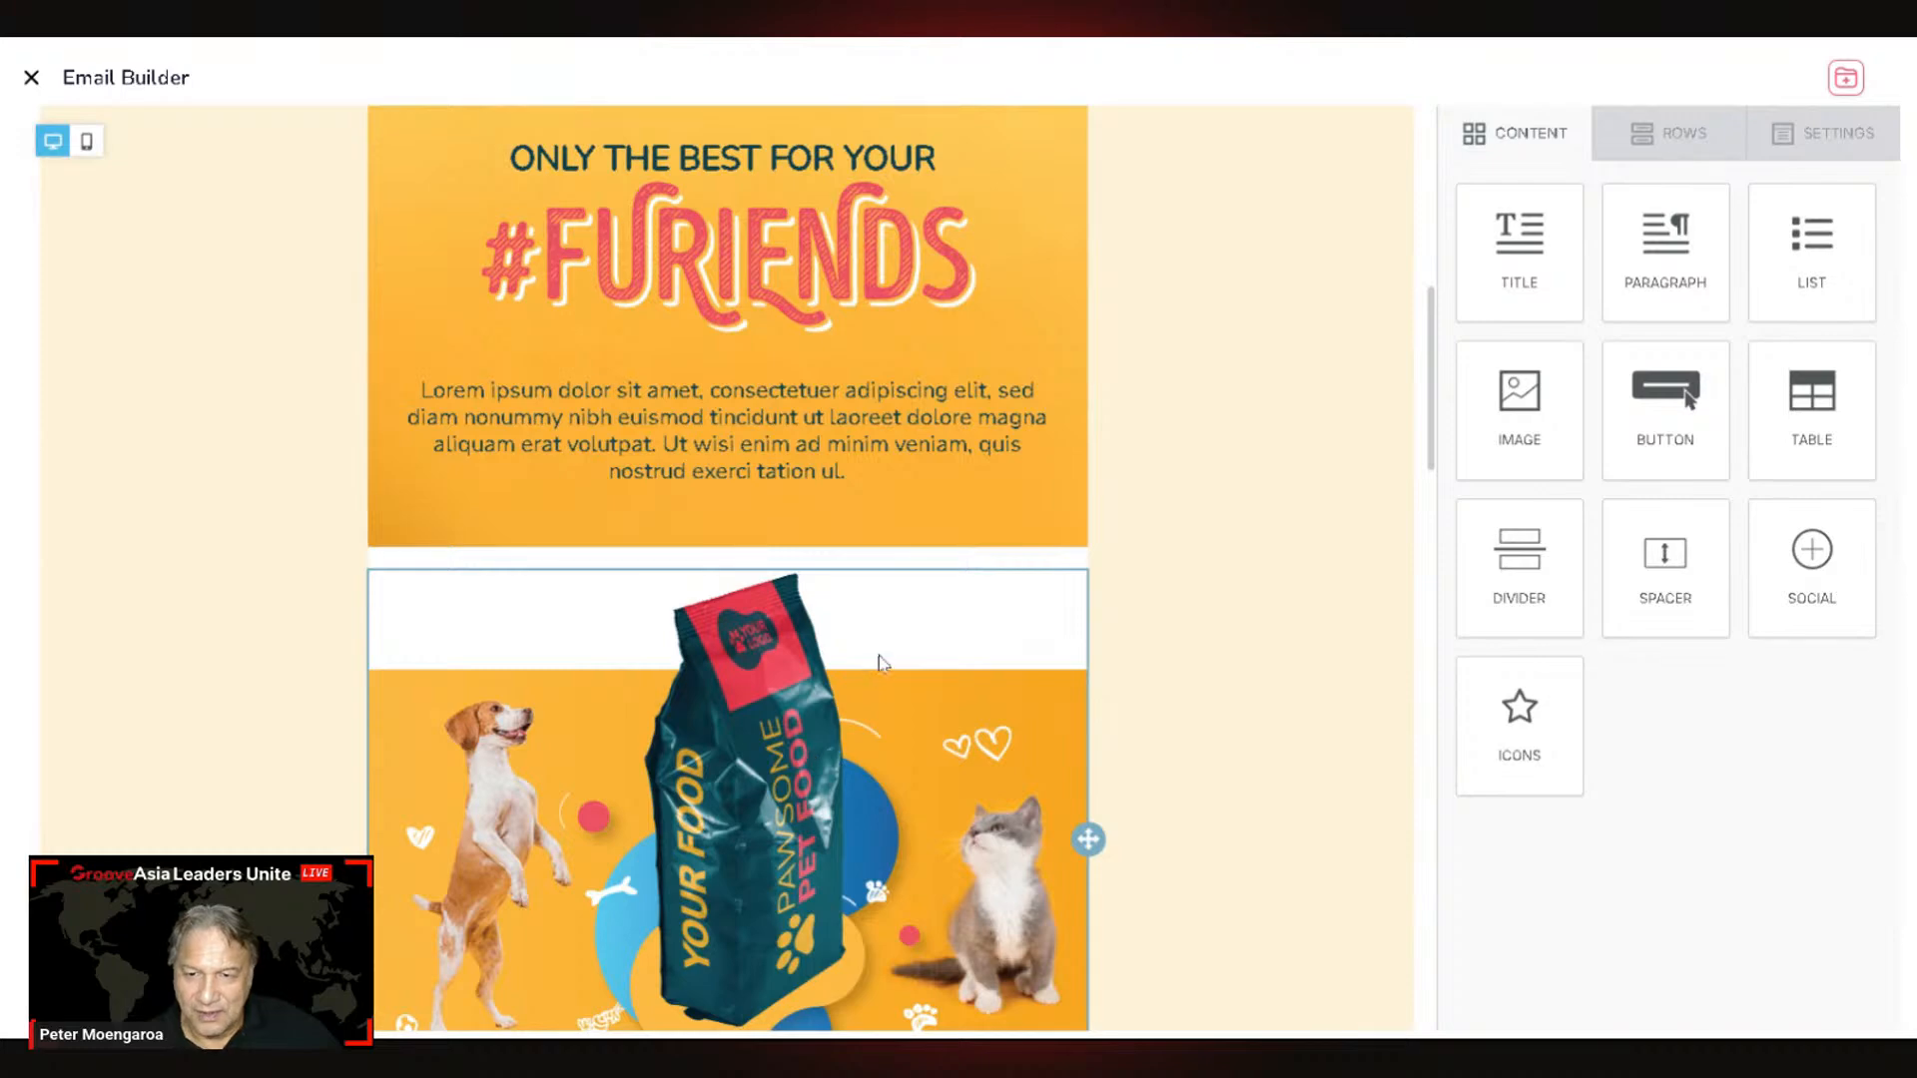
scroll(883, 671, down, 2)
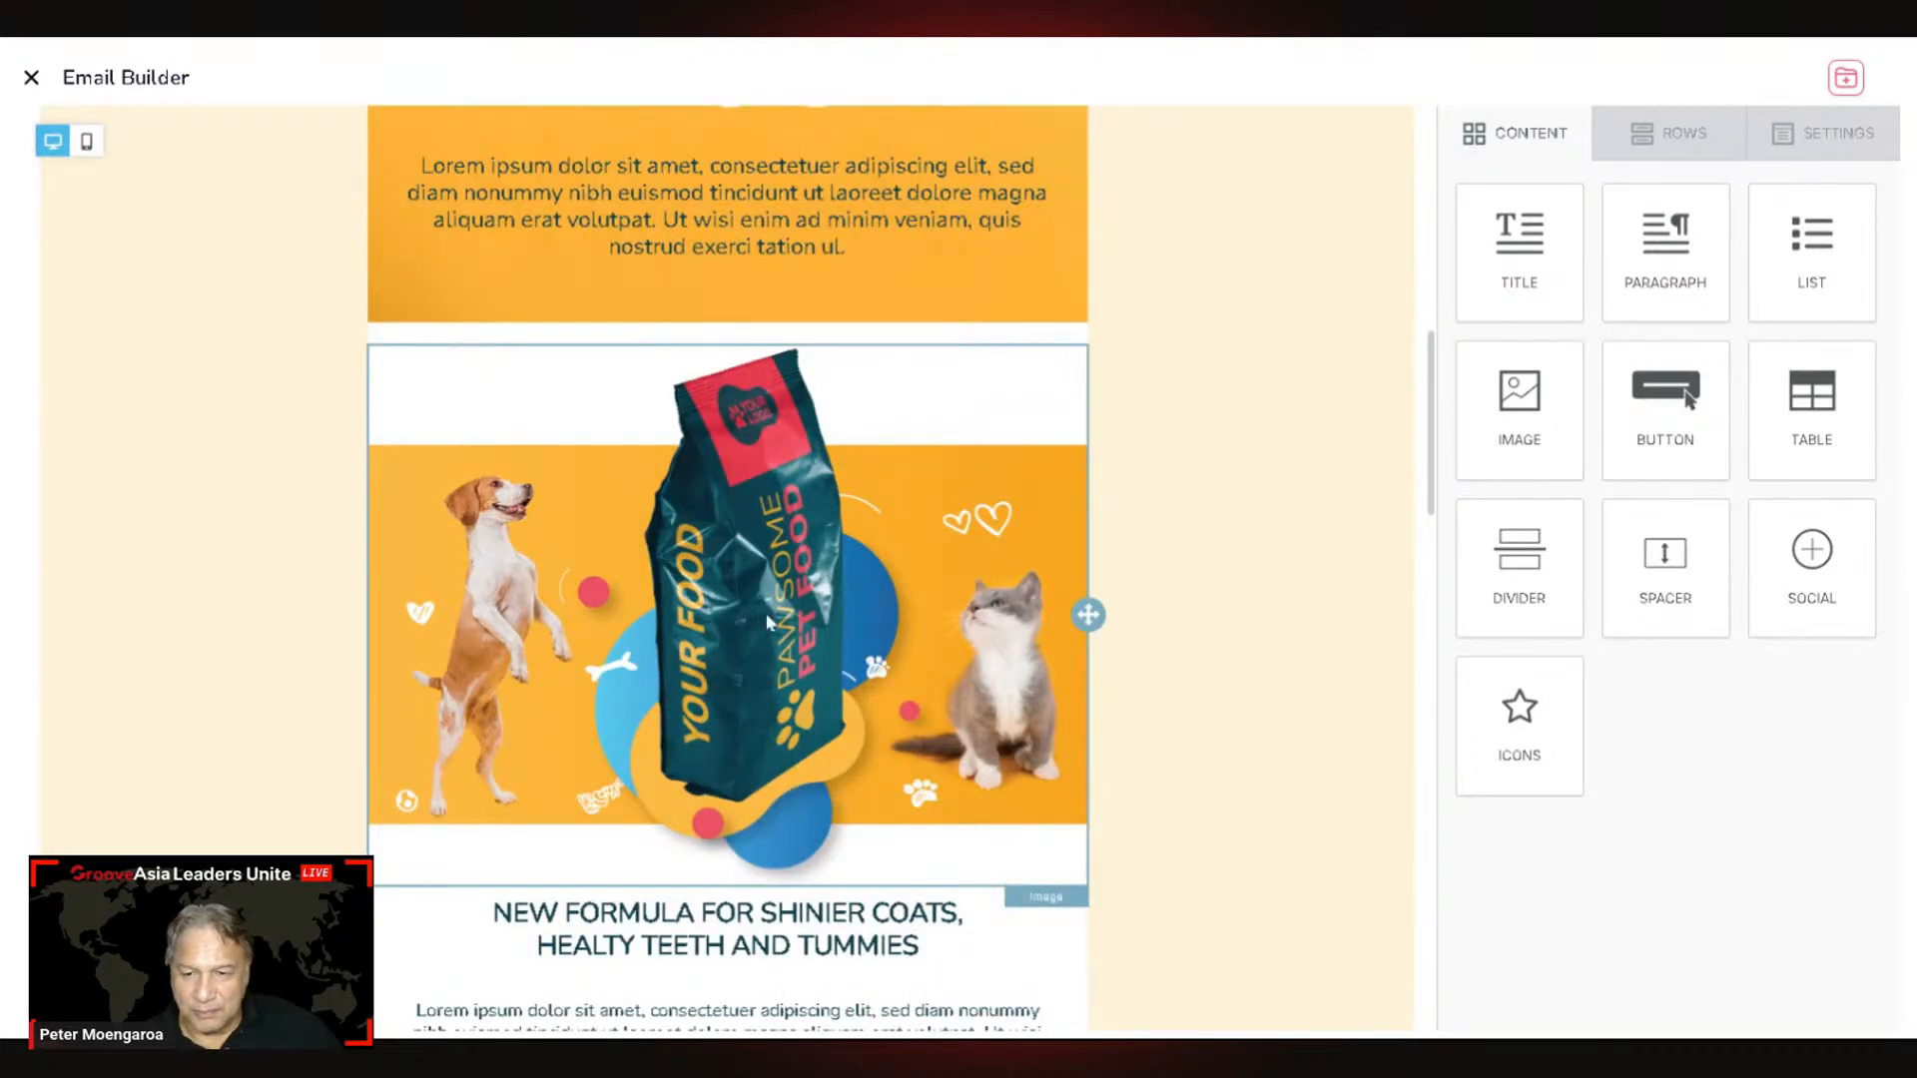
scroll(769, 622, down, 3)
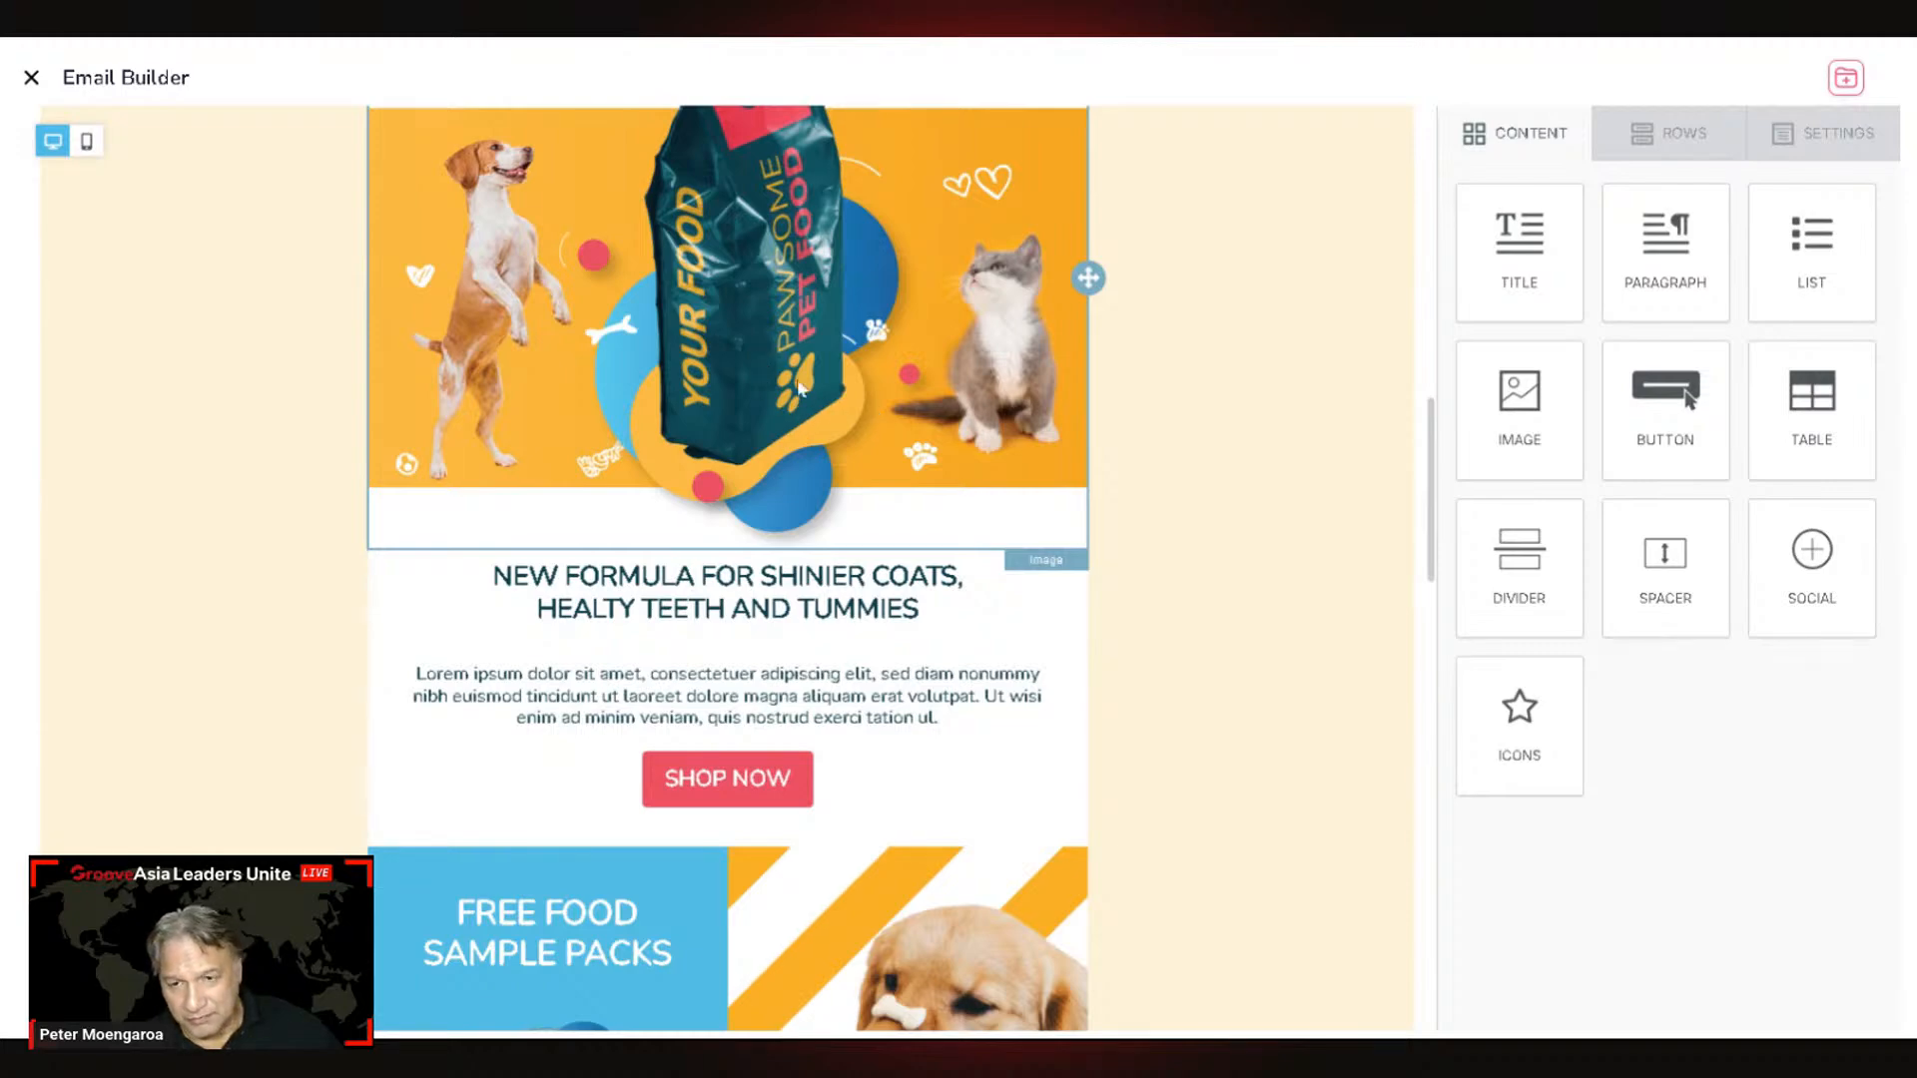
scroll(814, 409, up, 1)
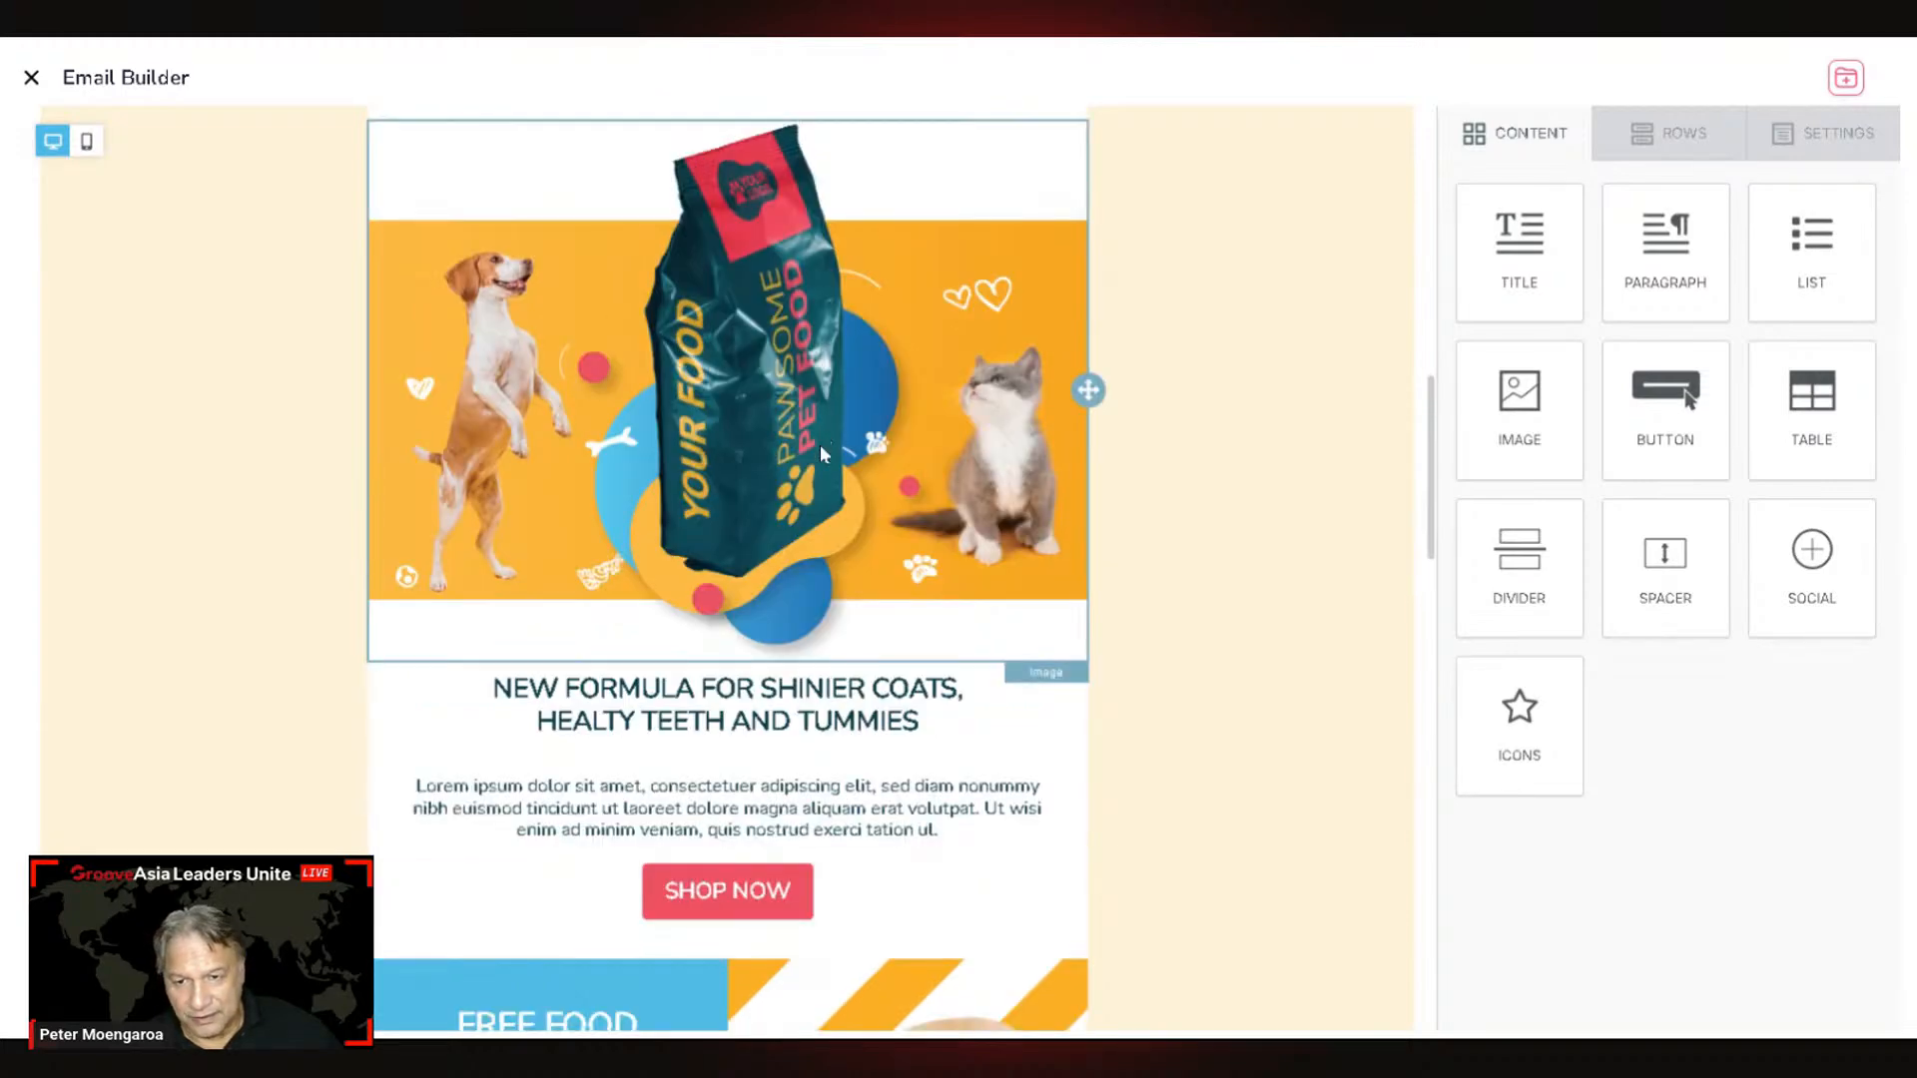
scroll(819, 448, down, 4)
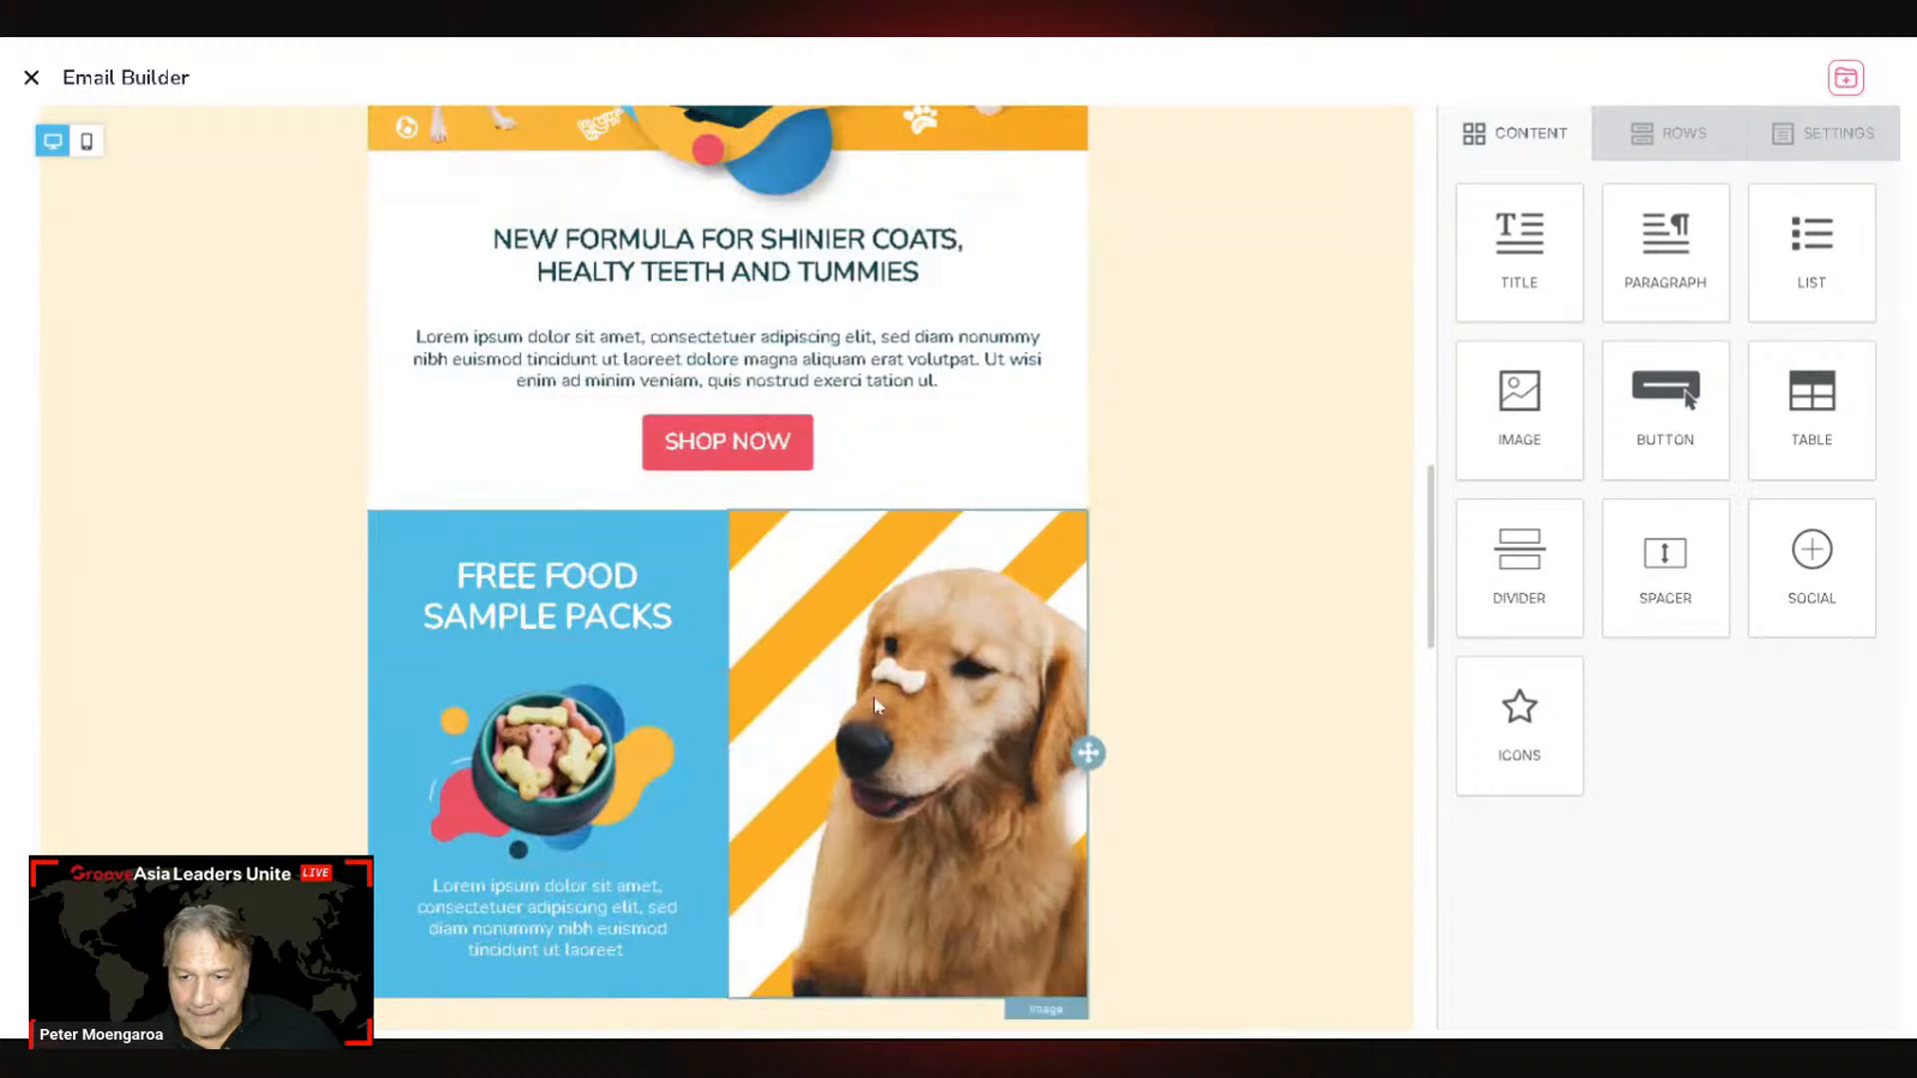
scroll(885, 631, down, 7)
scroll(865, 726, down, 10)
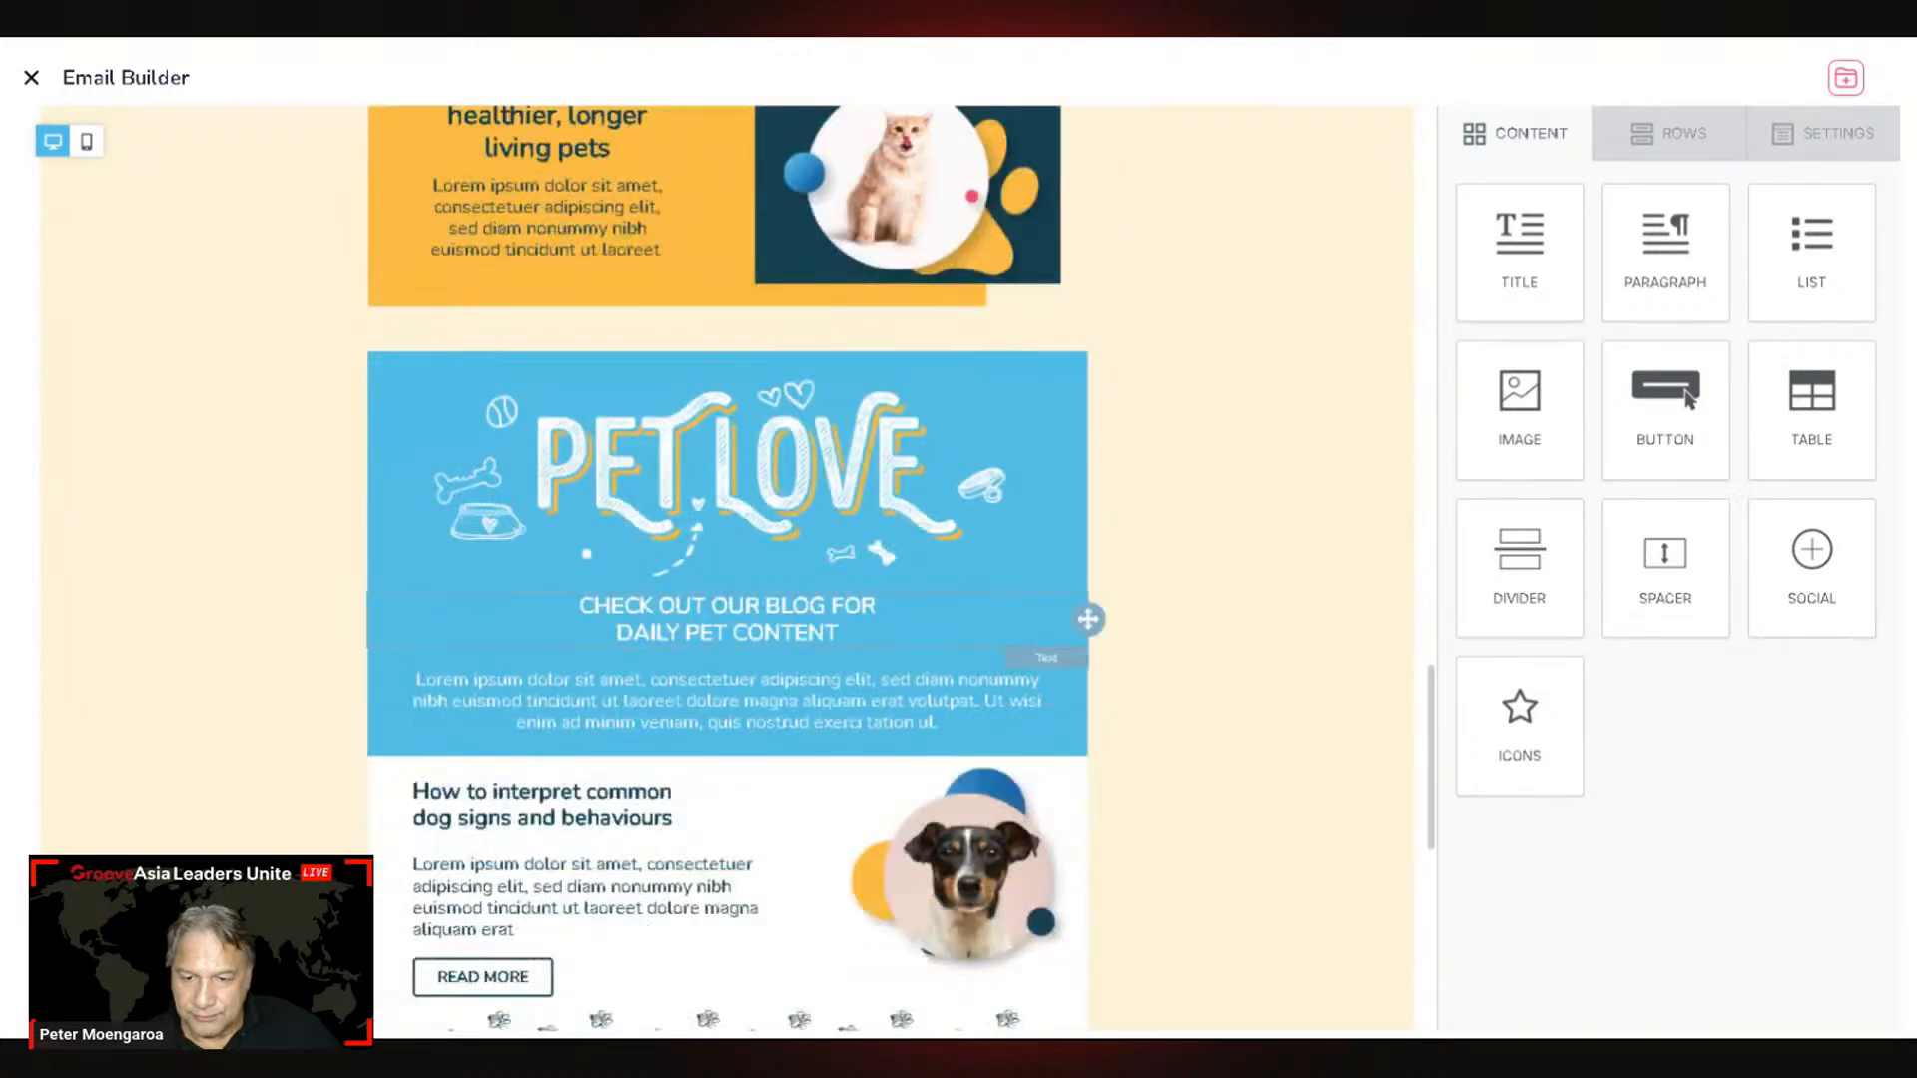
scroll(921, 671, up, 20)
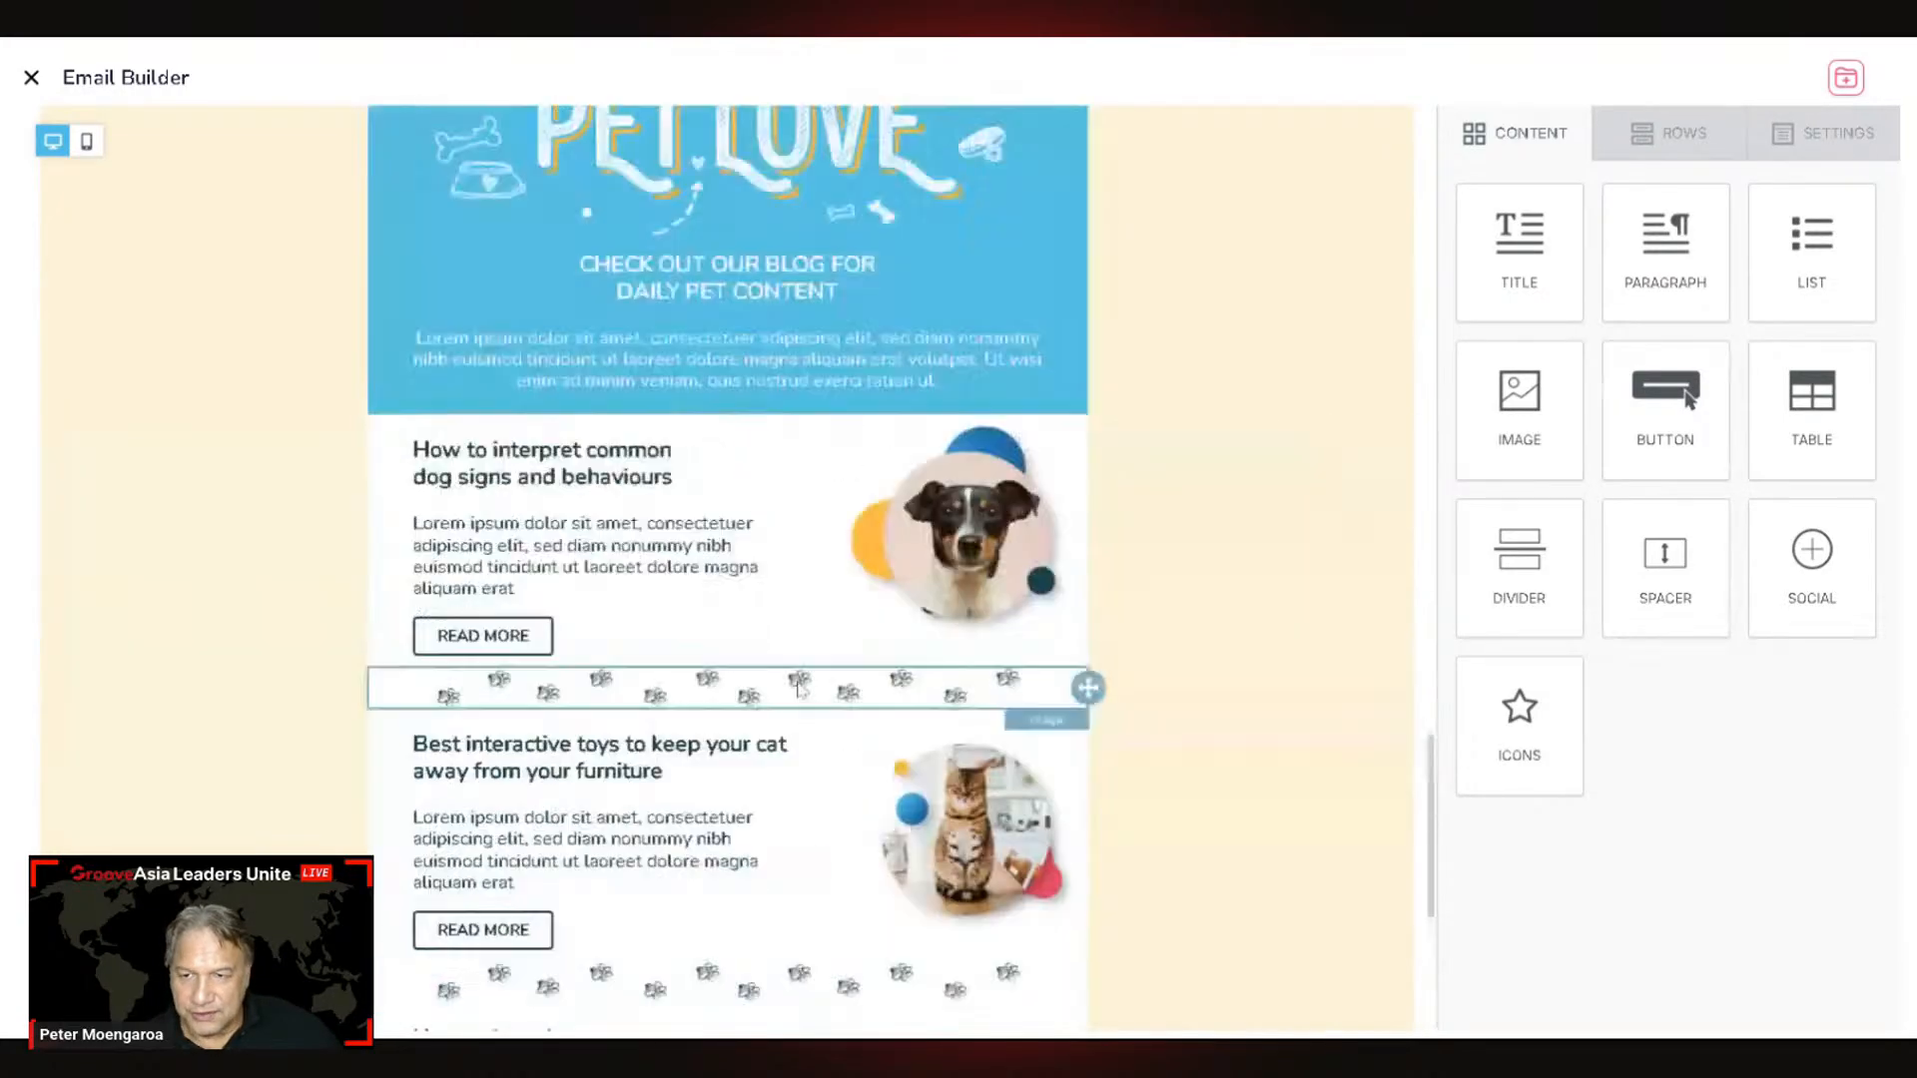
scroll(924, 672, up, 3)
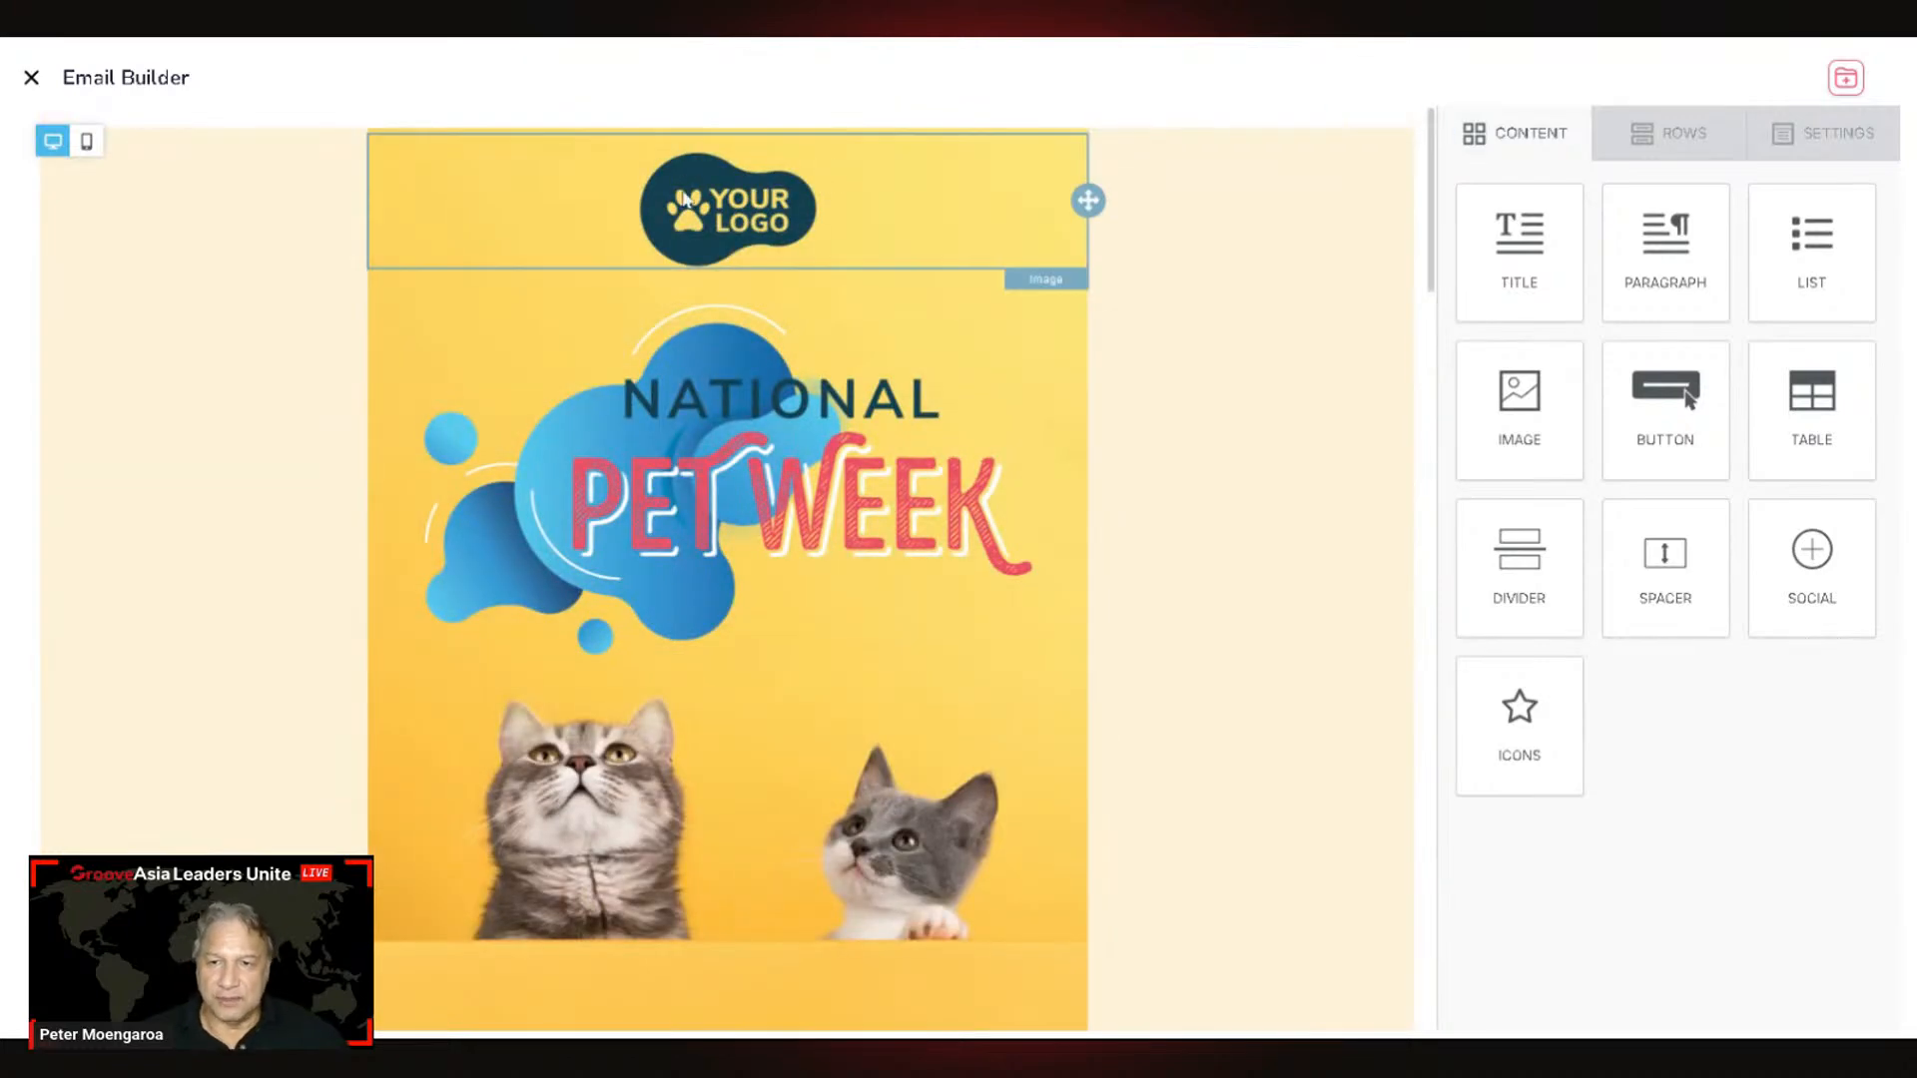
click(702, 207)
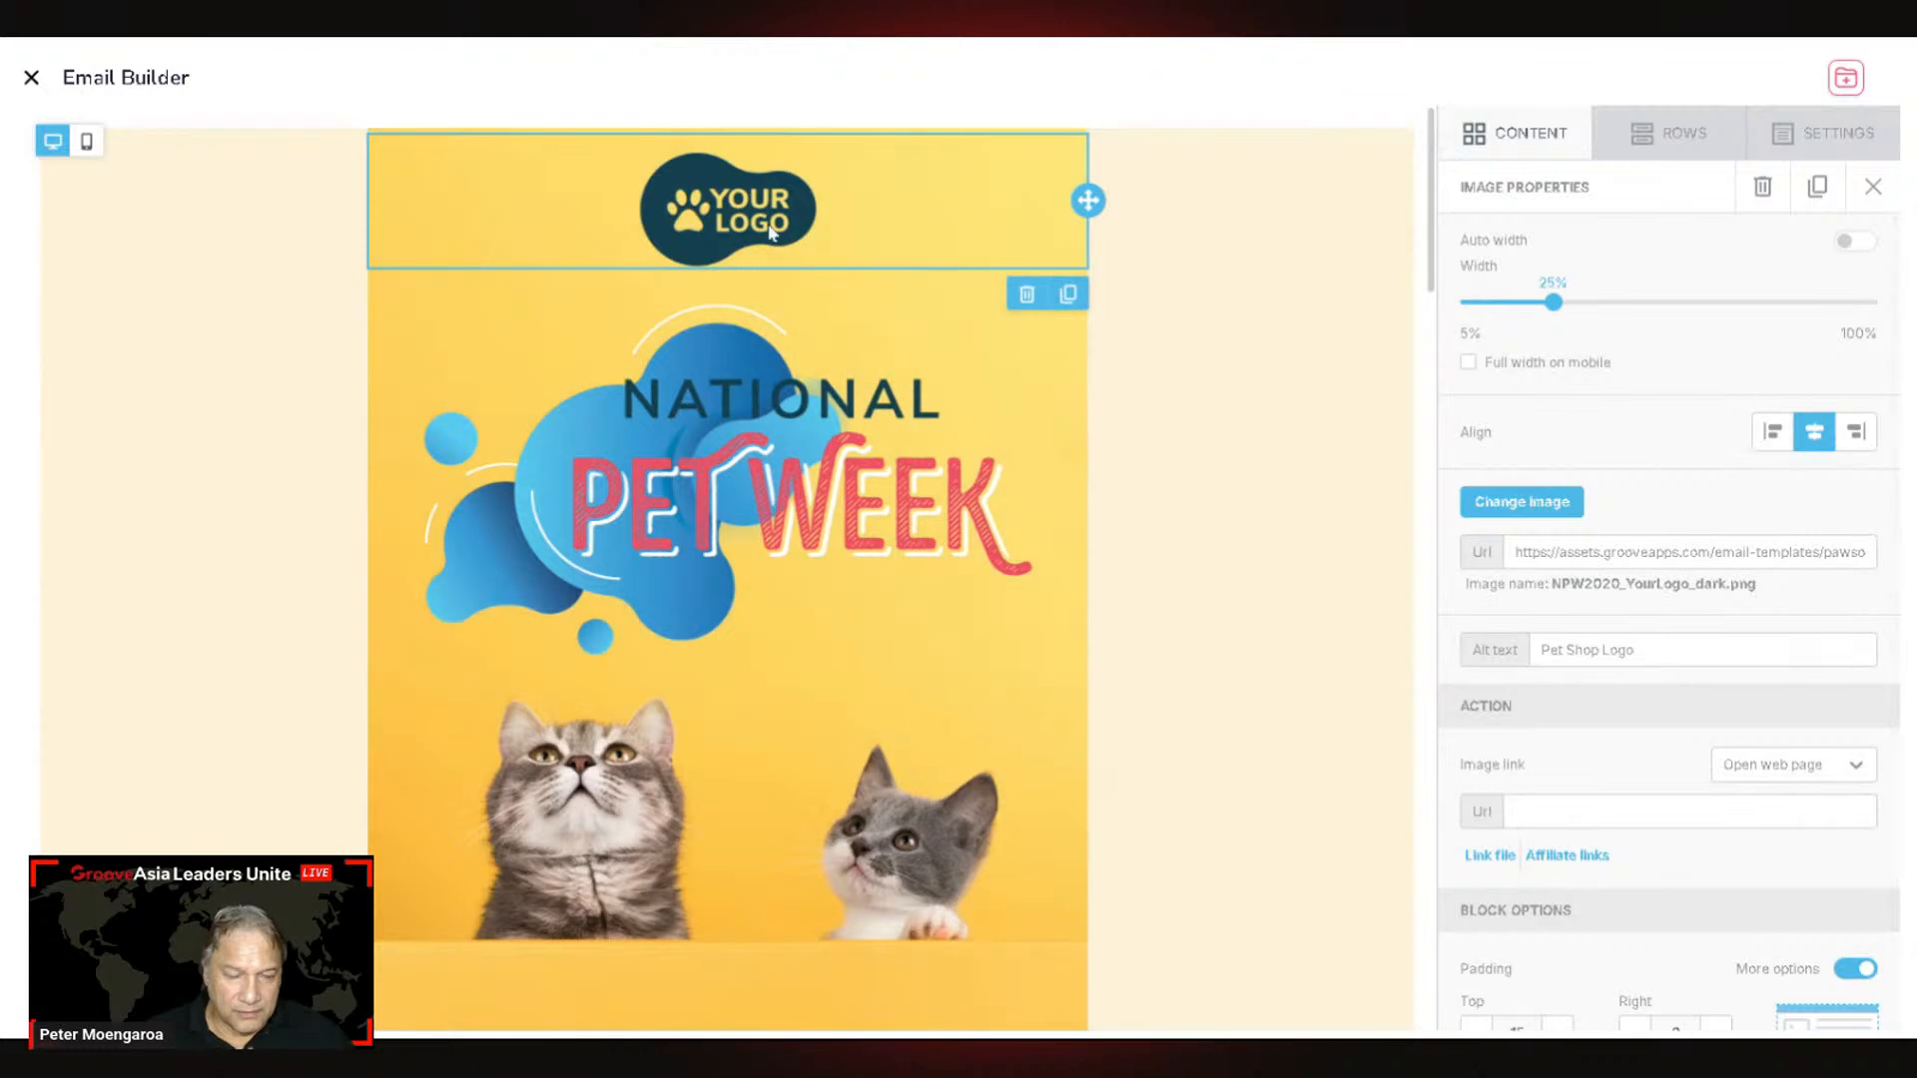
Step: Scroll the email to the YOUR LOGO placeholder image block
scroll(1710, 599, down, 1)
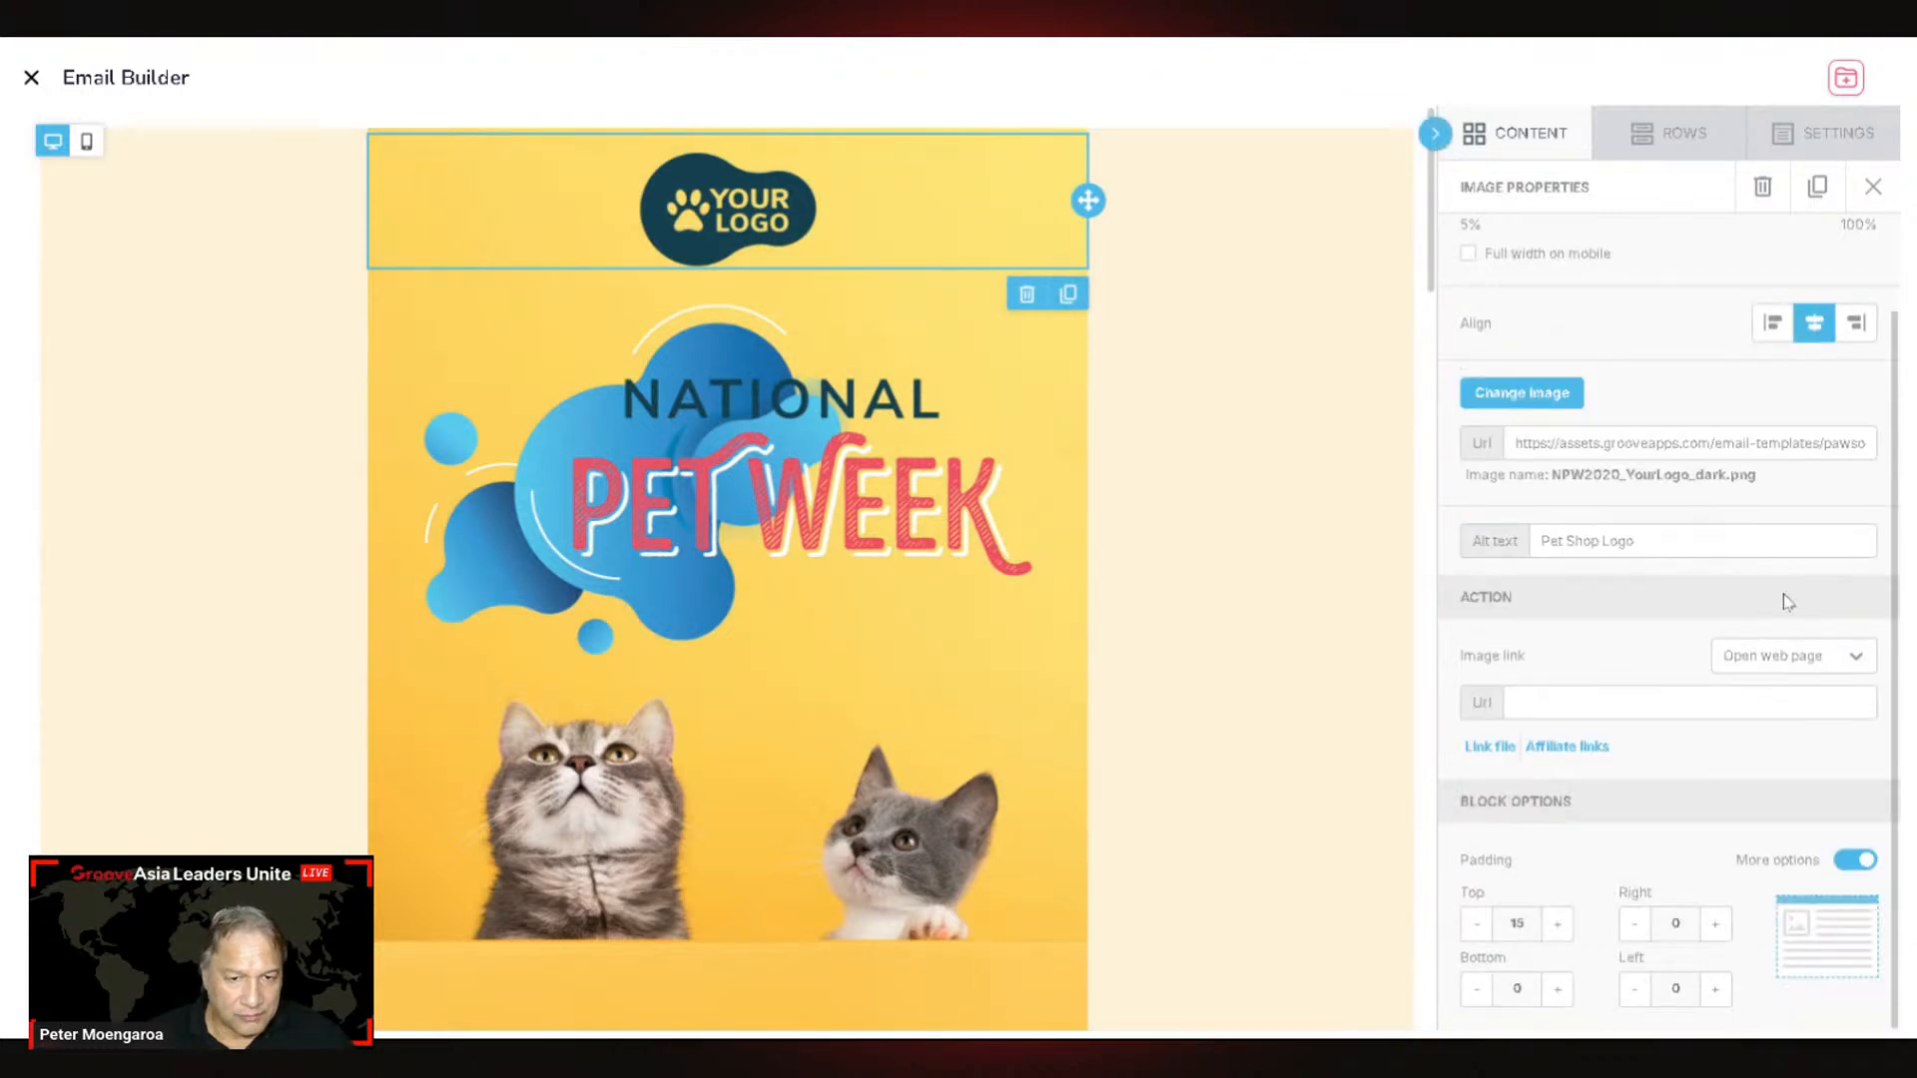
Step: Choose the dark-blue Pet Vet logo from My Files and bring up its 1772 × 886 px crop options
click(1524, 394)
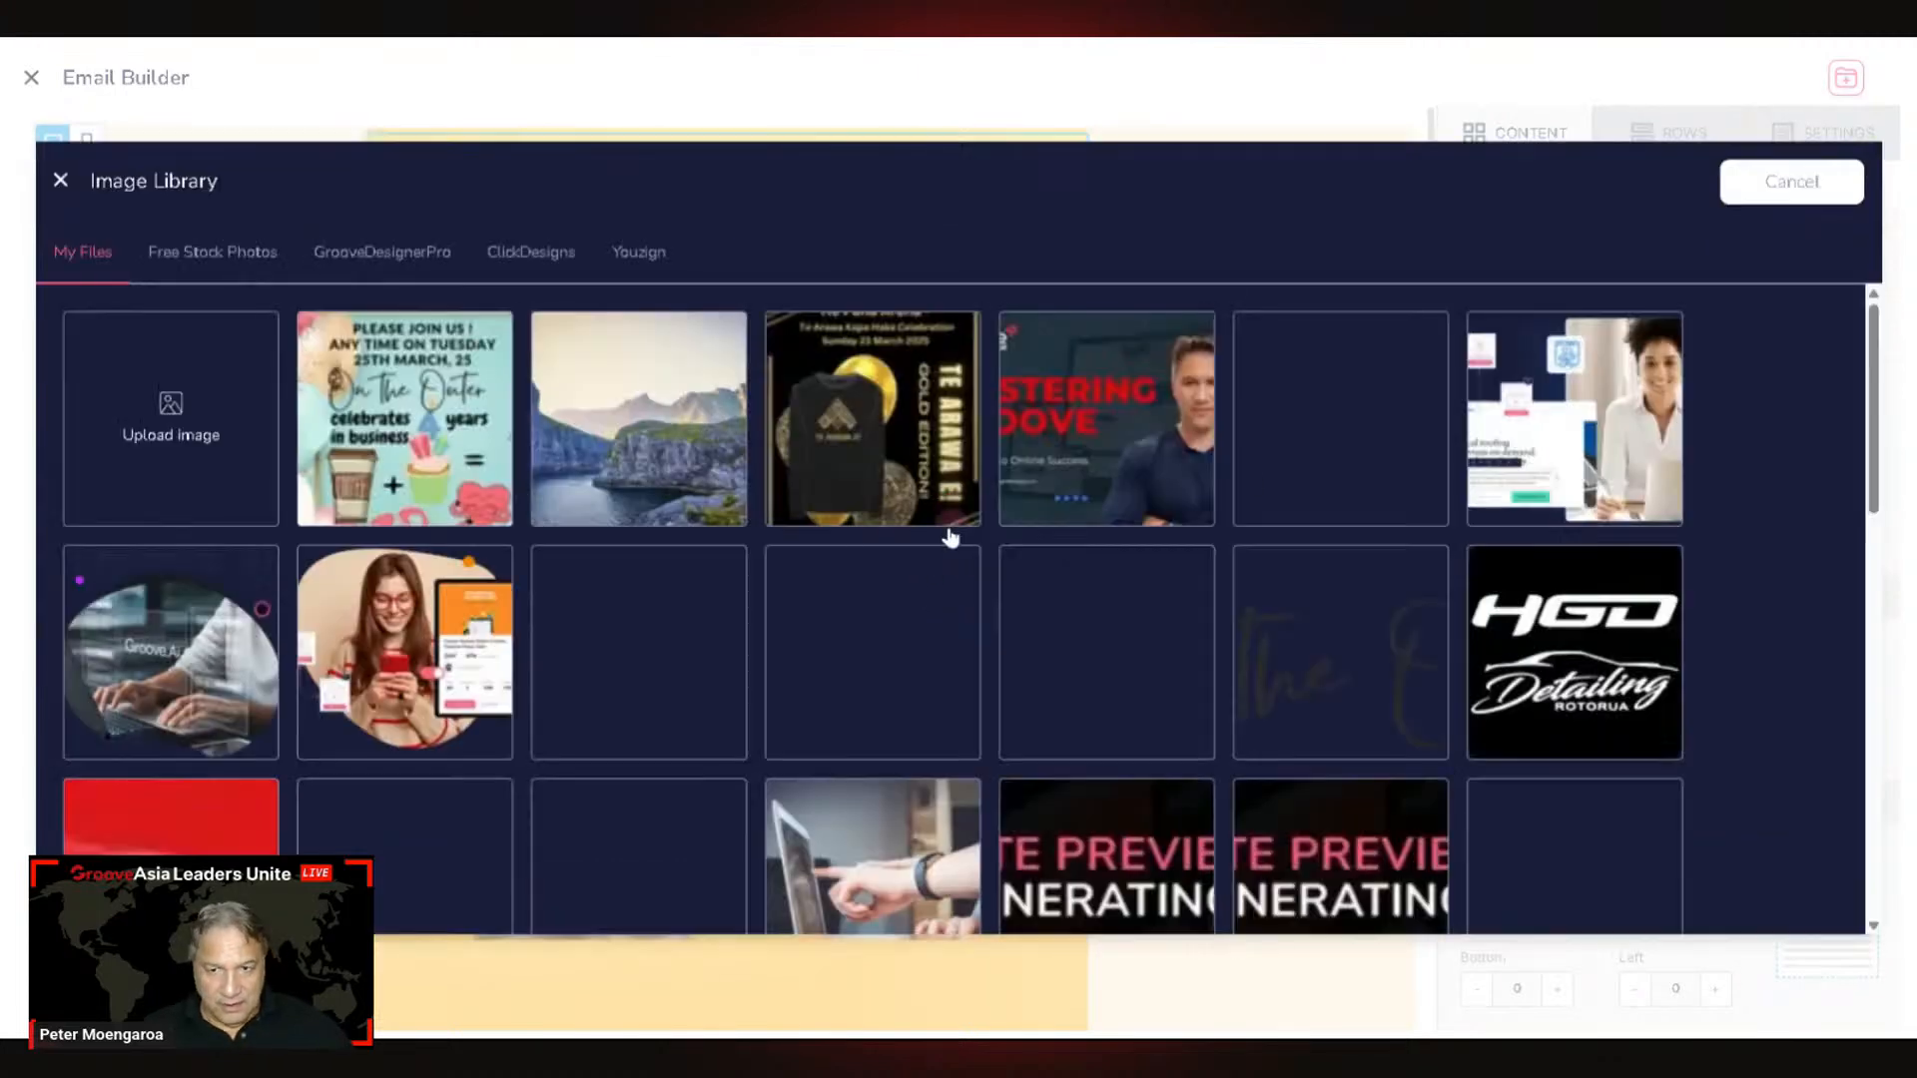
scroll(908, 552, down, 15)
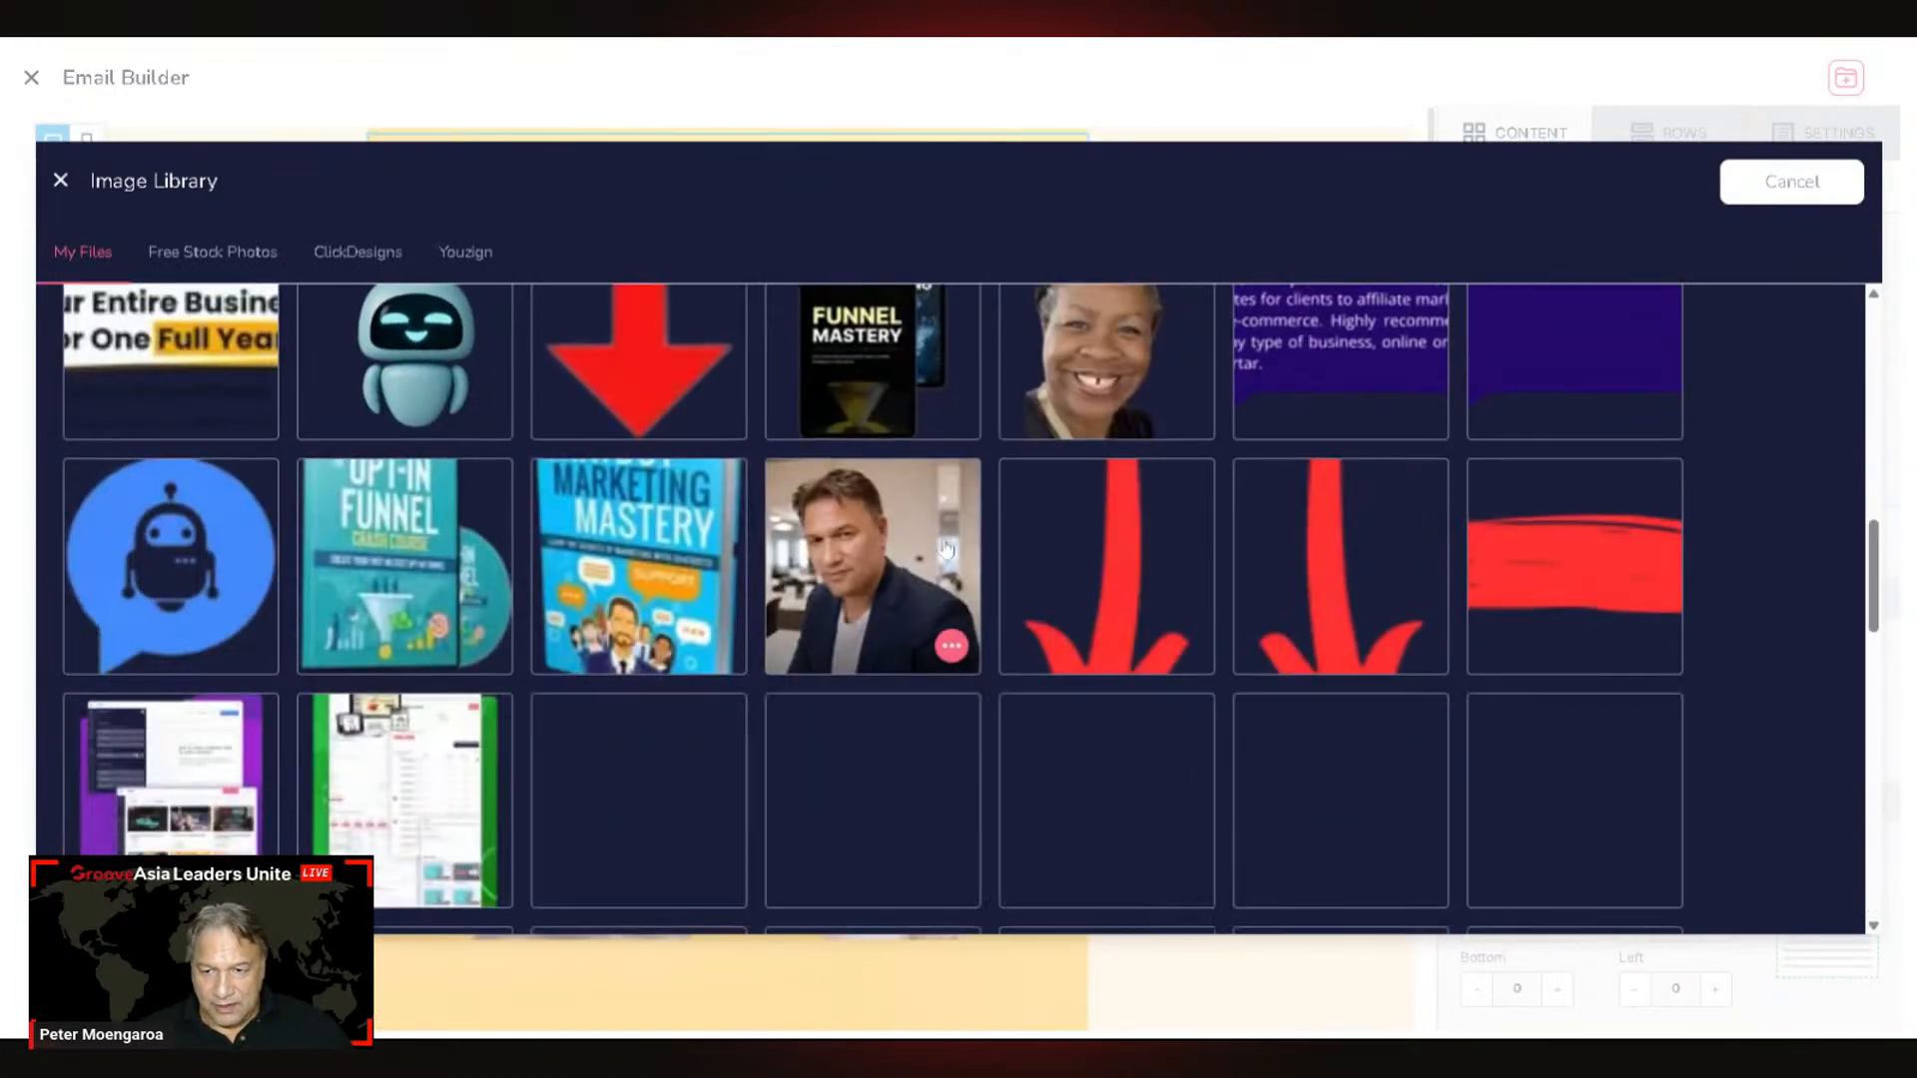
scroll(1029, 539, down, 3)
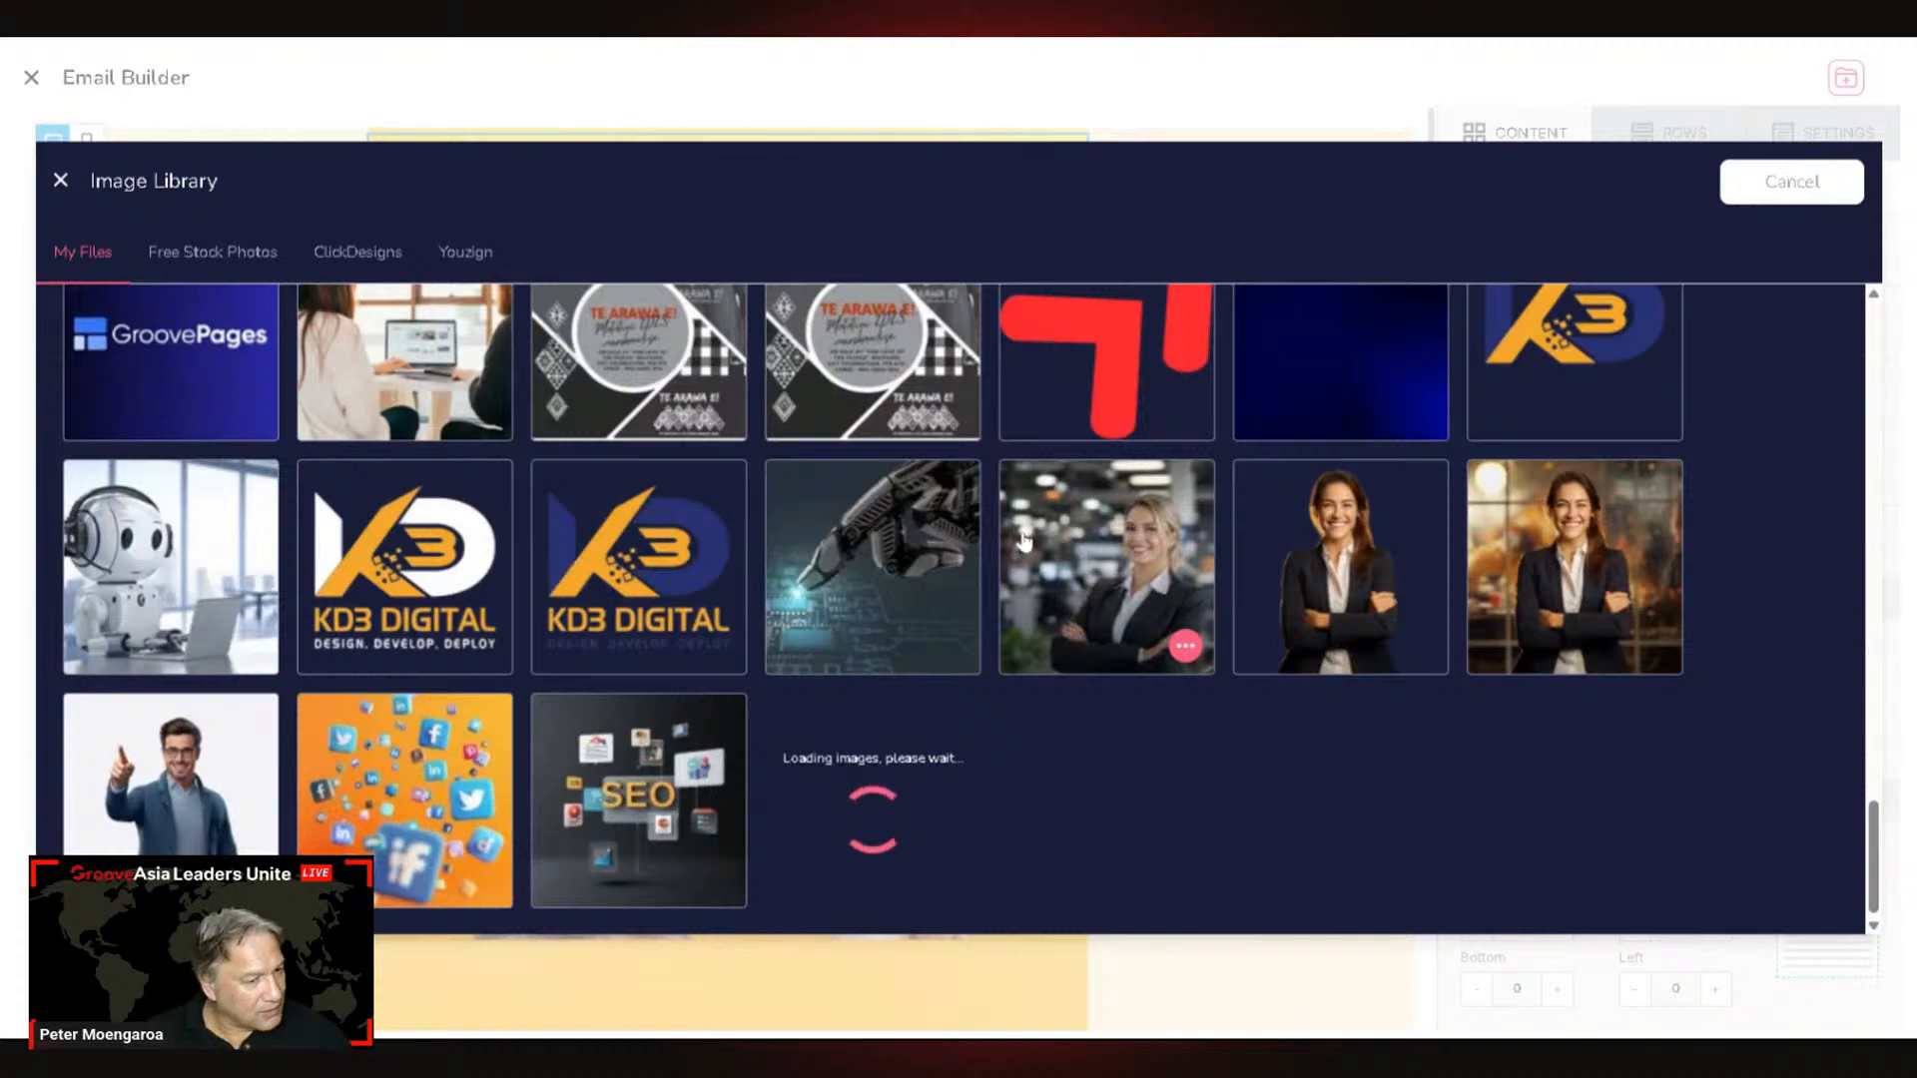
scroll(1025, 540, down, 1)
scroll(1023, 542, down, 3)
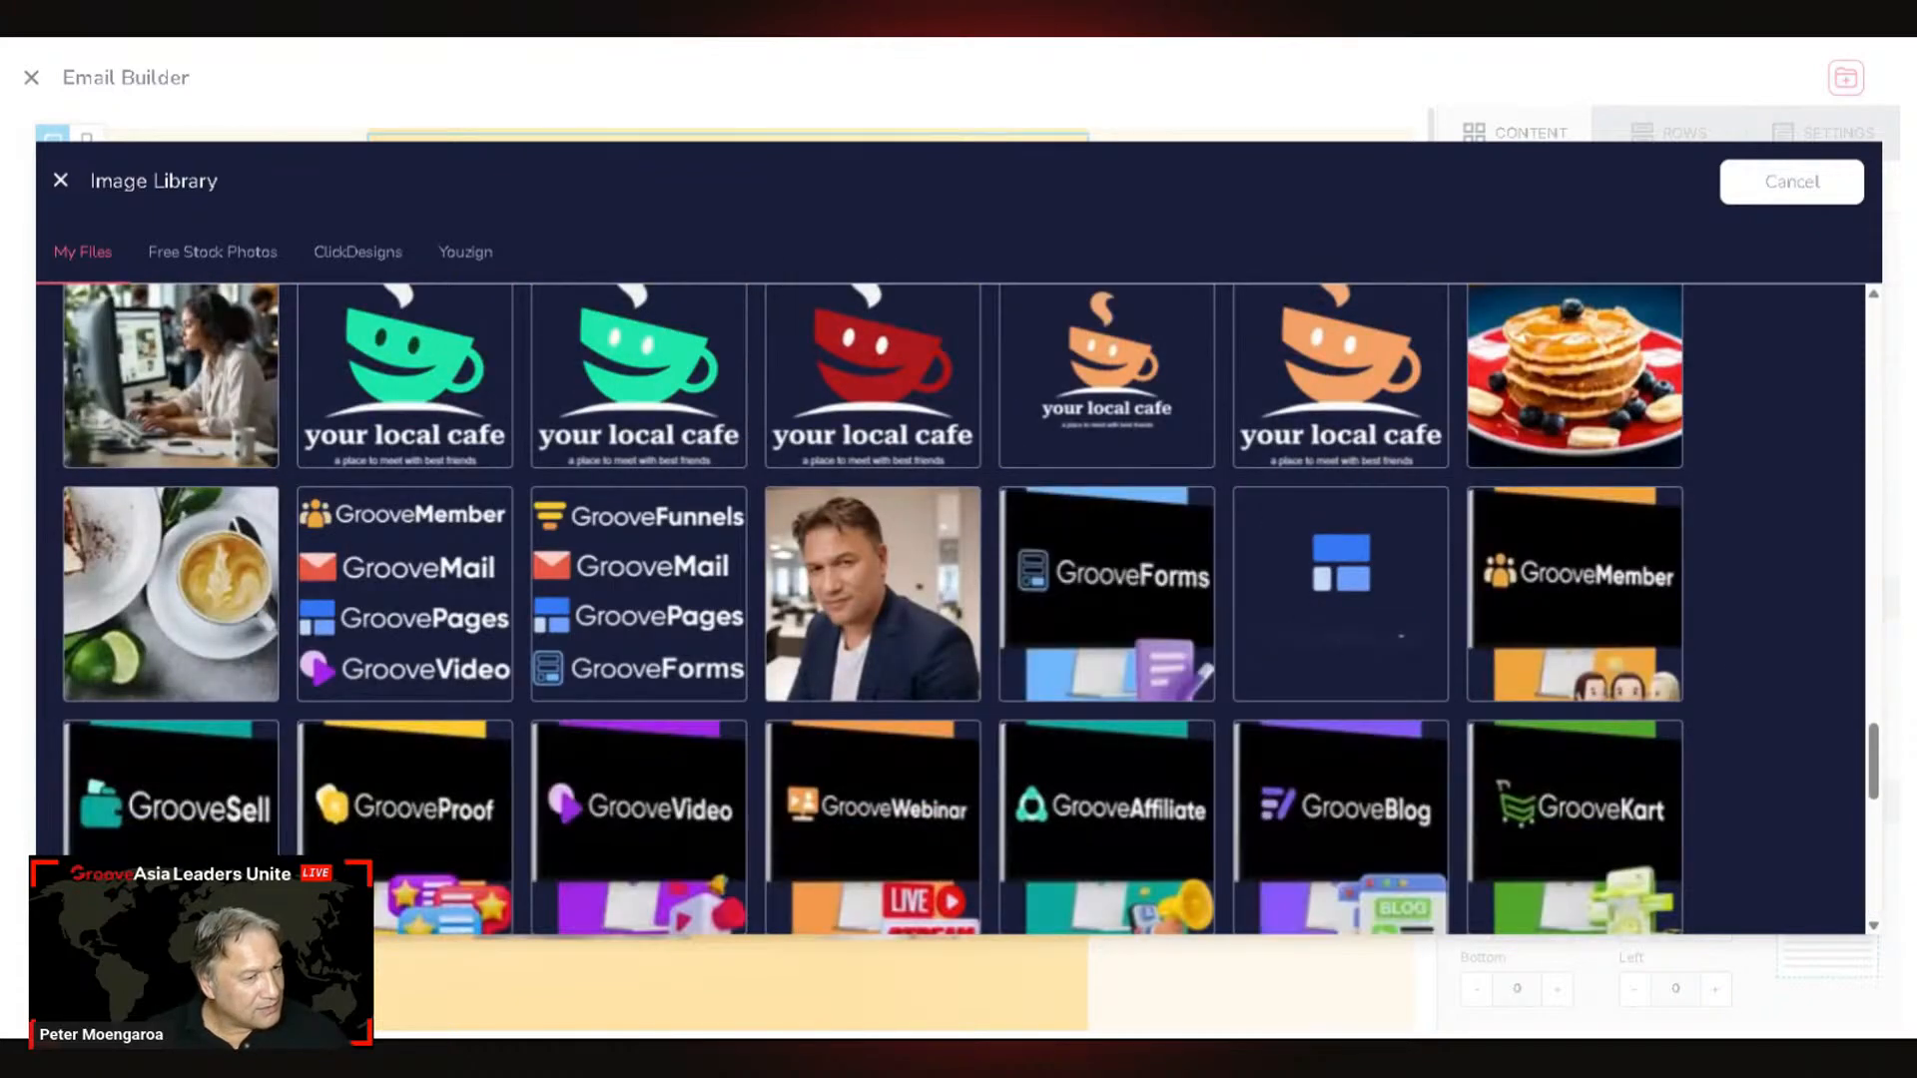
scroll(1228, 469, down, 5)
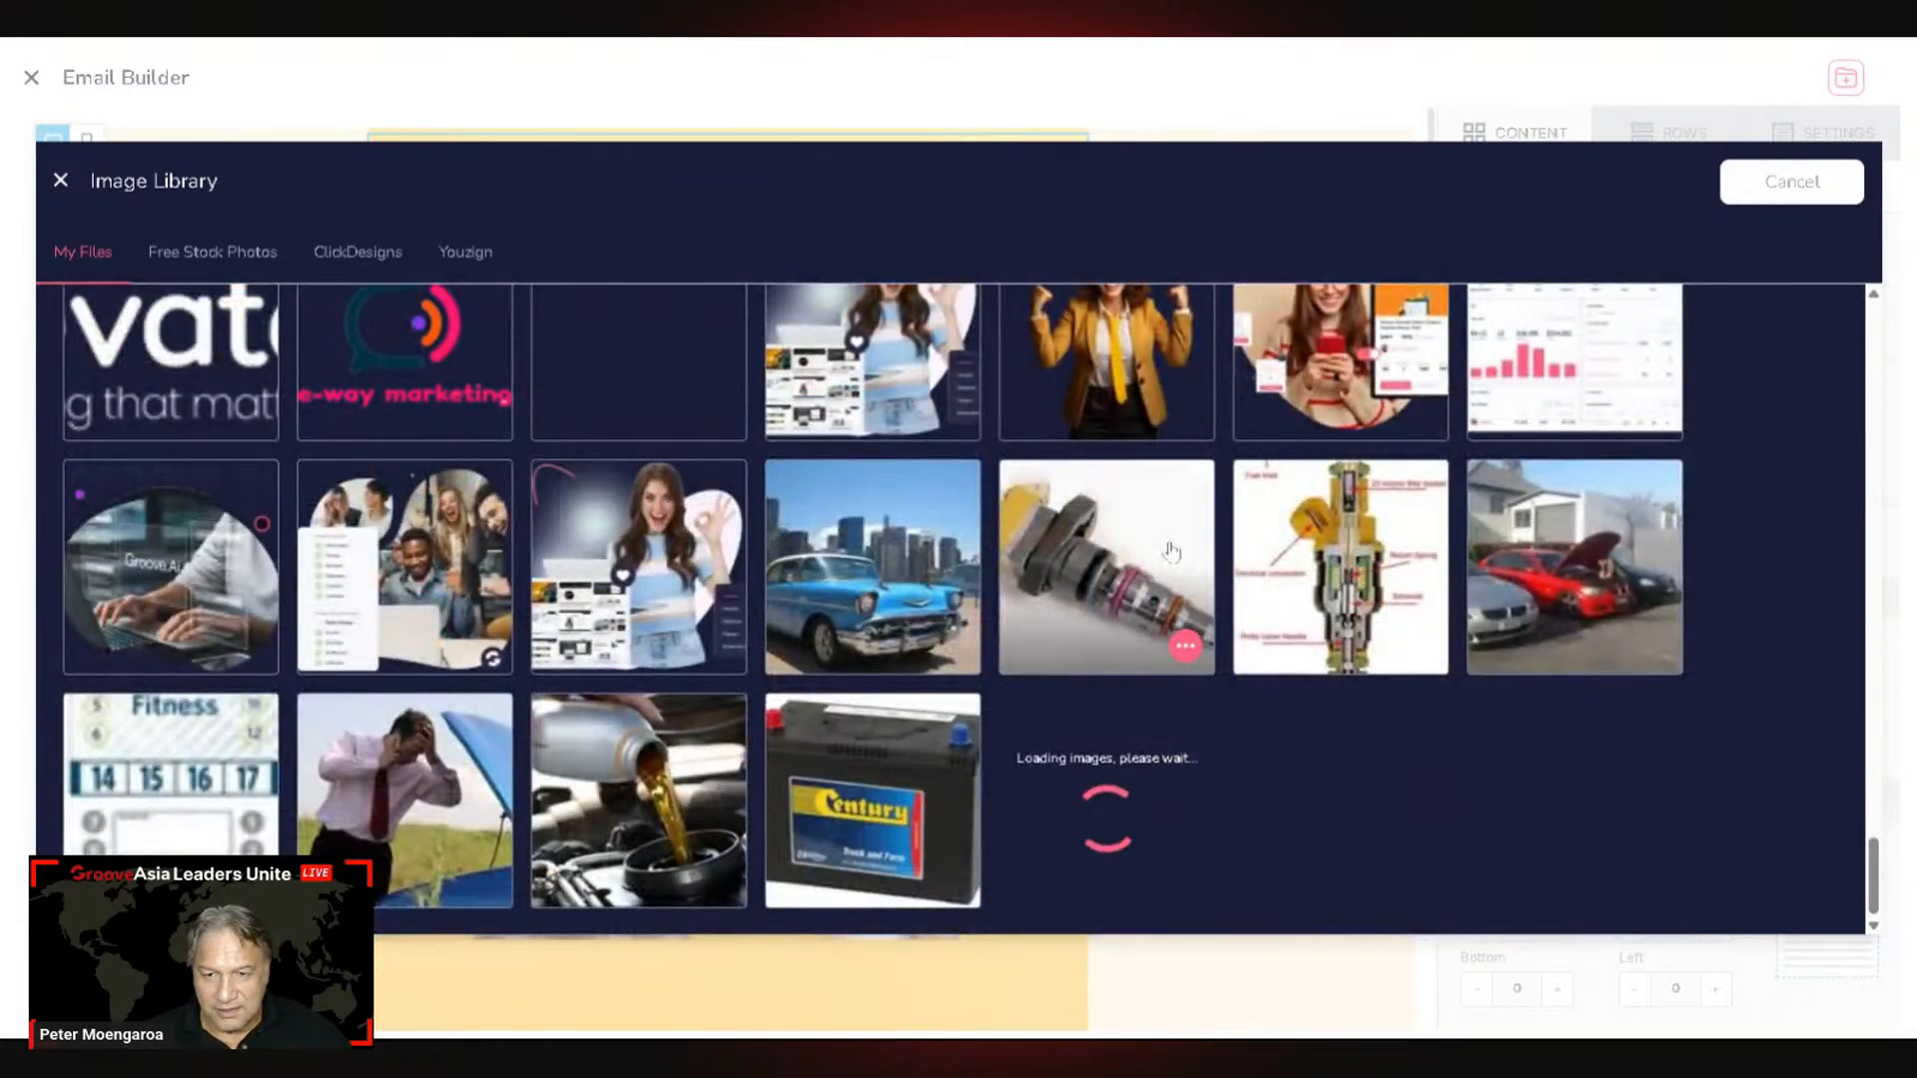
scroll(1256, 542, down, 2)
scroll(1268, 569, down, 5)
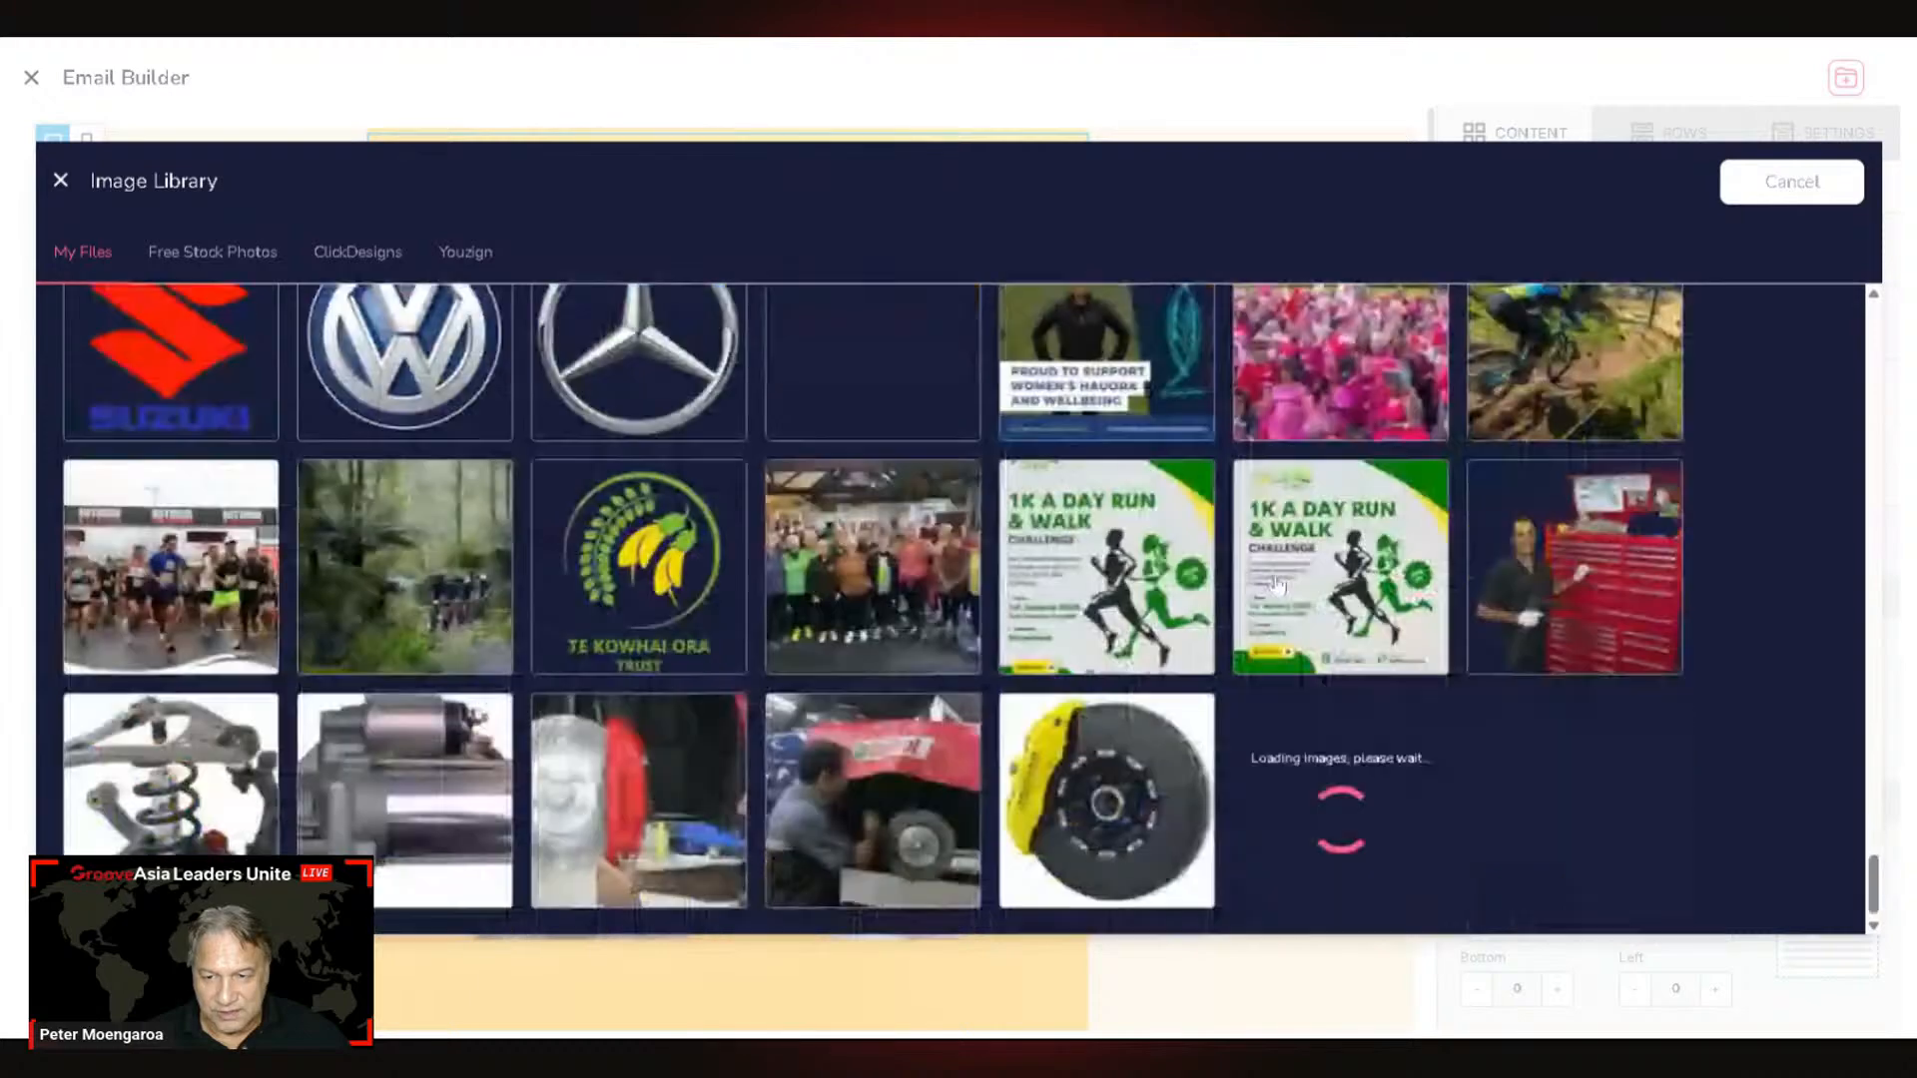
scroll(1178, 590, down, 5)
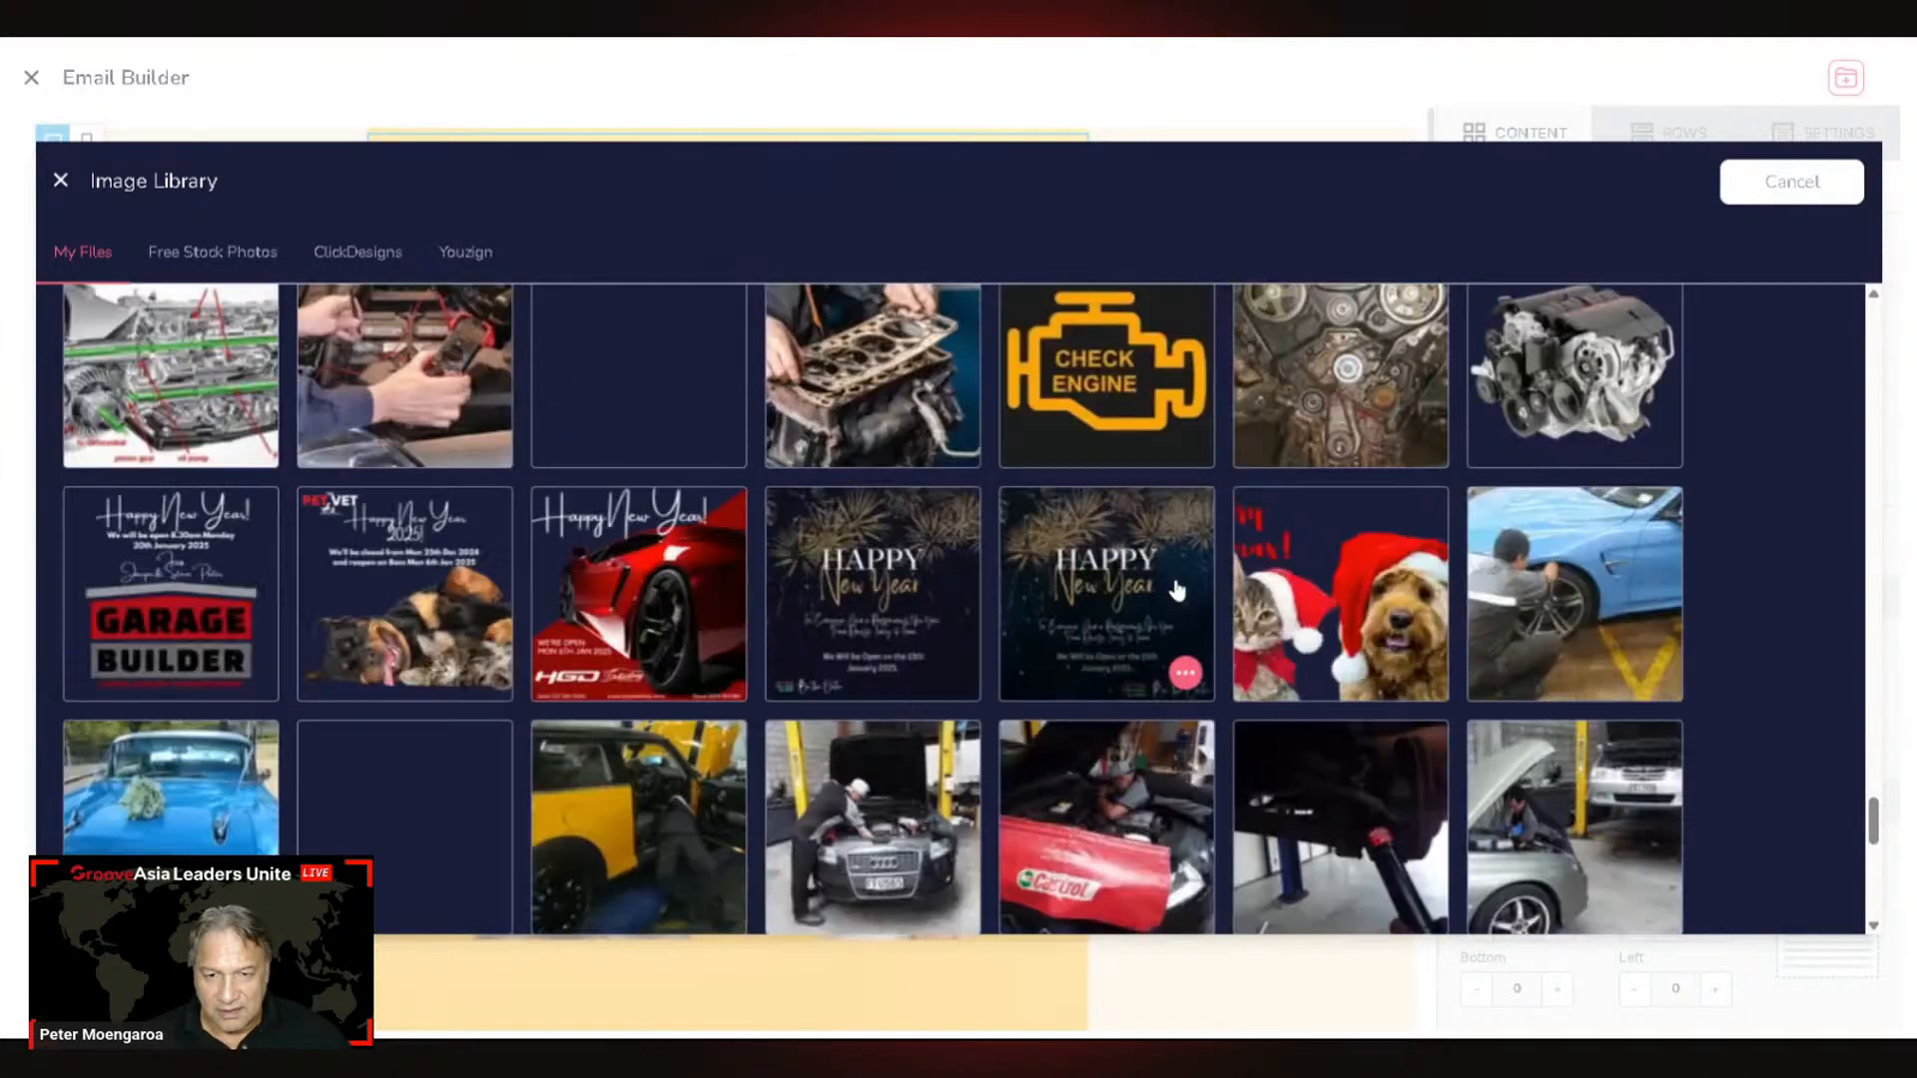
scroll(1176, 589, down, 5)
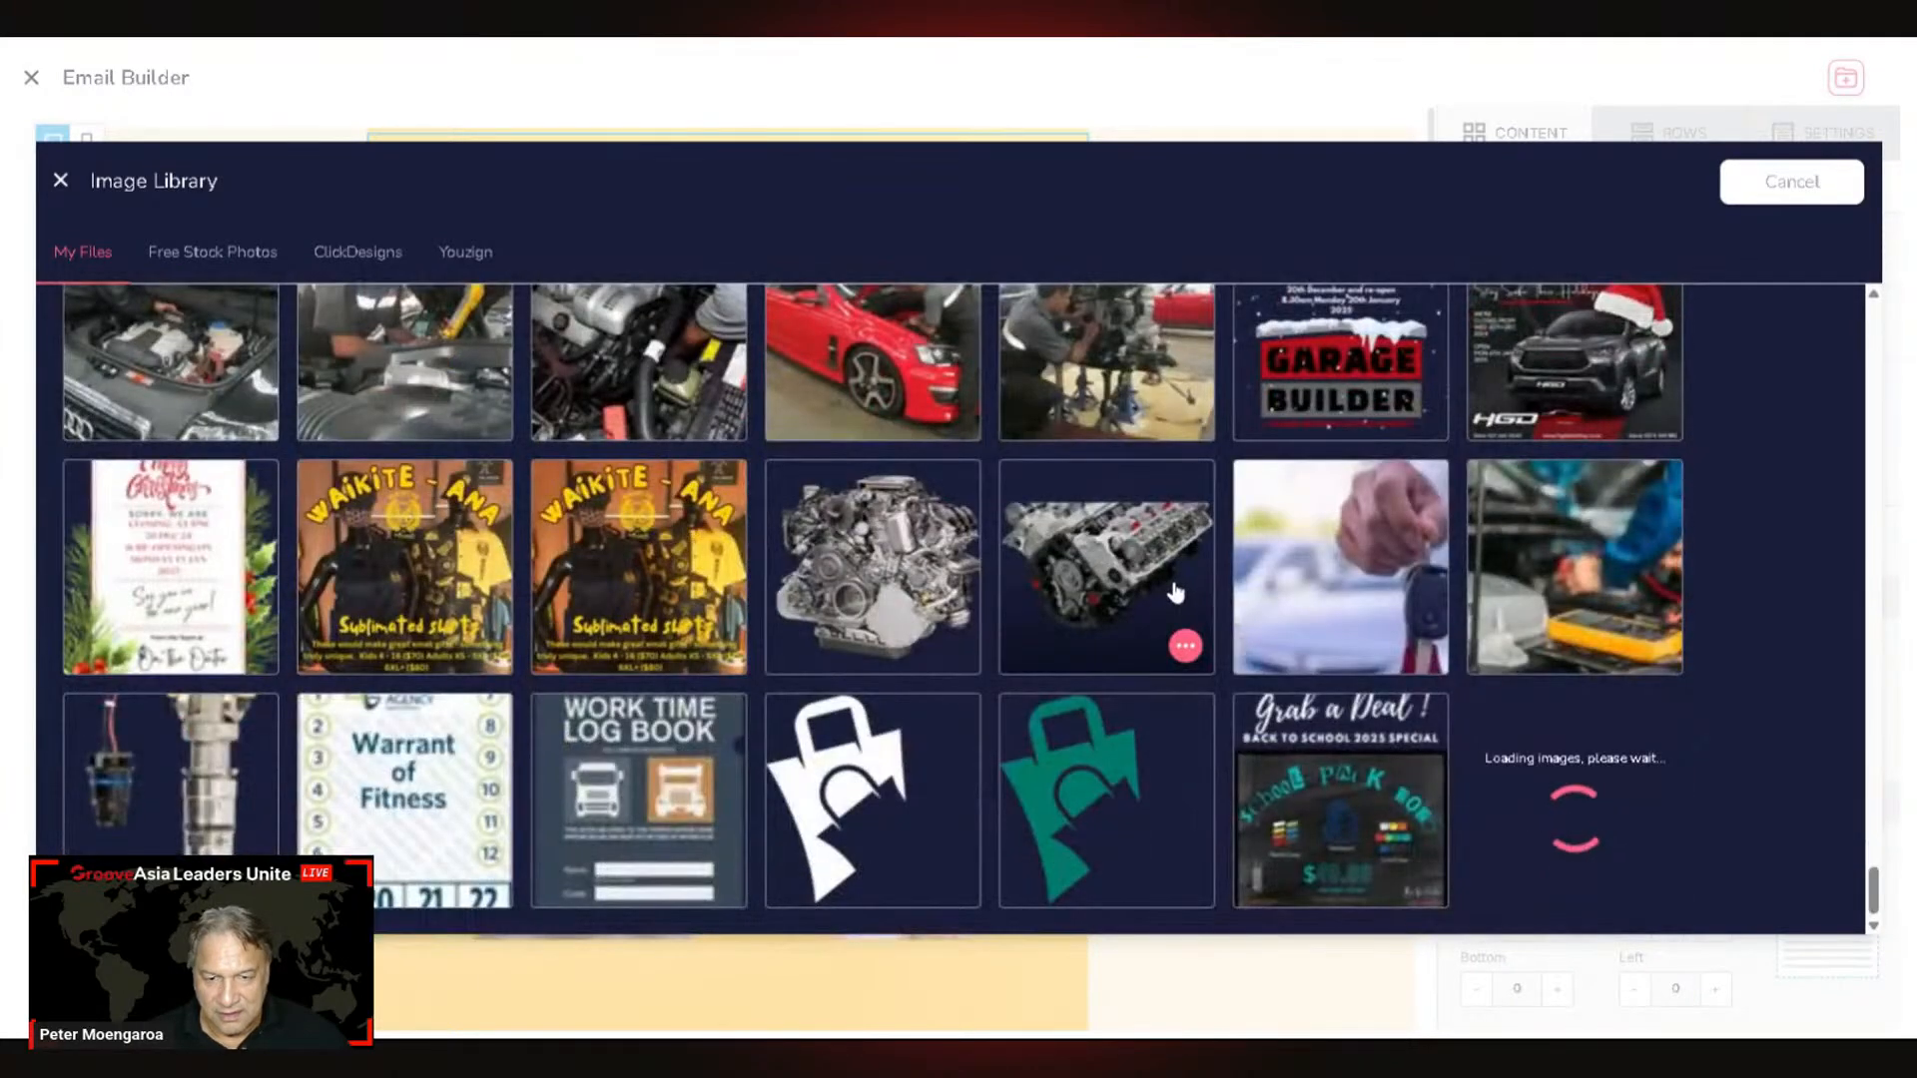
scroll(1176, 591, down, 10)
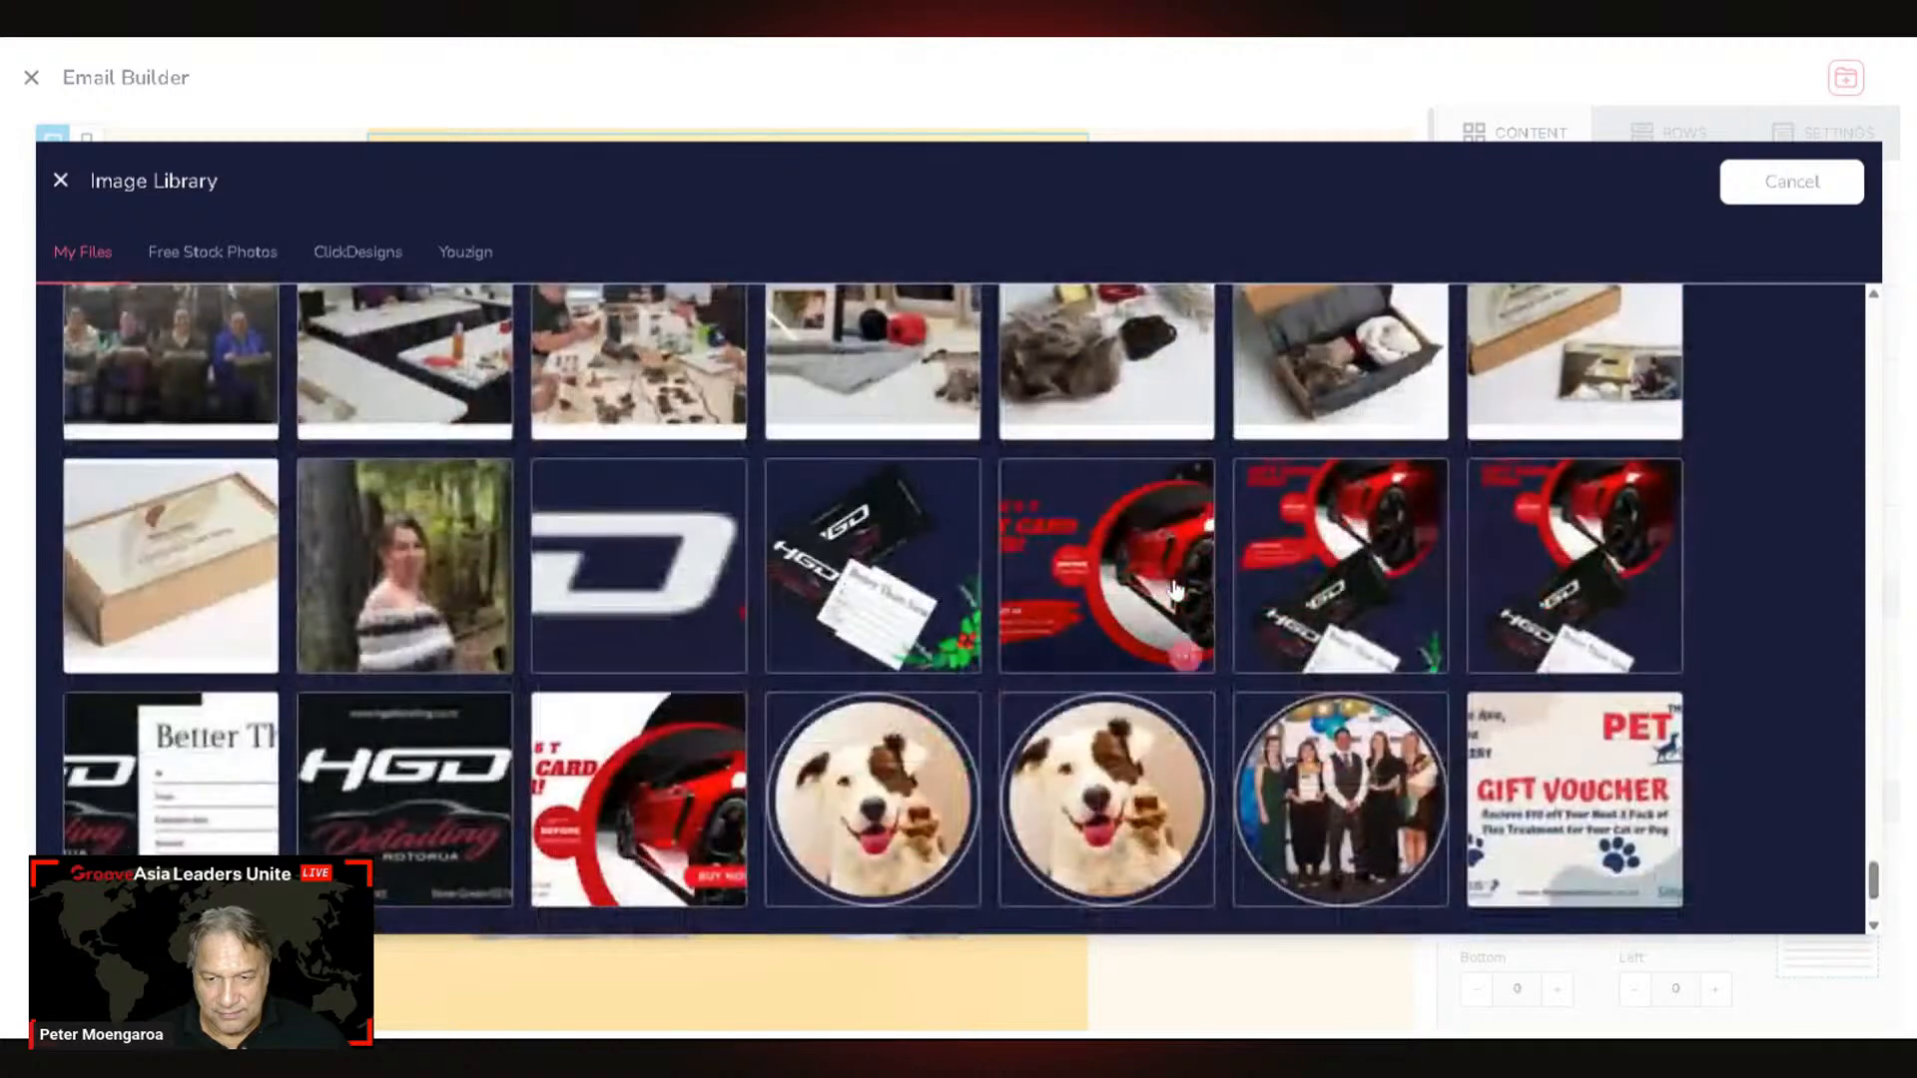
scroll(1175, 589, down, 1)
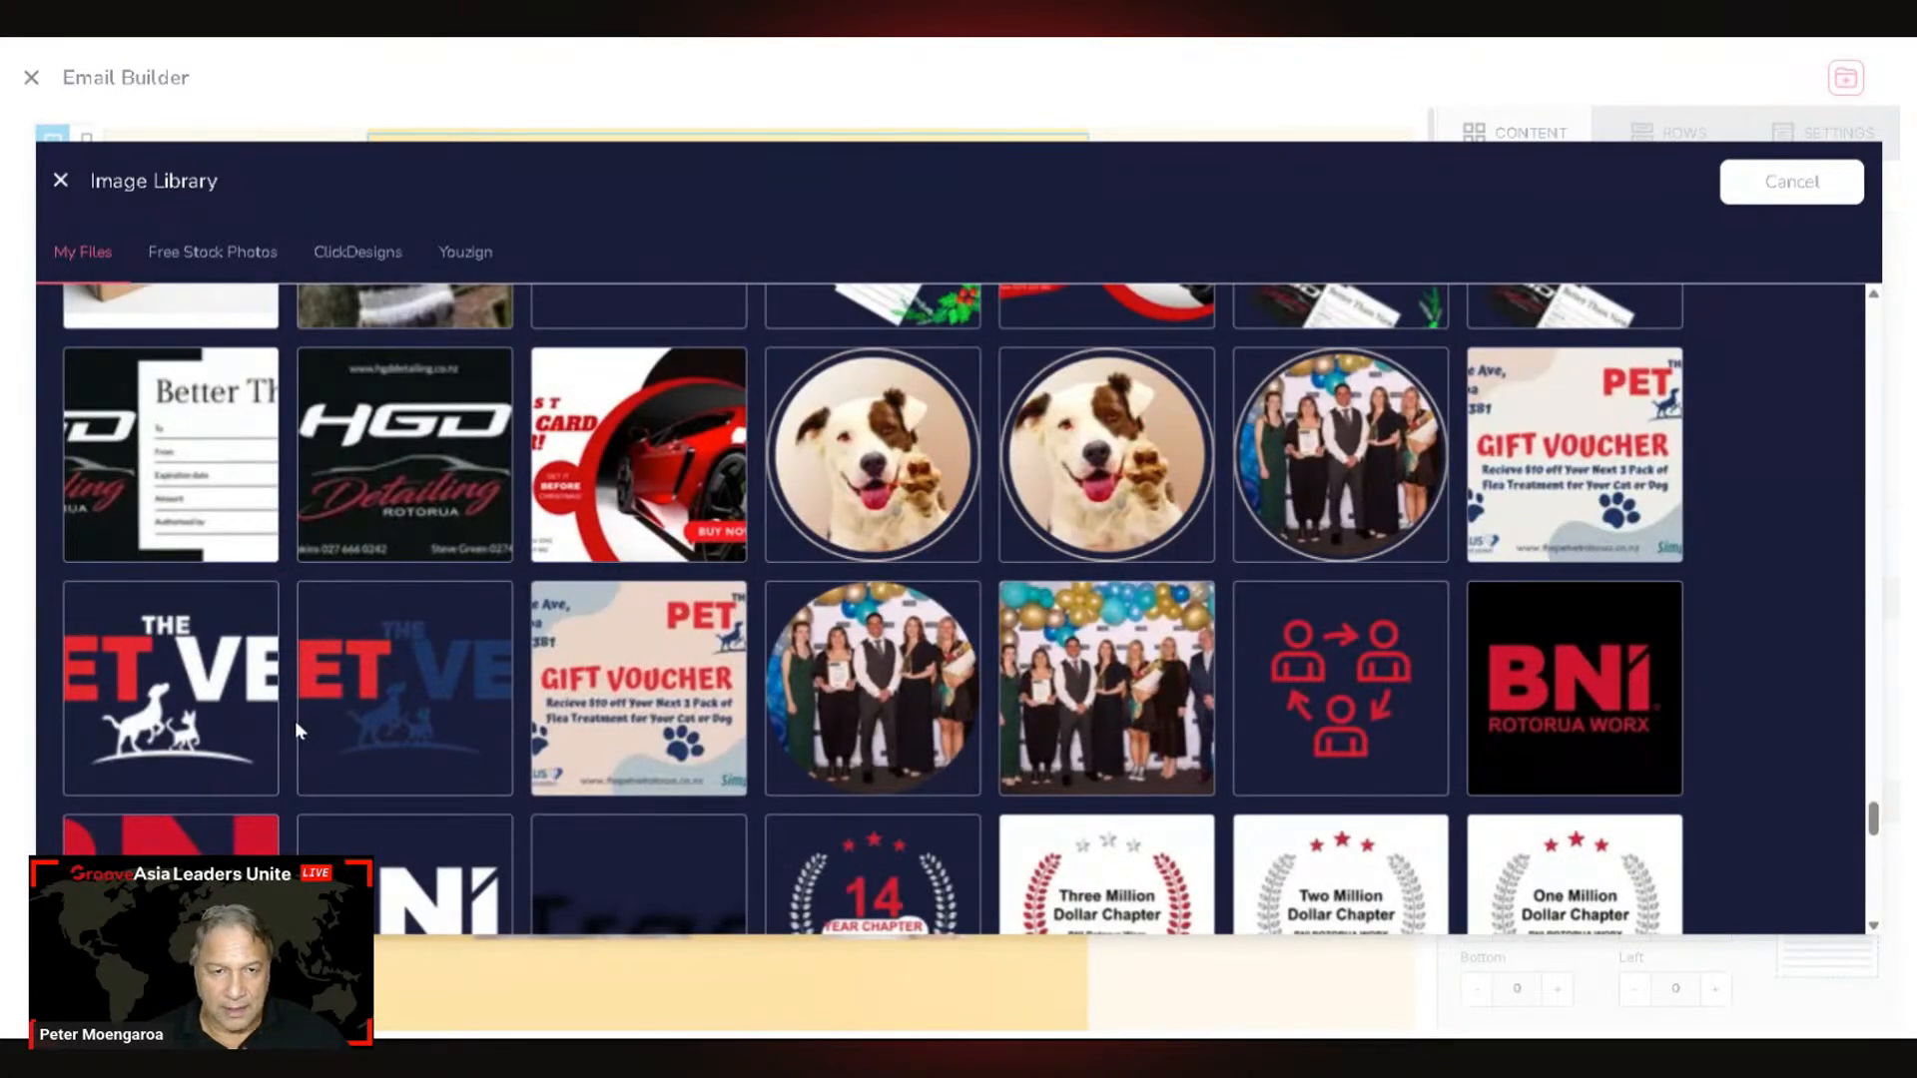
mouse_move(450, 711)
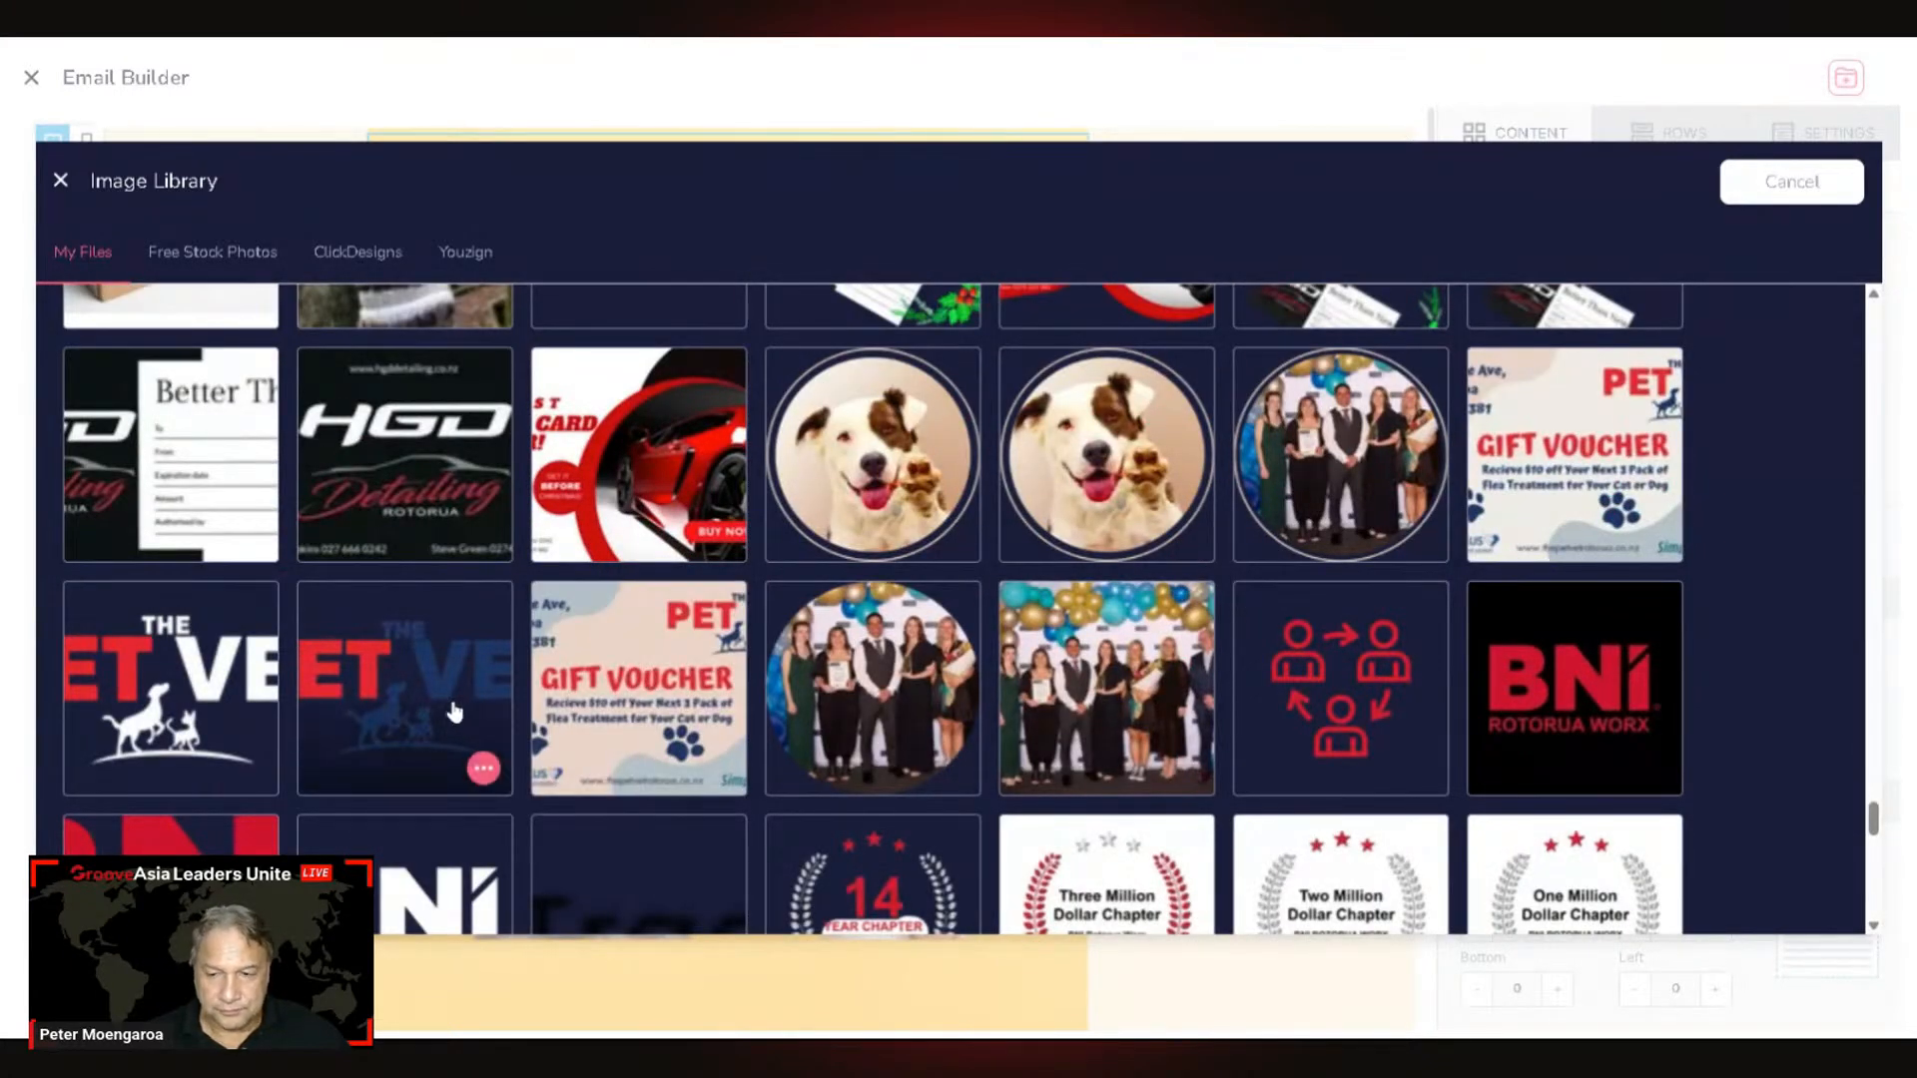
click(483, 770)
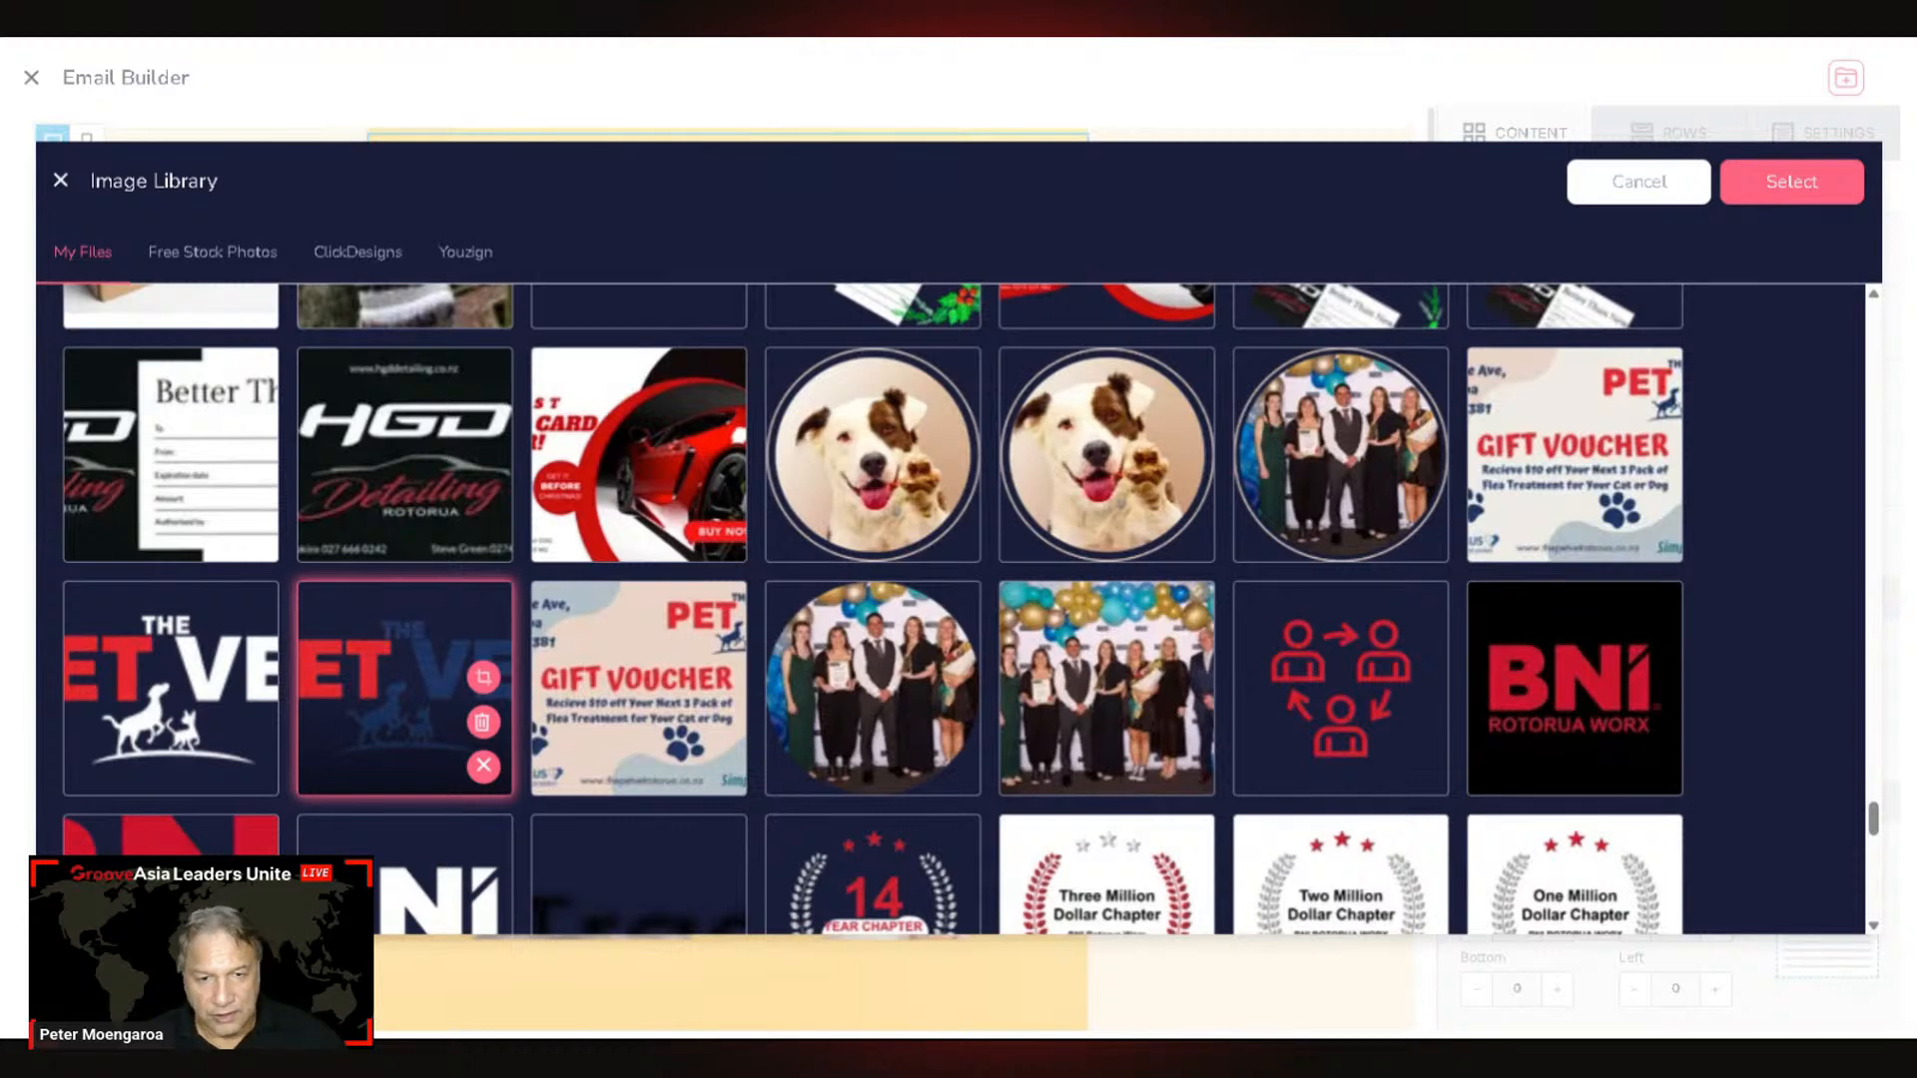
click(483, 678)
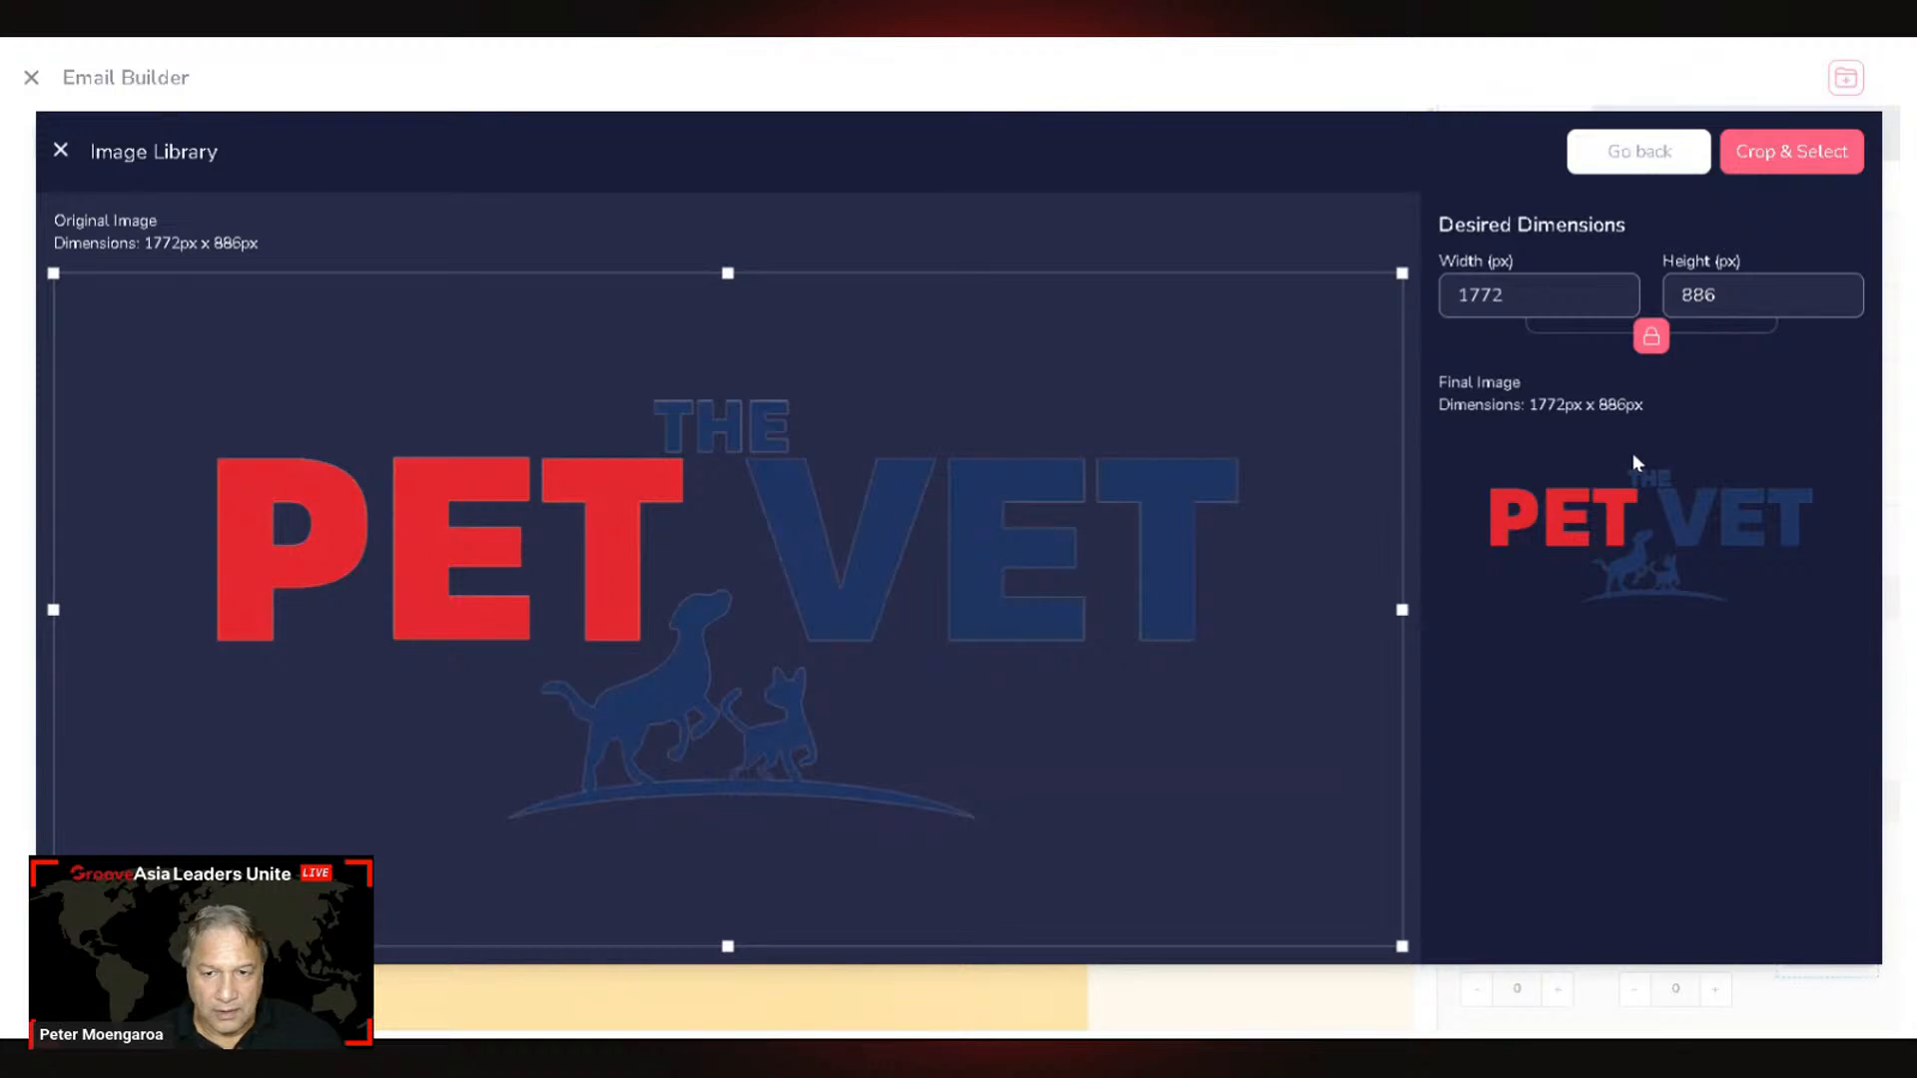
Step: Resize the Pet Vet logo to 450 × 225 px and swap it in for YOUR LOGO
double_click(1481, 294)
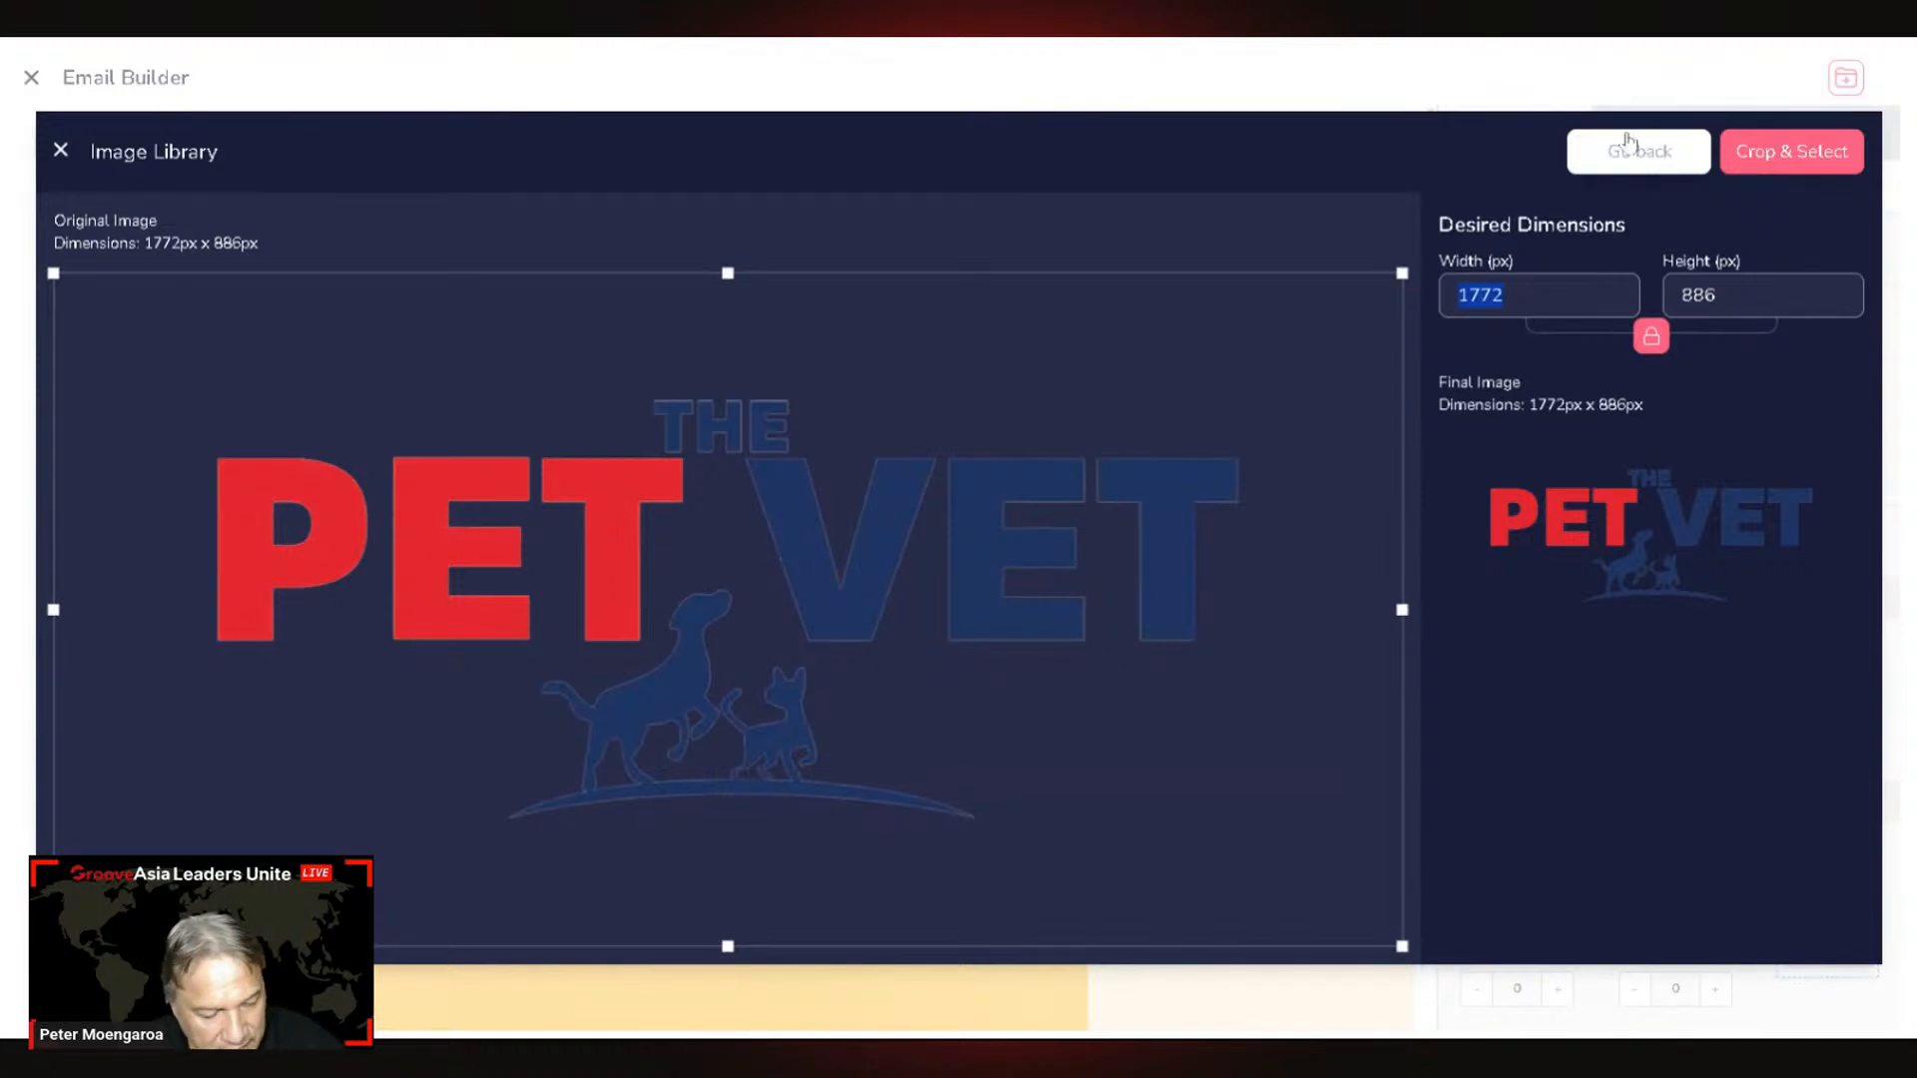
text(450)
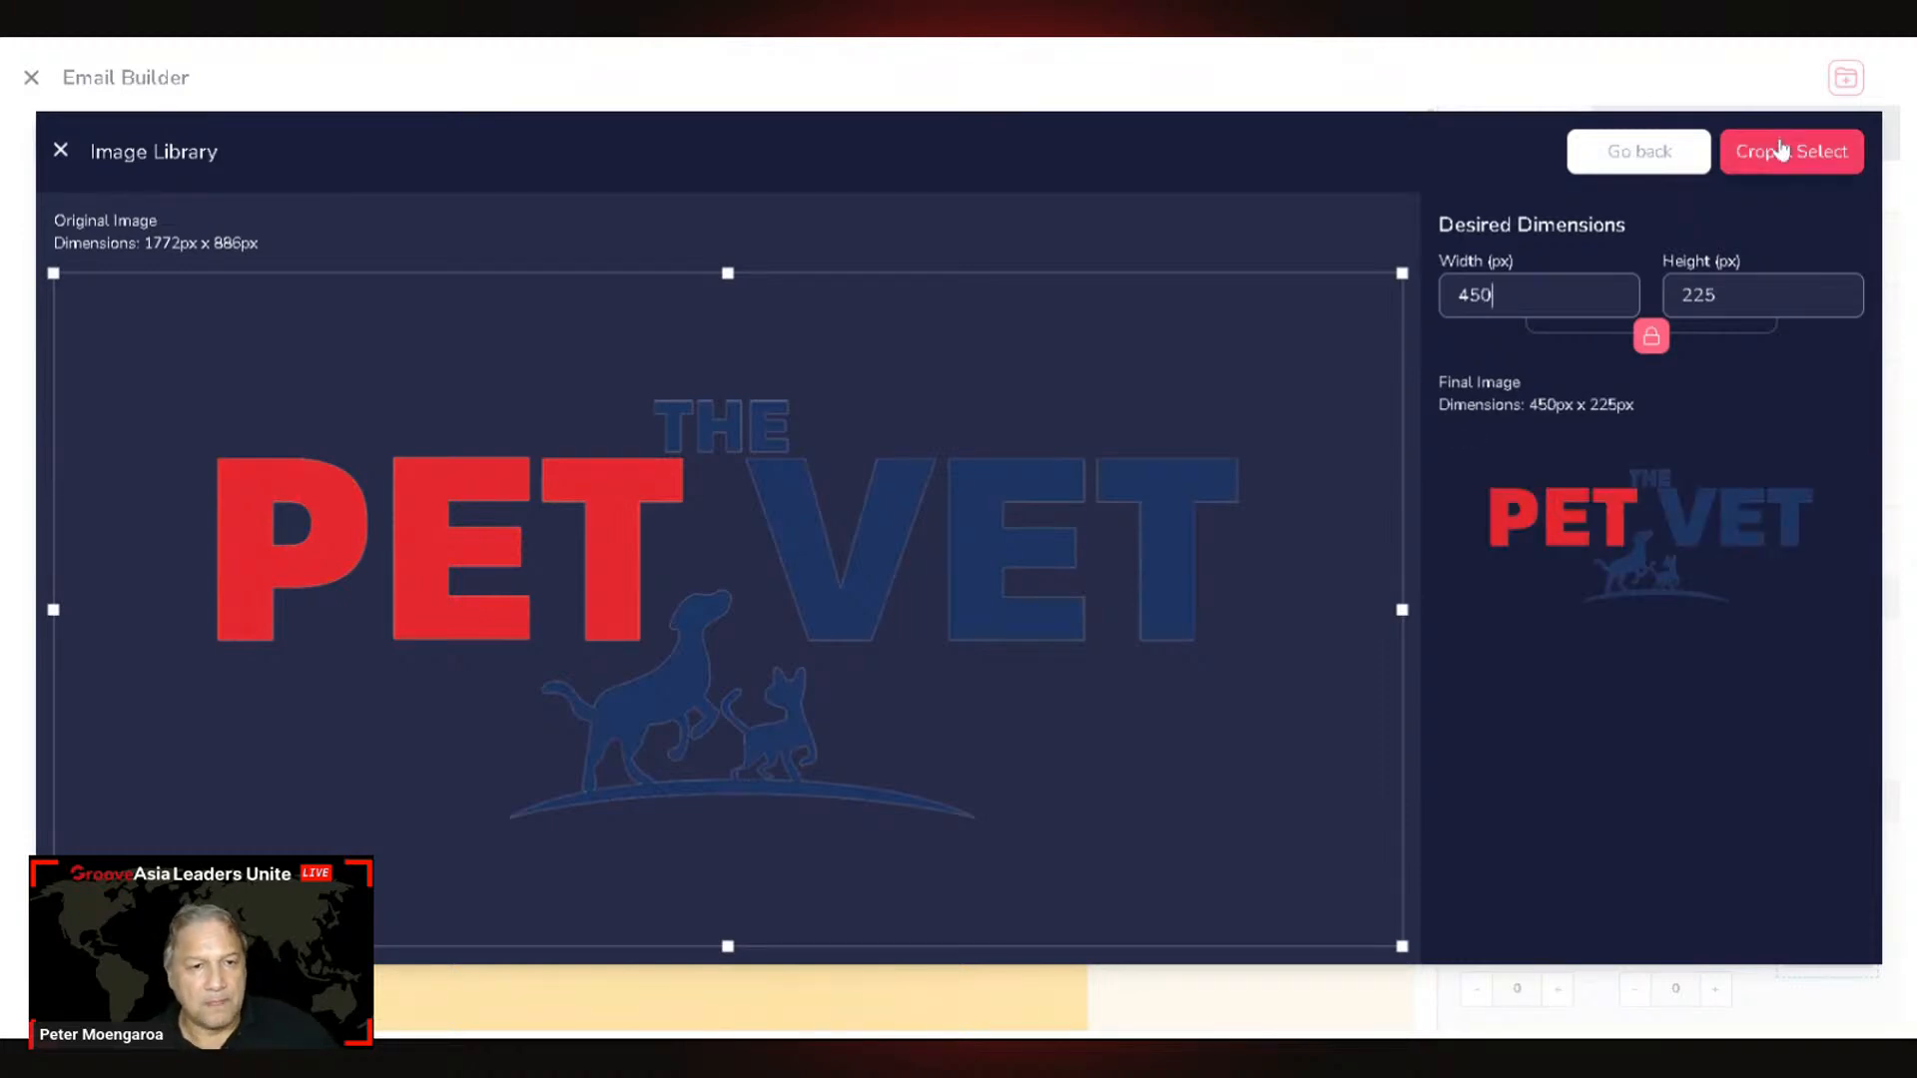
click(1782, 149)
click(1062, 639)
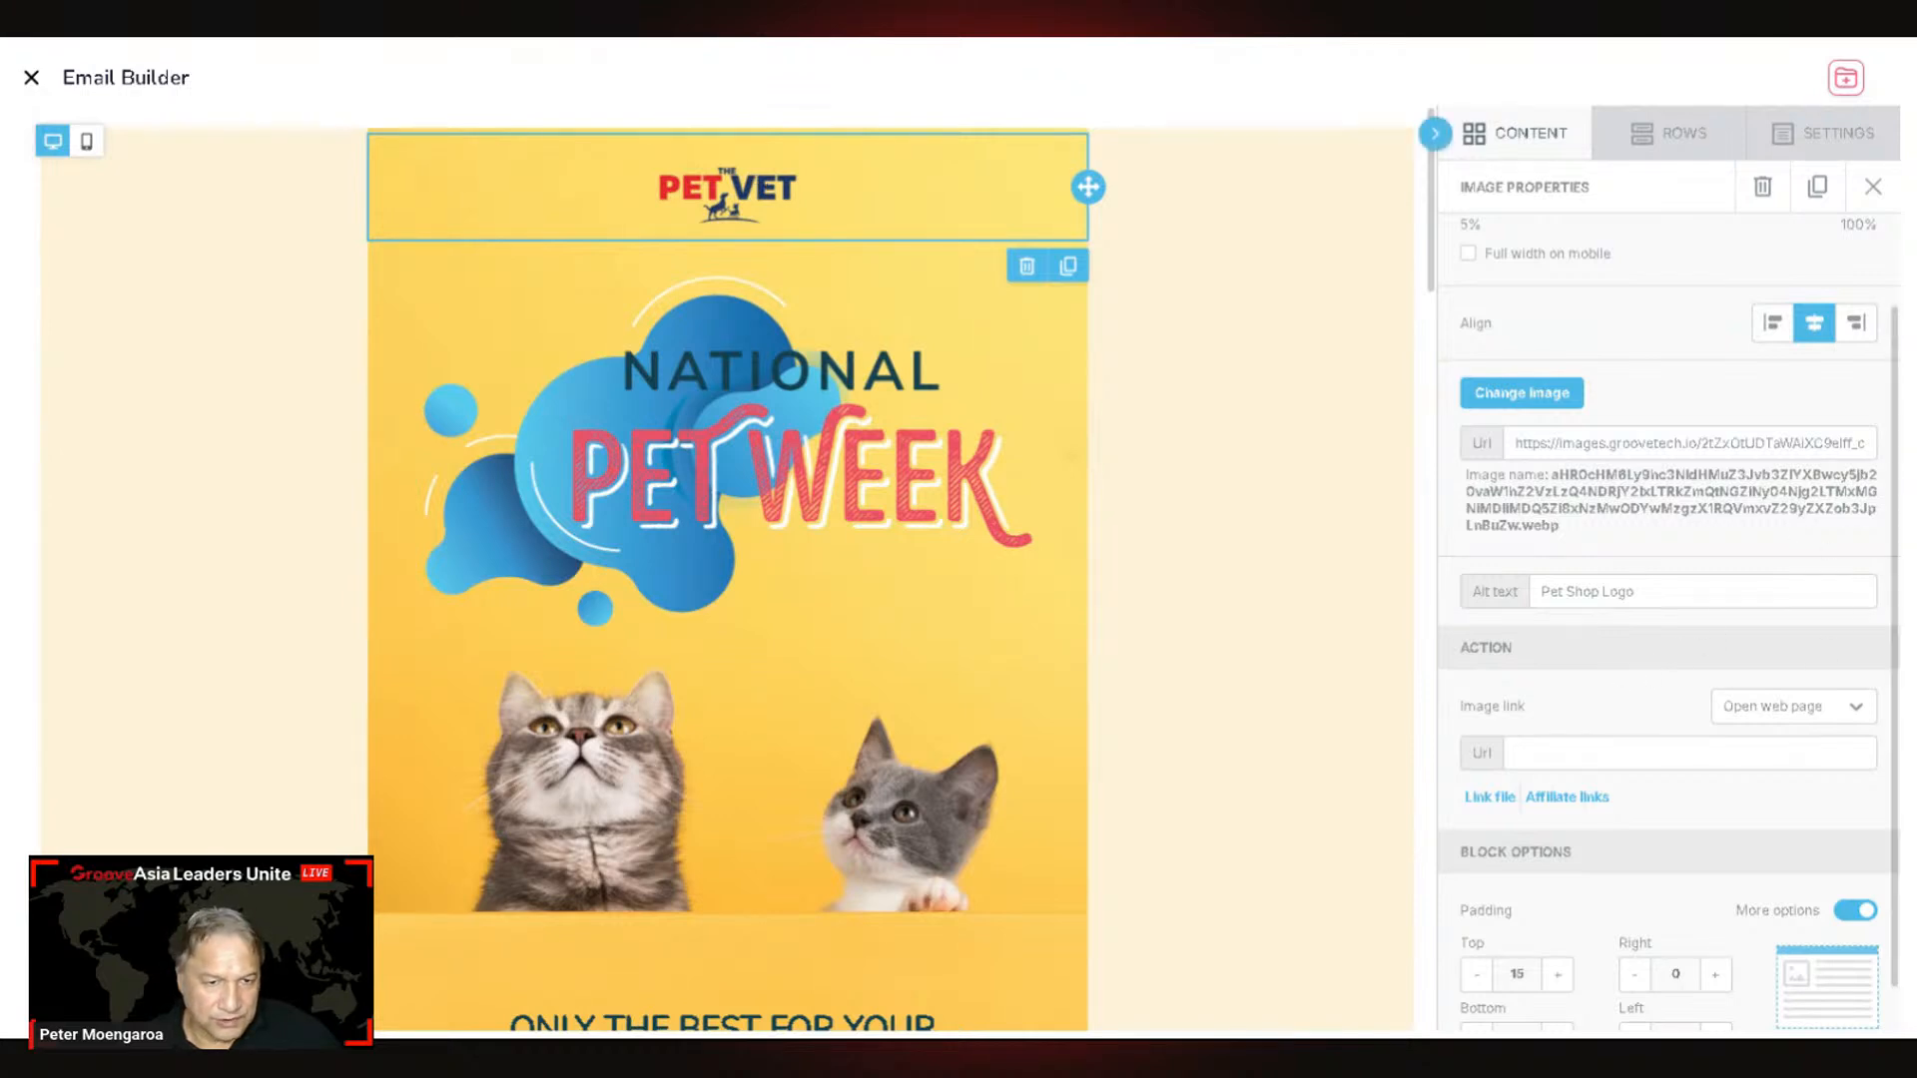
Step: Widen the header logo from 25% to 40% (256 px) with the Width slider
scroll(1857, 784, down, 1)
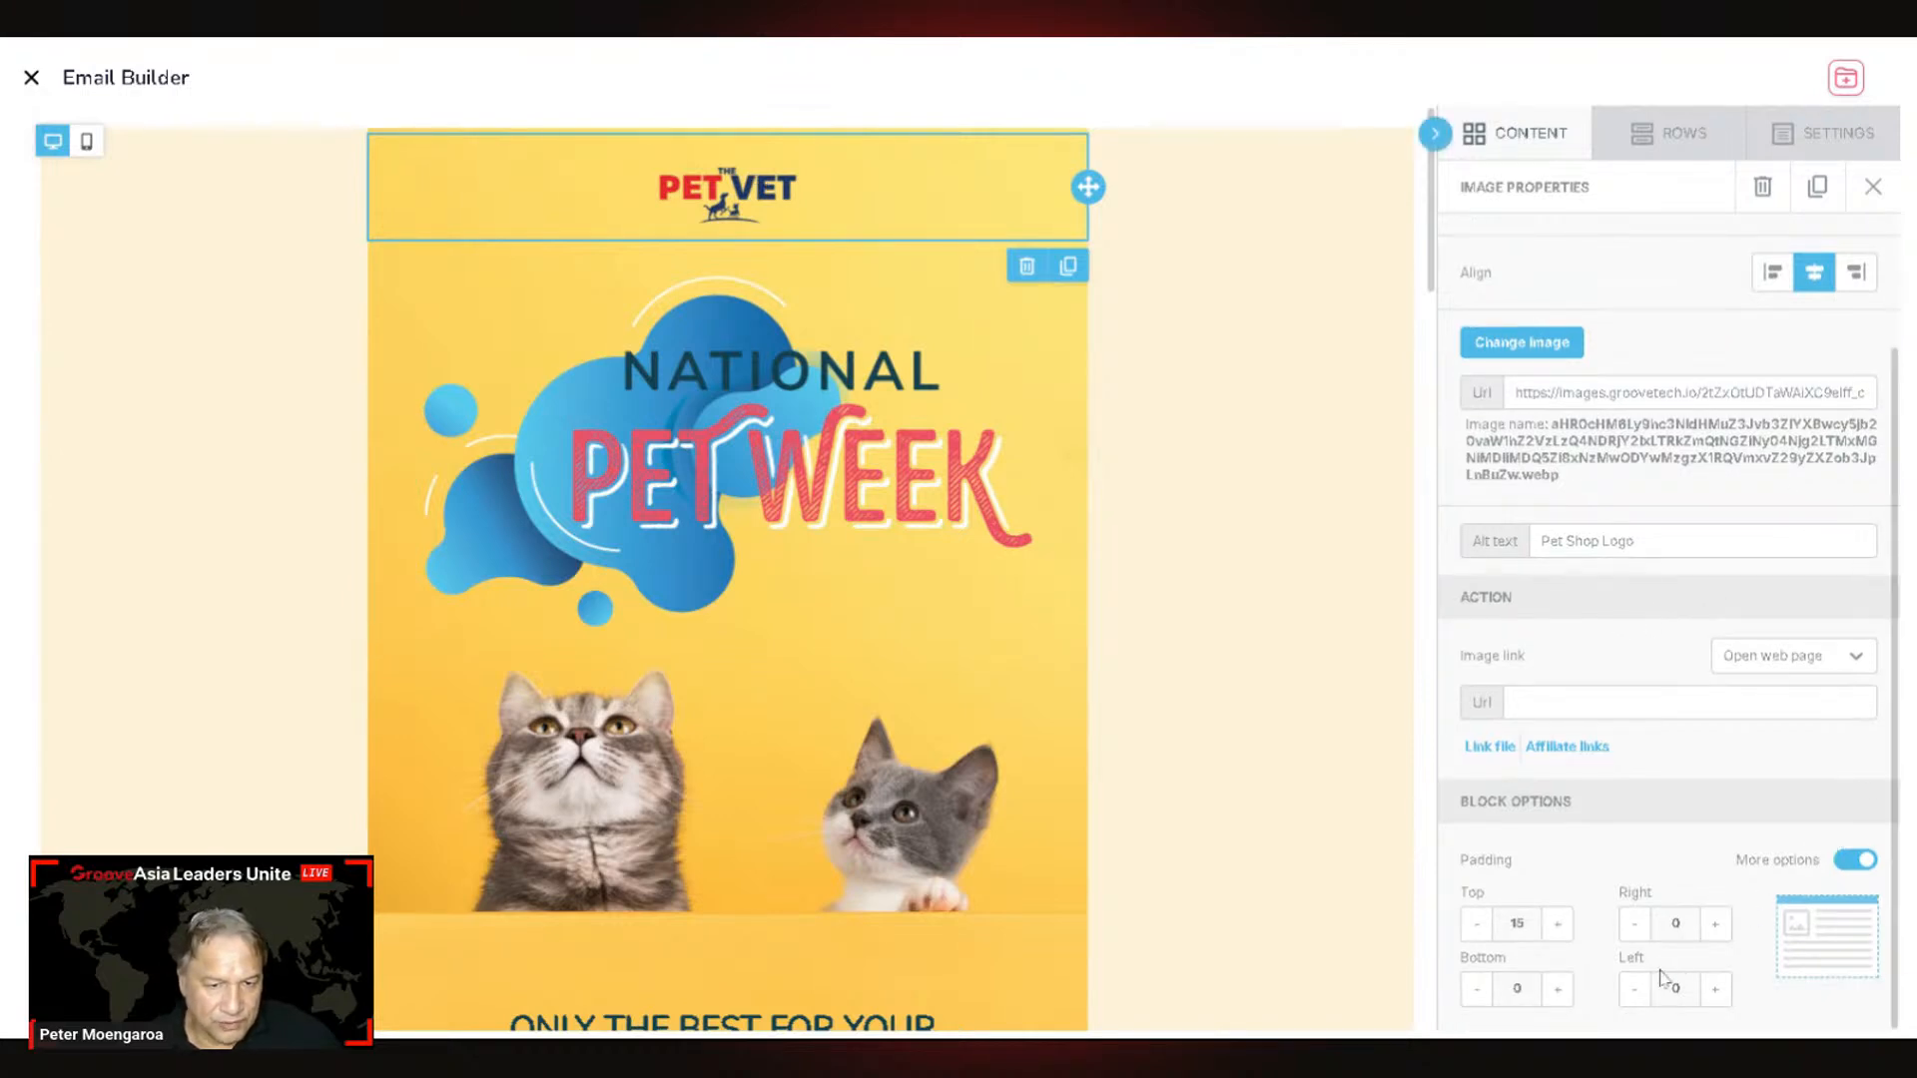
scroll(1647, 494, up, 3)
mouse_move(1508, 322)
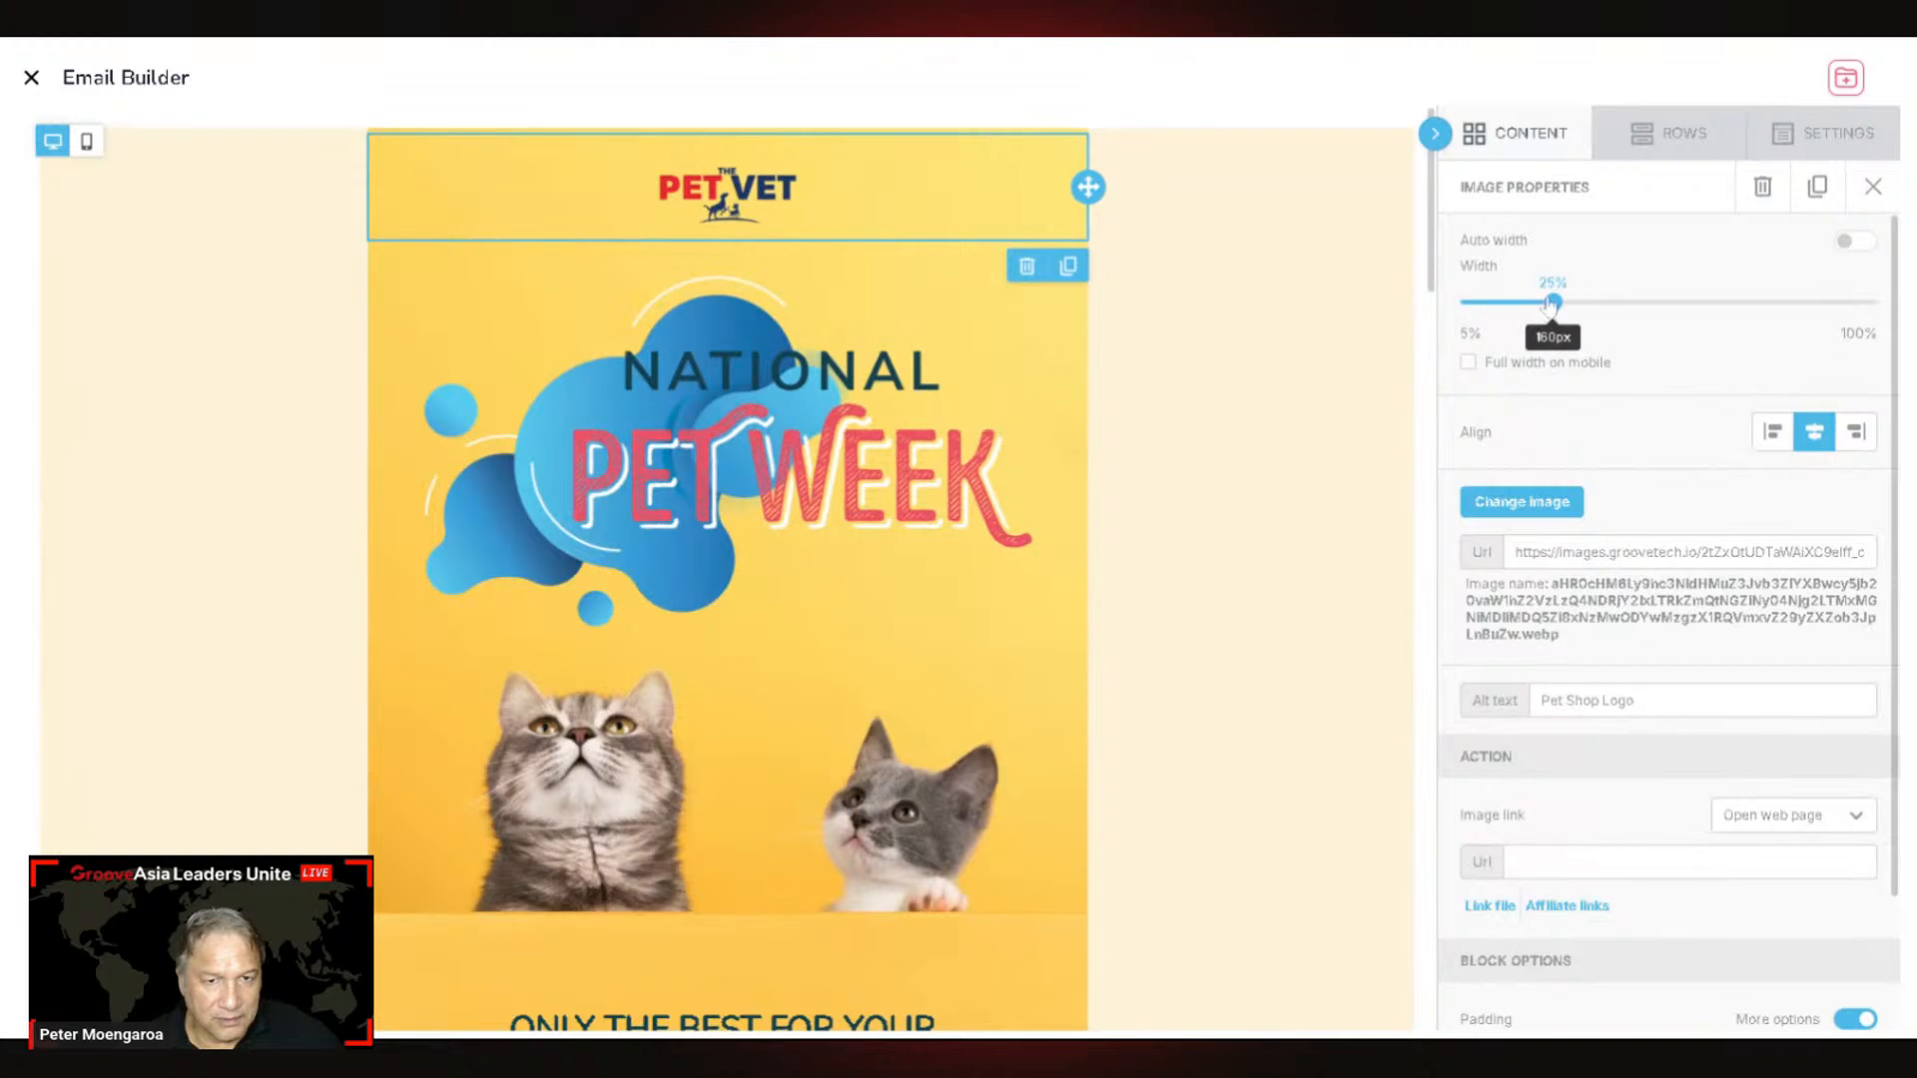
drag(1554, 302, 1606, 313)
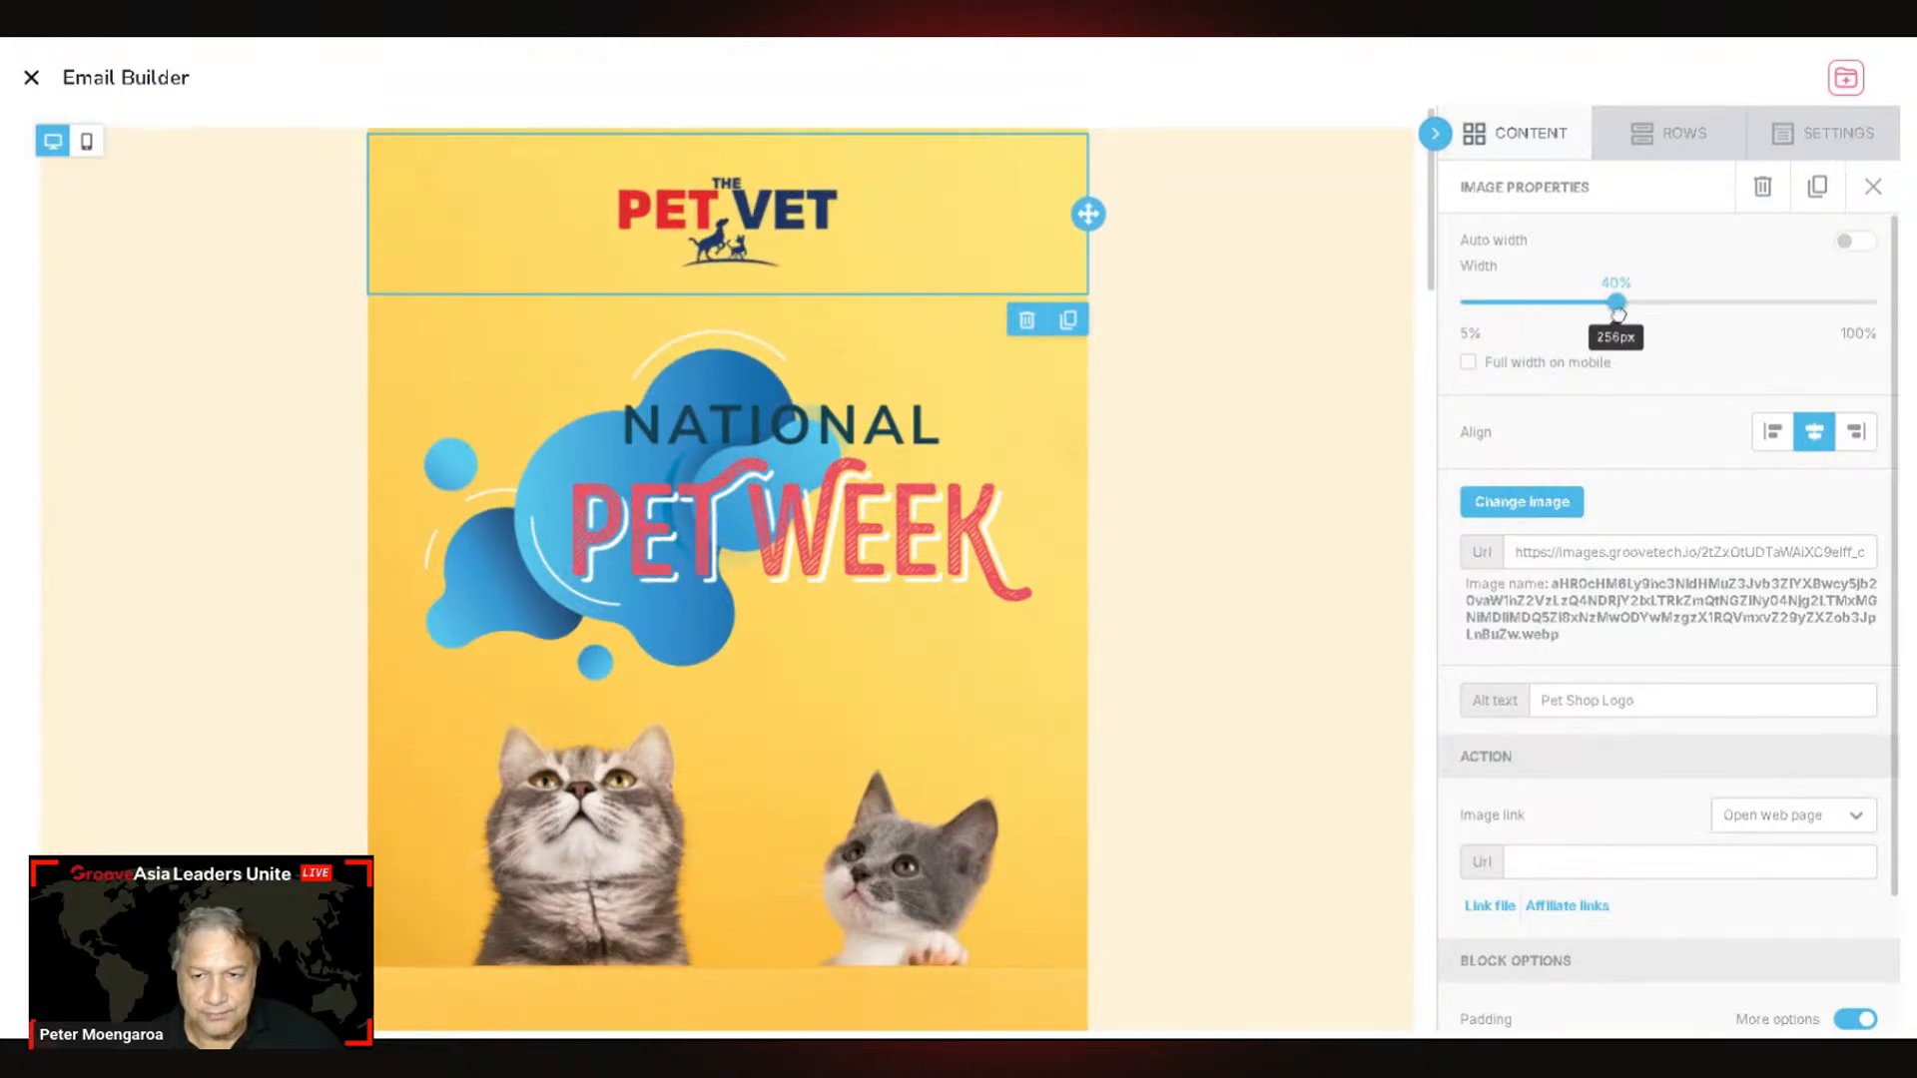
scroll(936, 628, down, 5)
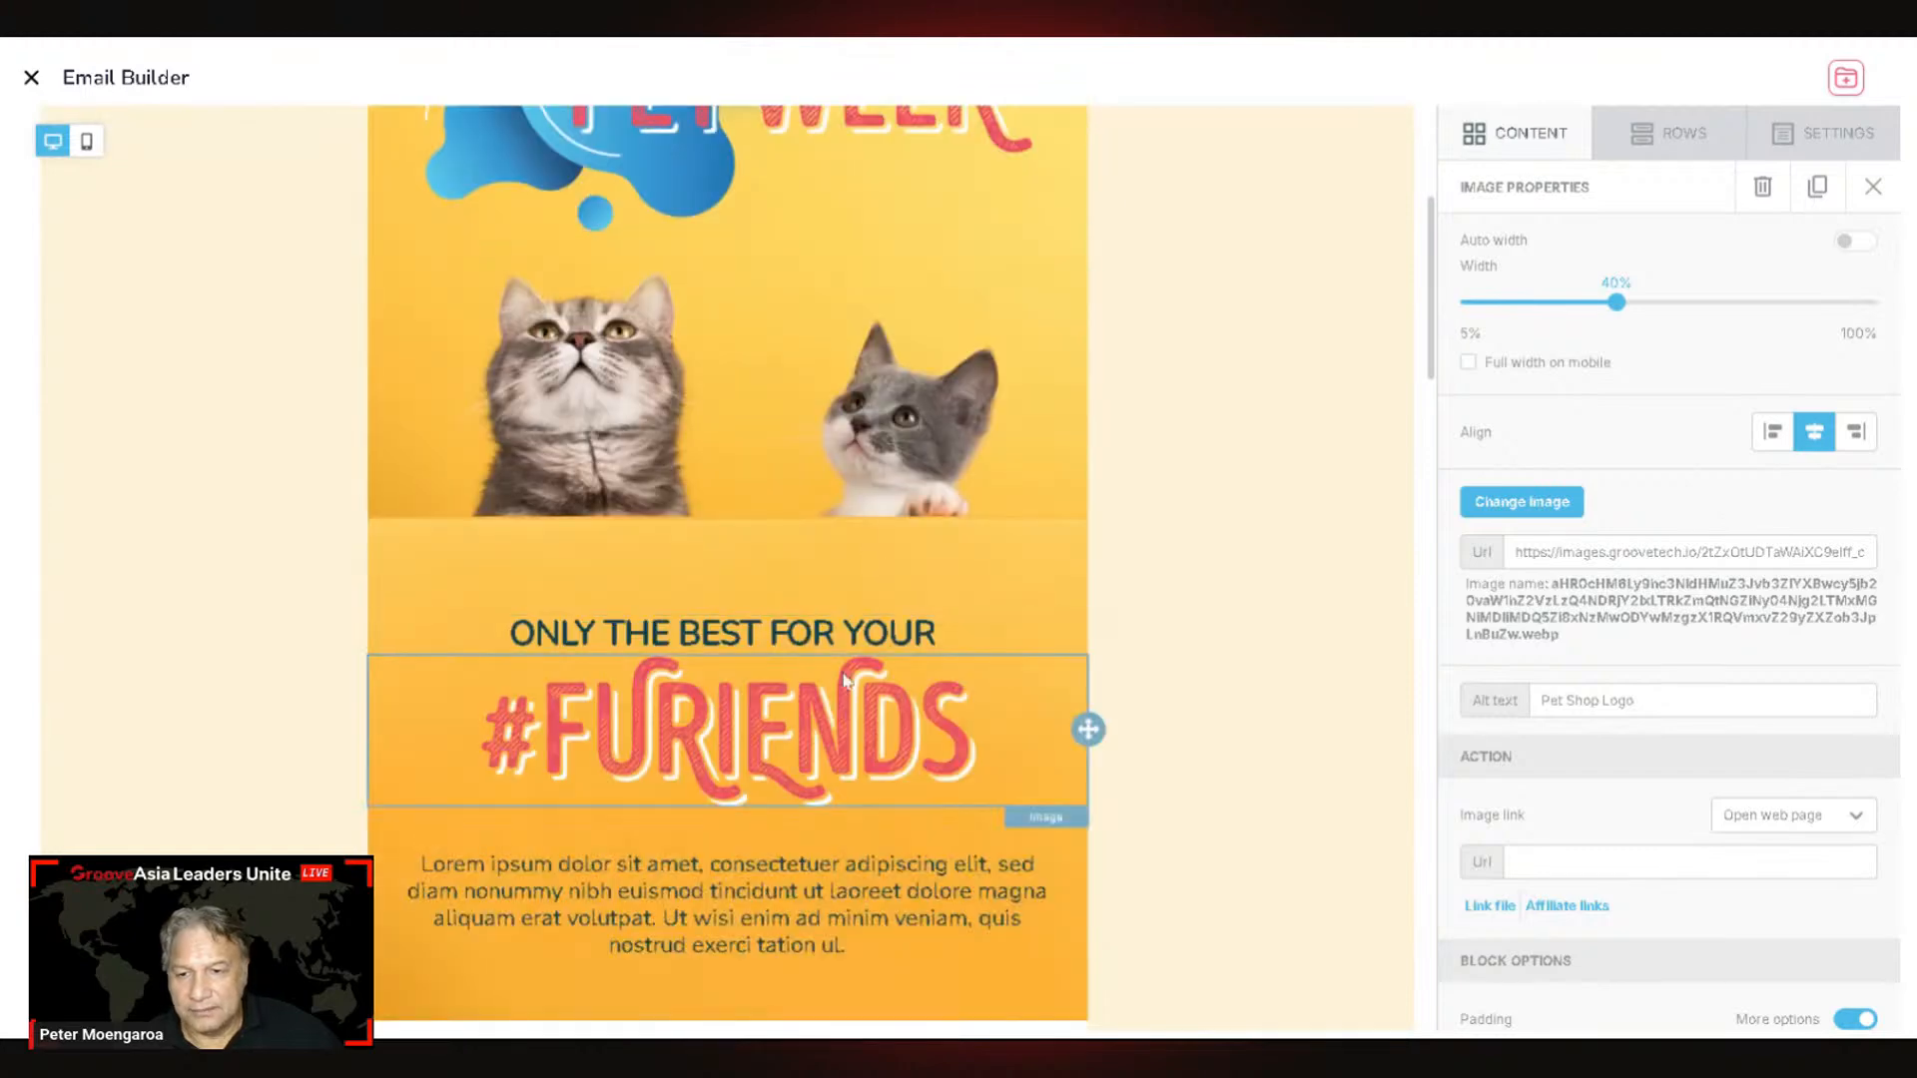
scroll(936, 628, up, 2)
scroll(936, 628, up, 3)
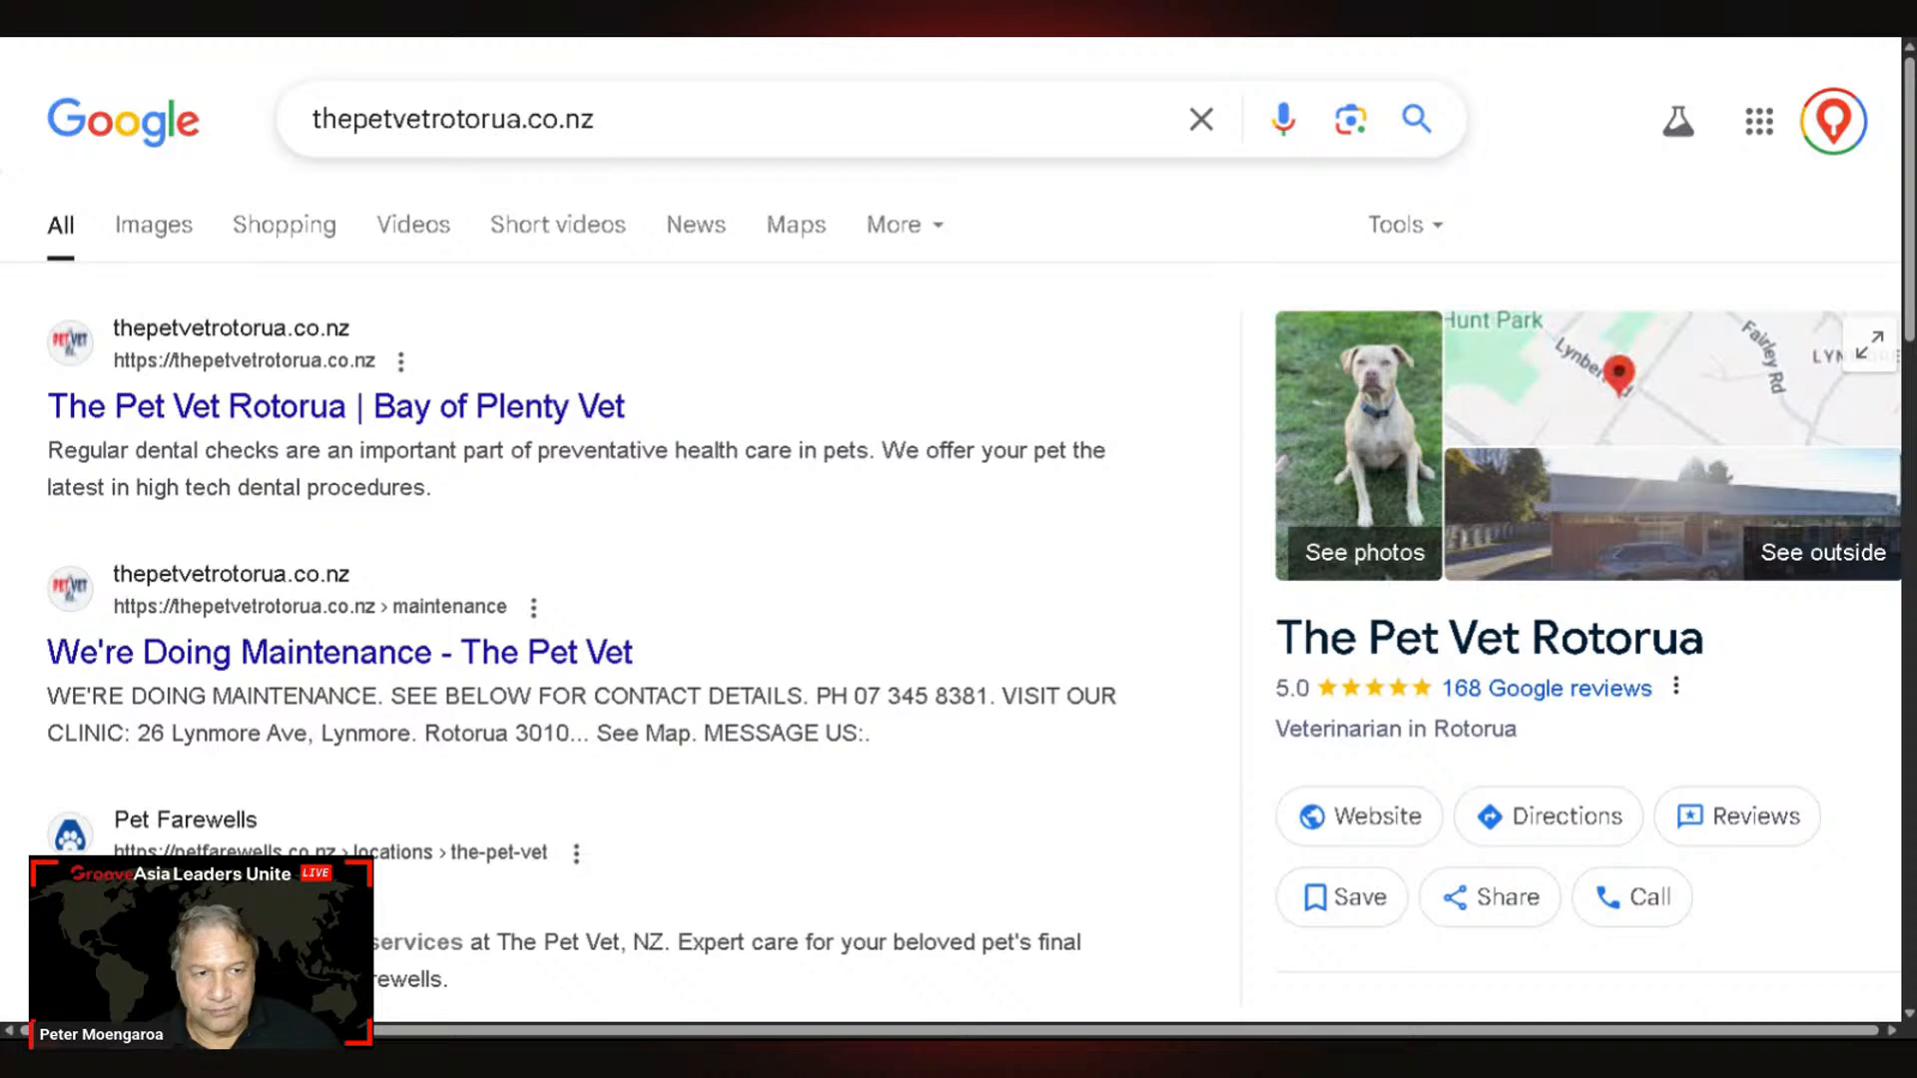
Step: Switch to The Pet Vet website and scroll to its Socialize, Approach and Prepare cards
key(ctrl+Tab)
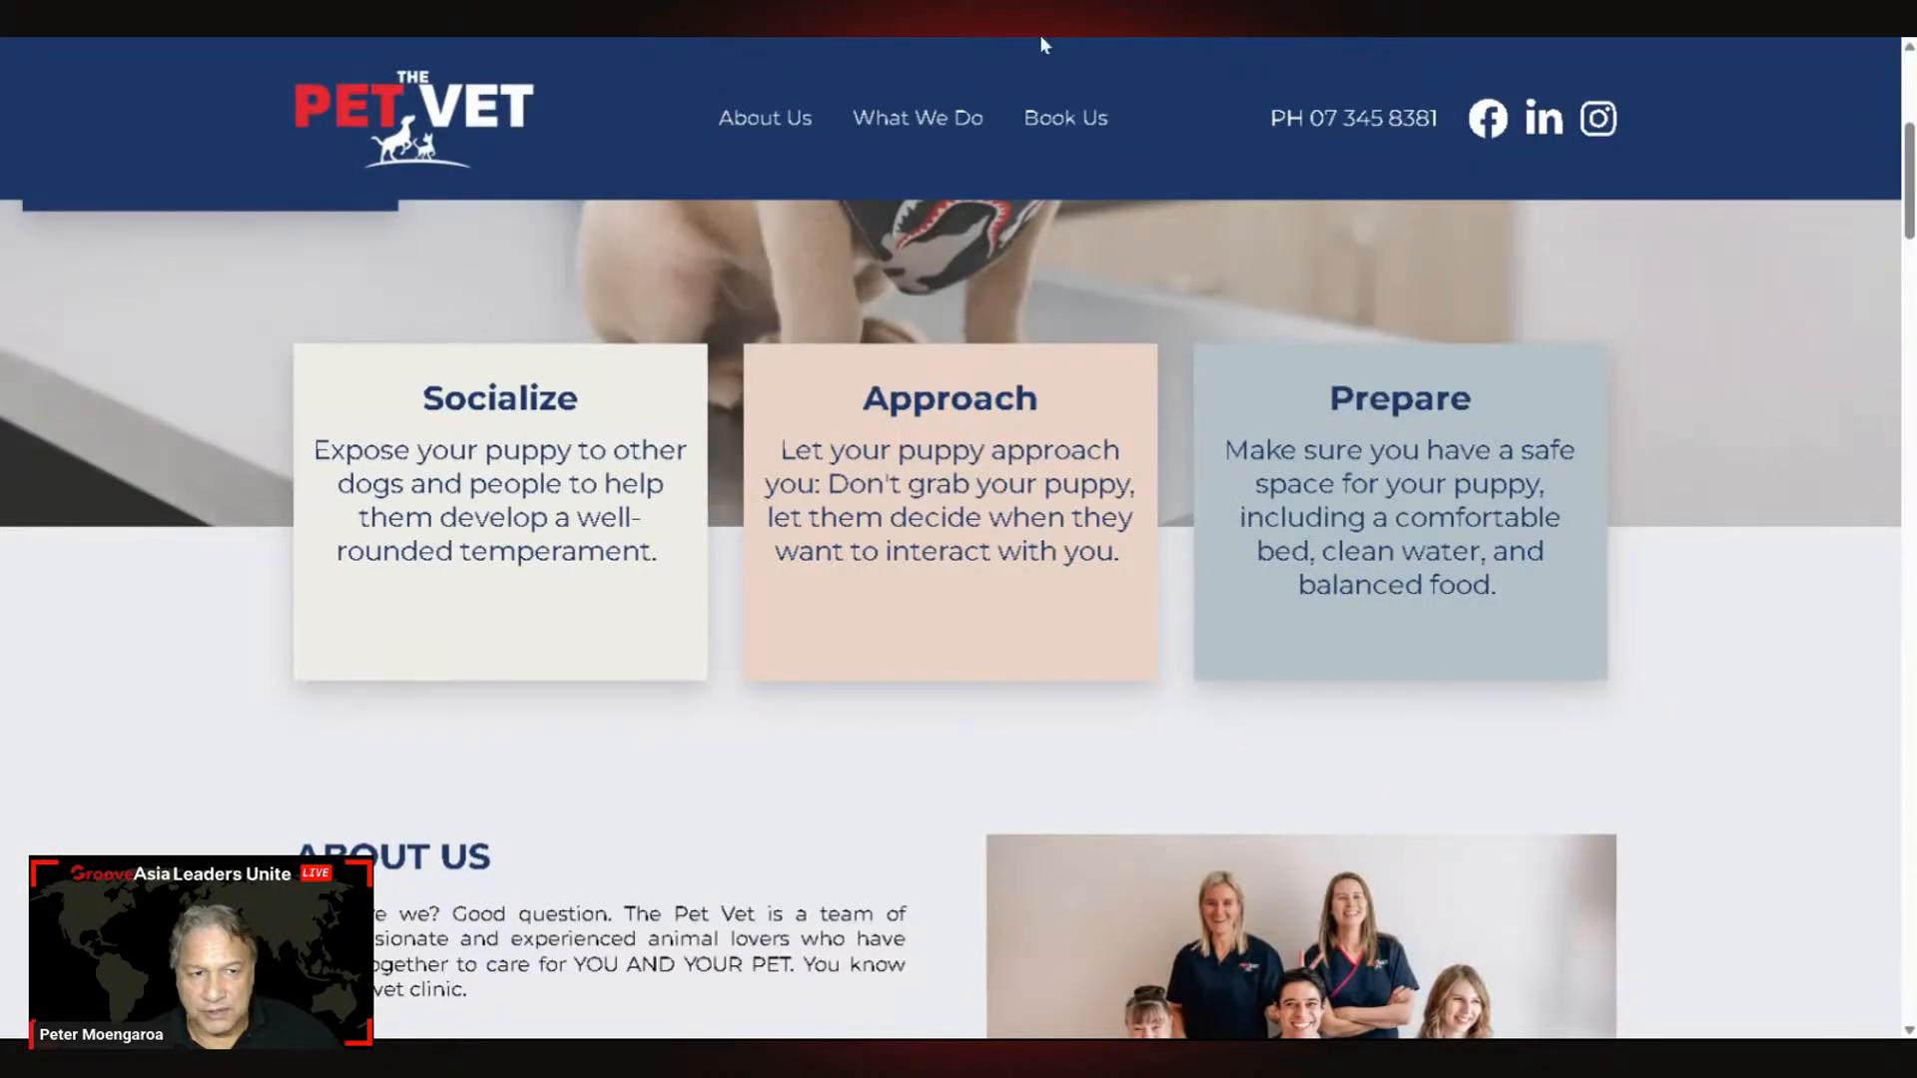
scroll(960, 622, down, 4)
scroll(960, 622, up, 4)
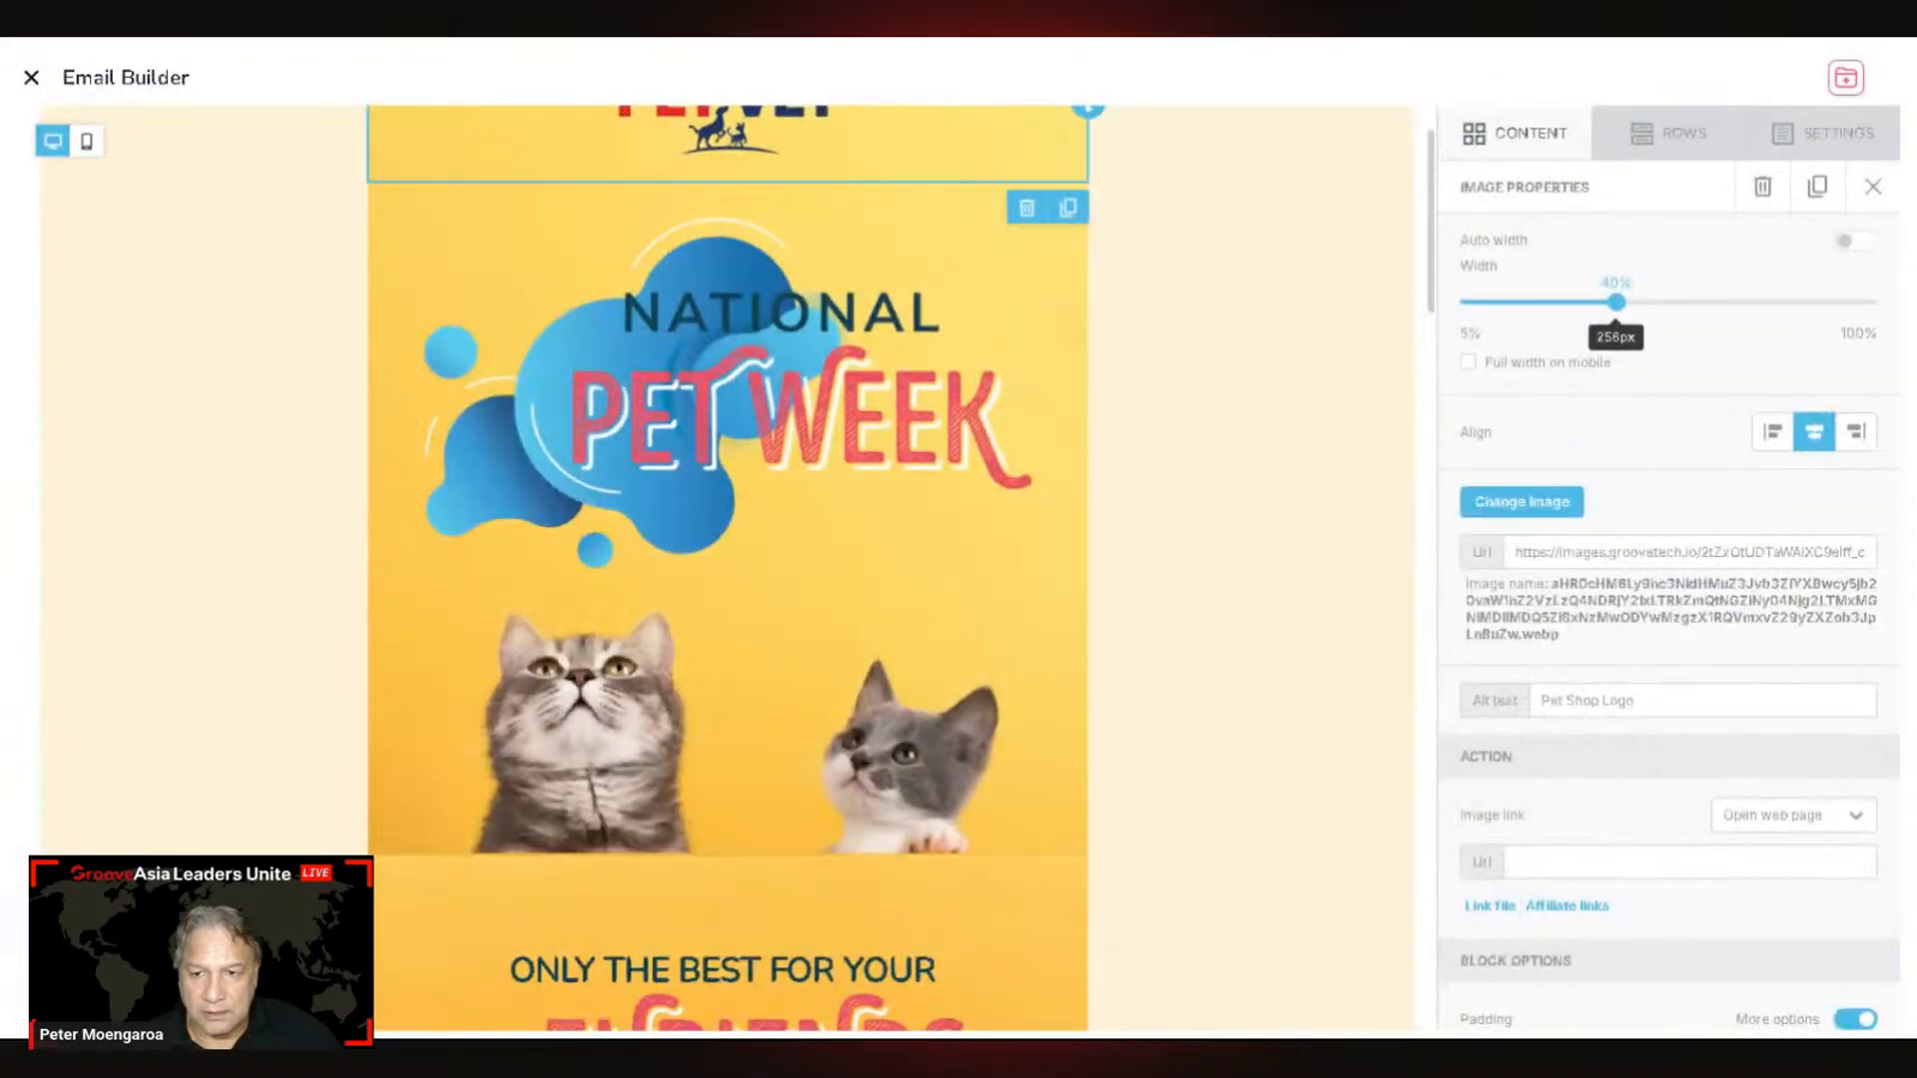
scroll(928, 649, down, 3)
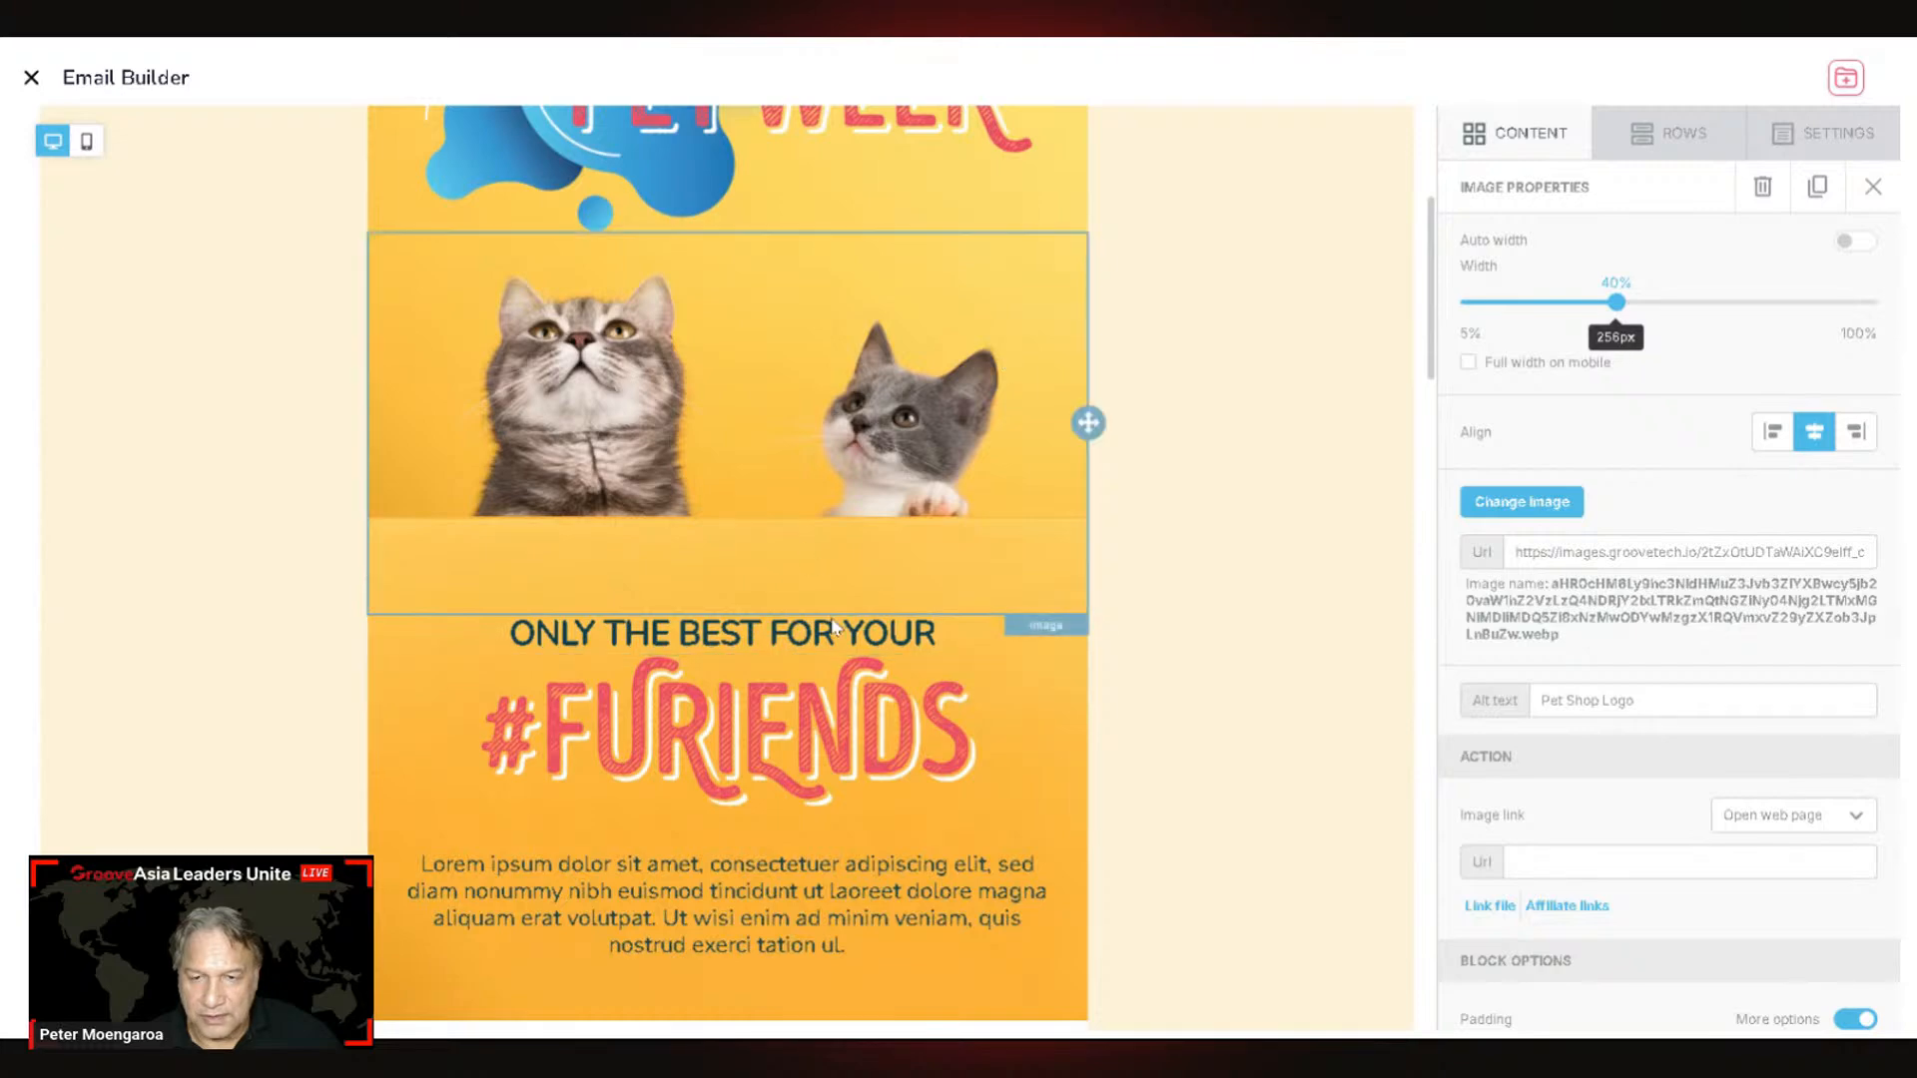
scroll(950, 569, up, 1)
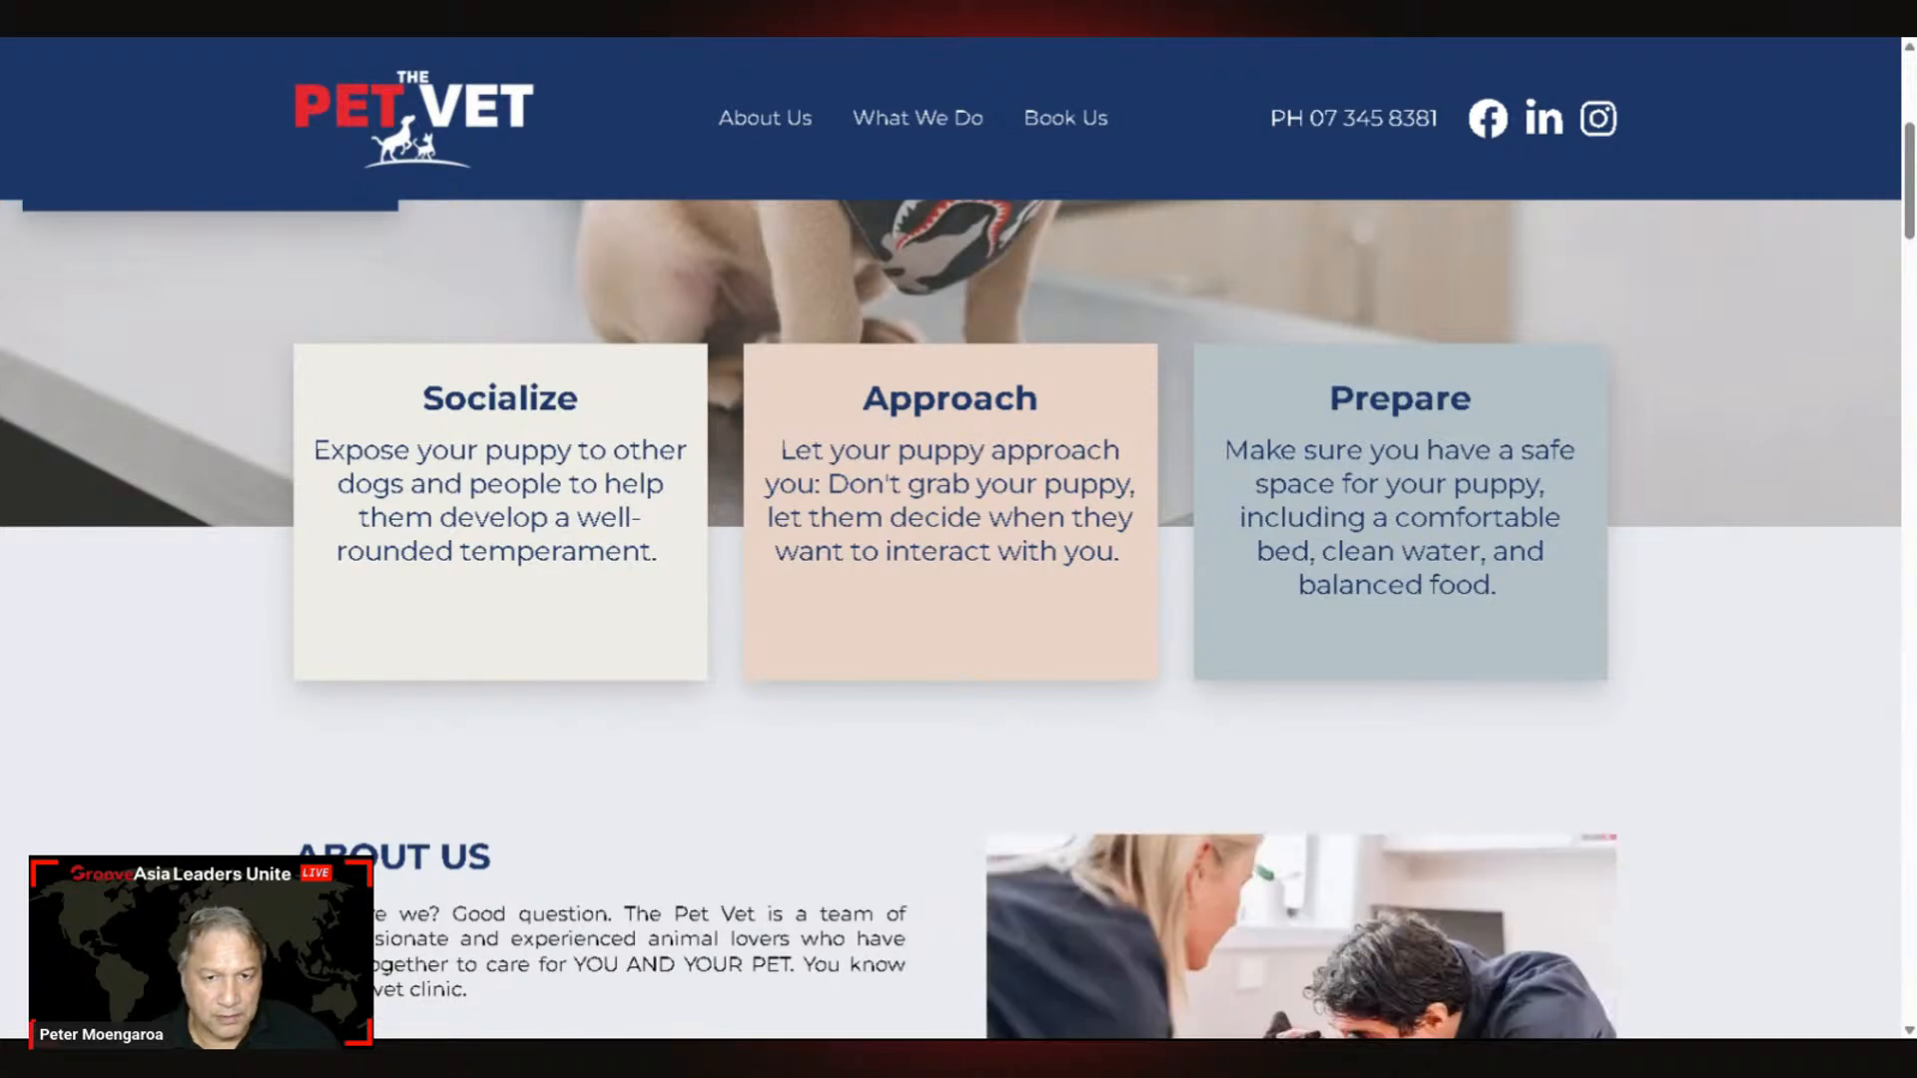
Step: Sample the Approach card's background with the eyedropper and copy hex EAD4C7
key(alt+p)
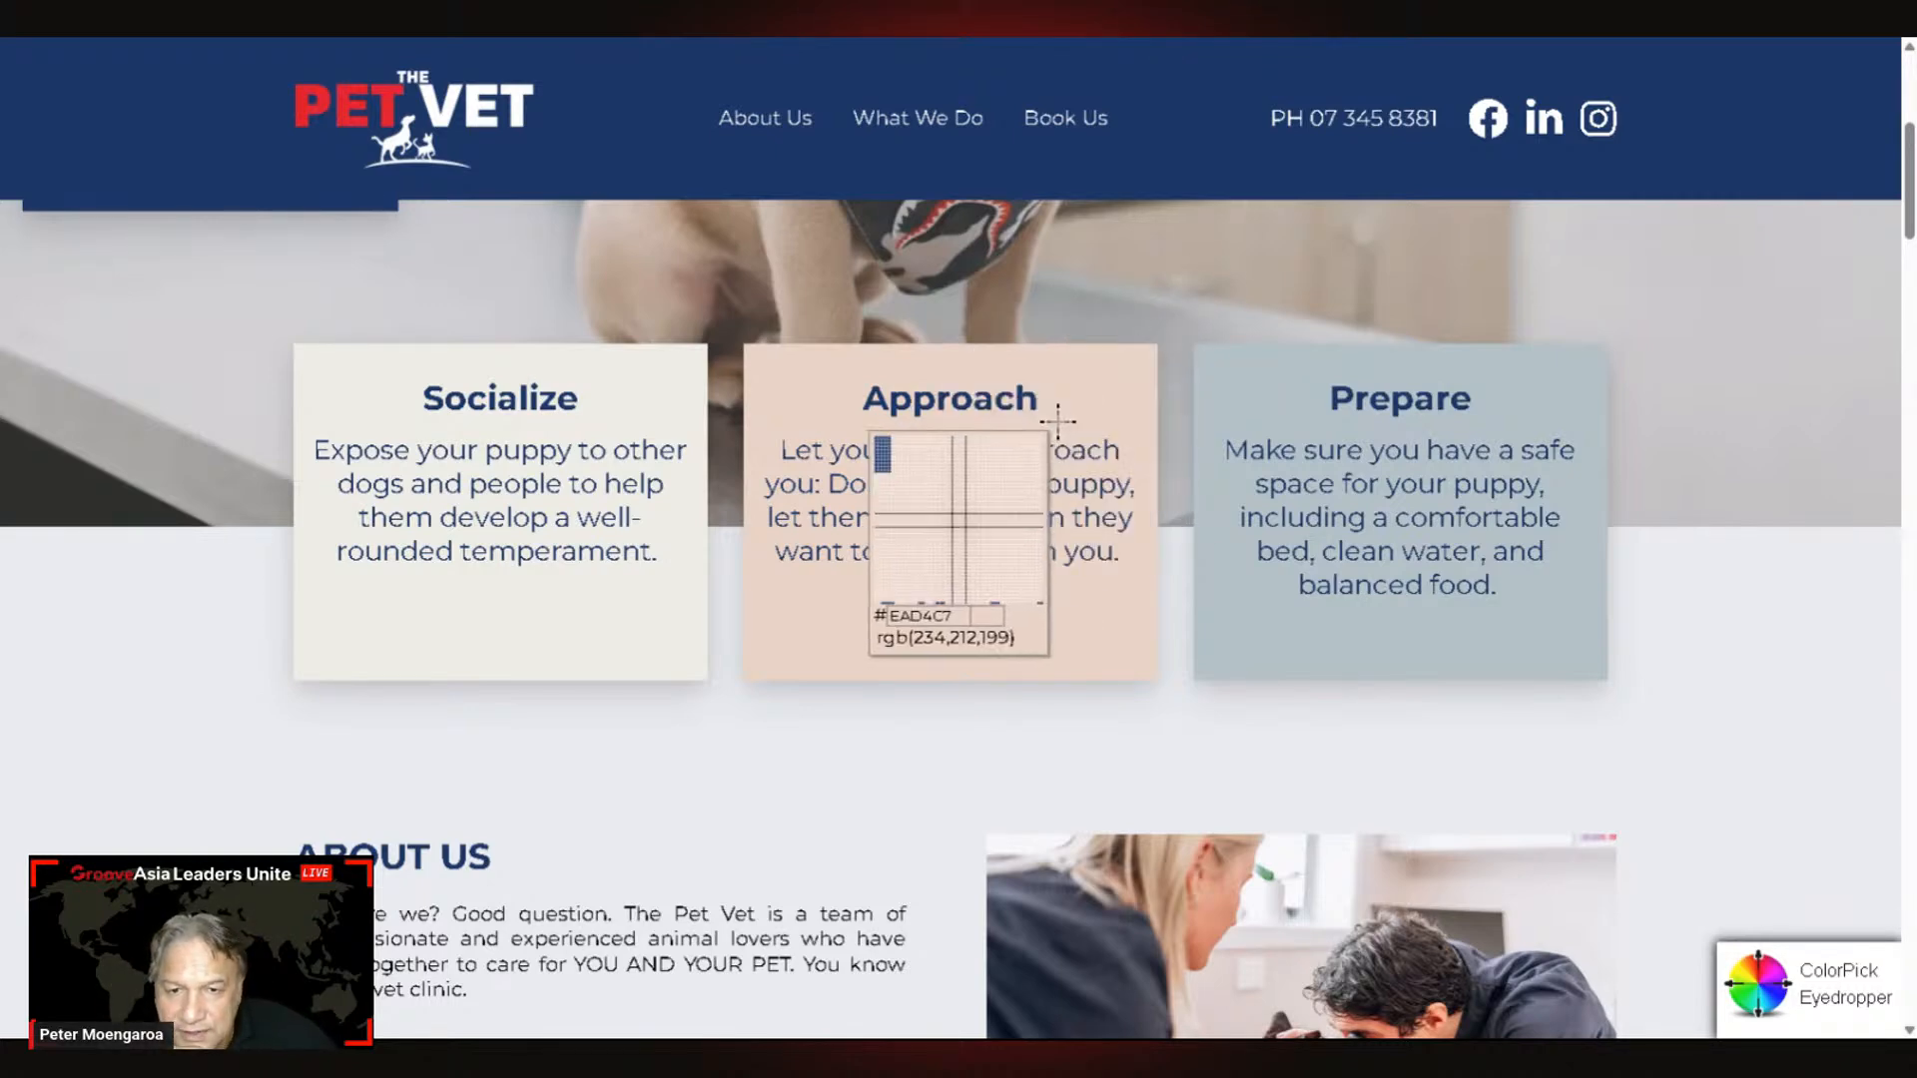
click(1106, 371)
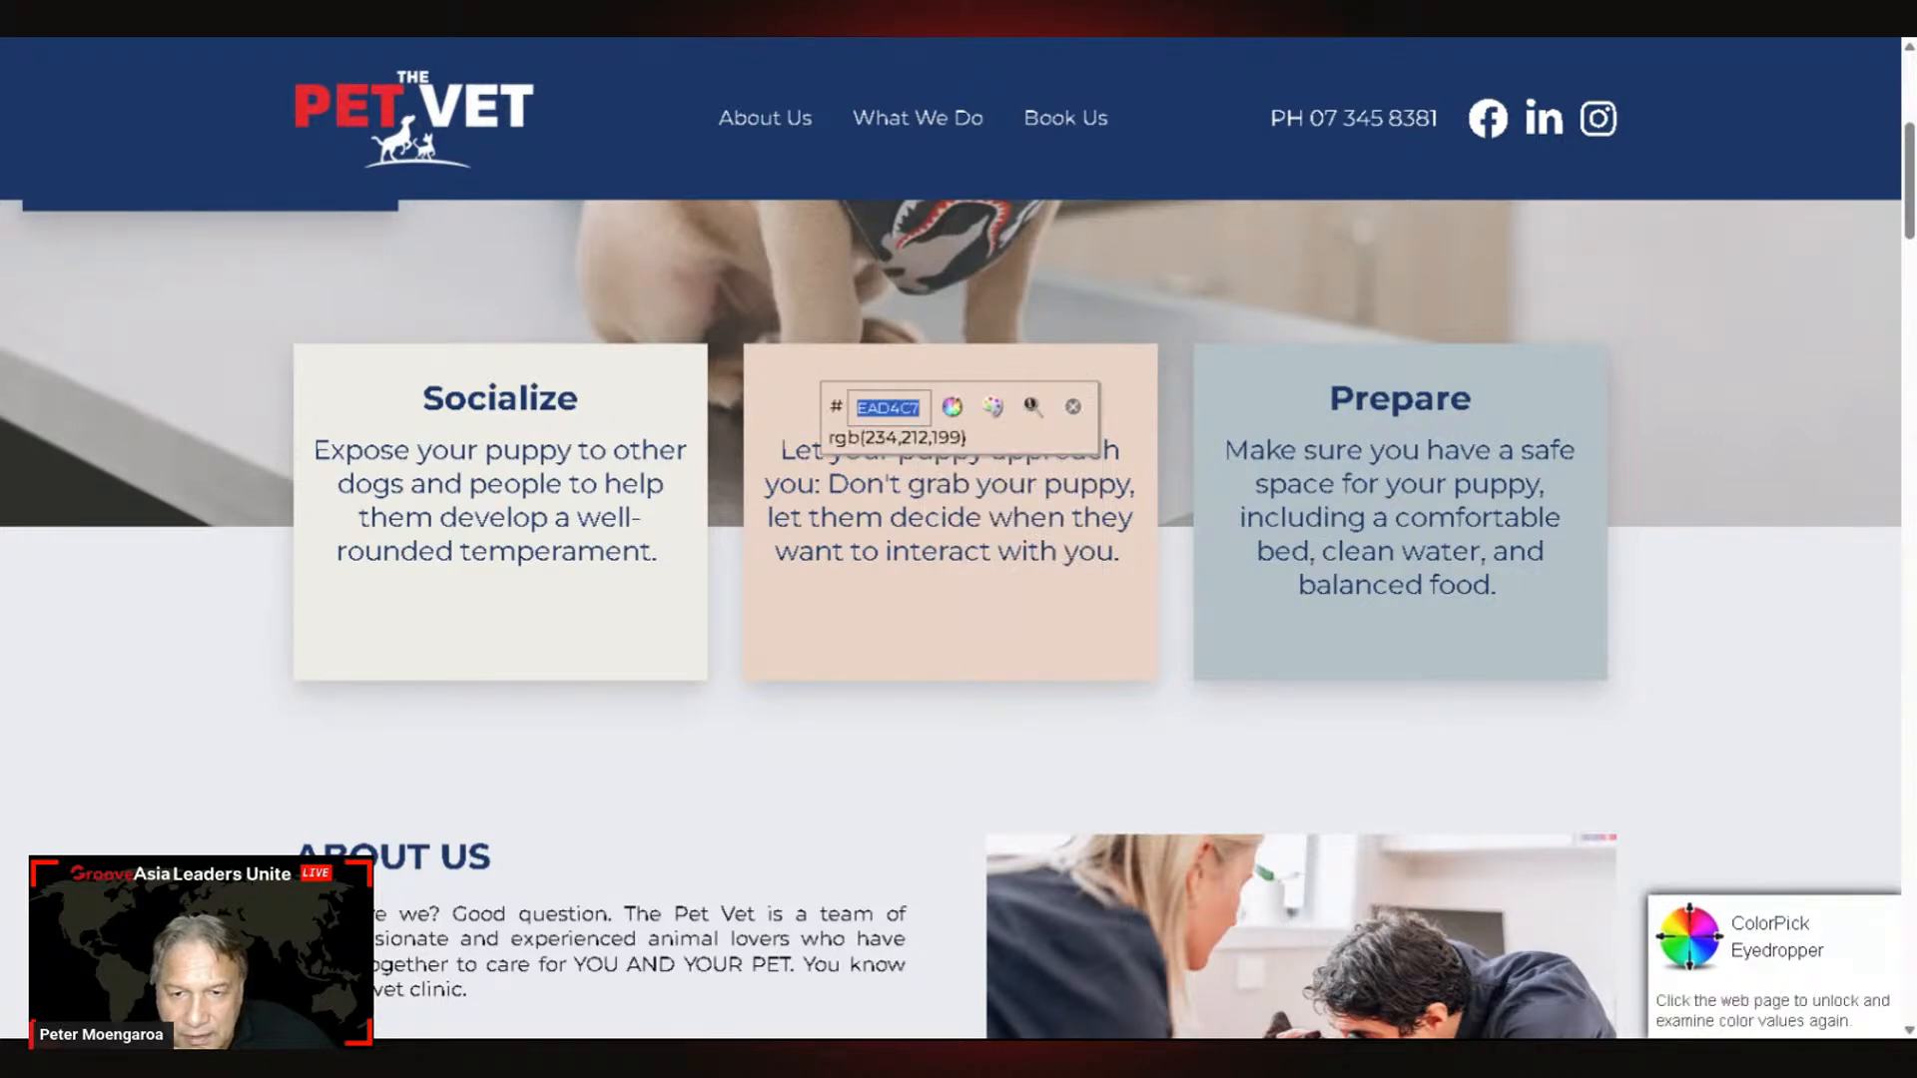
key(Tab)
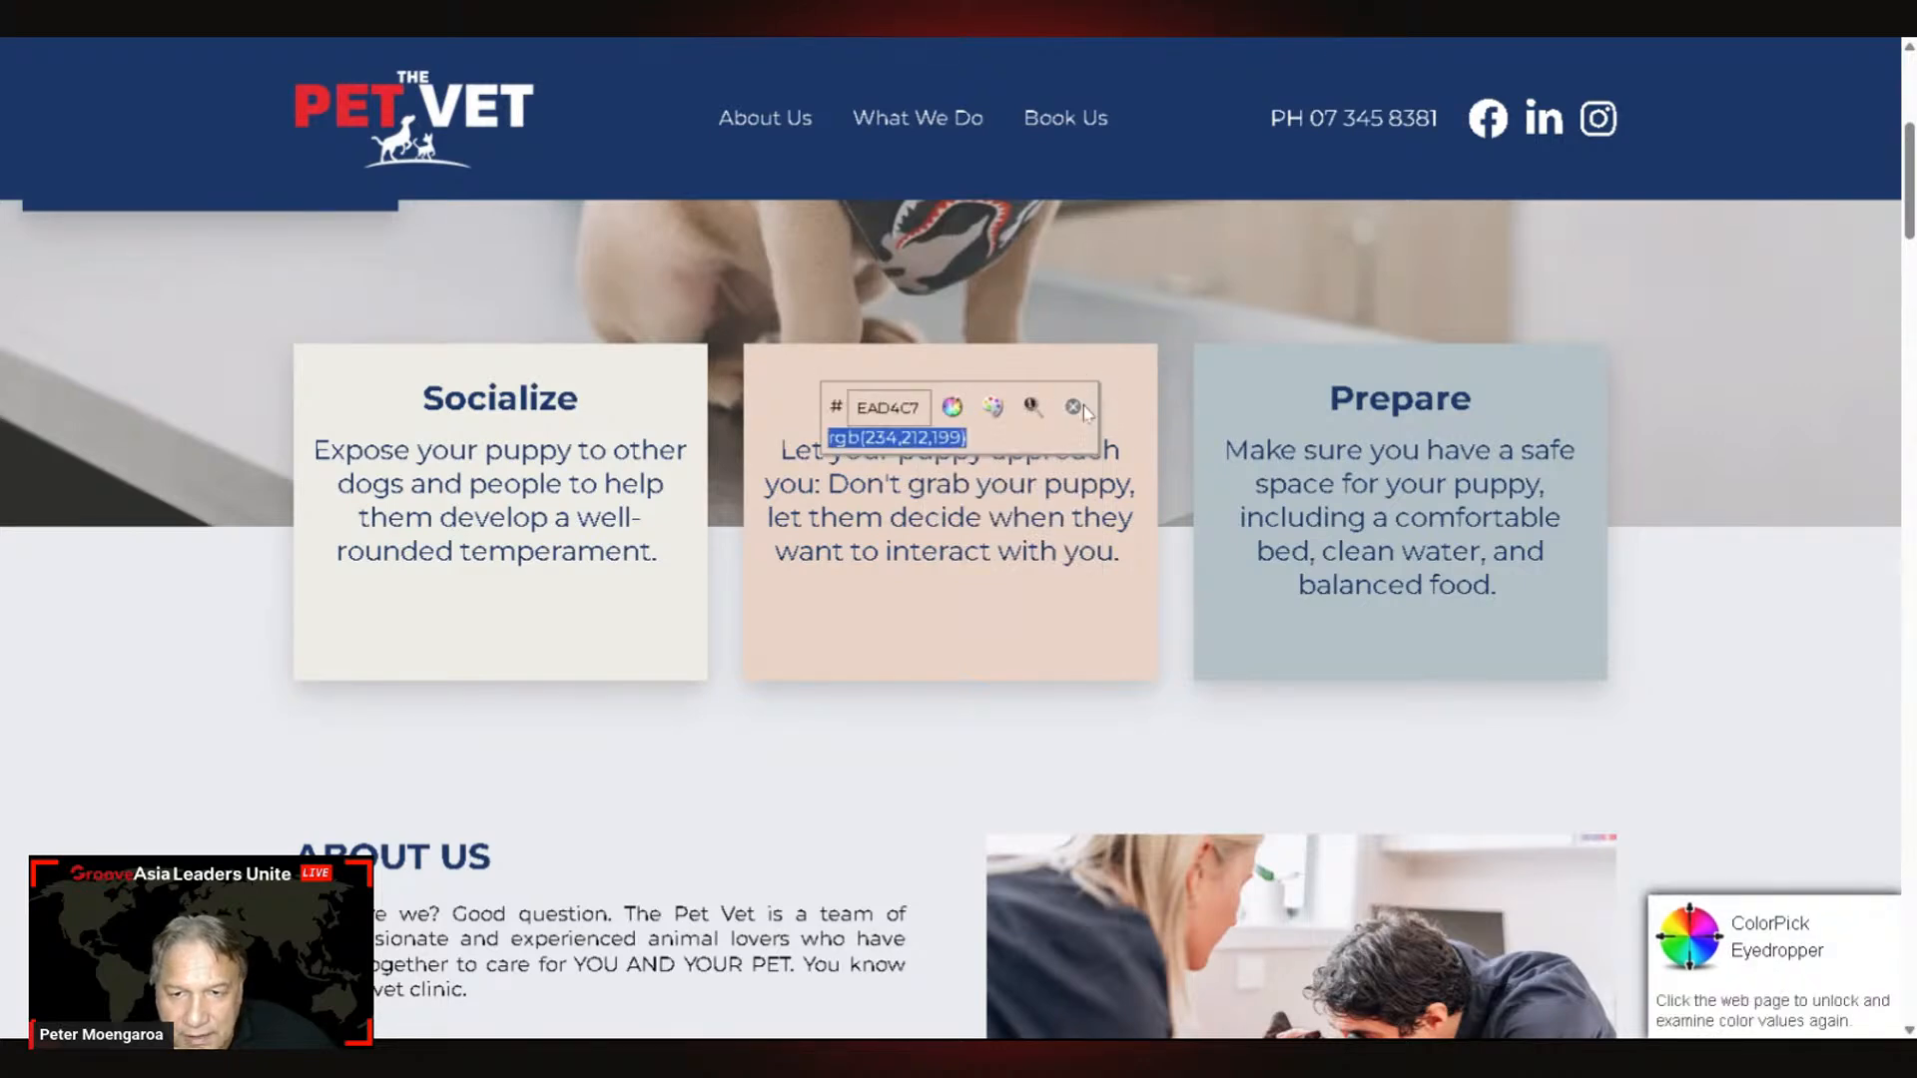
click(1075, 409)
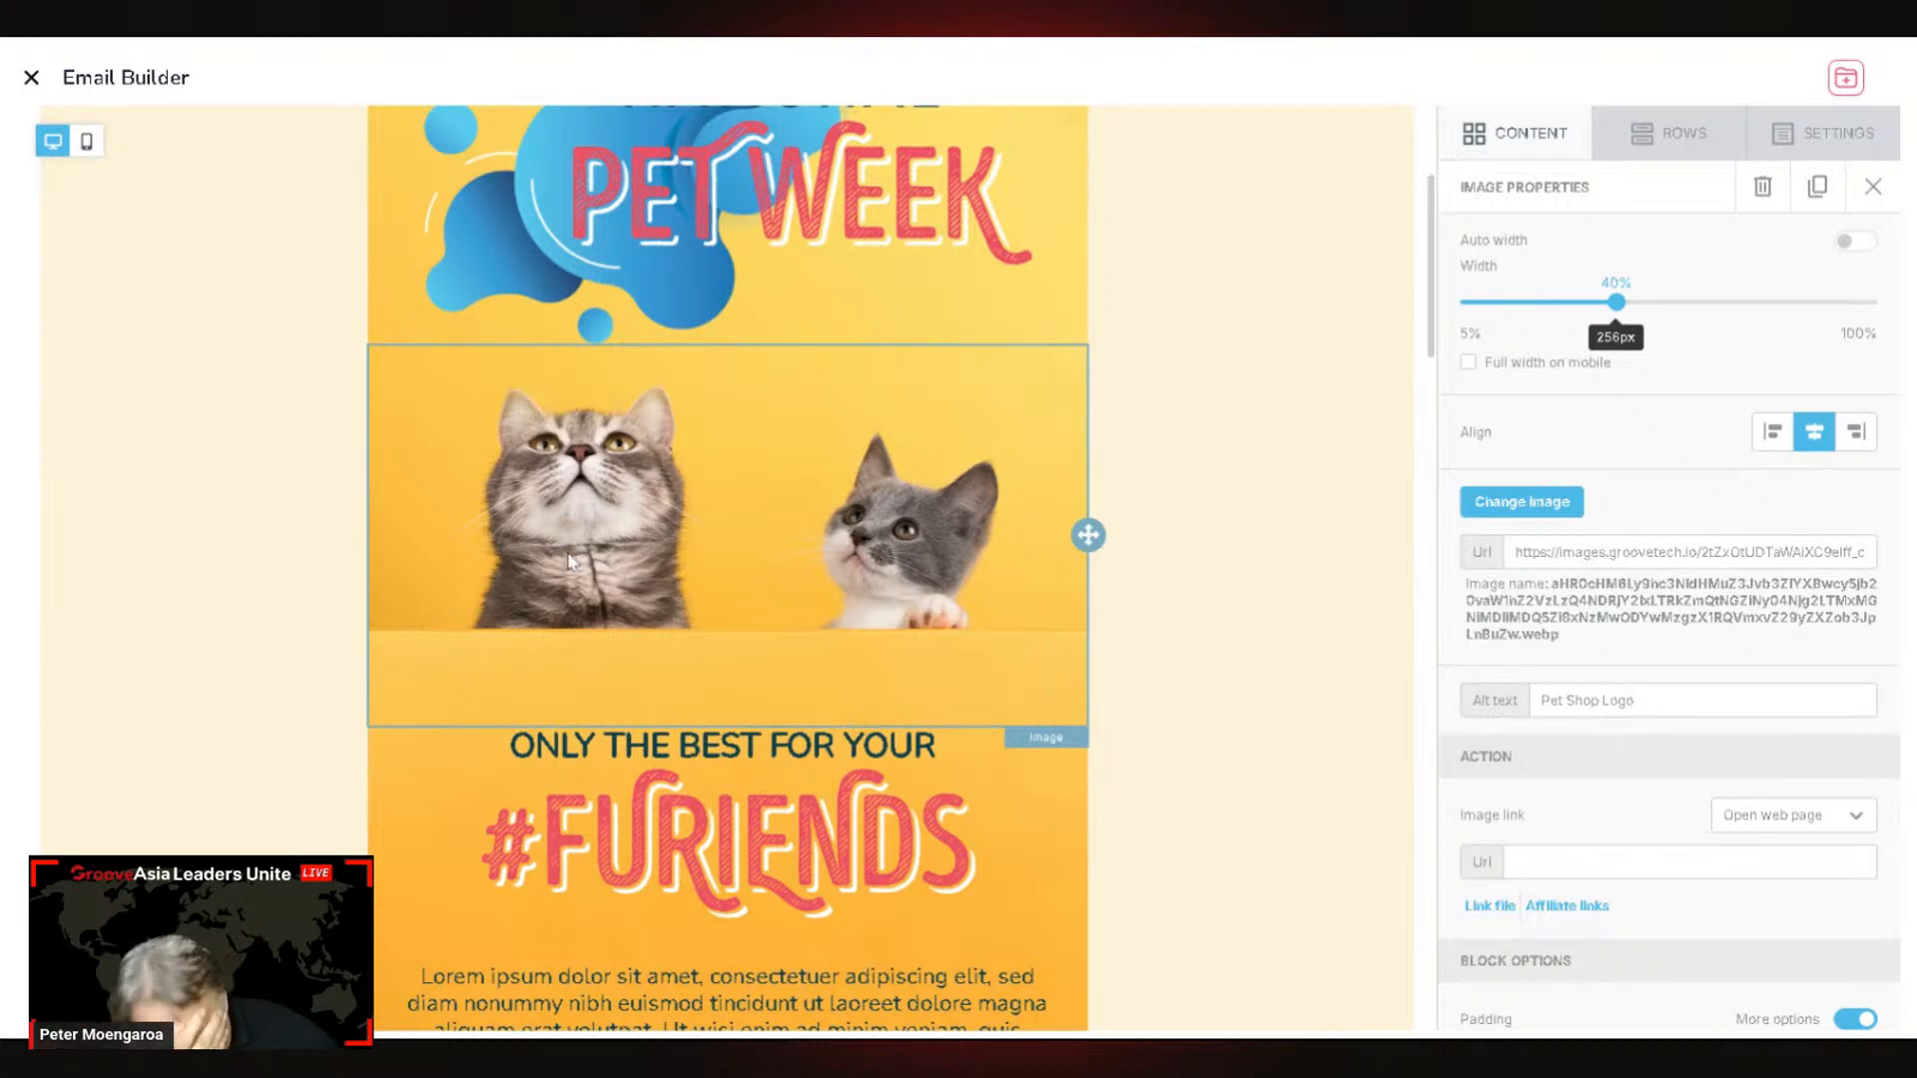
Step: Select the cats image, header image and #FURIENDS row, checking General Options between each
click(446, 586)
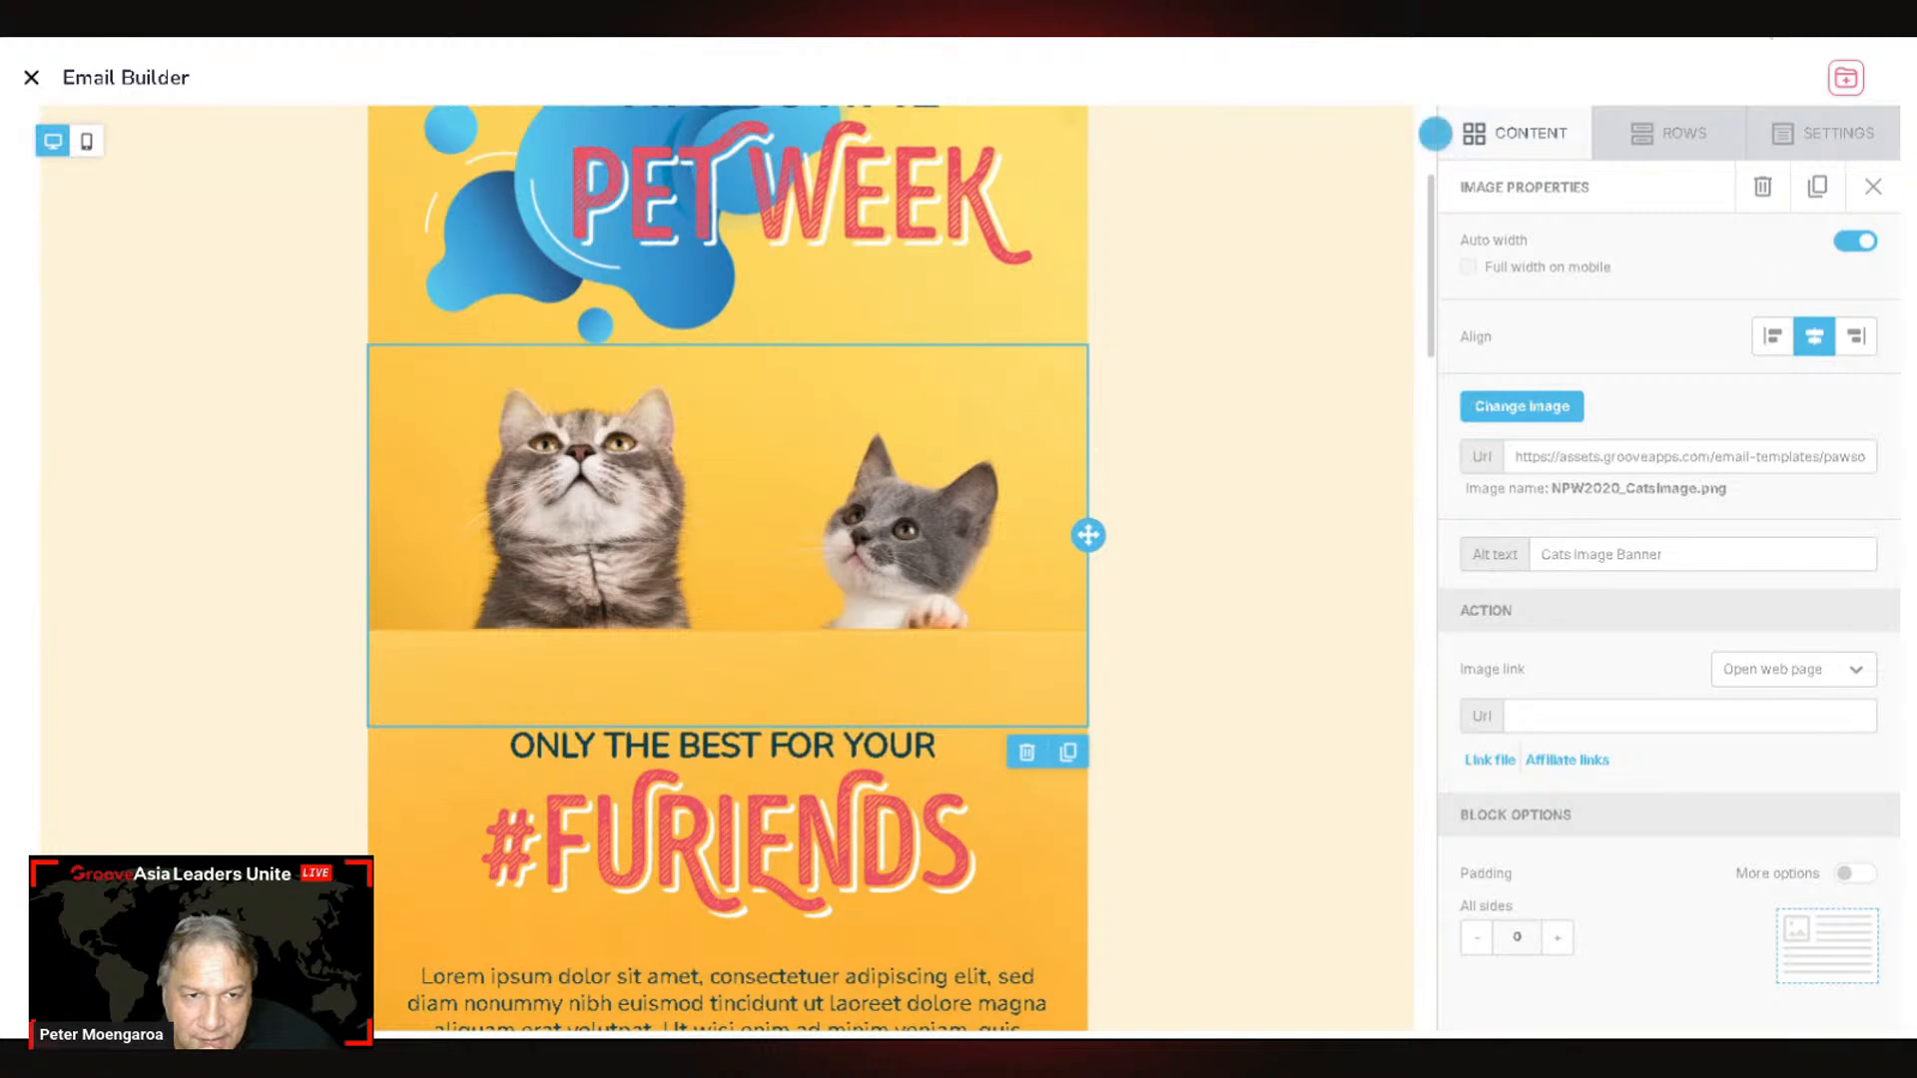
click(1860, 140)
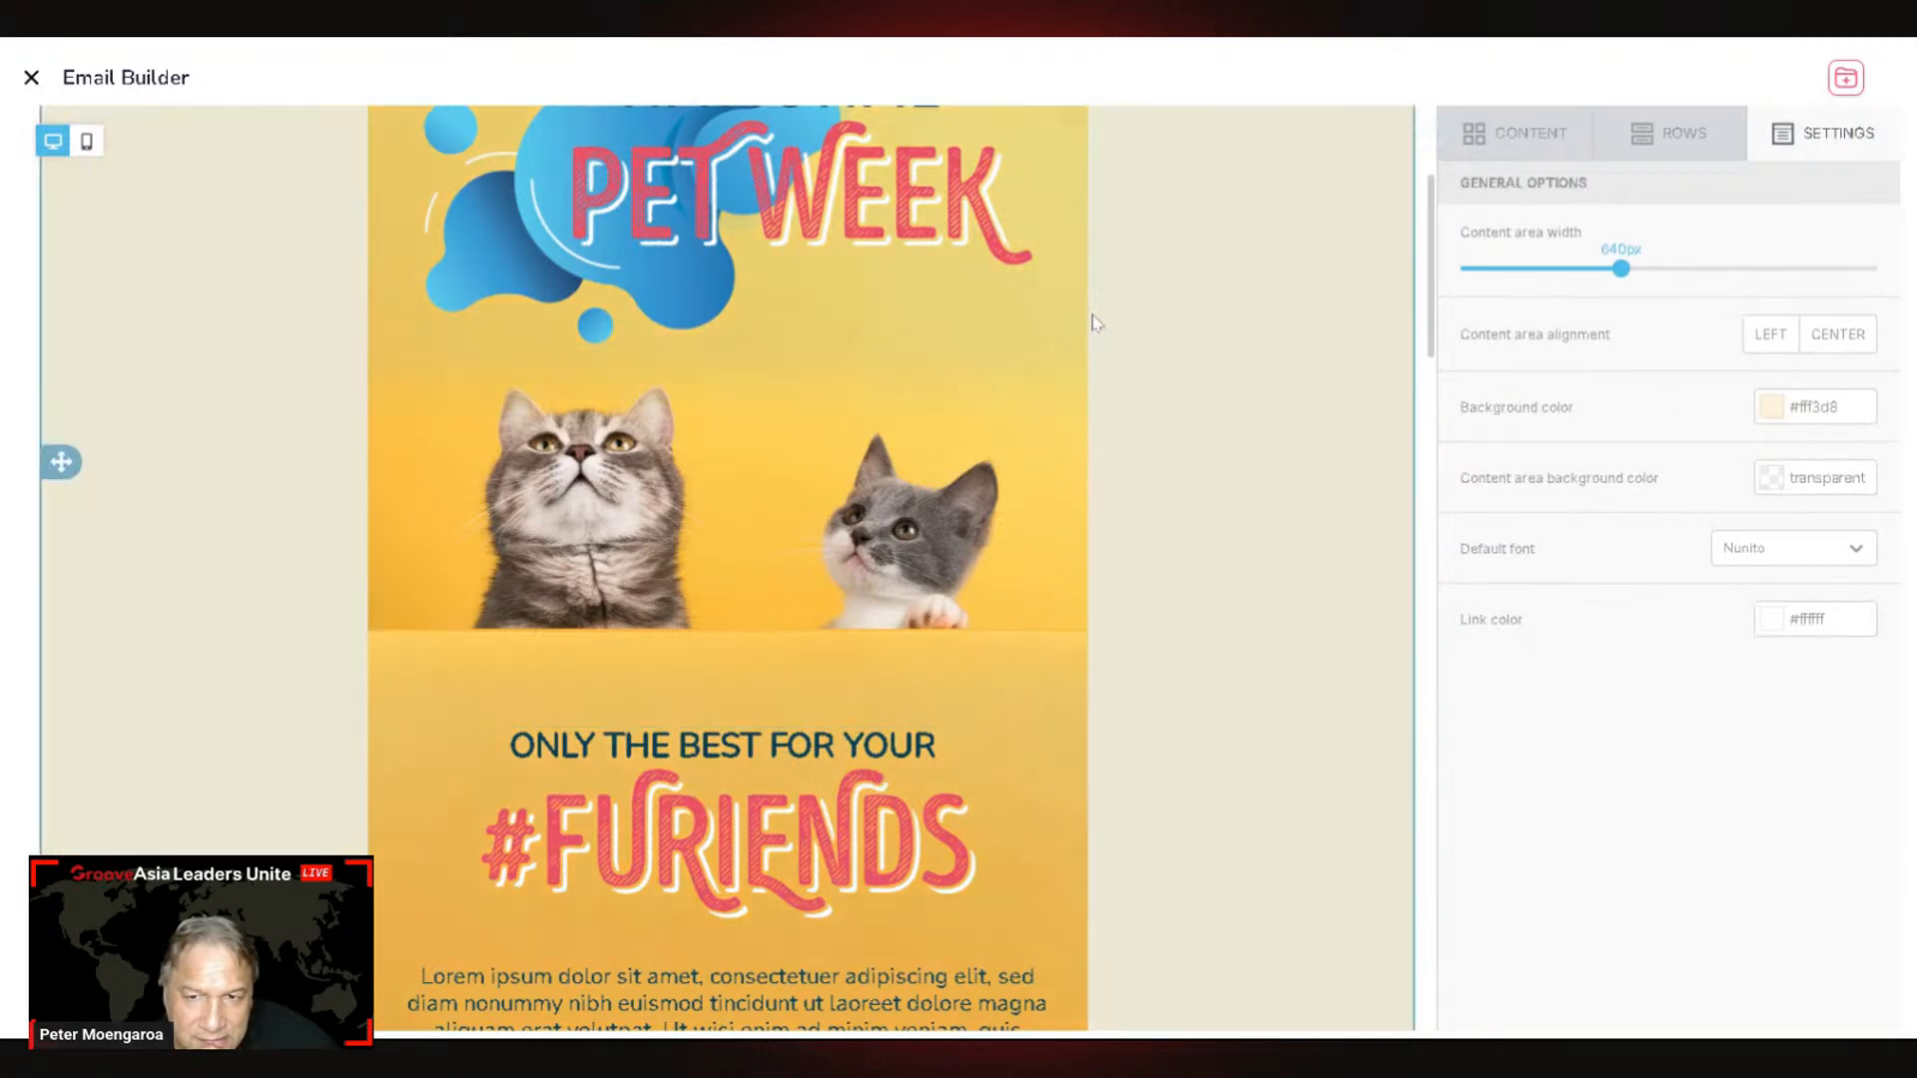
click(1076, 430)
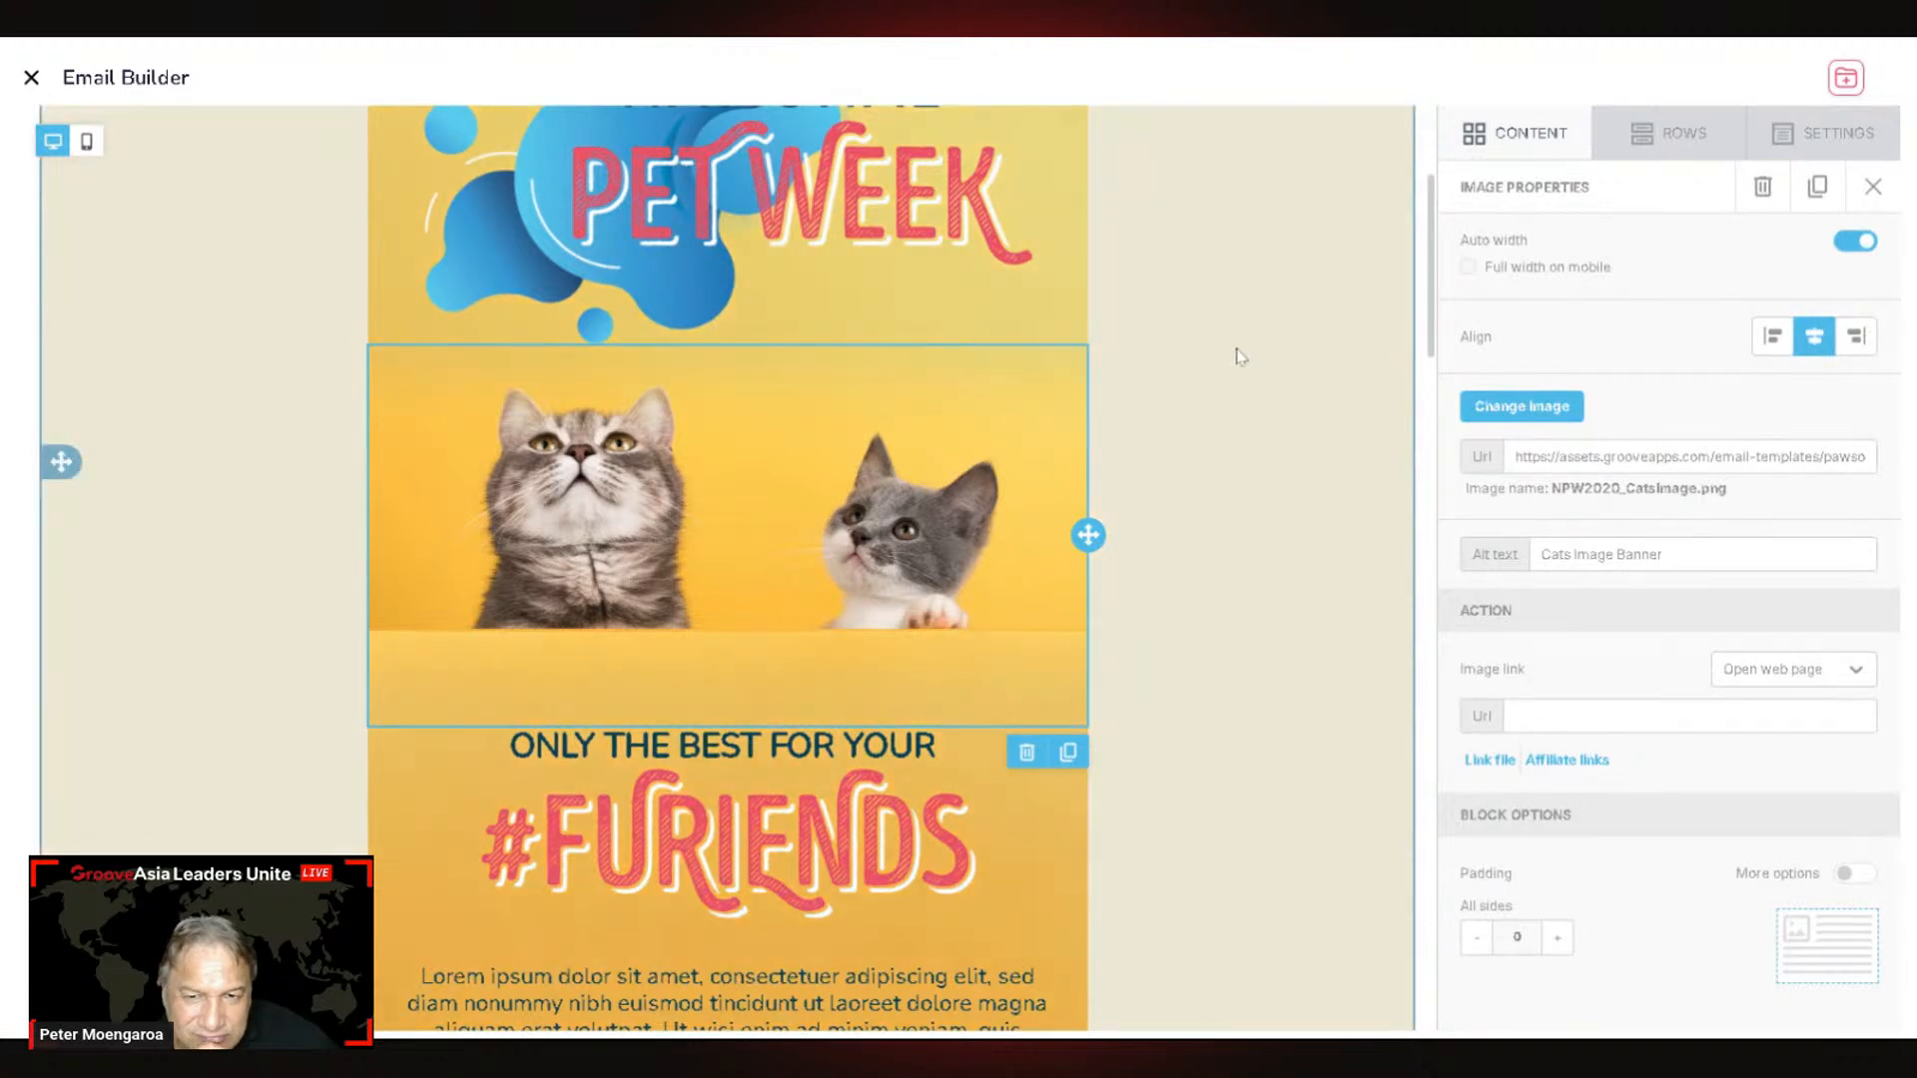
click(1086, 299)
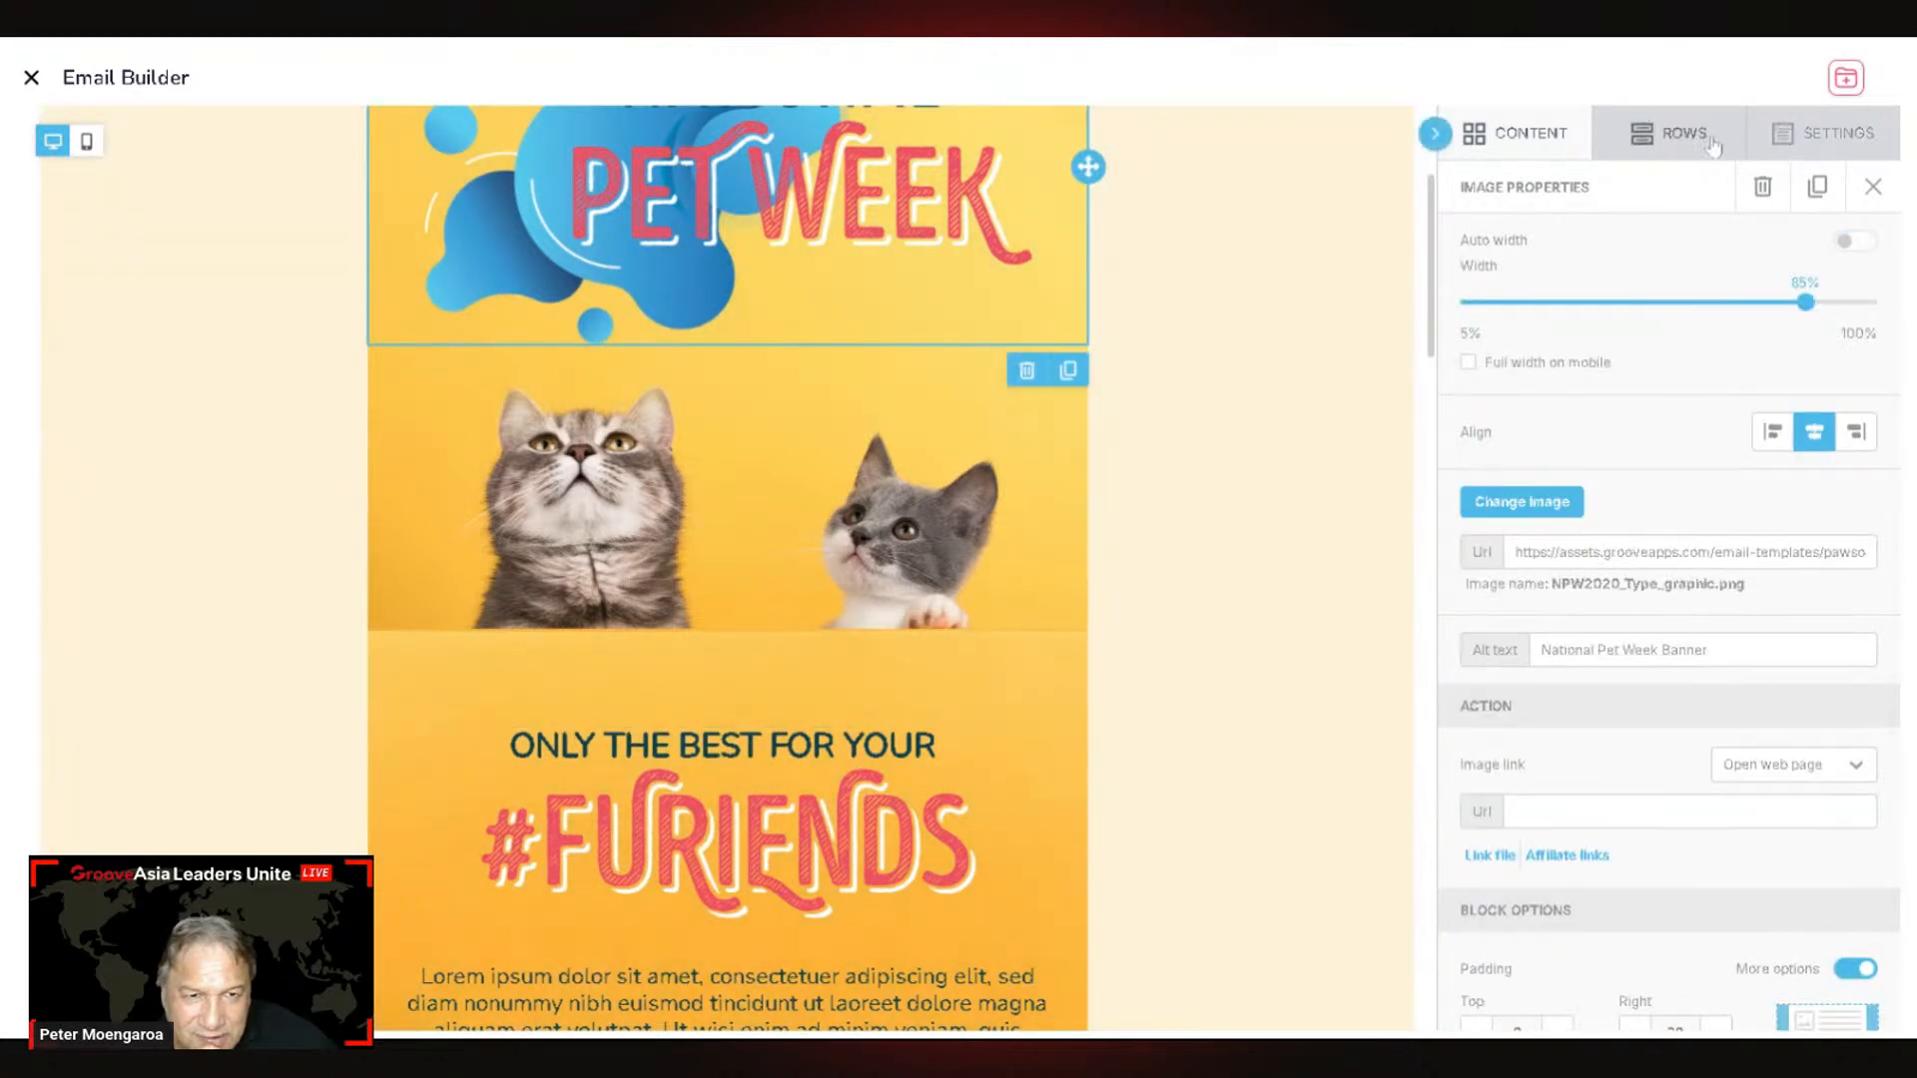
scroll(1617, 428, down, 1)
scroll(1653, 424, up, 1)
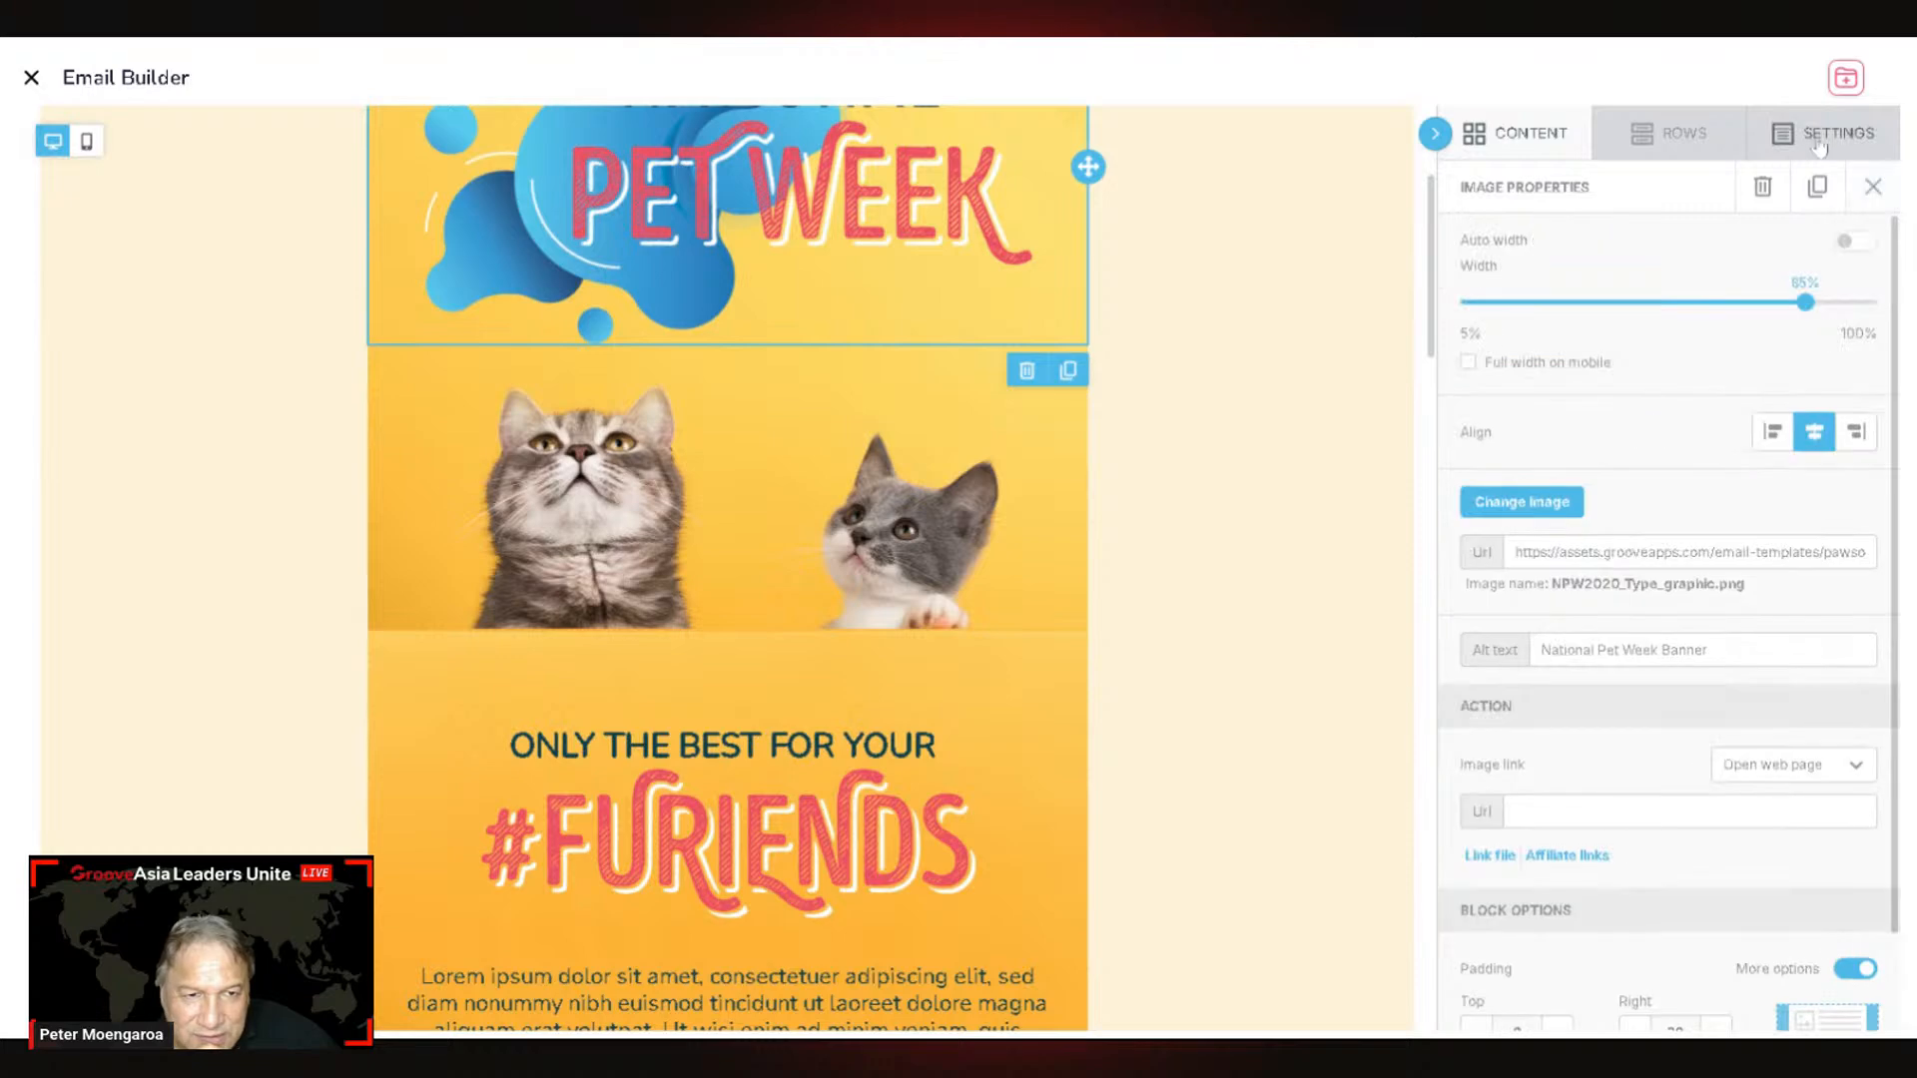
click(1830, 138)
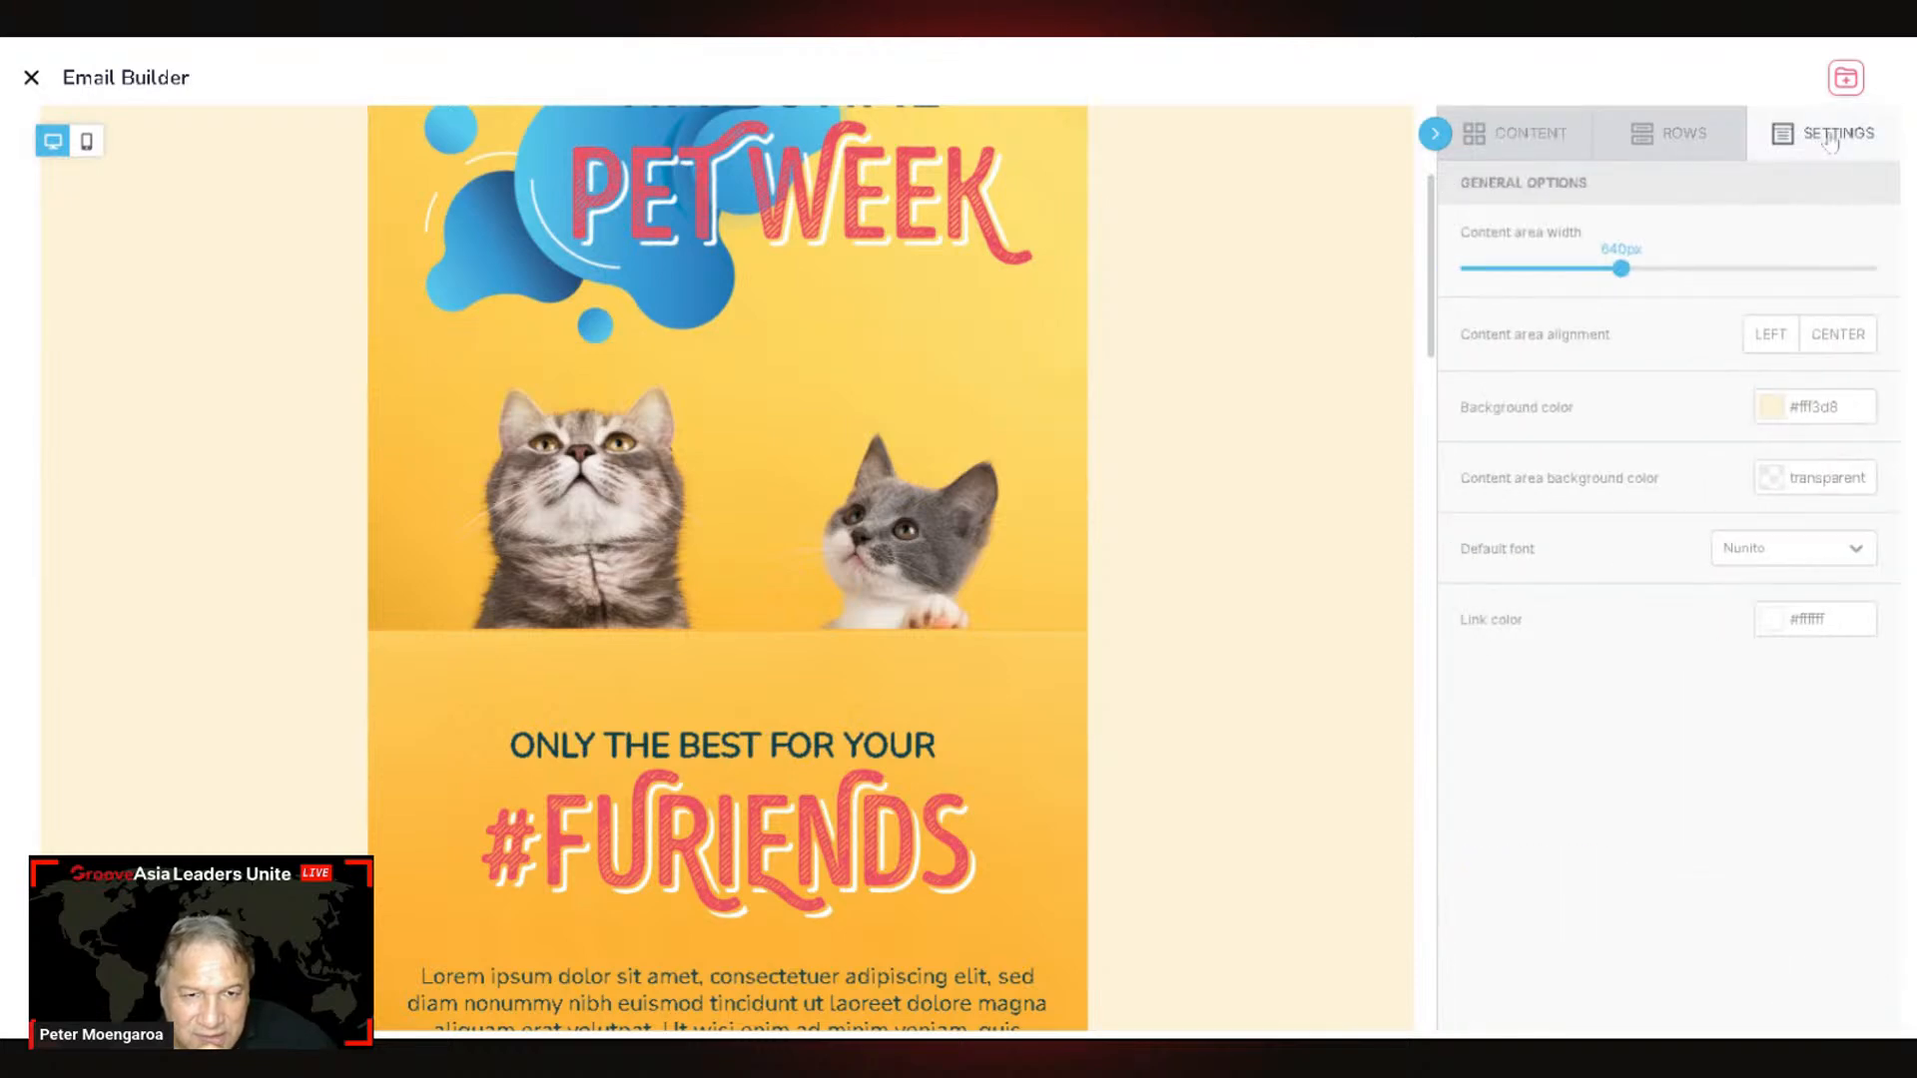
scroll(988, 698, down, 5)
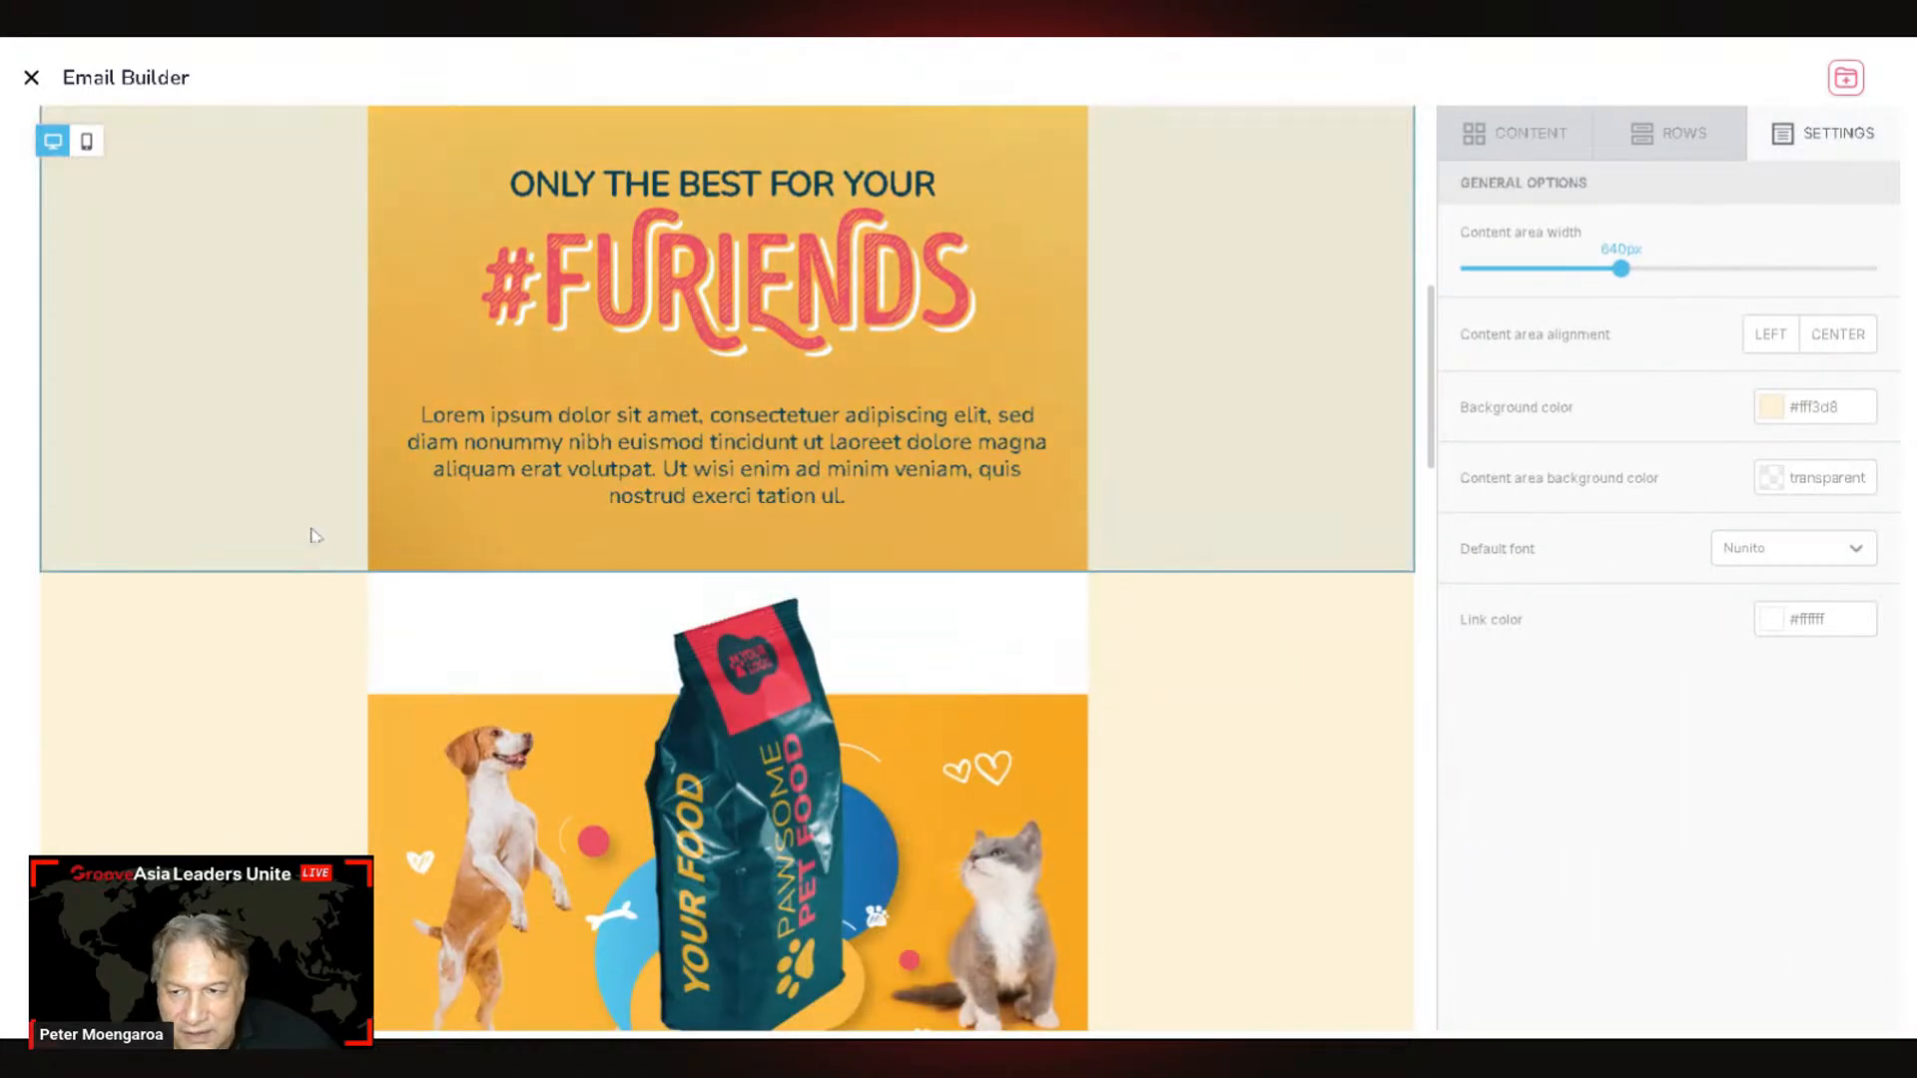
click(304, 533)
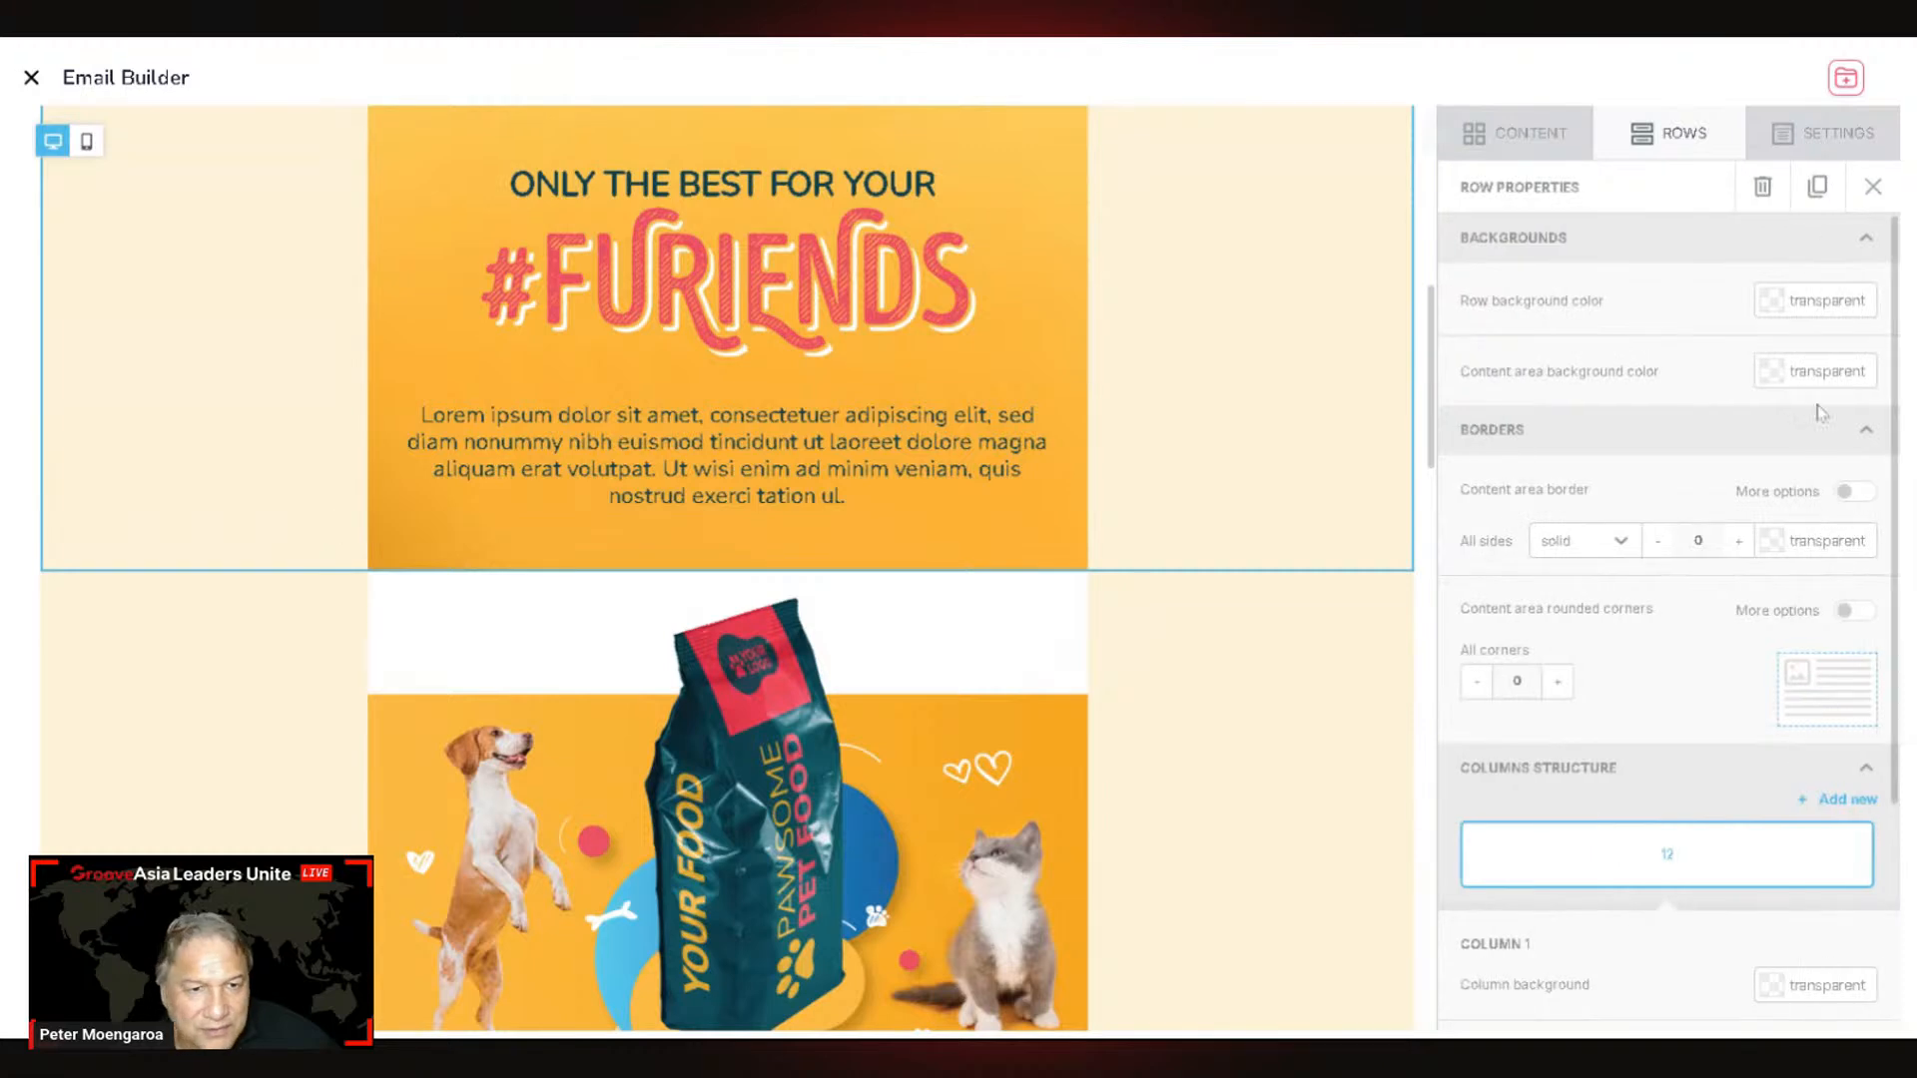
click(1833, 142)
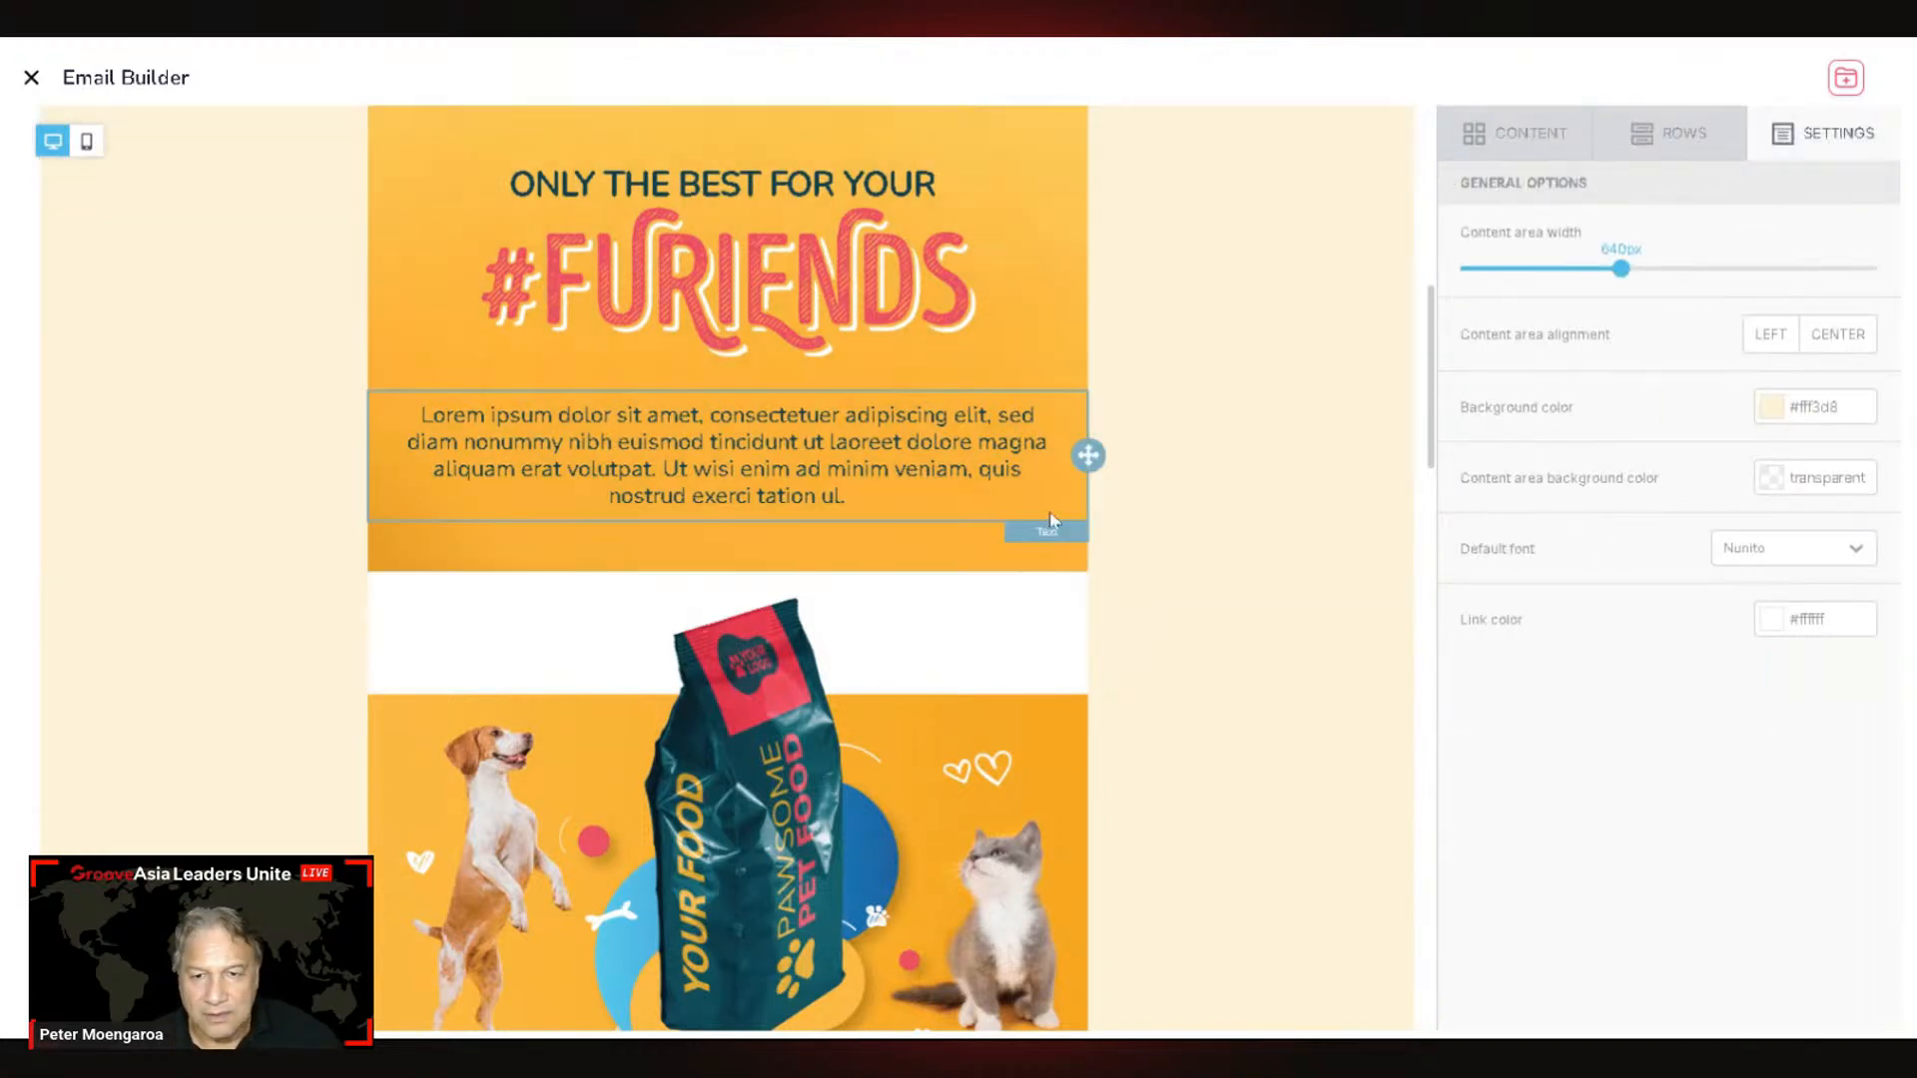
Step: Inspect the spacer divider and row layouts, then return to General Options with the #fff3d8 background
click(946, 545)
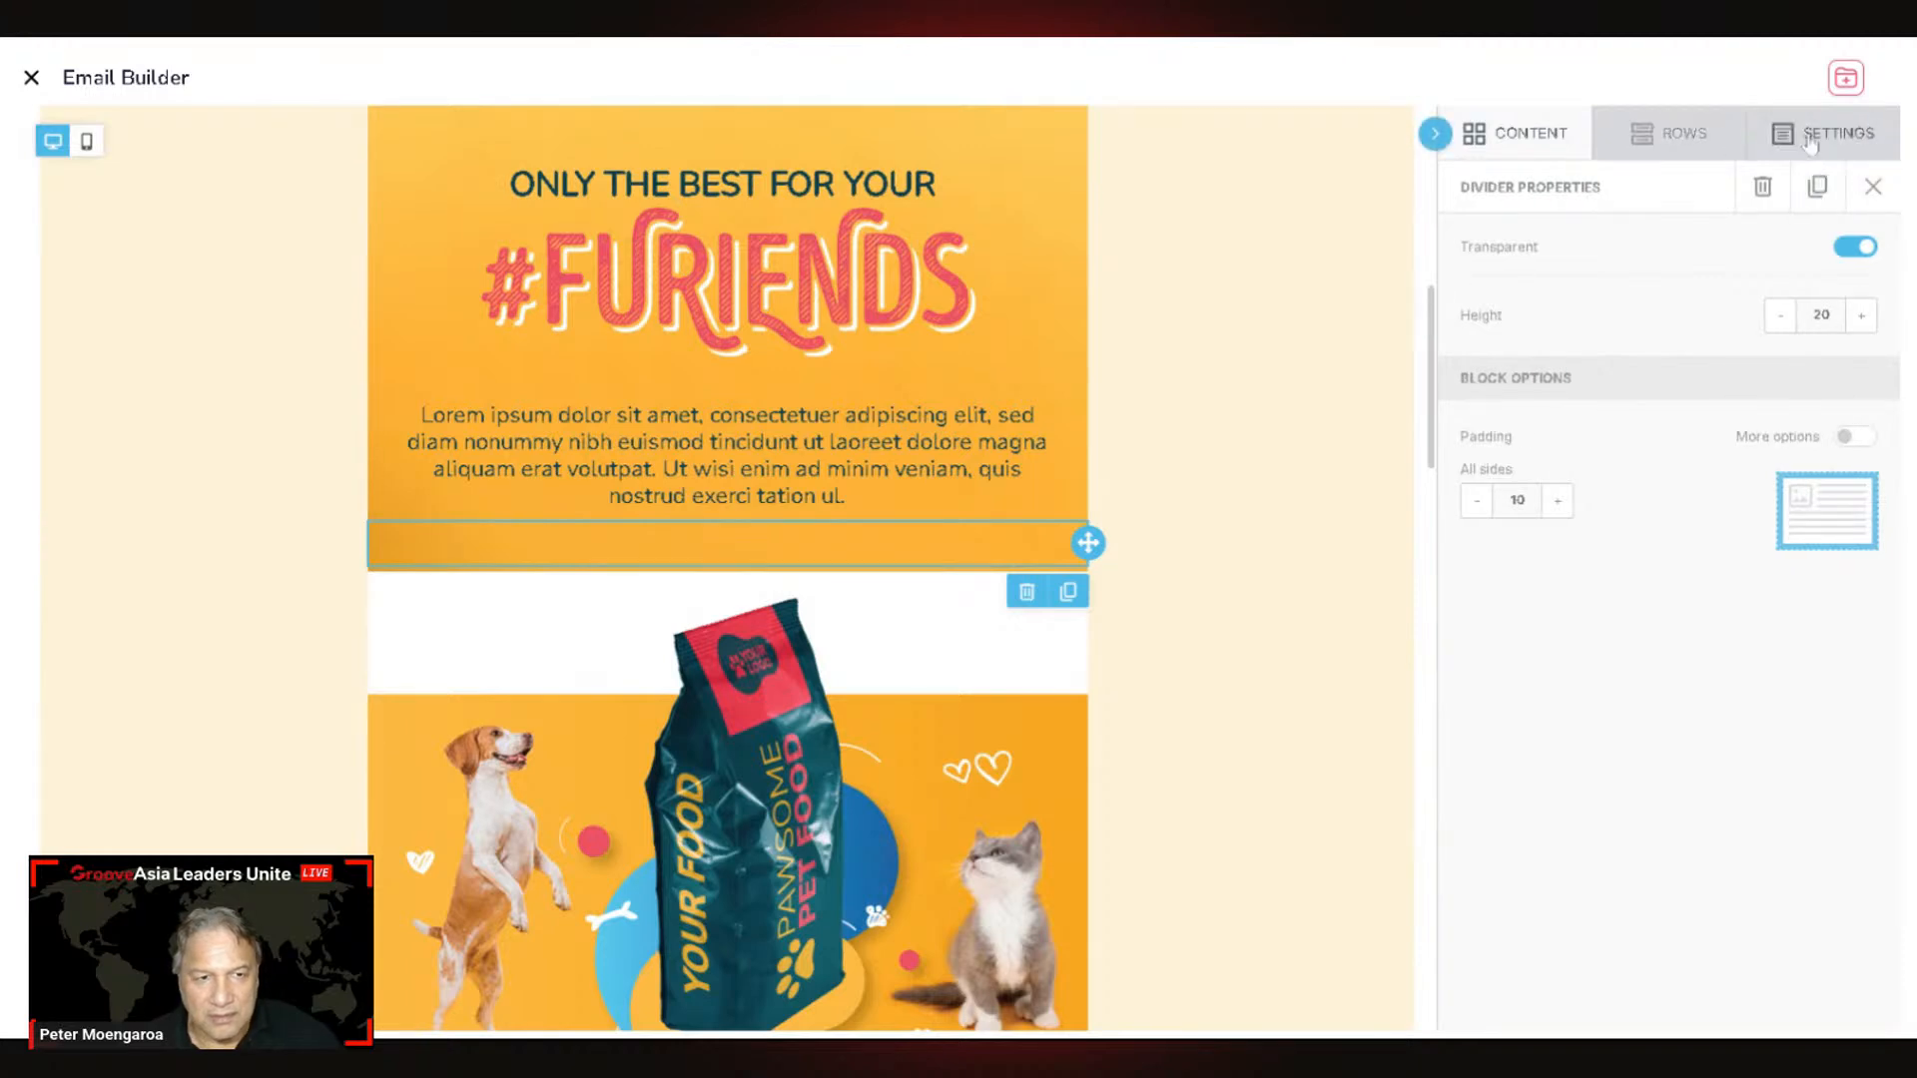
click(1704, 143)
click(1832, 139)
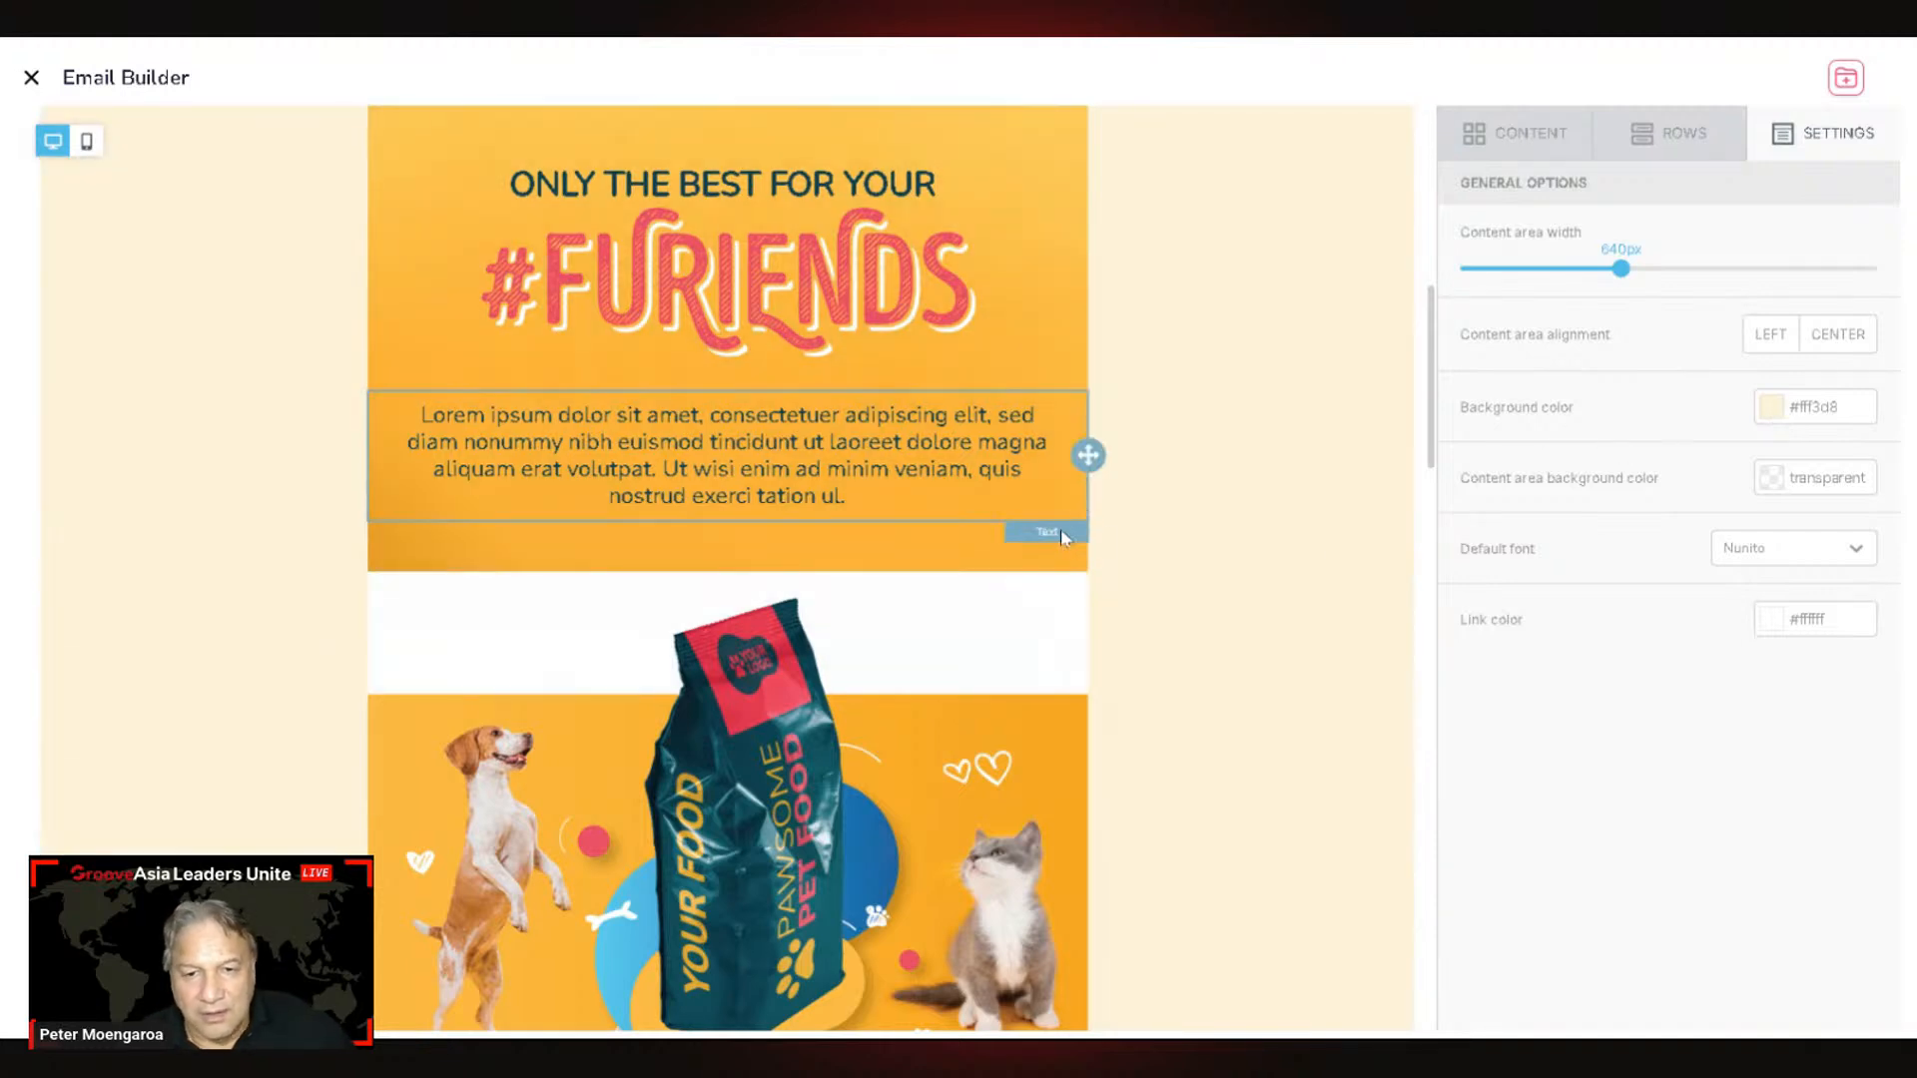
click(1028, 547)
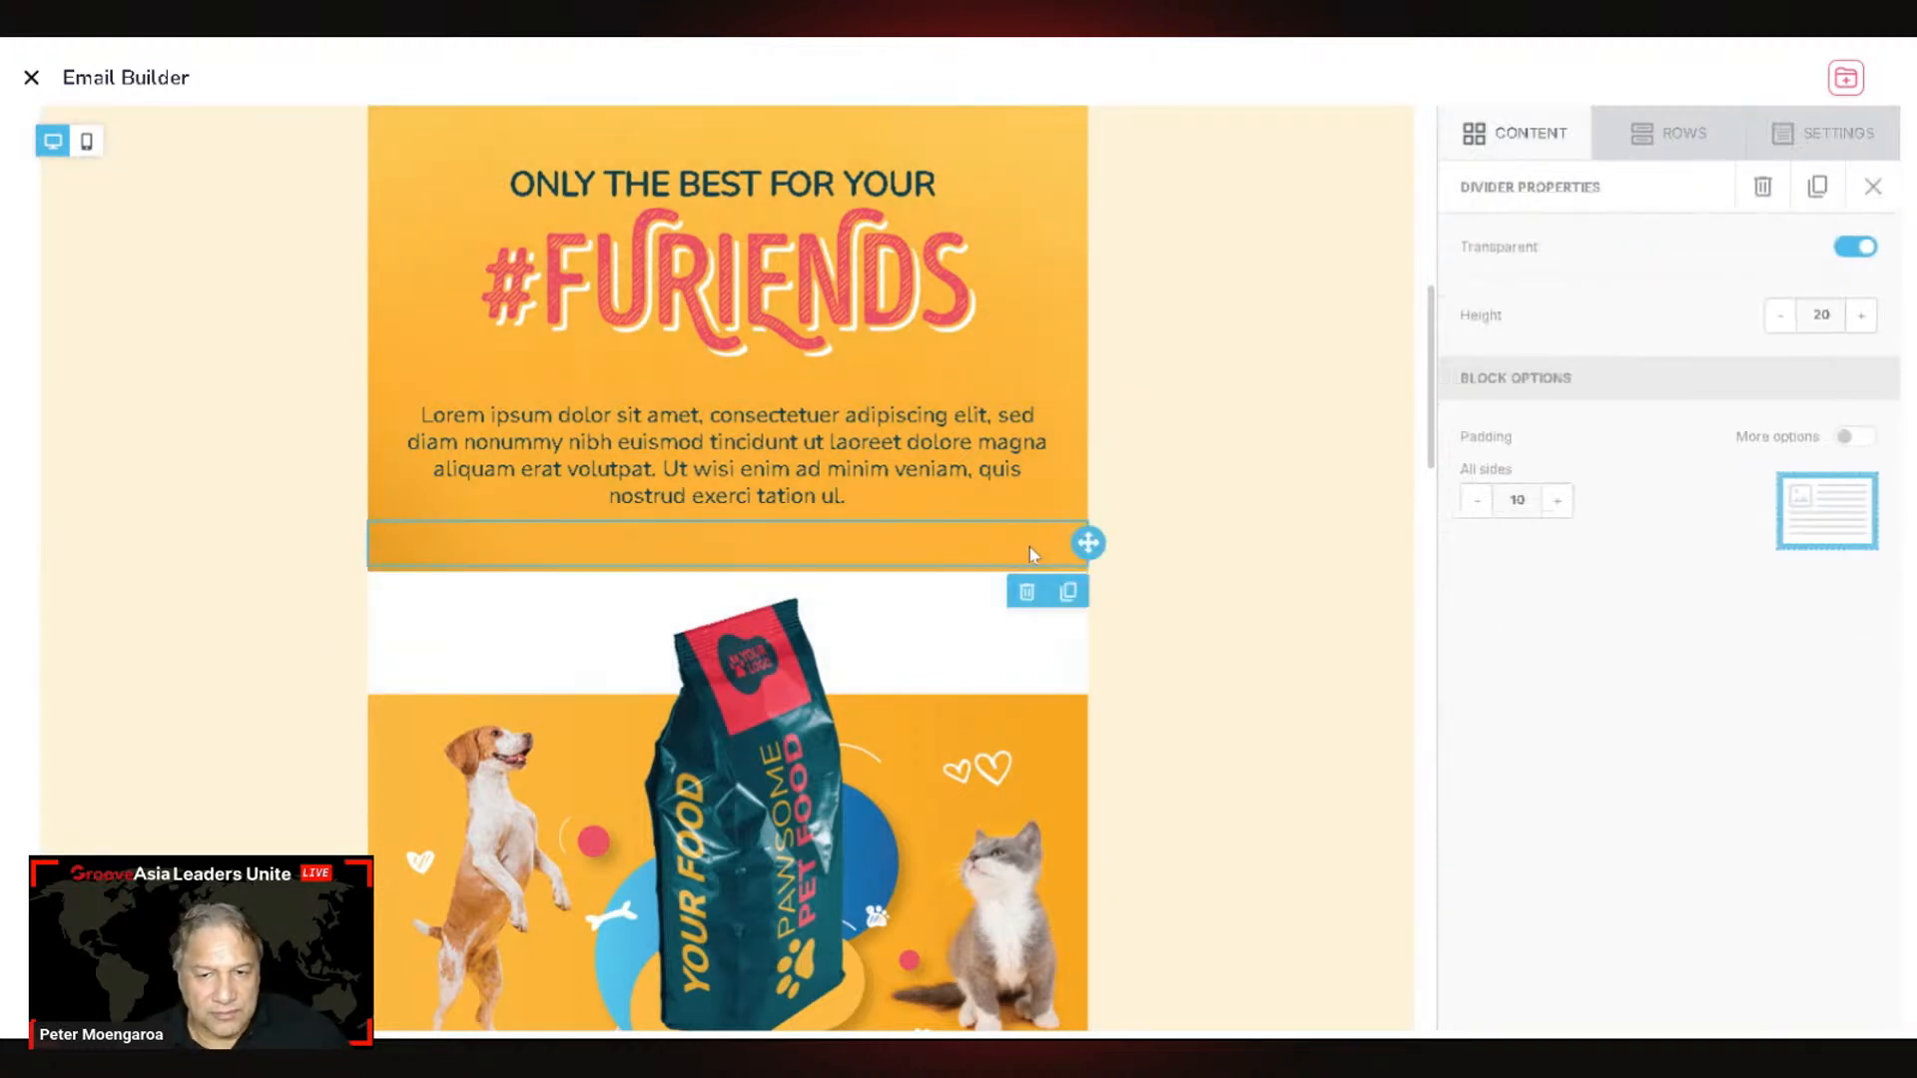
click(1197, 493)
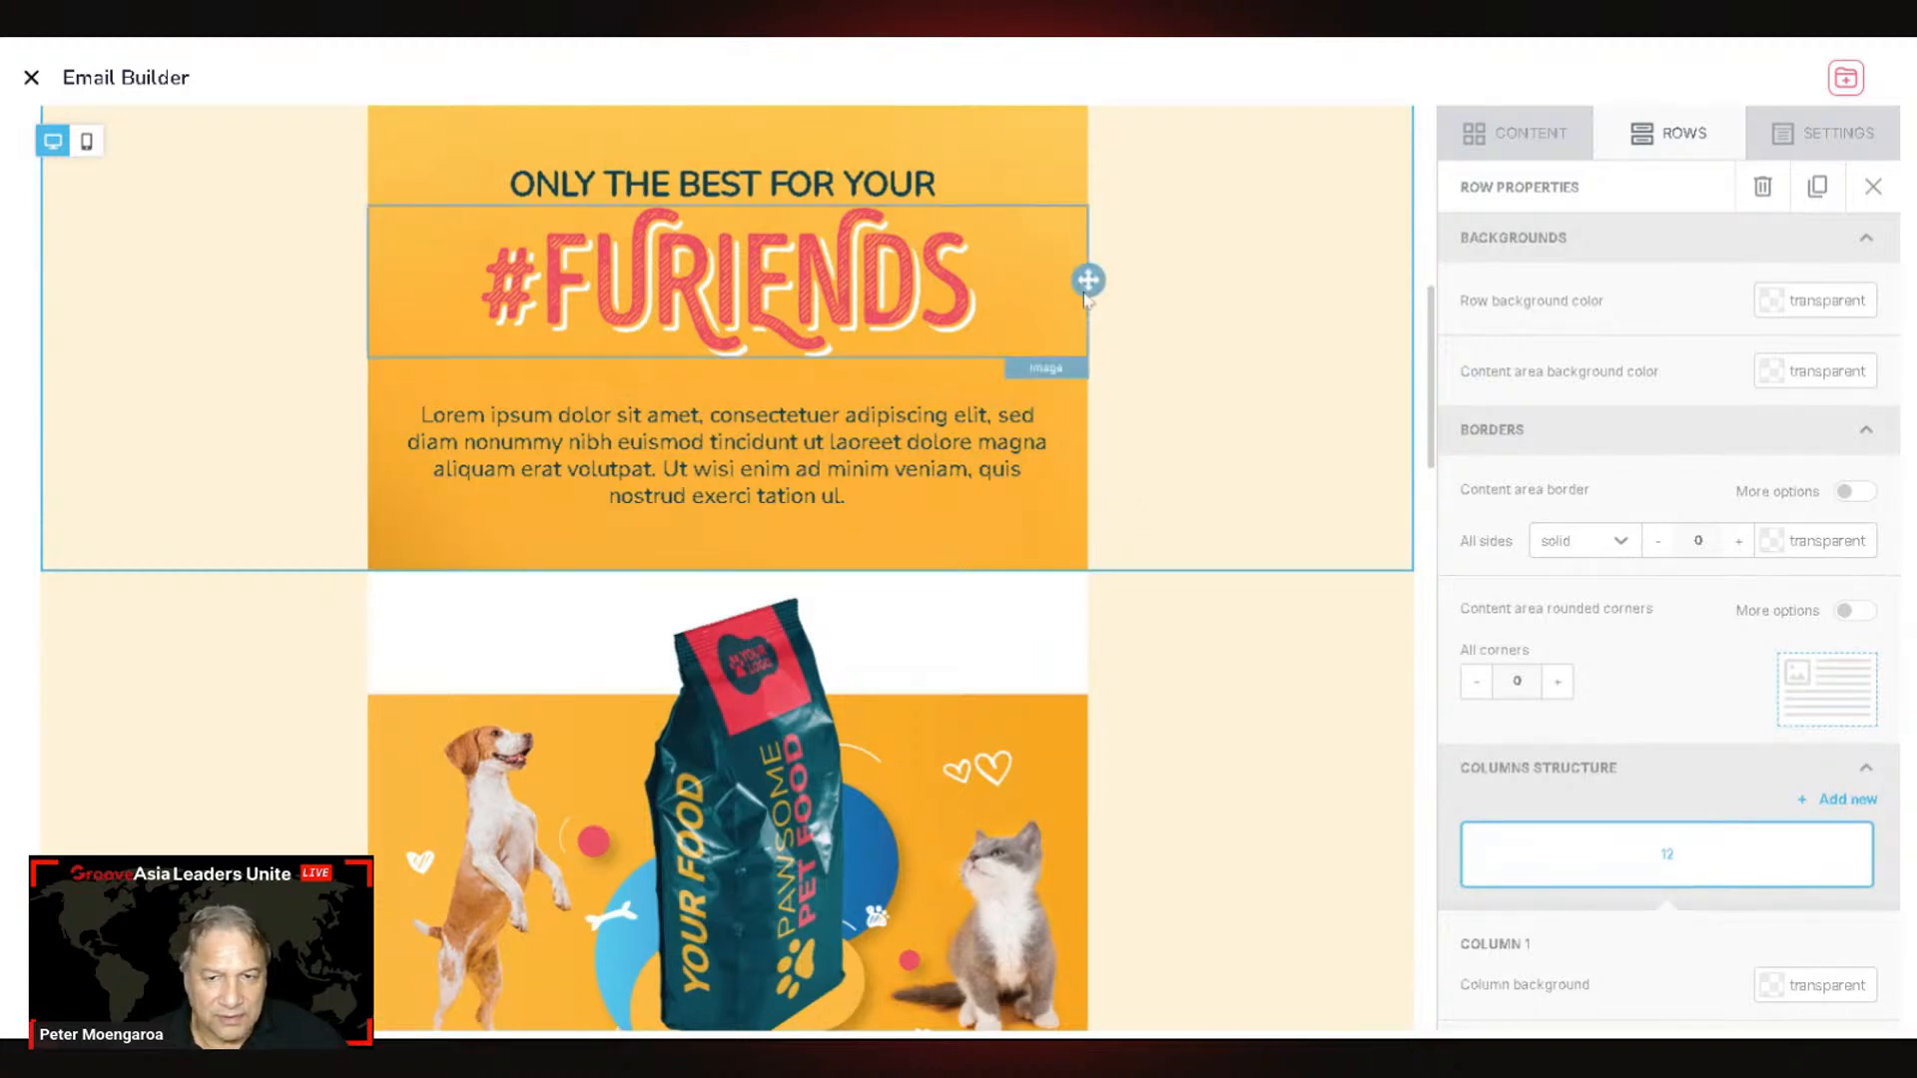
scroll(1046, 395, up, 2)
scroll(1045, 395, up, 4)
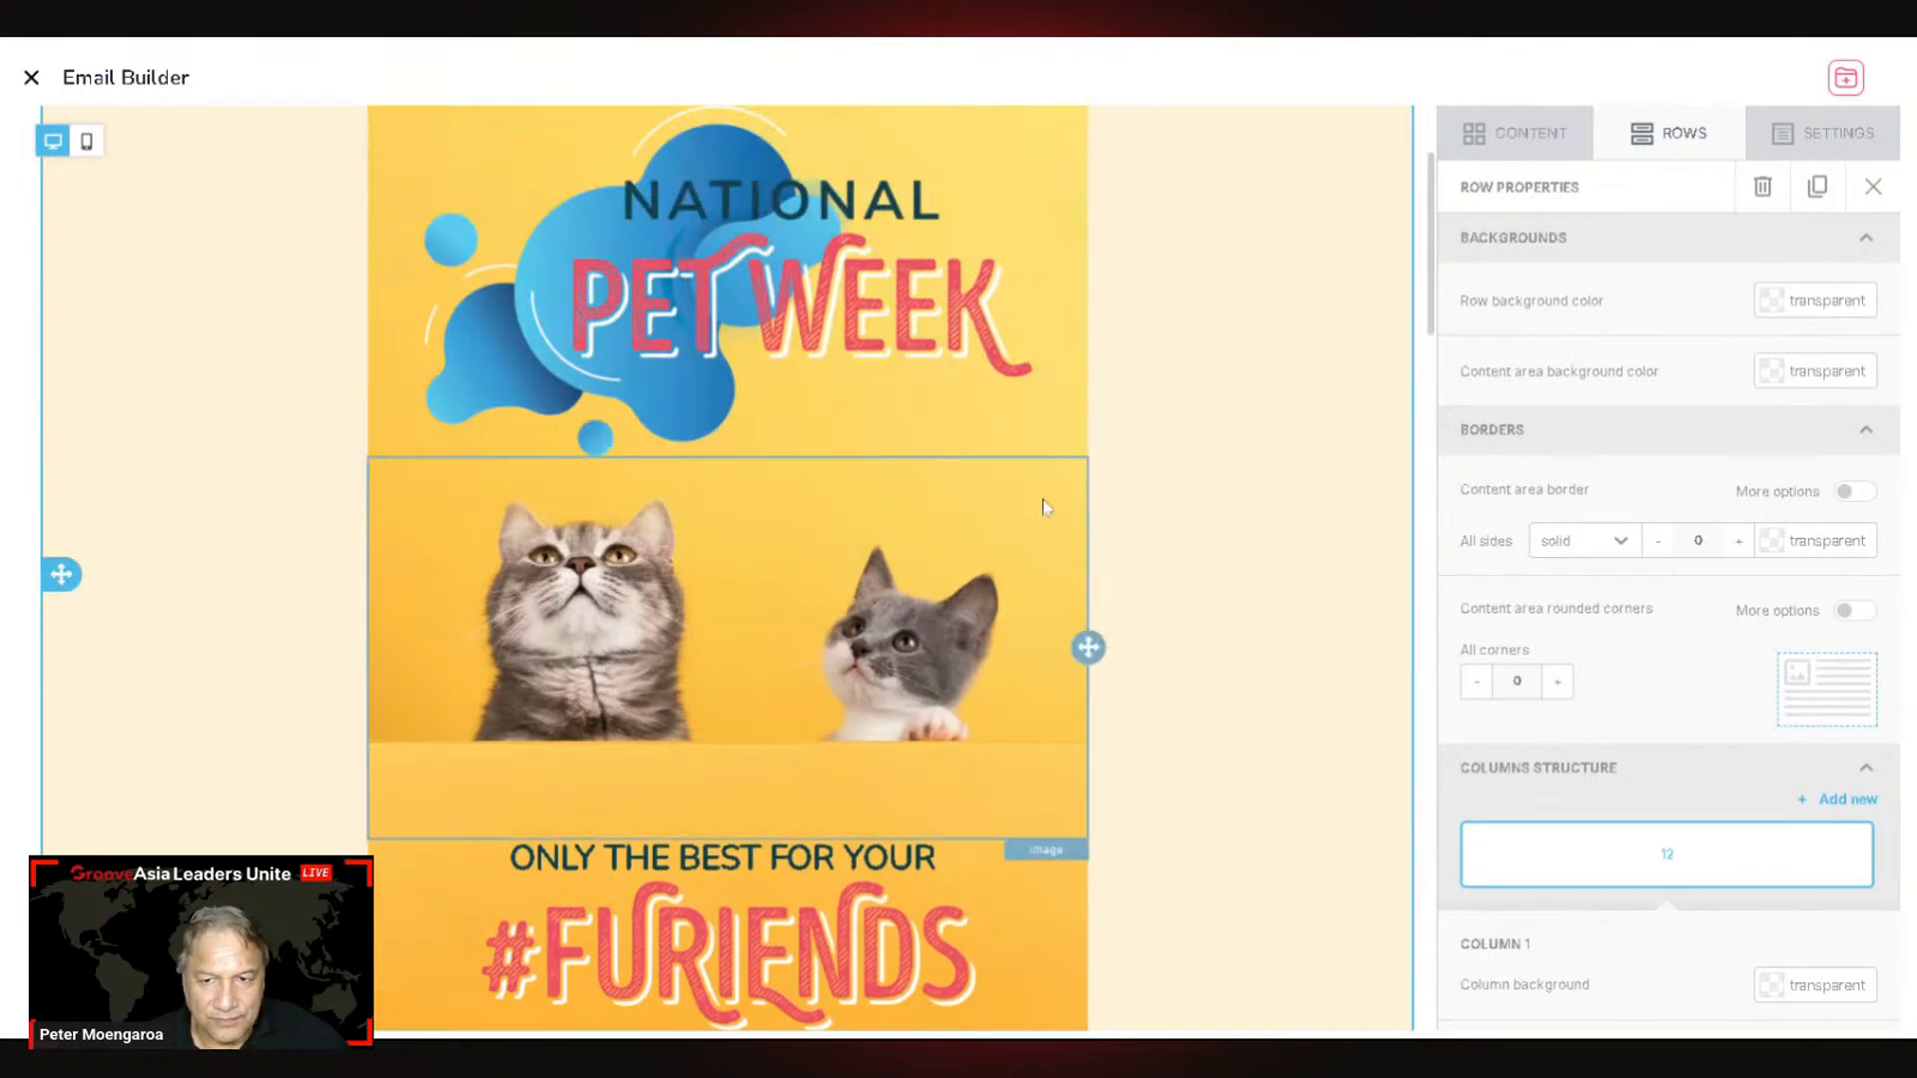
click(1048, 522)
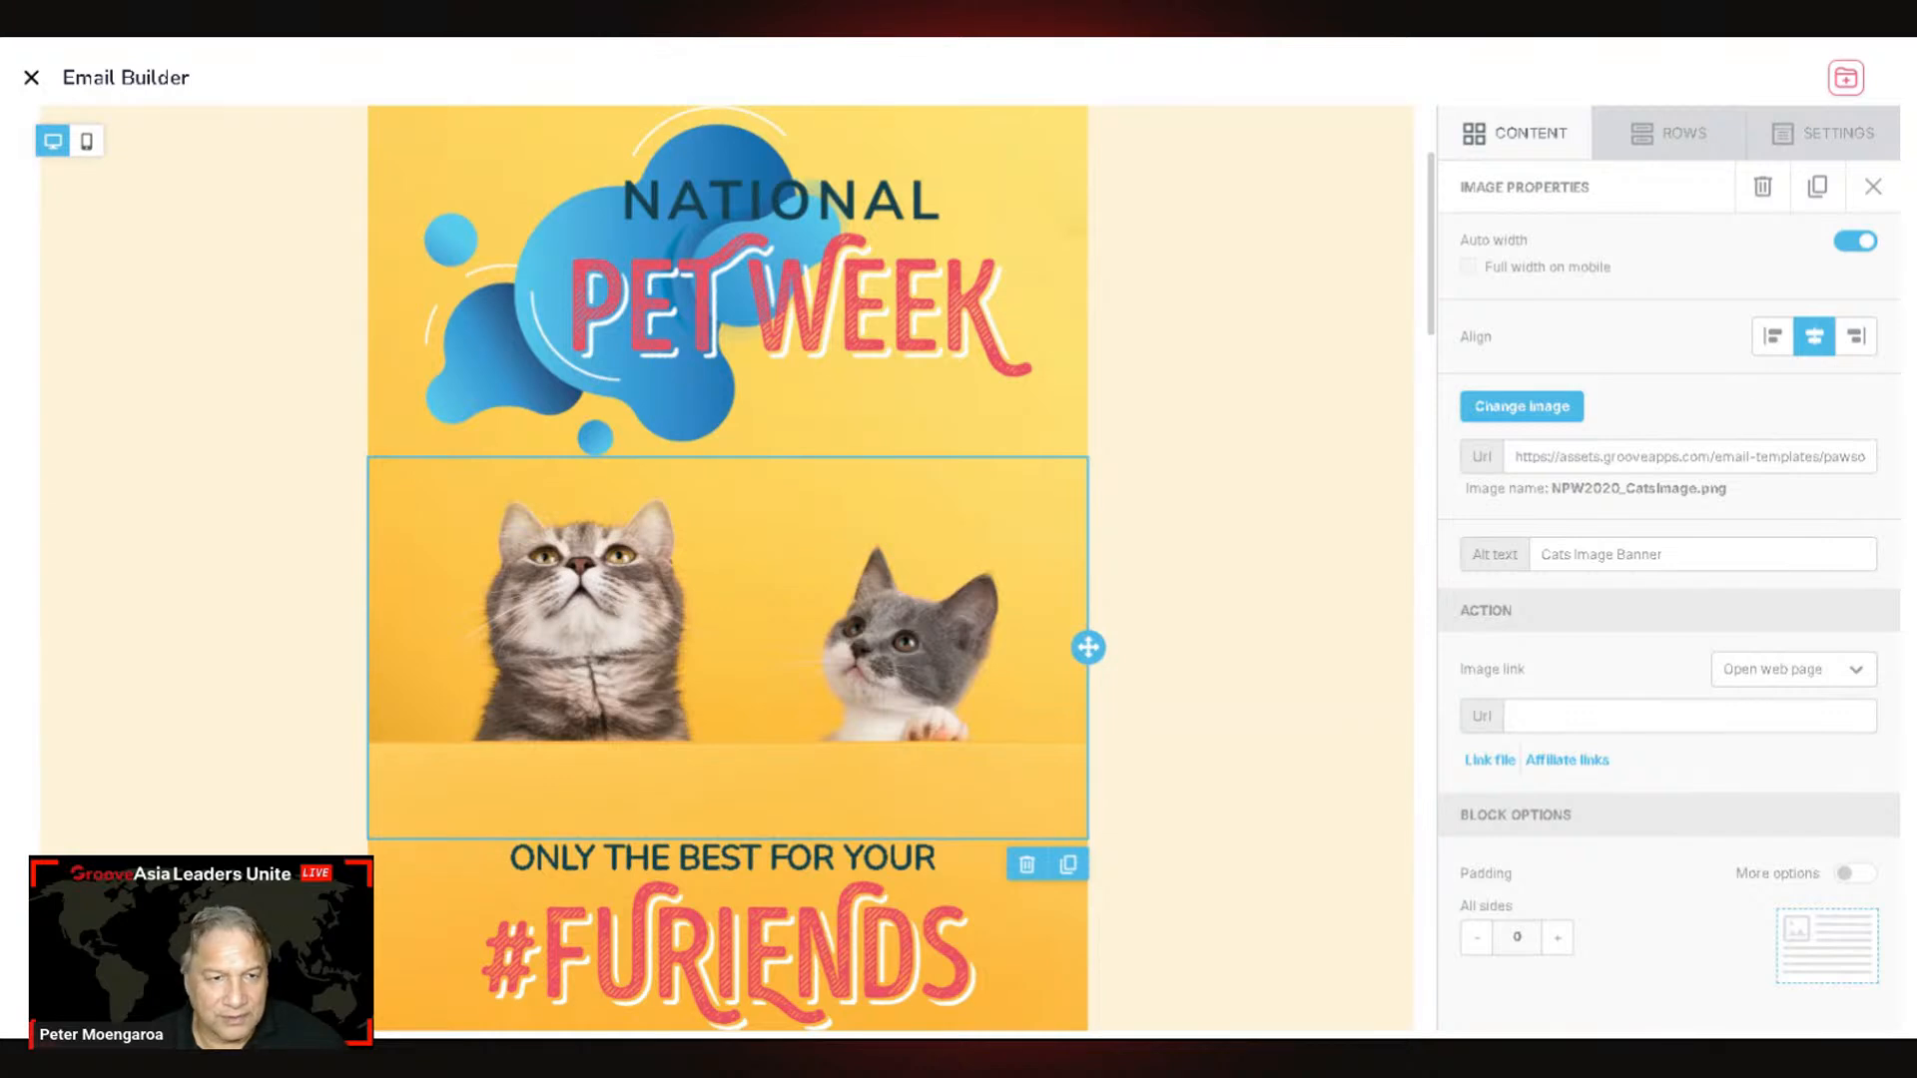
click(1840, 138)
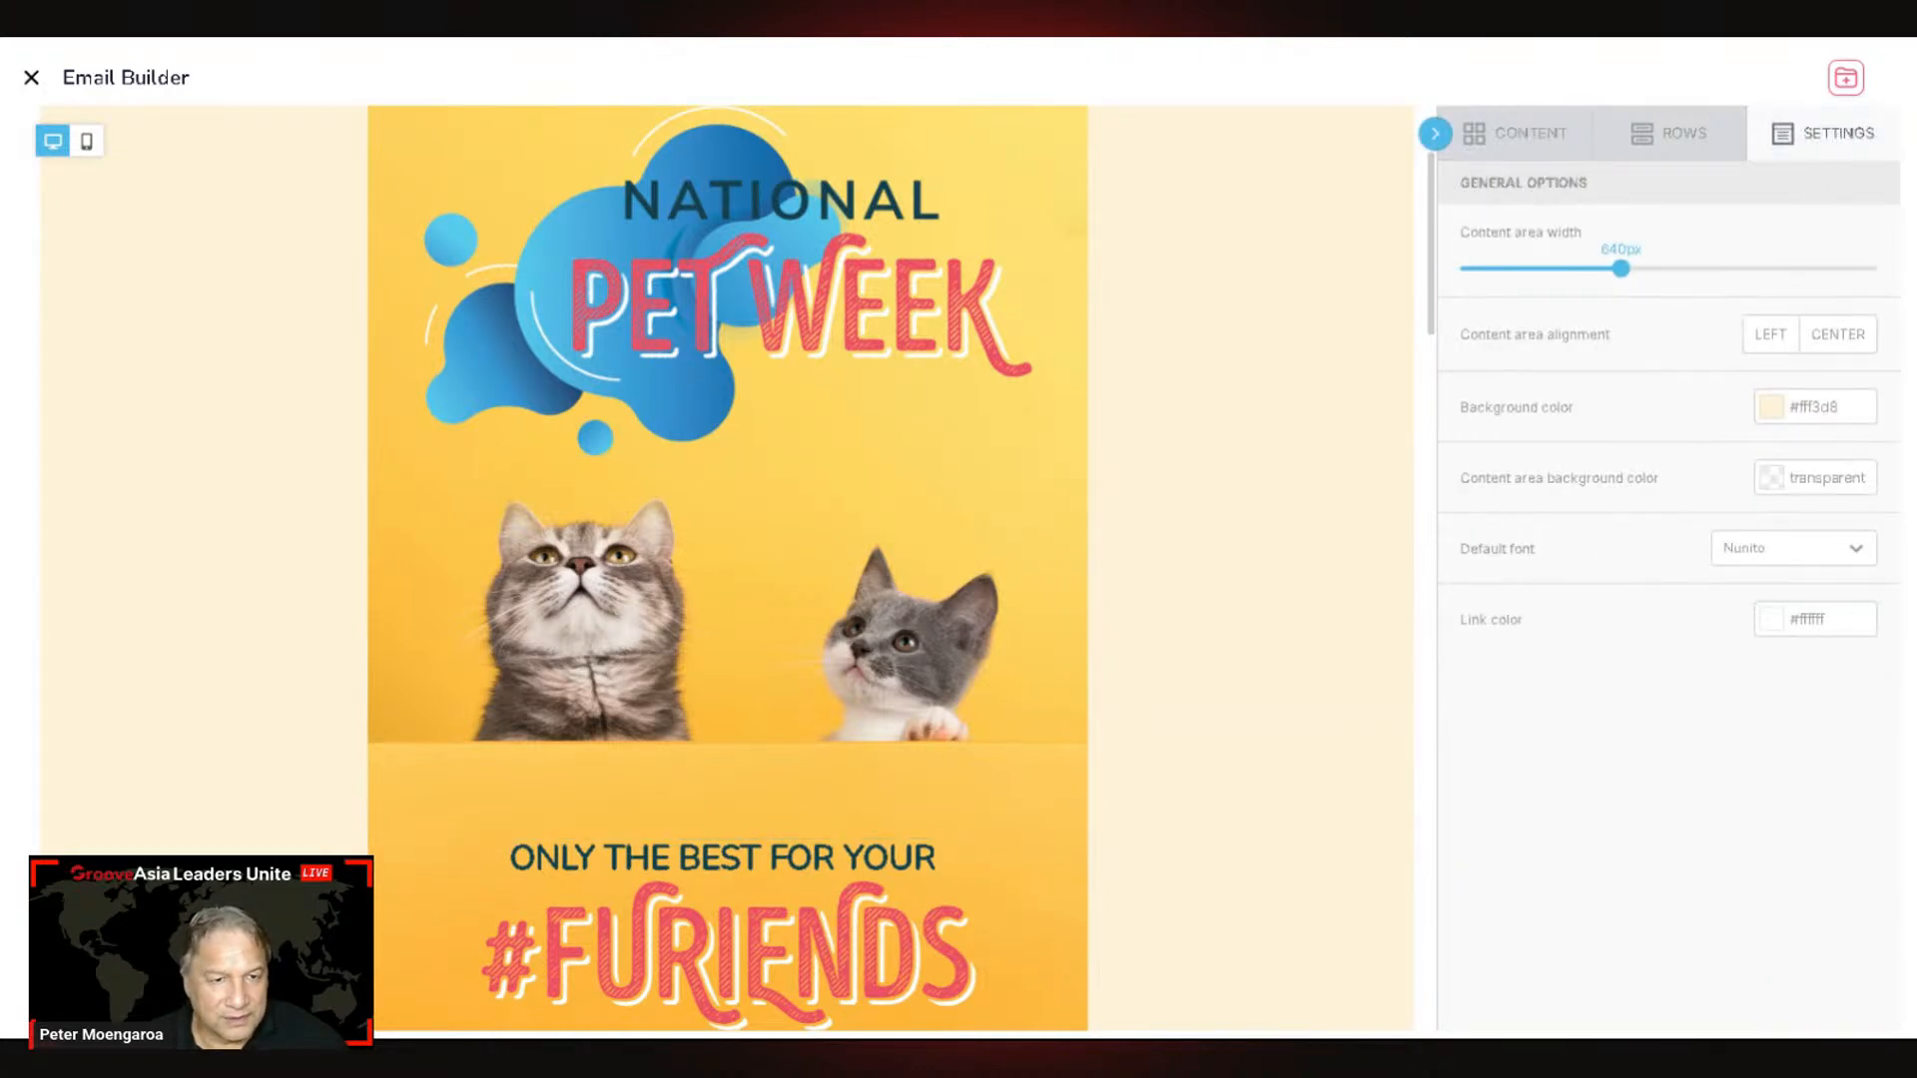
double_click(1817, 407)
text(ead4c7)
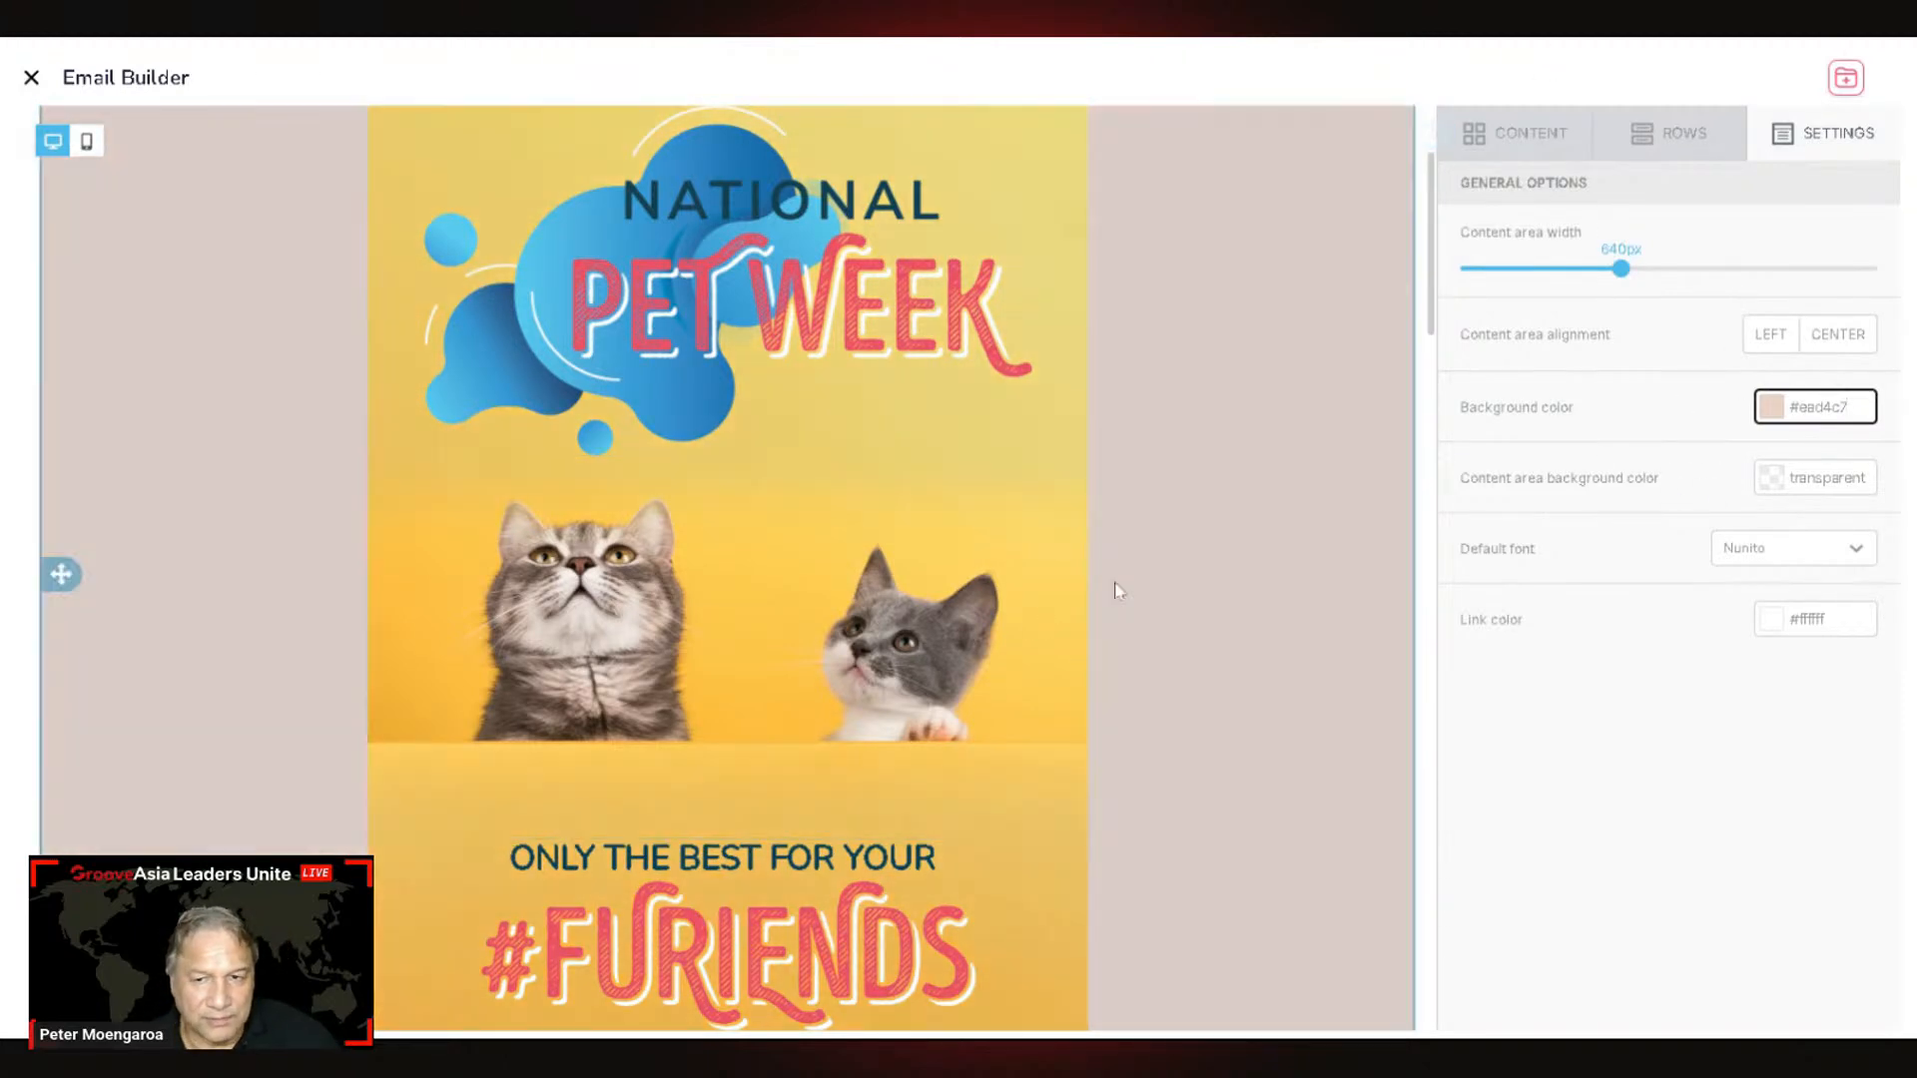
click(1078, 805)
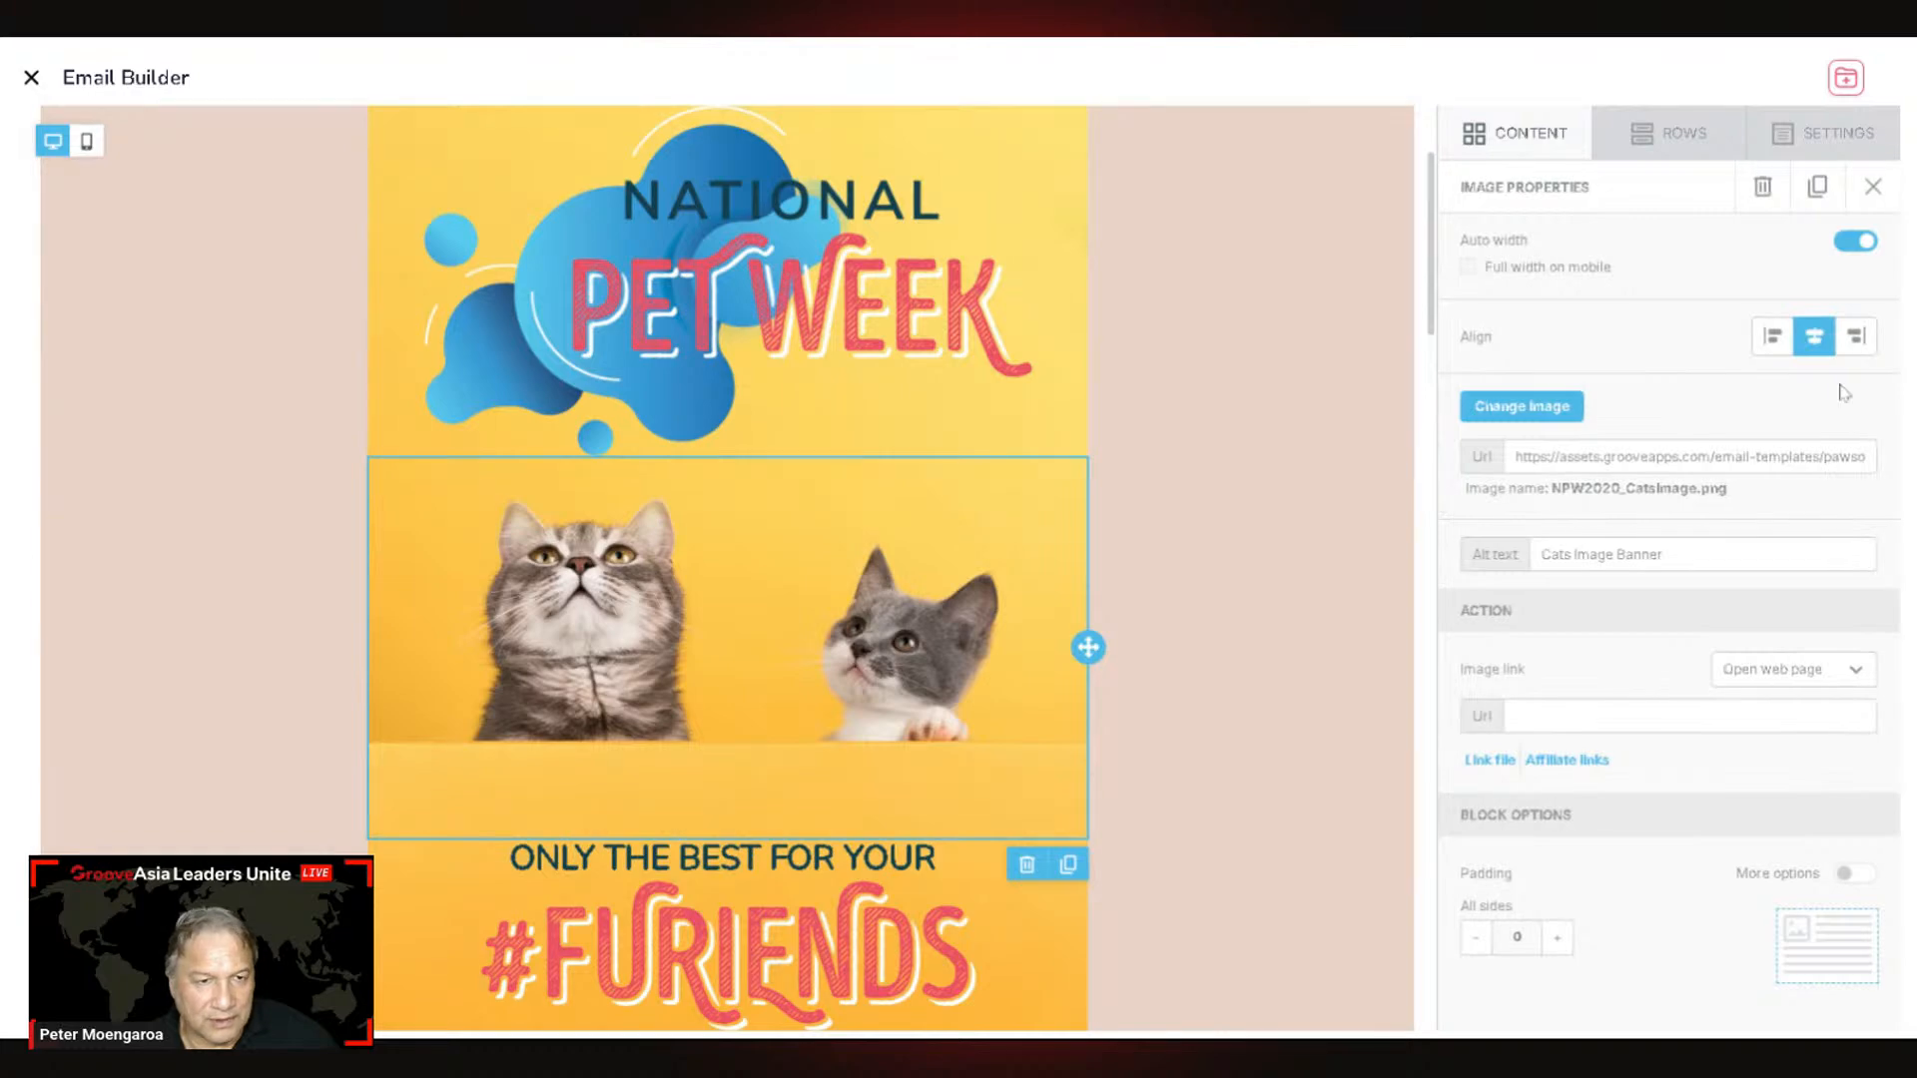
click(1301, 629)
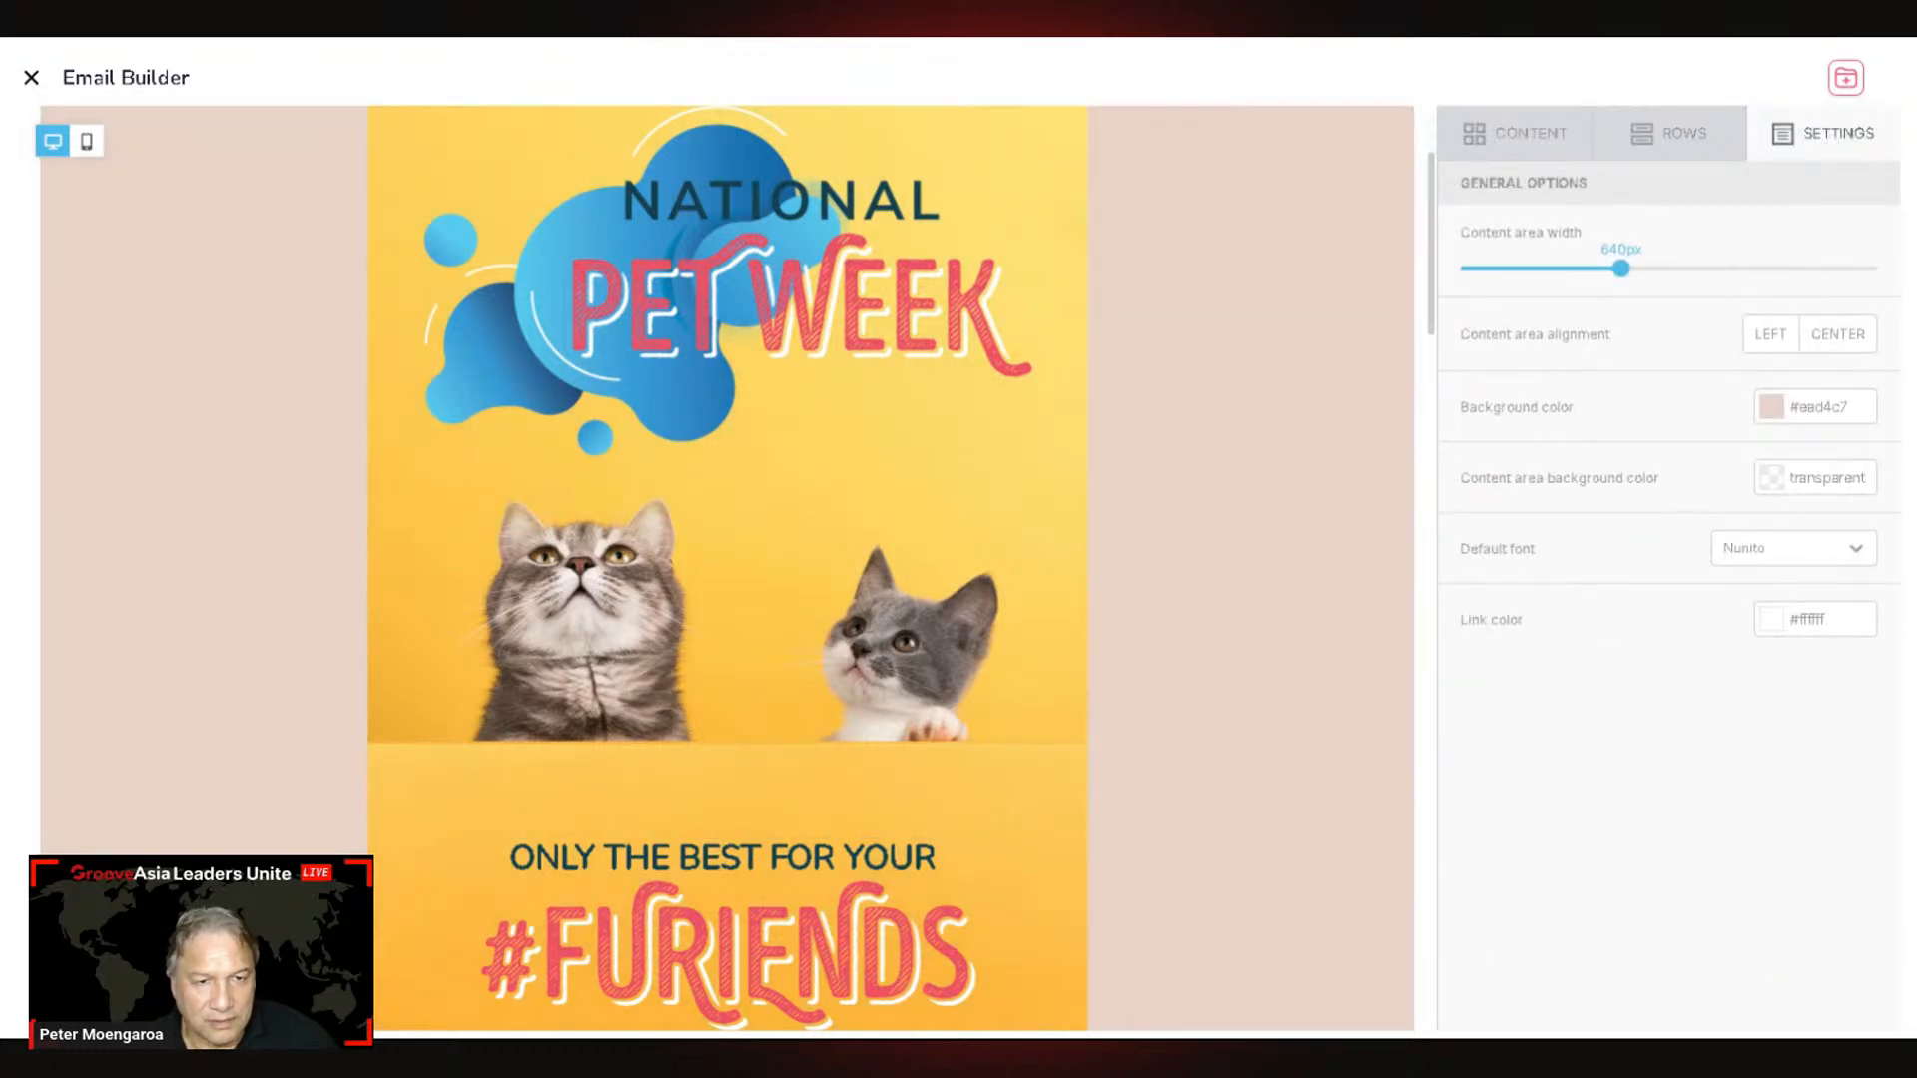
click(1015, 989)
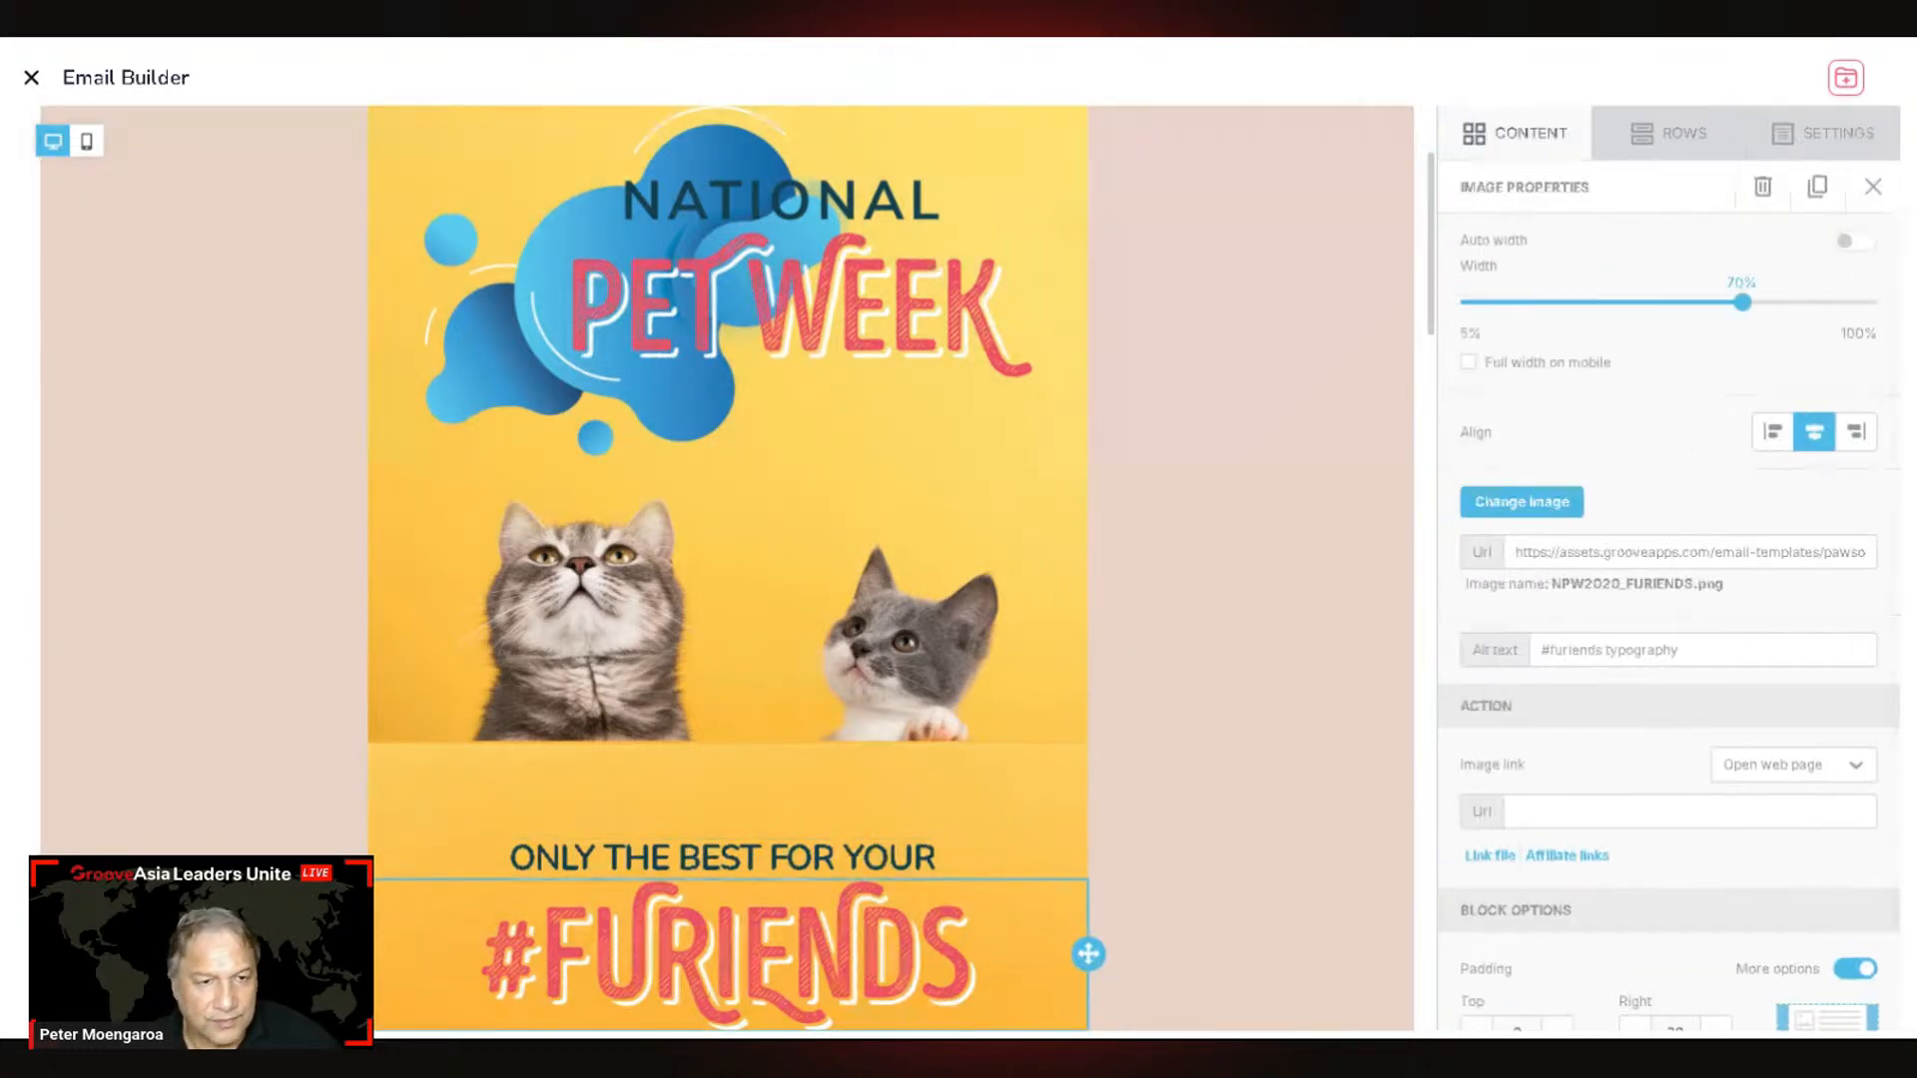
click(1857, 134)
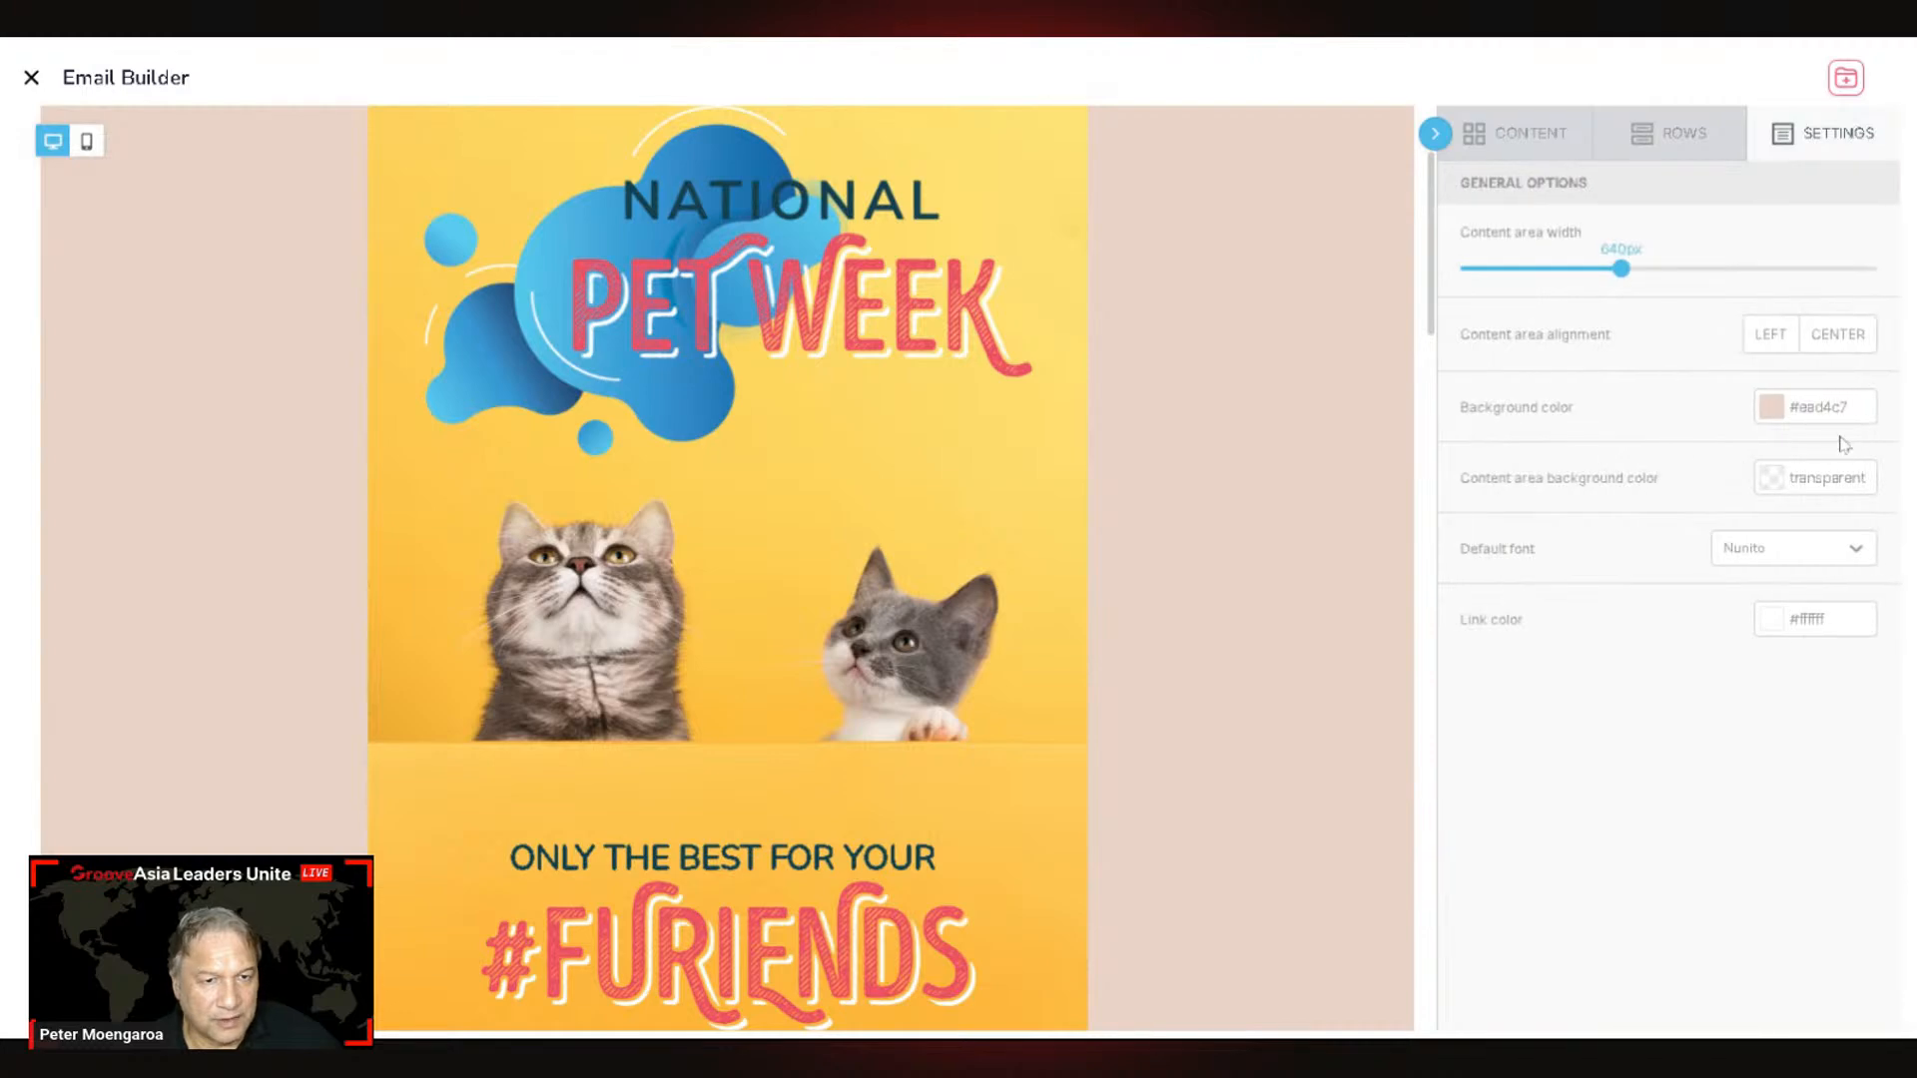
scroll(1039, 639, down, 6)
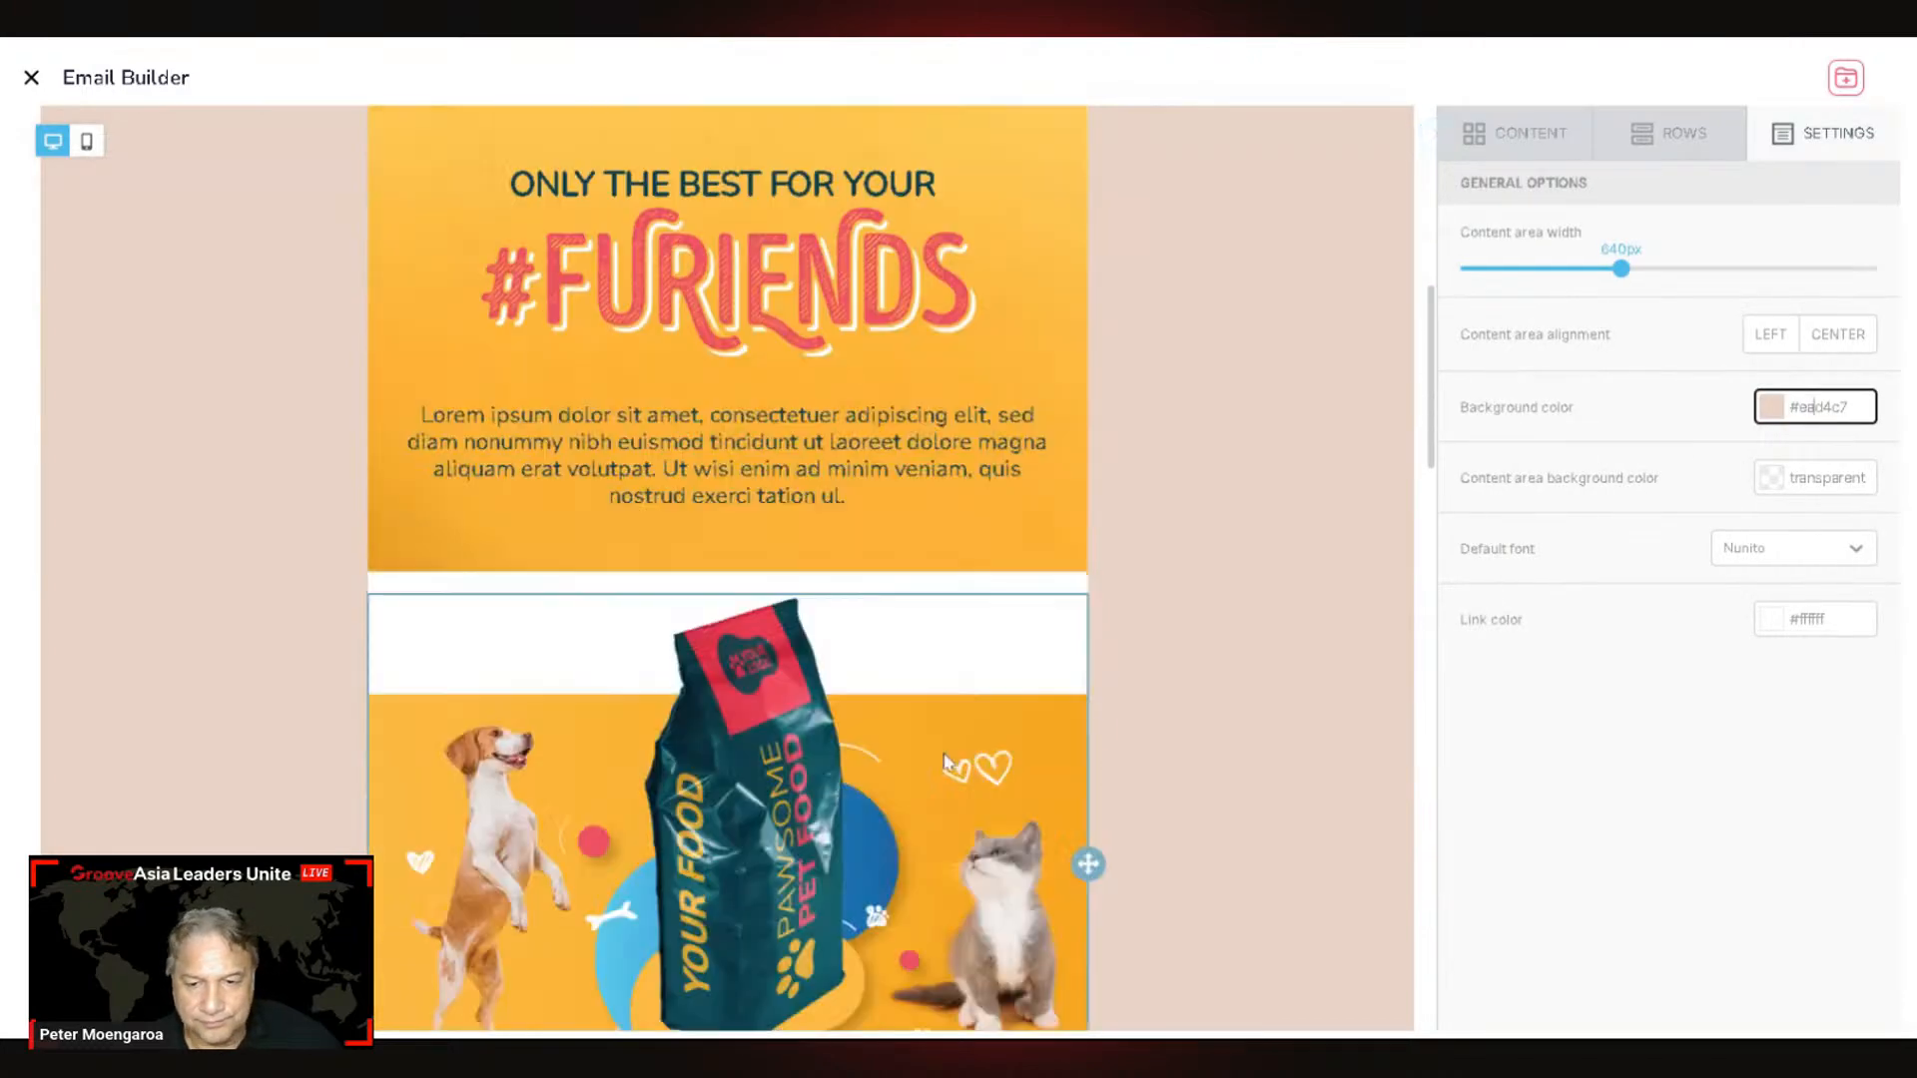
click(965, 552)
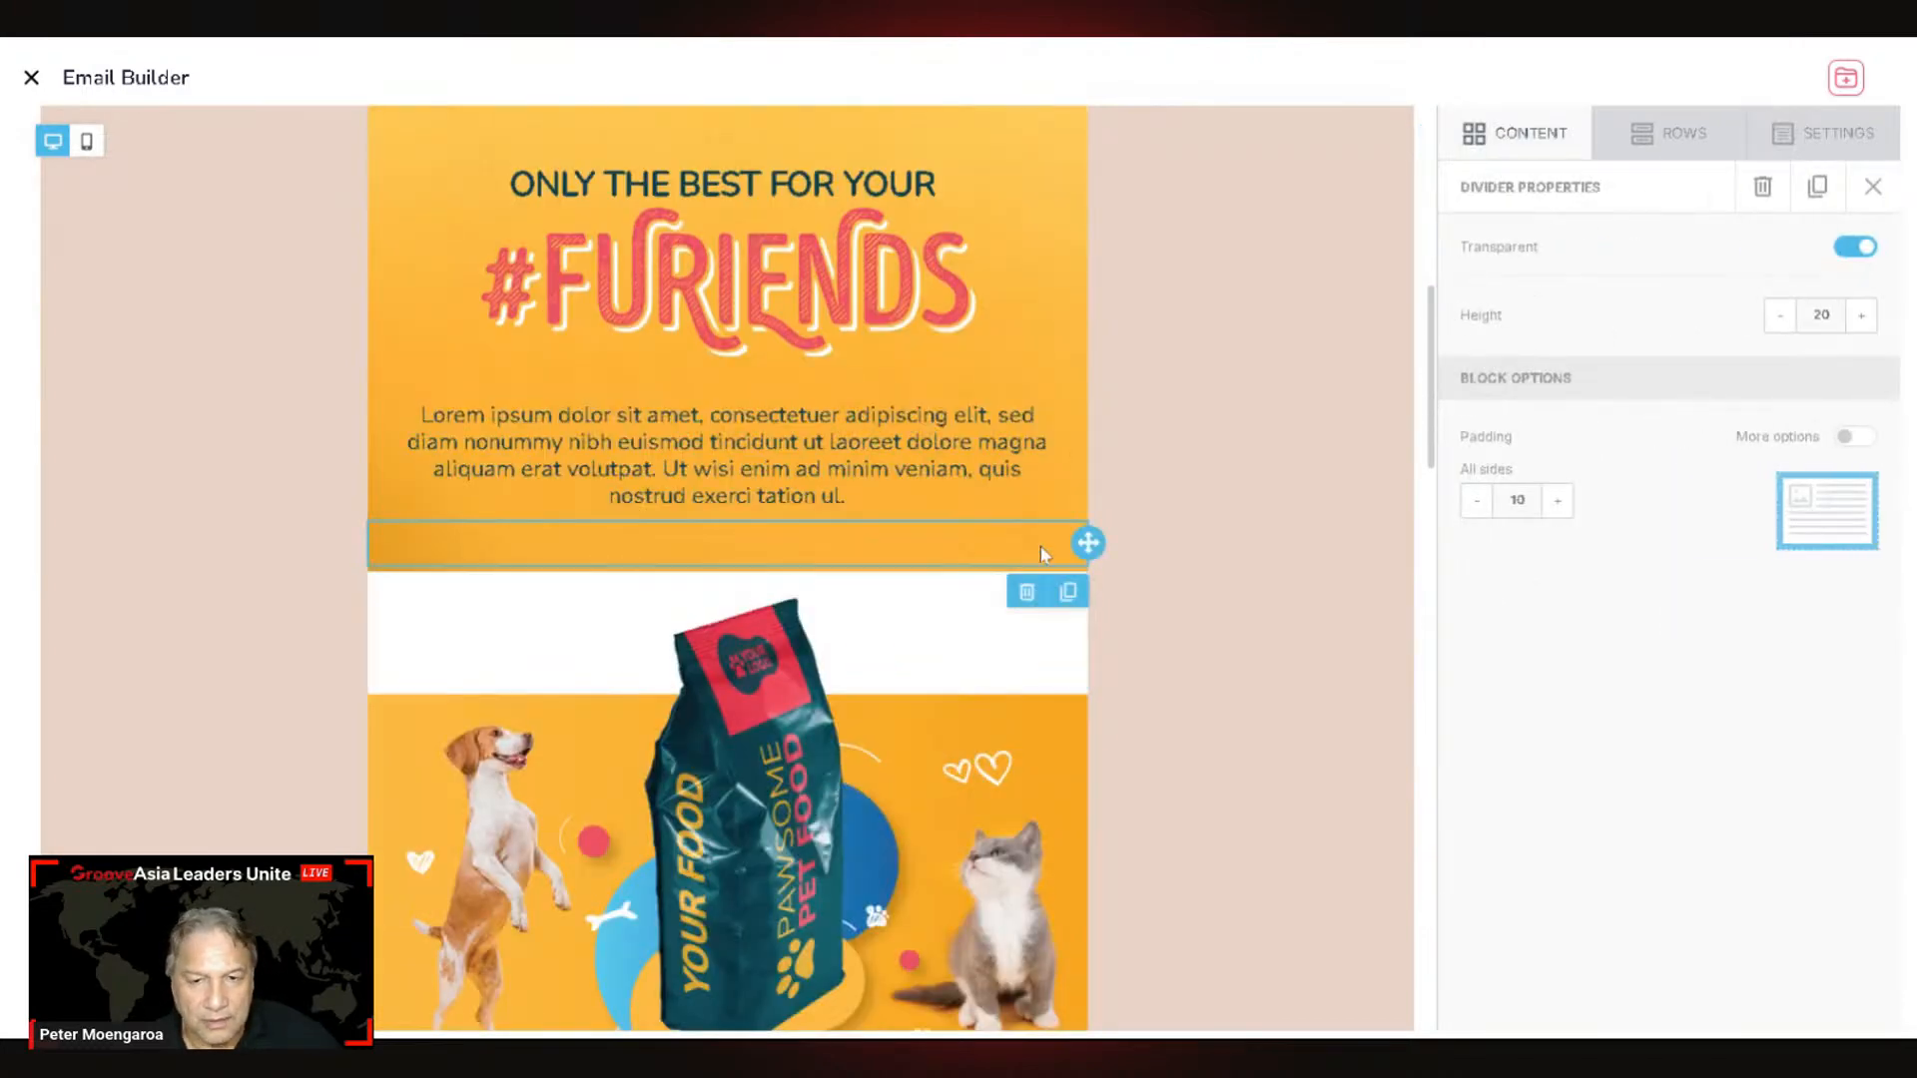
click(1848, 152)
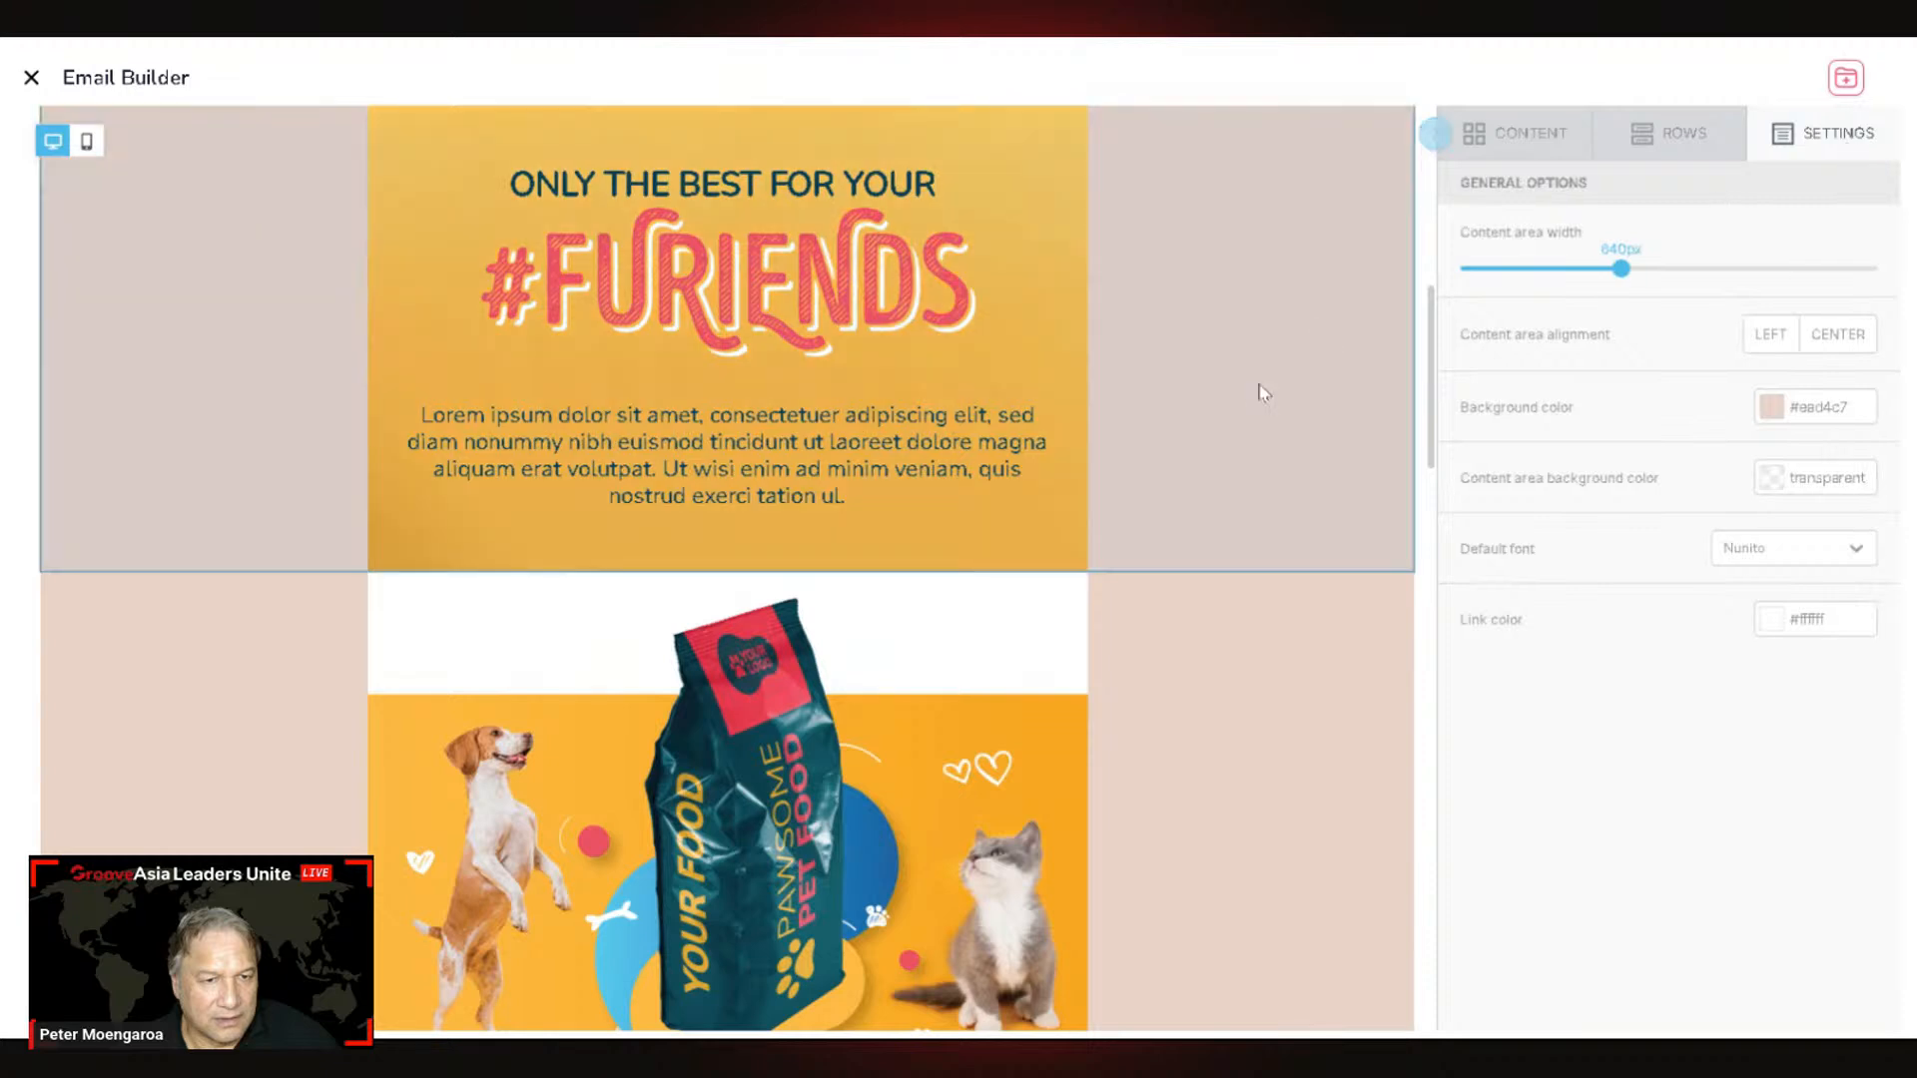
click(1388, 390)
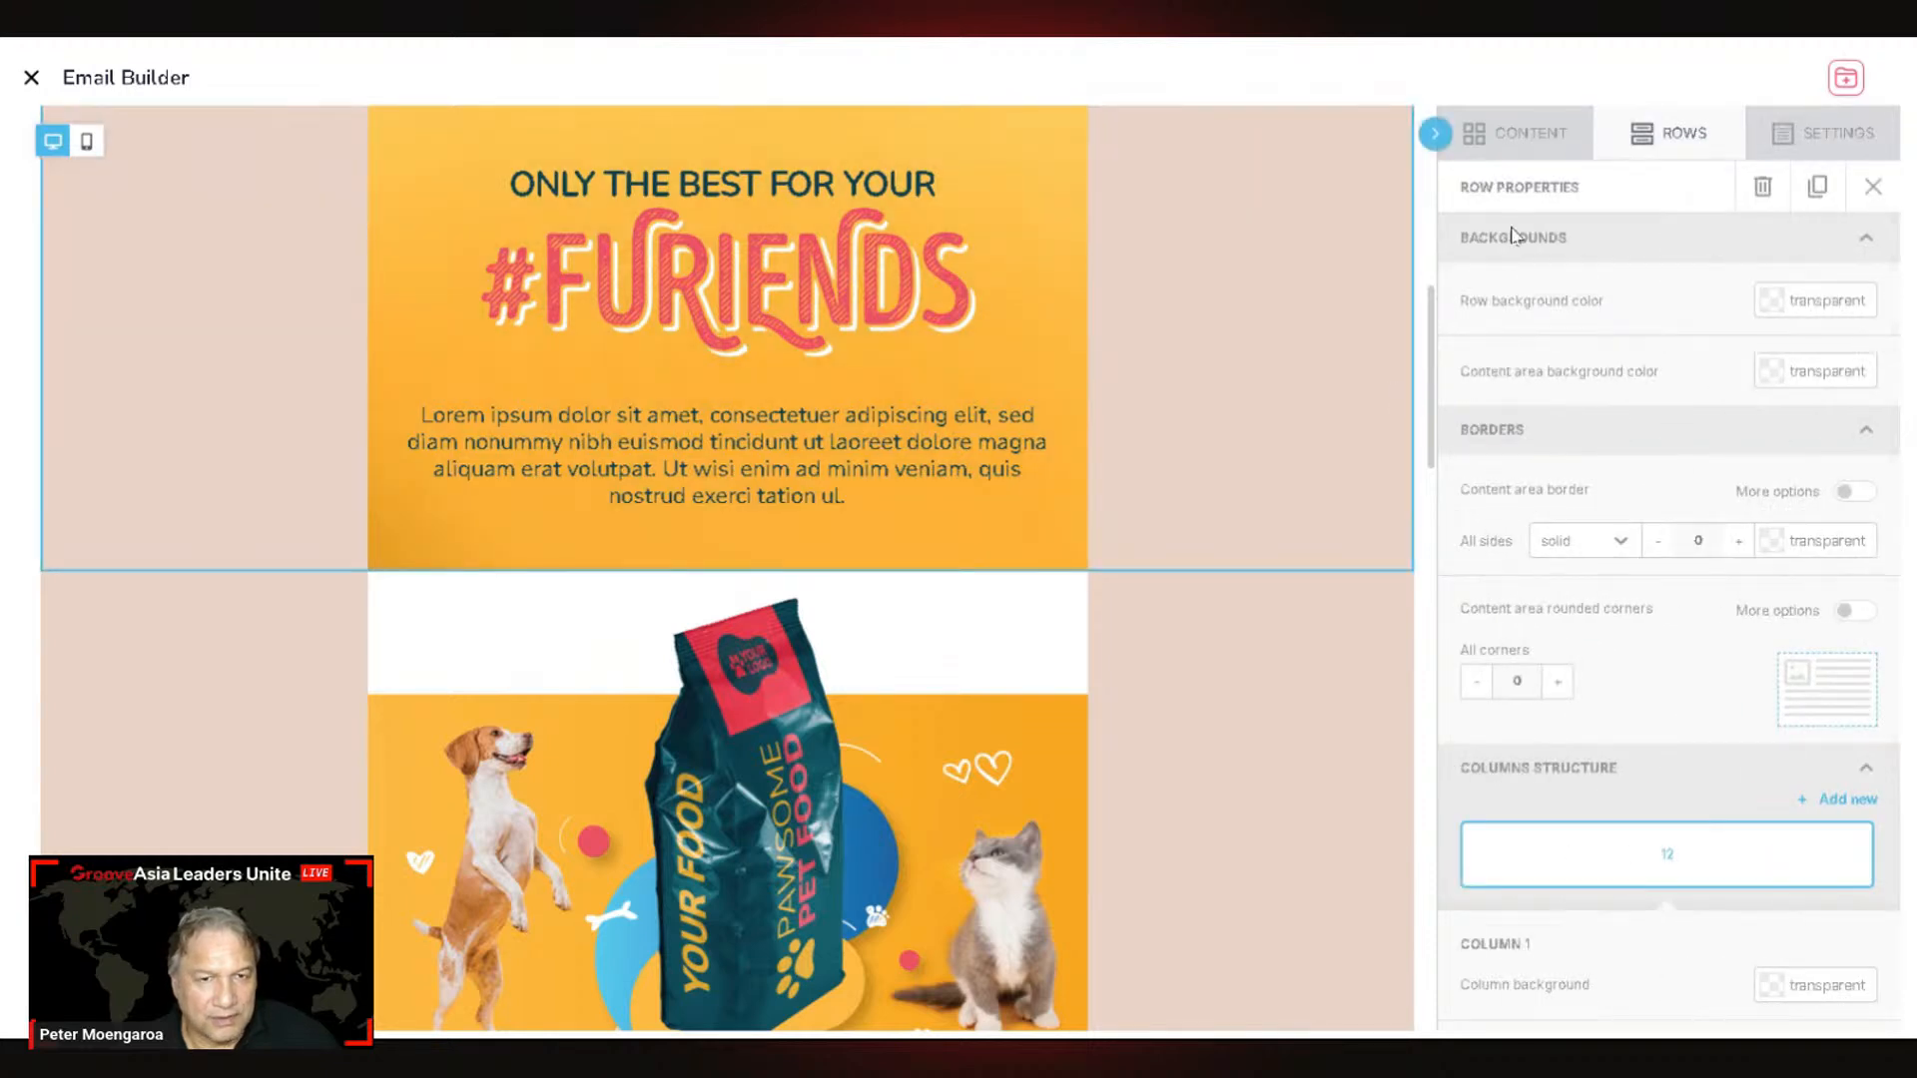
scroll(1638, 619, down, 3)
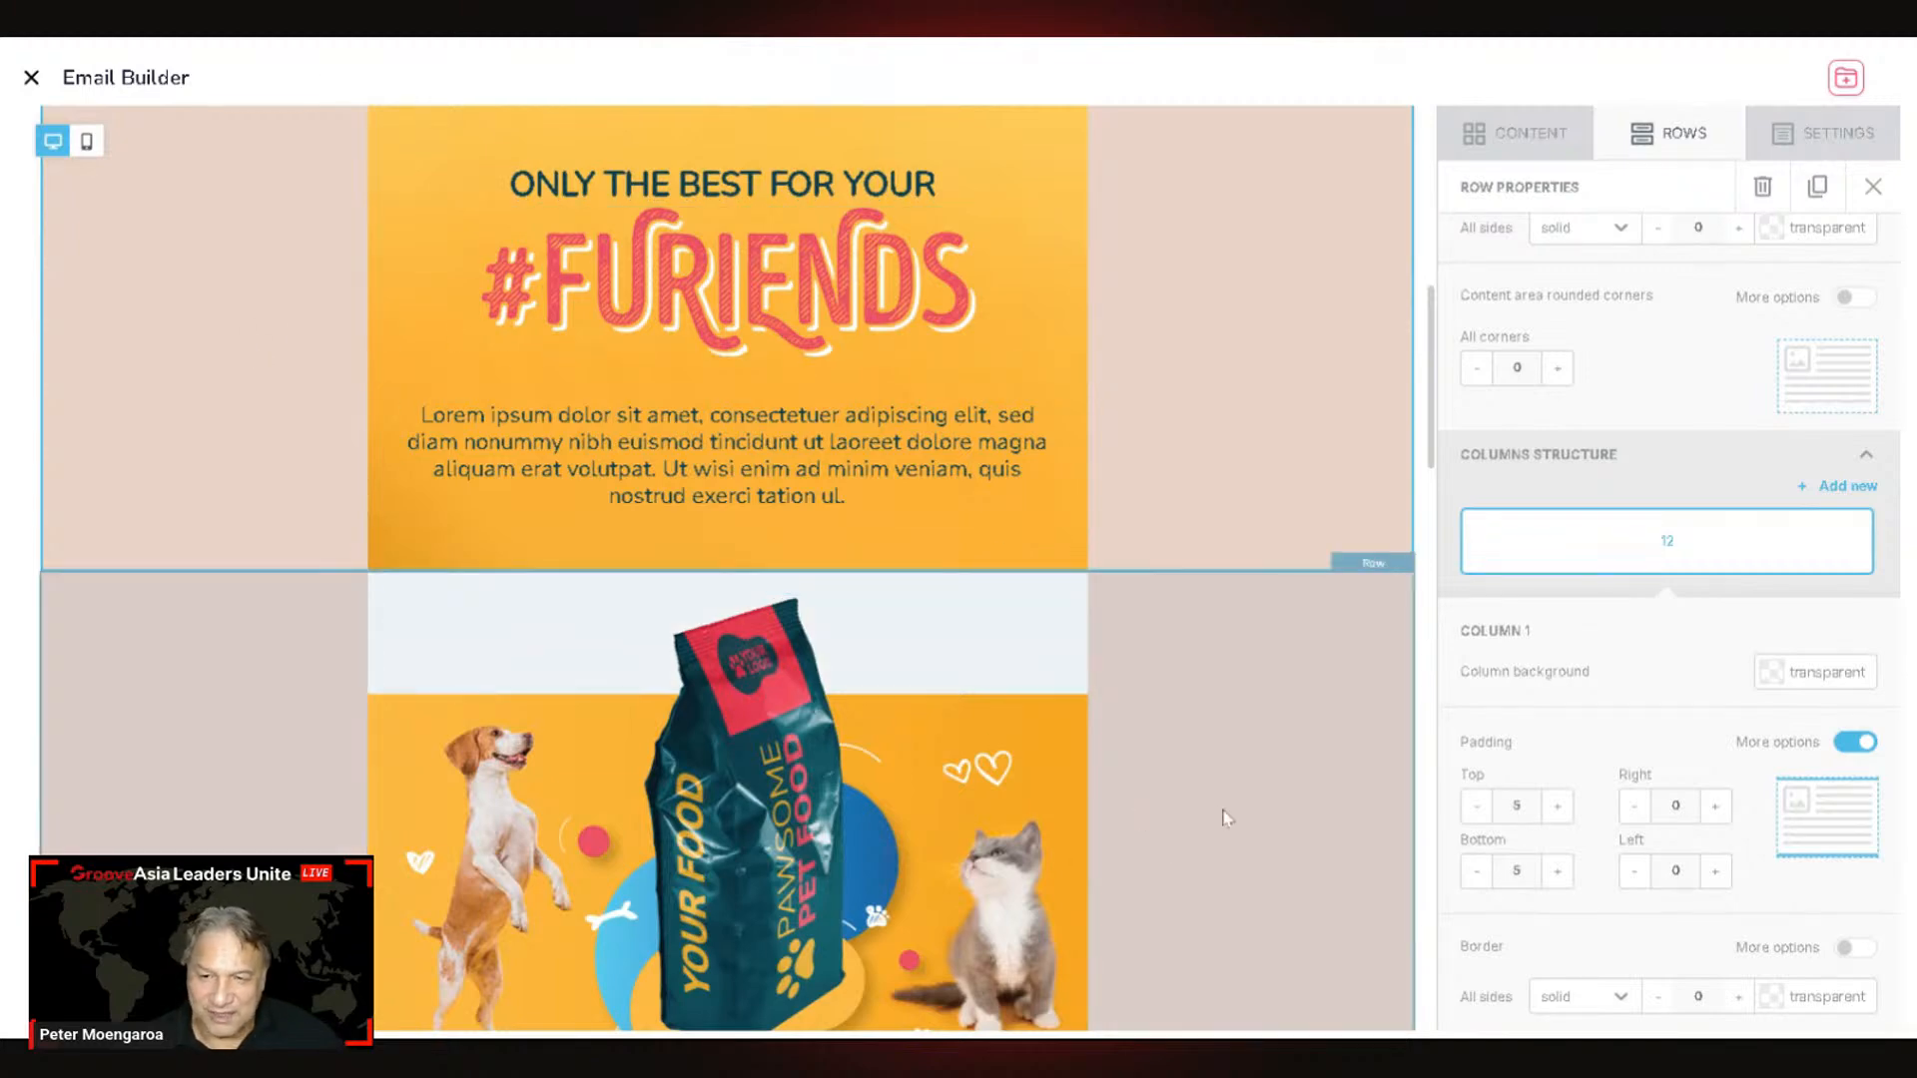
scroll(1216, 811, down, 5)
scroll(1228, 819, up, 6)
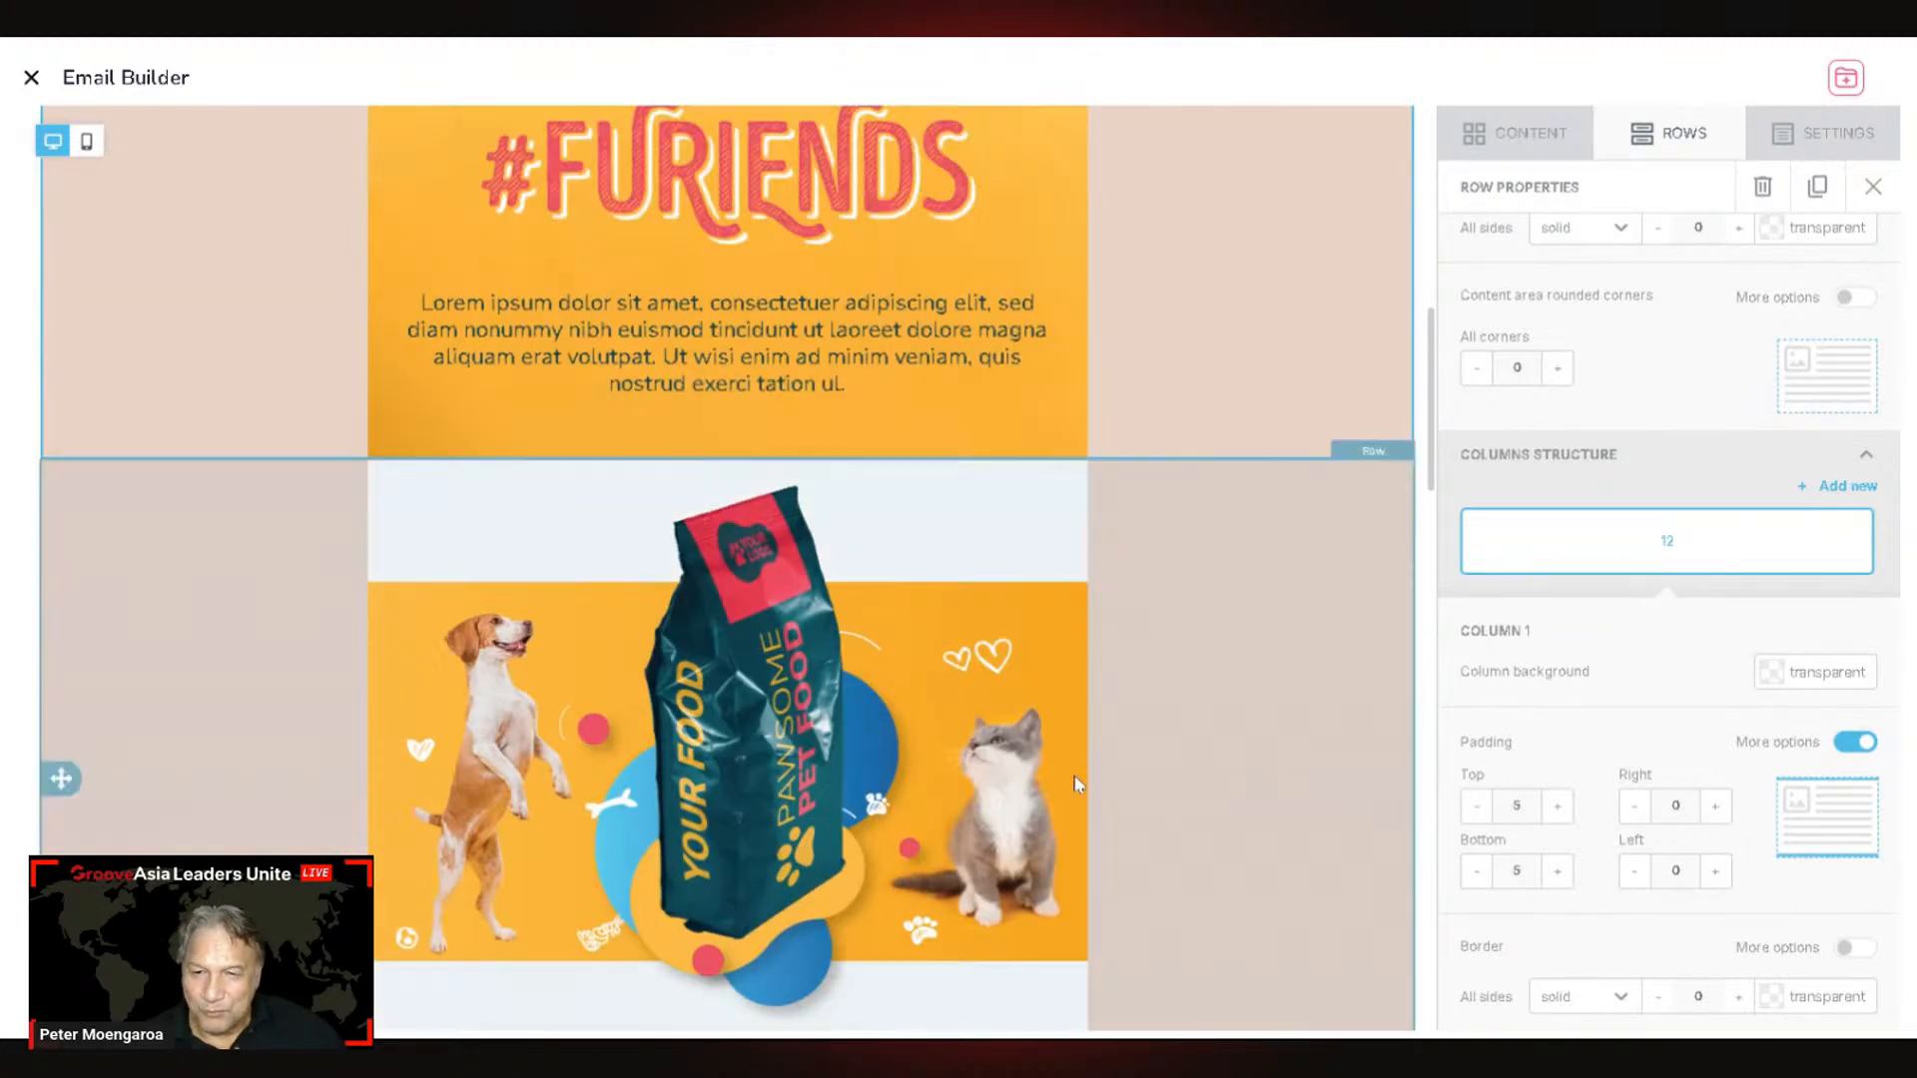
scroll(1242, 834, up, 2)
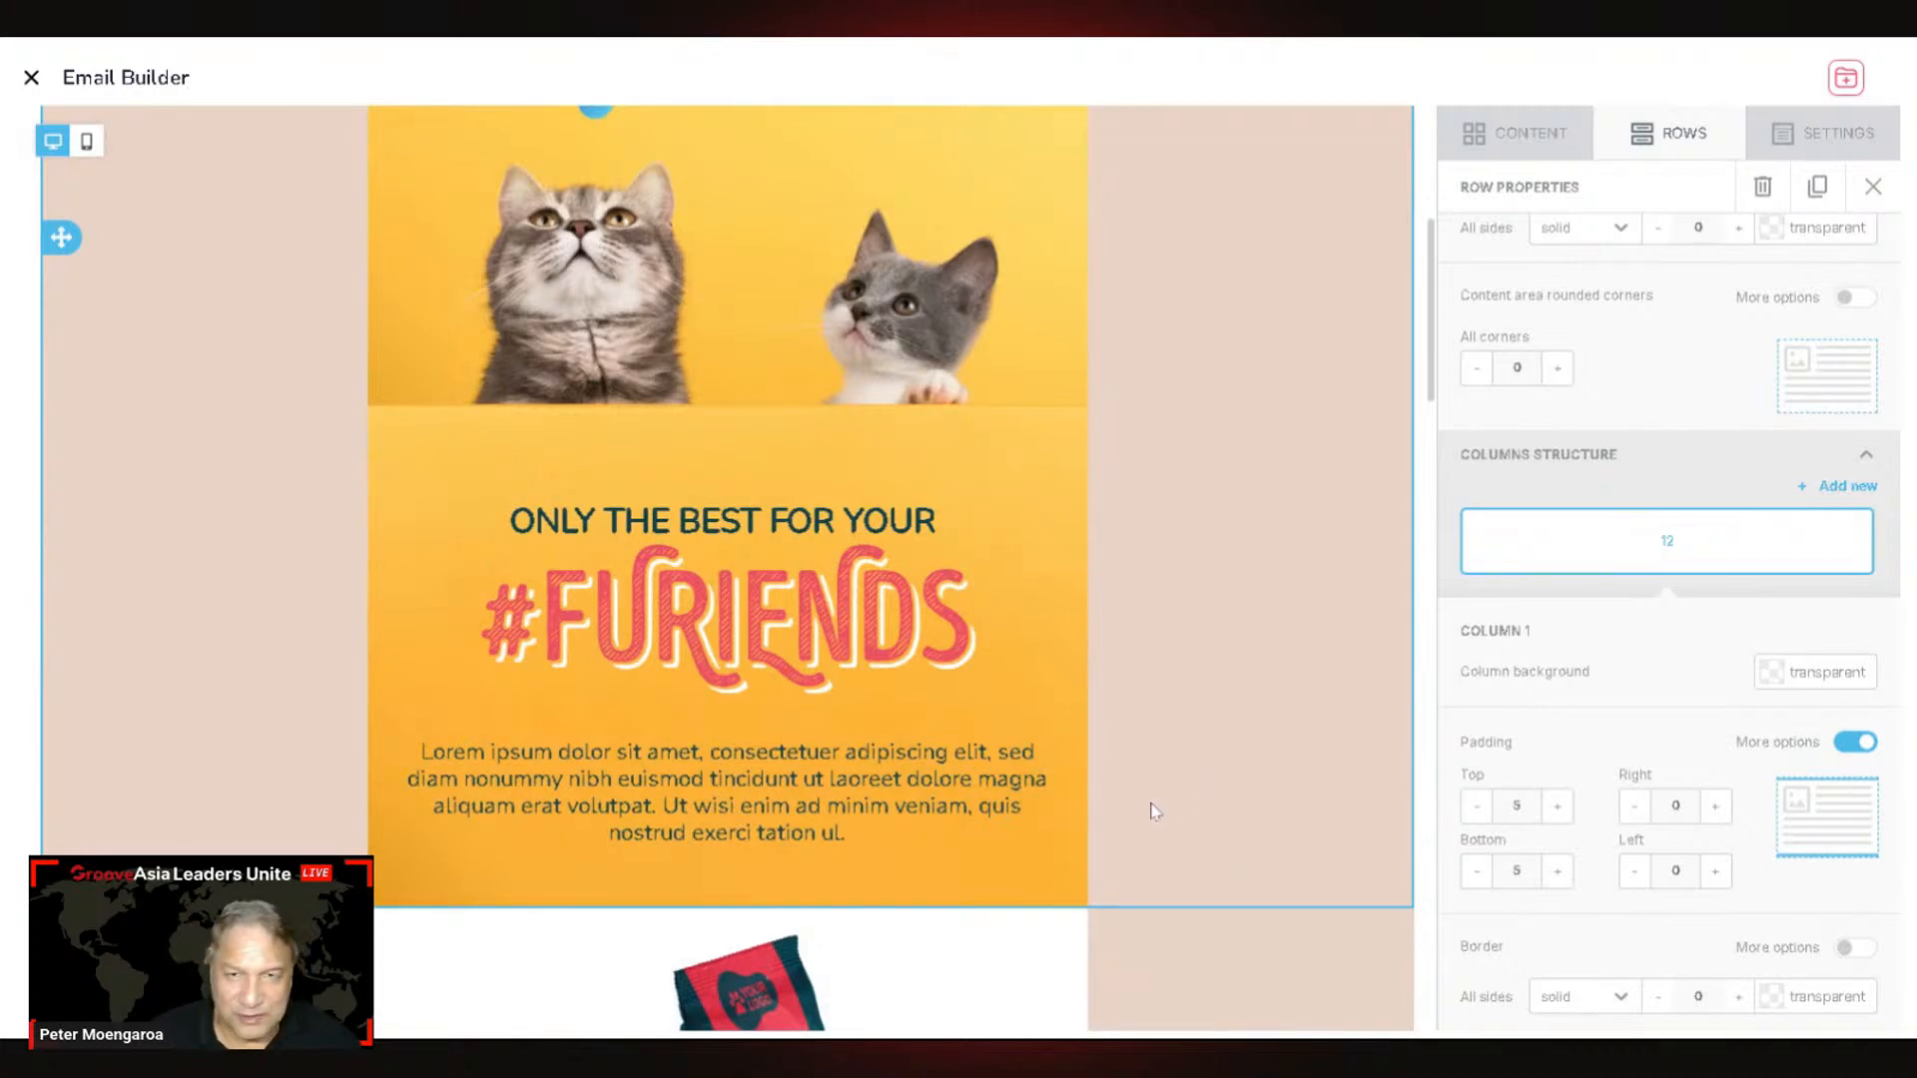
scroll(998, 749, up, 5)
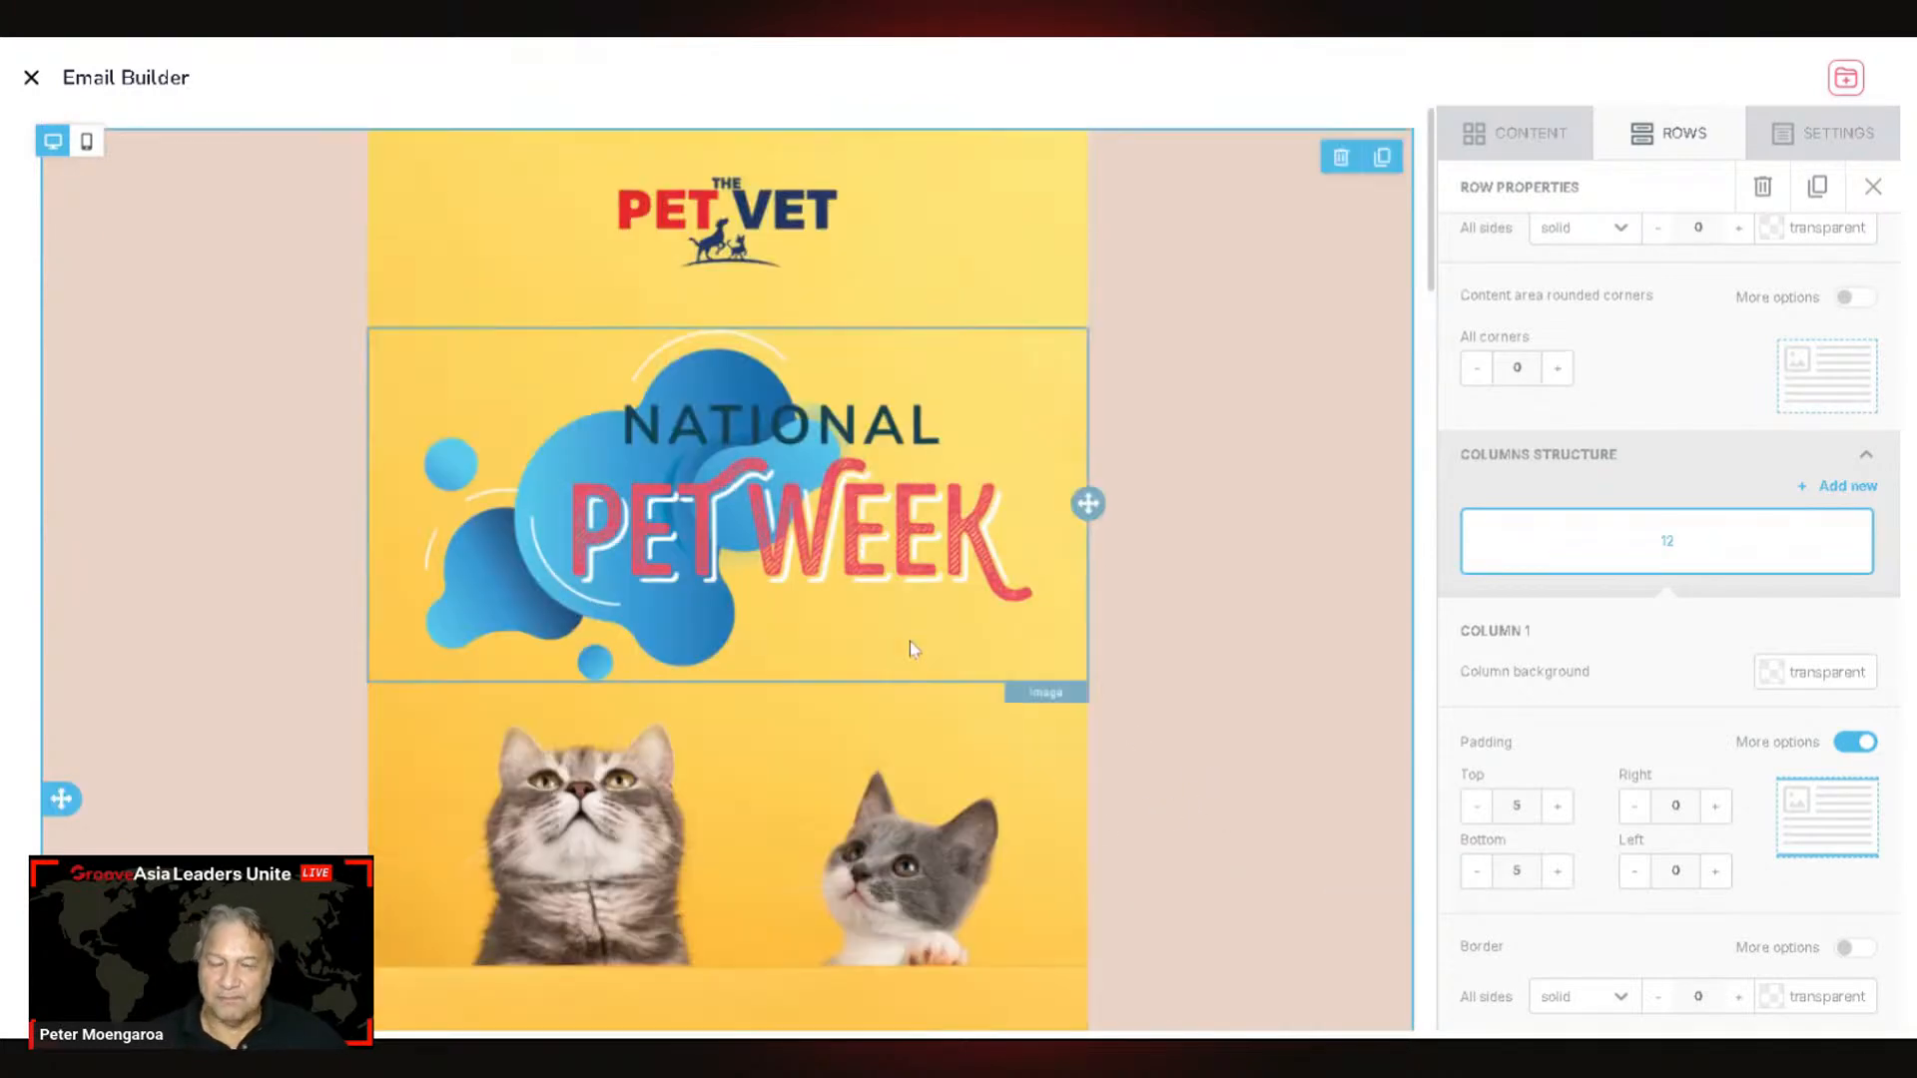
scroll(911, 649, down, 8)
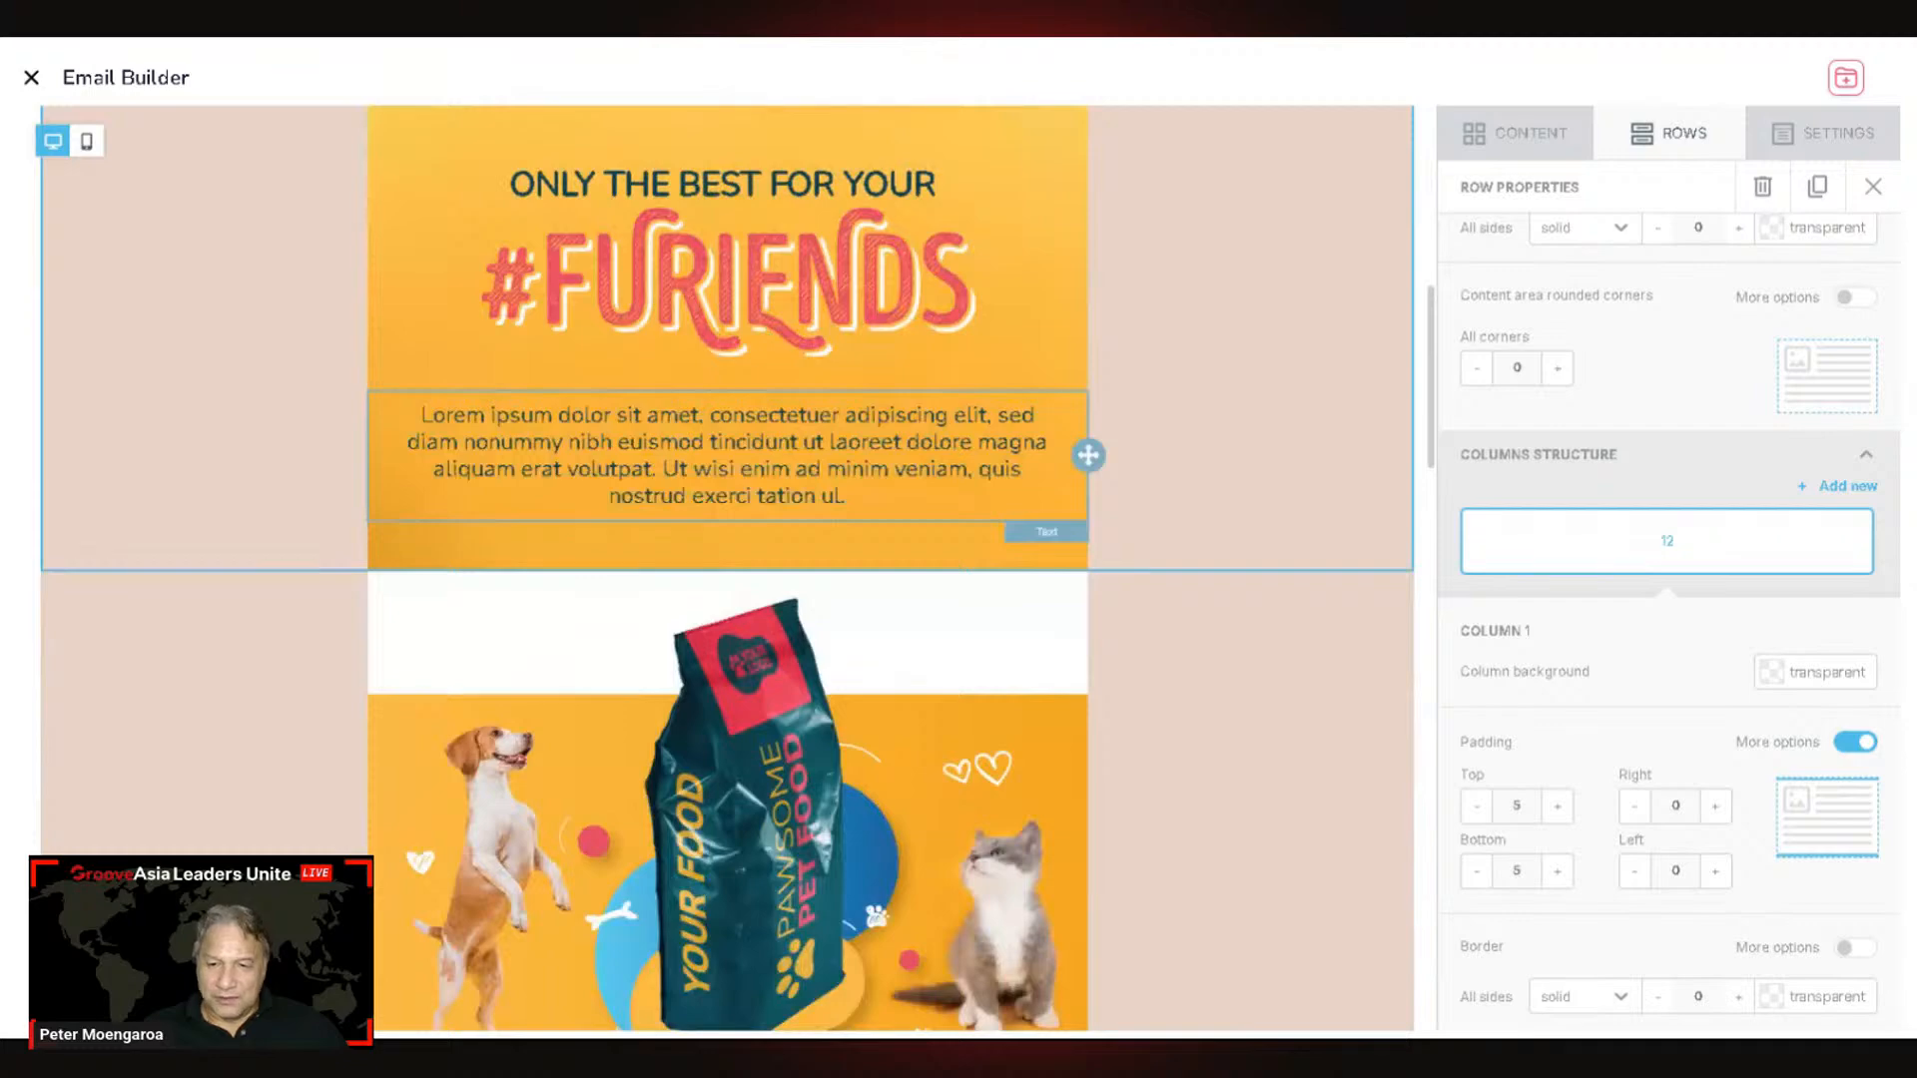
scroll(898, 600, down, 7)
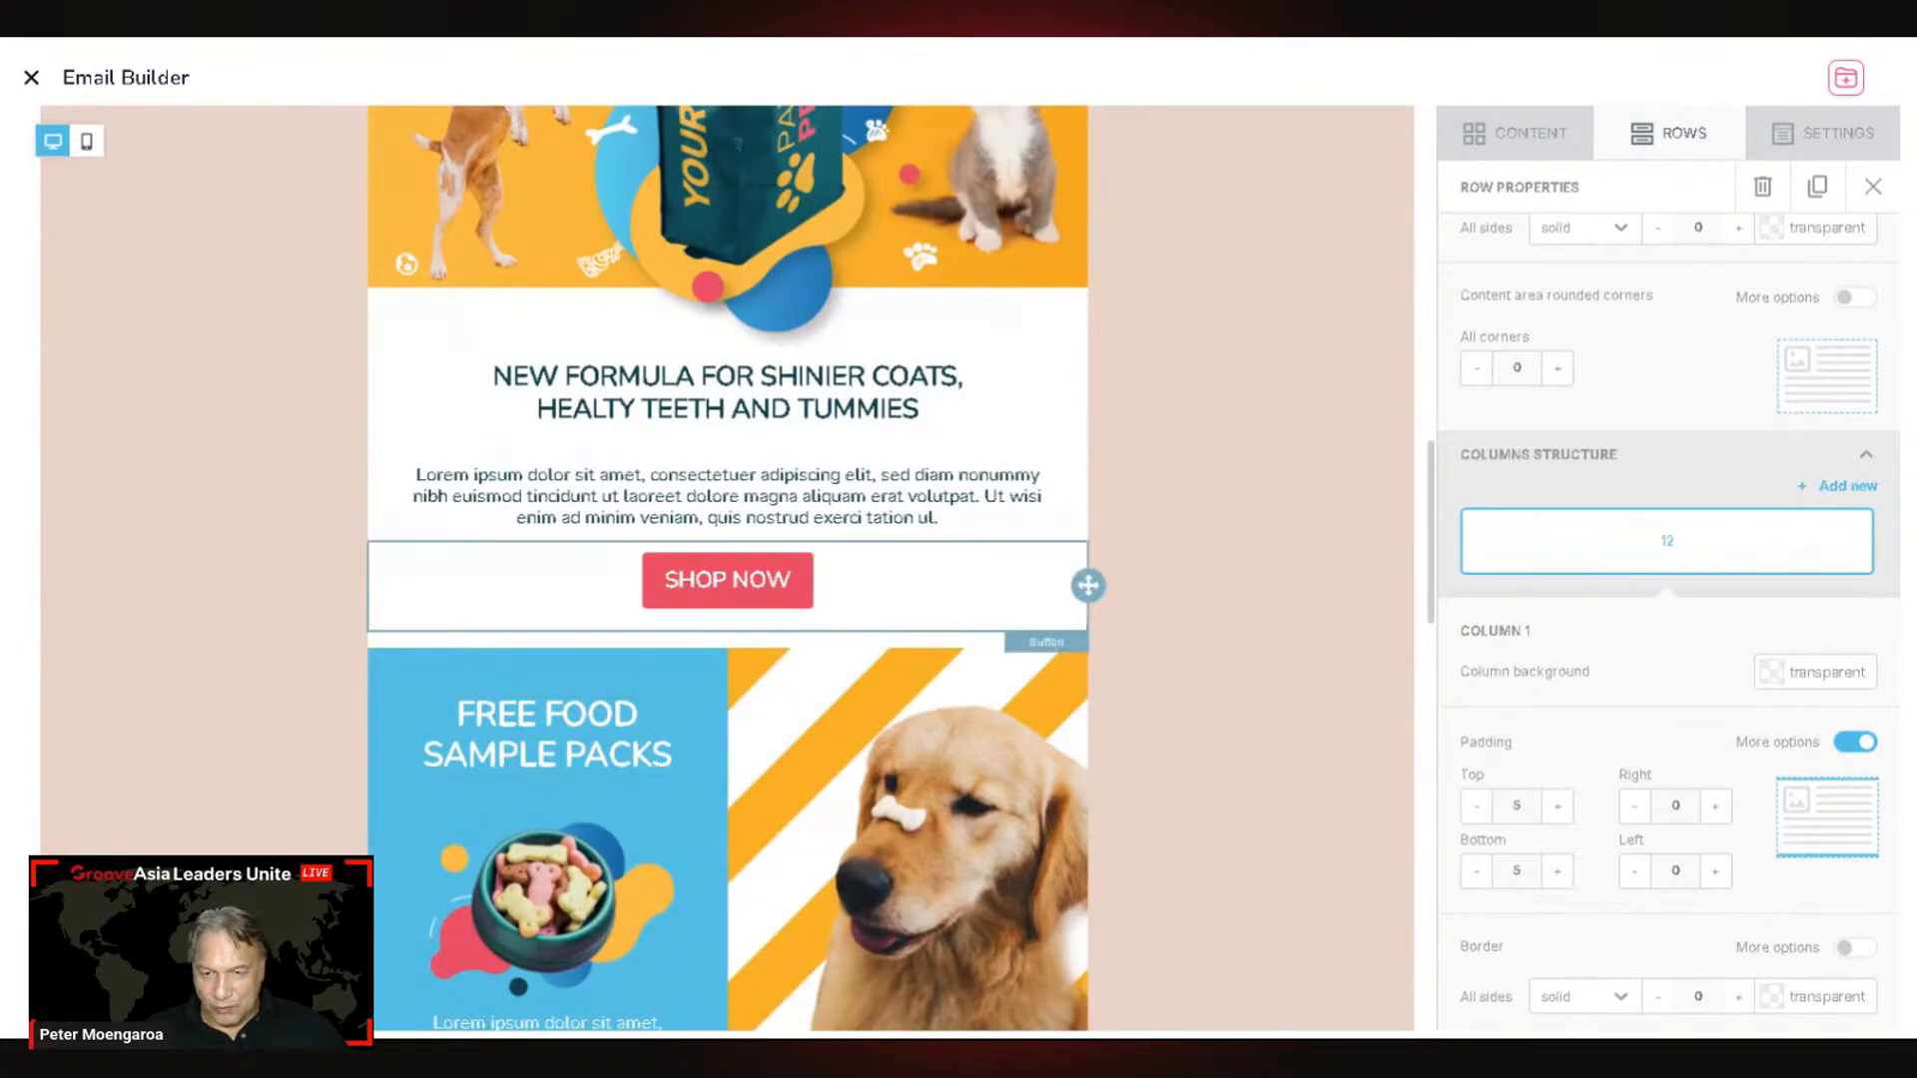
Step: Select the SHOP NOW button and scroll the Pet Vet site to its What We Do services
click(1010, 564)
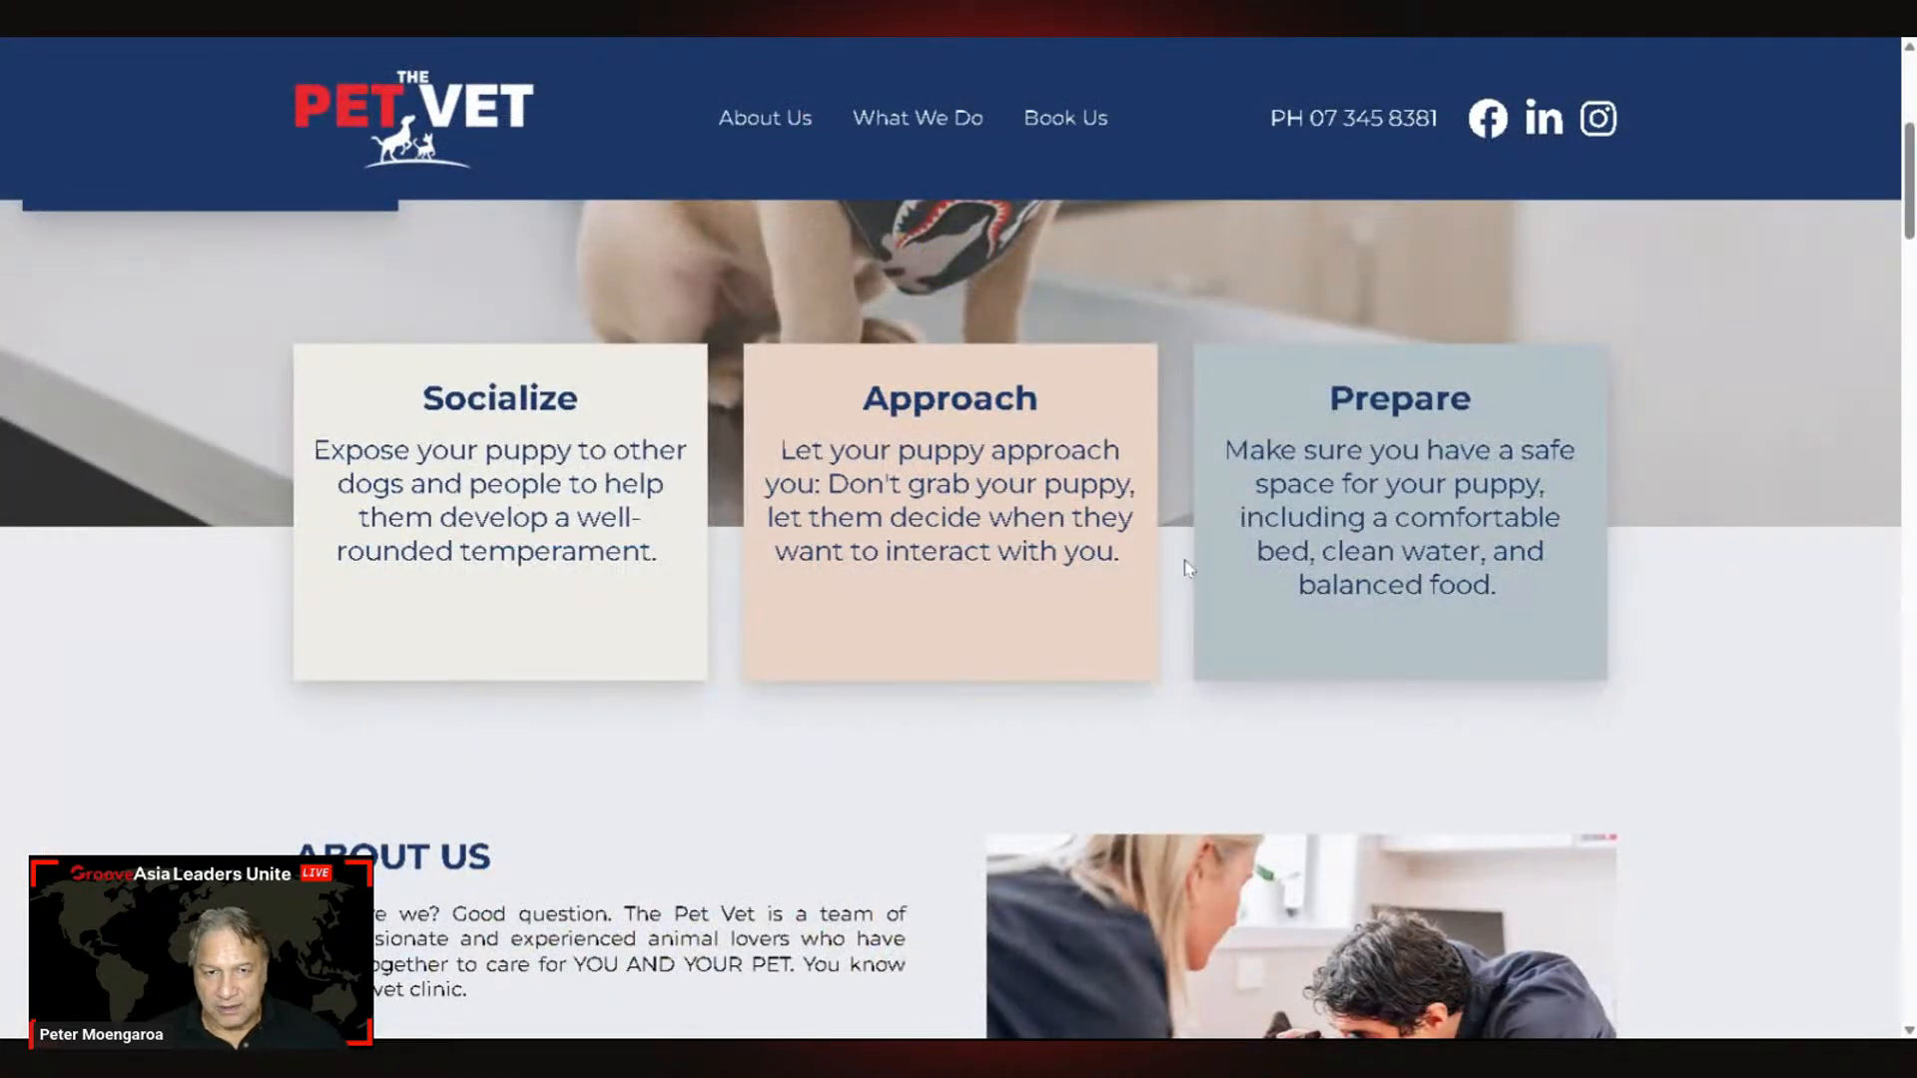
scroll(1171, 595, down, 10)
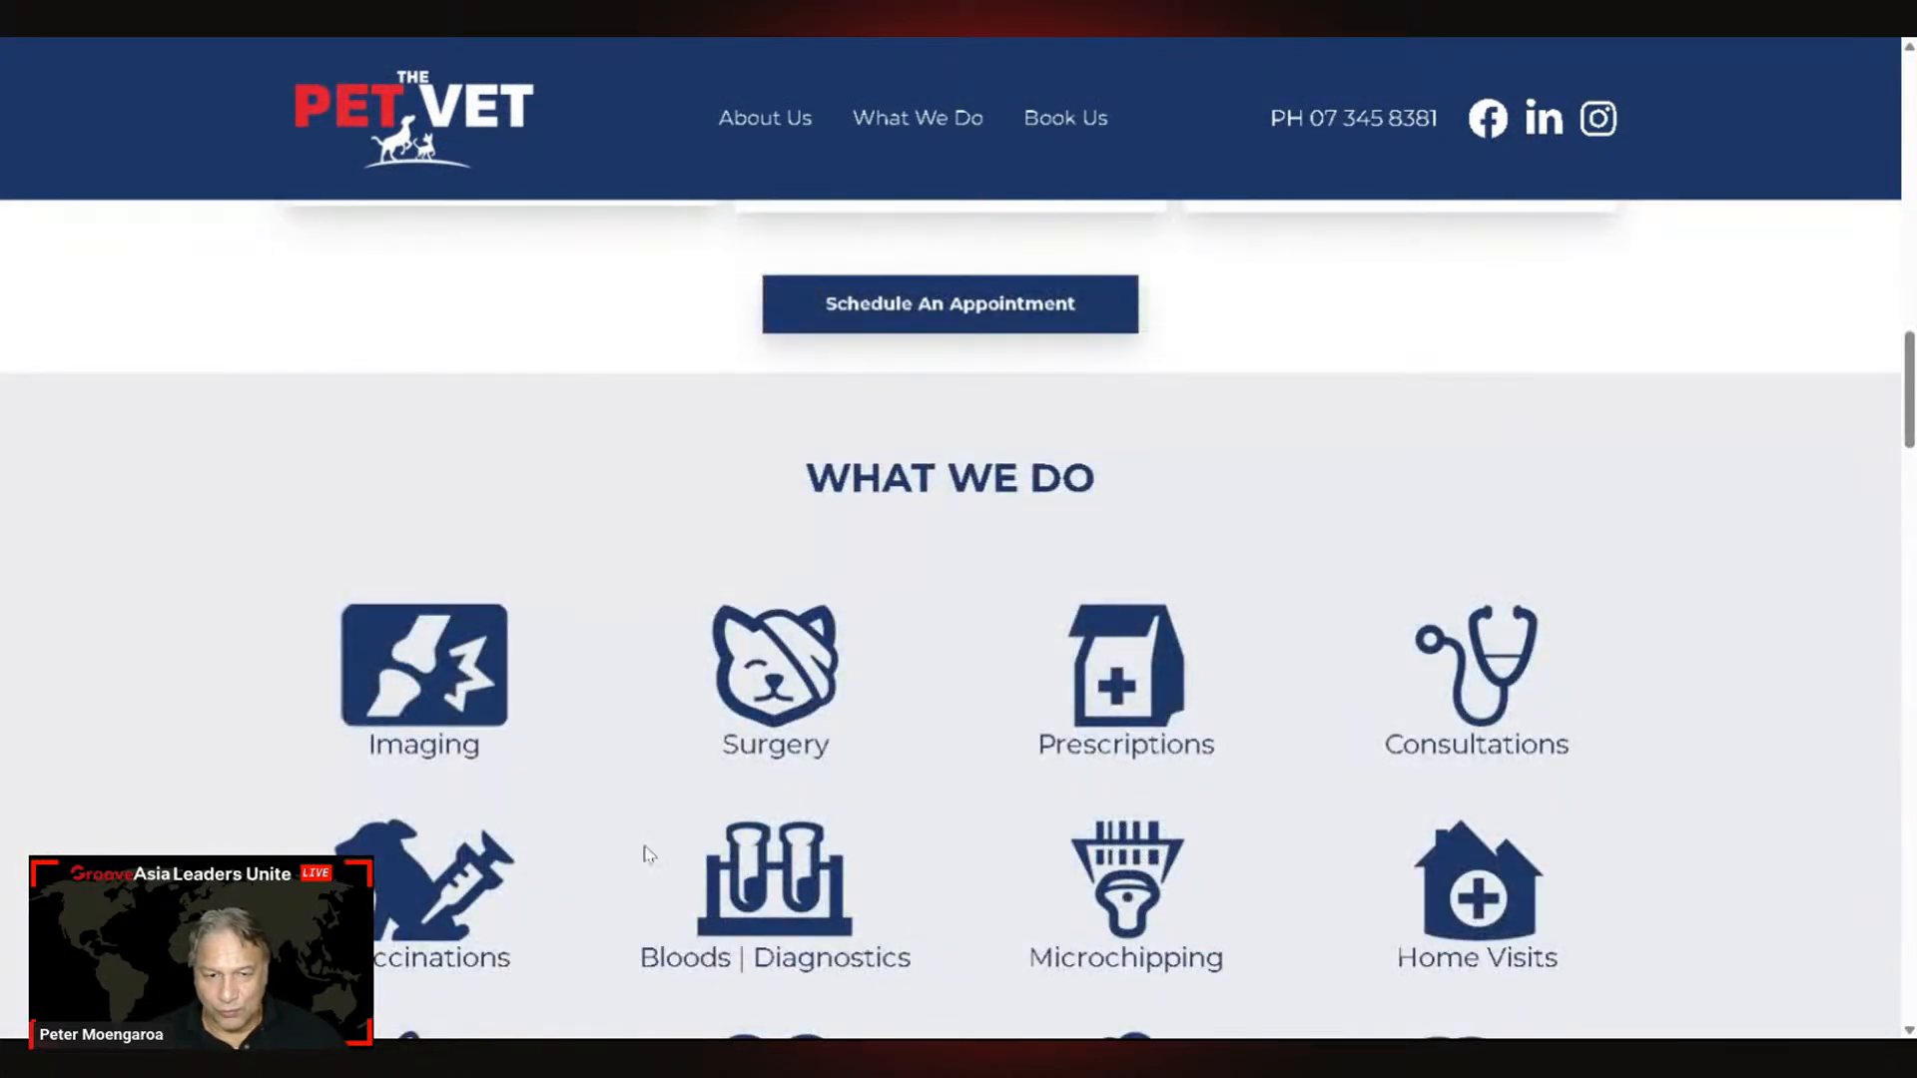
Step: Look over the rest of the Pet Vet services list, then return to the Email Builder
scroll(1230, 738, down, 2)
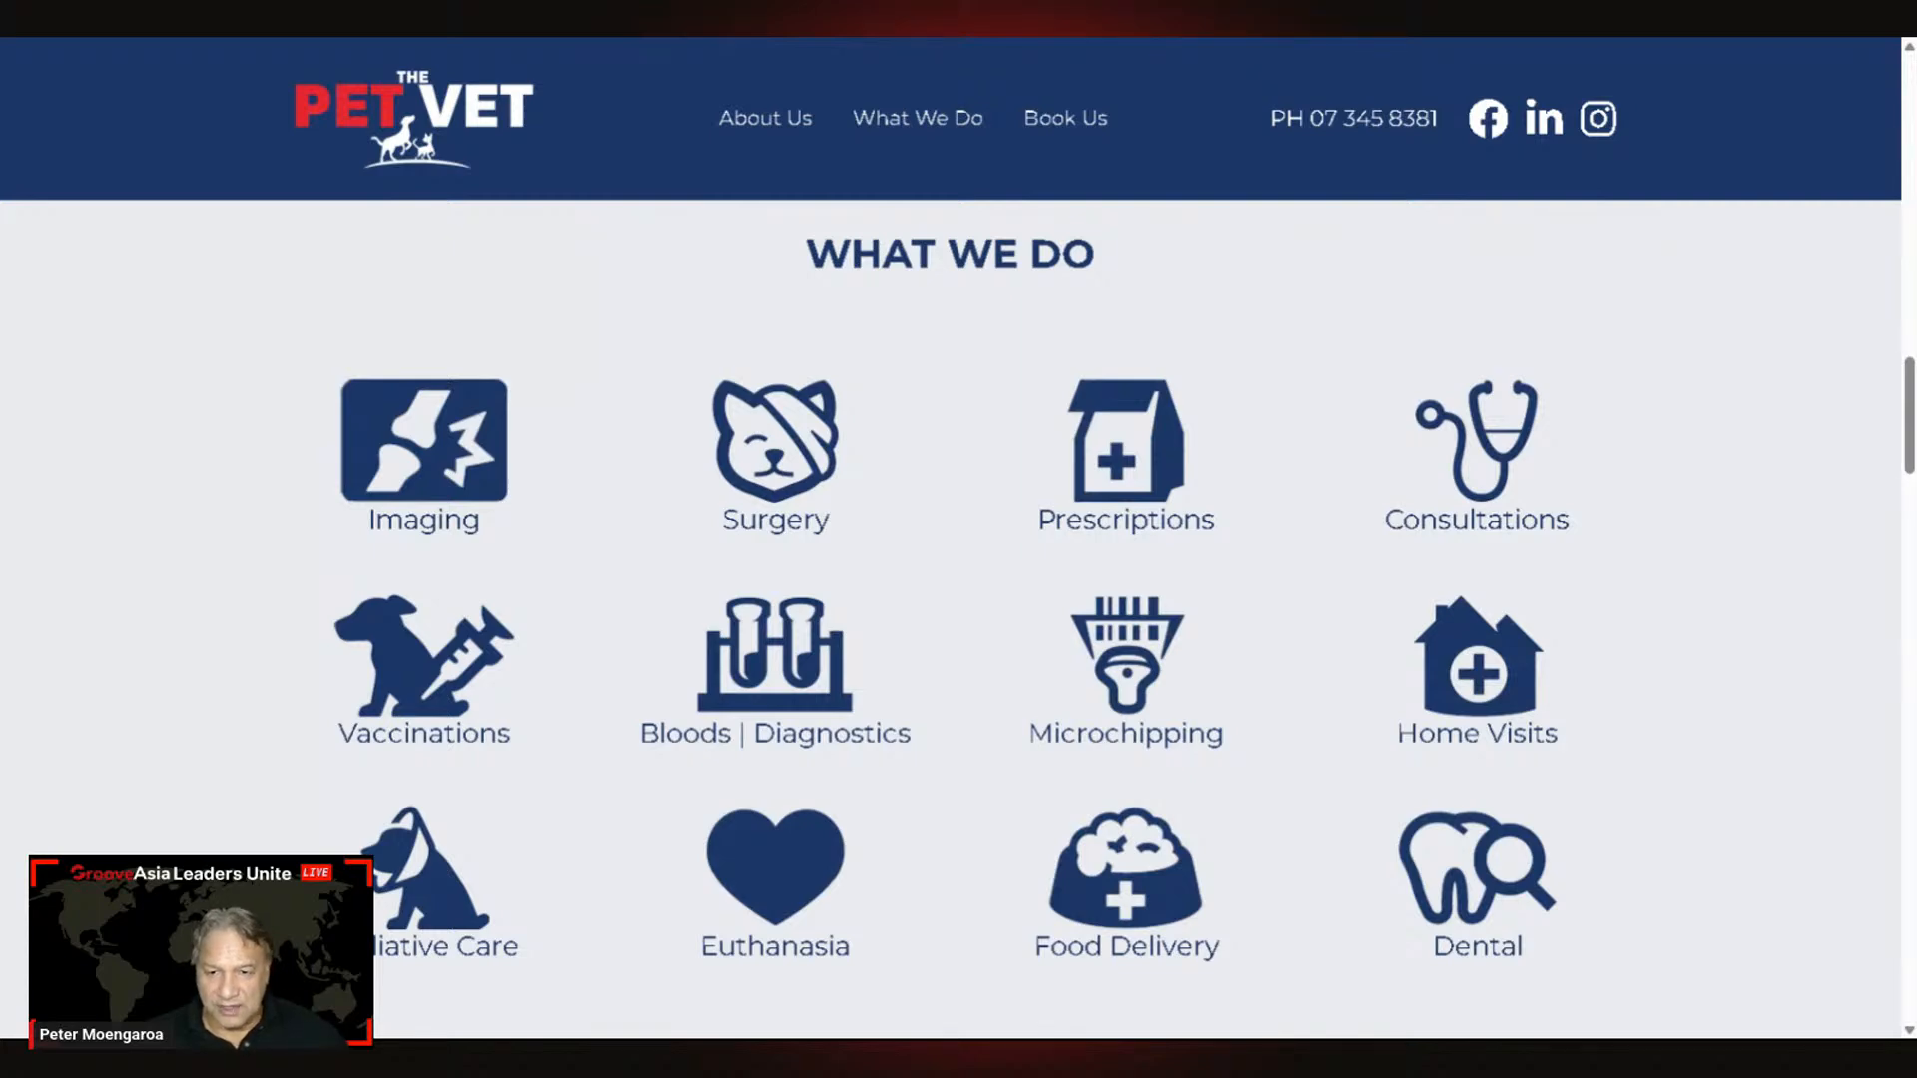
key(ctrl+Tab)
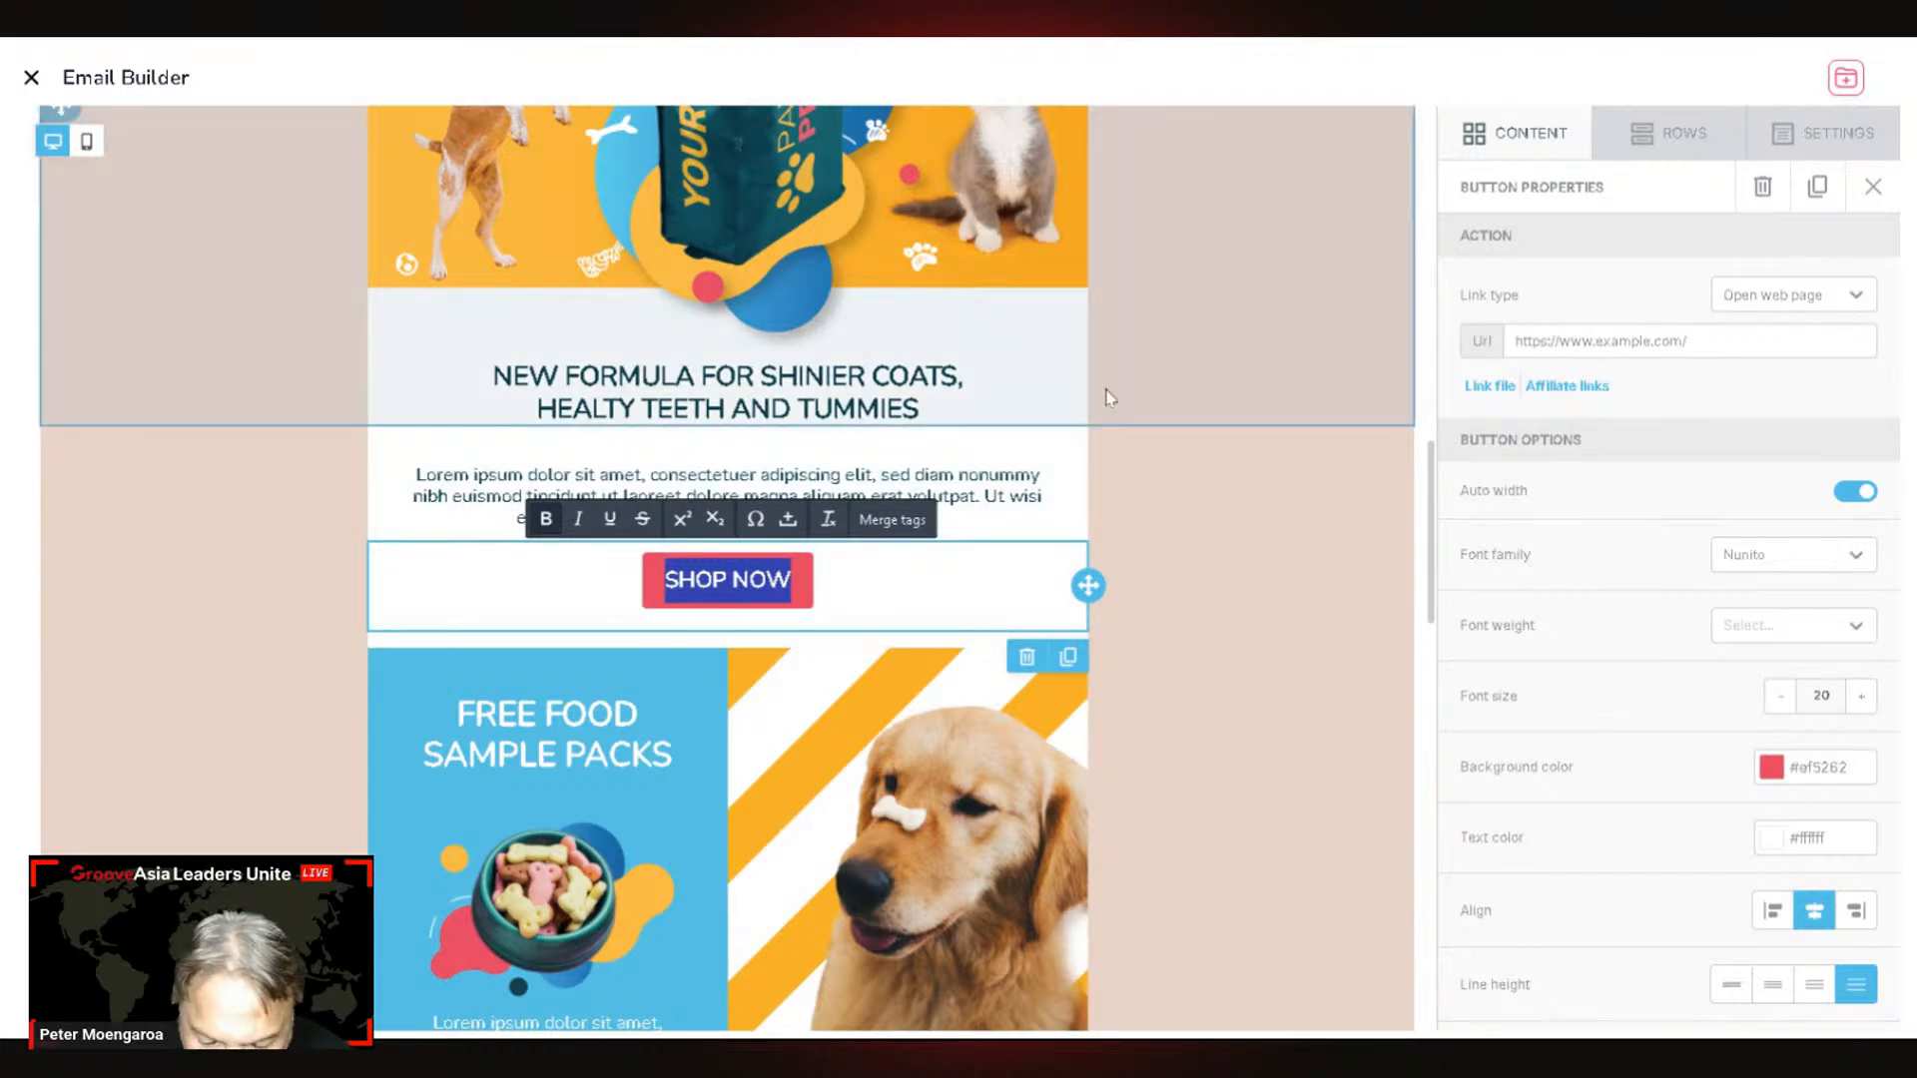
Step: Change the SHOP NOW button's label to SERVICES
text(SERVIC)
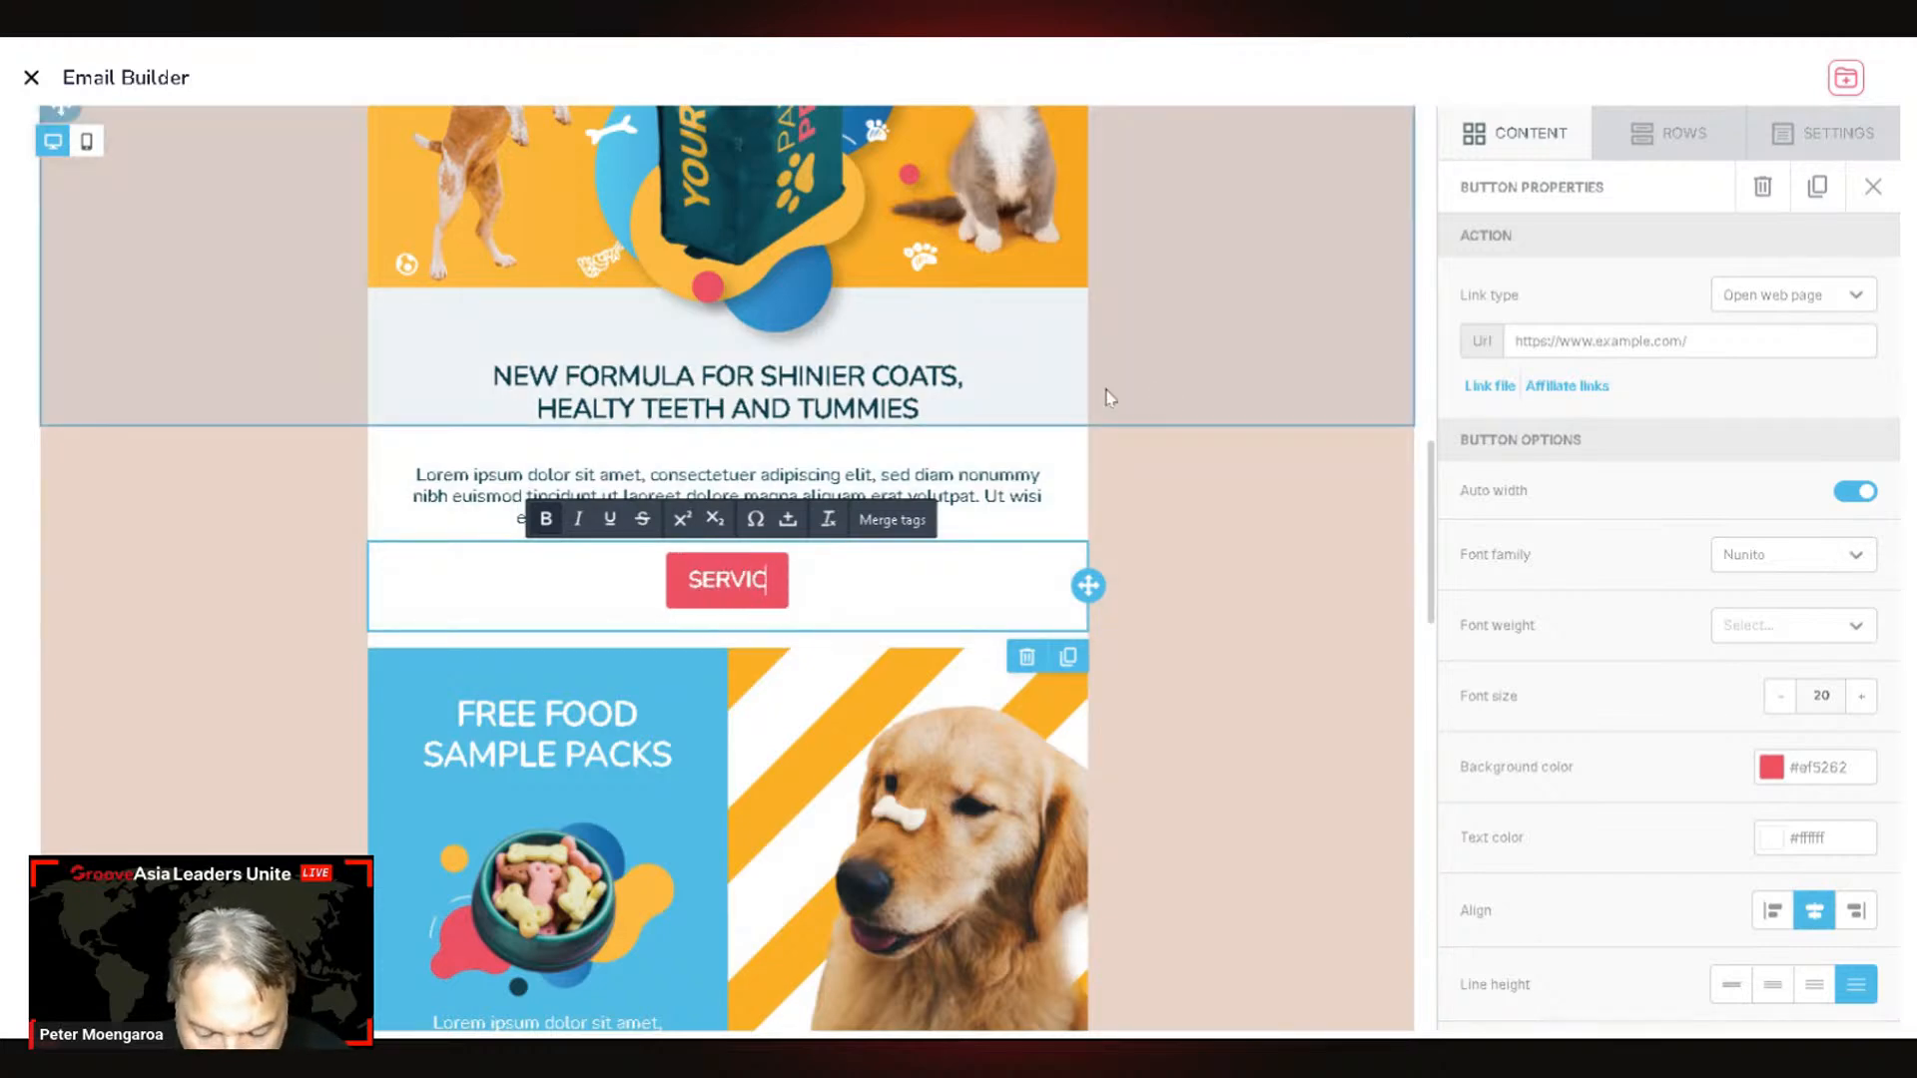
text(ESA)
key(BackSpace)
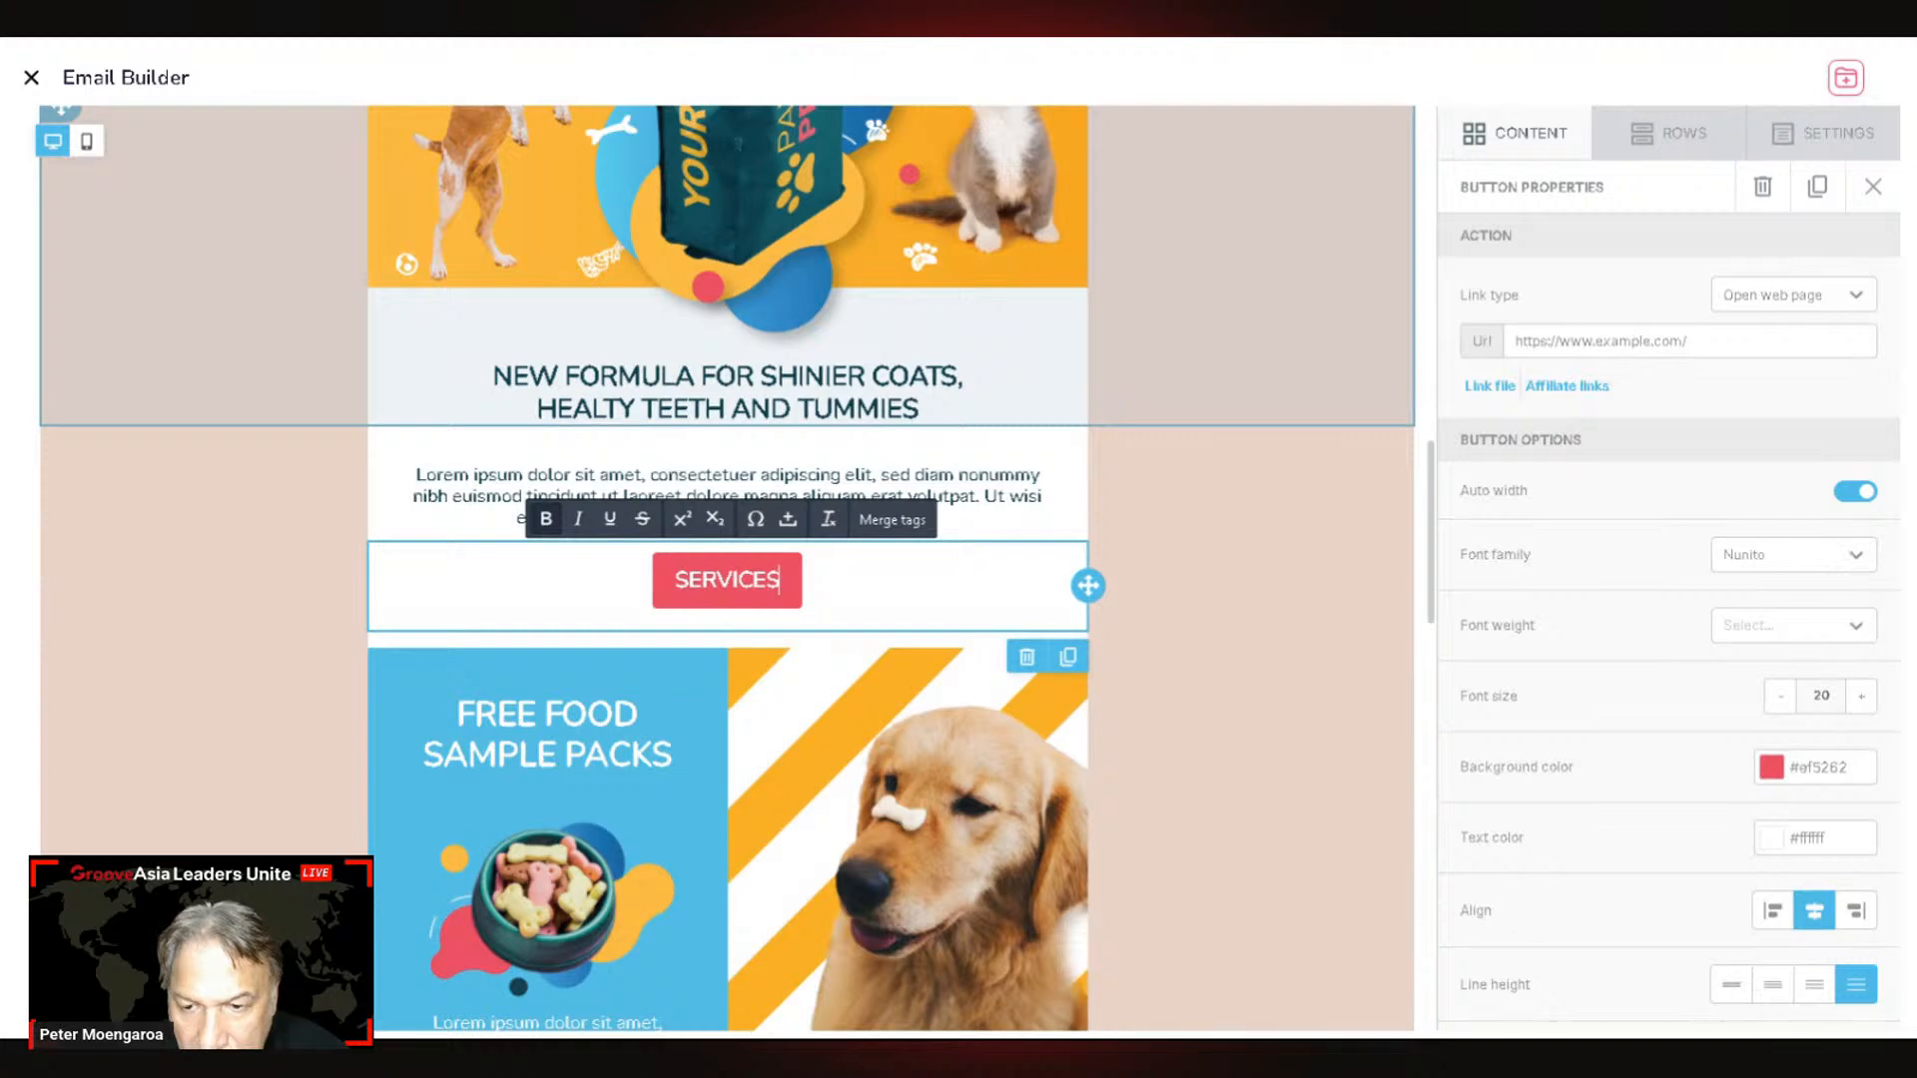
click(1260, 486)
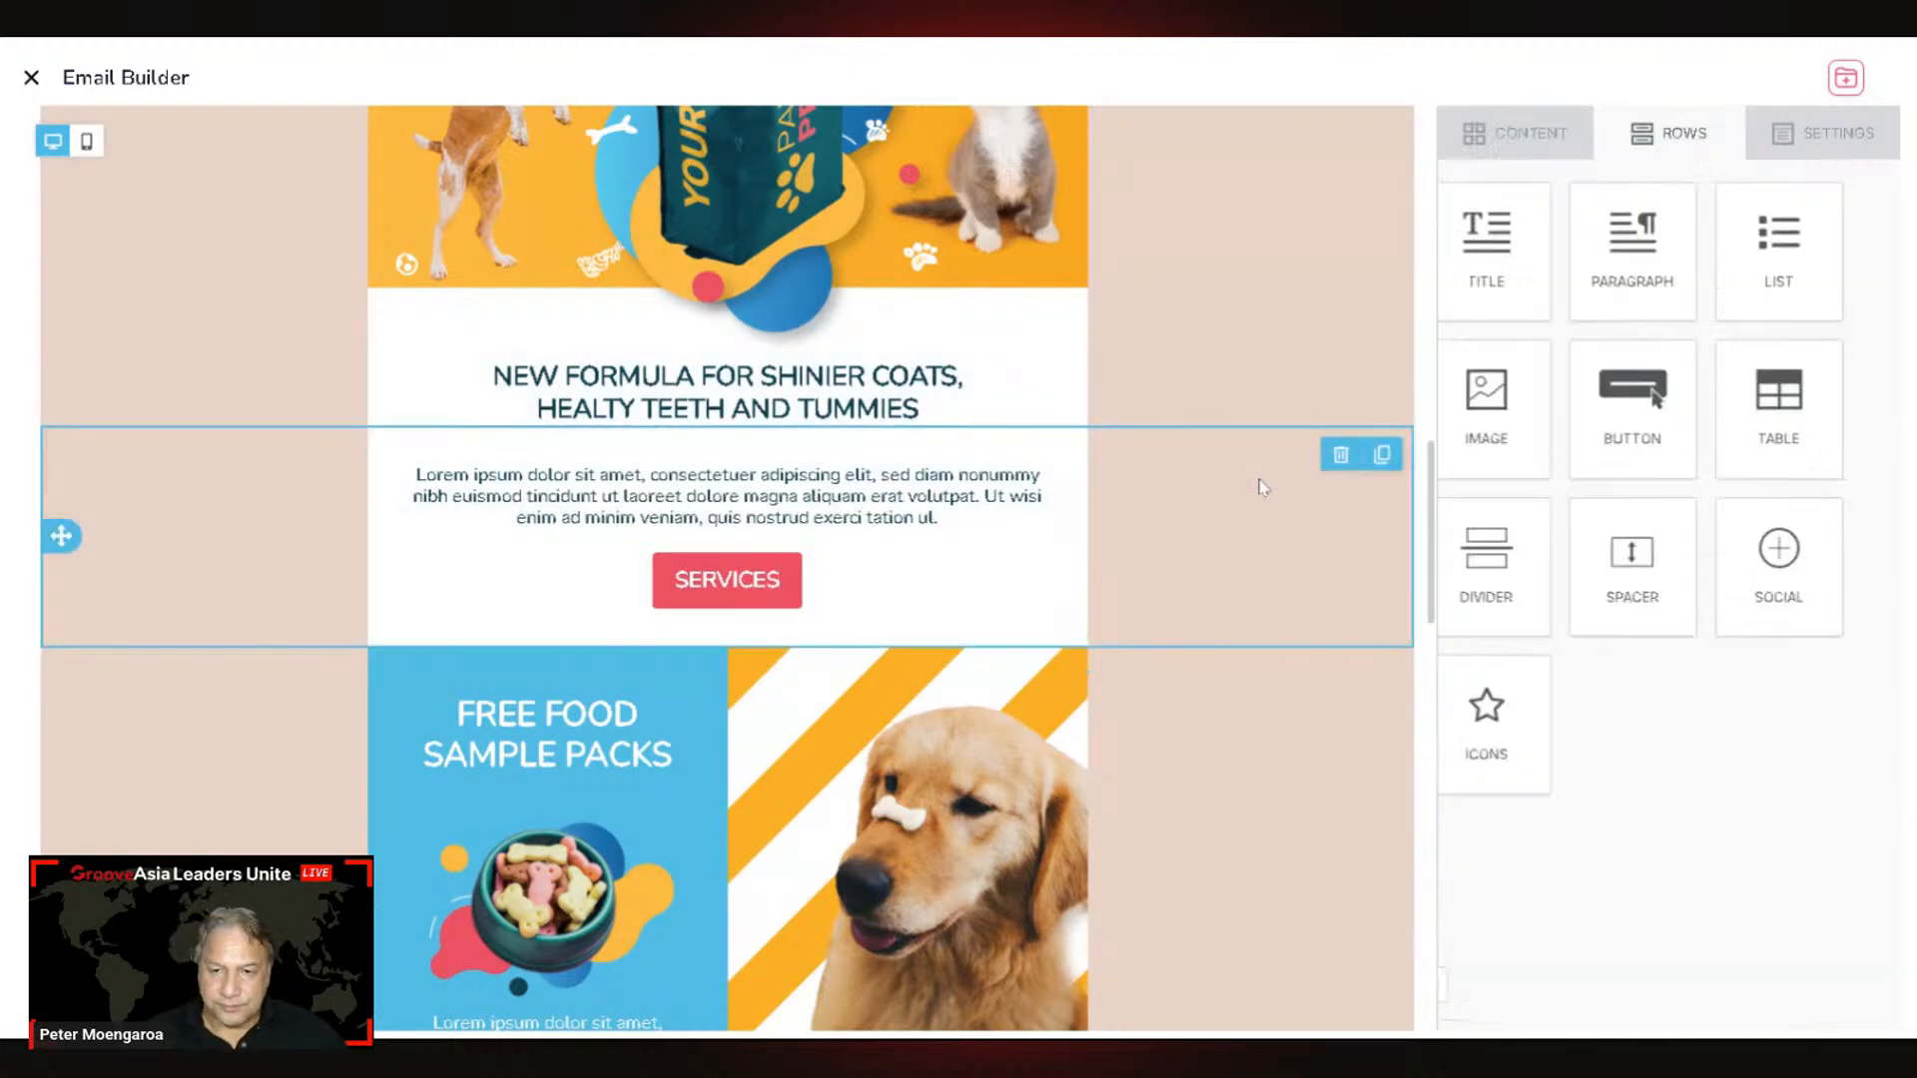
Step: Relabel the second READ MORE button as CONTACT US
scroll(966, 647, down, 15)
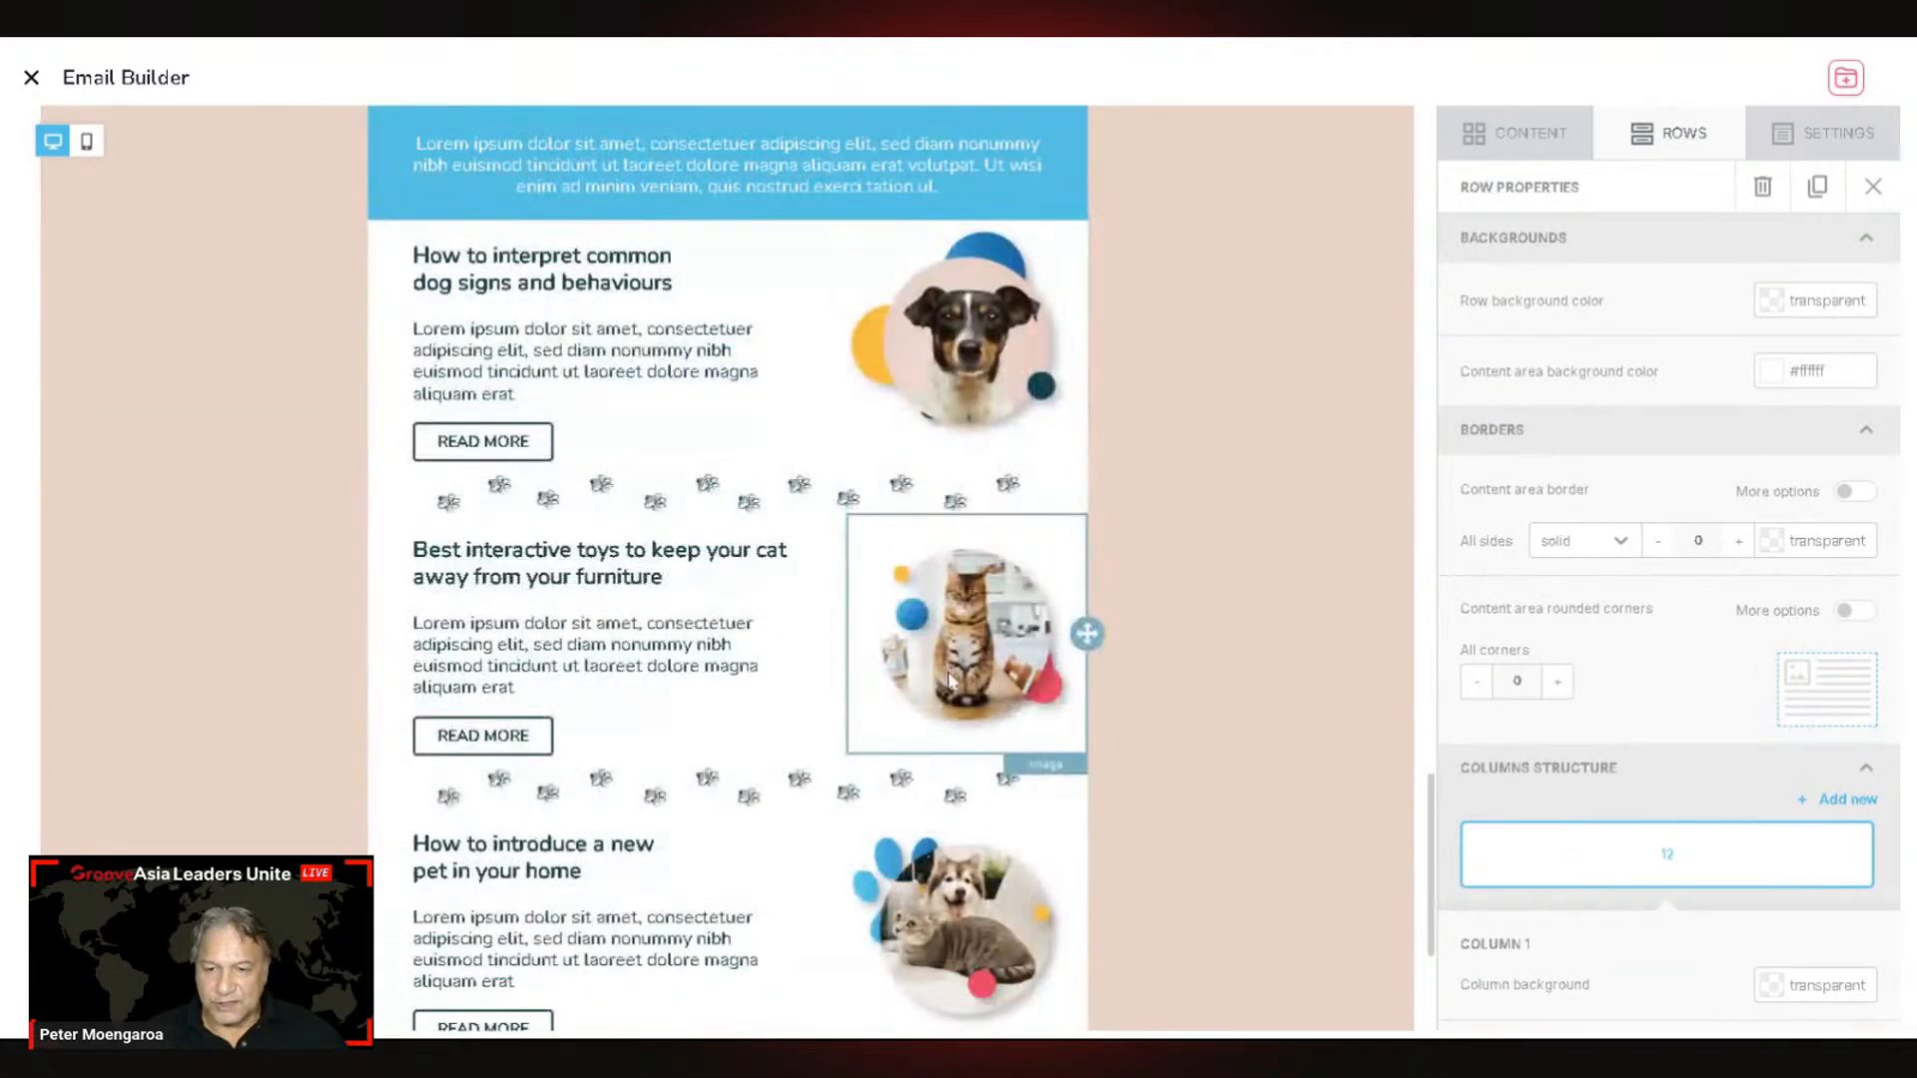
scroll(947, 675, up, 6)
scroll(946, 675, down, 4)
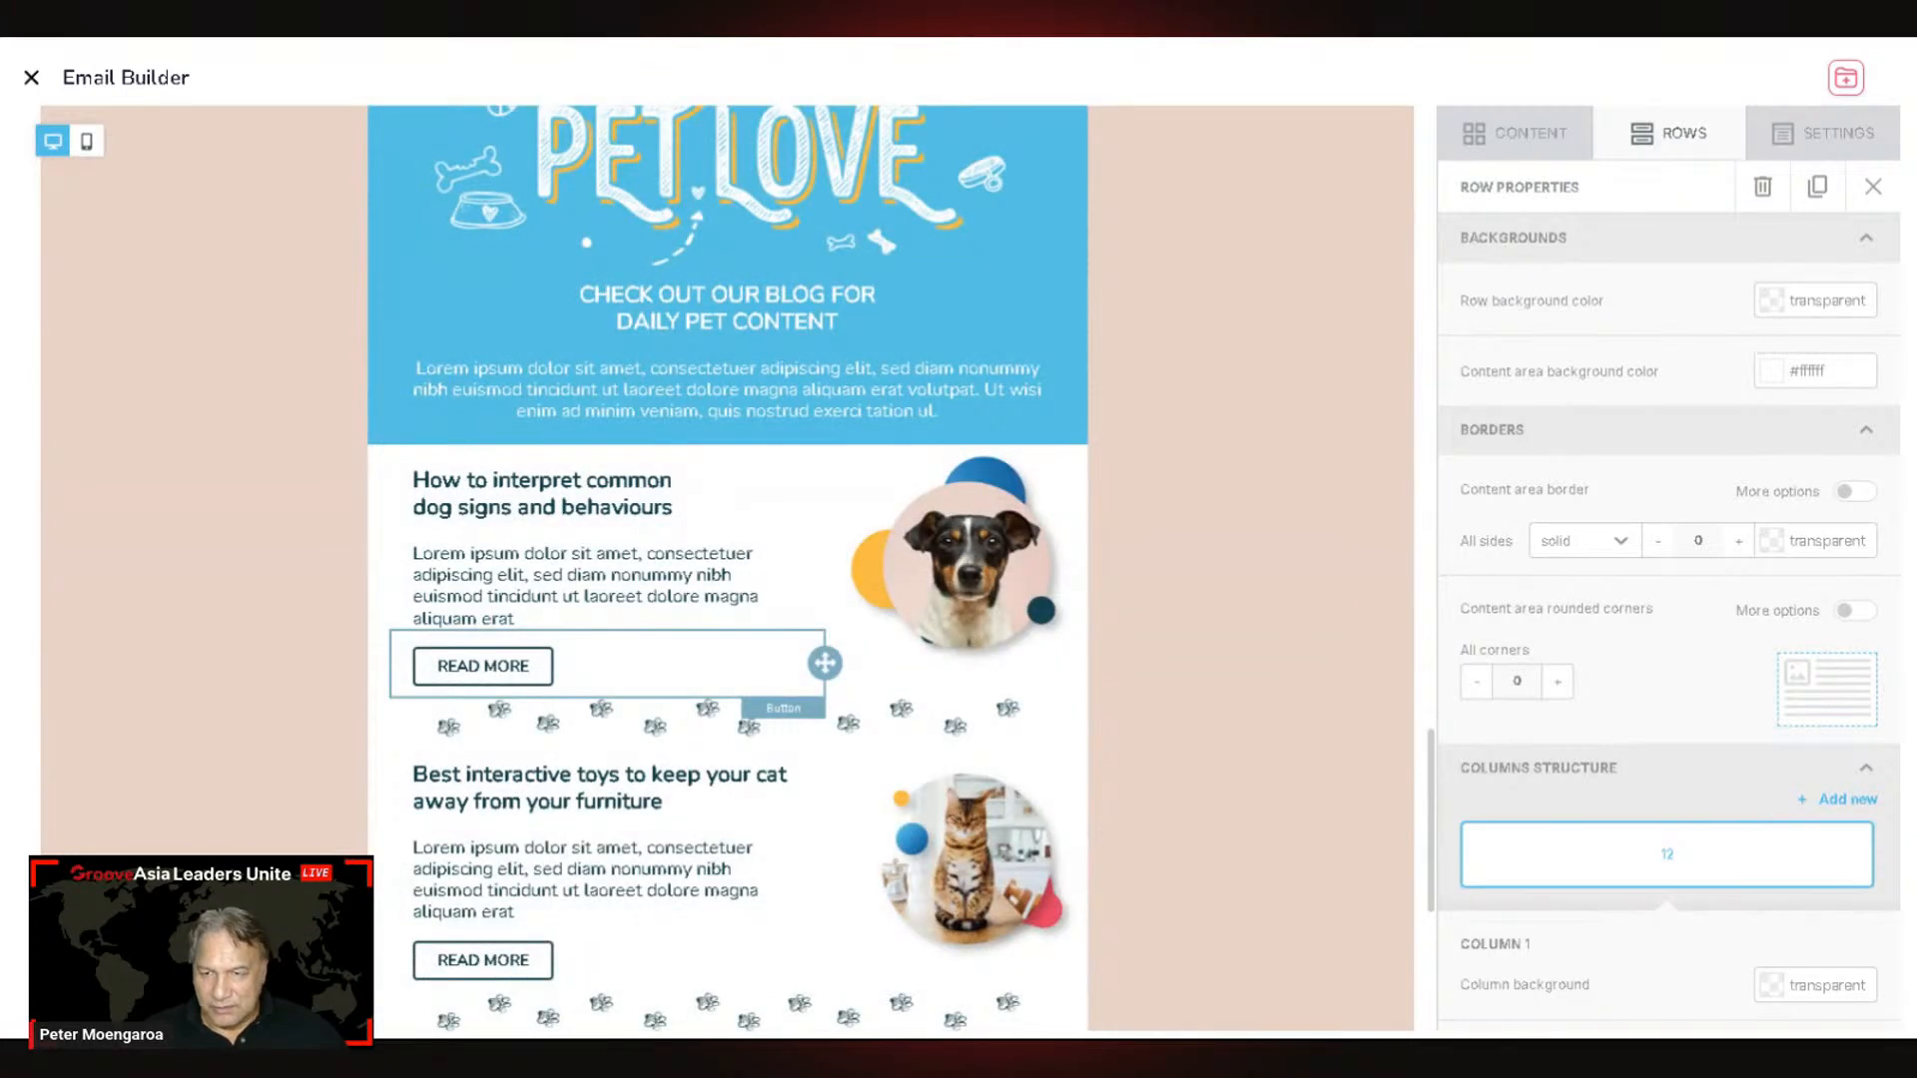
scroll(649, 654, down, 2)
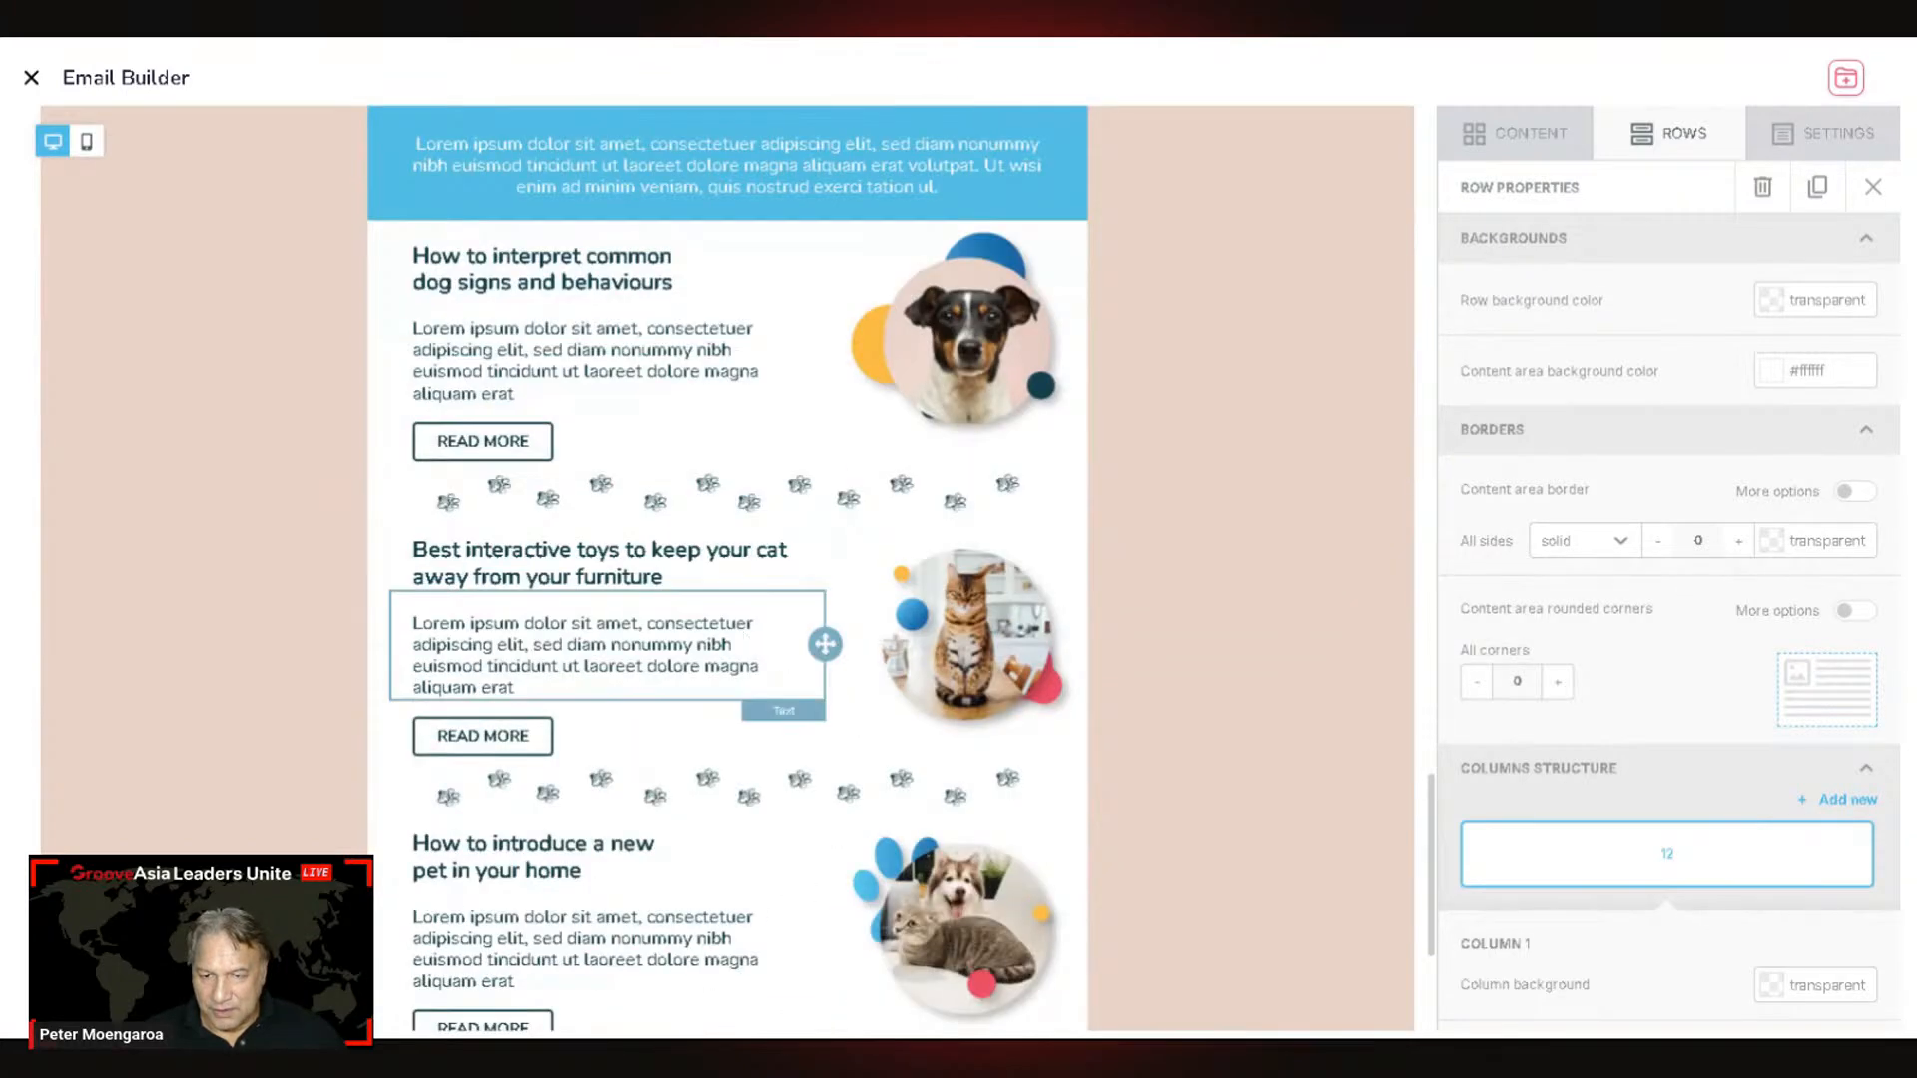
scroll(672, 715, down, 3)
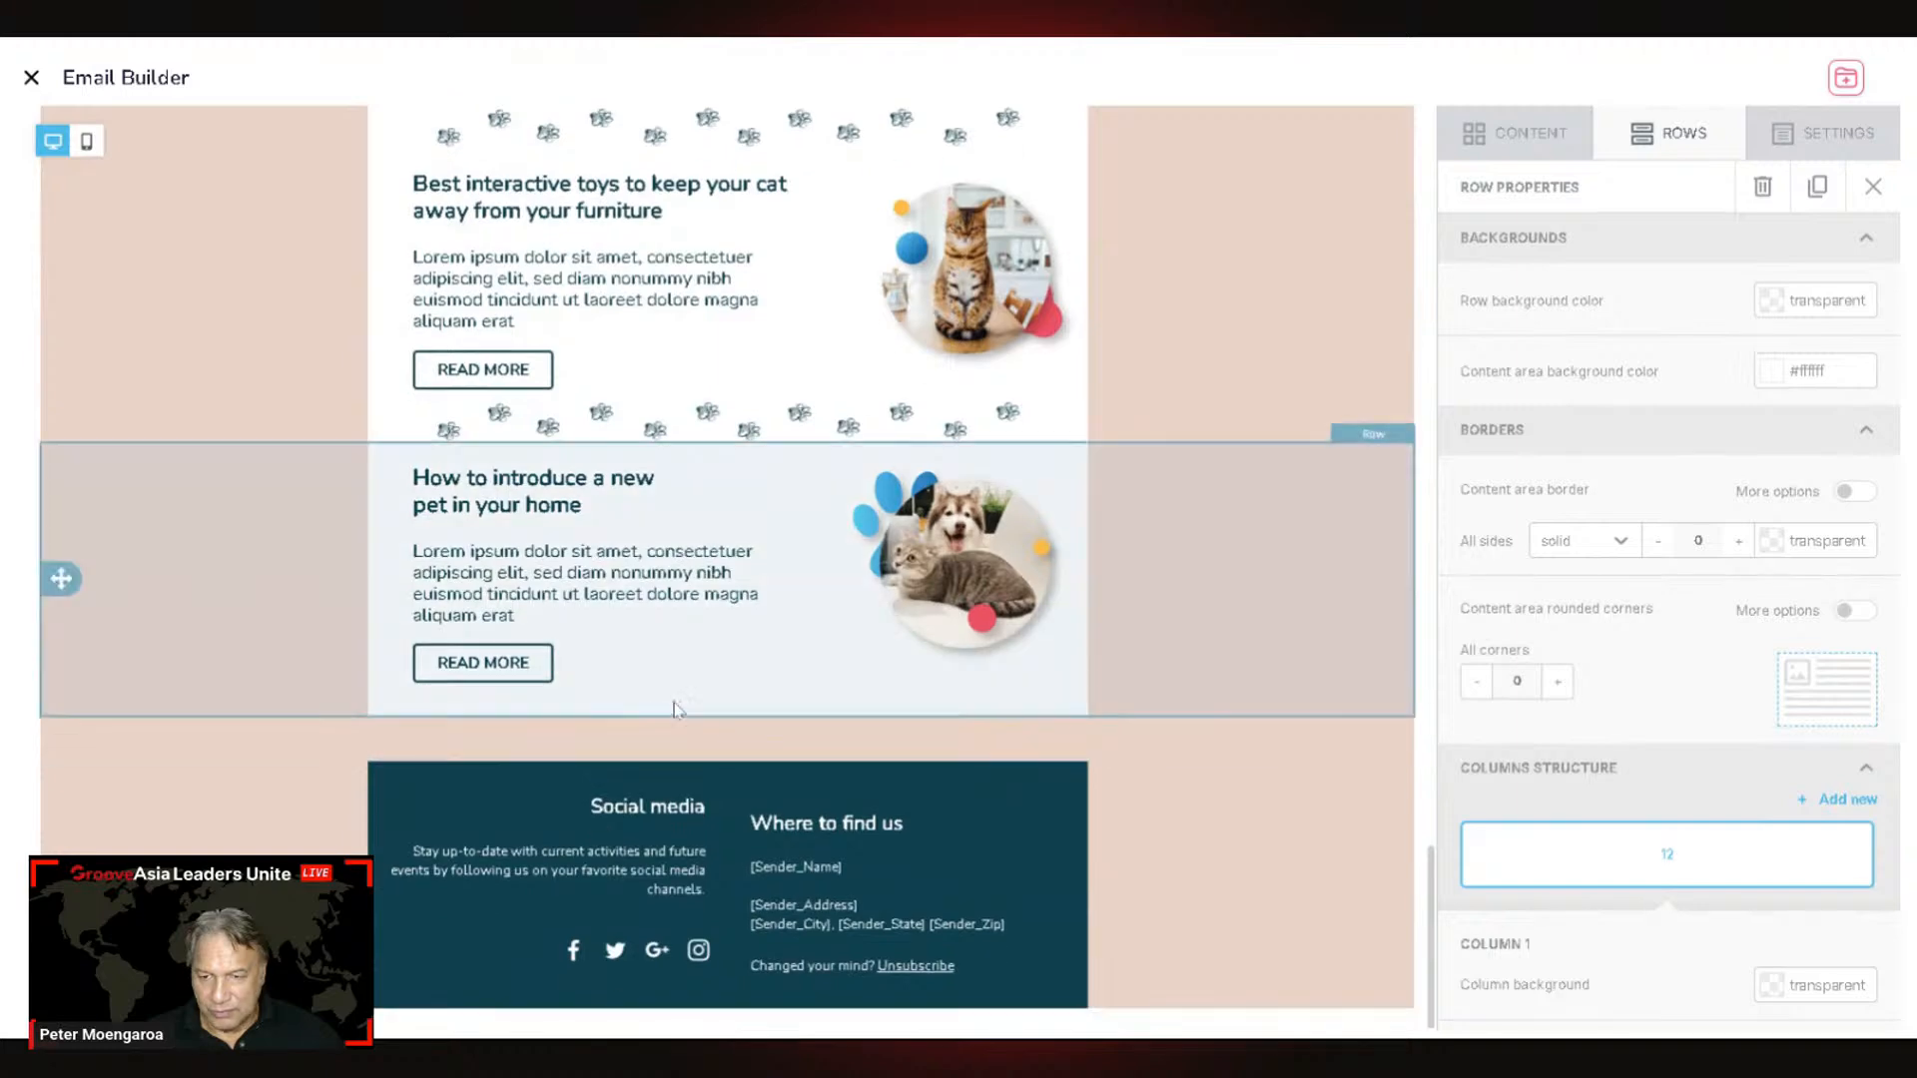
scroll(728, 698, up, 7)
scroll(730, 704, up, 6)
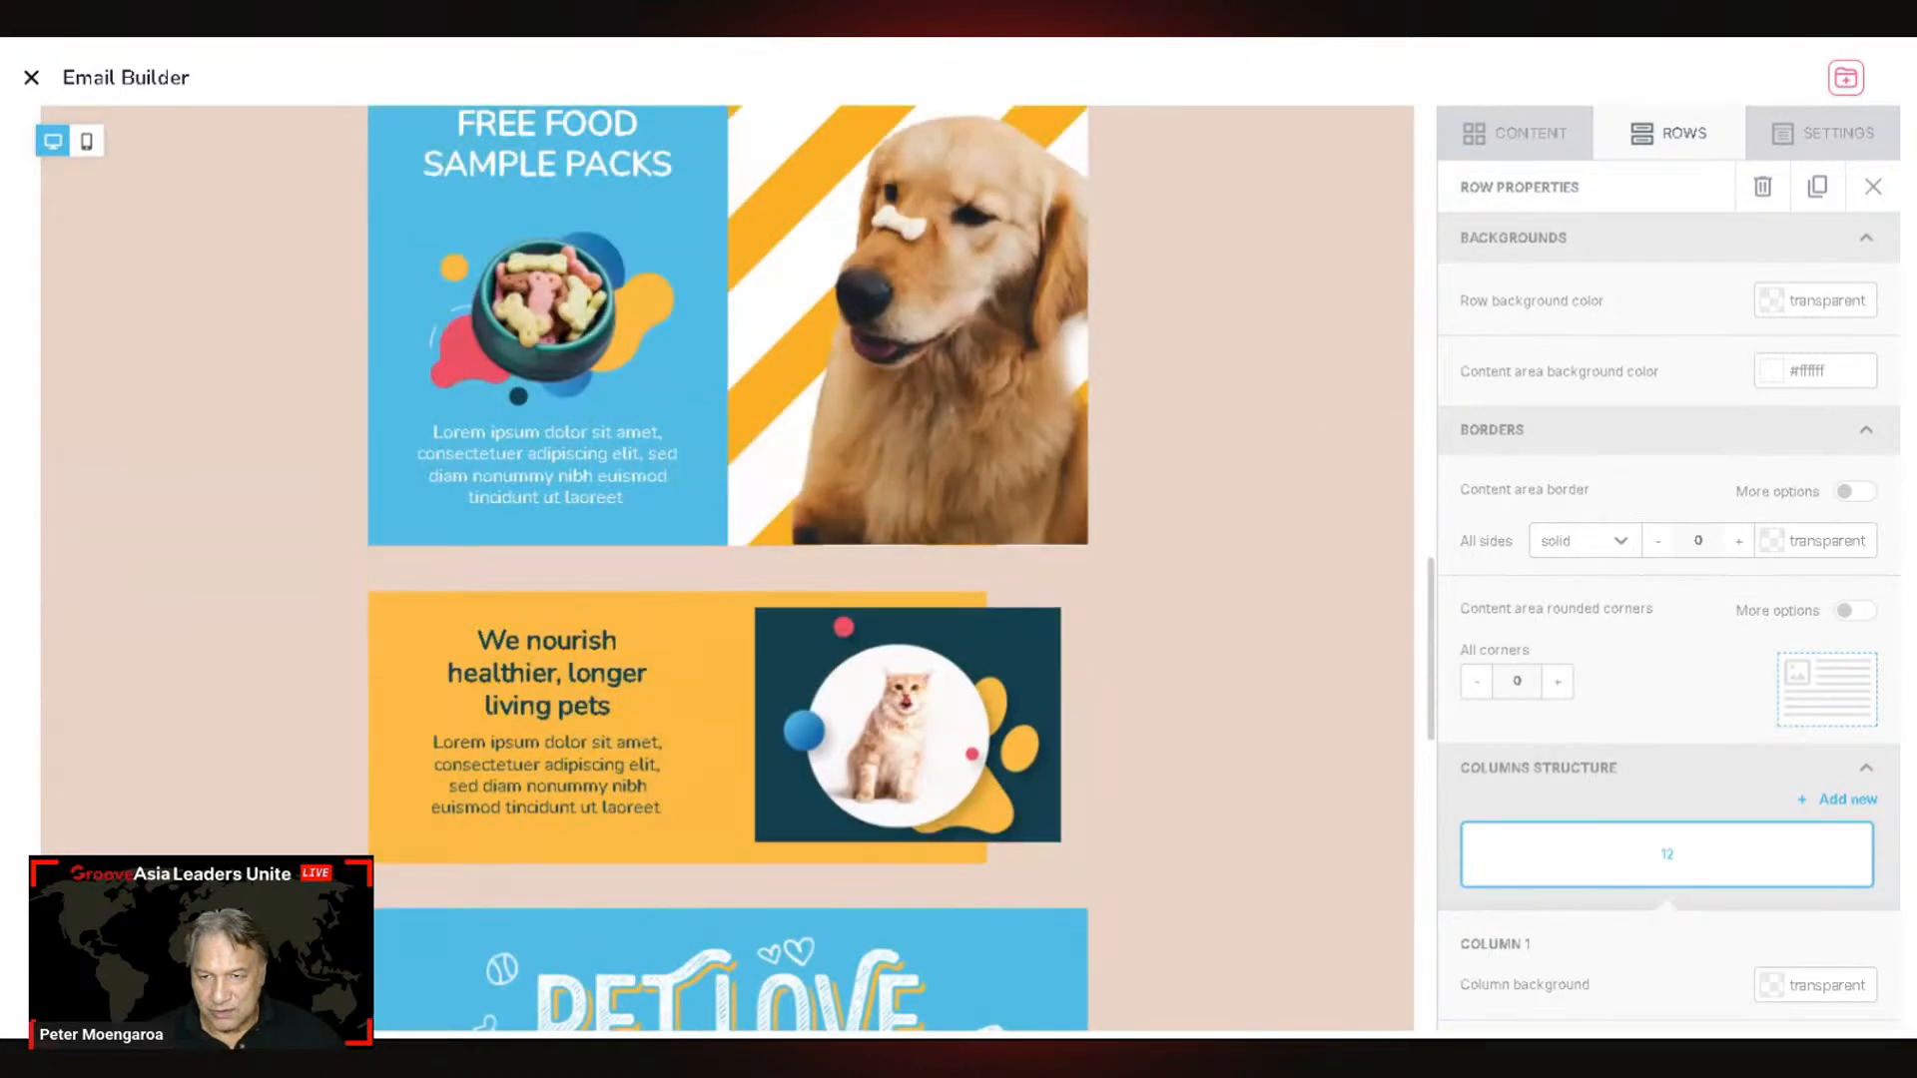
scroll(730, 705, down, 13)
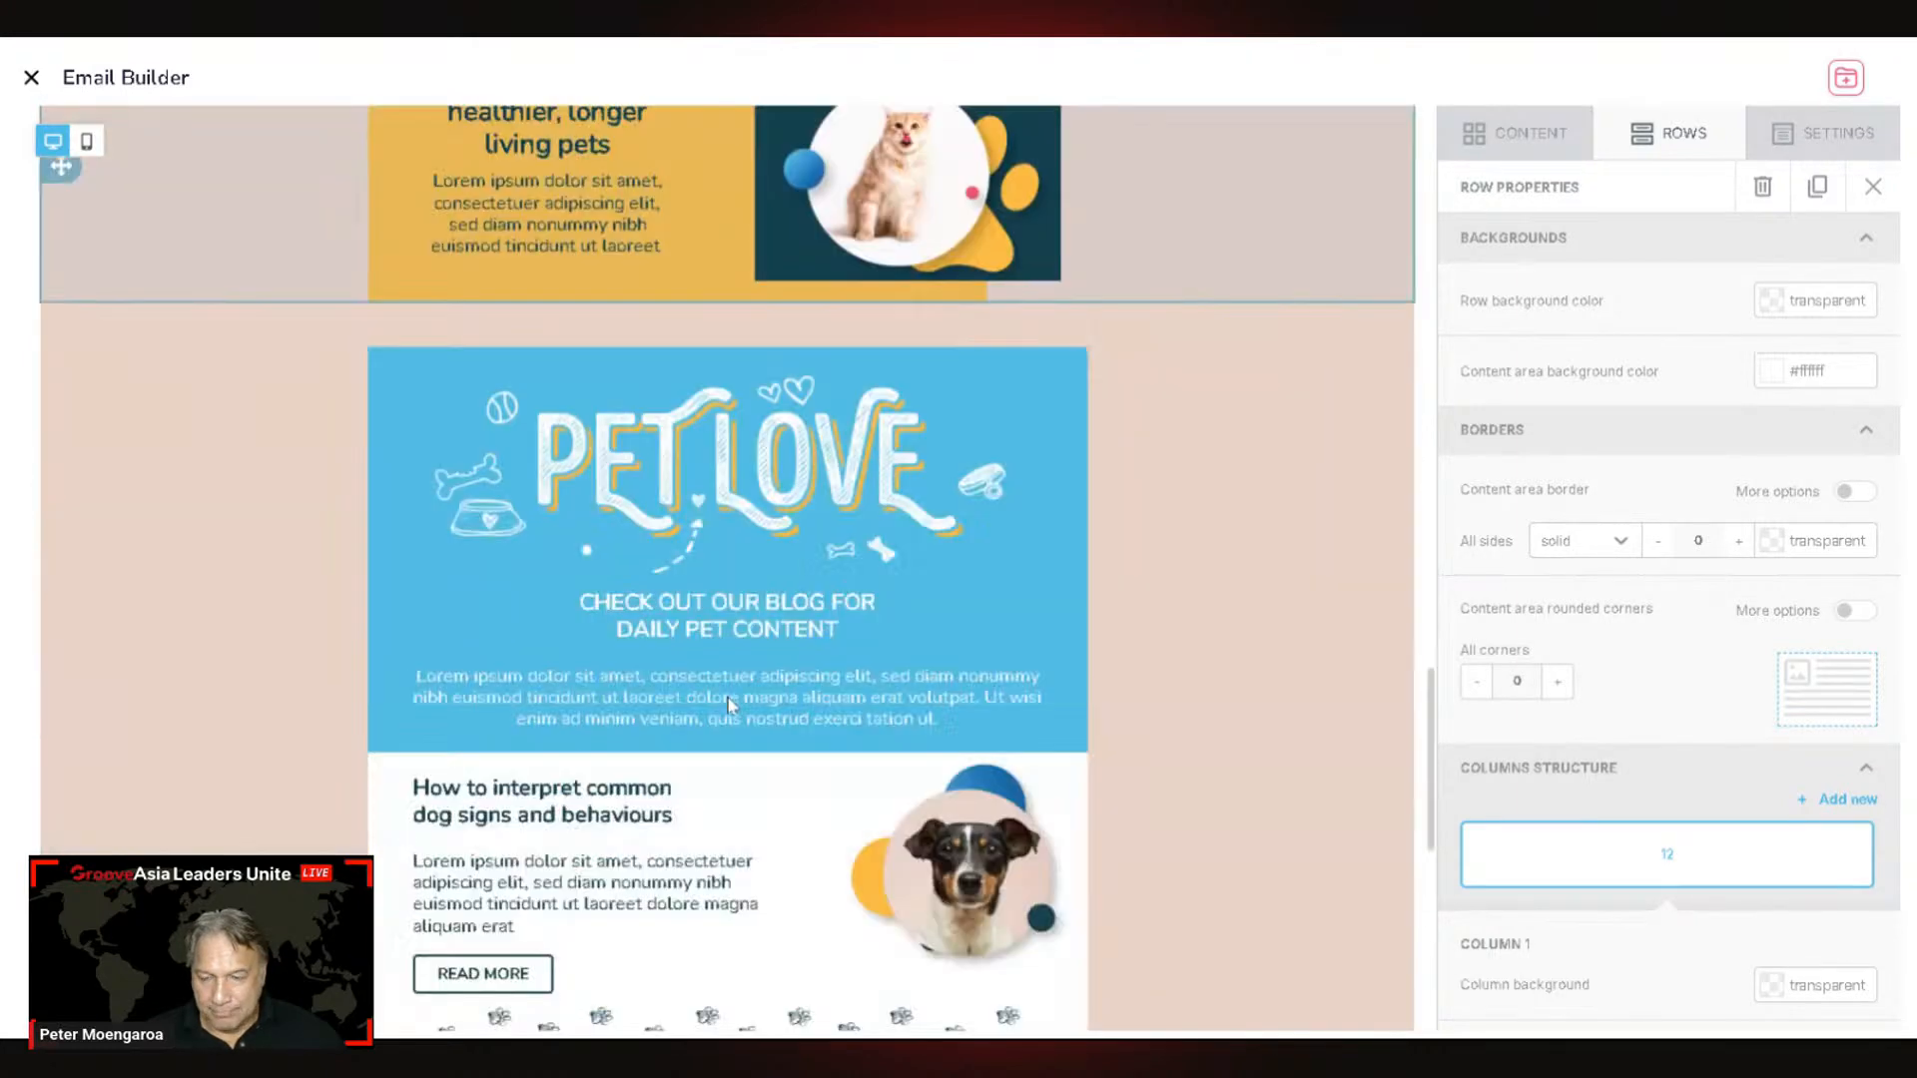
scroll(730, 705, down, 1)
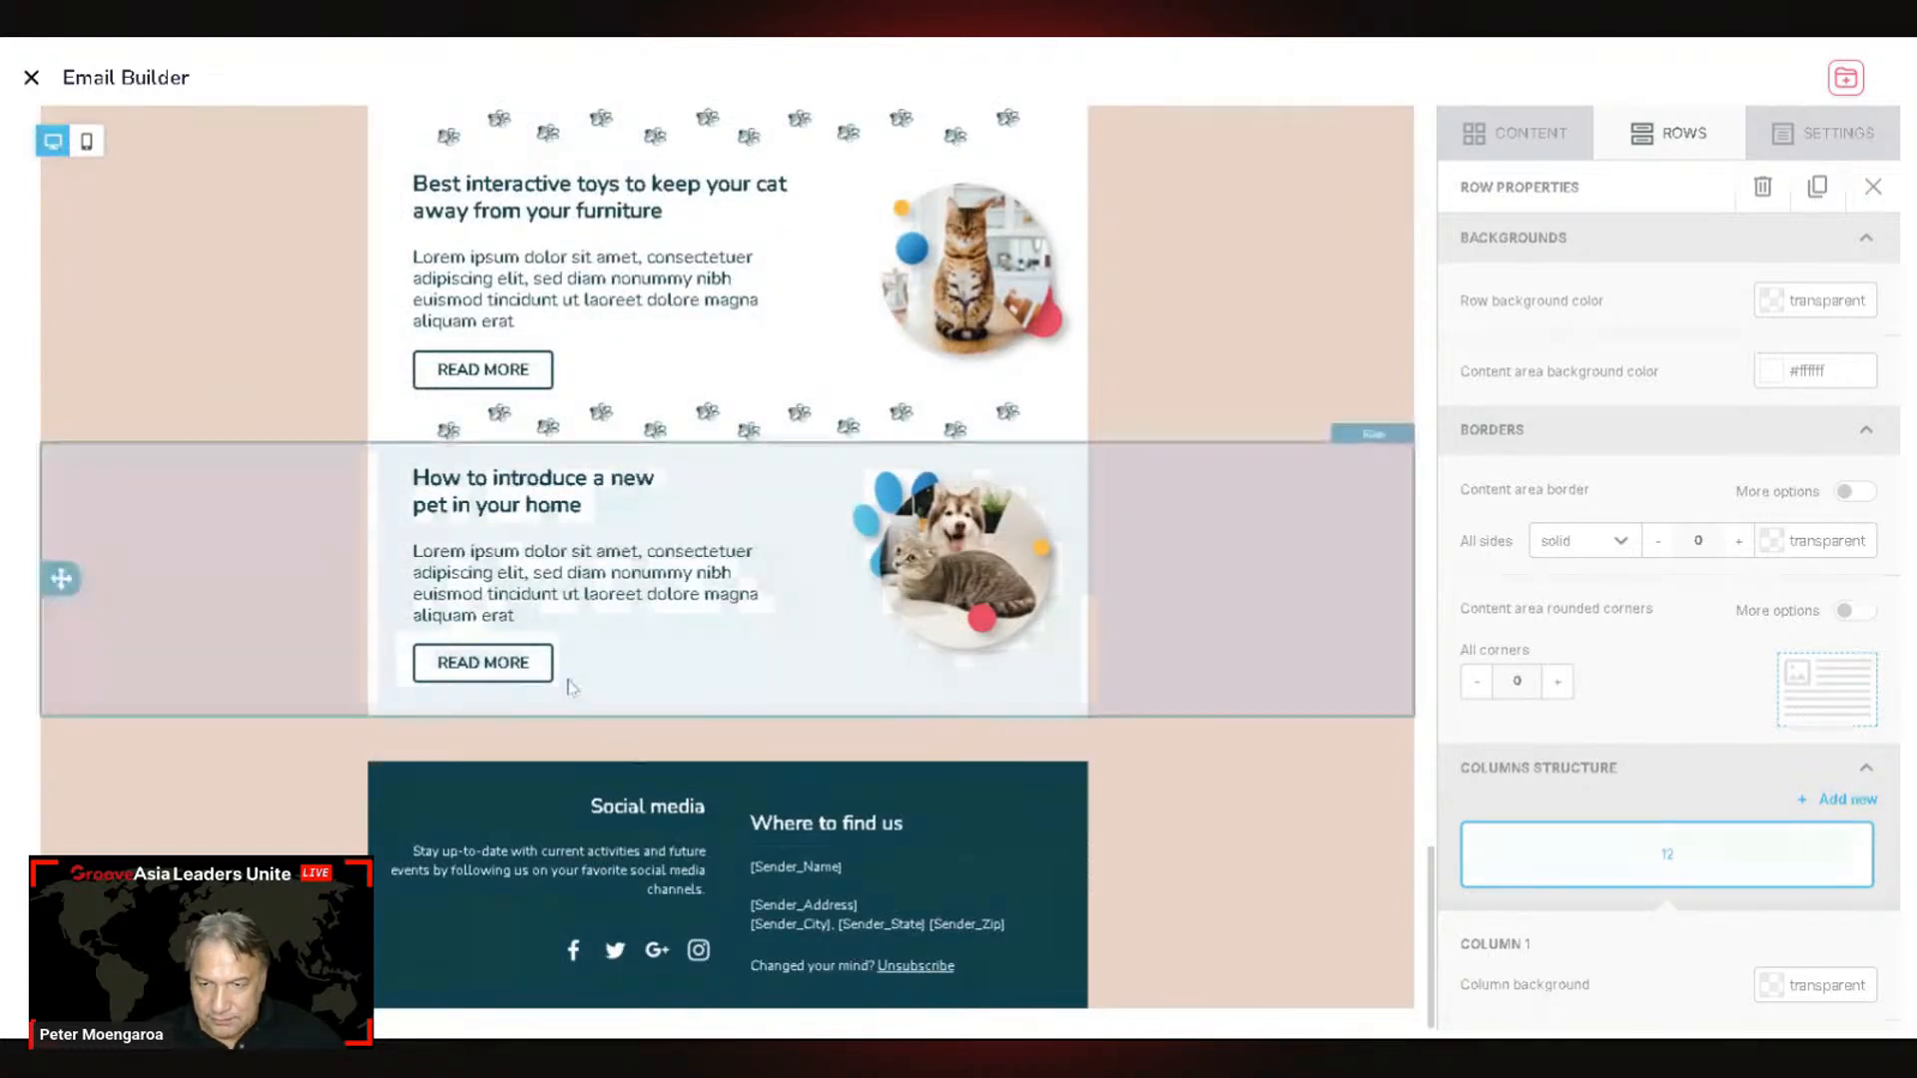
click(483, 663)
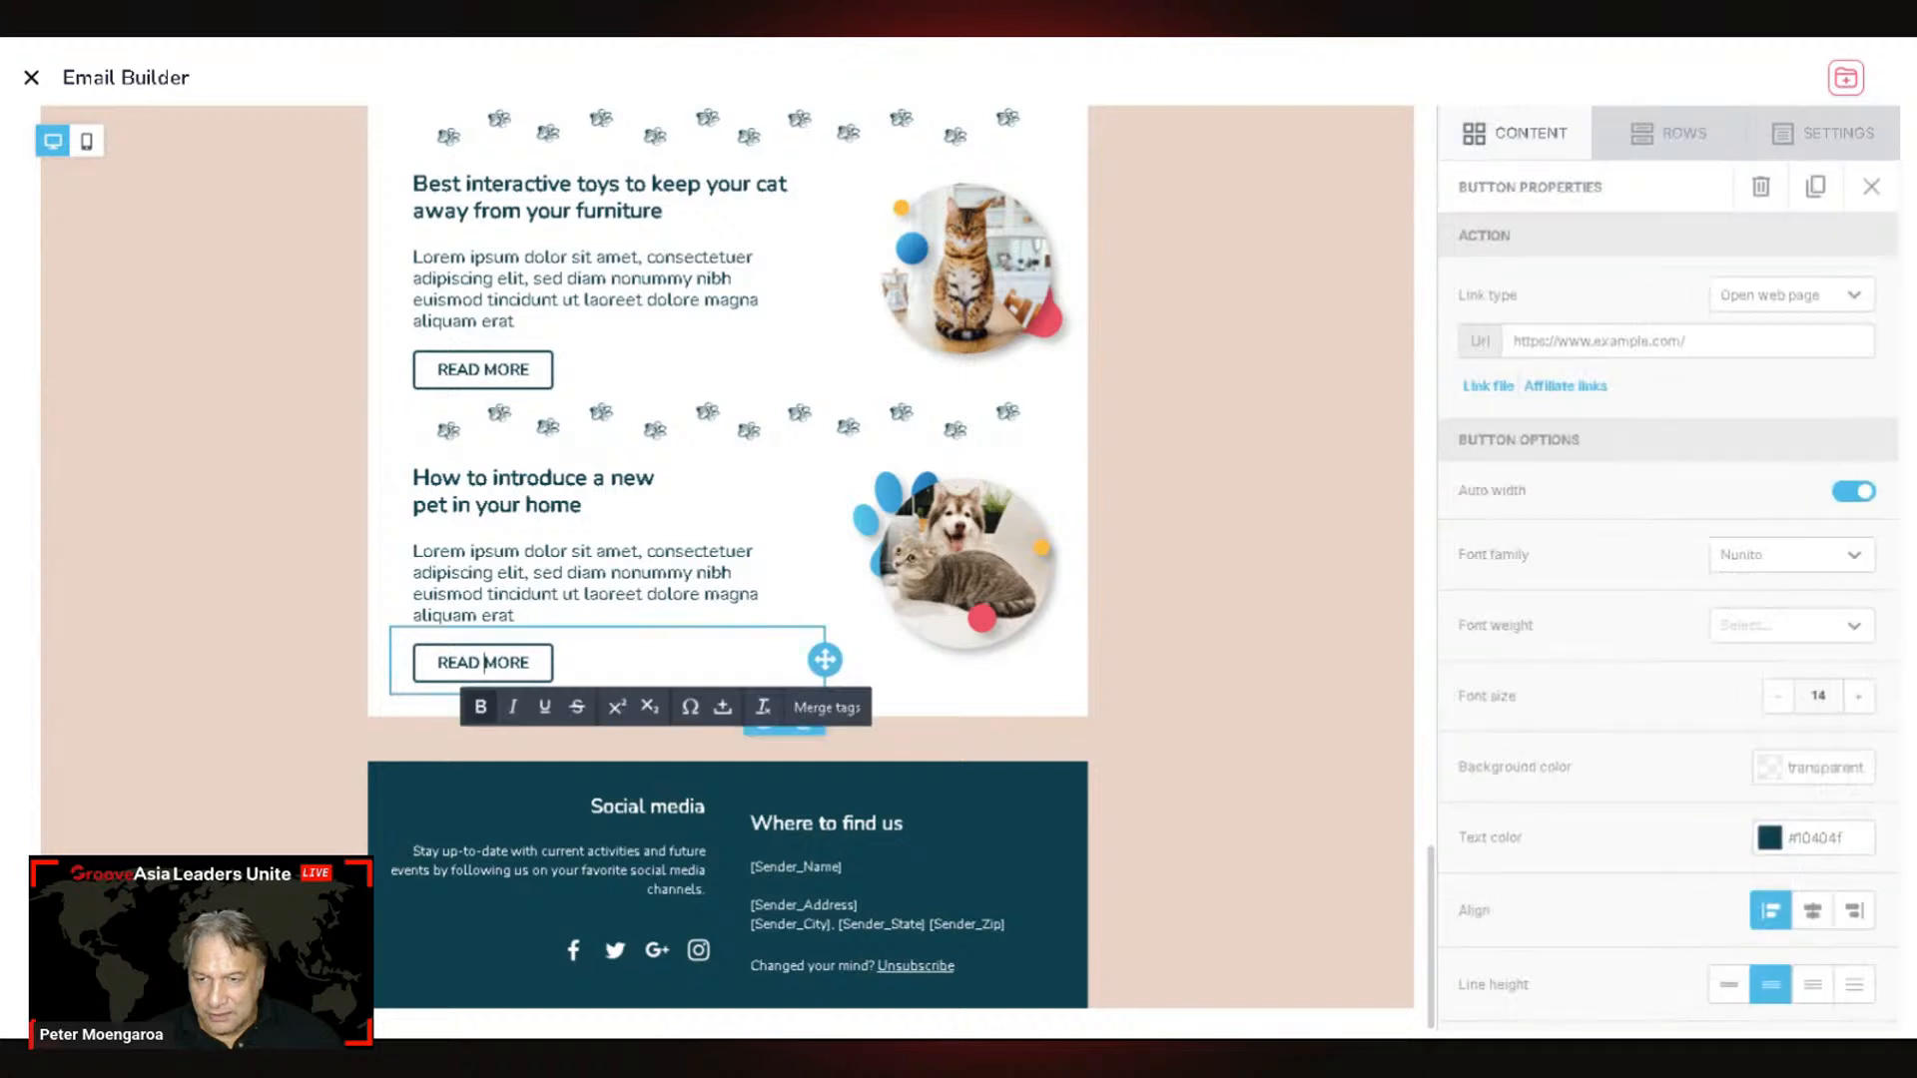
drag(530, 663, 436, 663)
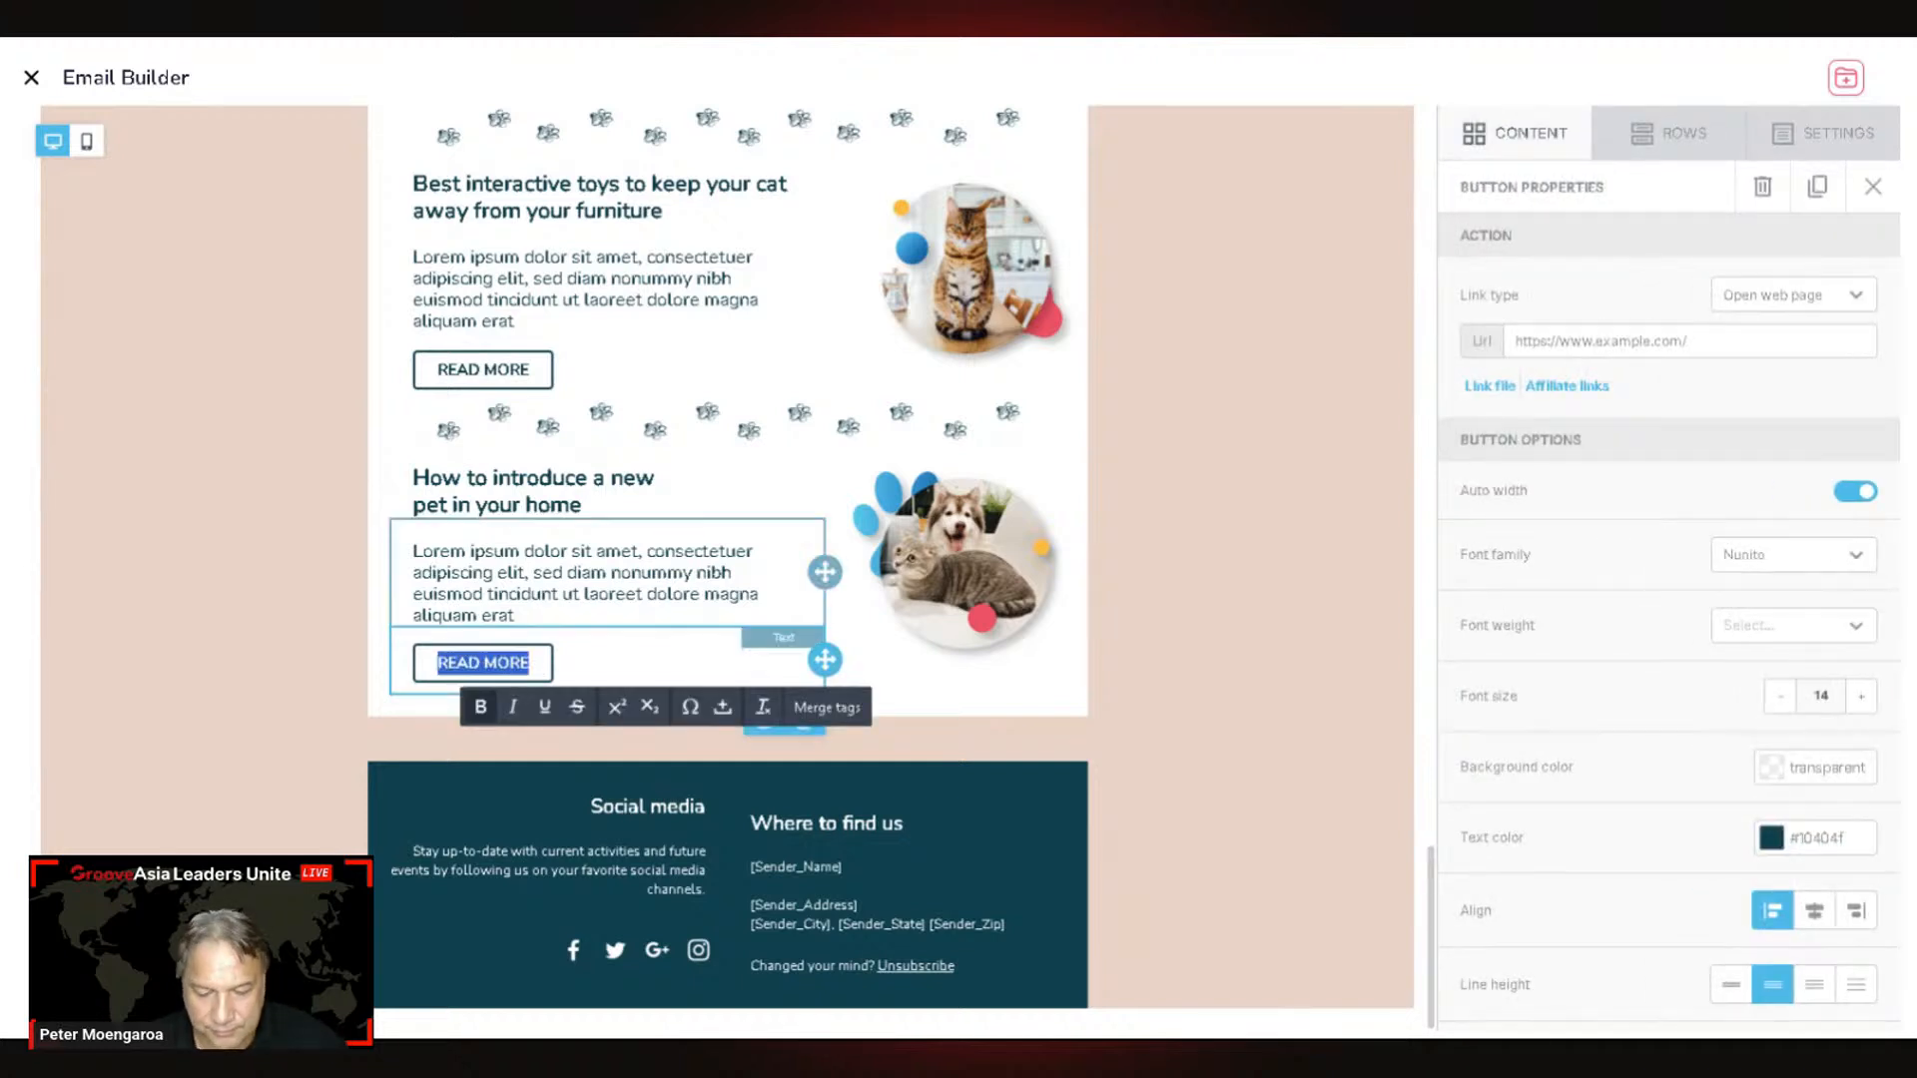
text(CONT)
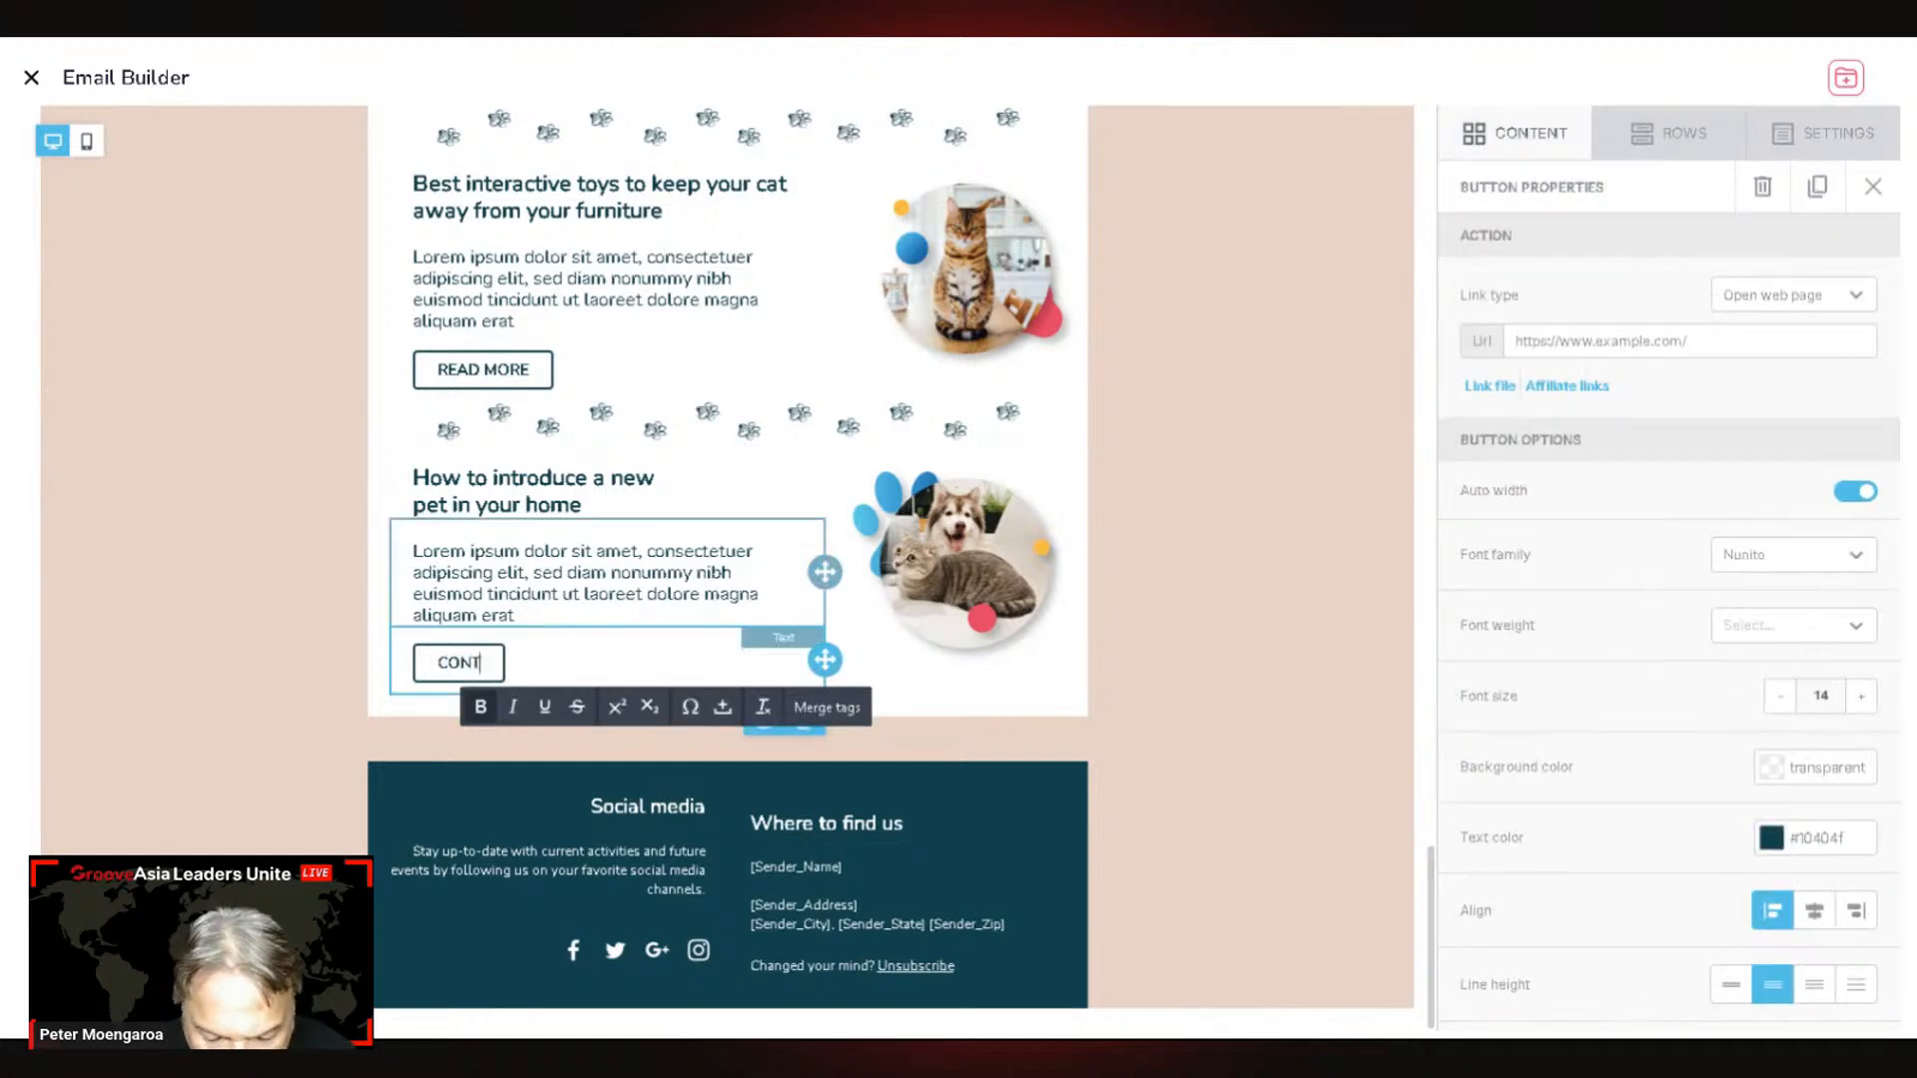
text(ACT)
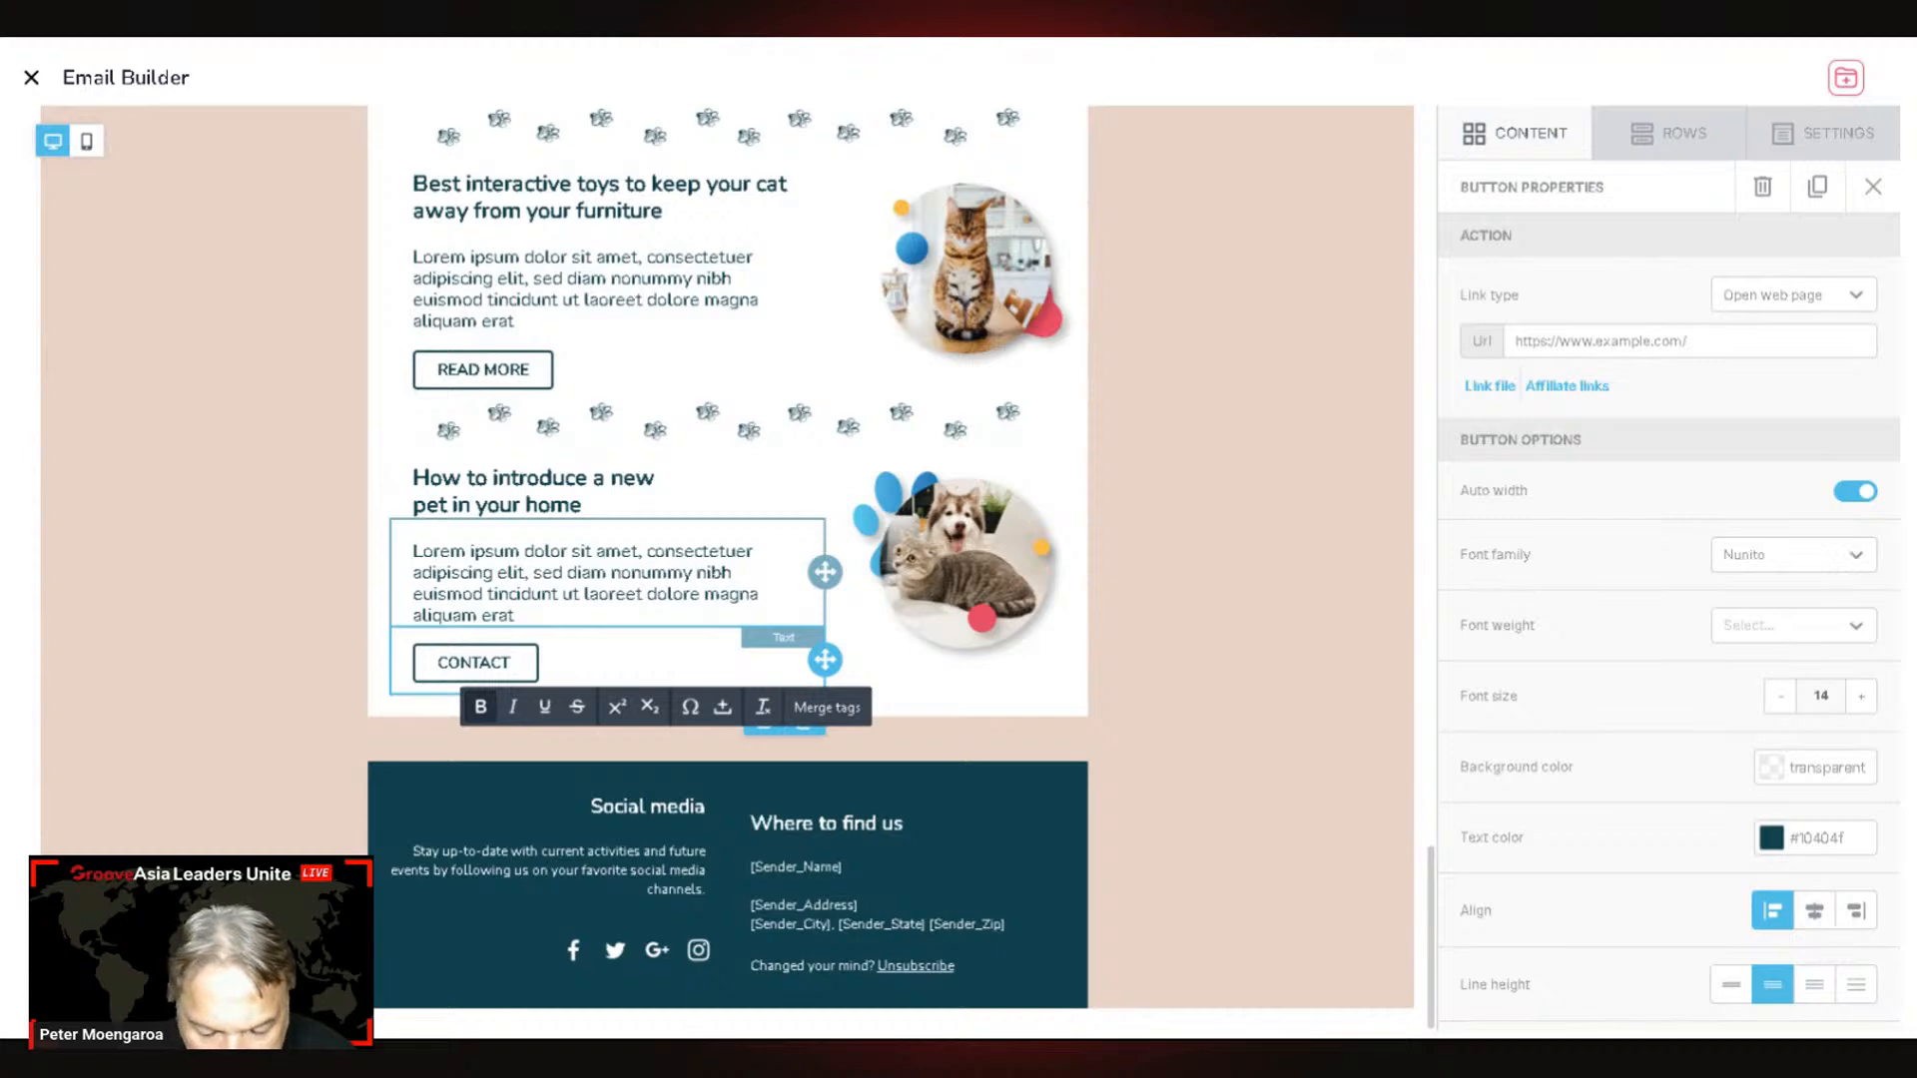
text( US)
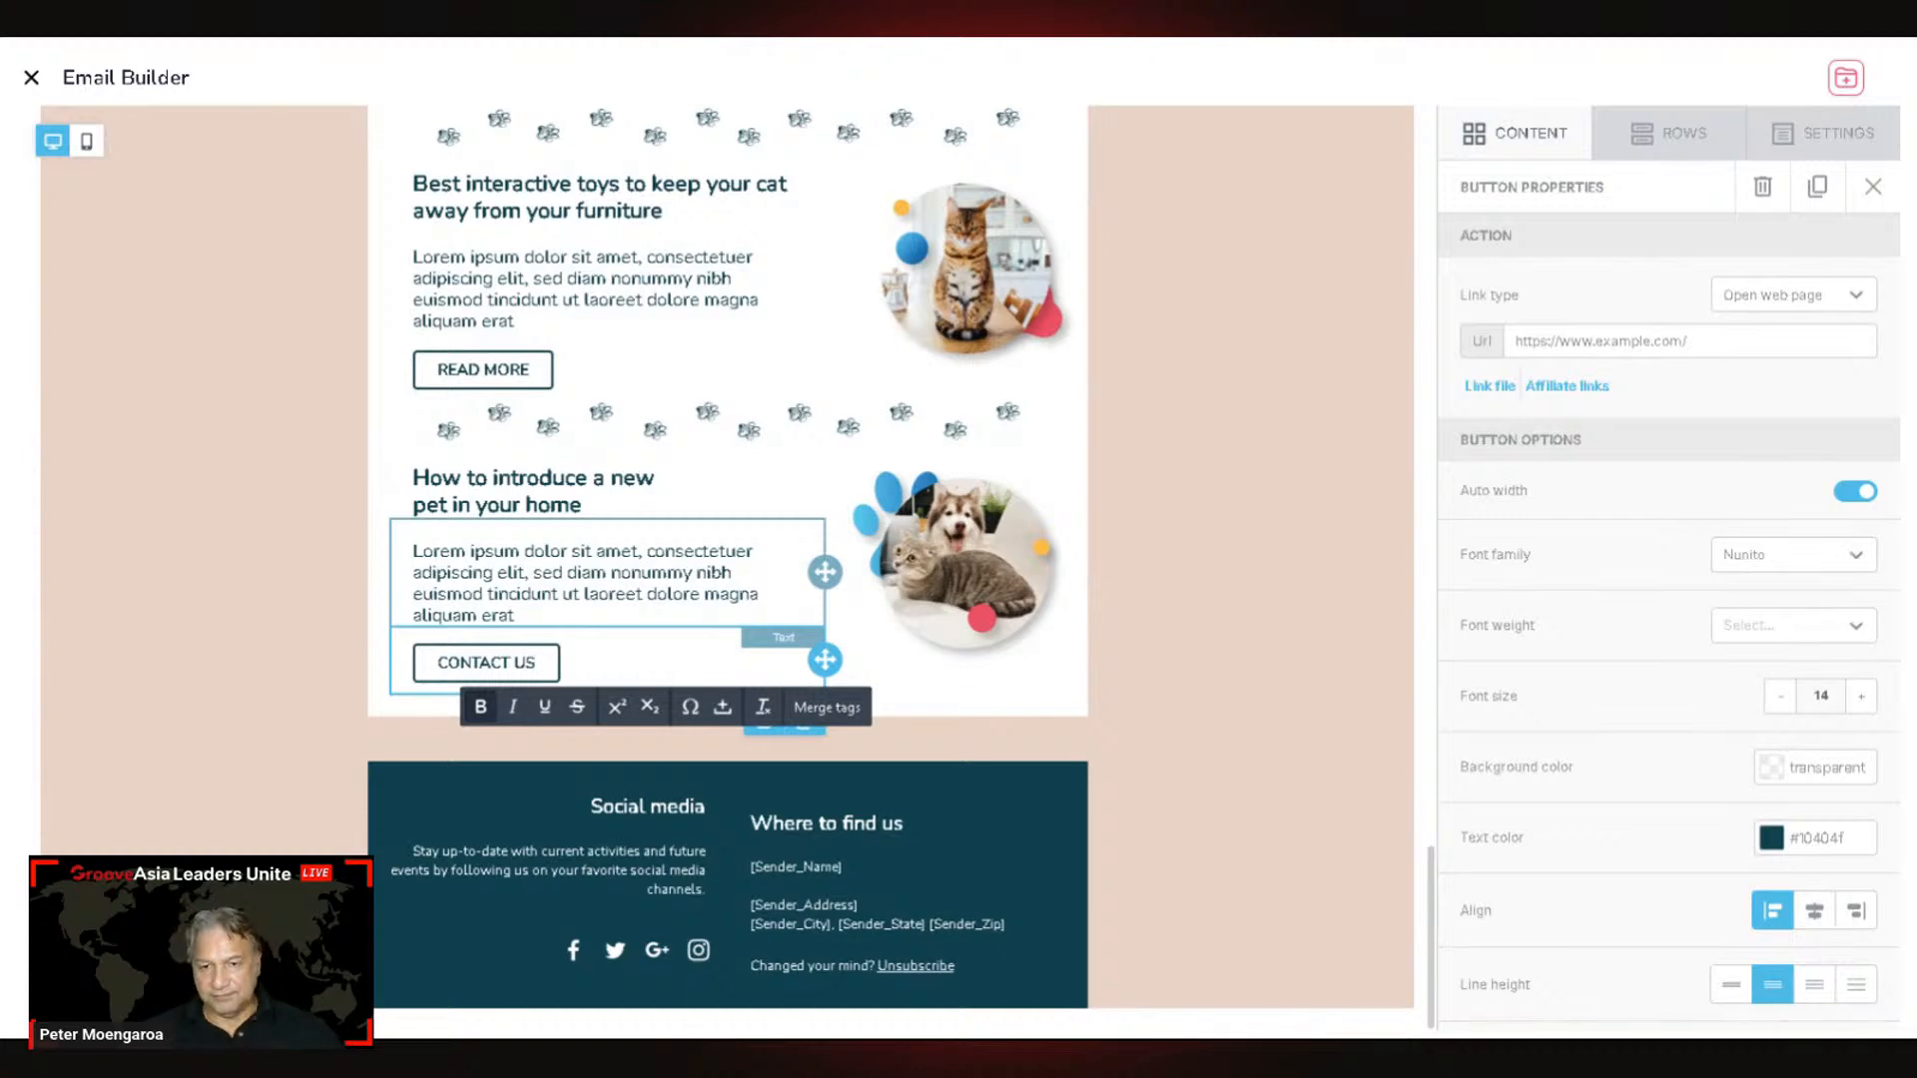
click(1147, 672)
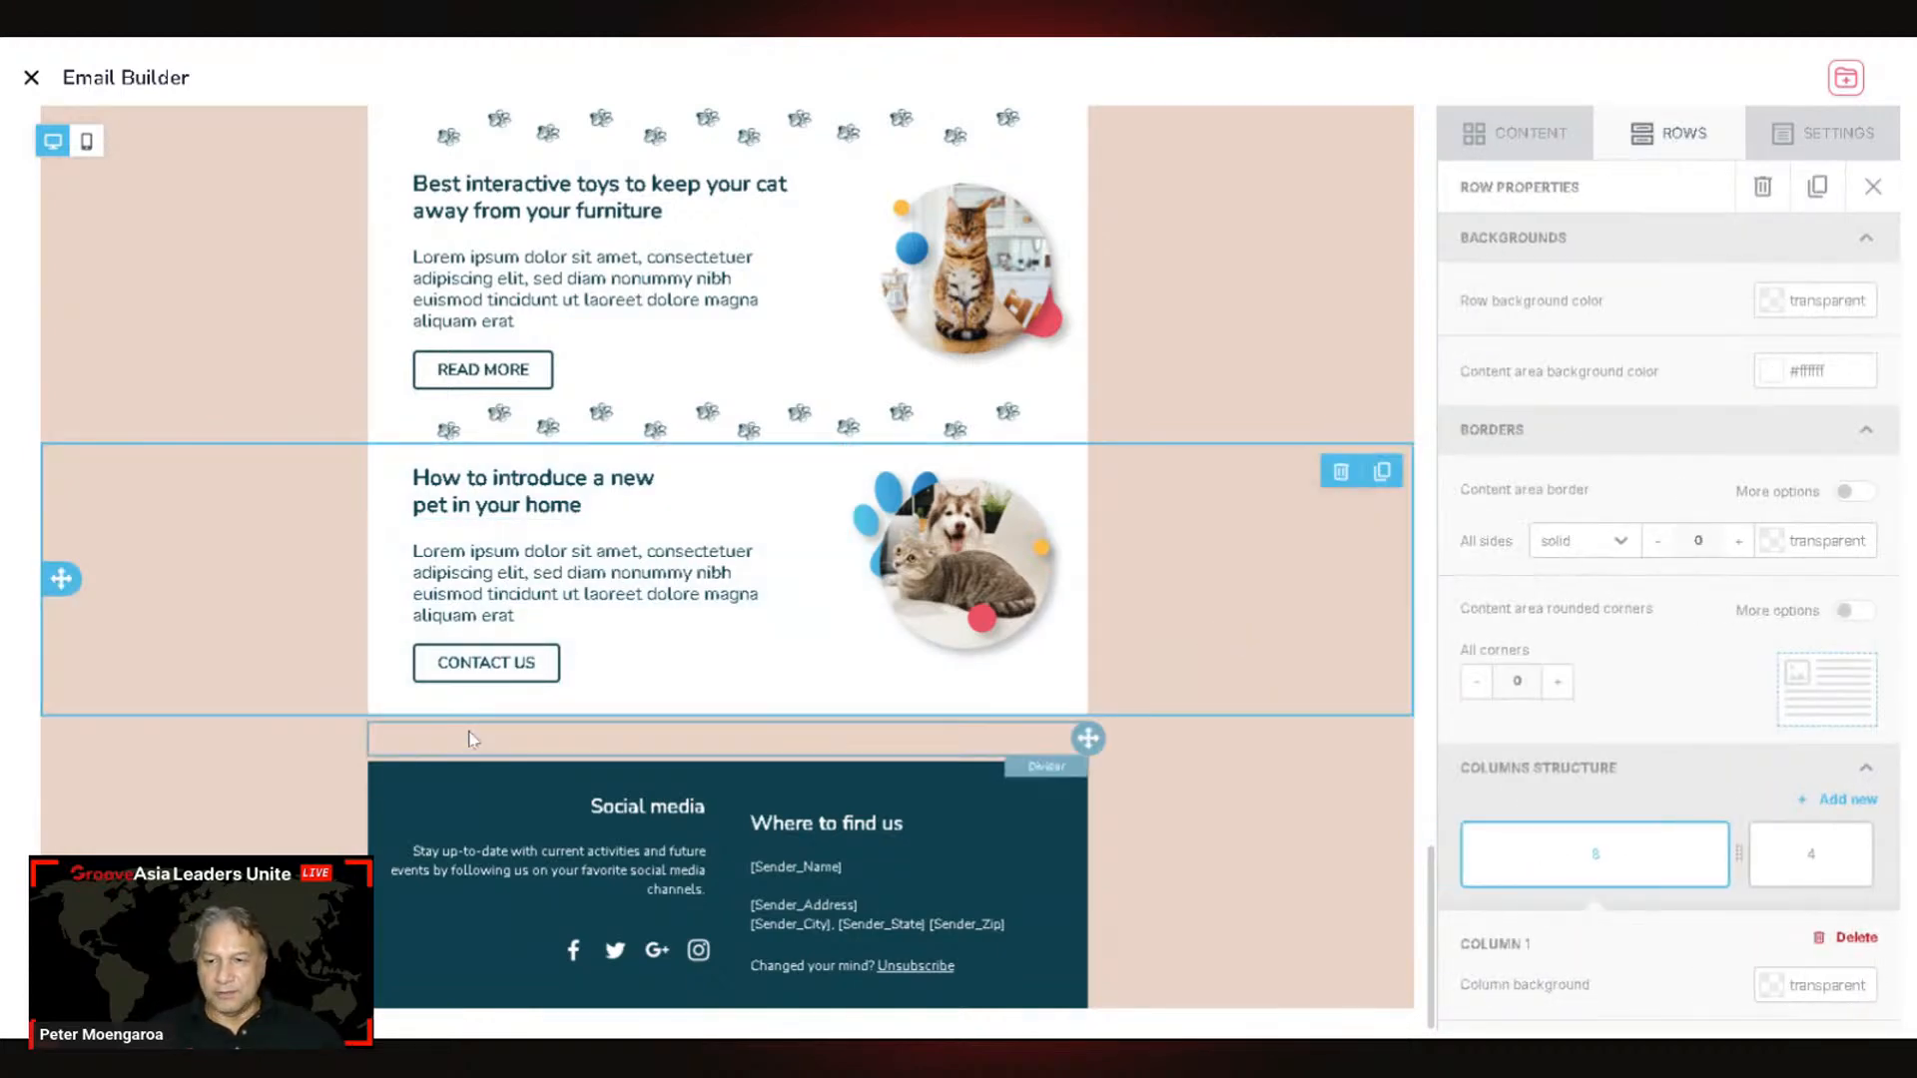
scroll(847, 657, up, 12)
scroll(847, 657, up, 5)
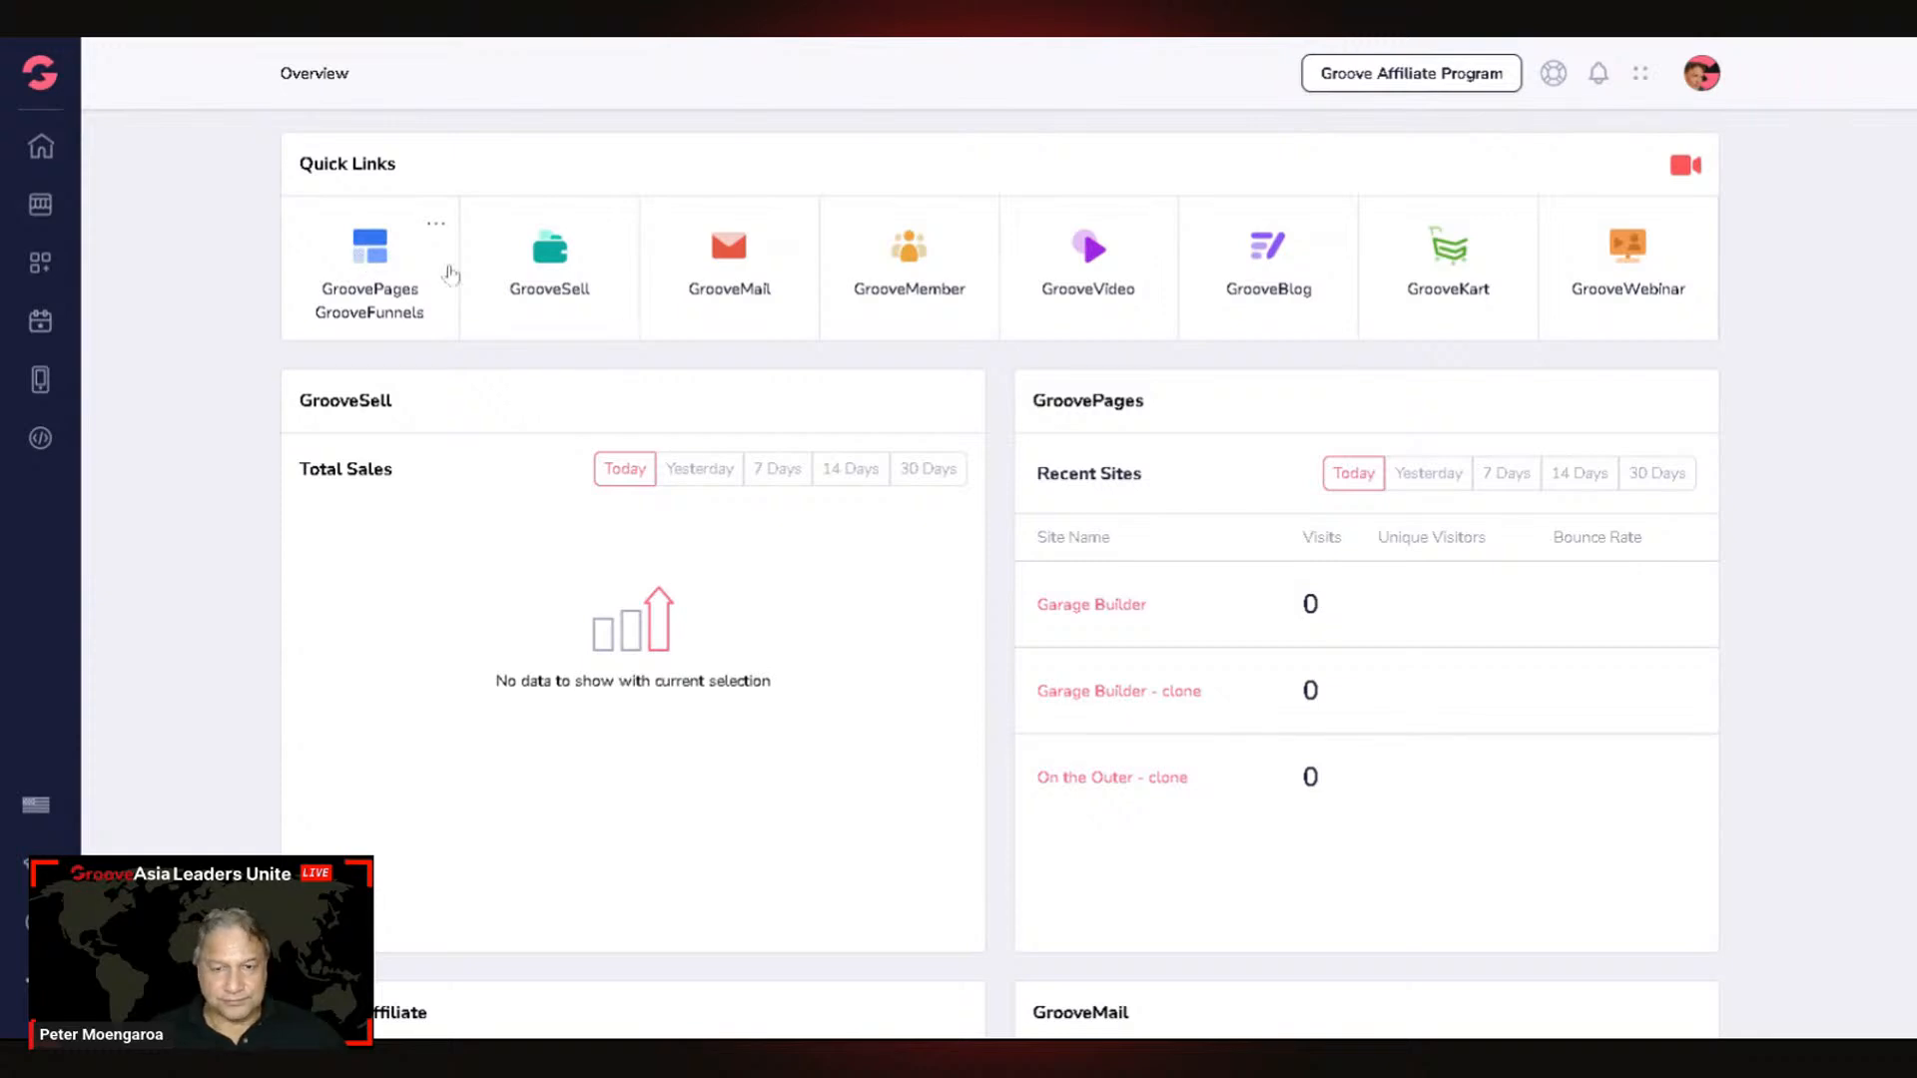
Step: Go to the GroovePages sites list from the dashboard's quick links
click(1089, 487)
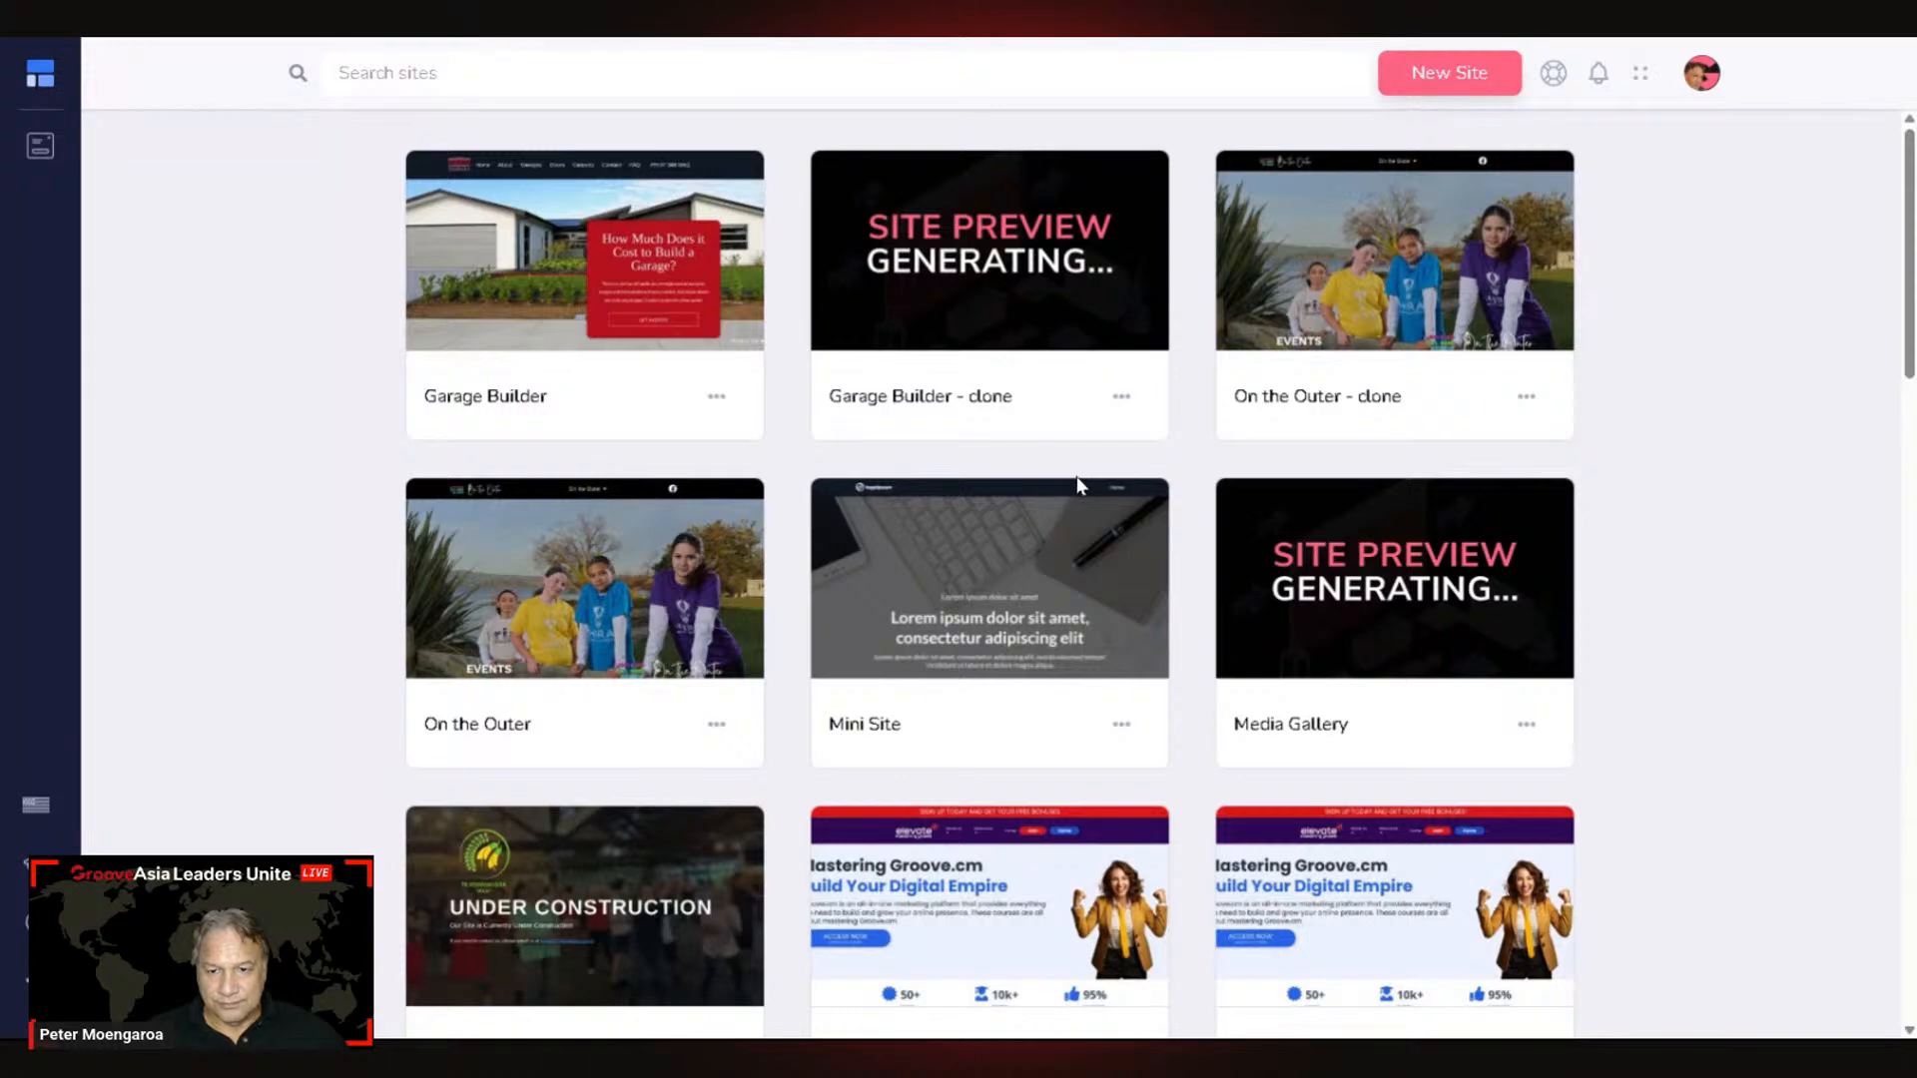
Step: Find the Pet Vet Rotorua site and open its Home page in the editor
scroll(1321, 447, down, 12)
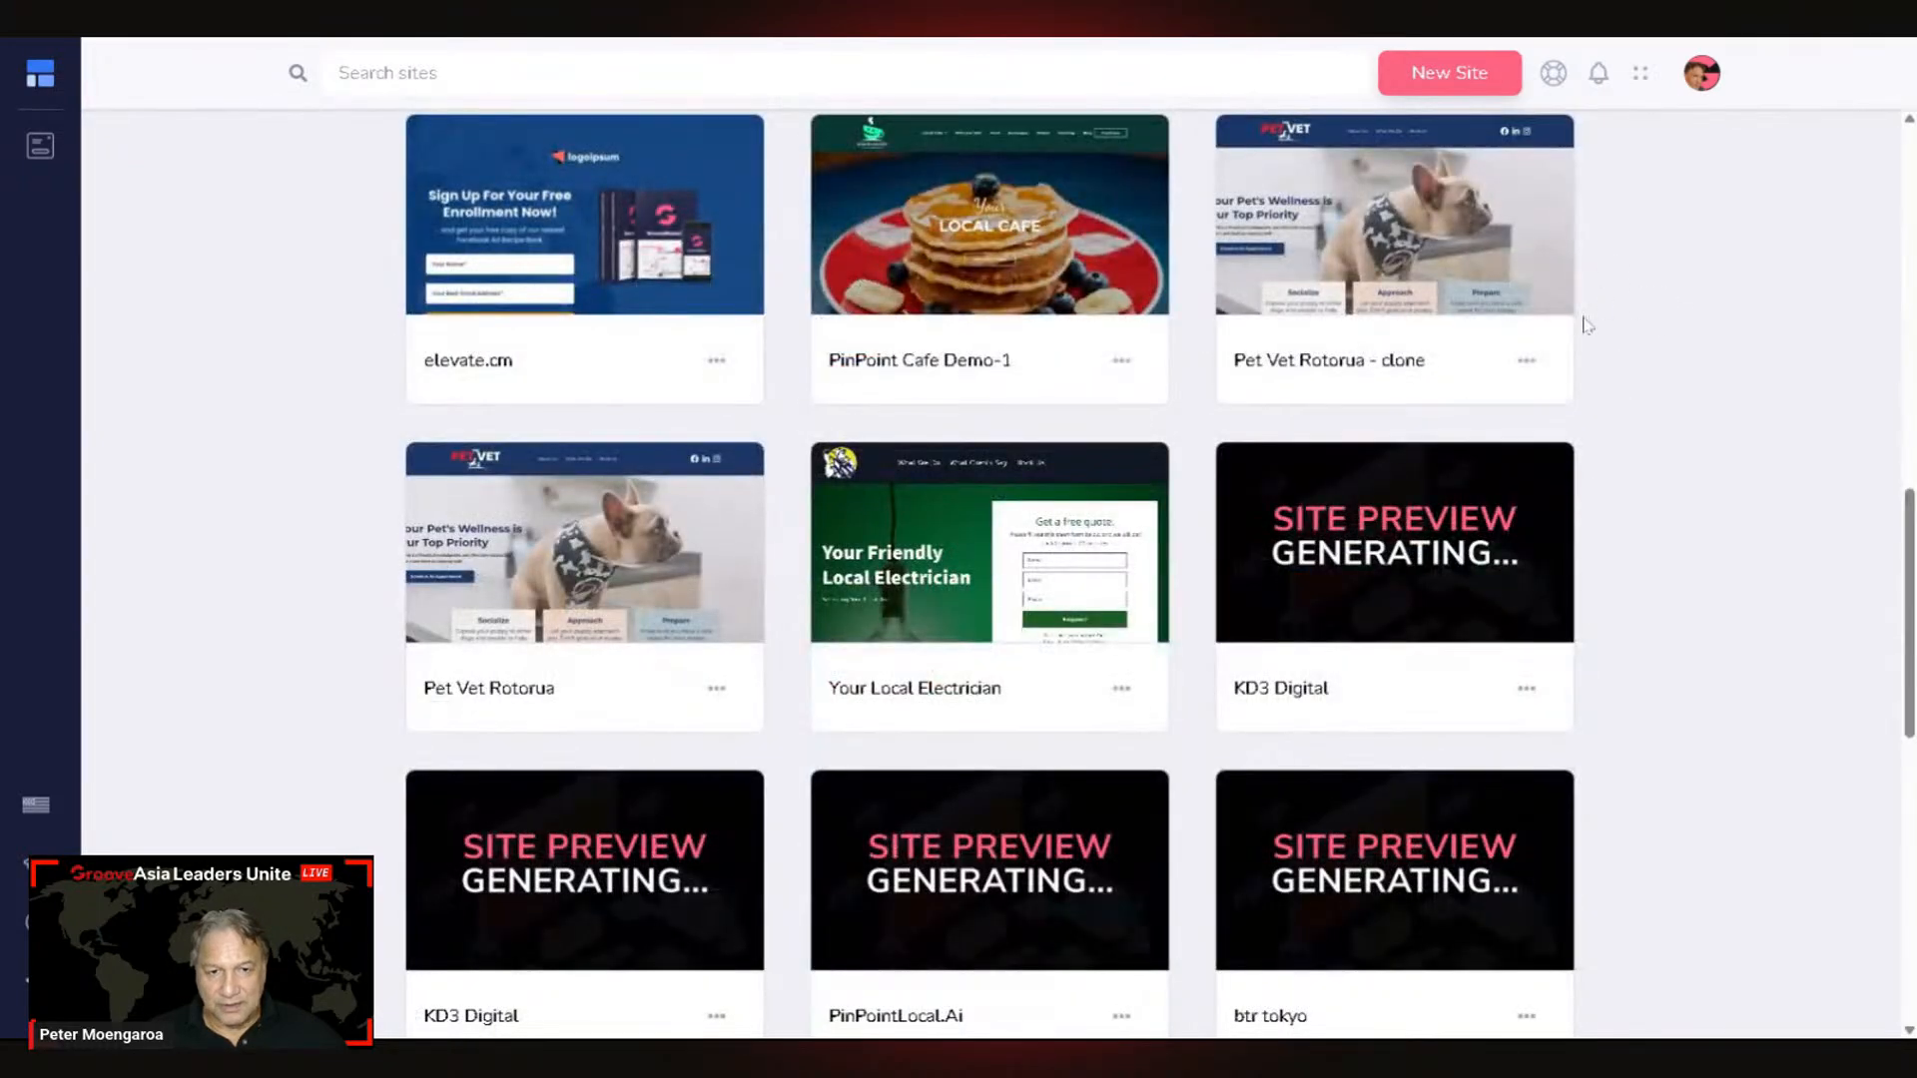
mouse_move(631, 590)
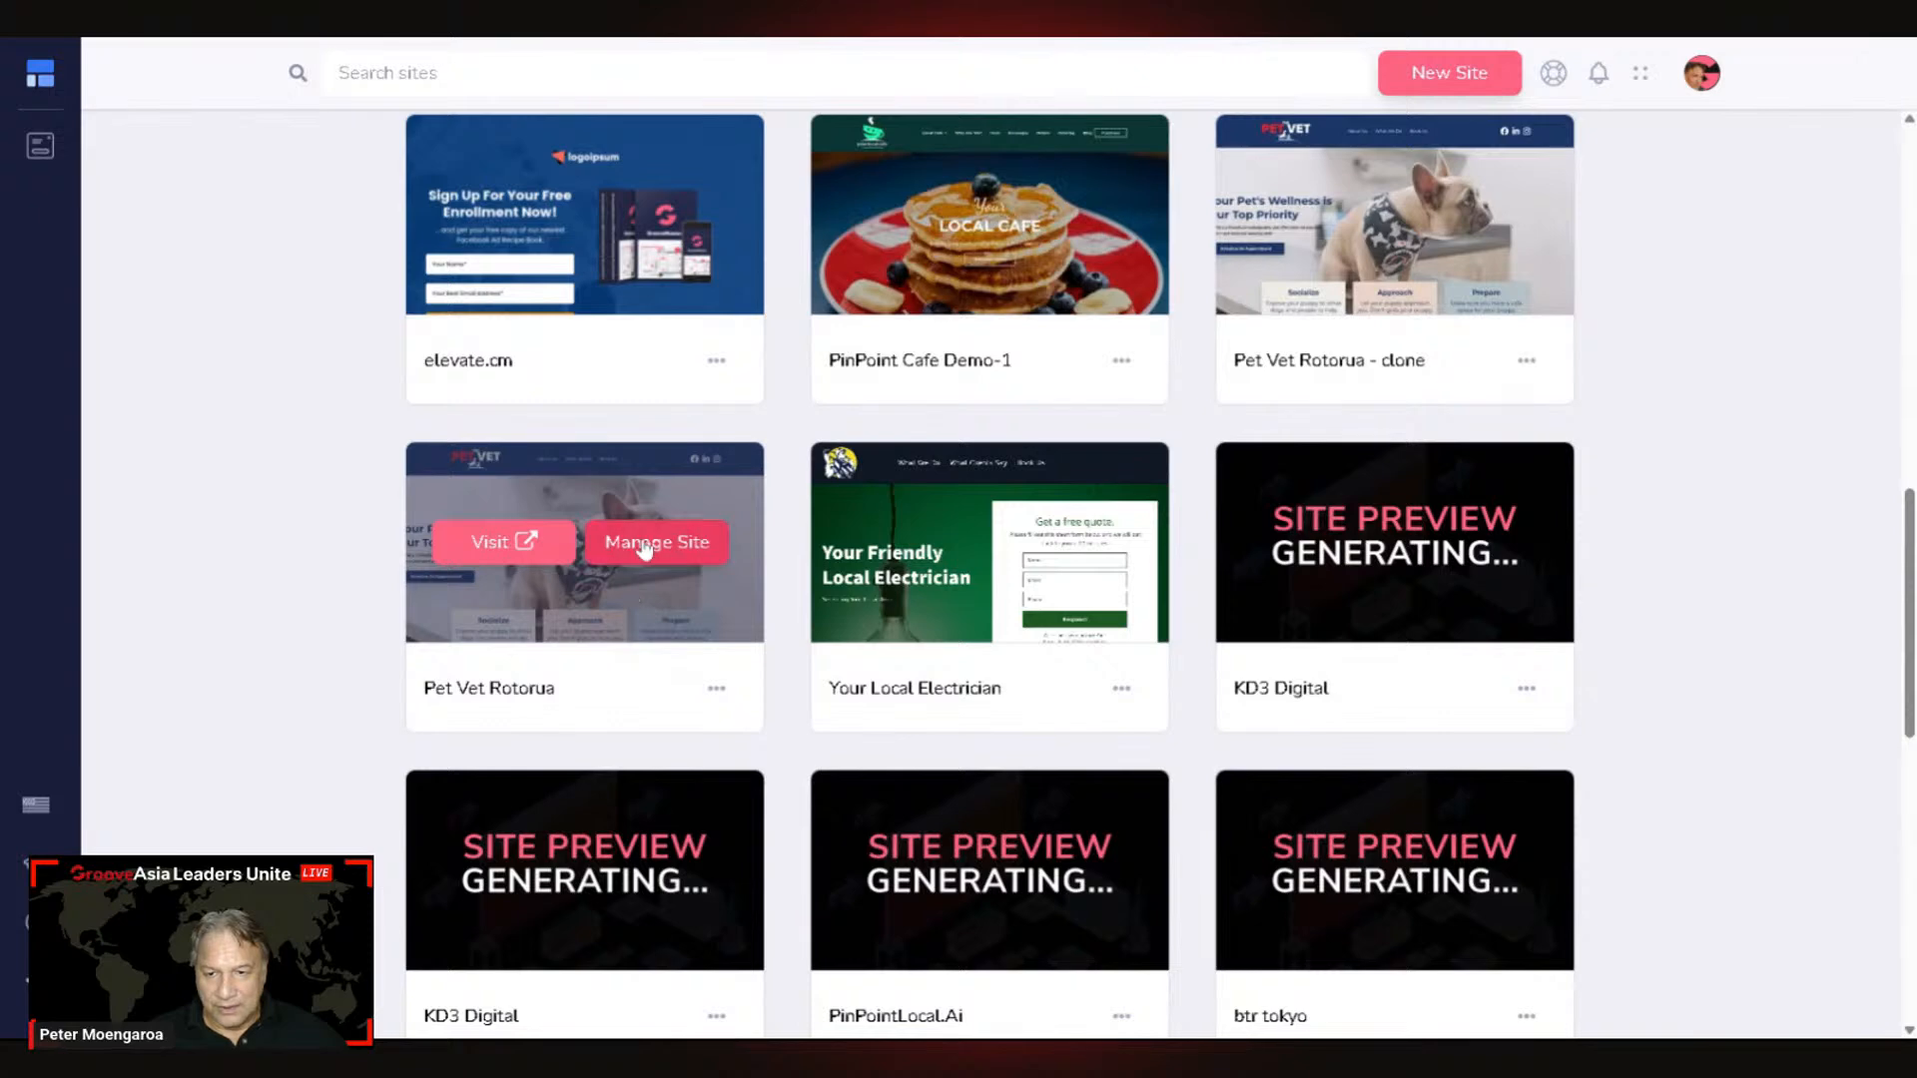
mouse_move(1397, 264)
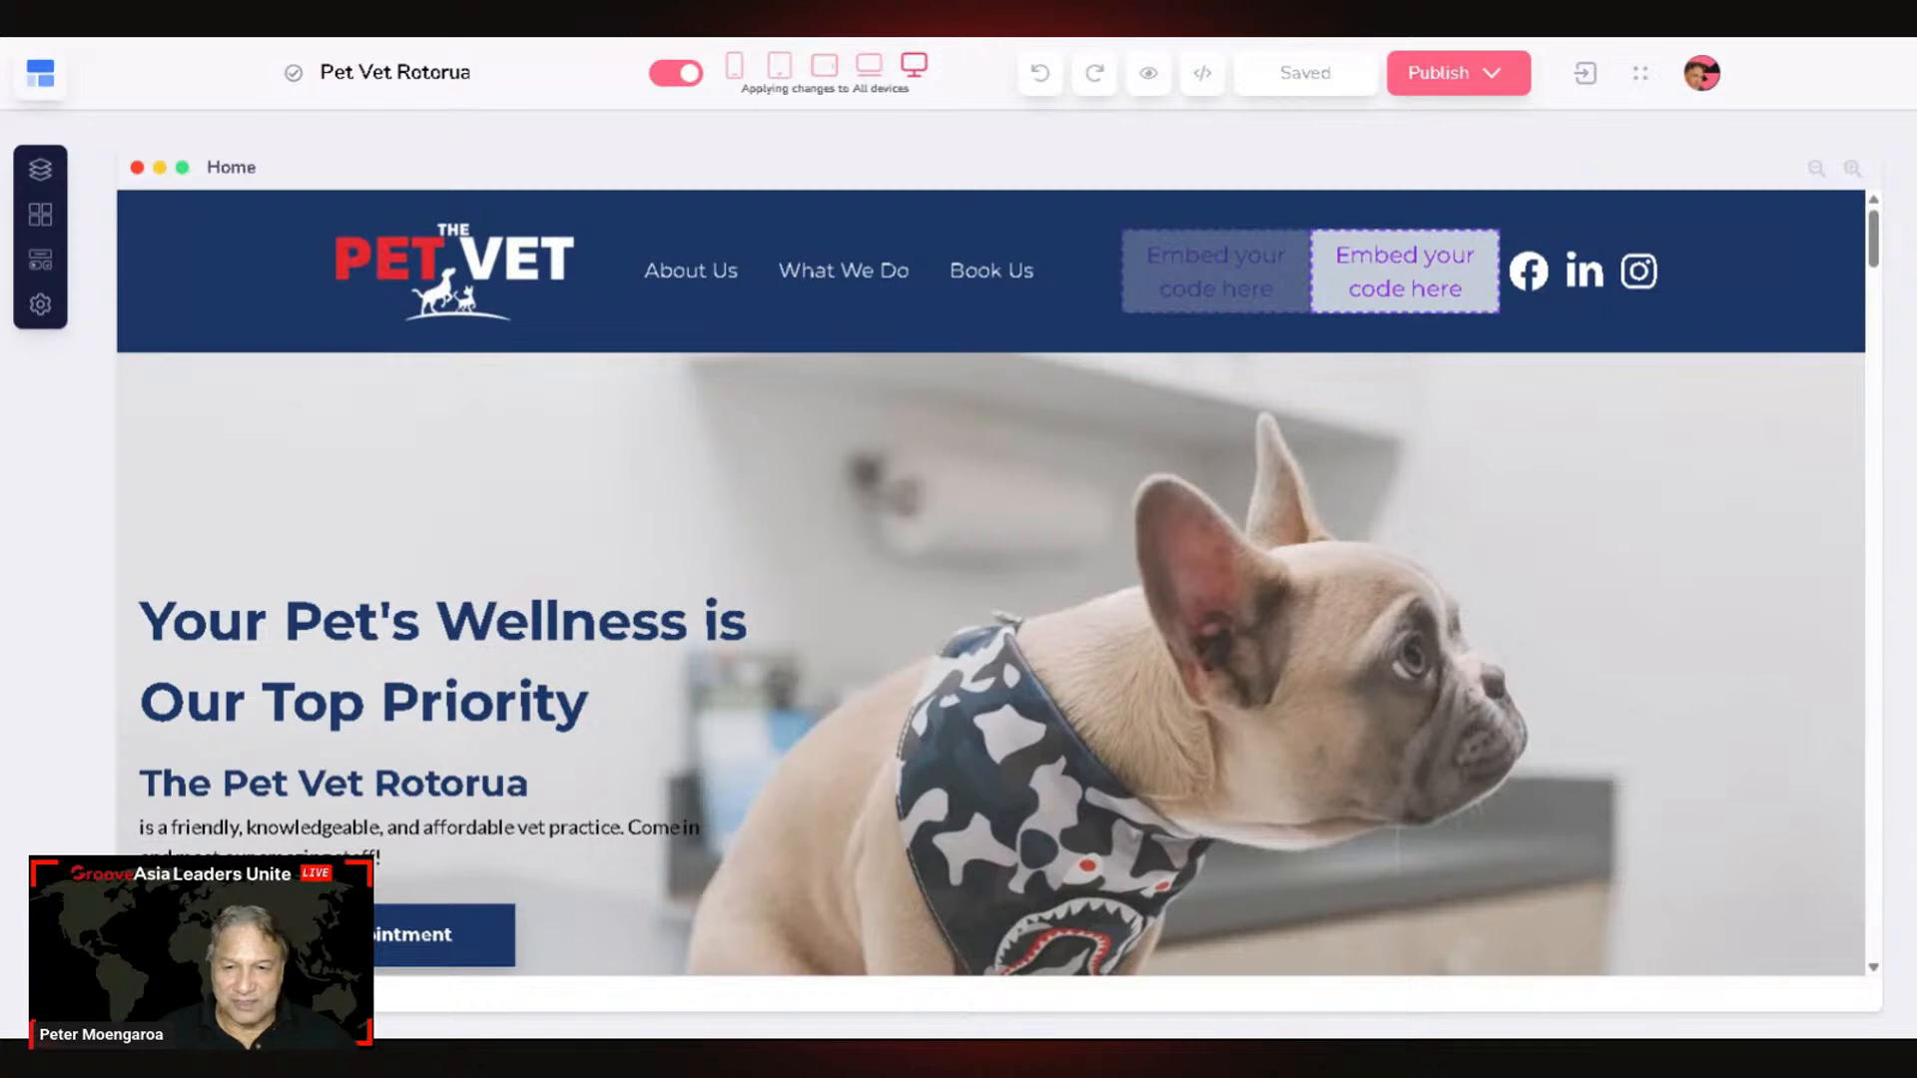
Step: Scroll down the Home page and select the WHAT WE DO section to show its styles
scroll(930, 459, down, 6)
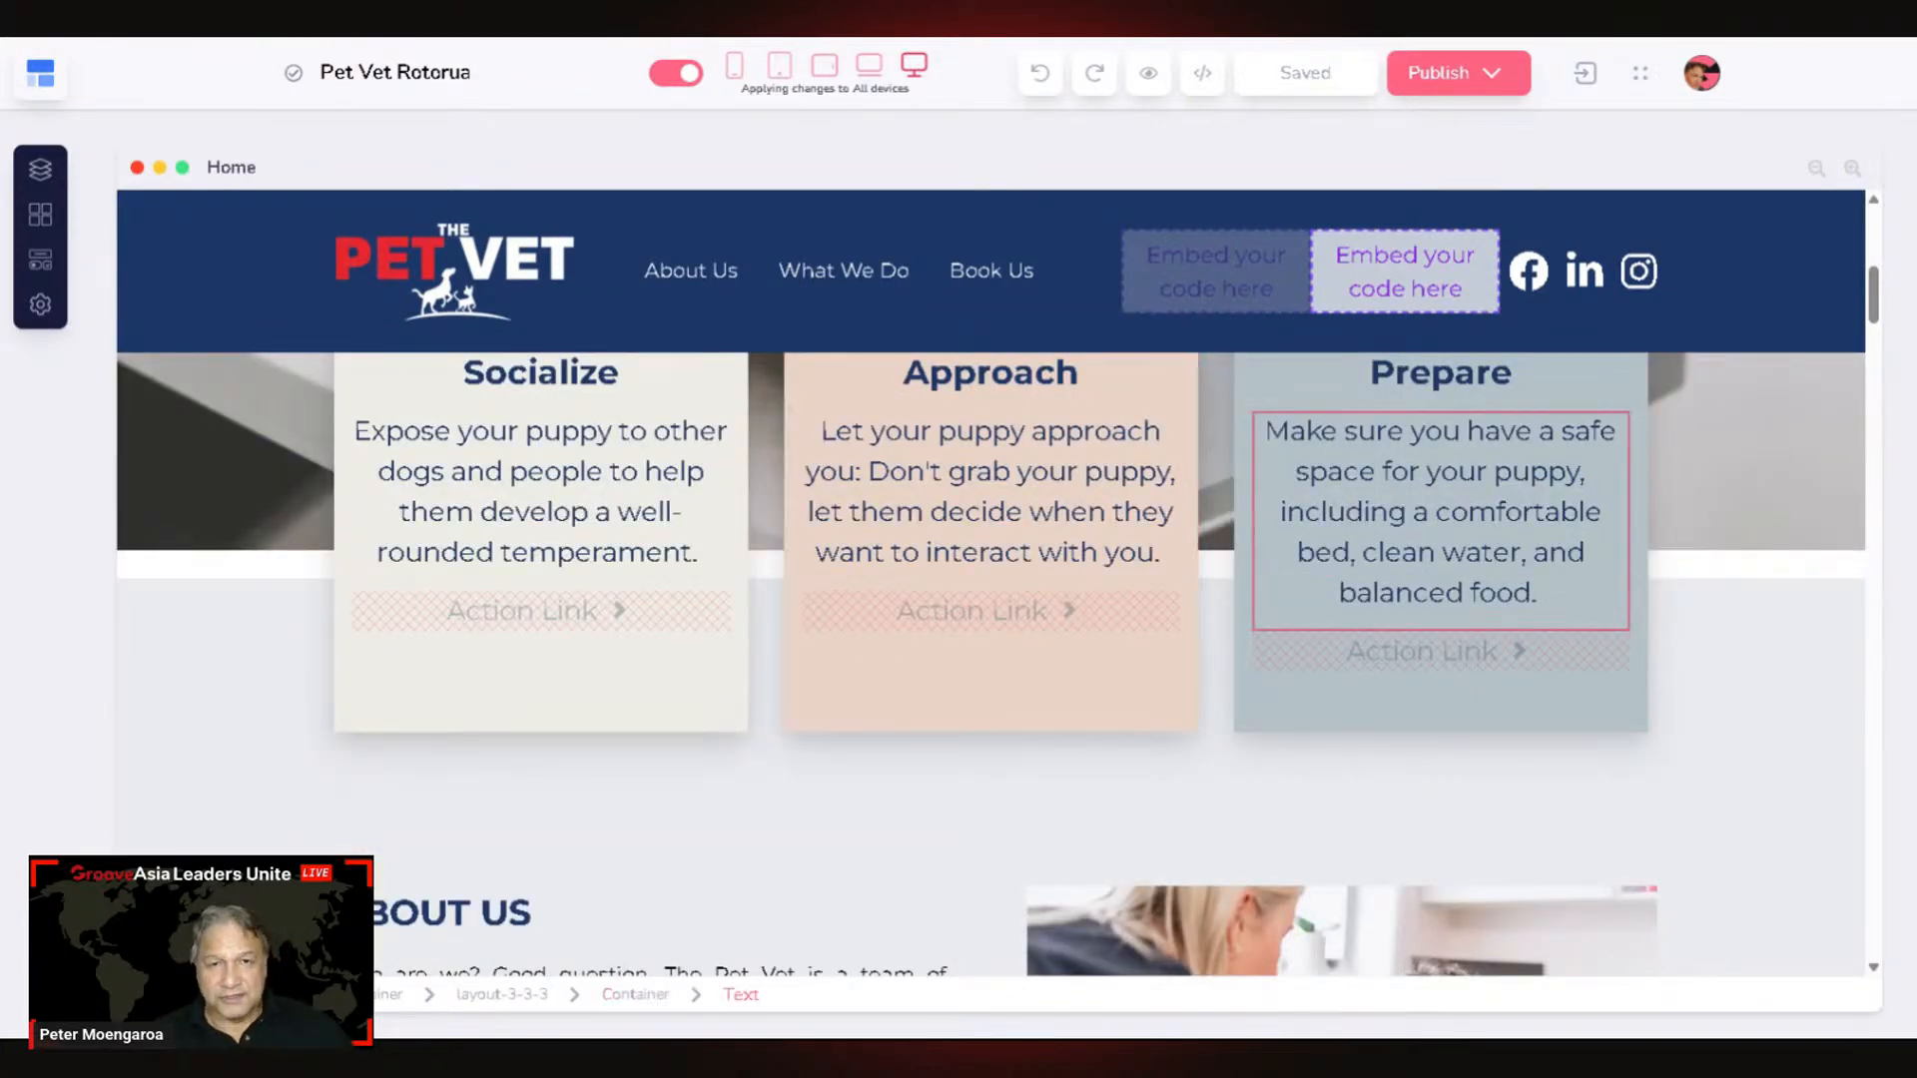
scroll(1190, 570, down, 3)
scroll(1190, 567, down, 1)
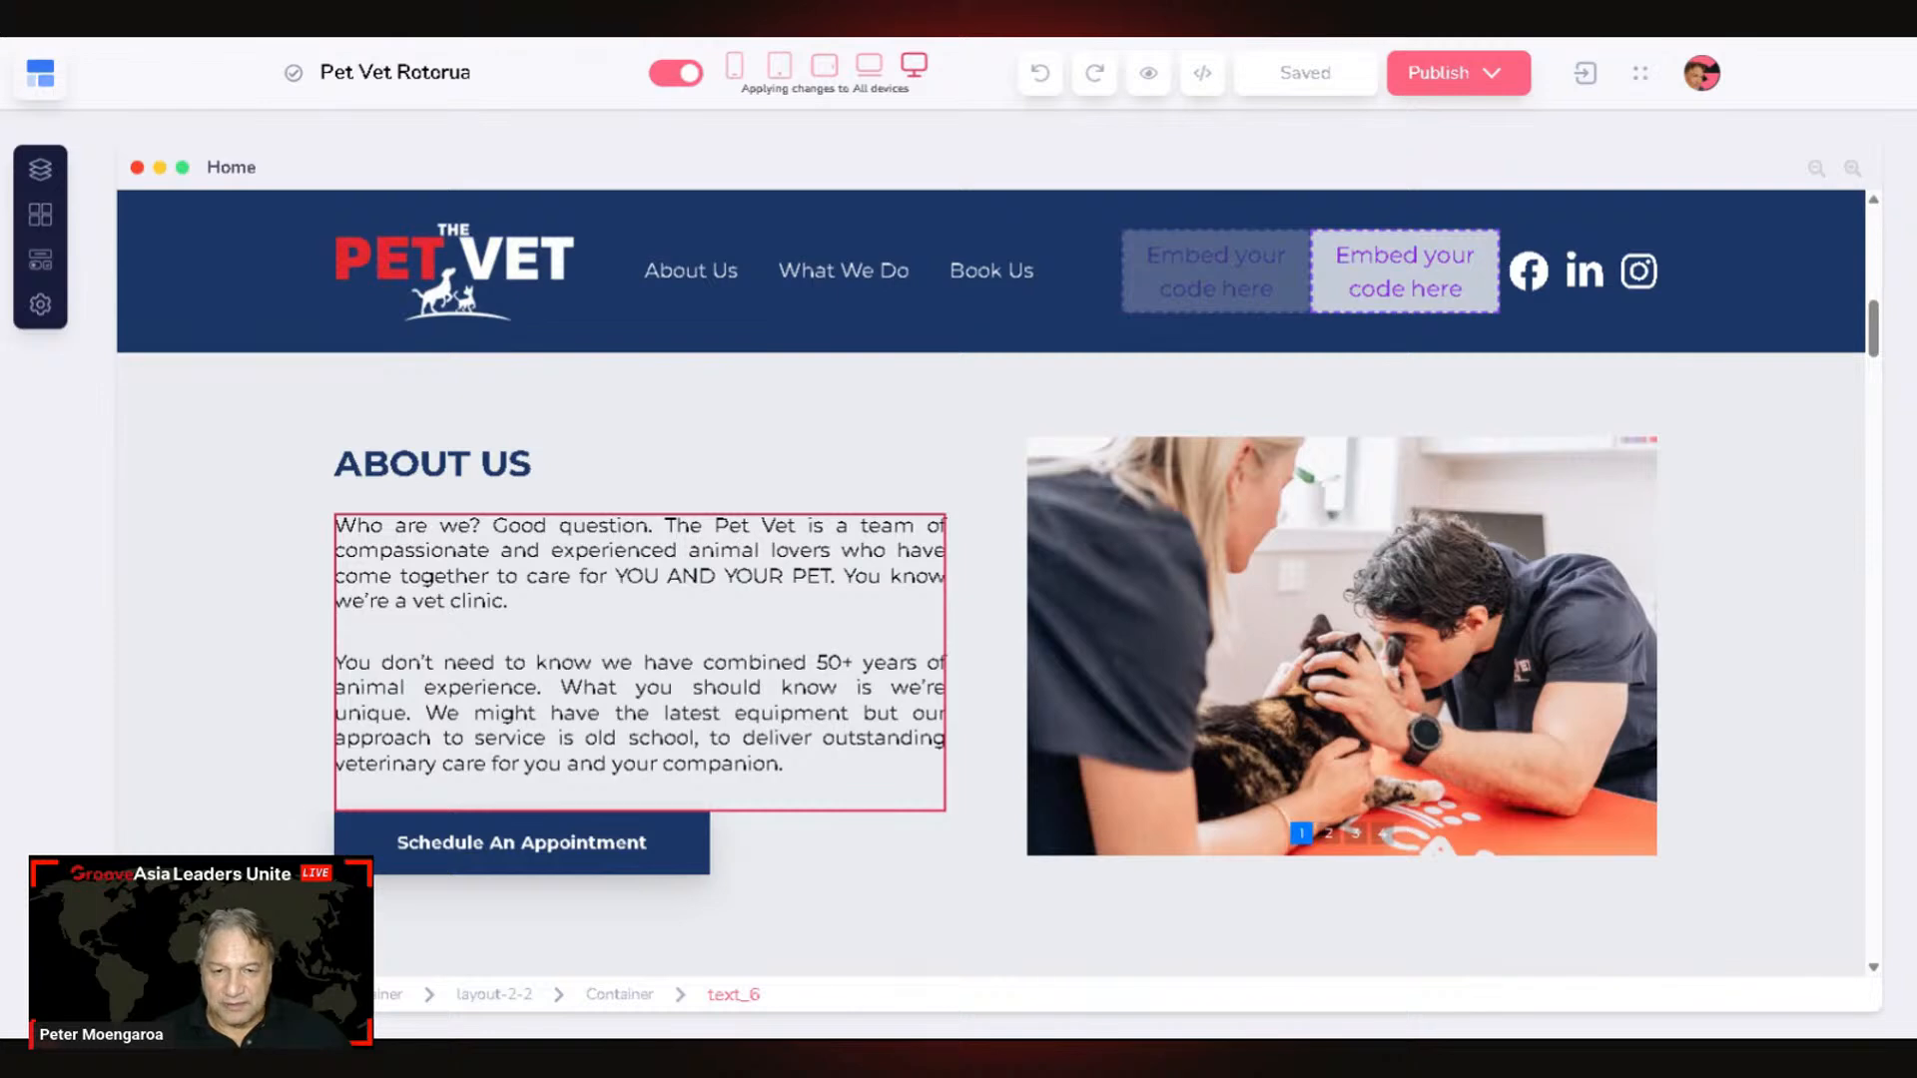
scroll(1742, 432, down, 5)
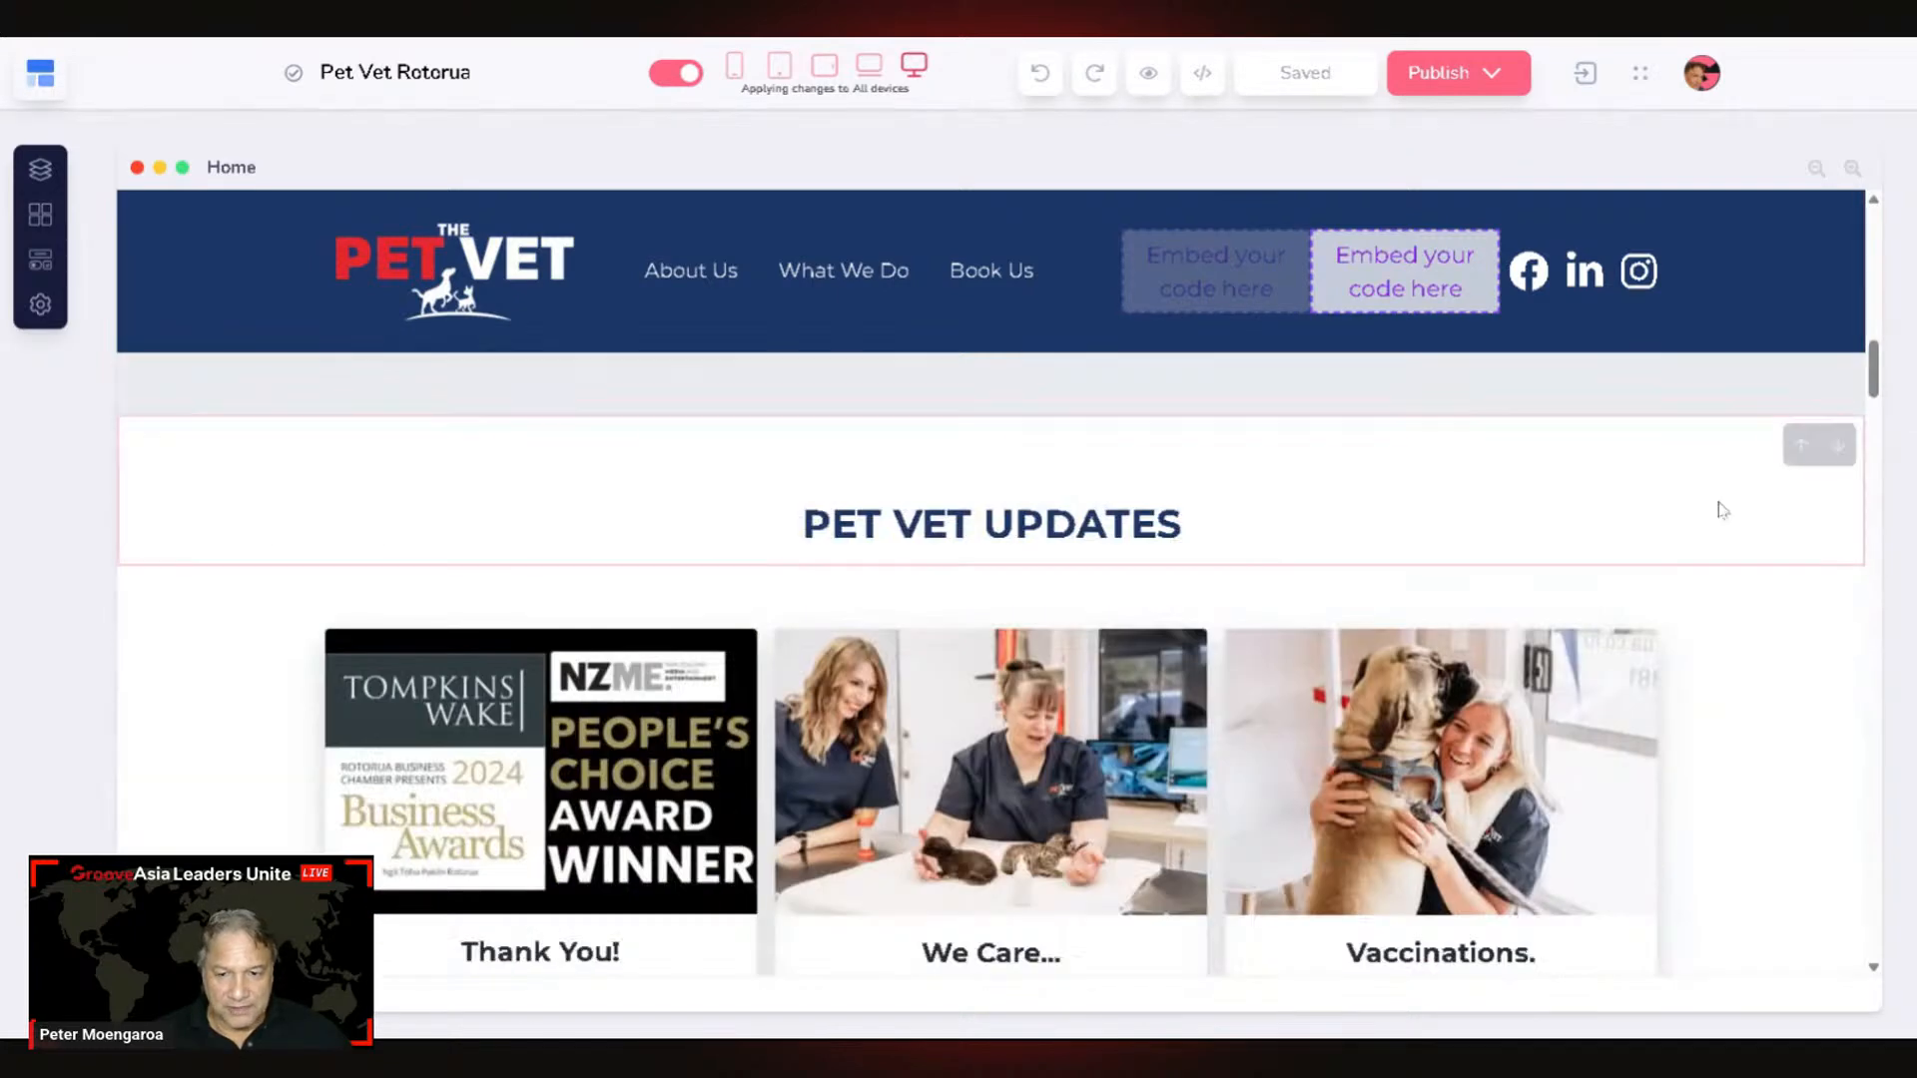
scroll(1718, 509, down, 6)
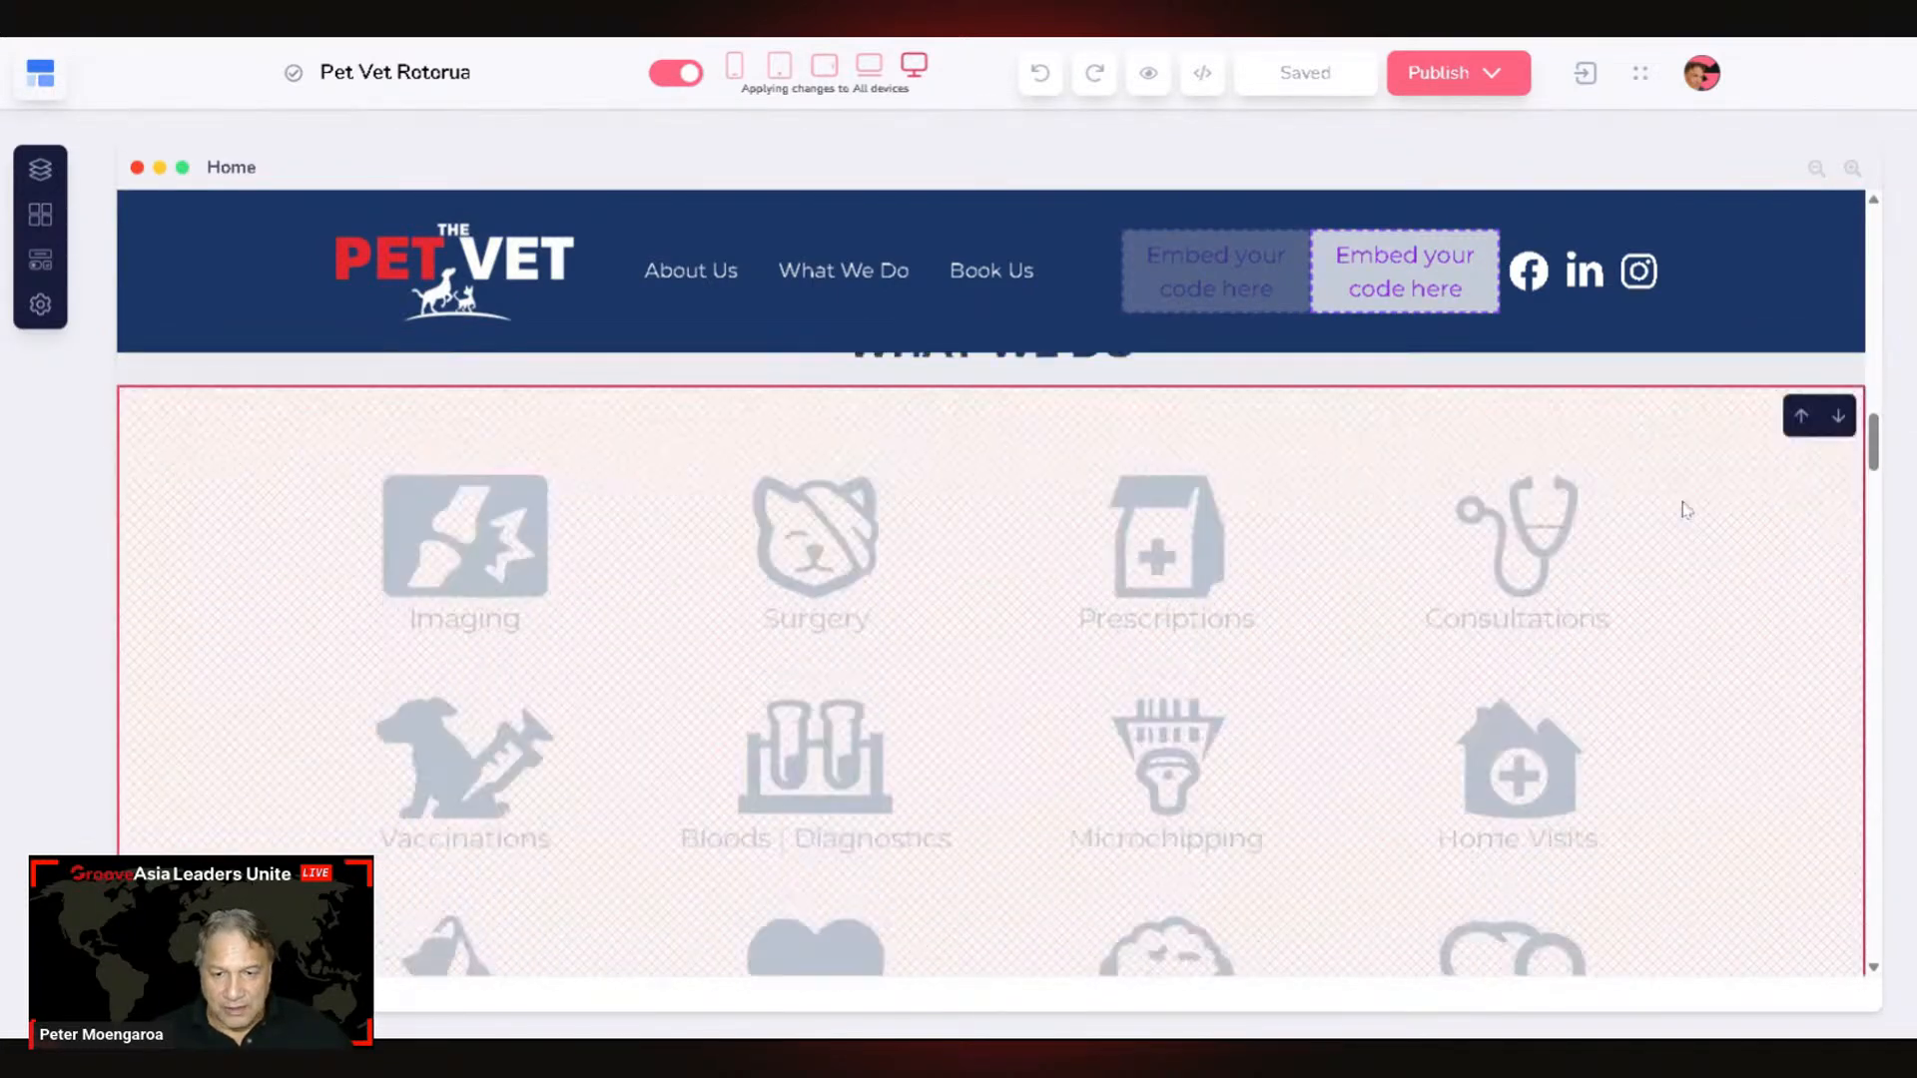
scroll(1685, 510, down, 2)
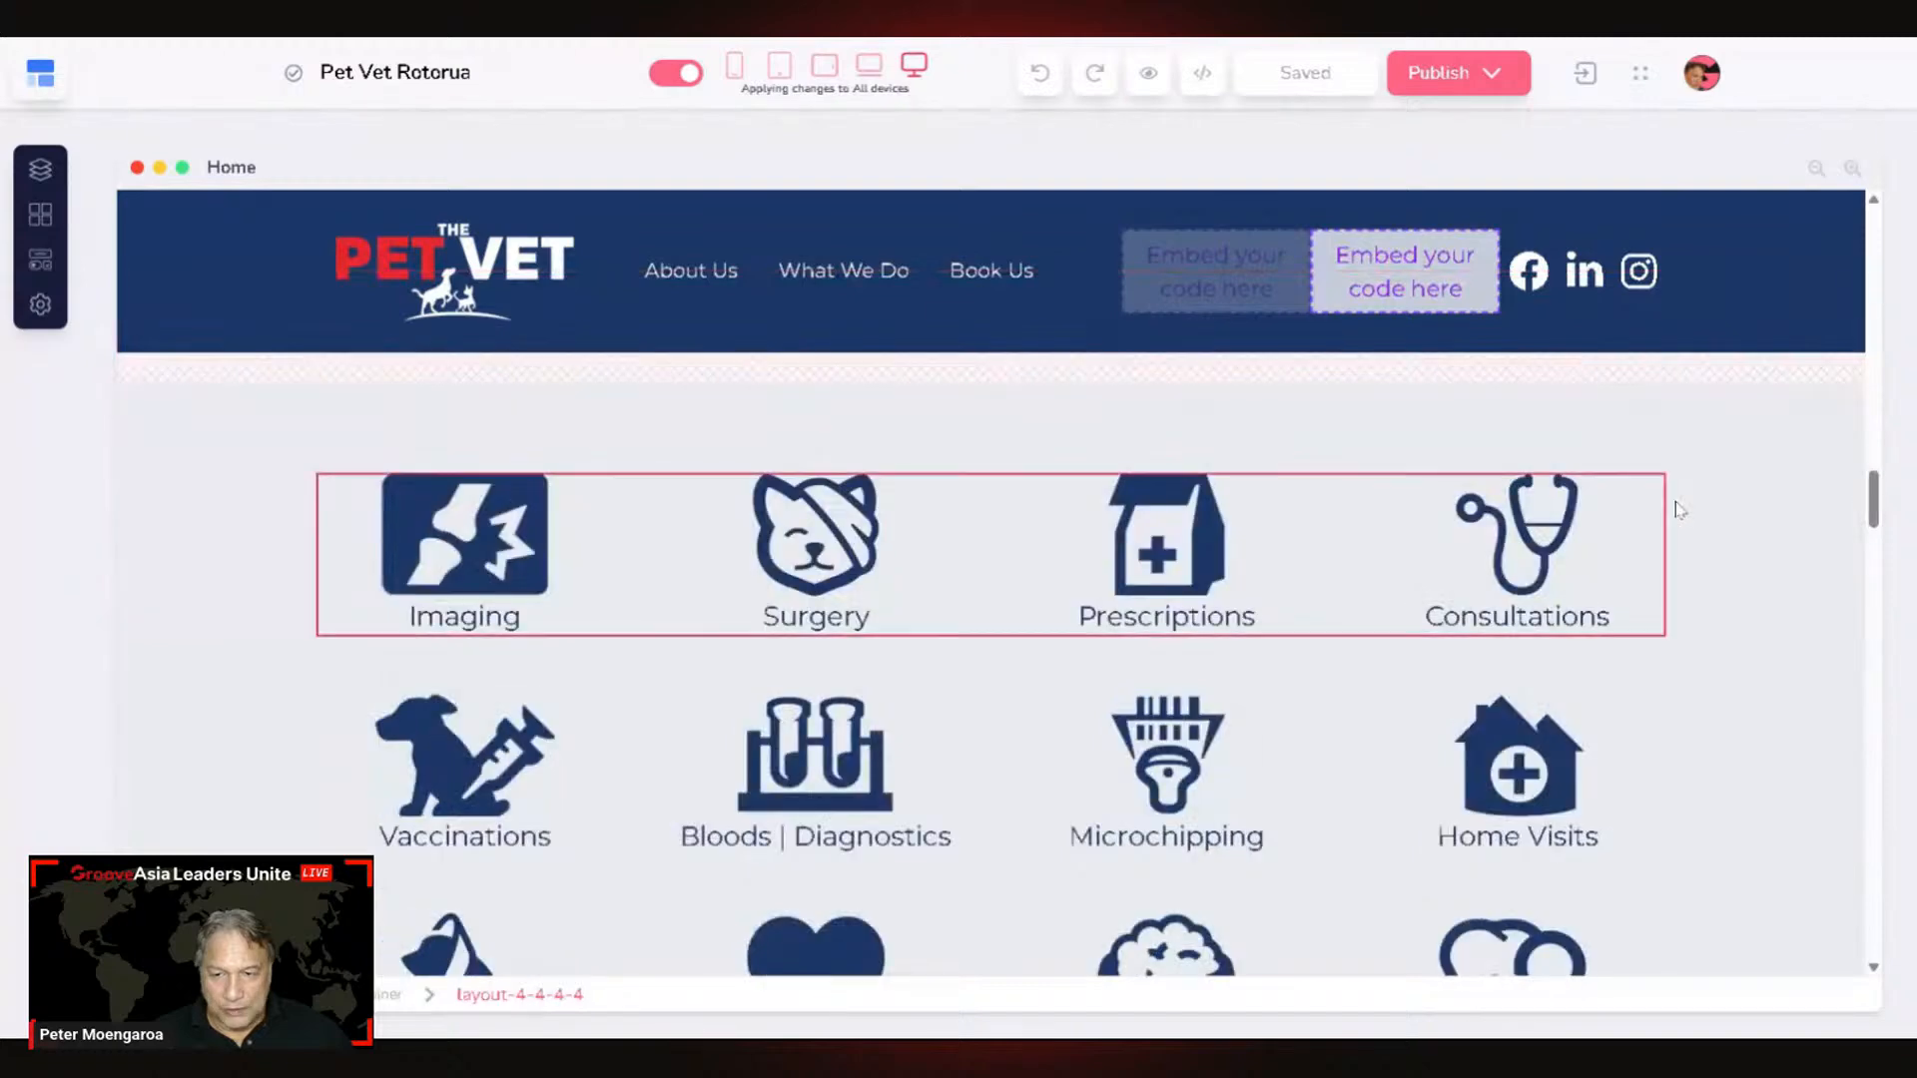
scroll(1658, 497, down, 3)
scroll(1652, 492, up, 6)
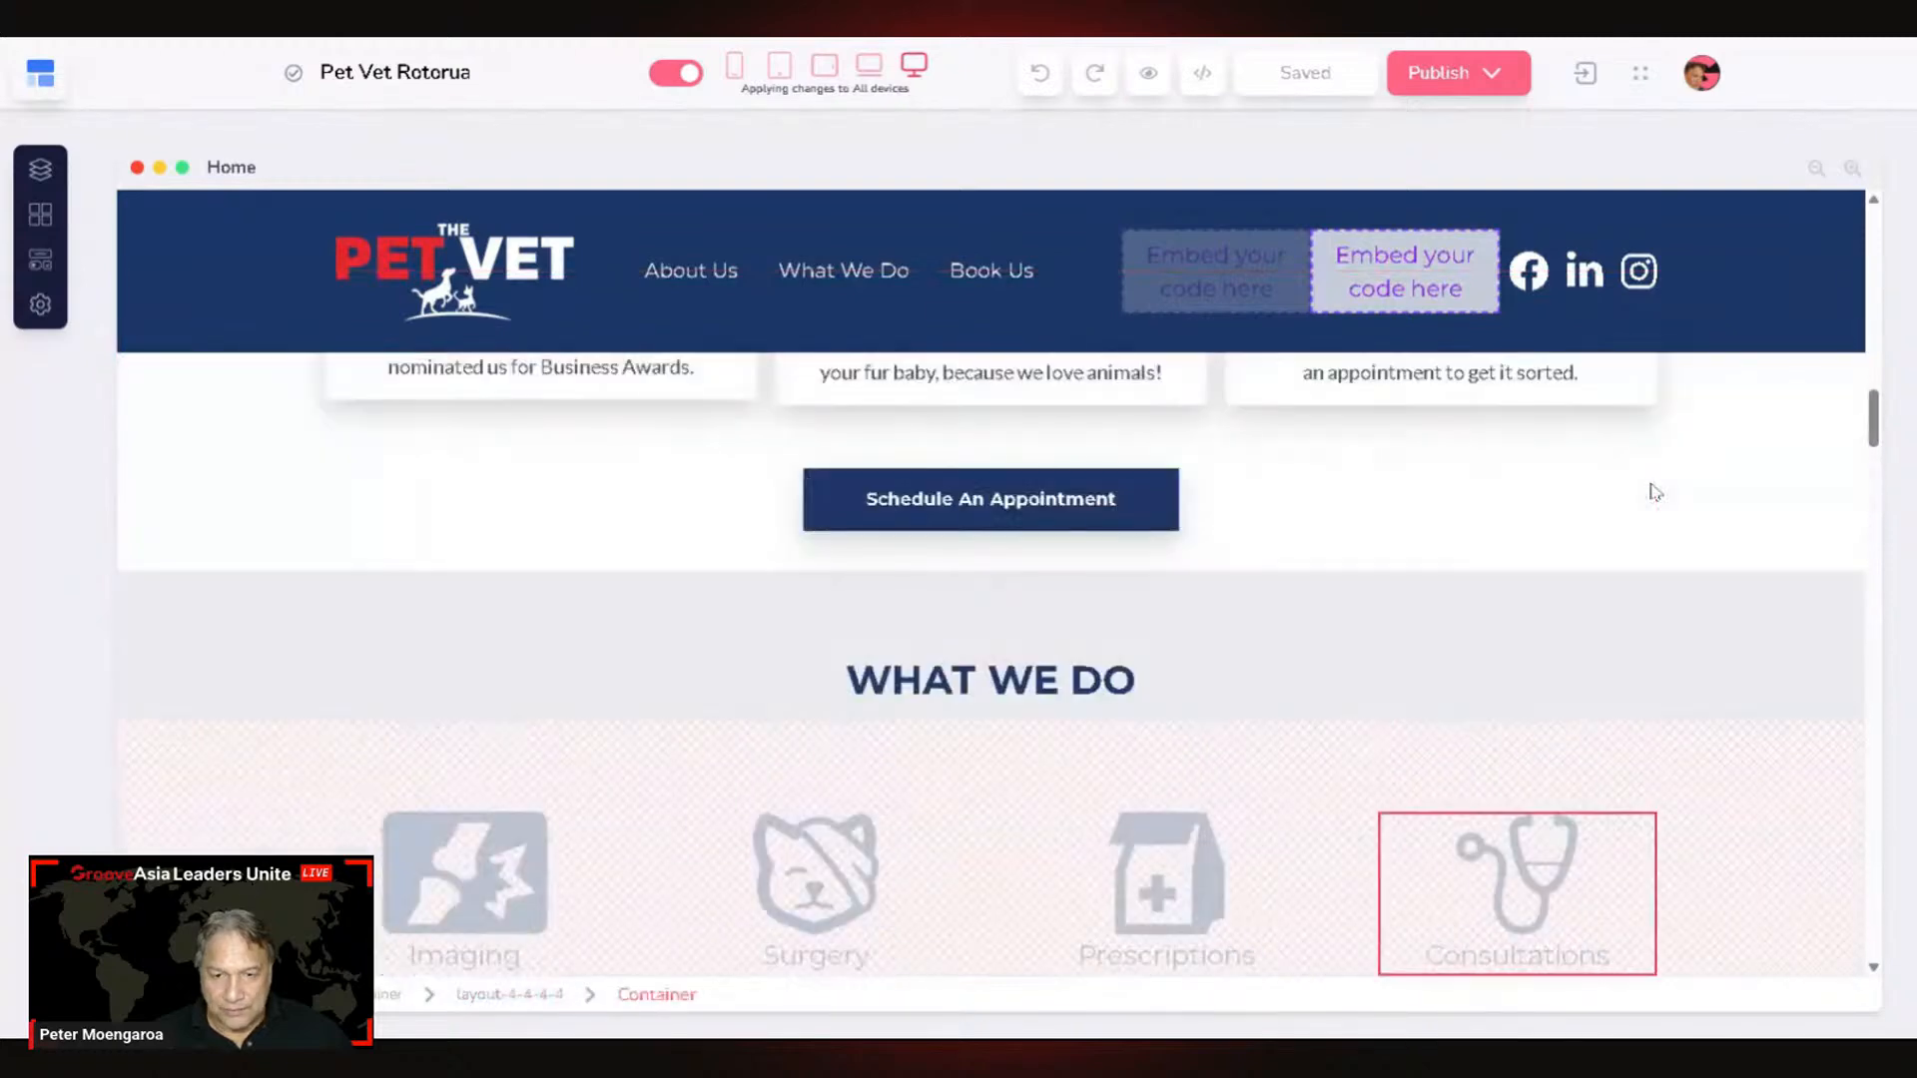
click(178, 603)
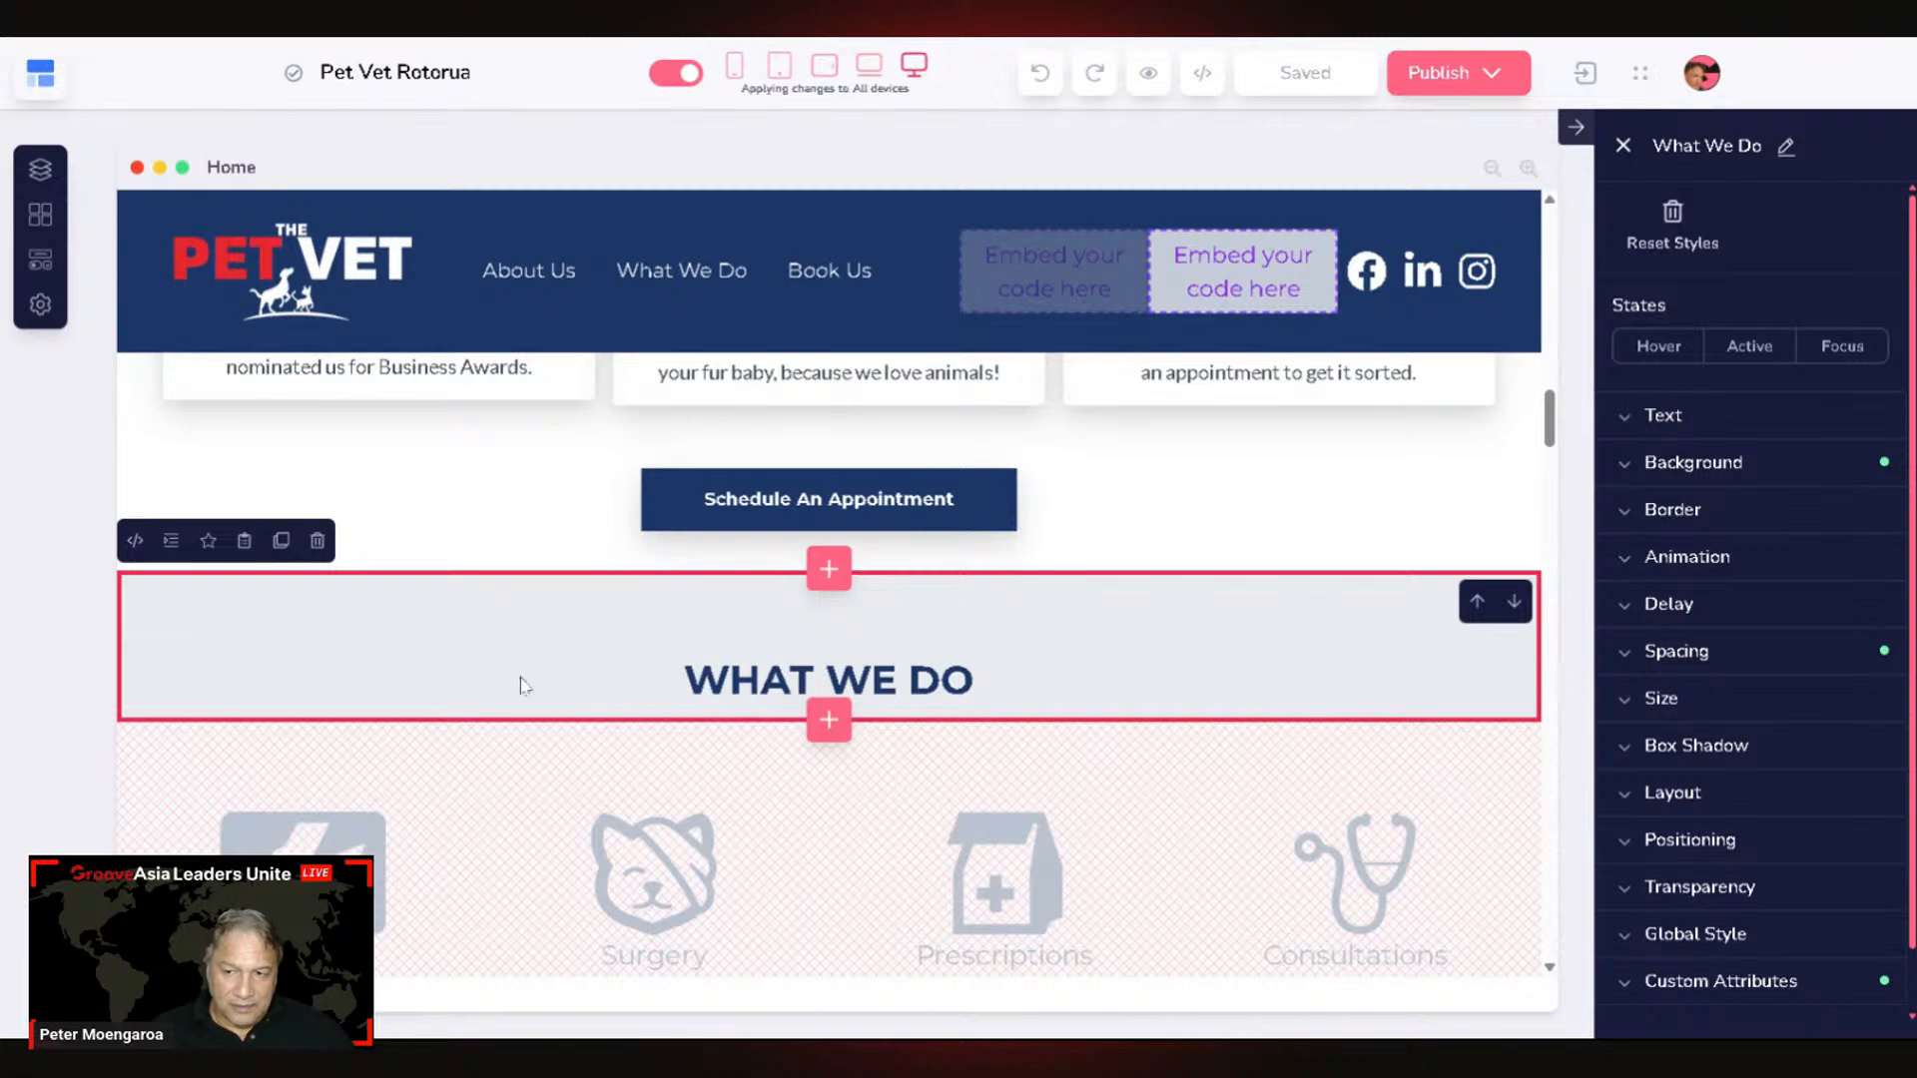
Step: Expand the section's Custom Attributes and select its element ID (sAwdB8gGZ)
scroll(1738, 873, down, 1)
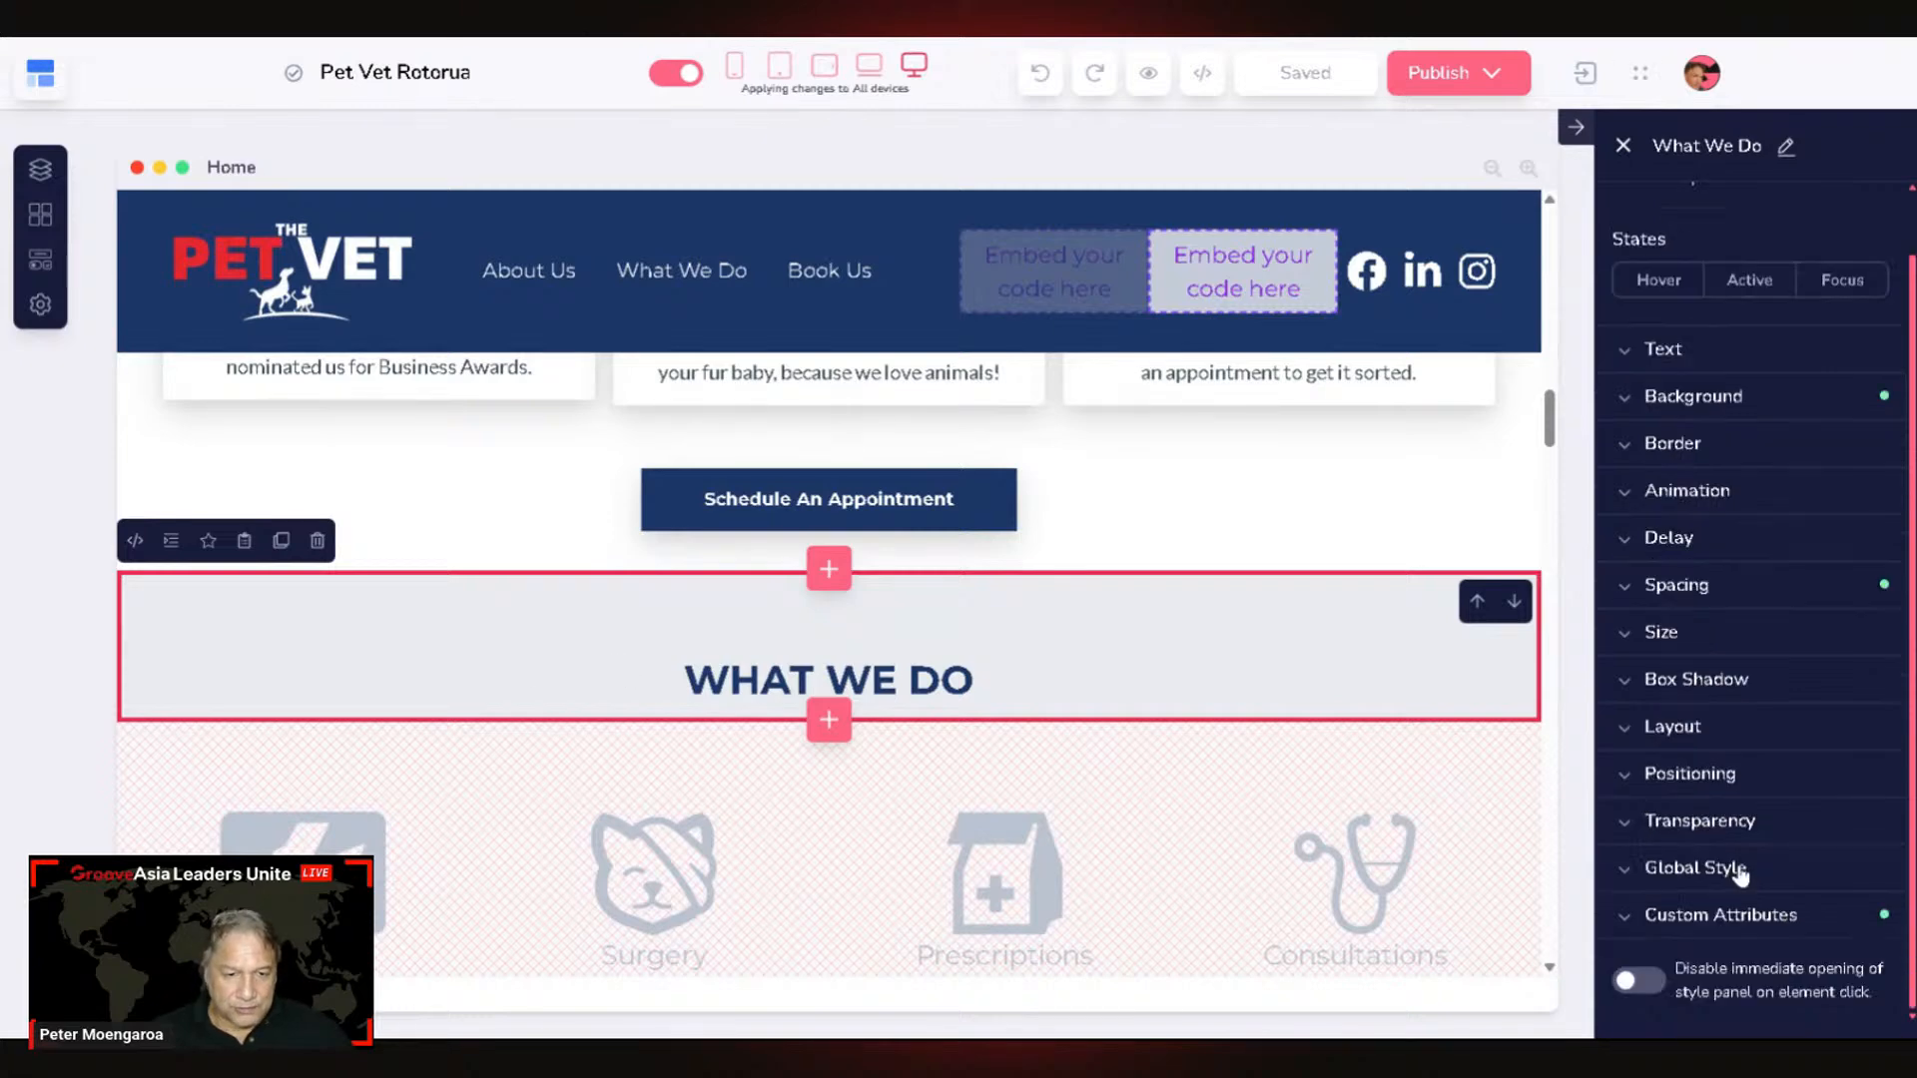
click(1630, 922)
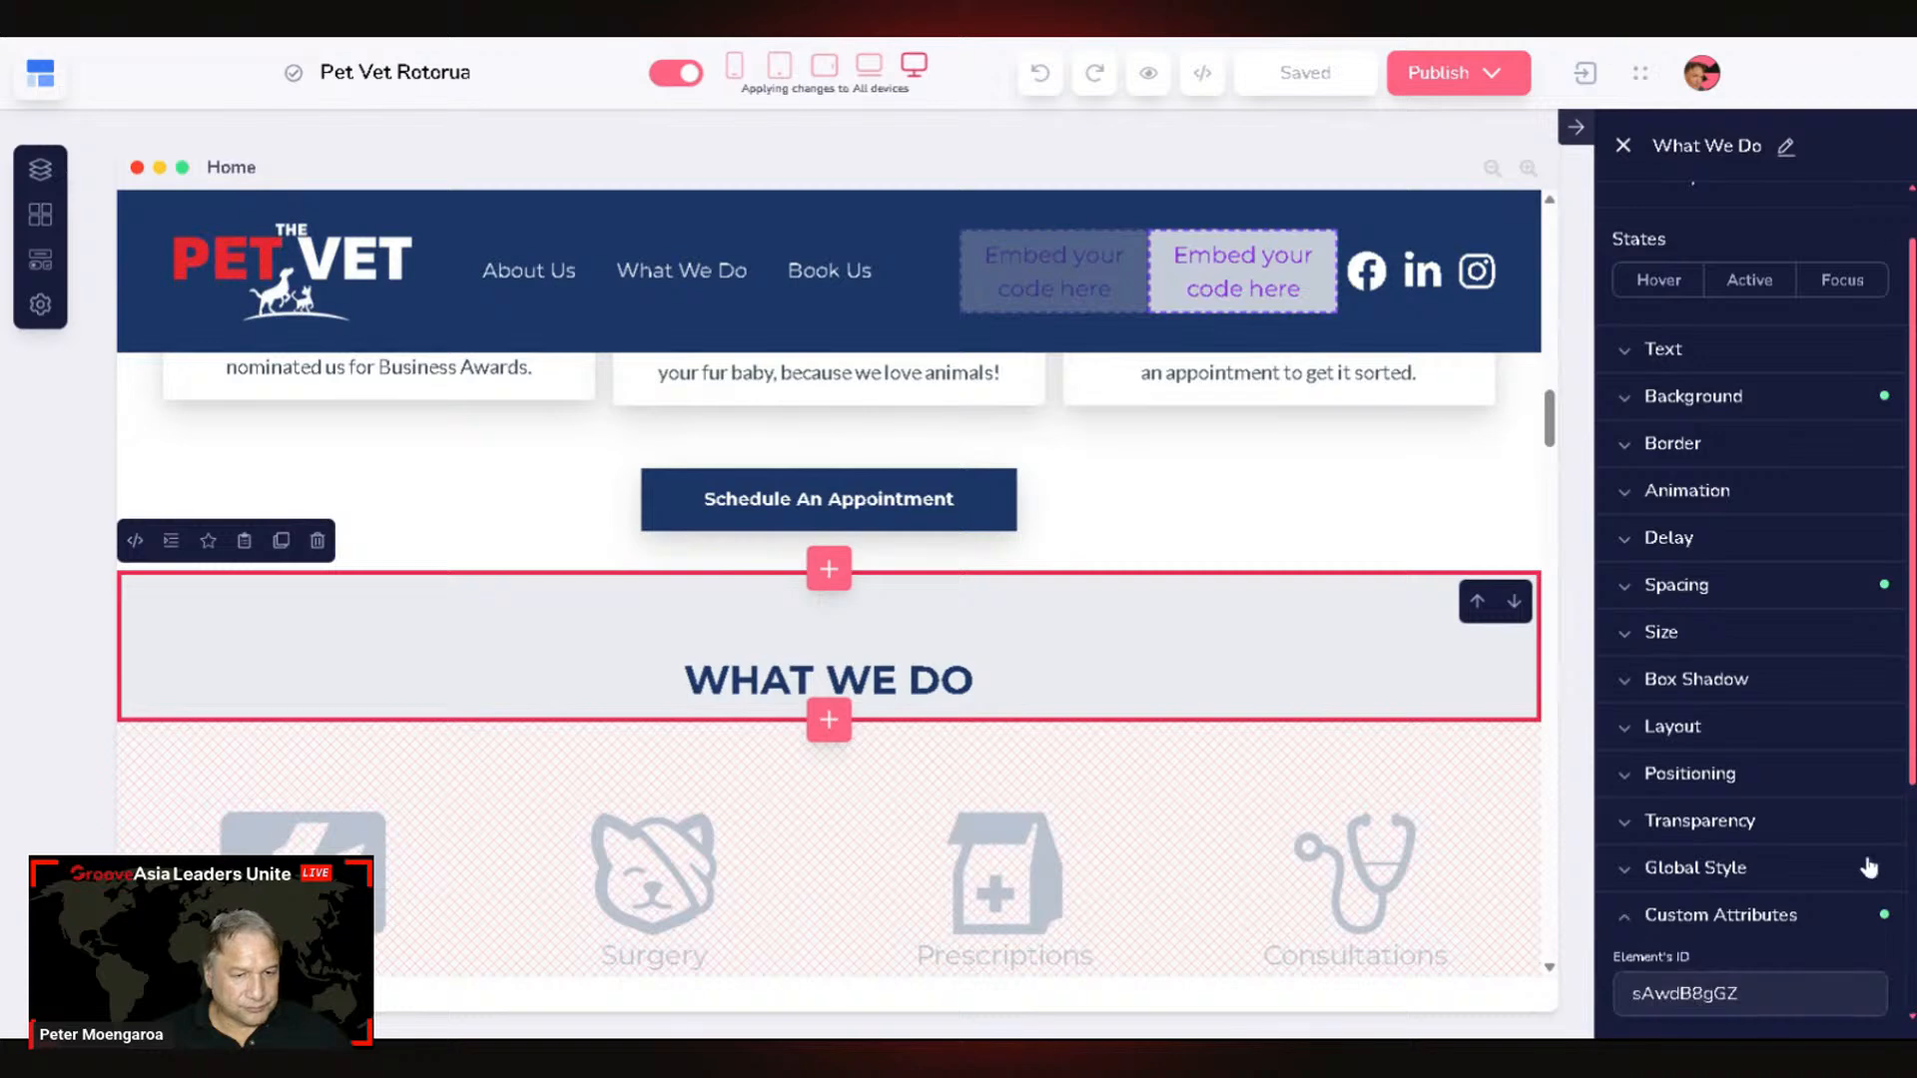
scroll(1863, 859, down, 3)
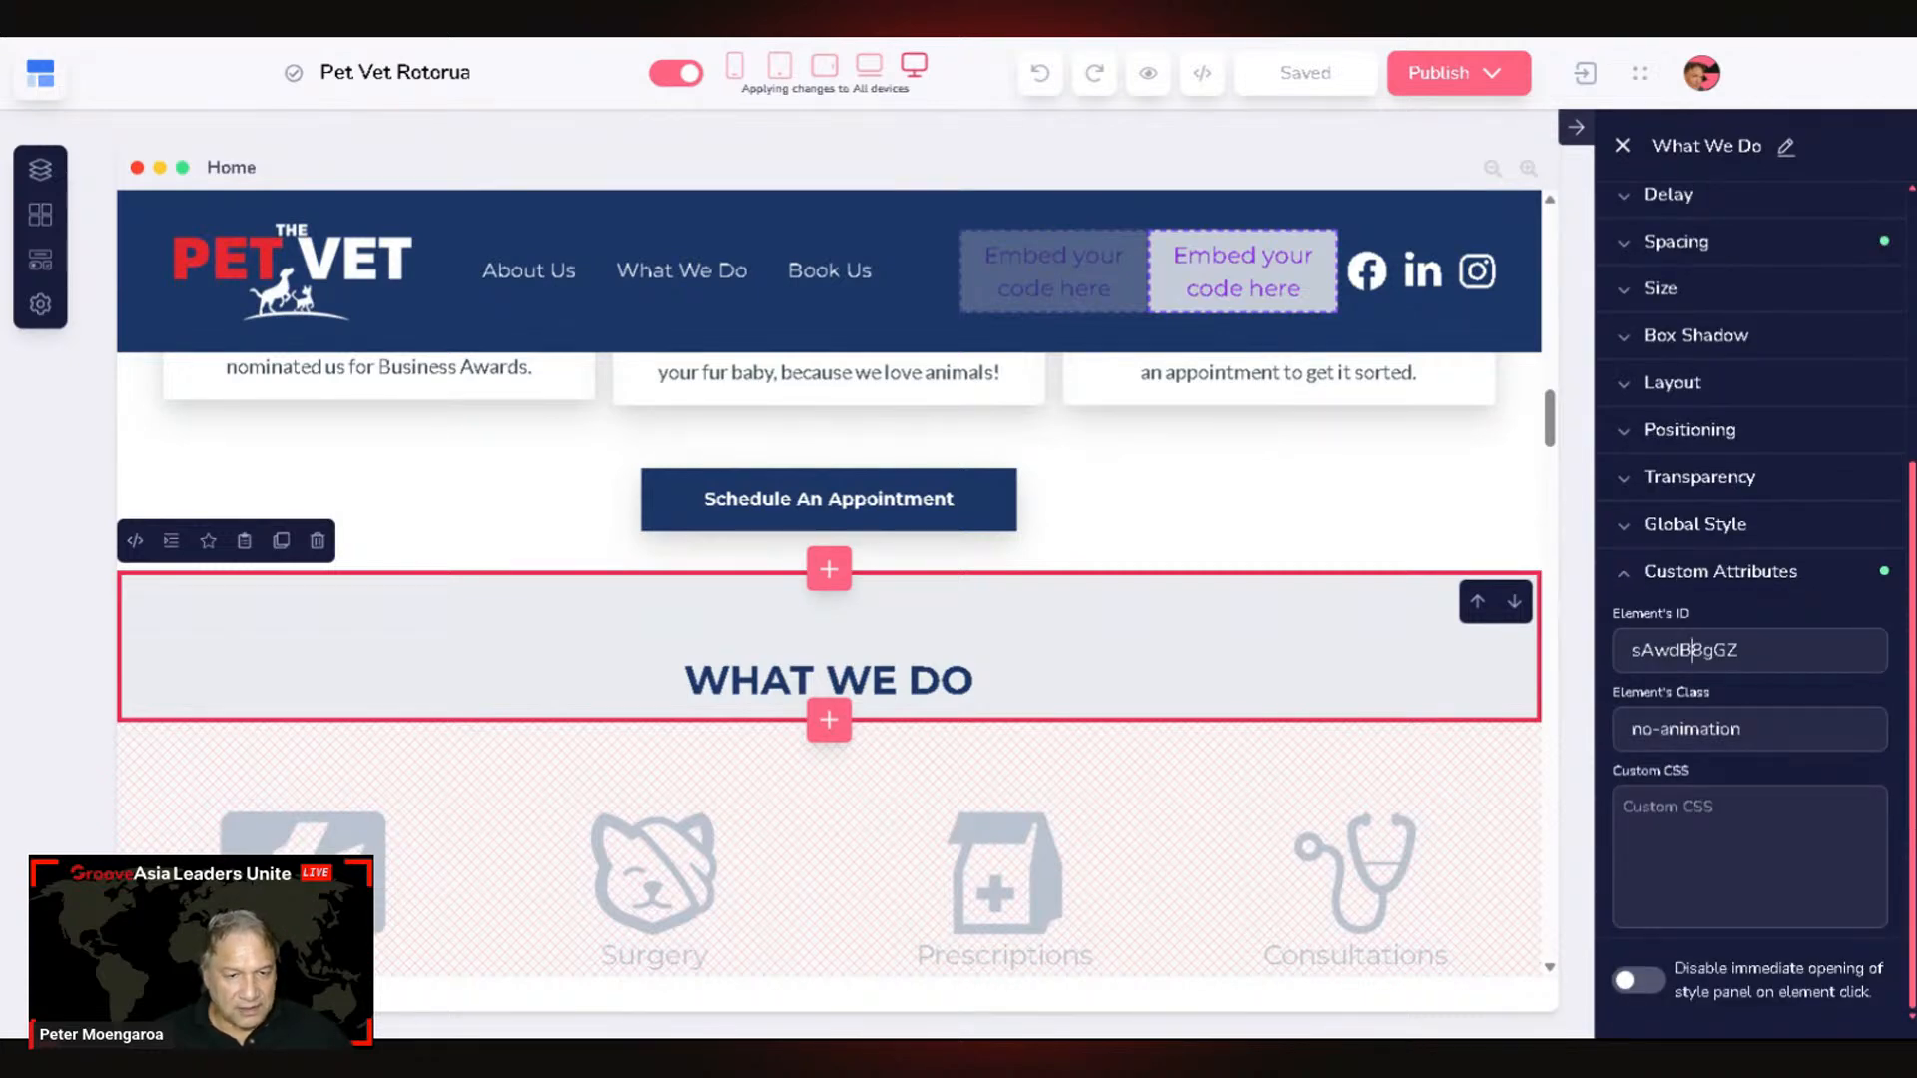
double_click(1692, 651)
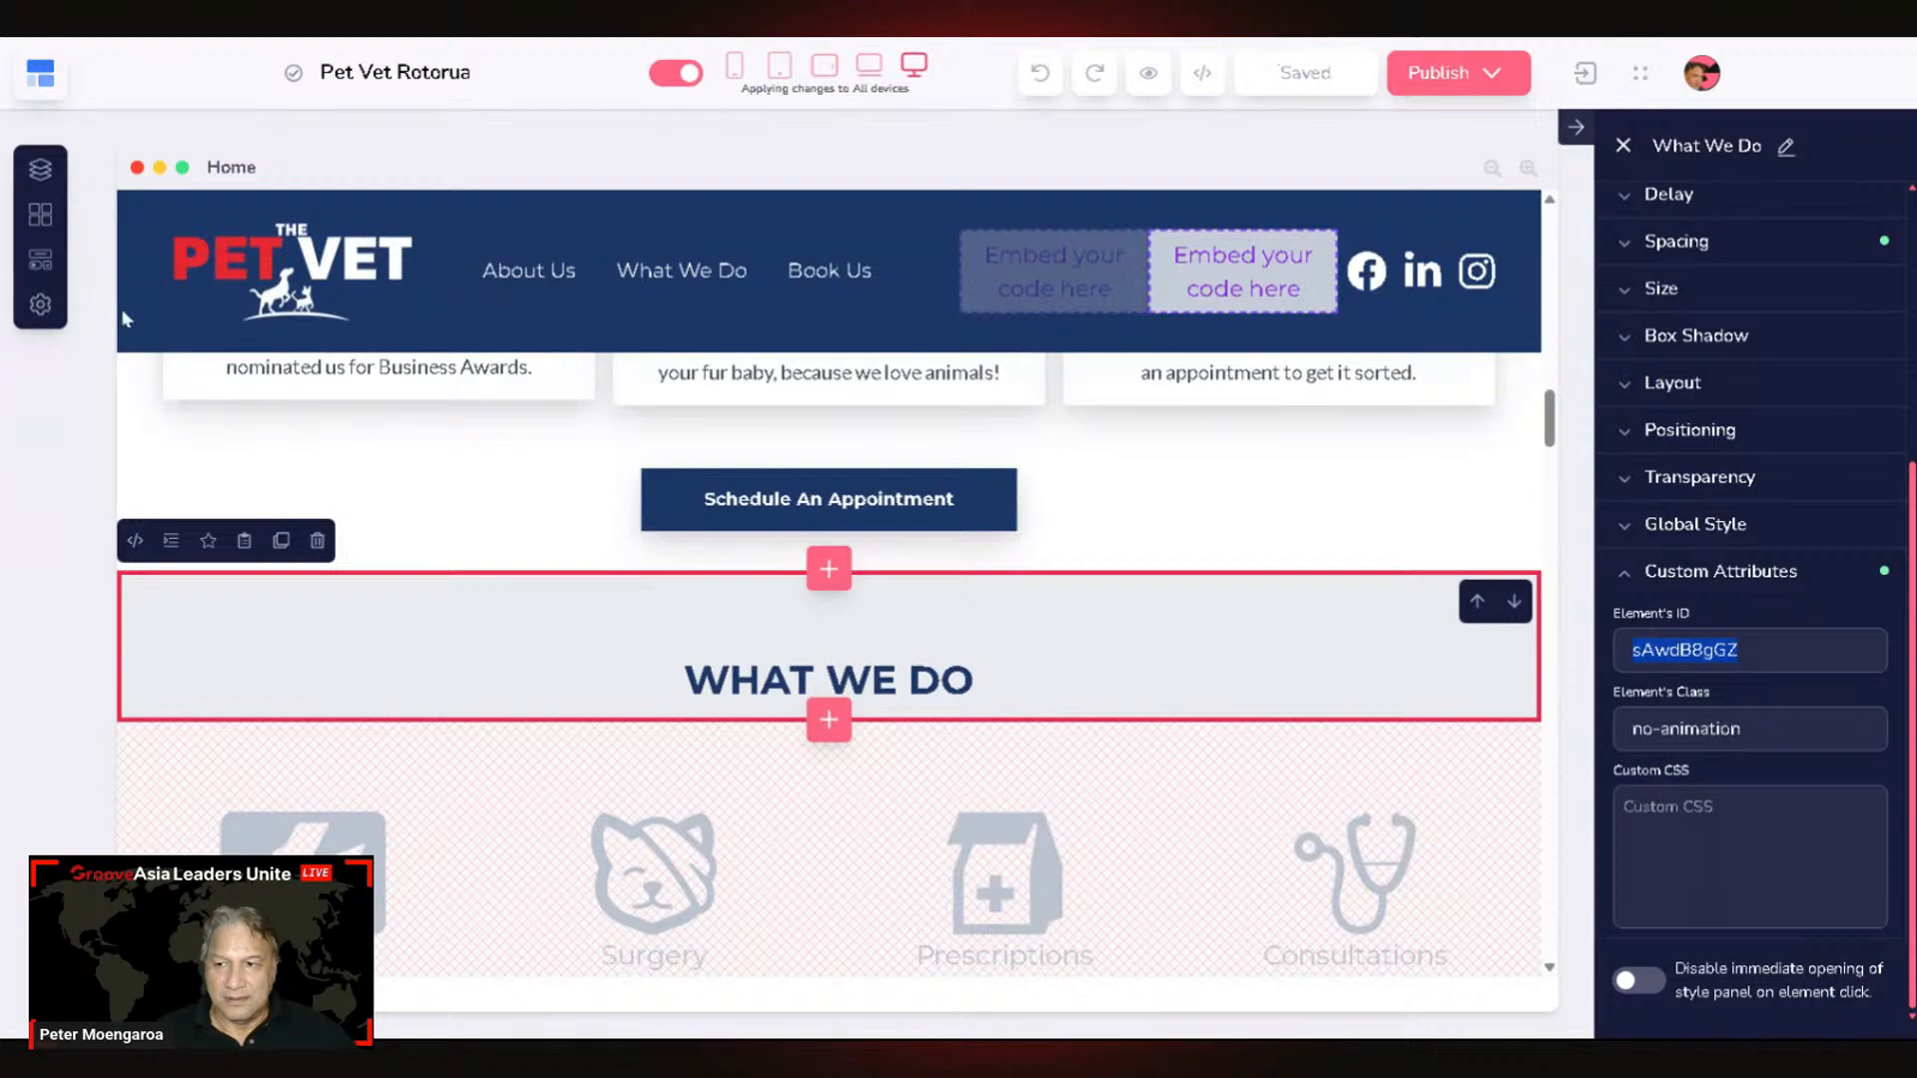
Step: Open and close the page settings, then return to the Email Builder
click(41, 305)
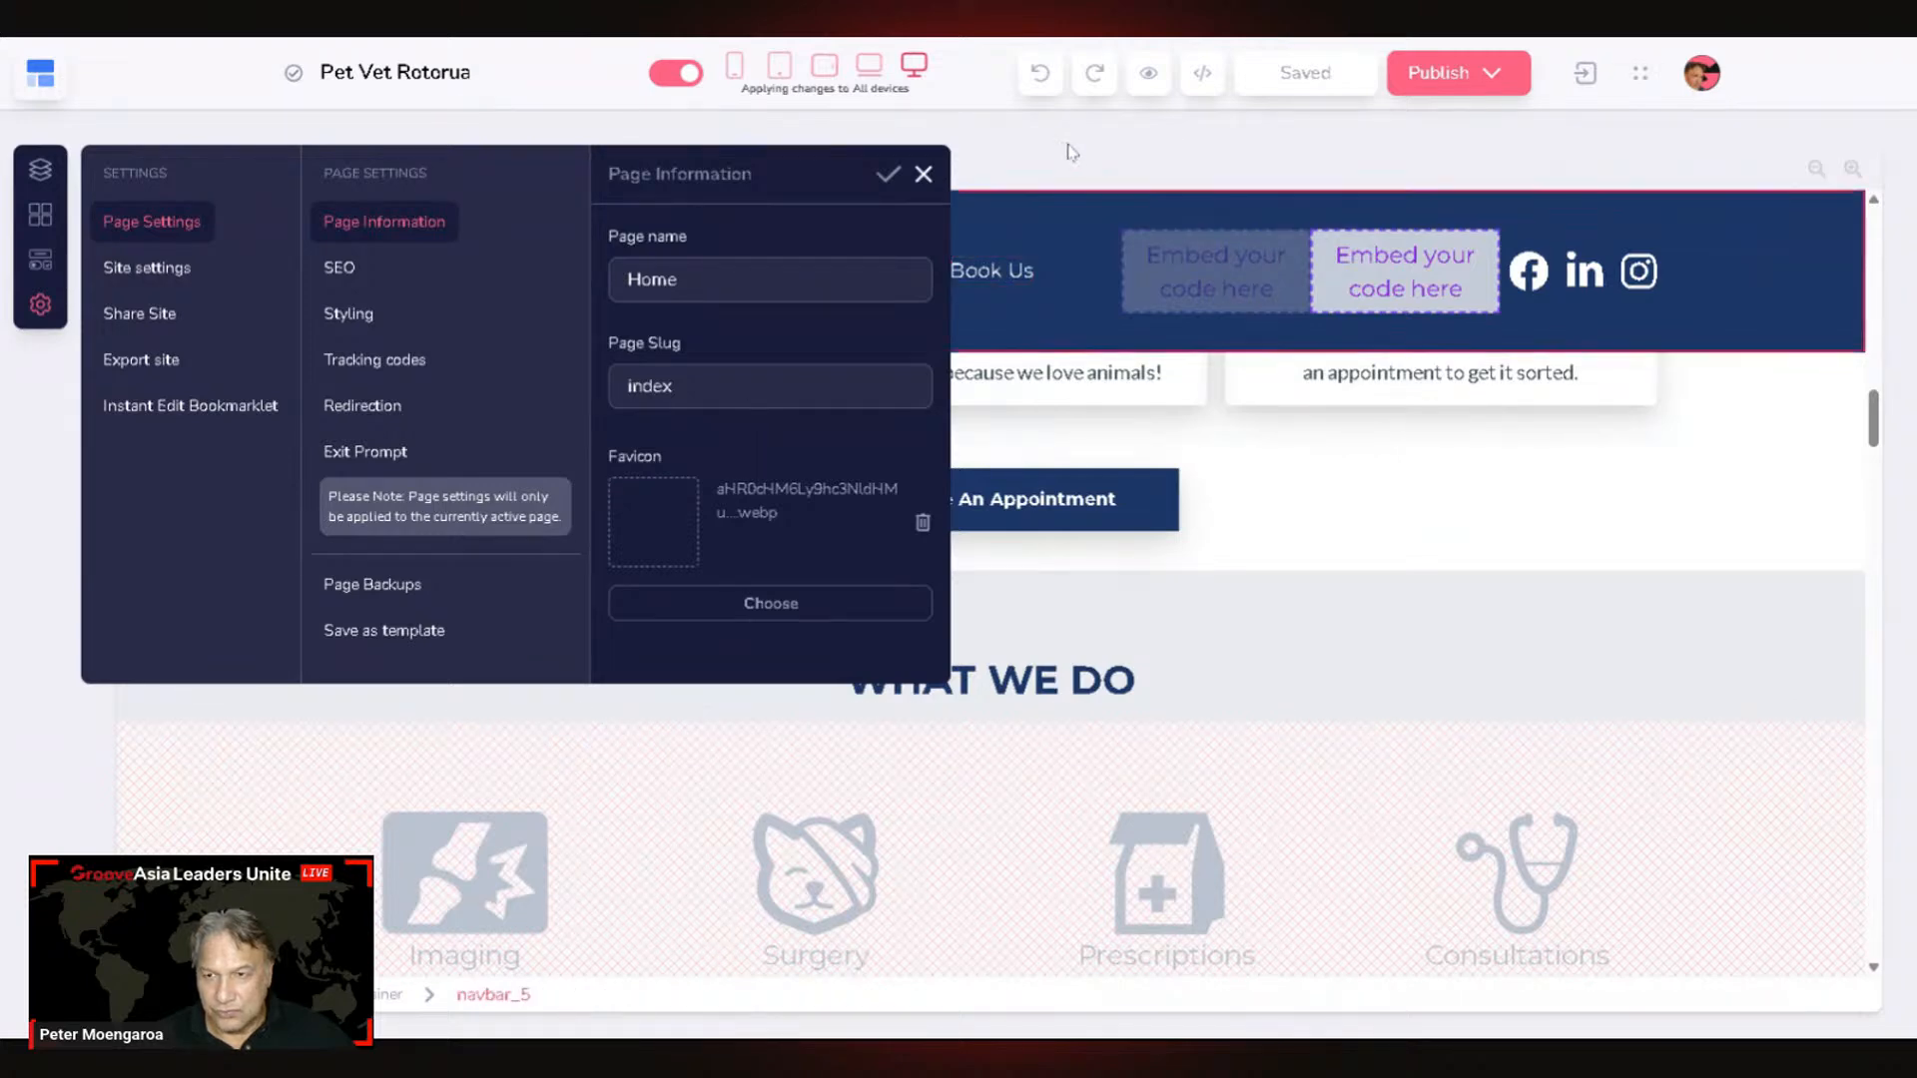
click(926, 175)
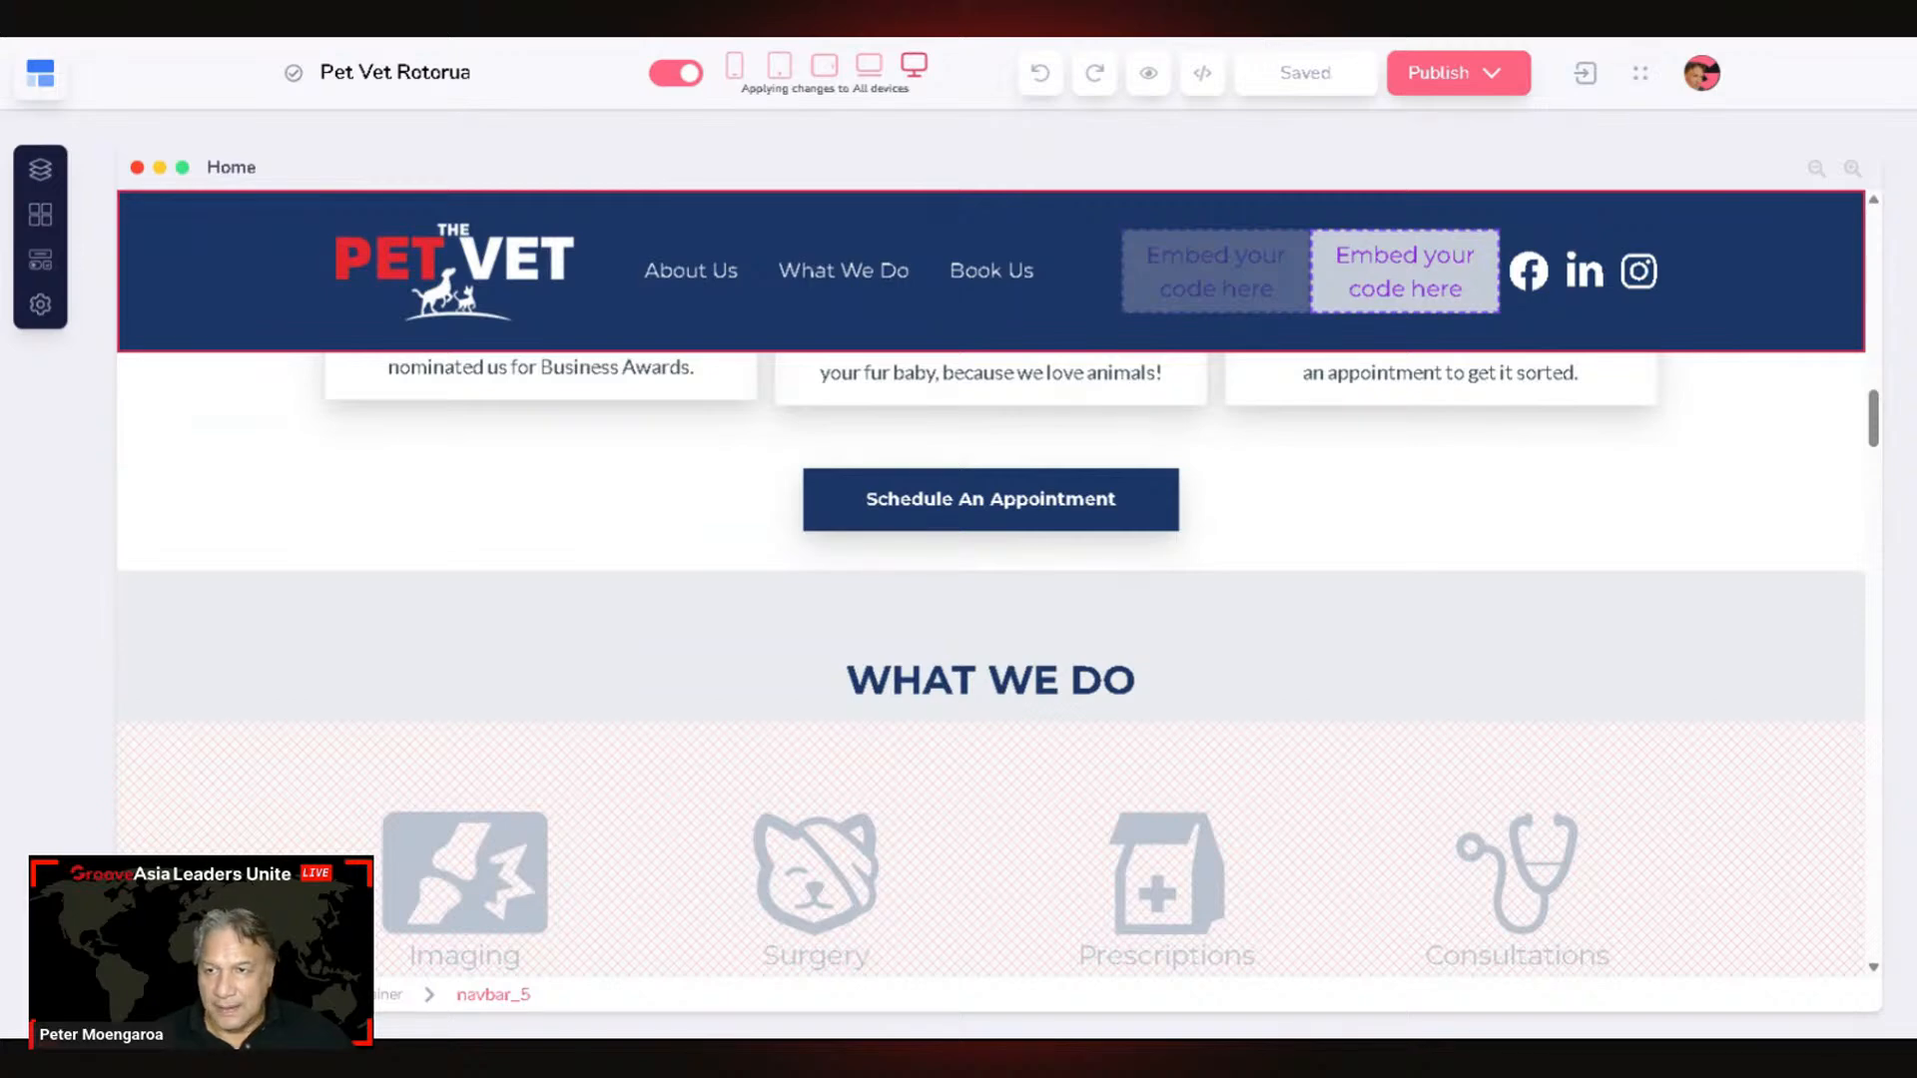
key(alt+Tab)
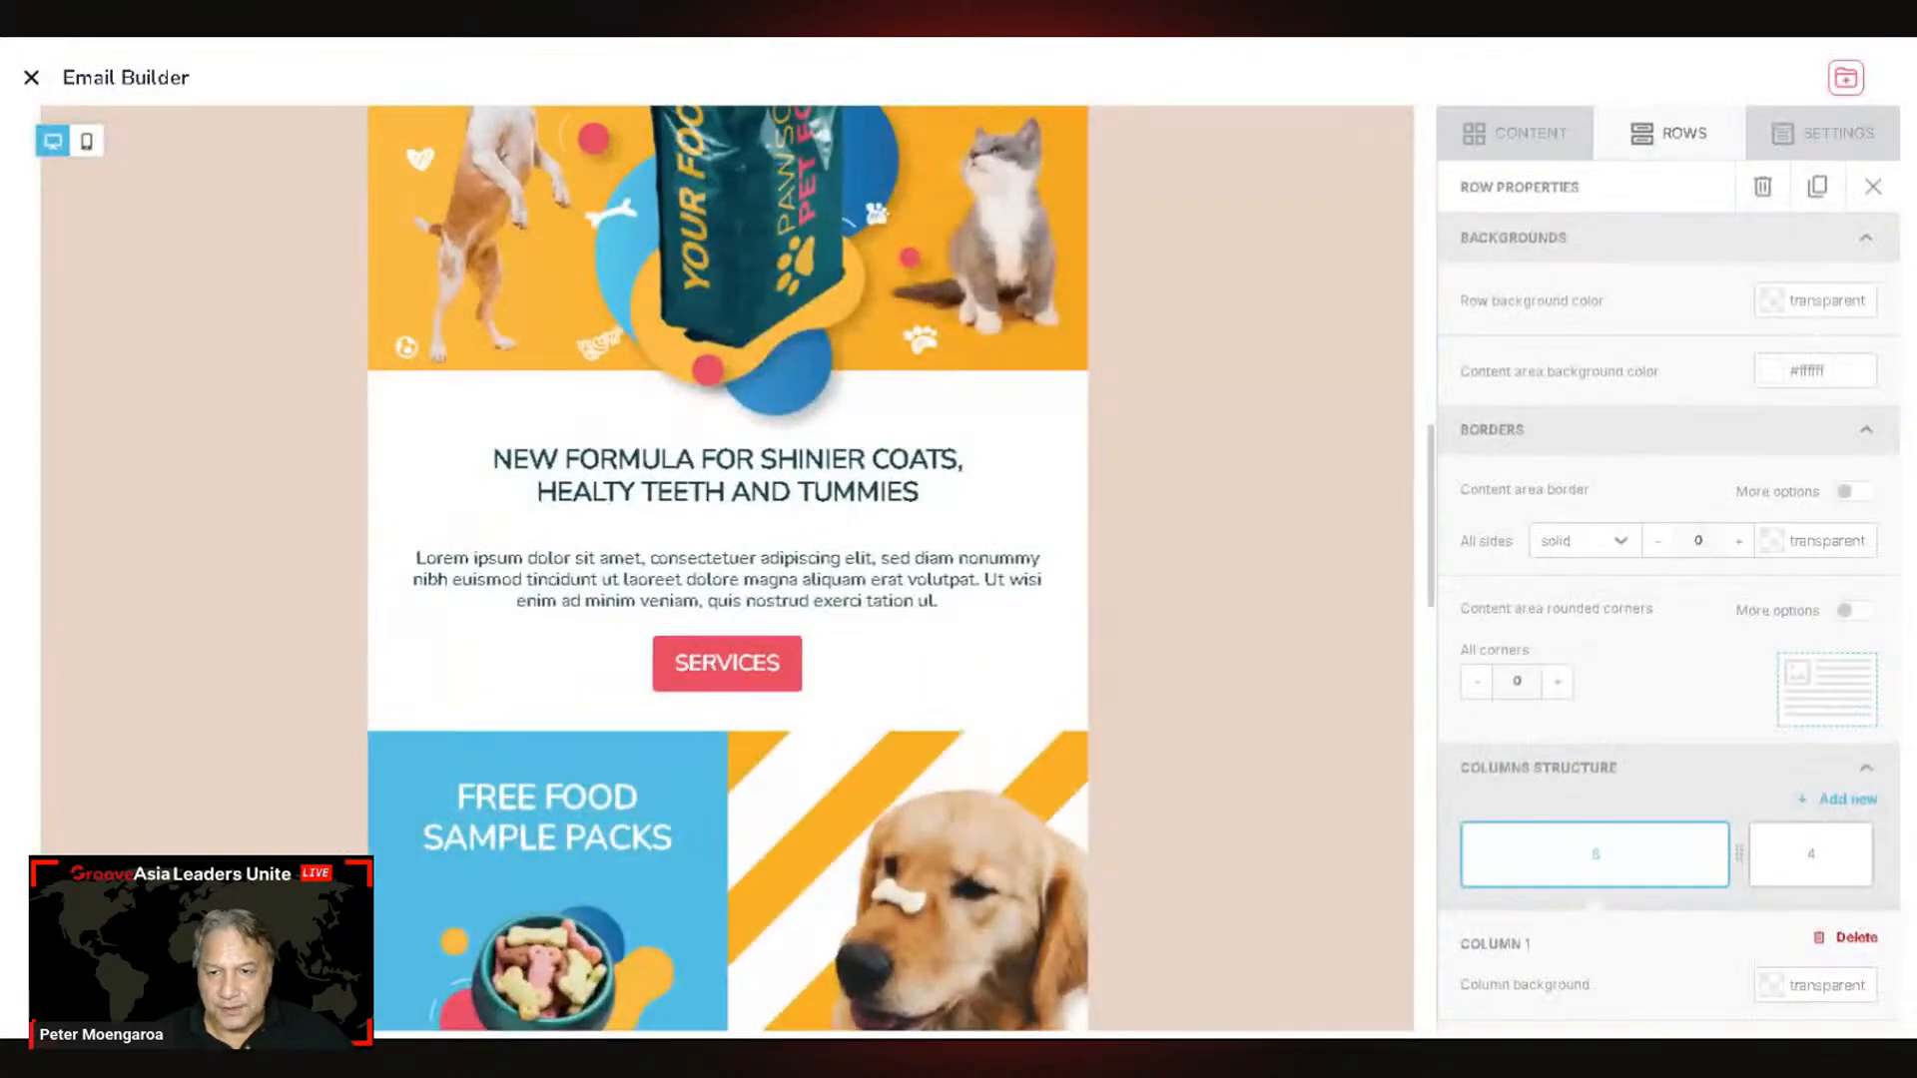
click(727, 663)
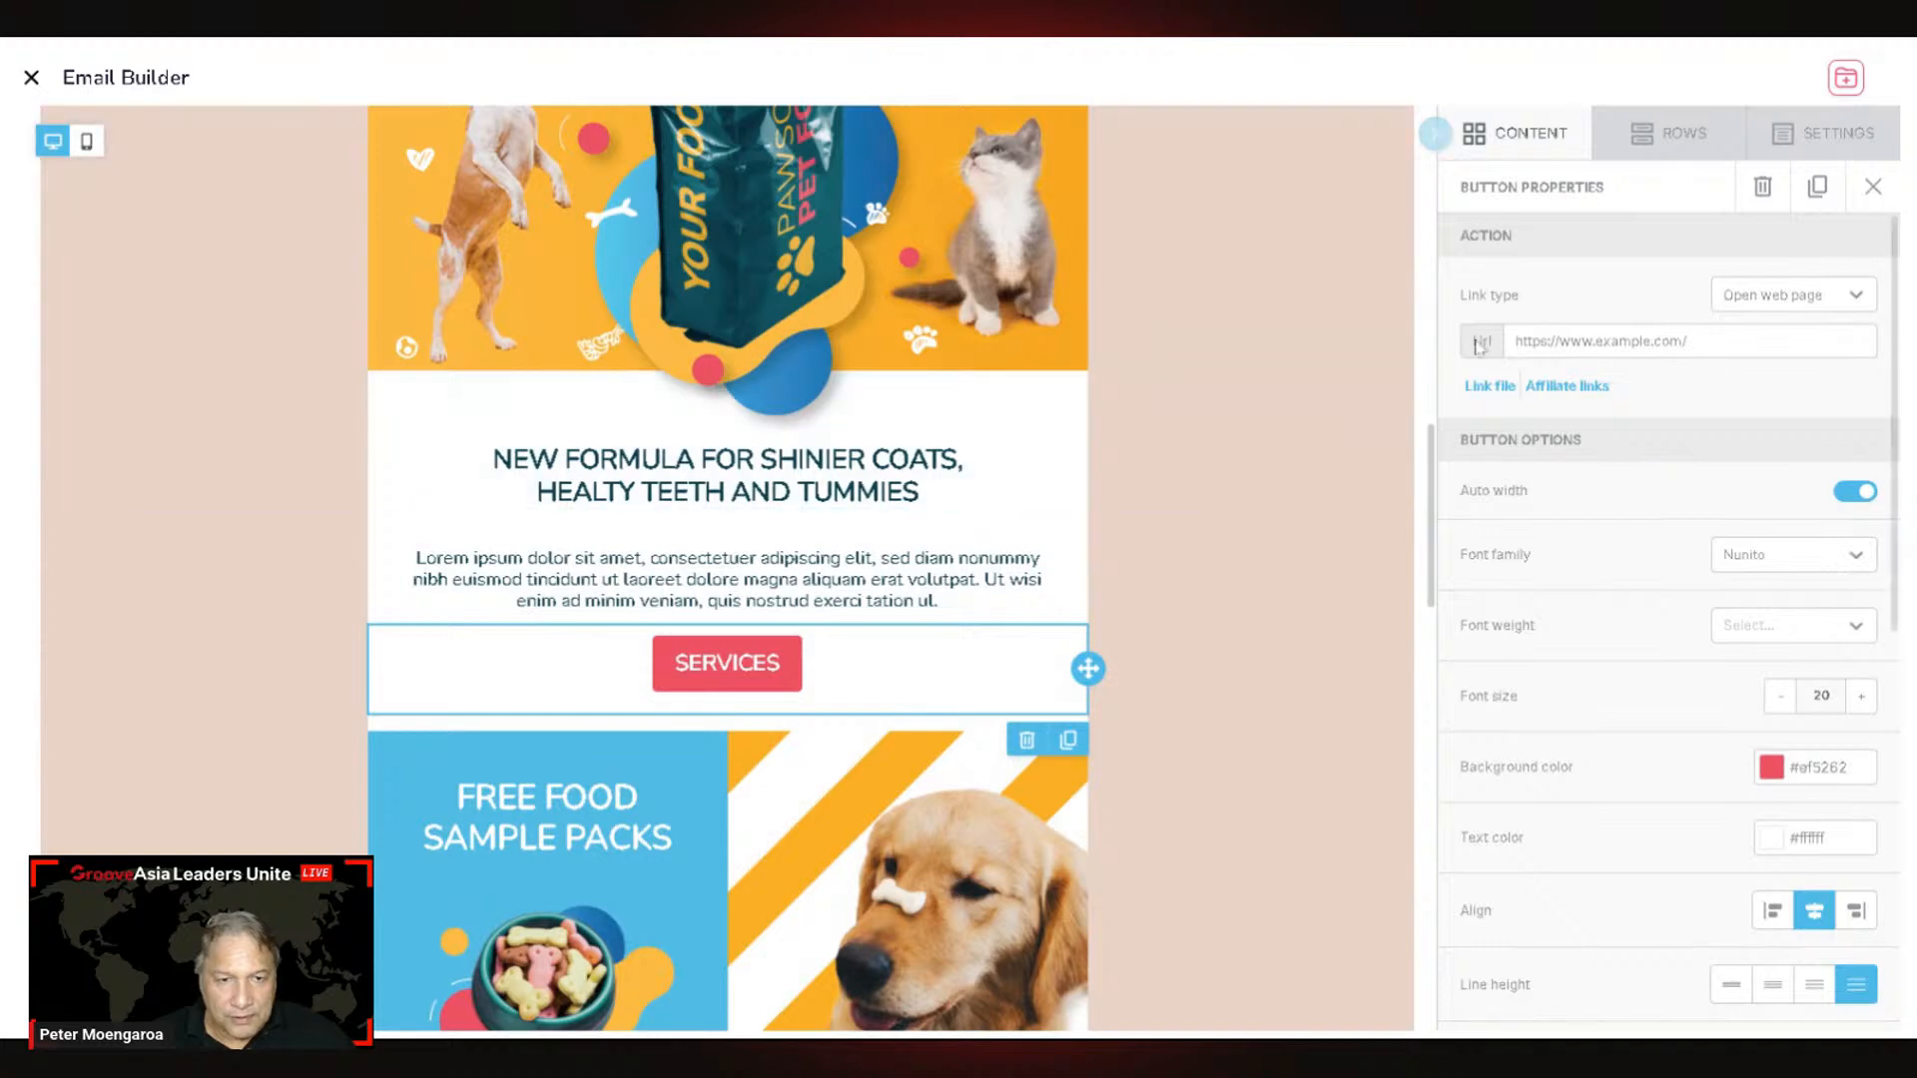
click(689, 663)
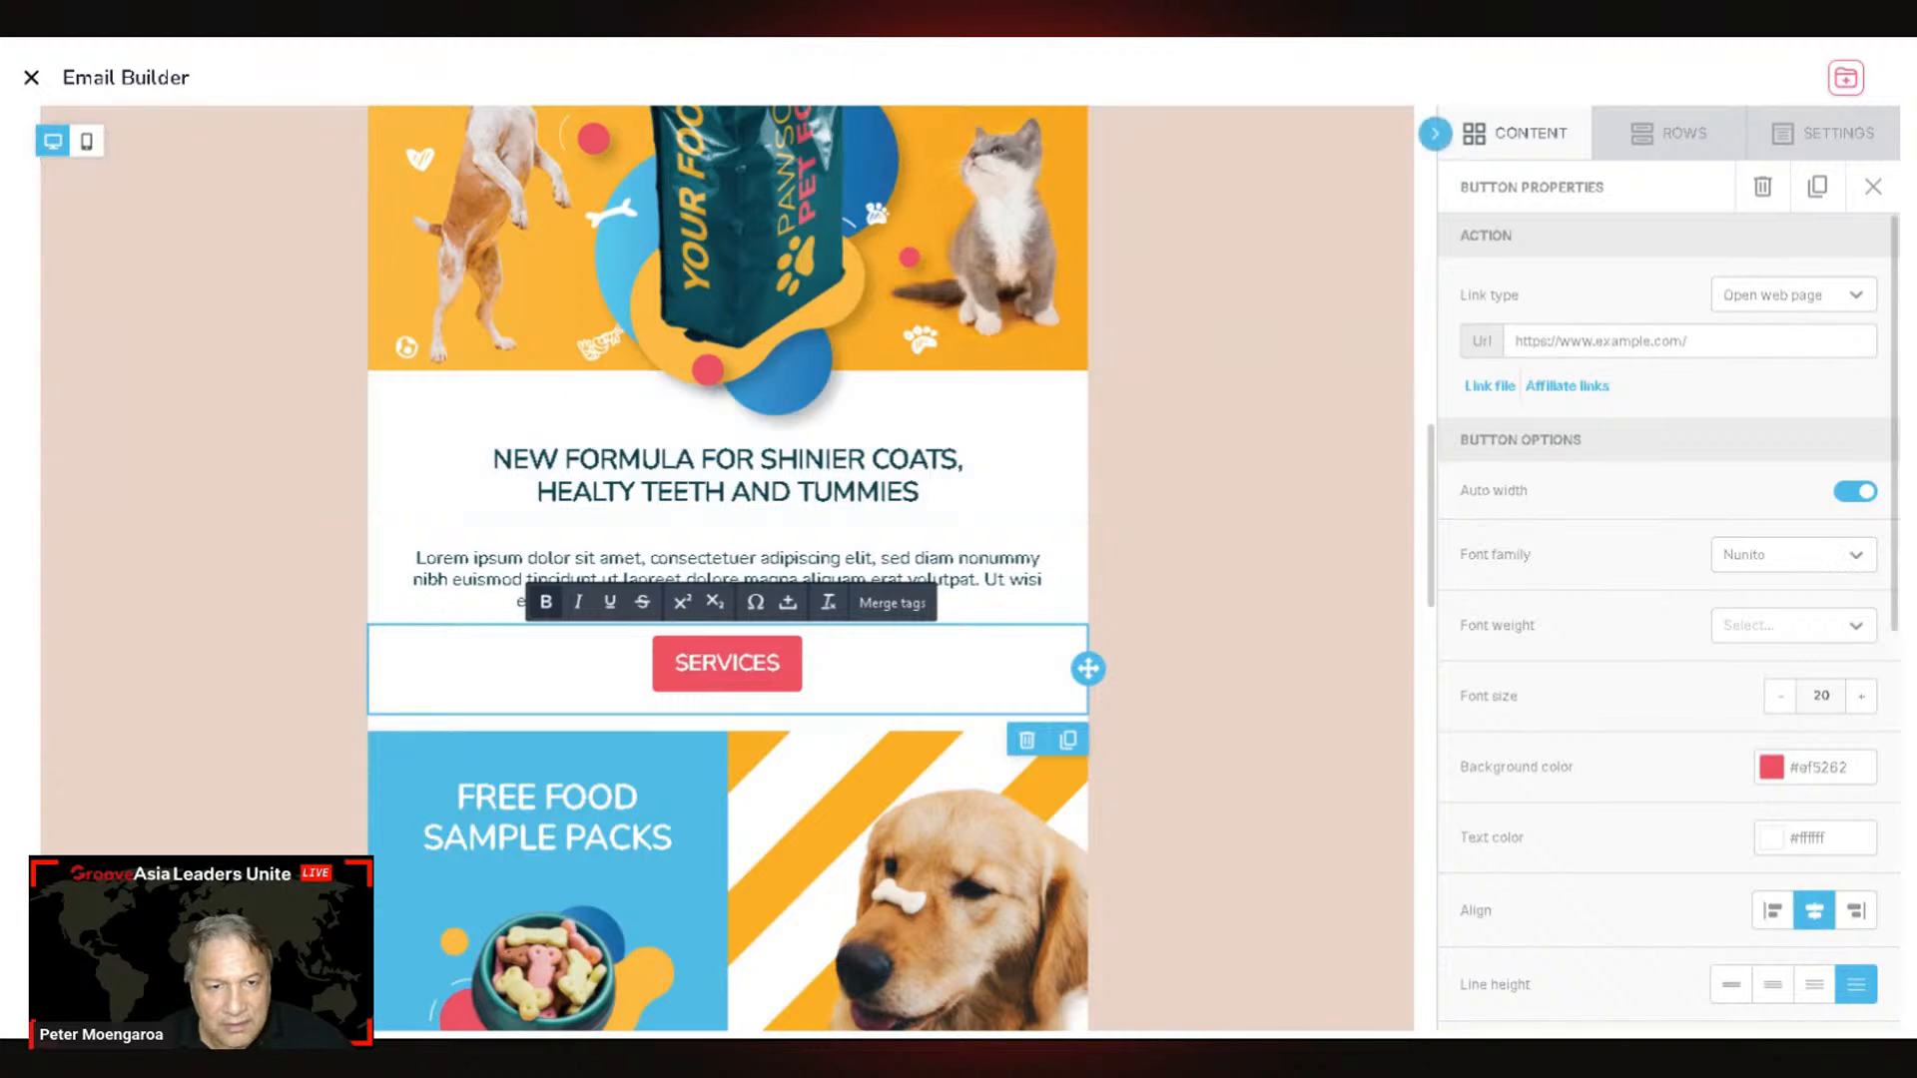
click(1542, 341)
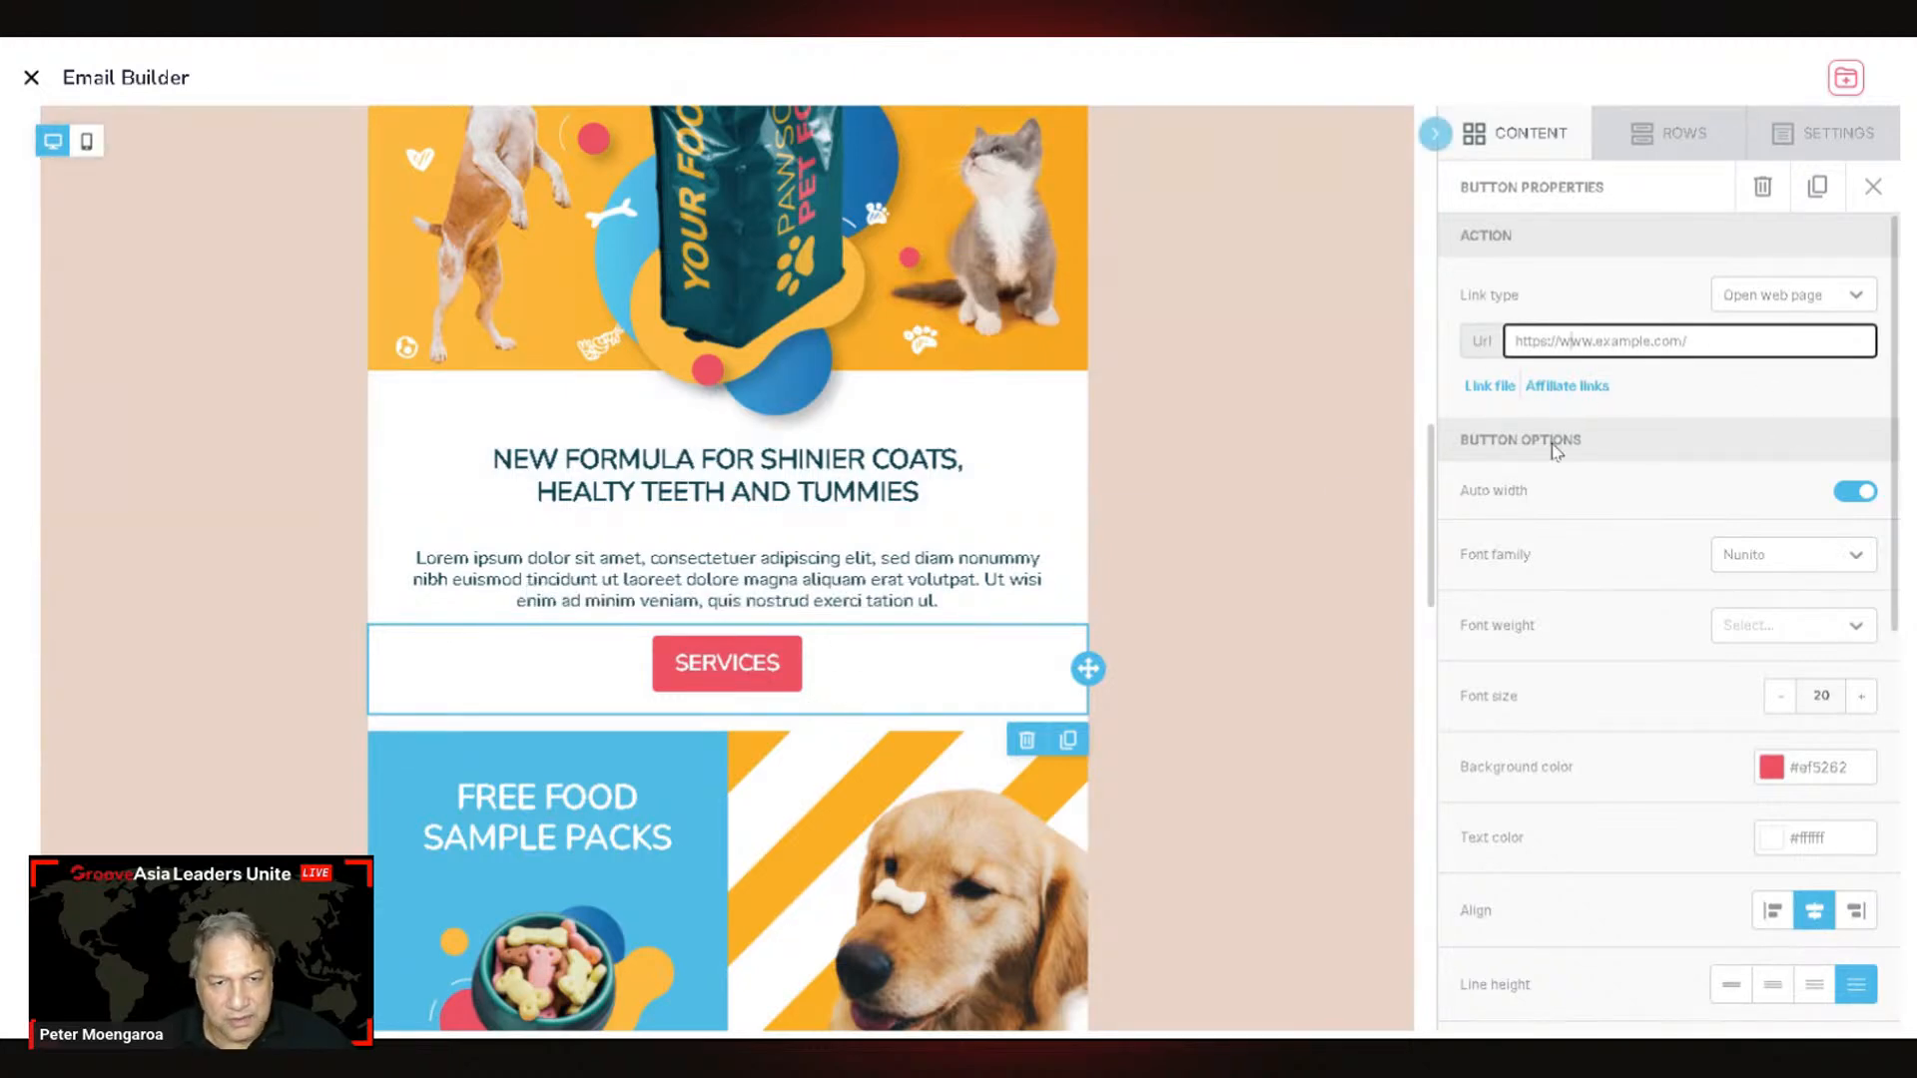
key(ctrl+a)
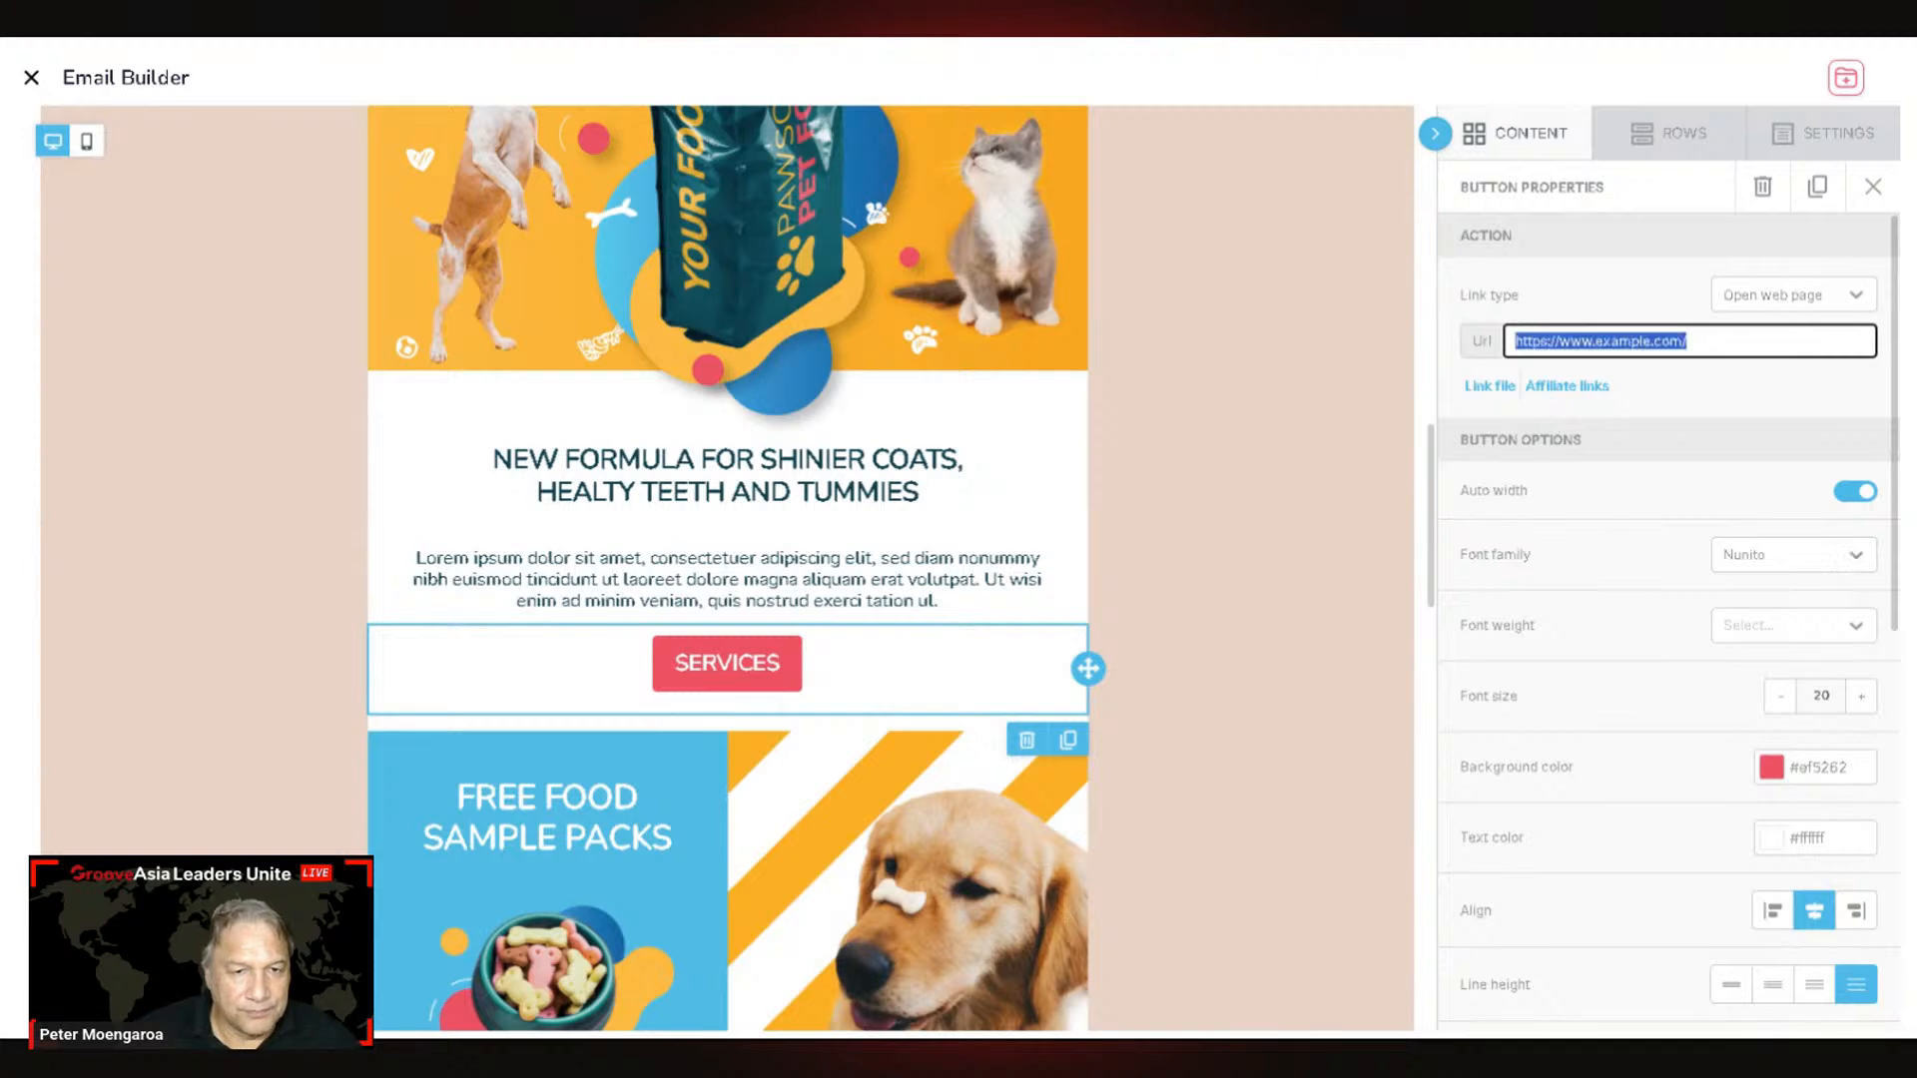
text(H)
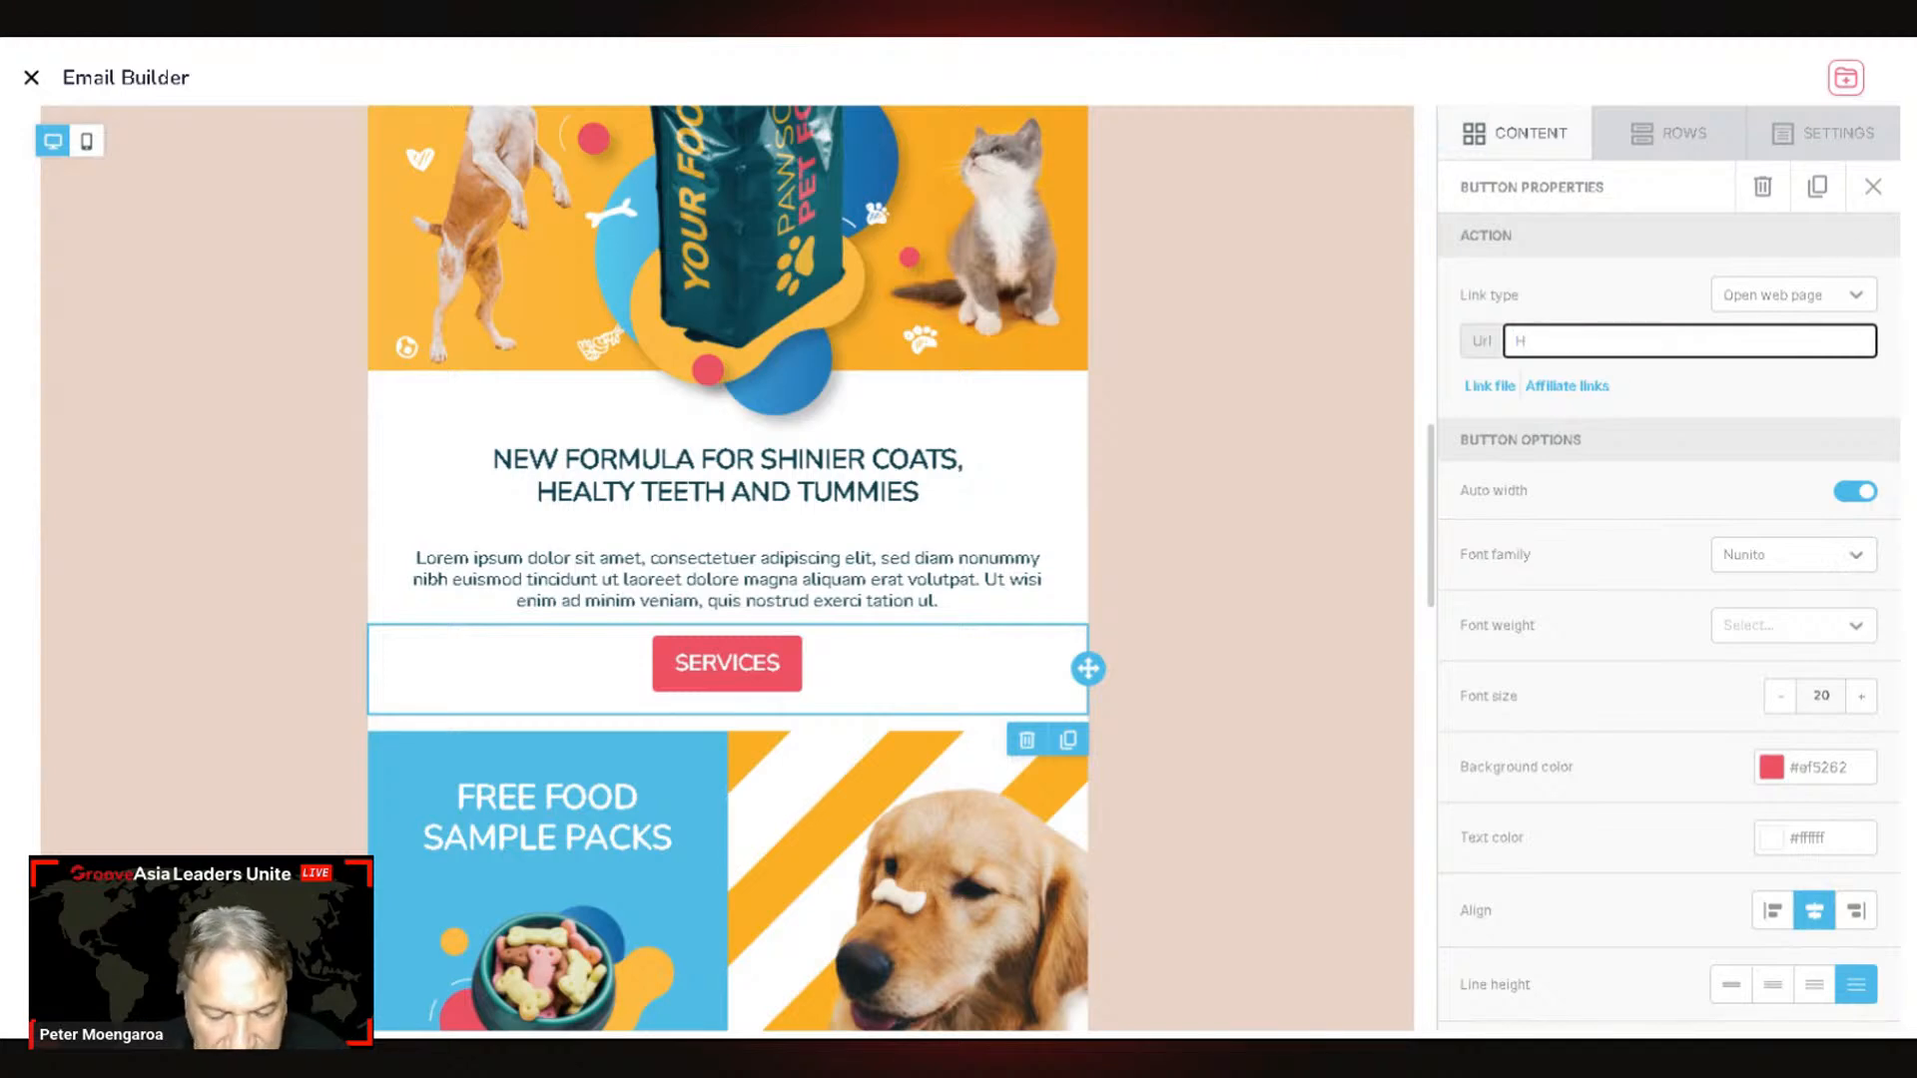
text(TTPS)
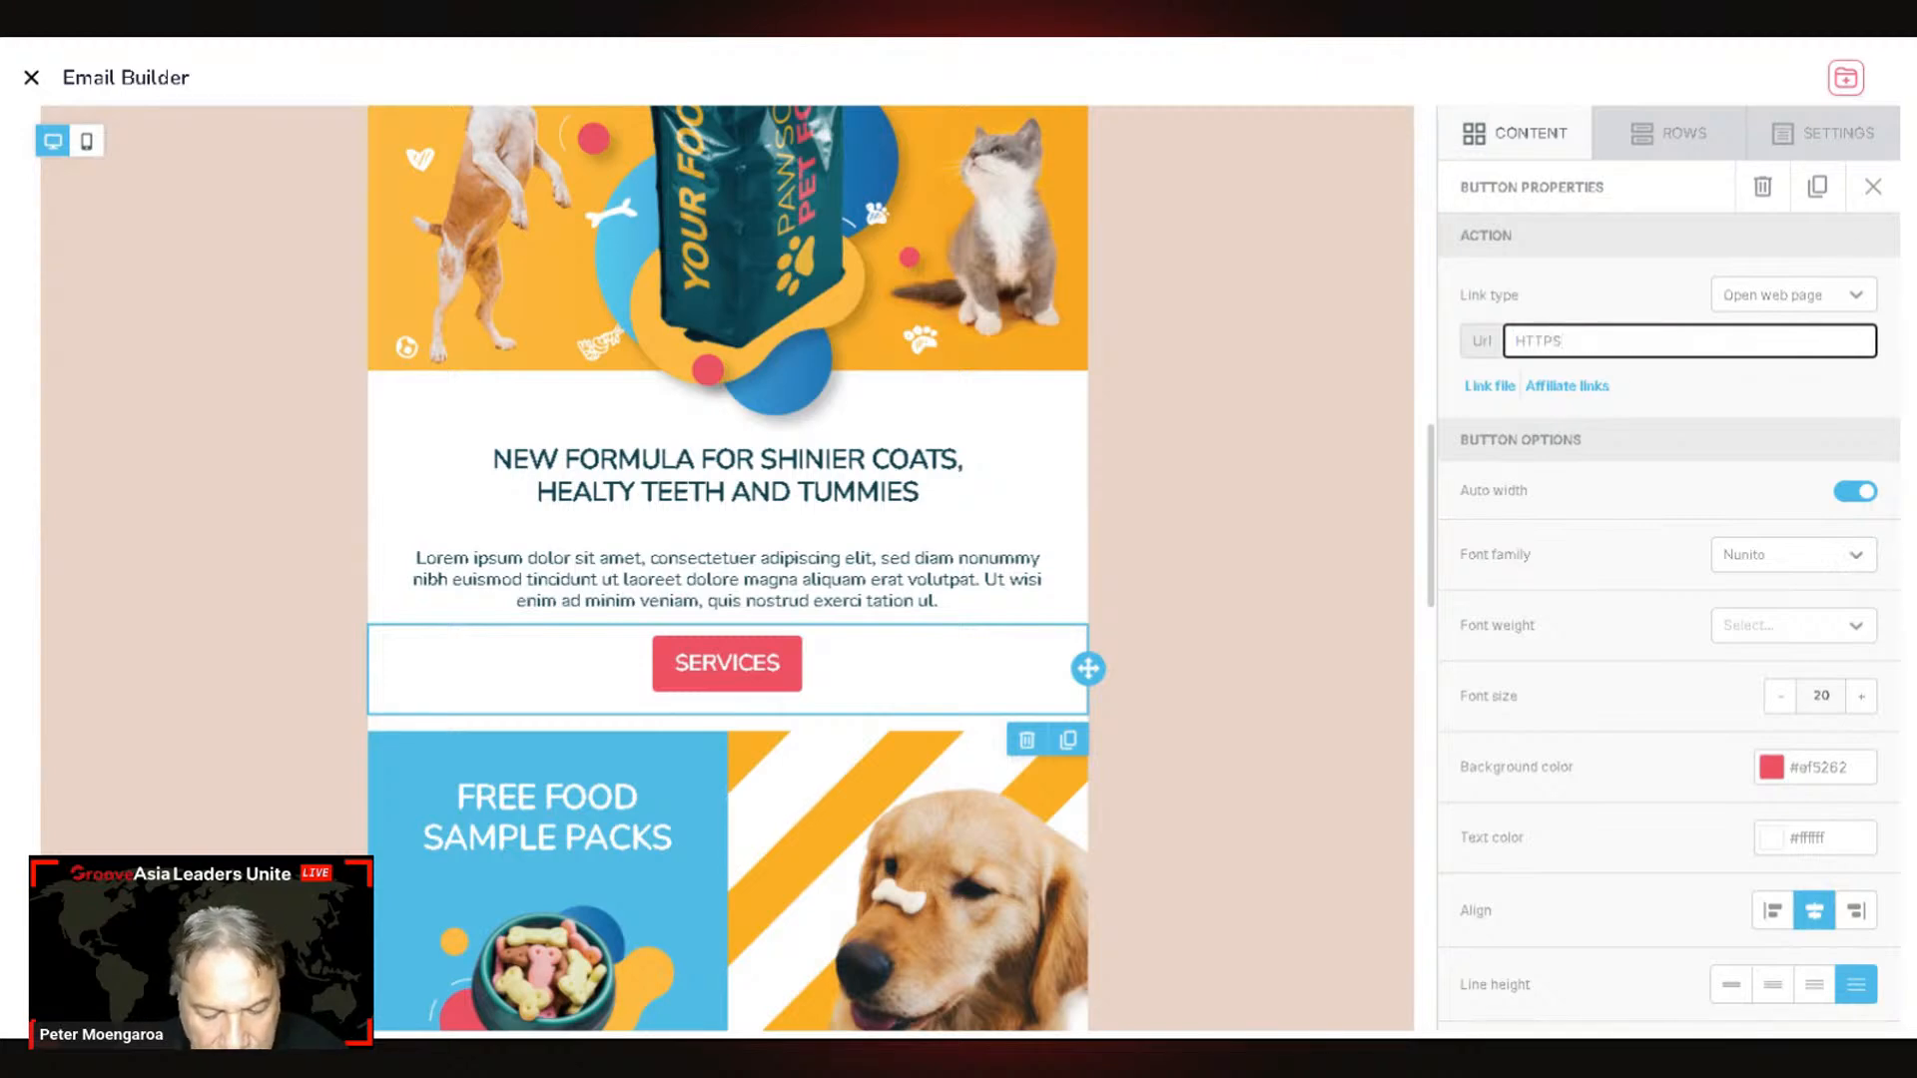
text(://)
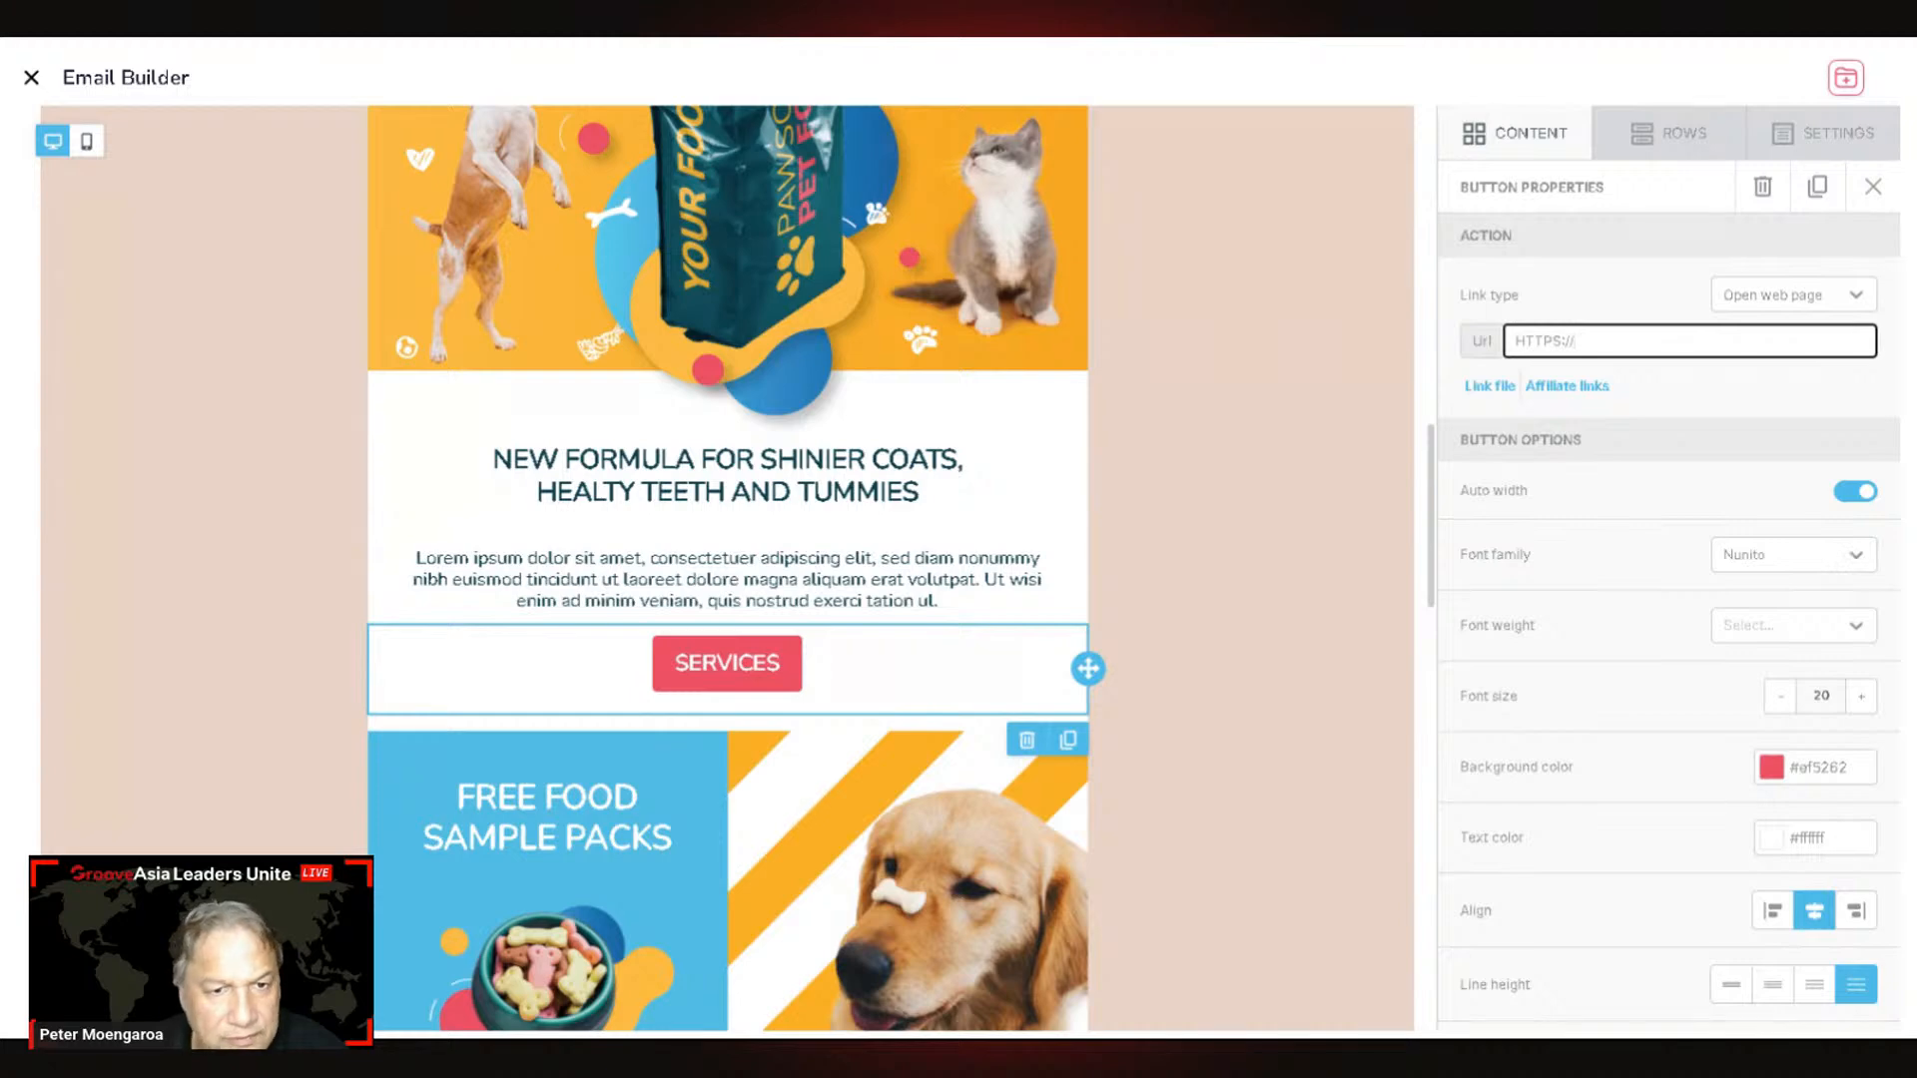
key(BackSpace)
key(BackSpace)
key(BackSpace)
key(BackSpace)
key(BackSpace)
key(BackSpace)
key(BackSpace)
key(BackSpace)
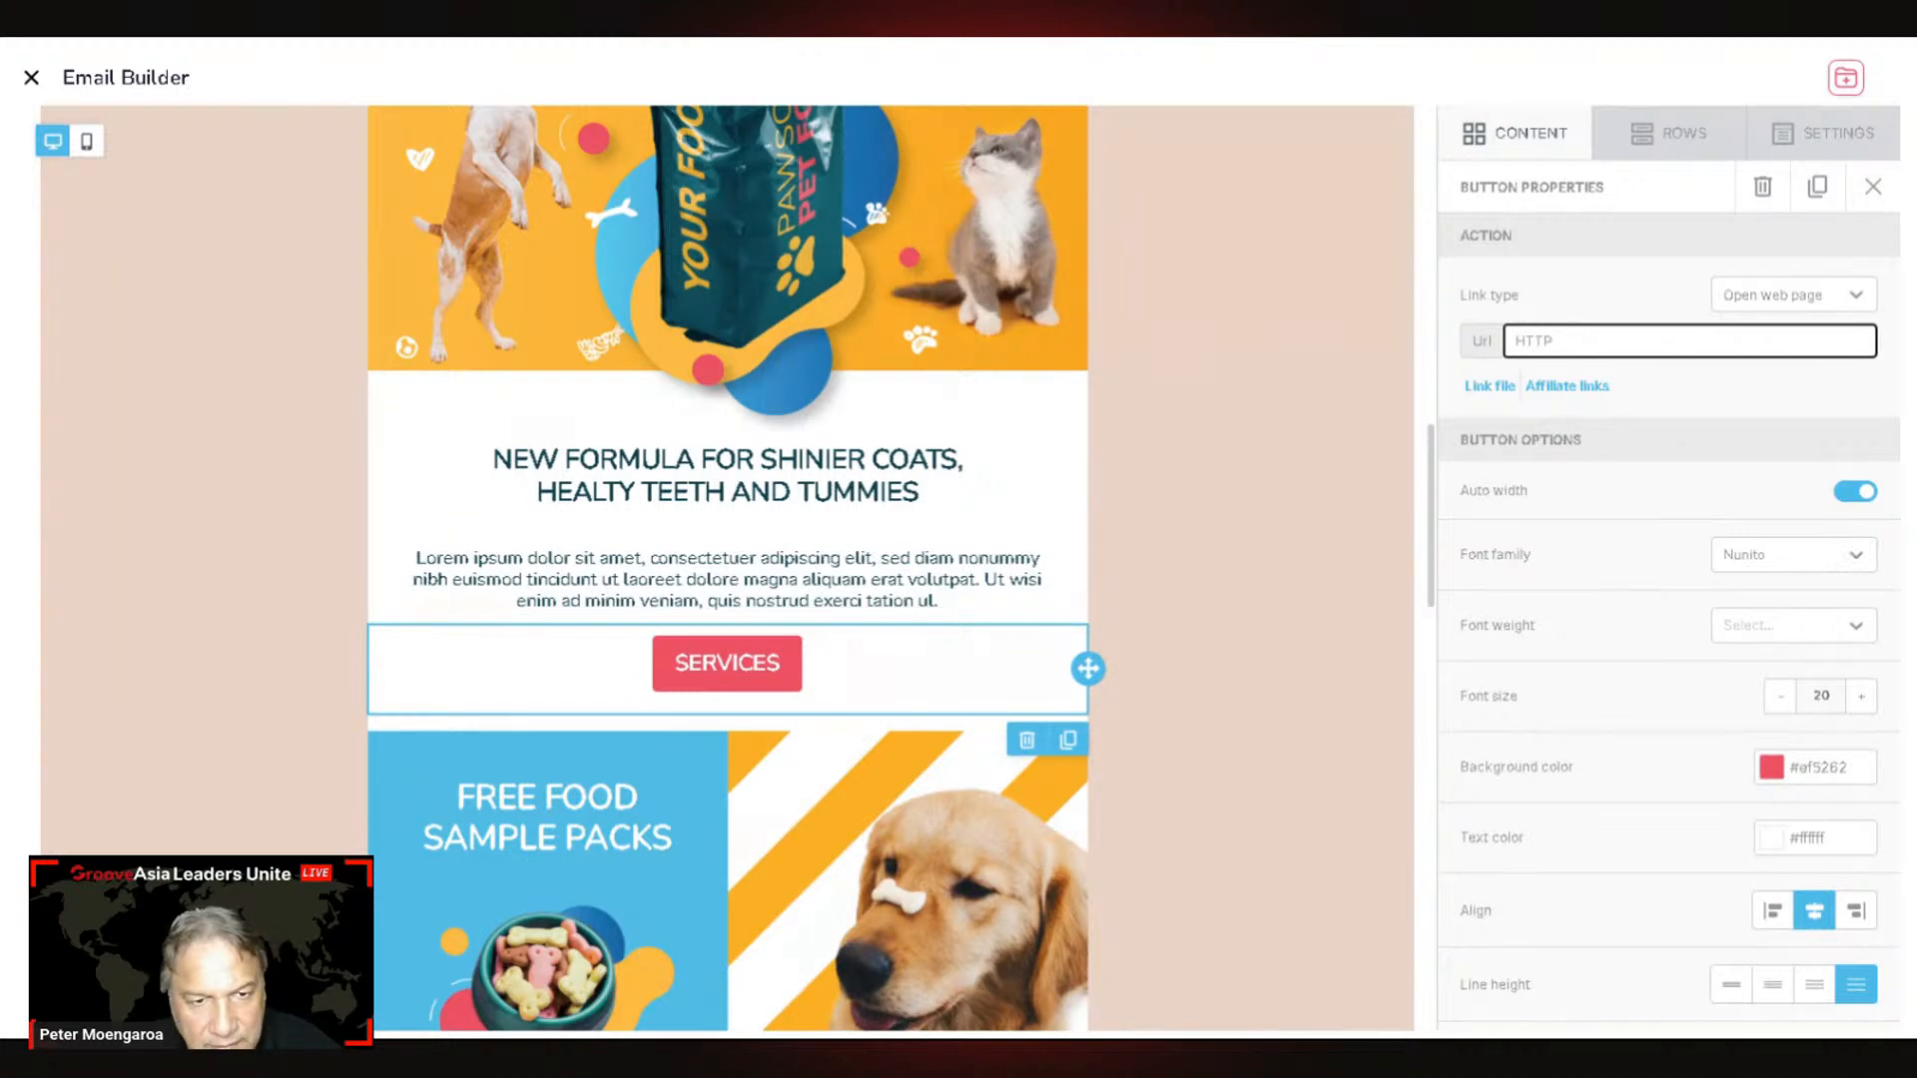
text(ht)
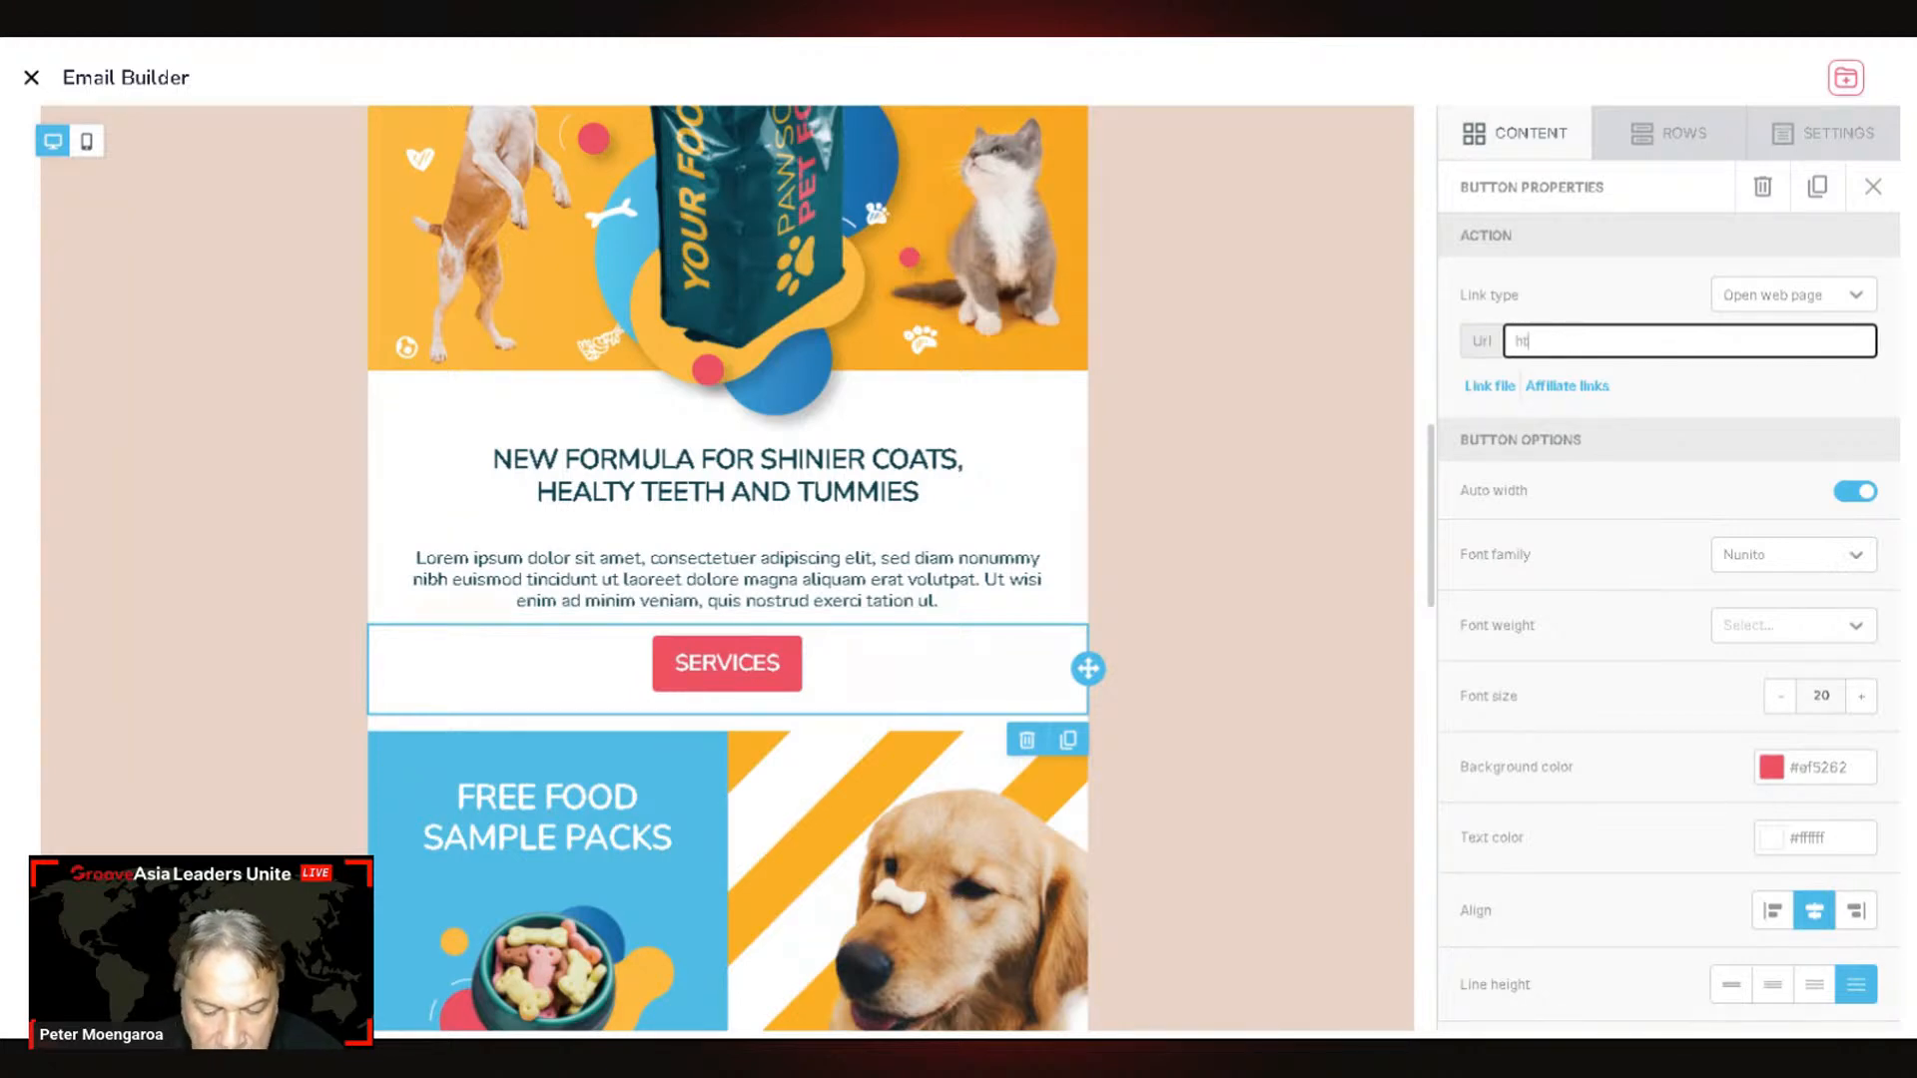
text(t)
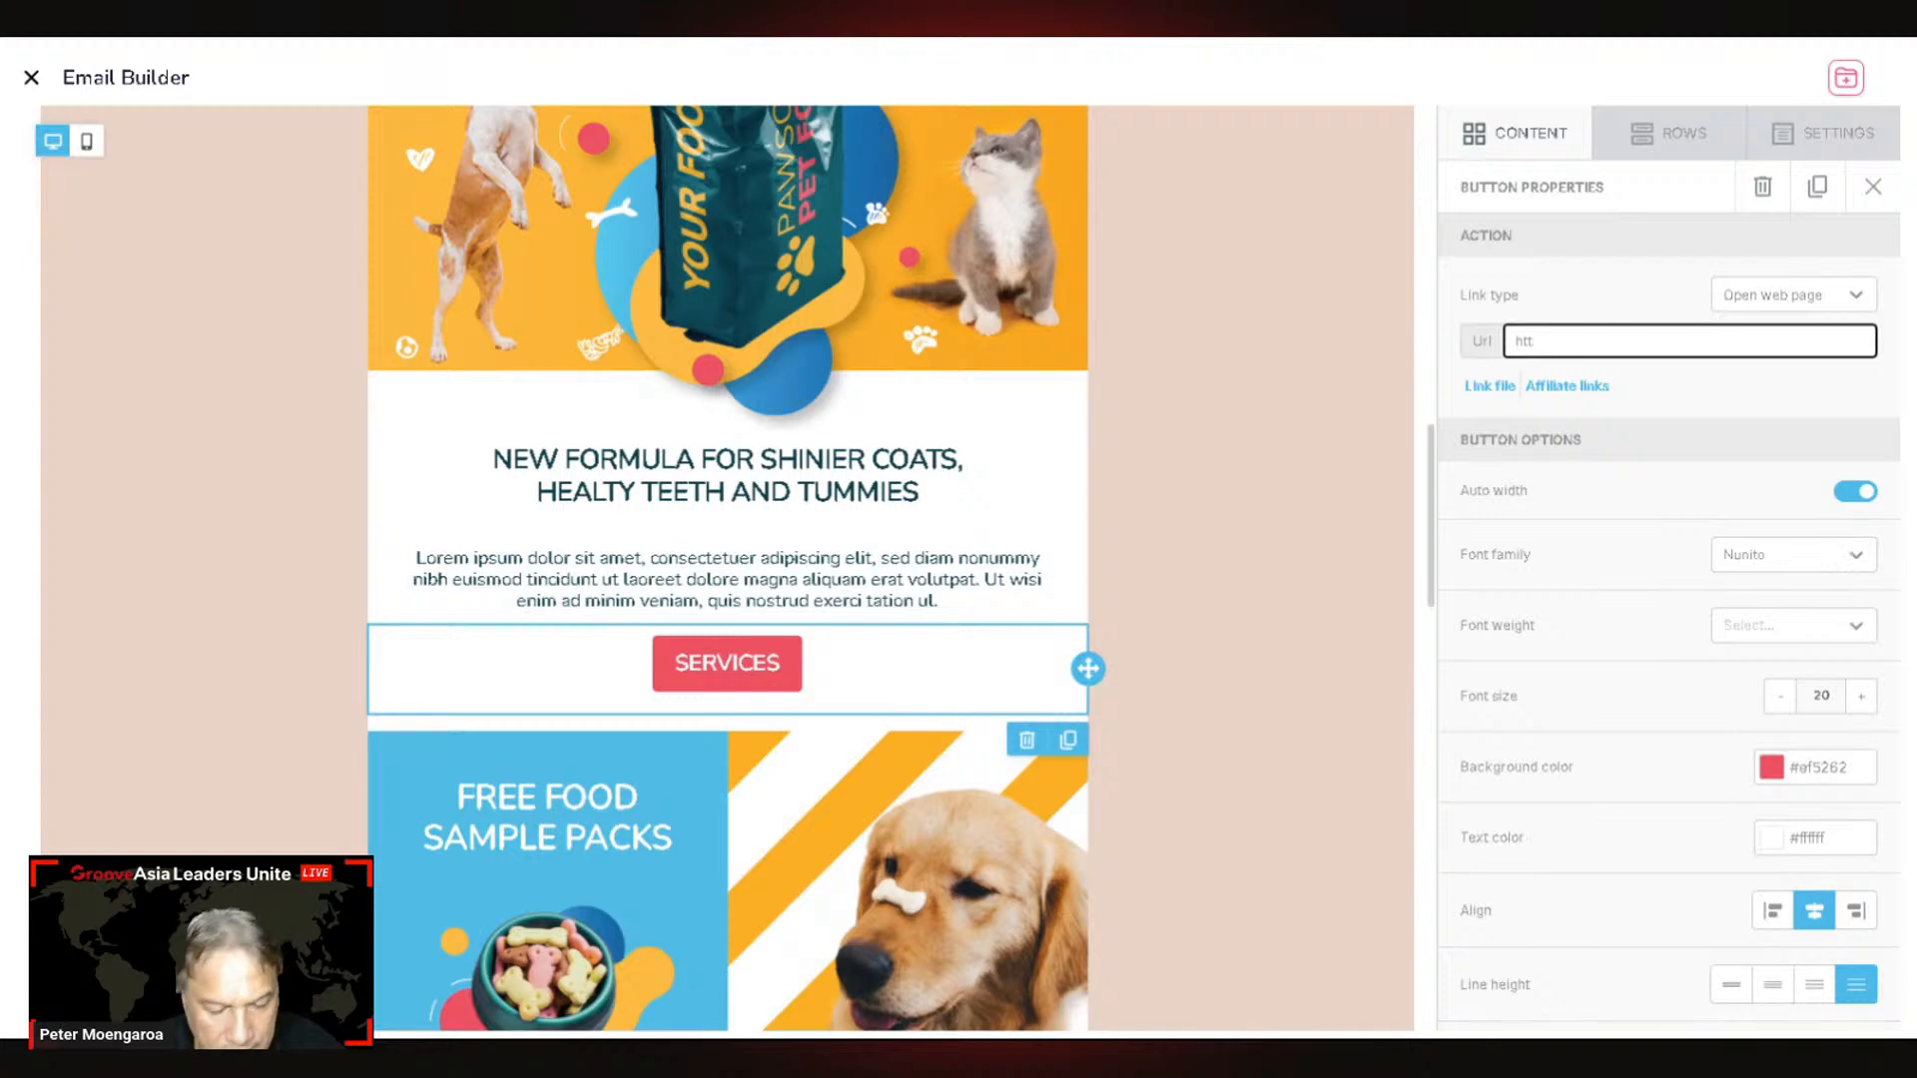
text(ps)
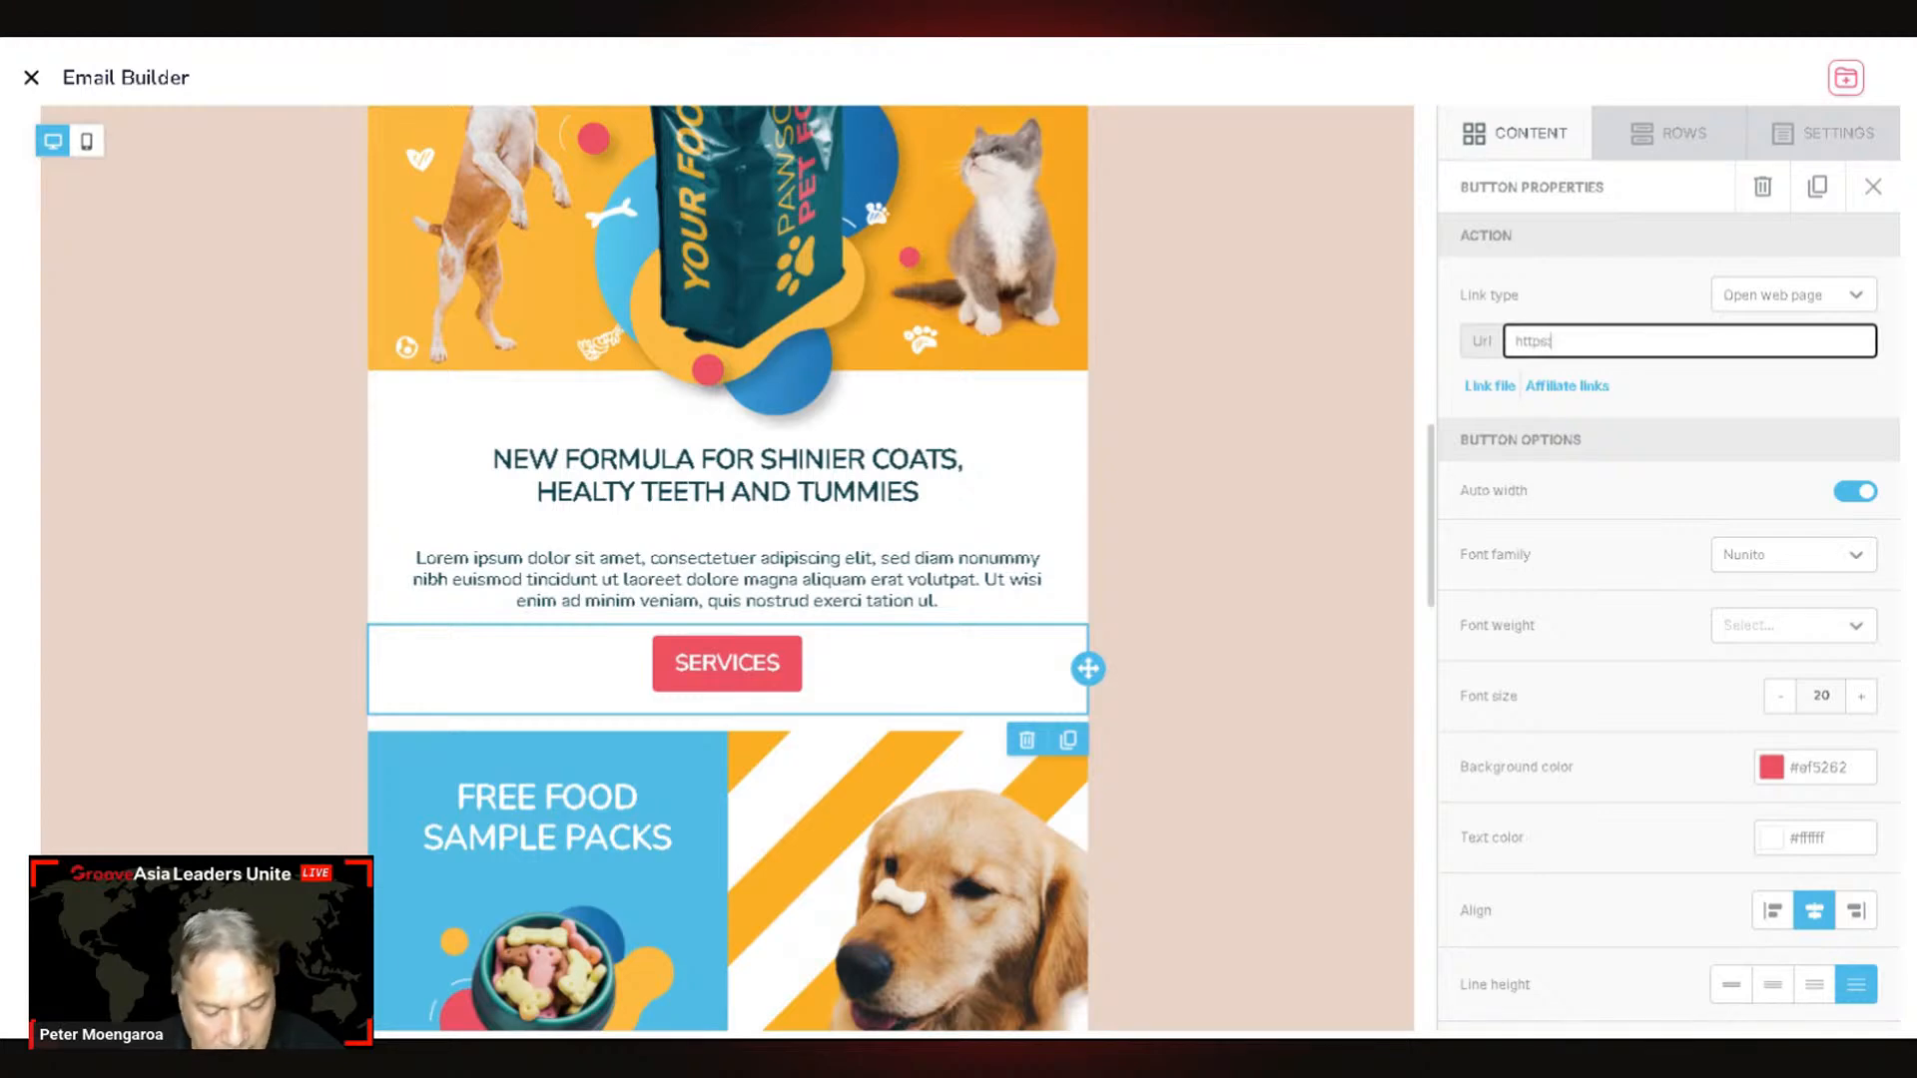
text(://)
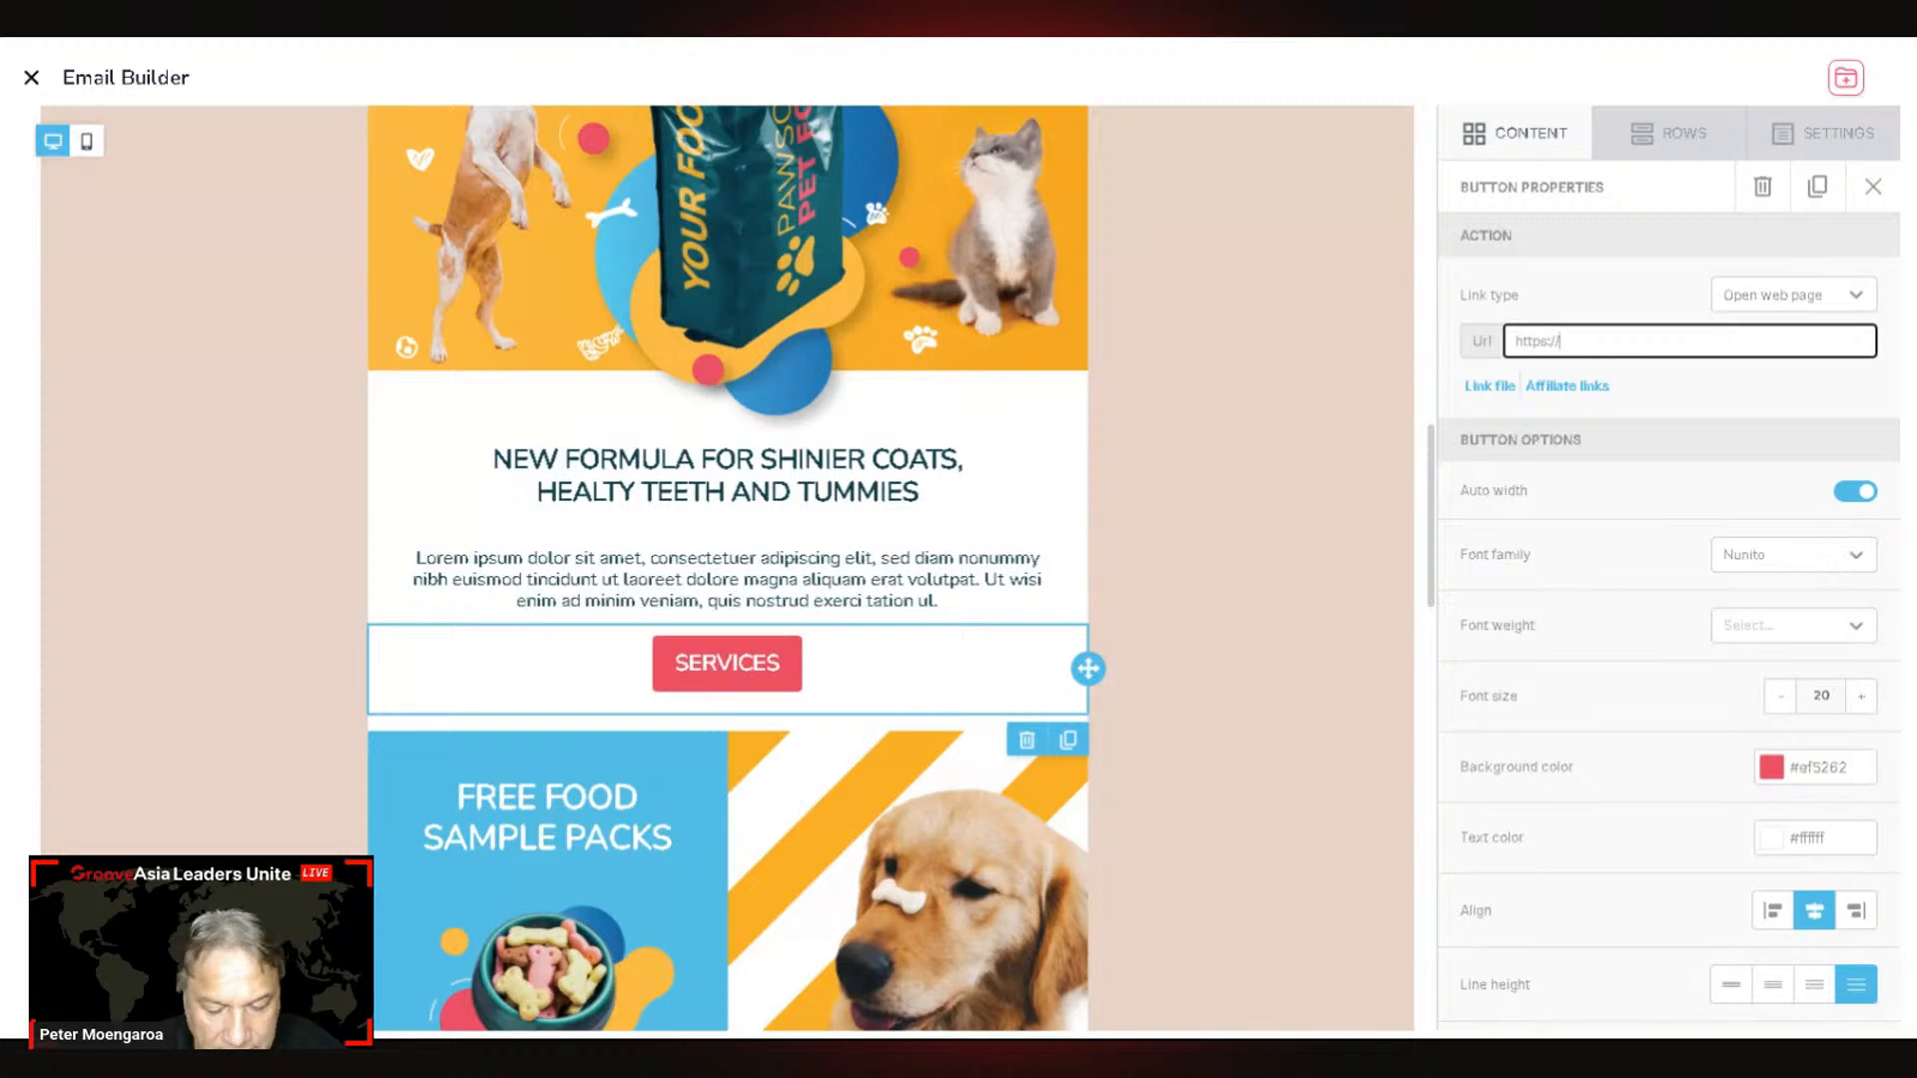
text(the)
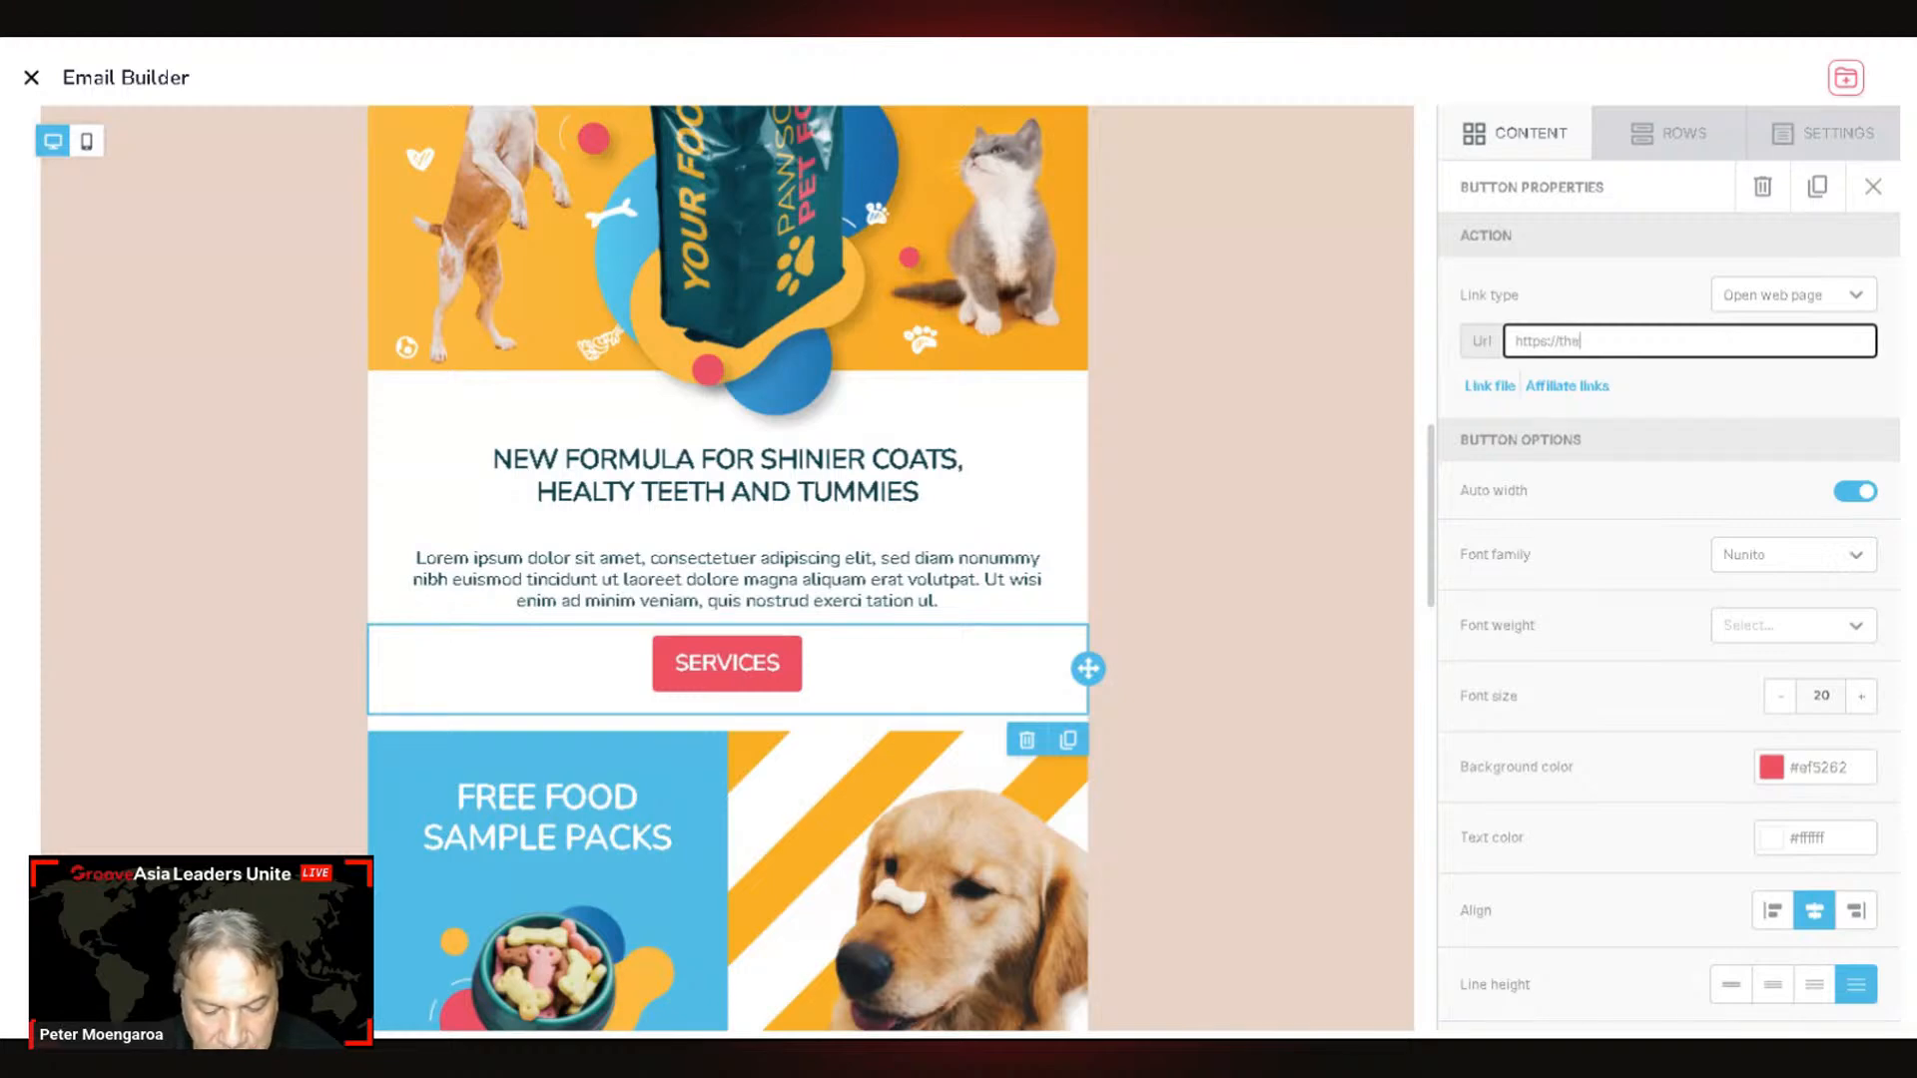
text(pet)
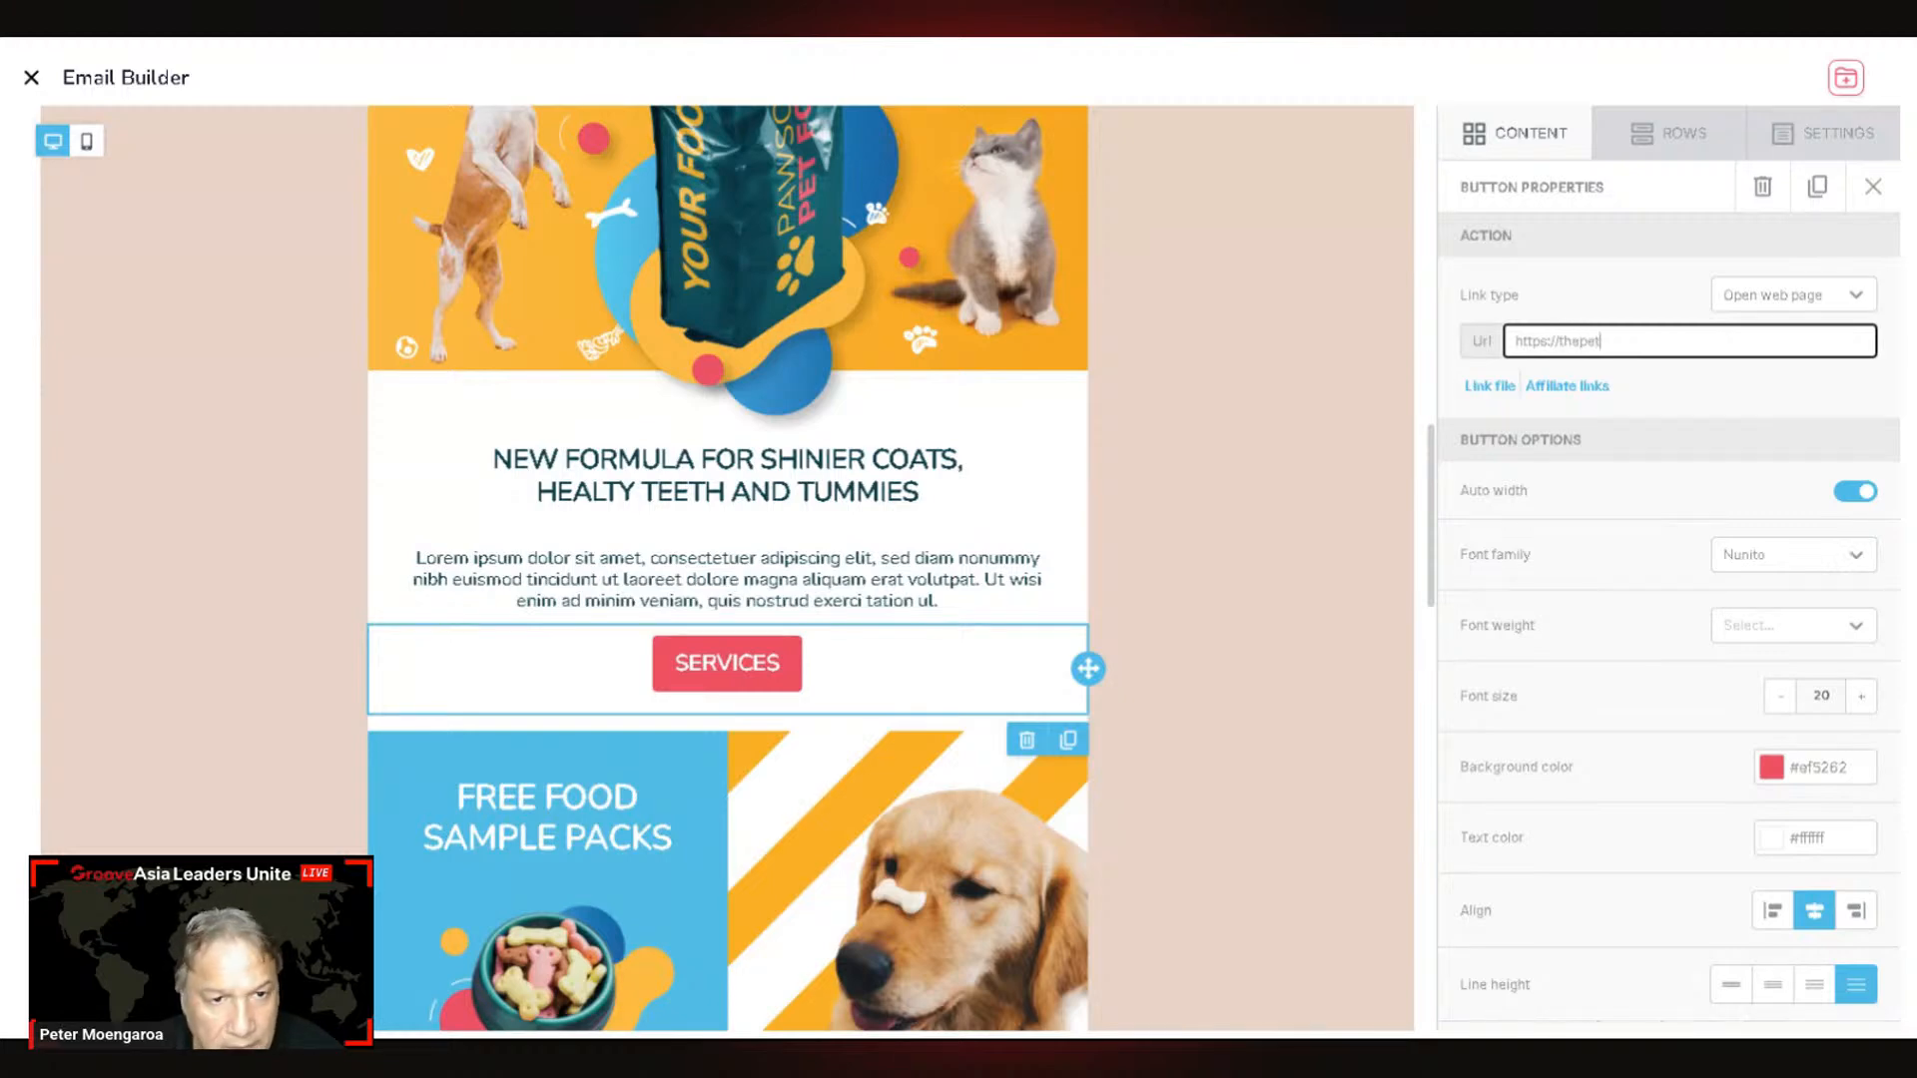
text(vetrotorua)
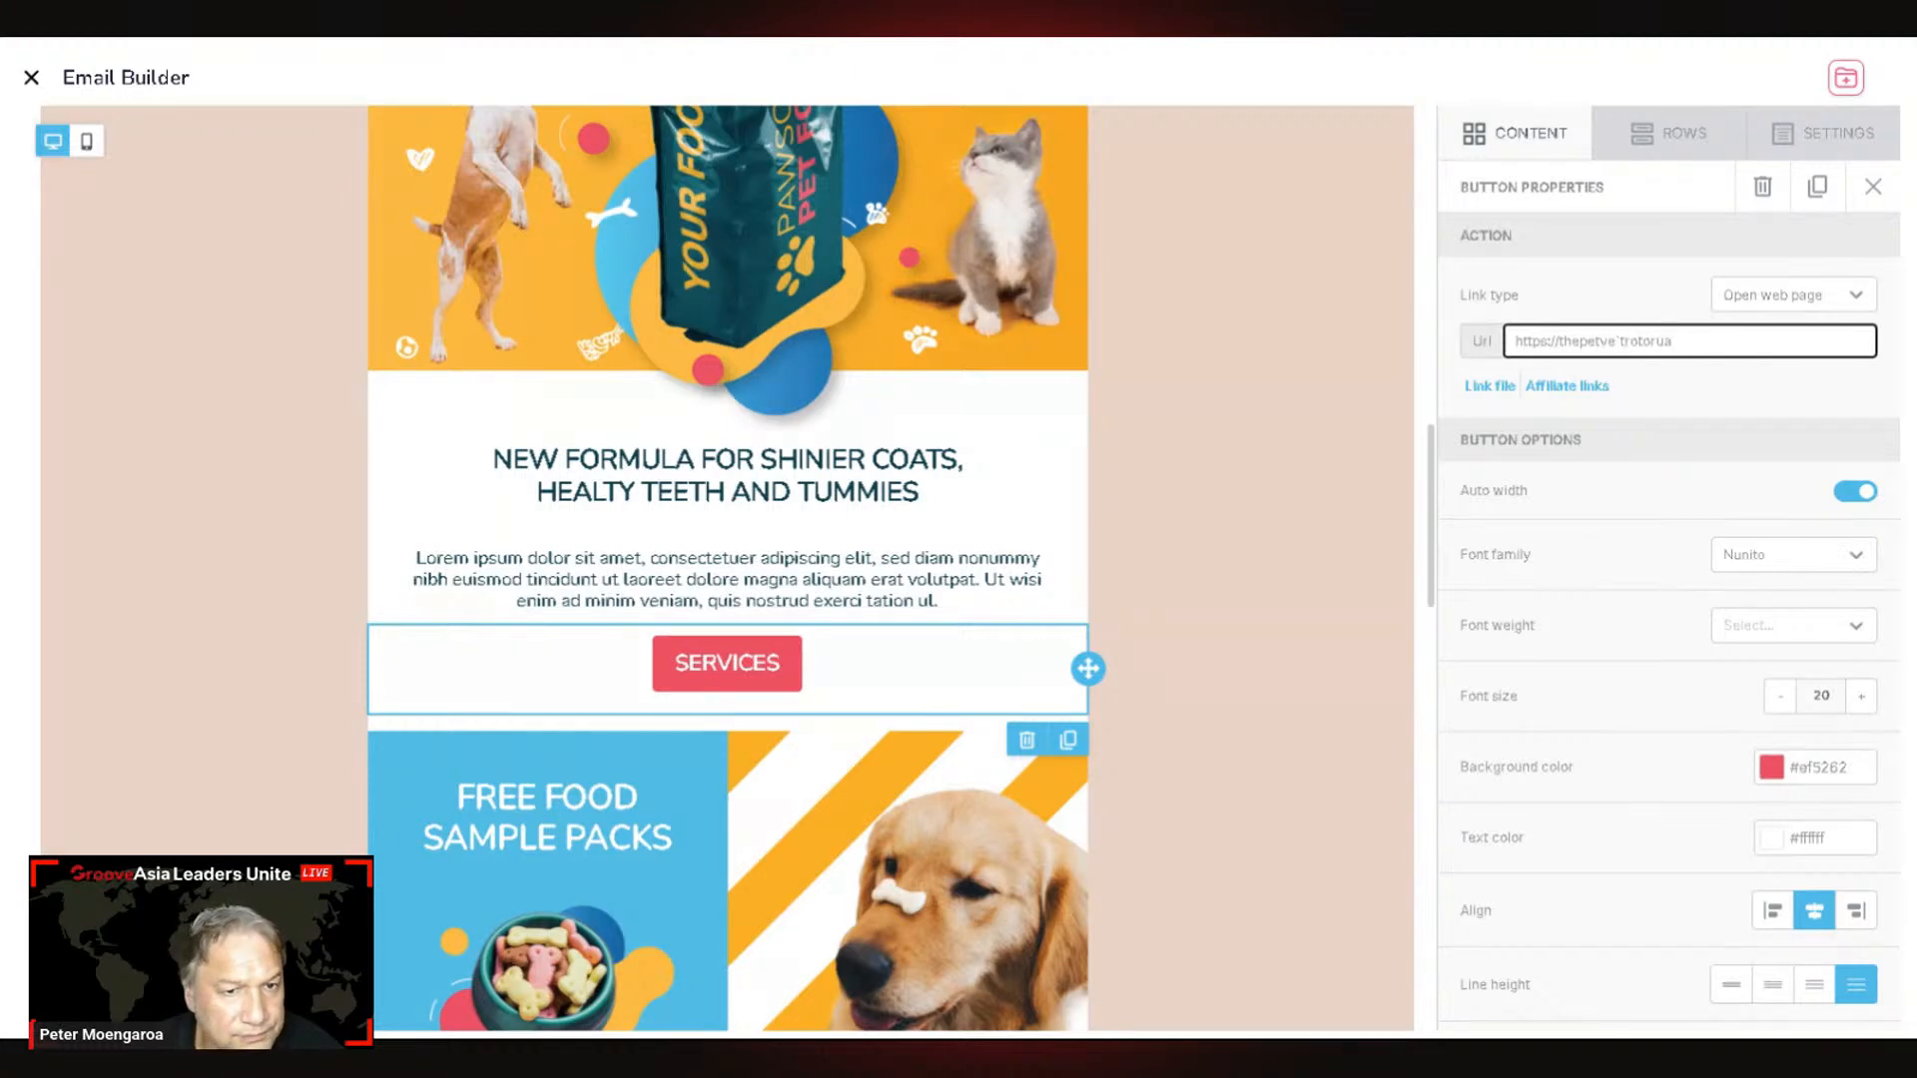
key(BackSpace)
key(BackSpace)
key(BackSpace)
key(BackSpace)
key(BackSpace)
key(BackSpace)
key(BackSpace)
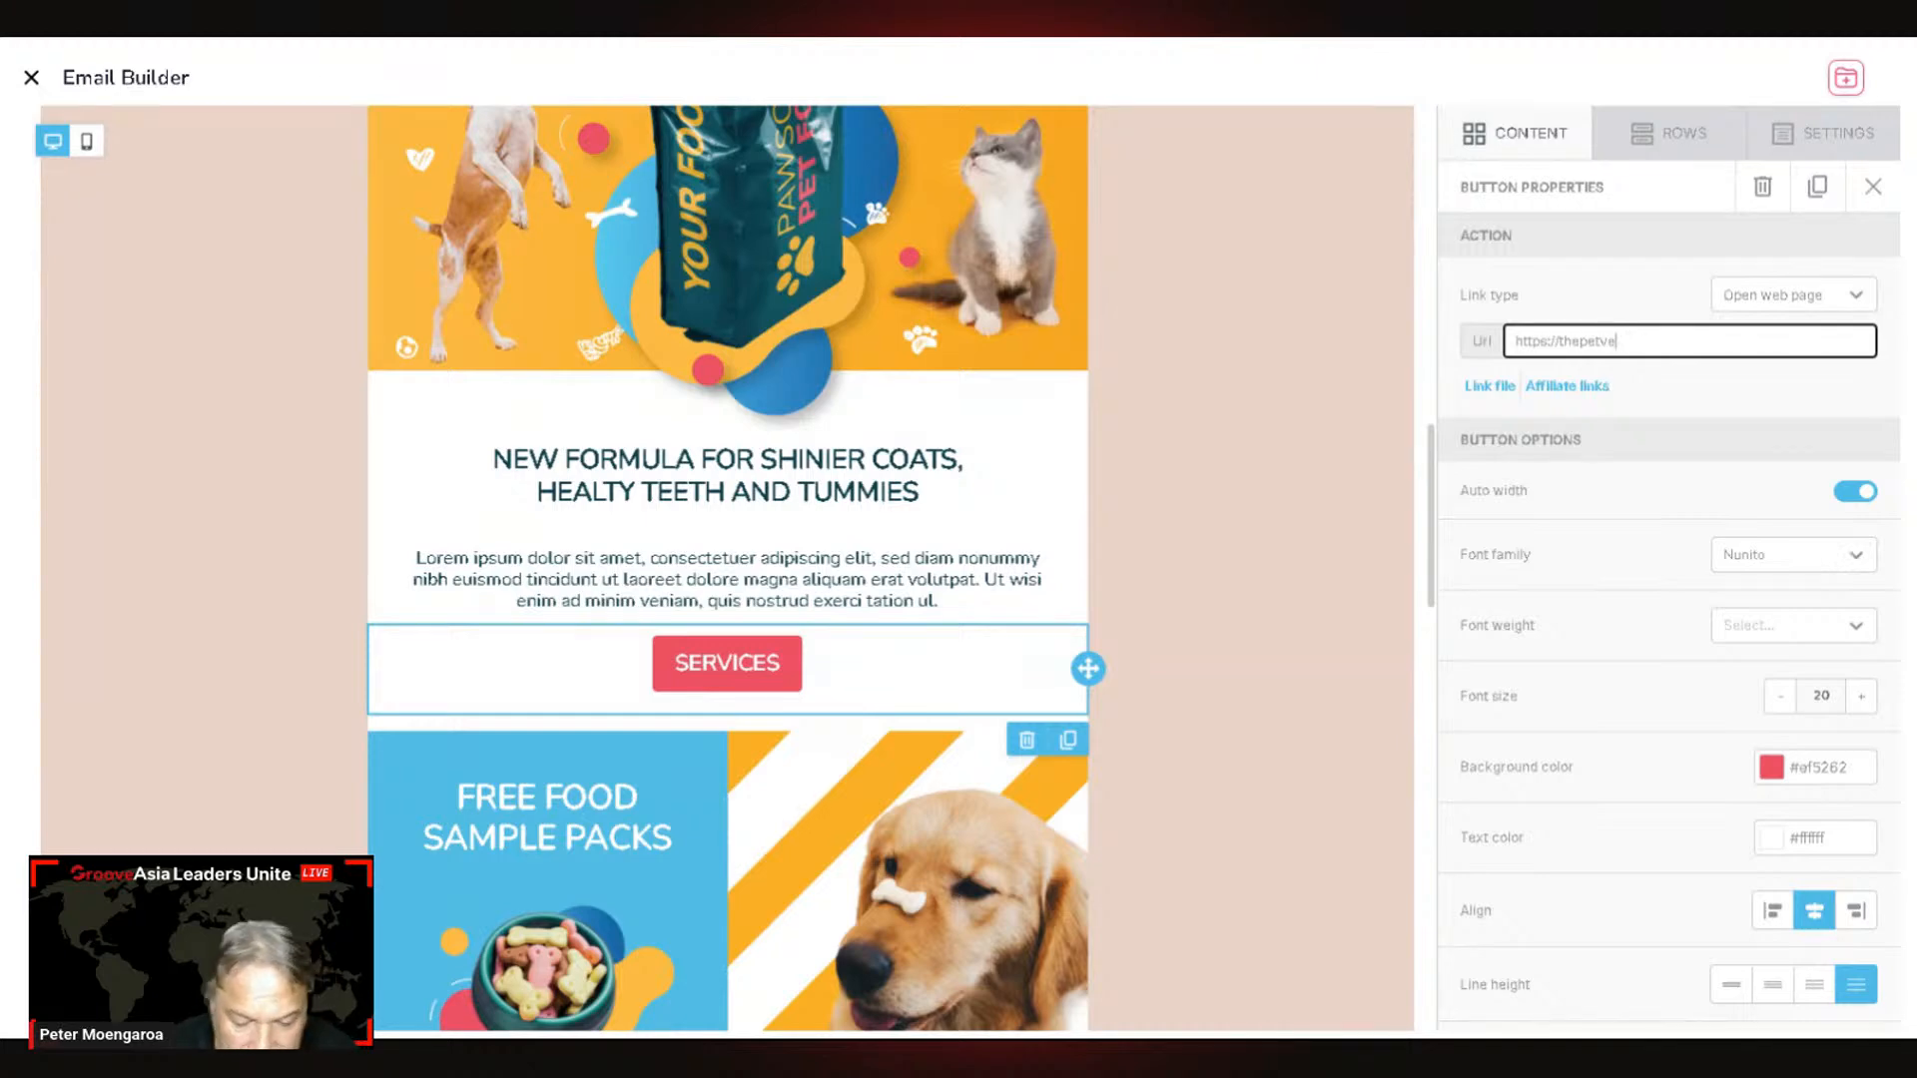
text(trotorua)
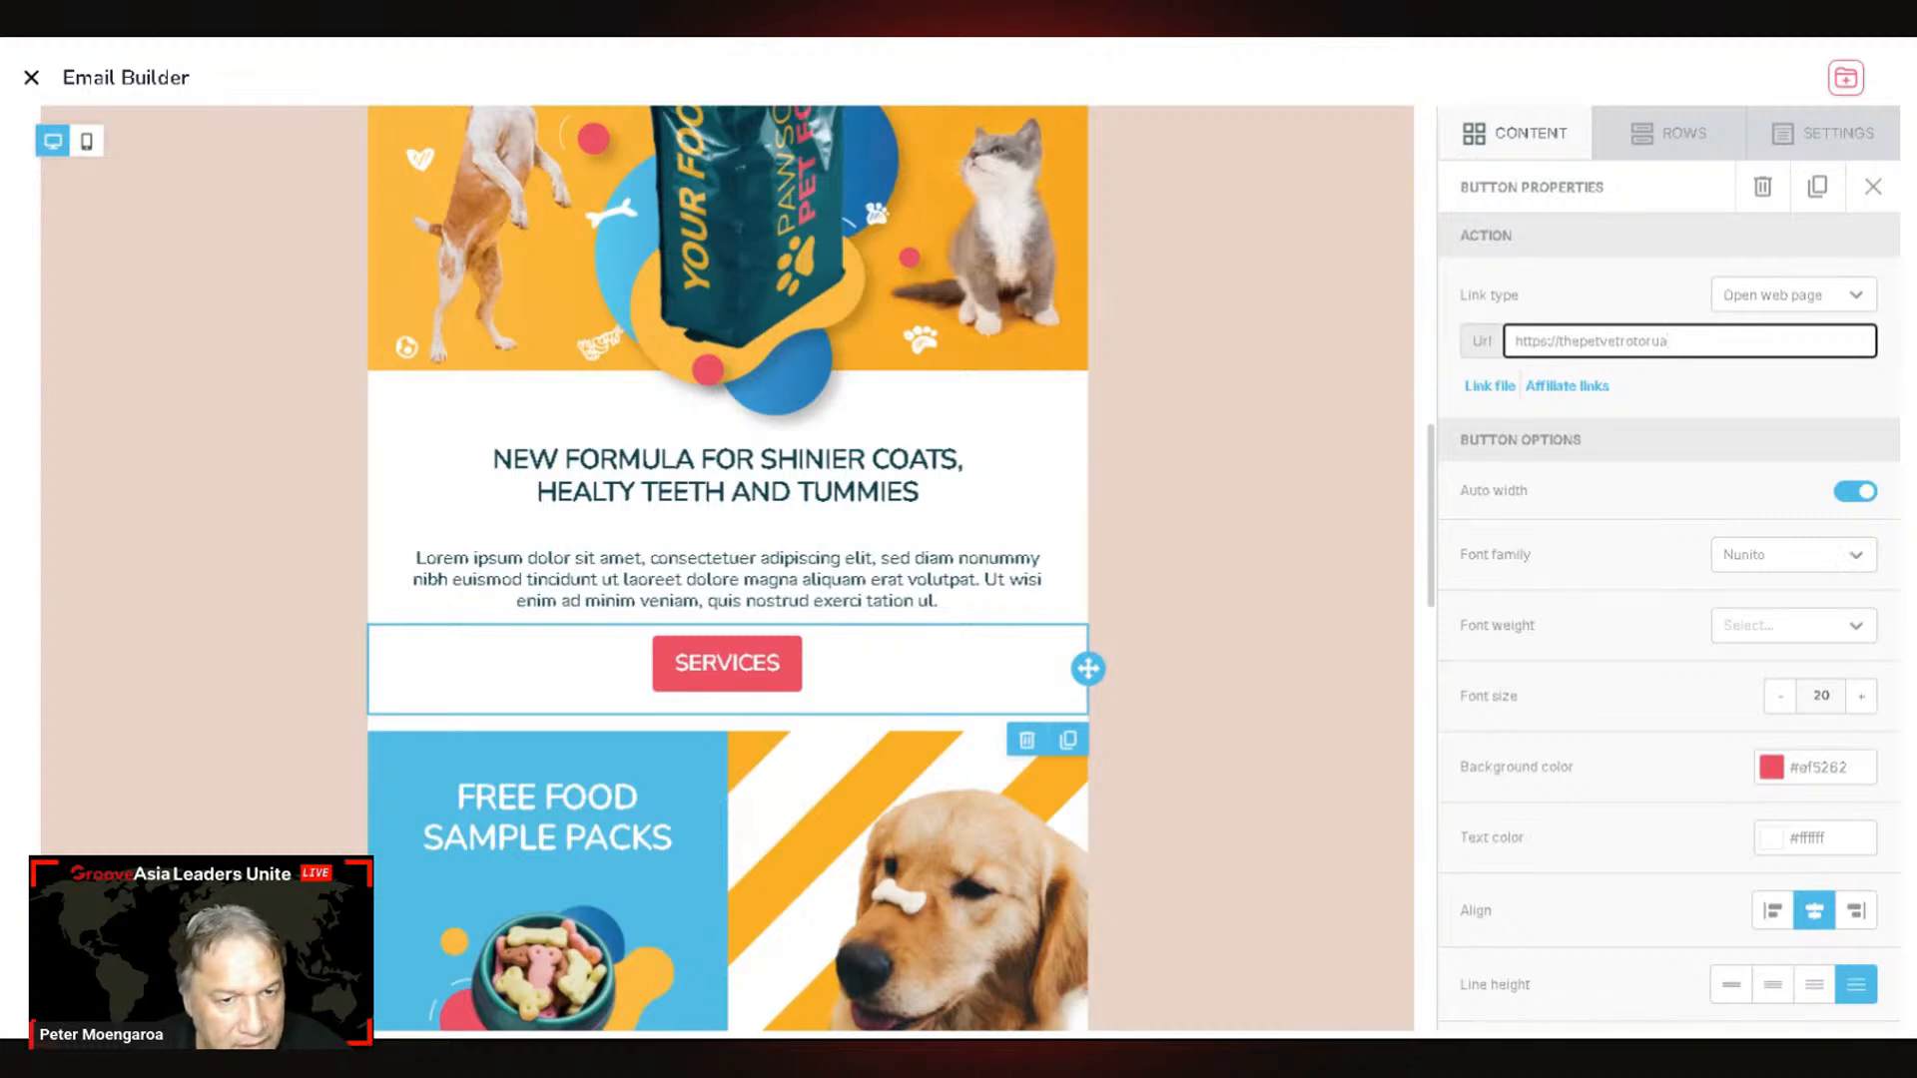
text(.co.nz)
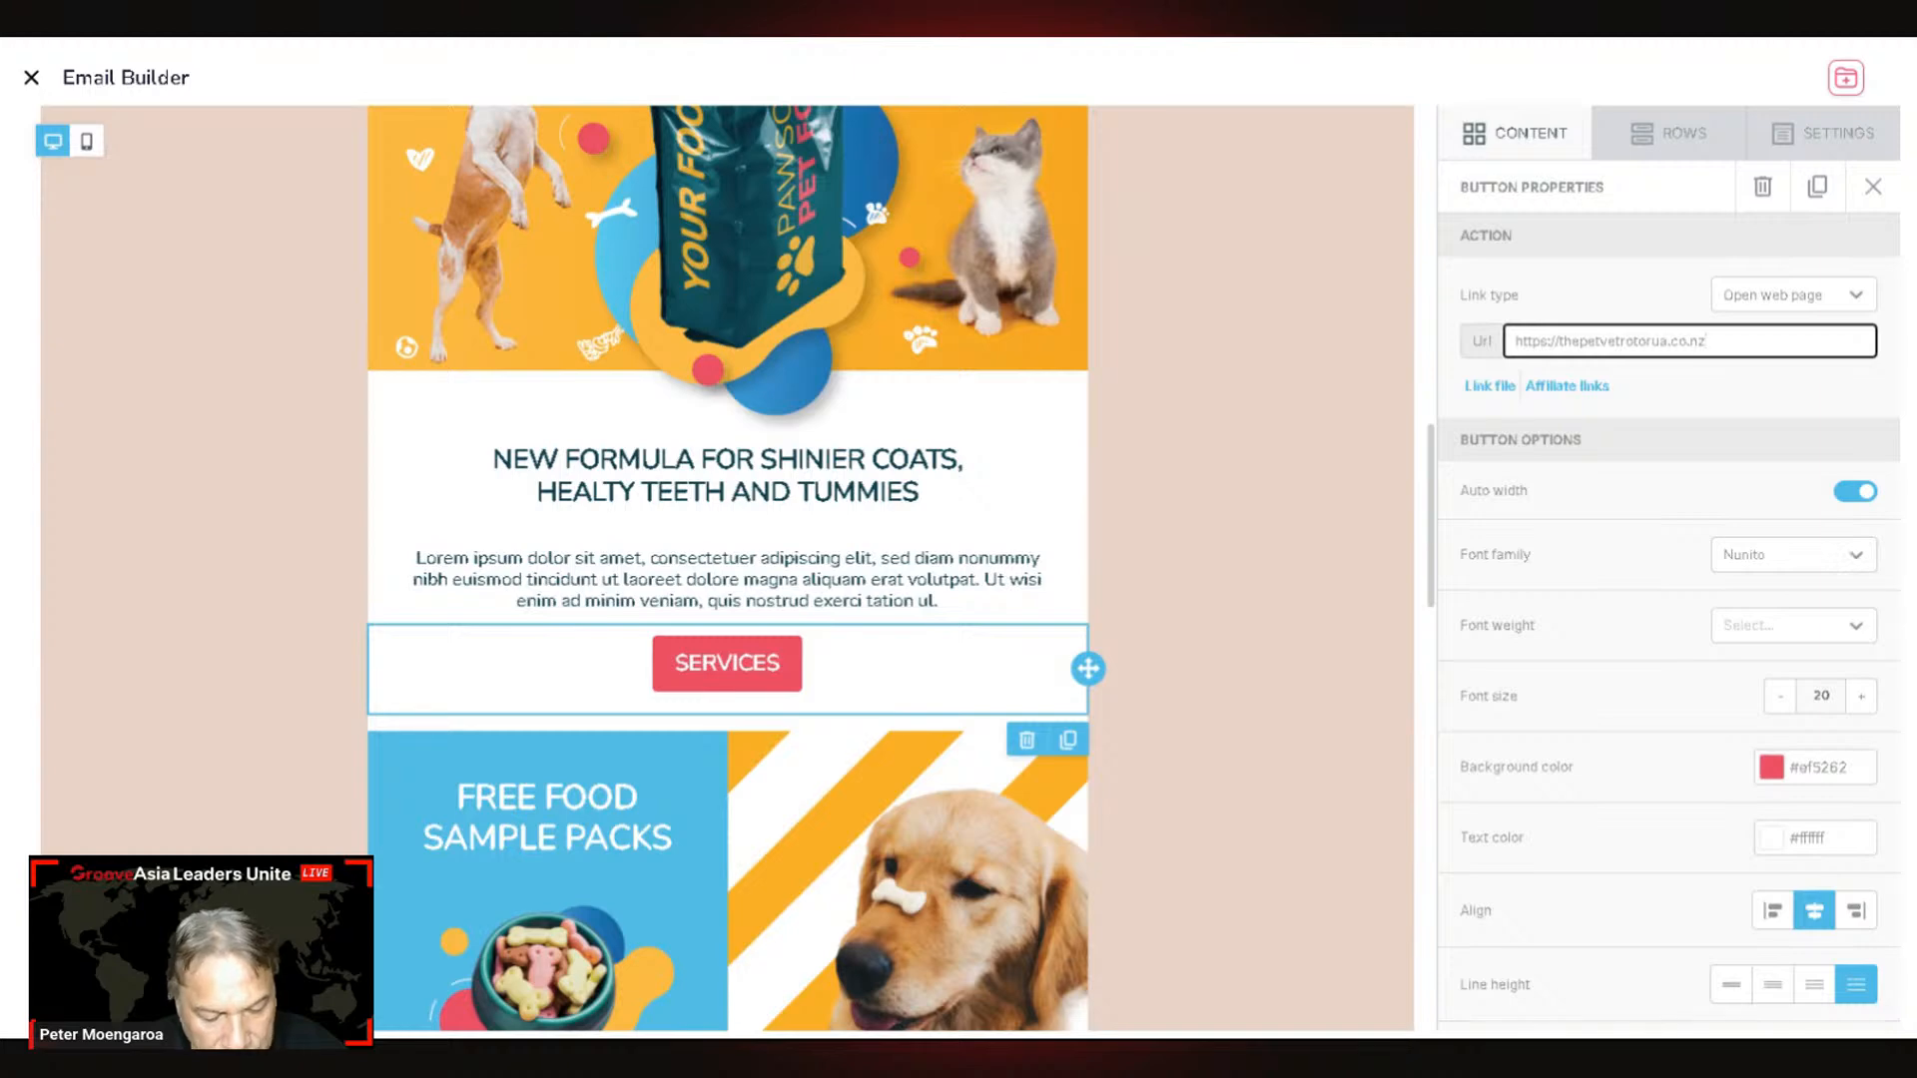
text(/)
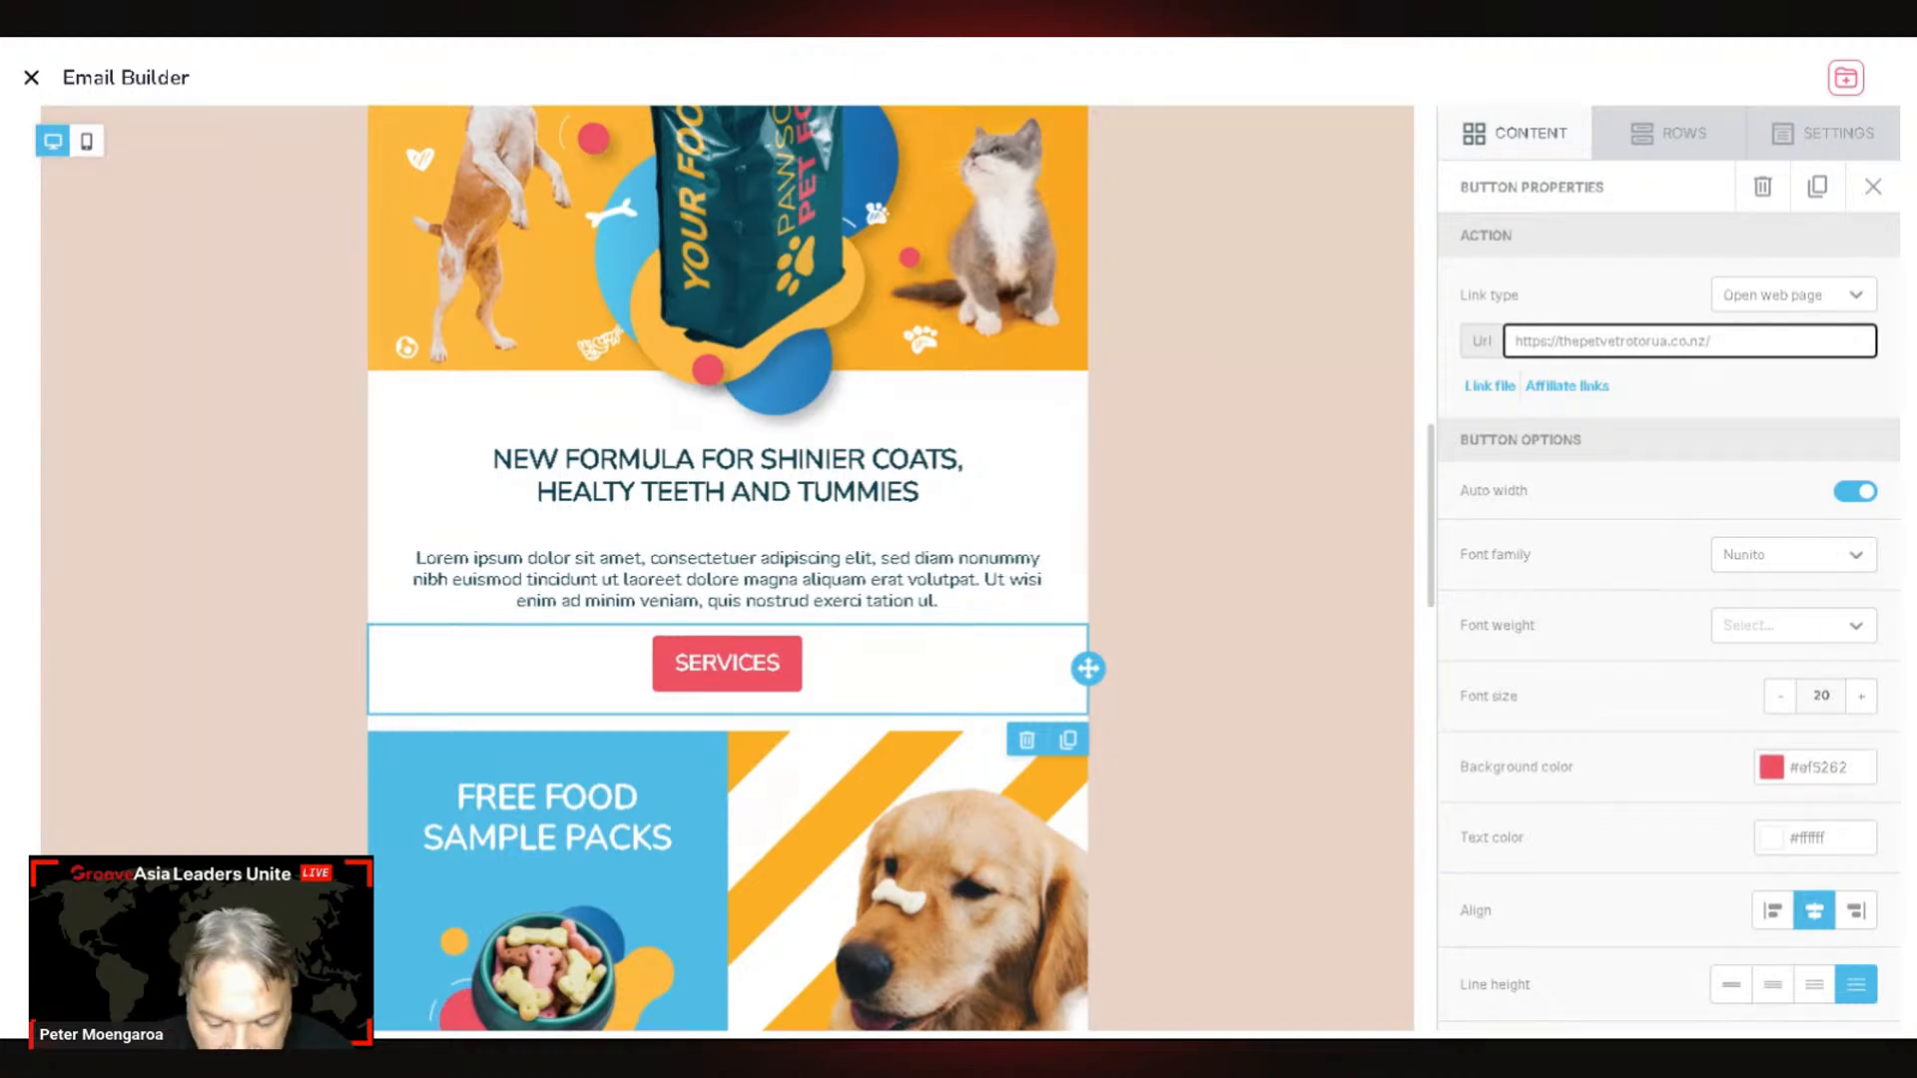
text(#)
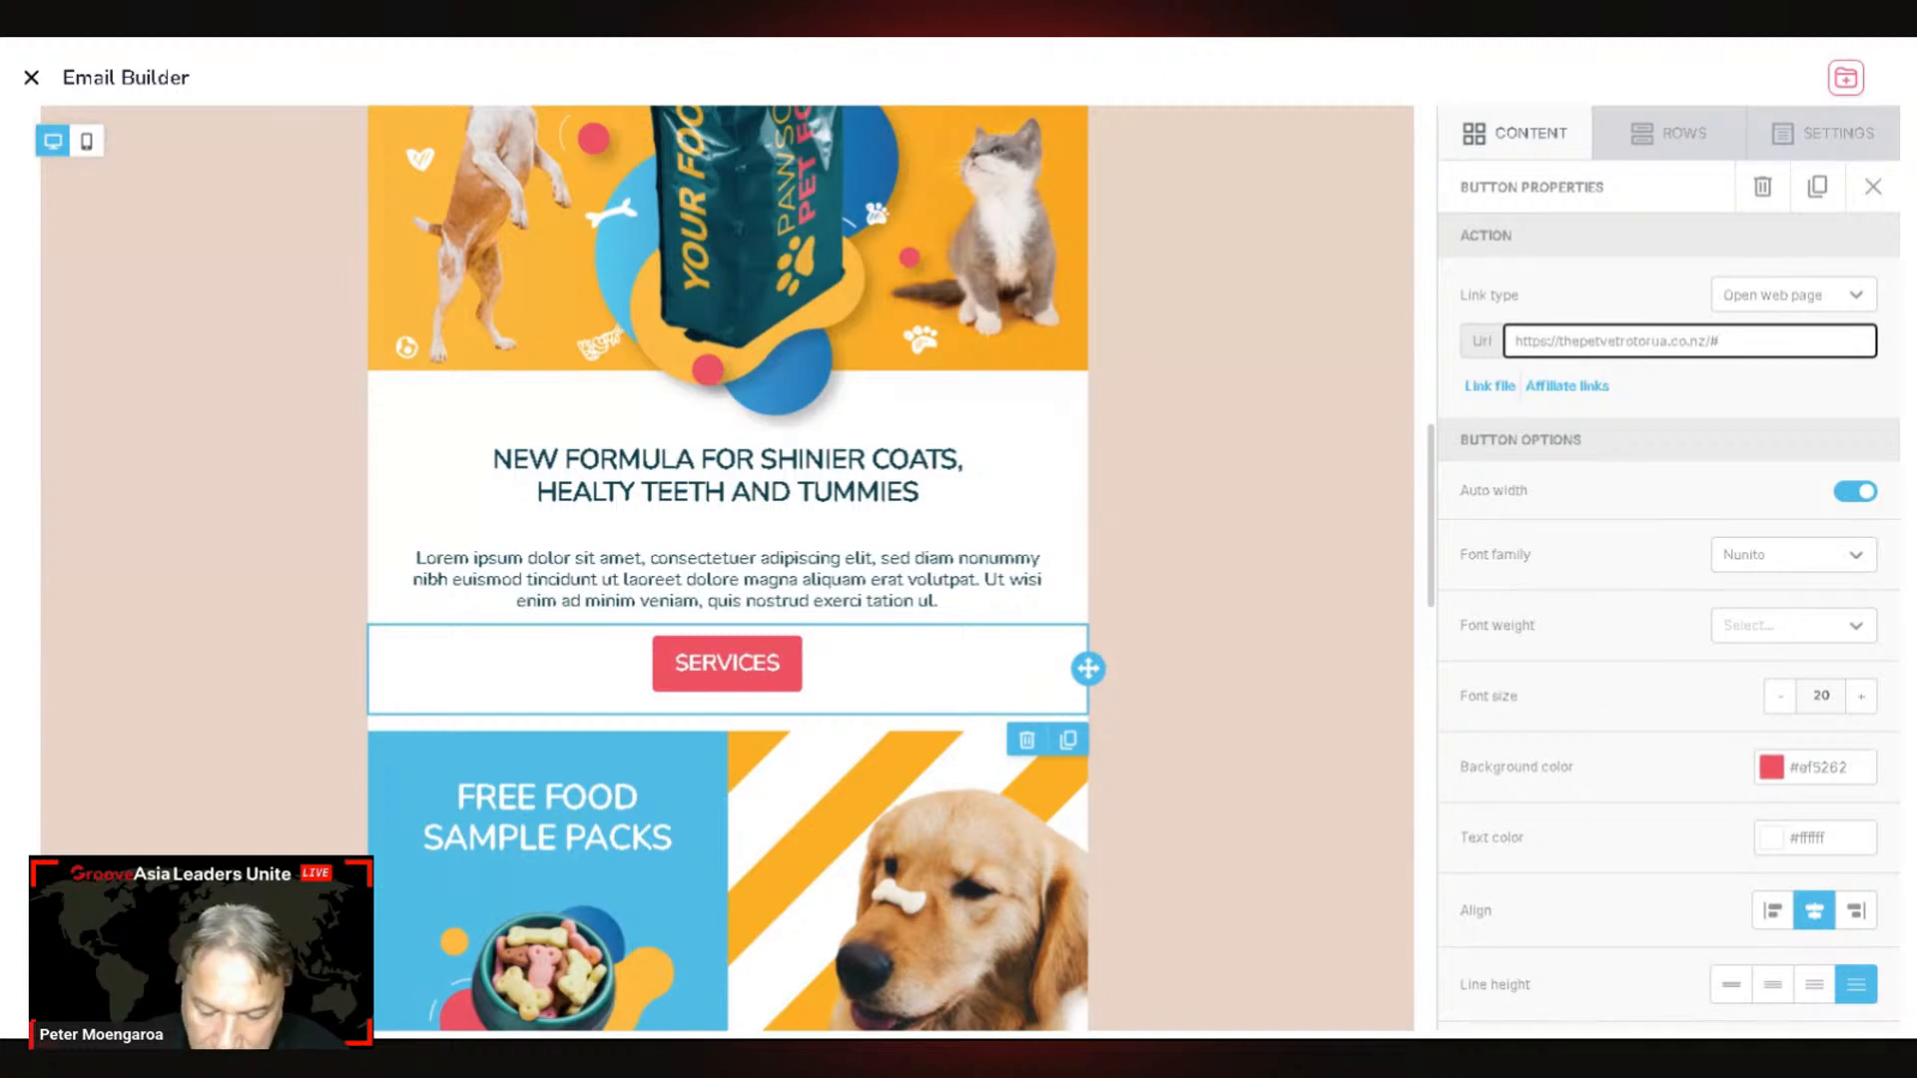
text(sAwdB8gGZ)
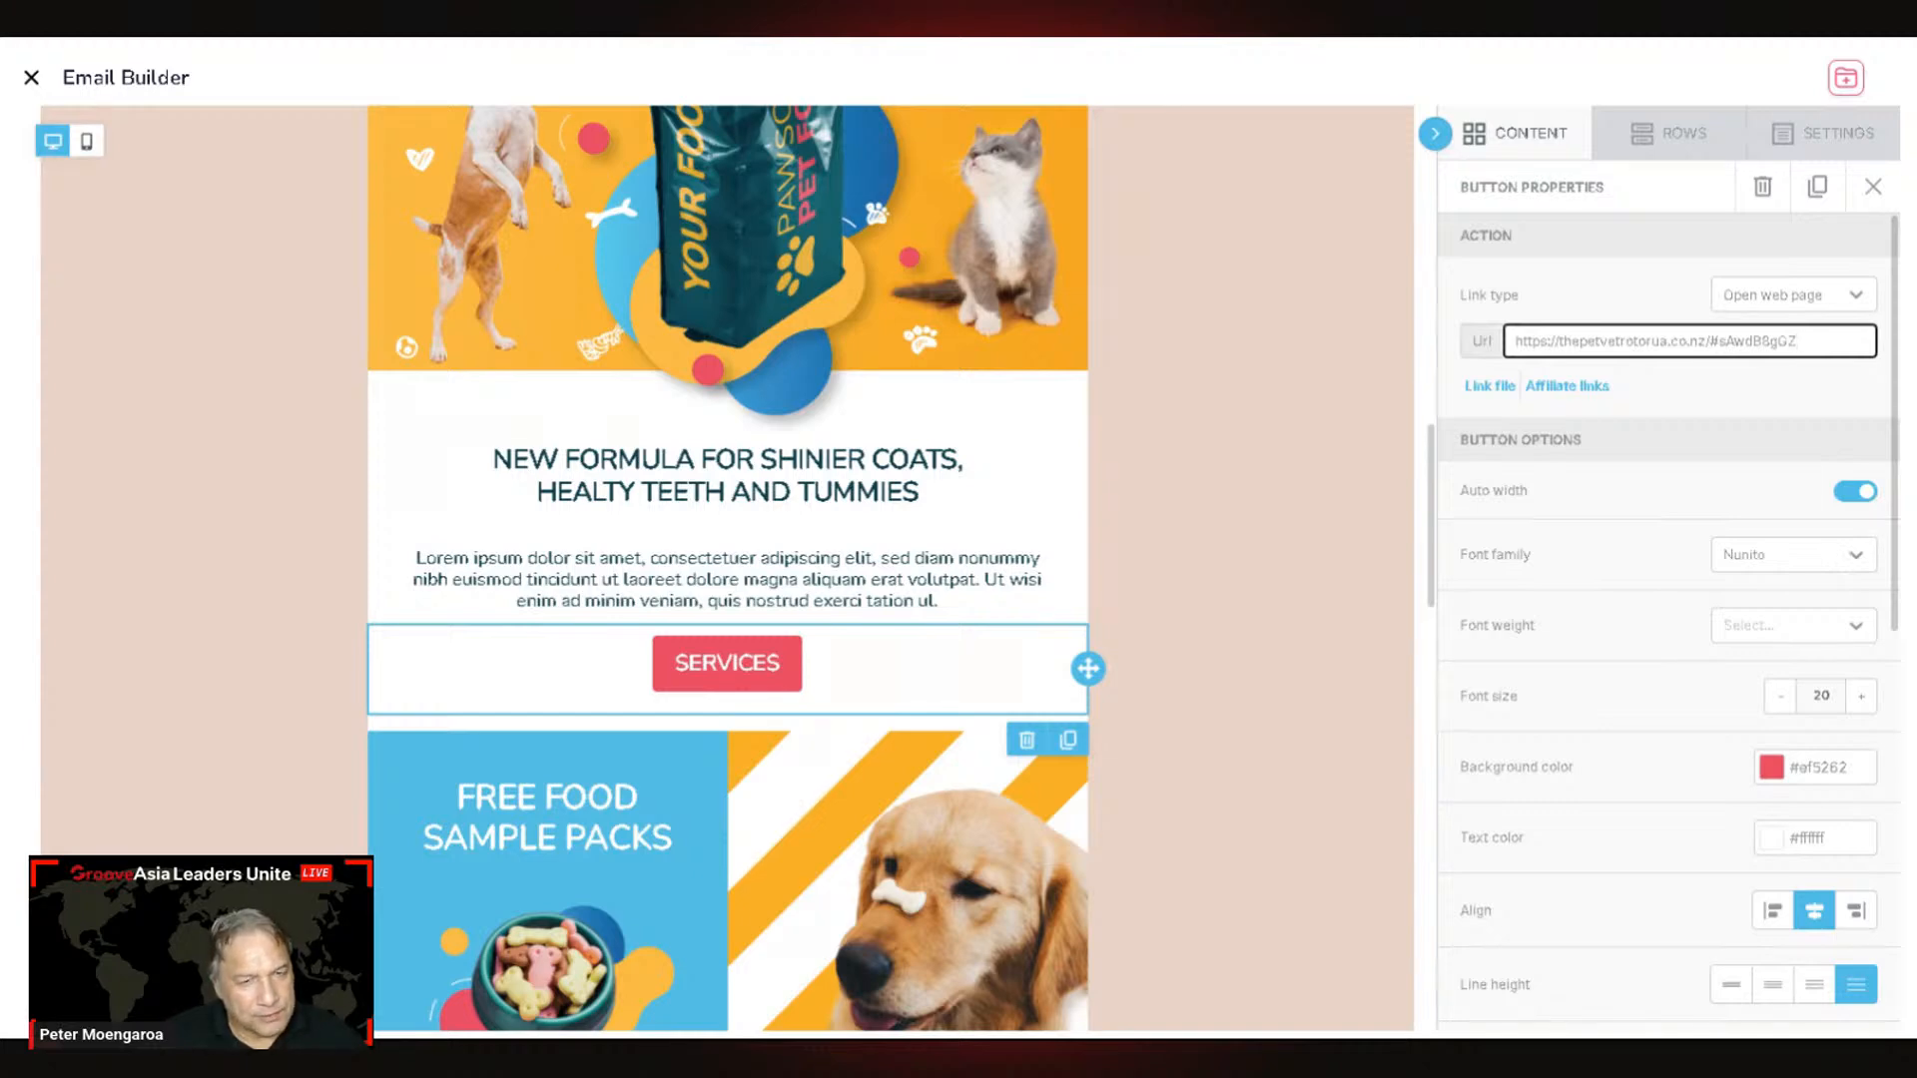
drag(1798, 340, 1512, 340)
key(ctrl+c)
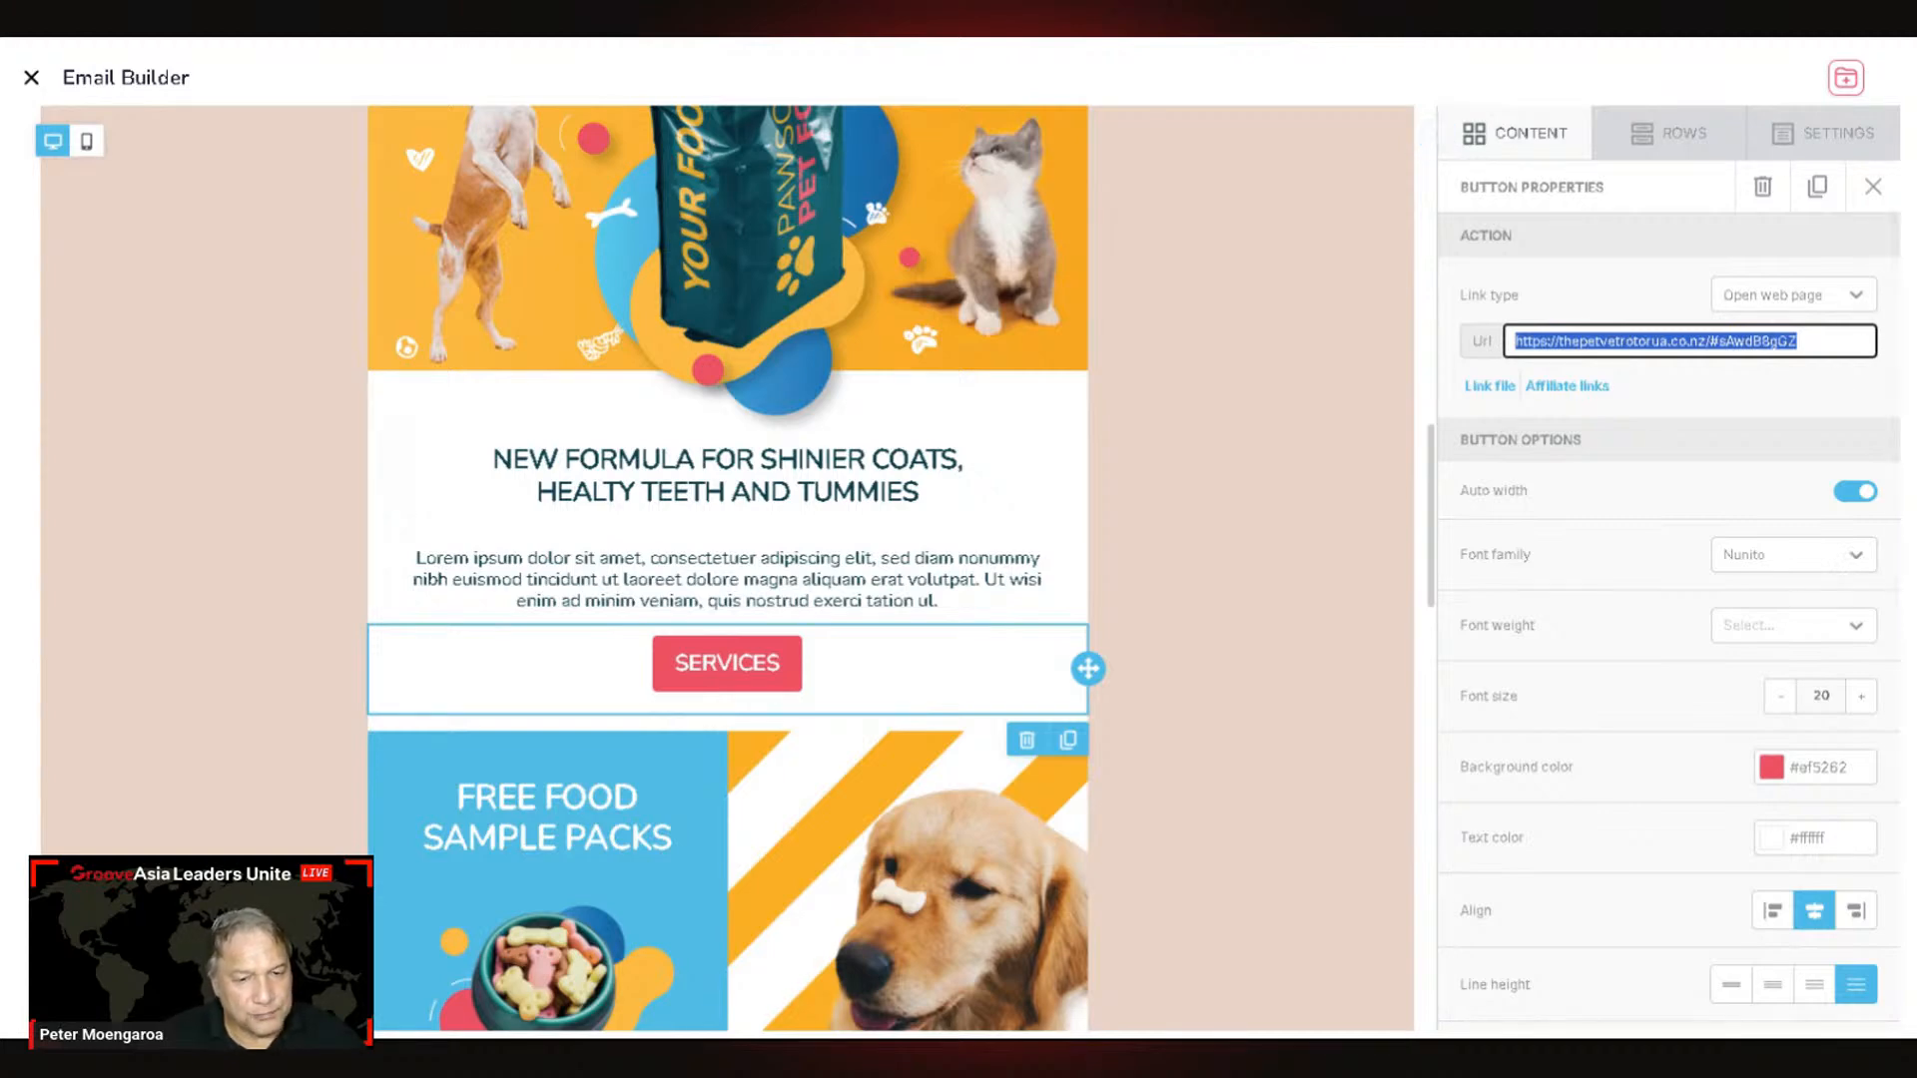
scroll(1756, 885, down, 5)
scroll(1756, 885, up, 5)
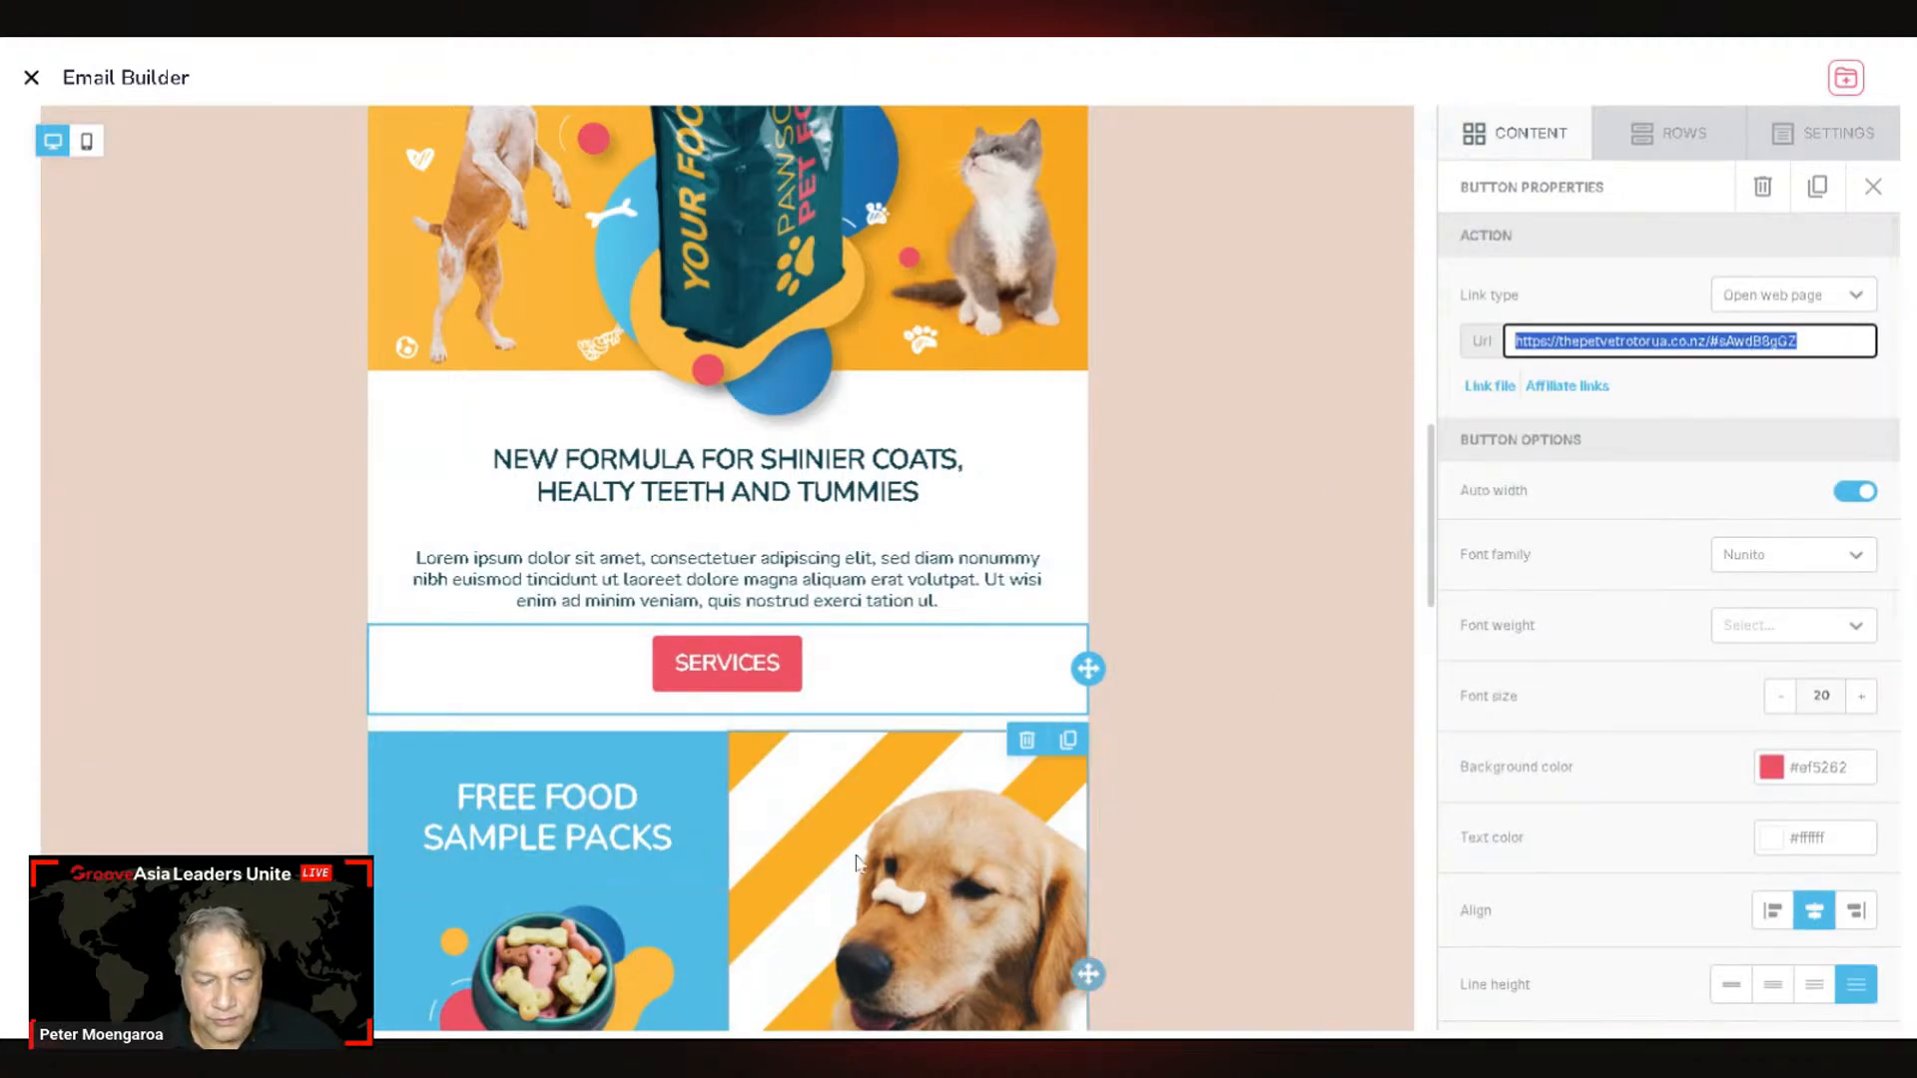
scroll(855, 862, down, 20)
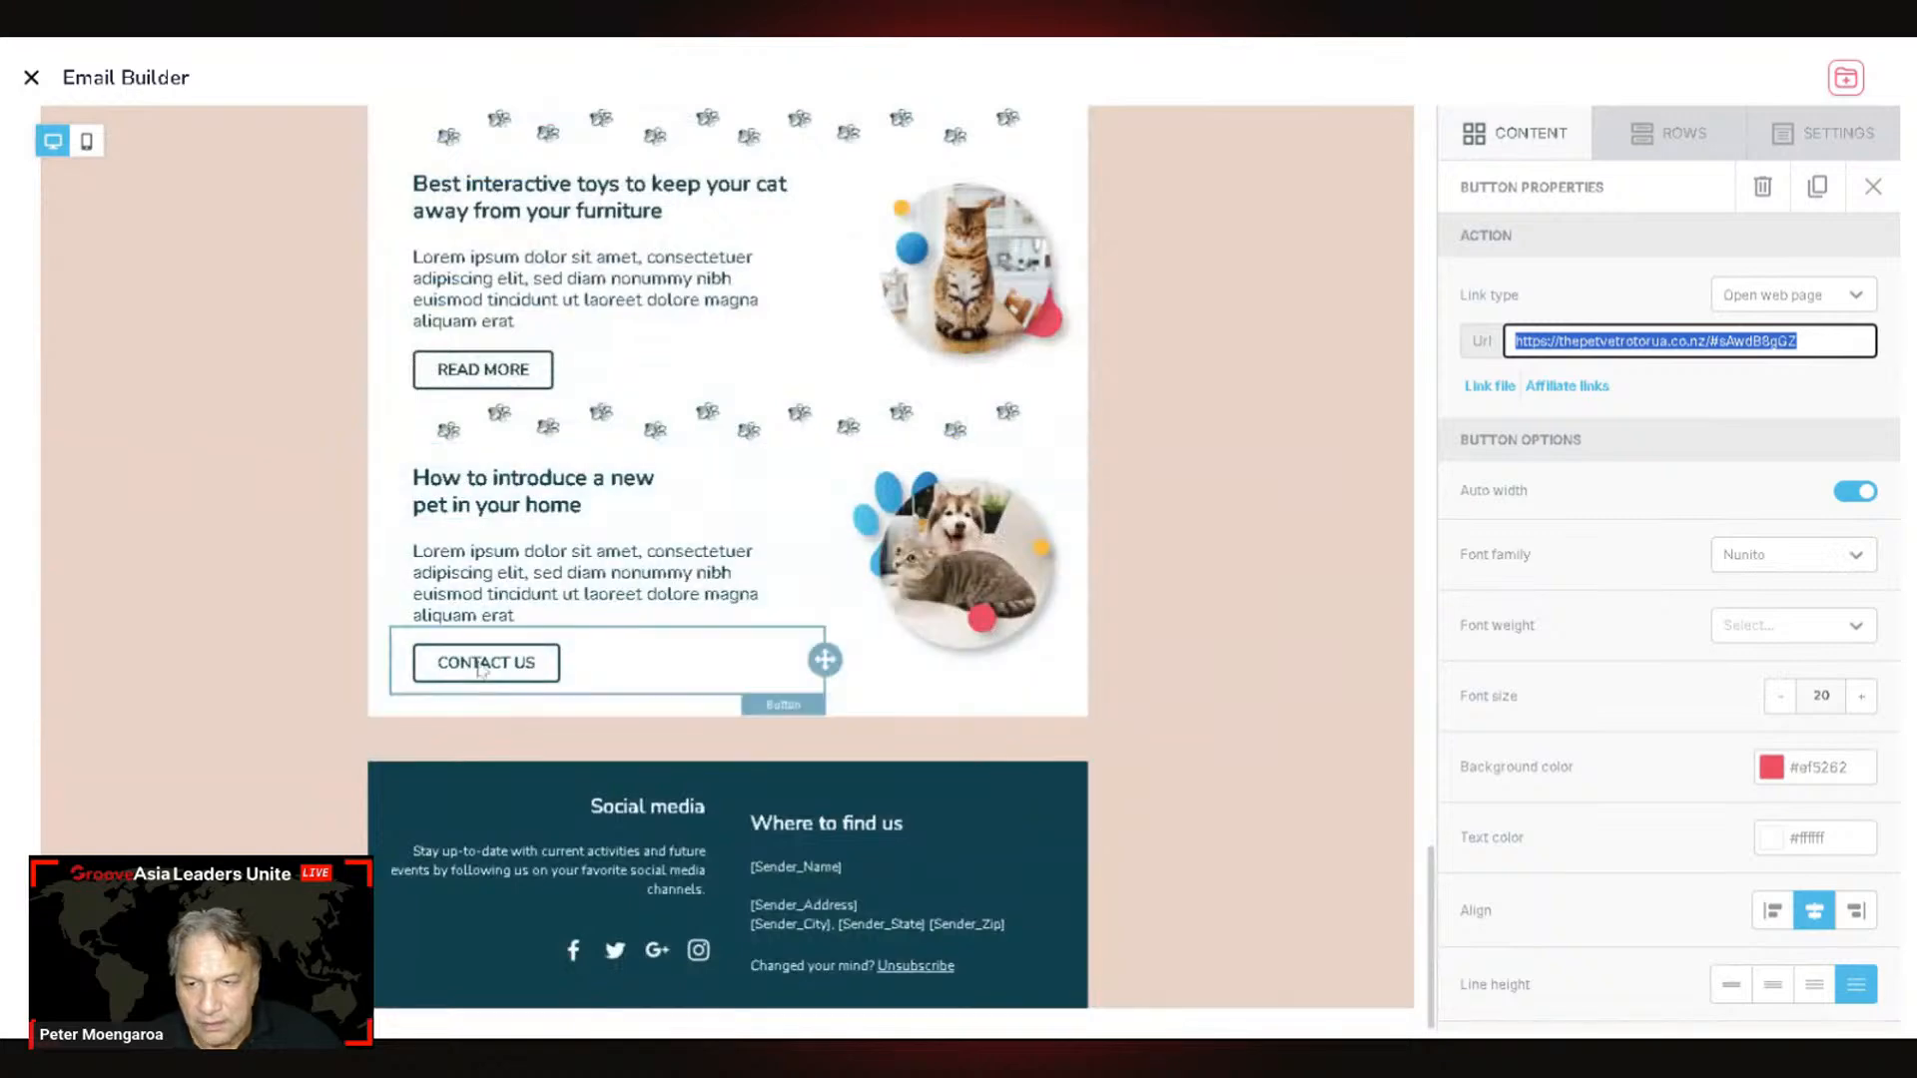
Step: Paste the Pet Vet link into CONTACT US's Url and mark its # anchor for replacement
click(705, 671)
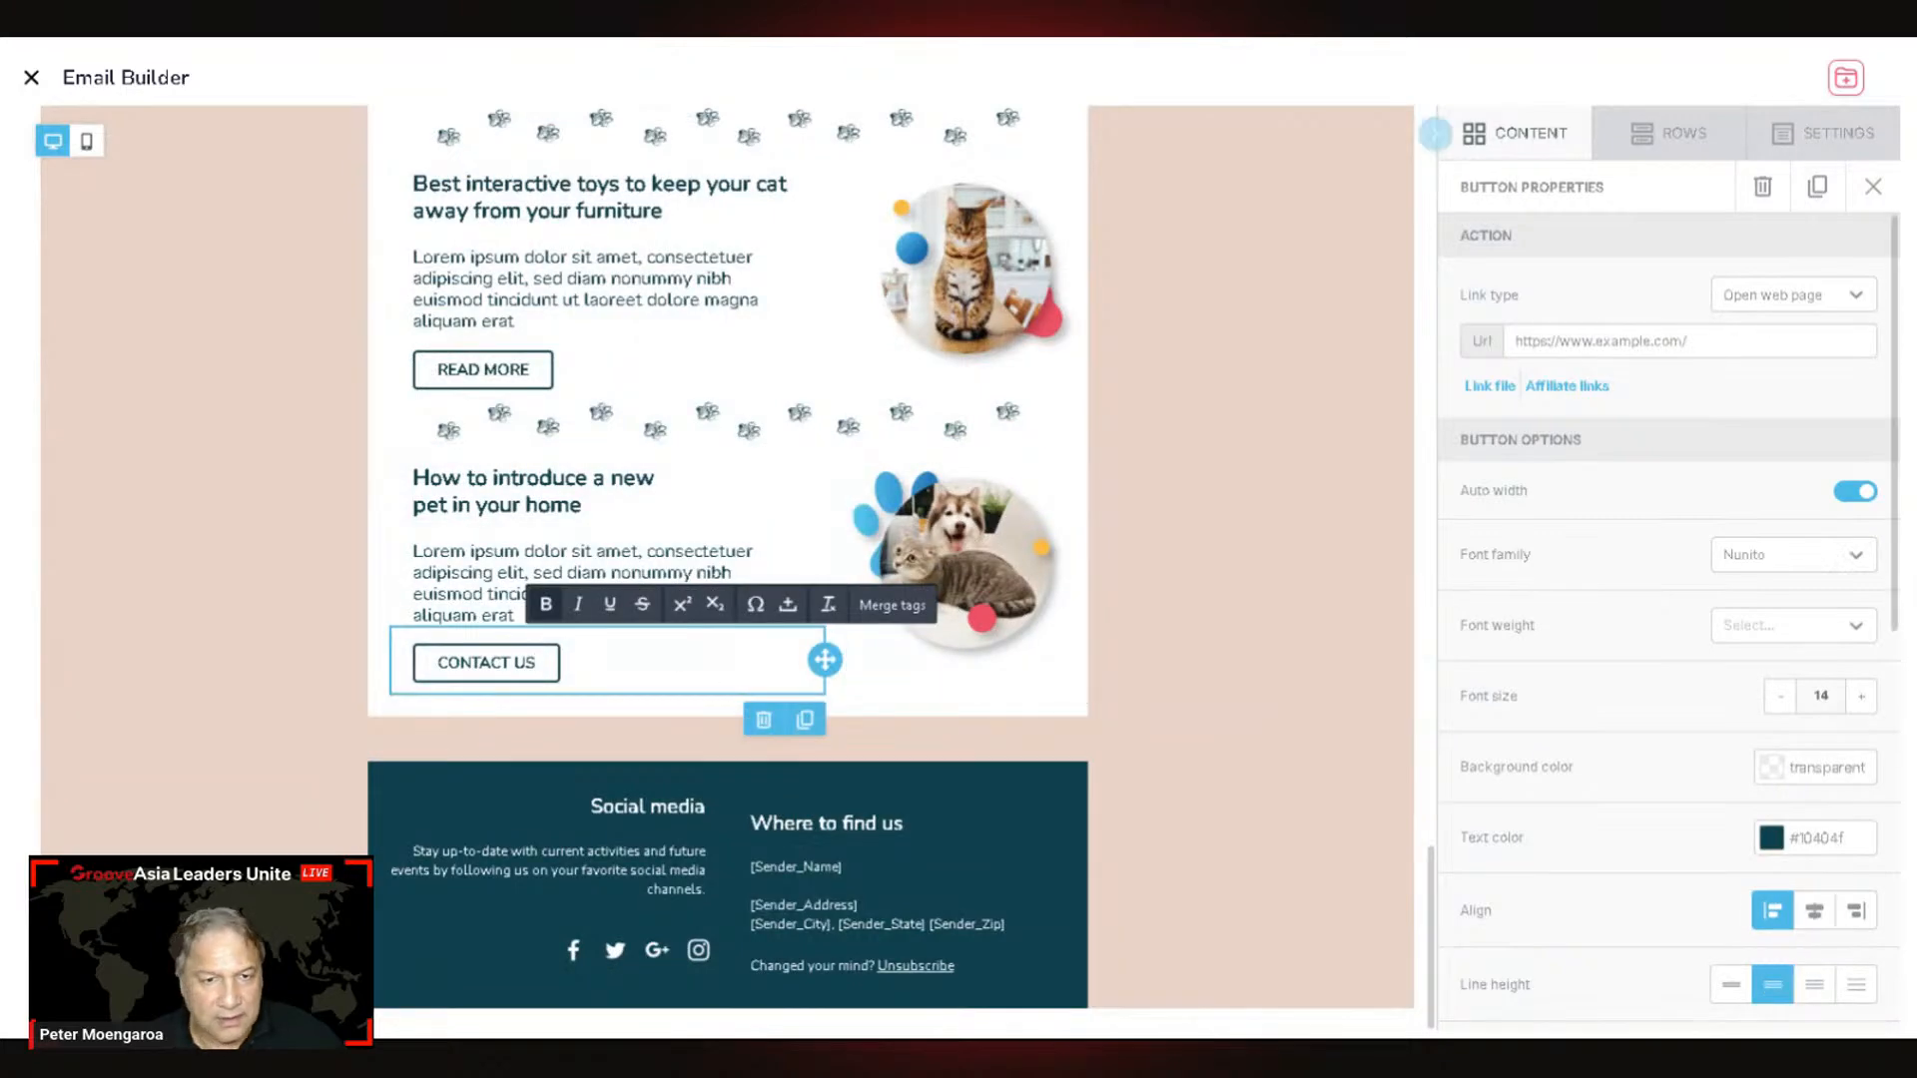
click(1595, 341)
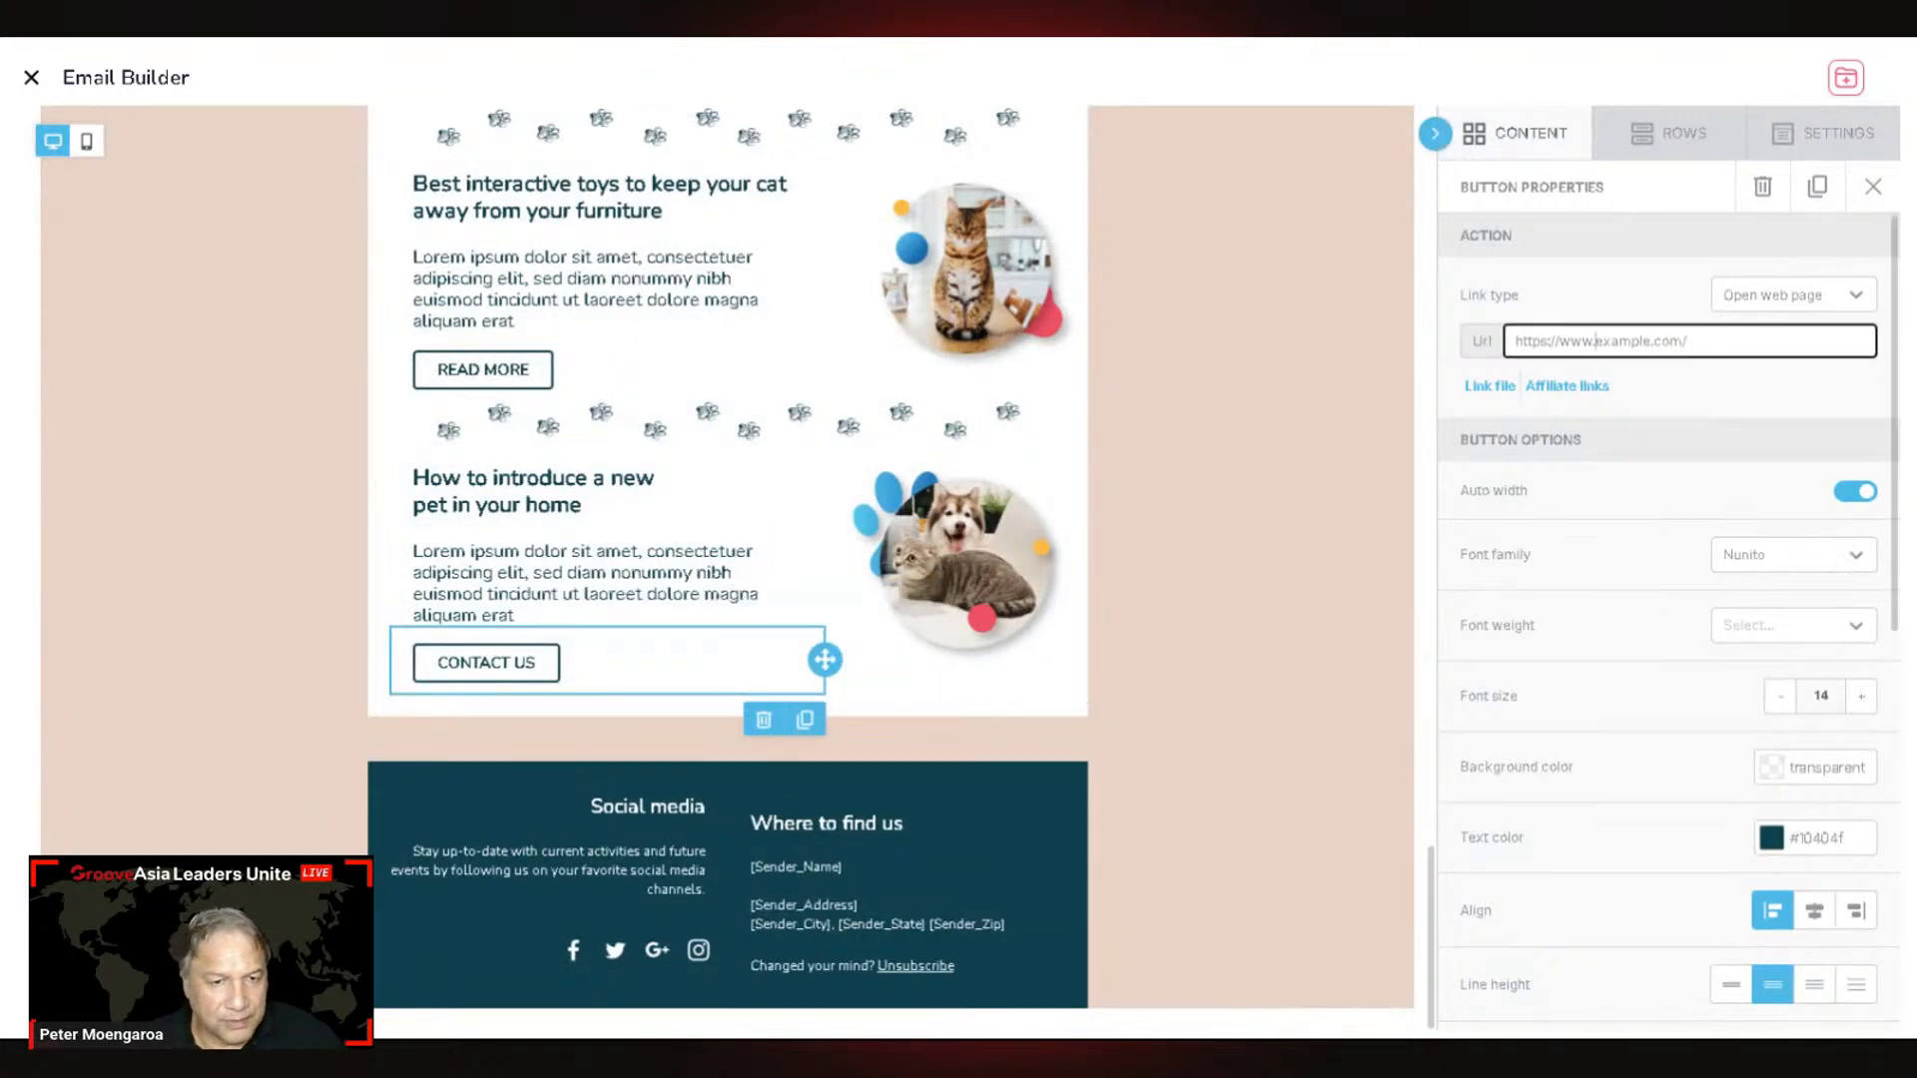
key(ctrl+v)
key(ctrl+a)
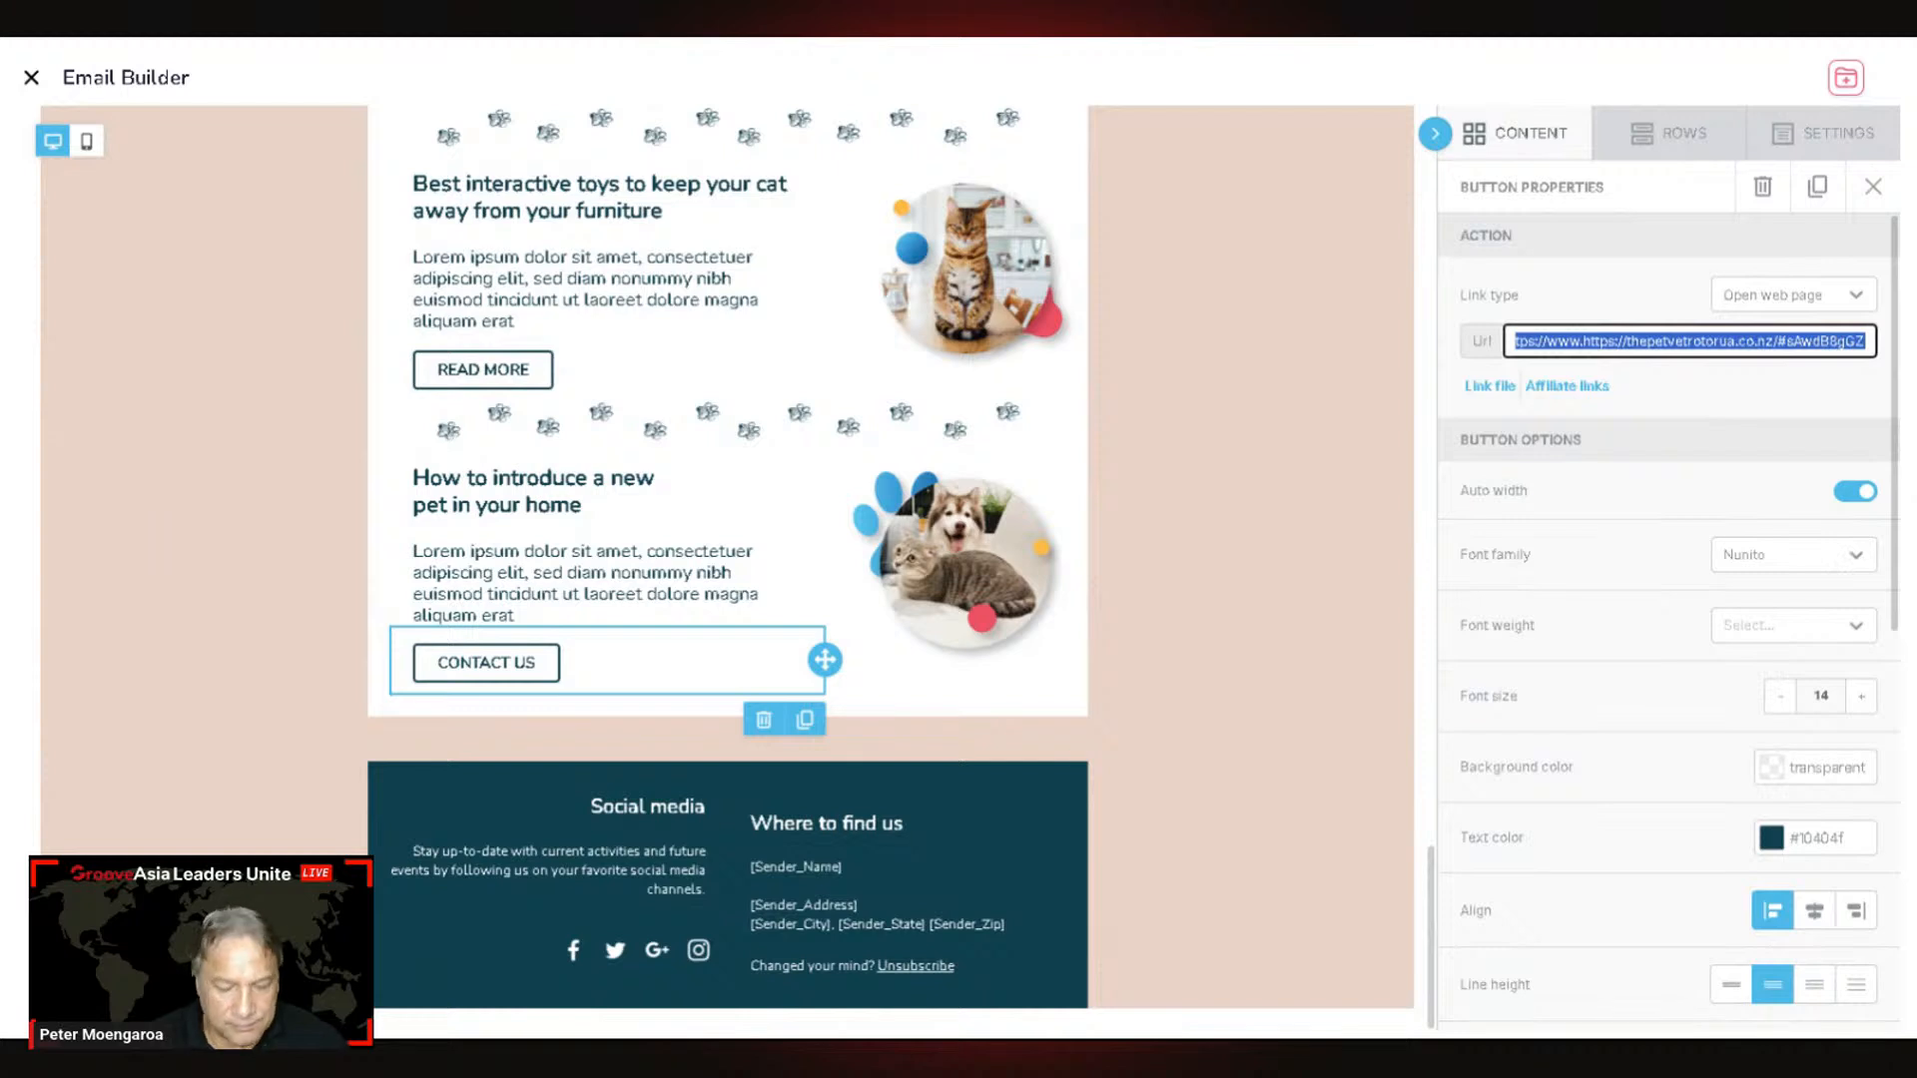
key(ctrl+v)
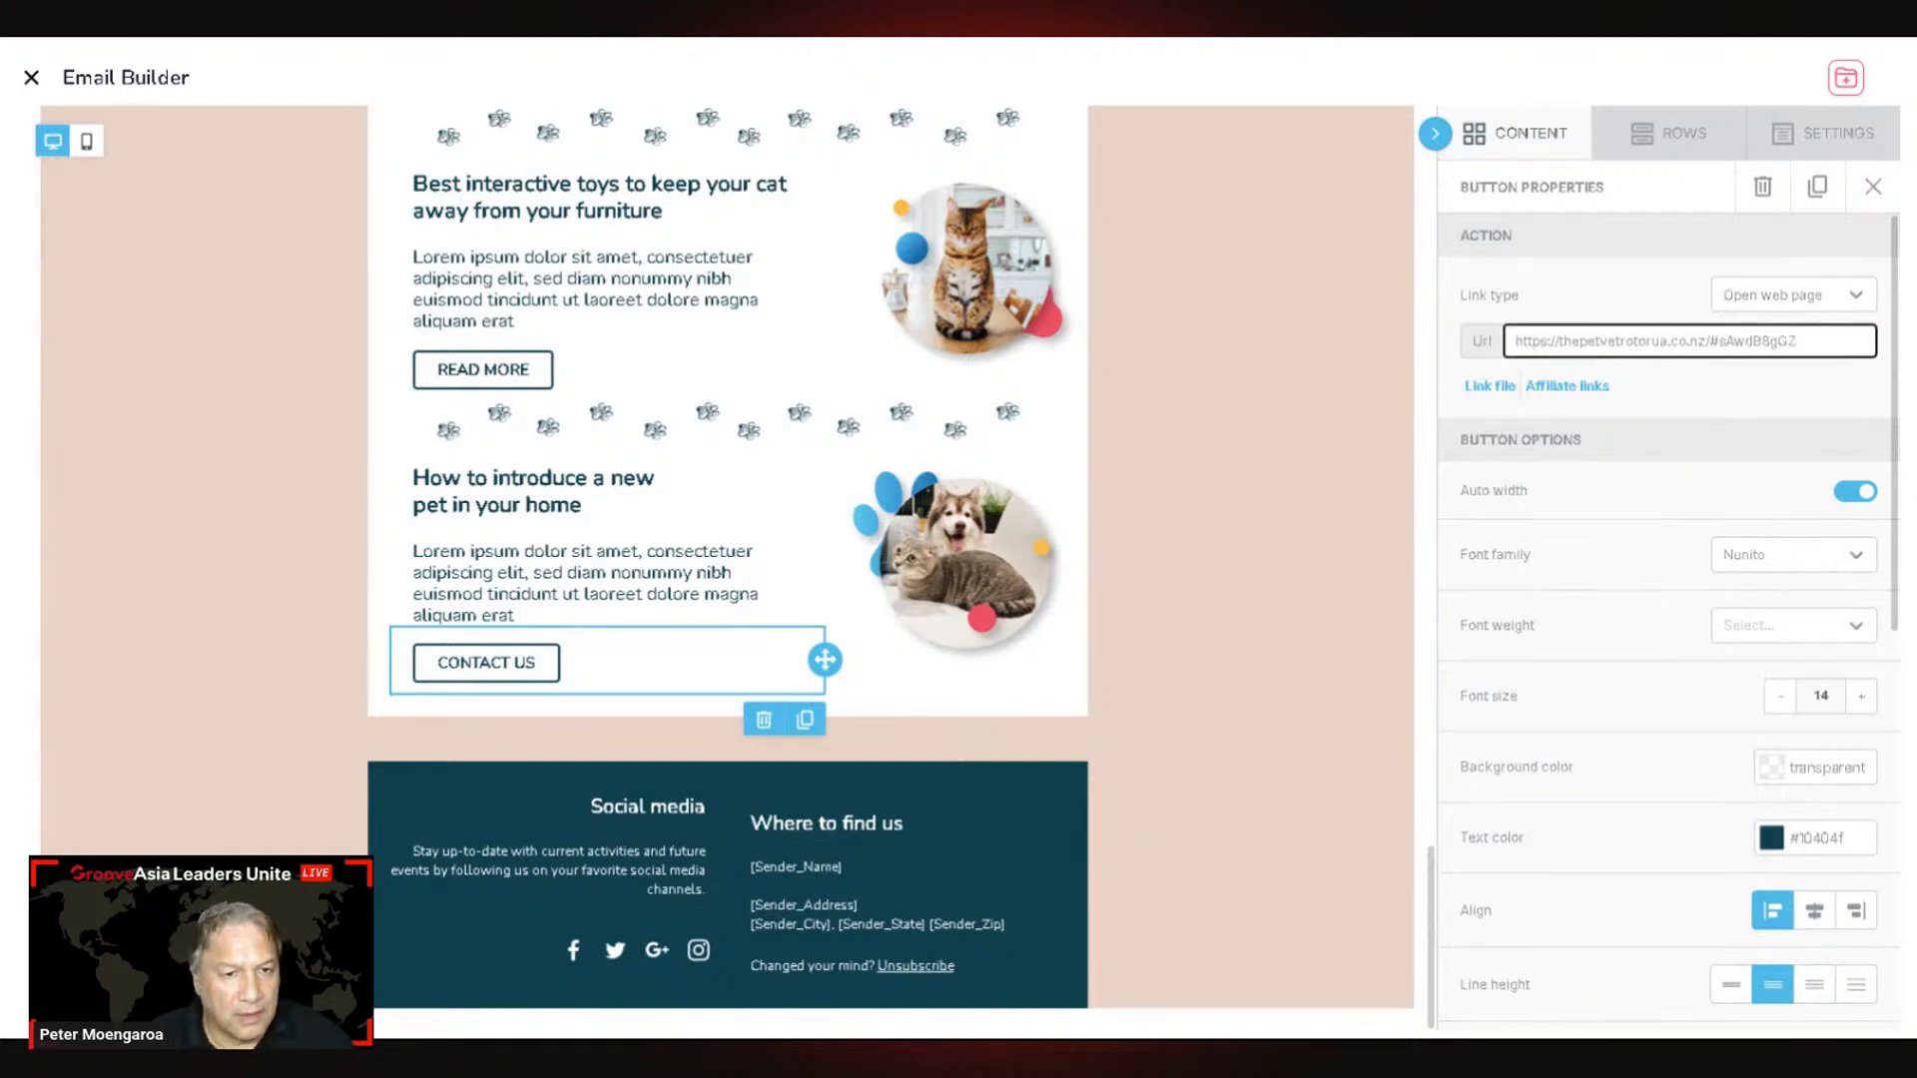
drag(1721, 340, 1797, 342)
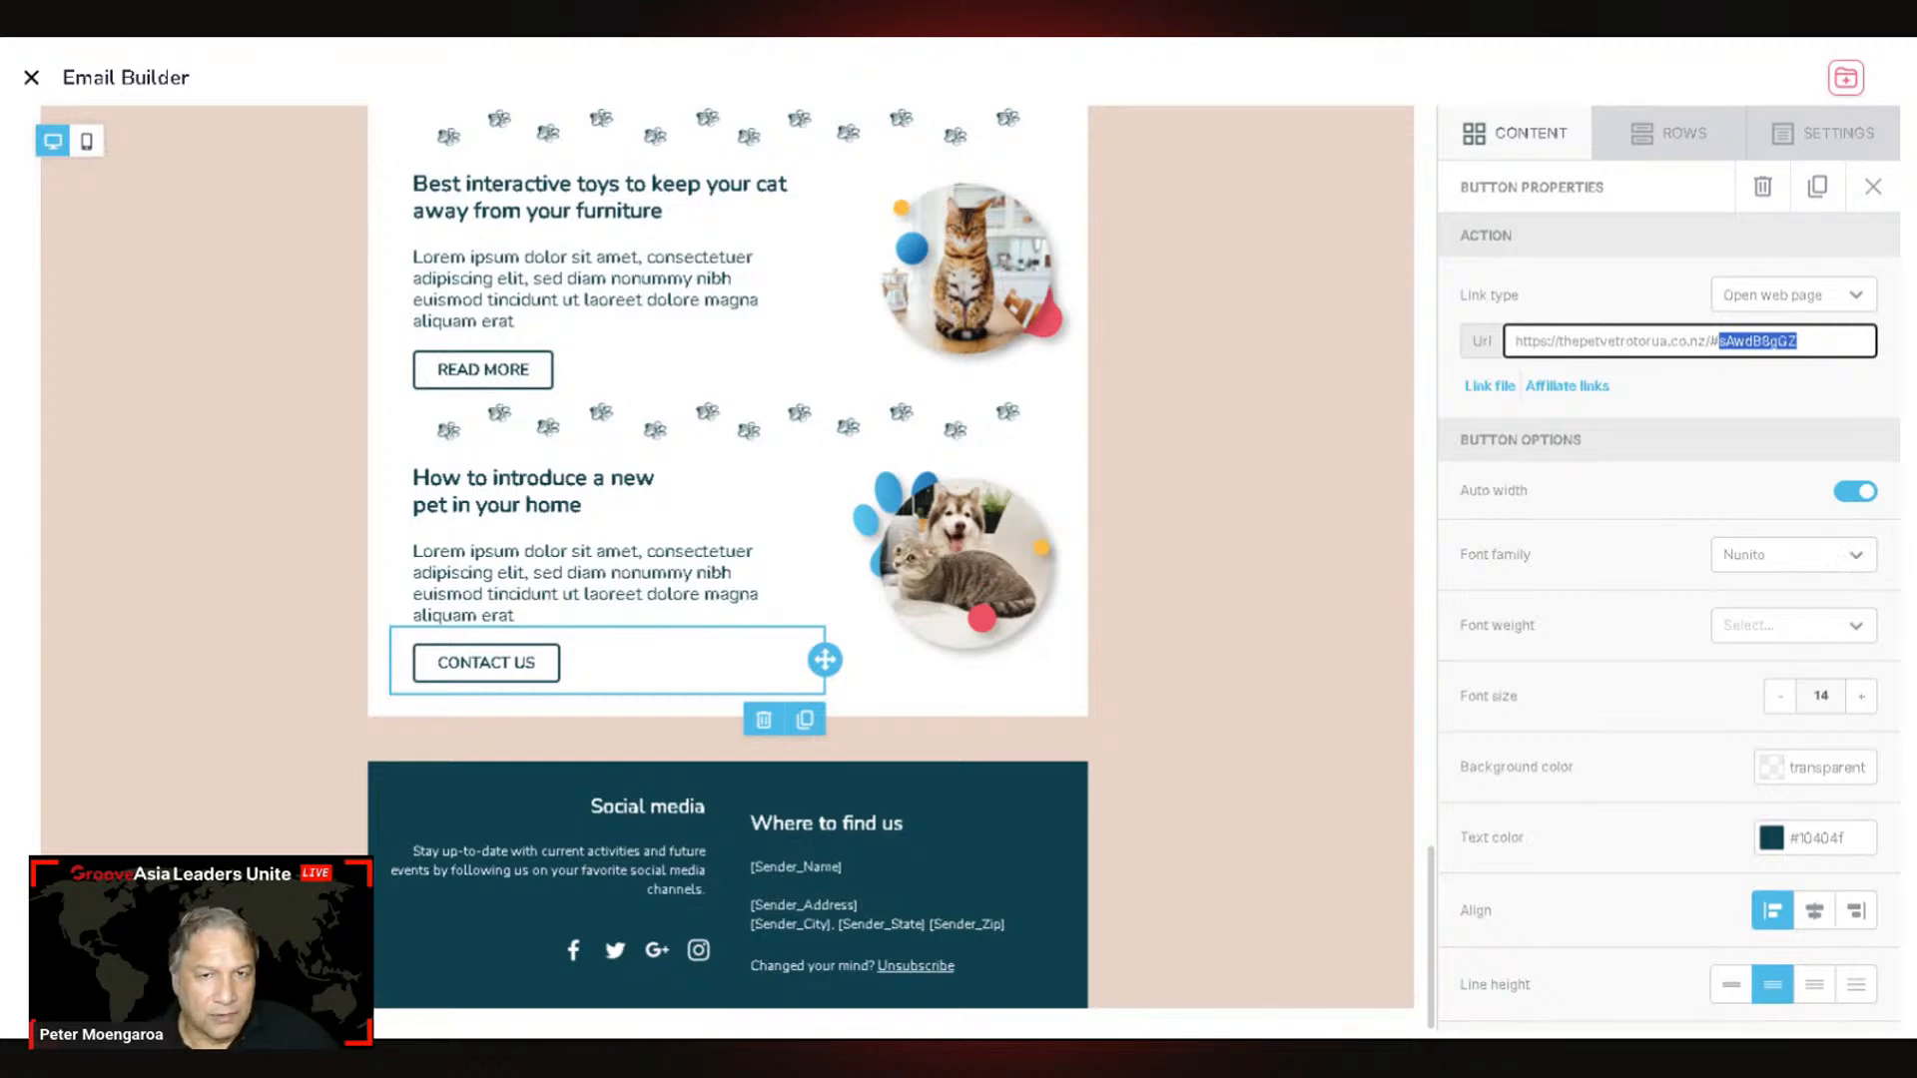
key(alt+Tab)
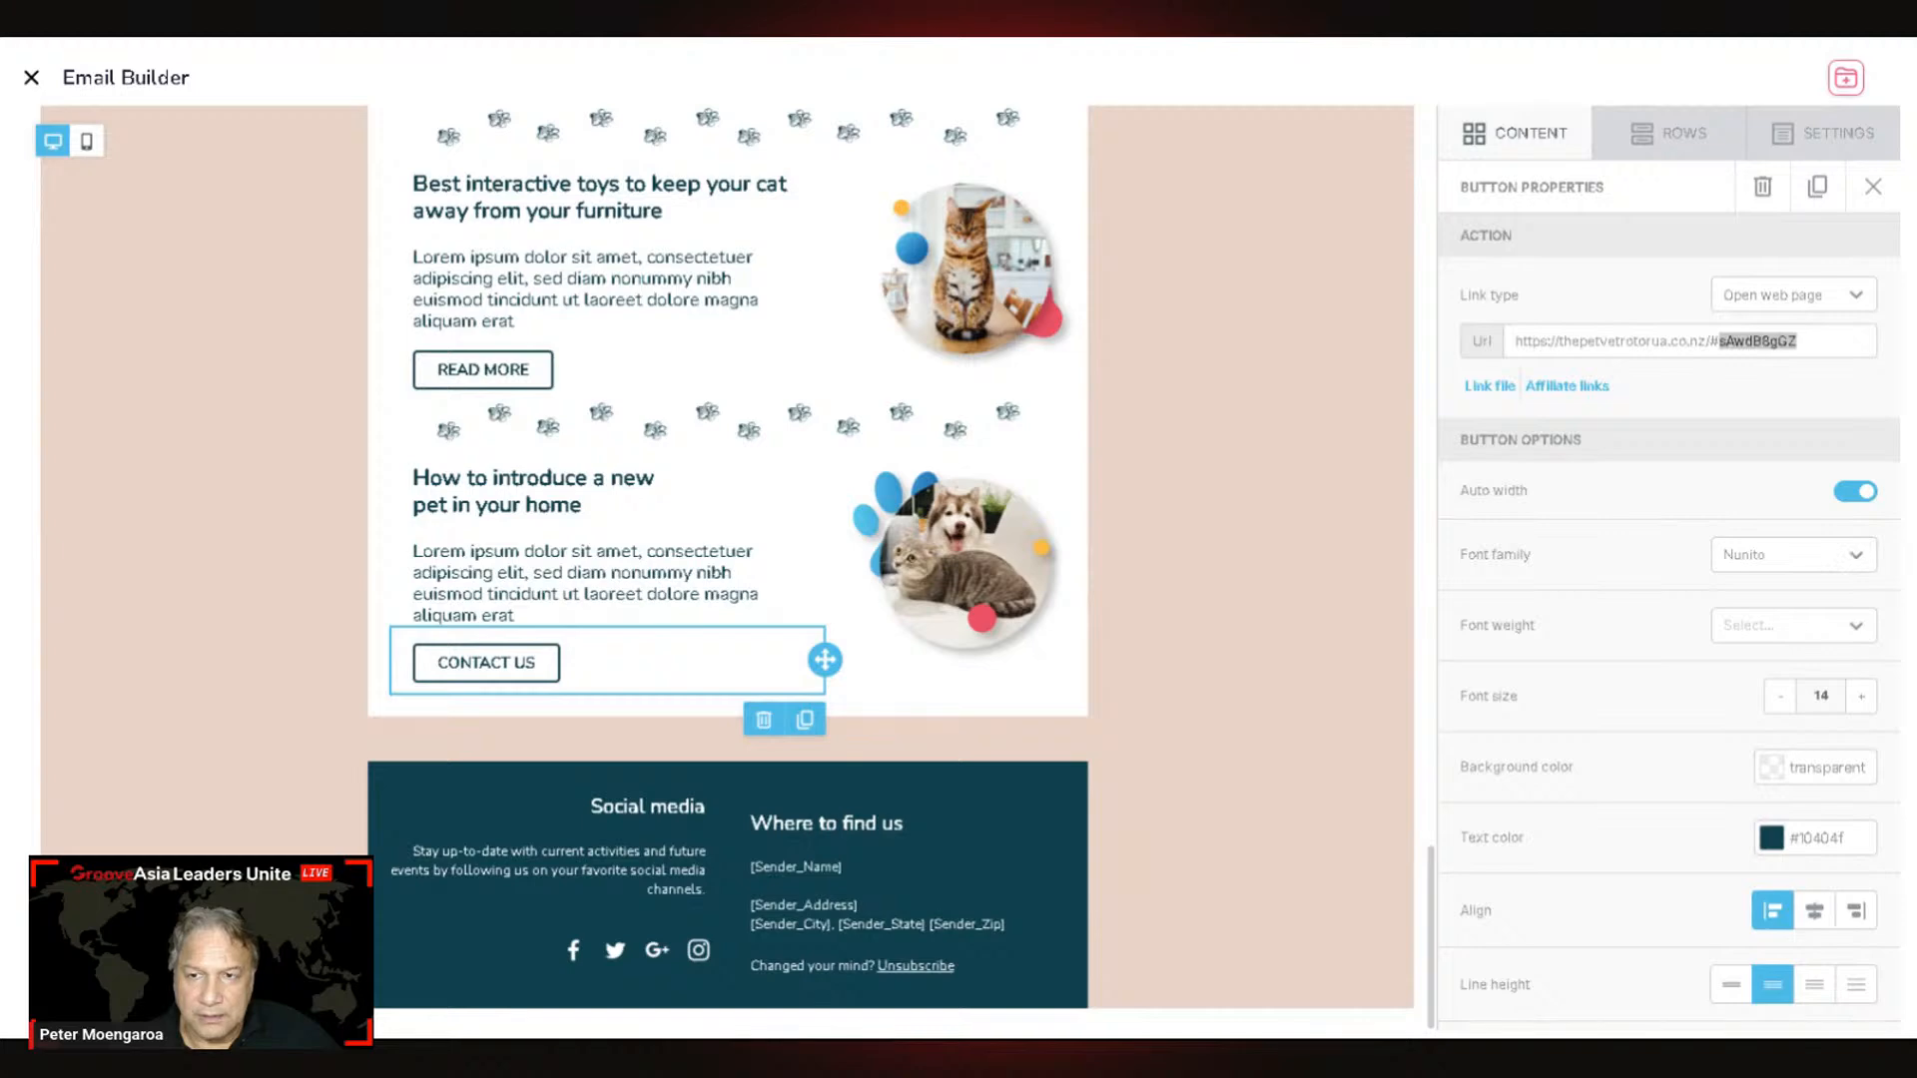
scroll(1473, 694, down, 5)
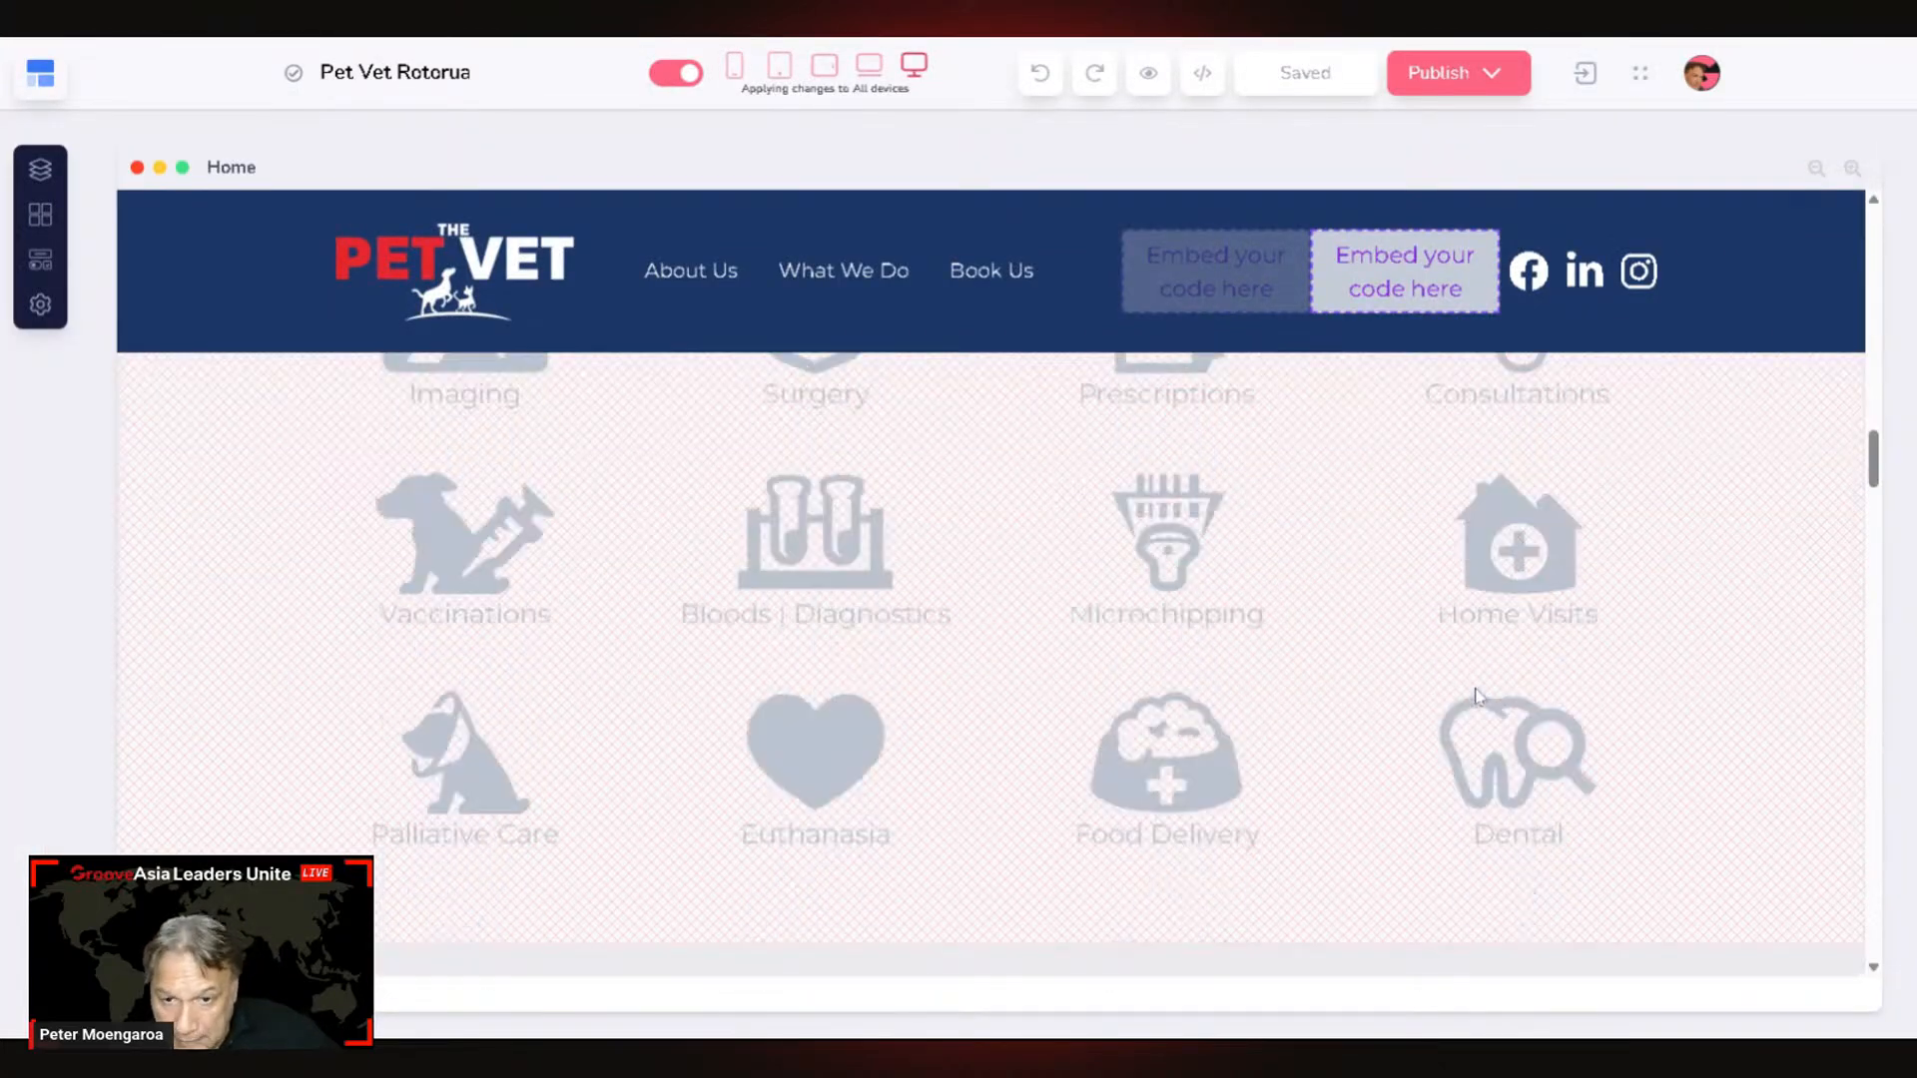
Step: Select the Contact Us section on the Pet Vet page and expand its Custom Attributes
scroll(1476, 696, down, 10)
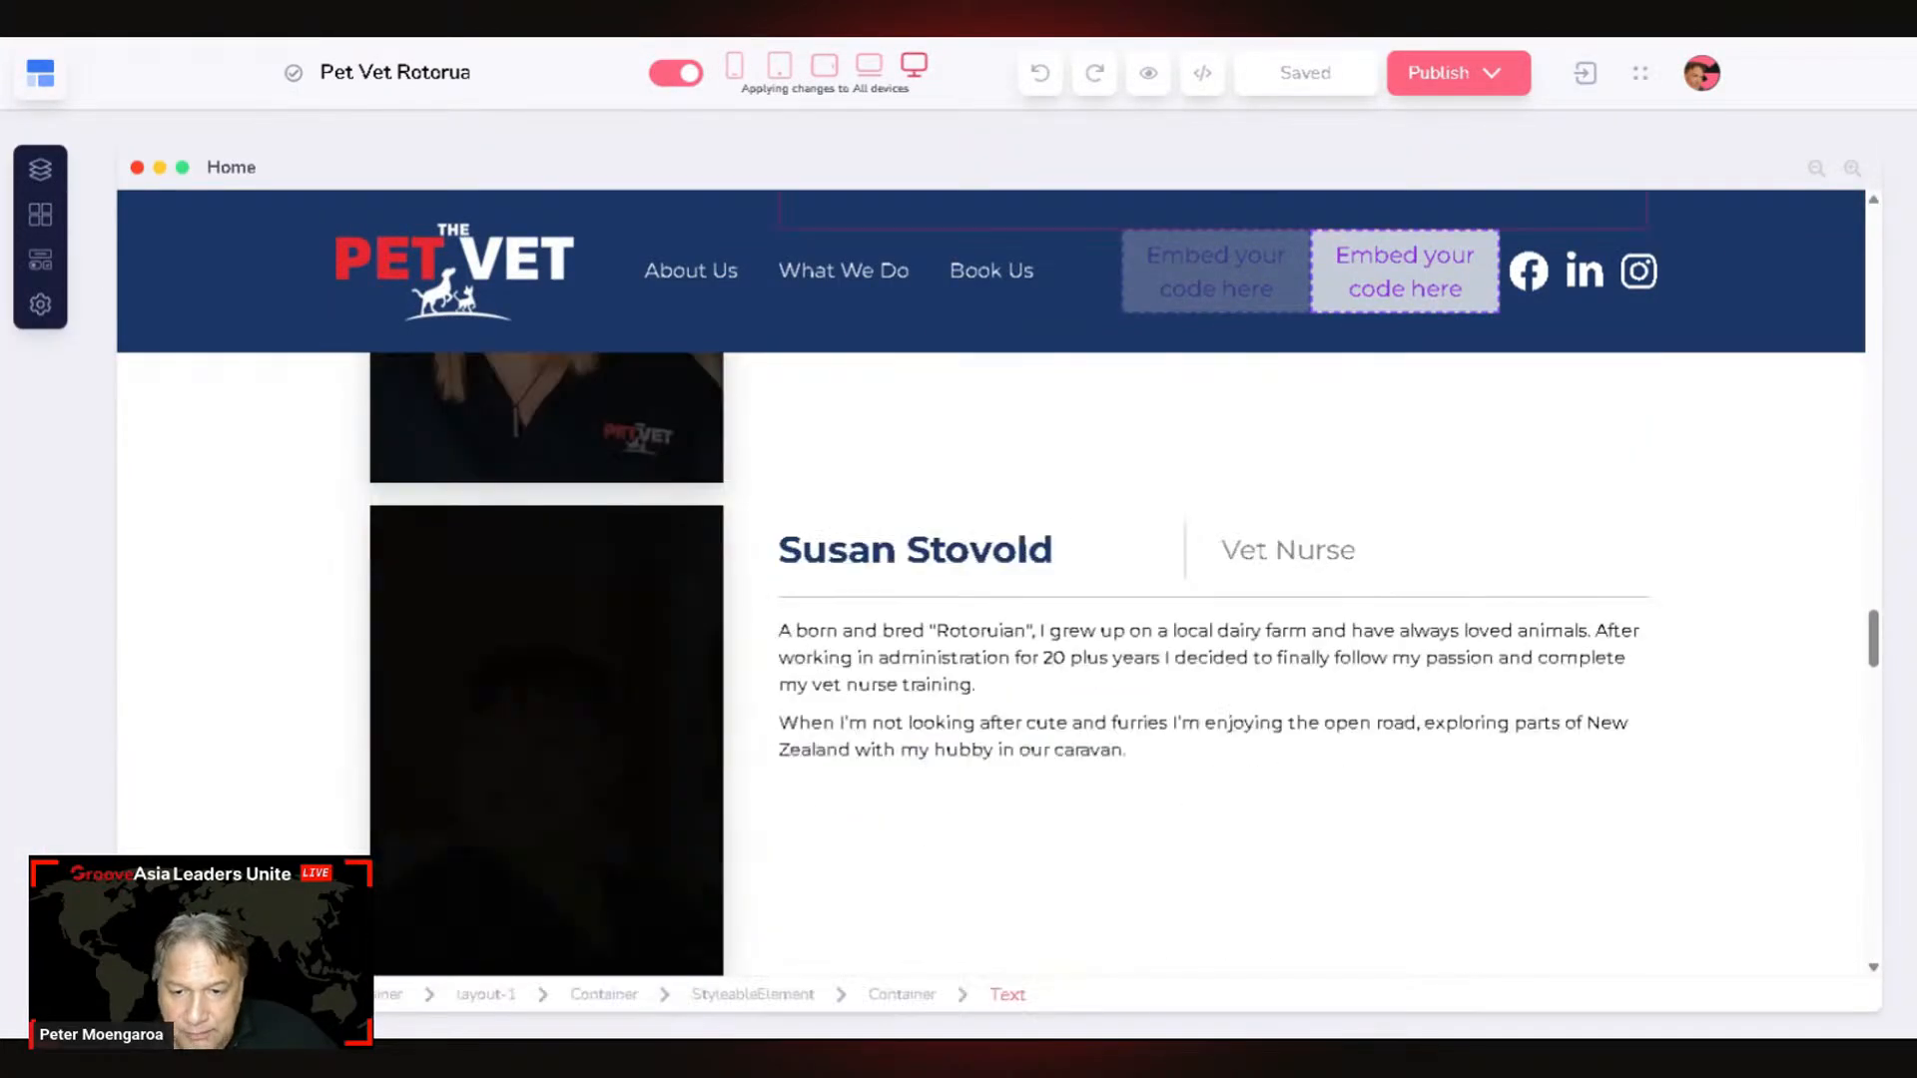
scroll(1458, 684, down, 10)
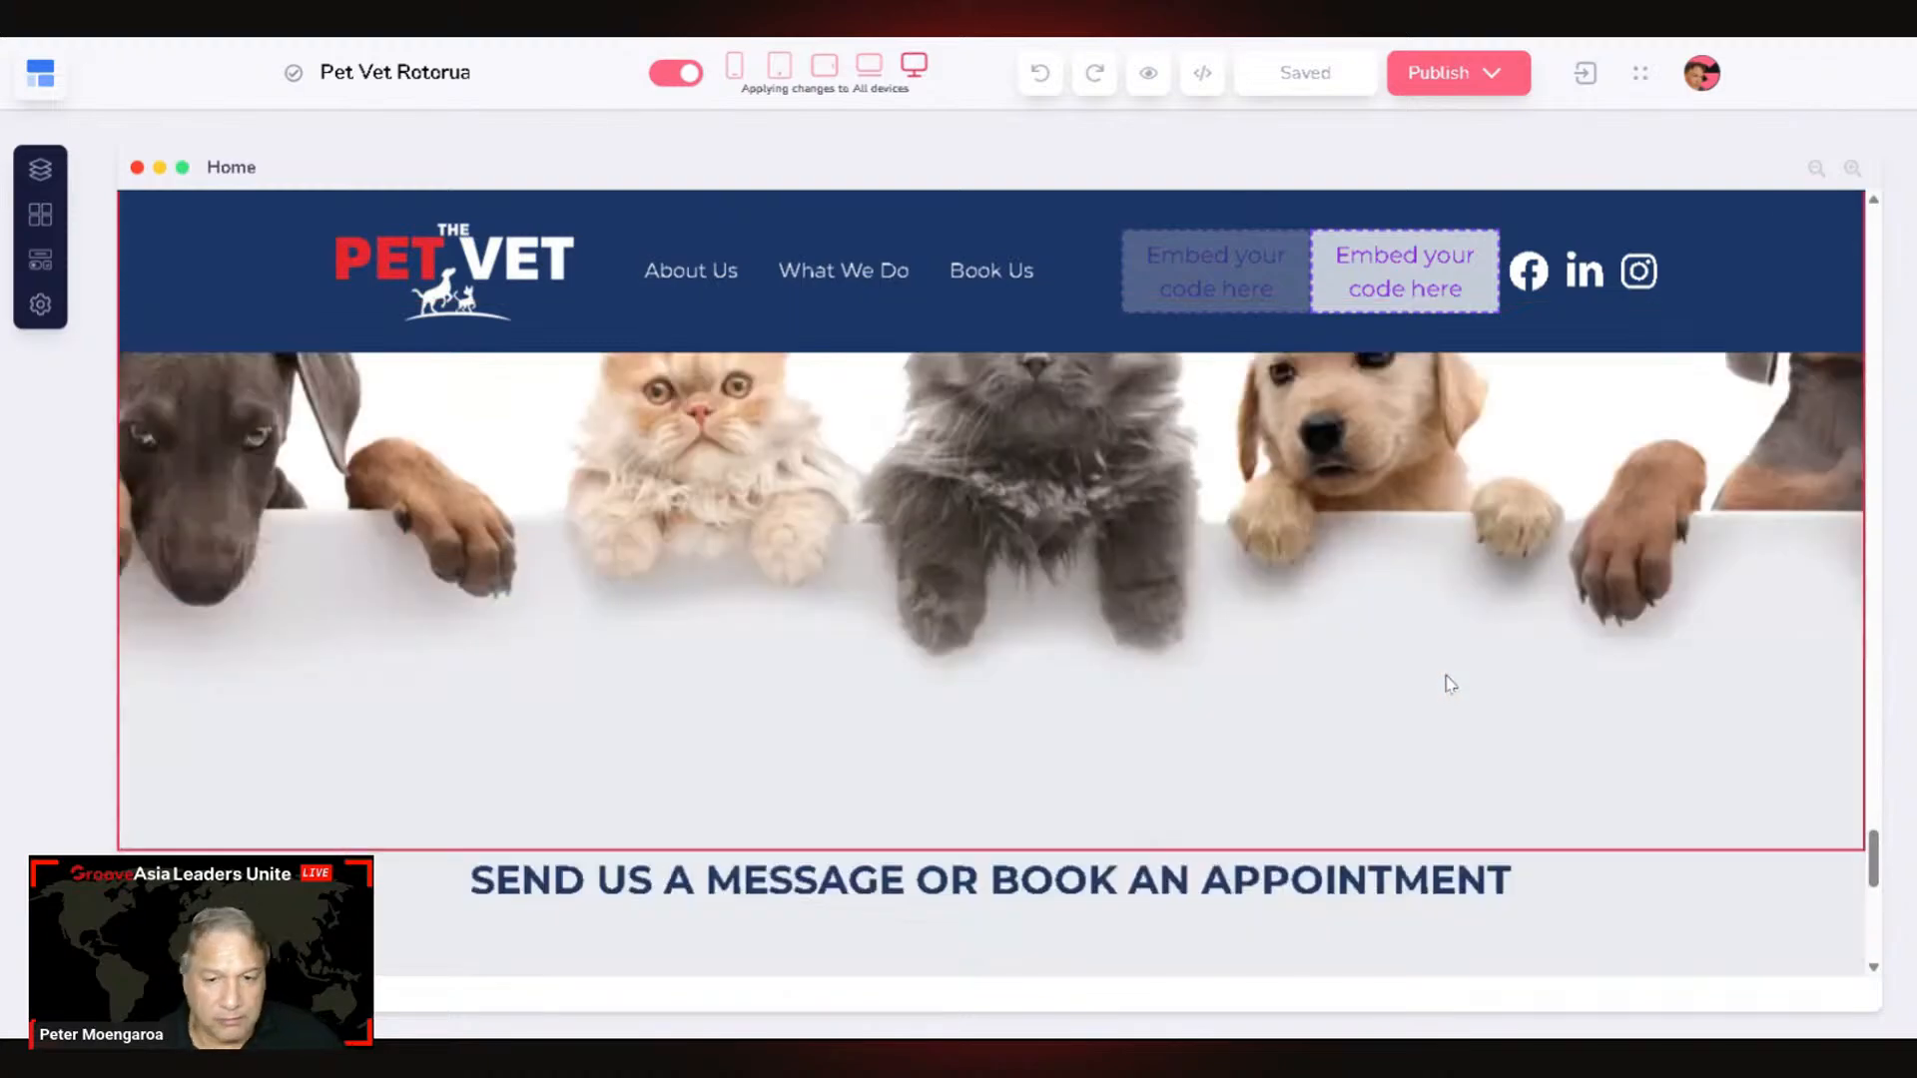
scroll(1450, 684, down, 5)
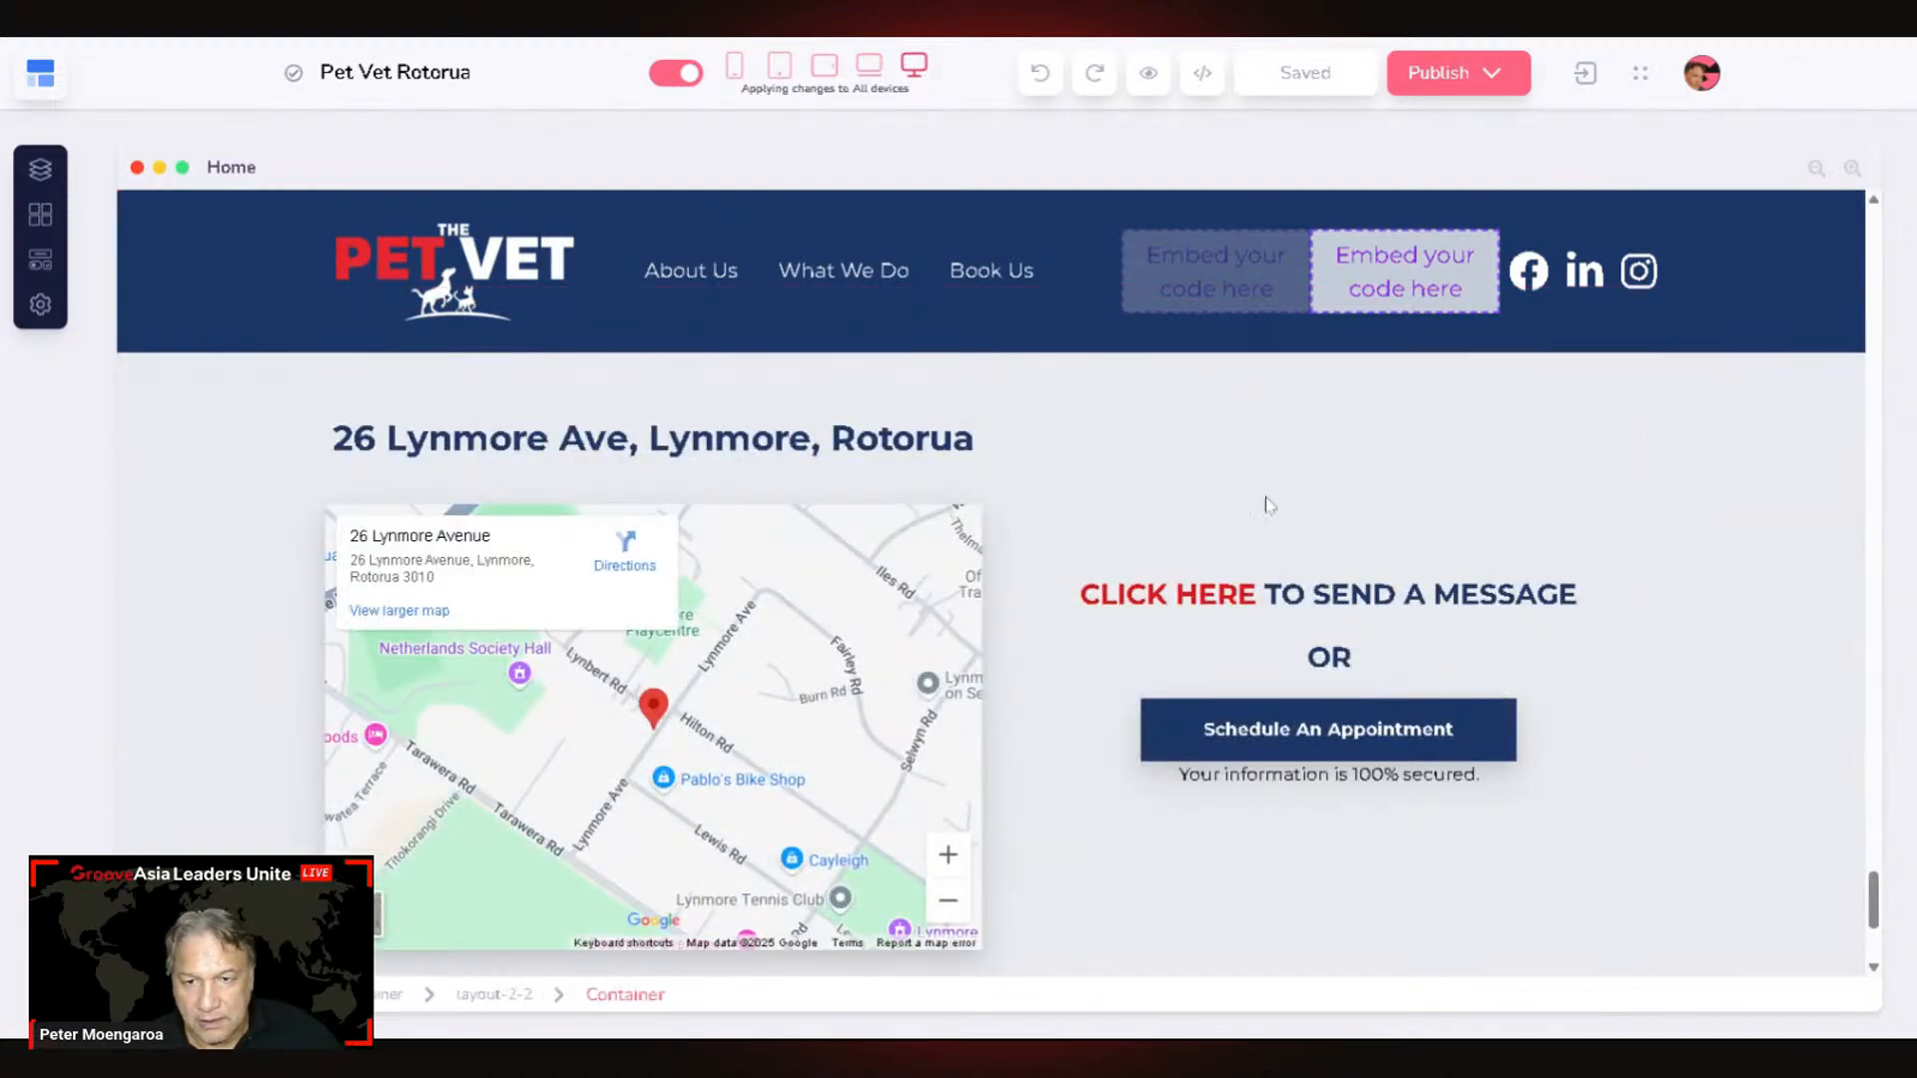
scroll(811, 700, up, 3)
scroll(811, 700, down, 5)
scroll(811, 700, up, 2)
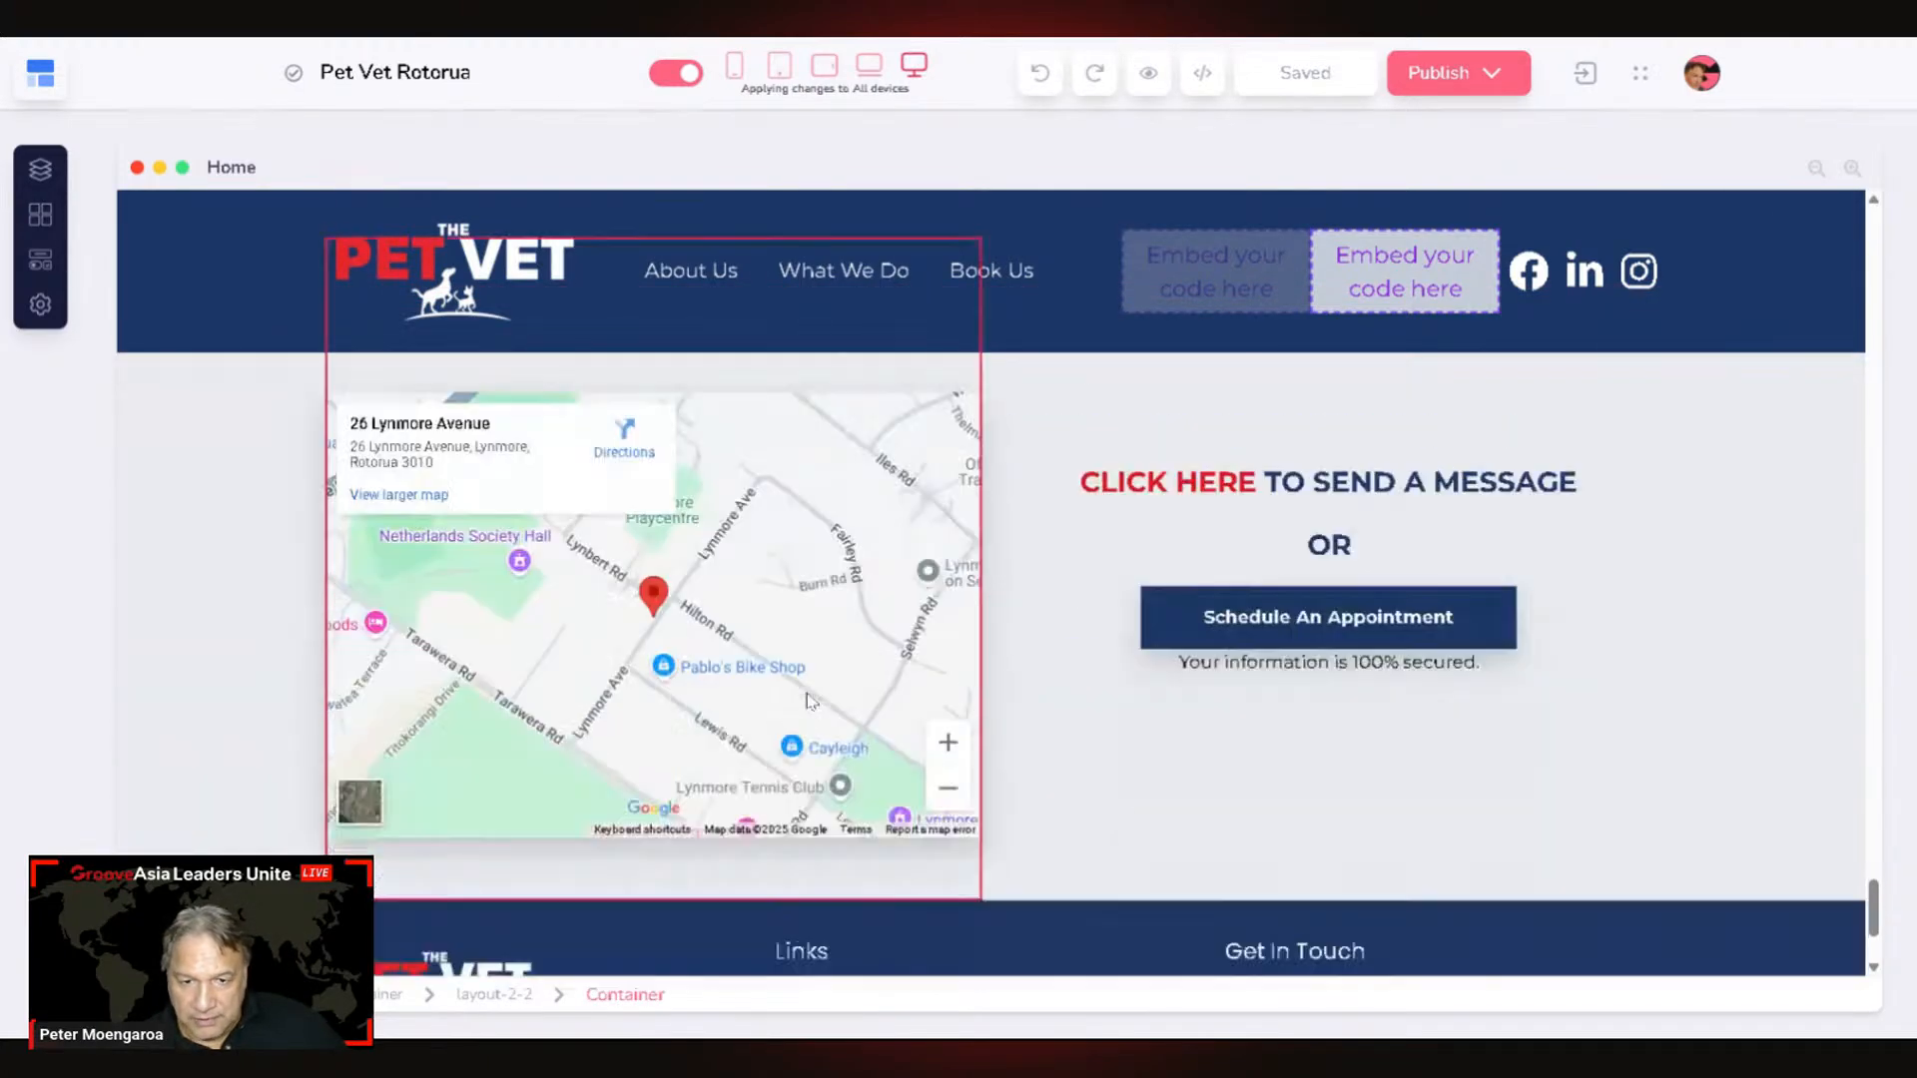
scroll(811, 700, down, 2)
scroll(810, 700, up, 4)
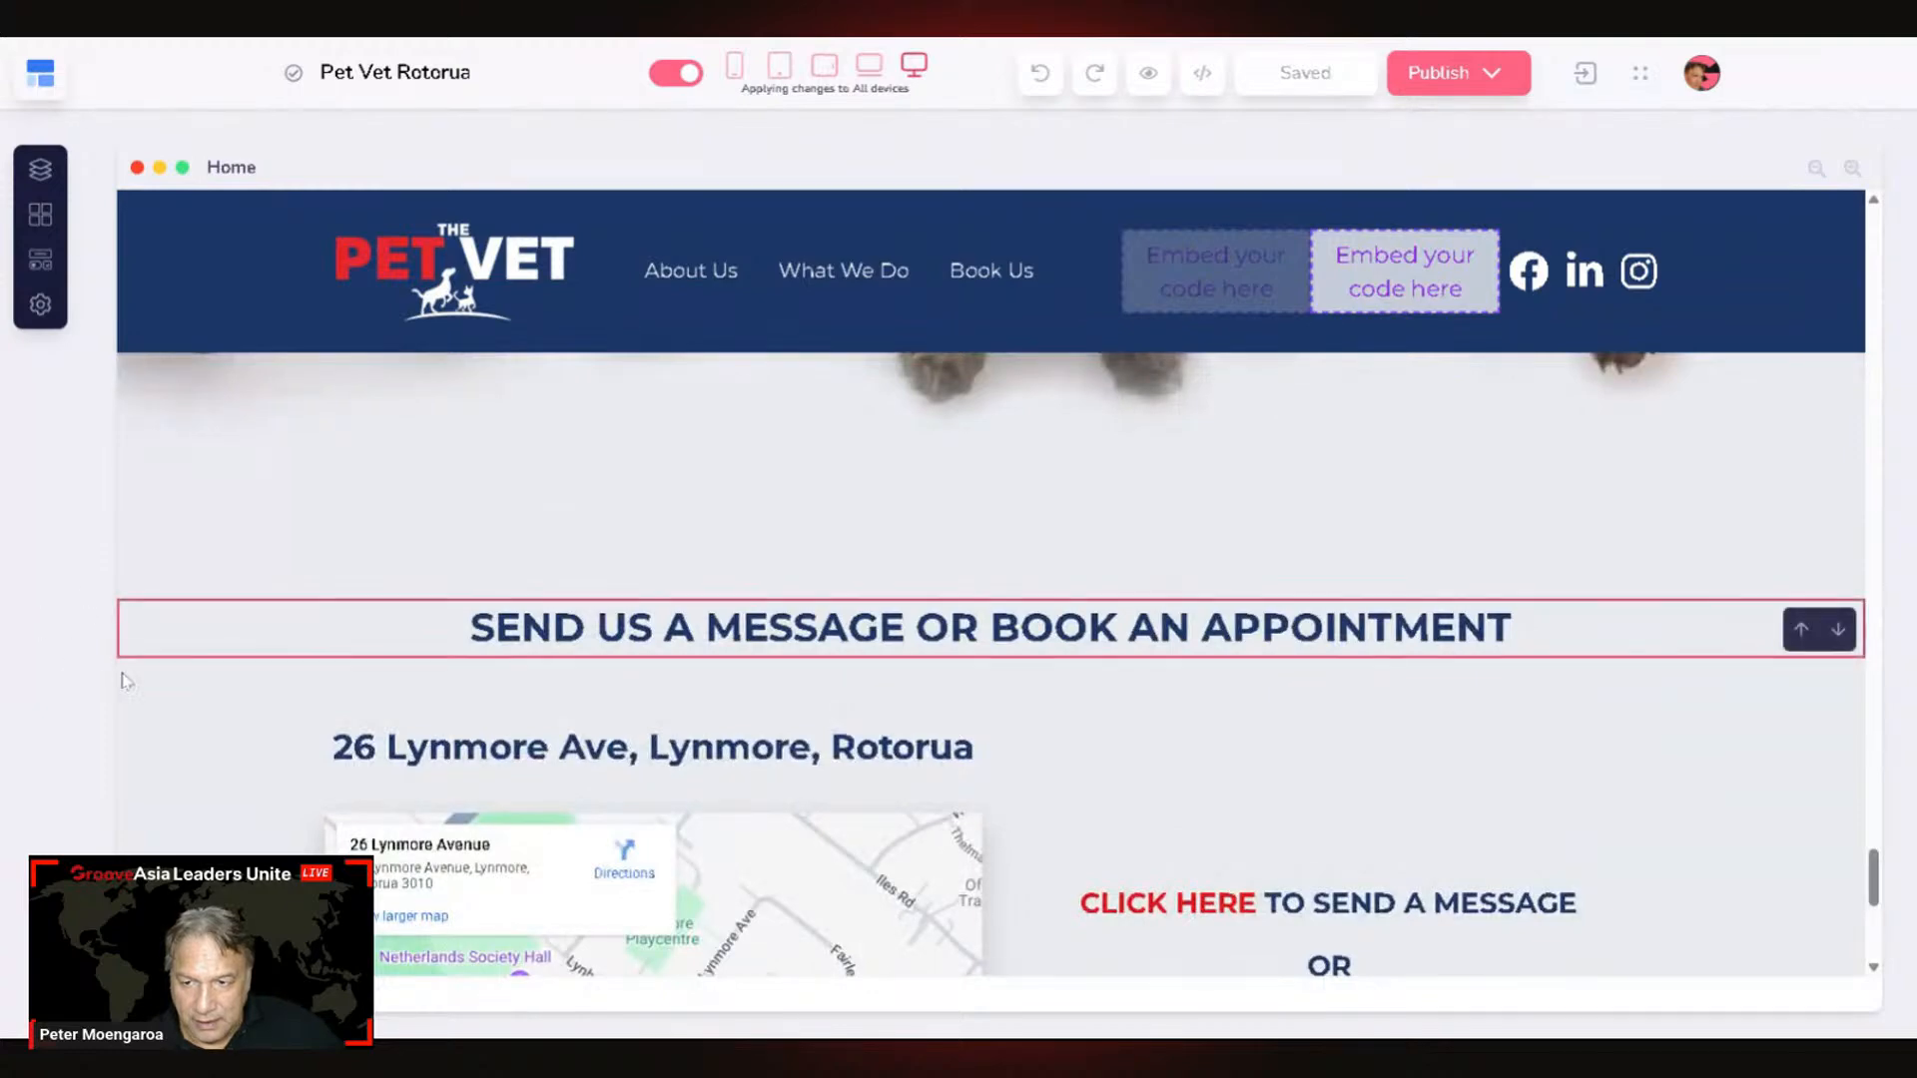
scroll(220, 669, down, 1)
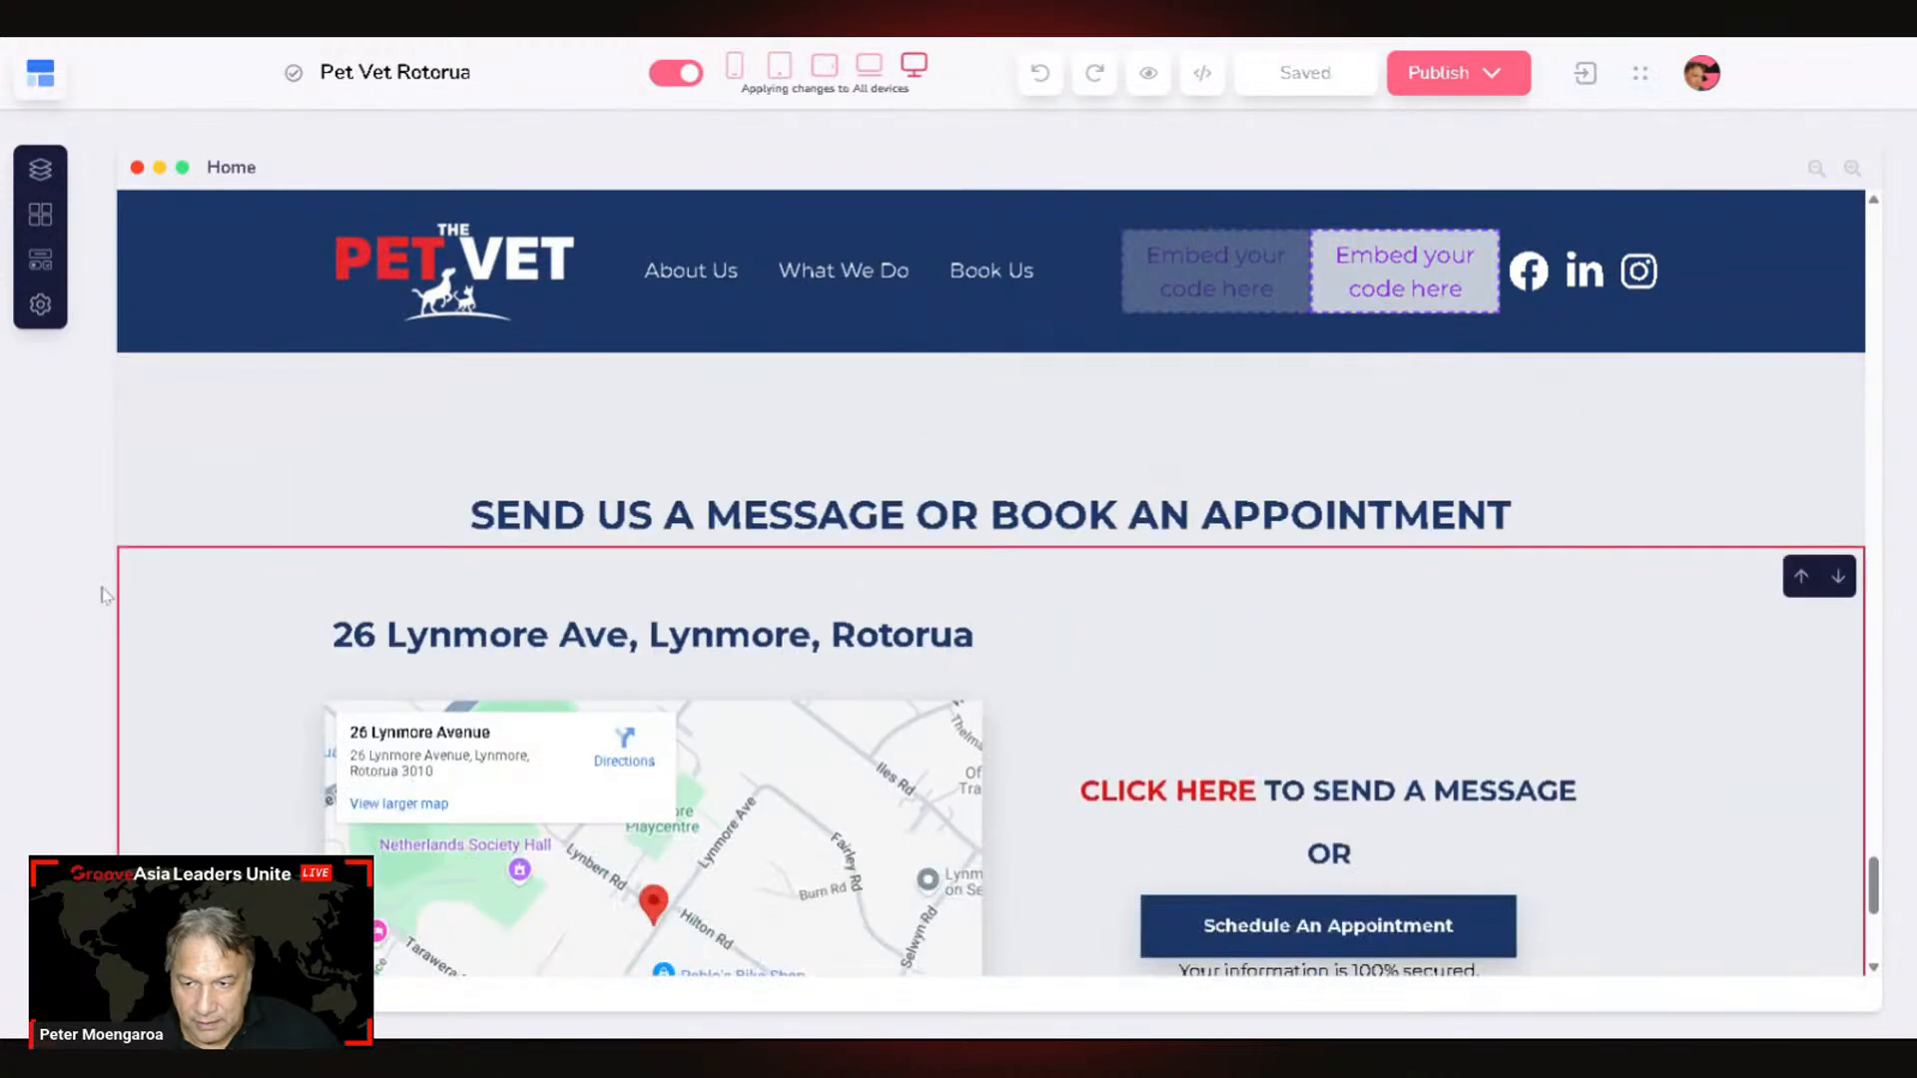
click(202, 584)
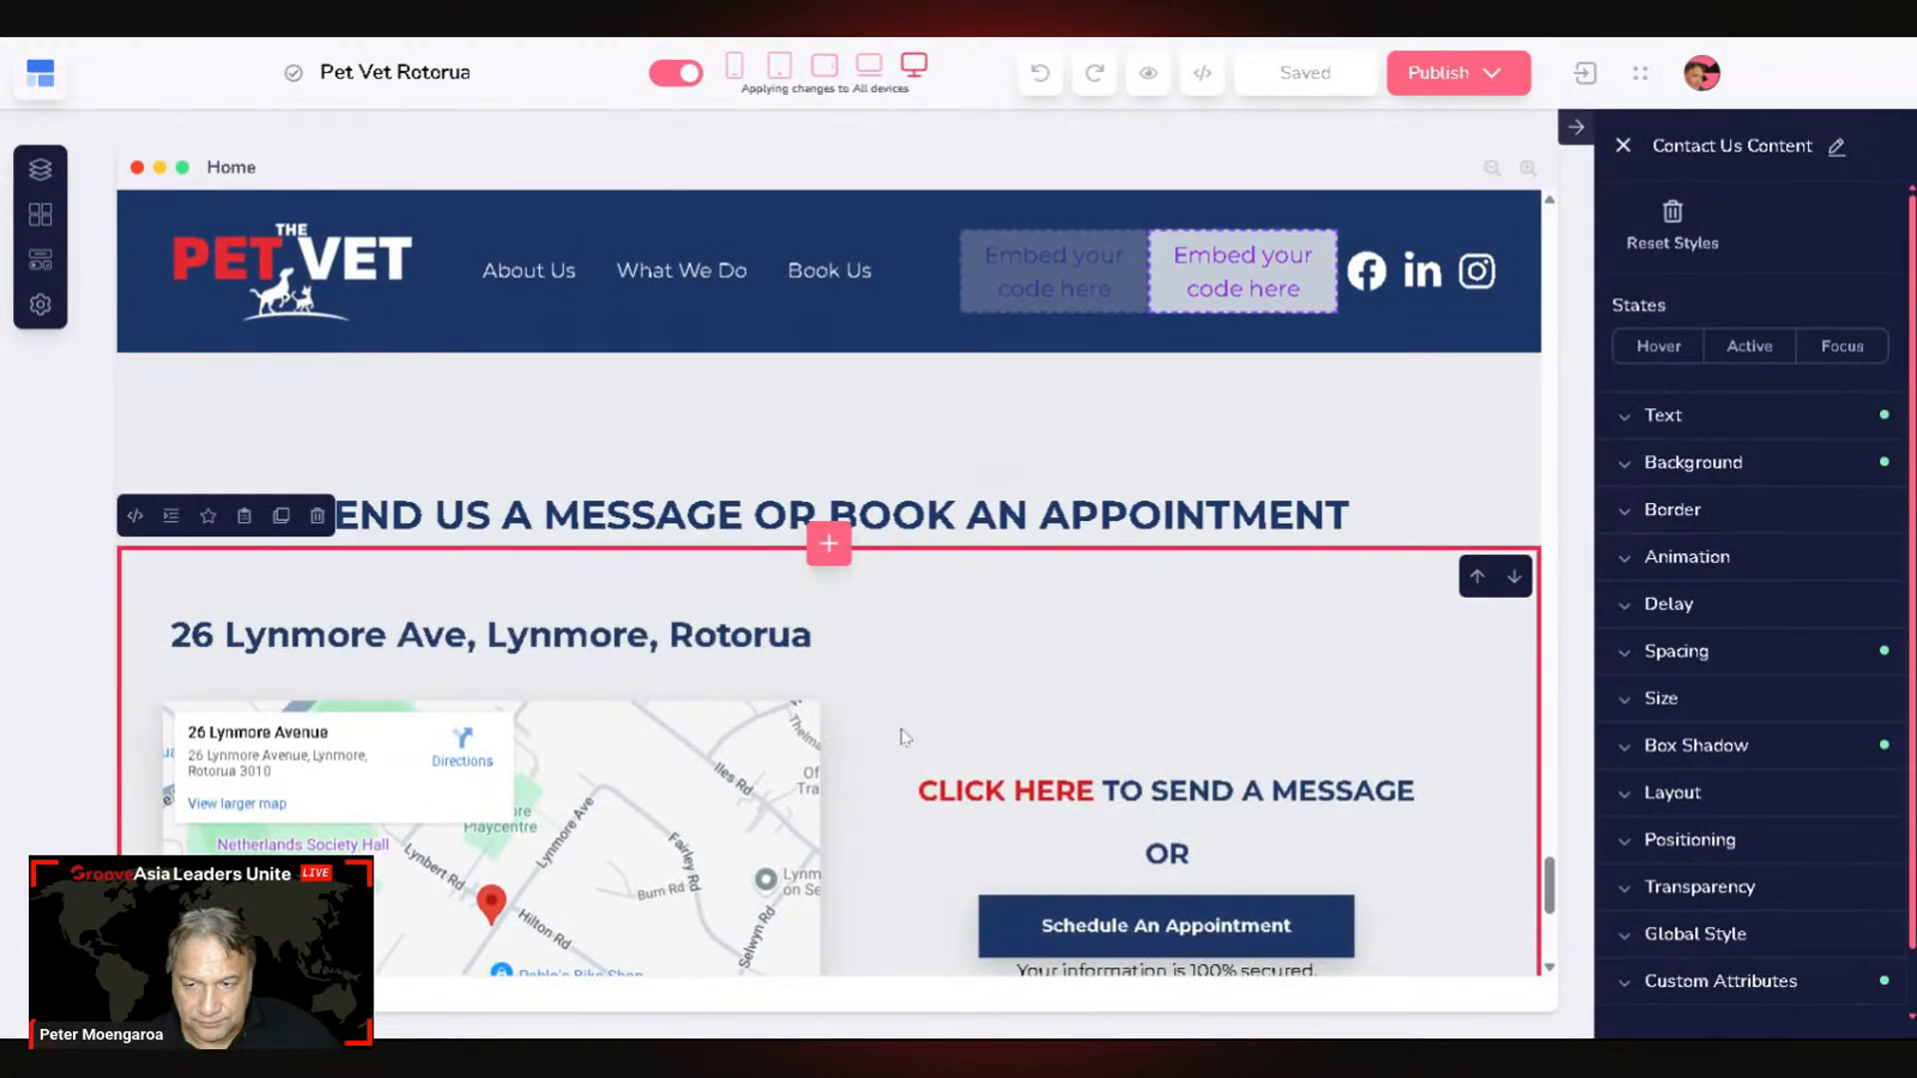
scroll(619, 860, down, 1)
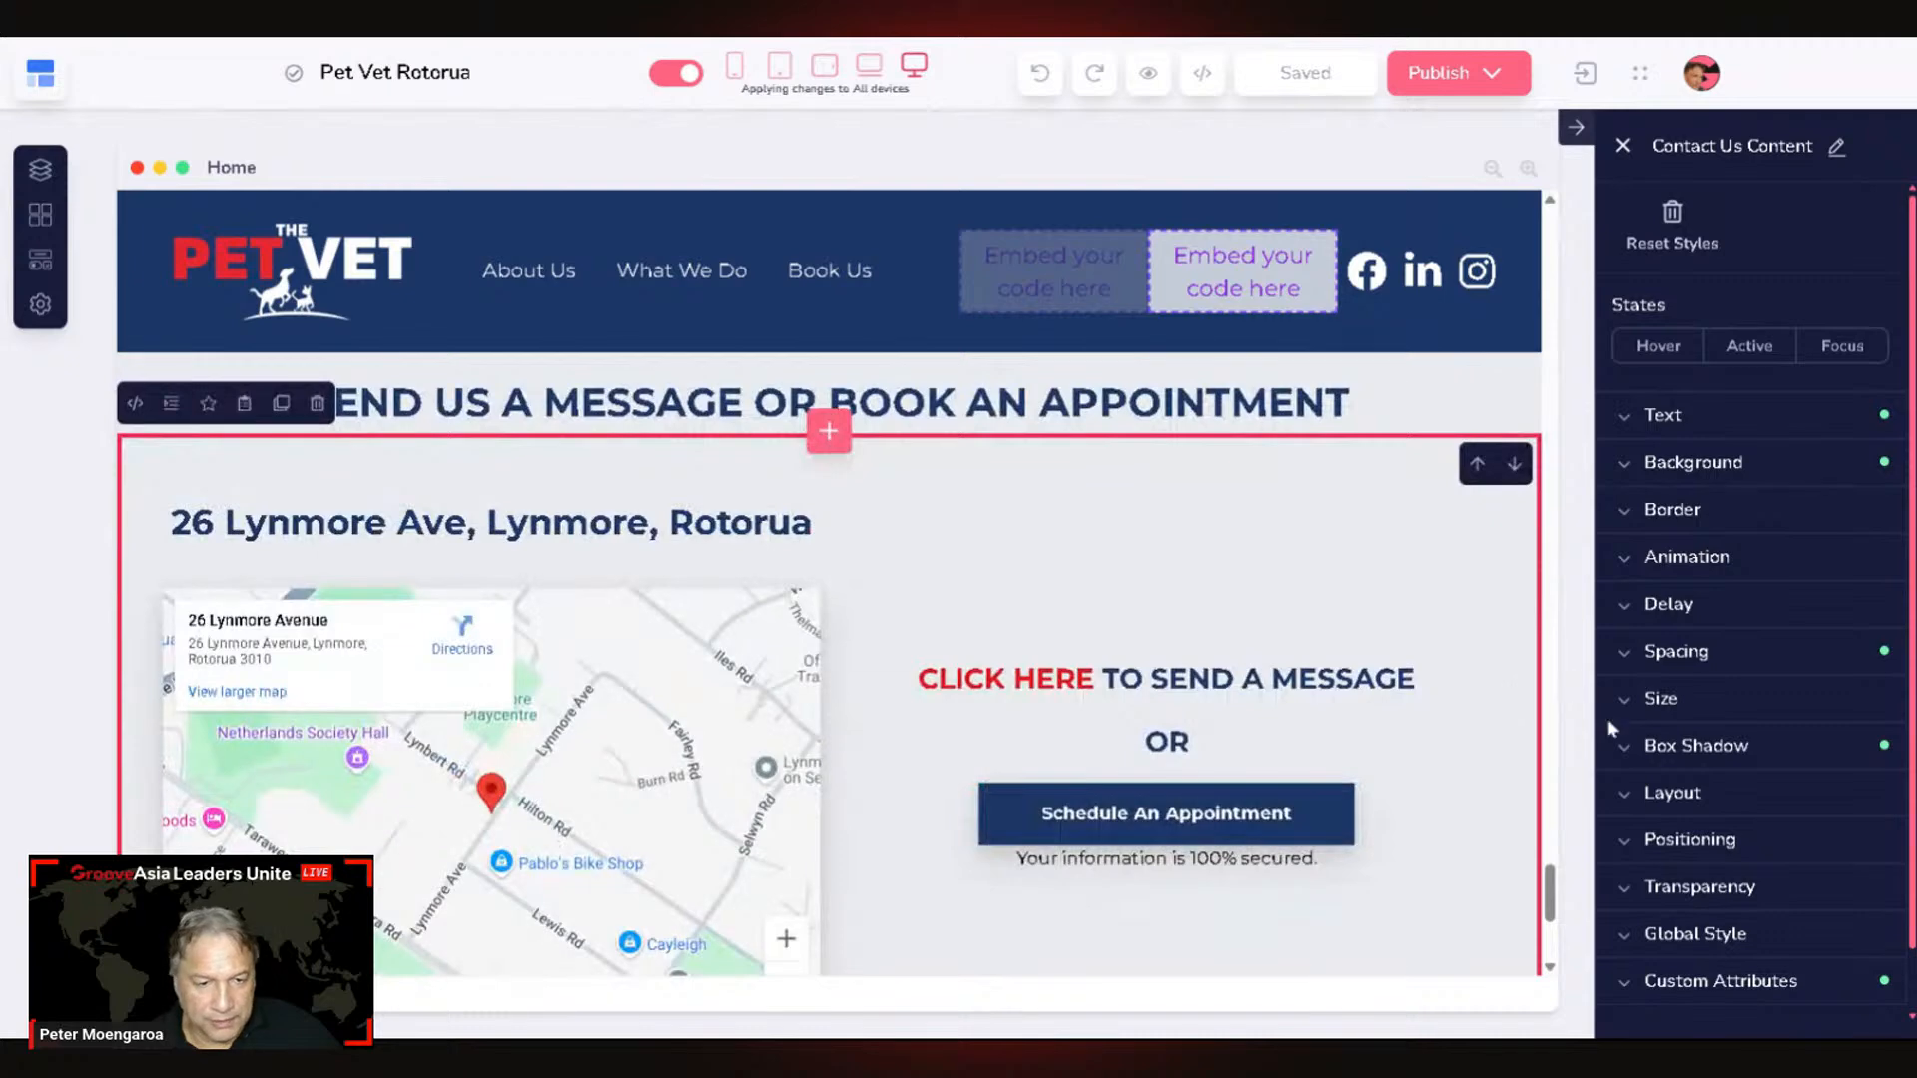
click(1718, 988)
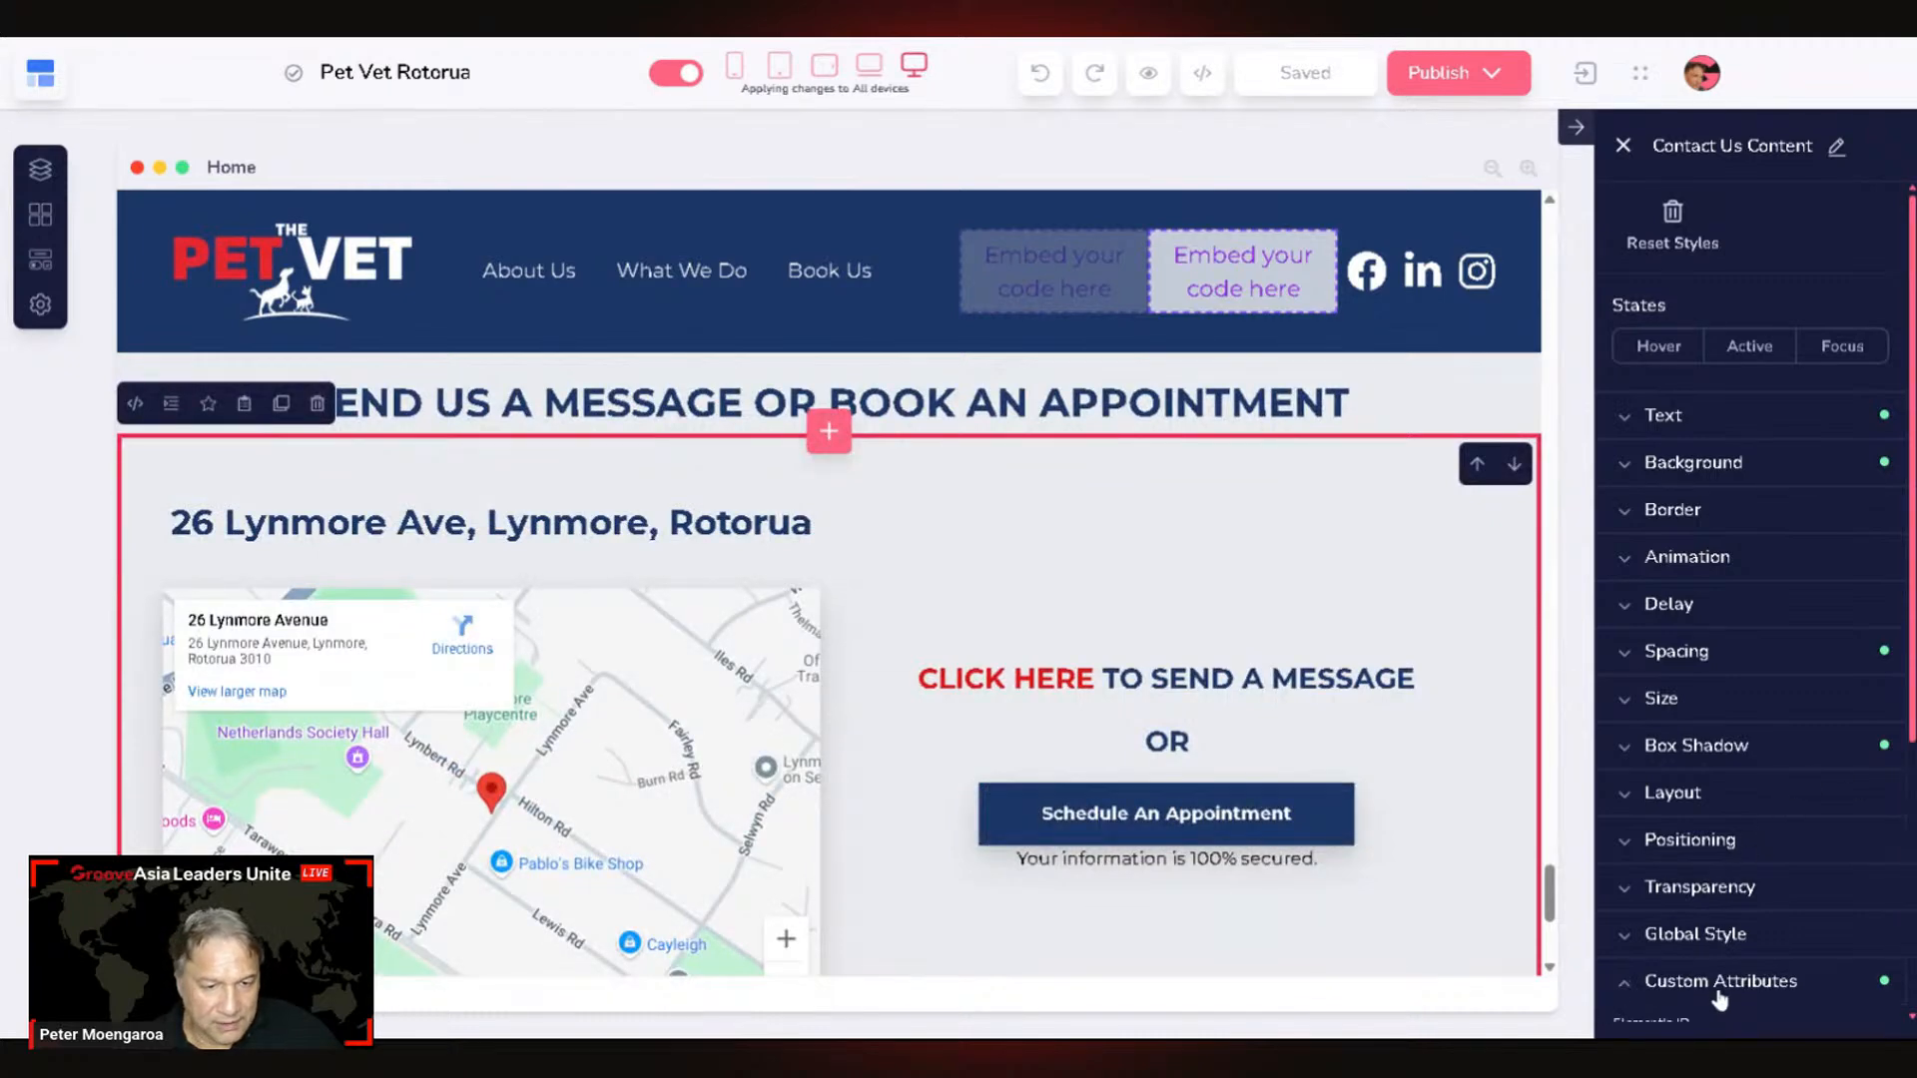
Step: Copy the section's element ID OYlmL69ly and switch back to GrooveMail
scroll(1719, 999, down, 4)
double_click(1678, 650)
key(ctrl+c)
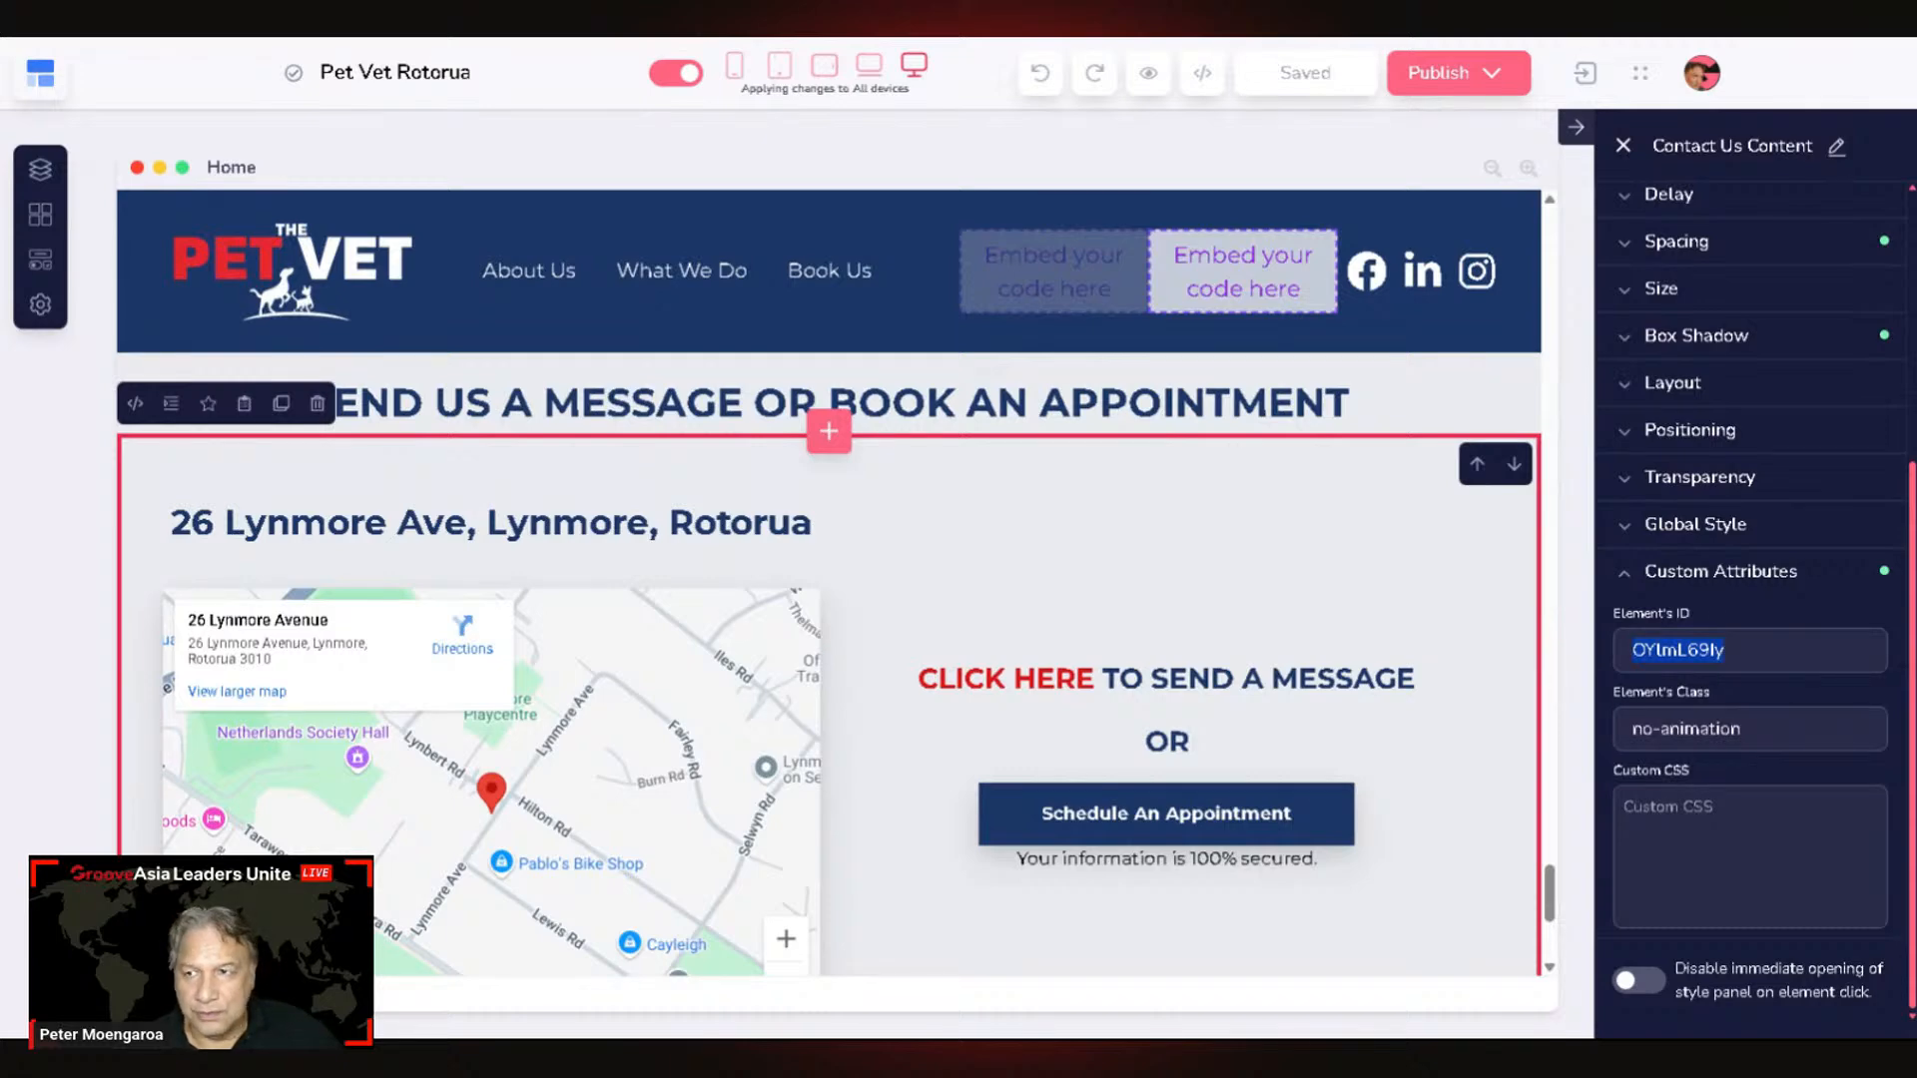
key(alt+Tab)
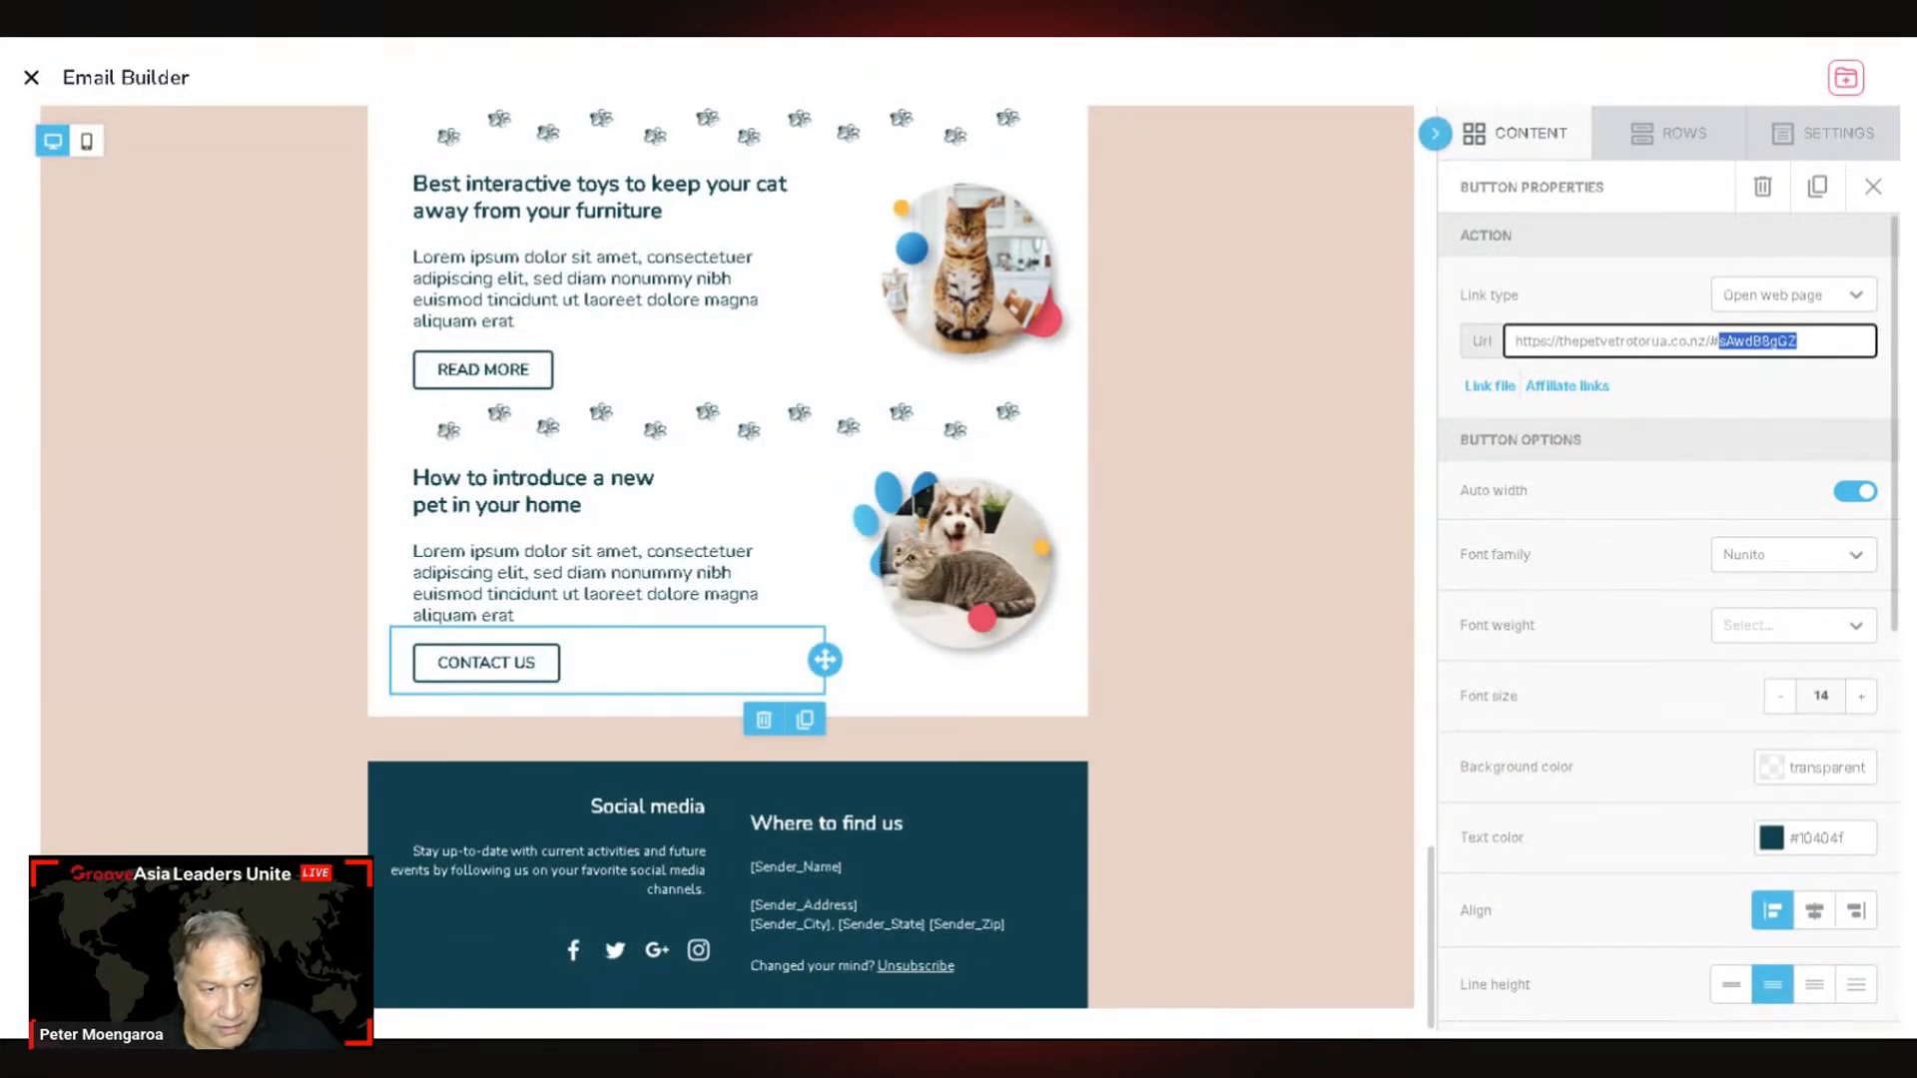
Step: Replace the CONTACT US button's old anchor with #OYlmL69ly and apply the link
key(ctrl+v)
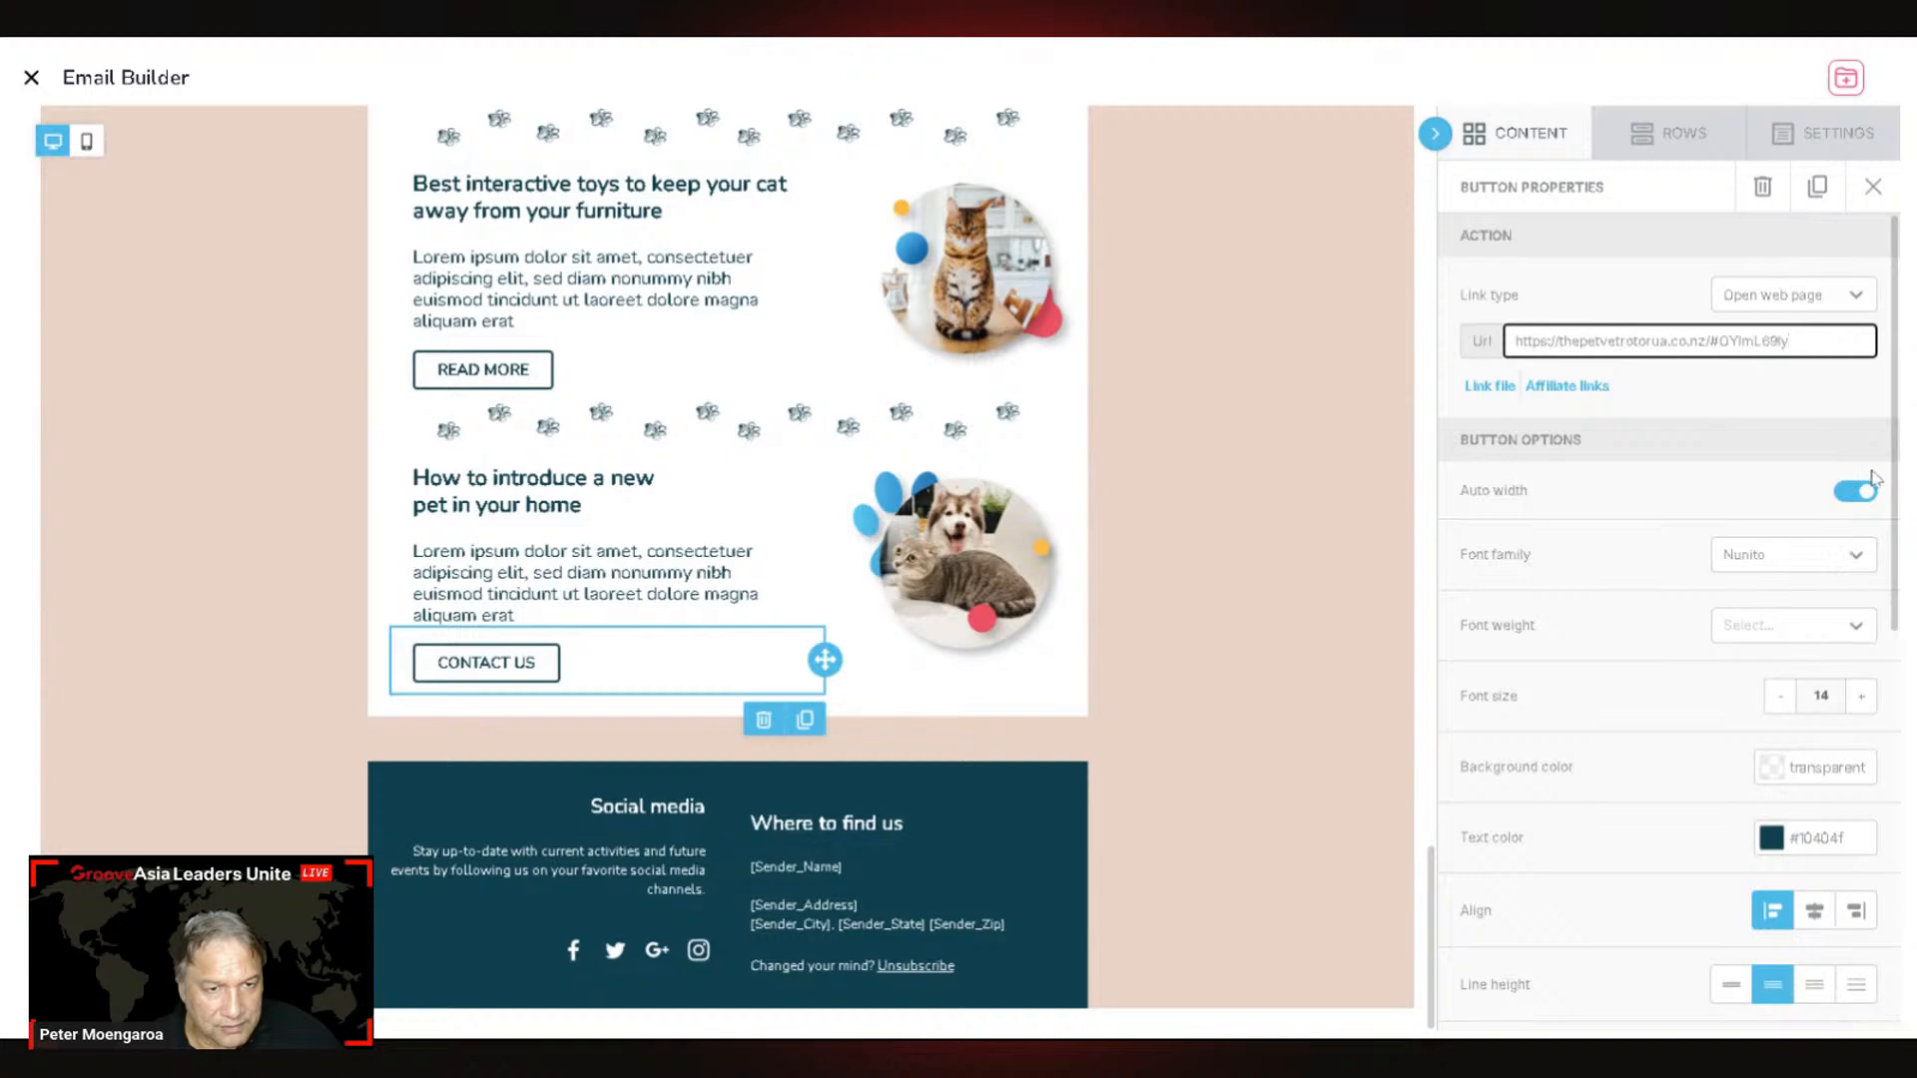
click(1825, 386)
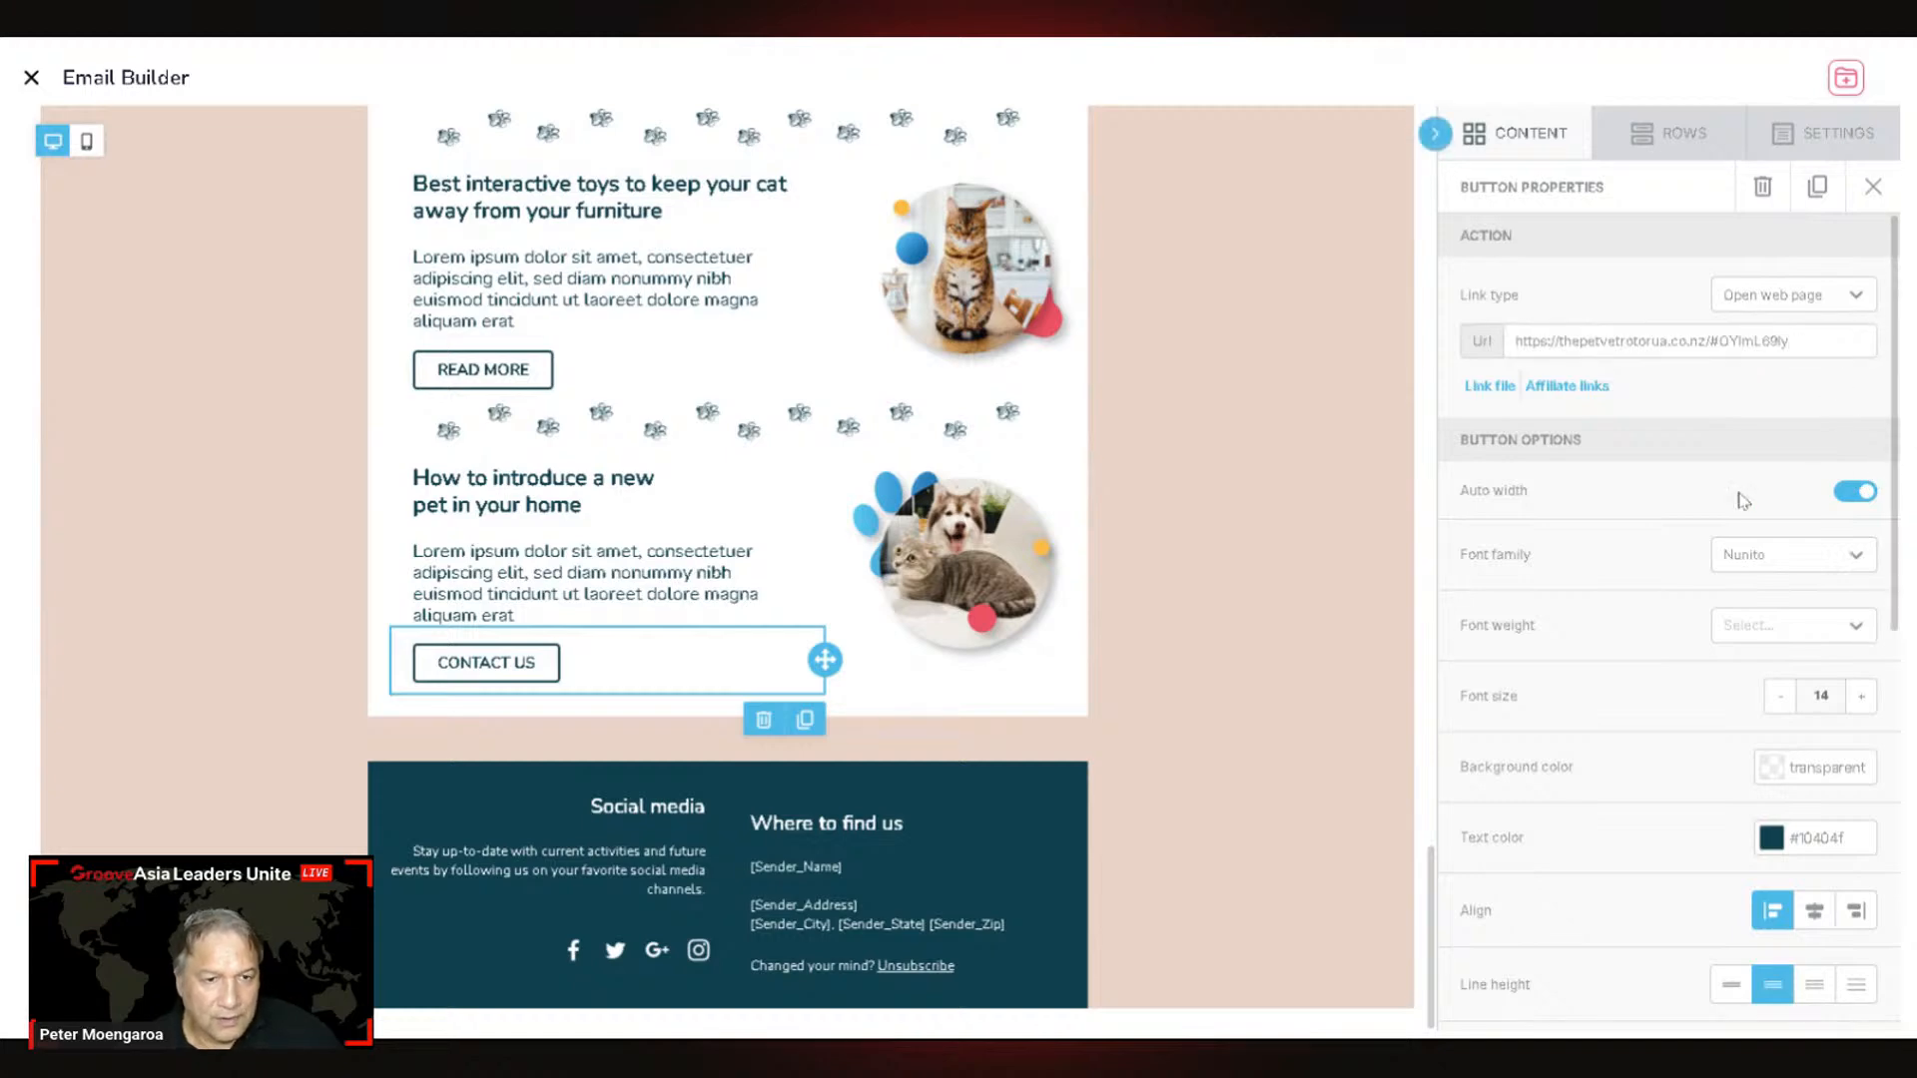
scroll(1747, 511, down, 5)
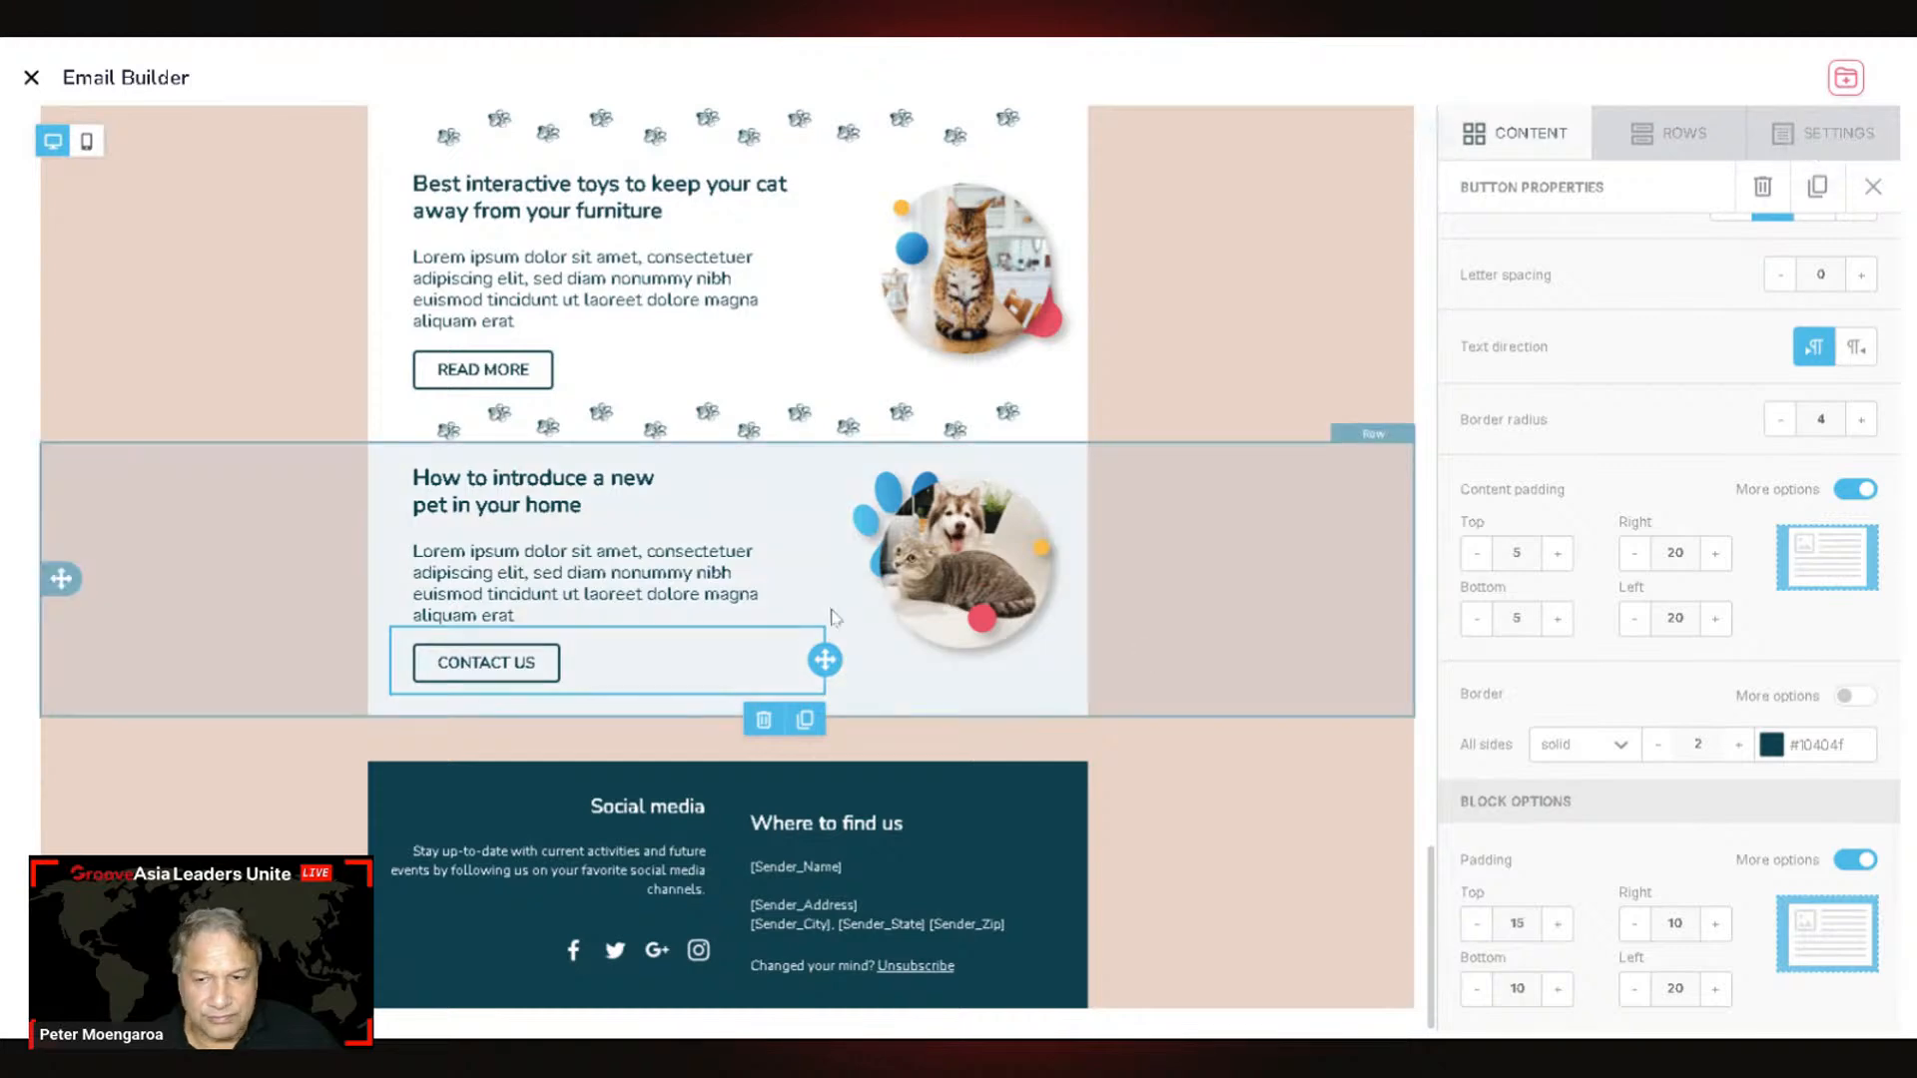
scroll(1258, 488, up, 15)
scroll(1717, 407, up, 5)
scroll(1718, 407, up, 3)
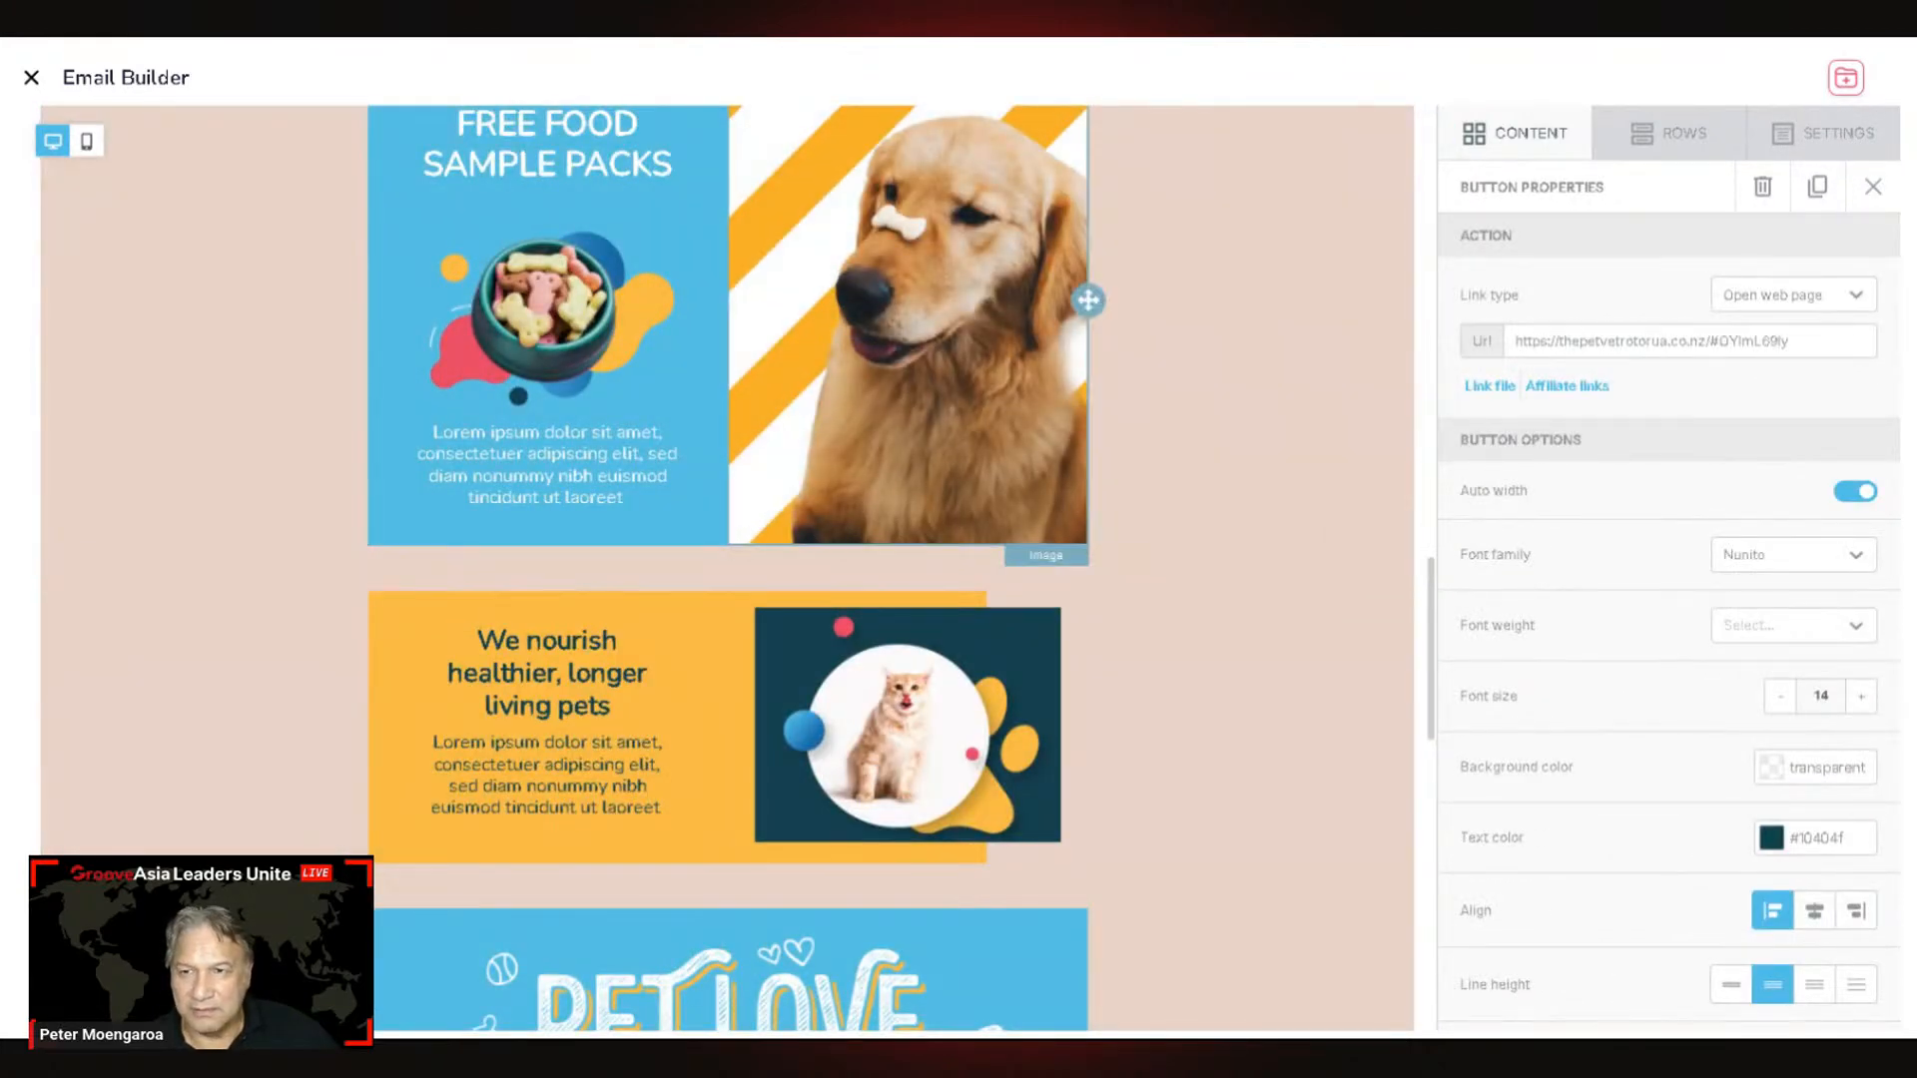
Step: Scroll through the email to review the rebranded content and buttons
scroll(1082, 300, down, 8)
scroll(1590, 486, down, 6)
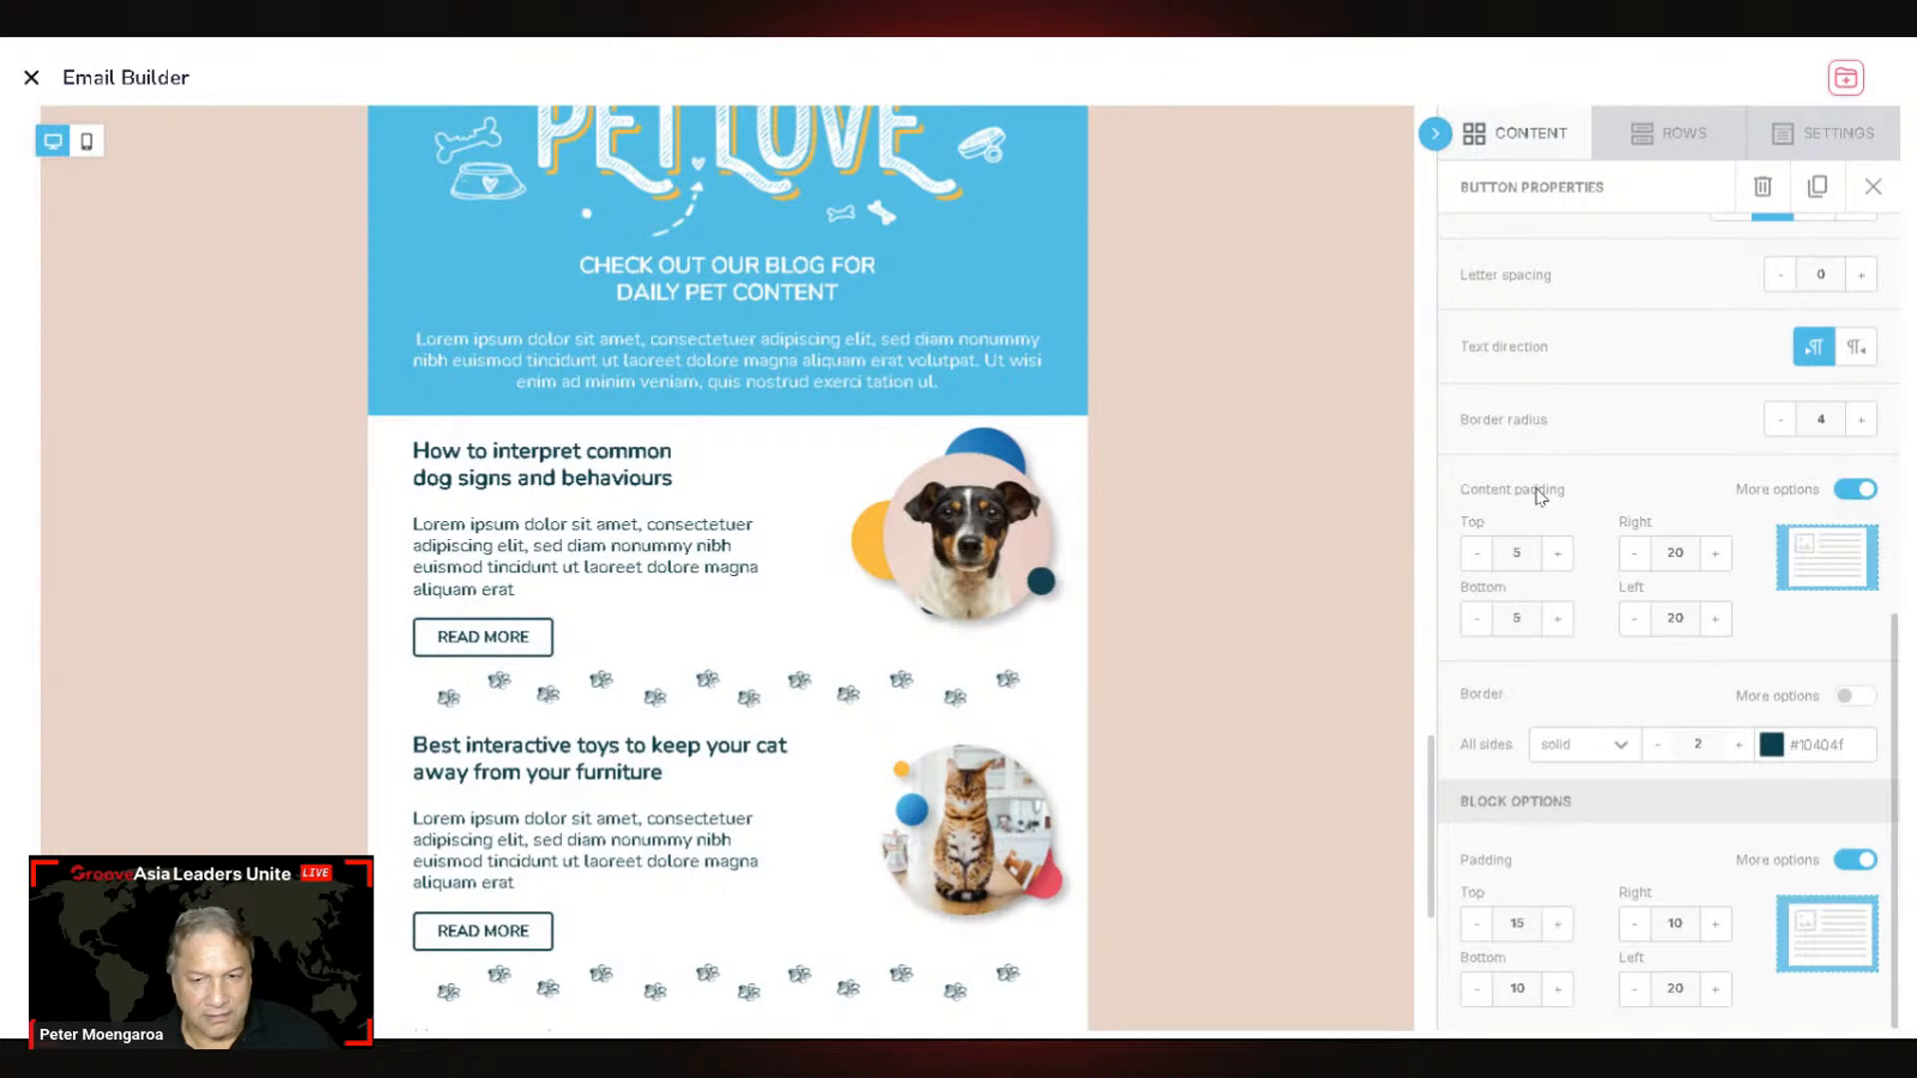
scroll(1541, 492, up, 6)
scroll(1305, 441, up, 12)
scroll(1353, 450, up, 10)
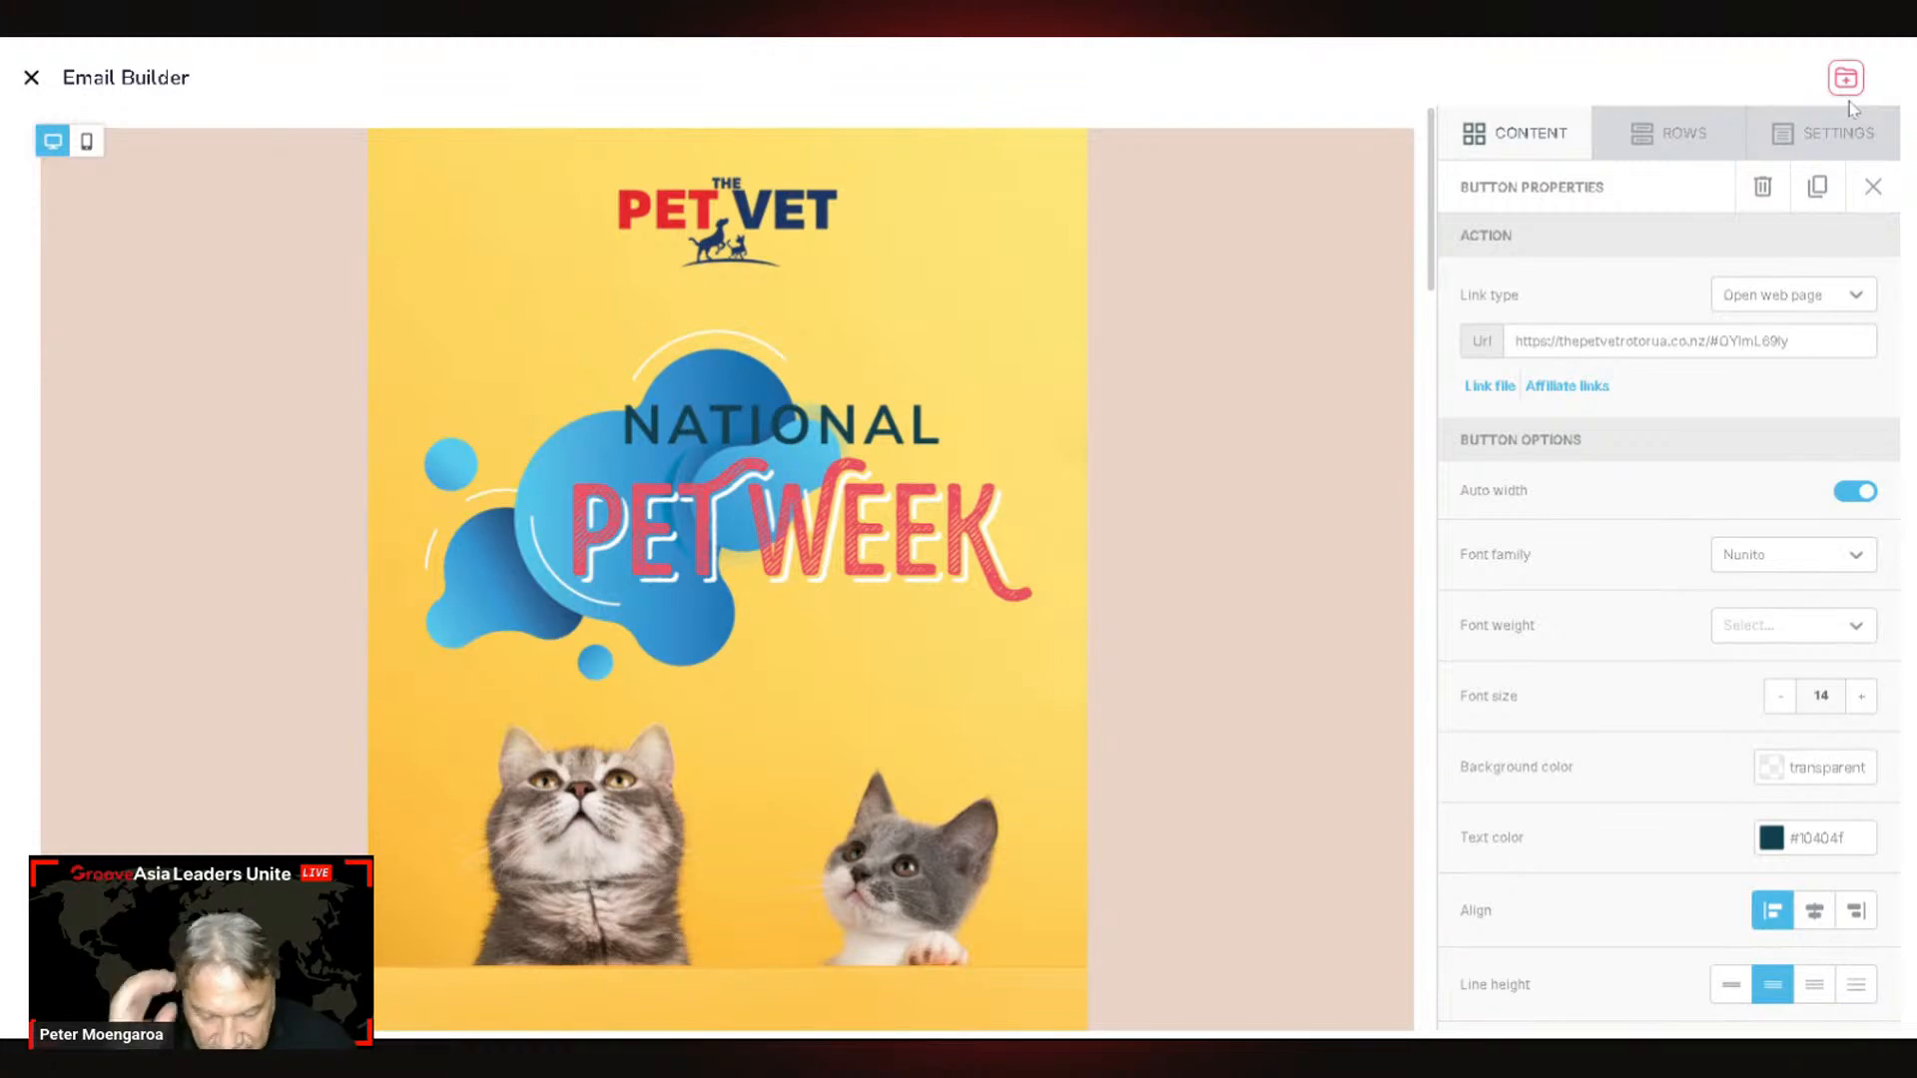
scroll(693, 477, down, 7)
scroll(809, 889, down, 13)
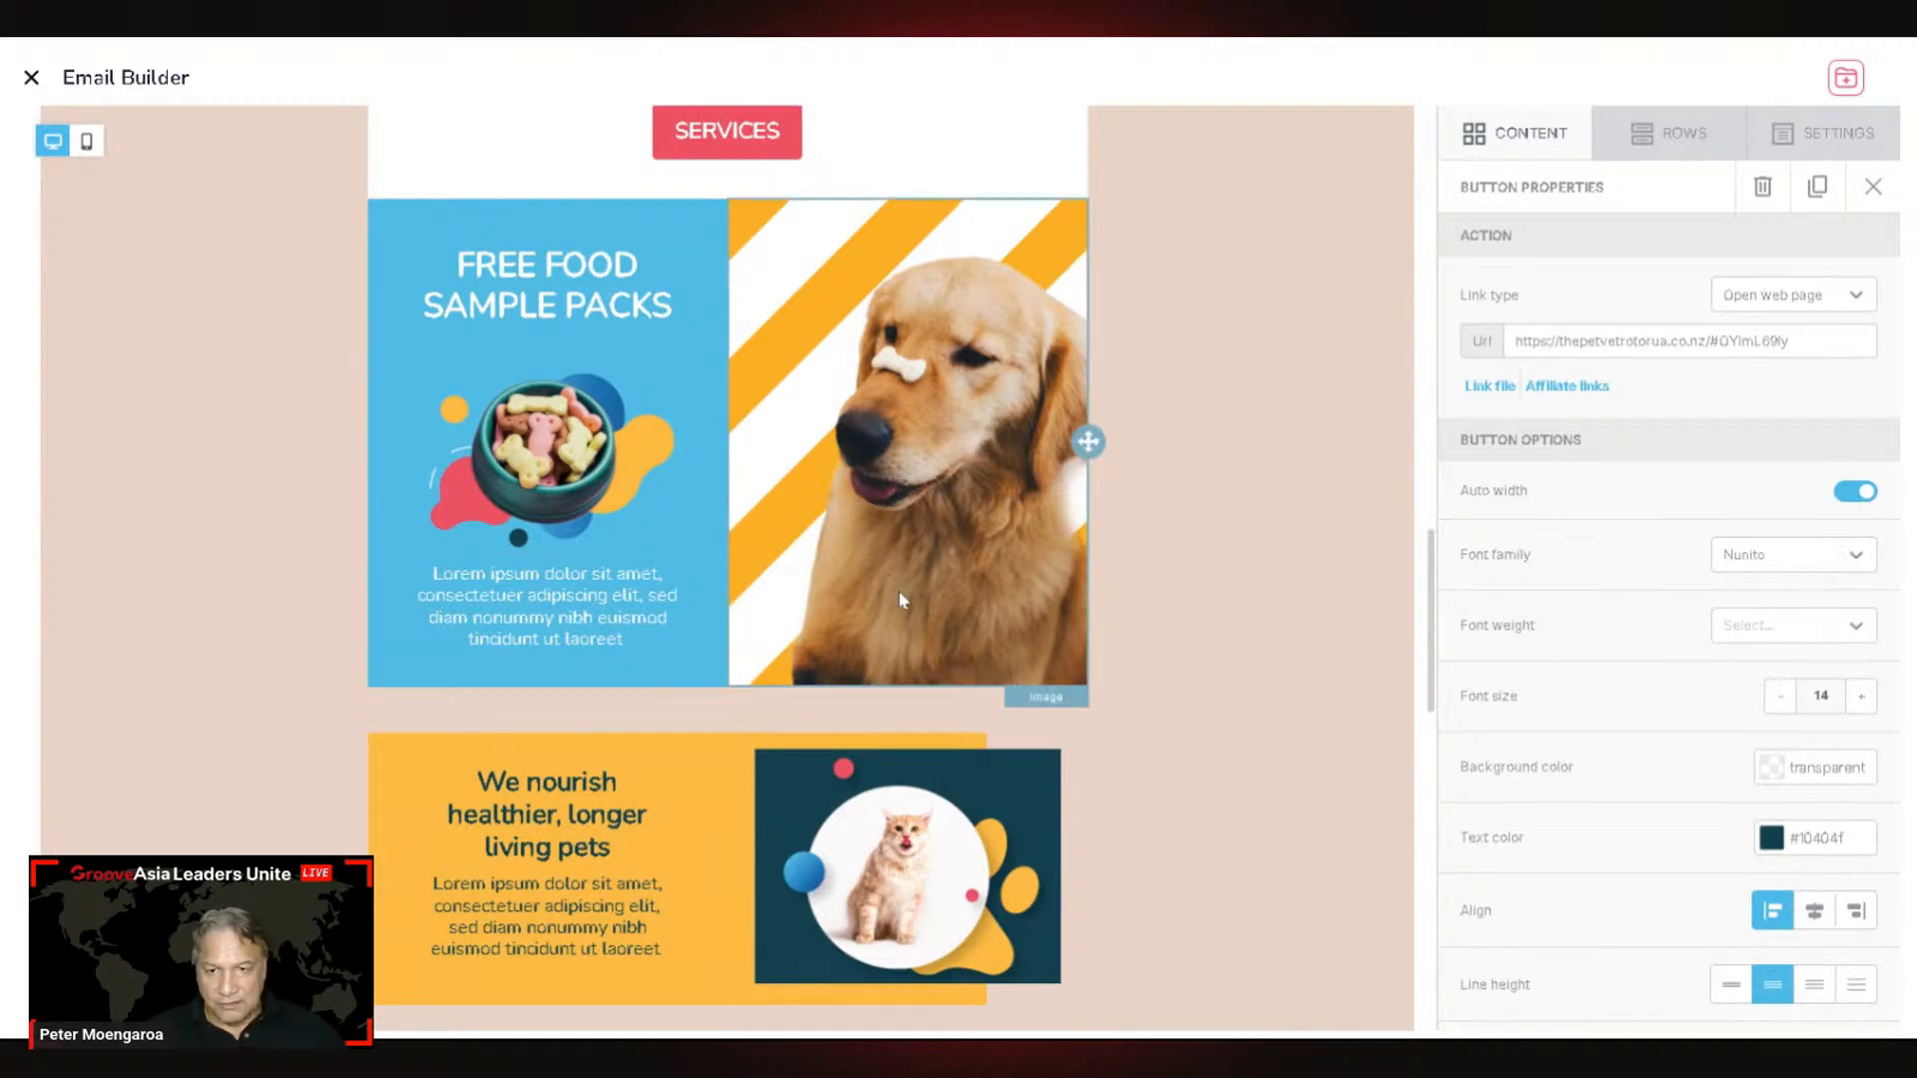
scroll(899, 597, down, 9)
scroll(899, 597, down, 7)
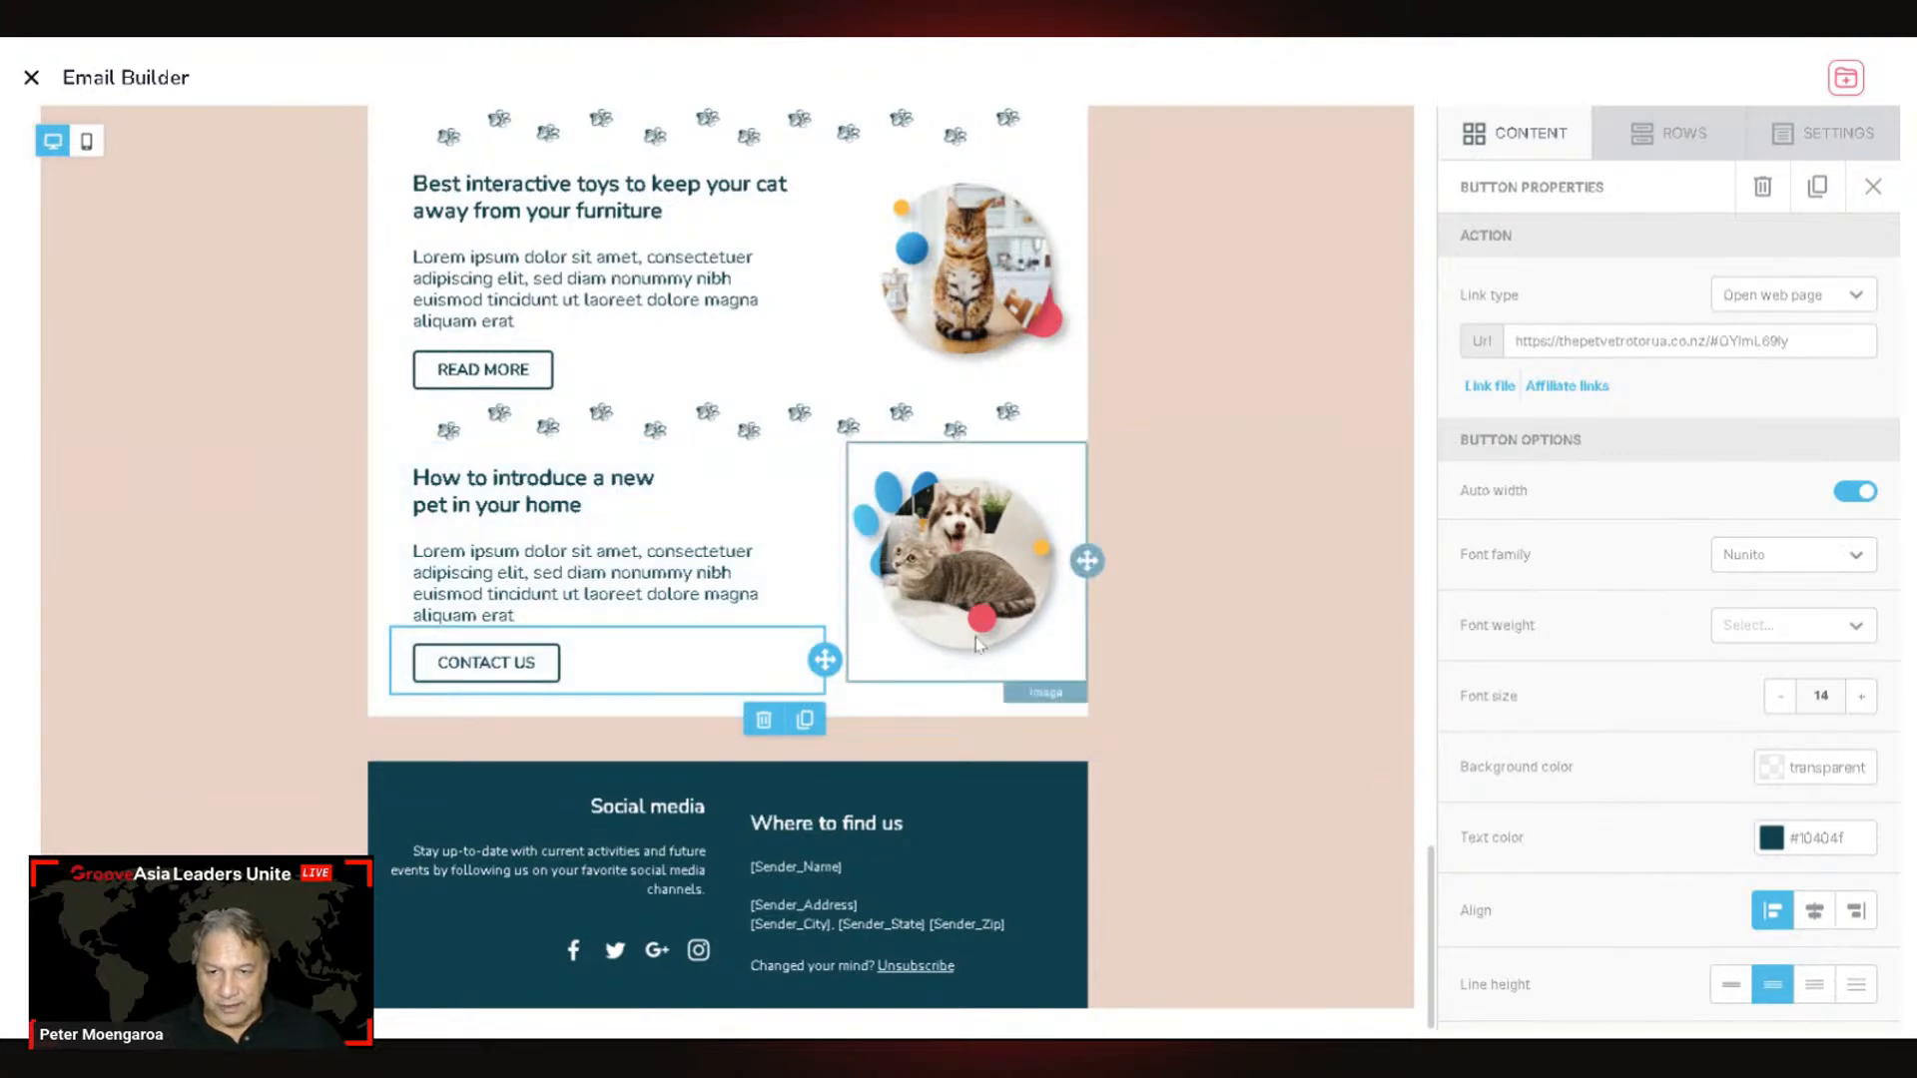
scroll(958, 559, up, 5)
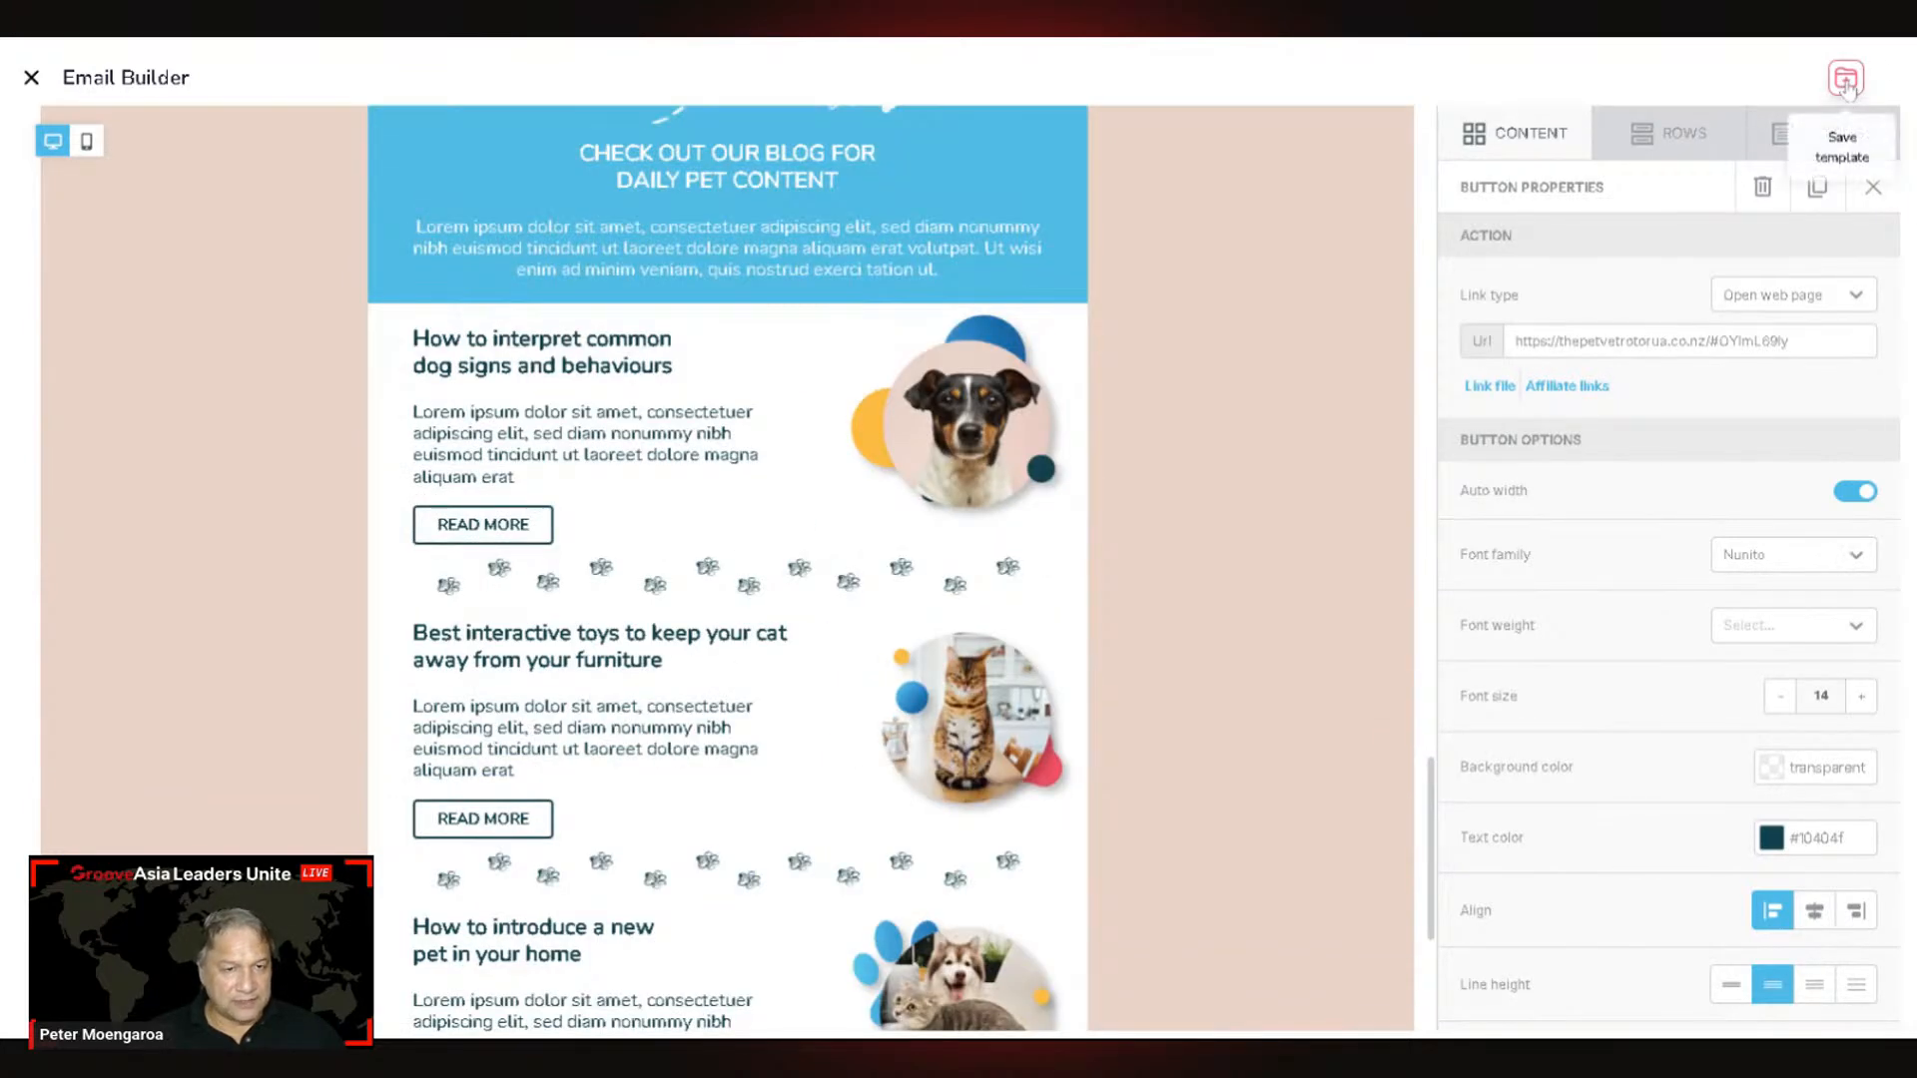
Step: Save the email as template 'Services Promotion Email' under Pet Vet Rotorua, then exit the builder
click(1848, 87)
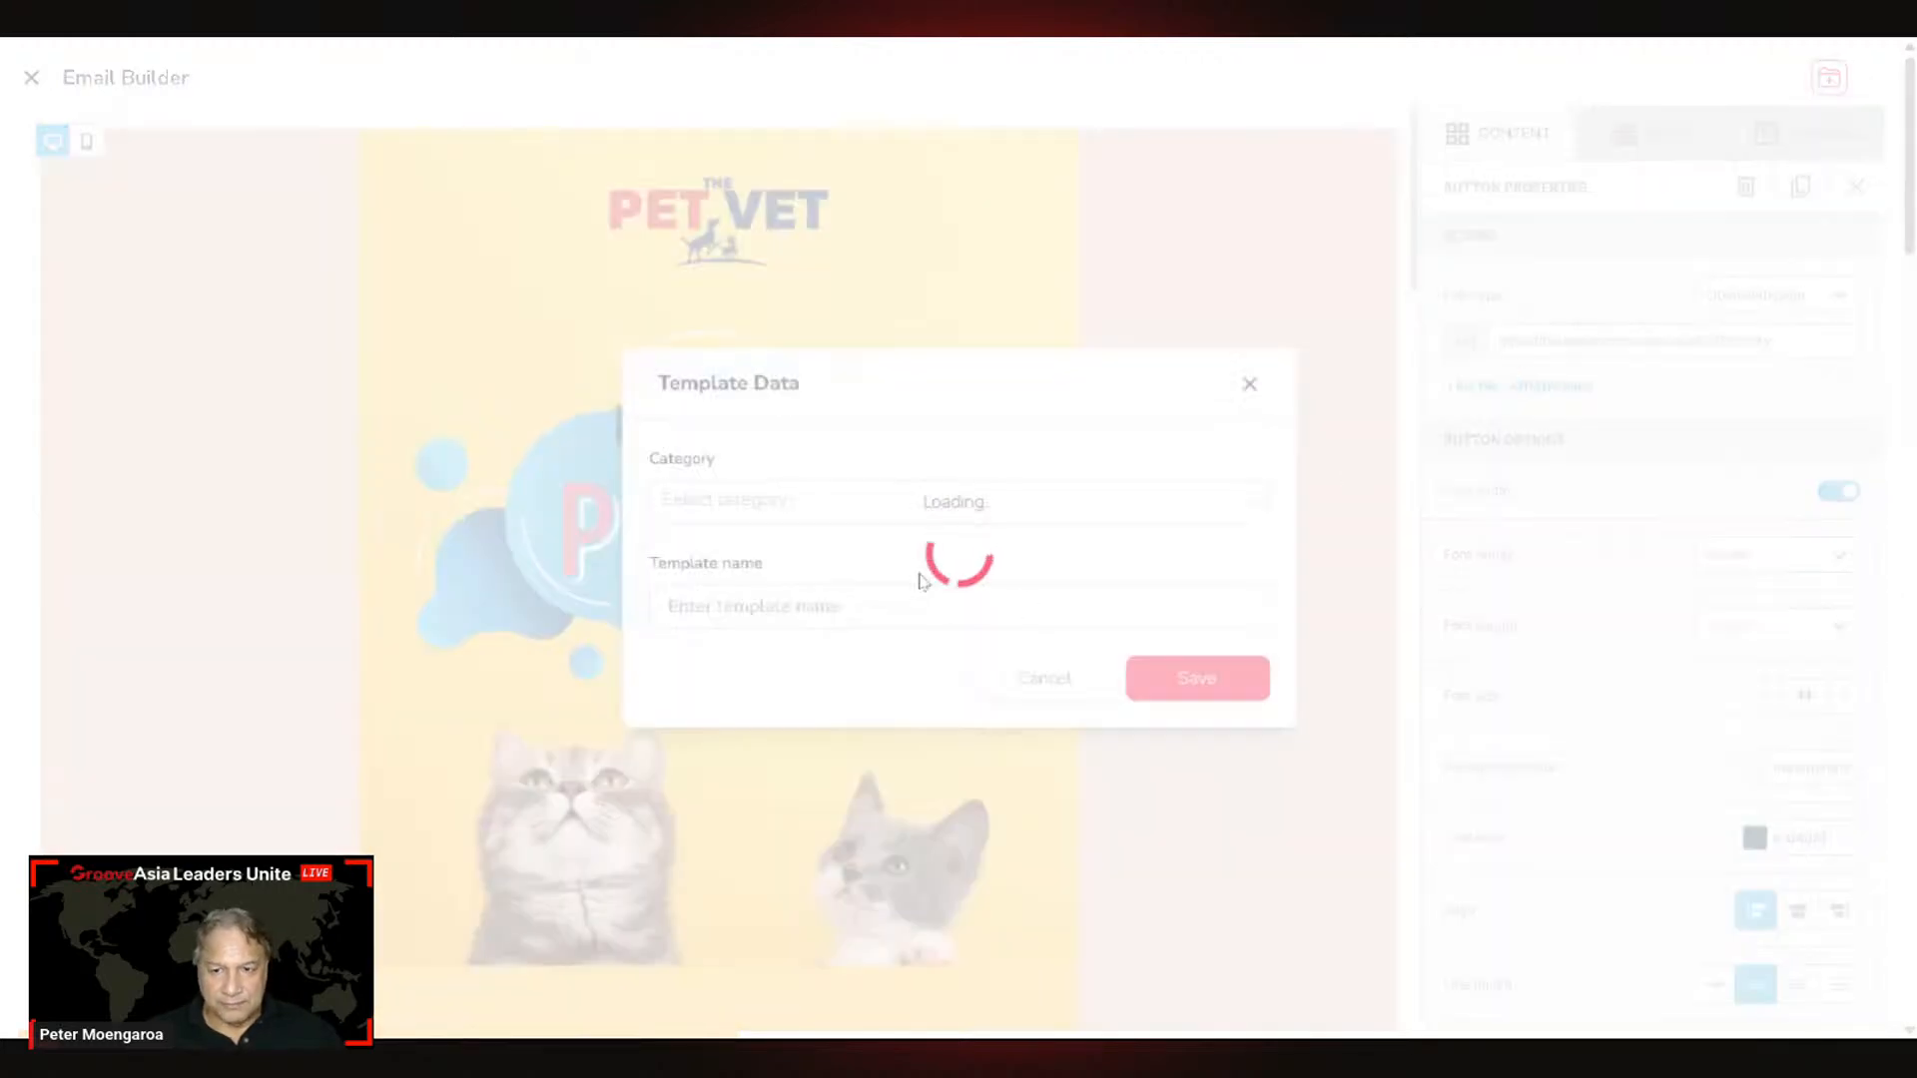
click(779, 504)
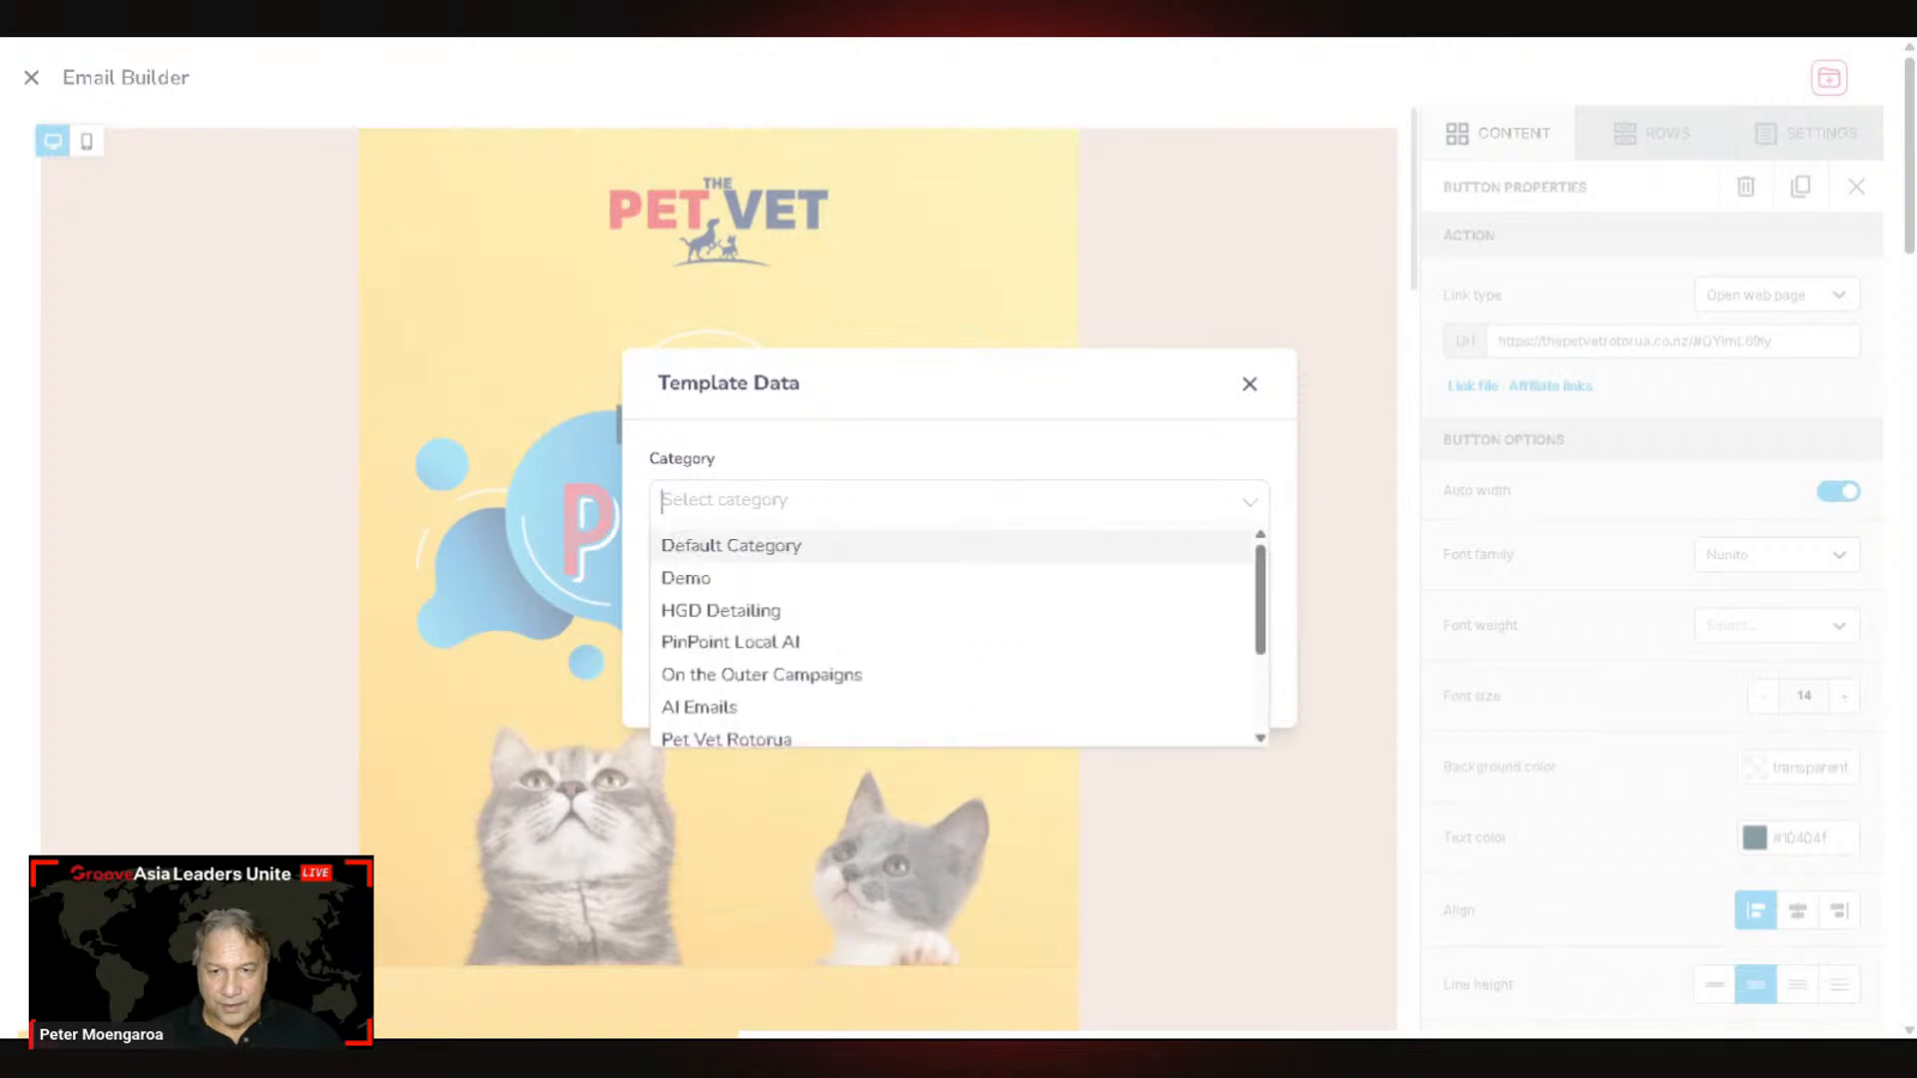
scroll(1198, 609, down, 3)
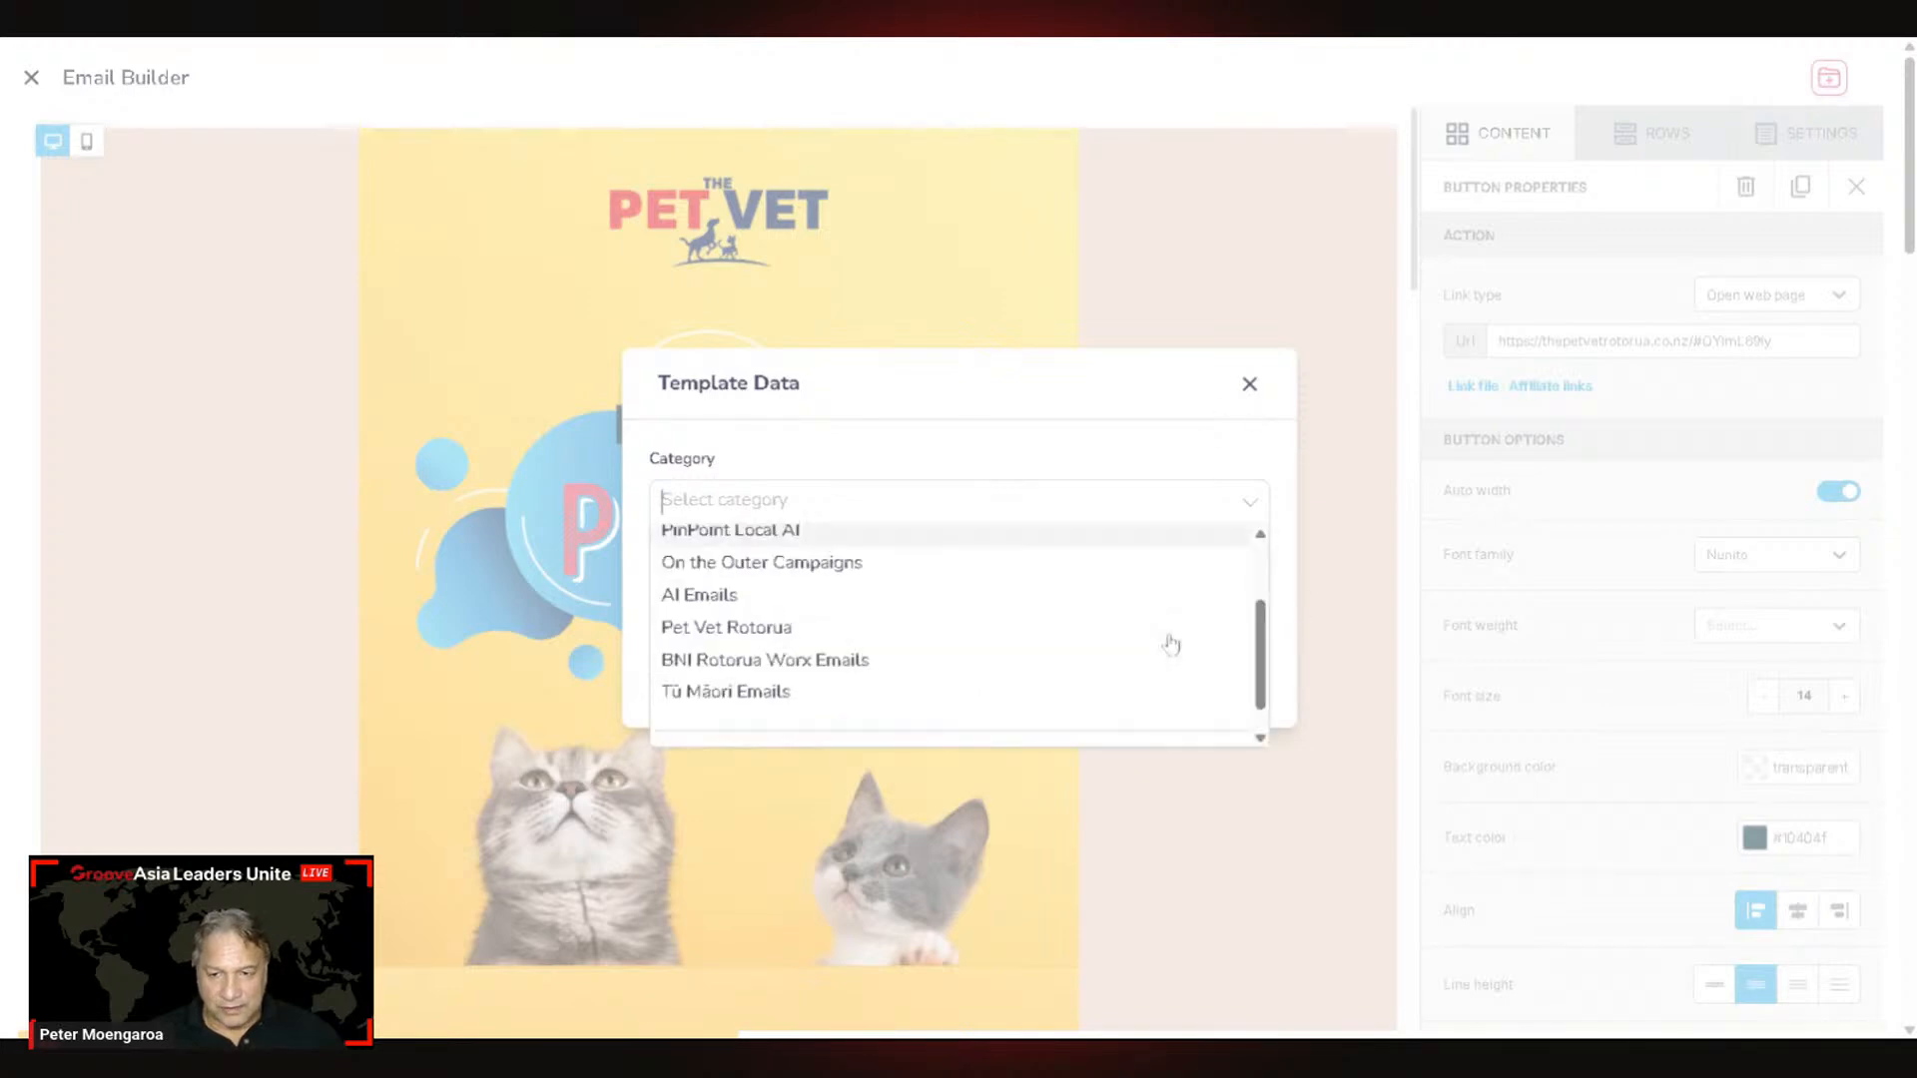
click(754, 596)
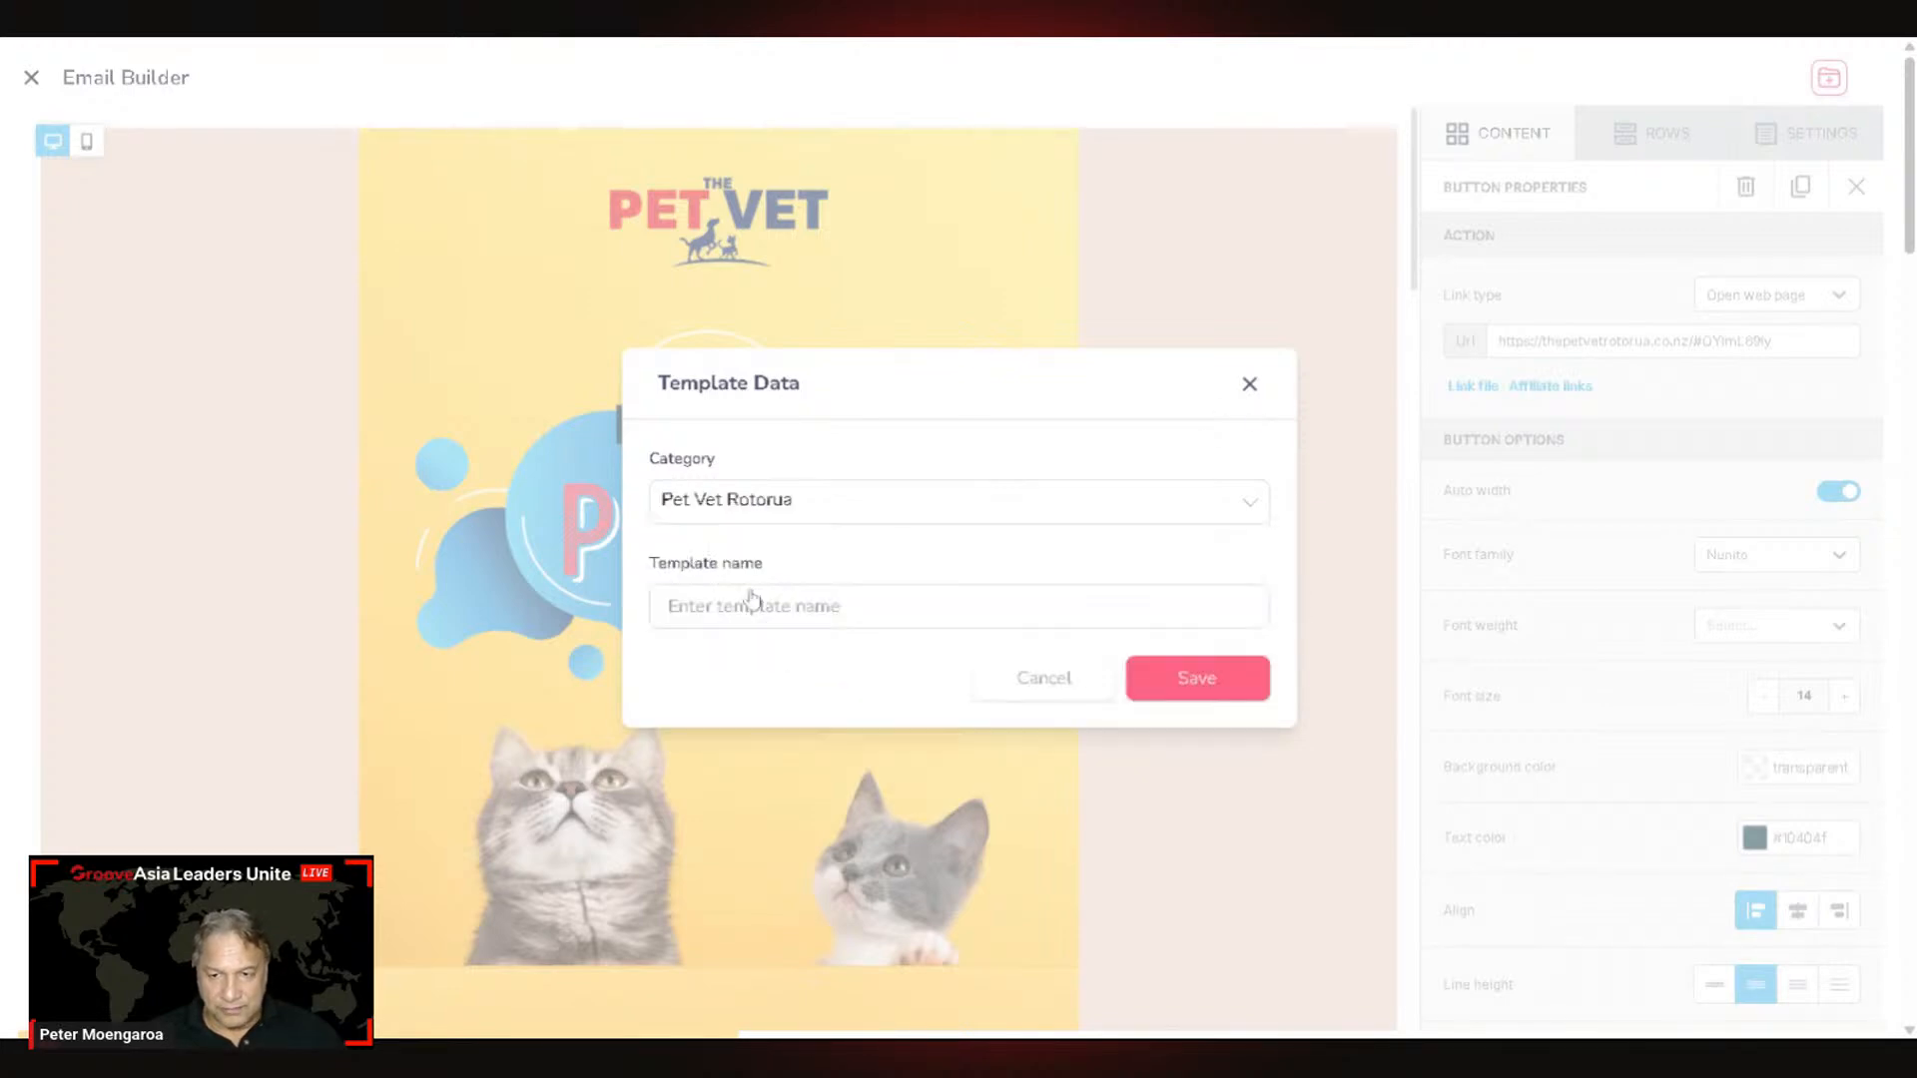
click(651, 604)
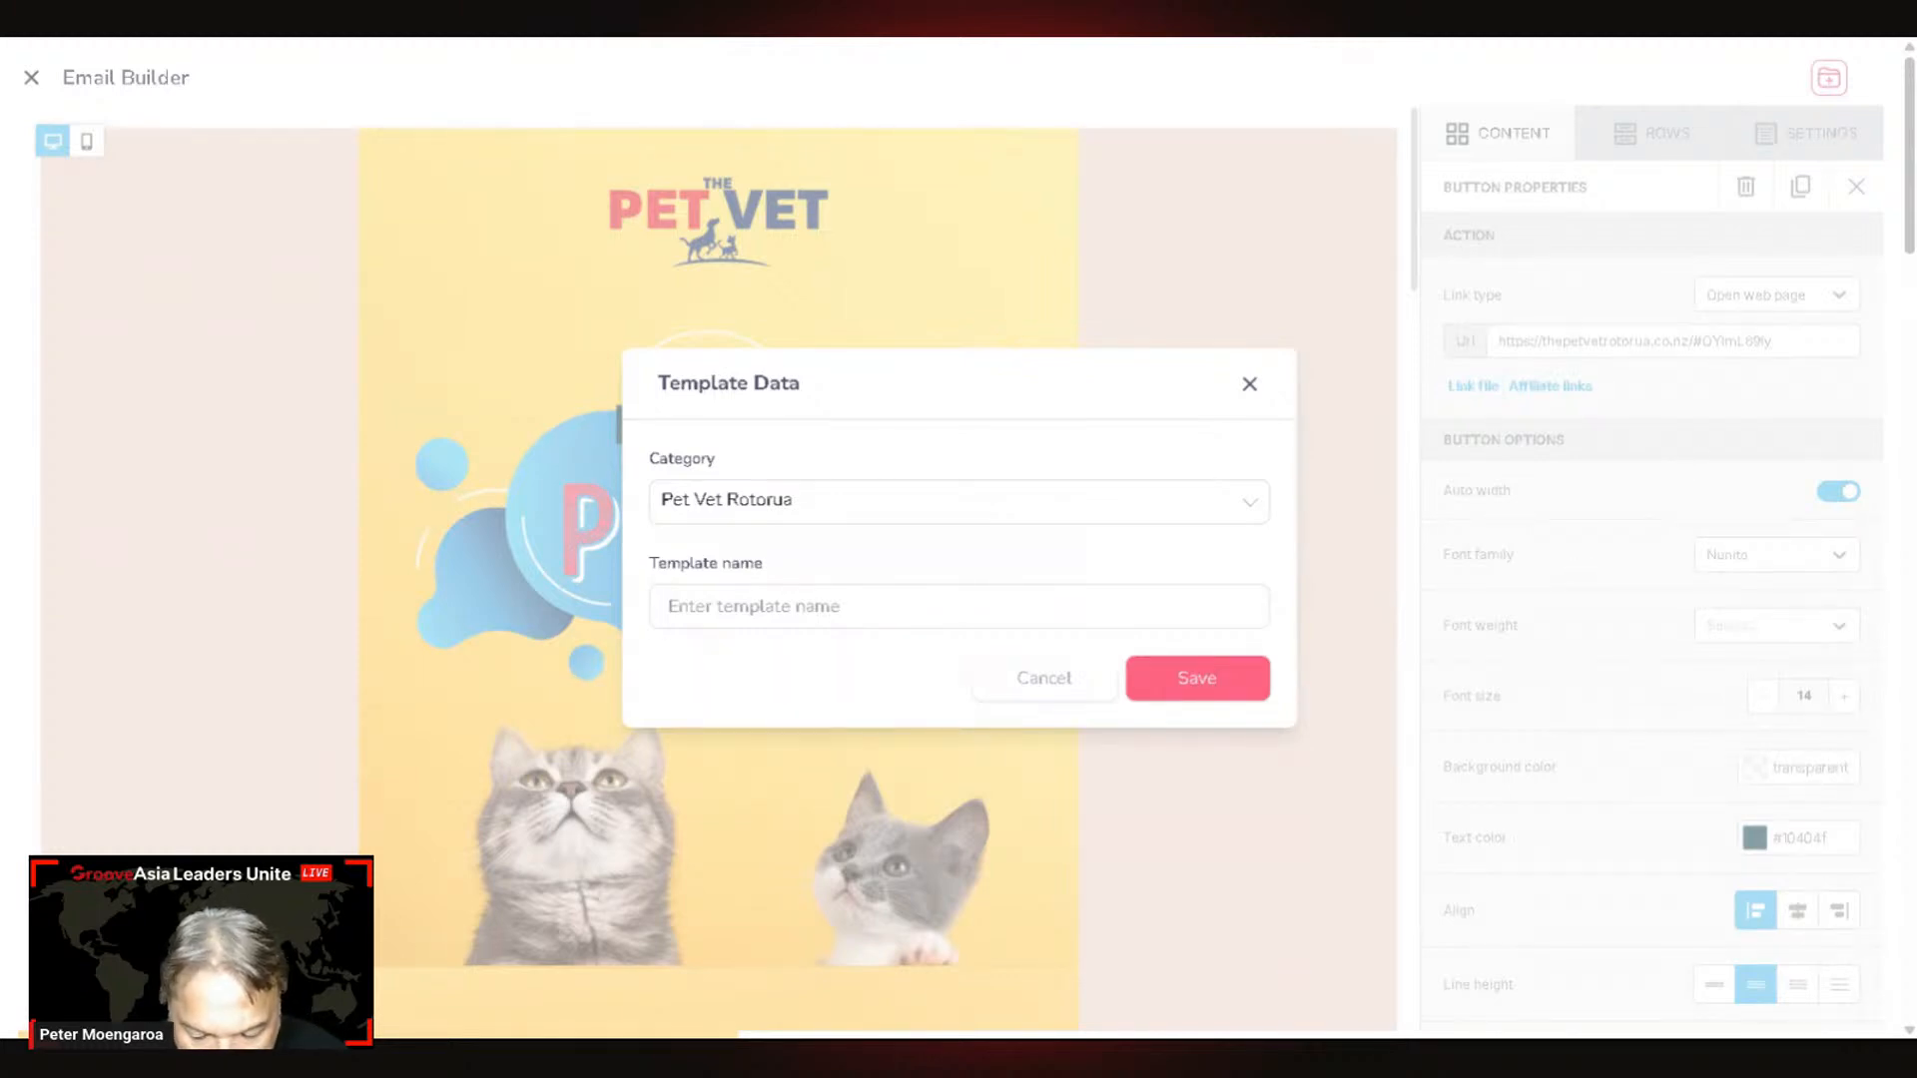
text(Services)
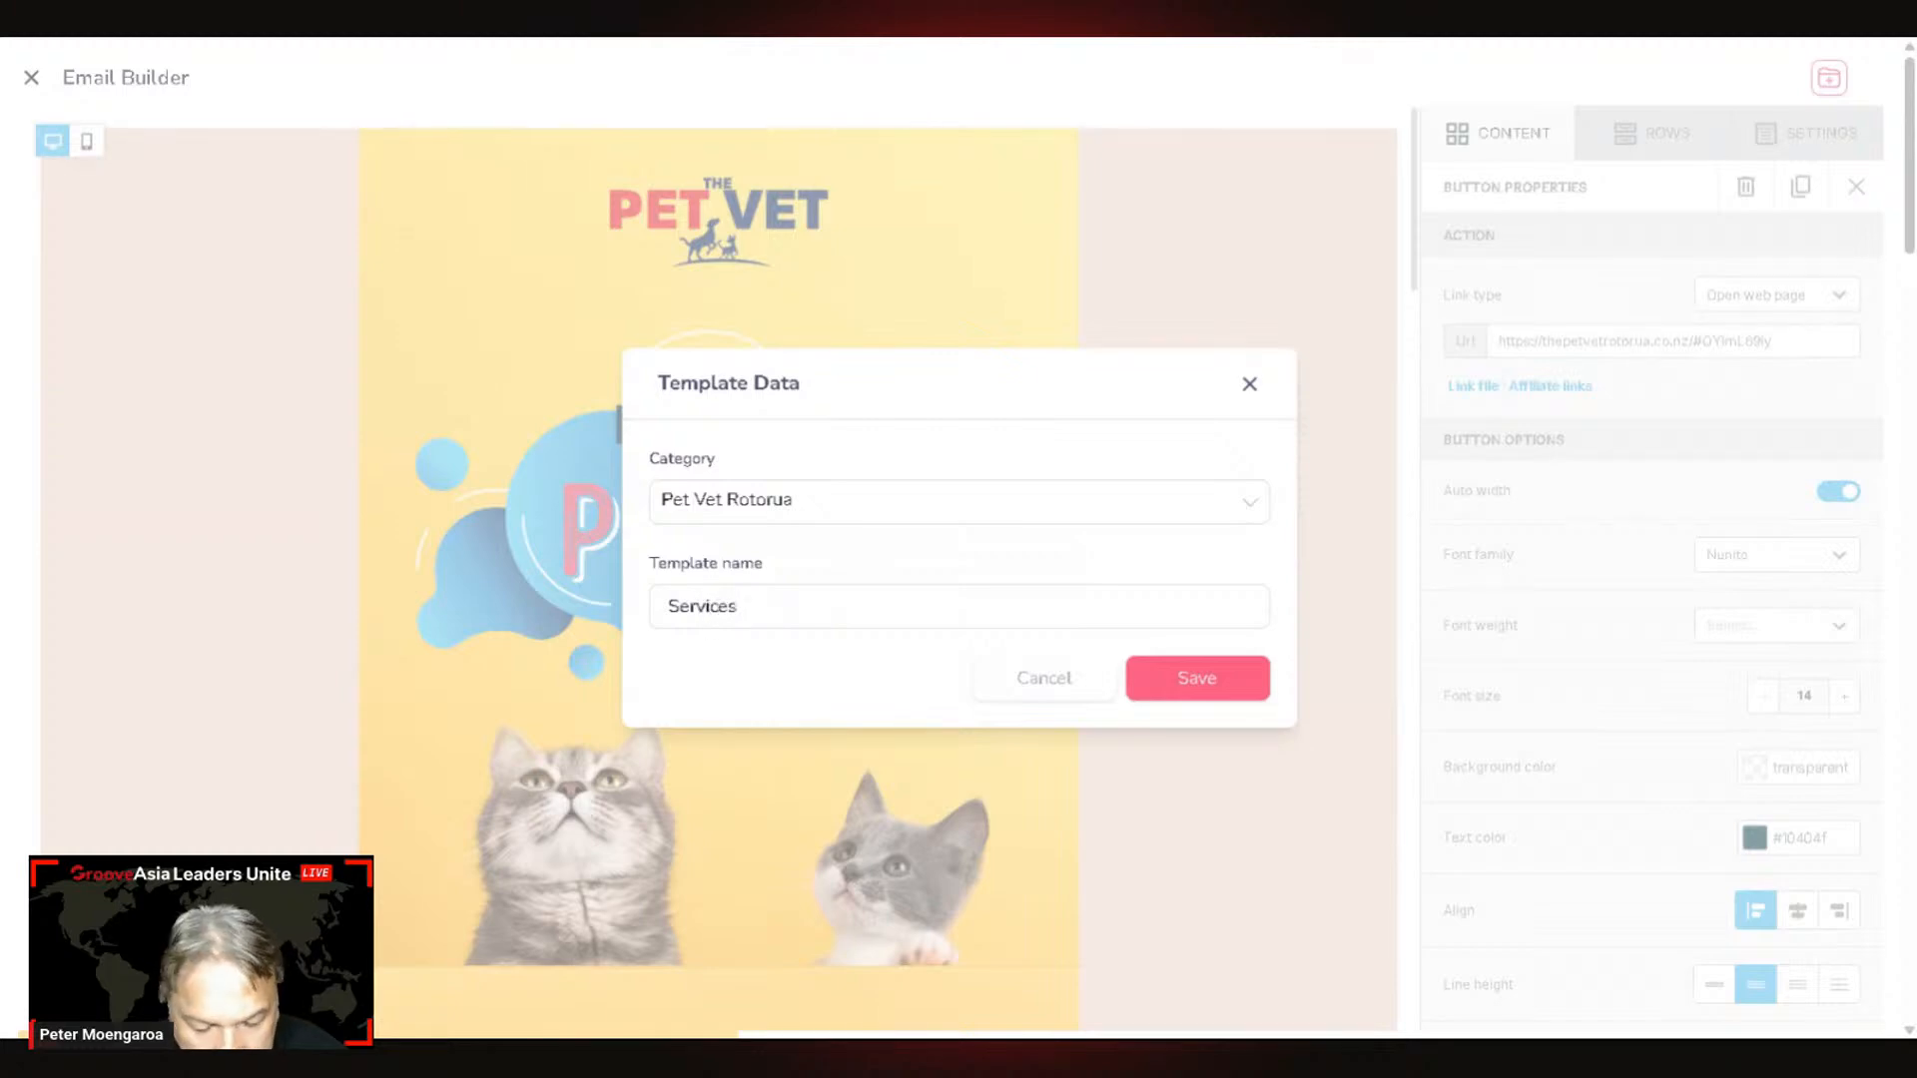
text( Pro)
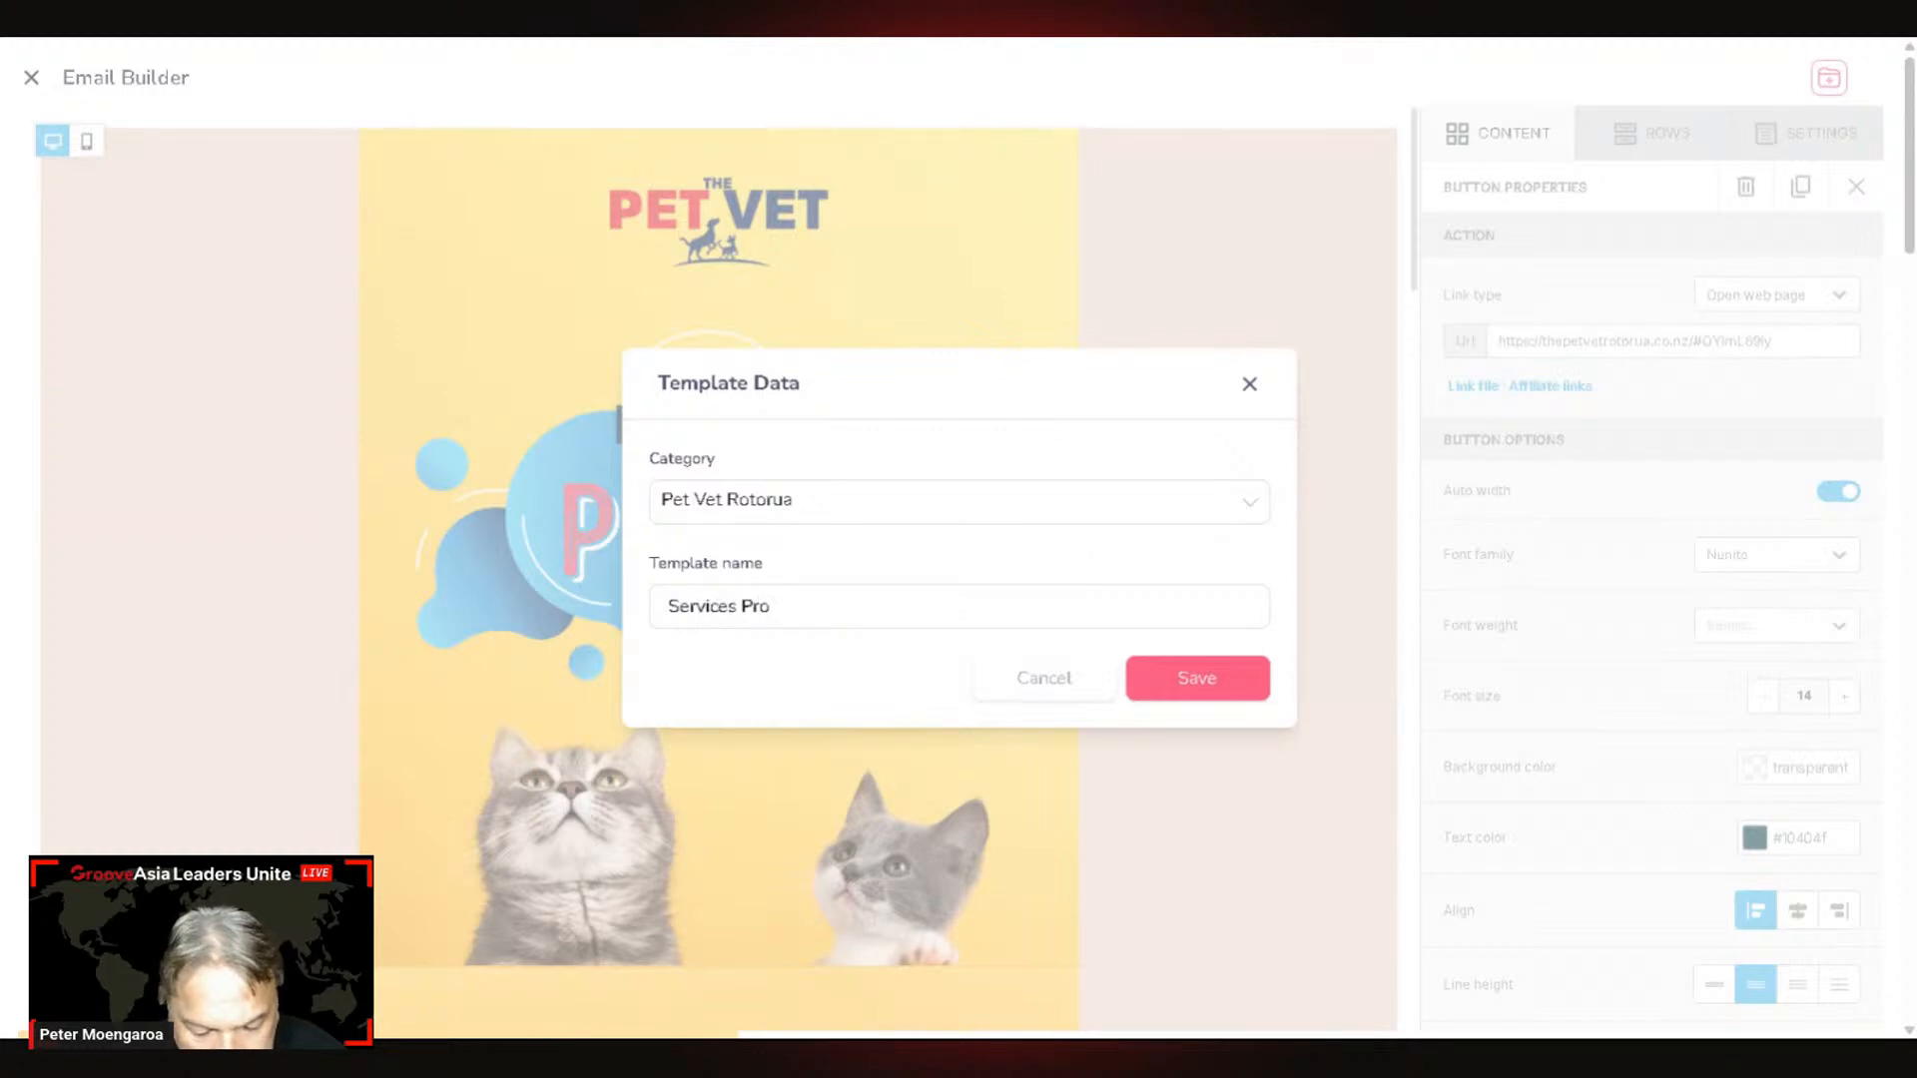
text(moti)
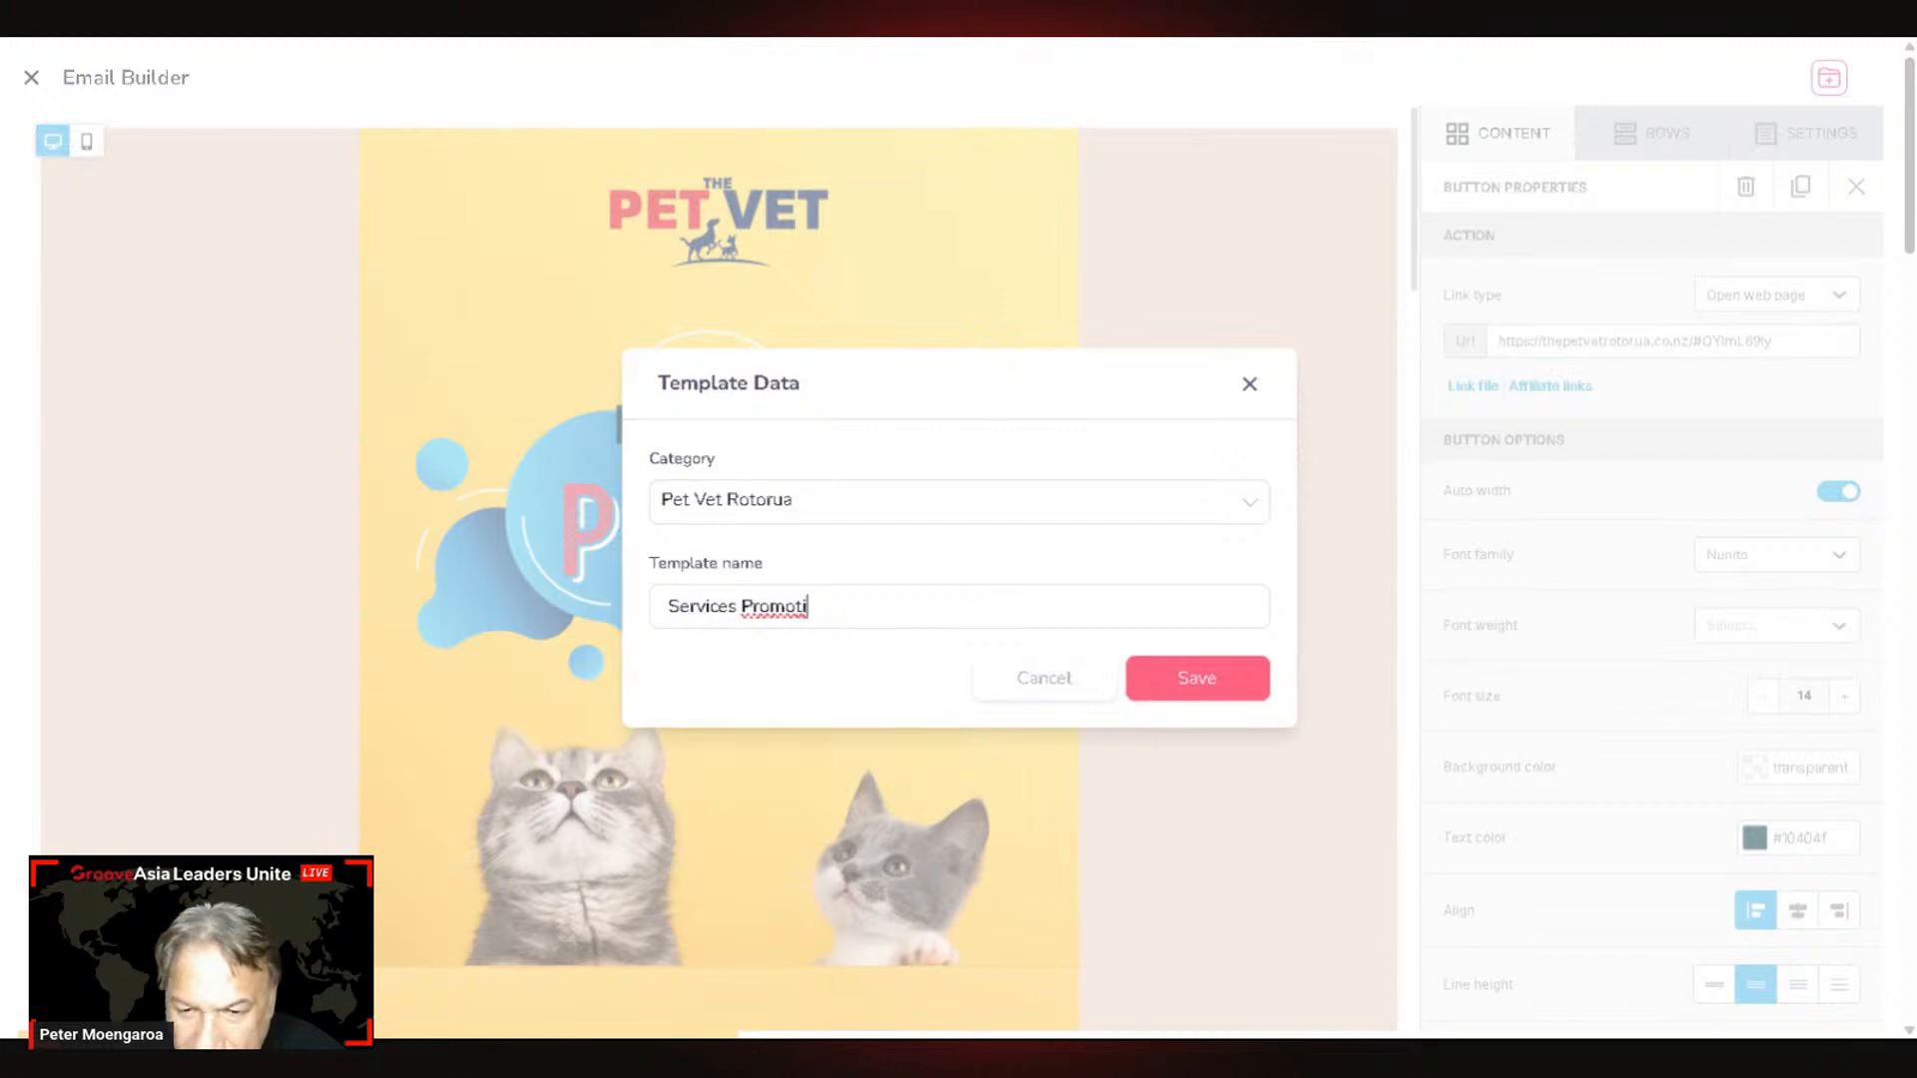
text(on)
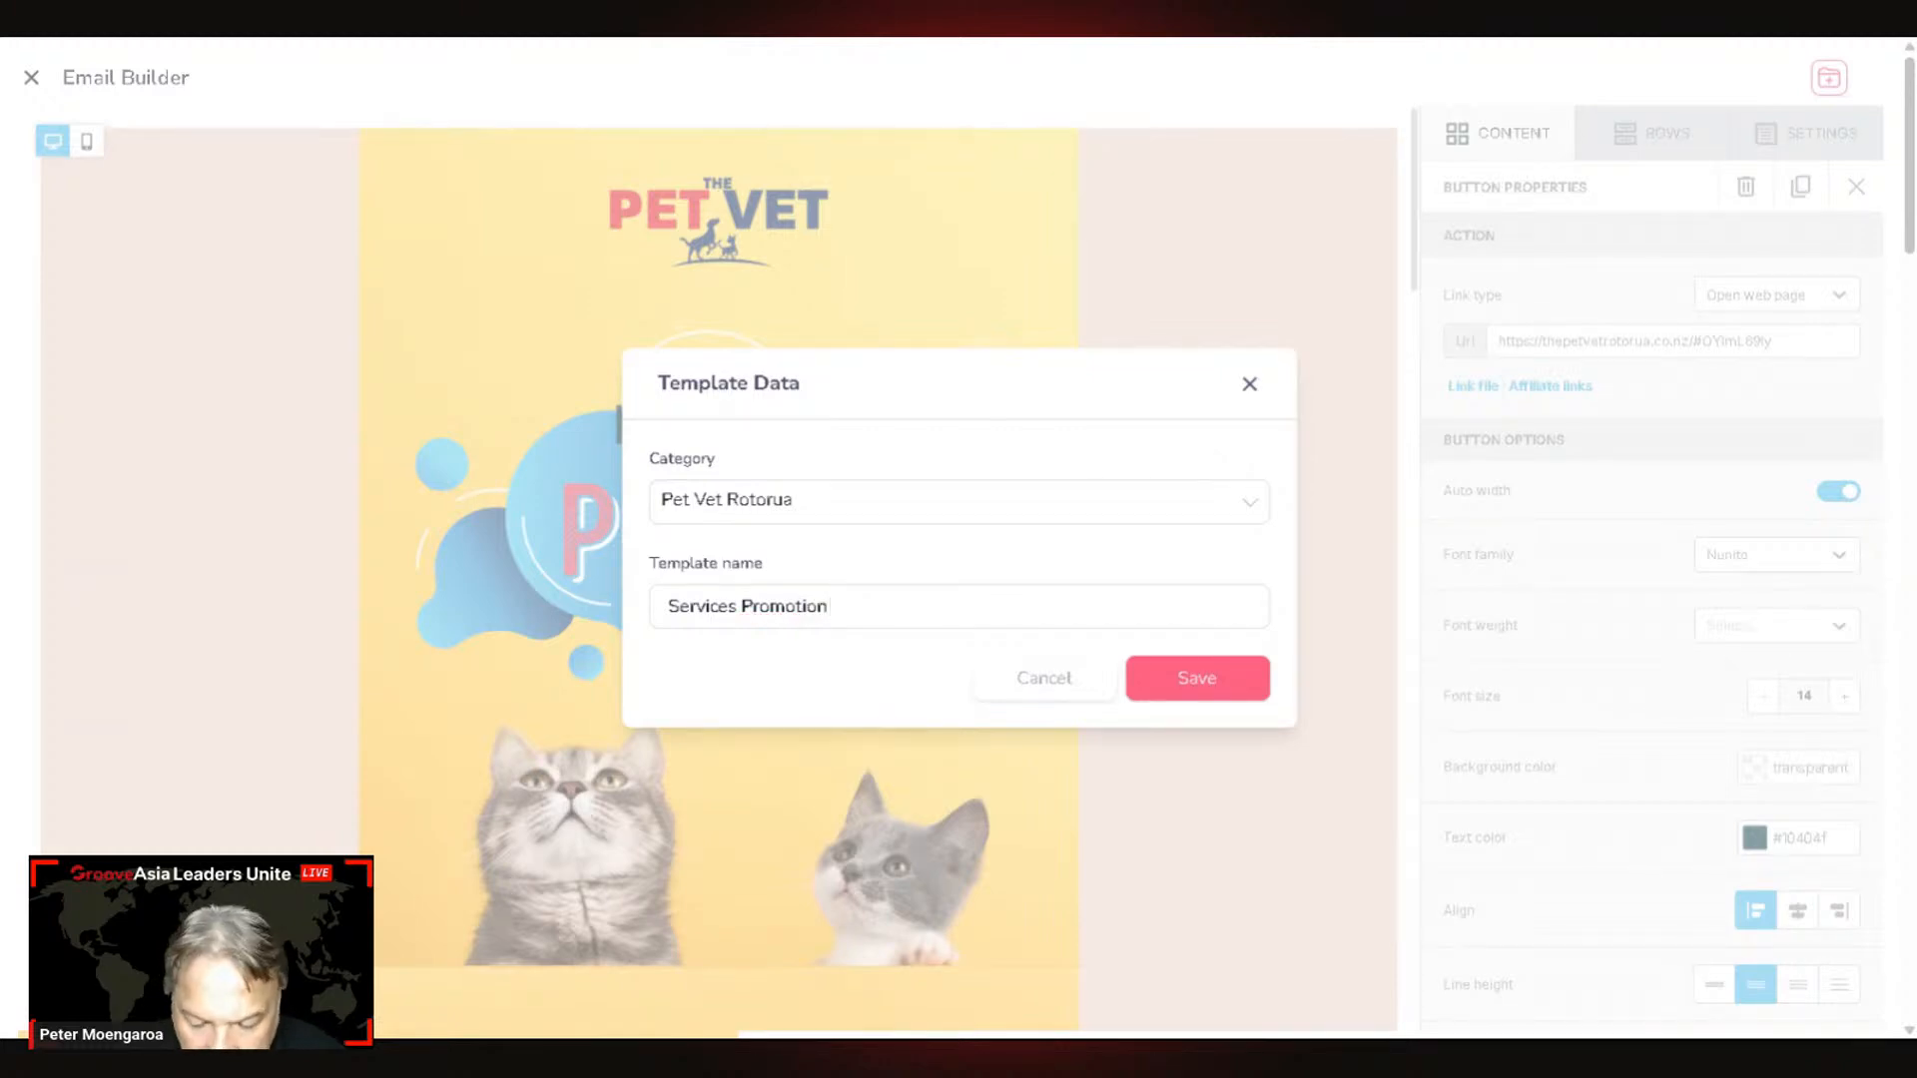
text( Email)
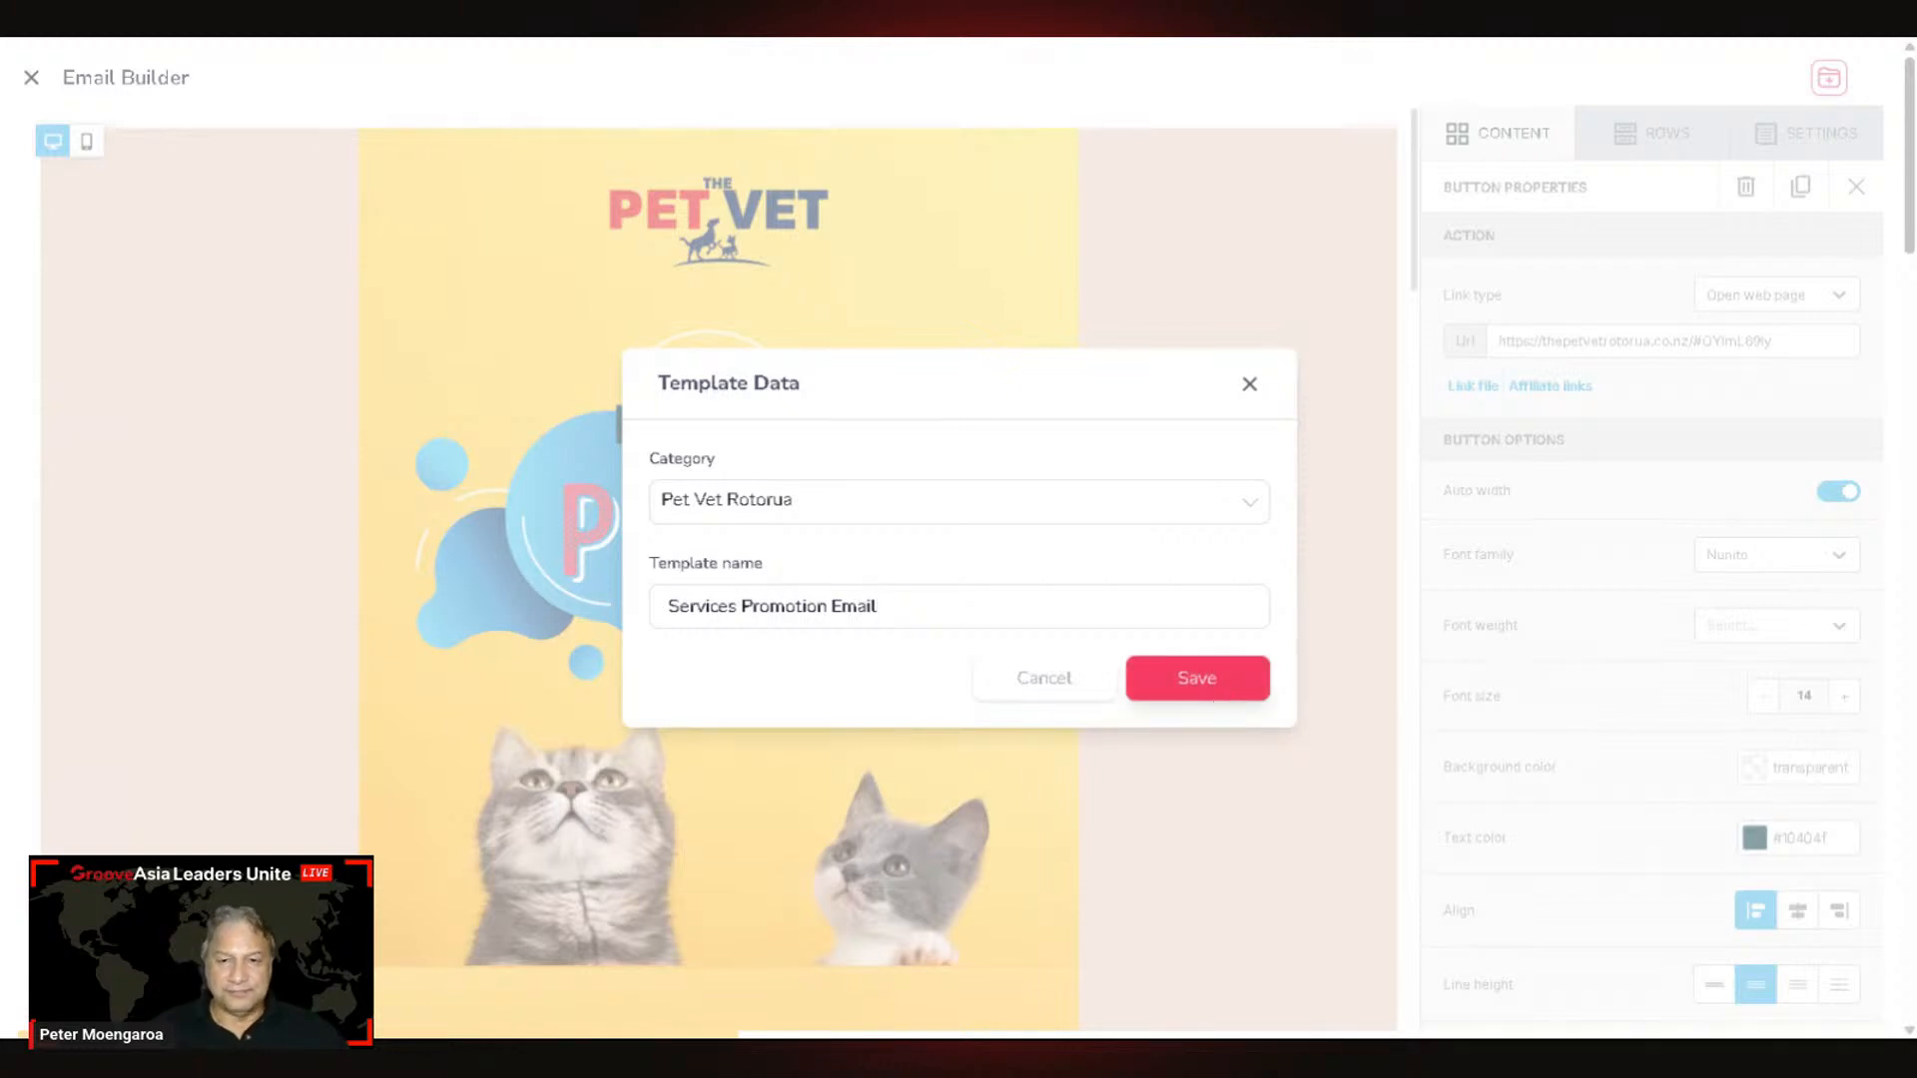
click(1203, 684)
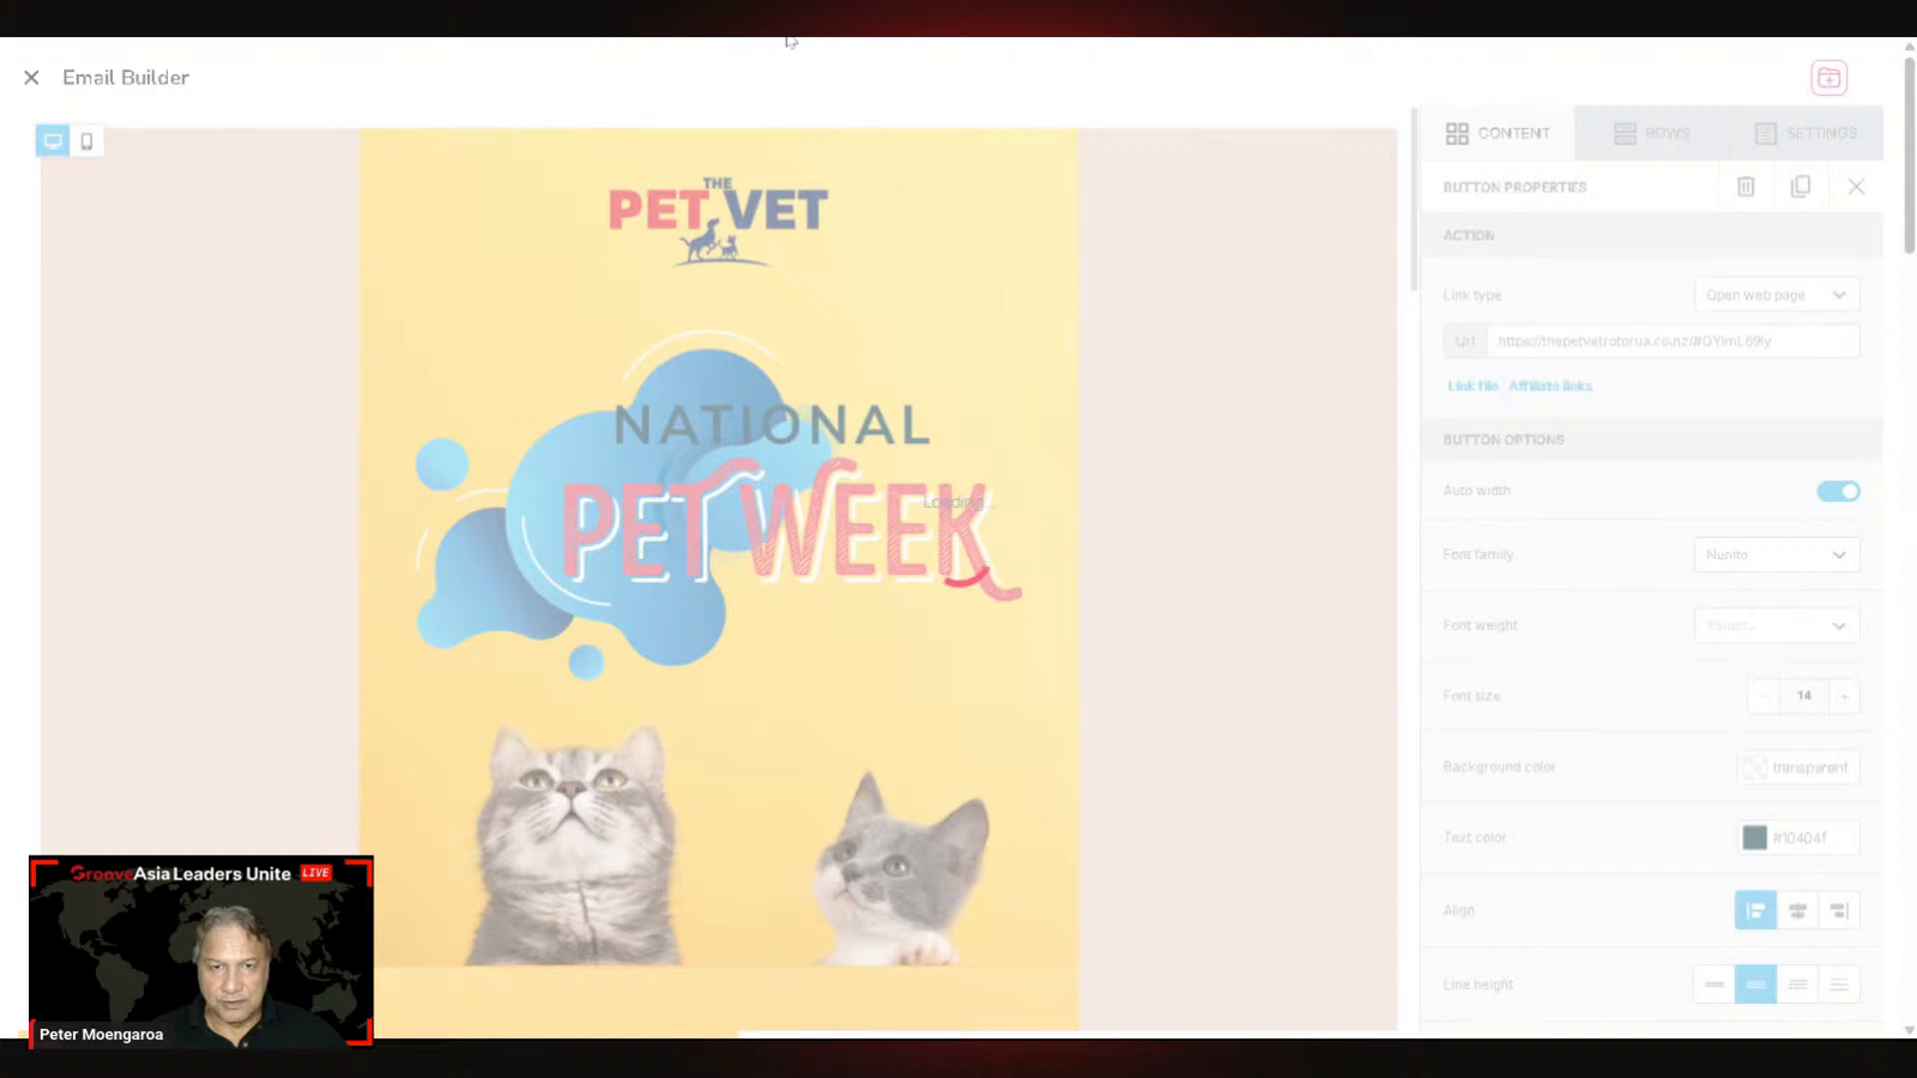
key(Escape)
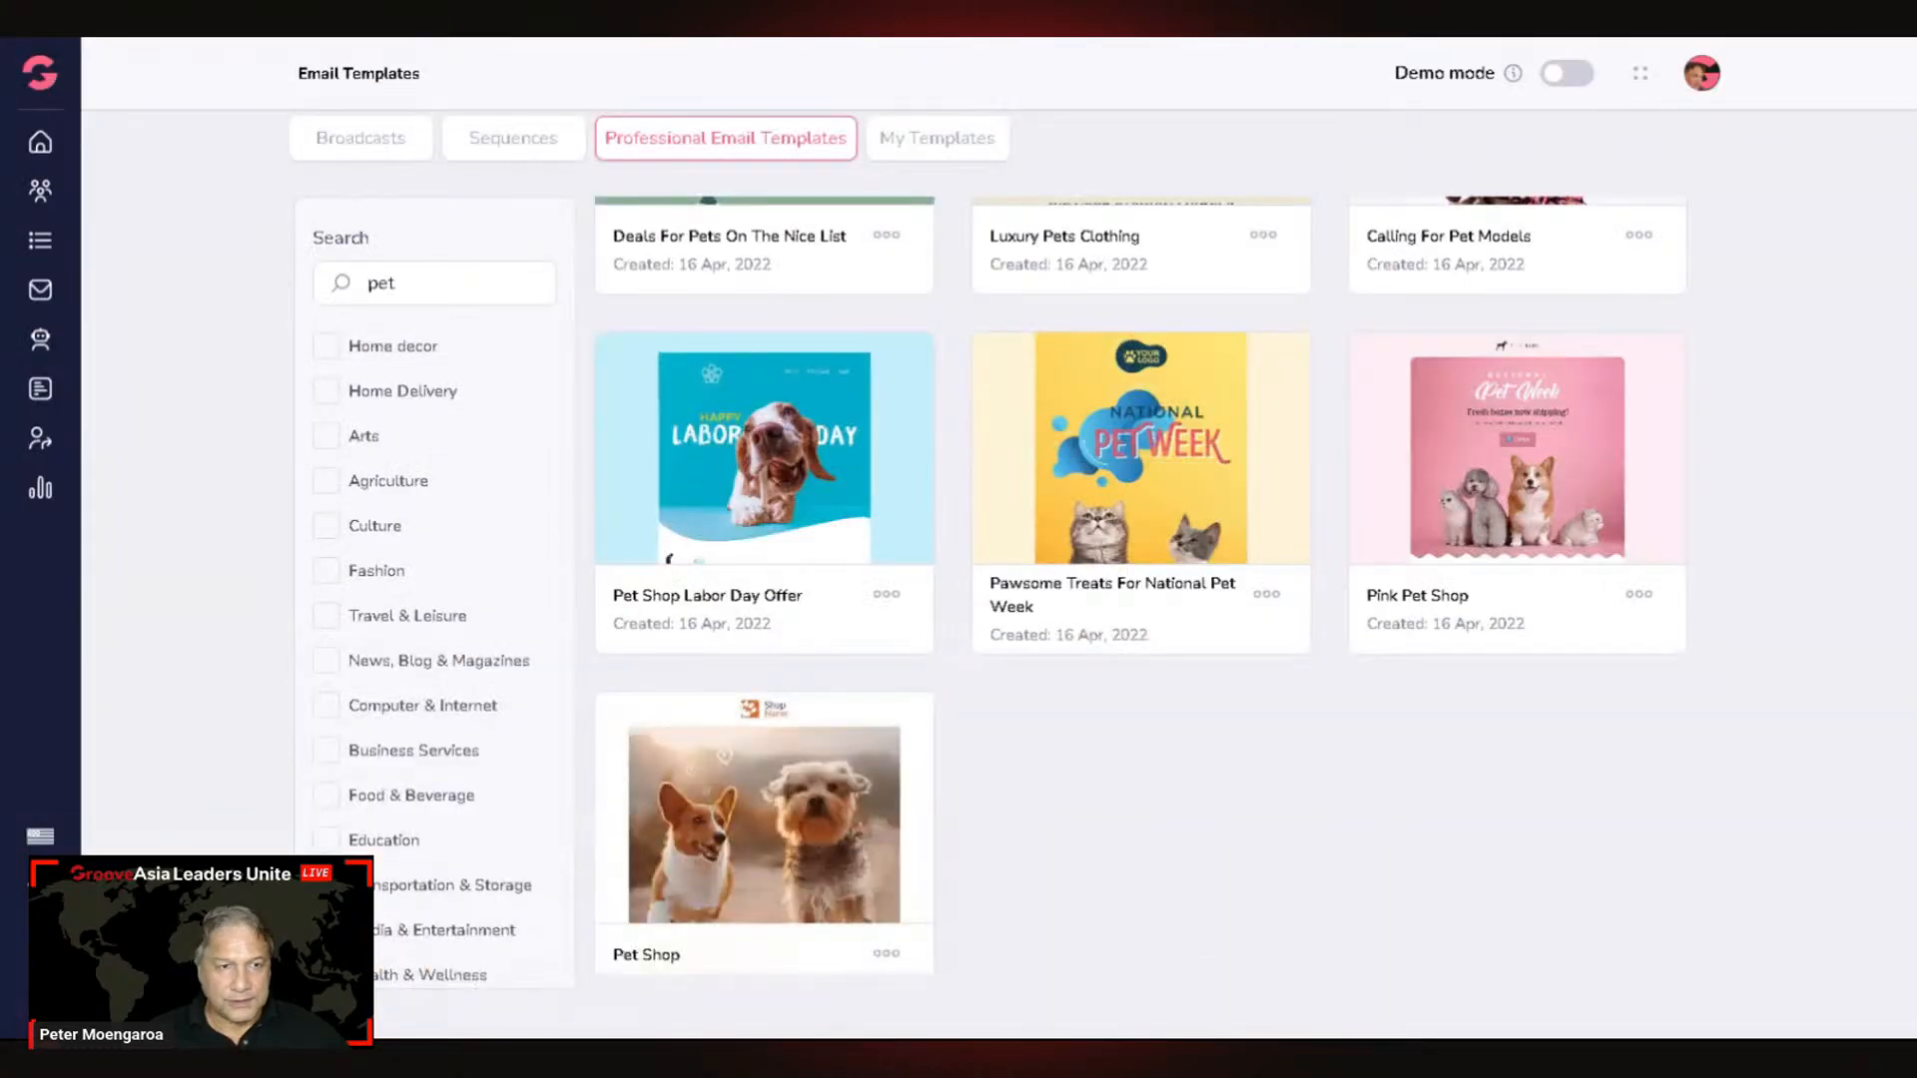
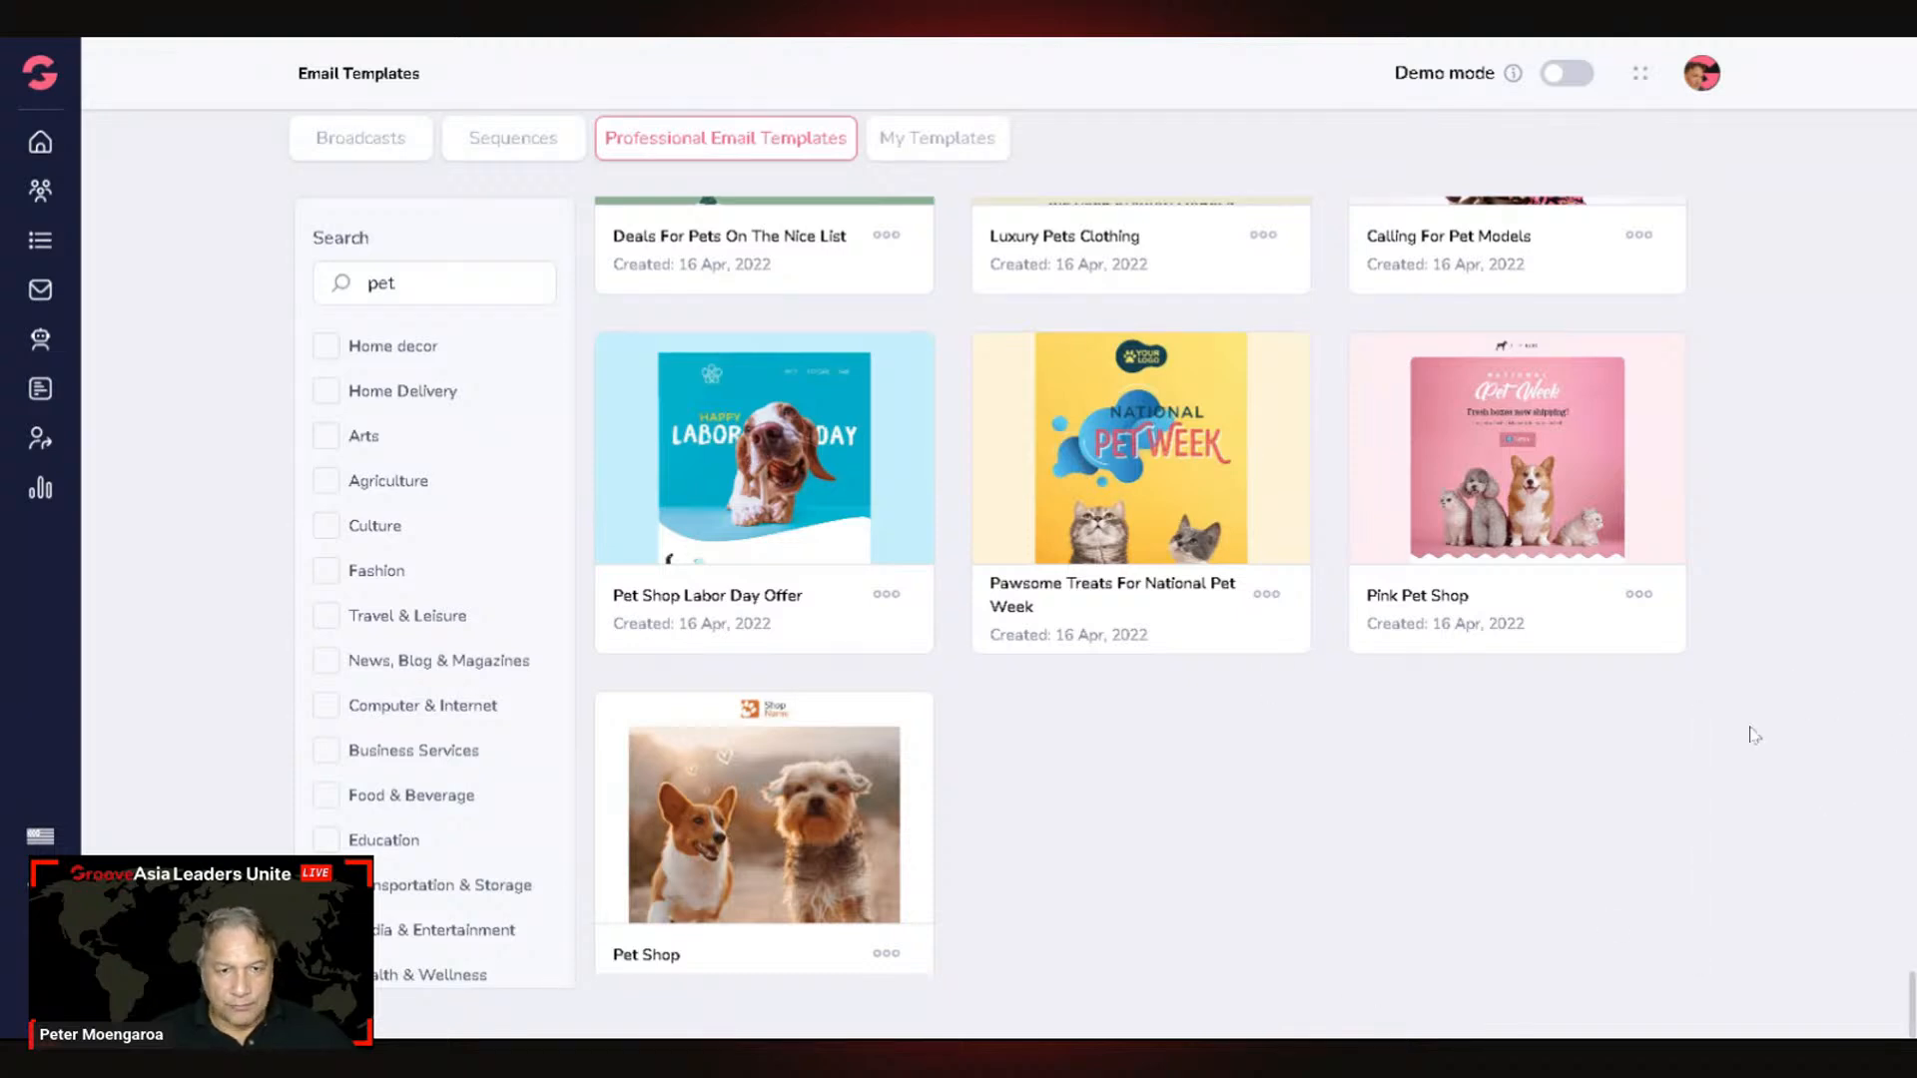
Step: Edit the Demo draft from Campaigns > Broadcasts and jump to its Recipients step
mouse_move(1134, 376)
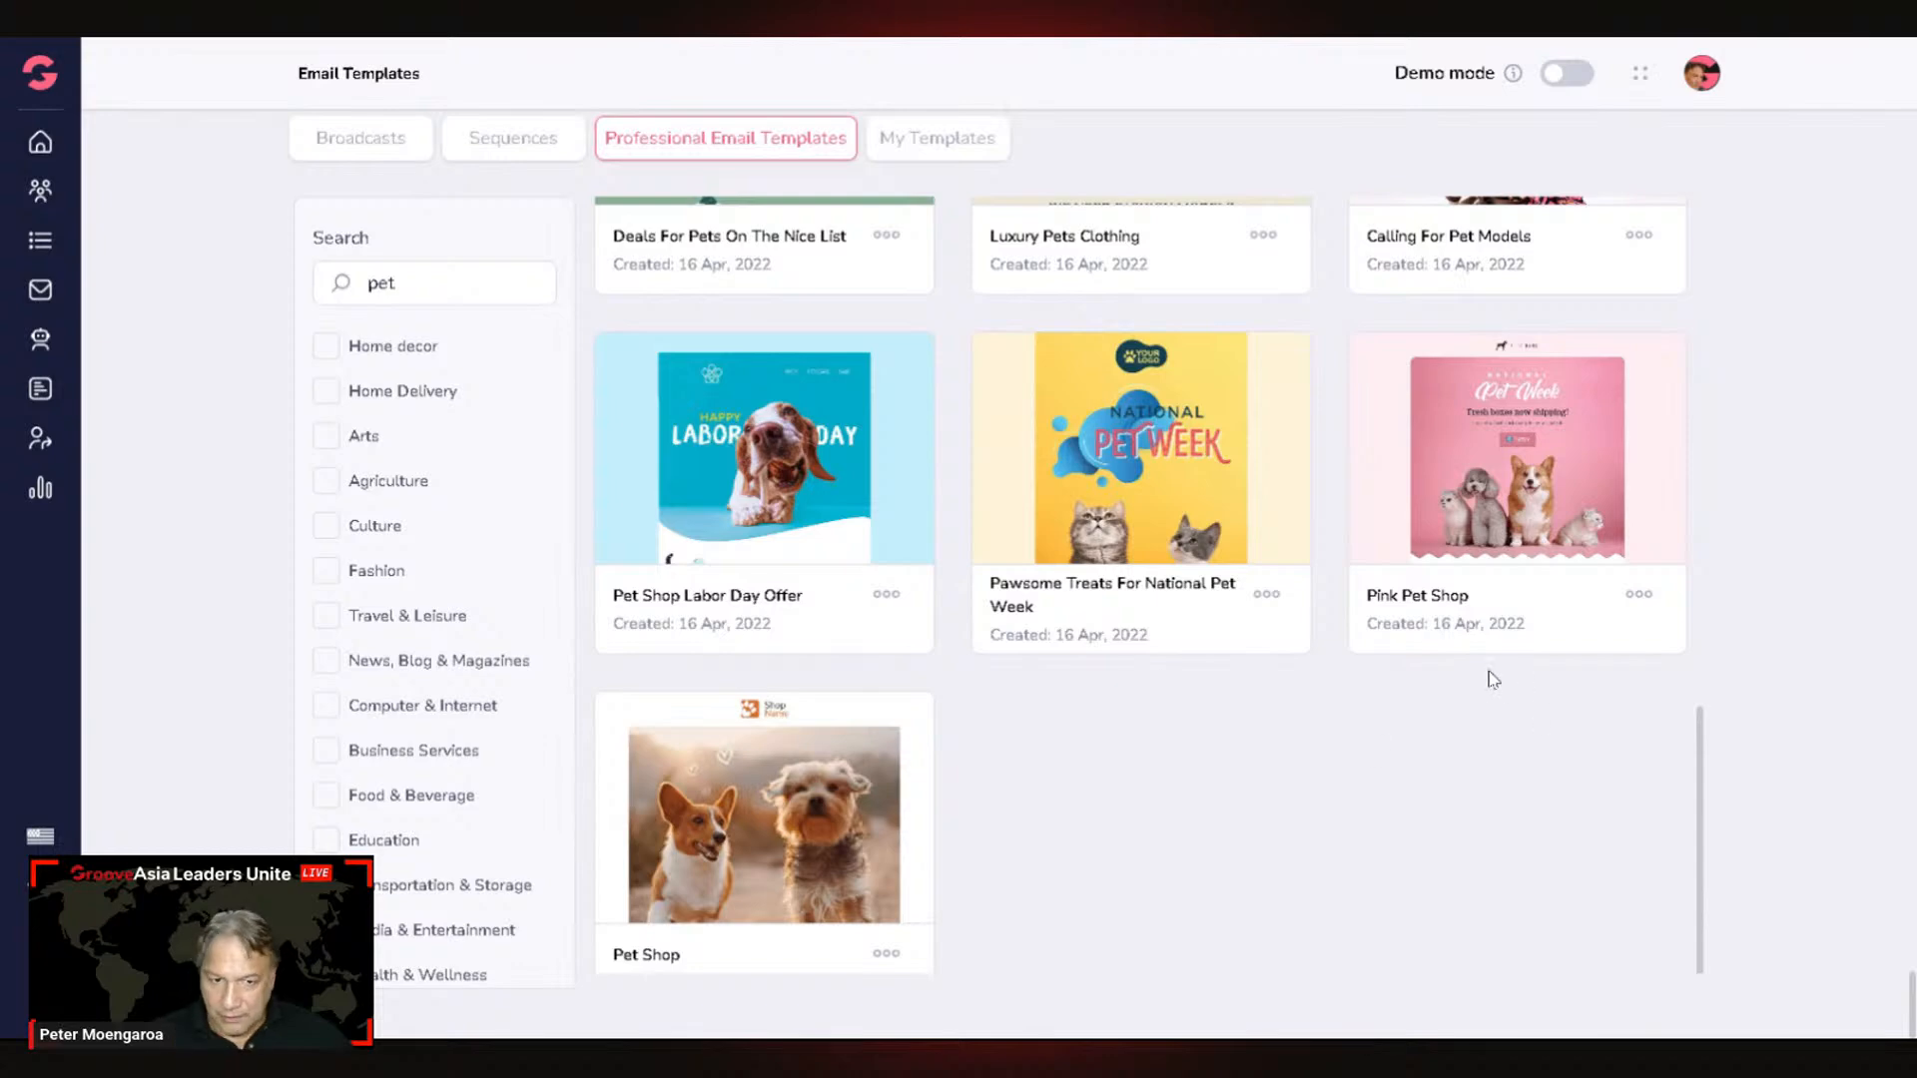
scroll(1488, 679, up, 12)
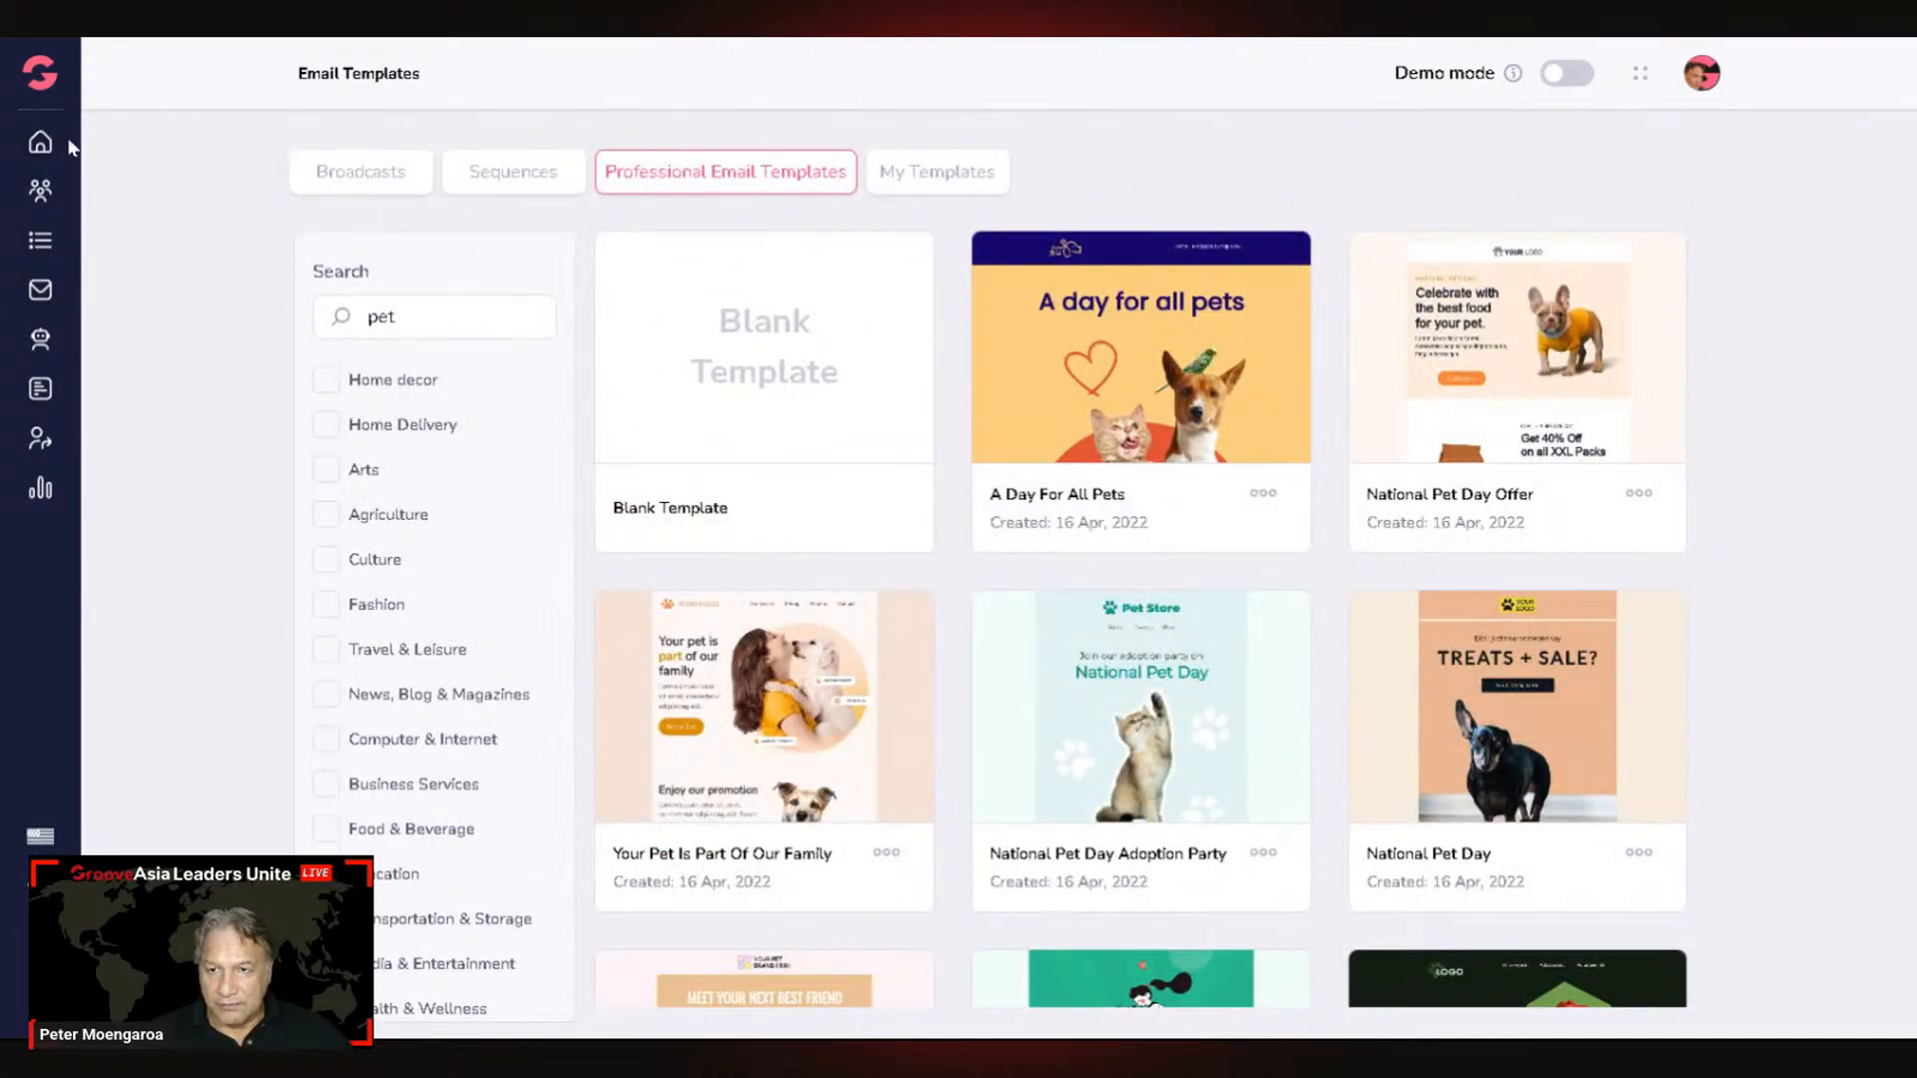
mouse_move(711, 303)
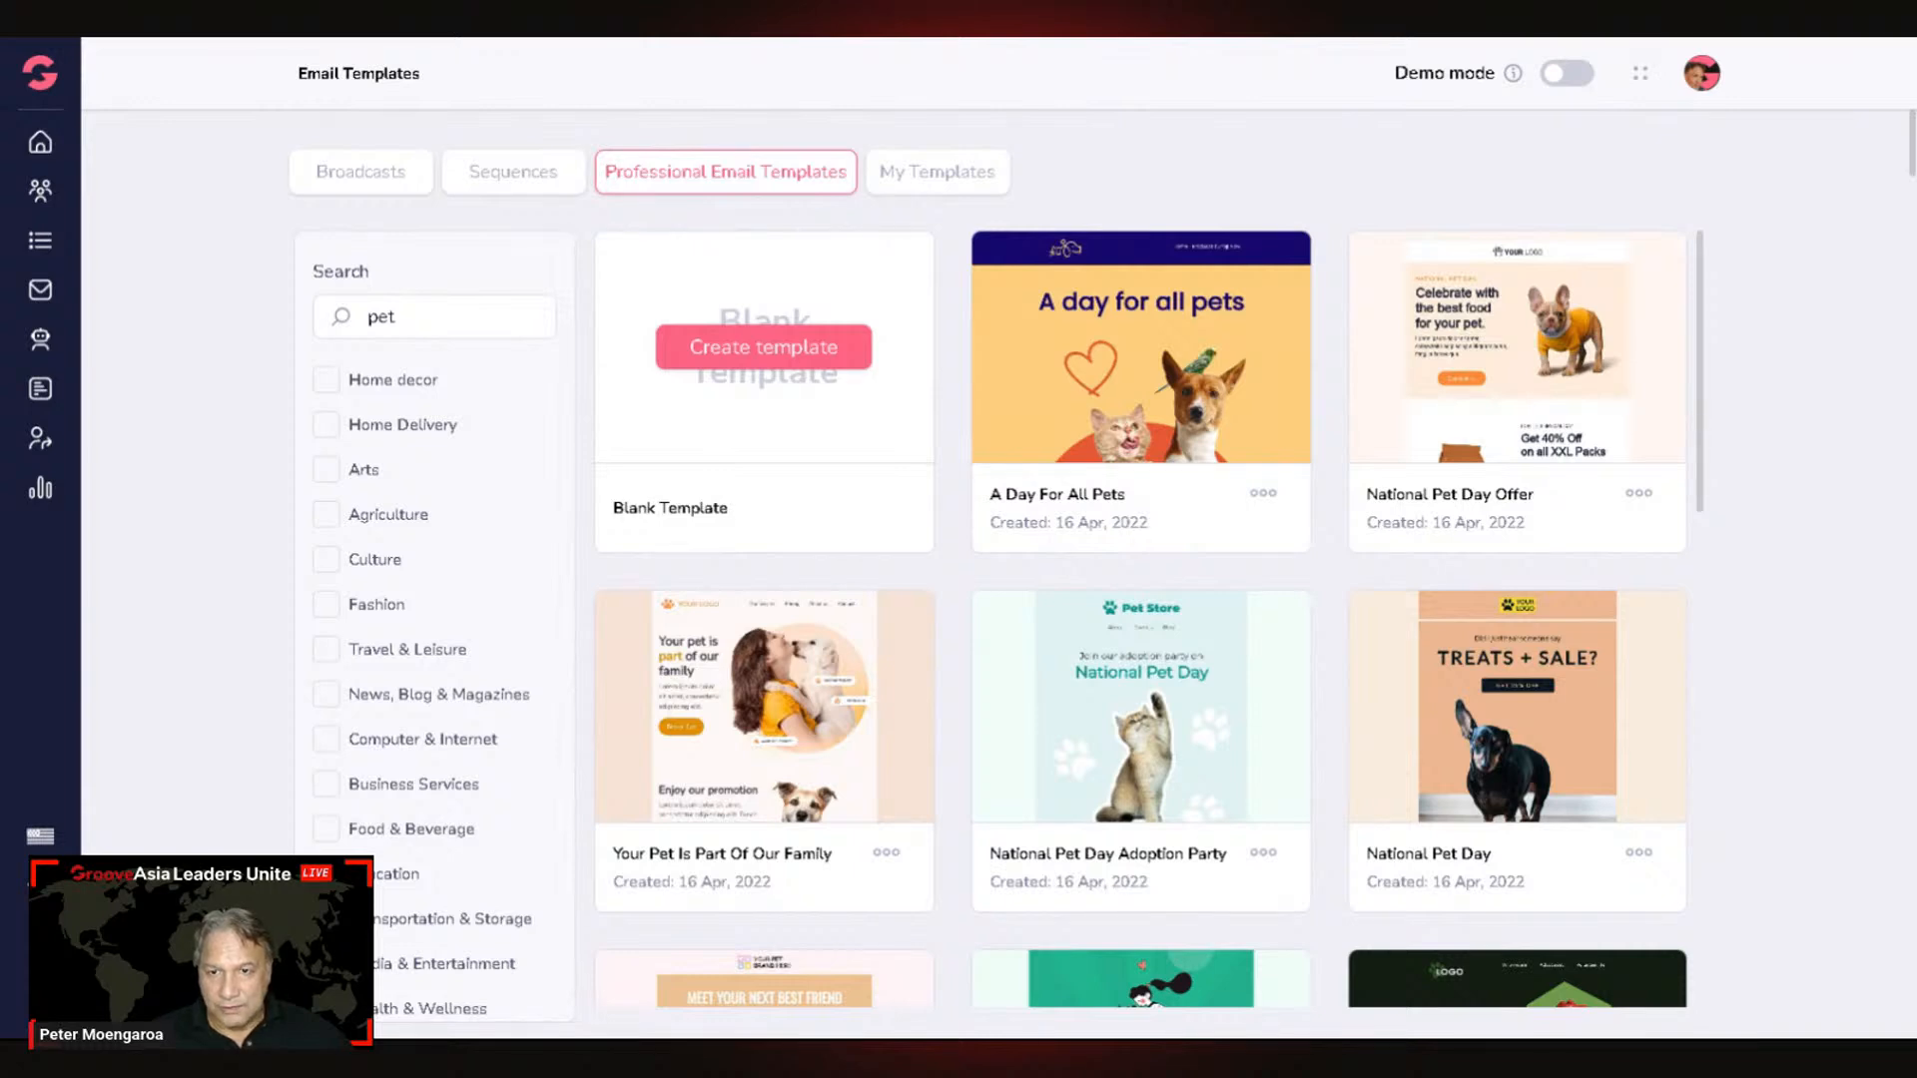
mouse_move(1247, 245)
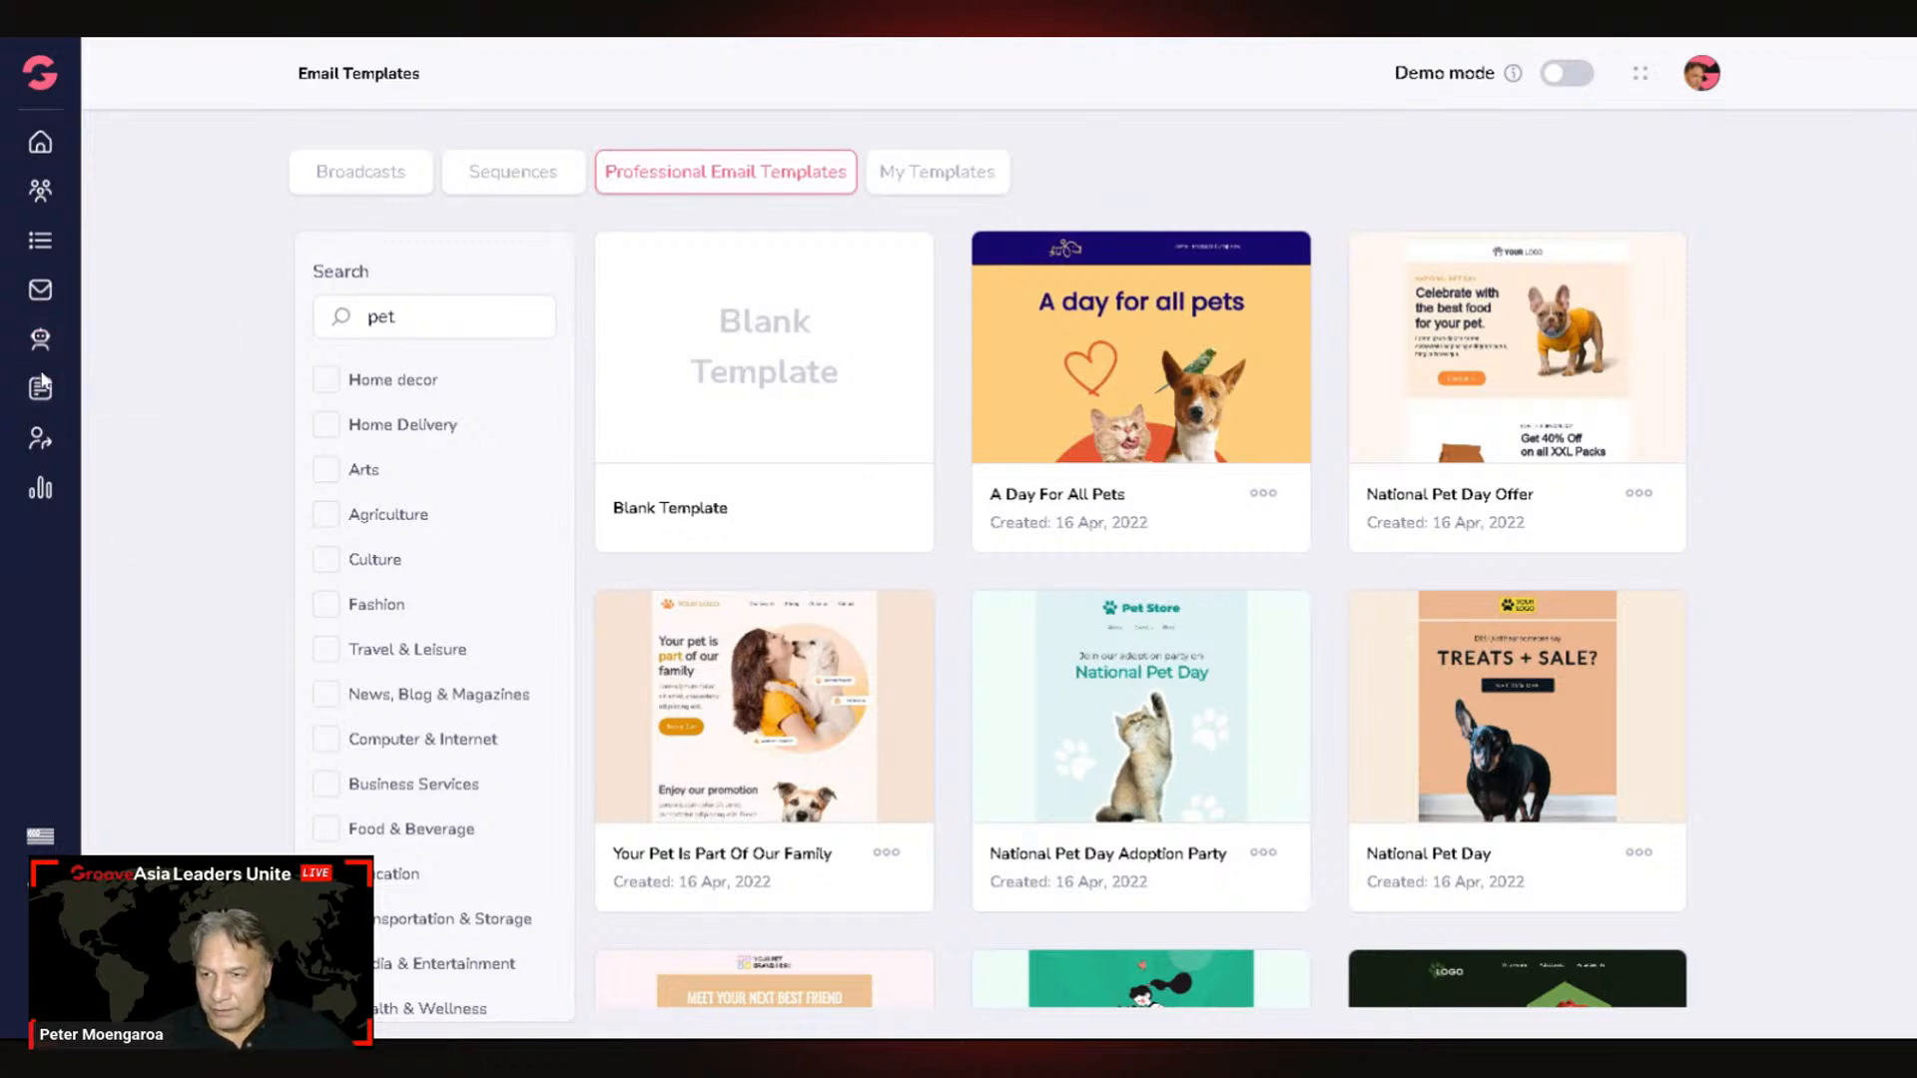
click(42, 296)
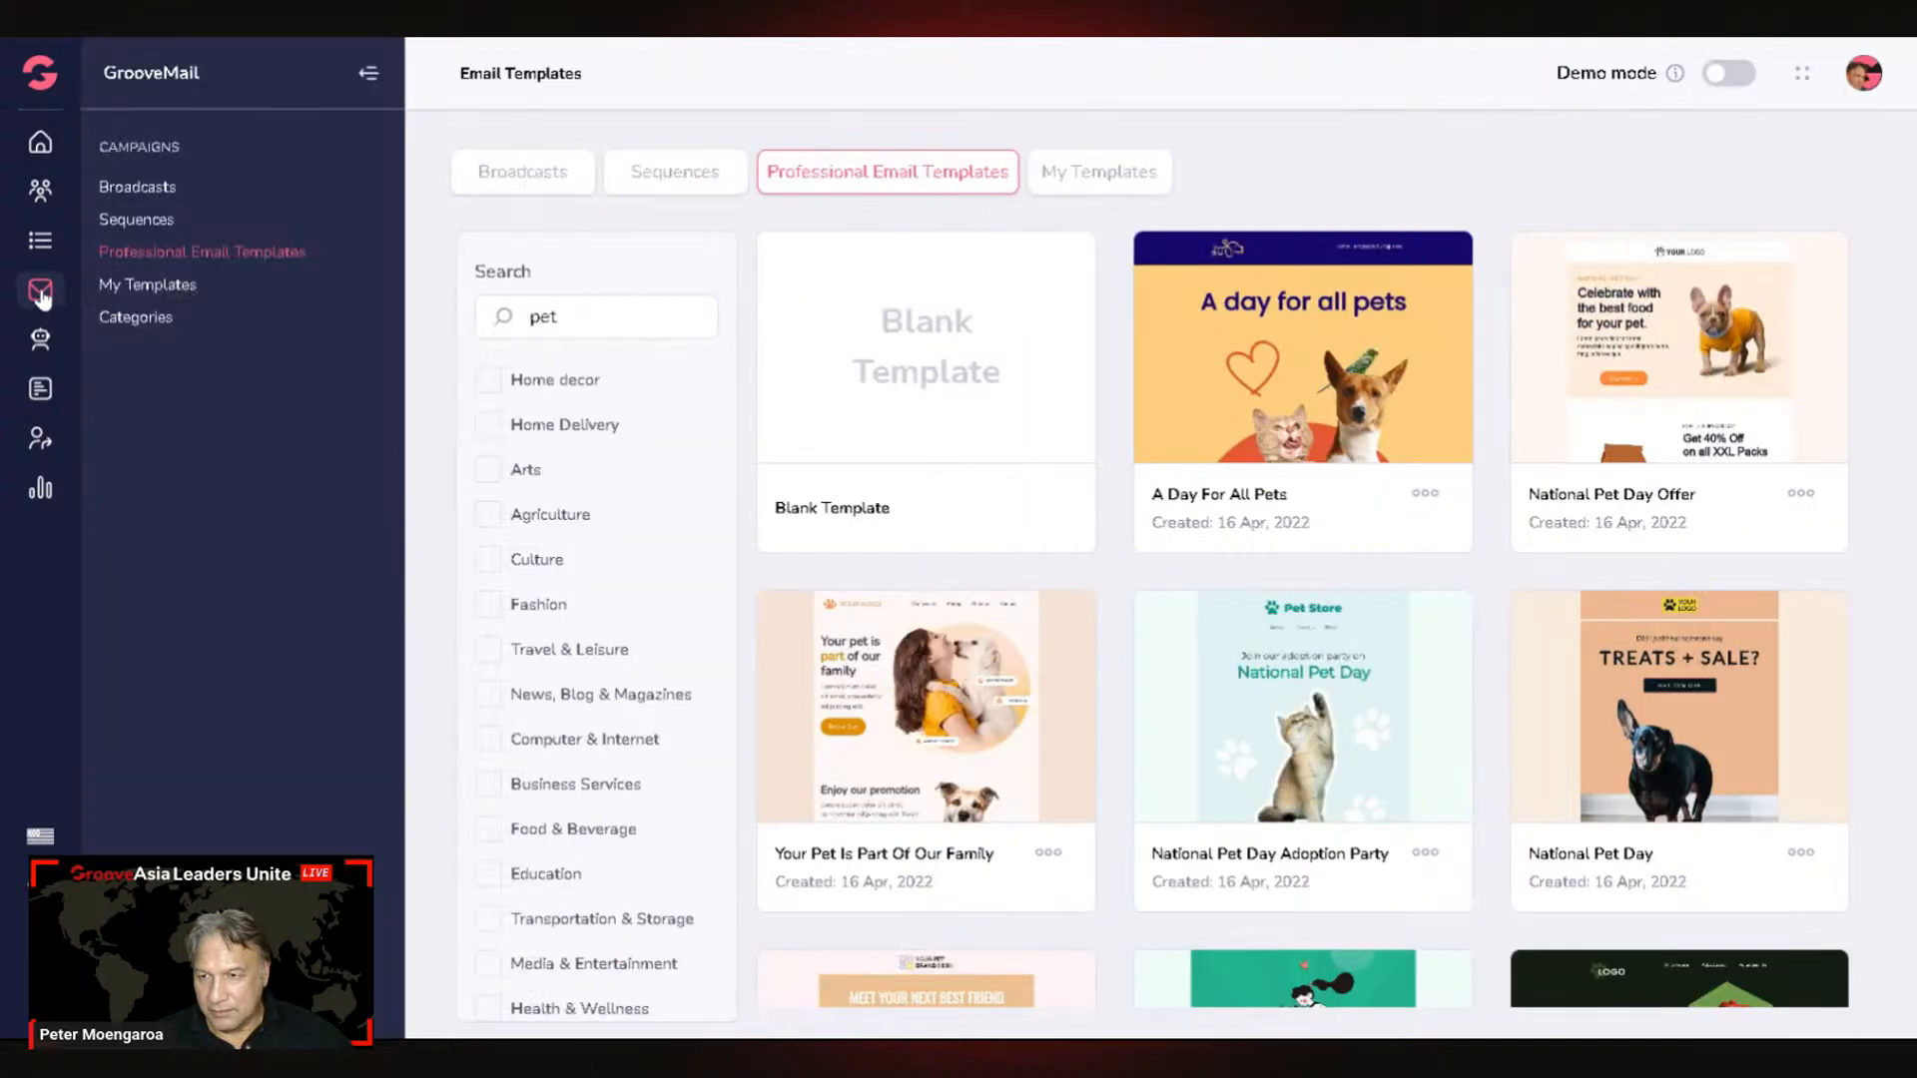
click(152, 192)
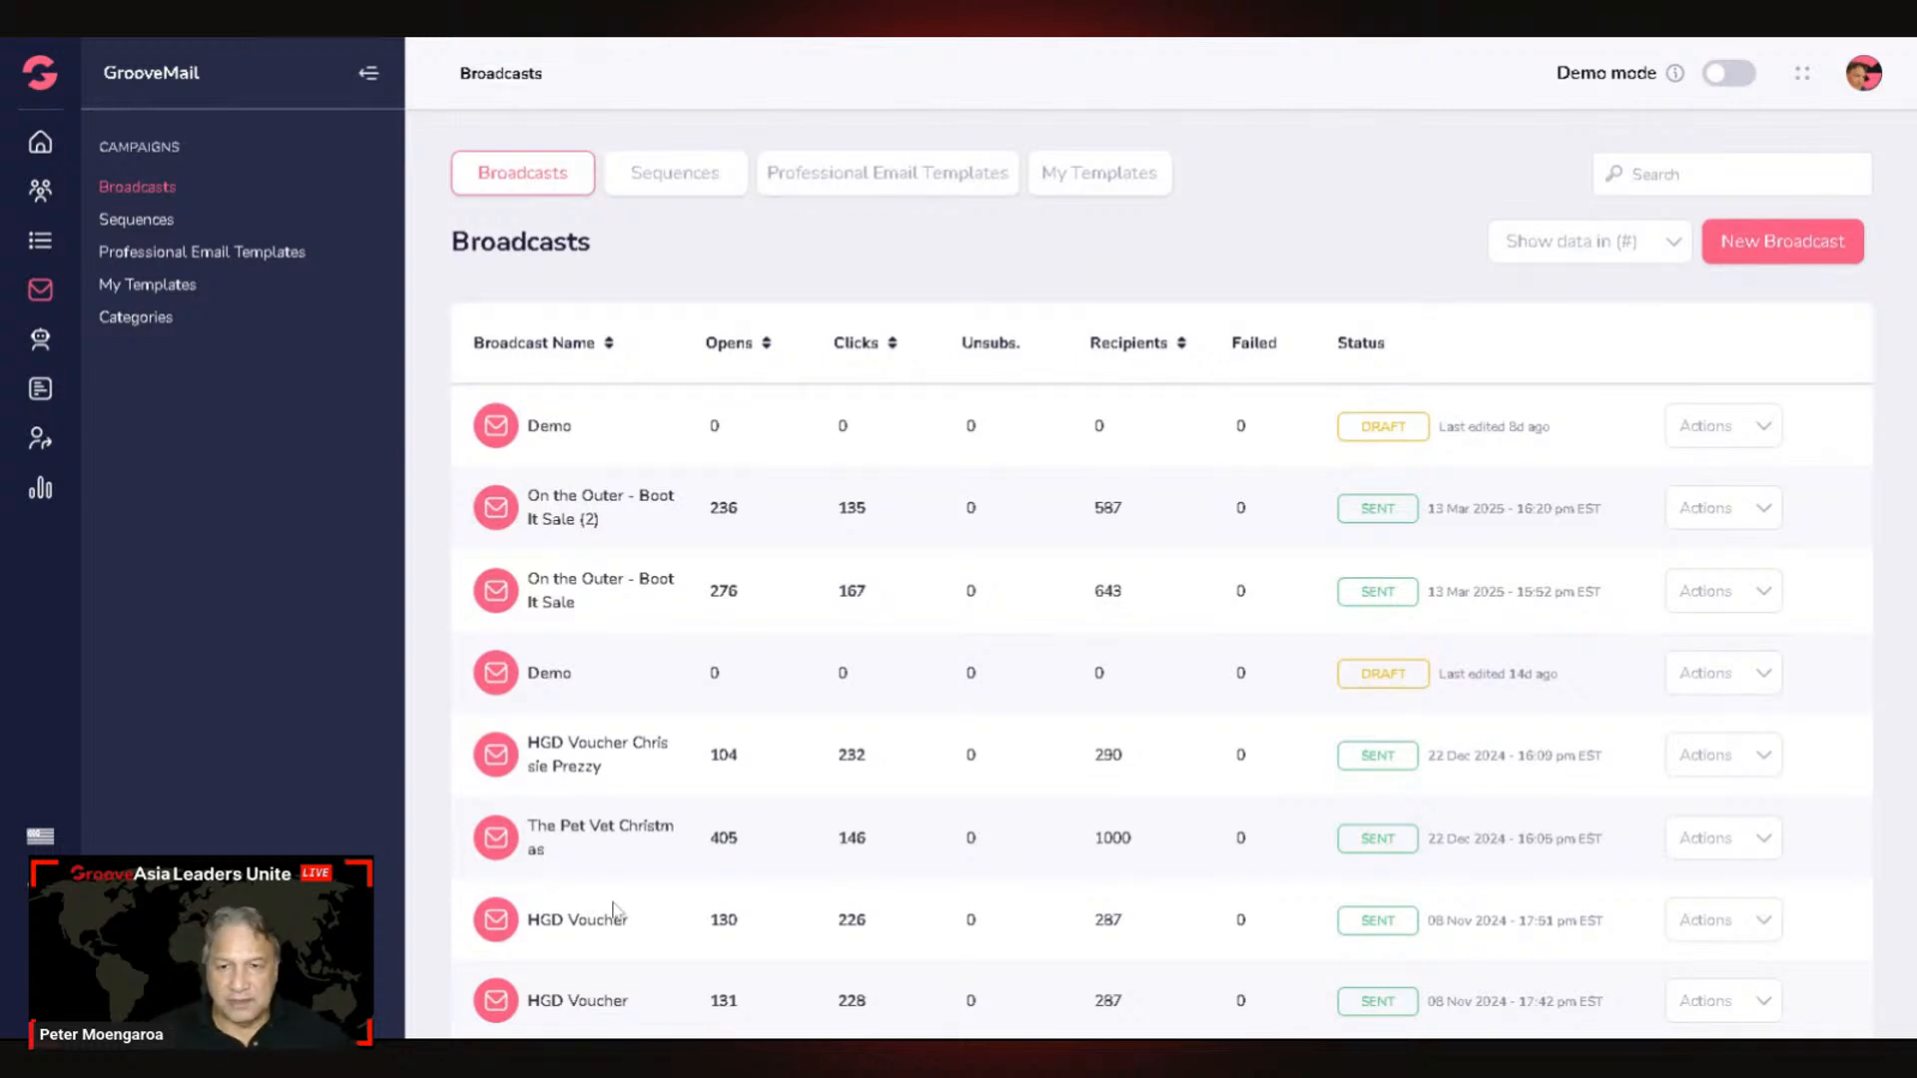
click(1736, 429)
click(1699, 488)
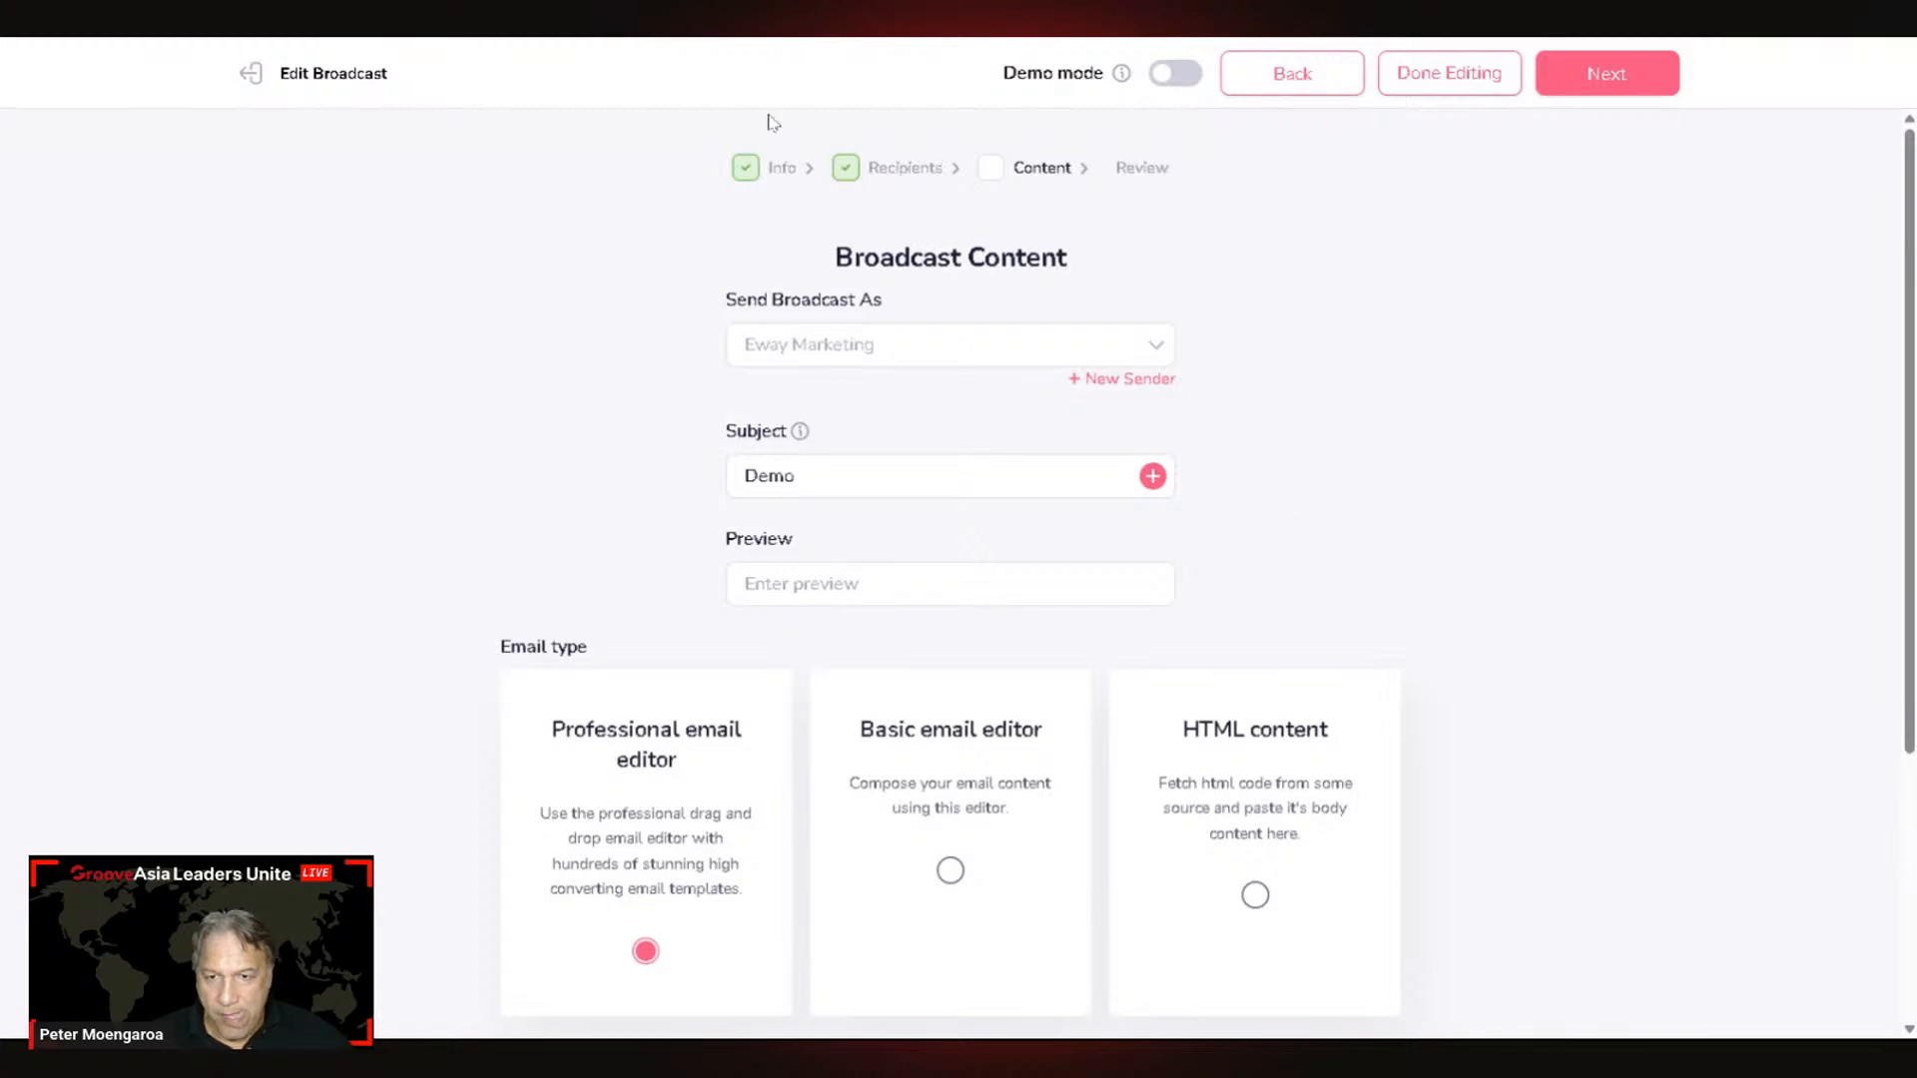
click(912, 170)
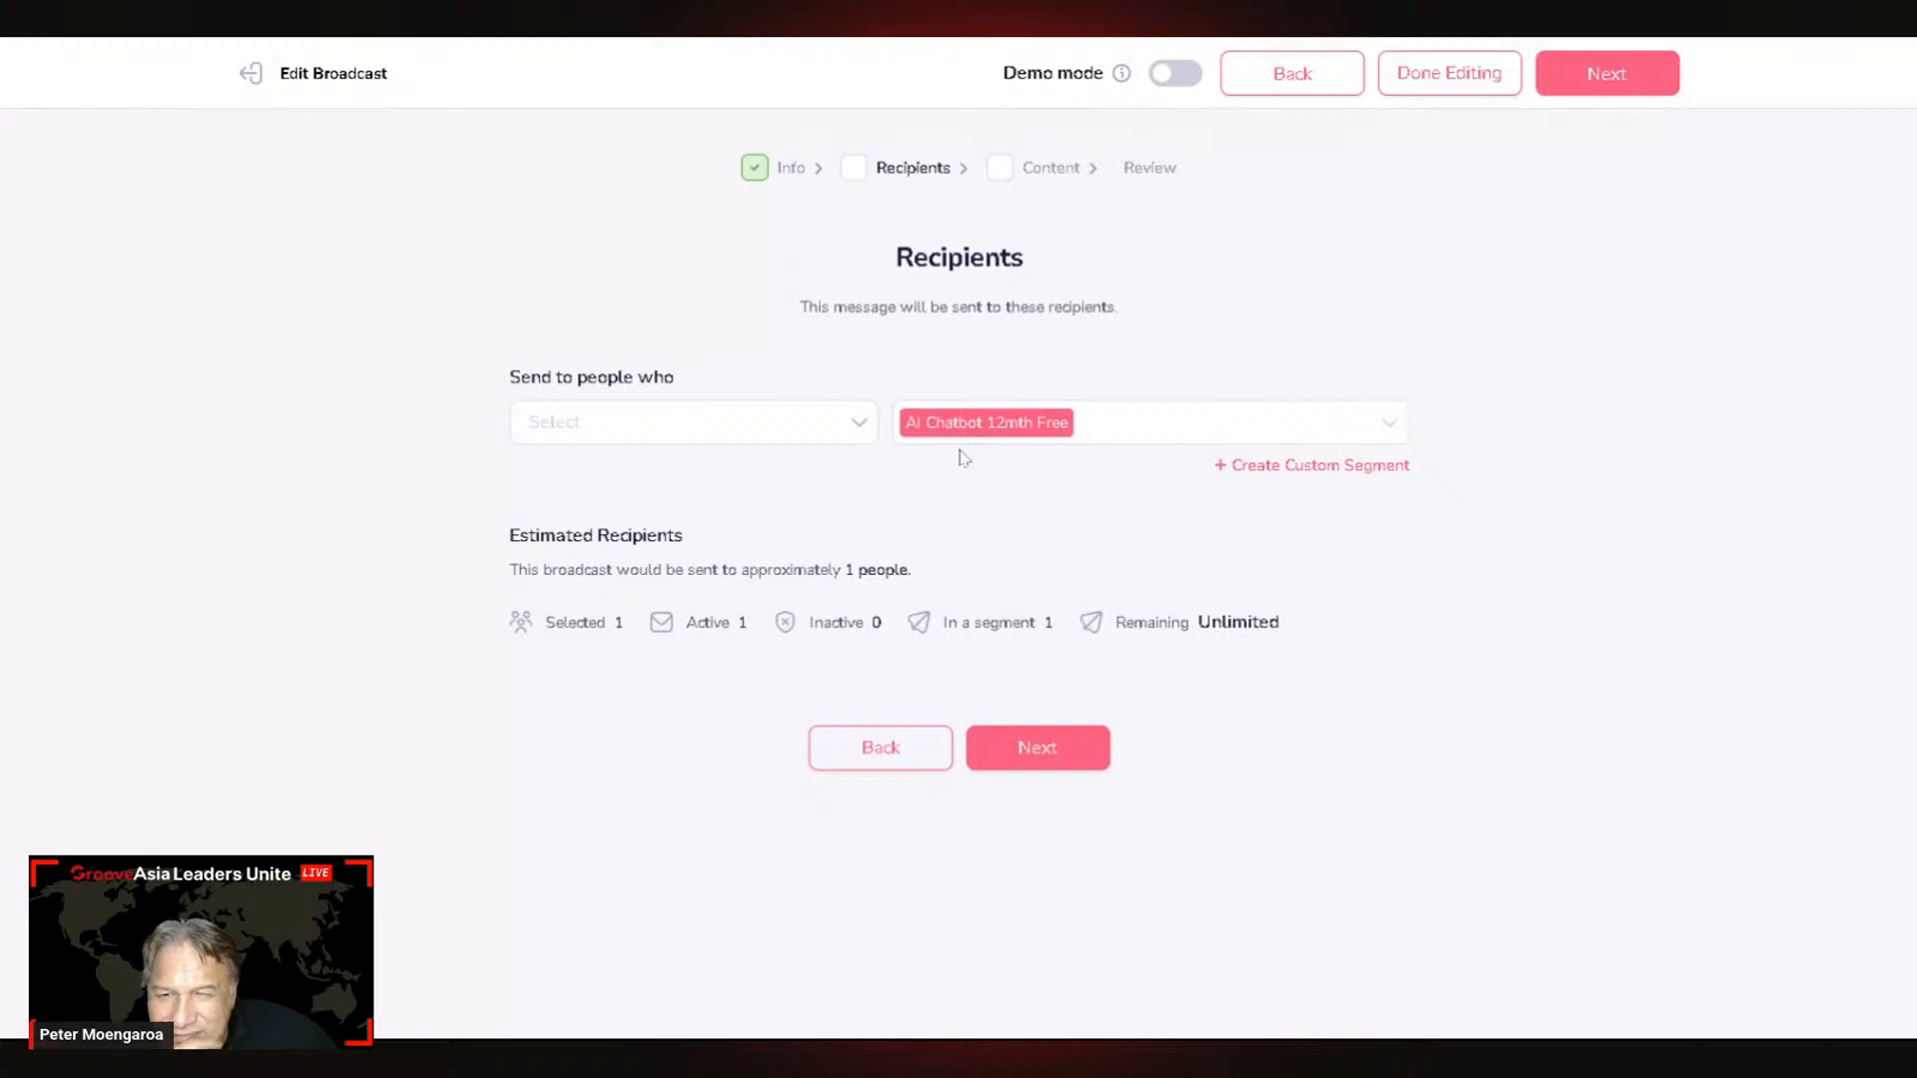
Step: Set the recipient condition to Has Tag and browse the available contact tags
click(700, 437)
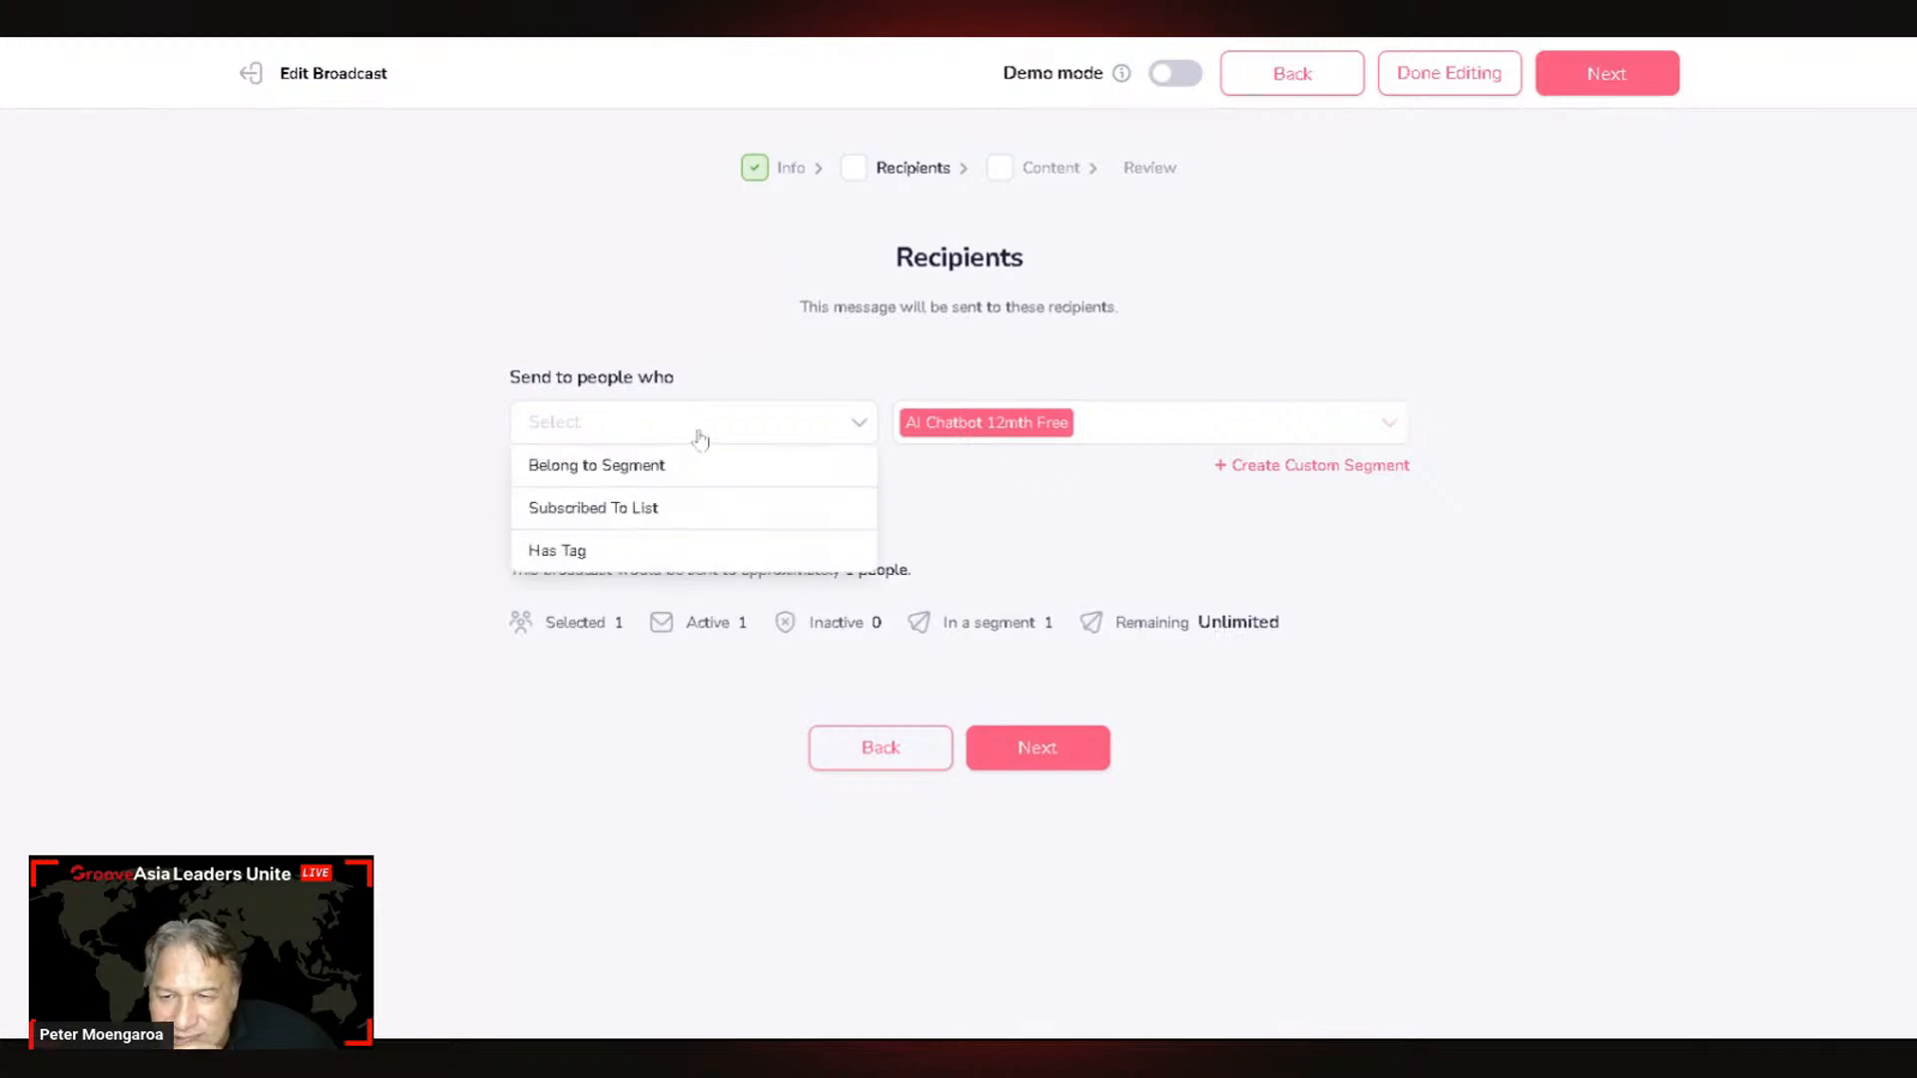
click(585, 559)
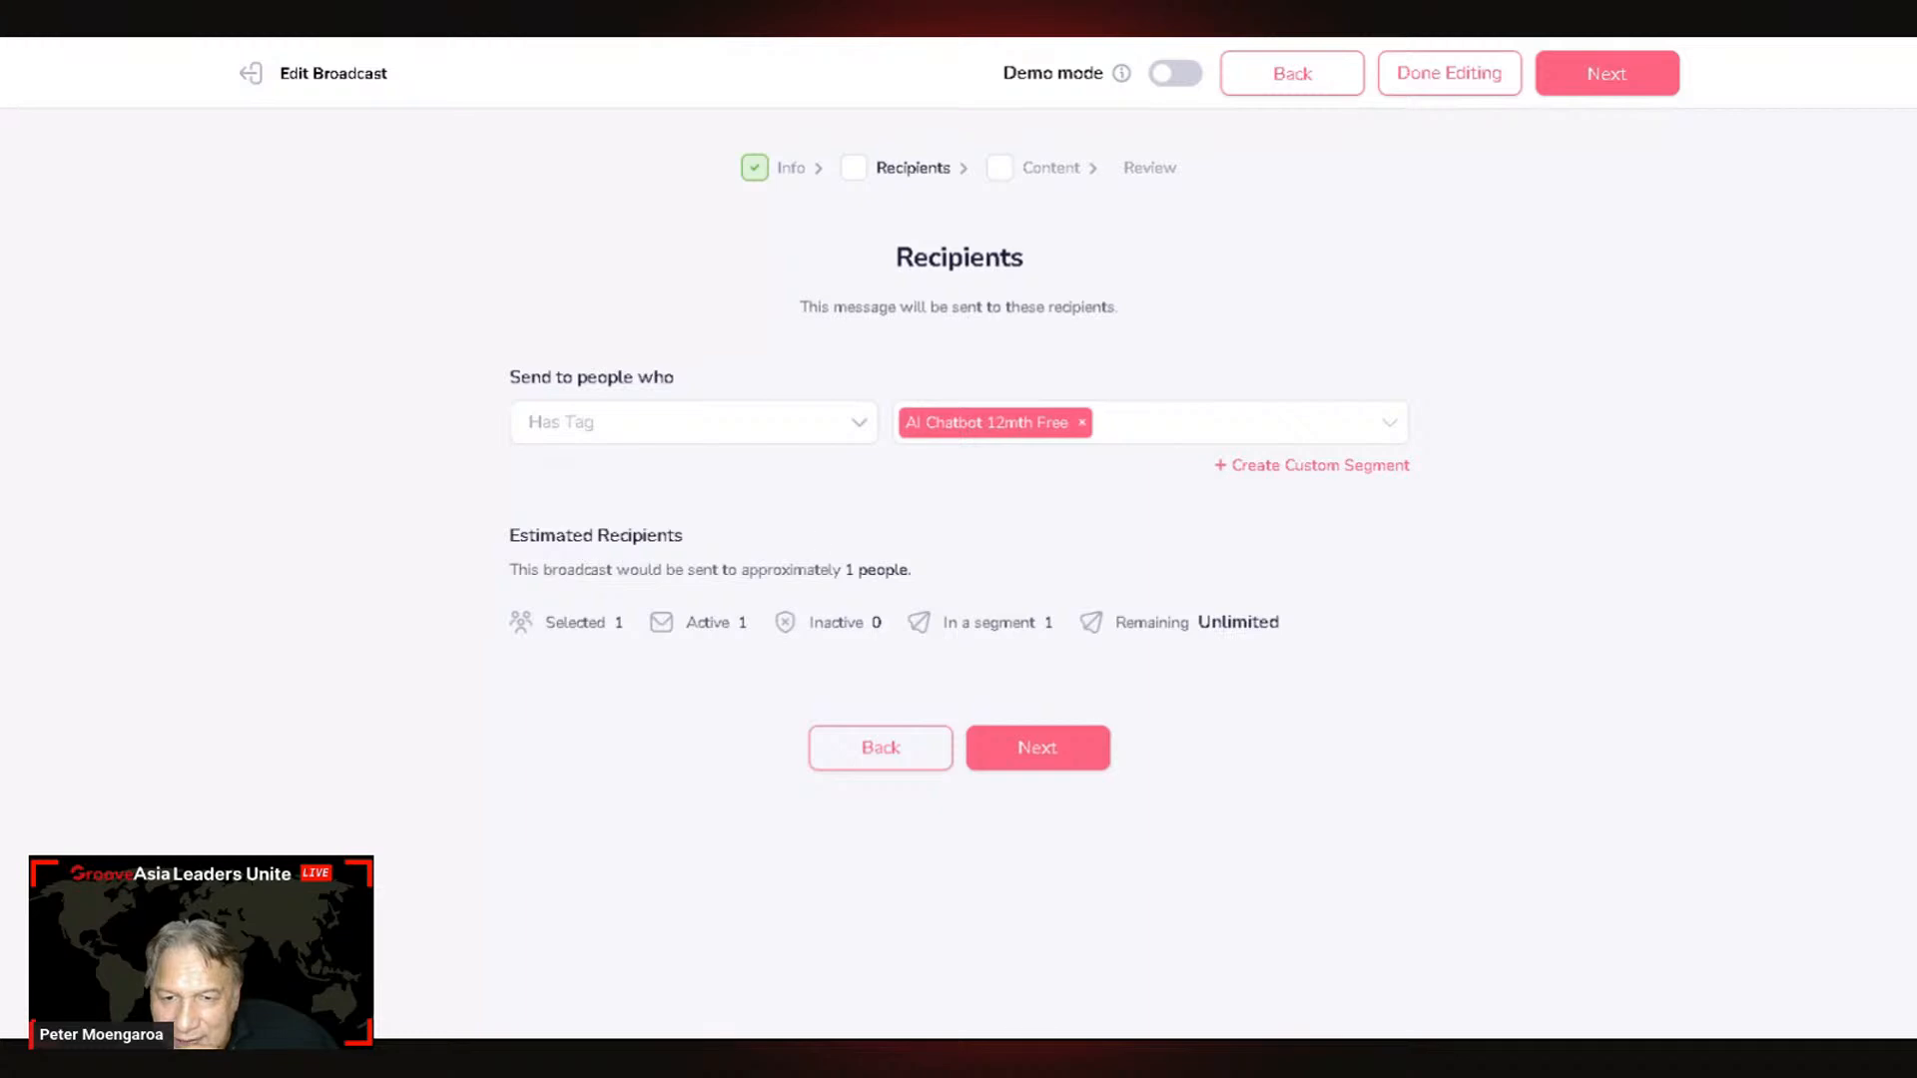
click(1085, 430)
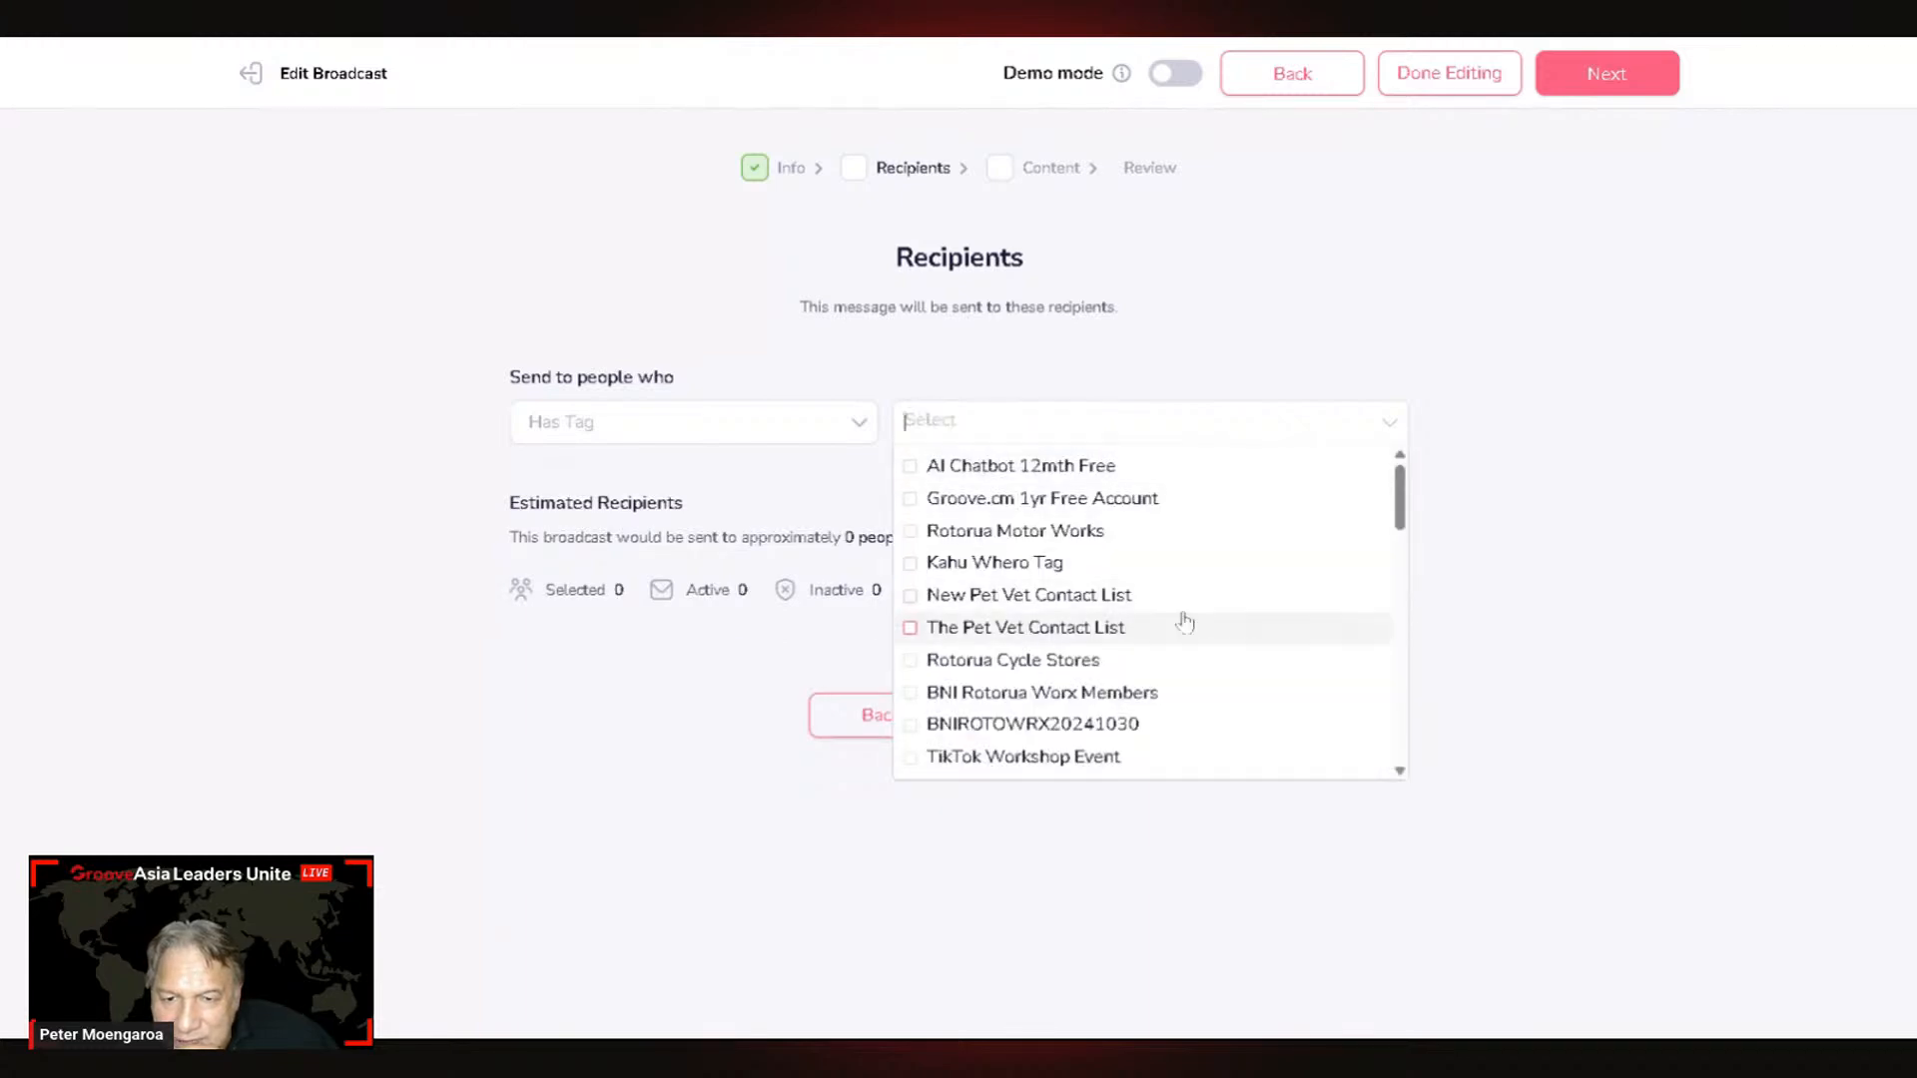
scroll(1173, 611, down, 10)
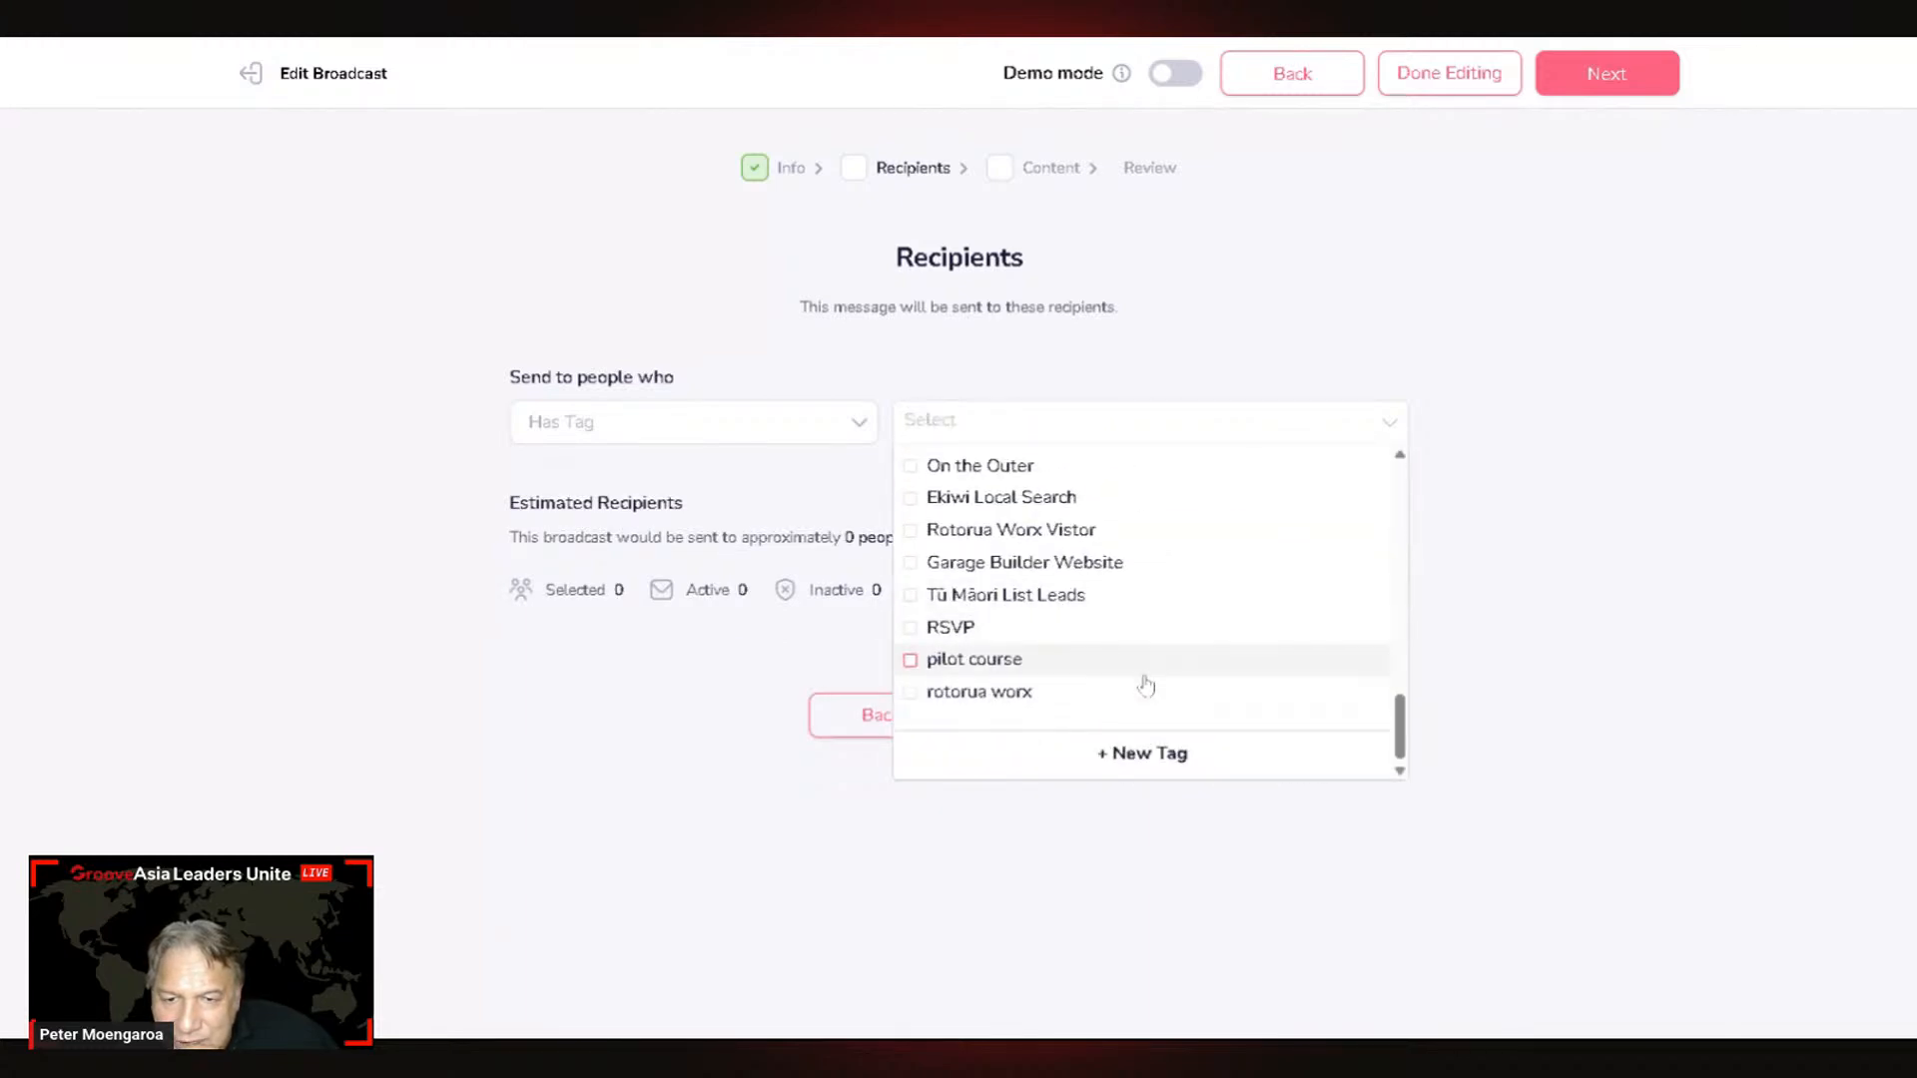
scroll(1146, 685, up, 8)
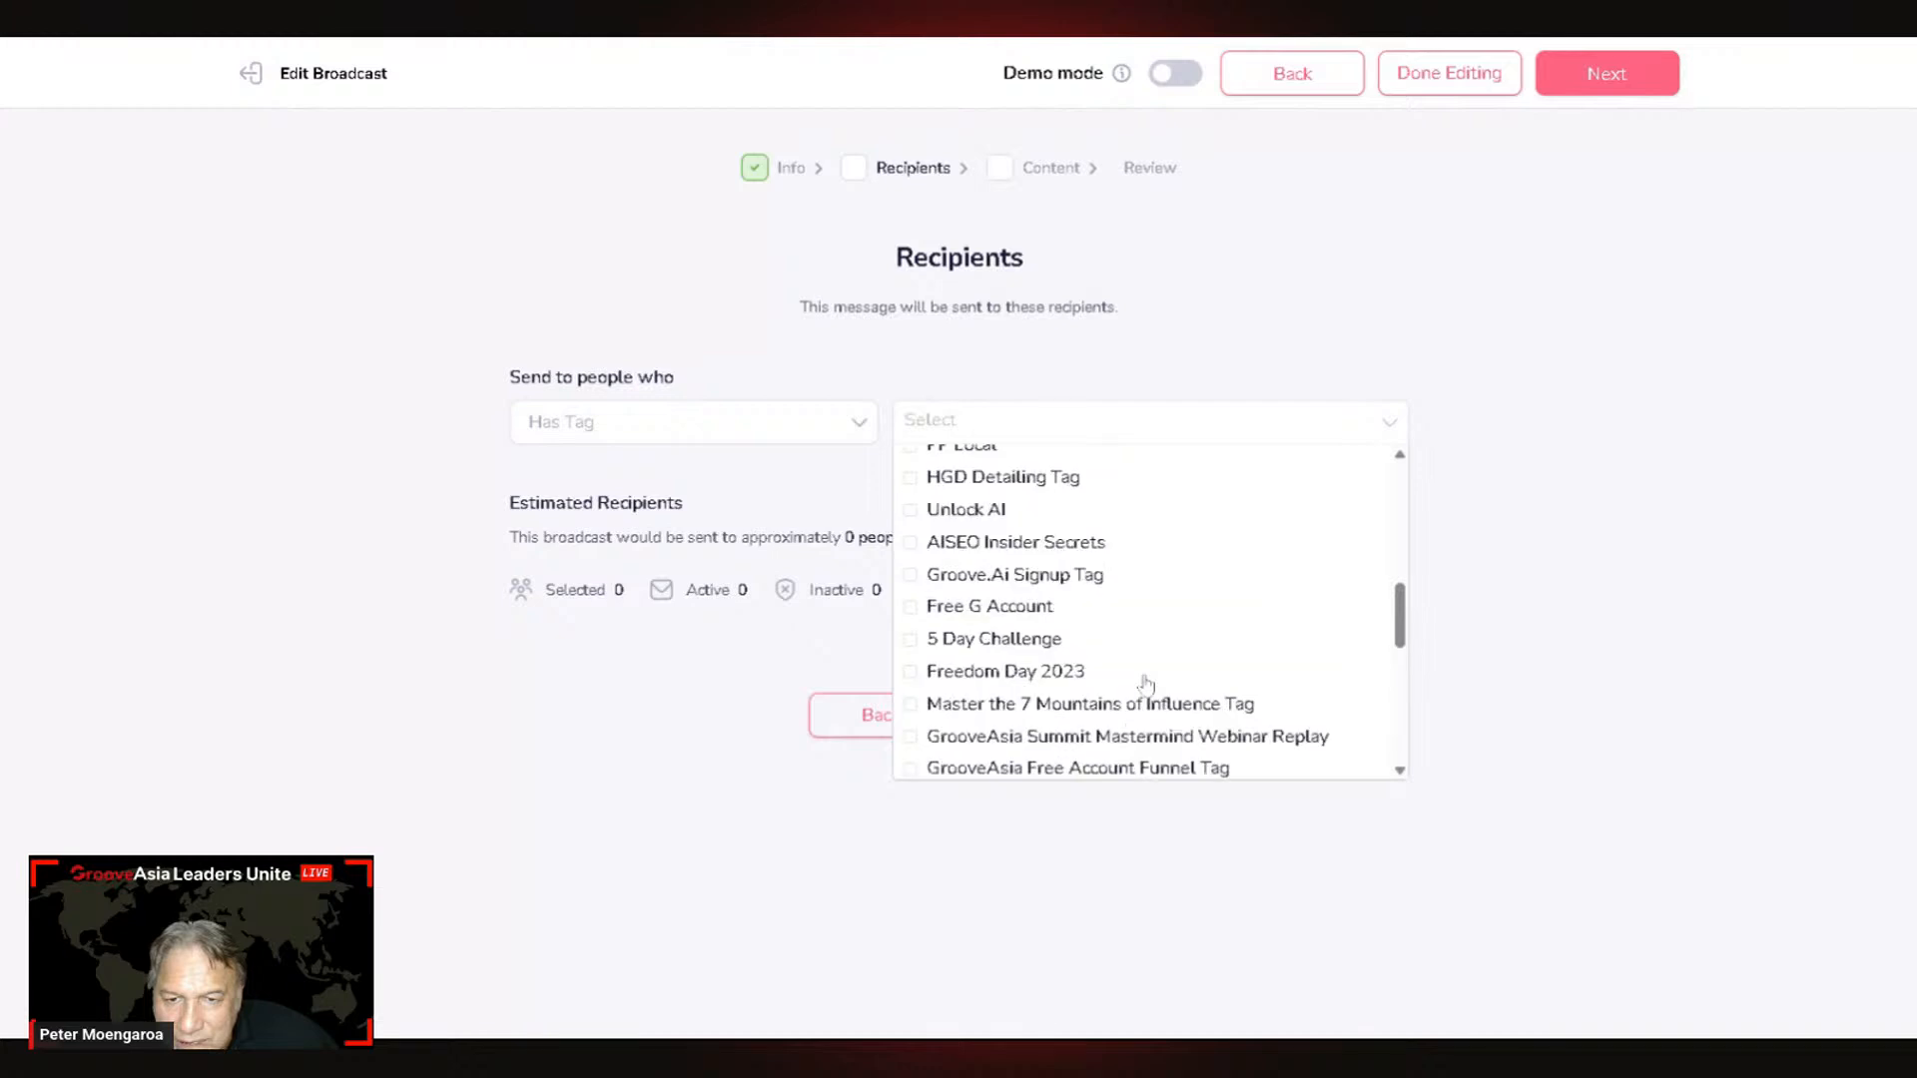
scroll(1146, 685, up, 2)
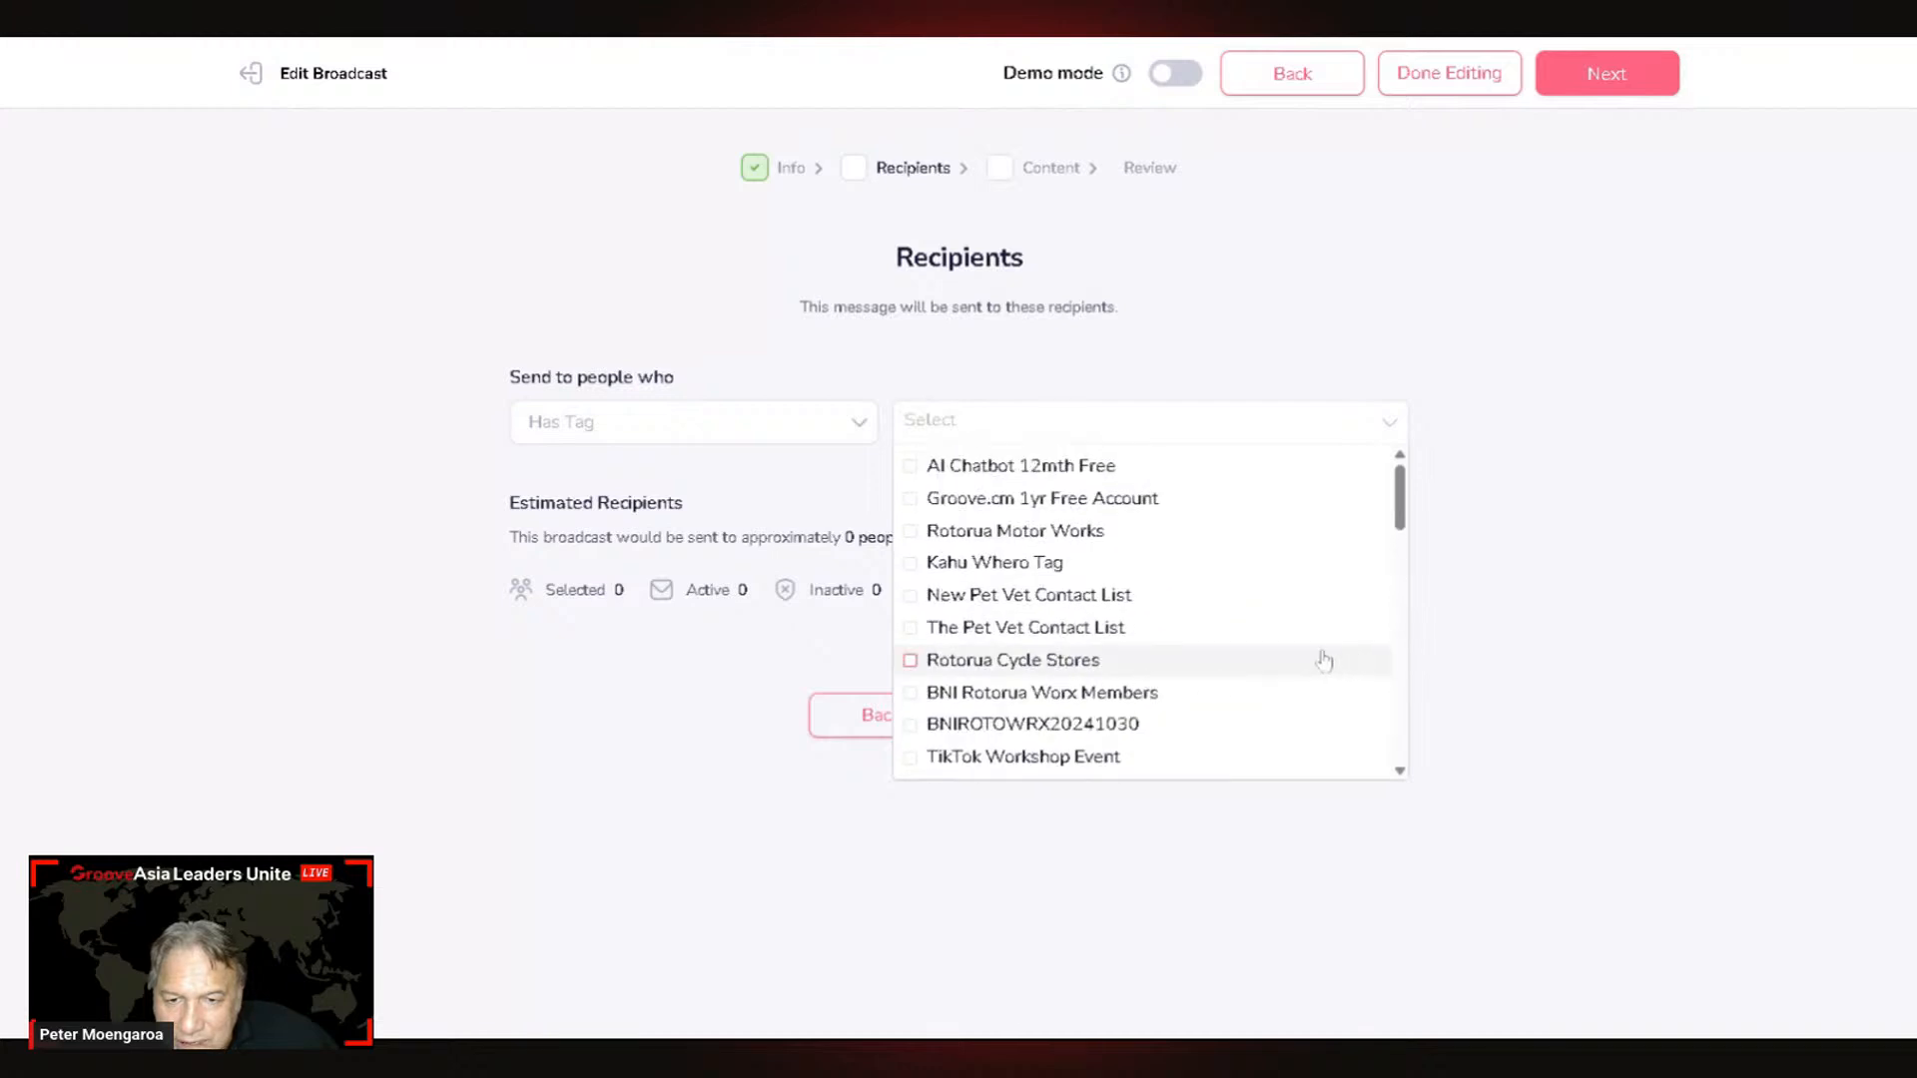
scroll(1321, 660, down, 2)
scroll(1321, 660, down, 3)
scroll(1321, 660, down, 3)
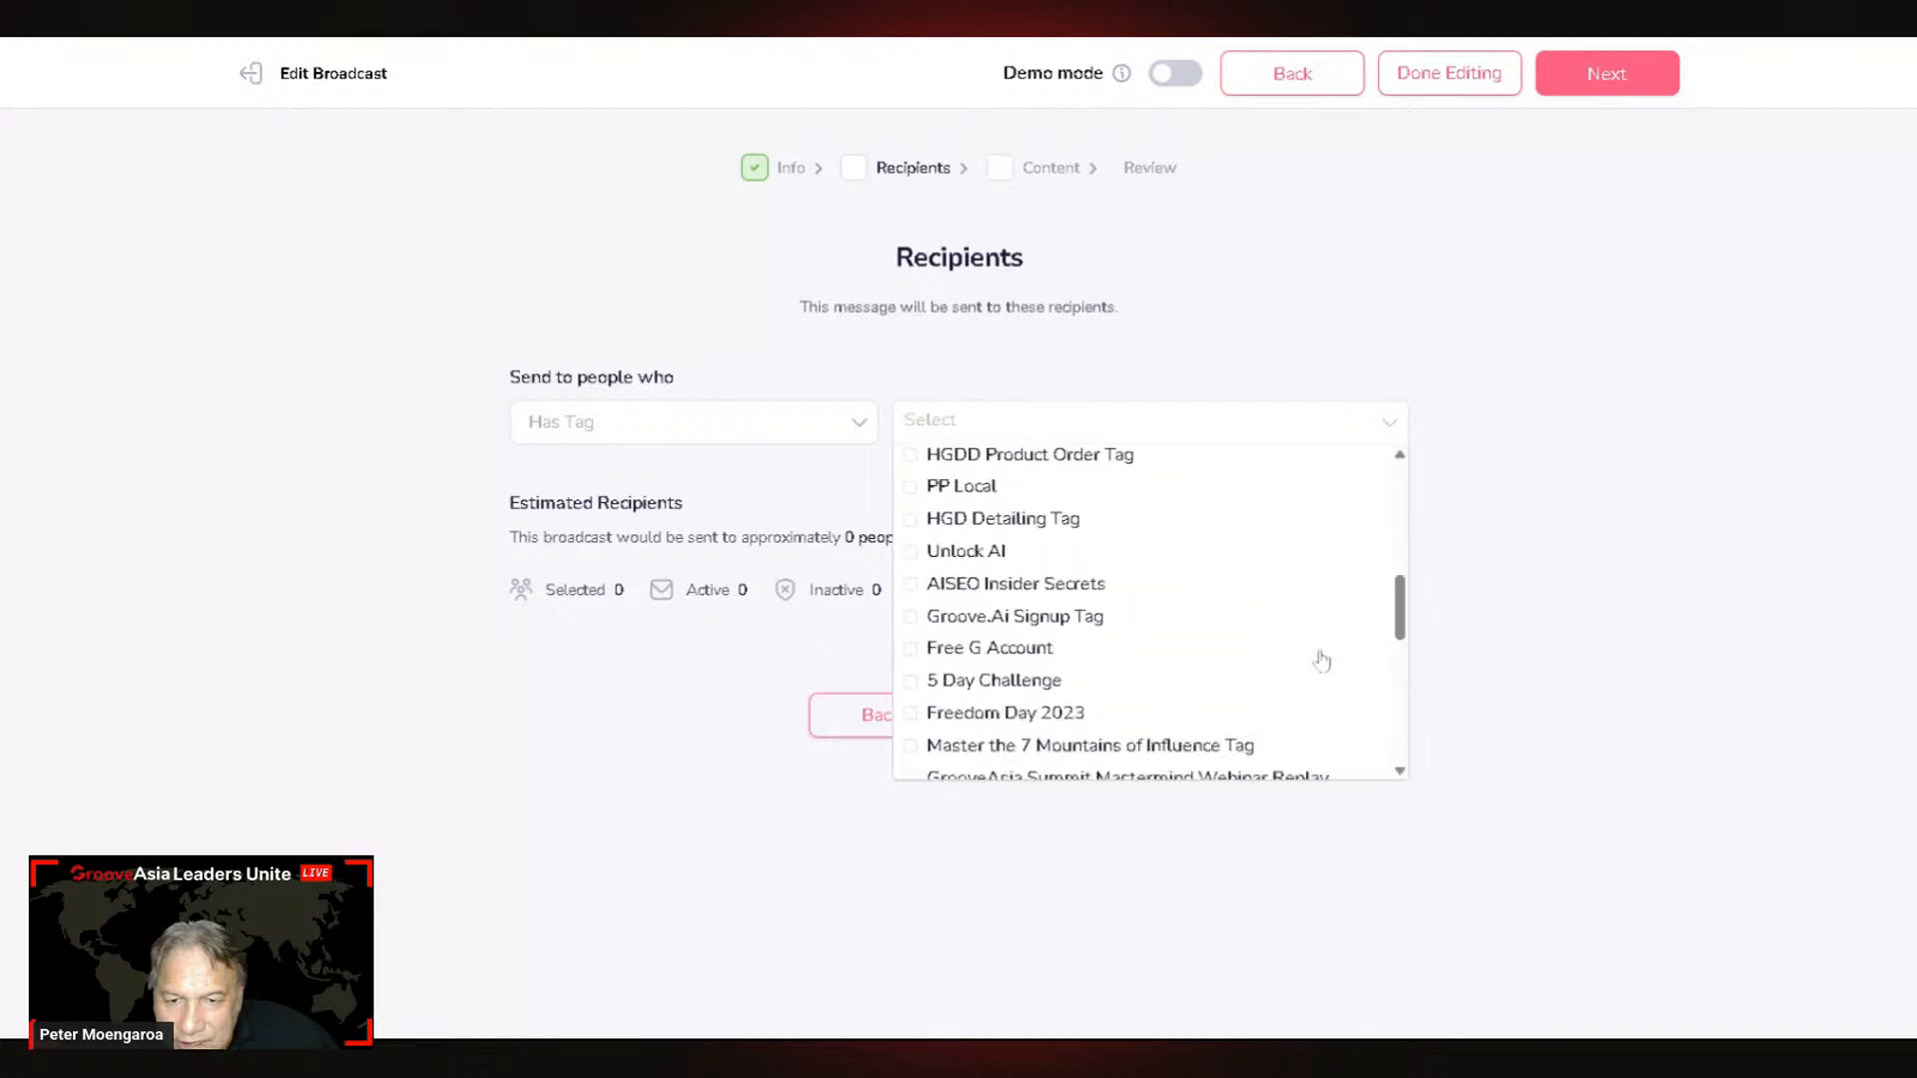
scroll(1321, 660, down, 8)
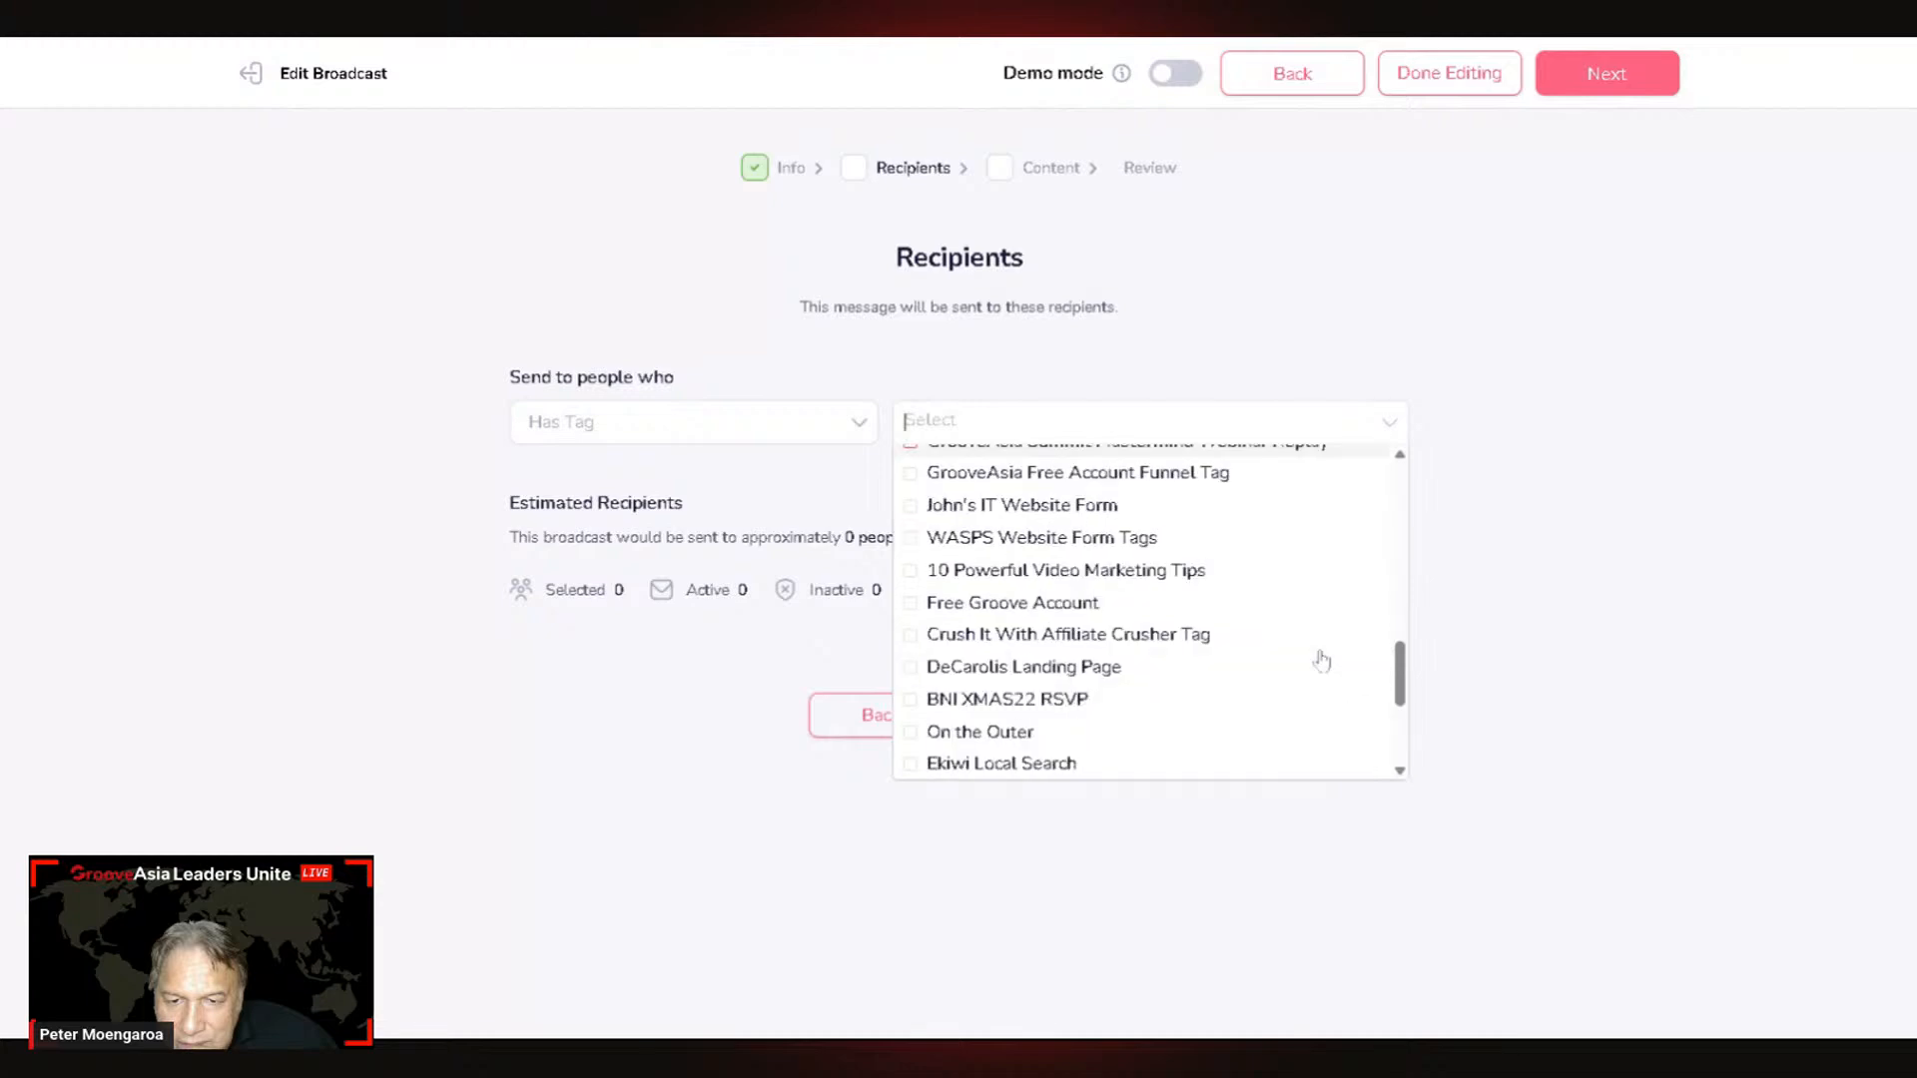
Step: Try the Subscribed To List and Belong to Segment conditions and view their options
click(775, 420)
click(578, 511)
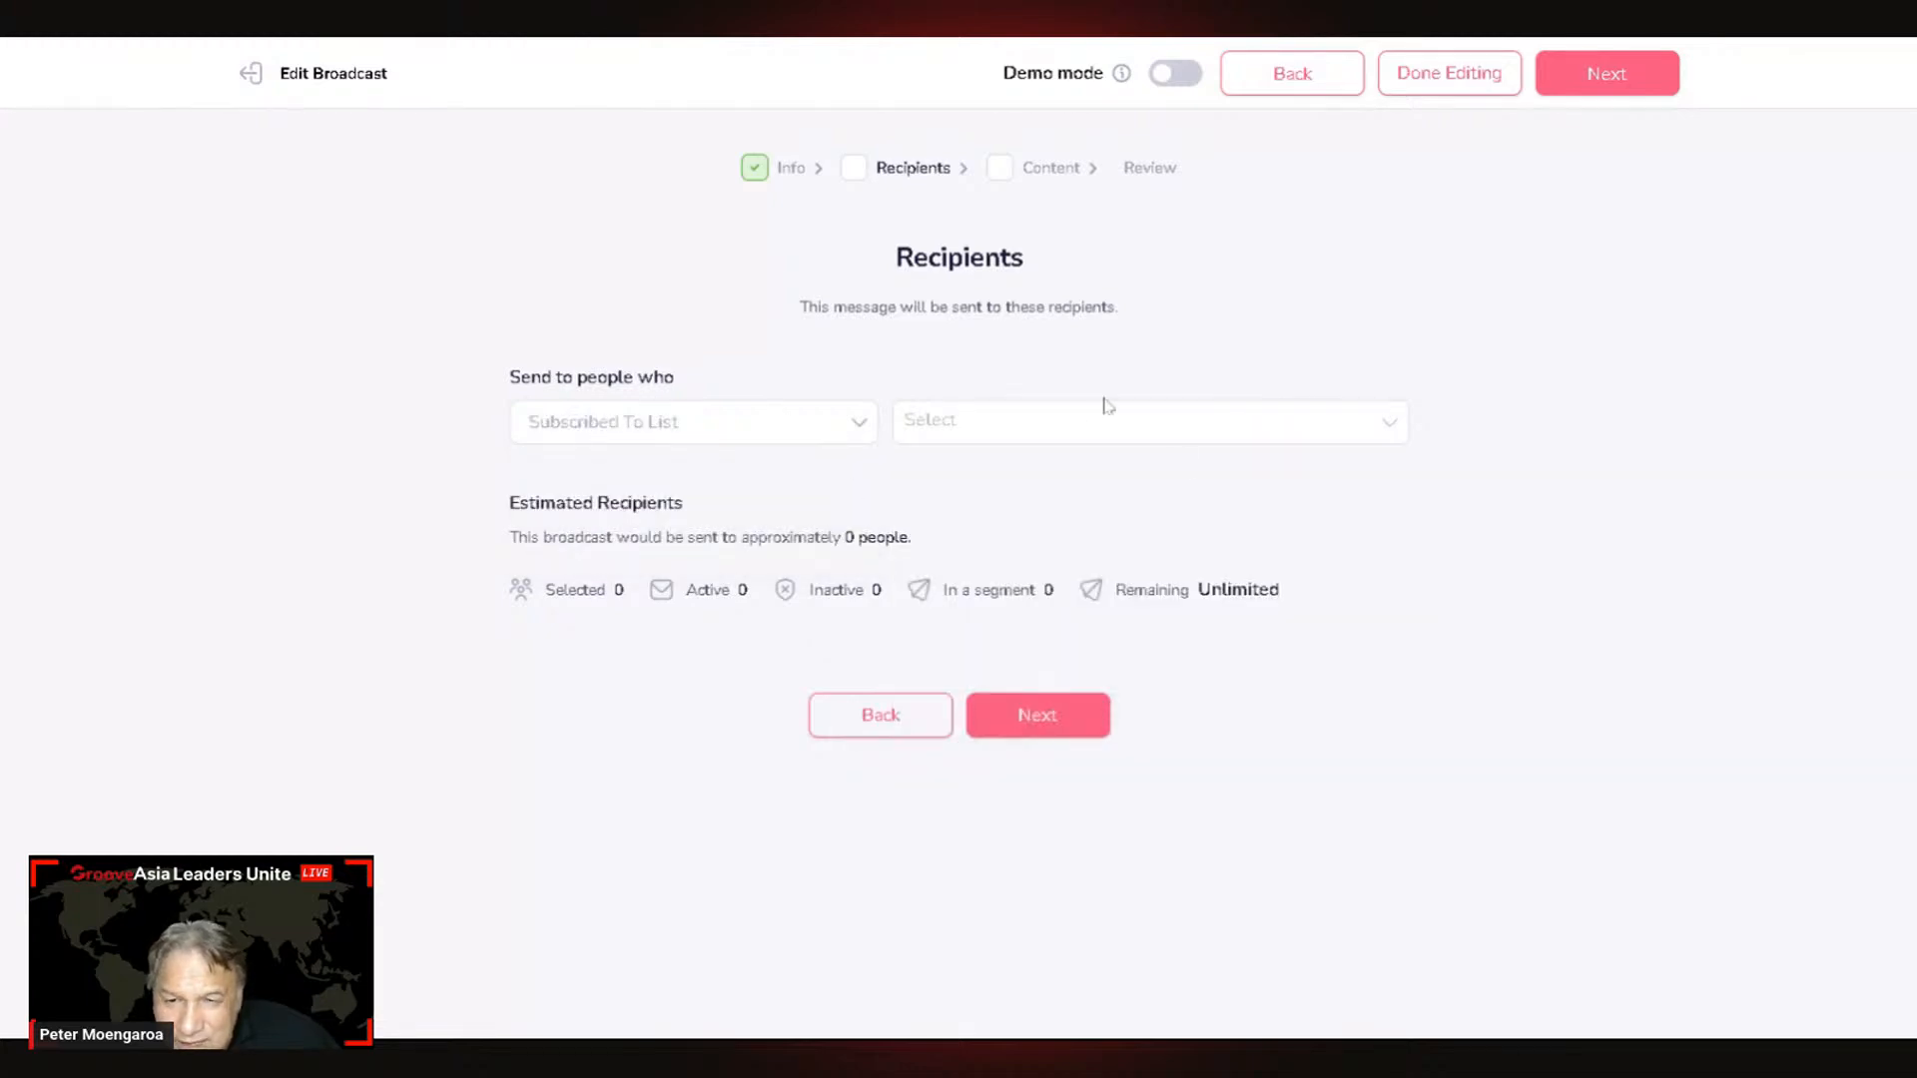
click(1106, 407)
scroll(1228, 586, down, 3)
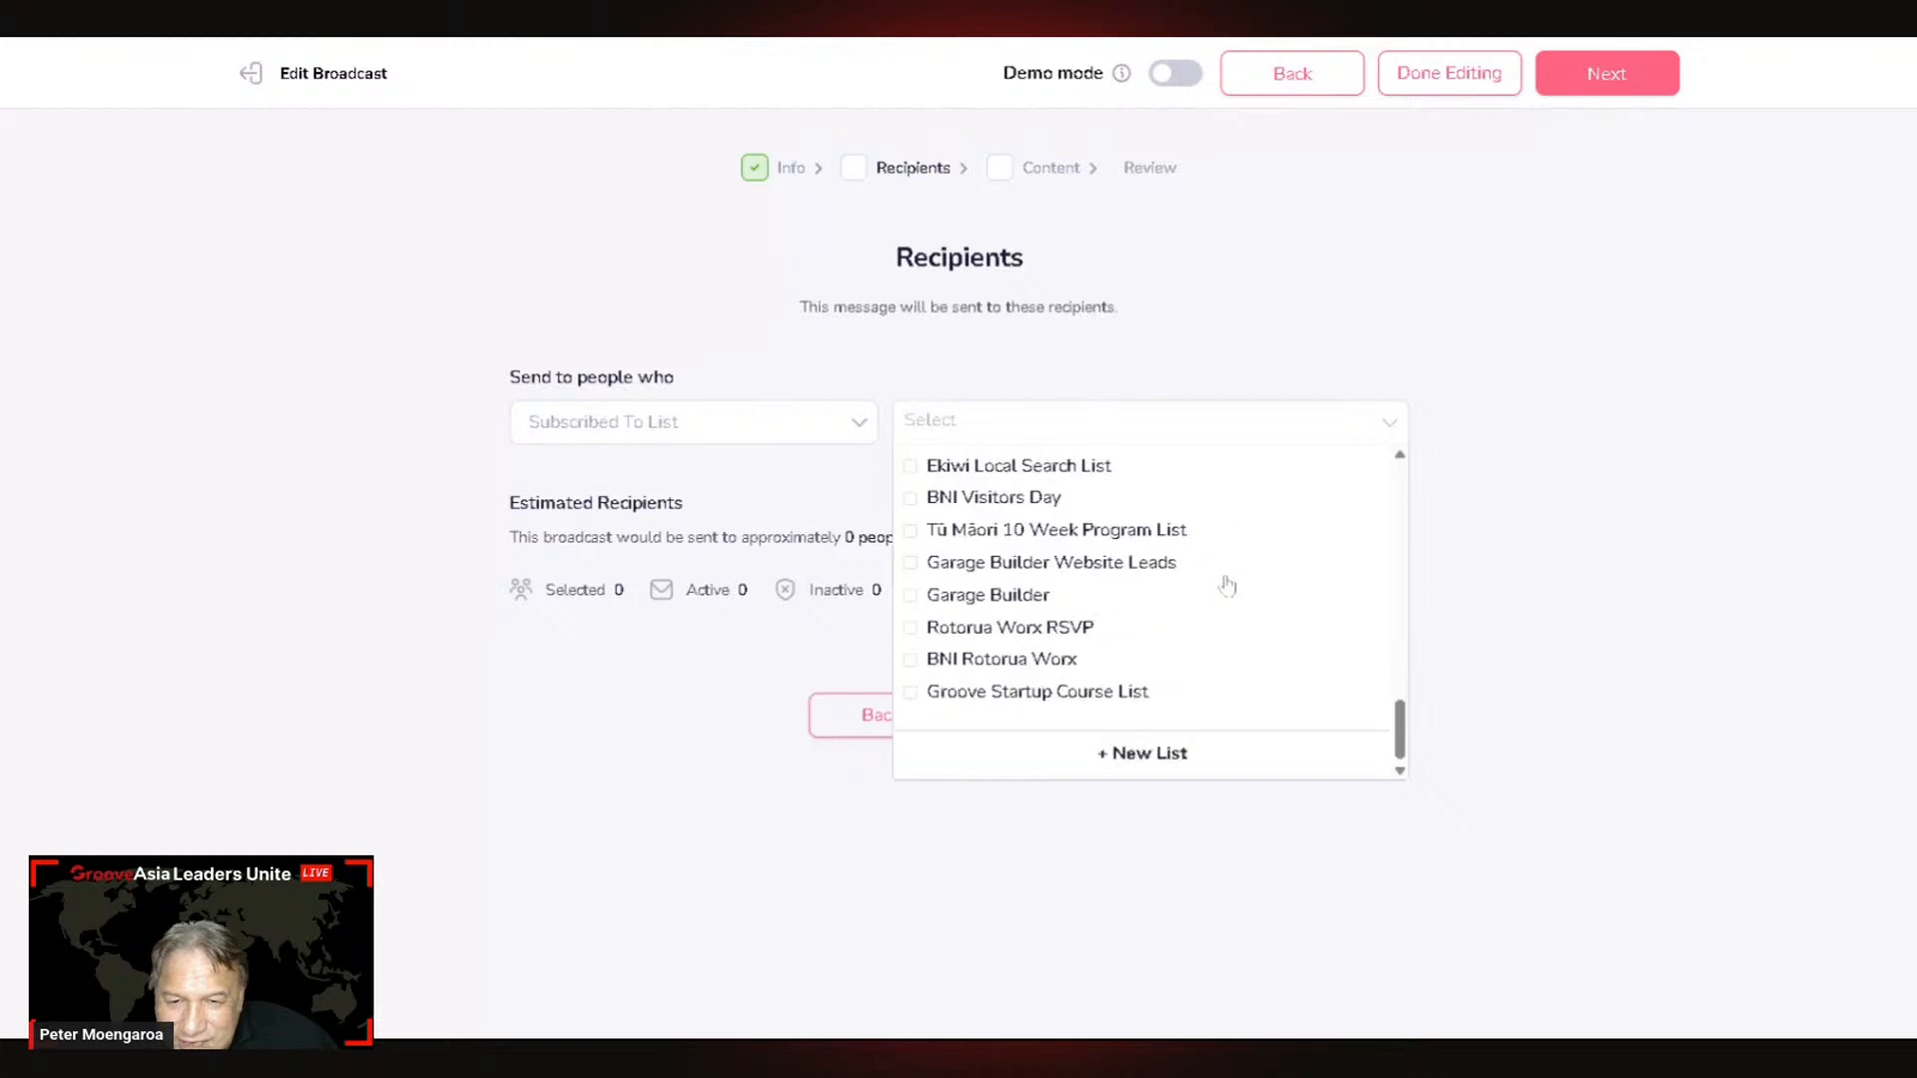
scroll(1228, 580, up, 10)
click(691, 424)
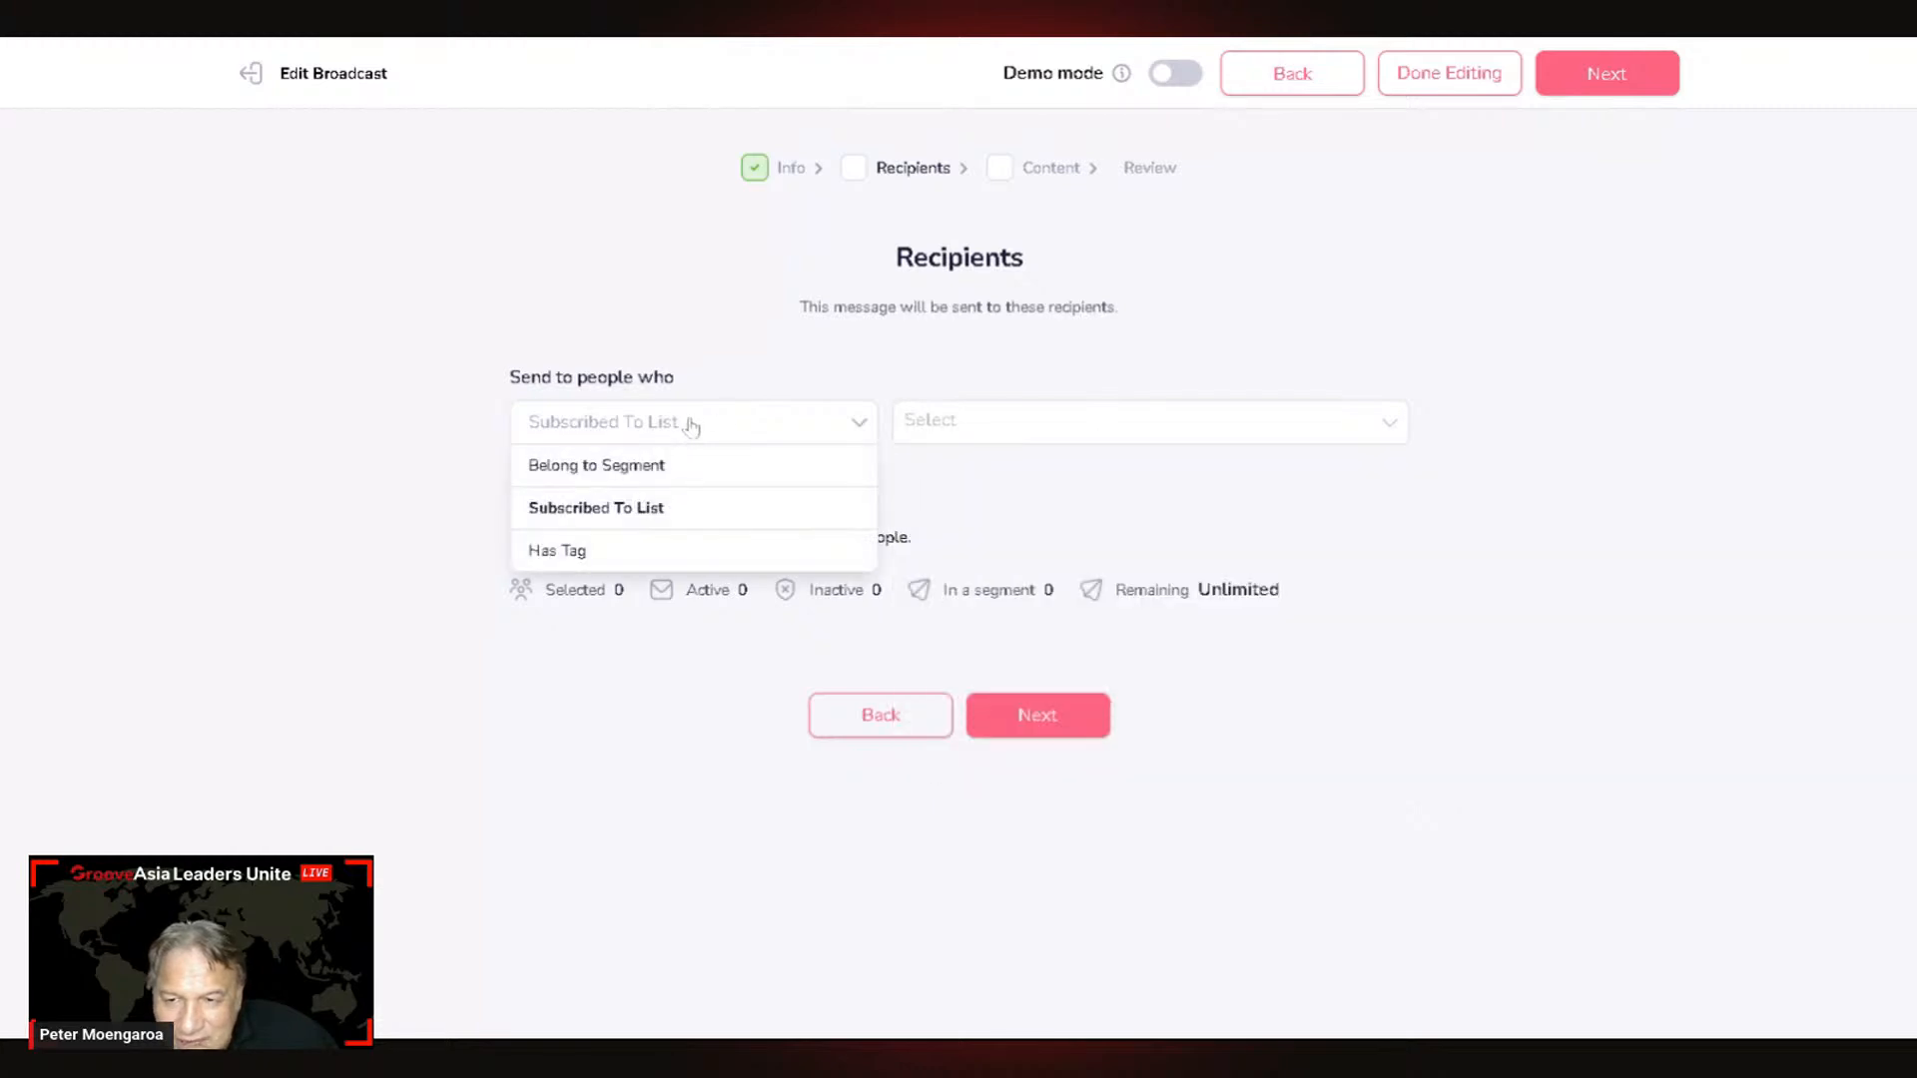
click(639, 465)
click(904, 421)
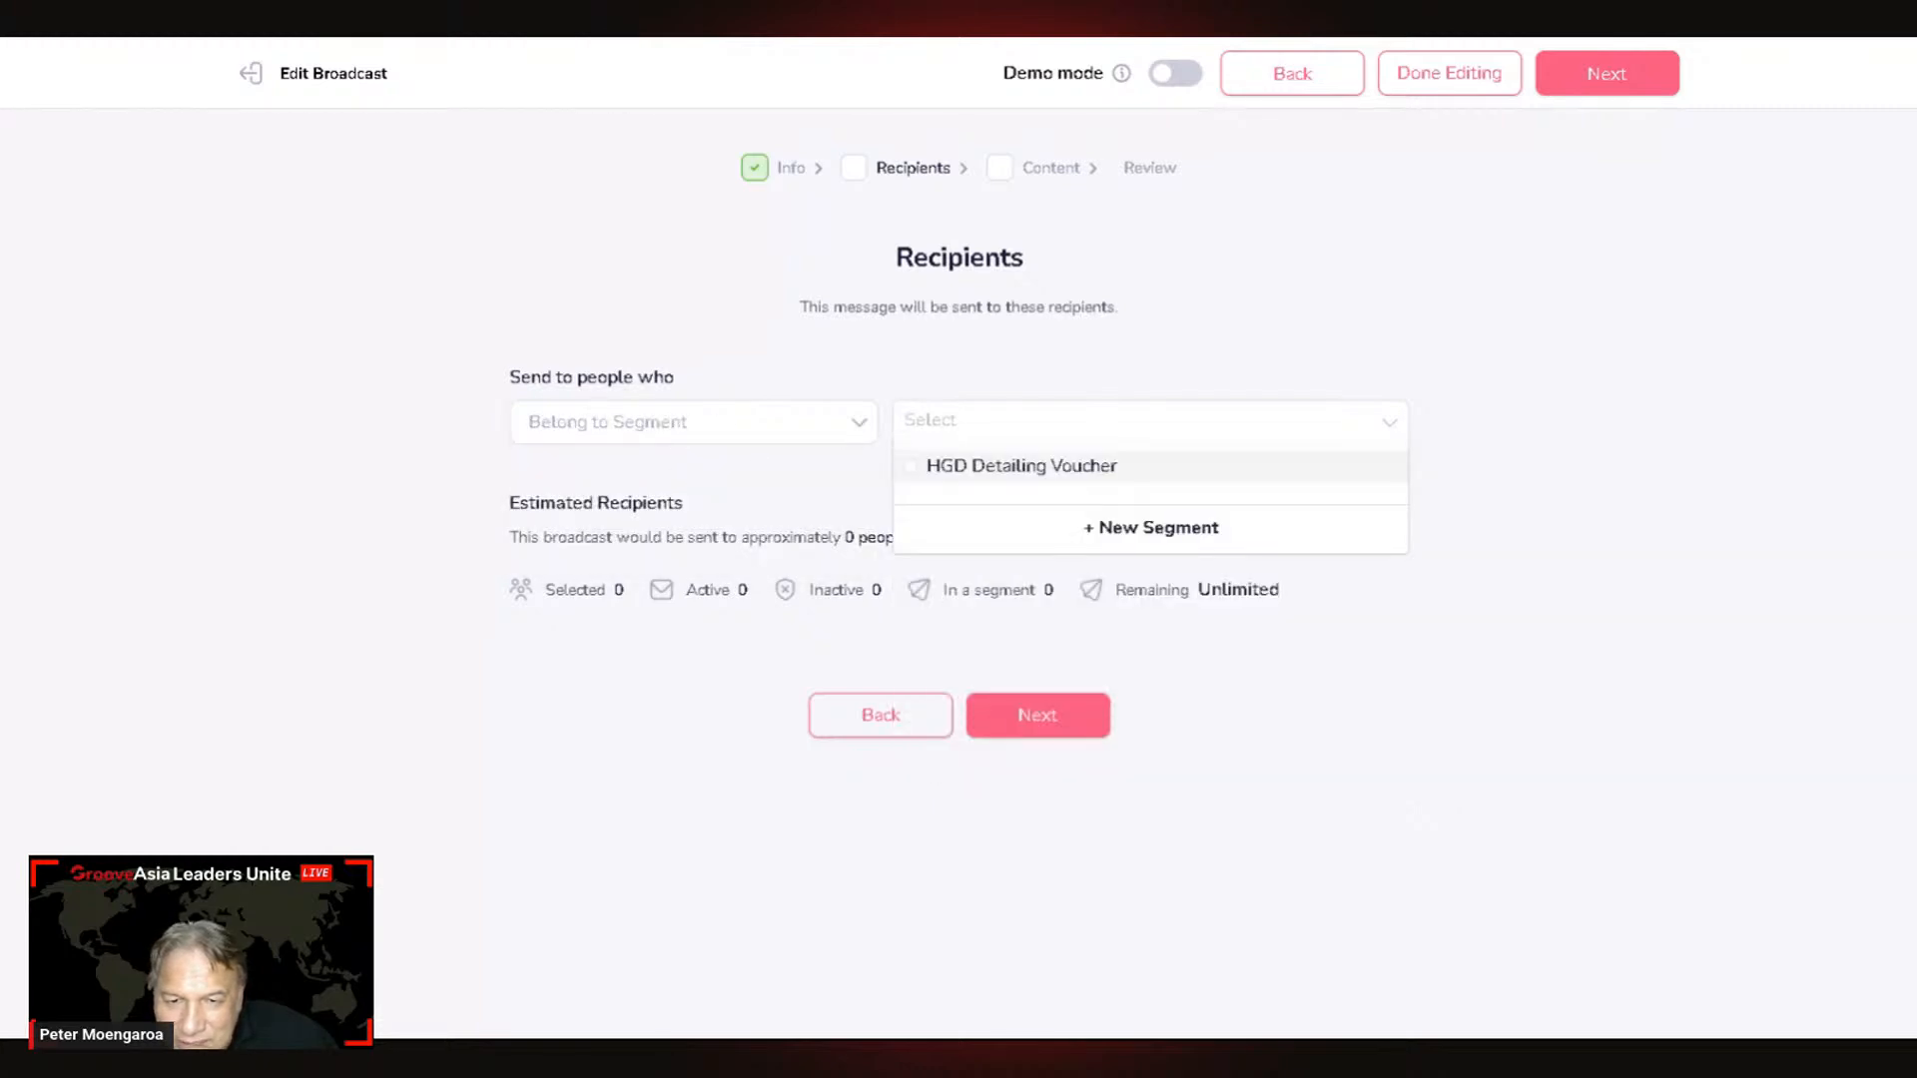
Step: Switch back to Has Tag, leave no tag selected, and return to Broadcast Info
click(759, 442)
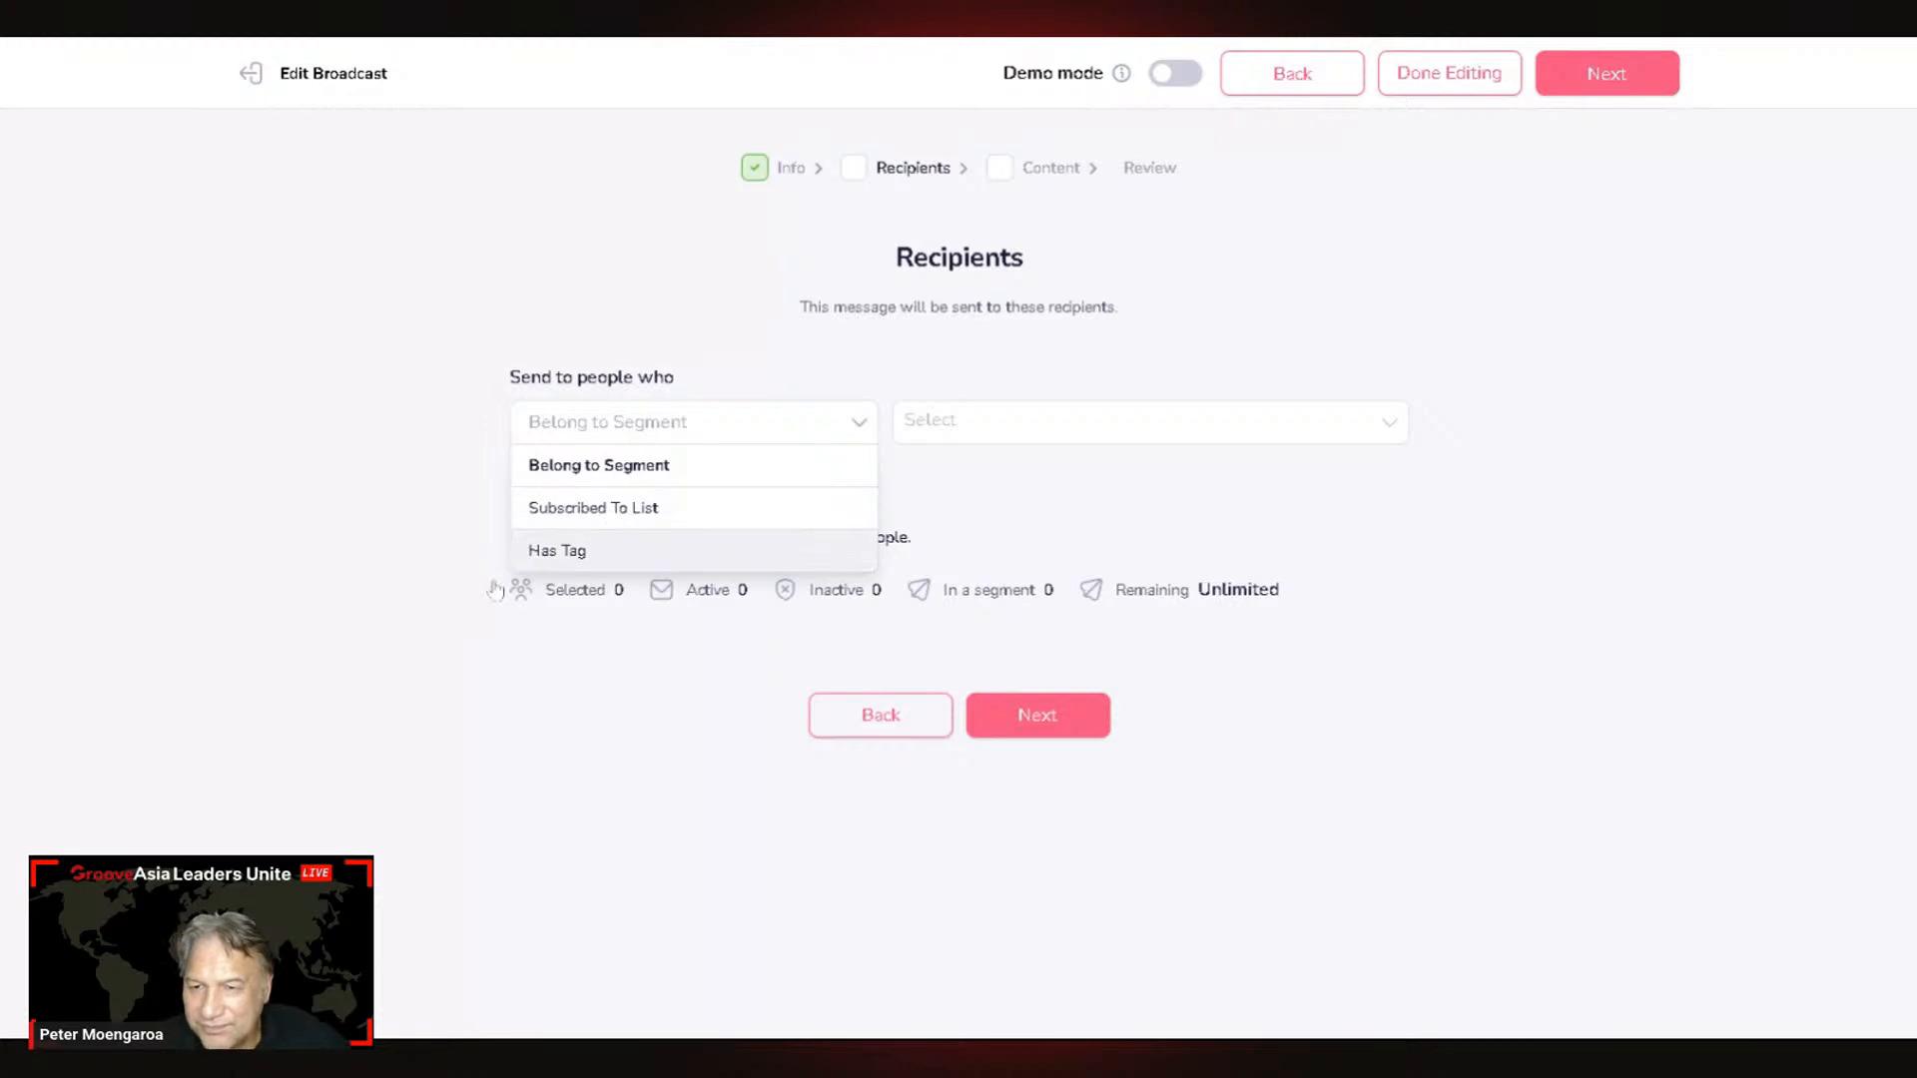
click(597, 555)
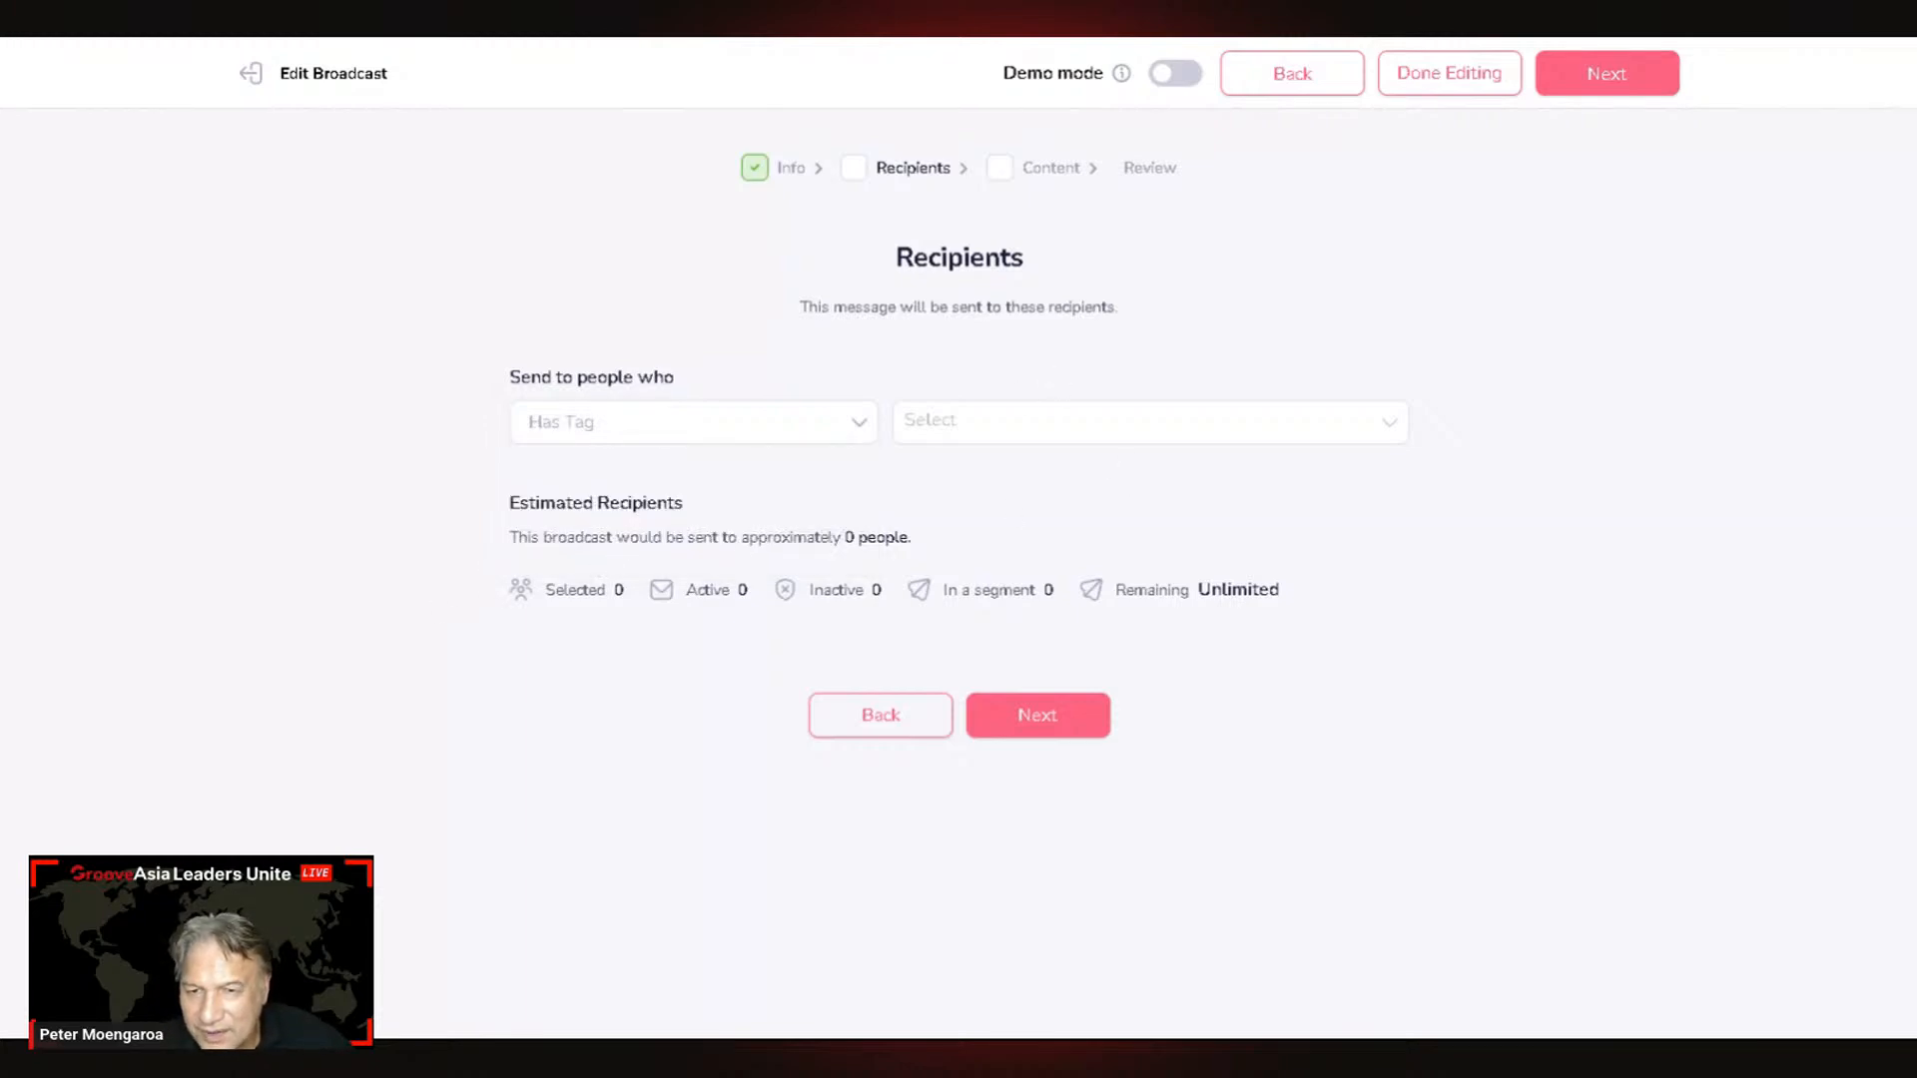
click(1178, 420)
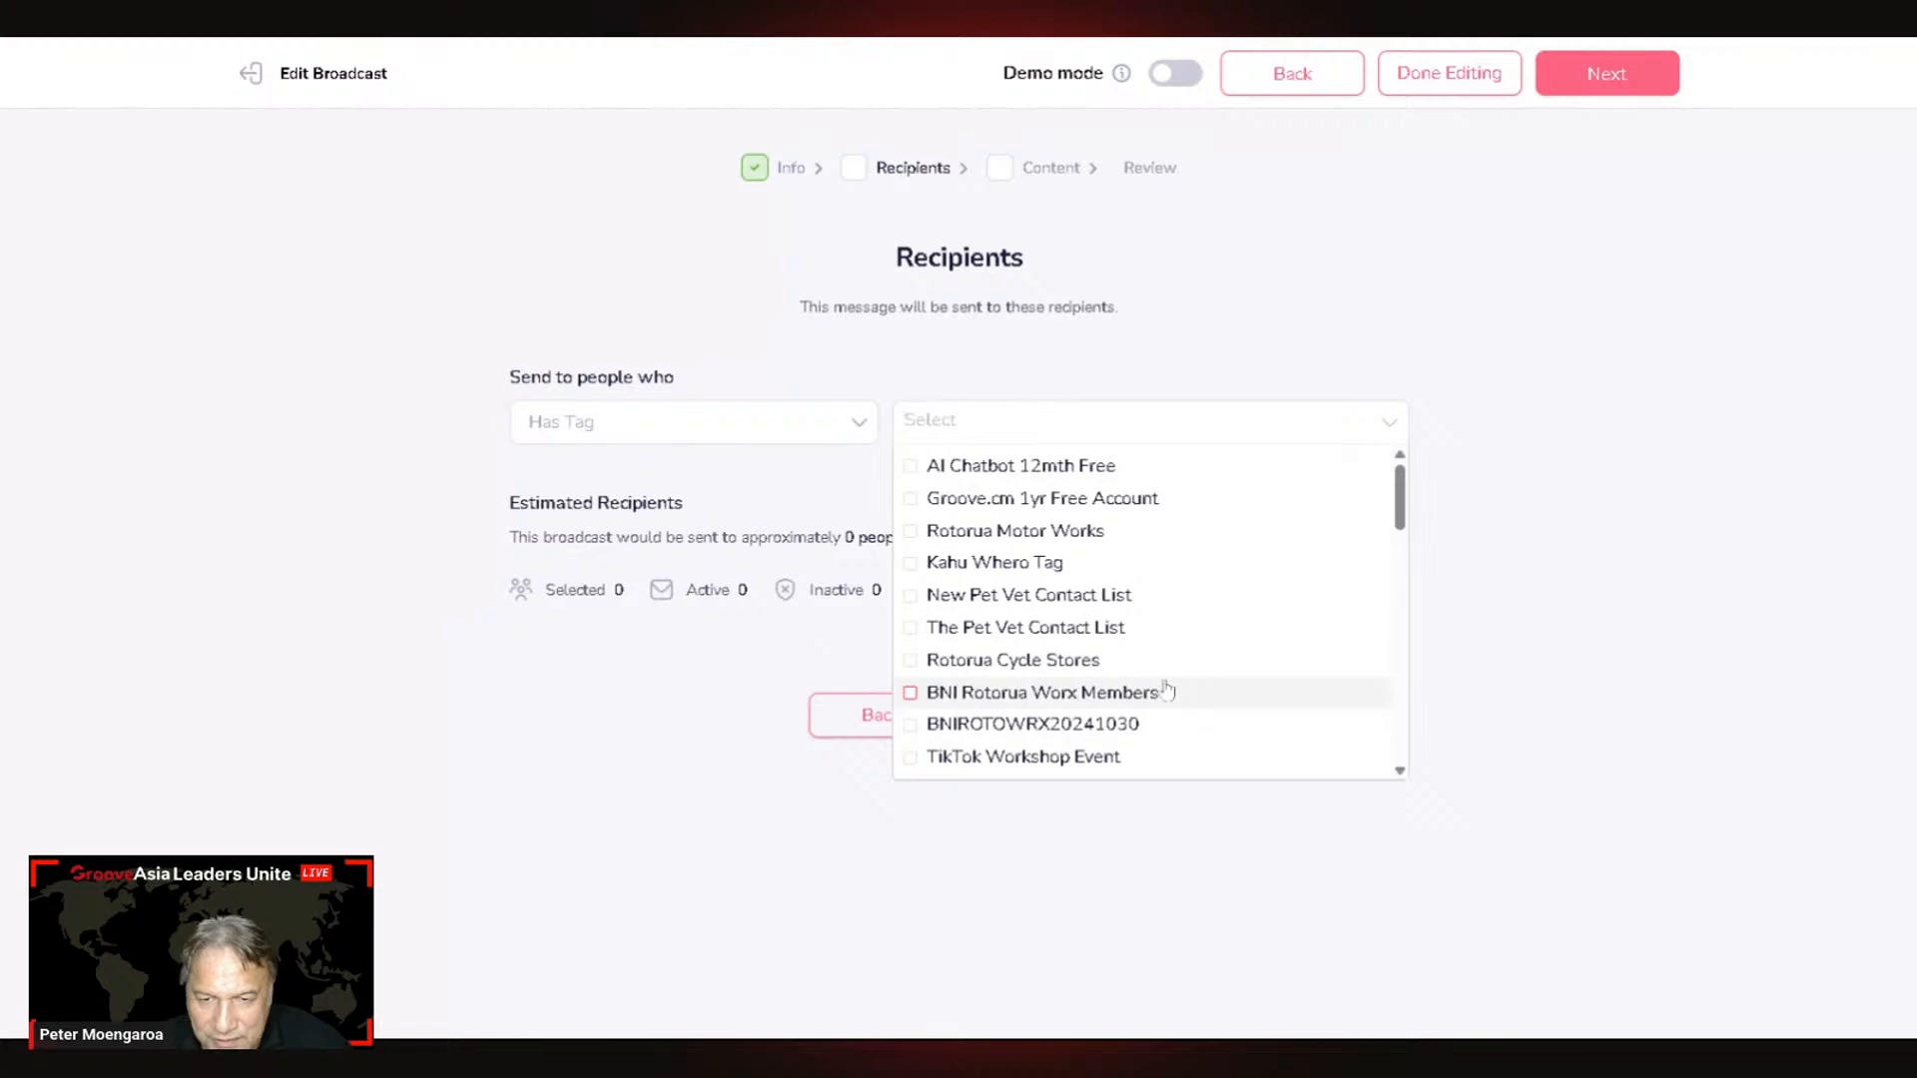
scroll(1166, 688, down, 1)
scroll(1166, 689, down, 1)
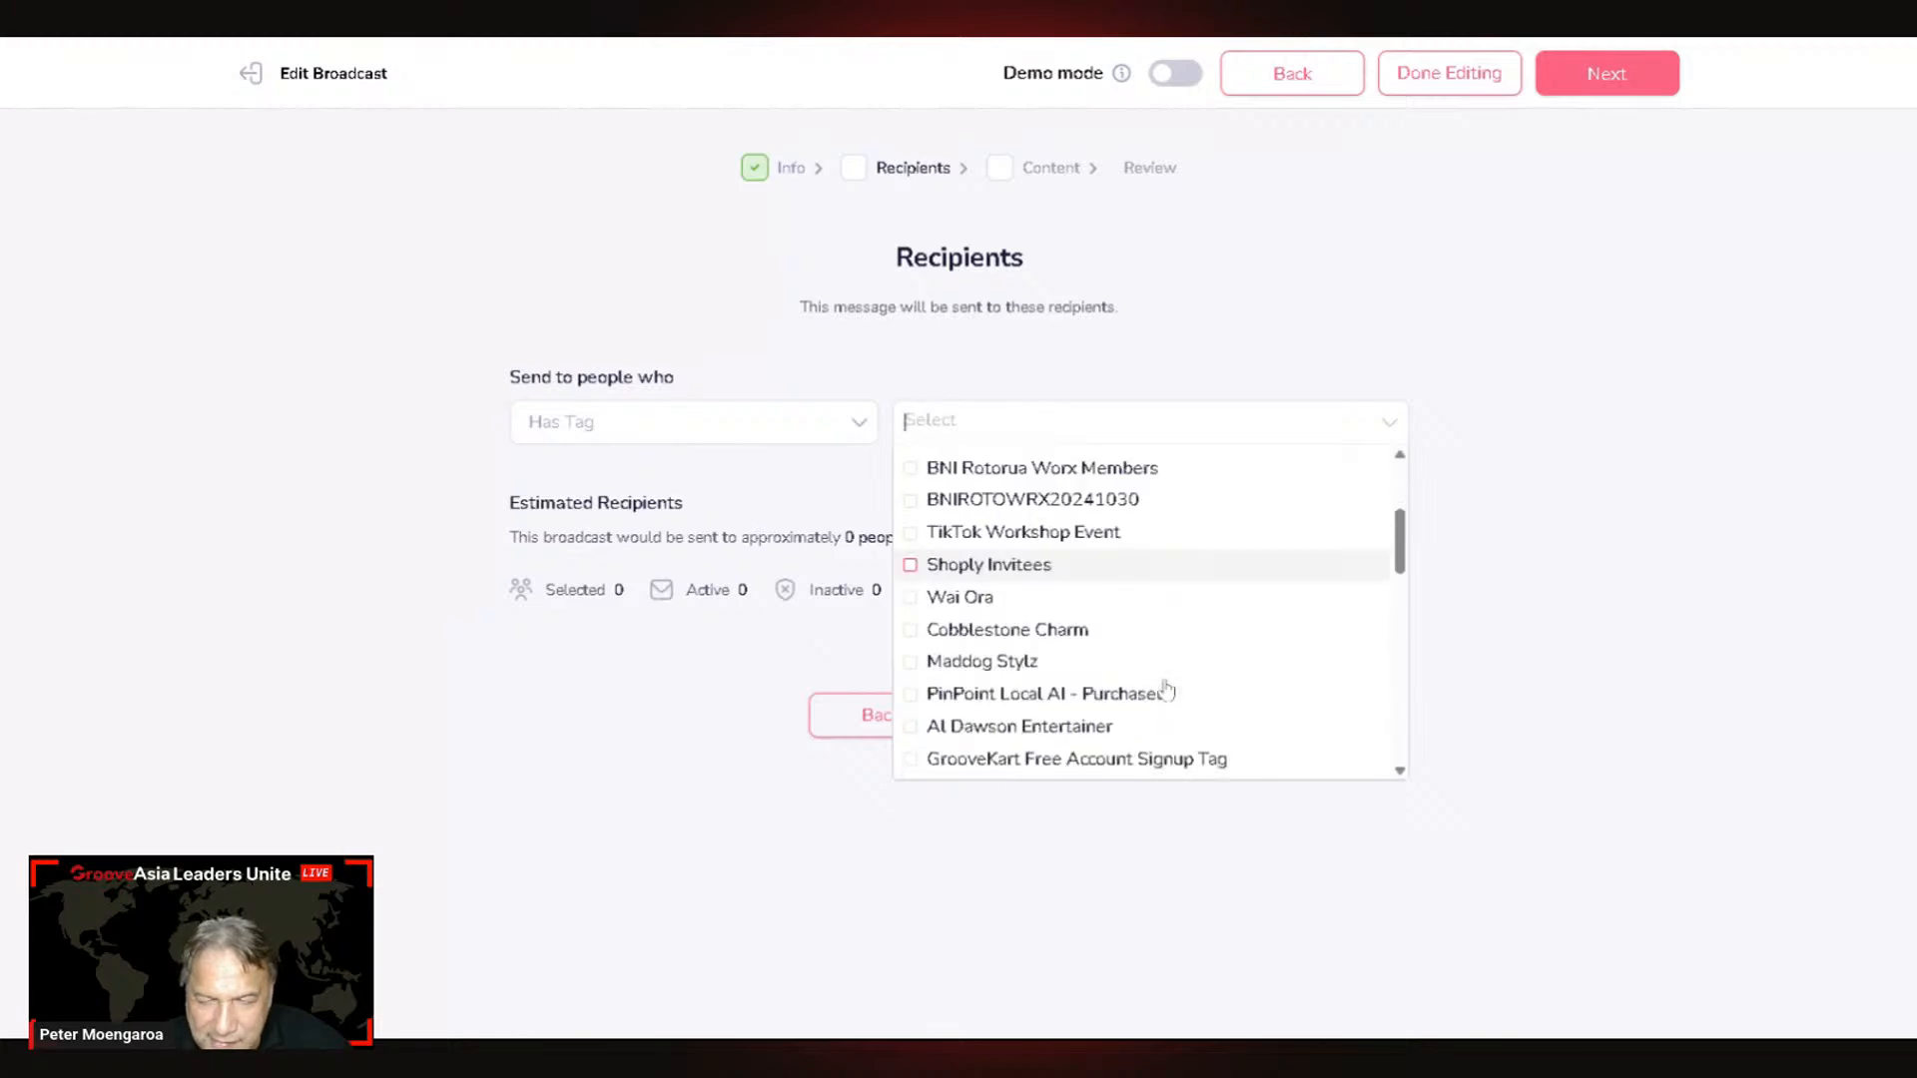
scroll(1202, 705, down, 1)
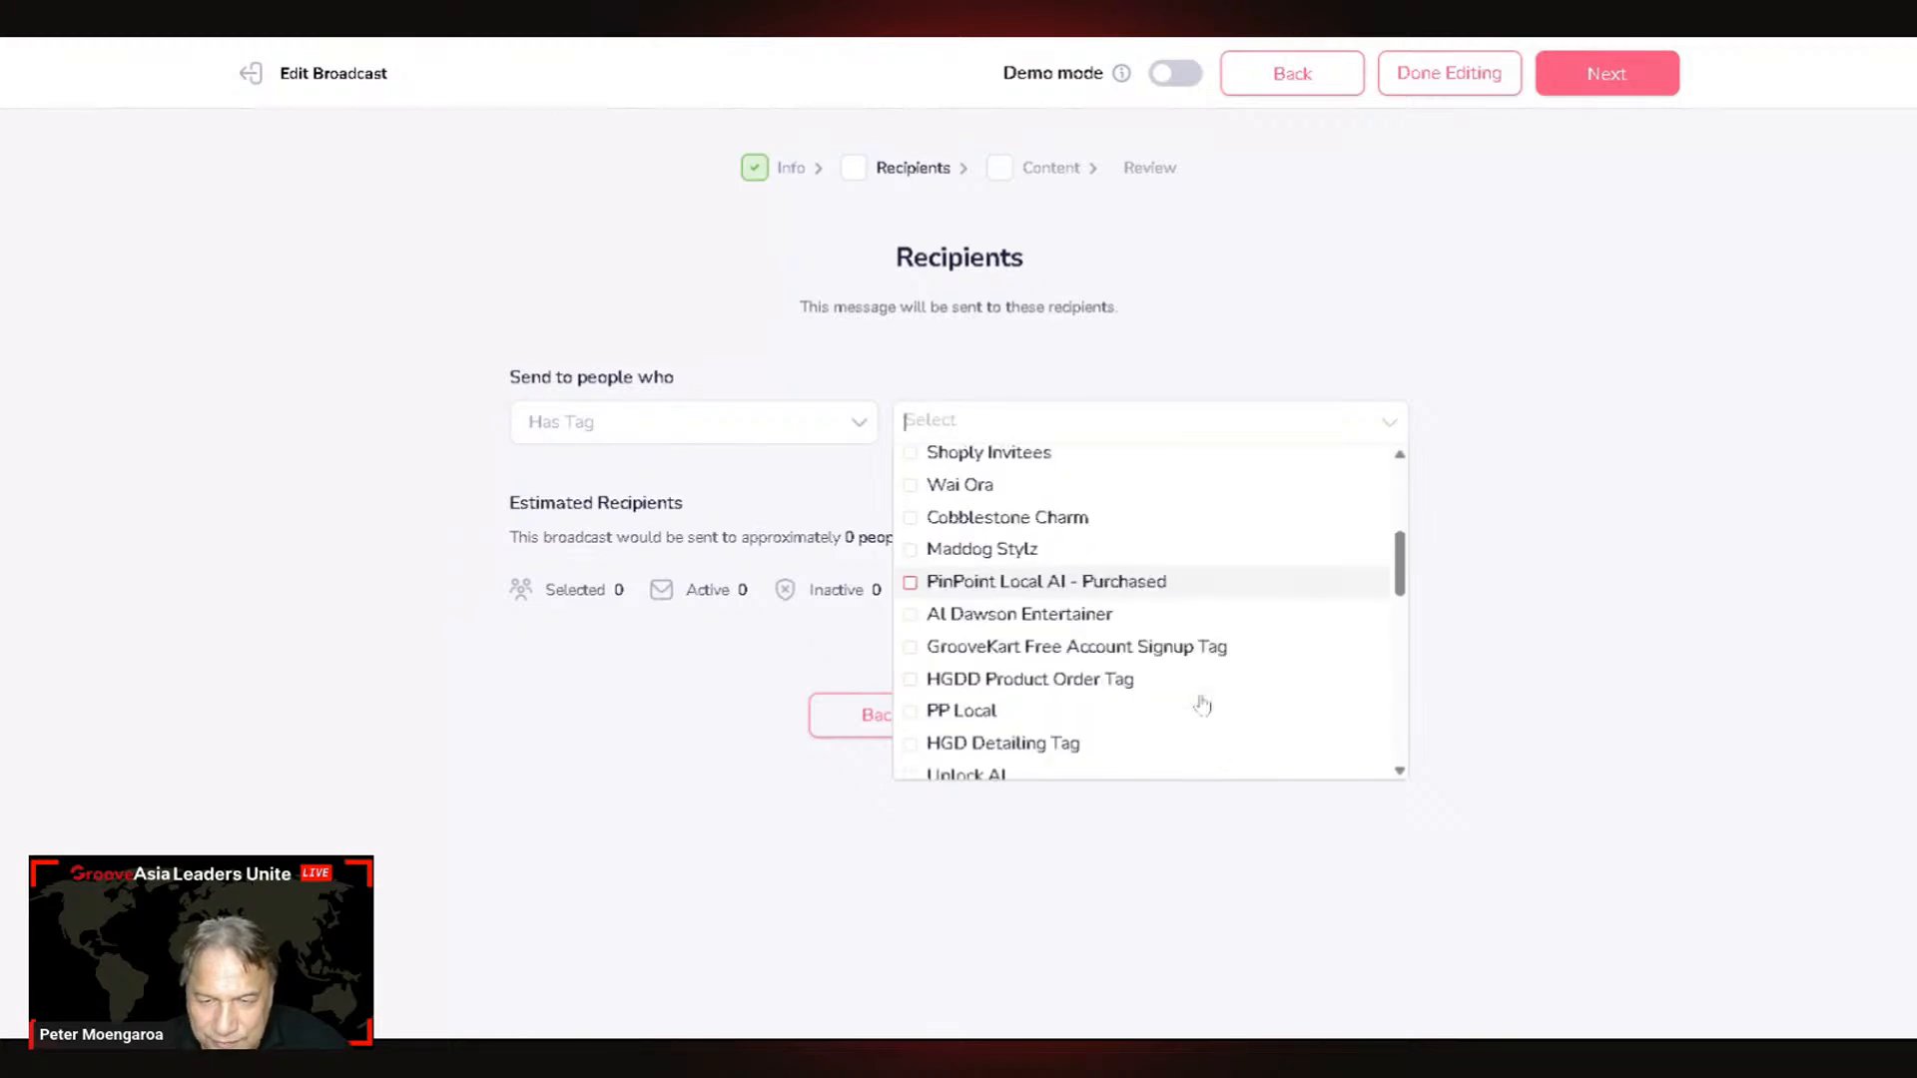
scroll(1202, 705, down, 2)
scroll(1202, 705, down, 2)
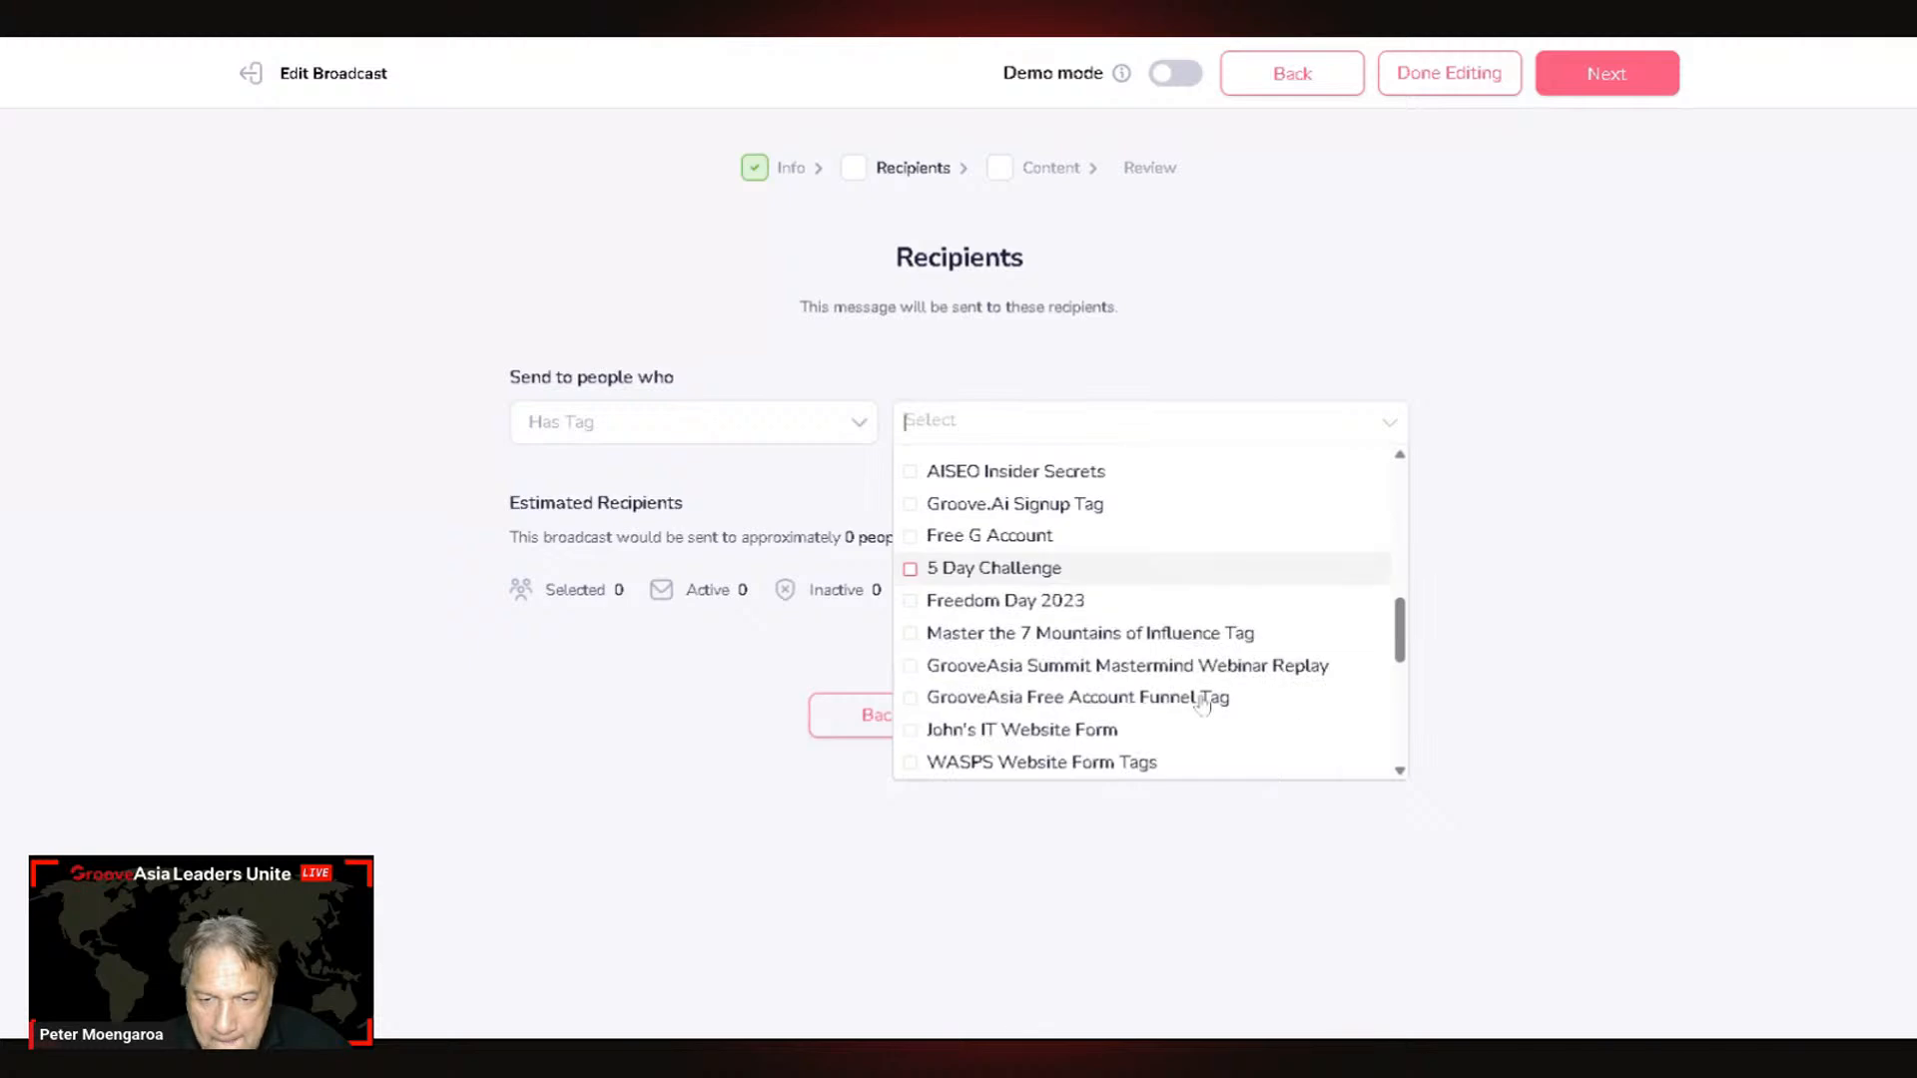
scroll(1202, 705, down, 2)
scroll(1203, 705, down, 2)
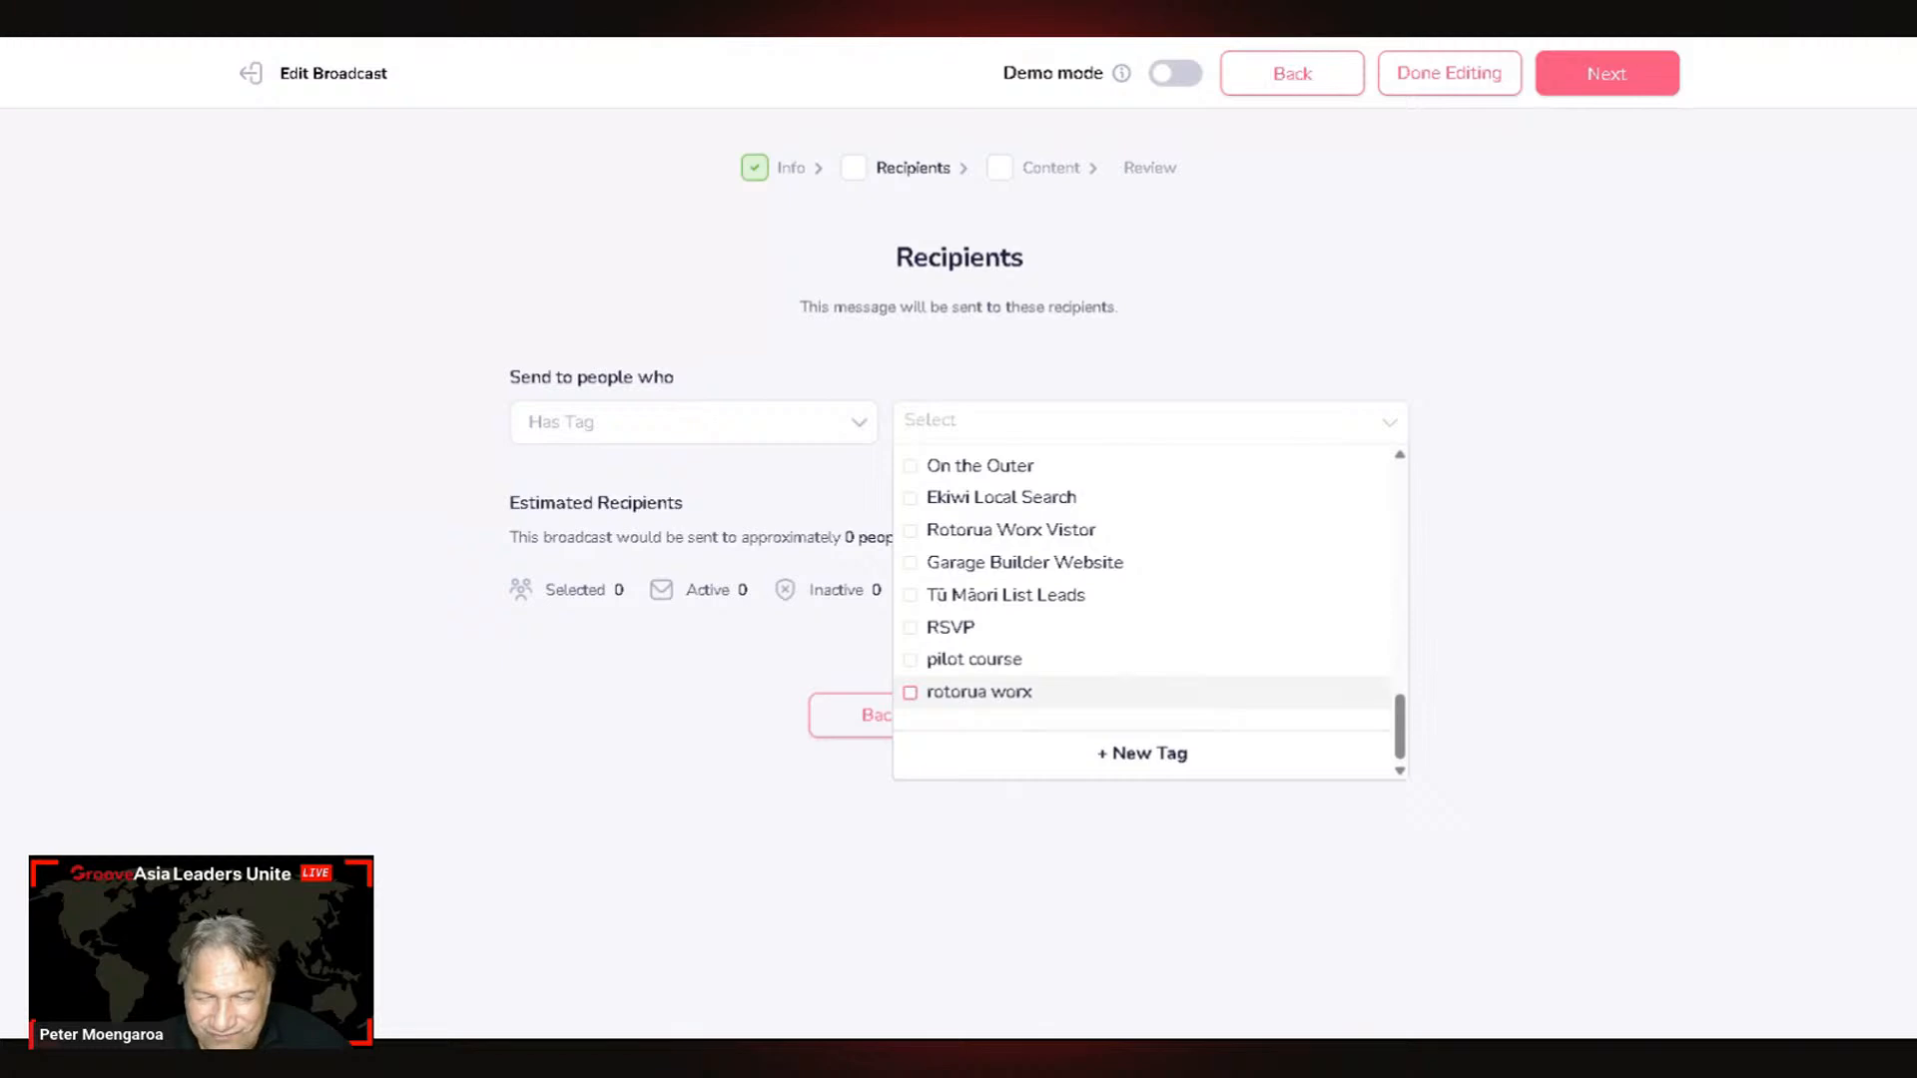
click(579, 696)
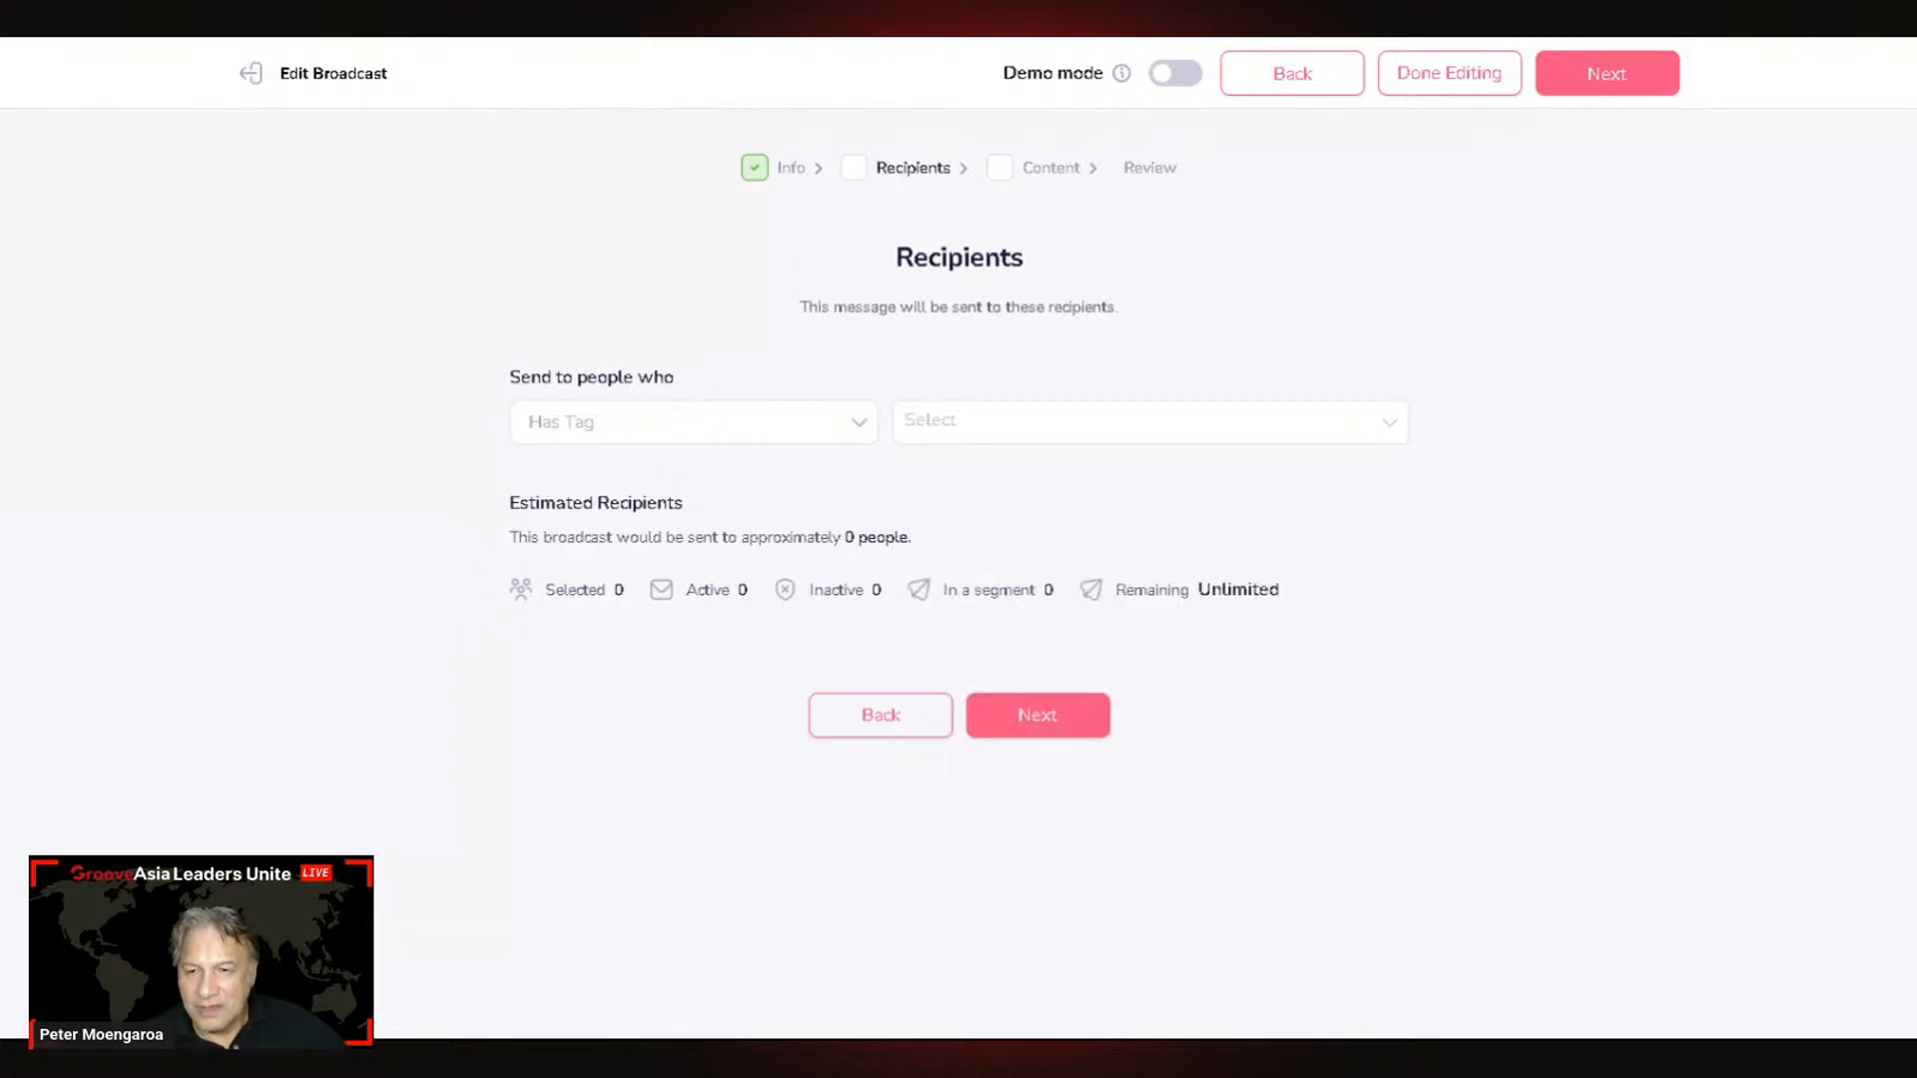
click(882, 717)
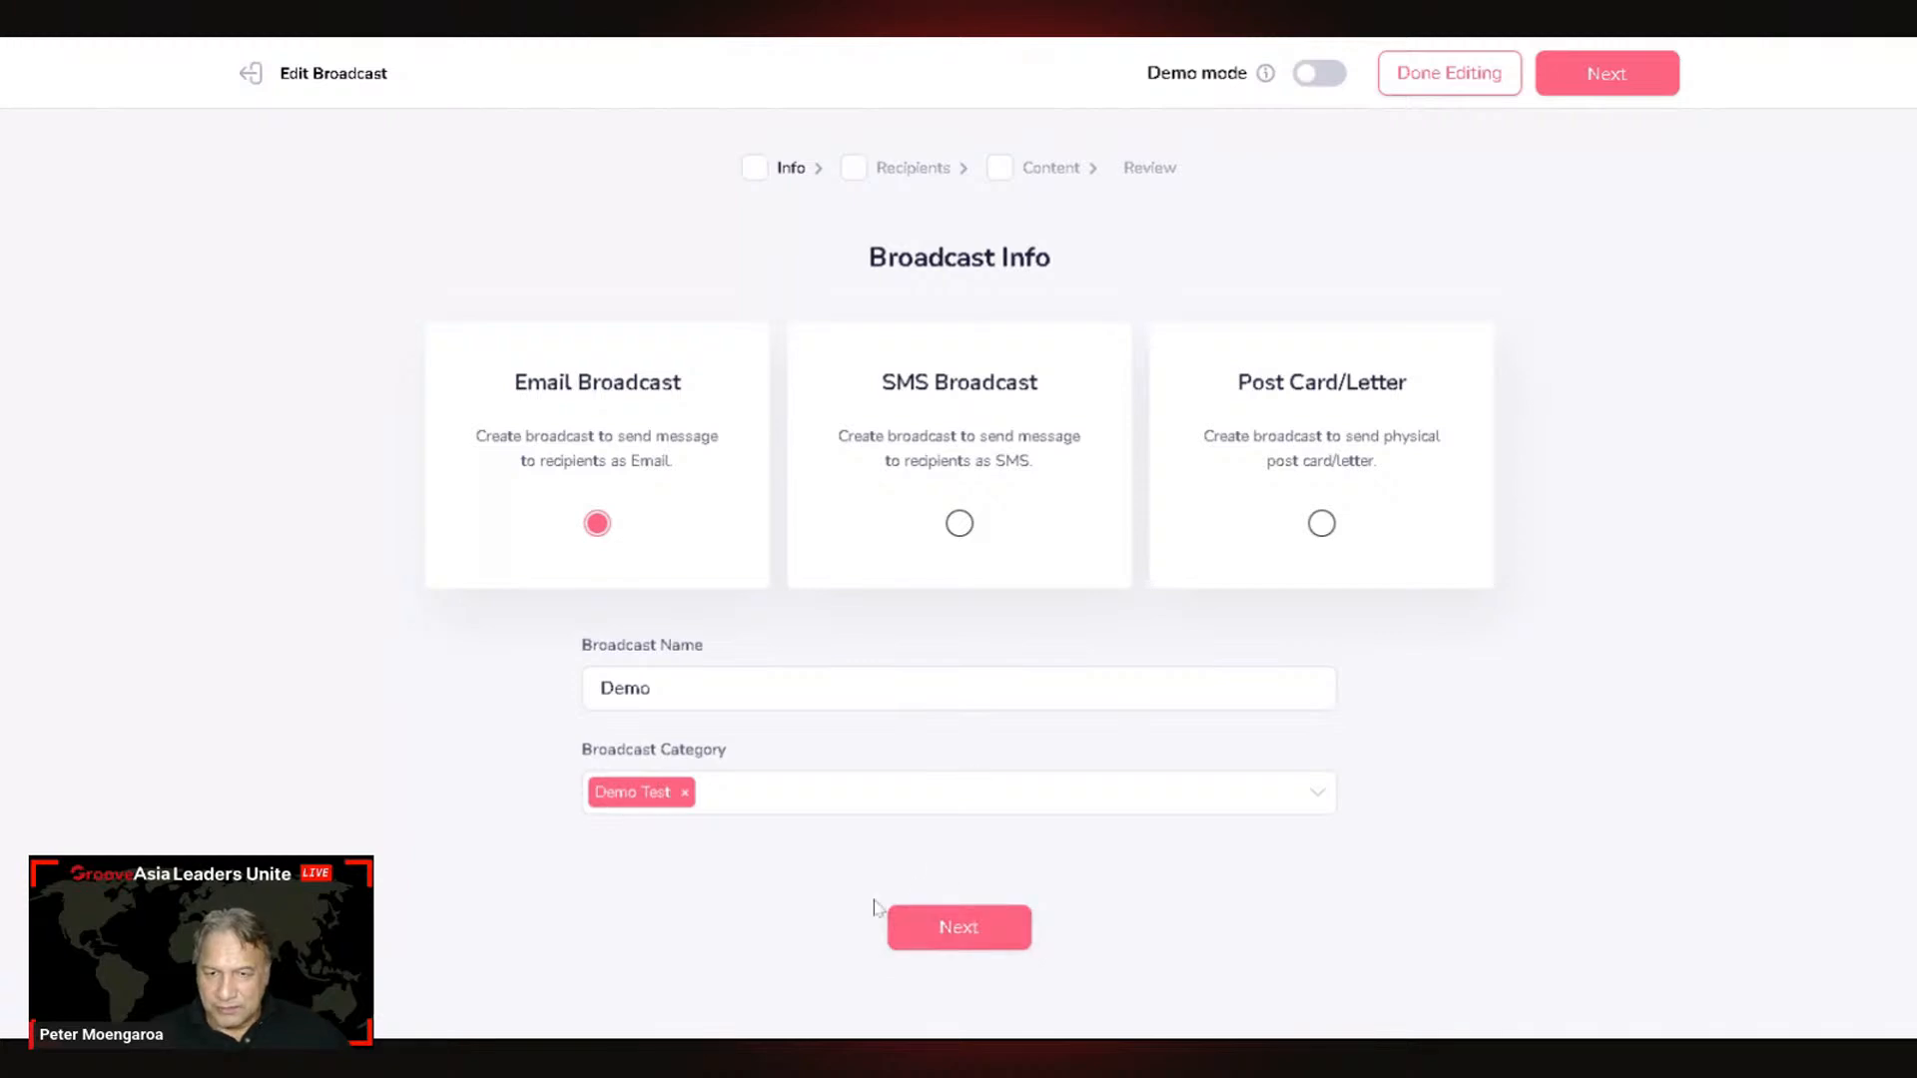
Step: Continue to Recipients and set 'Send to people who' to Has Tag, browsing the tags
click(951, 929)
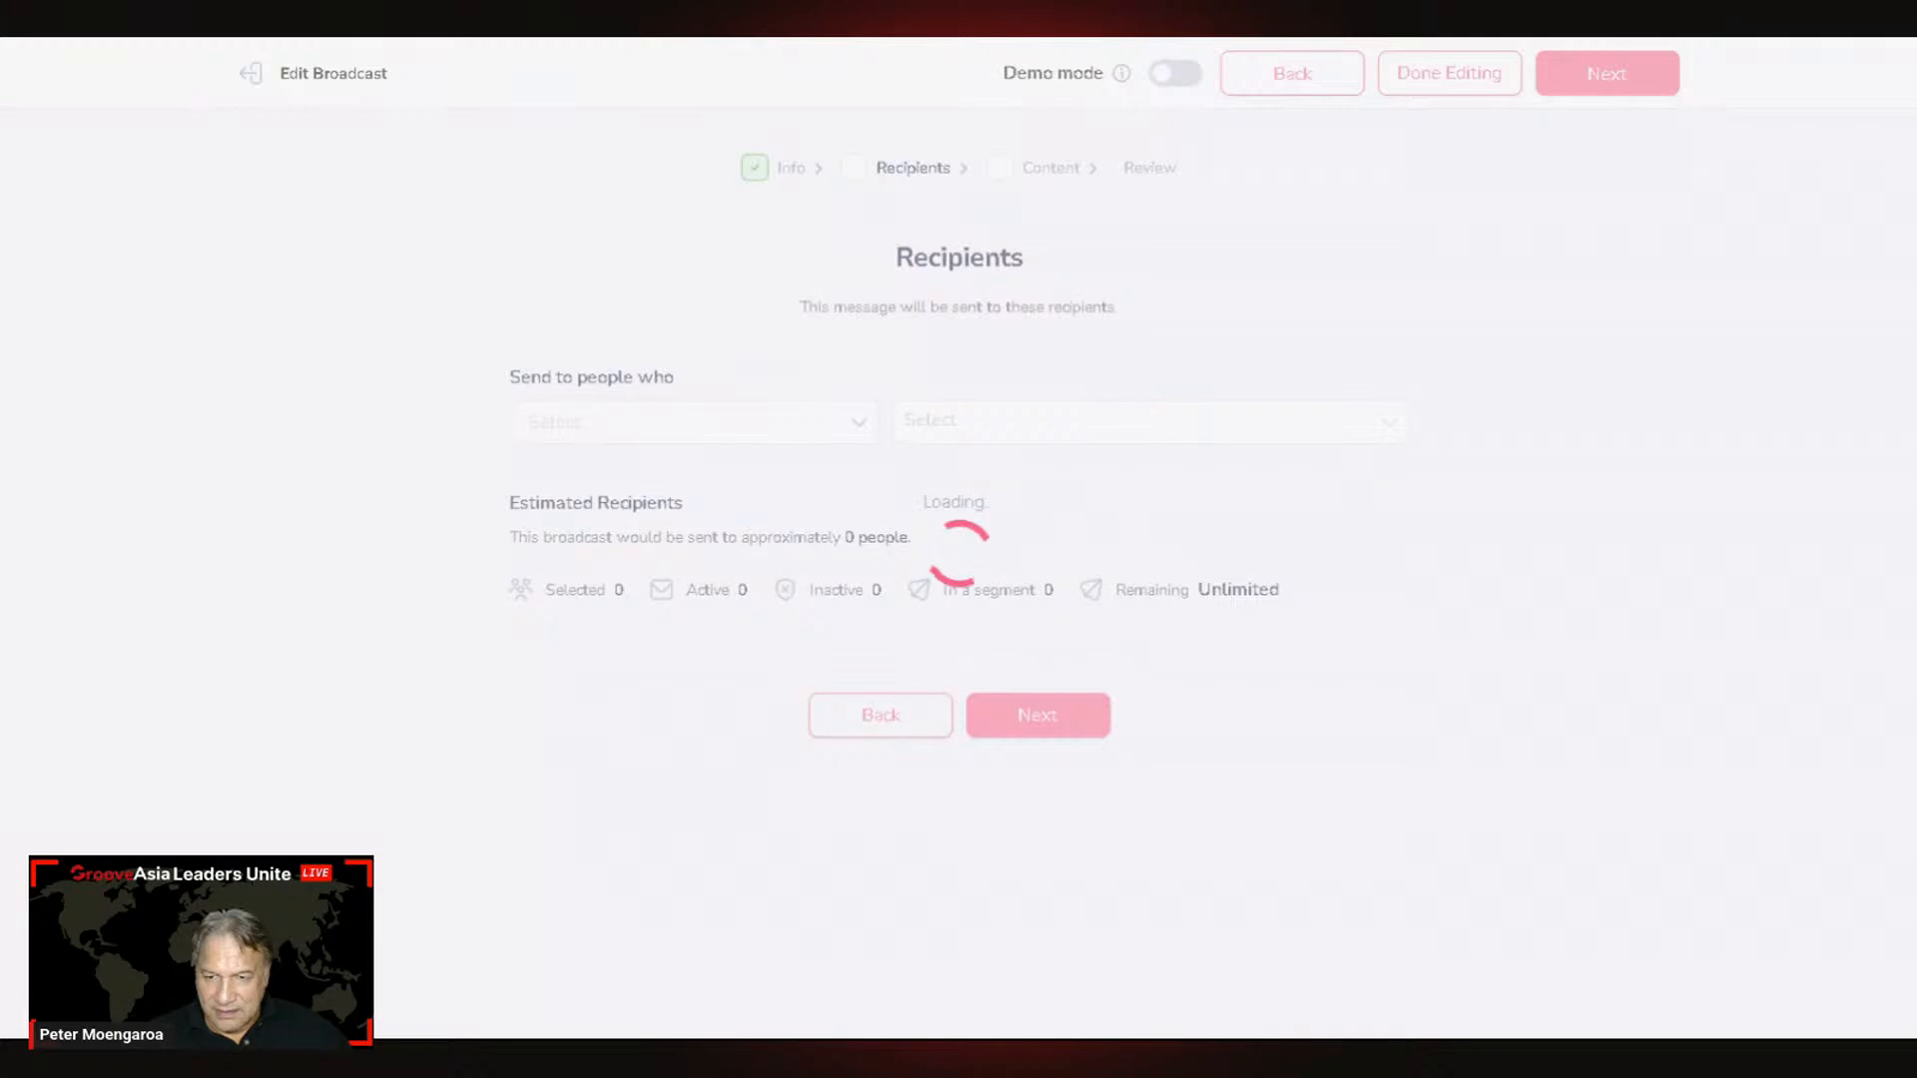
click(745, 425)
click(588, 553)
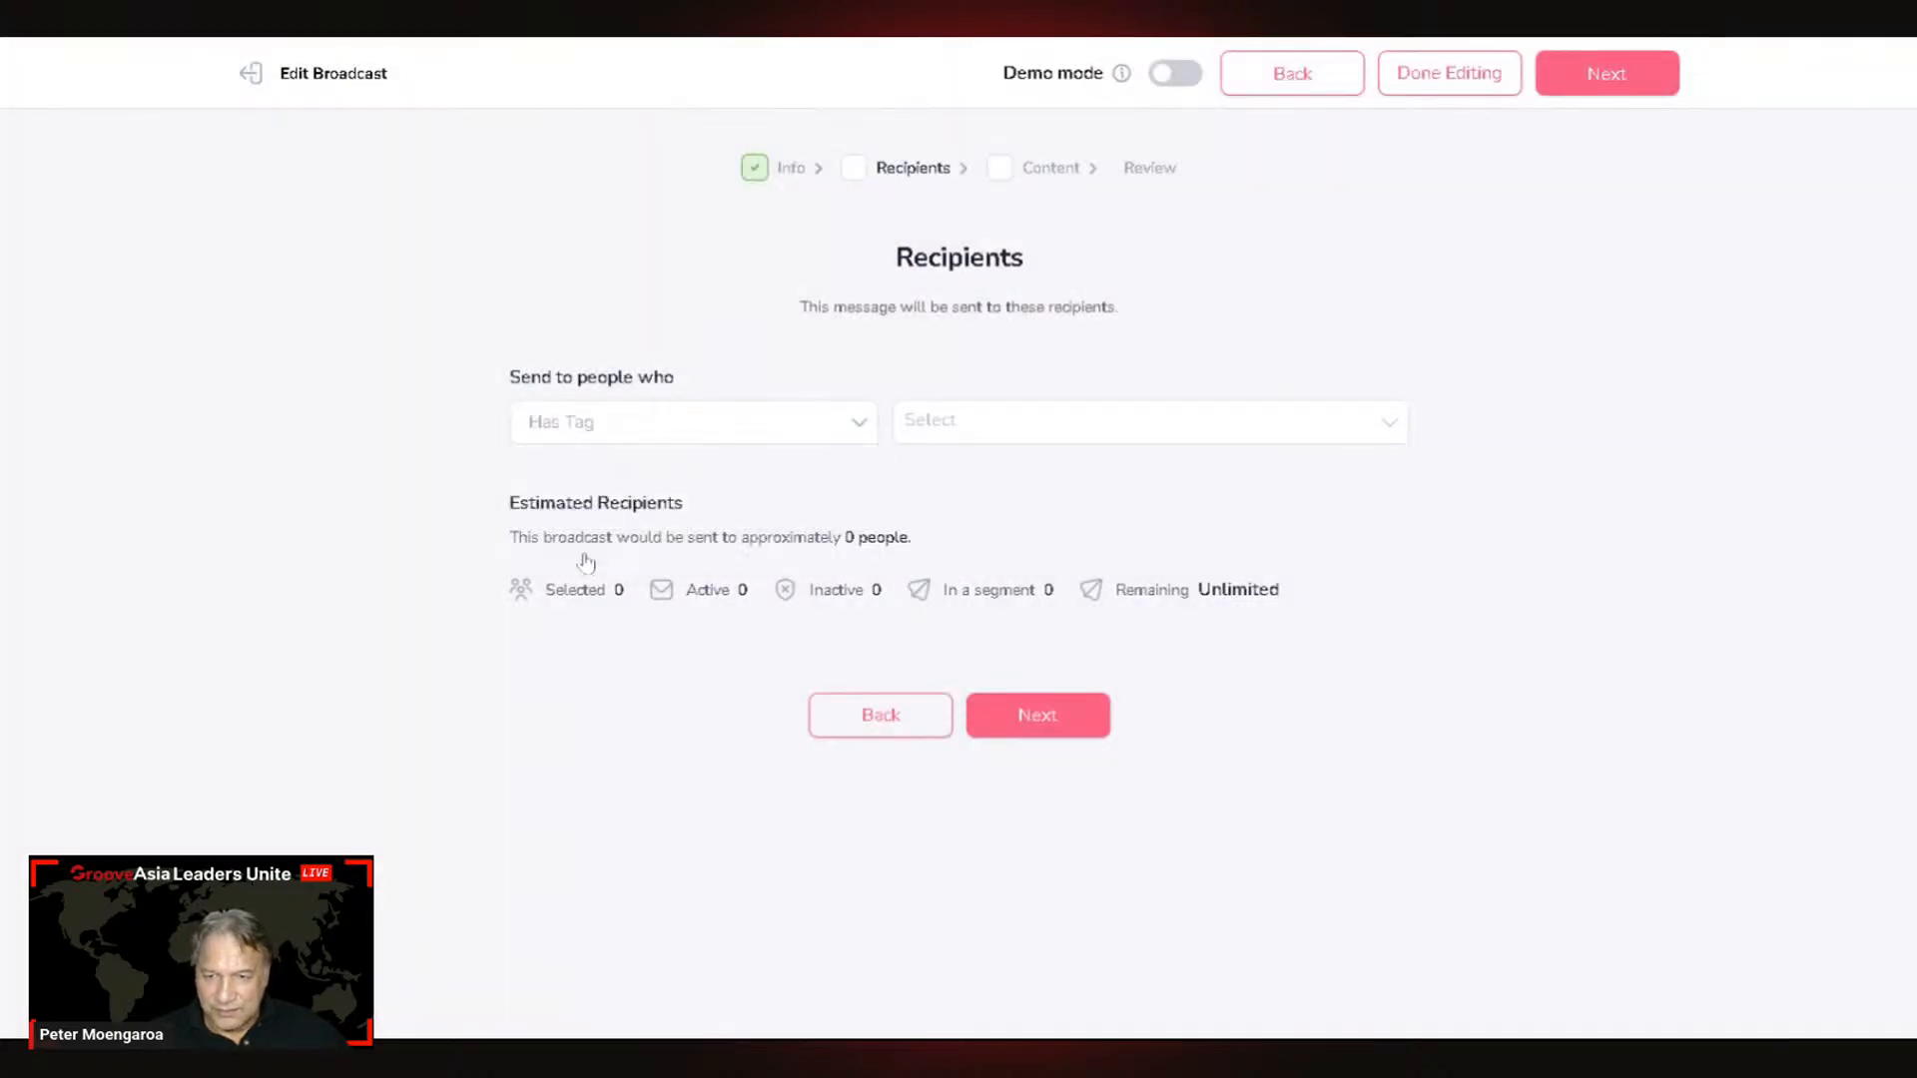
click(928, 420)
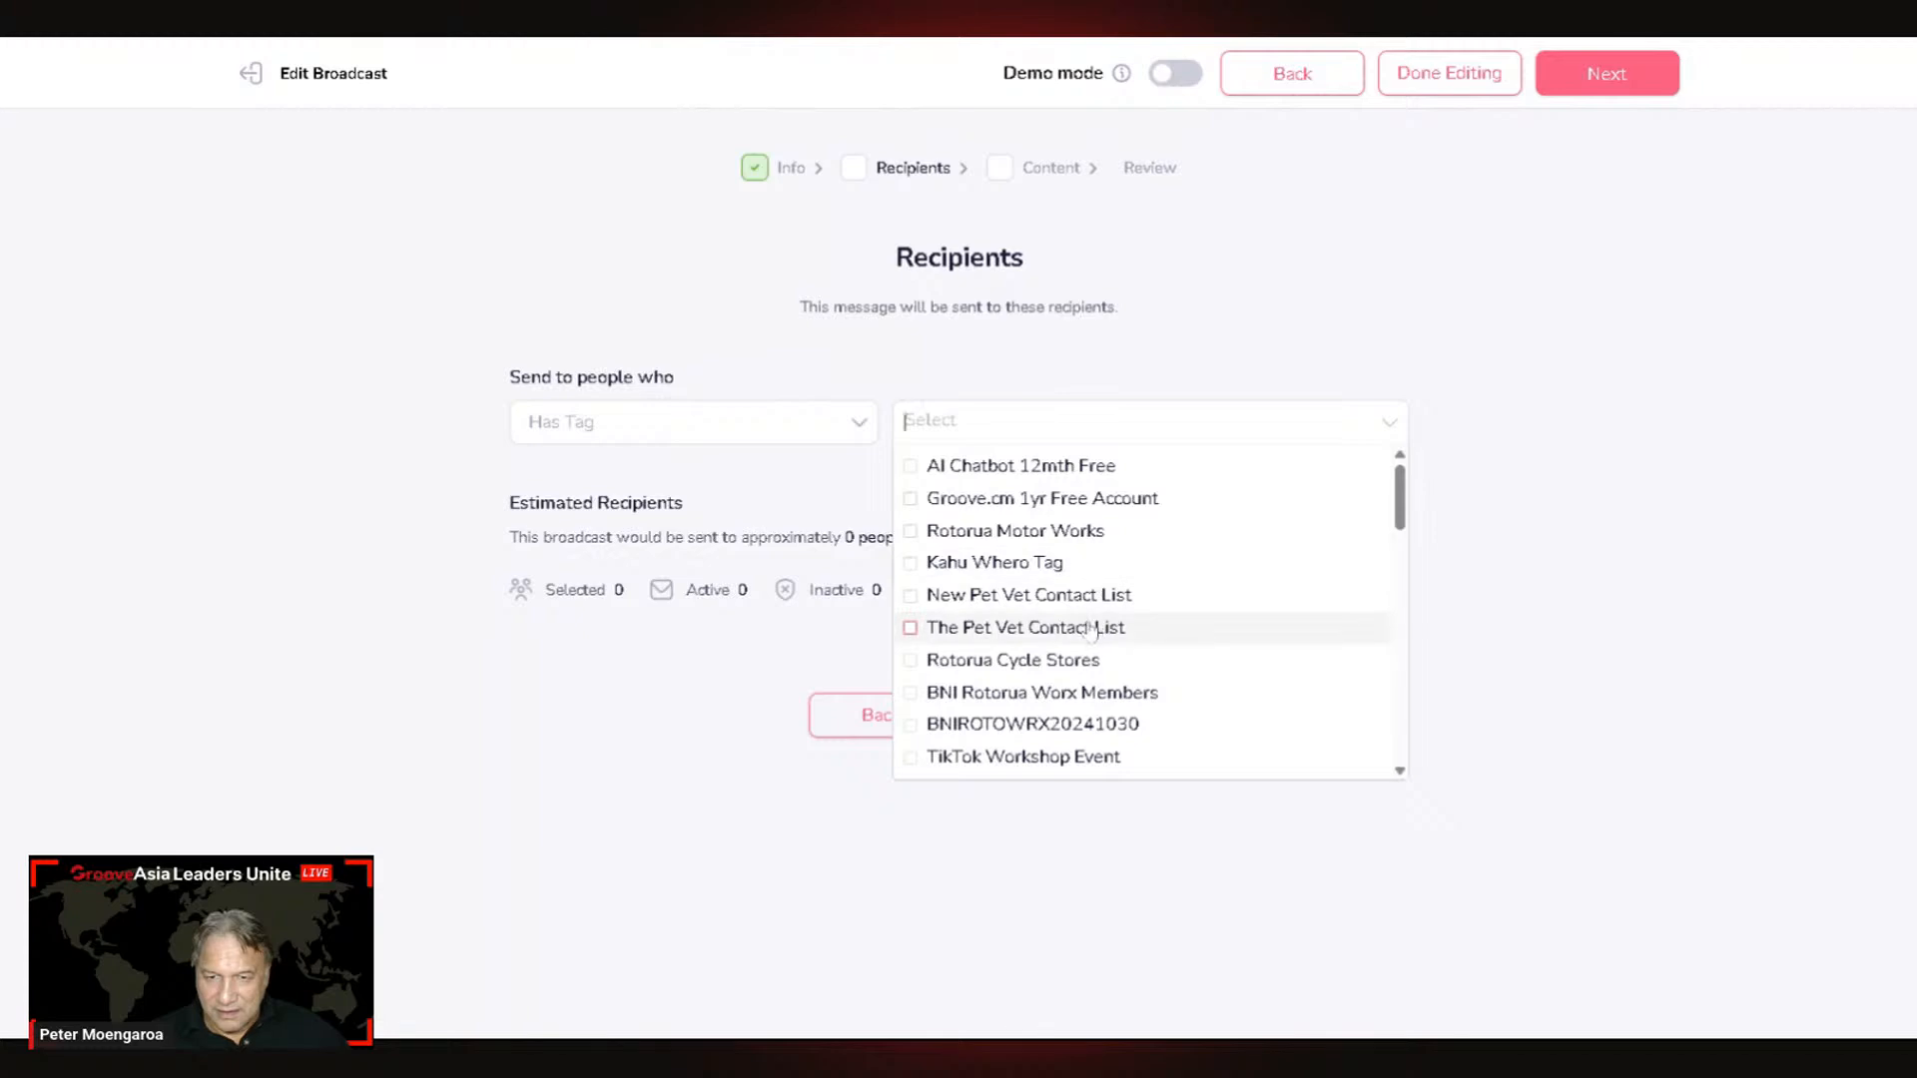
scroll(1081, 692, down, 3)
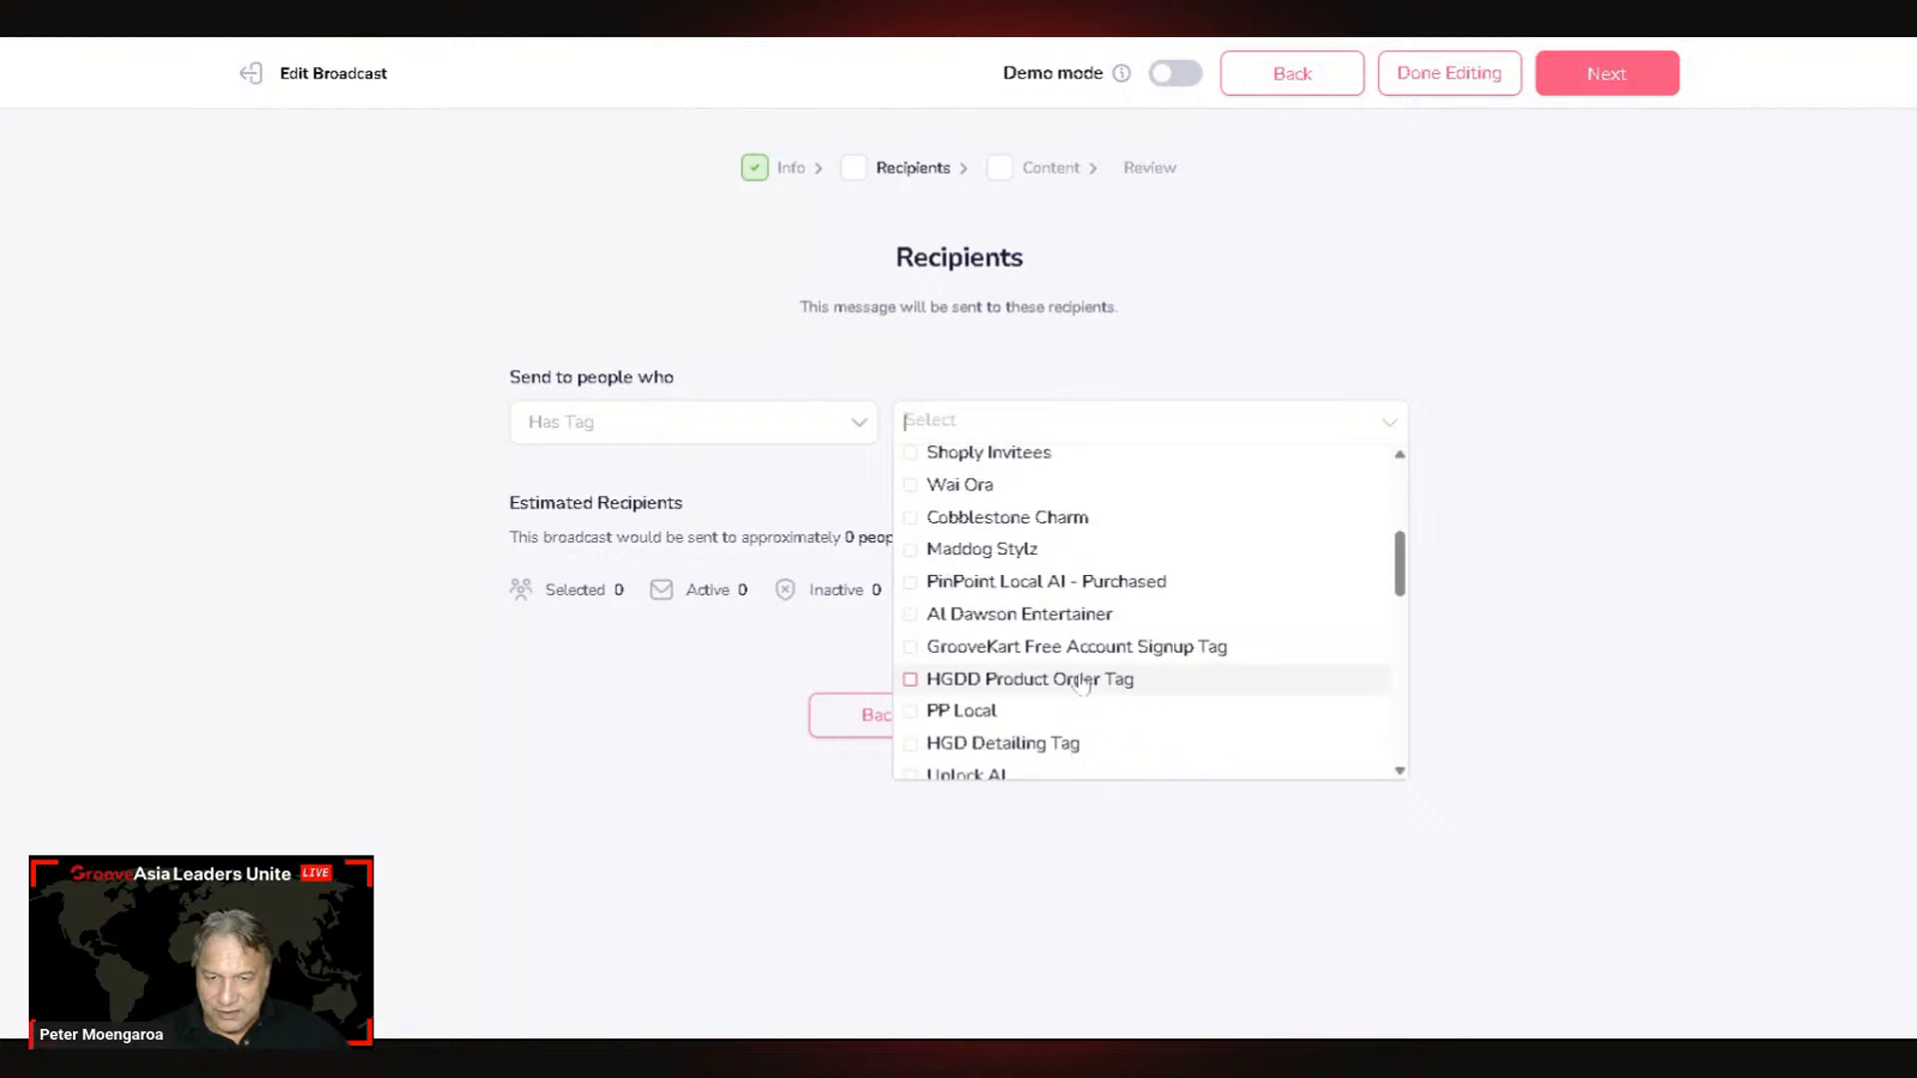
scroll(1083, 684, down, 3)
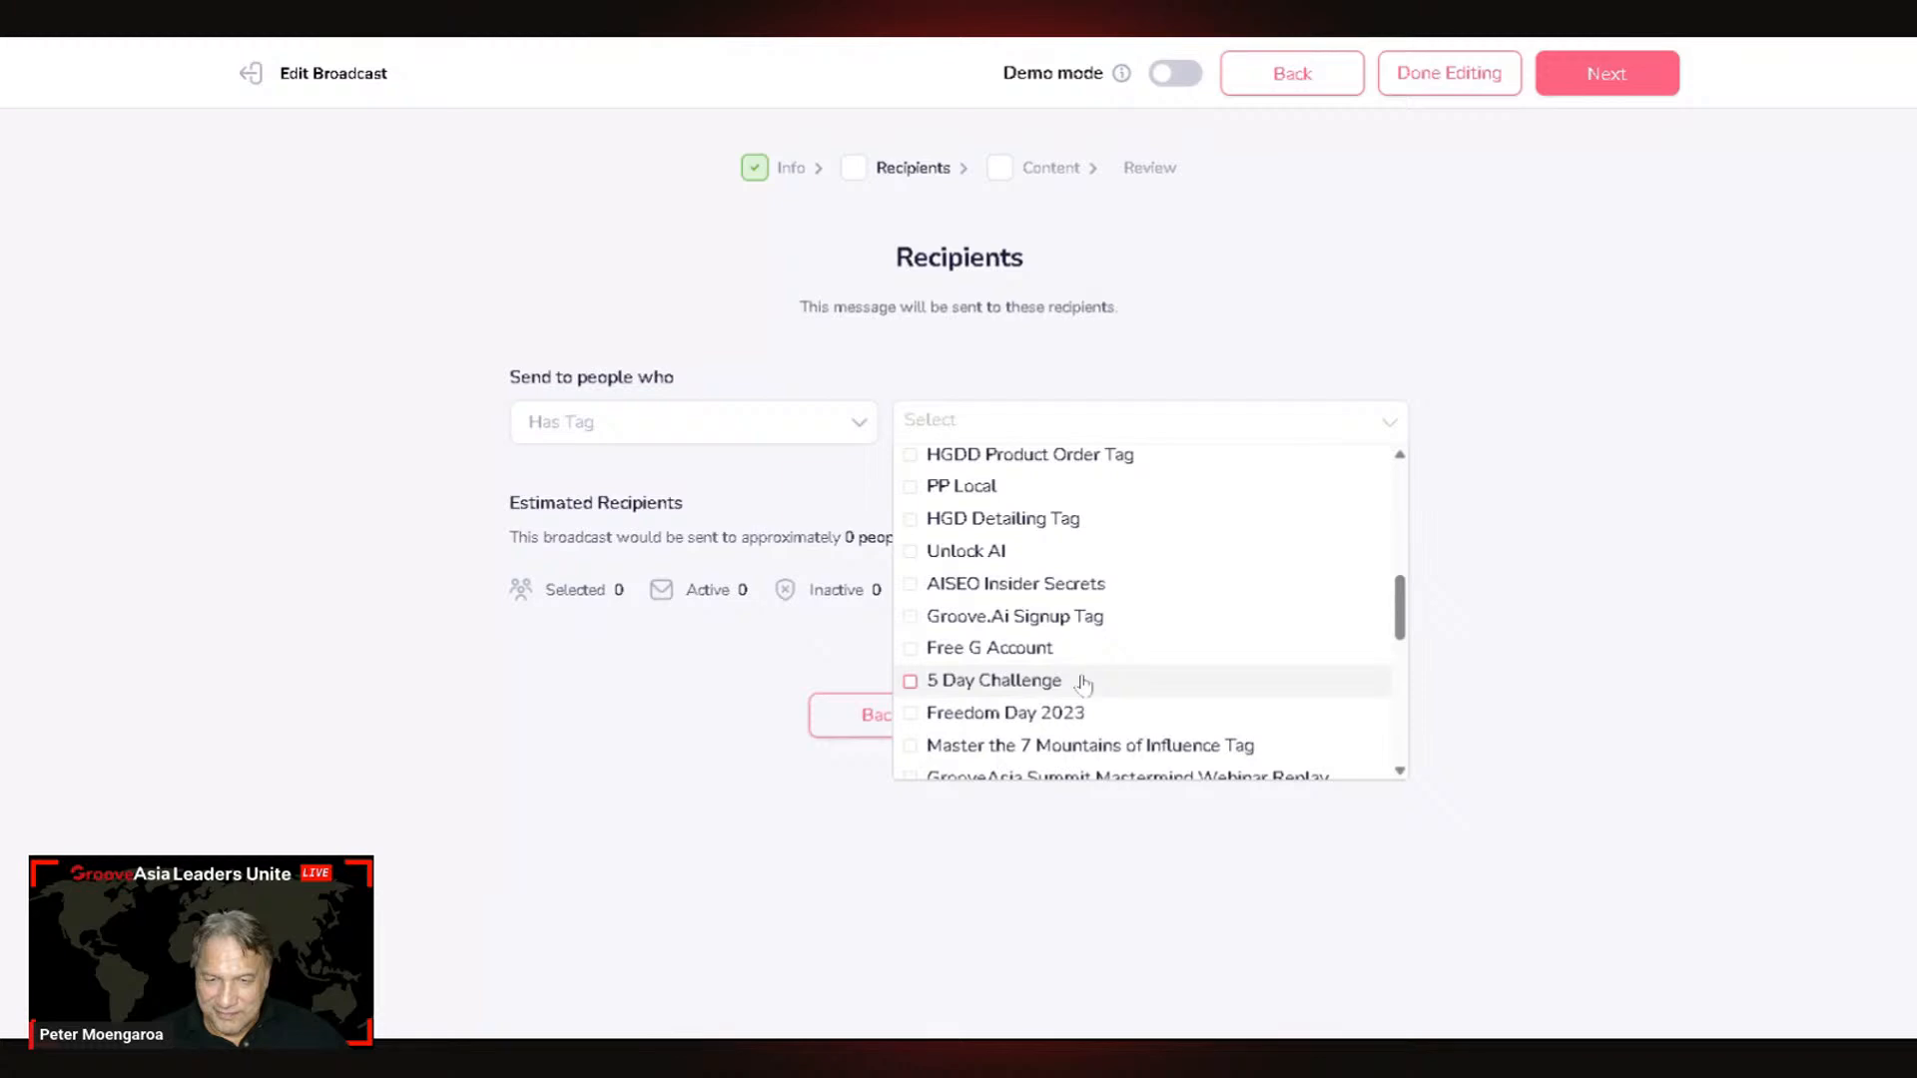
scroll(1084, 684, down, 3)
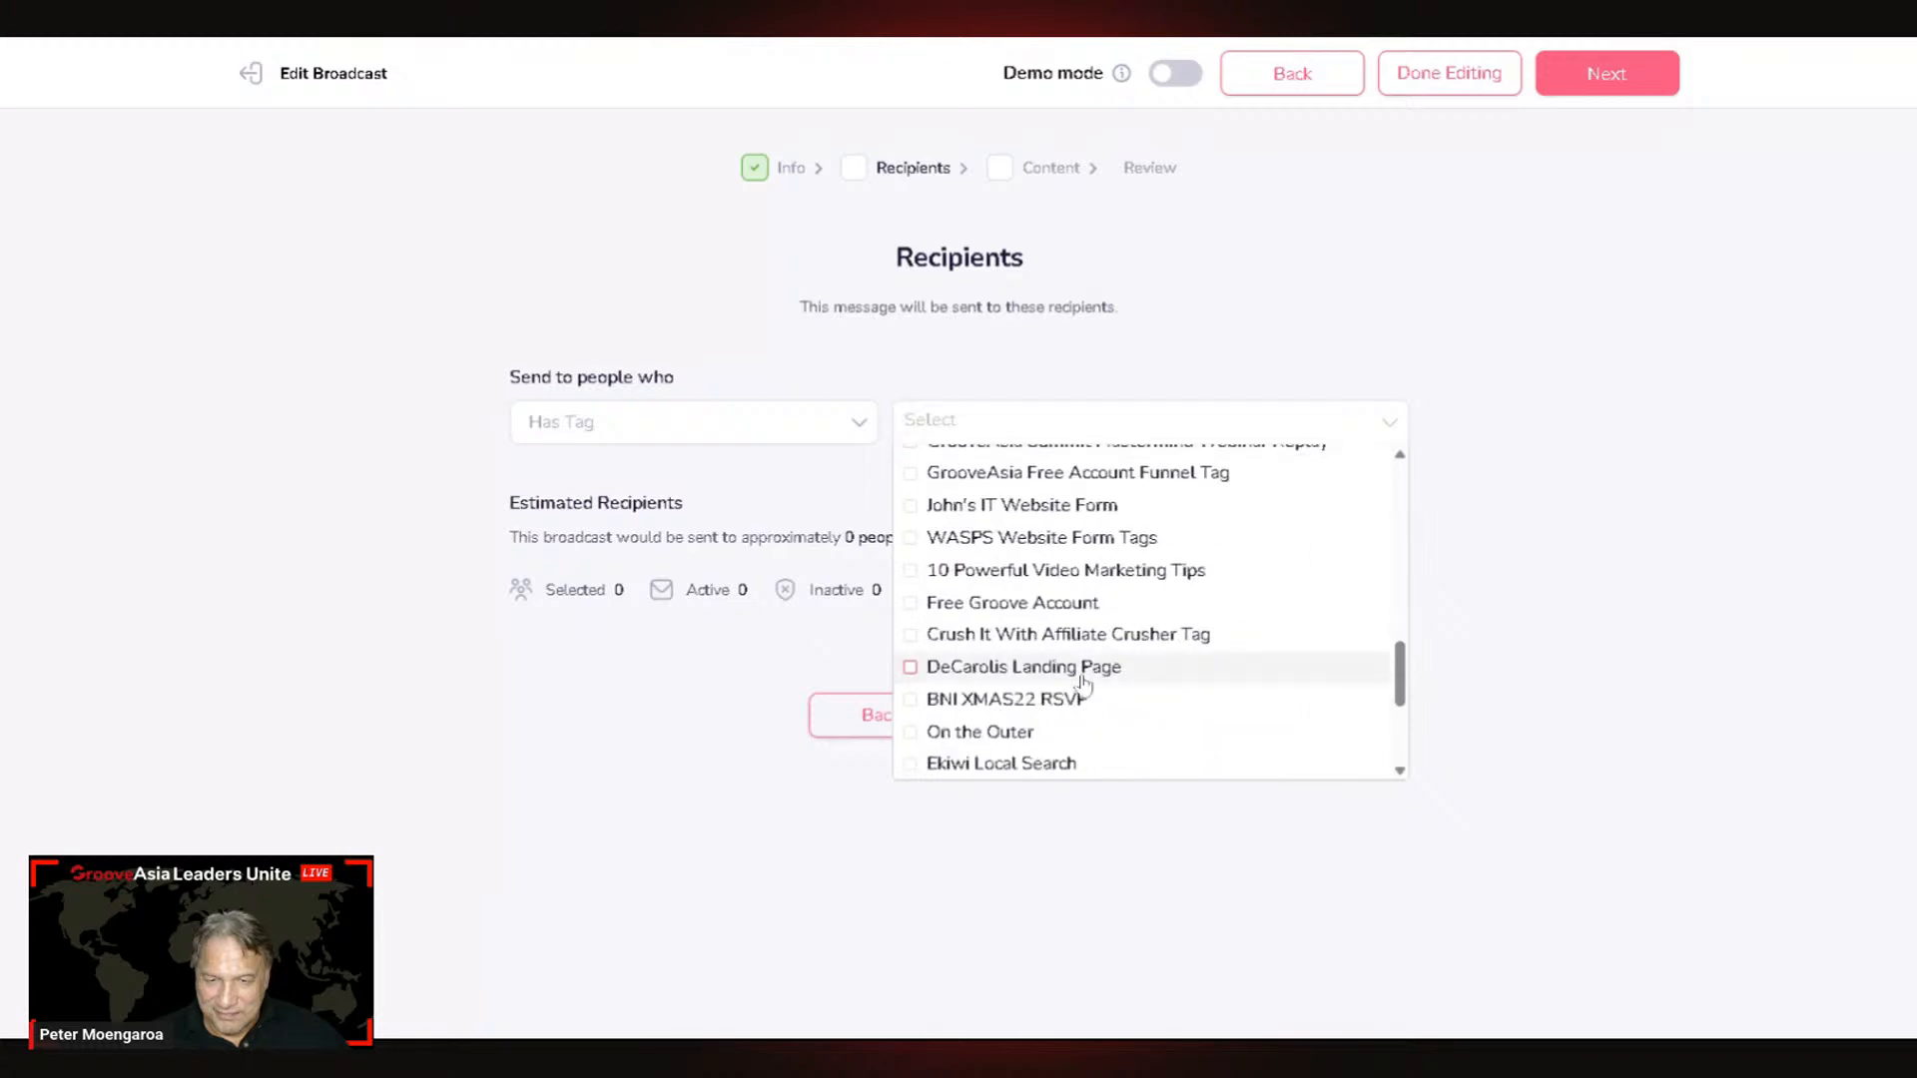
scroll(1084, 684, down, 1)
scroll(1083, 684, down, 2)
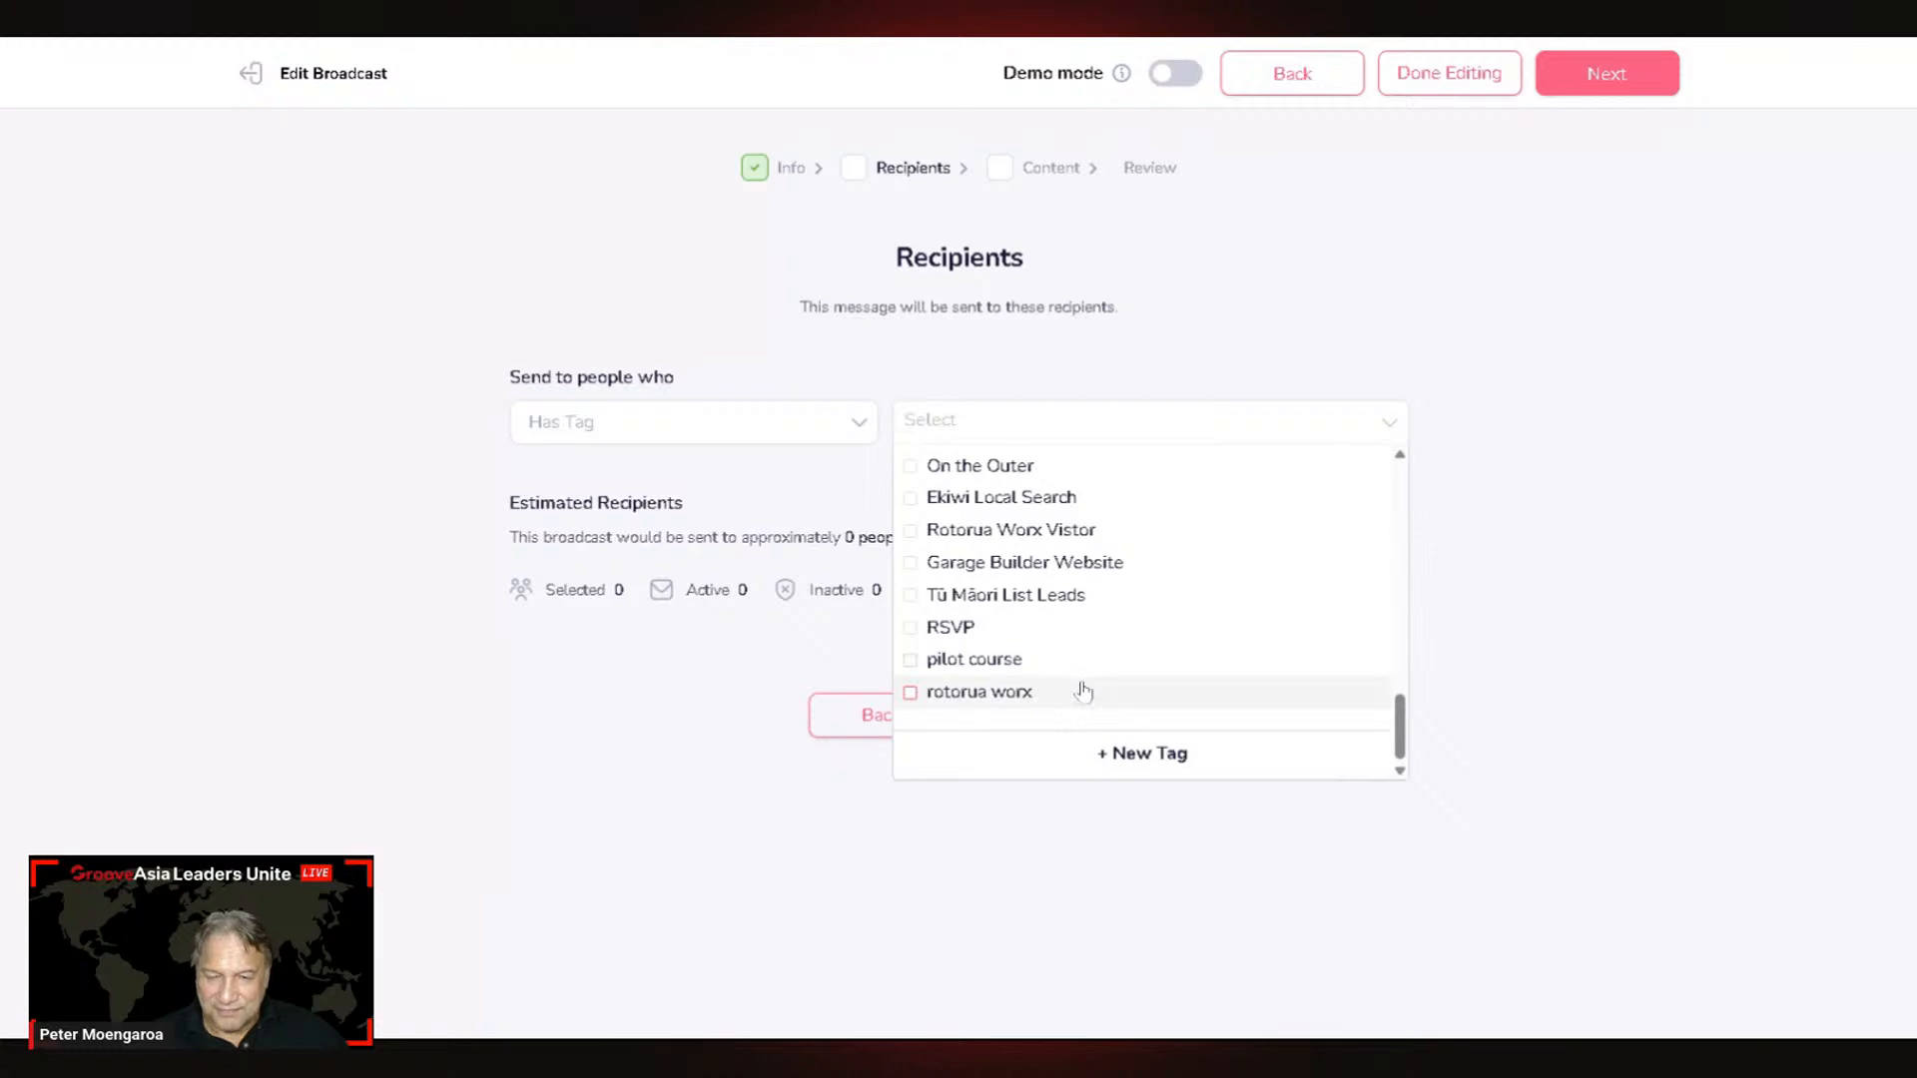
click(1392, 423)
Step: Tick the AI Chatbot 12mth Free tag and advance to Broadcast Content
click(1003, 421)
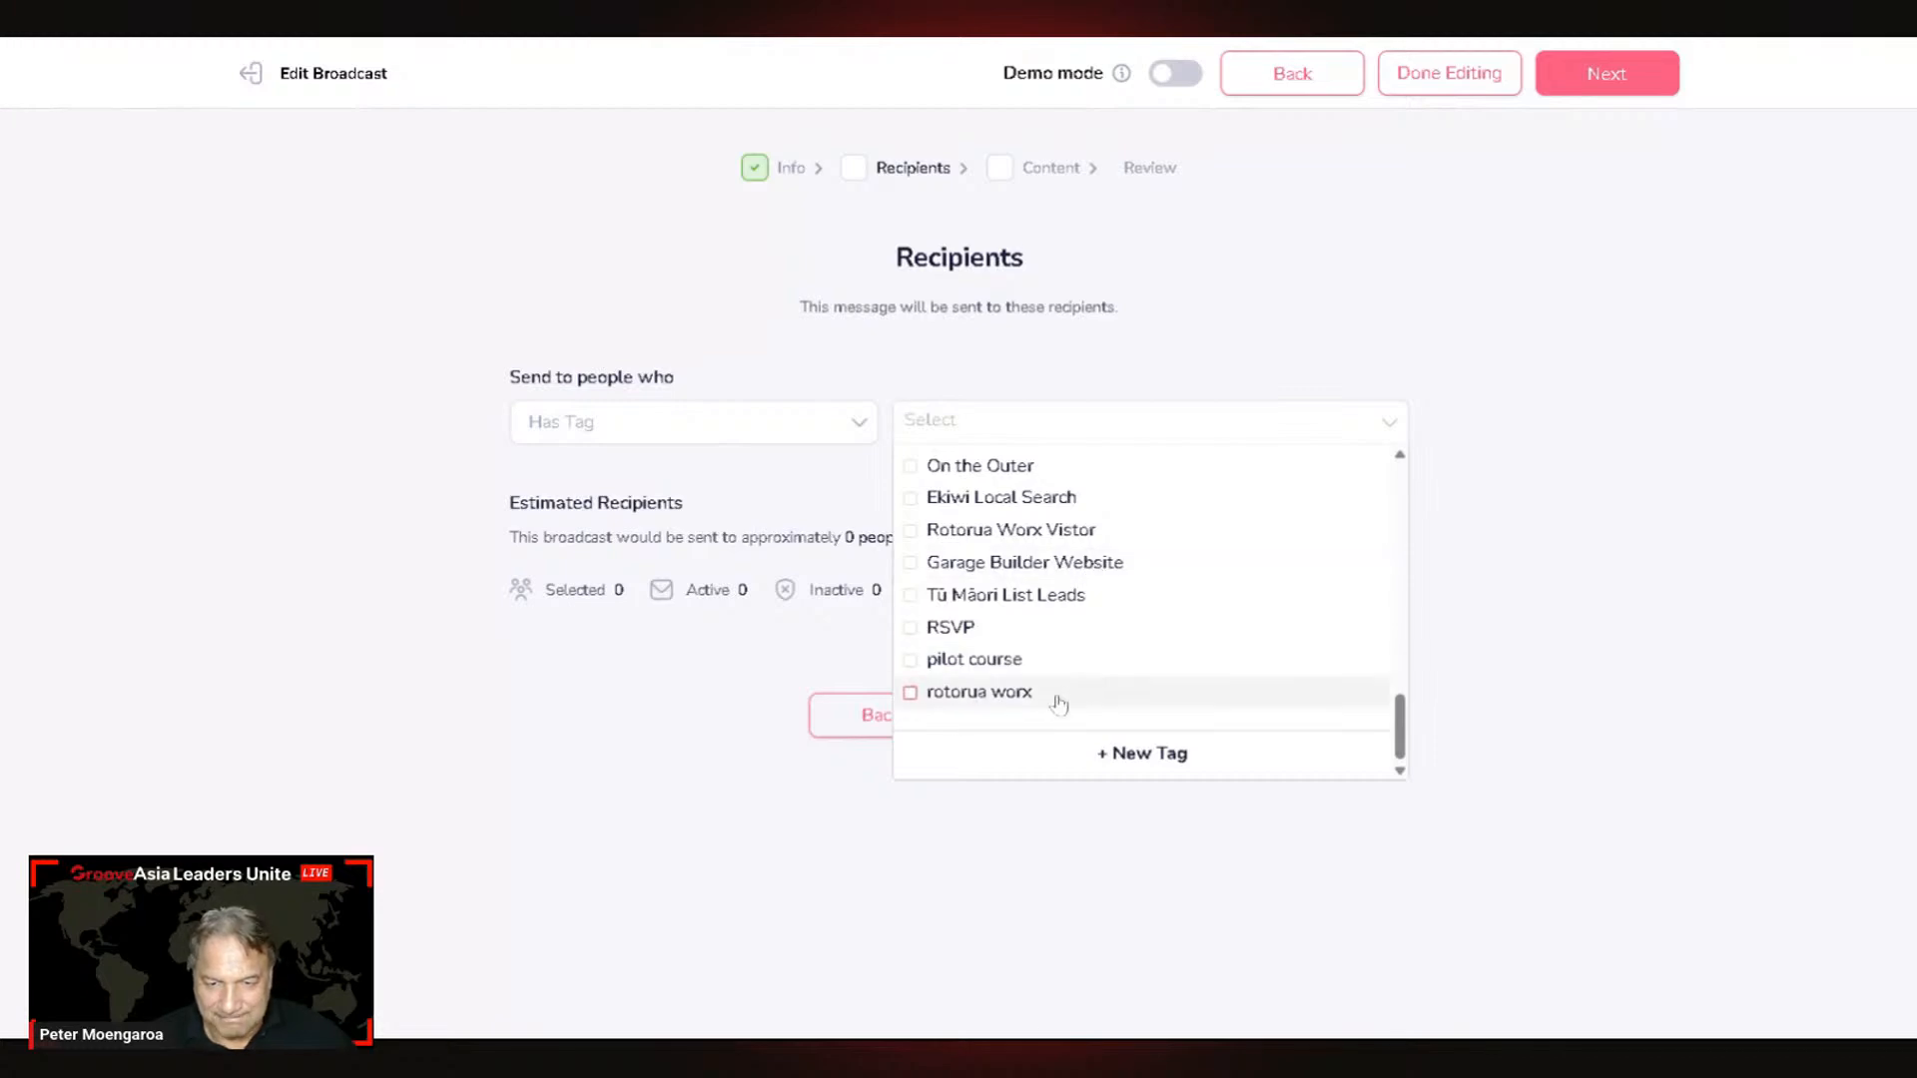
scroll(1058, 704, up, 10)
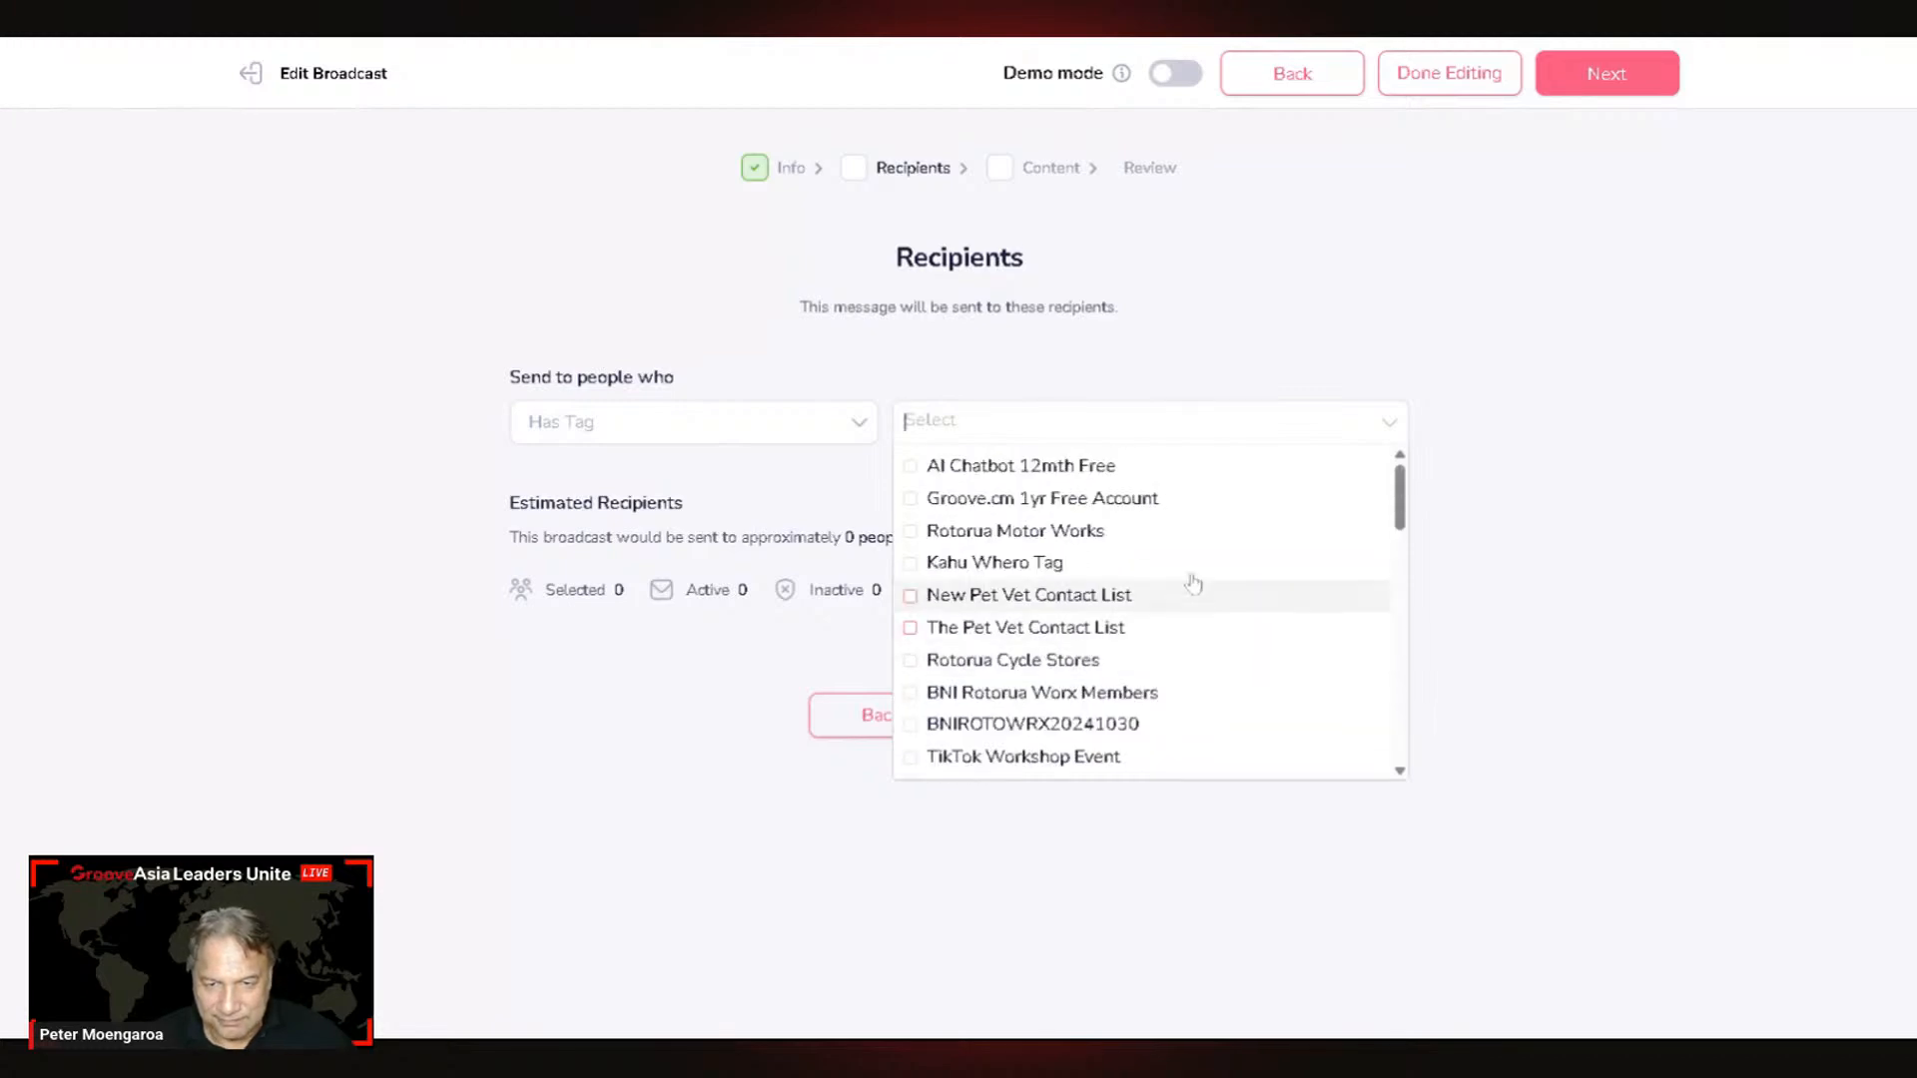
click(1081, 467)
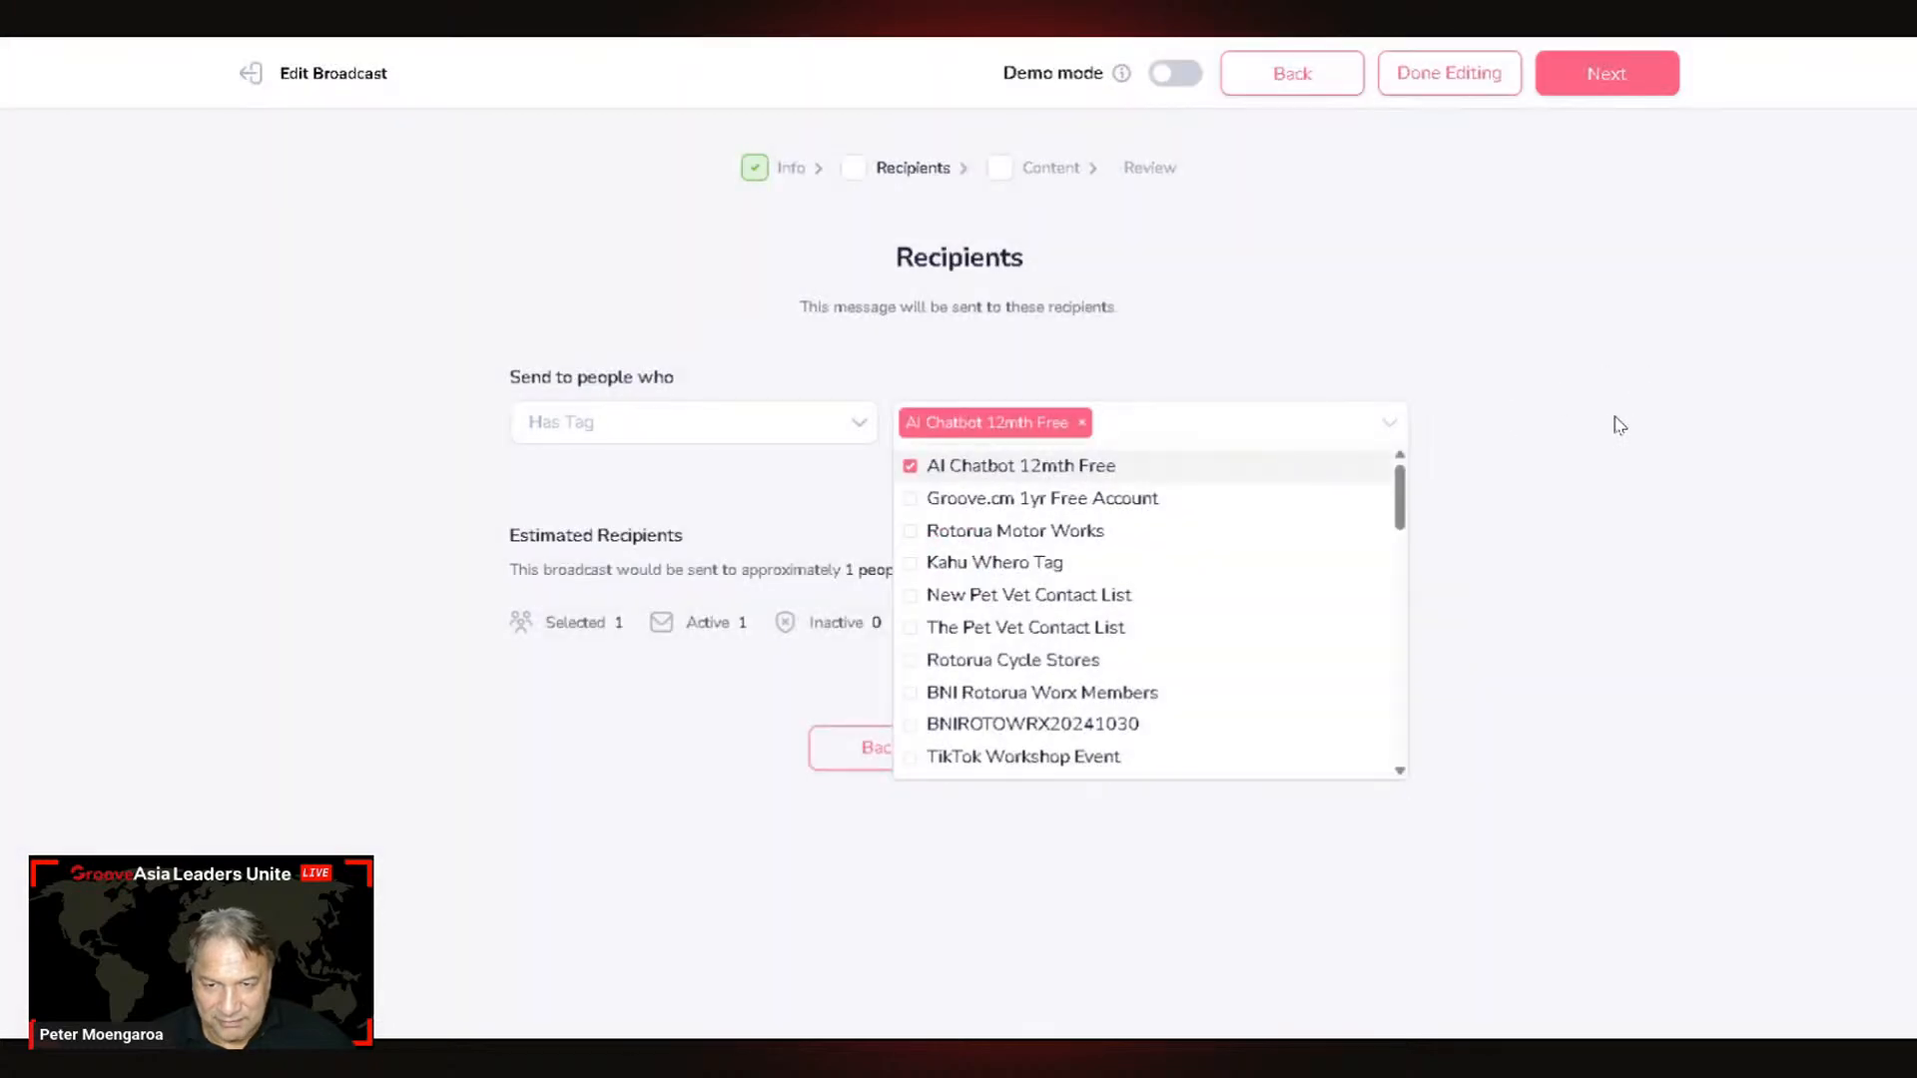
click(1618, 425)
click(1098, 746)
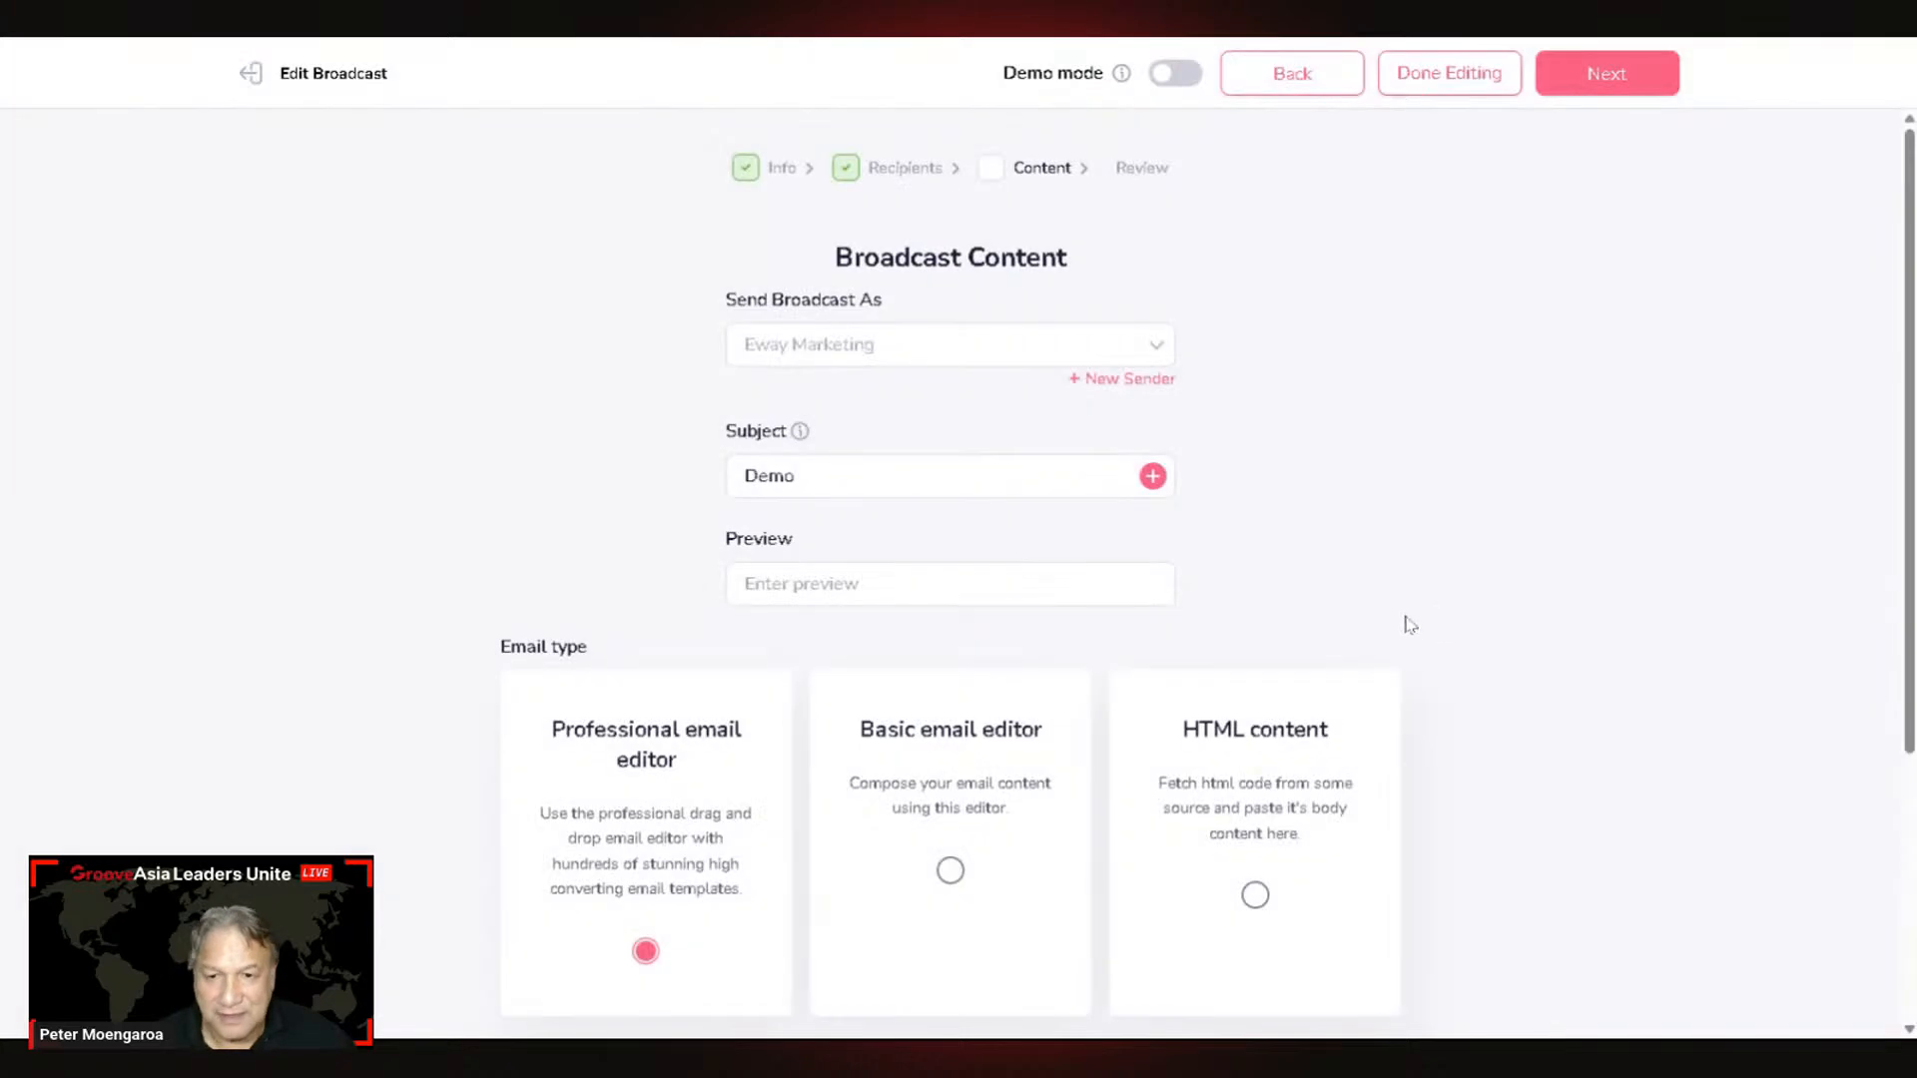
Step: Change the Send Broadcast As sender from Eway Marketing to The Pet Vet
scroll(1372, 600, down, 4)
scroll(1318, 619, up, 4)
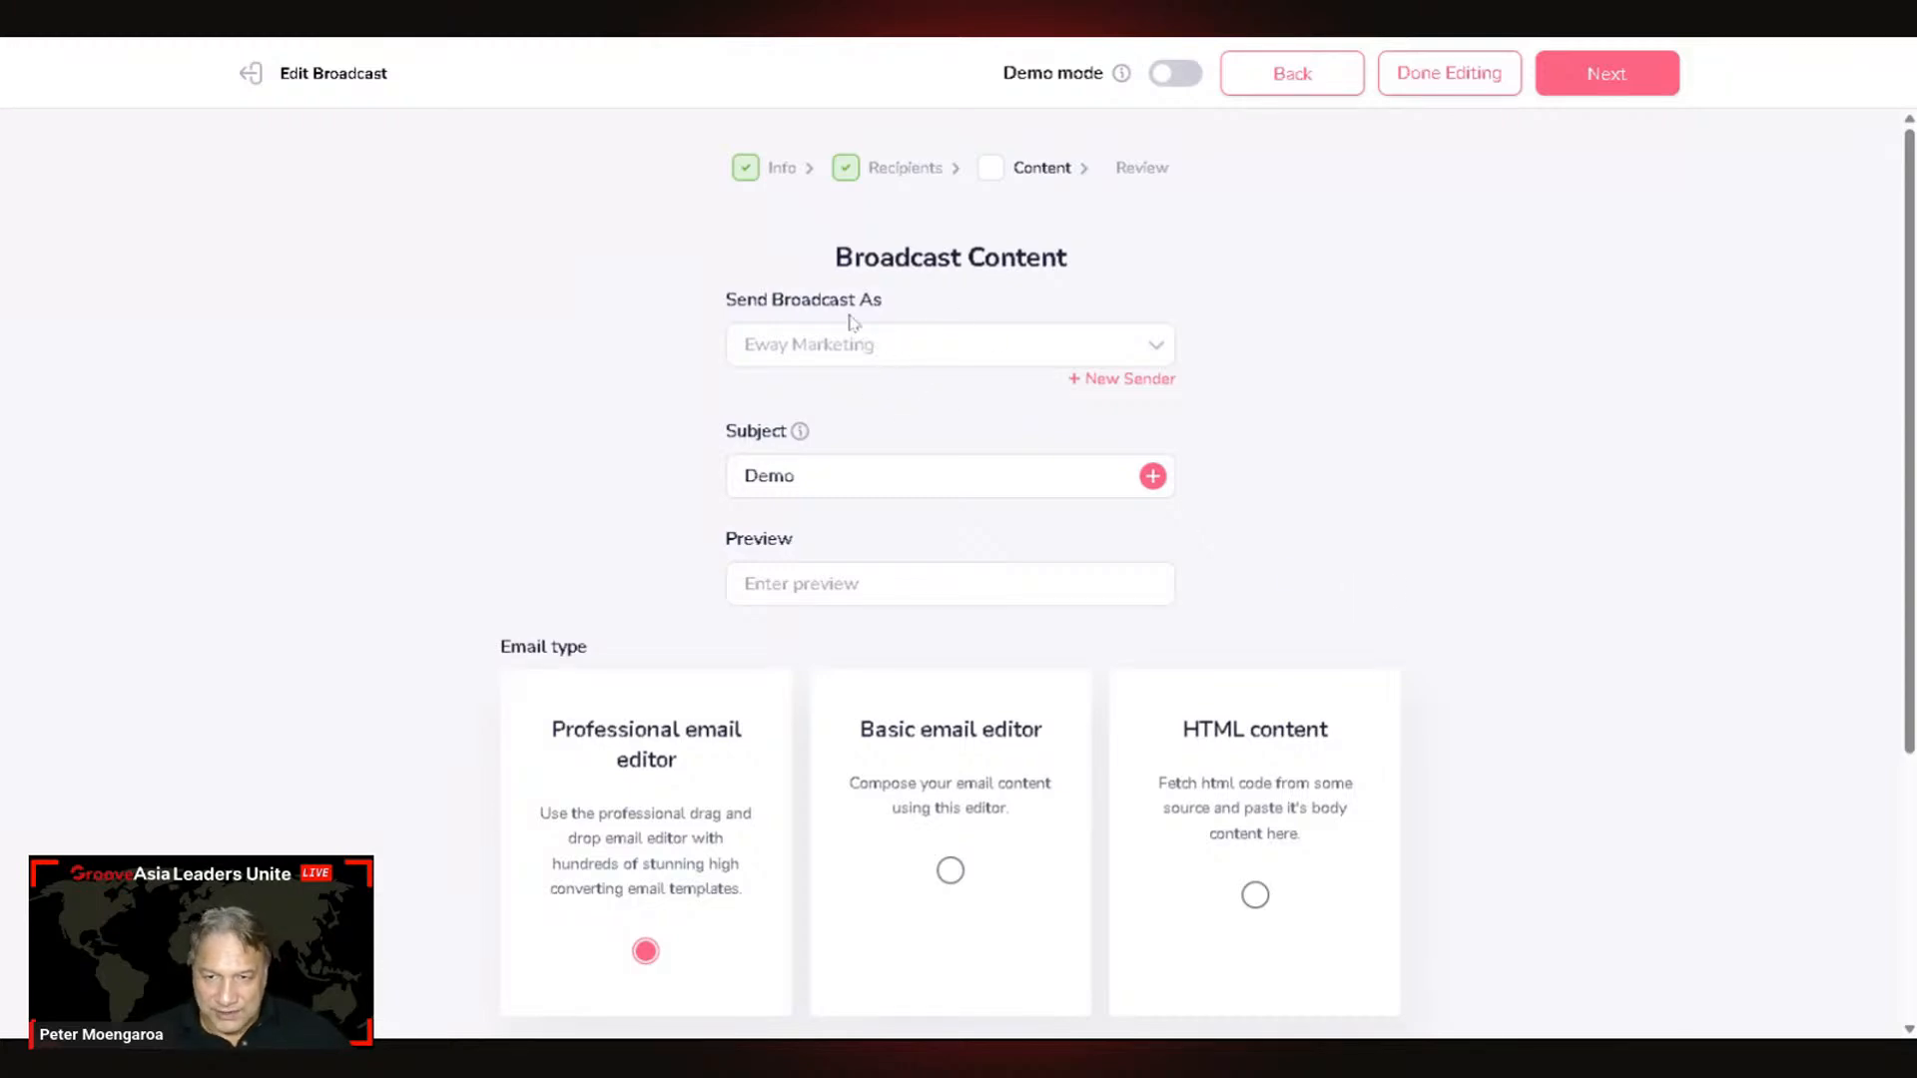
click(920, 356)
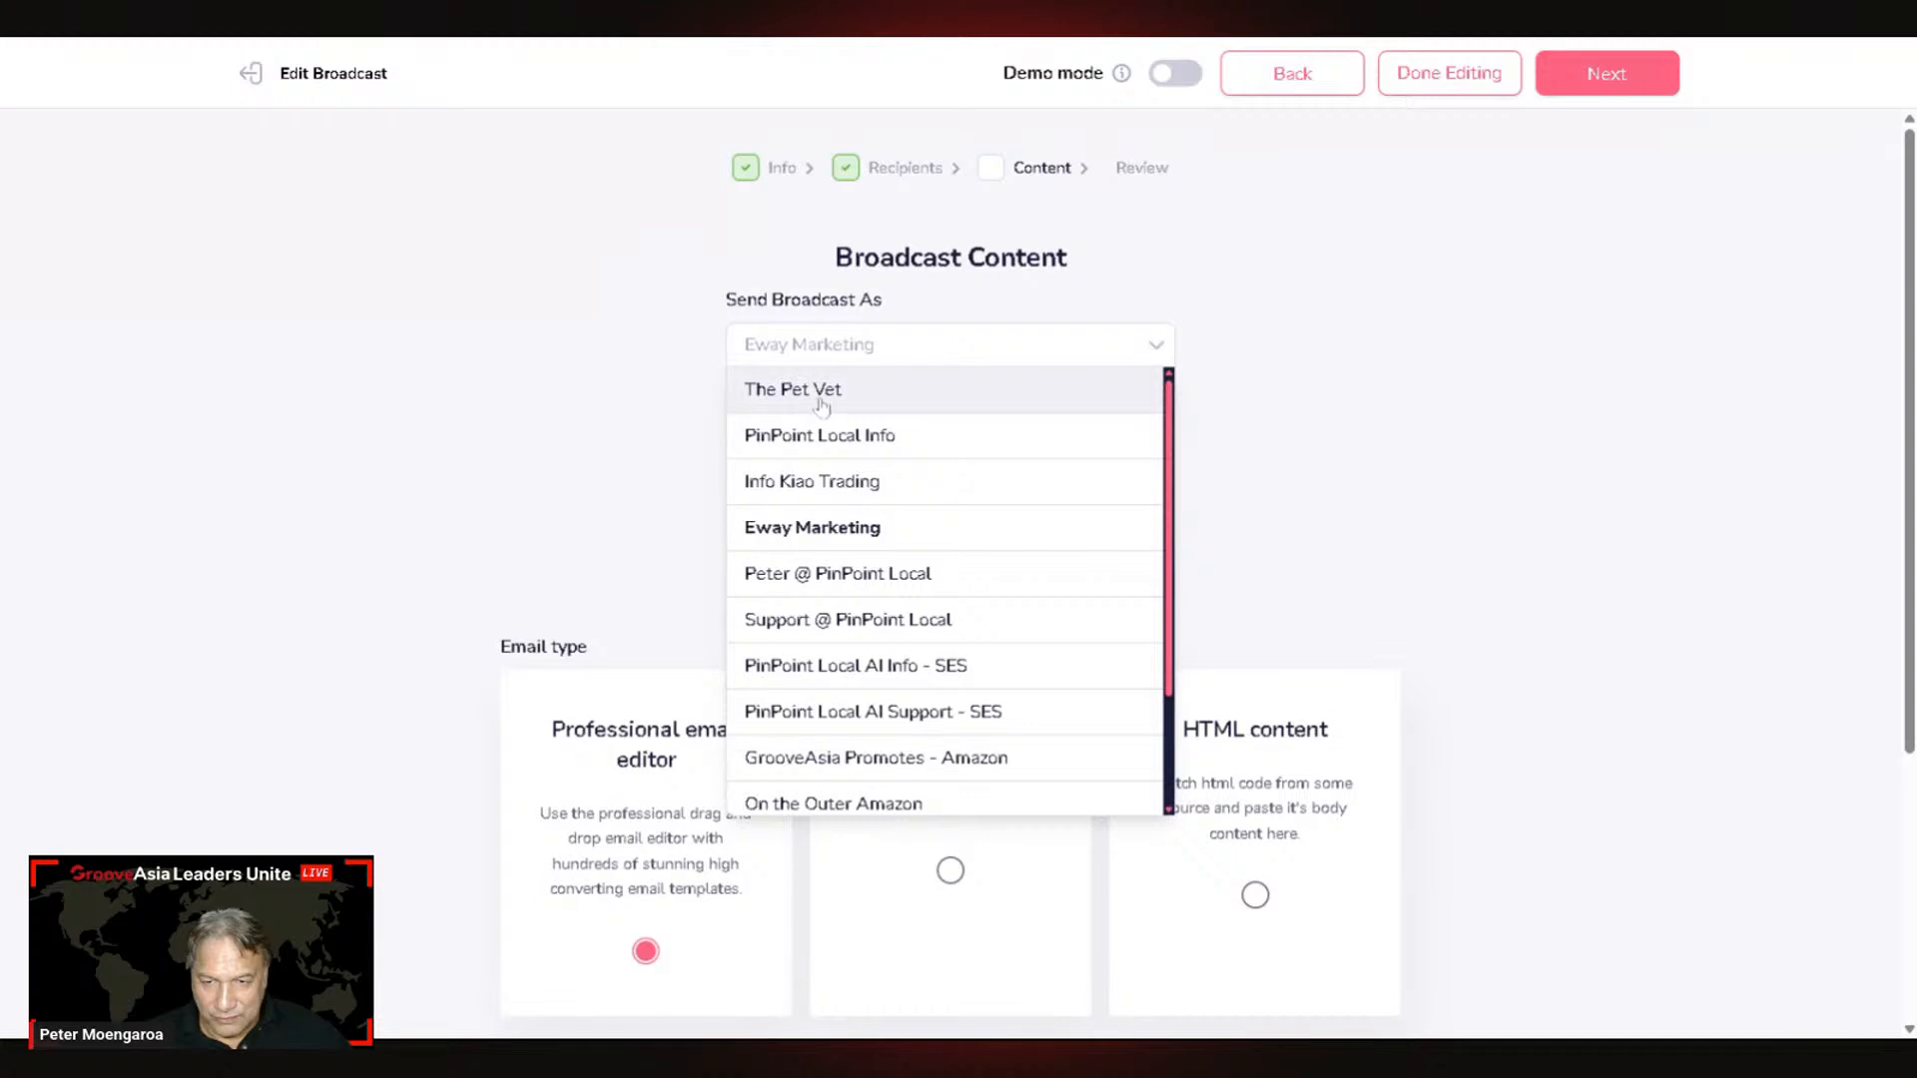
click(874, 402)
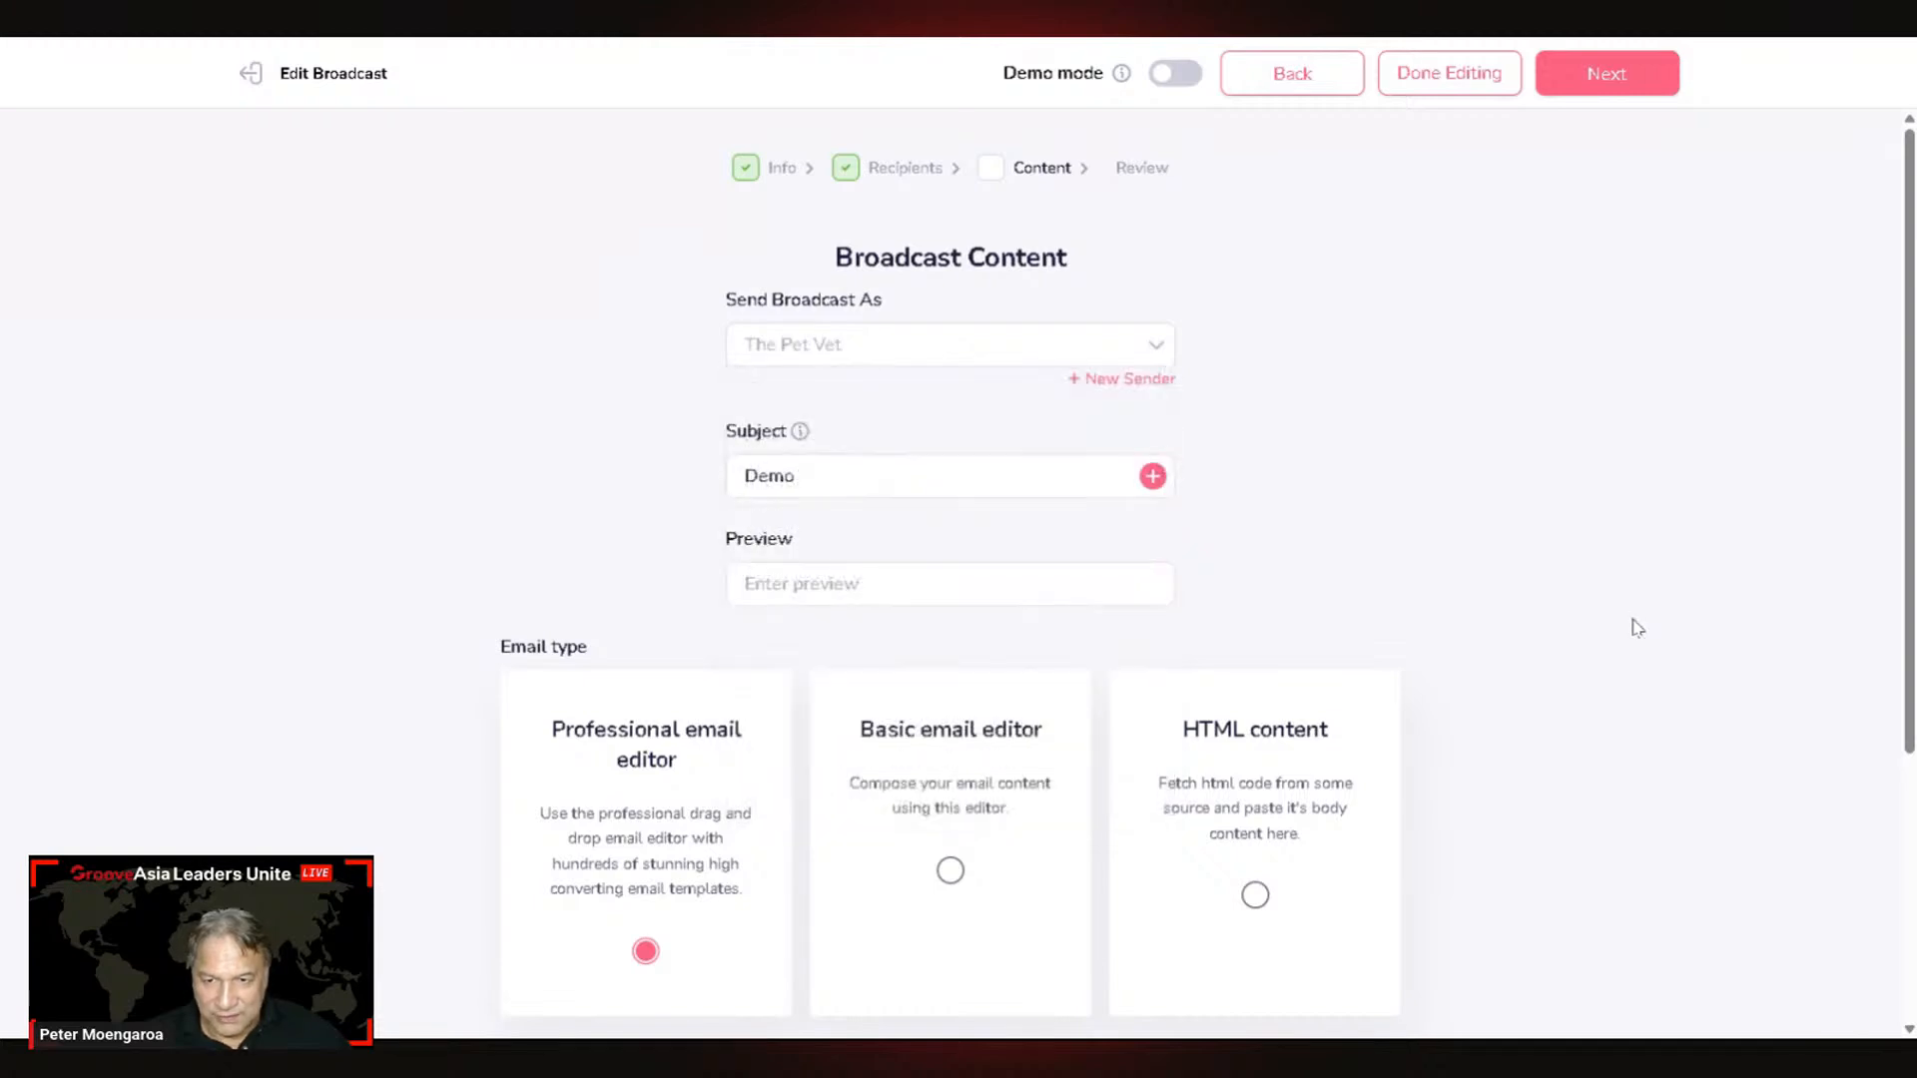
scroll(1459, 586, down, 4)
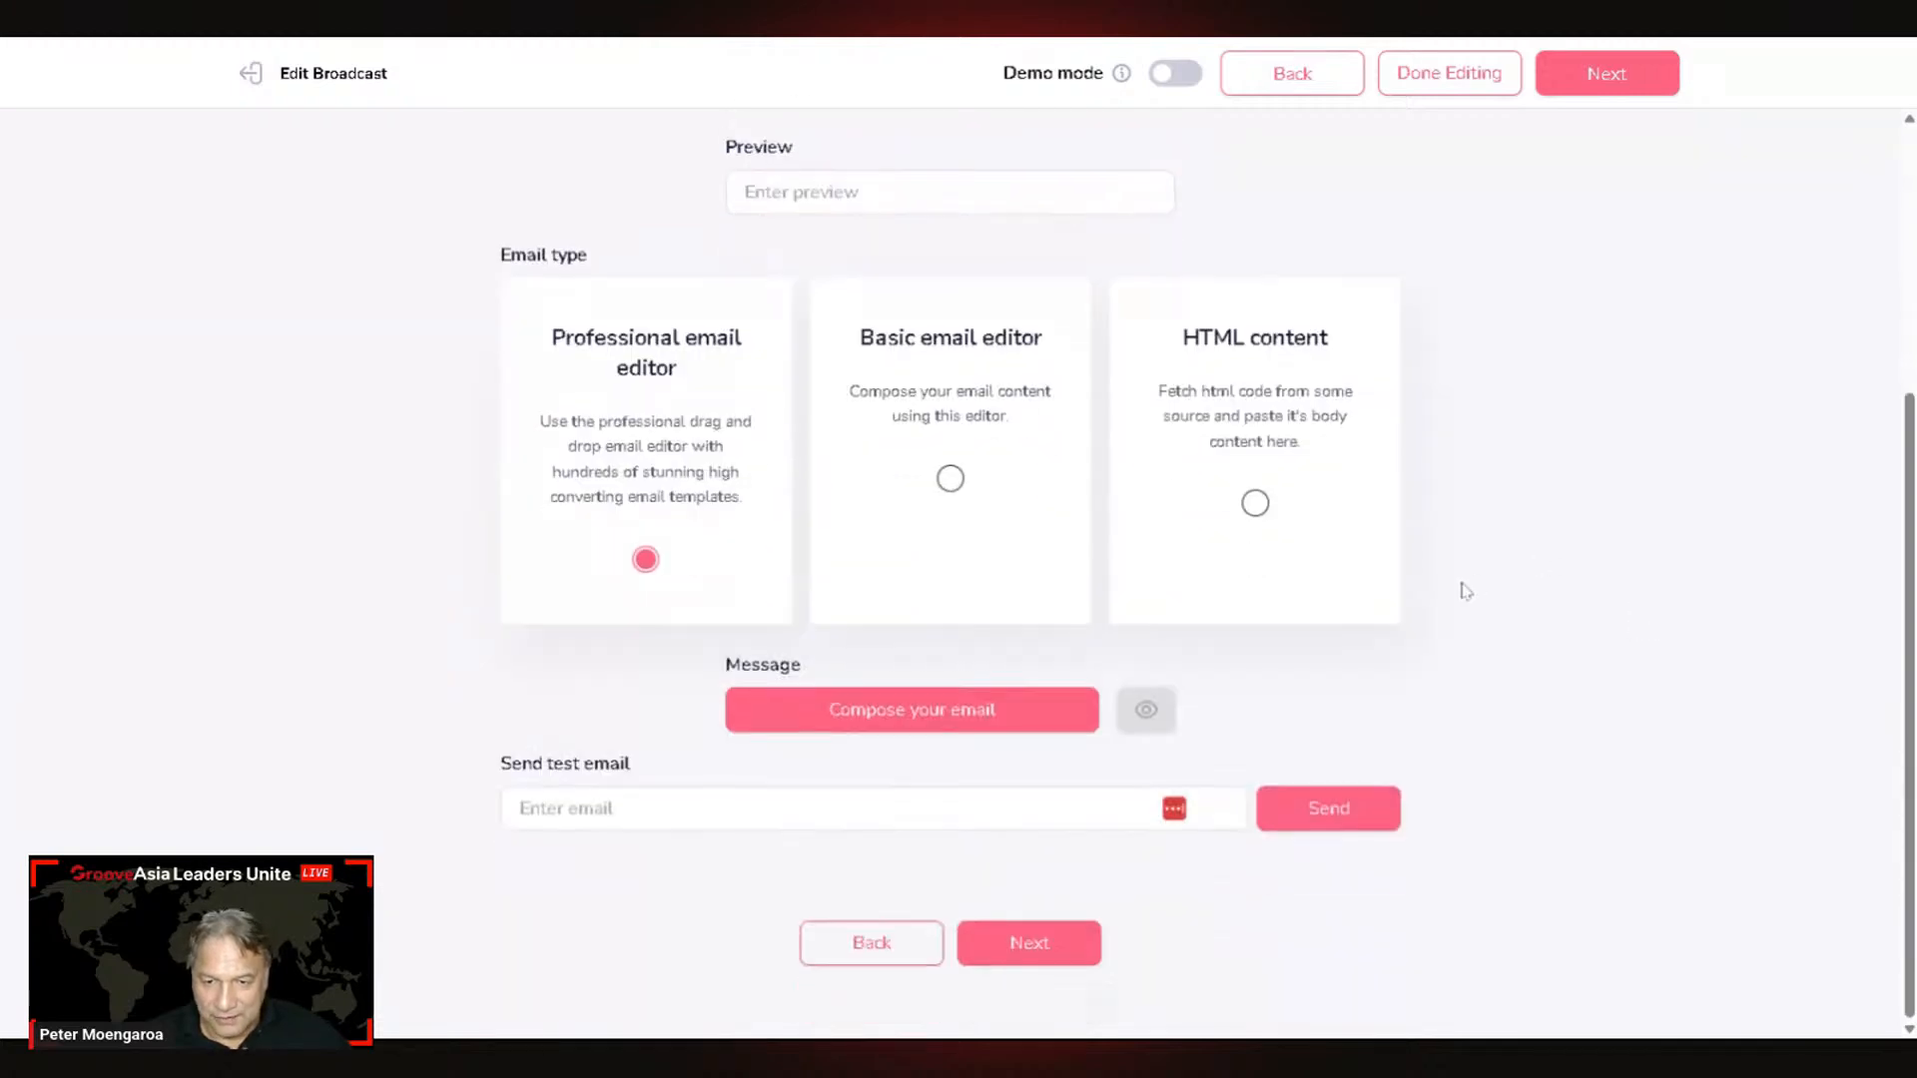
scroll(1464, 597, up, 2)
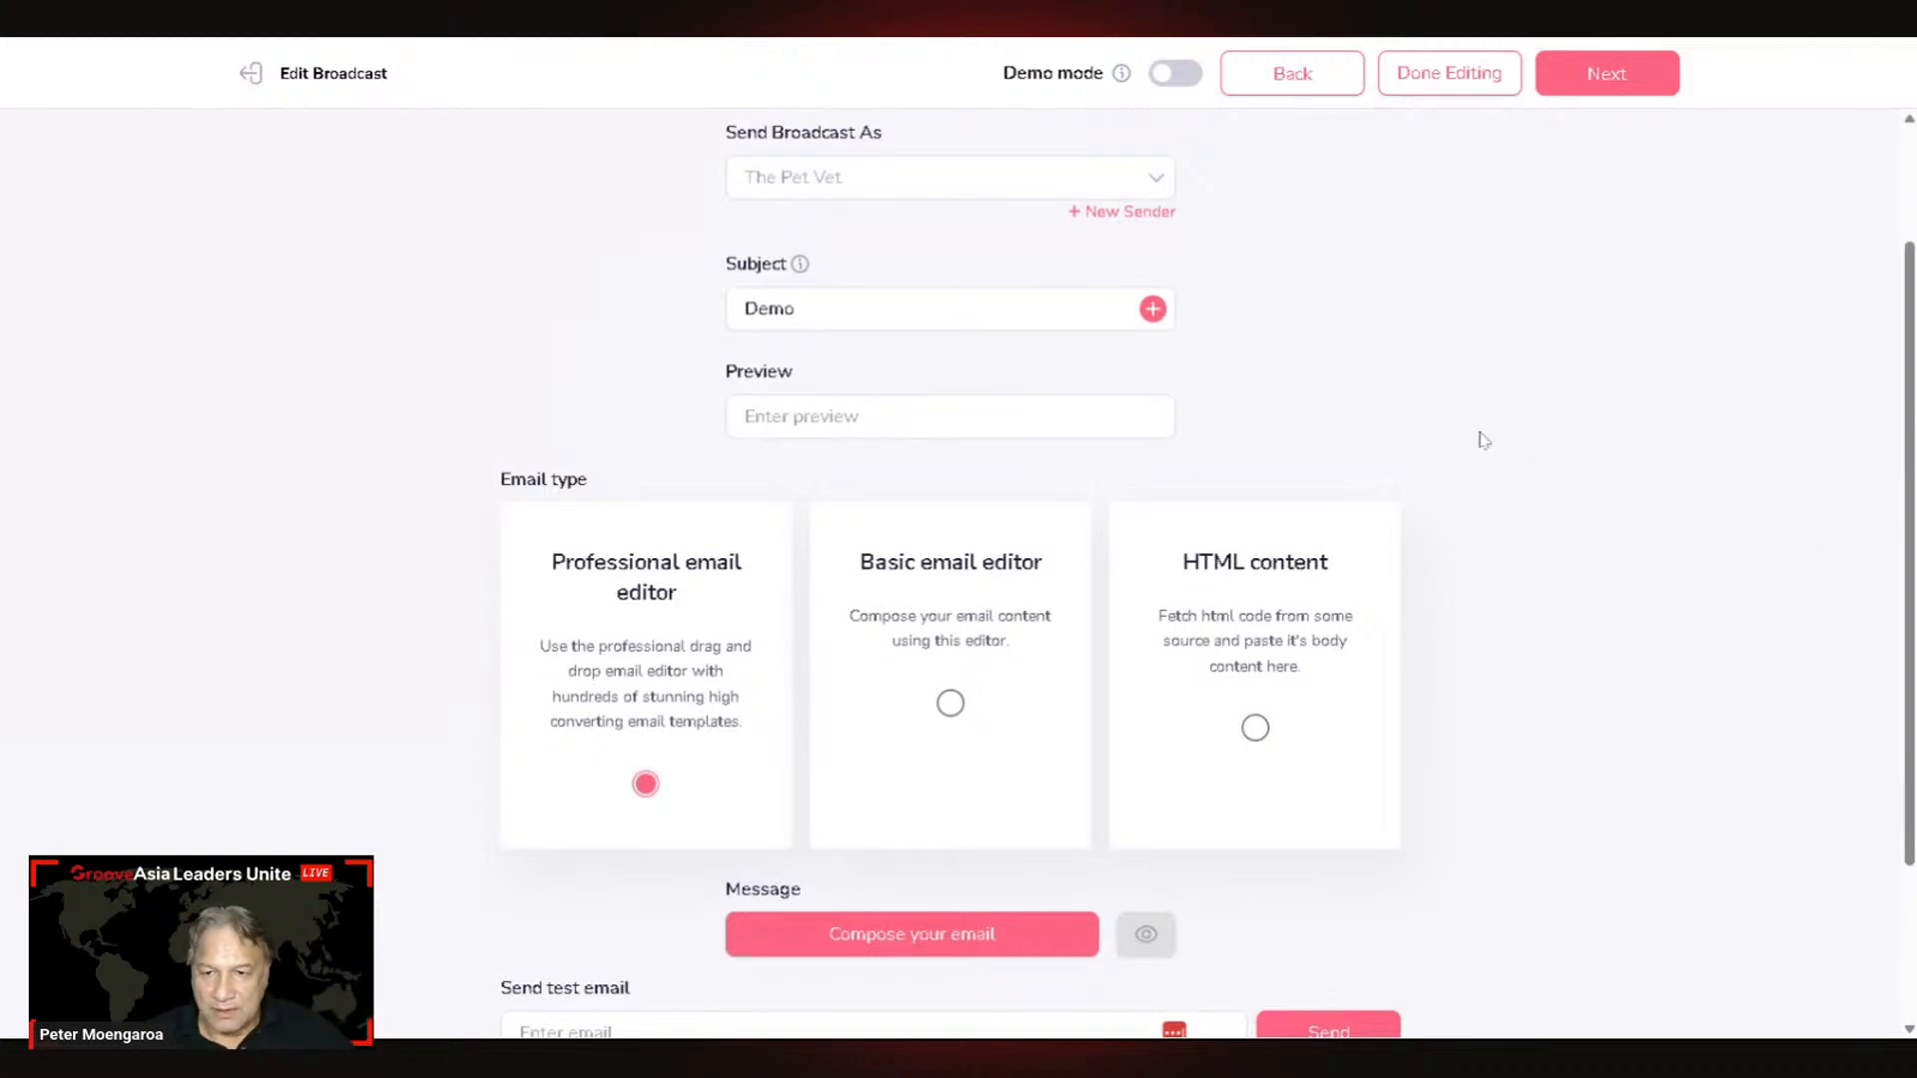
scroll(1484, 440, down, 2)
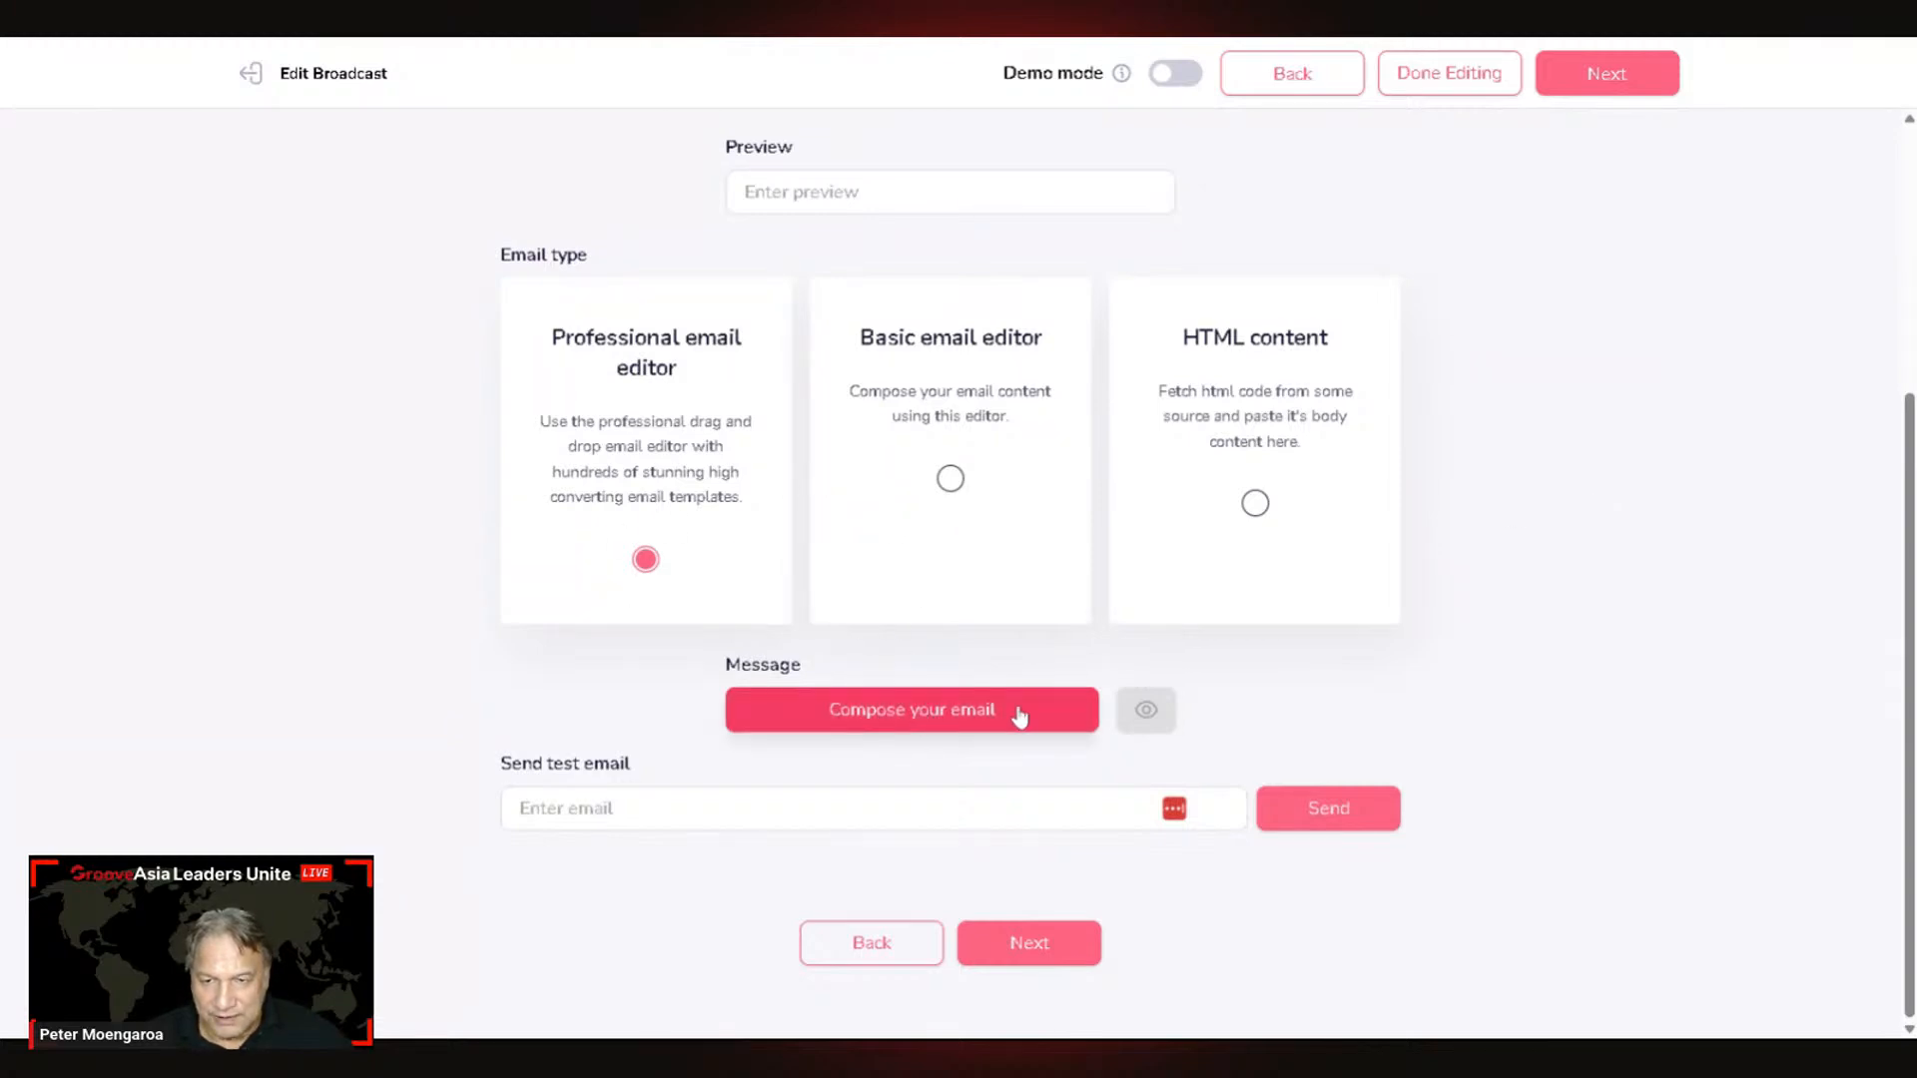
Step: Load the Services Promotion Email template from My Templates into the Email Builder
click(939, 711)
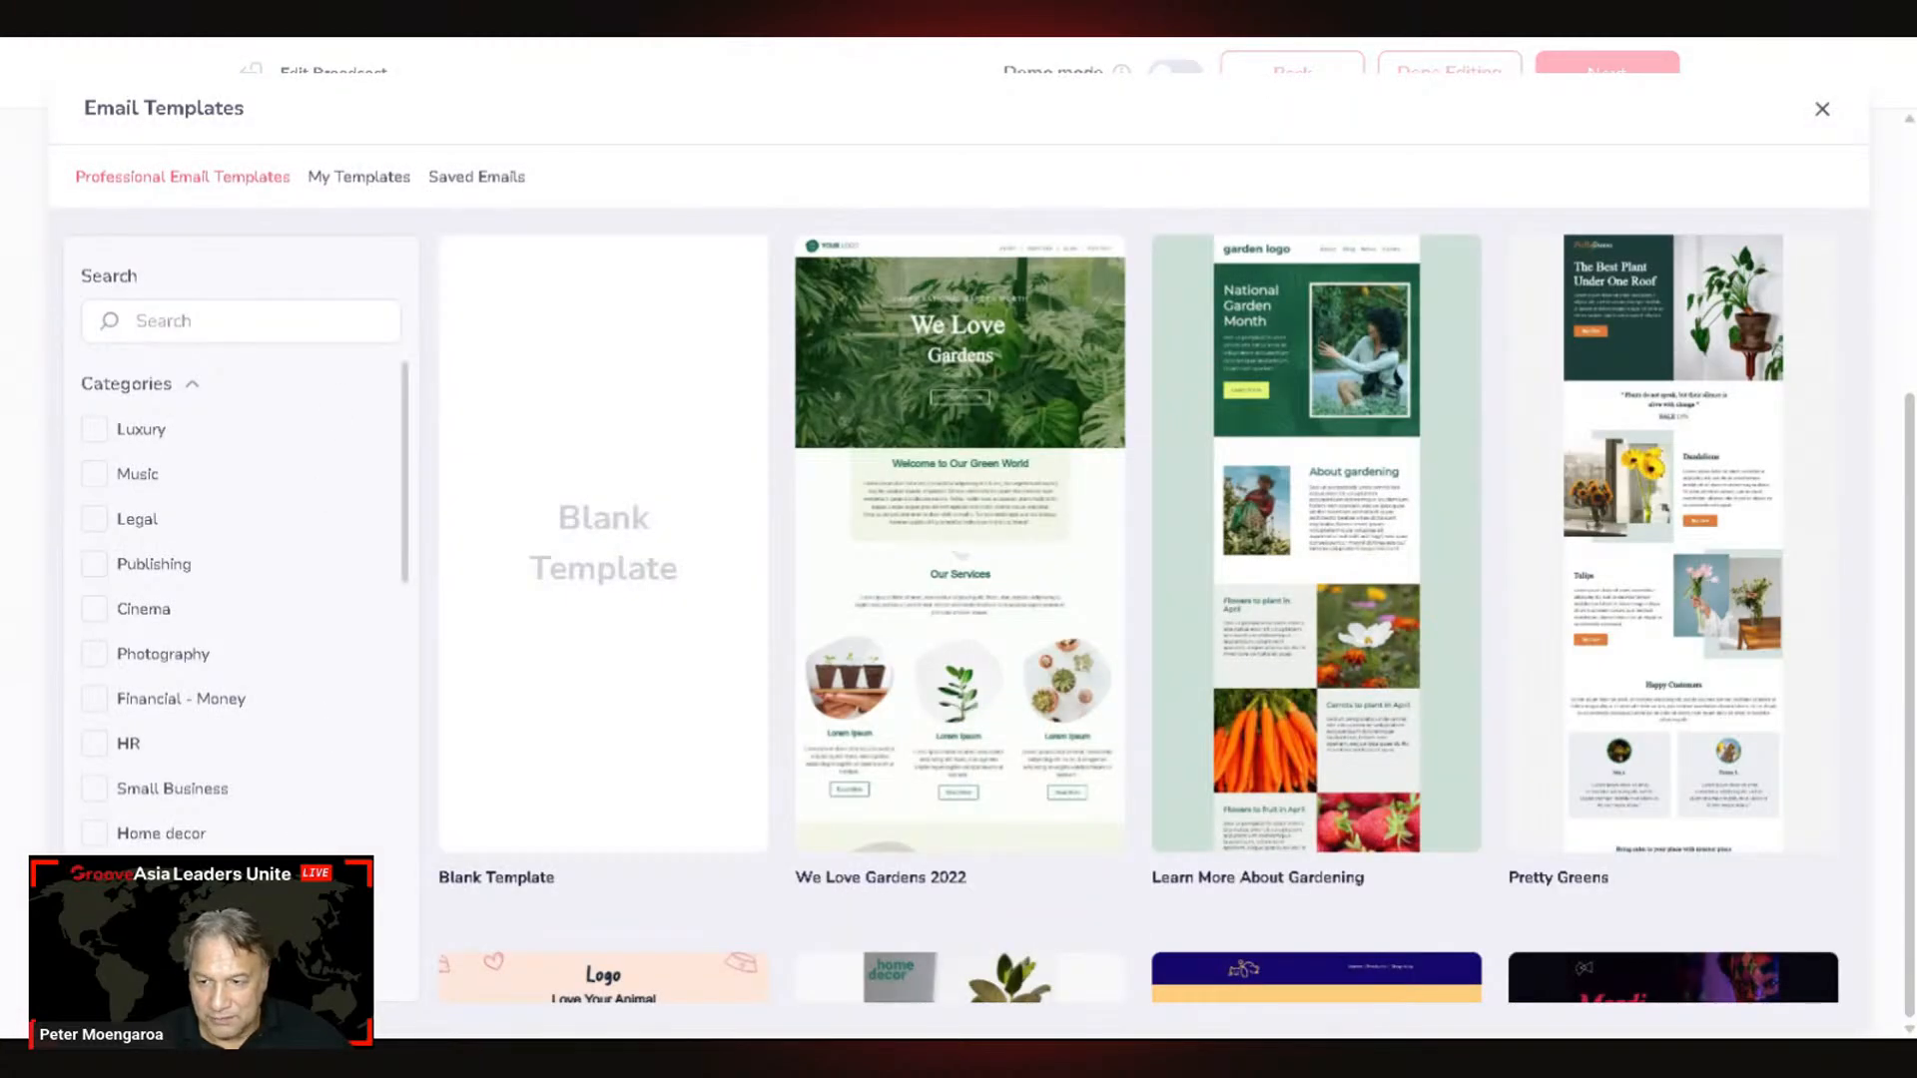
scroll(240, 699, down, 10)
scroll(240, 765, up, 6)
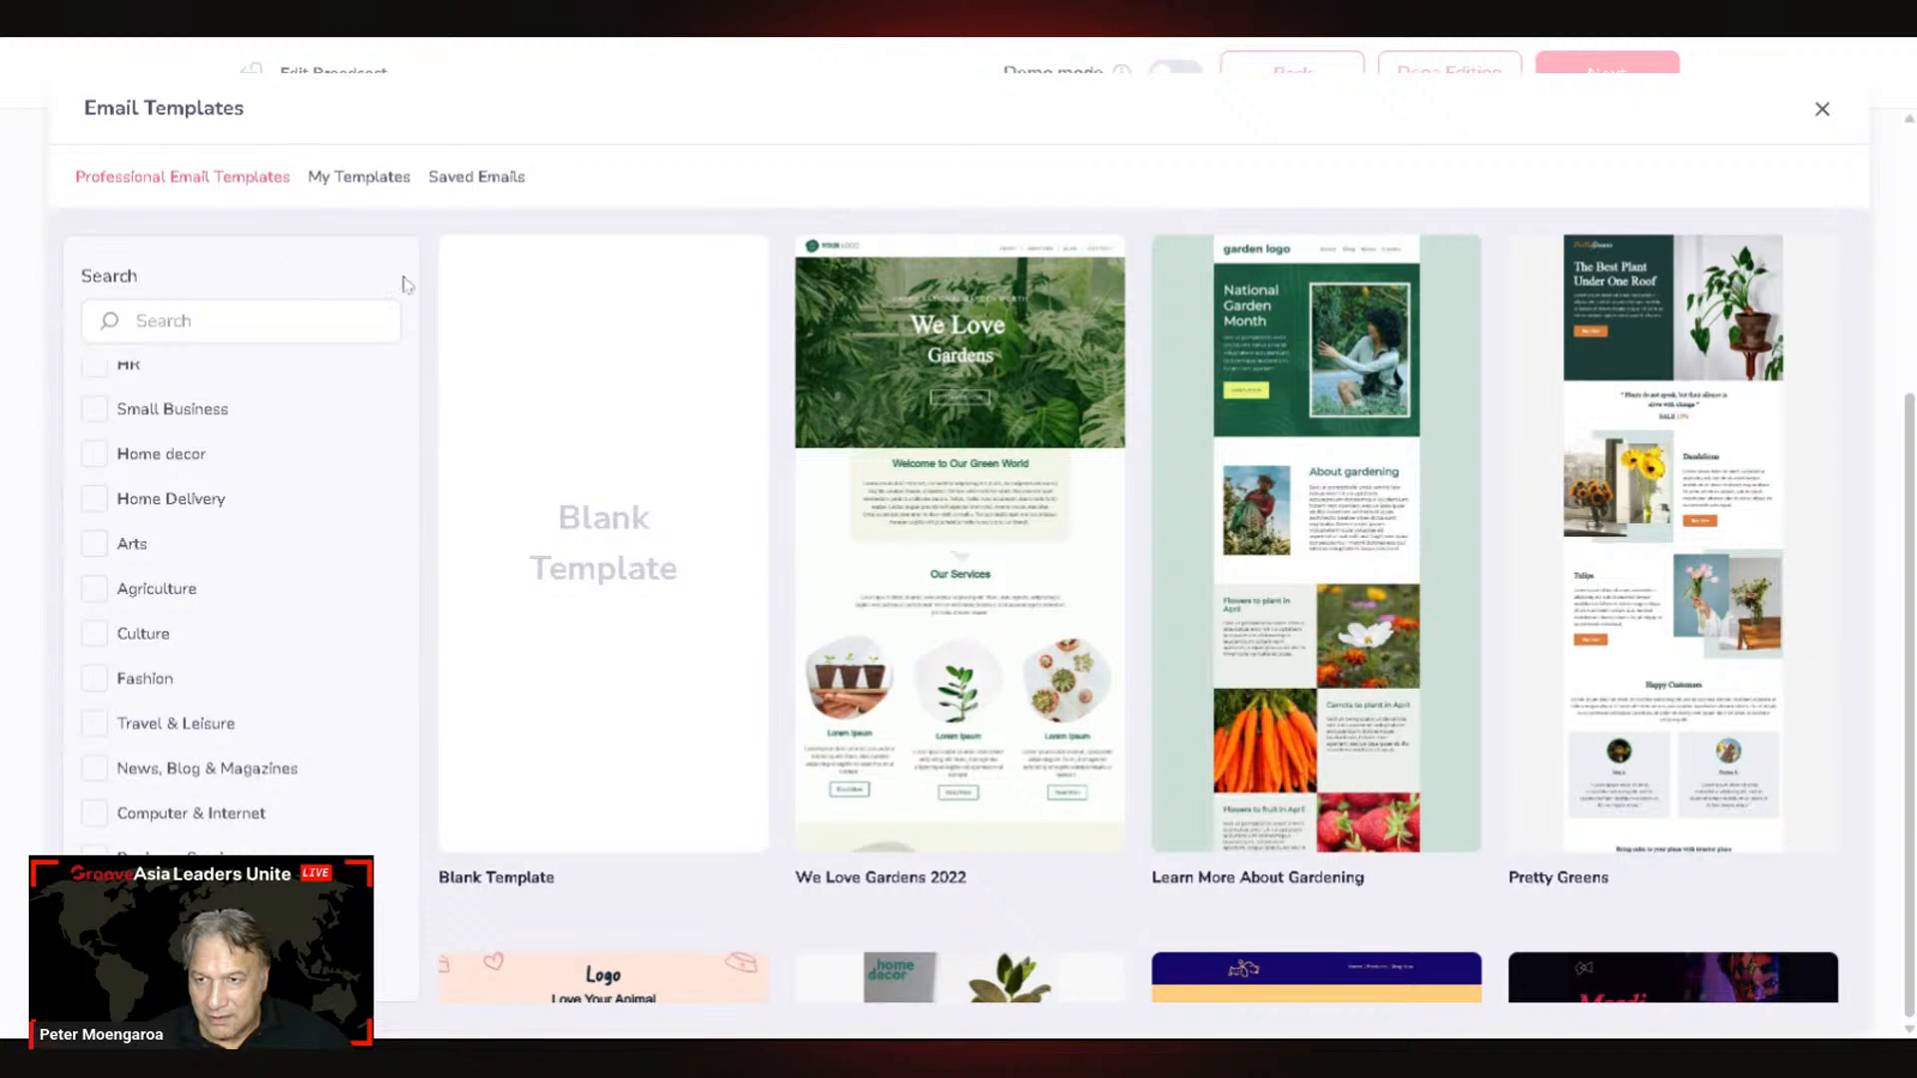
click(384, 181)
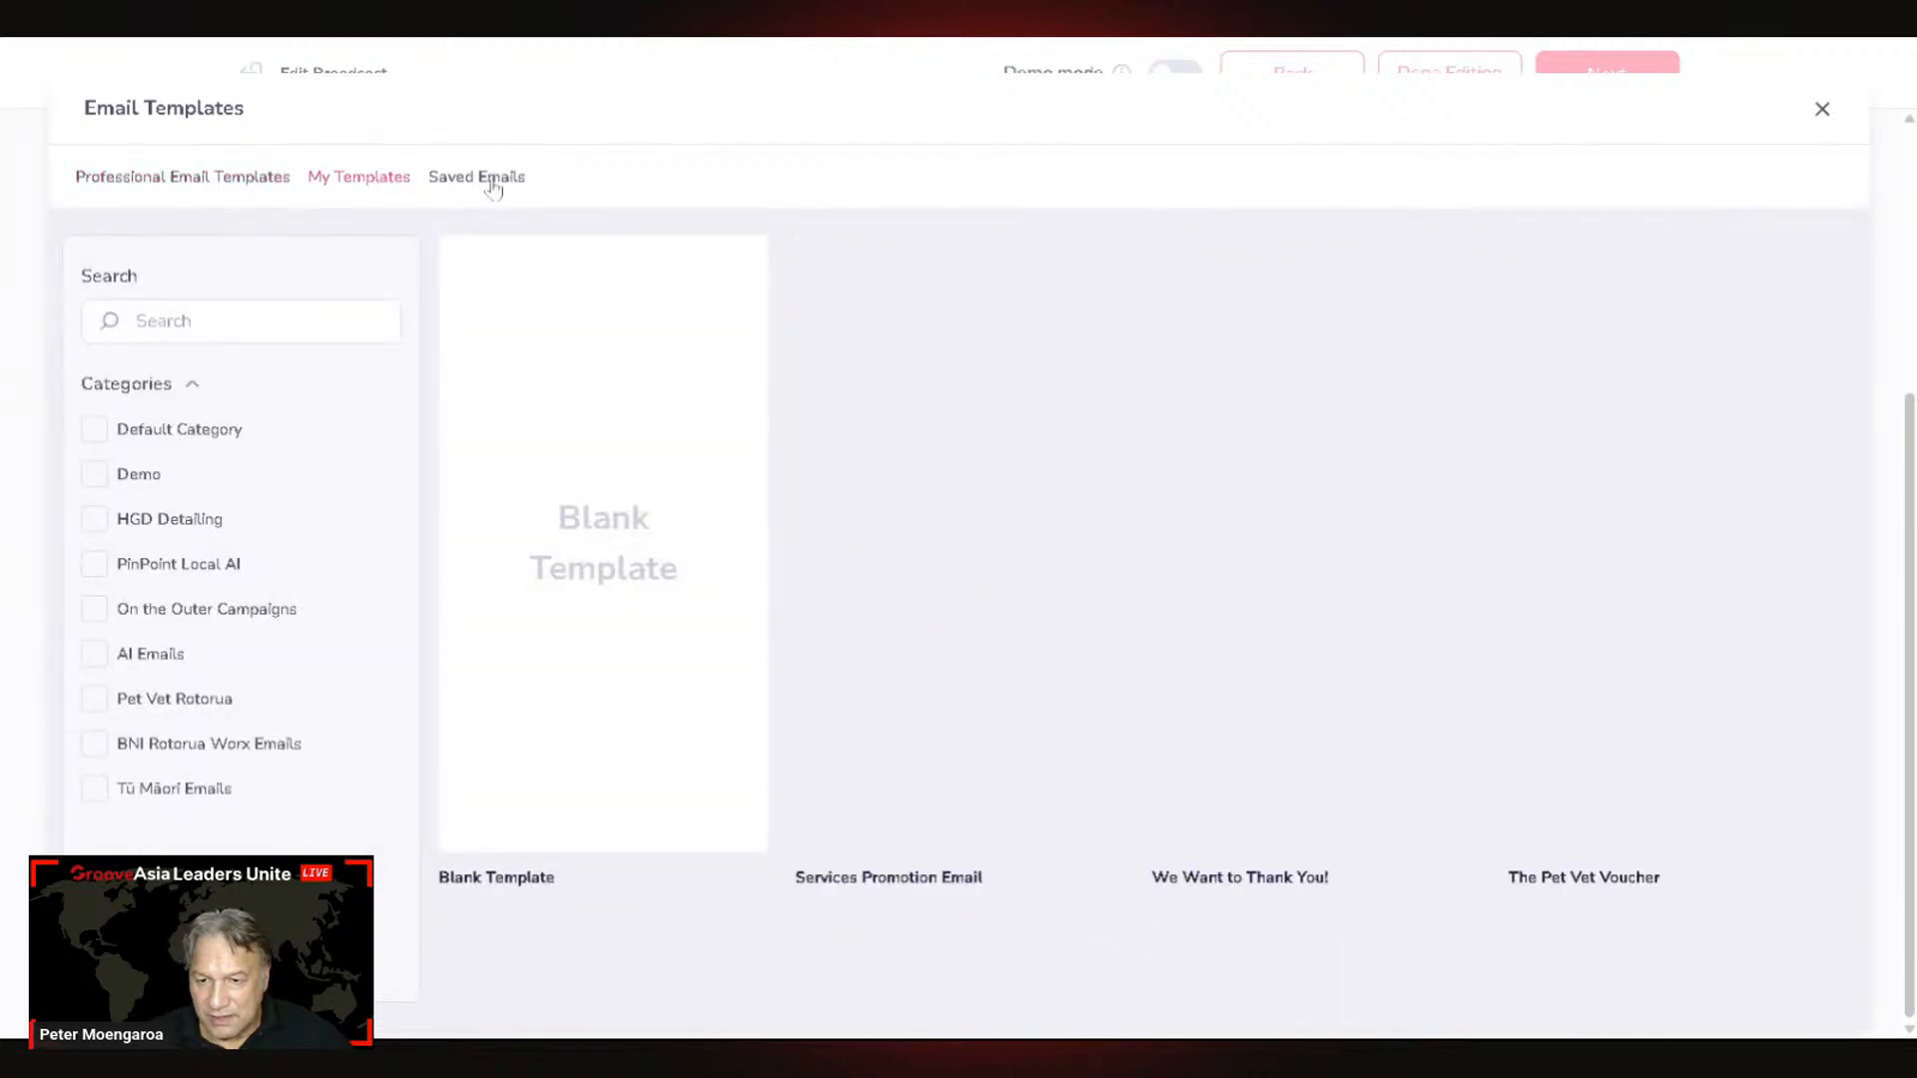
mouse_move(1024, 499)
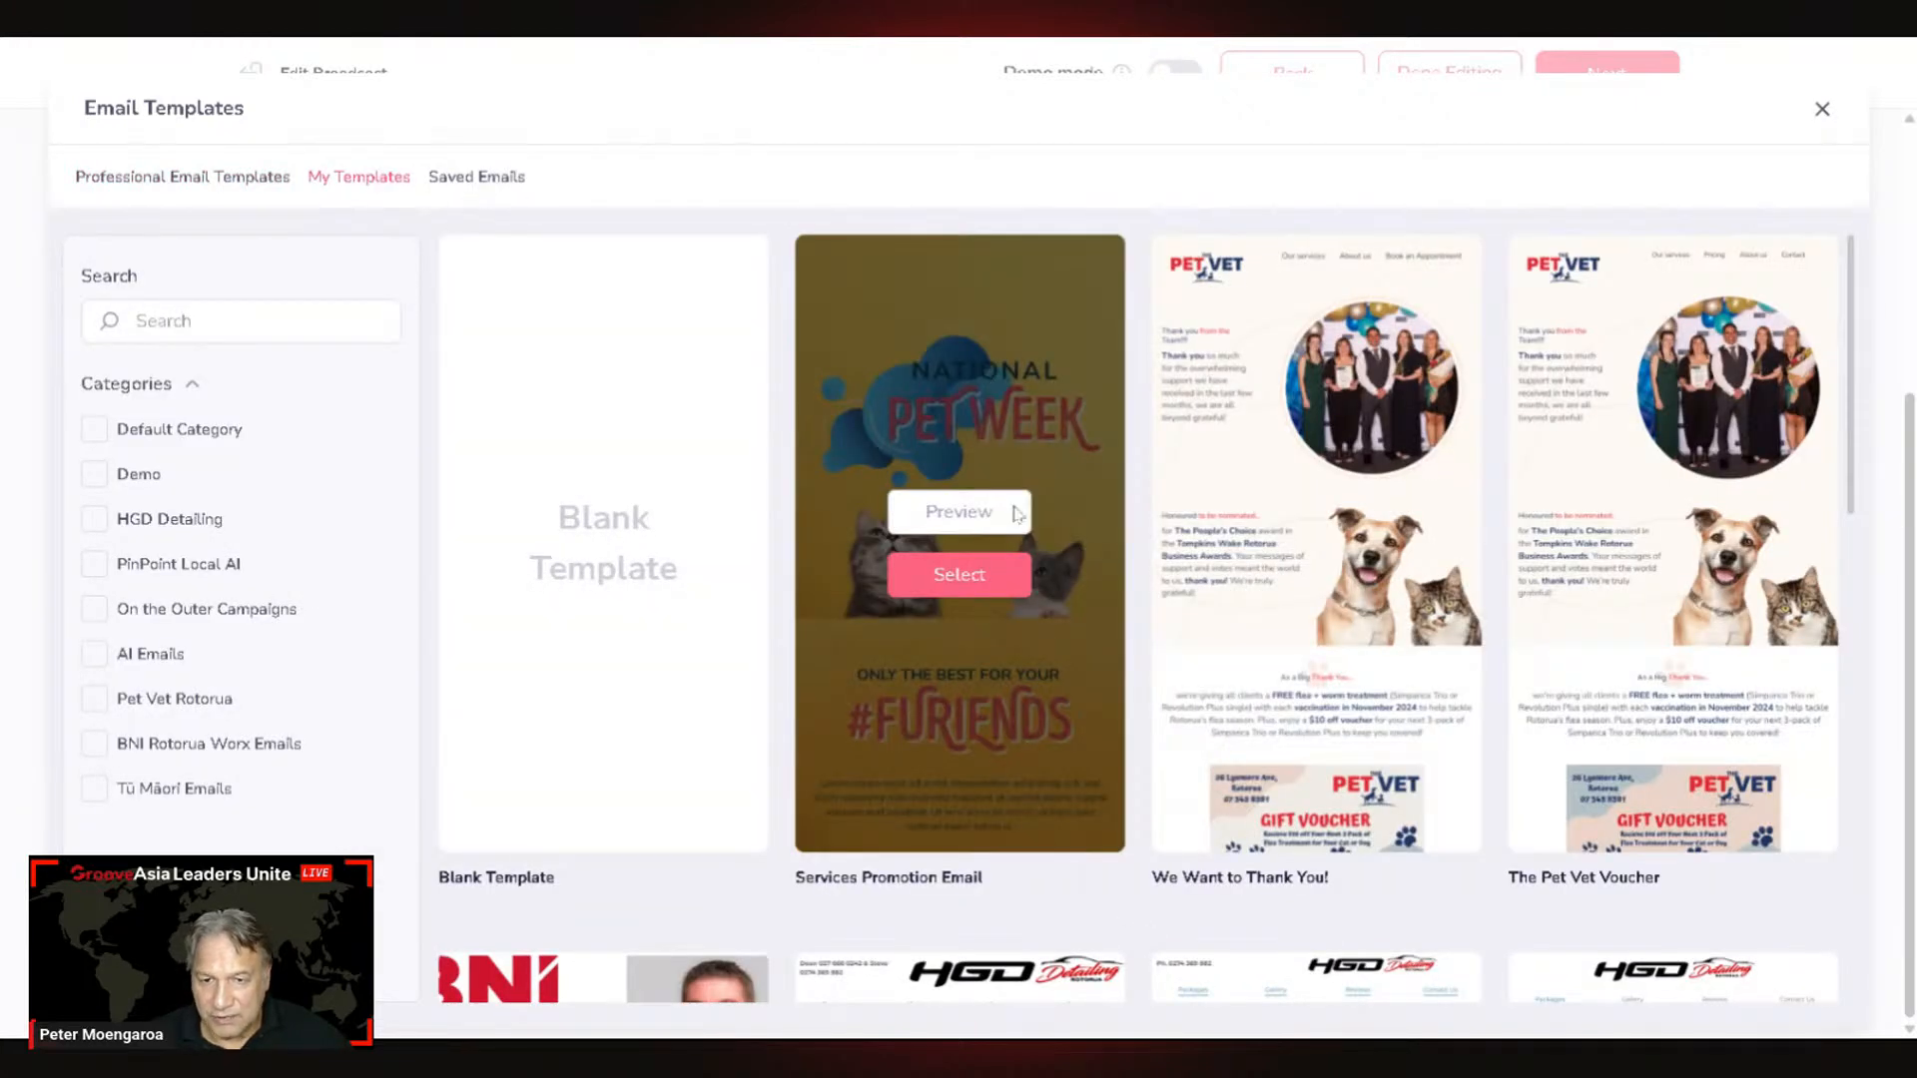
click(994, 577)
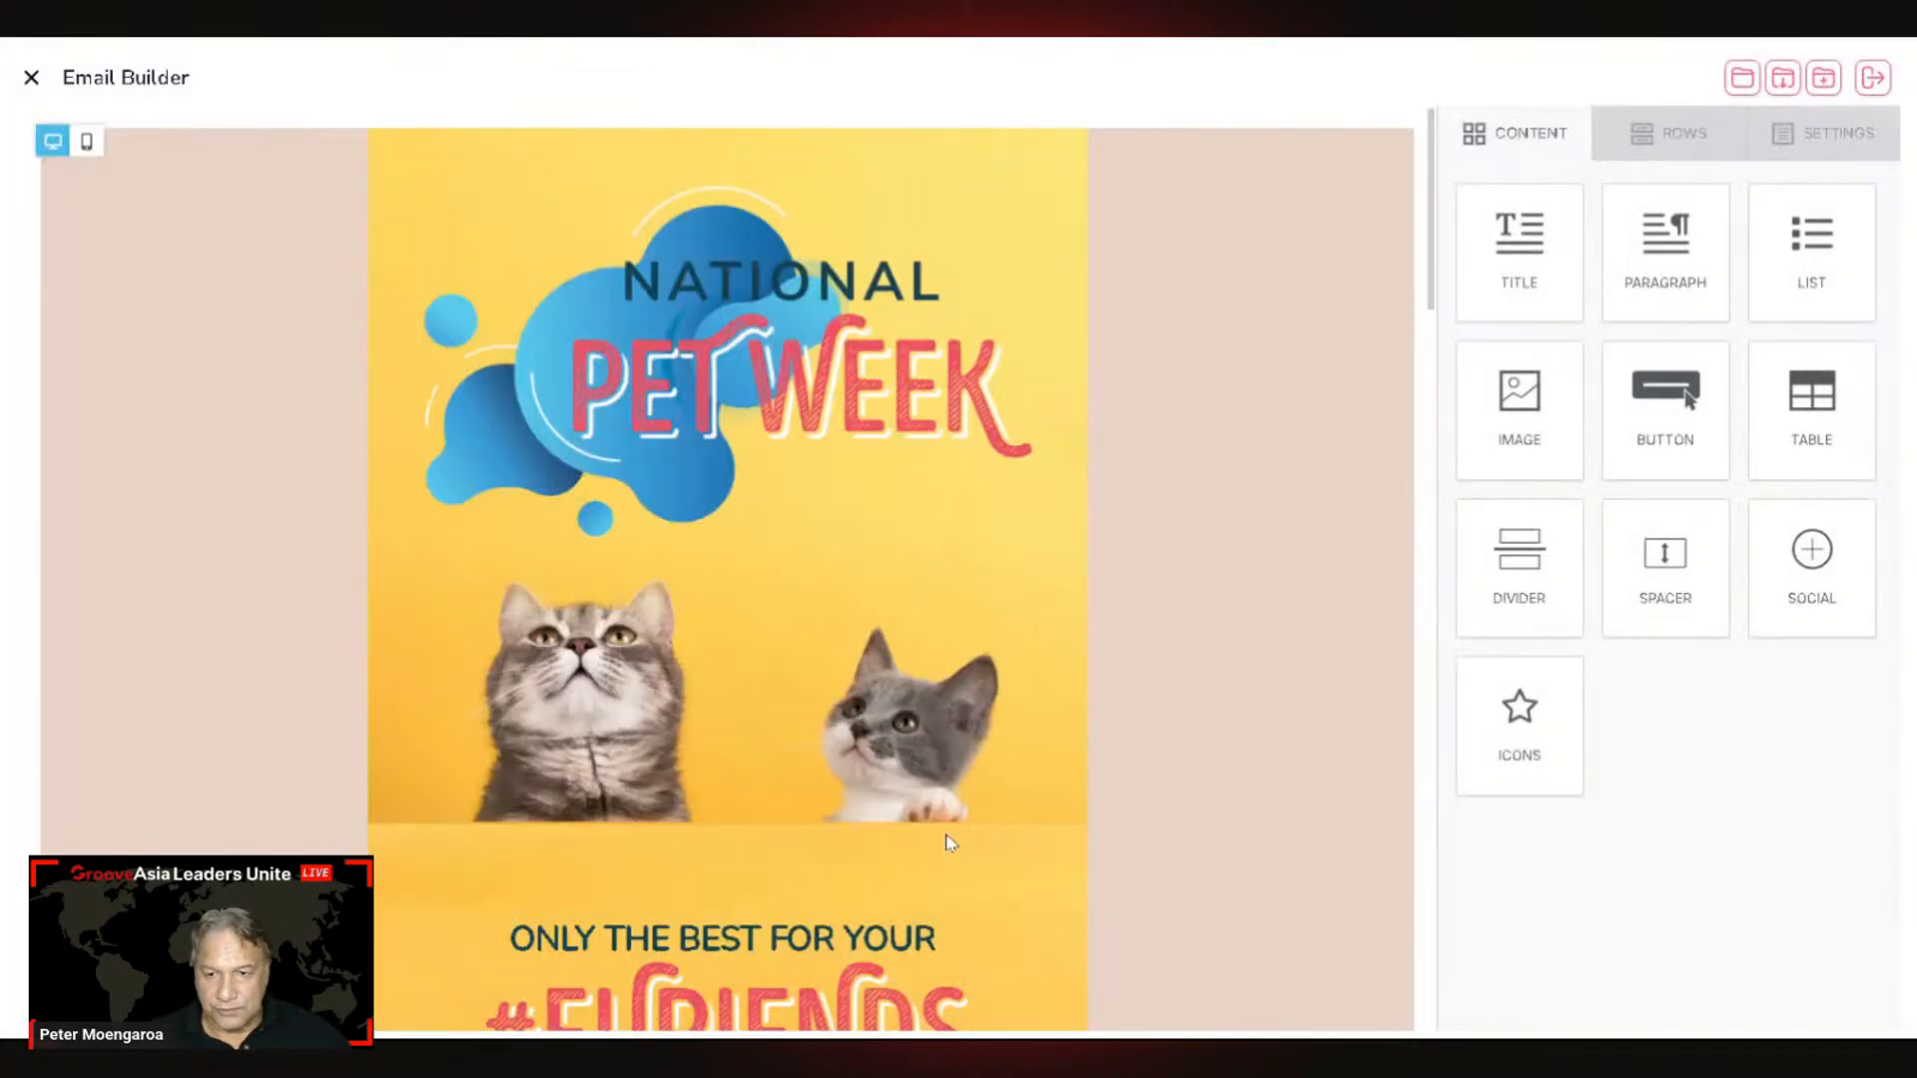
Step: Save the email as 'Email Promo' in the Pet Vet Rotorua category and leave the builder
scroll(1086, 728, down, 5)
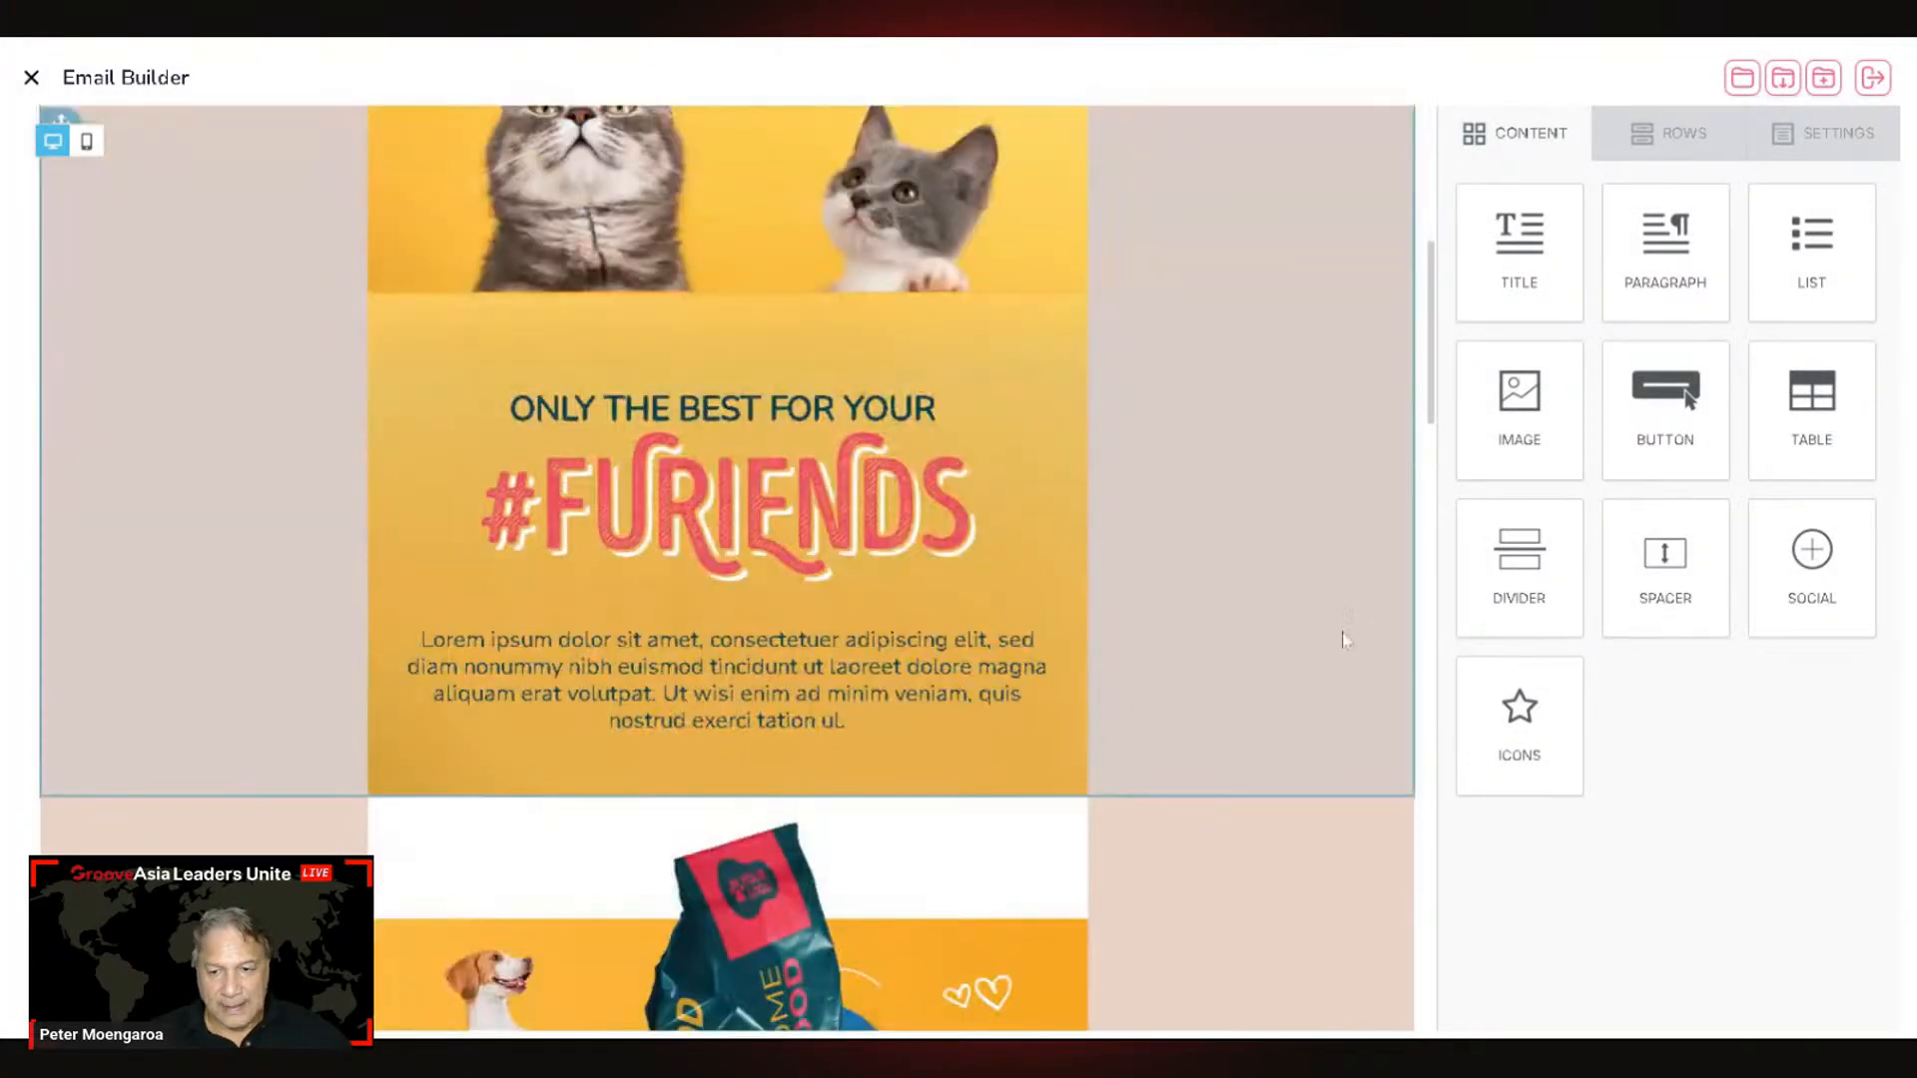
scroll(1345, 640, down, 10)
scroll(1099, 480, up, 7)
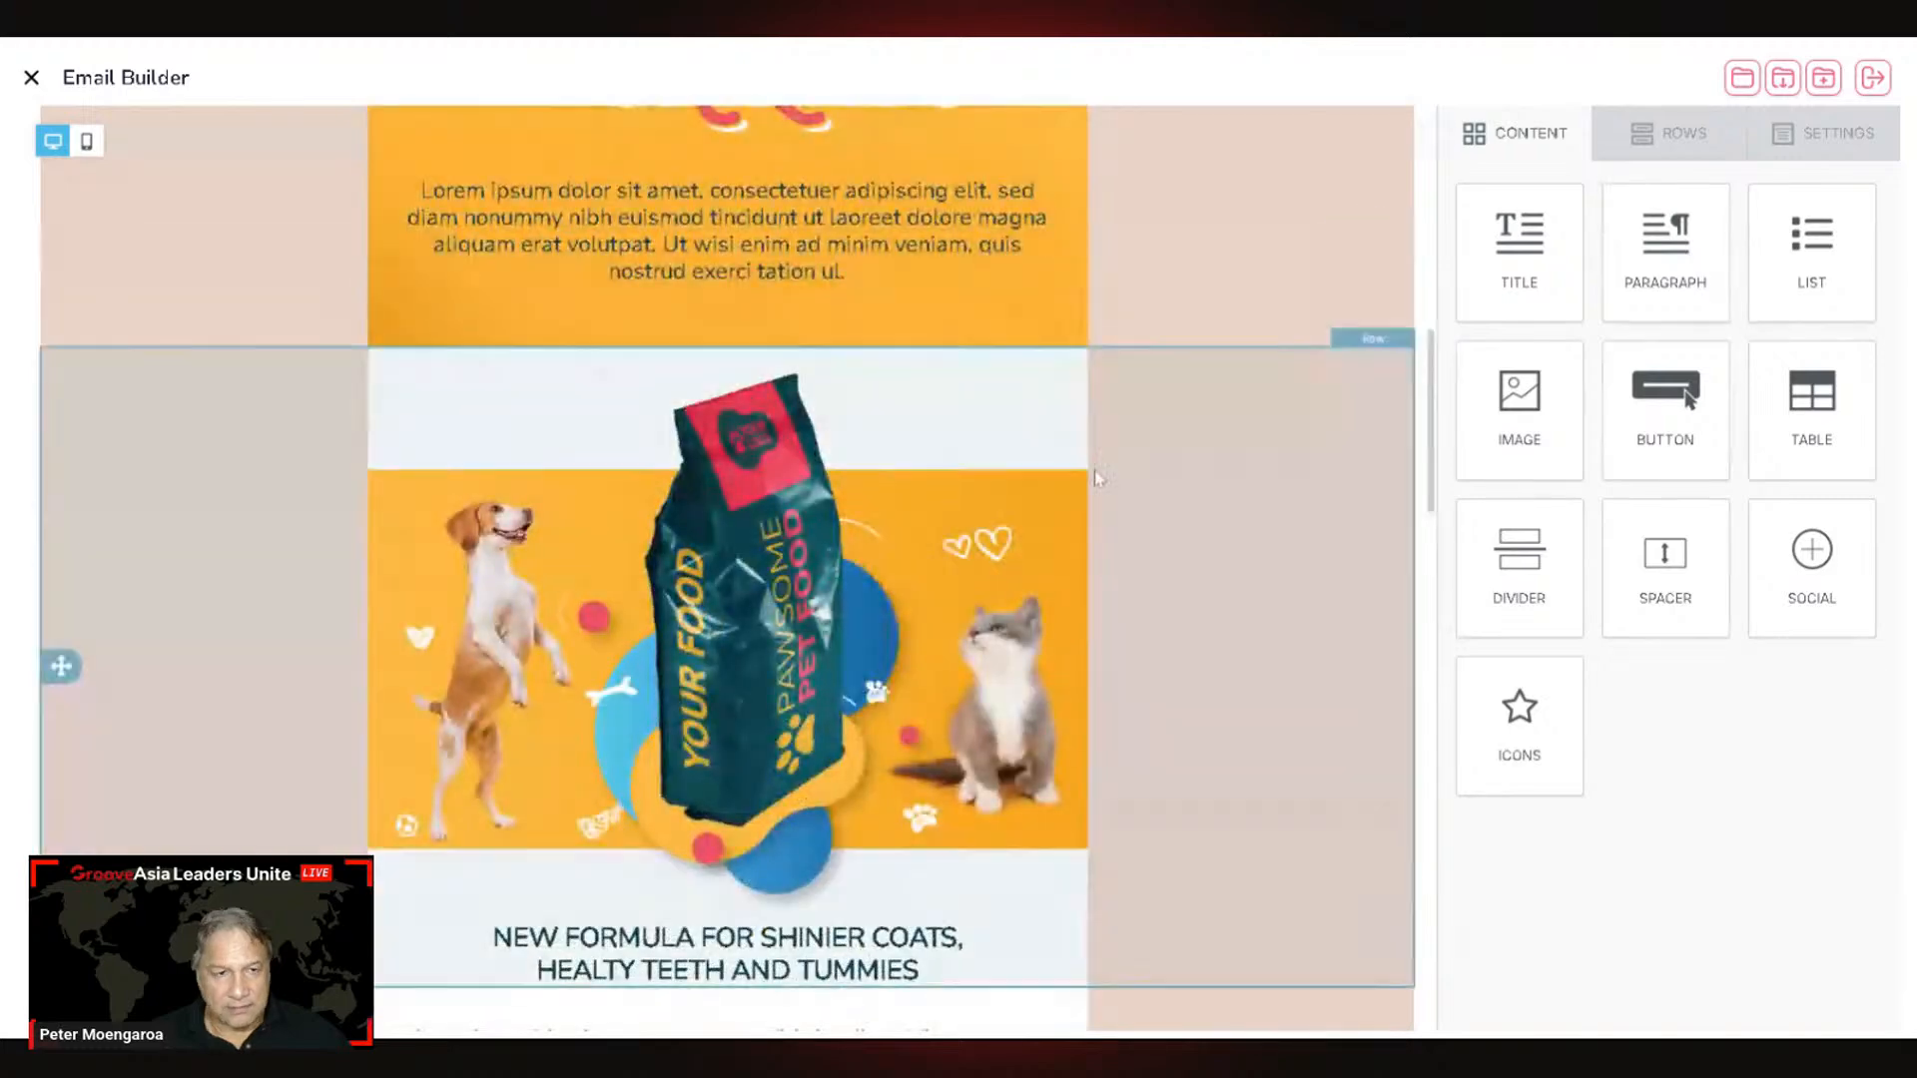
scroll(1098, 479, up, 3)
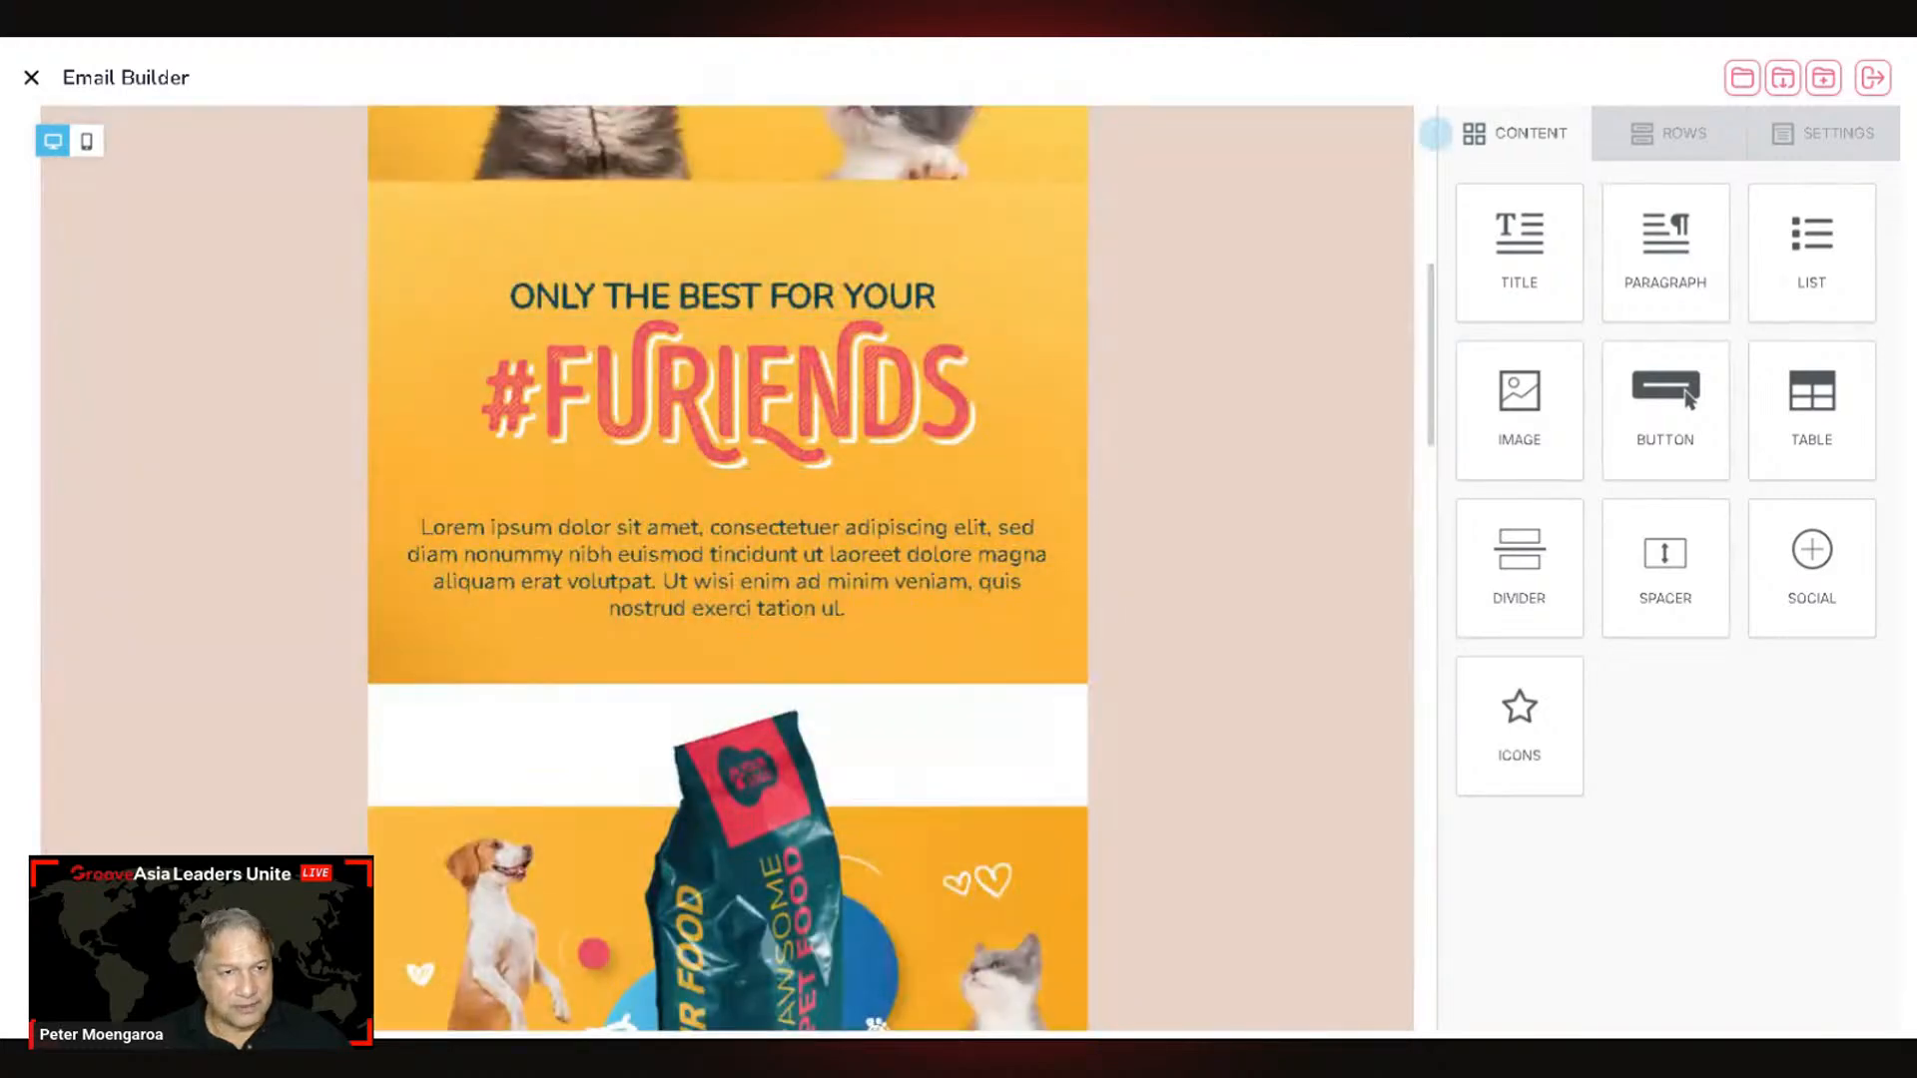
click(1872, 88)
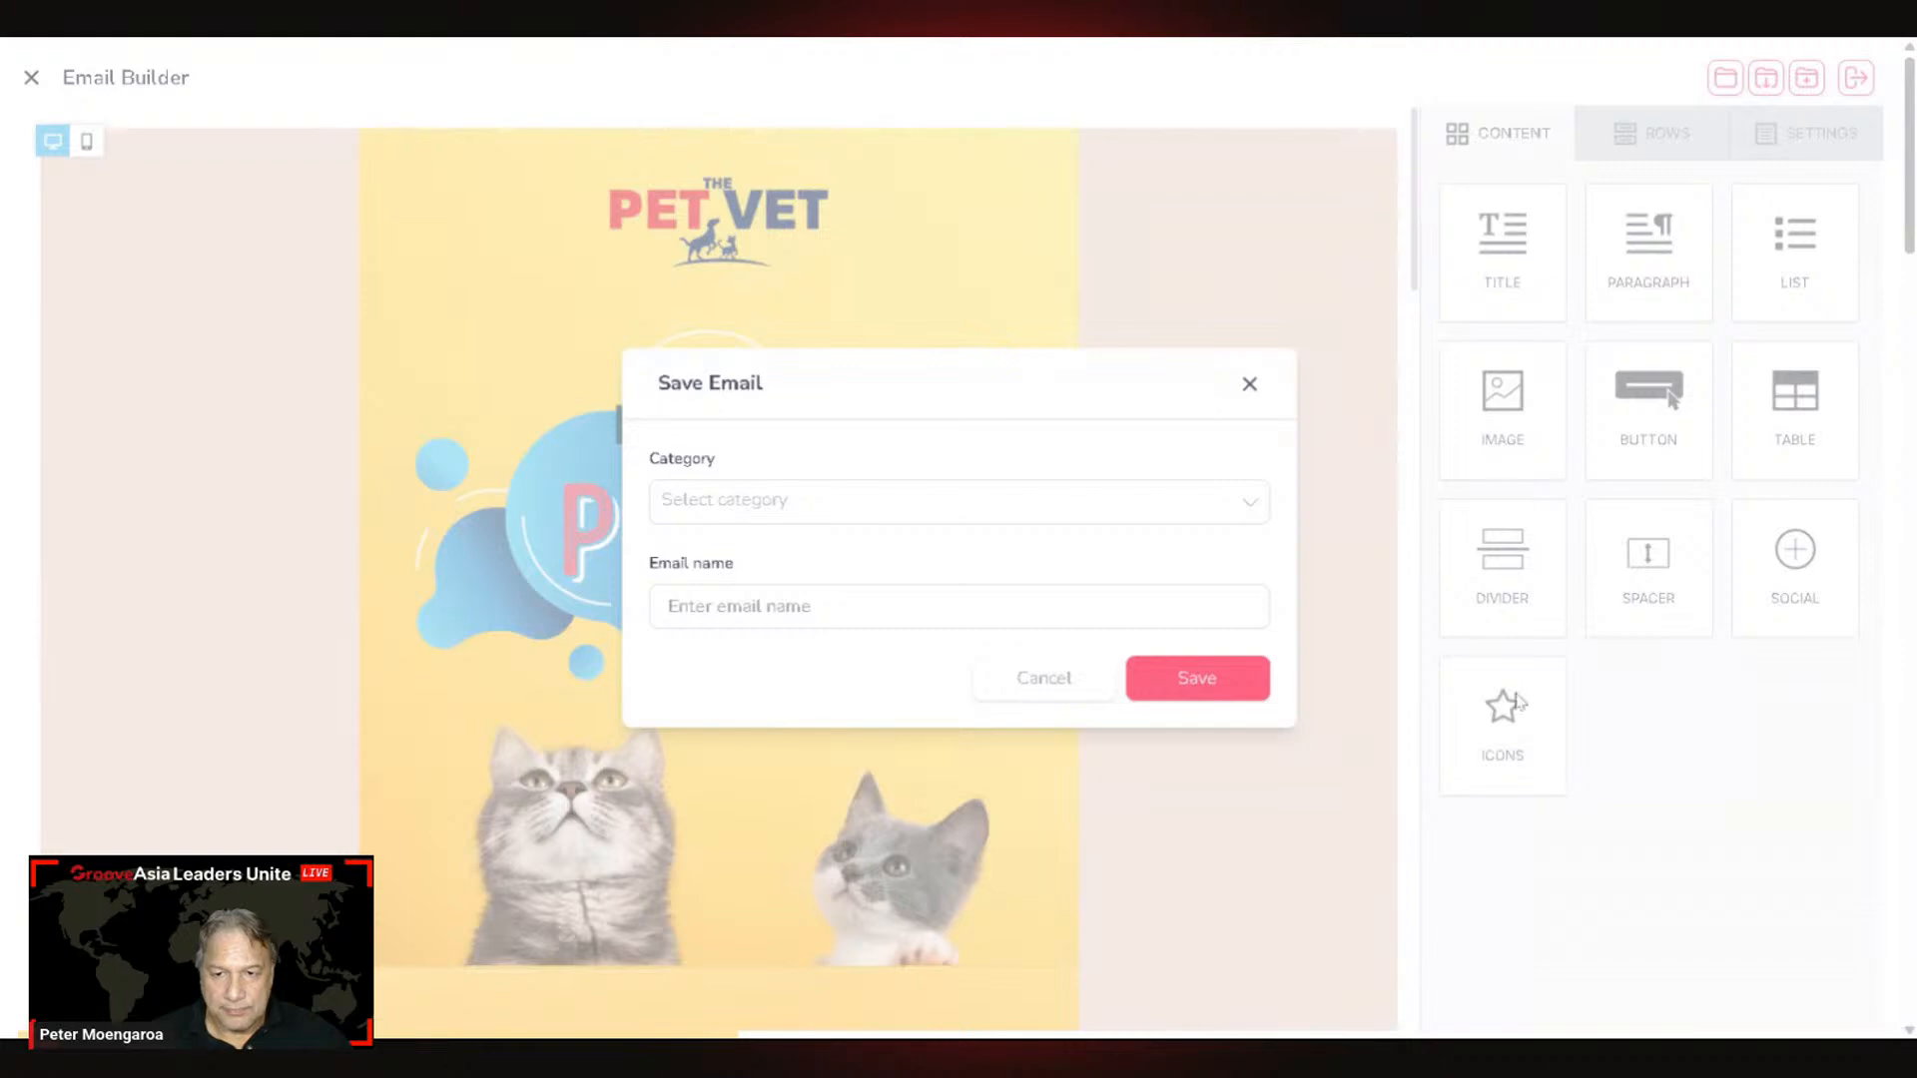
click(899, 501)
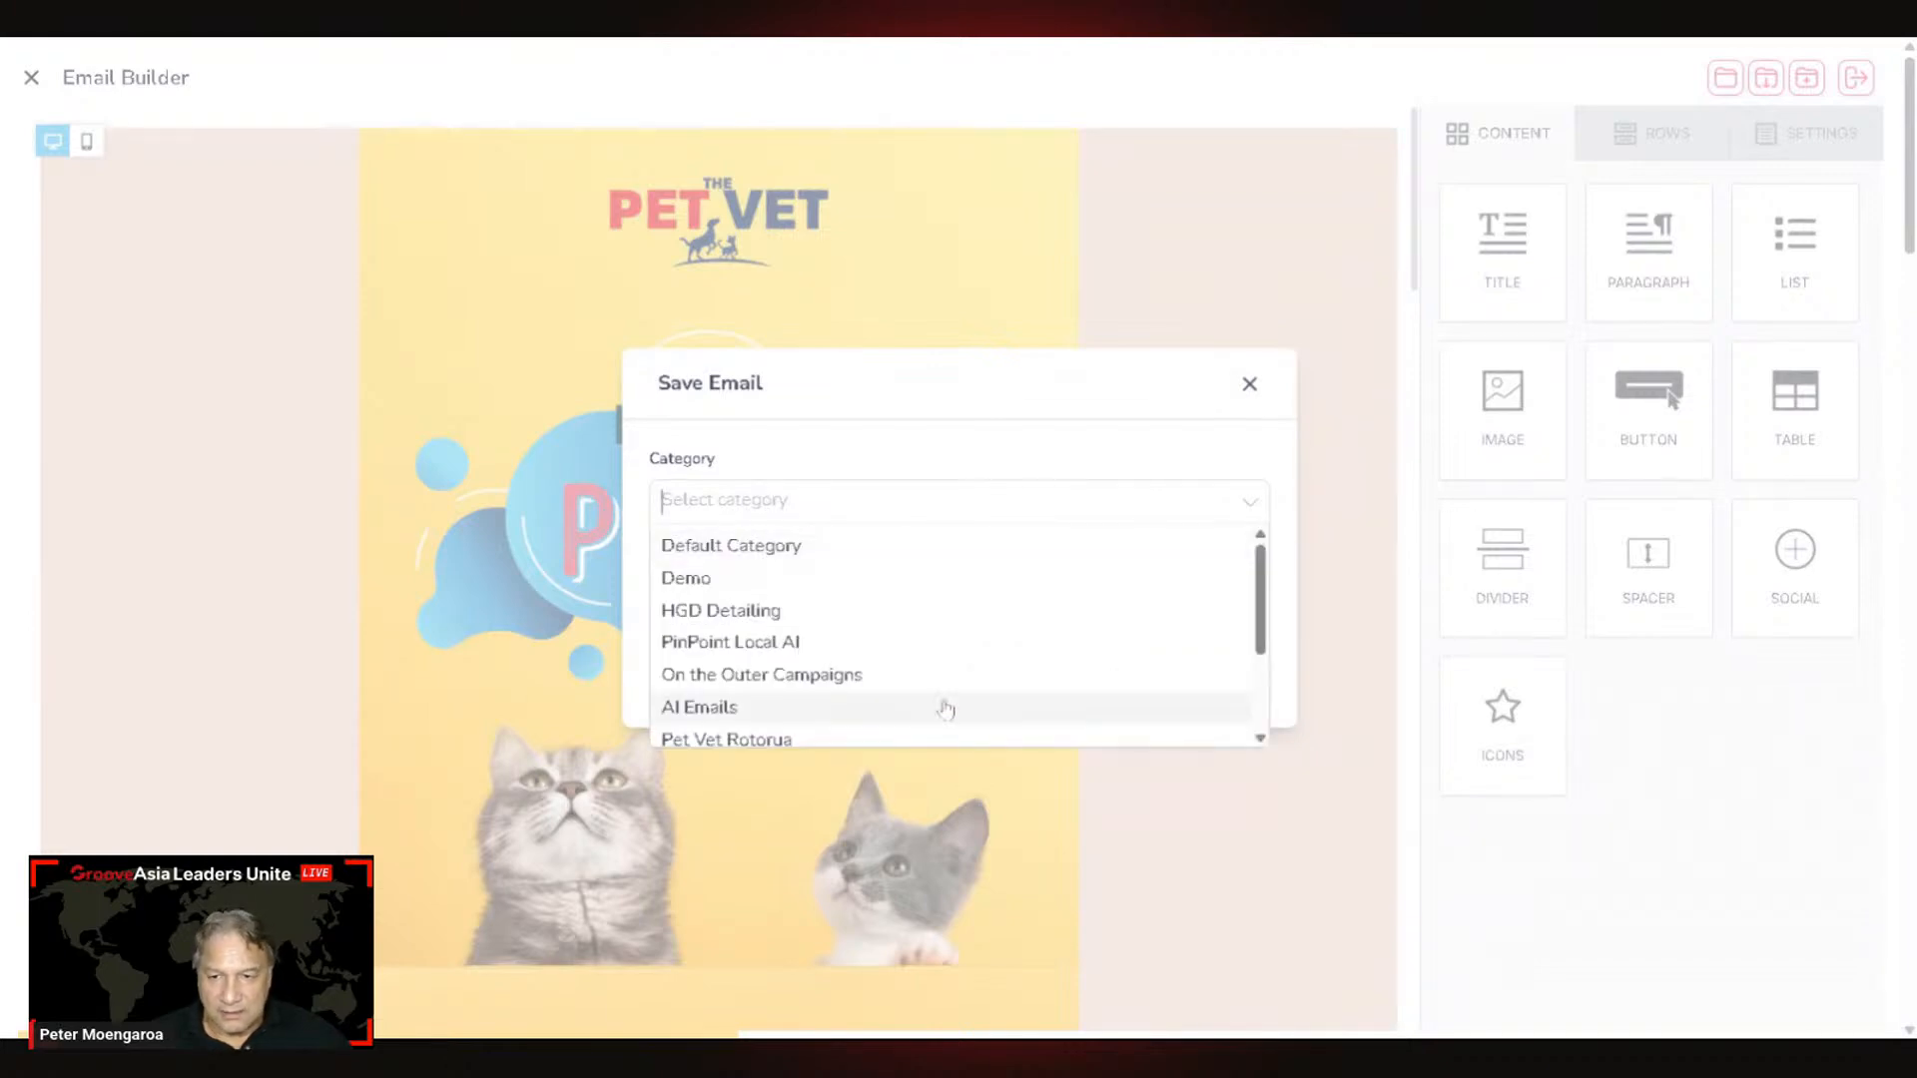
scroll(857, 697, down, 1)
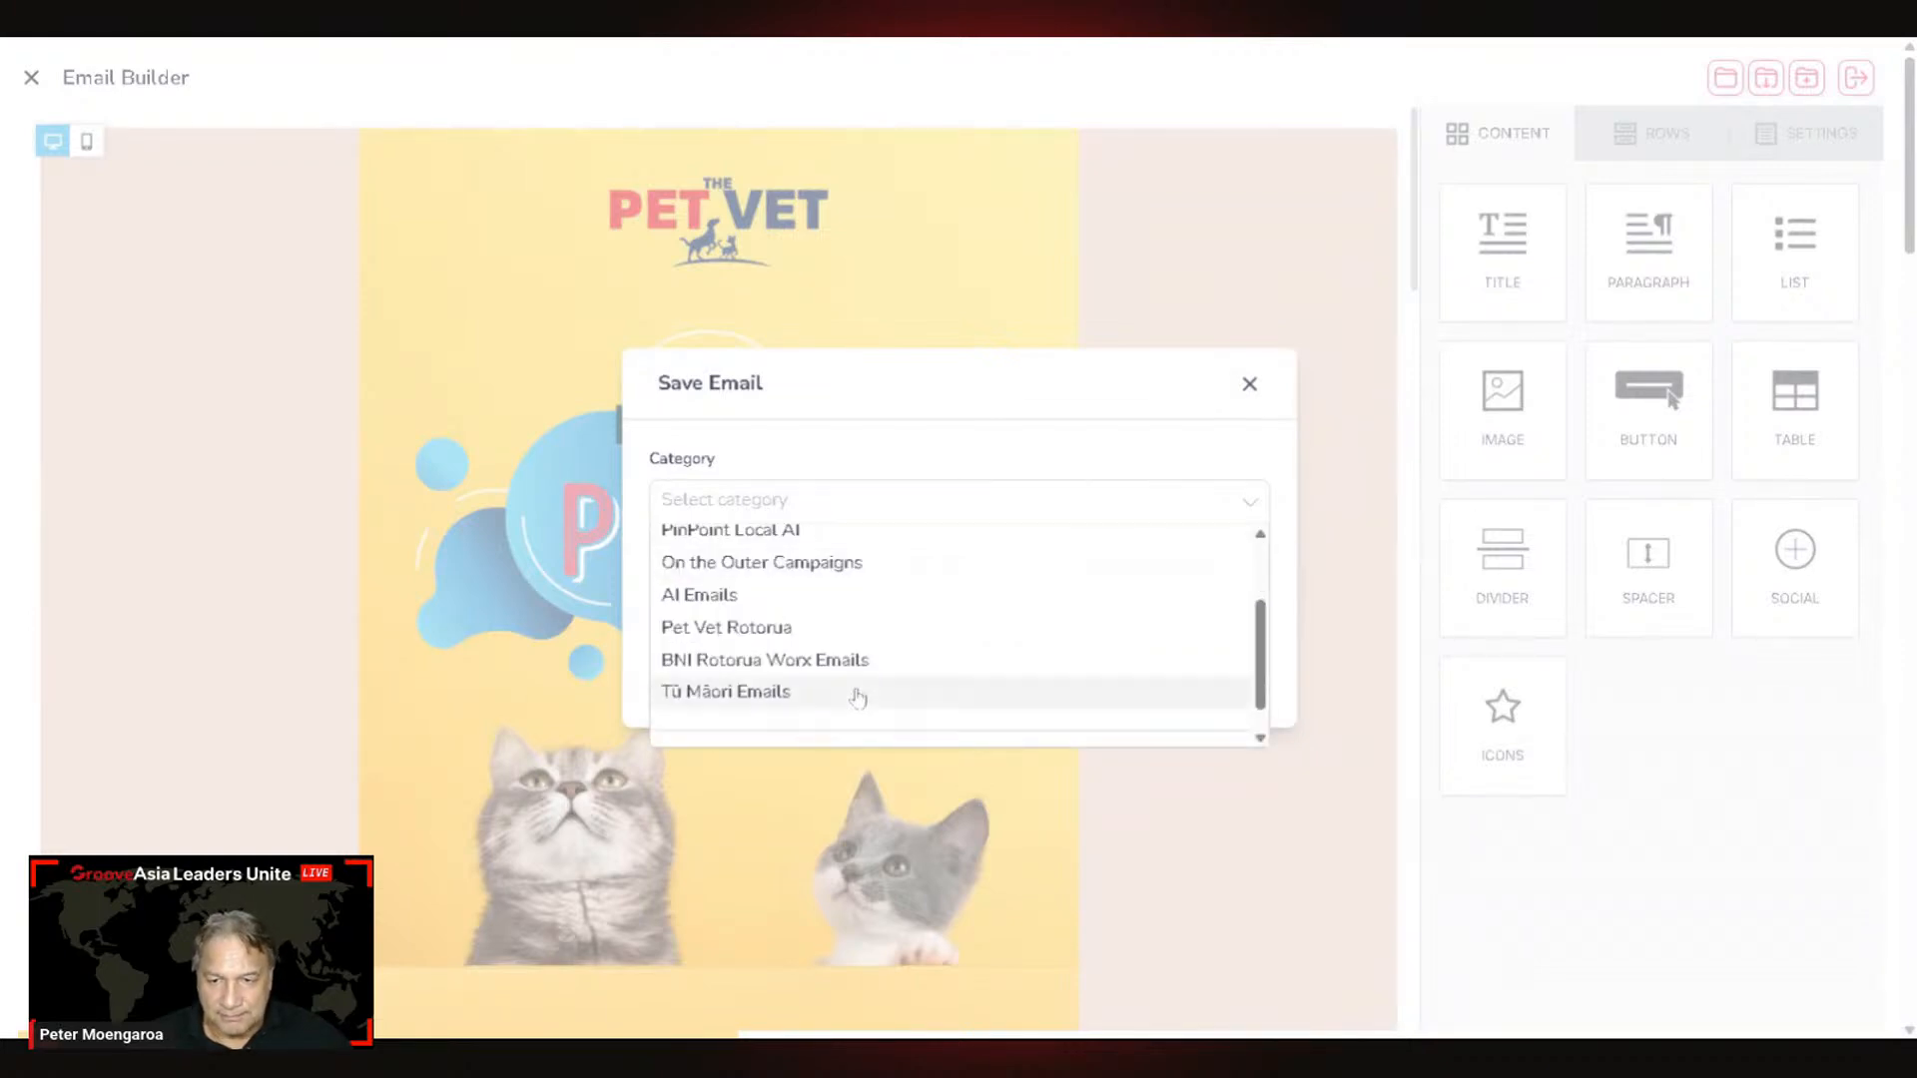
click(857, 627)
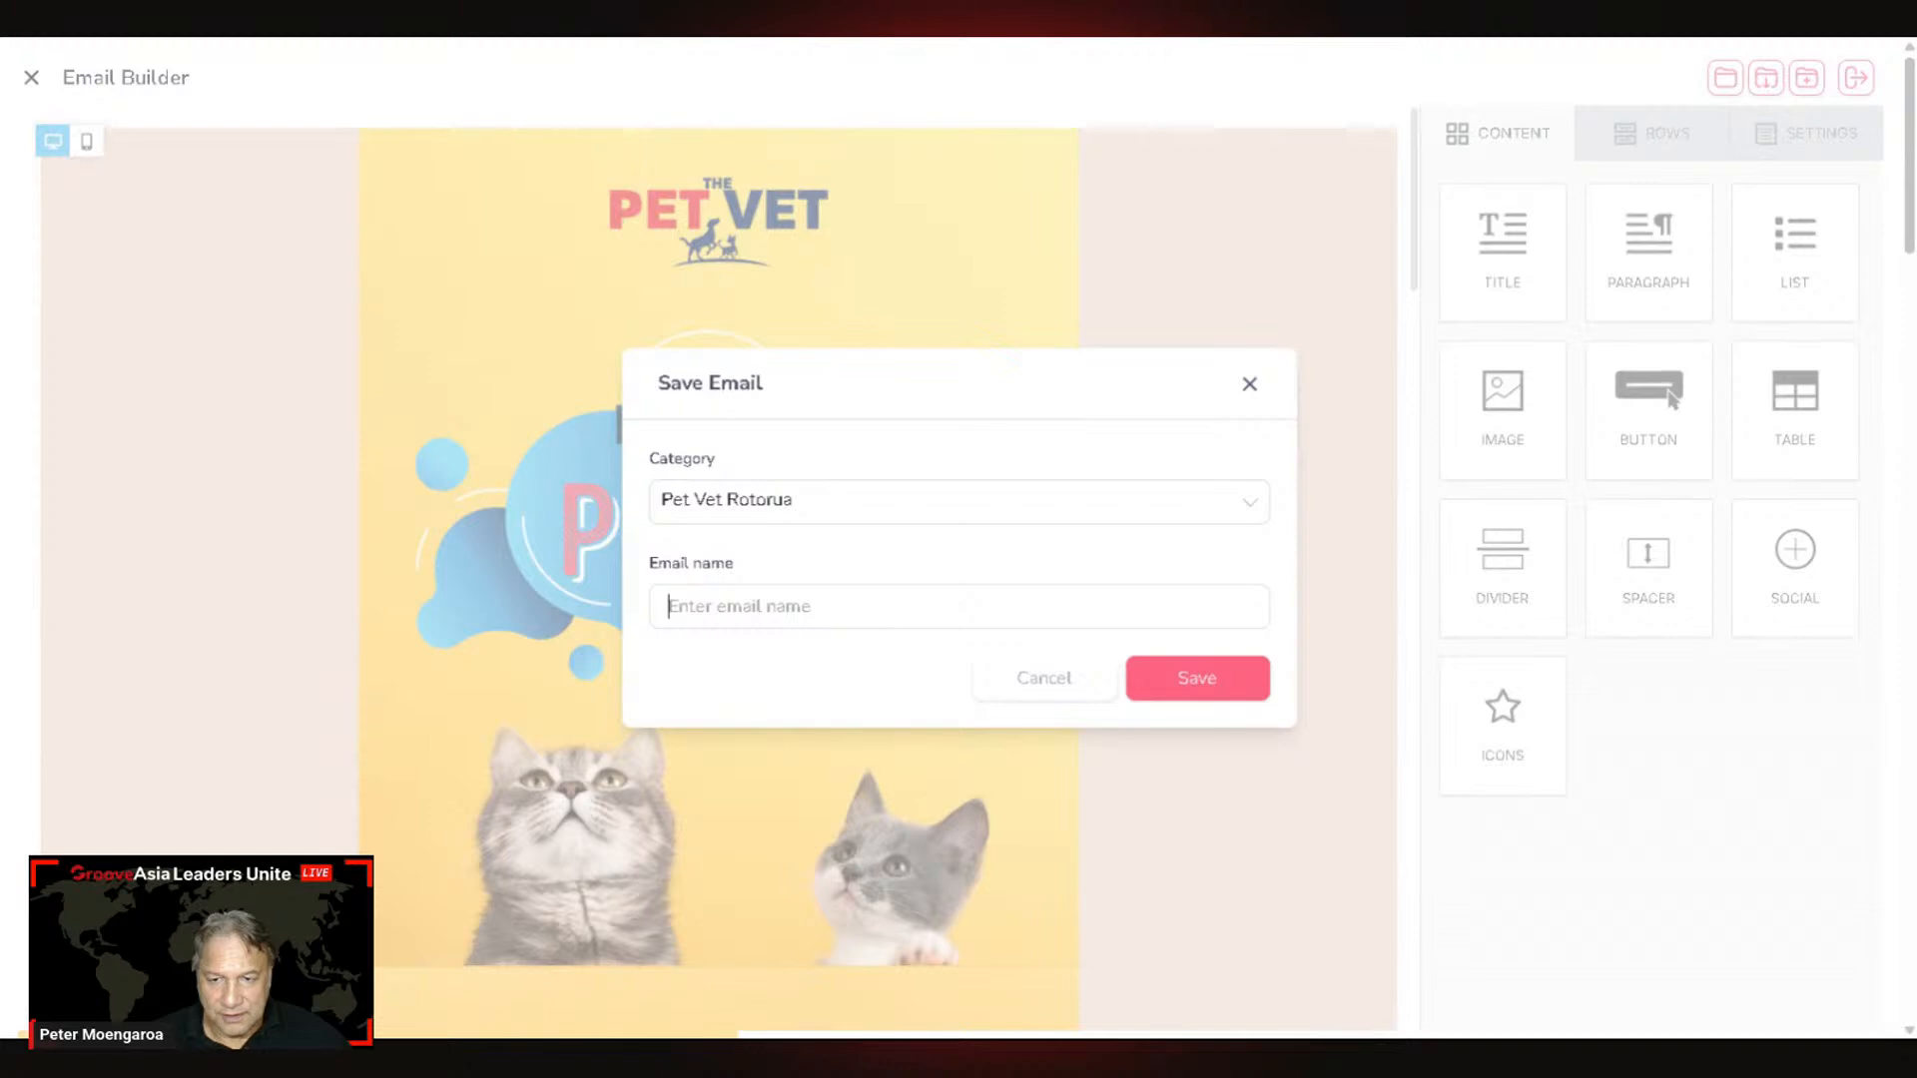
text(Emai)
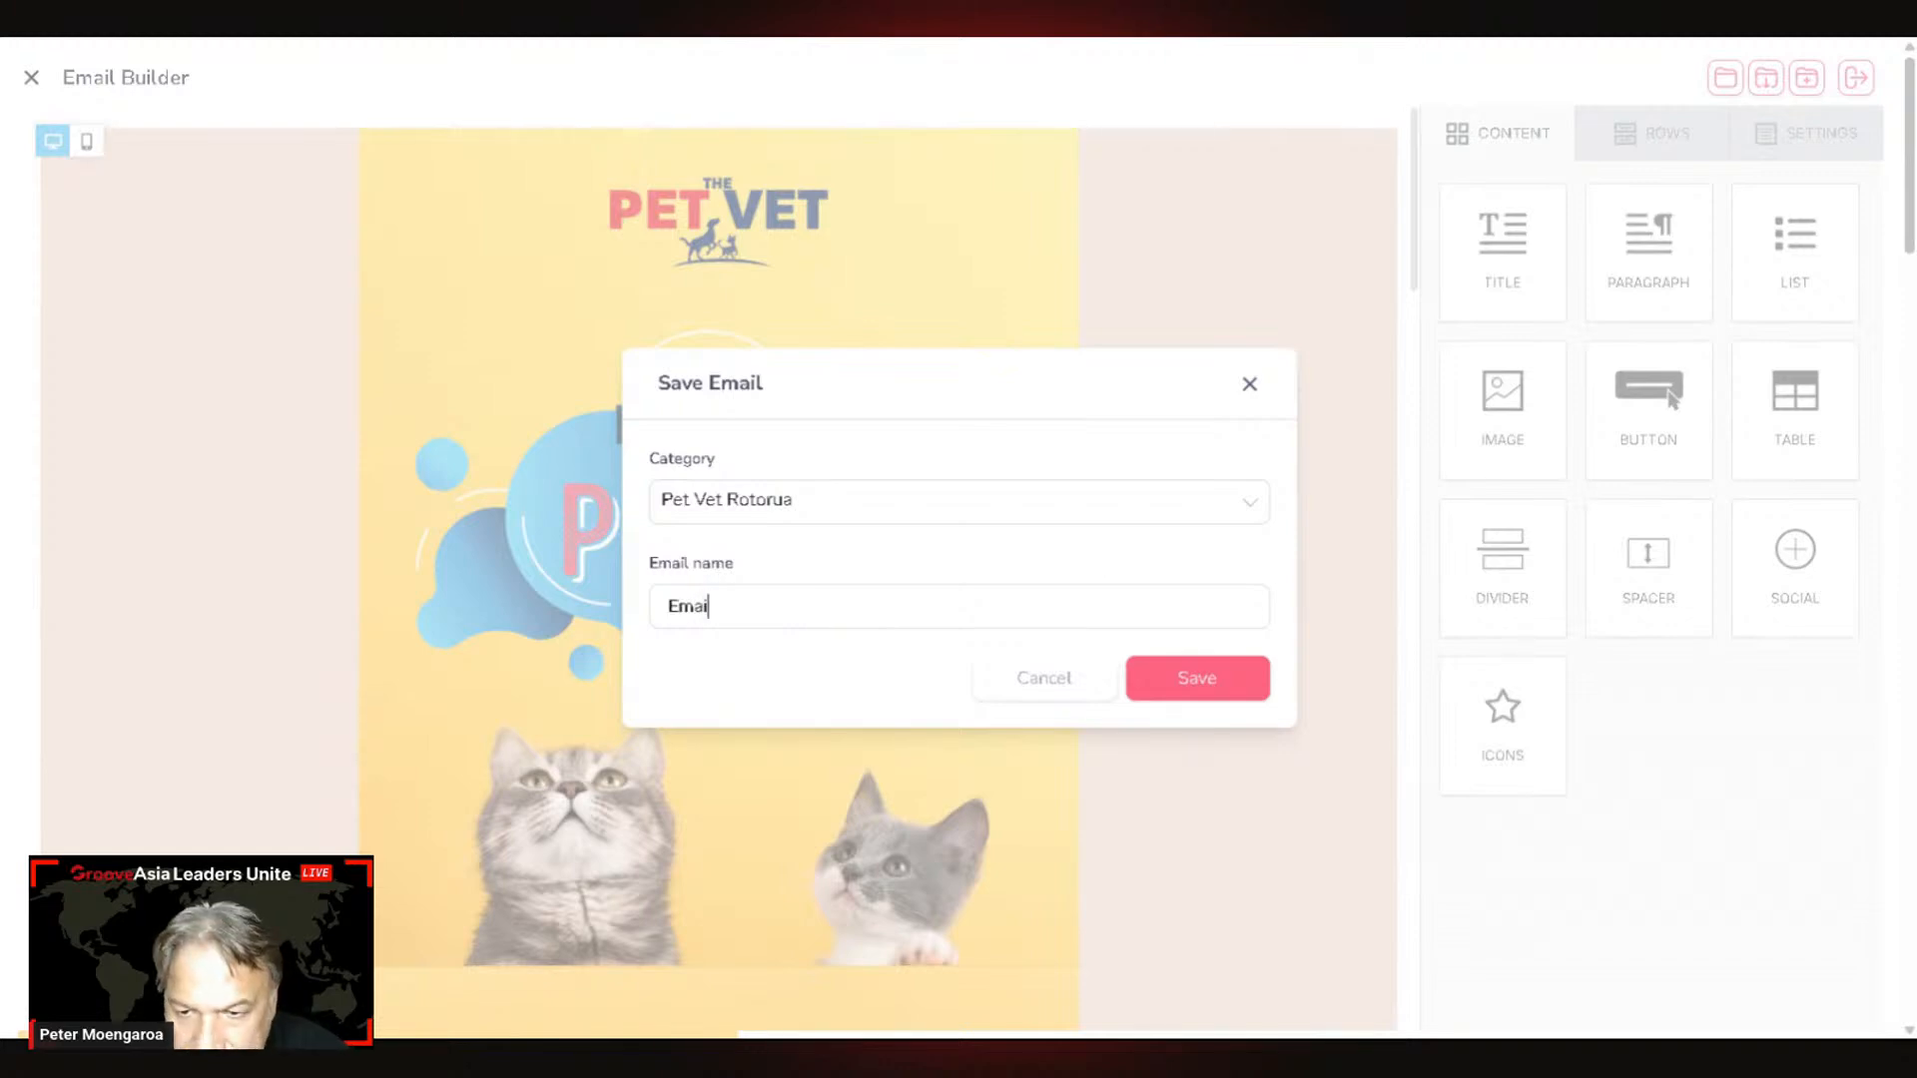
text(l Promo)
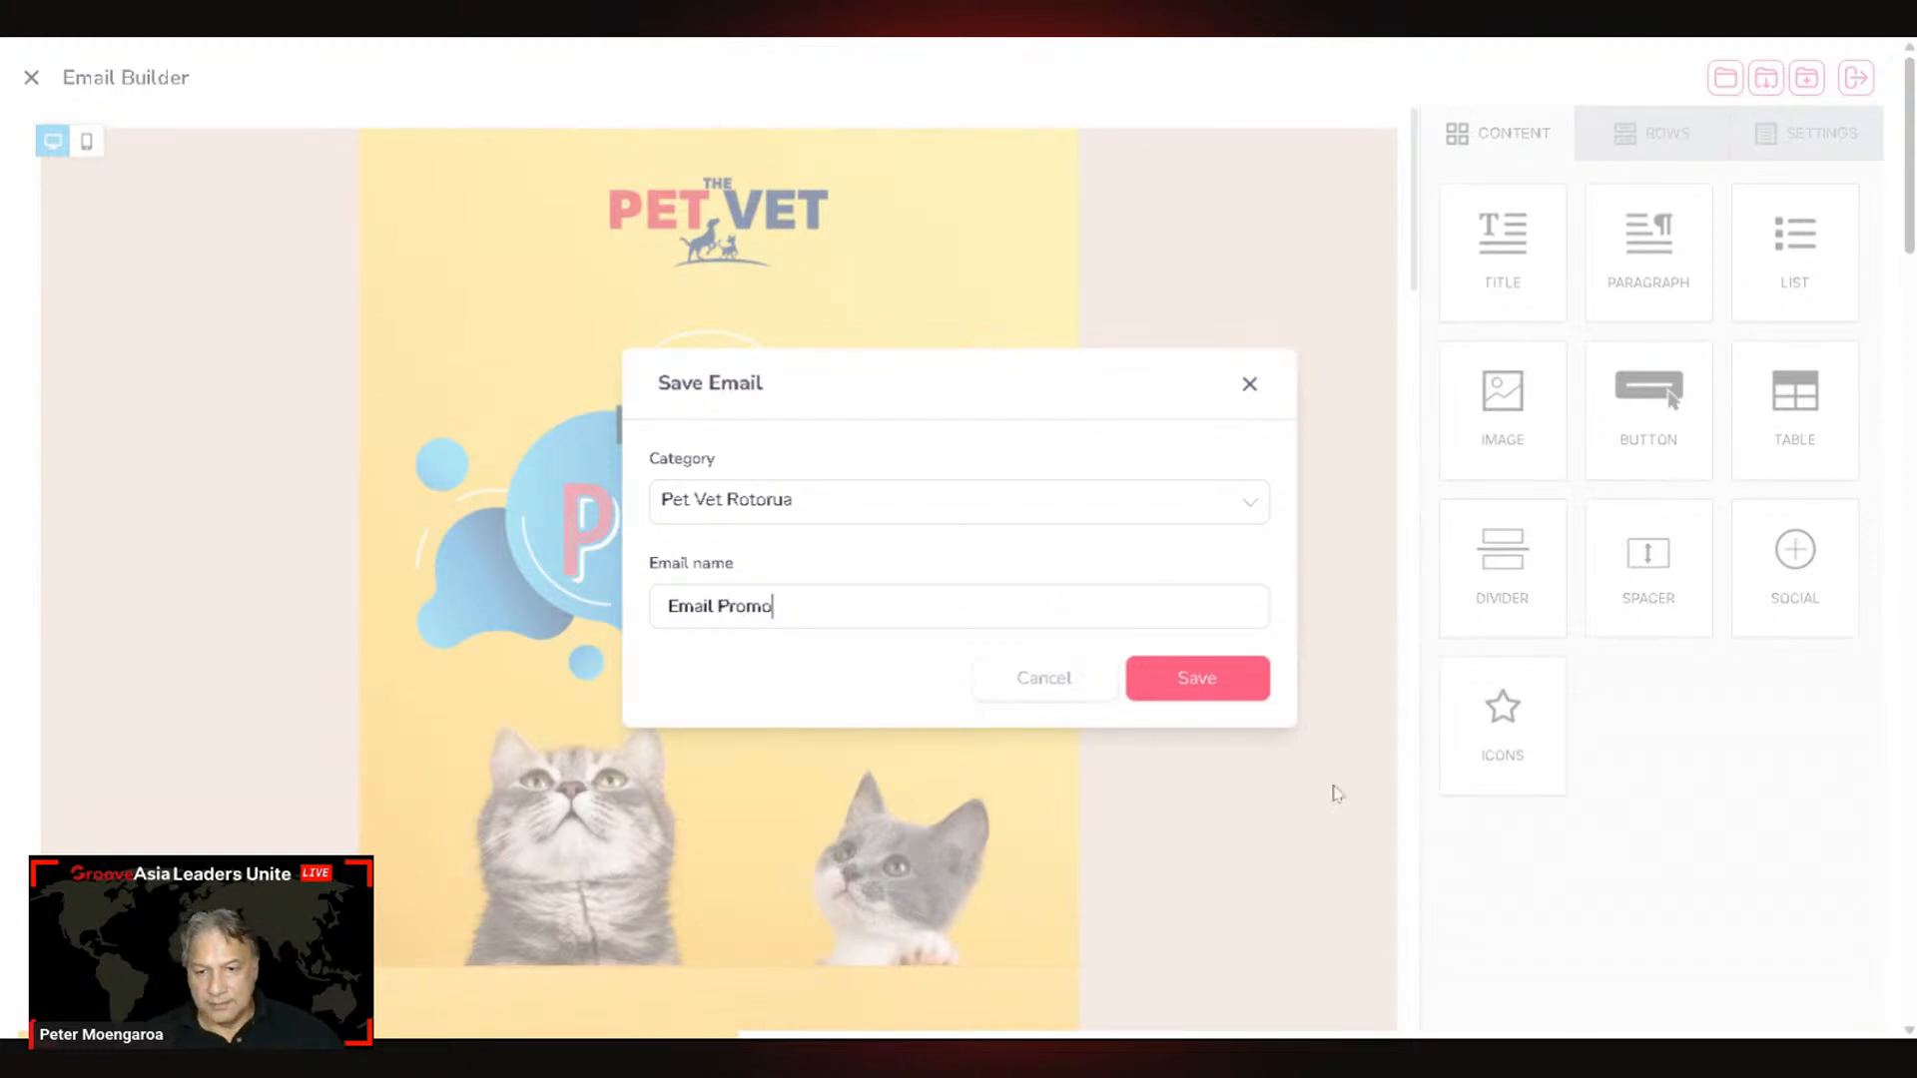
click(1170, 677)
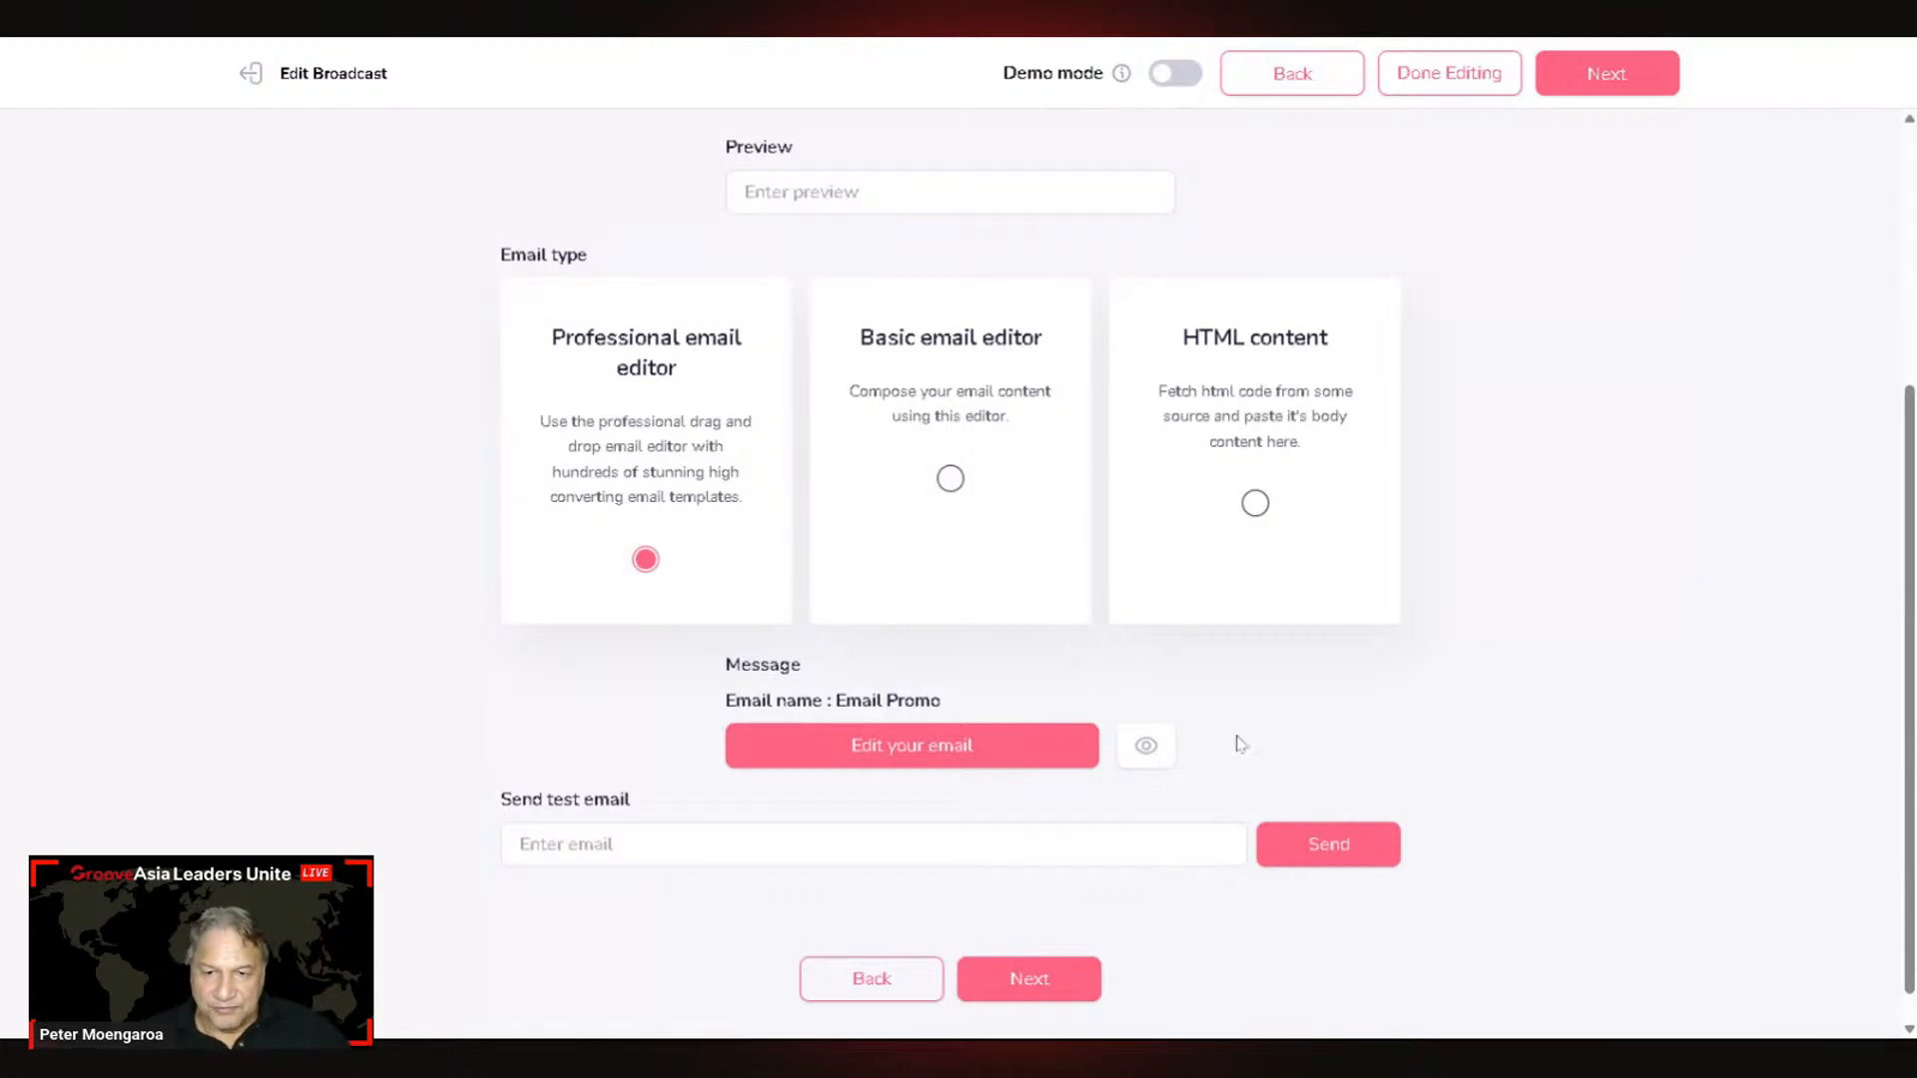
Step: Preview the attached Email Promo message, scroll through it, and close the preview
scroll(1255, 755, down, 1)
scroll(1254, 770, up, 2)
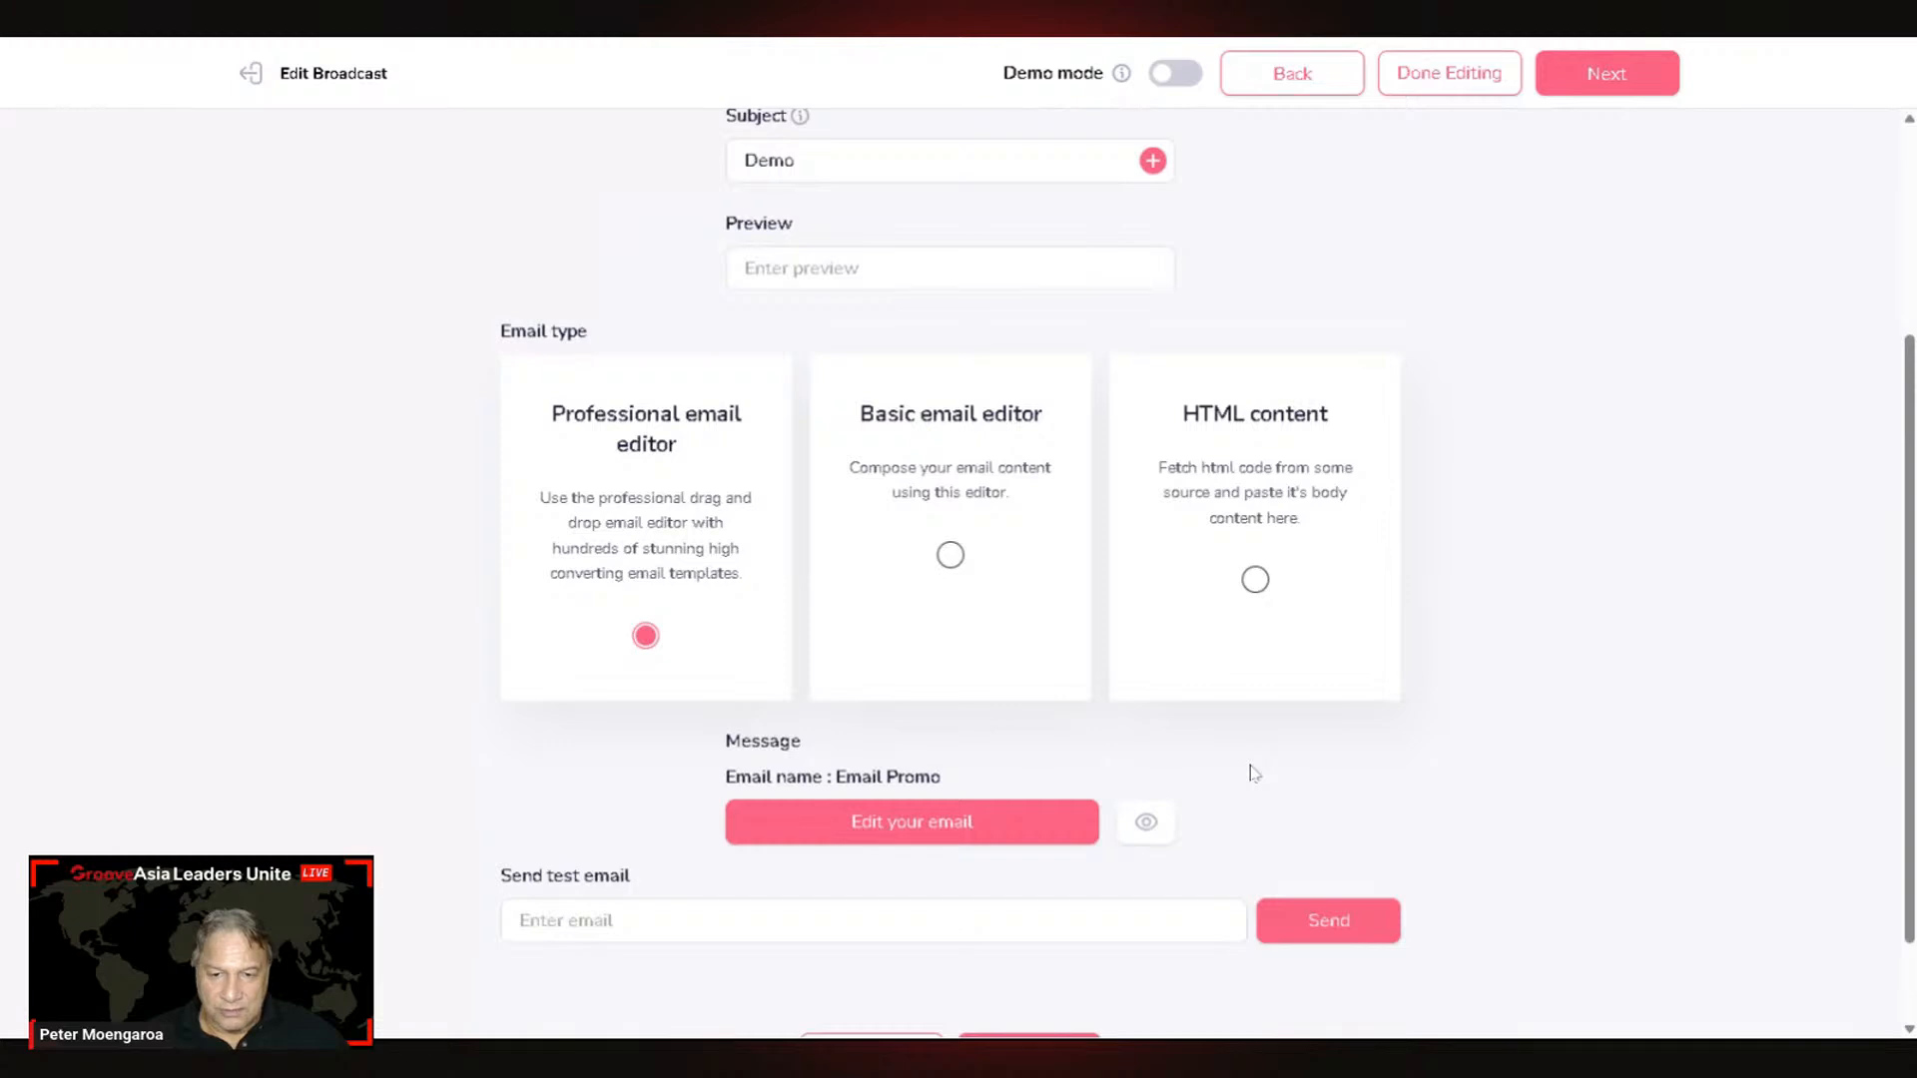
click(1149, 826)
scroll(1248, 672, down, 5)
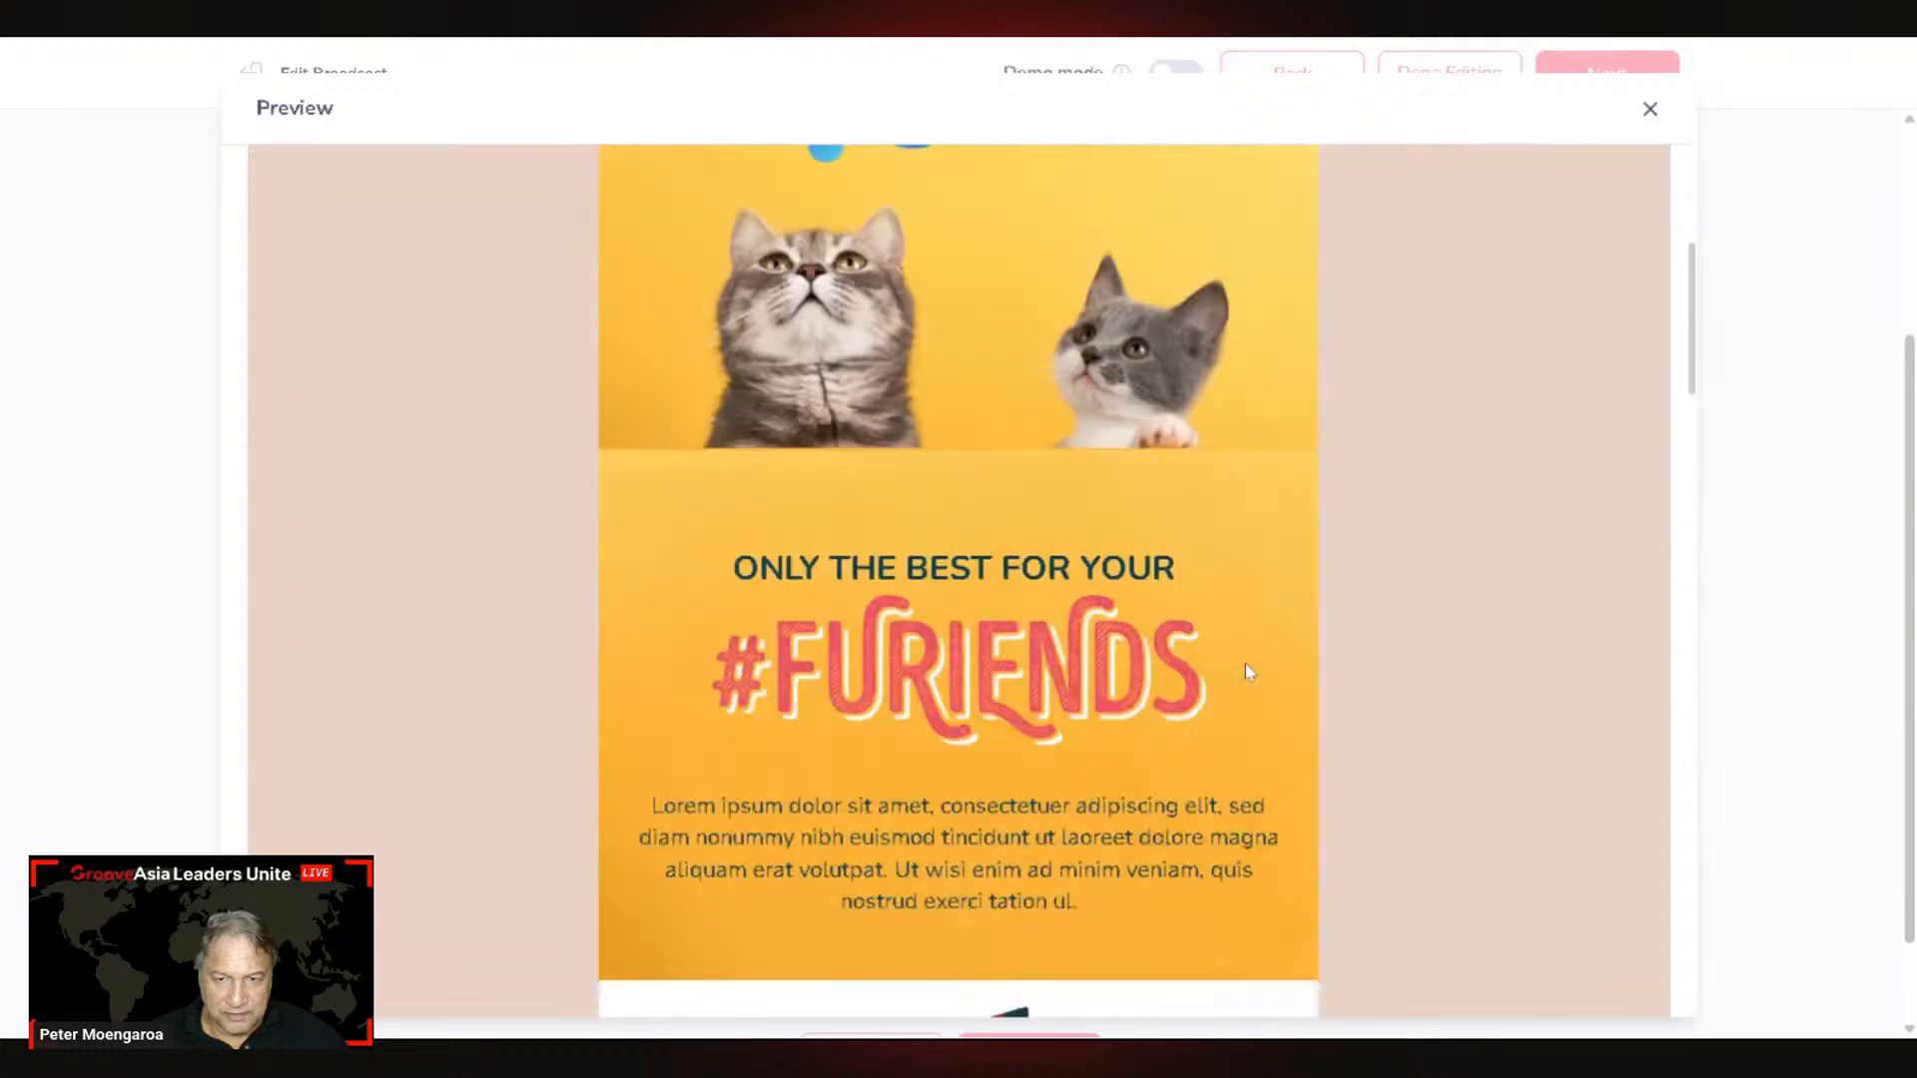
scroll(1249, 672, down, 15)
scroll(1249, 672, up, 5)
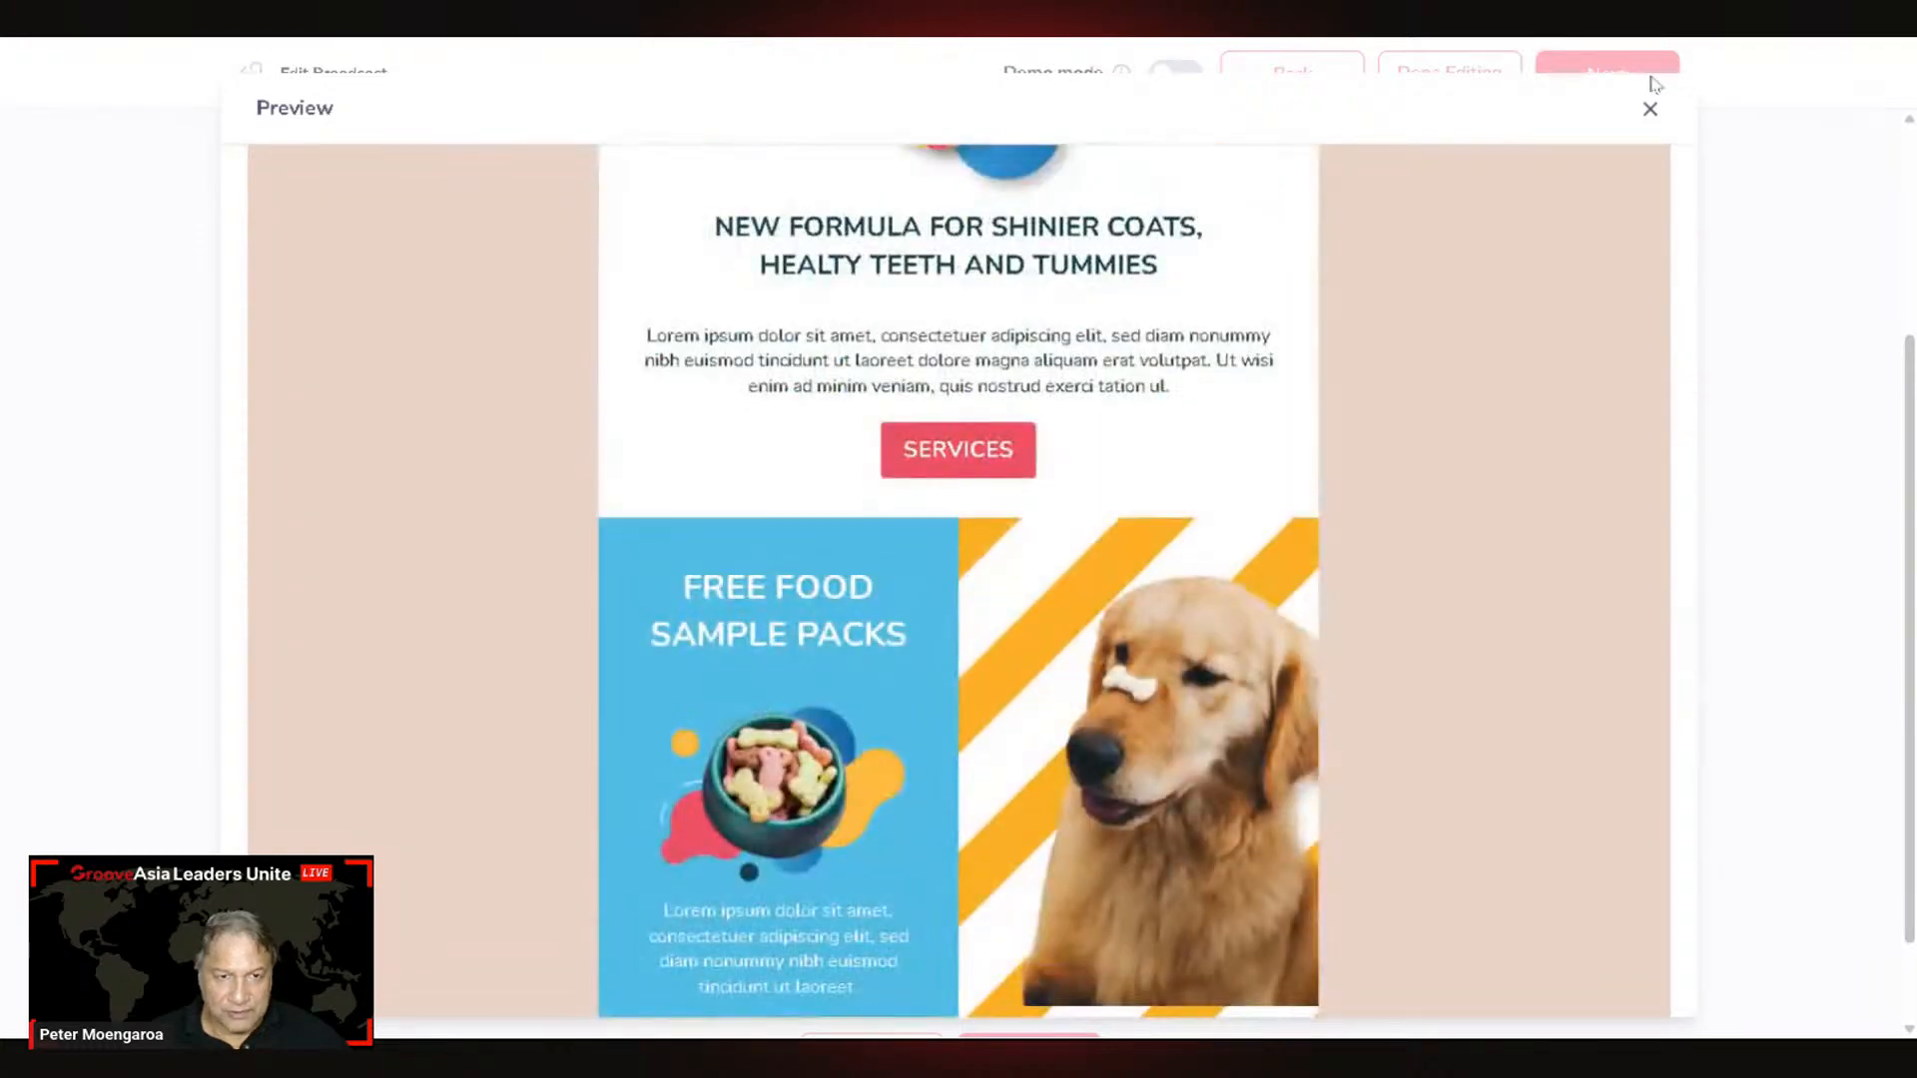
click(1649, 110)
scroll(1726, 758, down, 1)
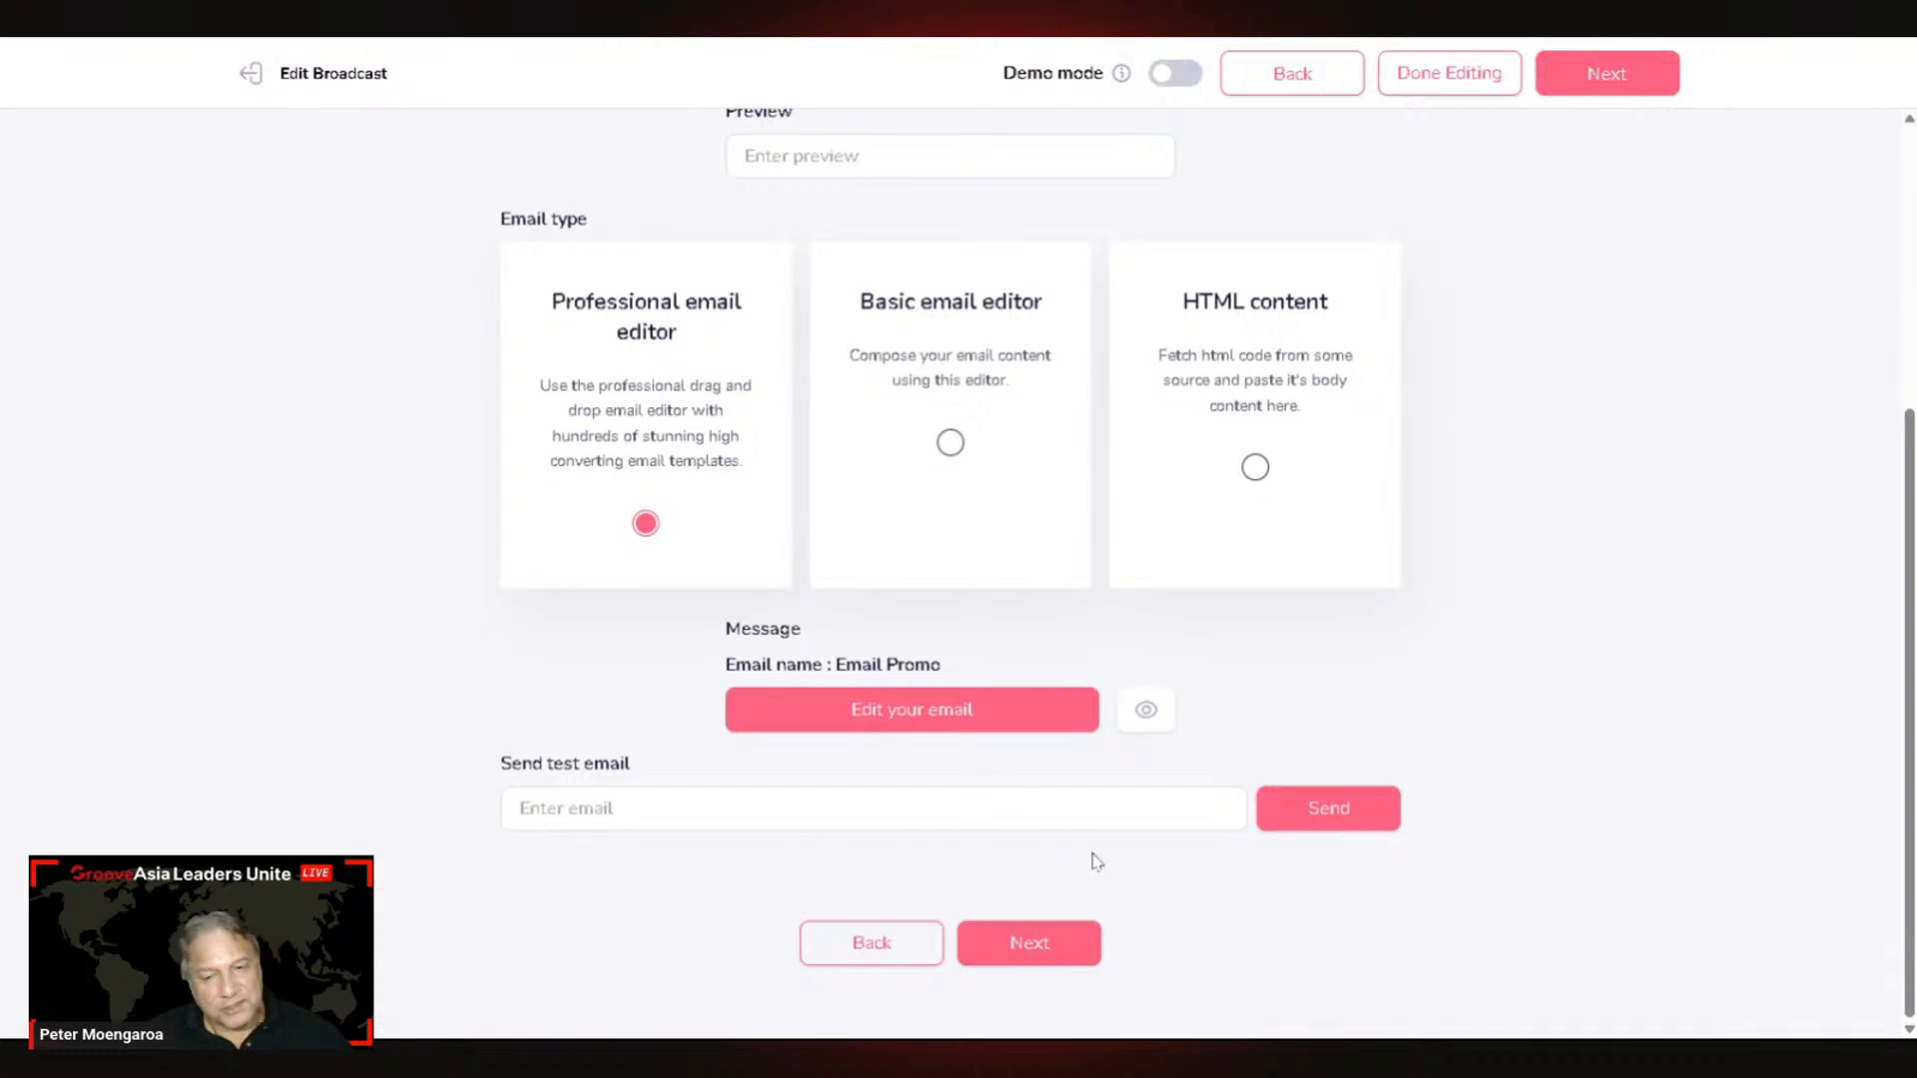
Step: Send a test copy of Email Promo to your own email address
click(1019, 809)
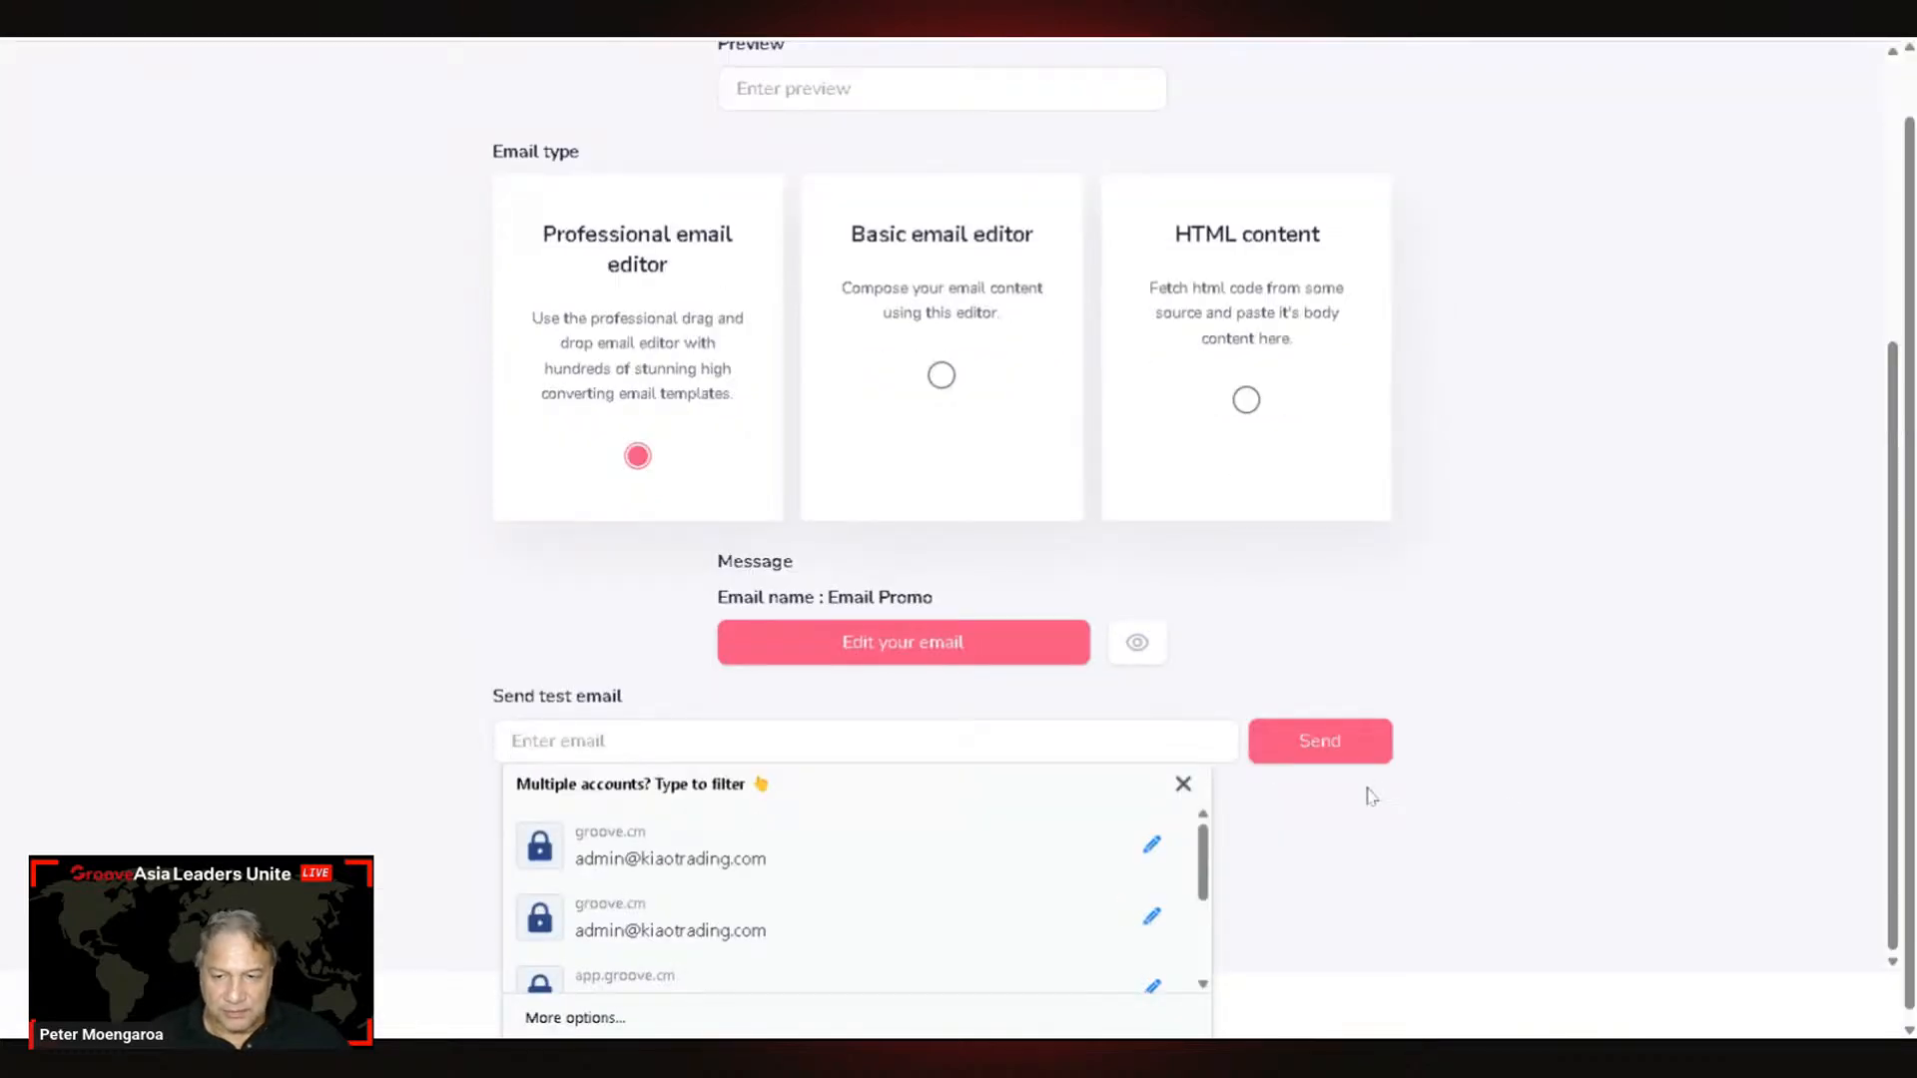
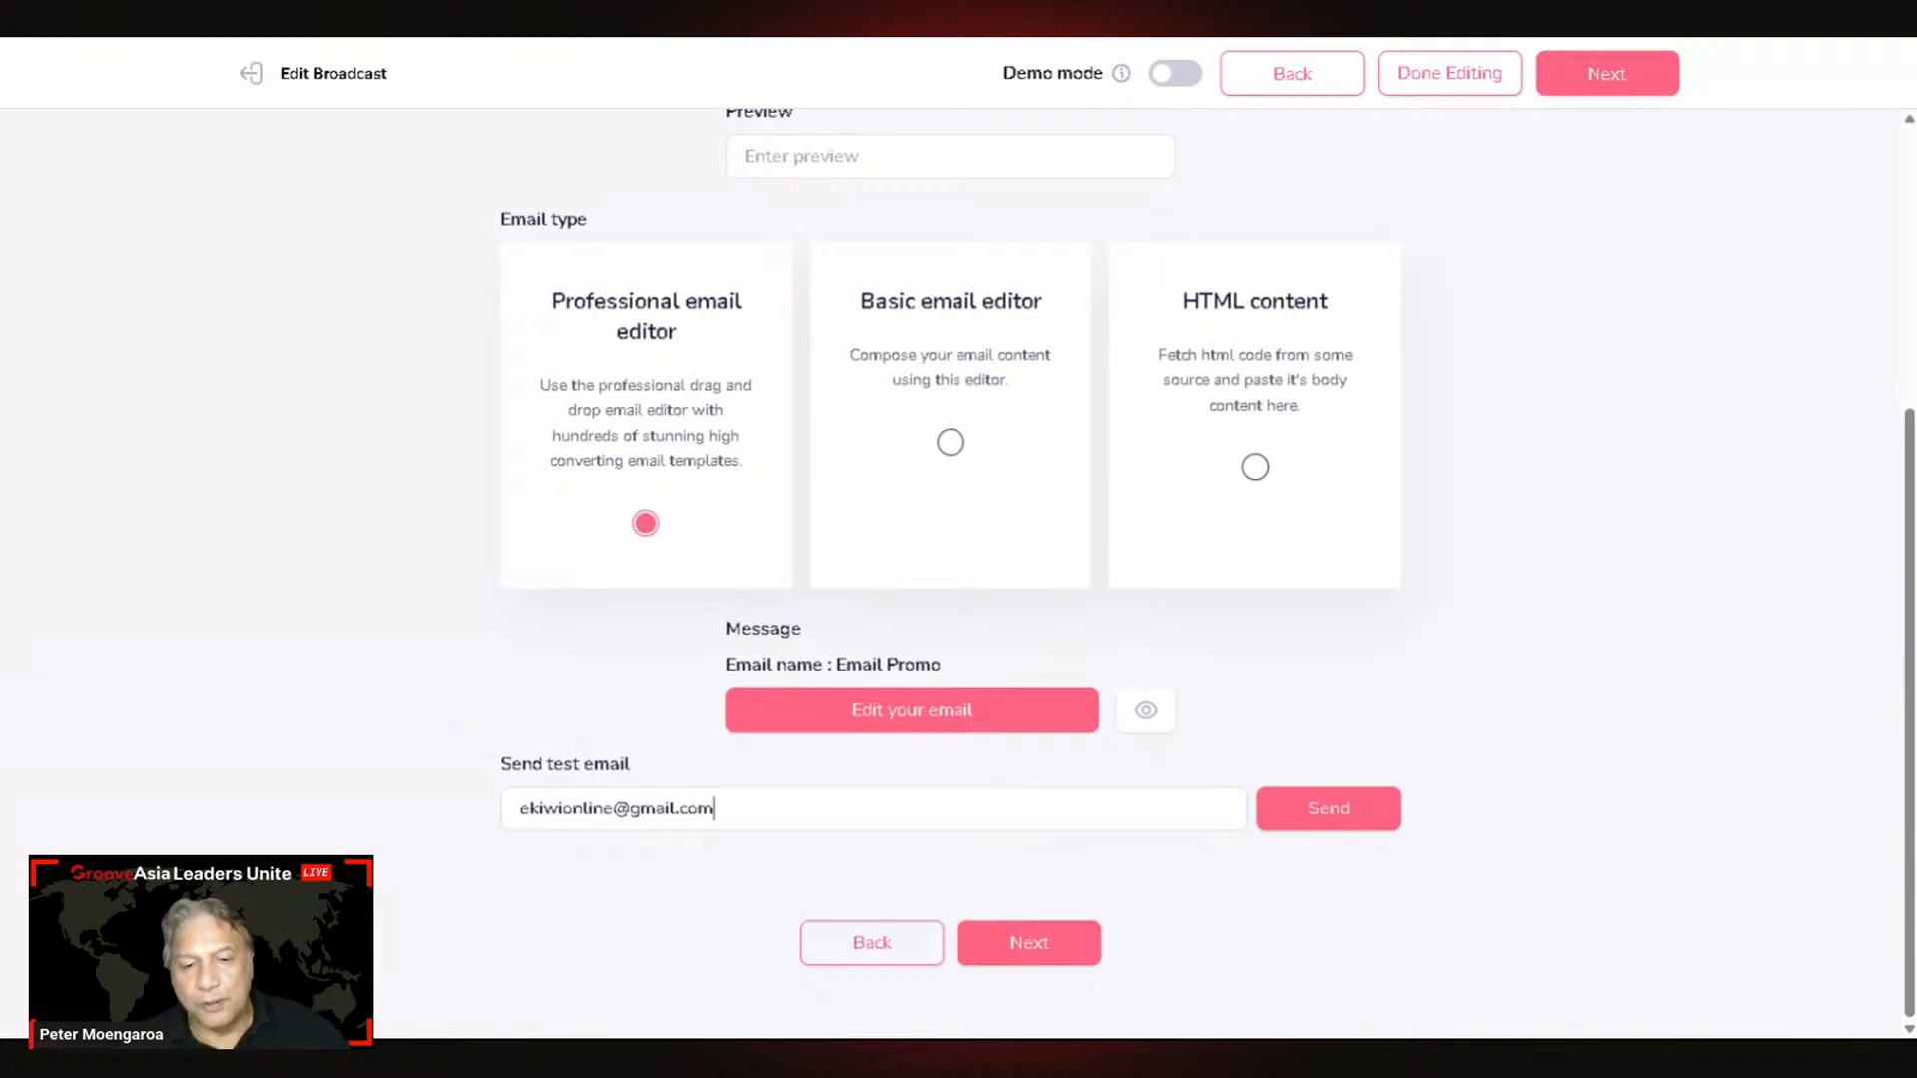
click(1348, 815)
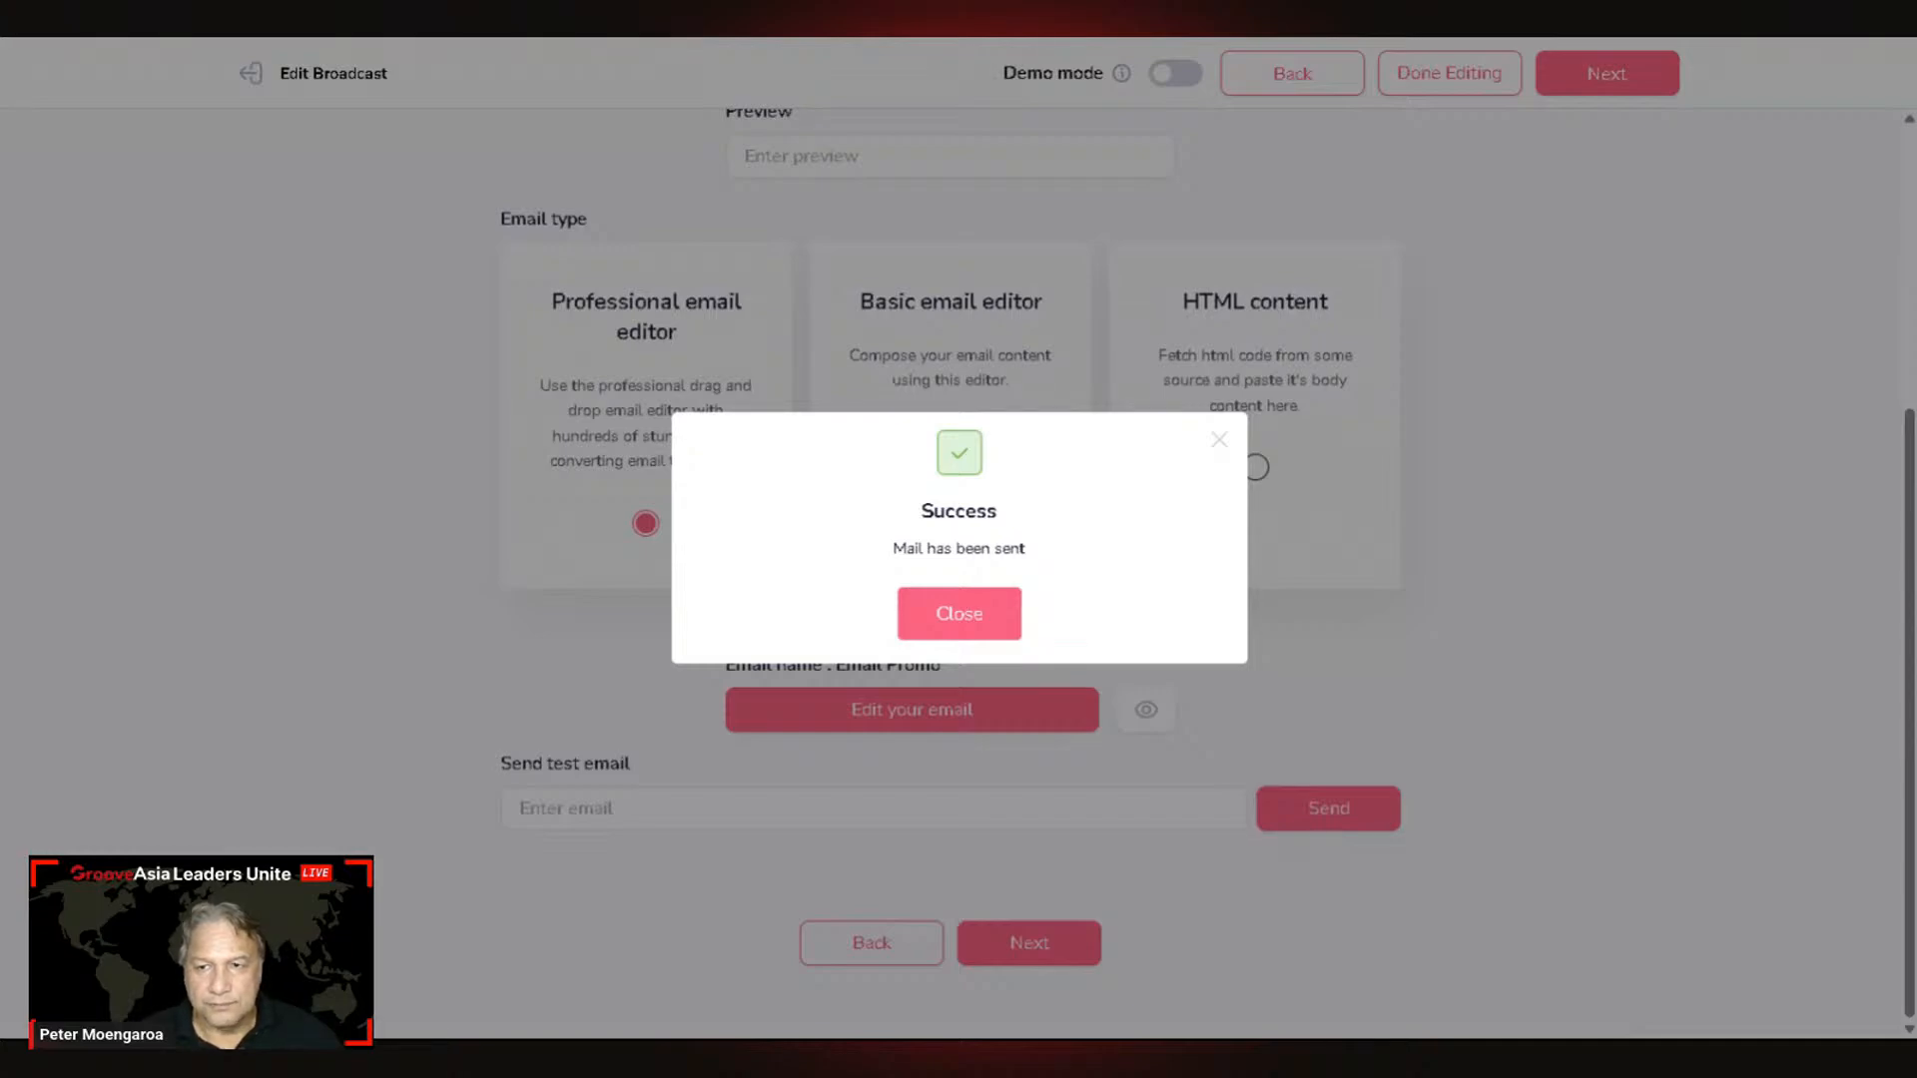
Step: In Gmail, check the Primary, Promotions, Social, Updates and Forums tabs for the test email
key(alt+Tab)
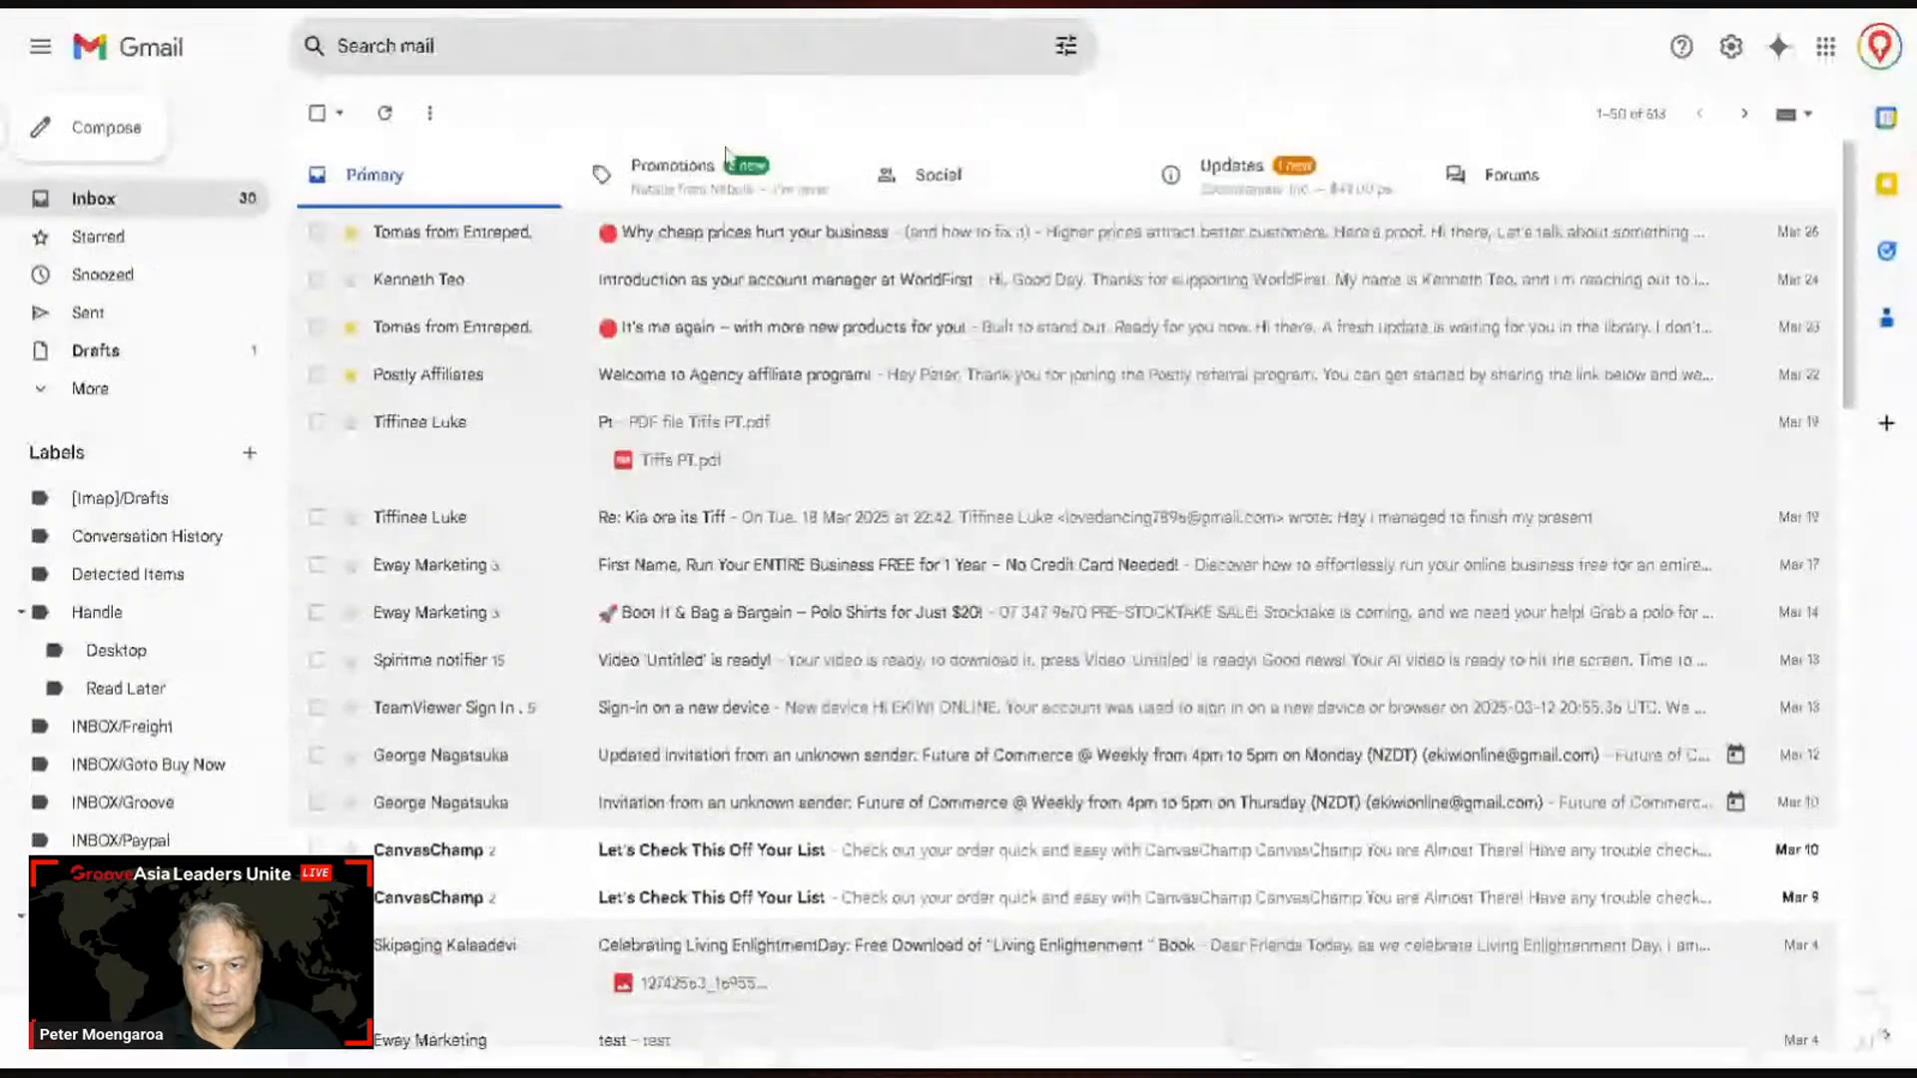
click(672, 194)
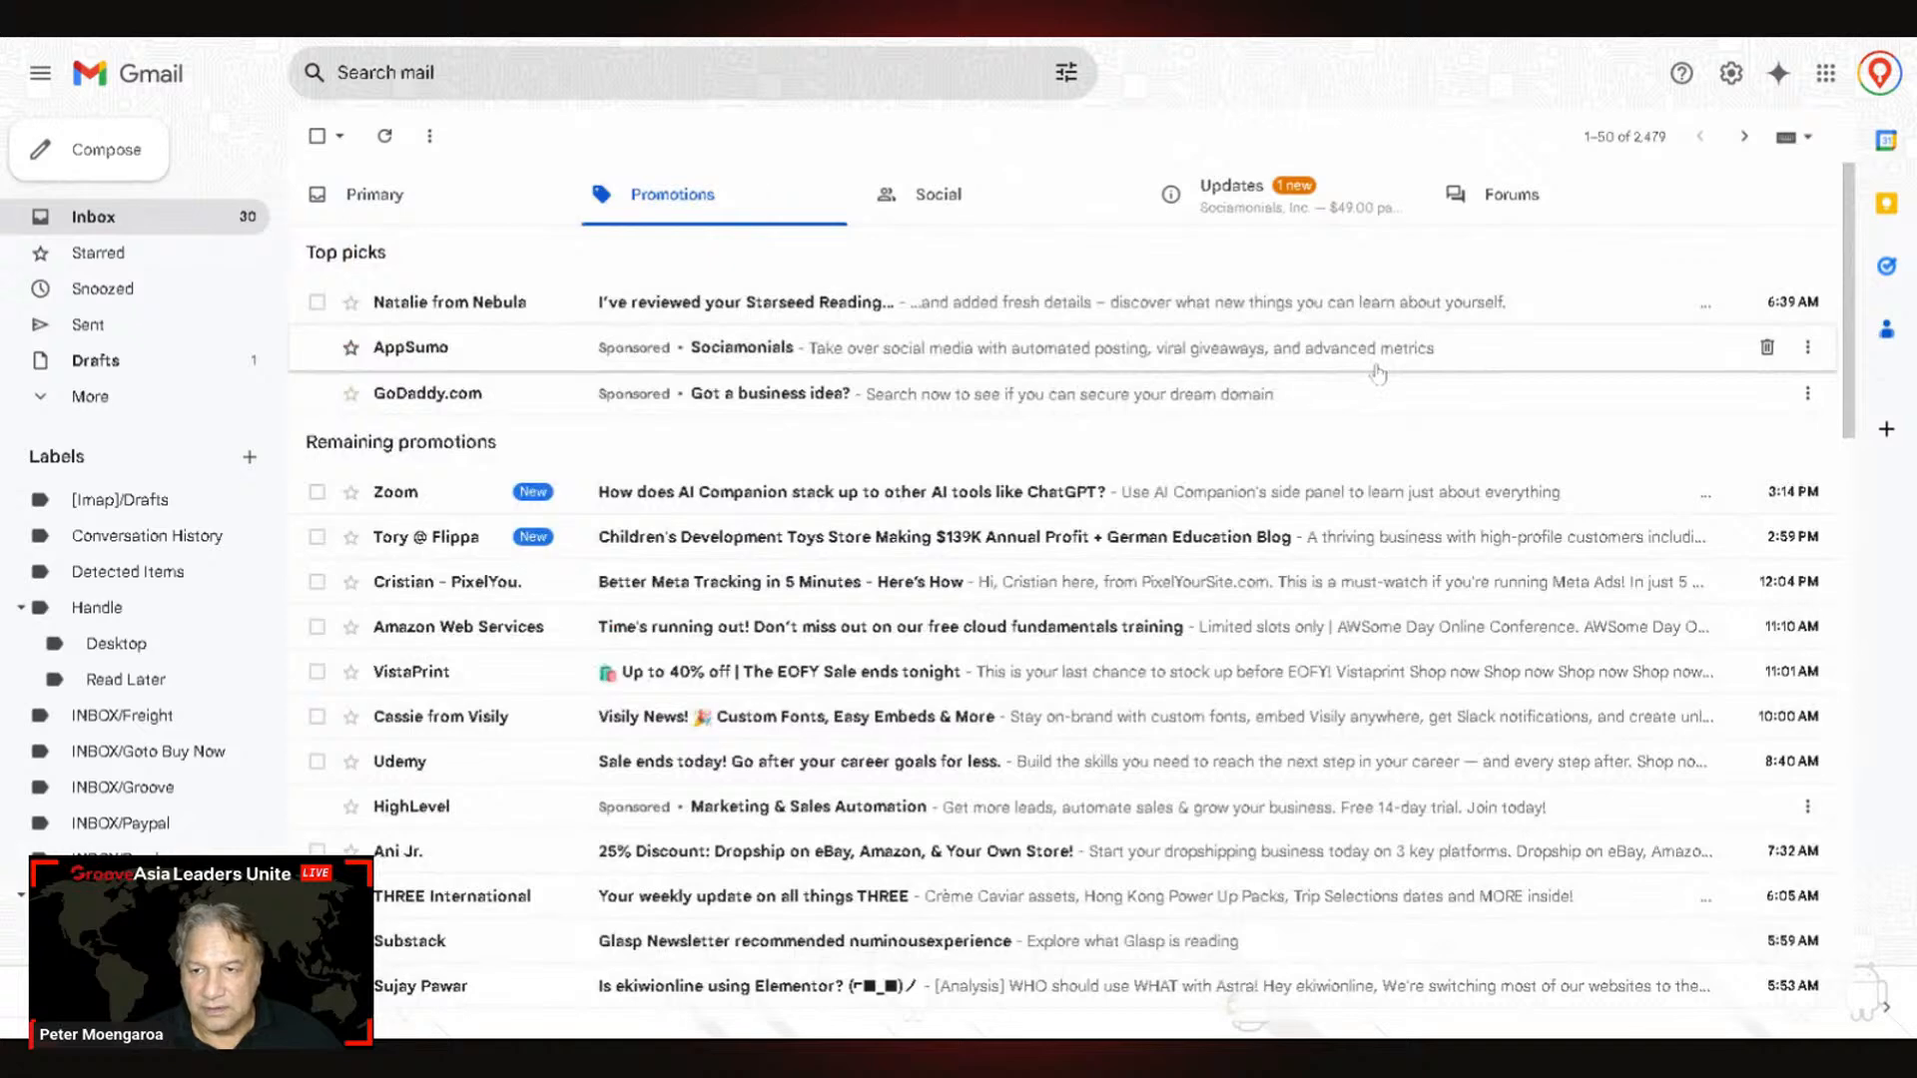
click(1226, 191)
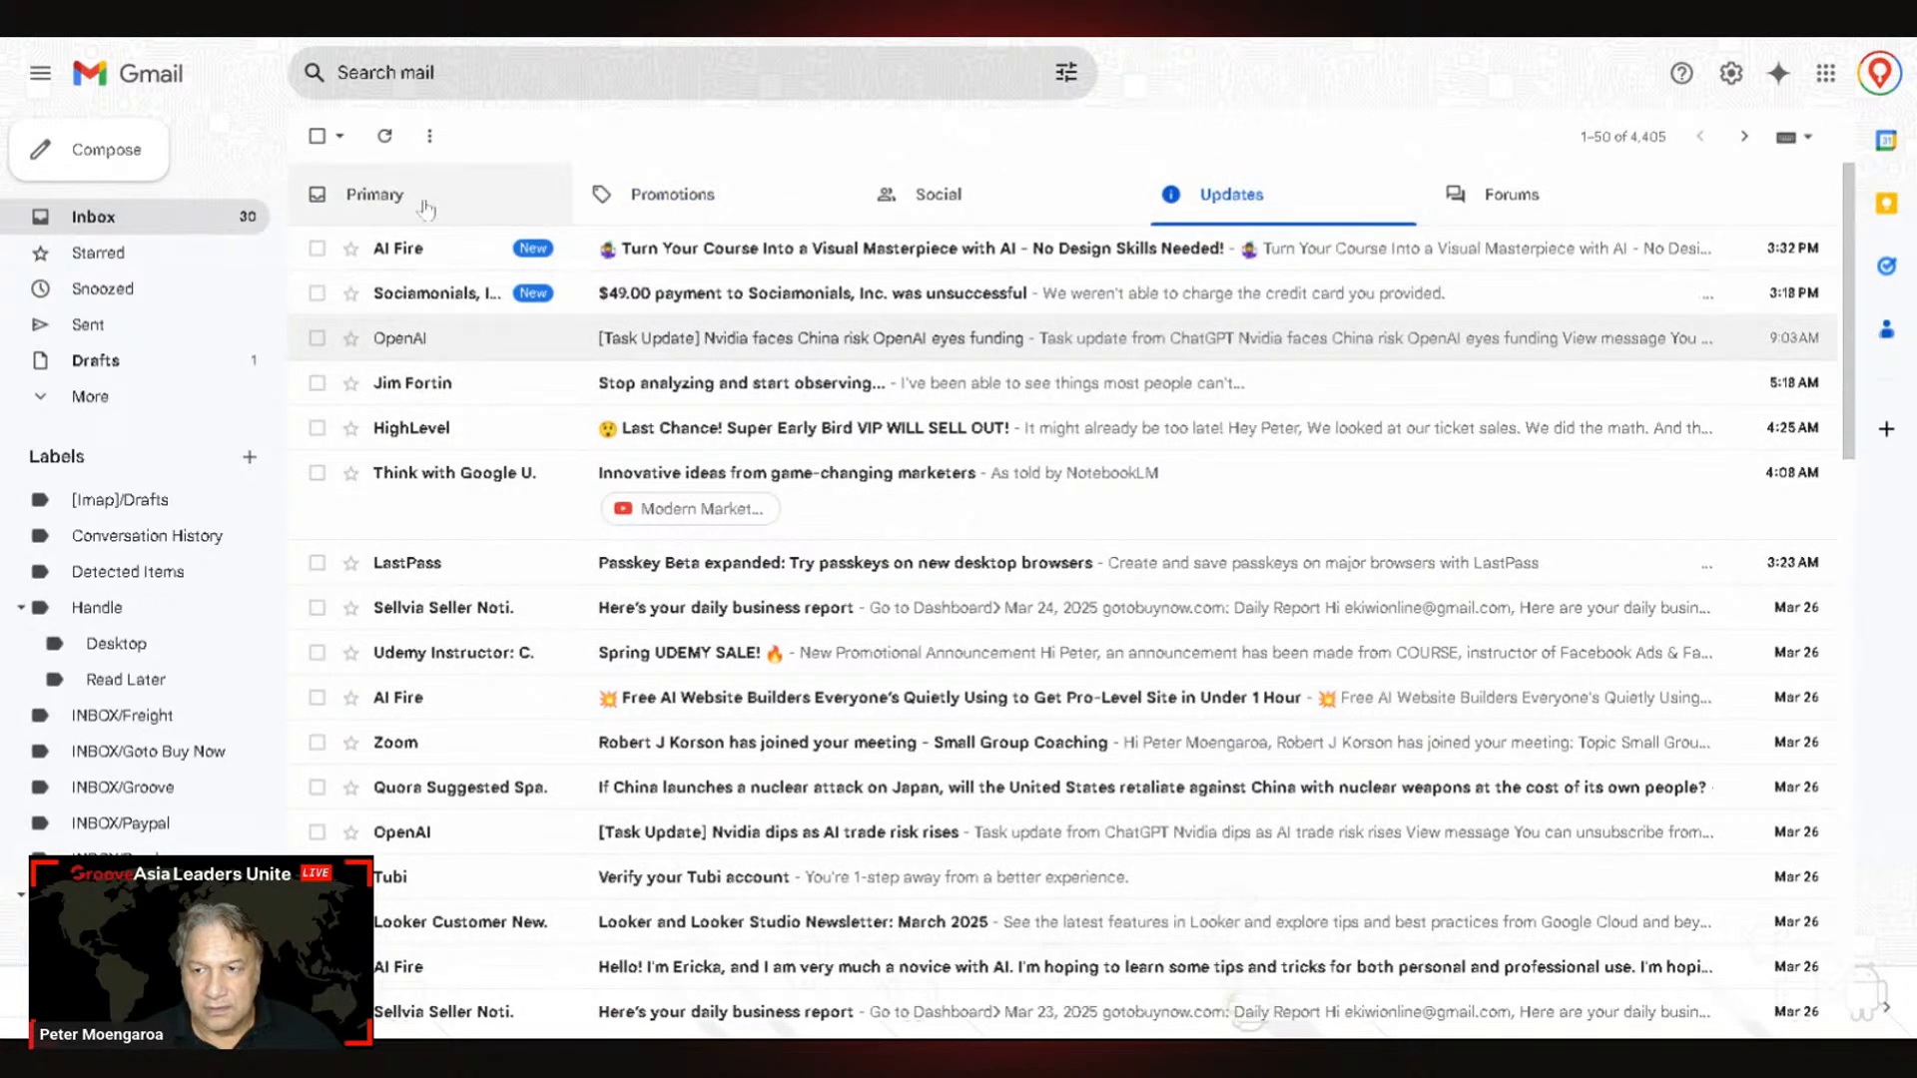
click(375, 193)
click(672, 194)
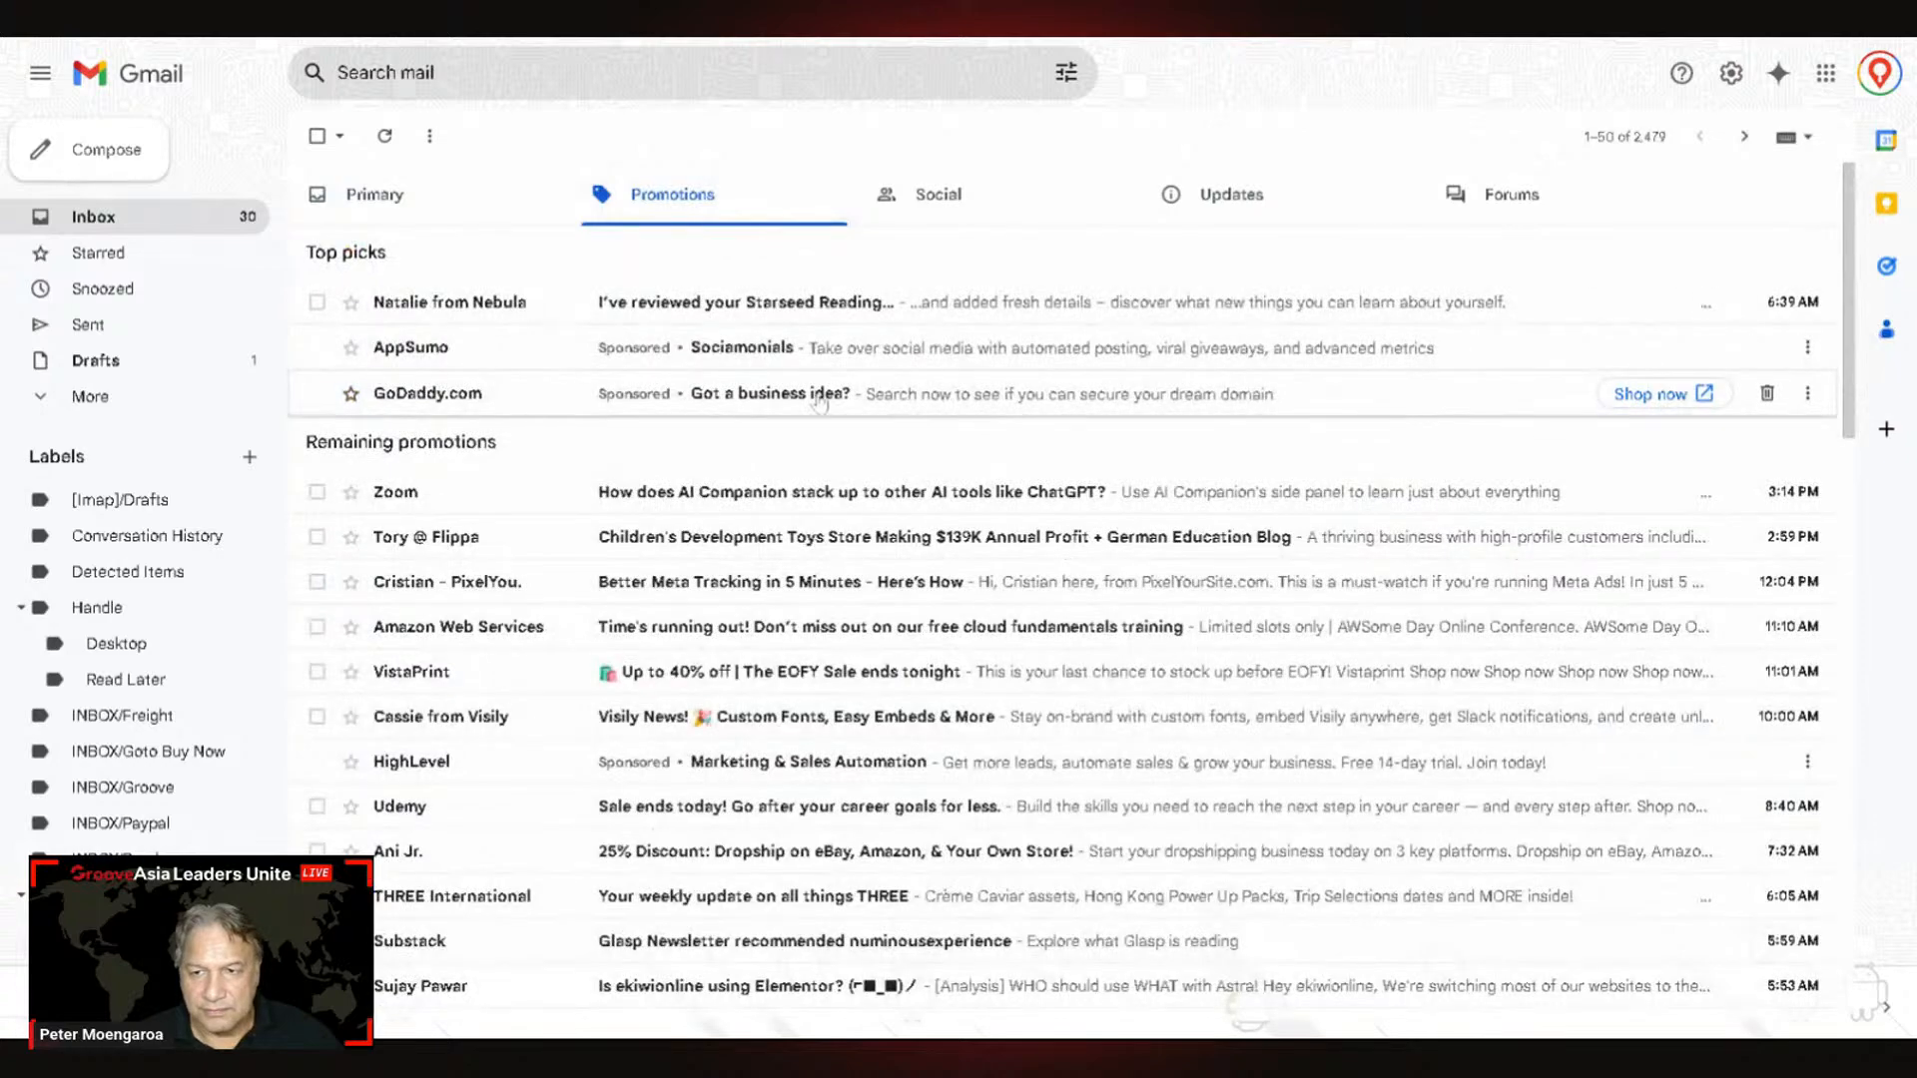
scroll(1014, 340, down, 5)
scroll(1012, 361, up, 5)
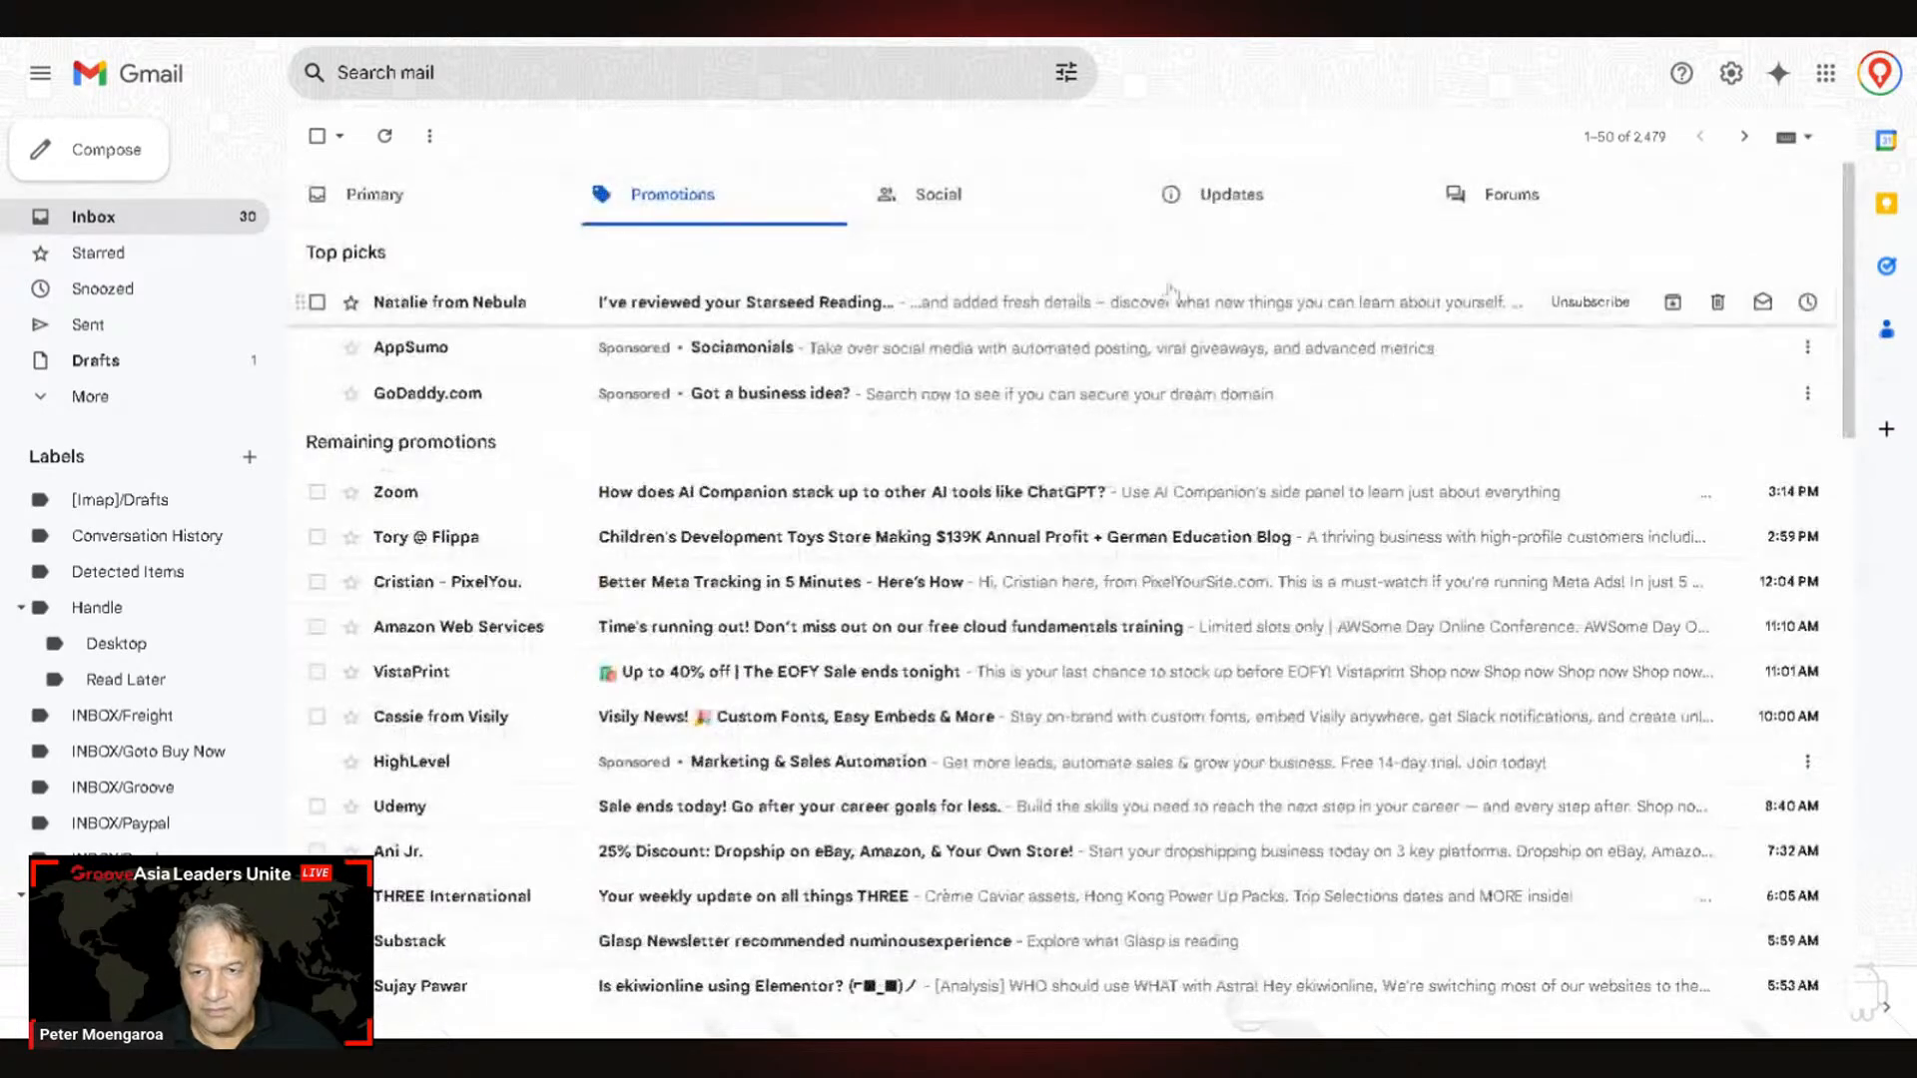
click(1223, 199)
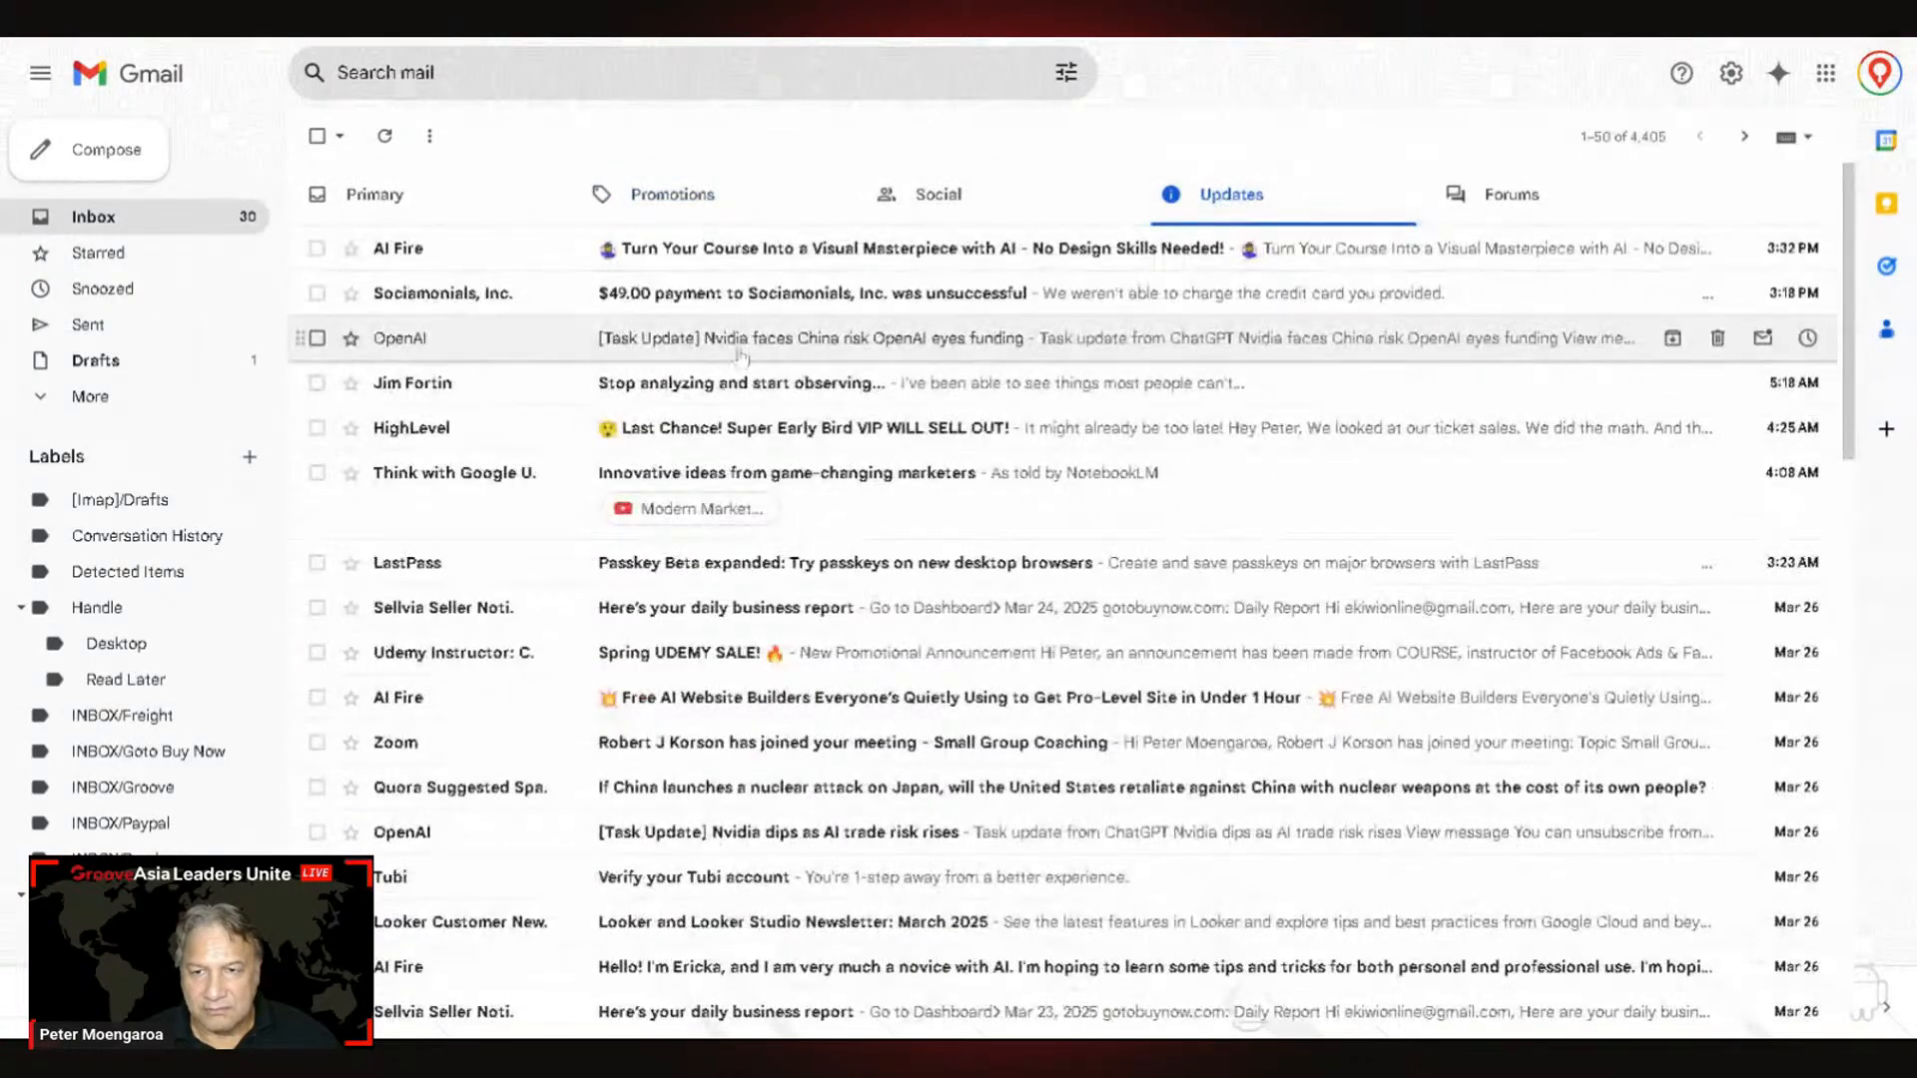
click(932, 215)
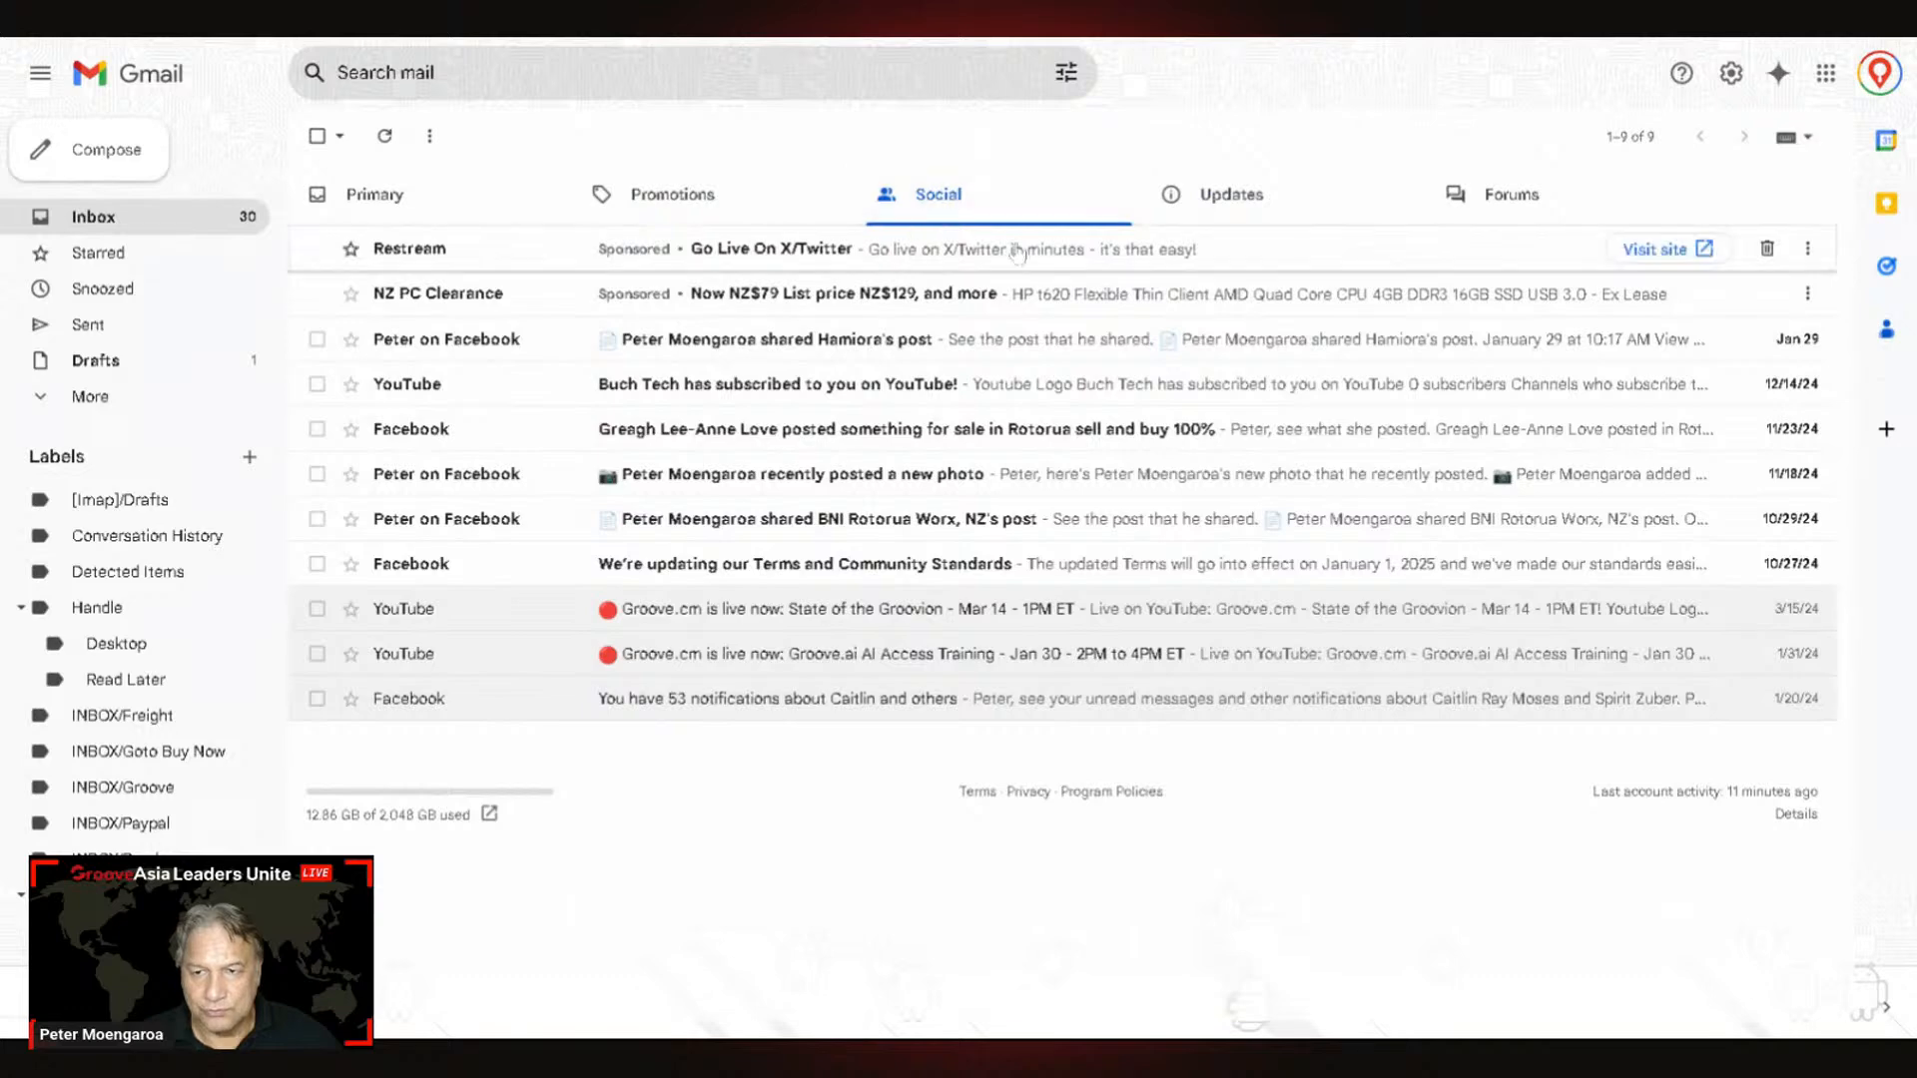
click(649, 205)
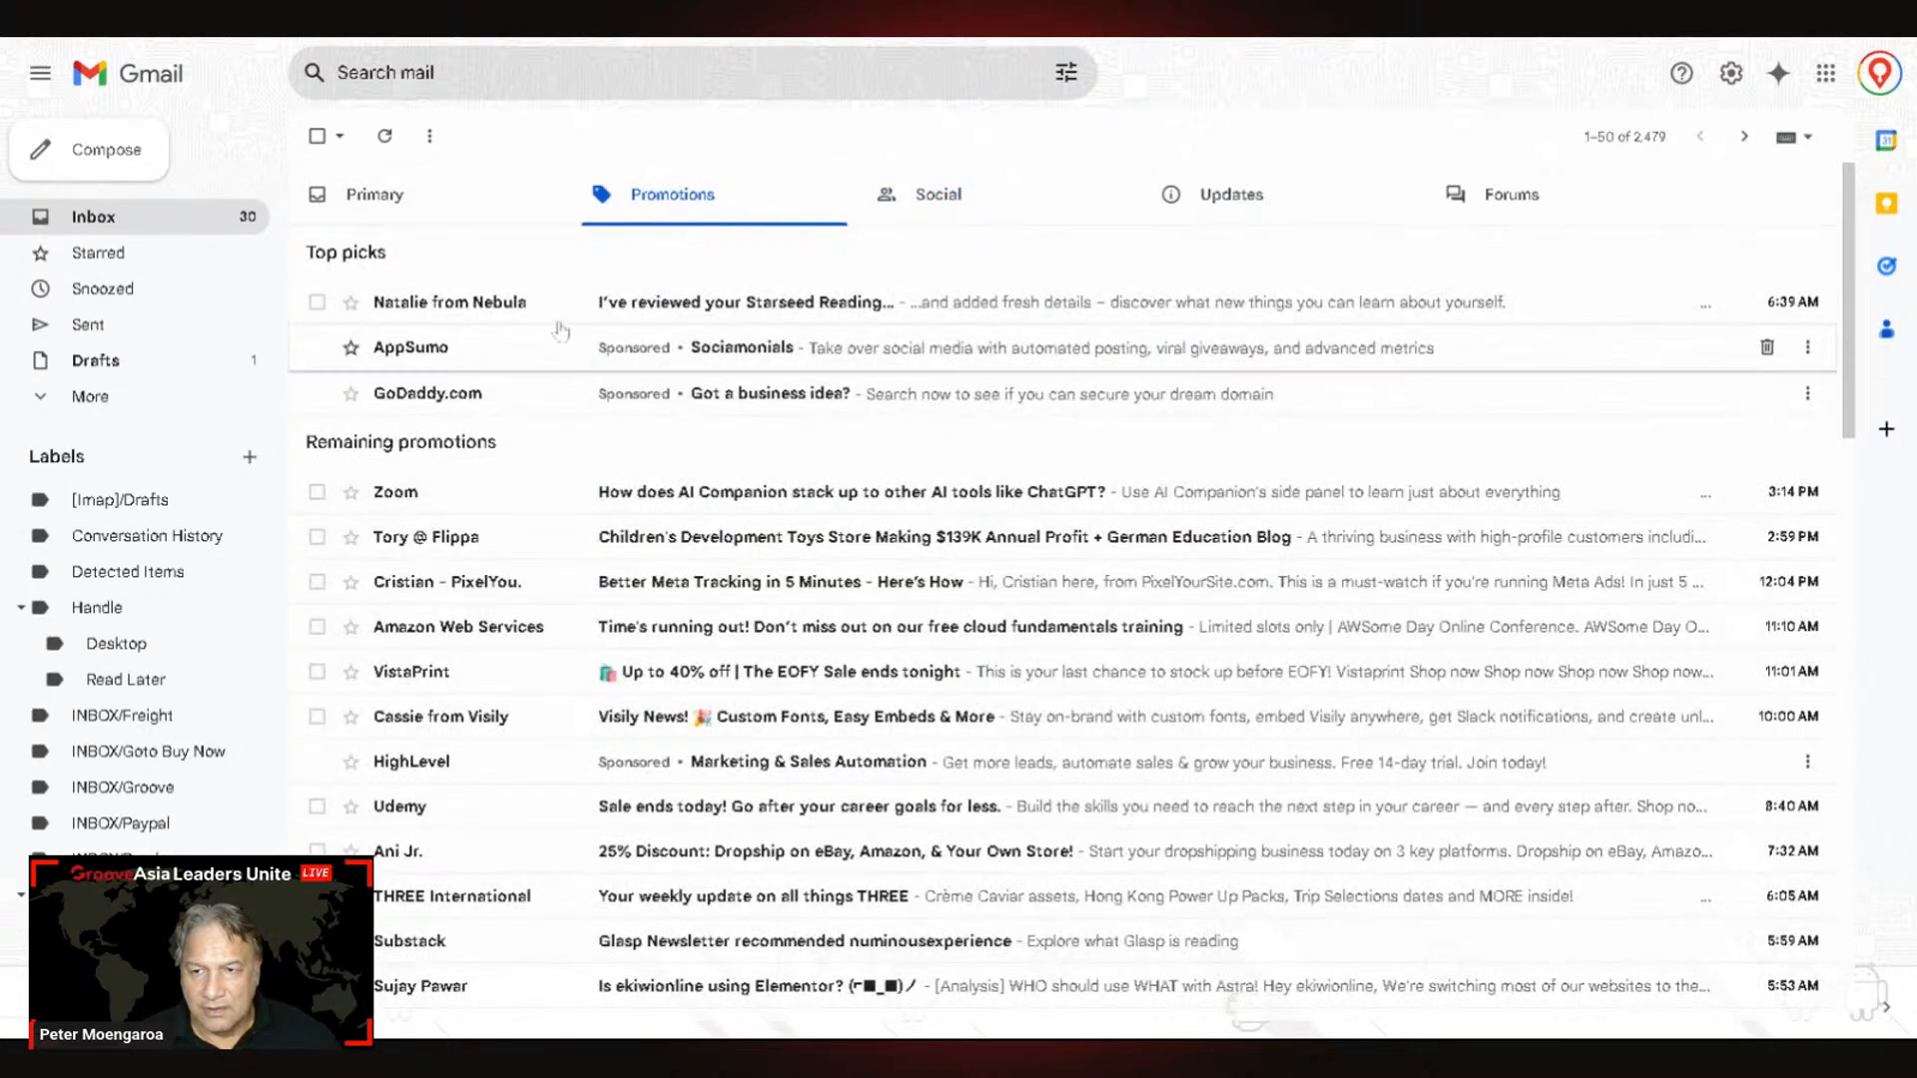
click(405, 214)
click(691, 212)
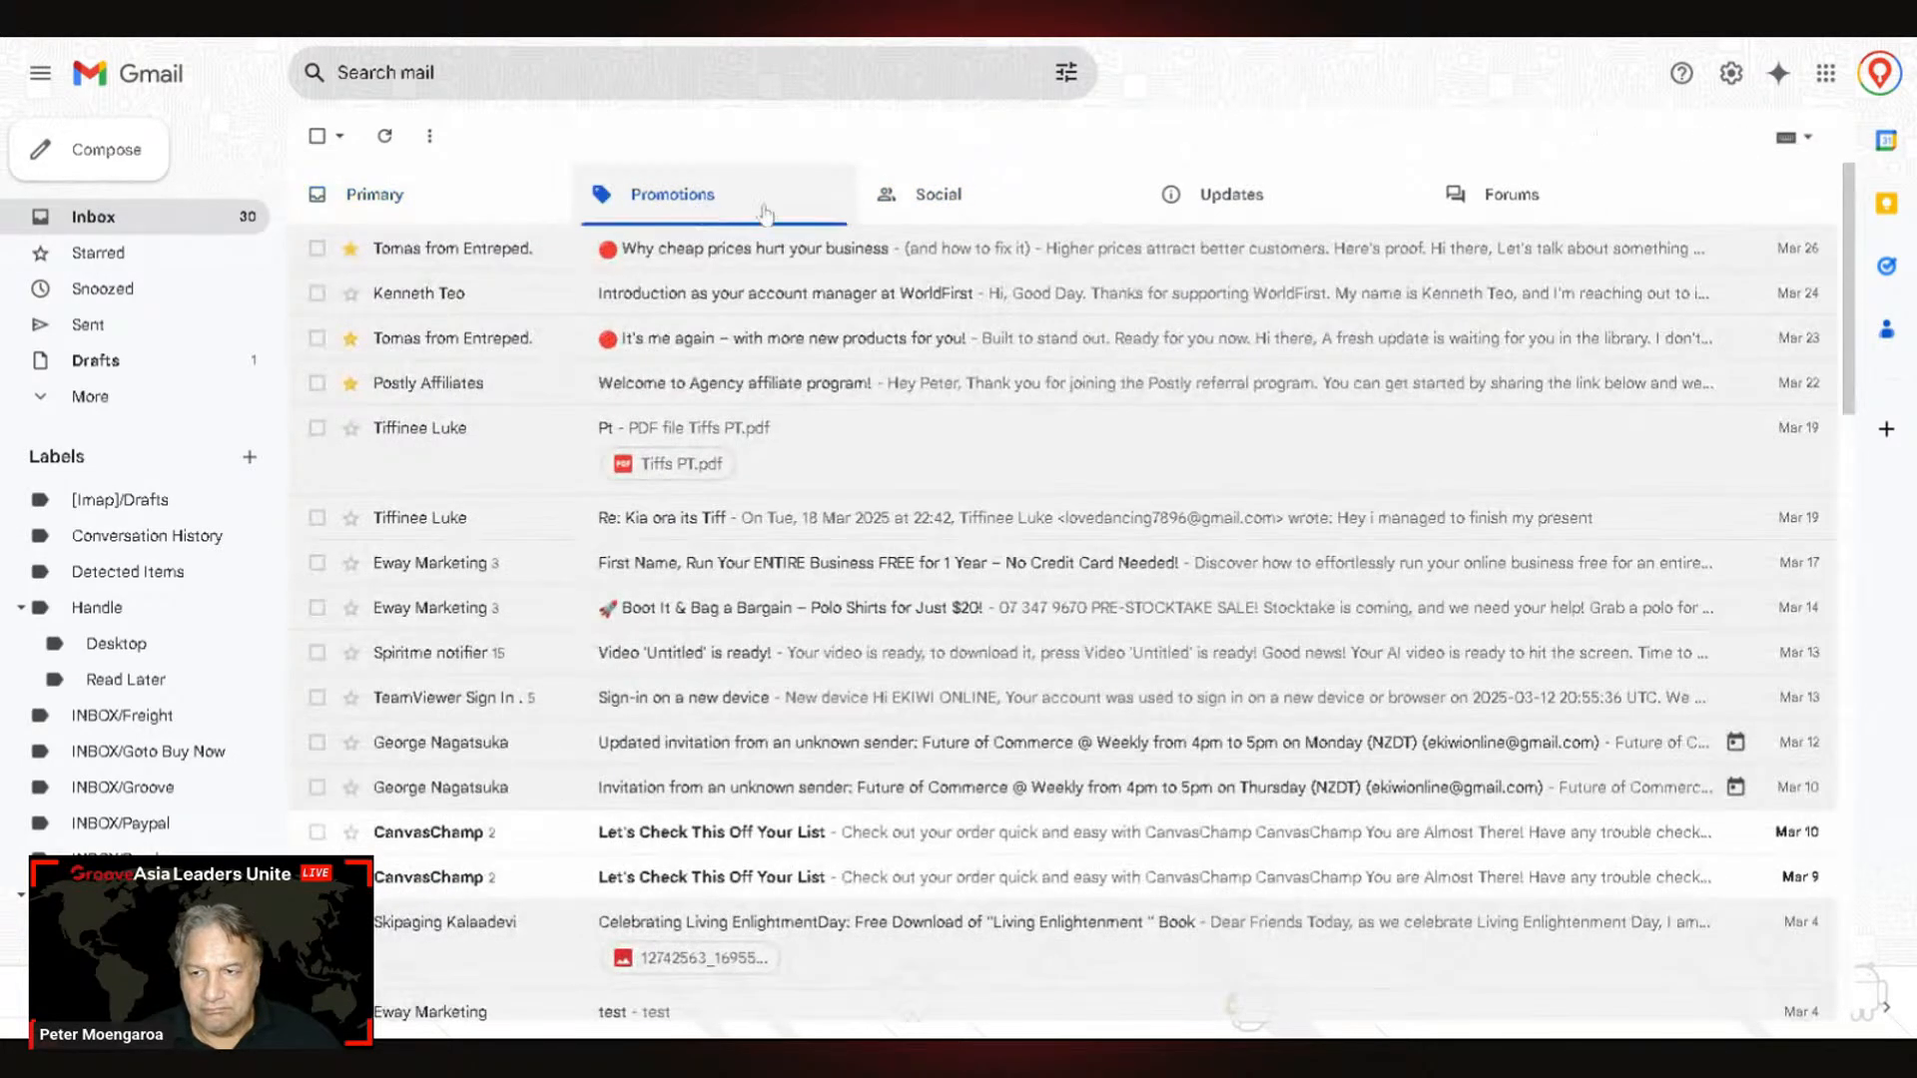
click(989, 213)
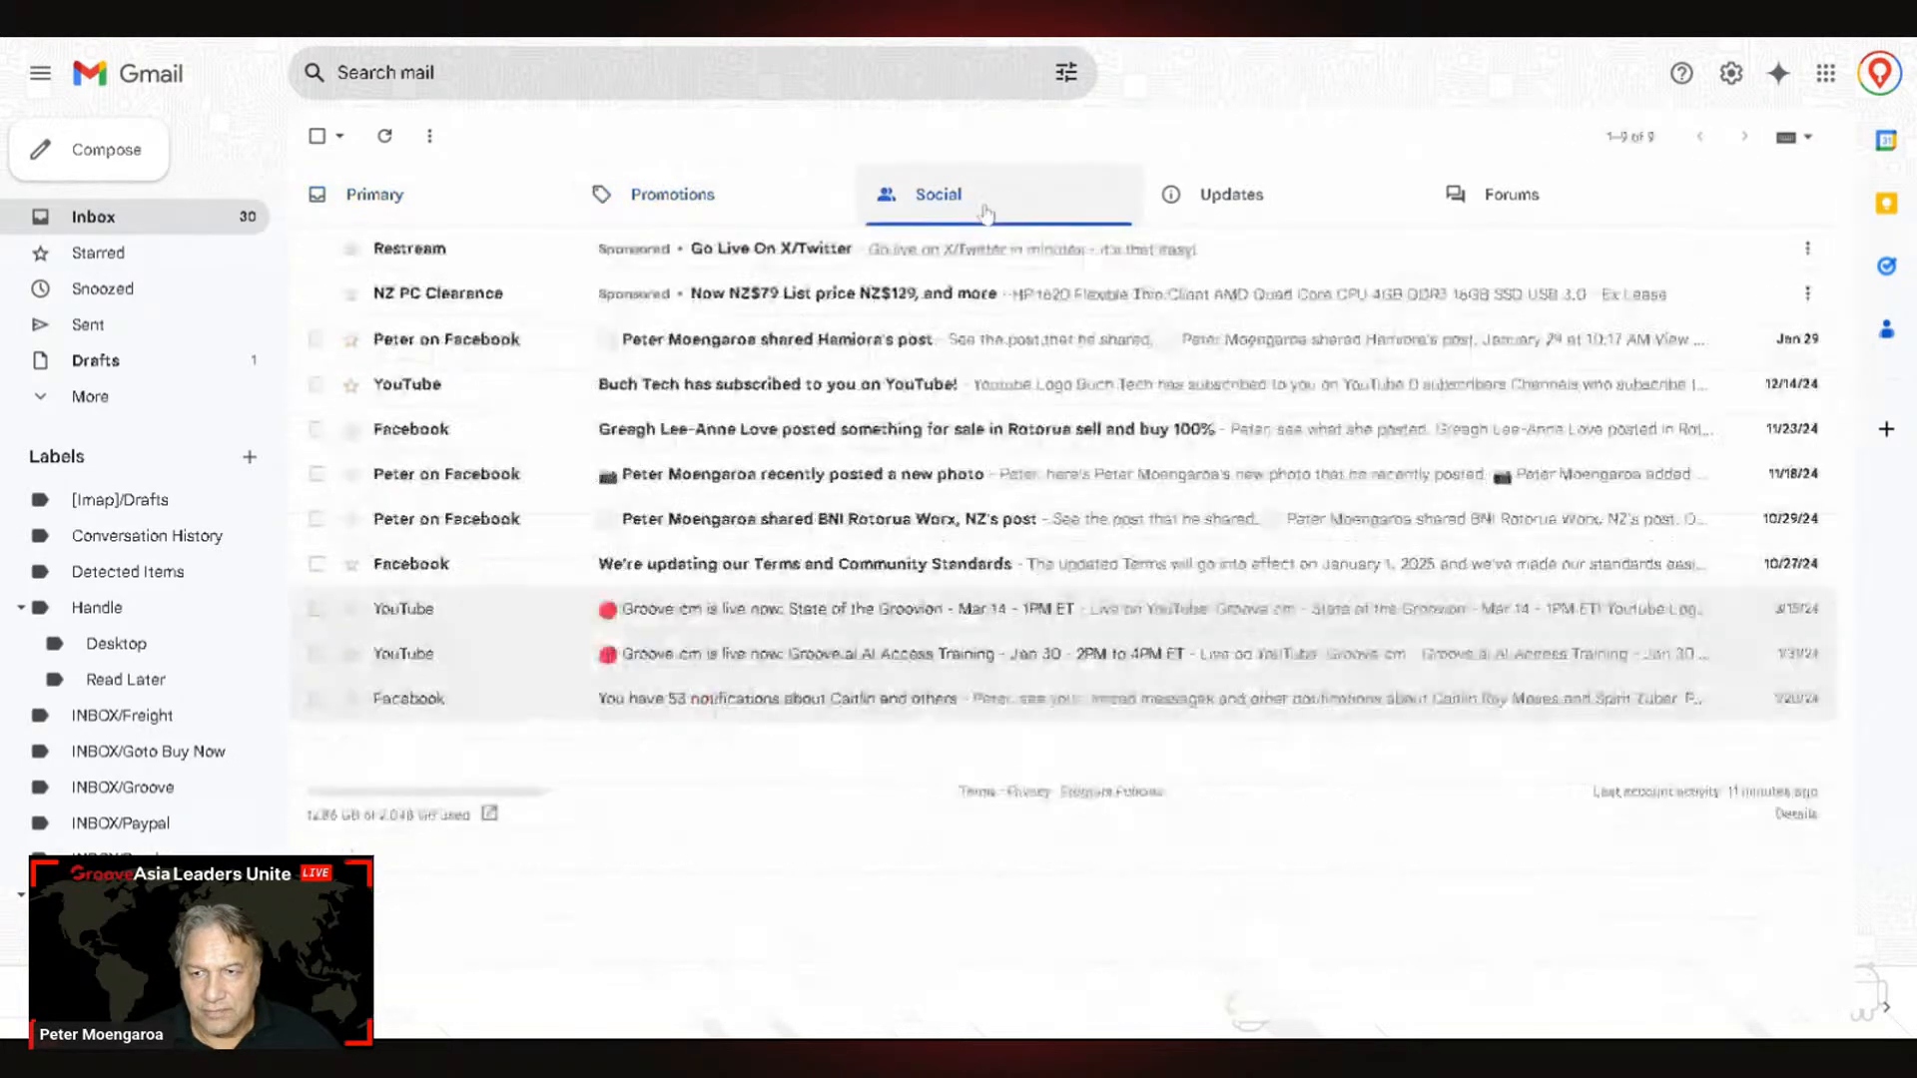
click(1261, 205)
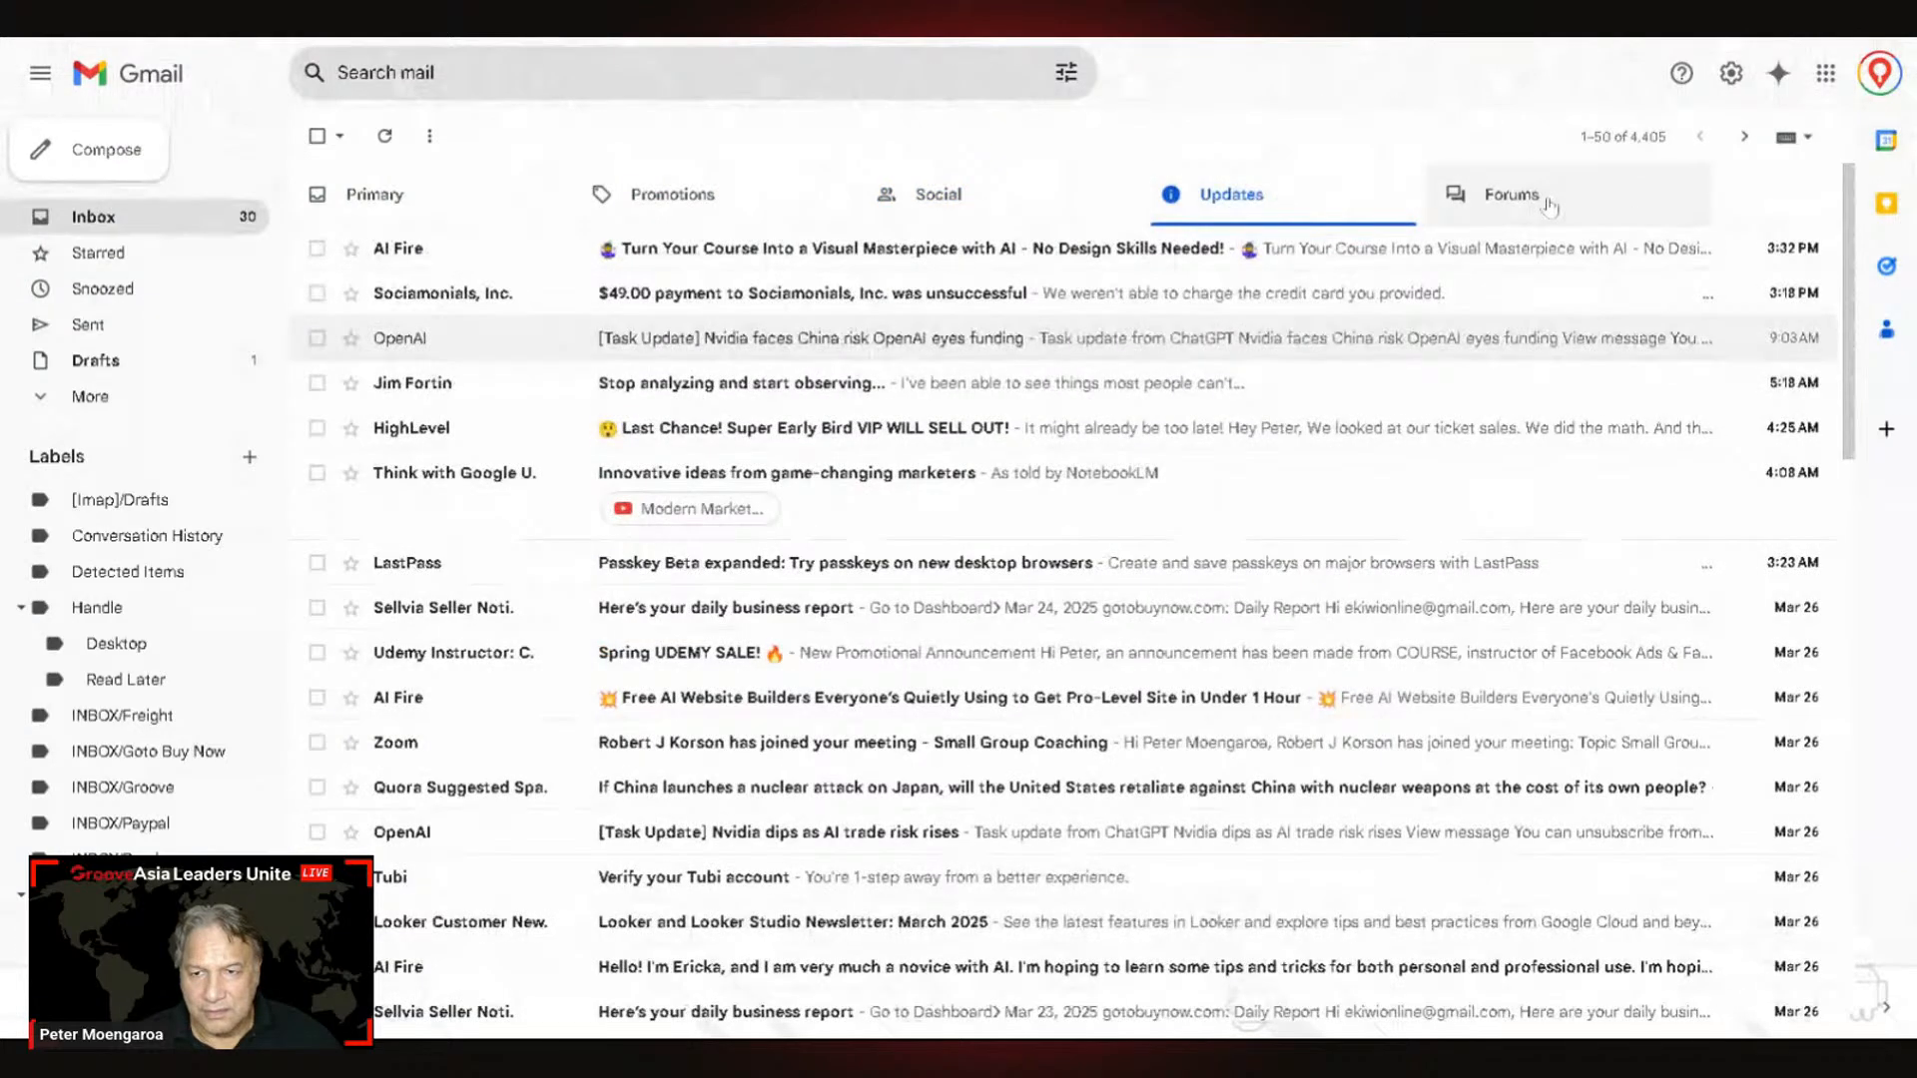
click(1488, 204)
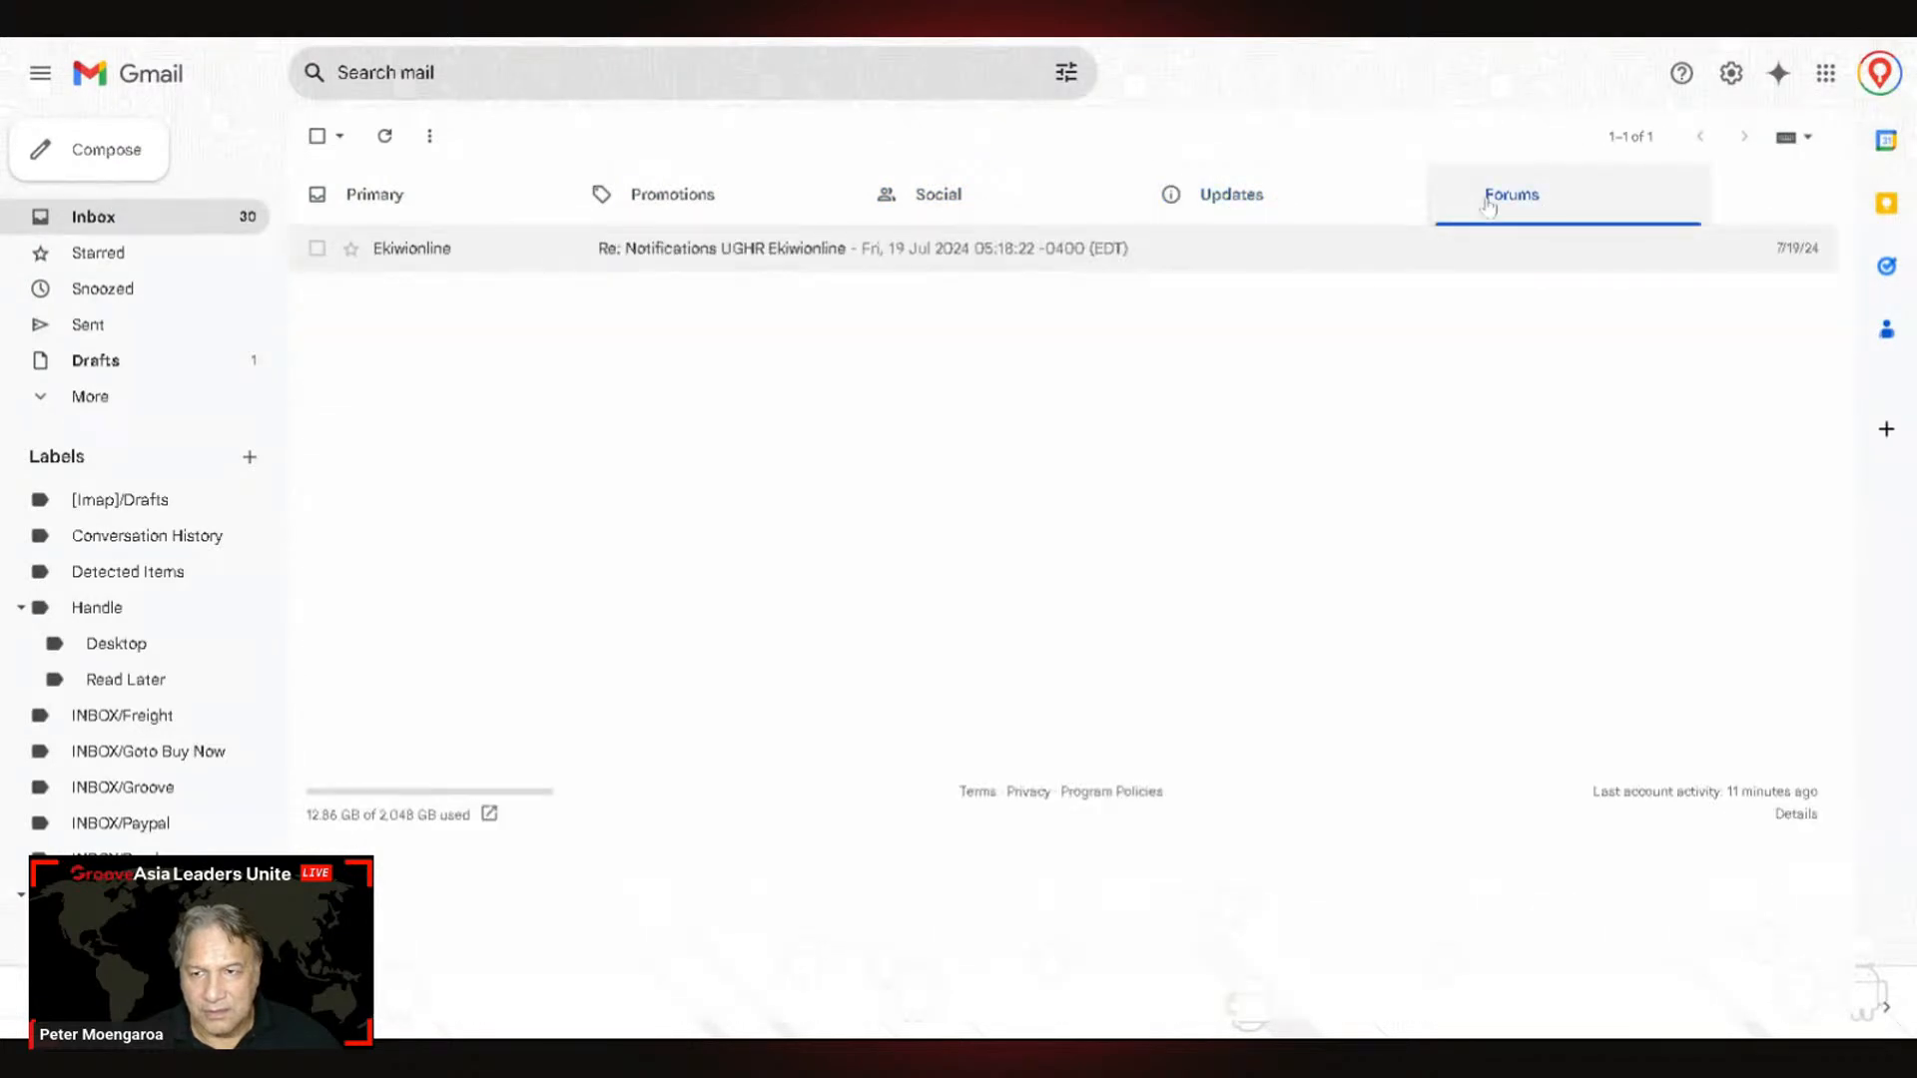
click(703, 203)
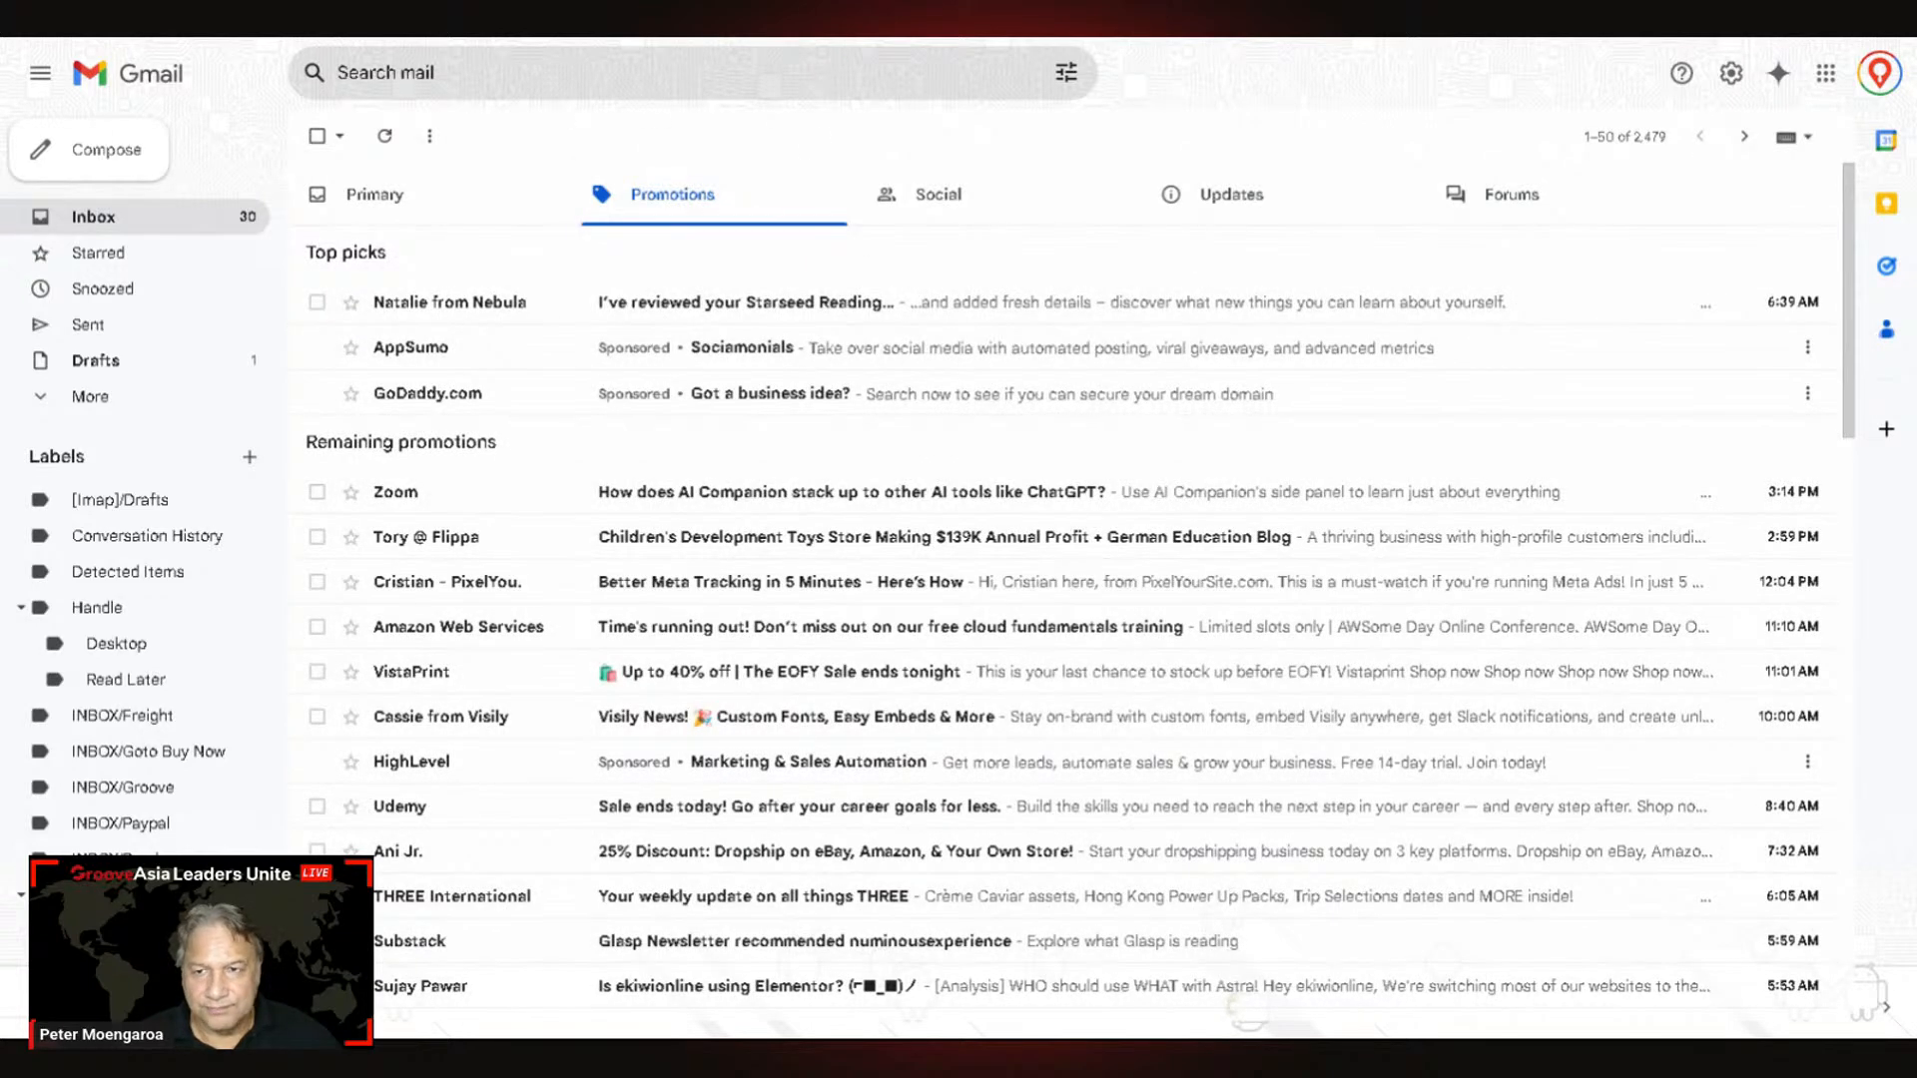
Step: Refresh Gmail, recheck the inbox categories, then switch back to GrooveMail
click(384, 135)
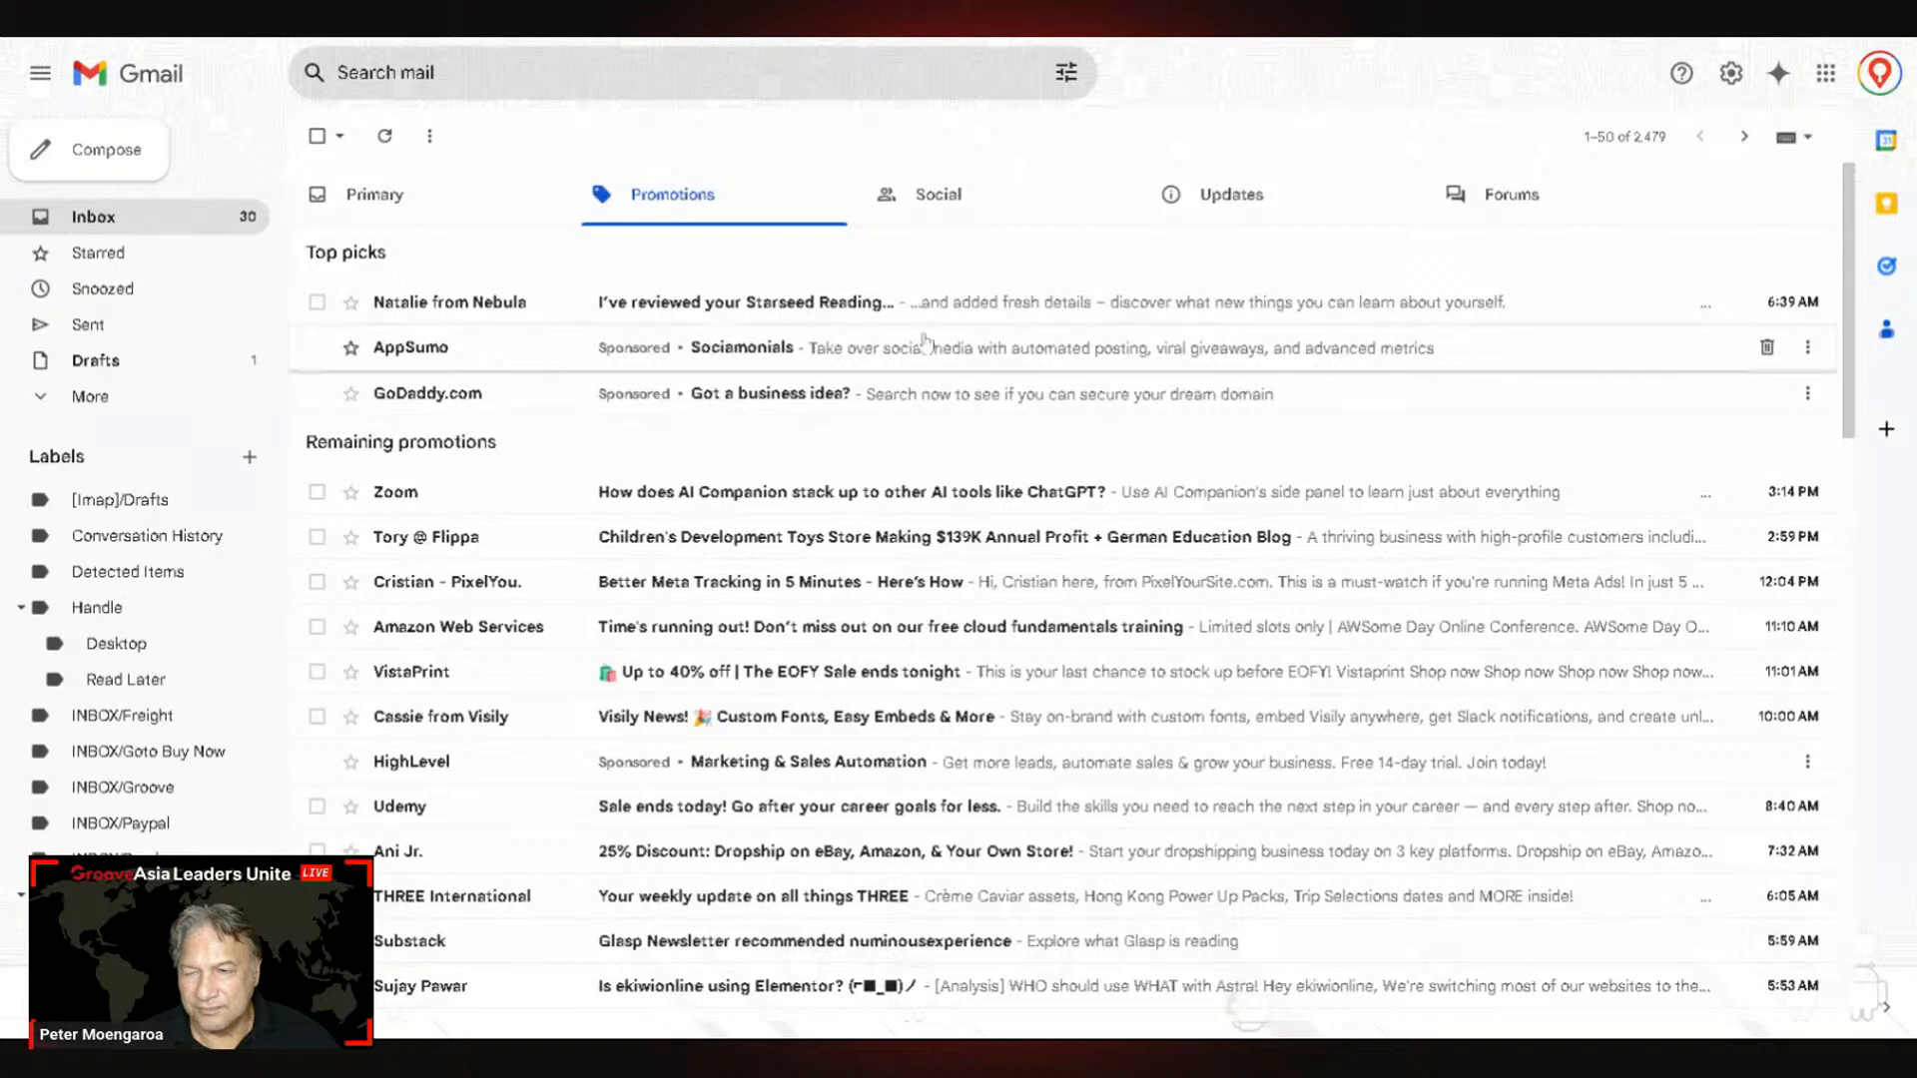
click(935, 196)
click(1210, 193)
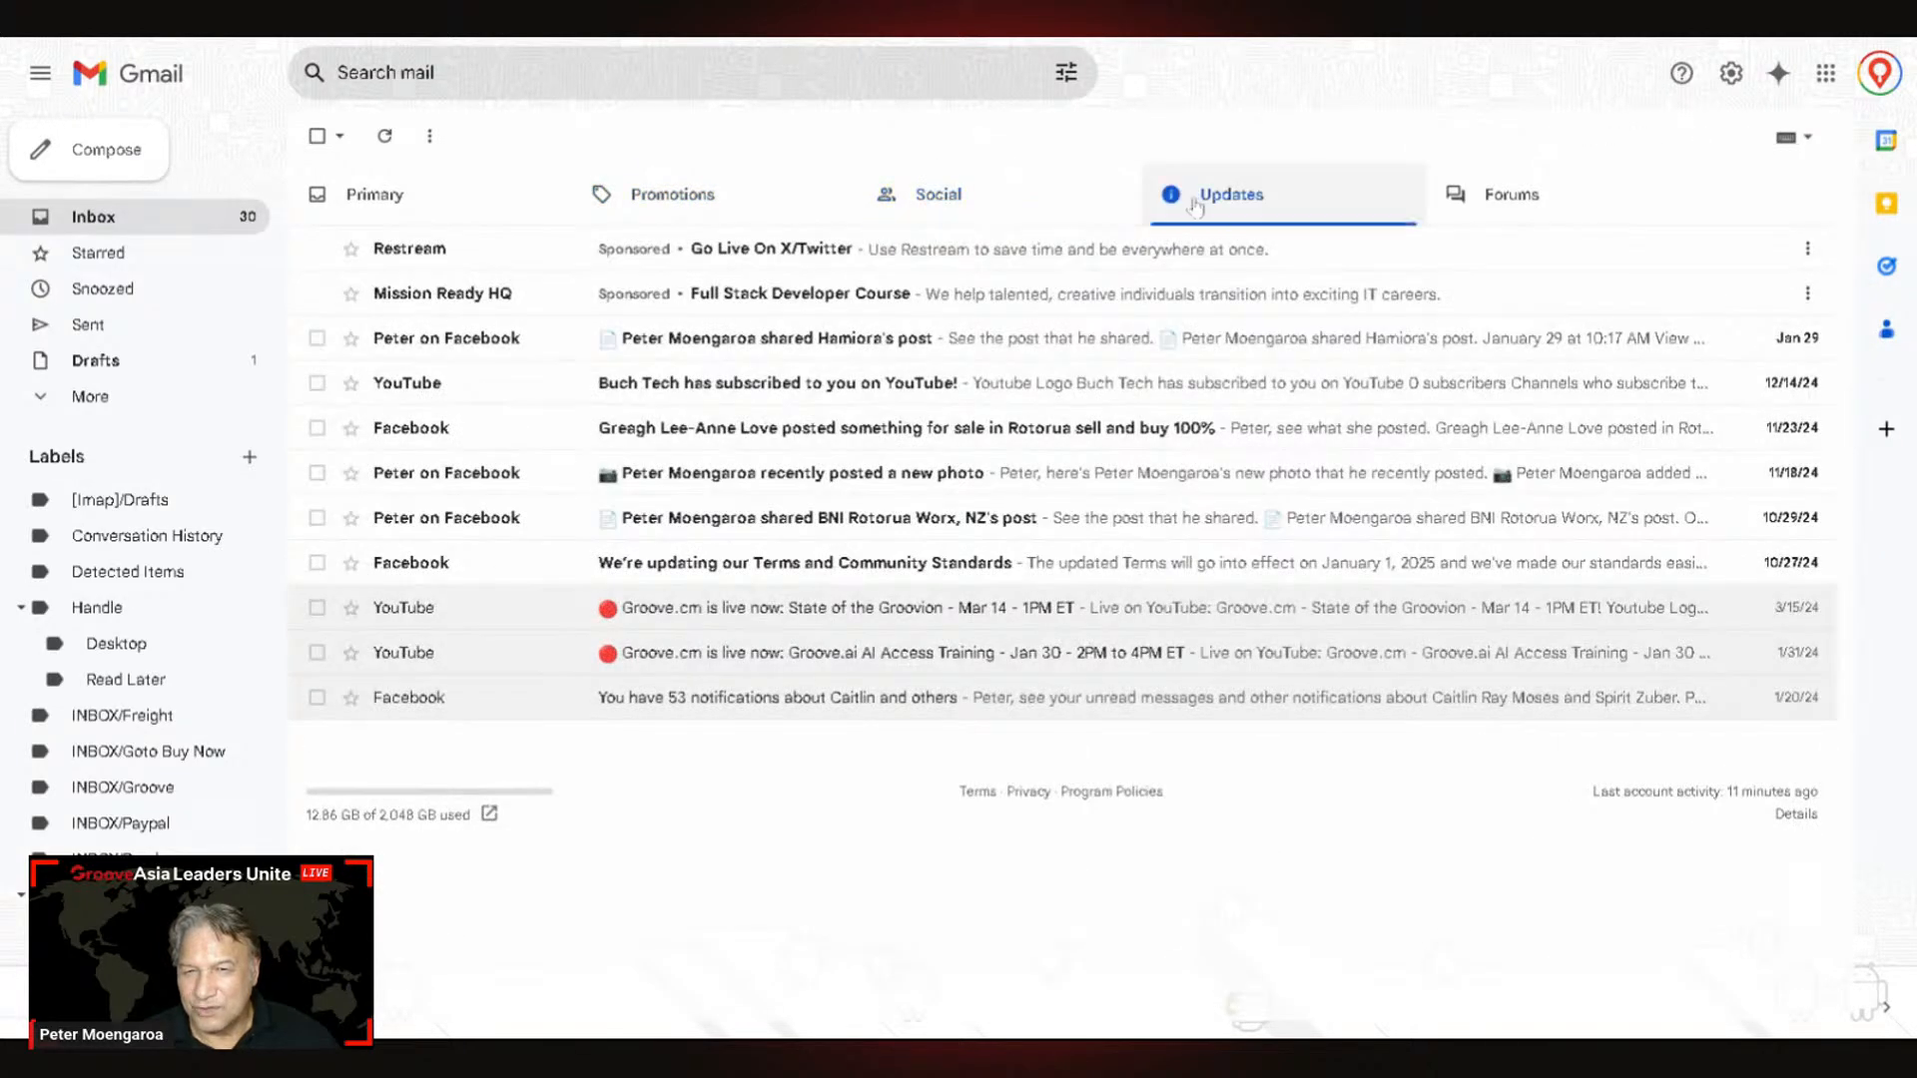
click(431, 213)
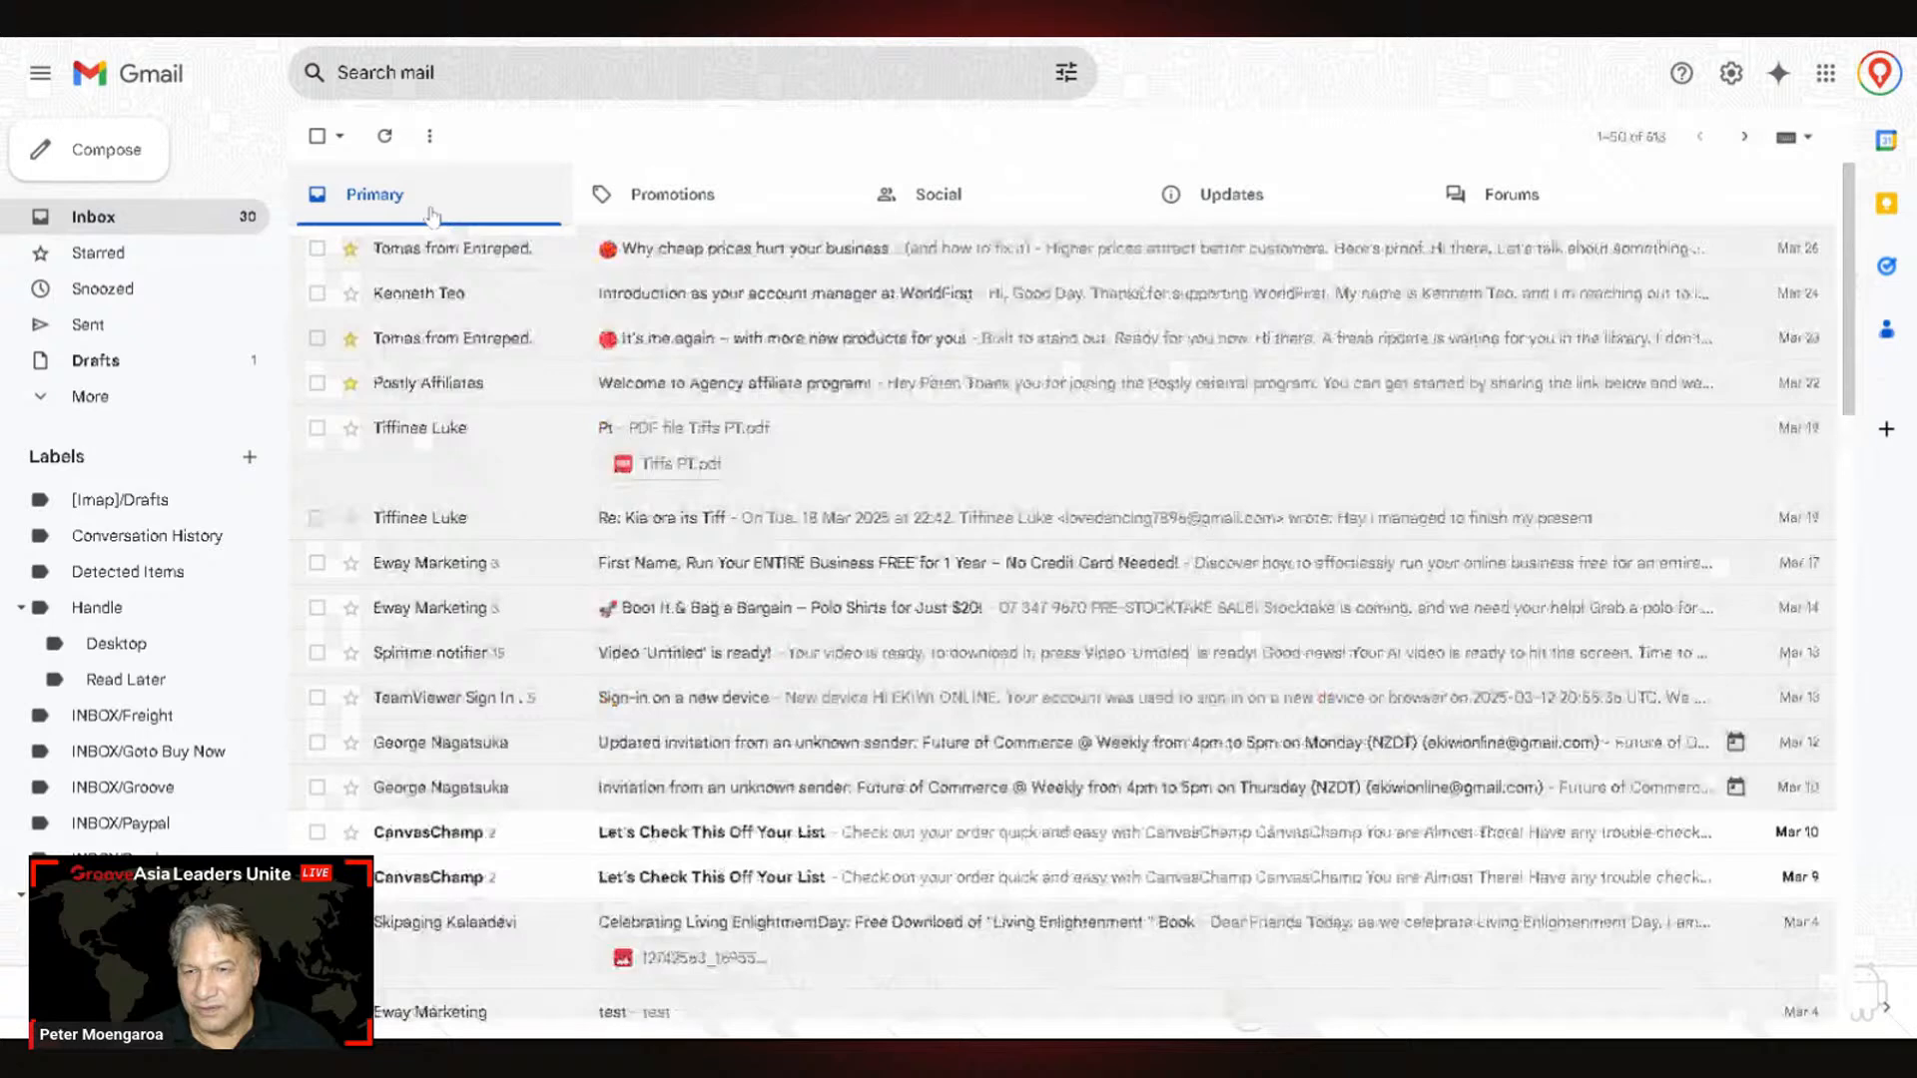
scroll(748, 364, down, 7)
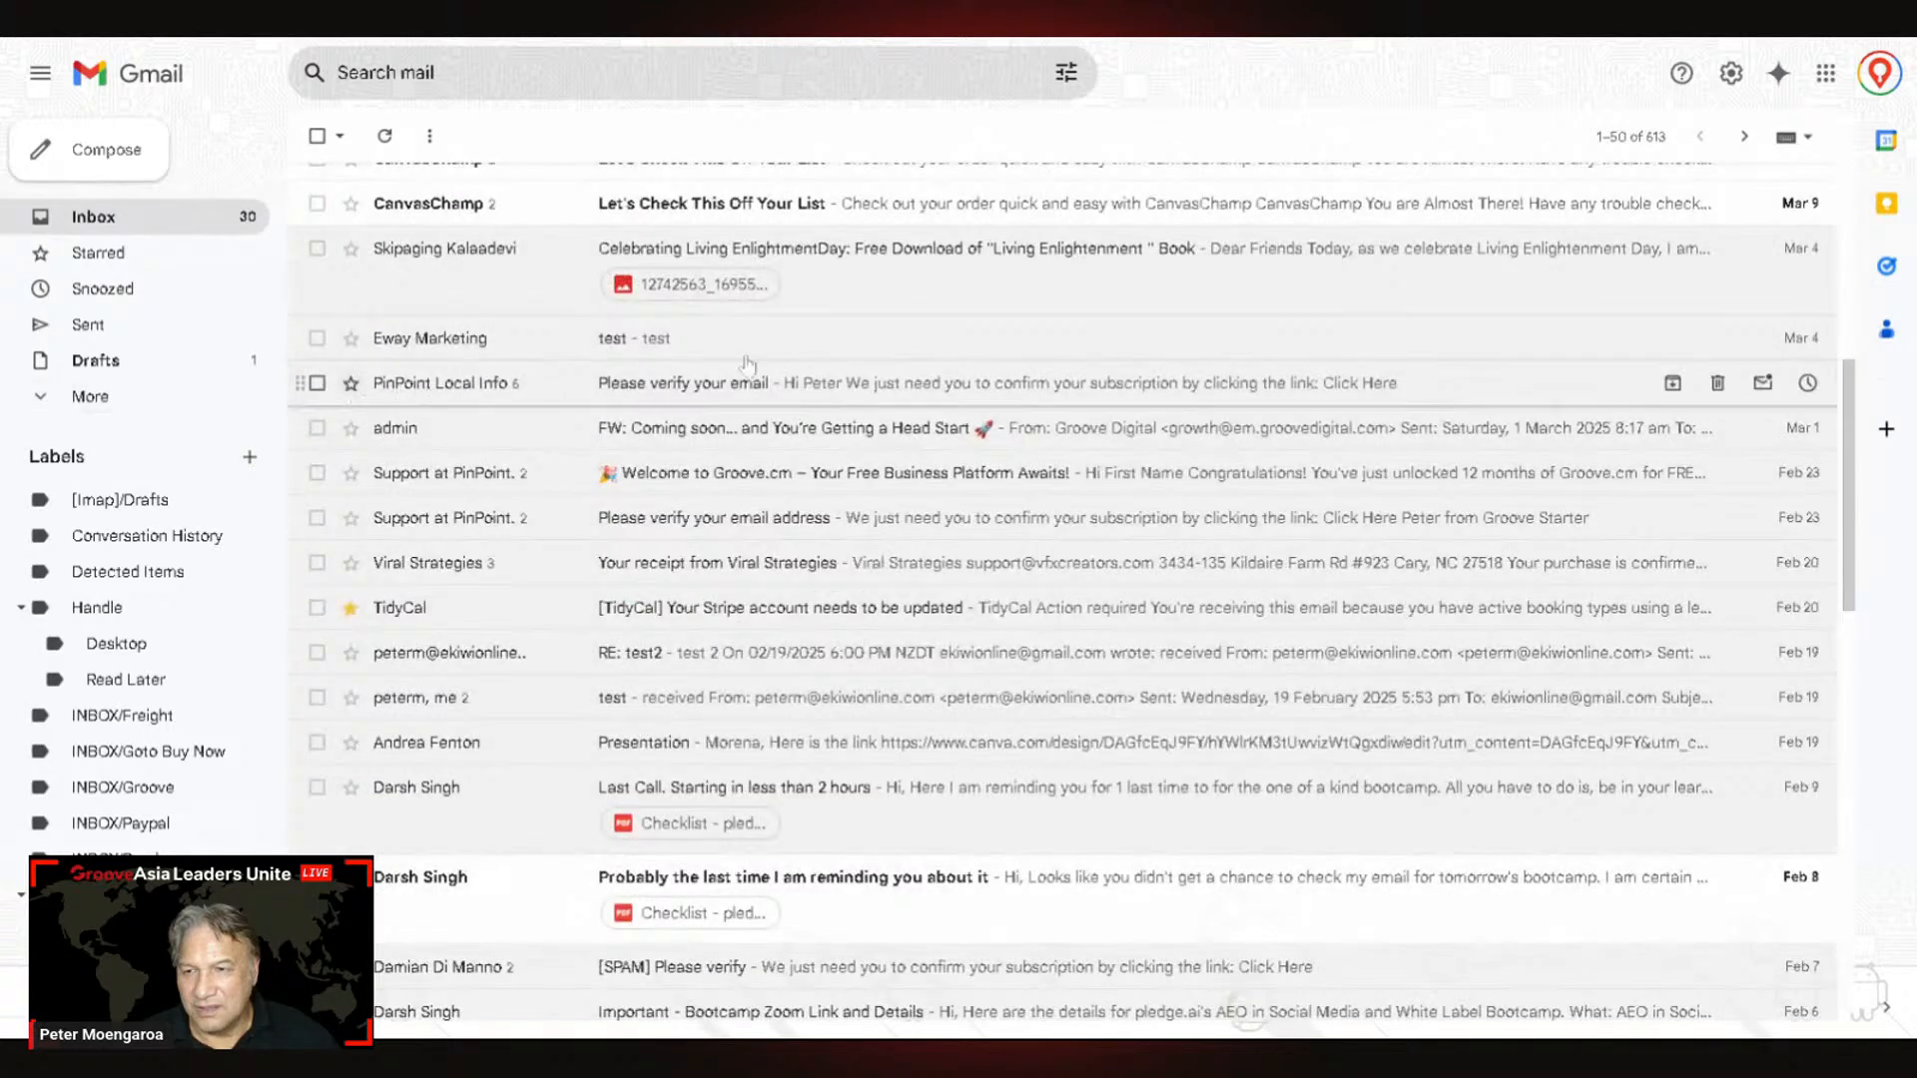
scroll(748, 363, up, 7)
key(F5)
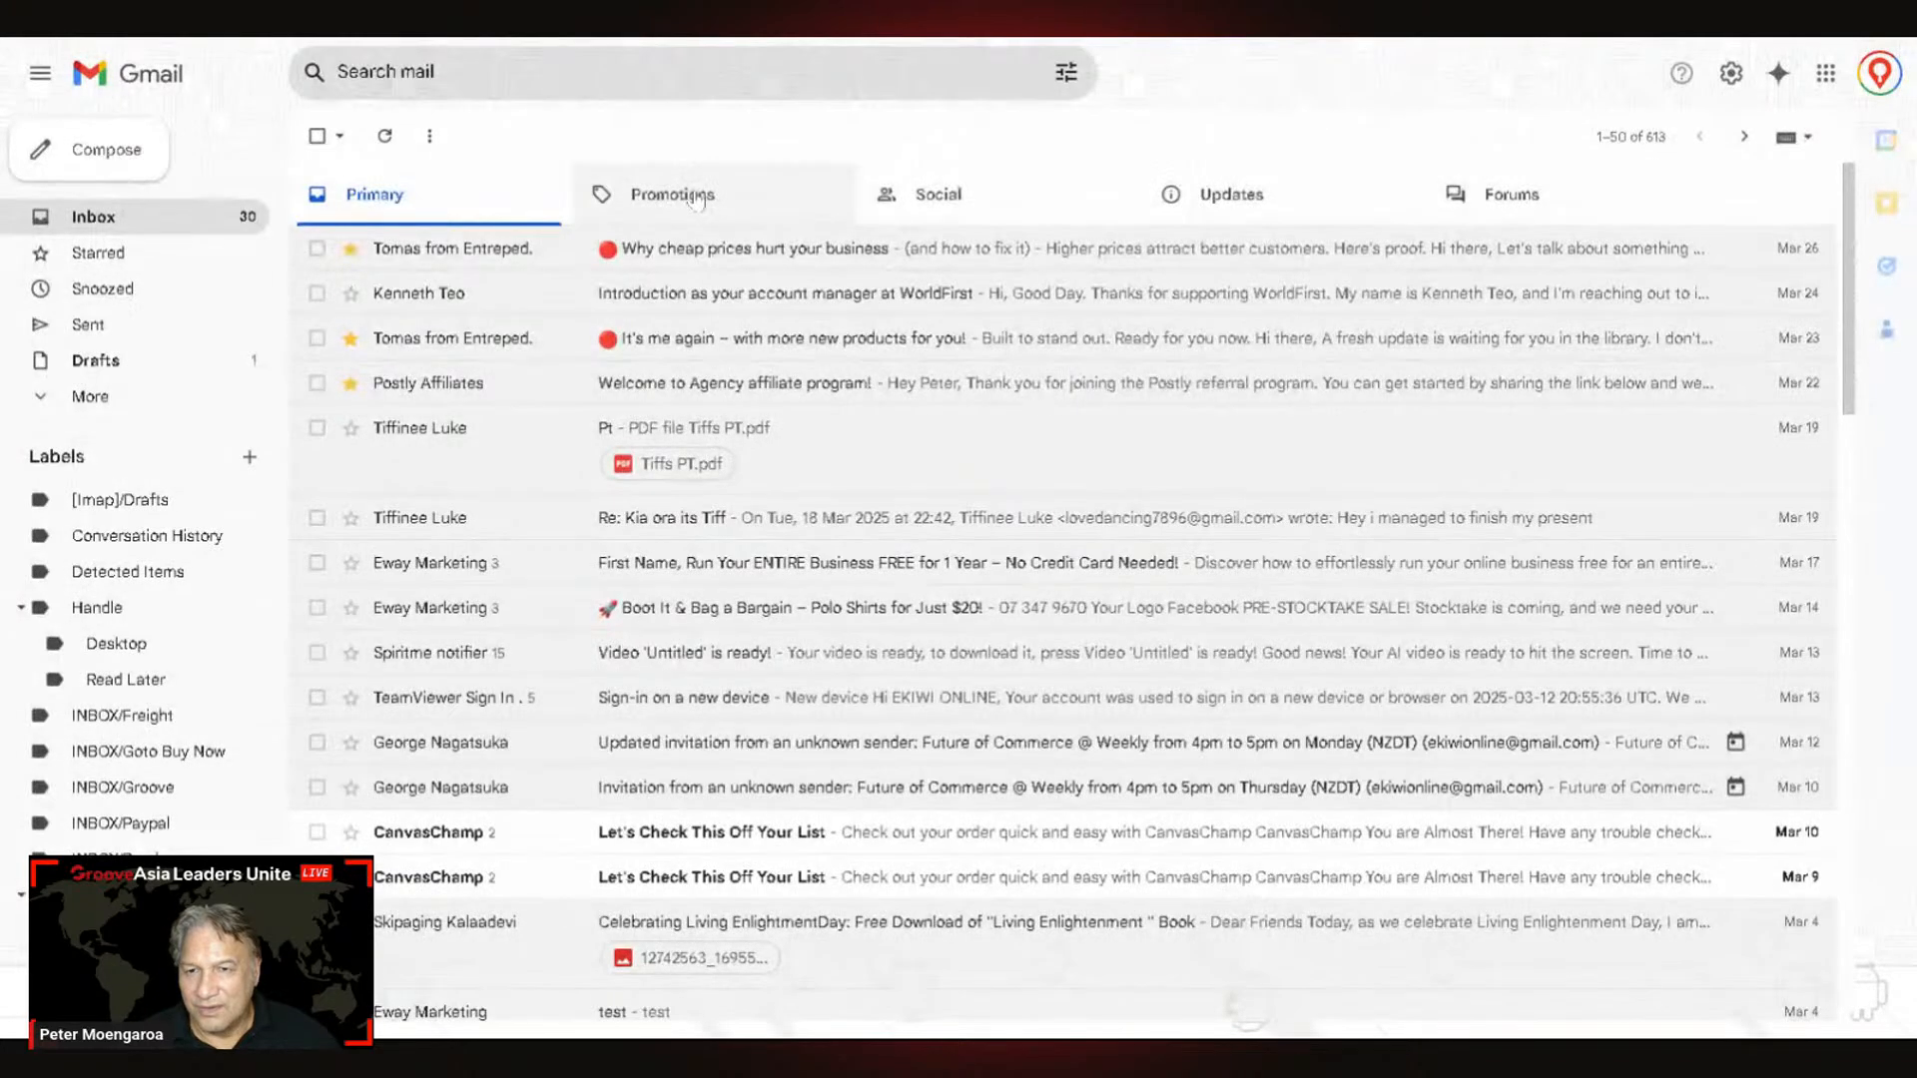
click(711, 196)
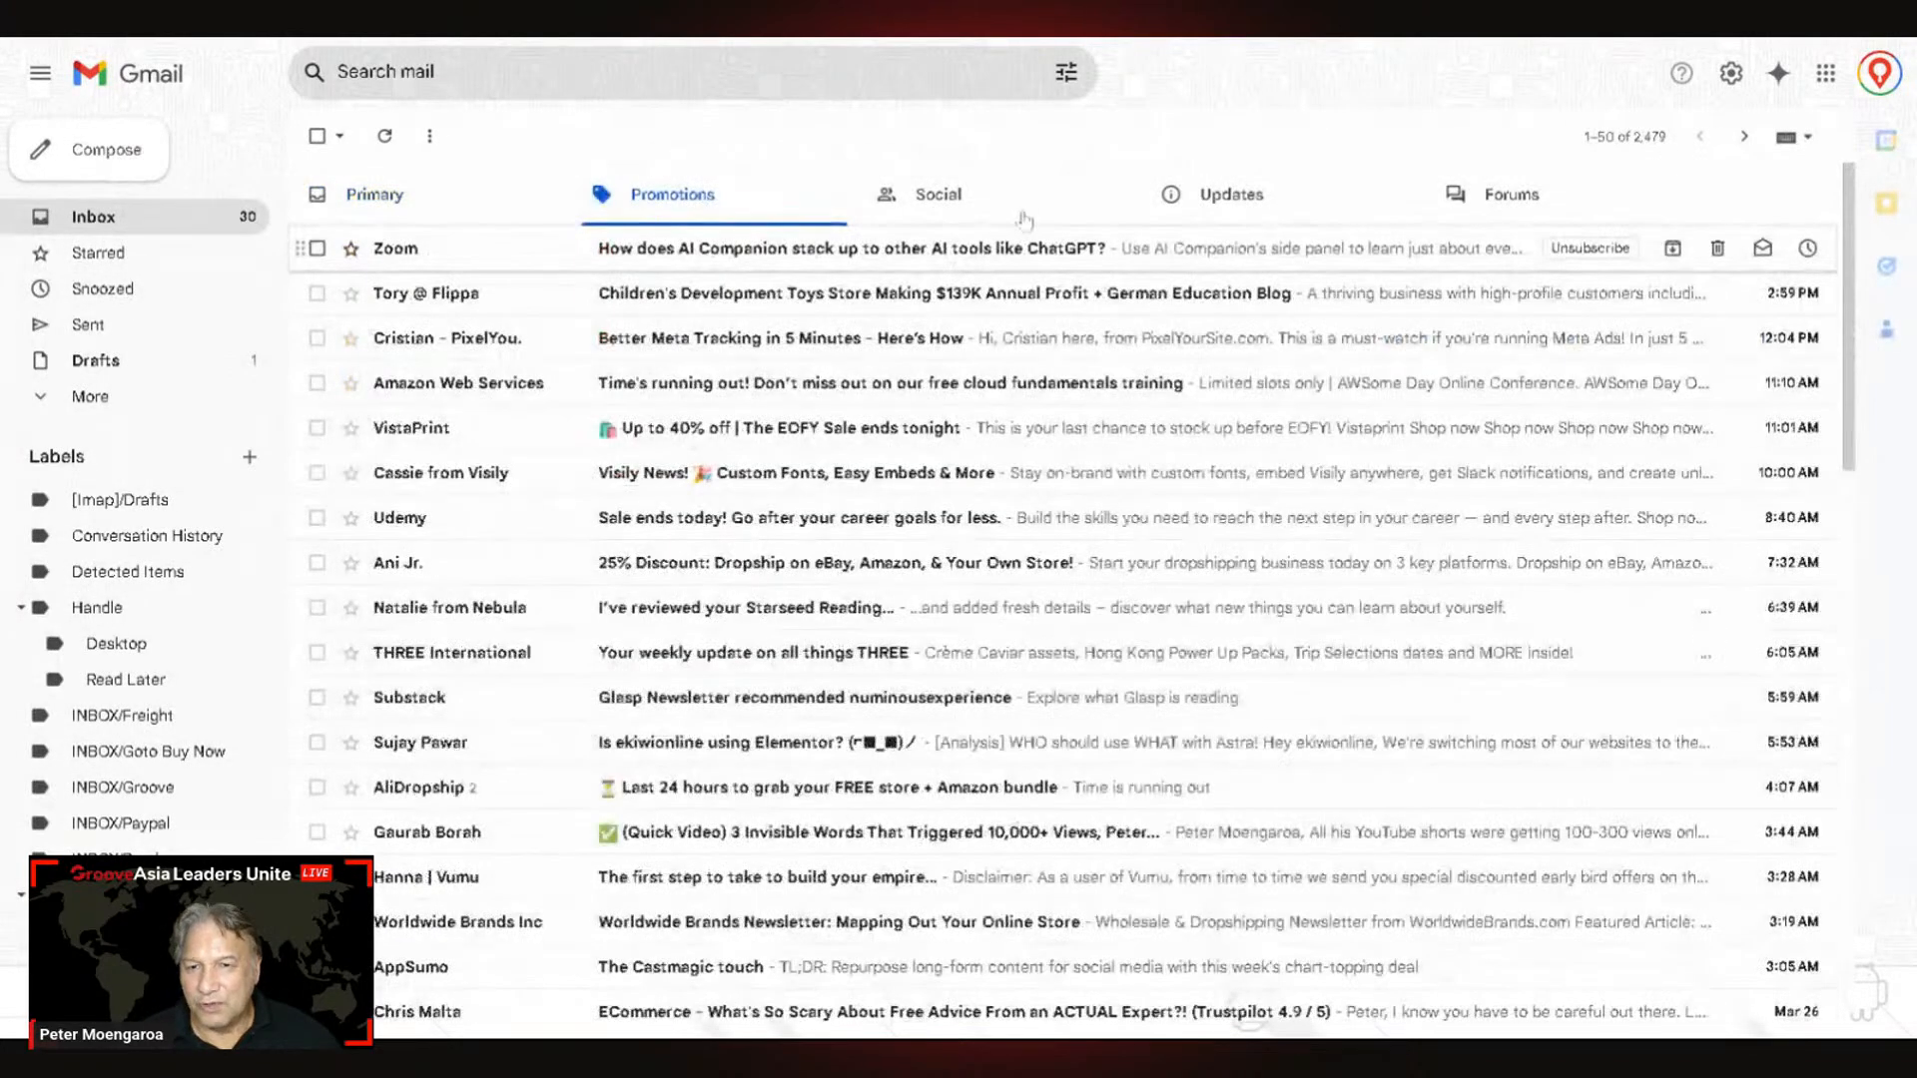
click(959, 203)
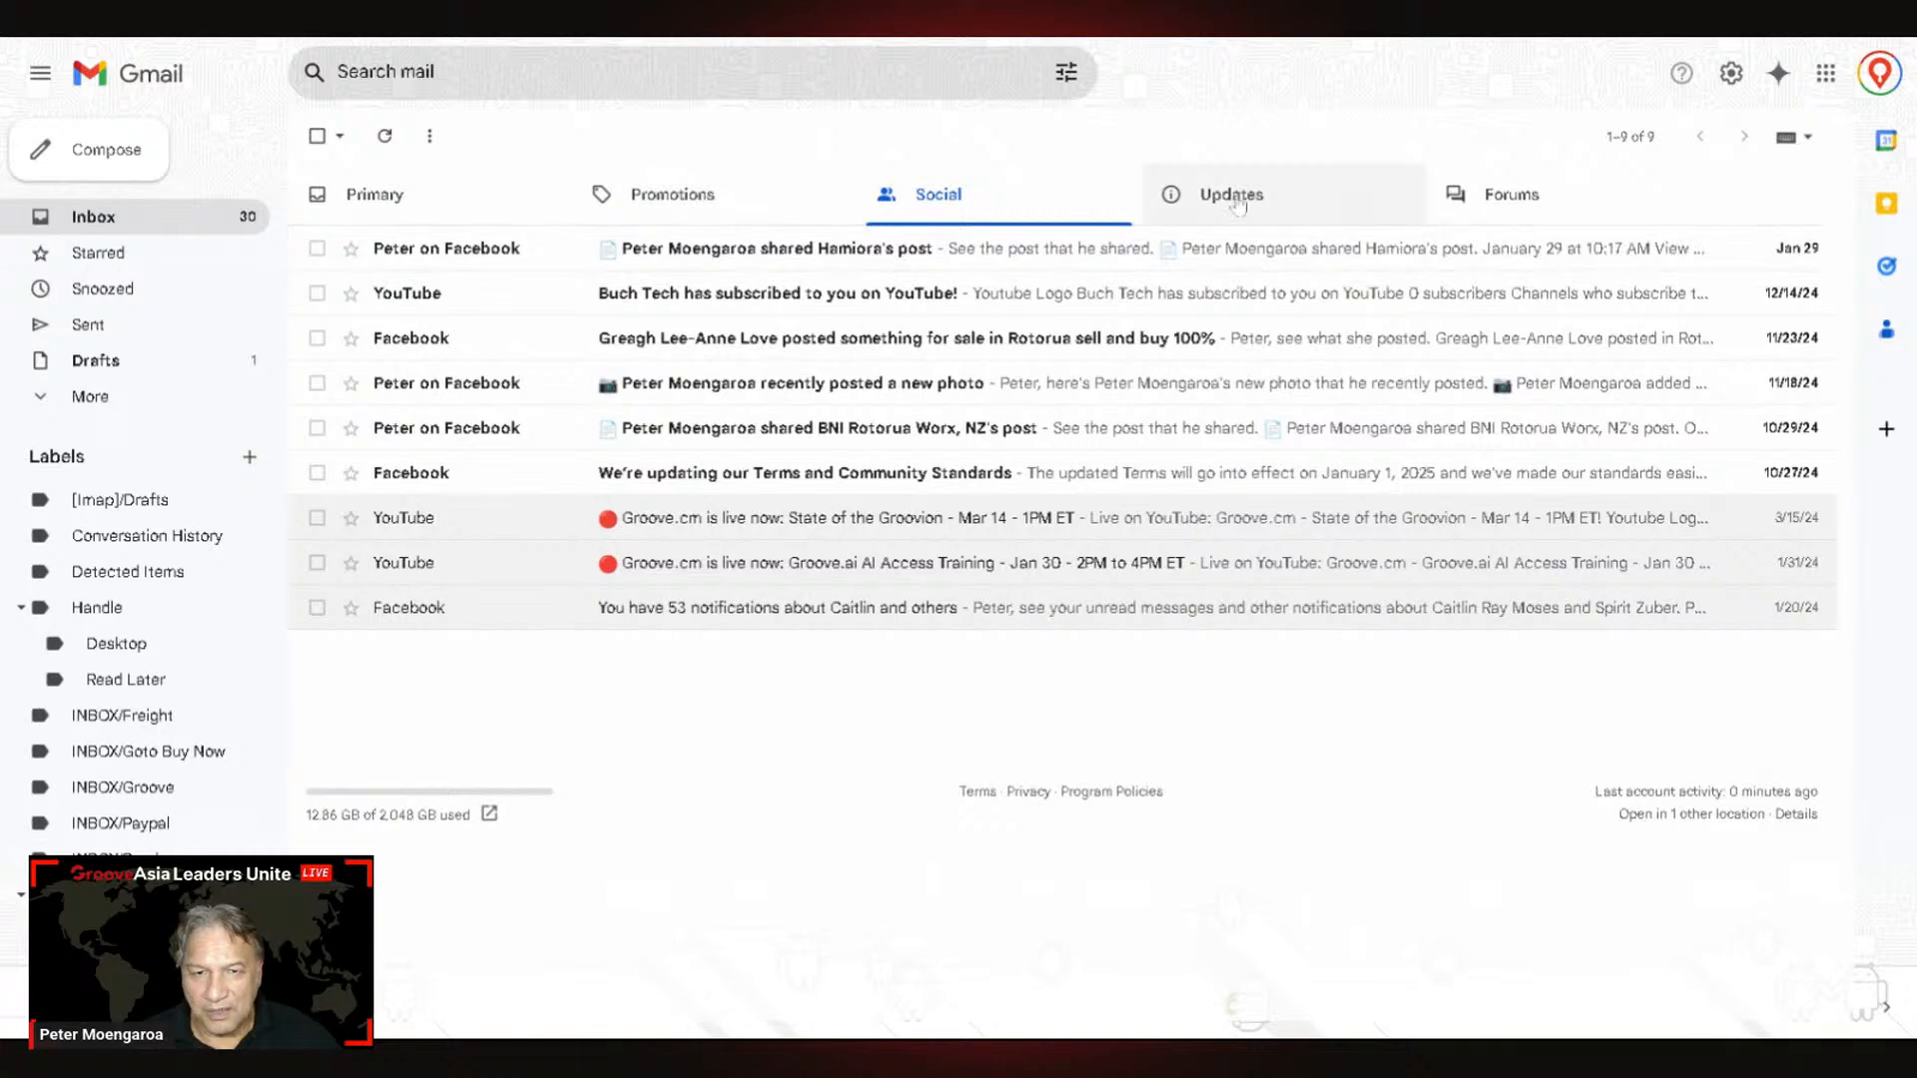
click(1214, 198)
click(677, 210)
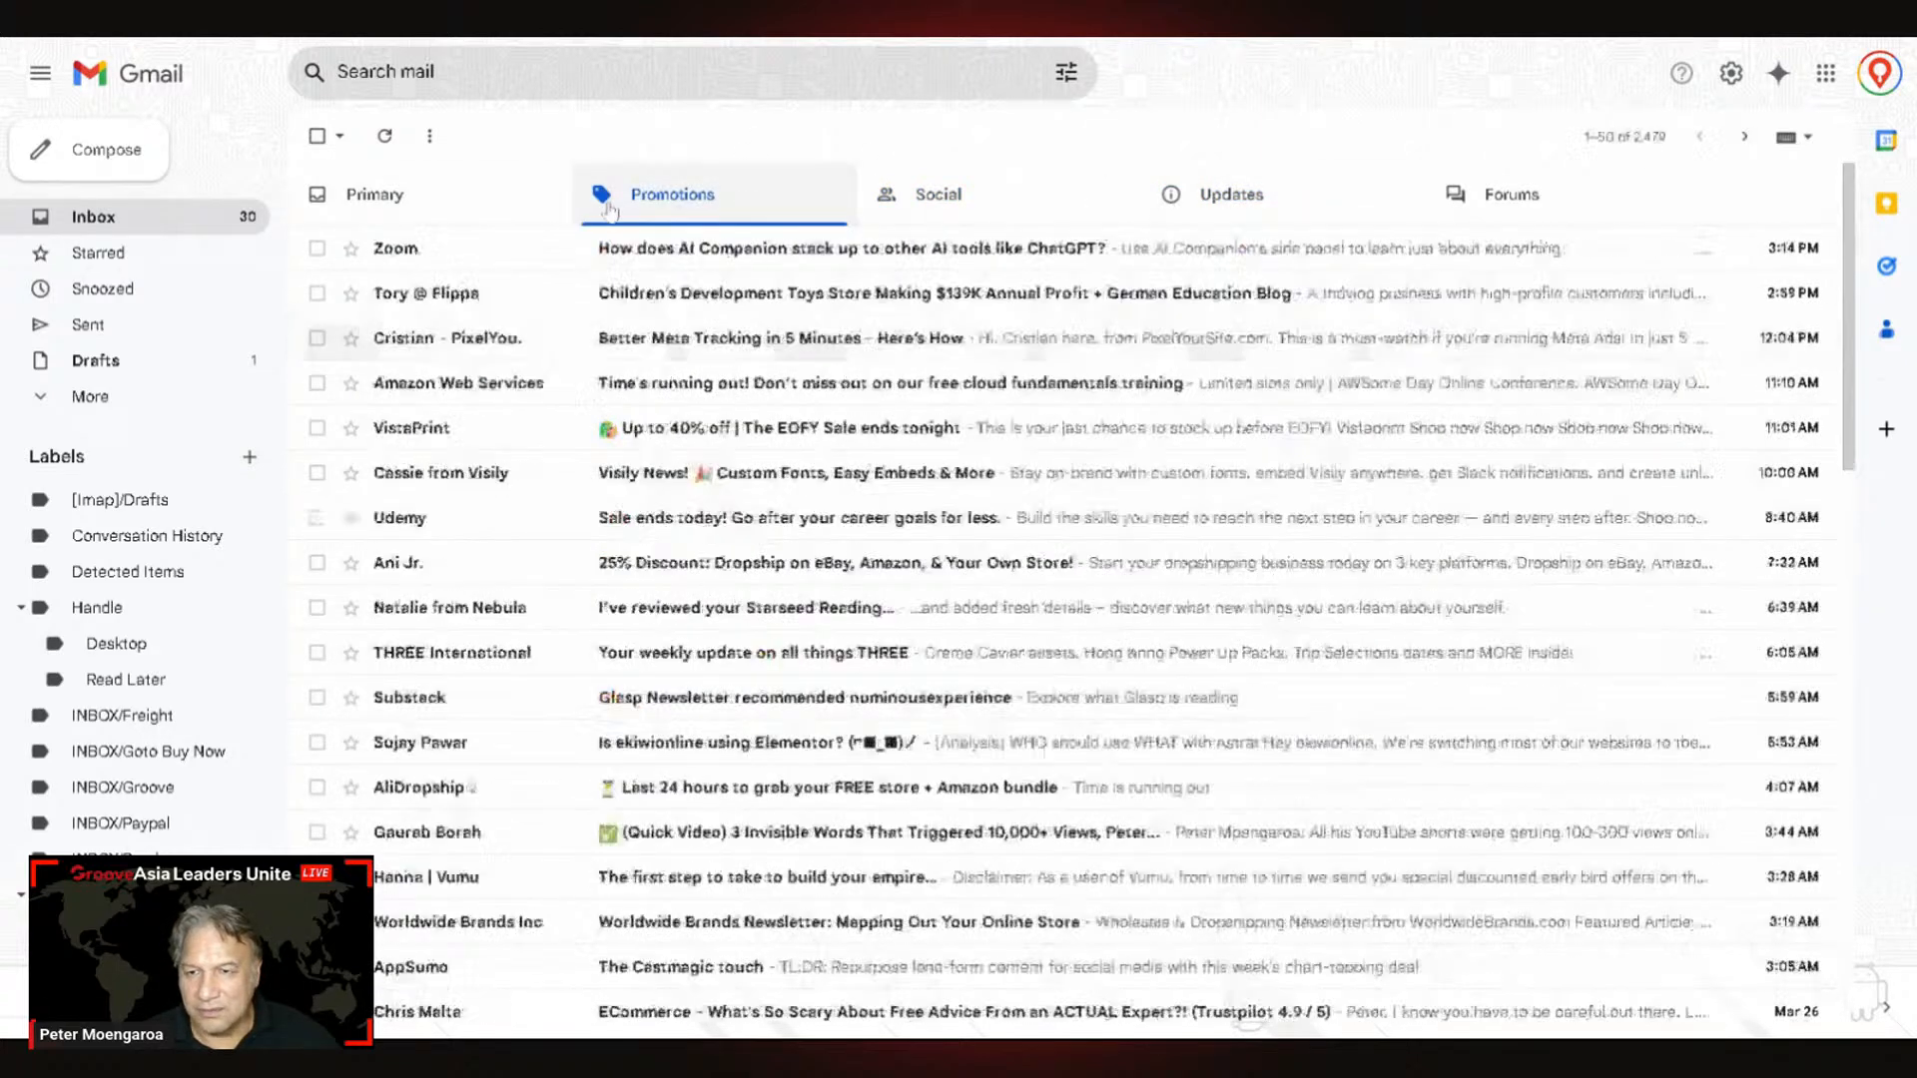
click(410, 197)
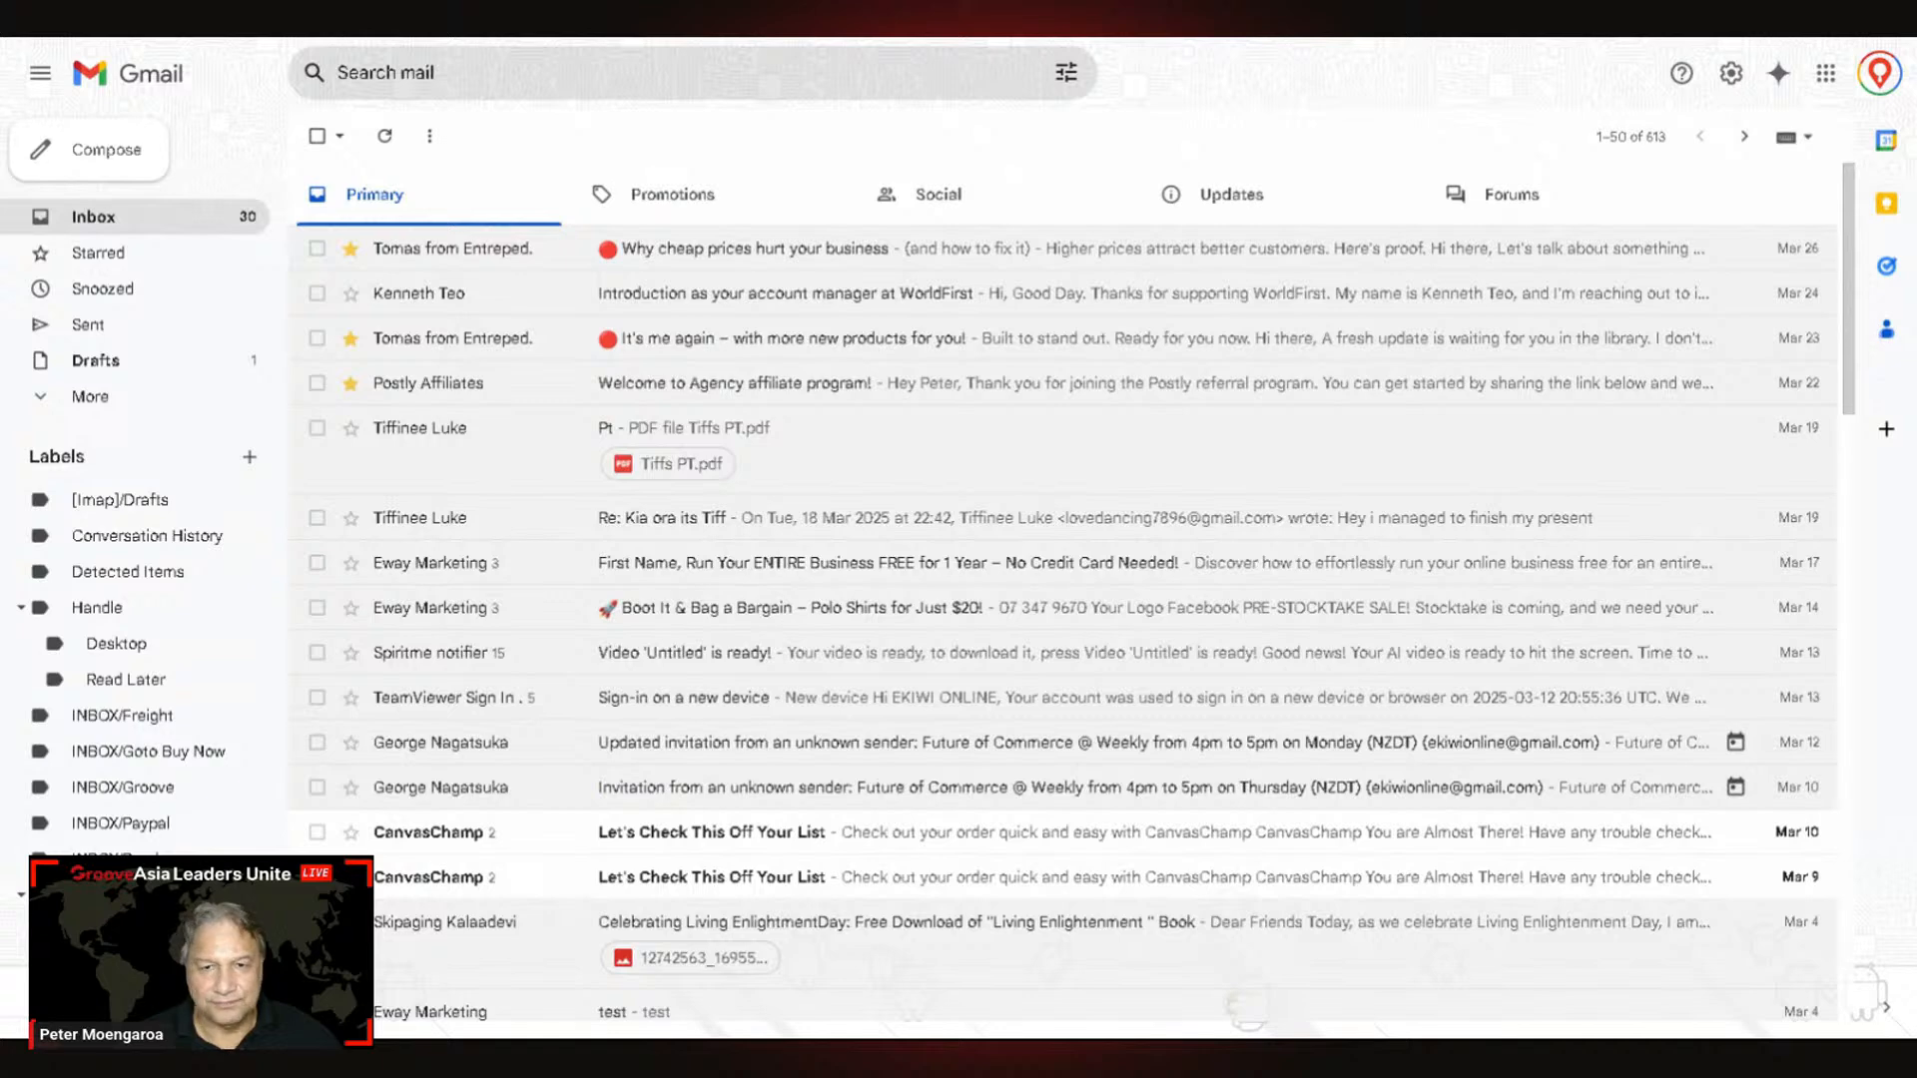
key(alt+Tab)
Step: Dismiss the mail-sent confirmation and set the broadcast sender to PinPoint Local Info
click(959, 612)
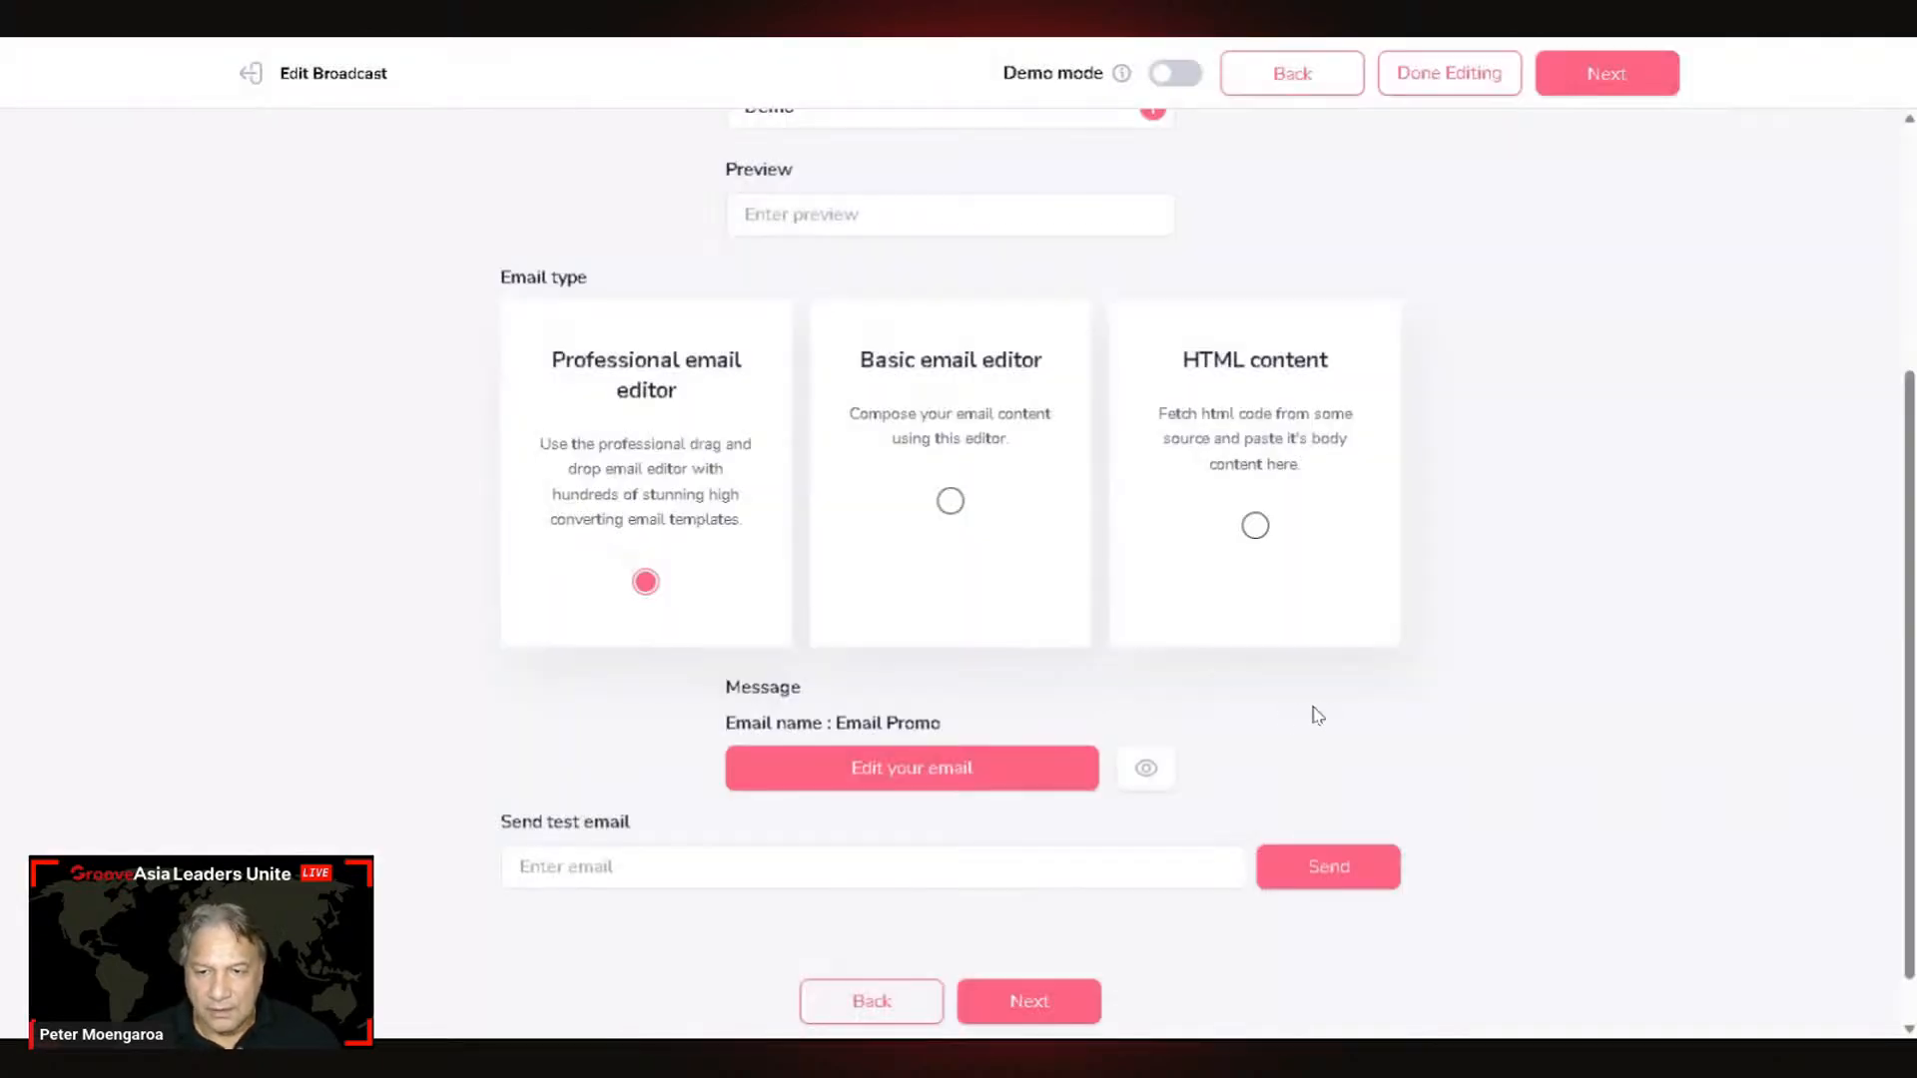
scroll(1039, 427, up, 4)
click(846, 351)
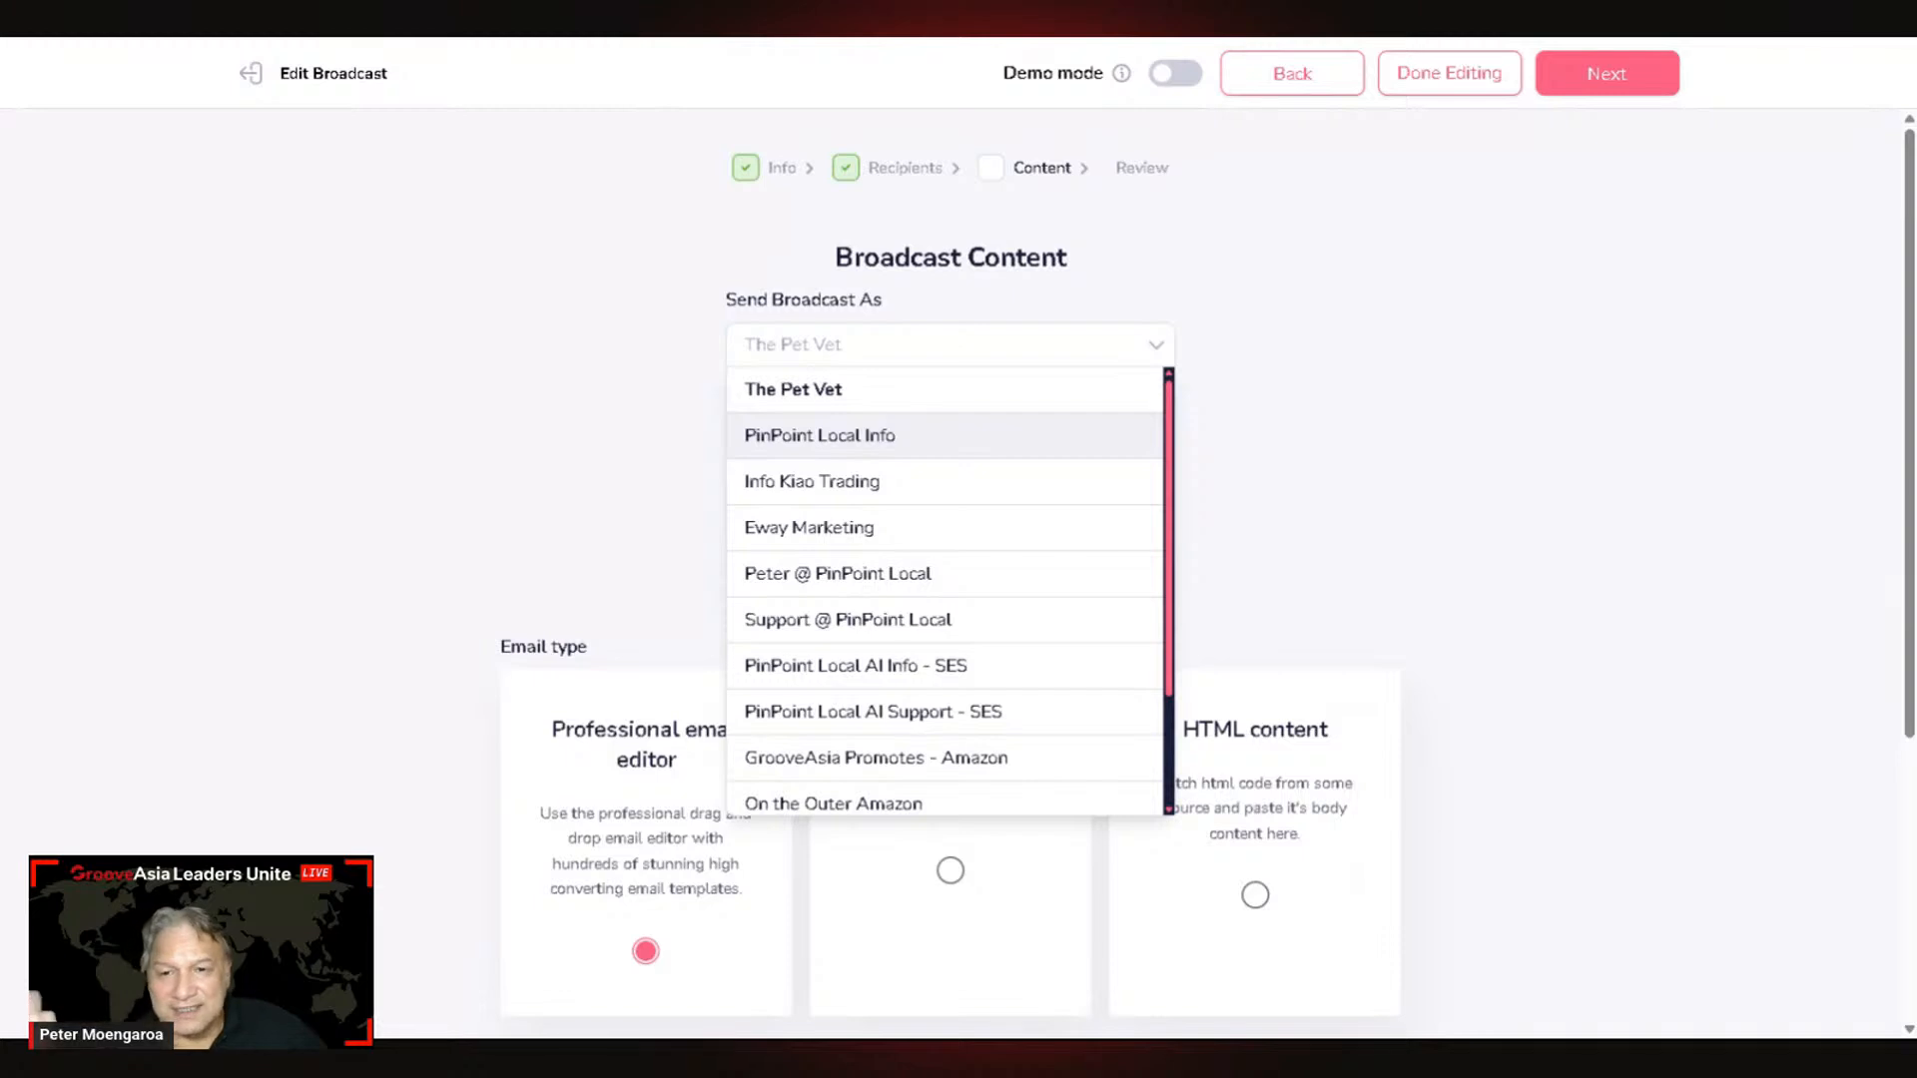
click(851, 436)
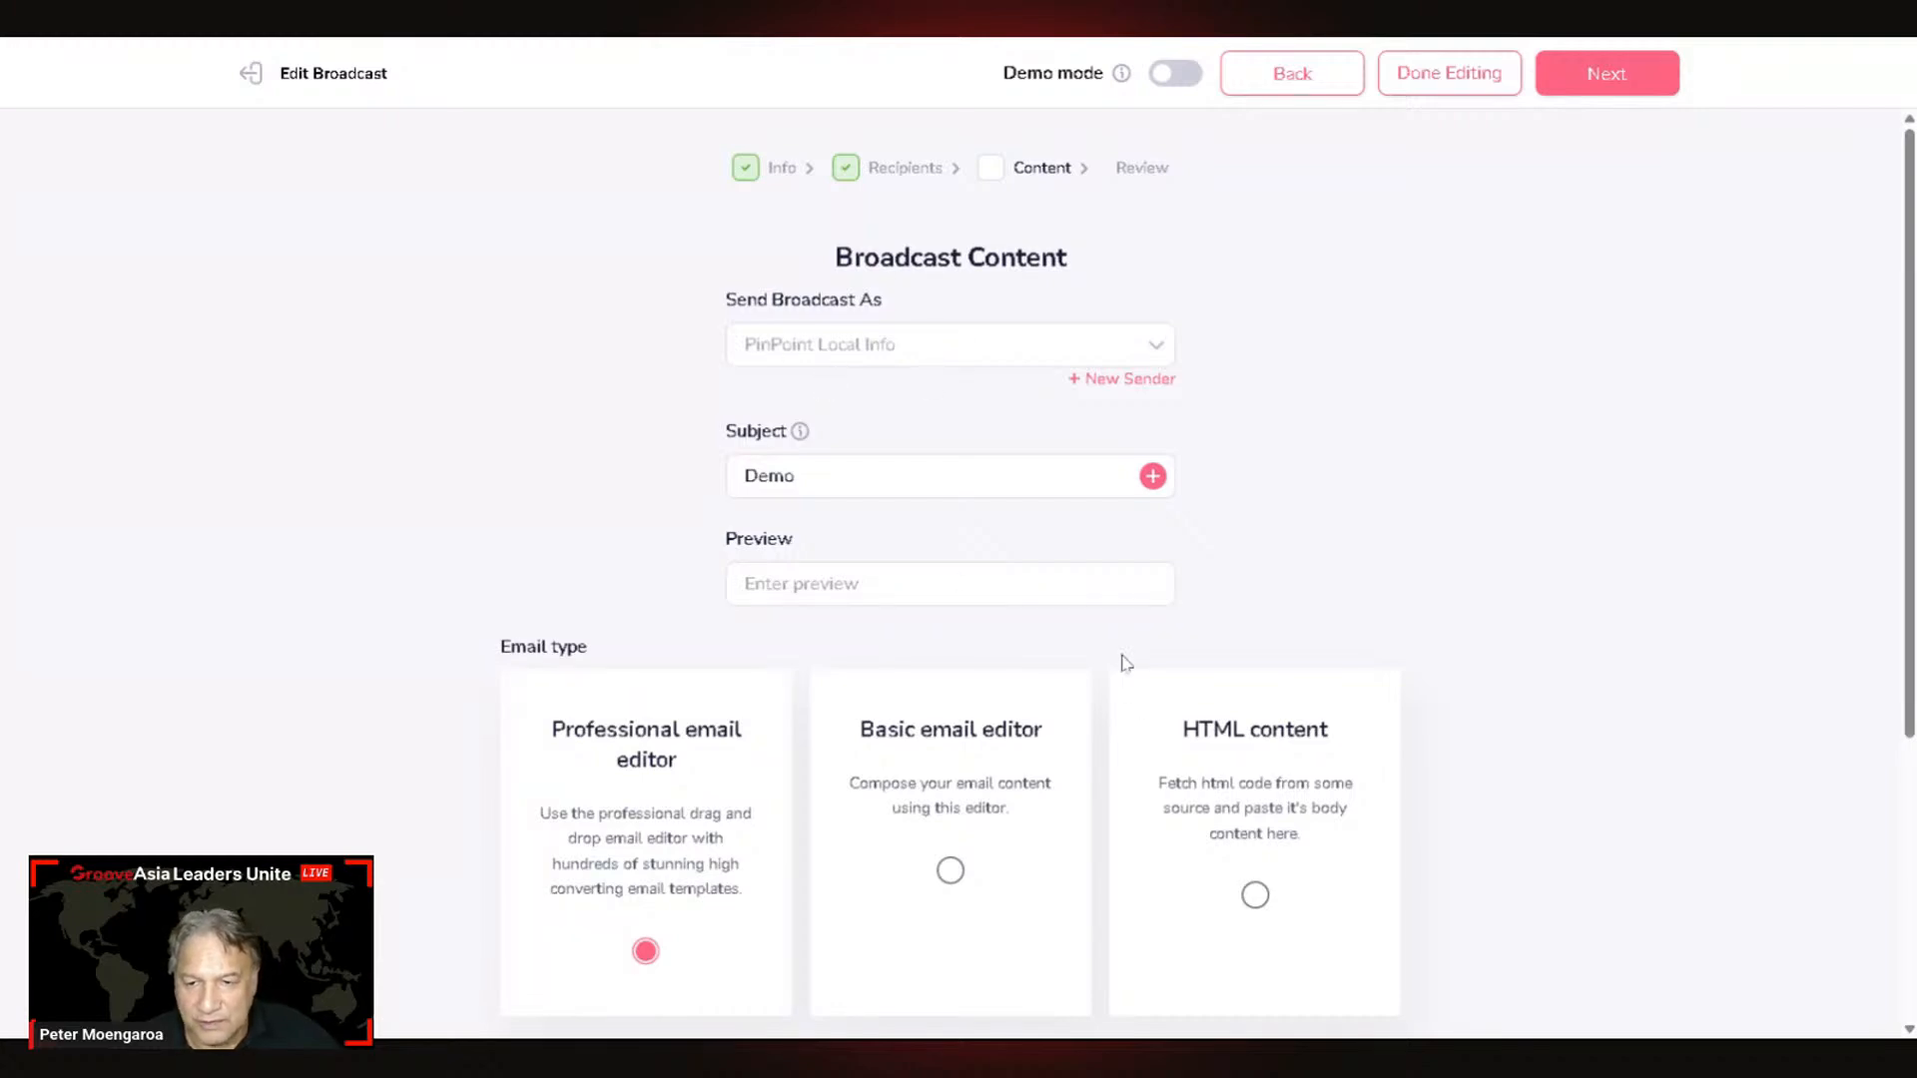
scroll(1125, 663, down, 3)
Step: Send a test of the Email Promo broadcast to the presenter's Gmail address and close the Success dialog
scroll(1081, 817, down, 1)
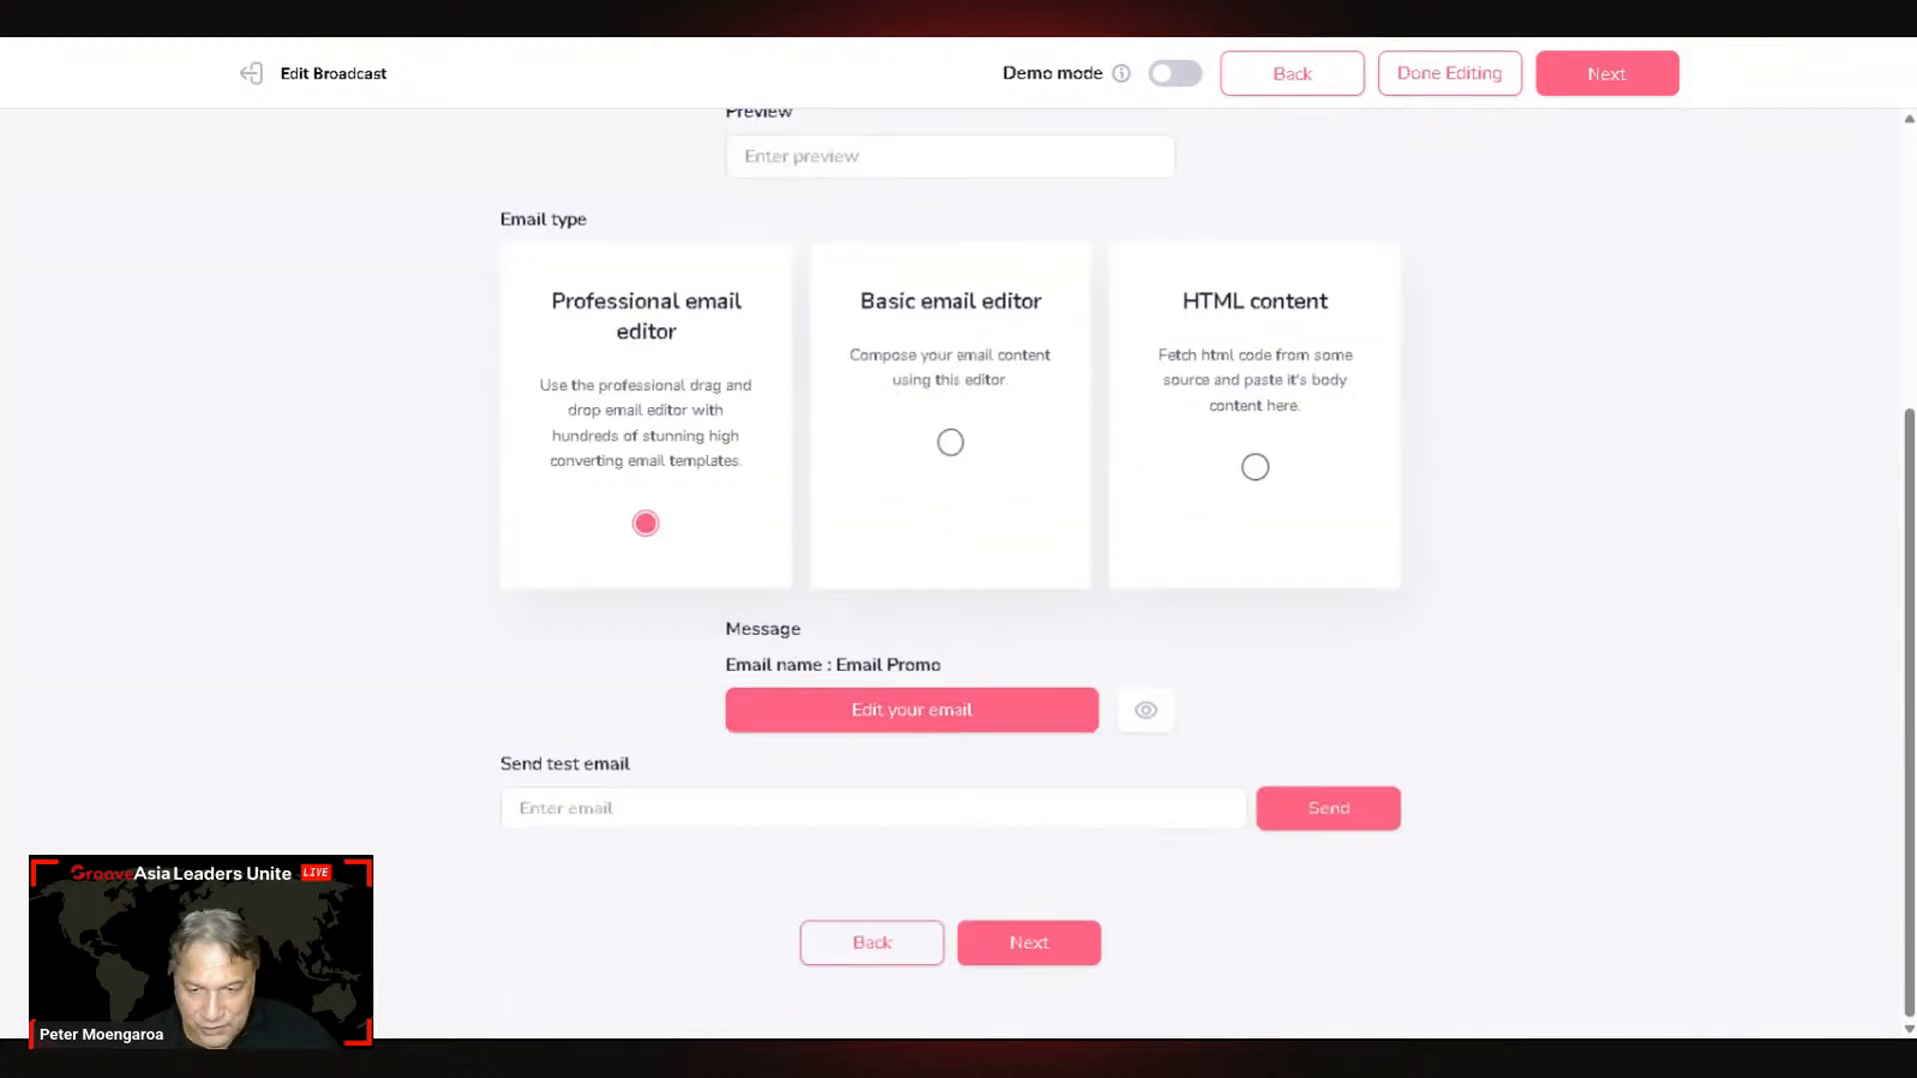
scroll(898, 699, down, 1)
click(699, 807)
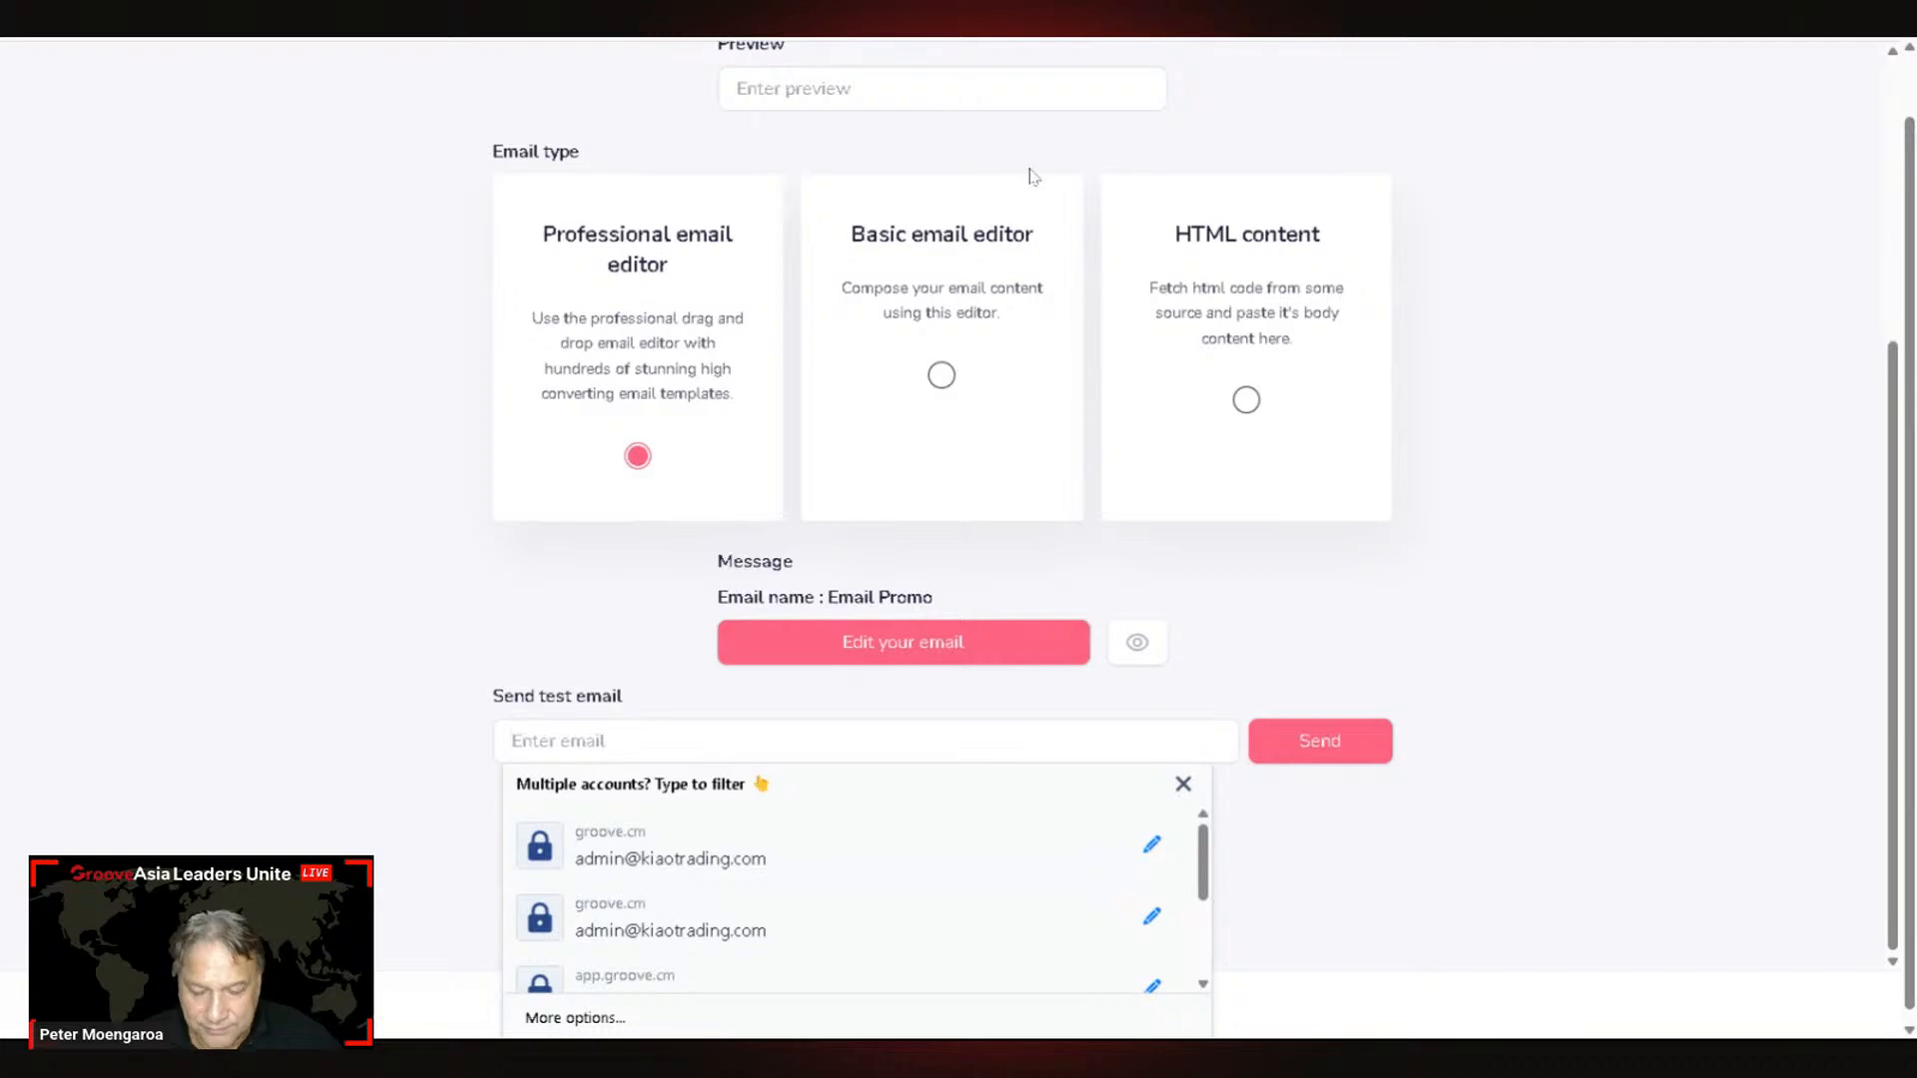
text(ēkiwi)
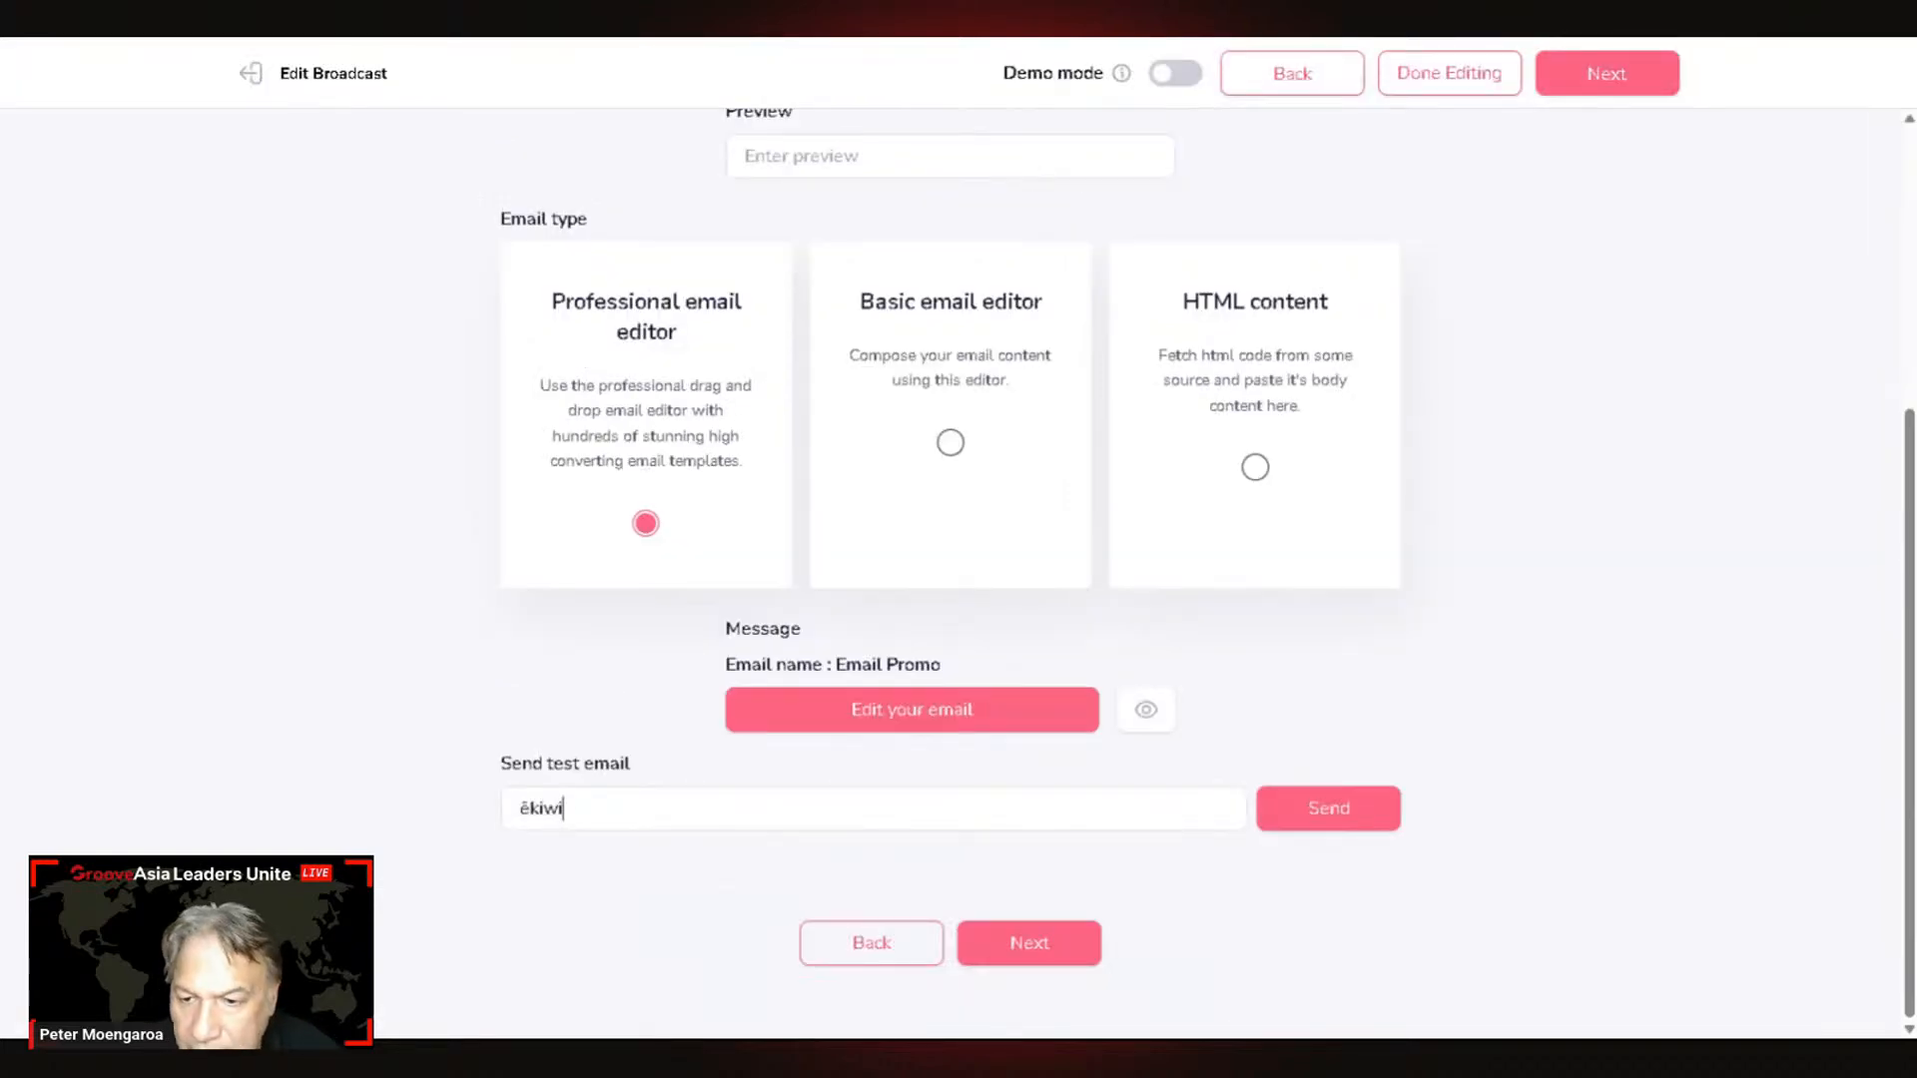
key(BackSpace)
key(BackSpace)
key(BackSpace)
key(BackSpace)
key(BackSpace)
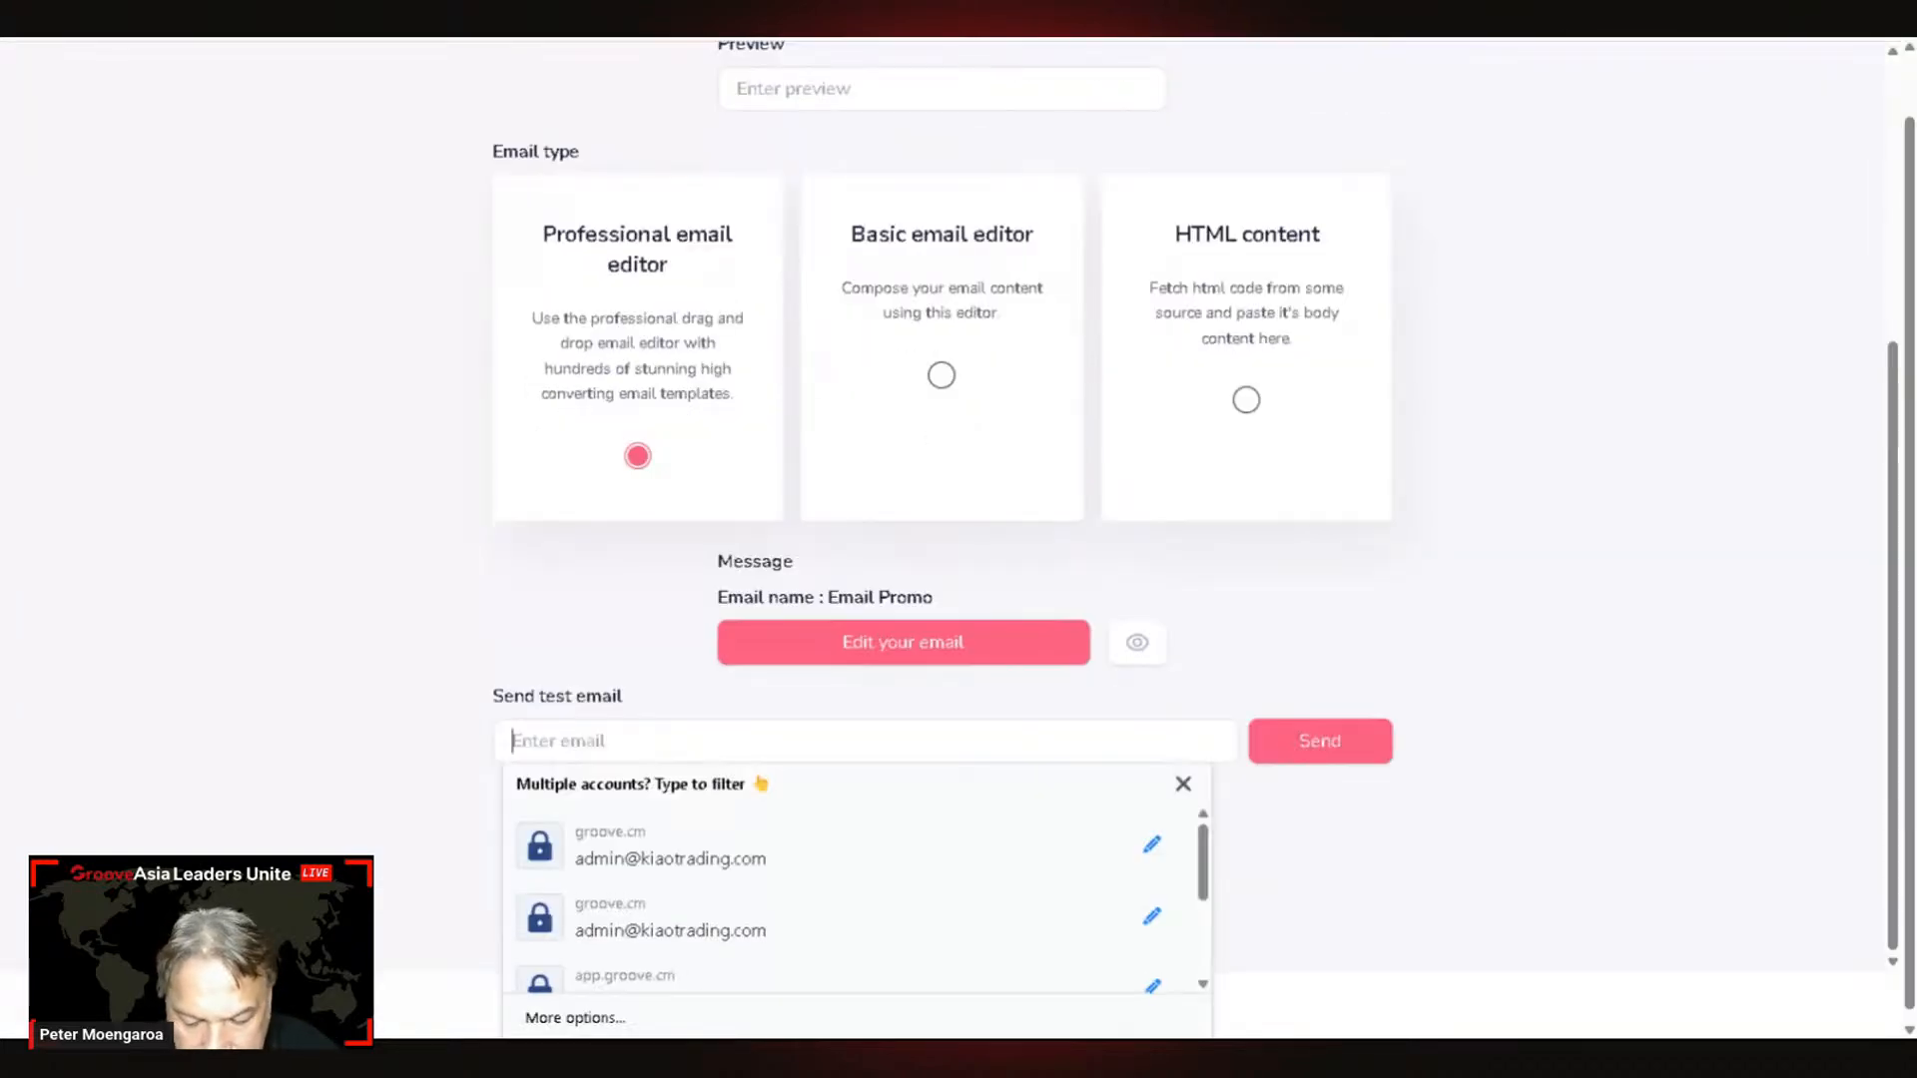
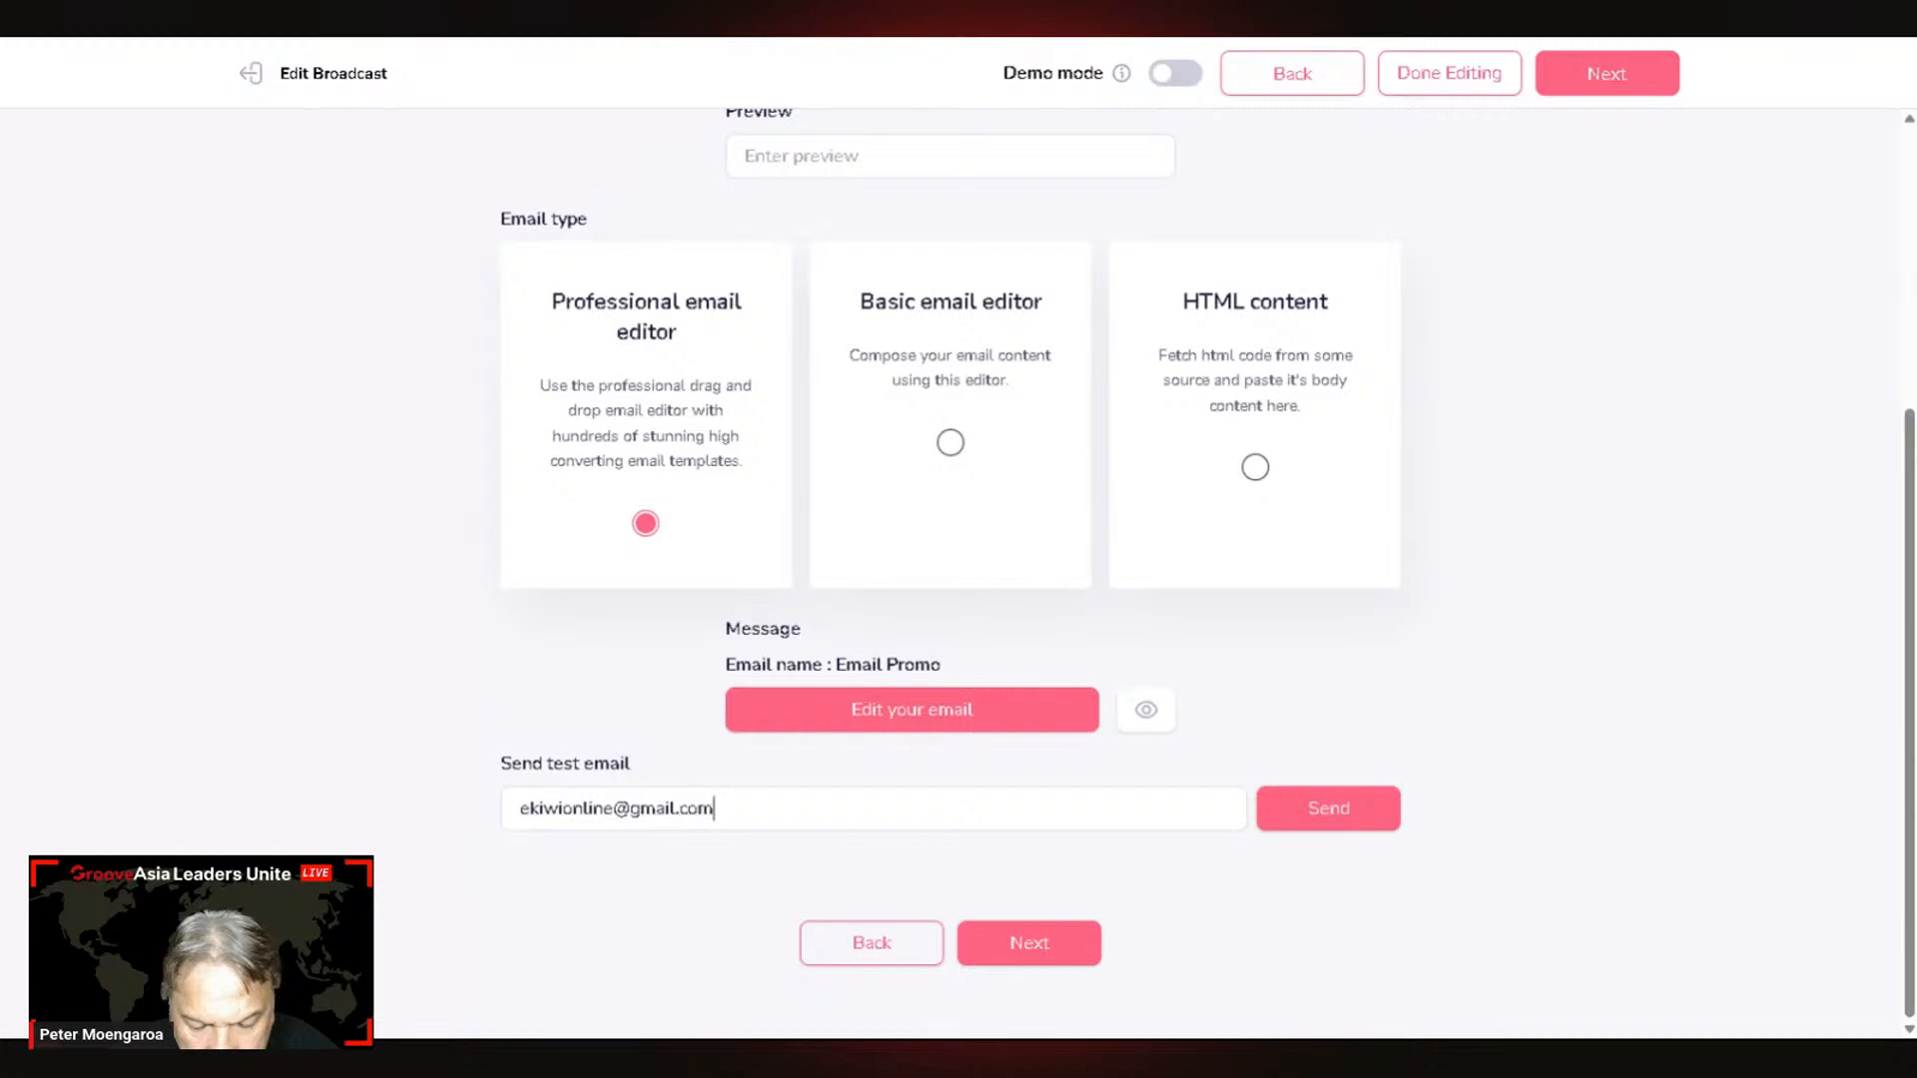
click(1339, 811)
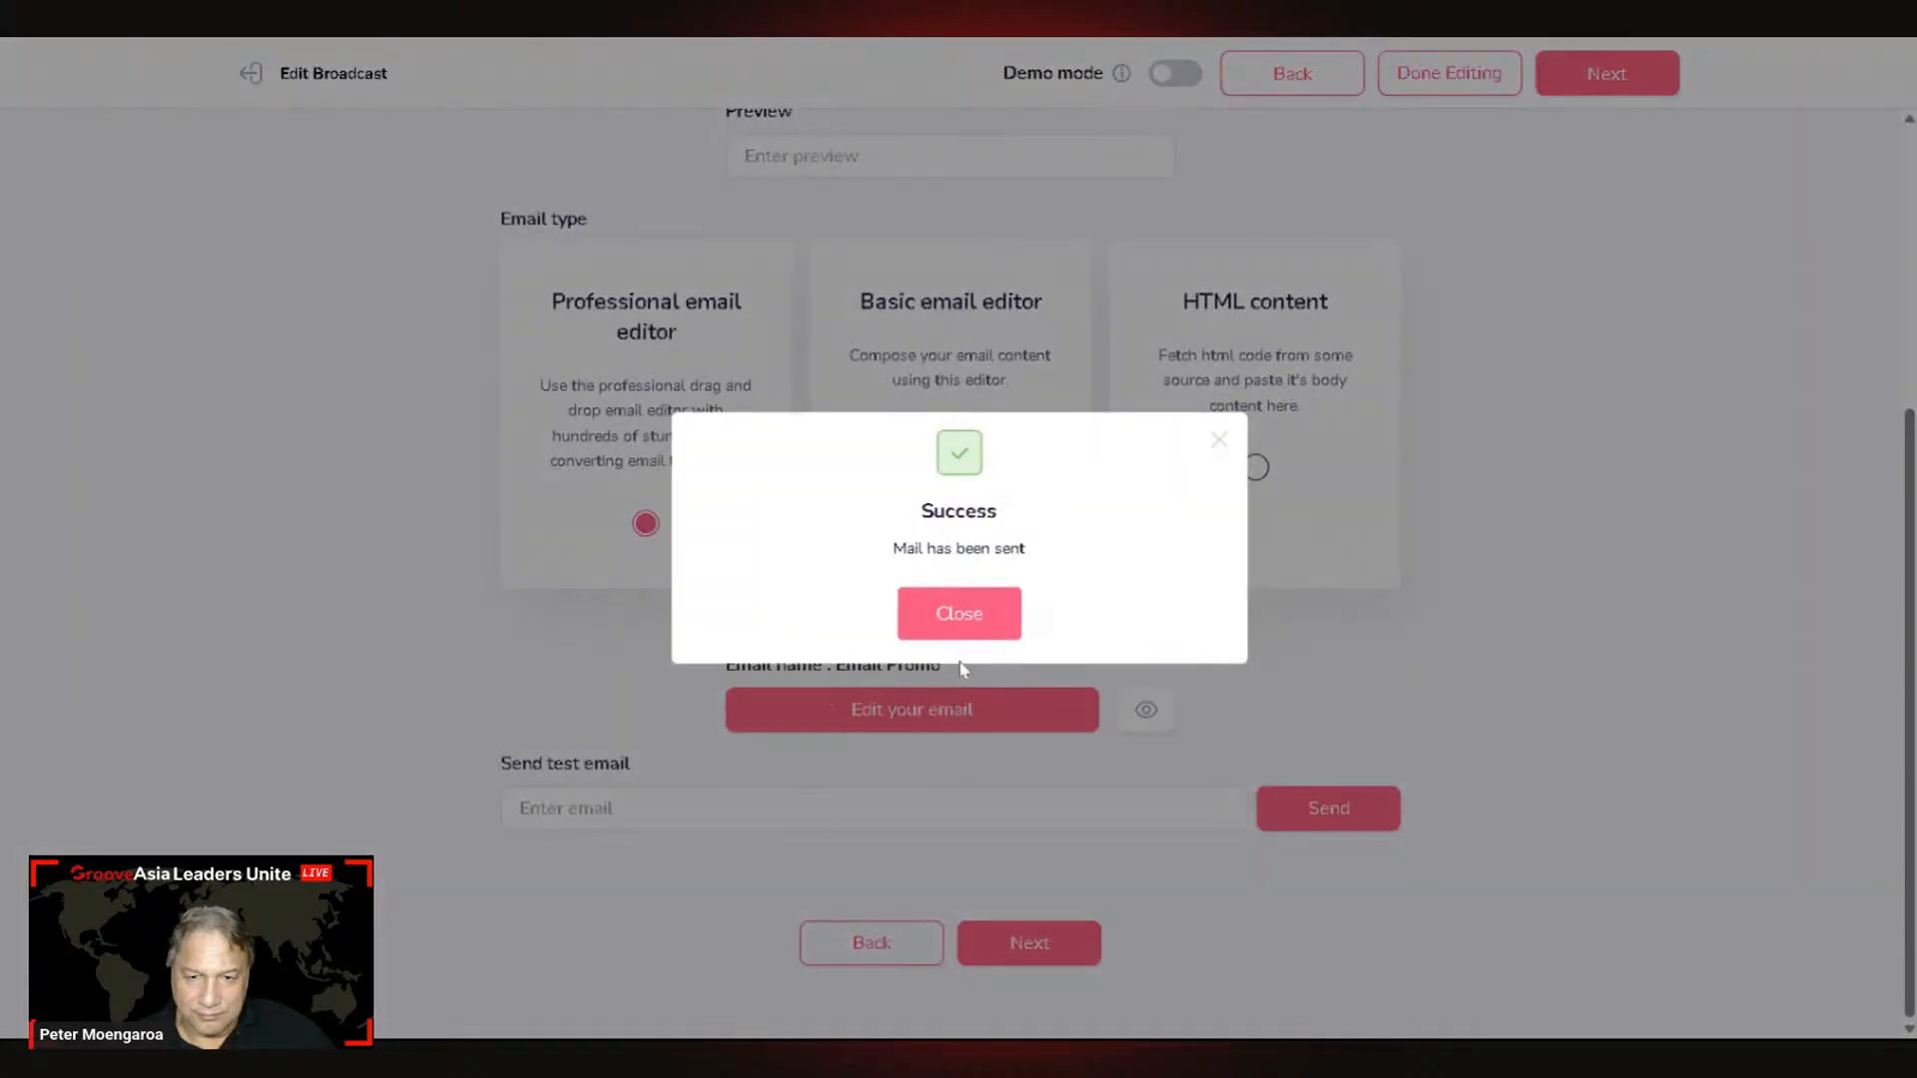
click(949, 614)
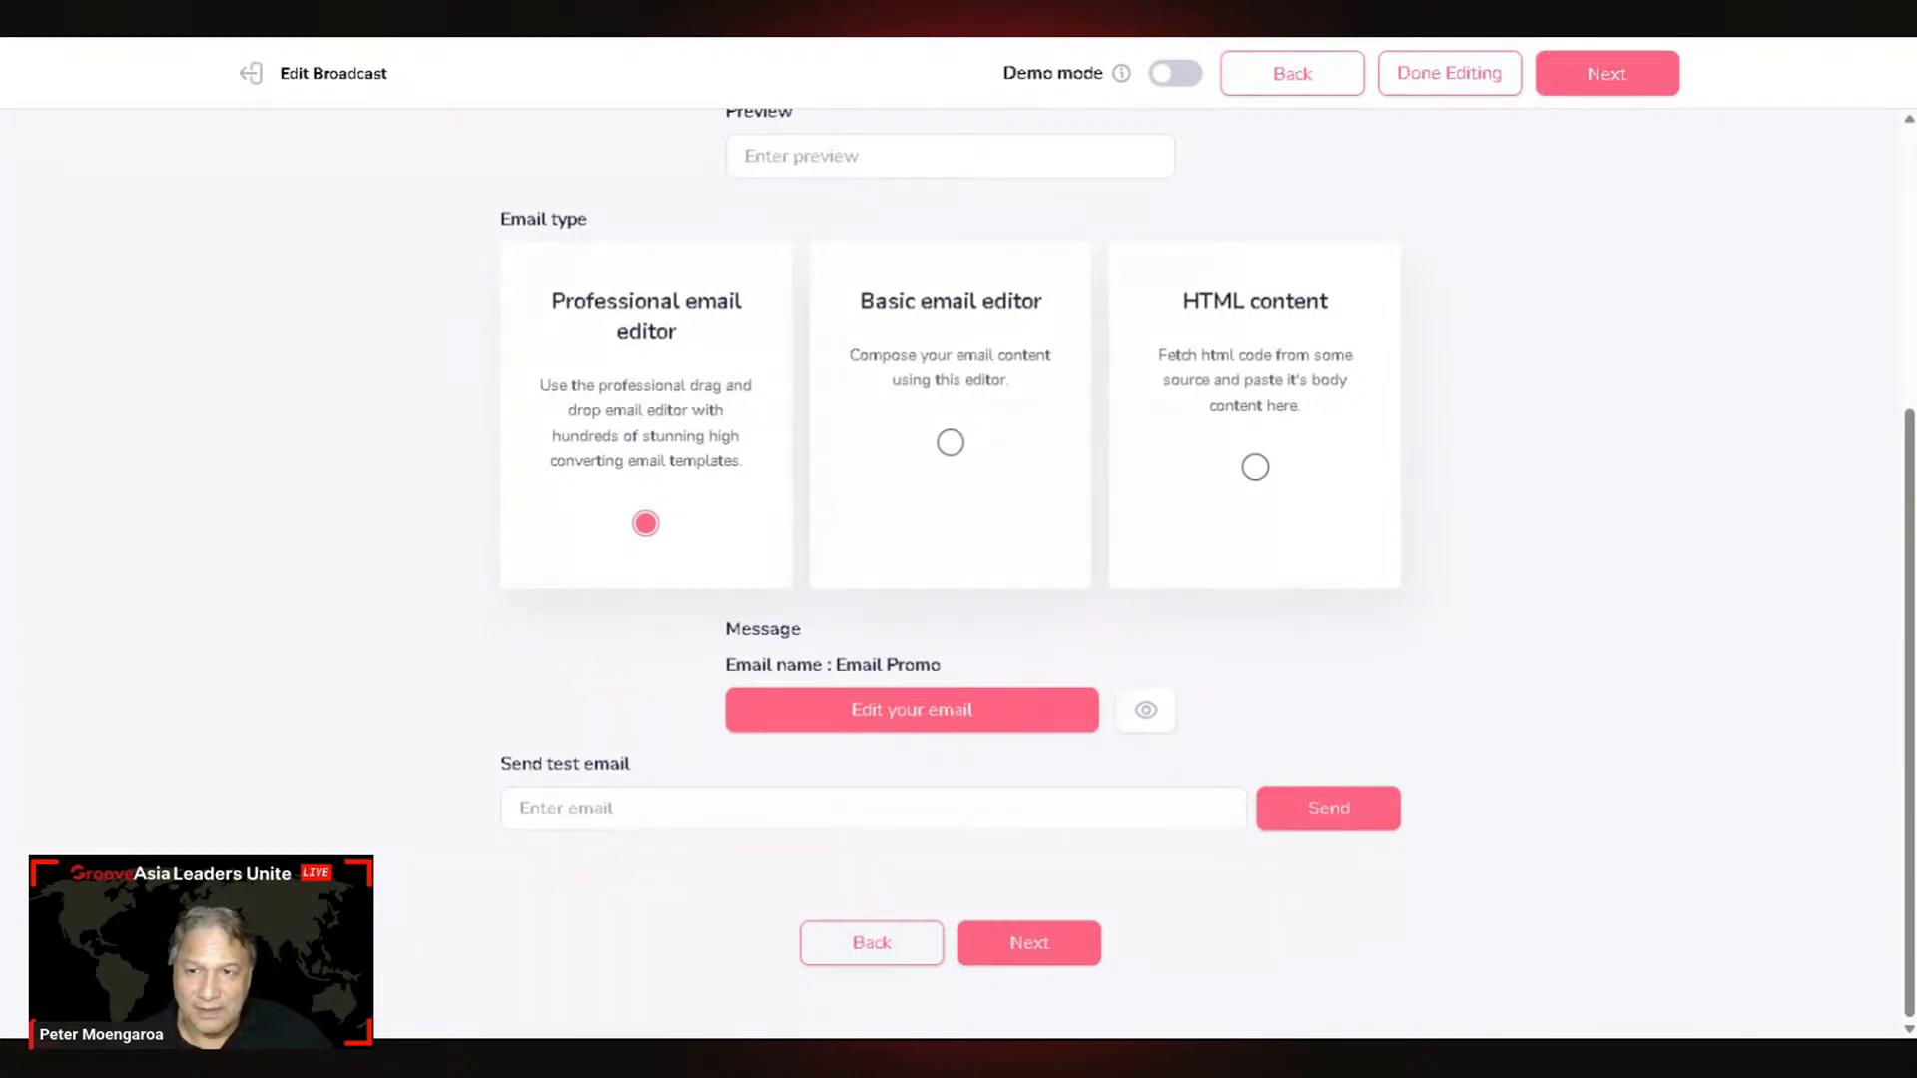
key(ctrl+Tab)
Step: Open the 'Demo' email from PinPoint Local Info under Promotions and scroll through the pet newsletter
click(667, 194)
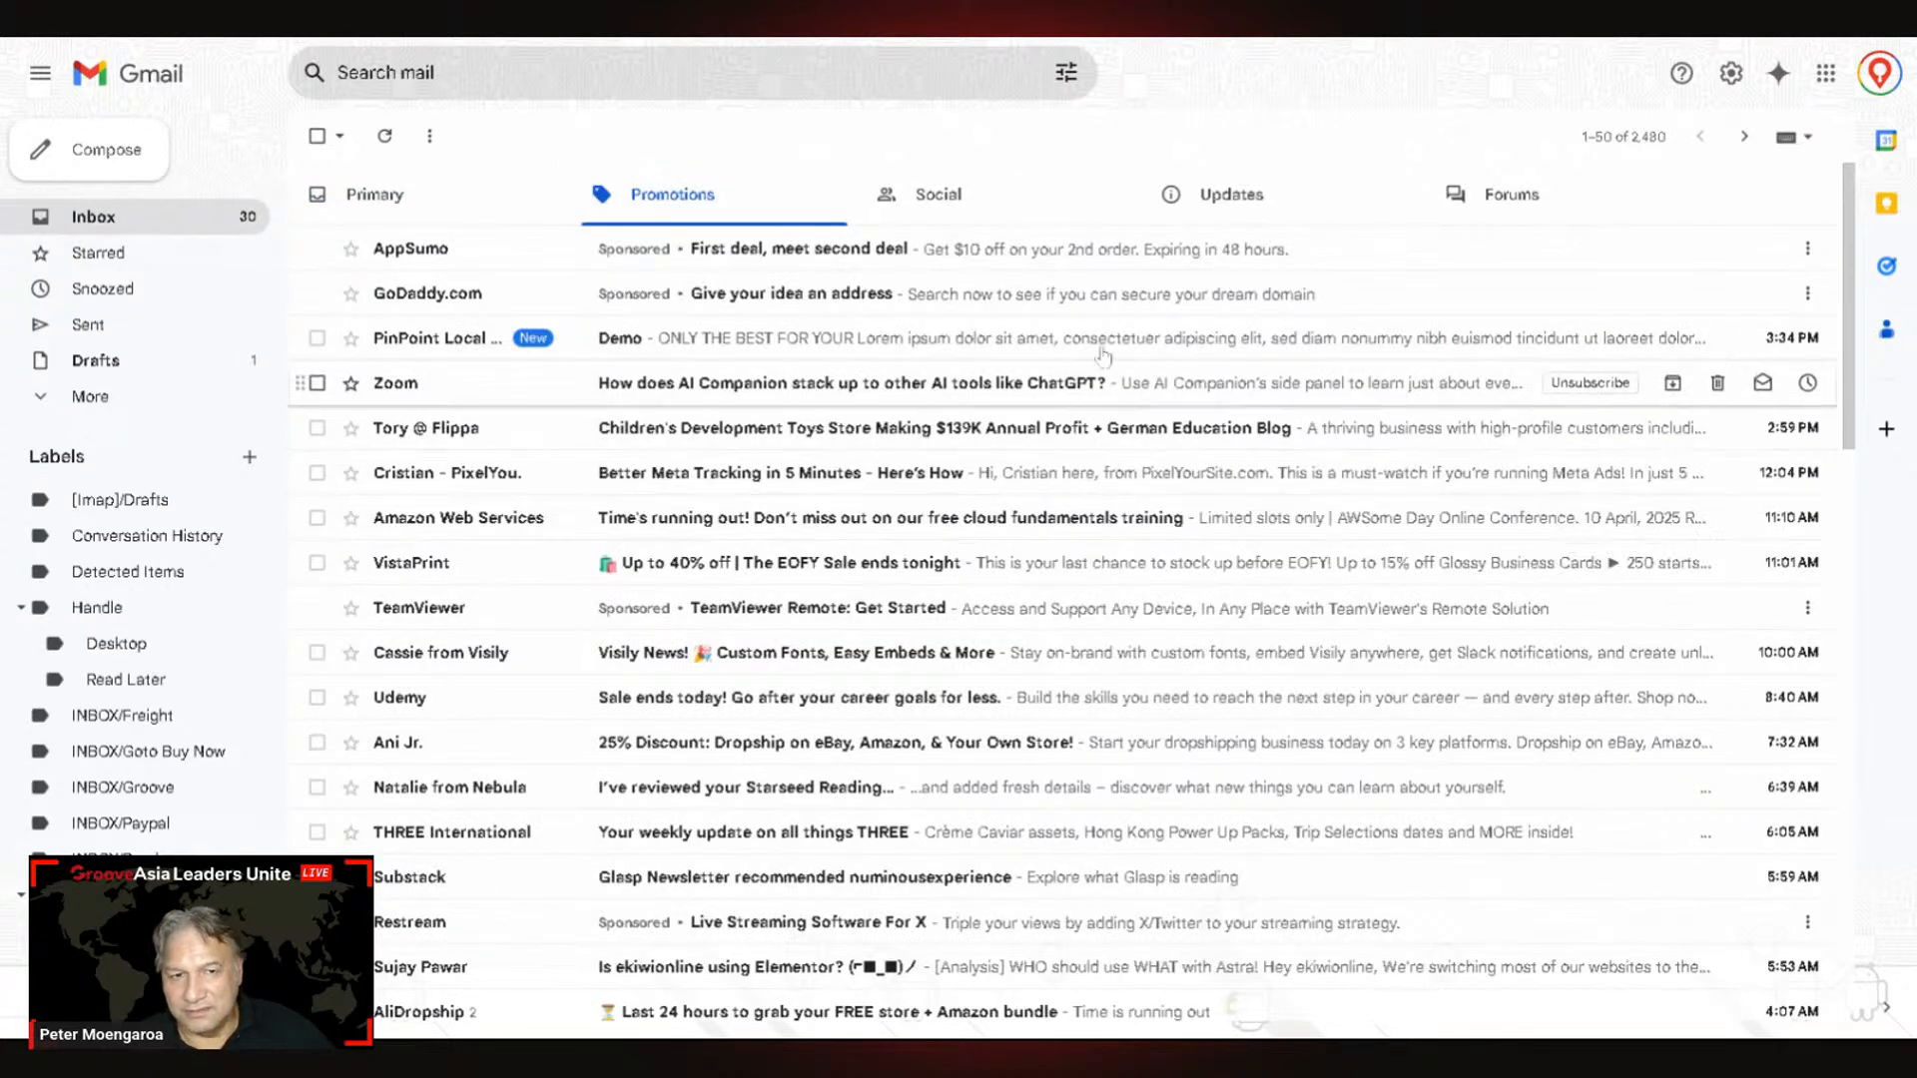
click(774, 348)
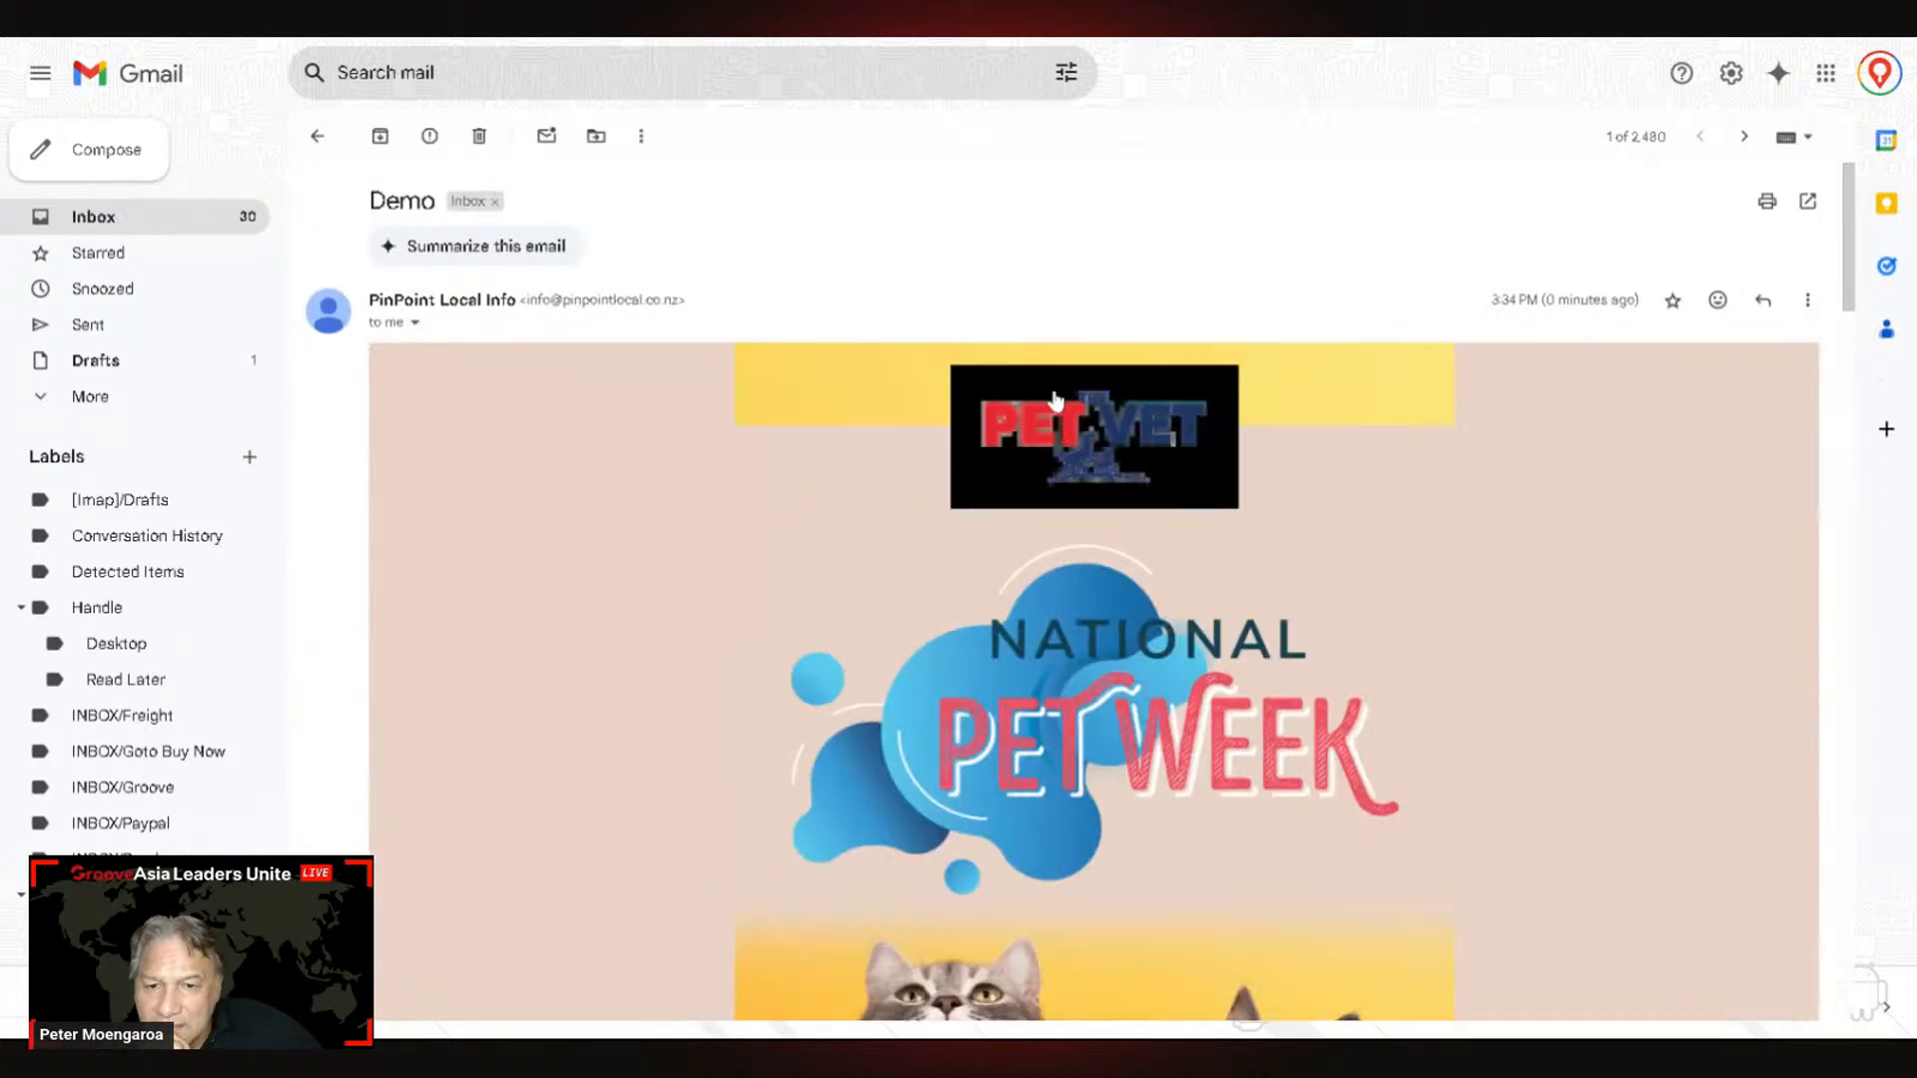
scroll(1268, 474, down, 1)
scroll(1398, 639, down, 5)
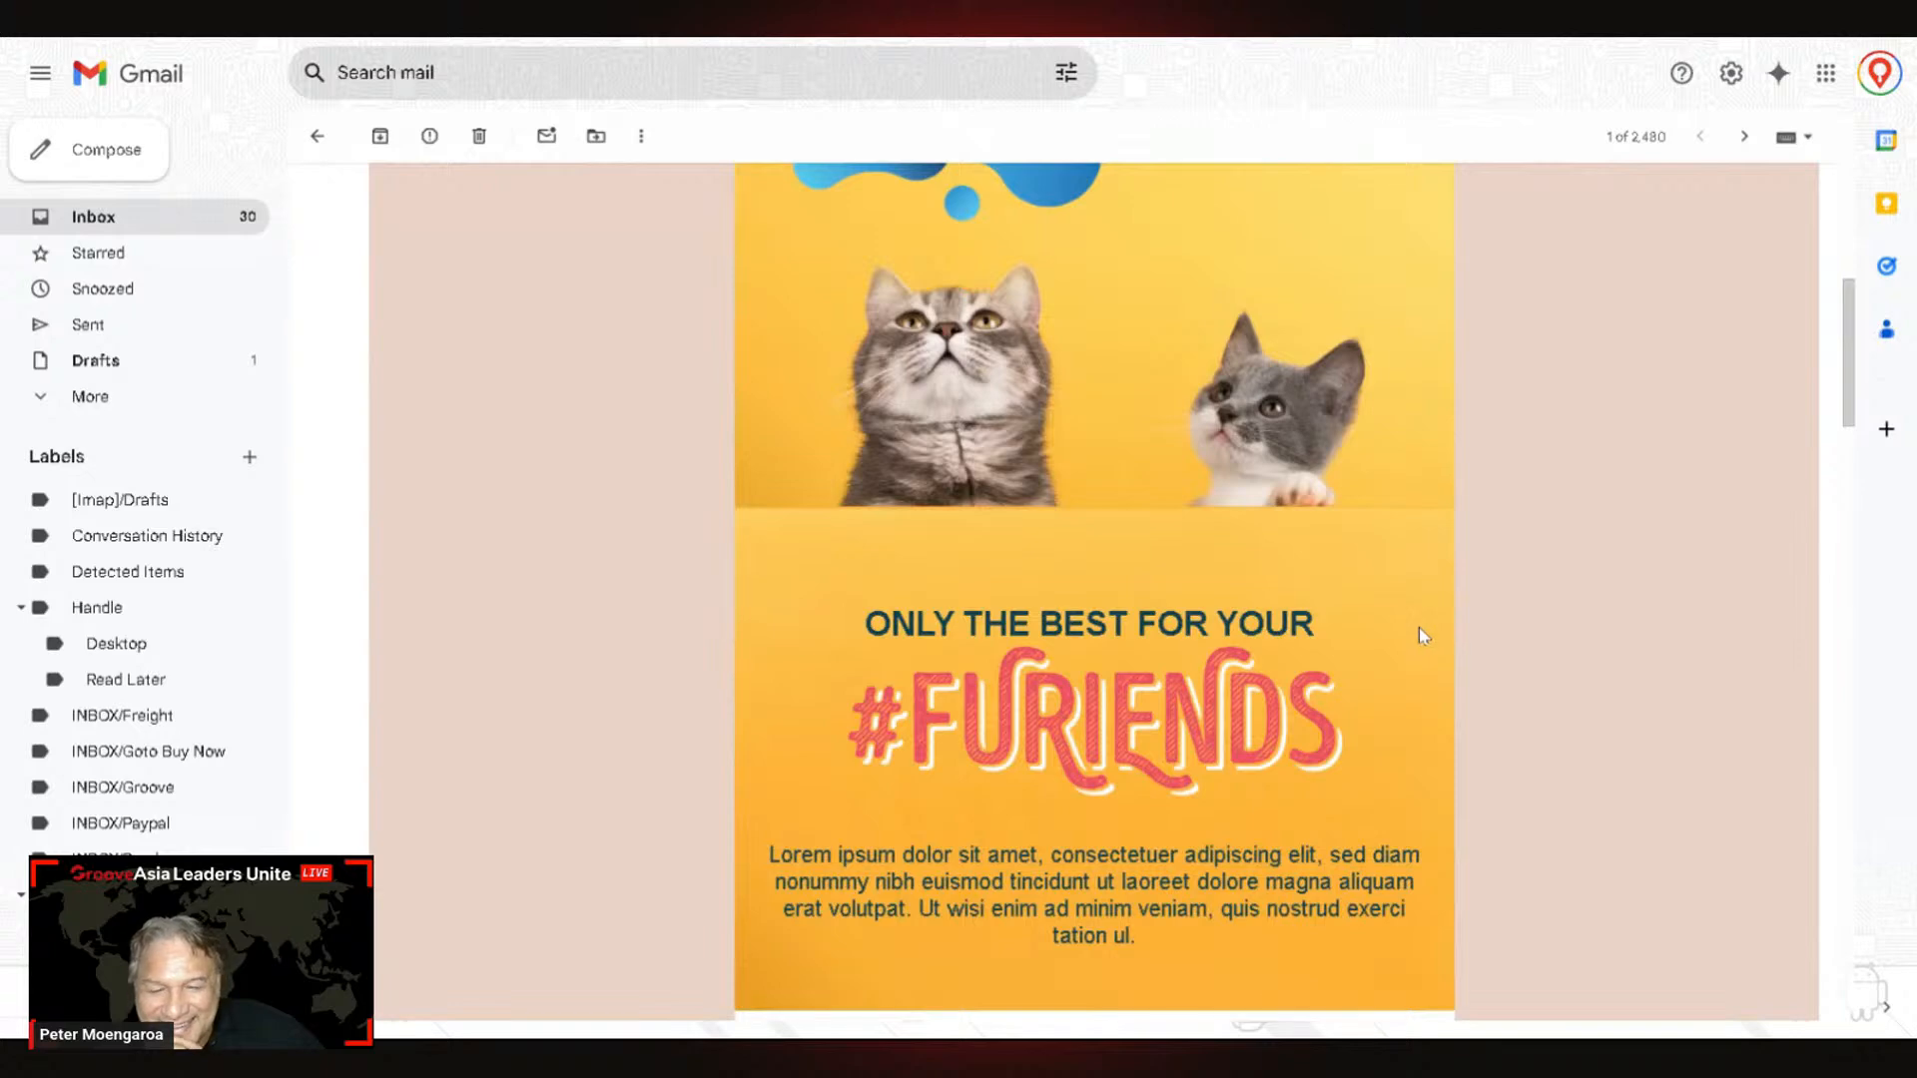
scroll(1424, 639, down, 7)
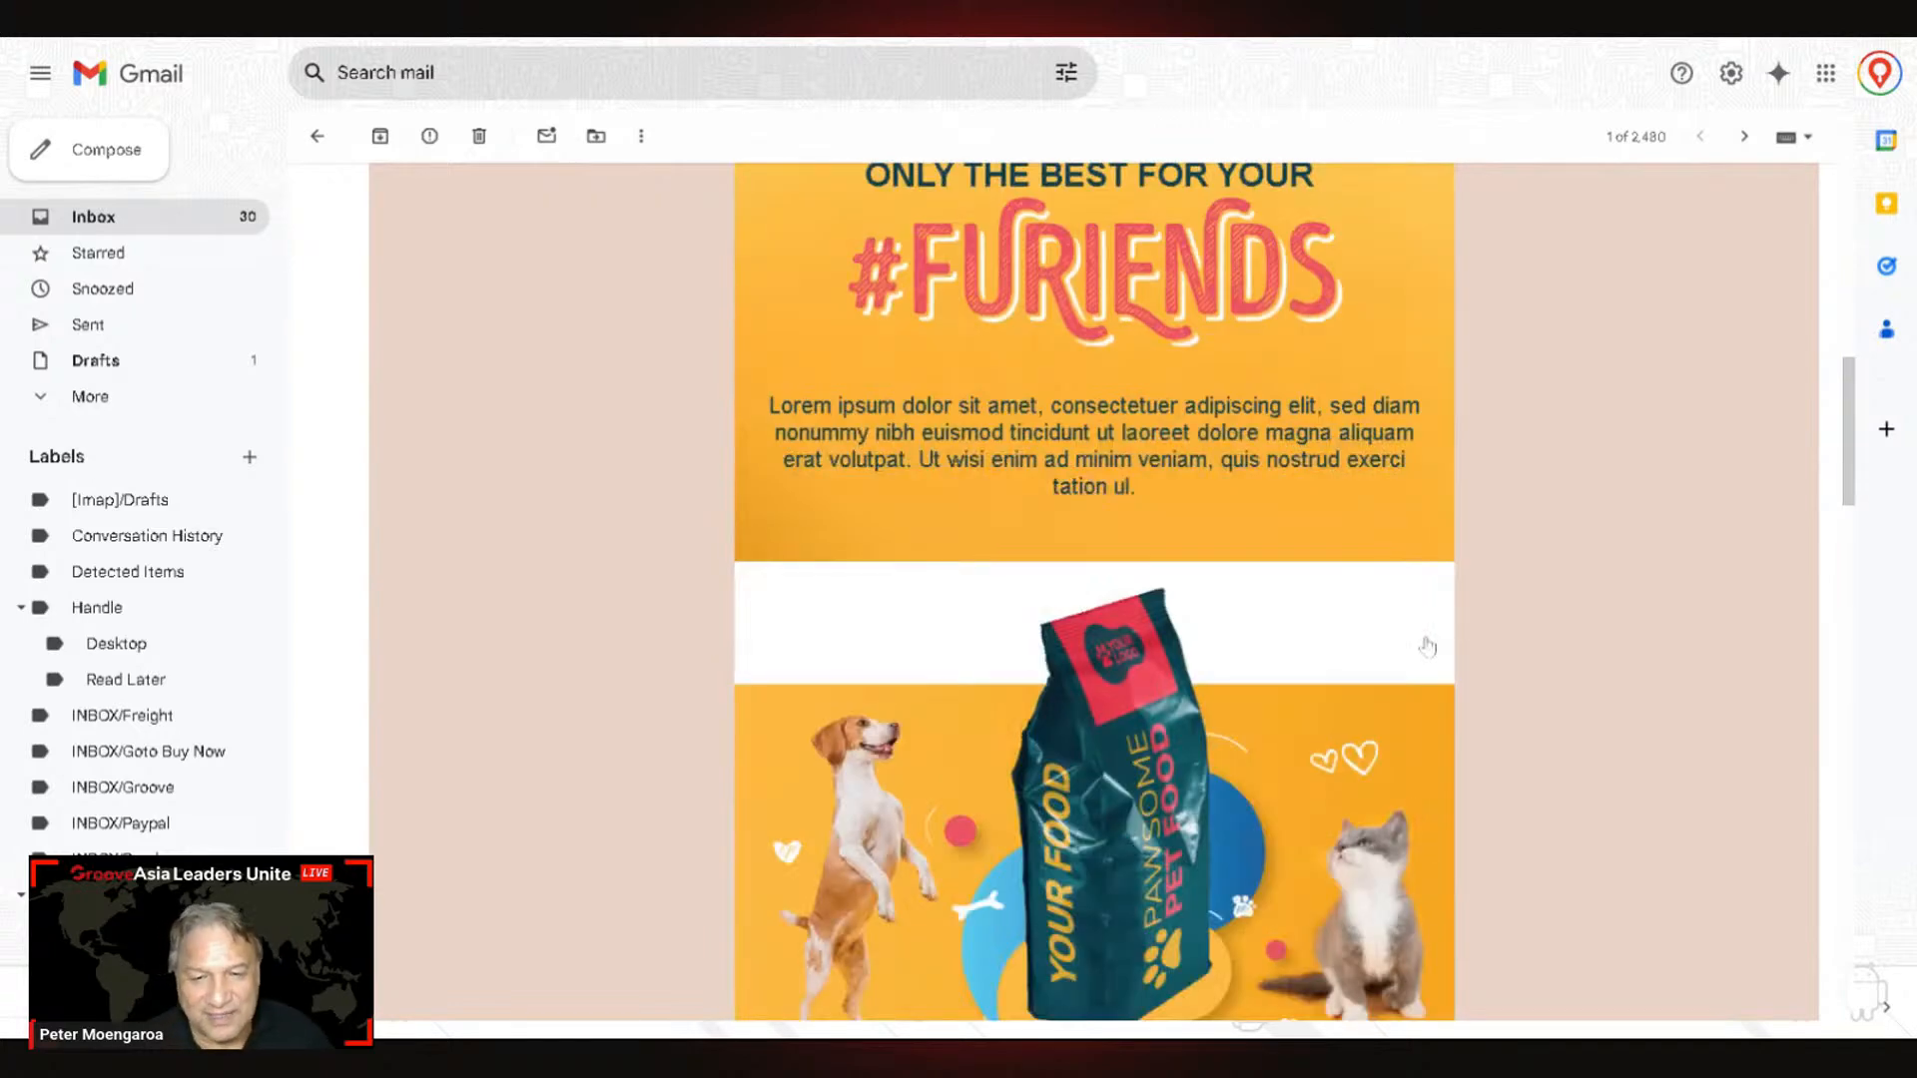
scroll(1428, 647, down, 1)
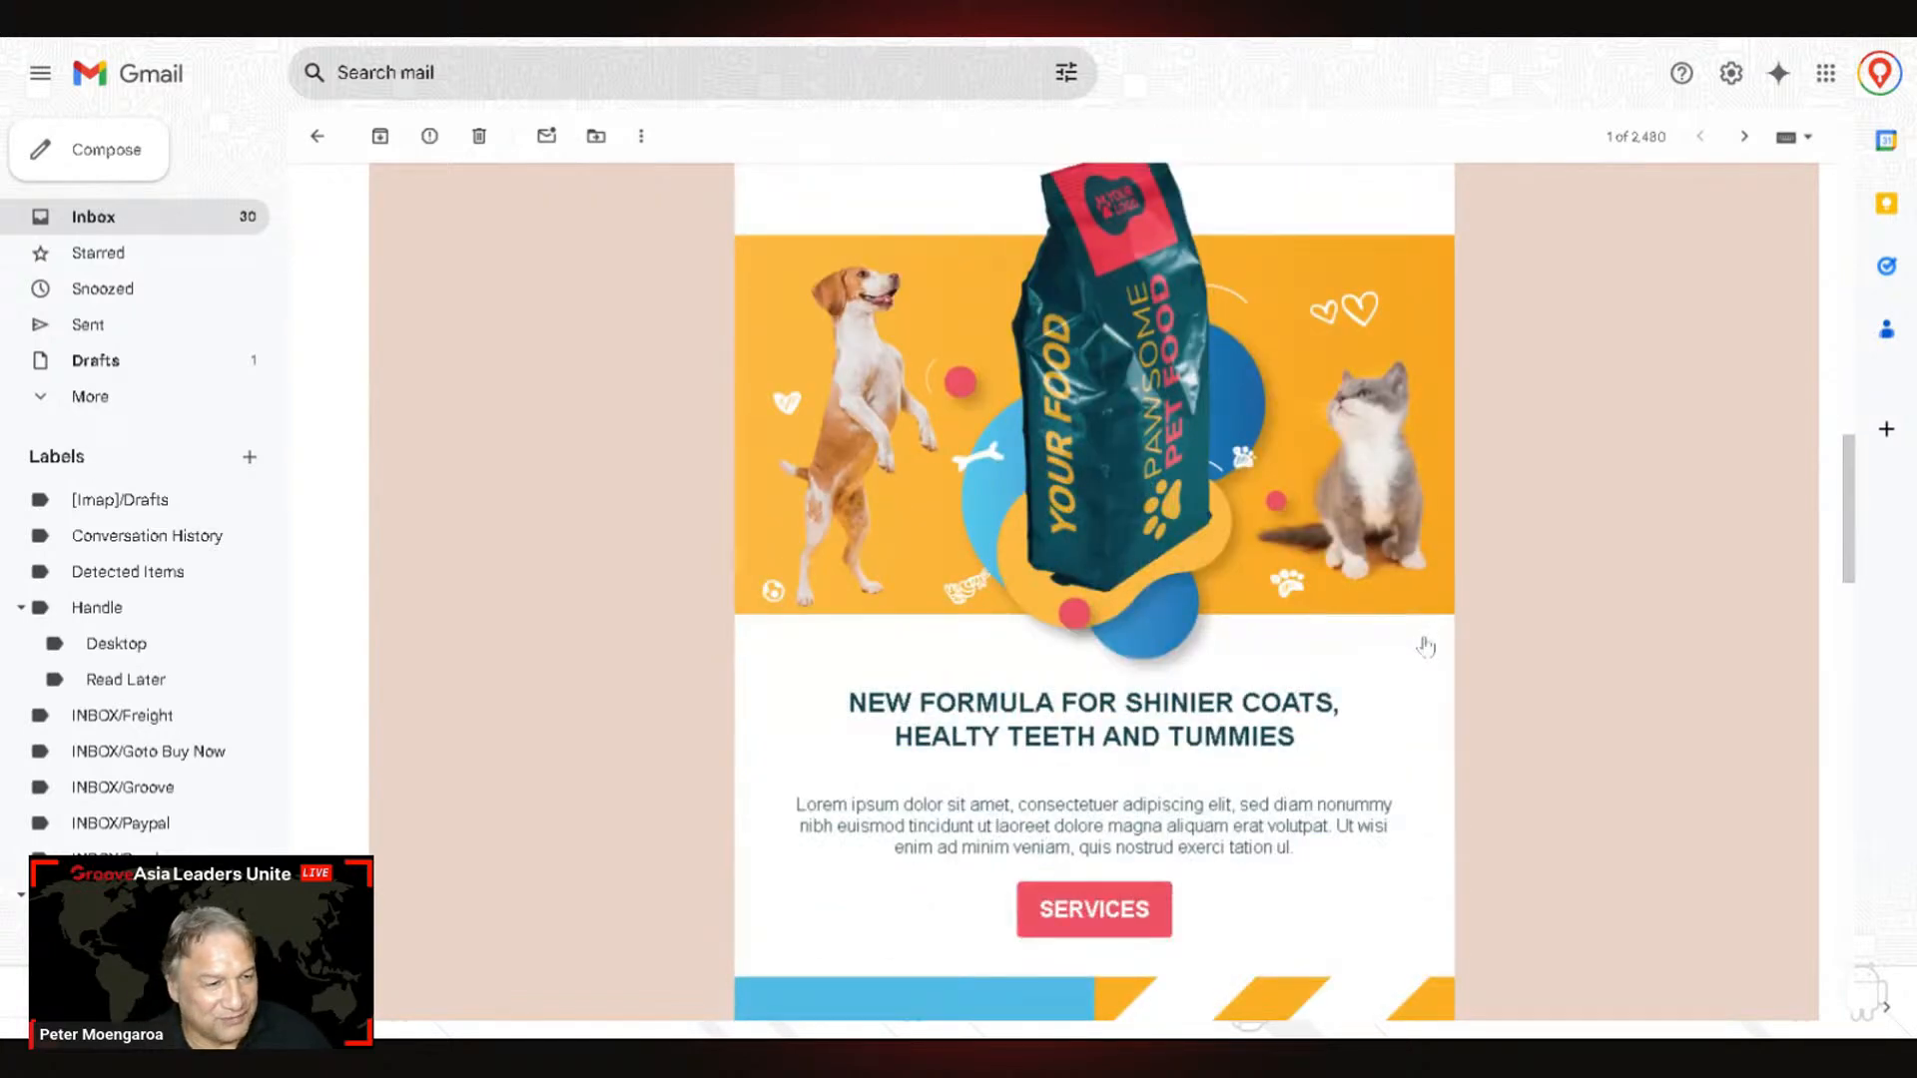
scroll(1426, 647, down, 3)
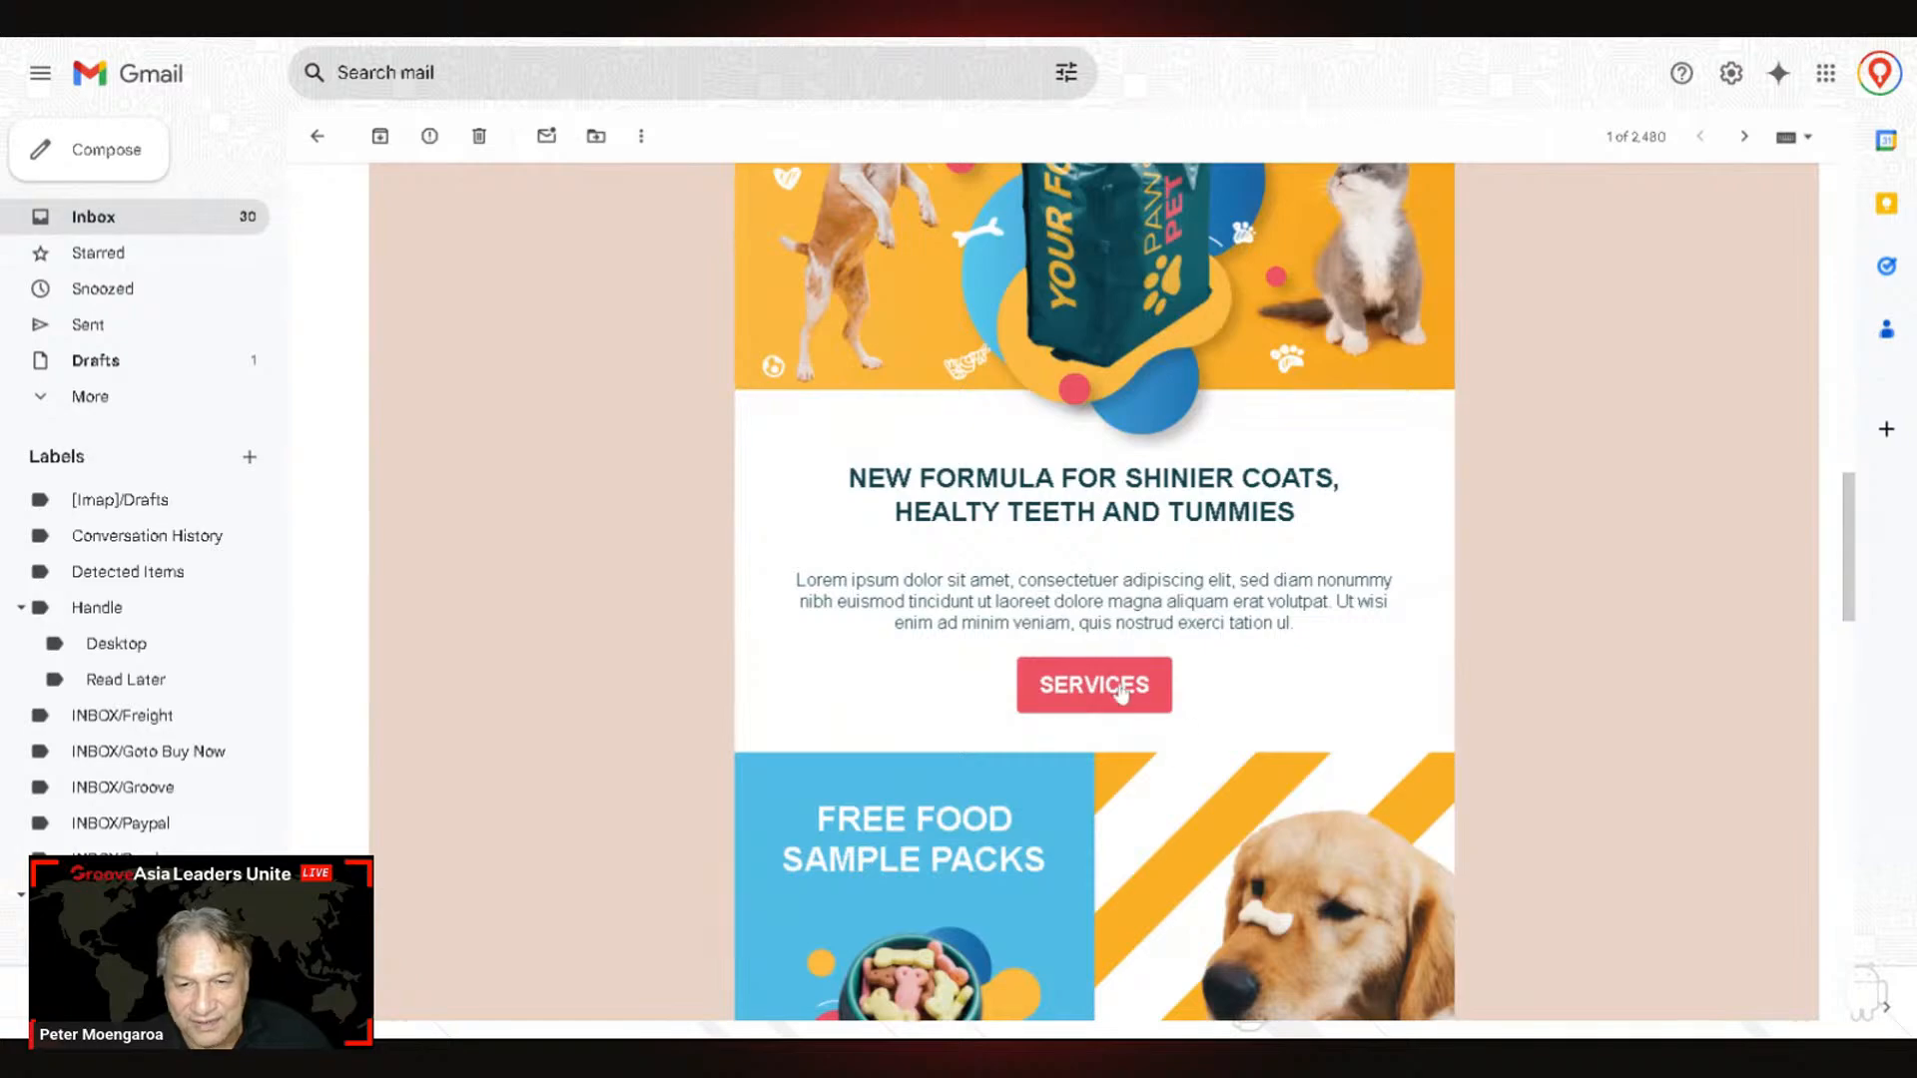
scroll(1148, 696, down, 8)
scroll(1176, 694, down, 11)
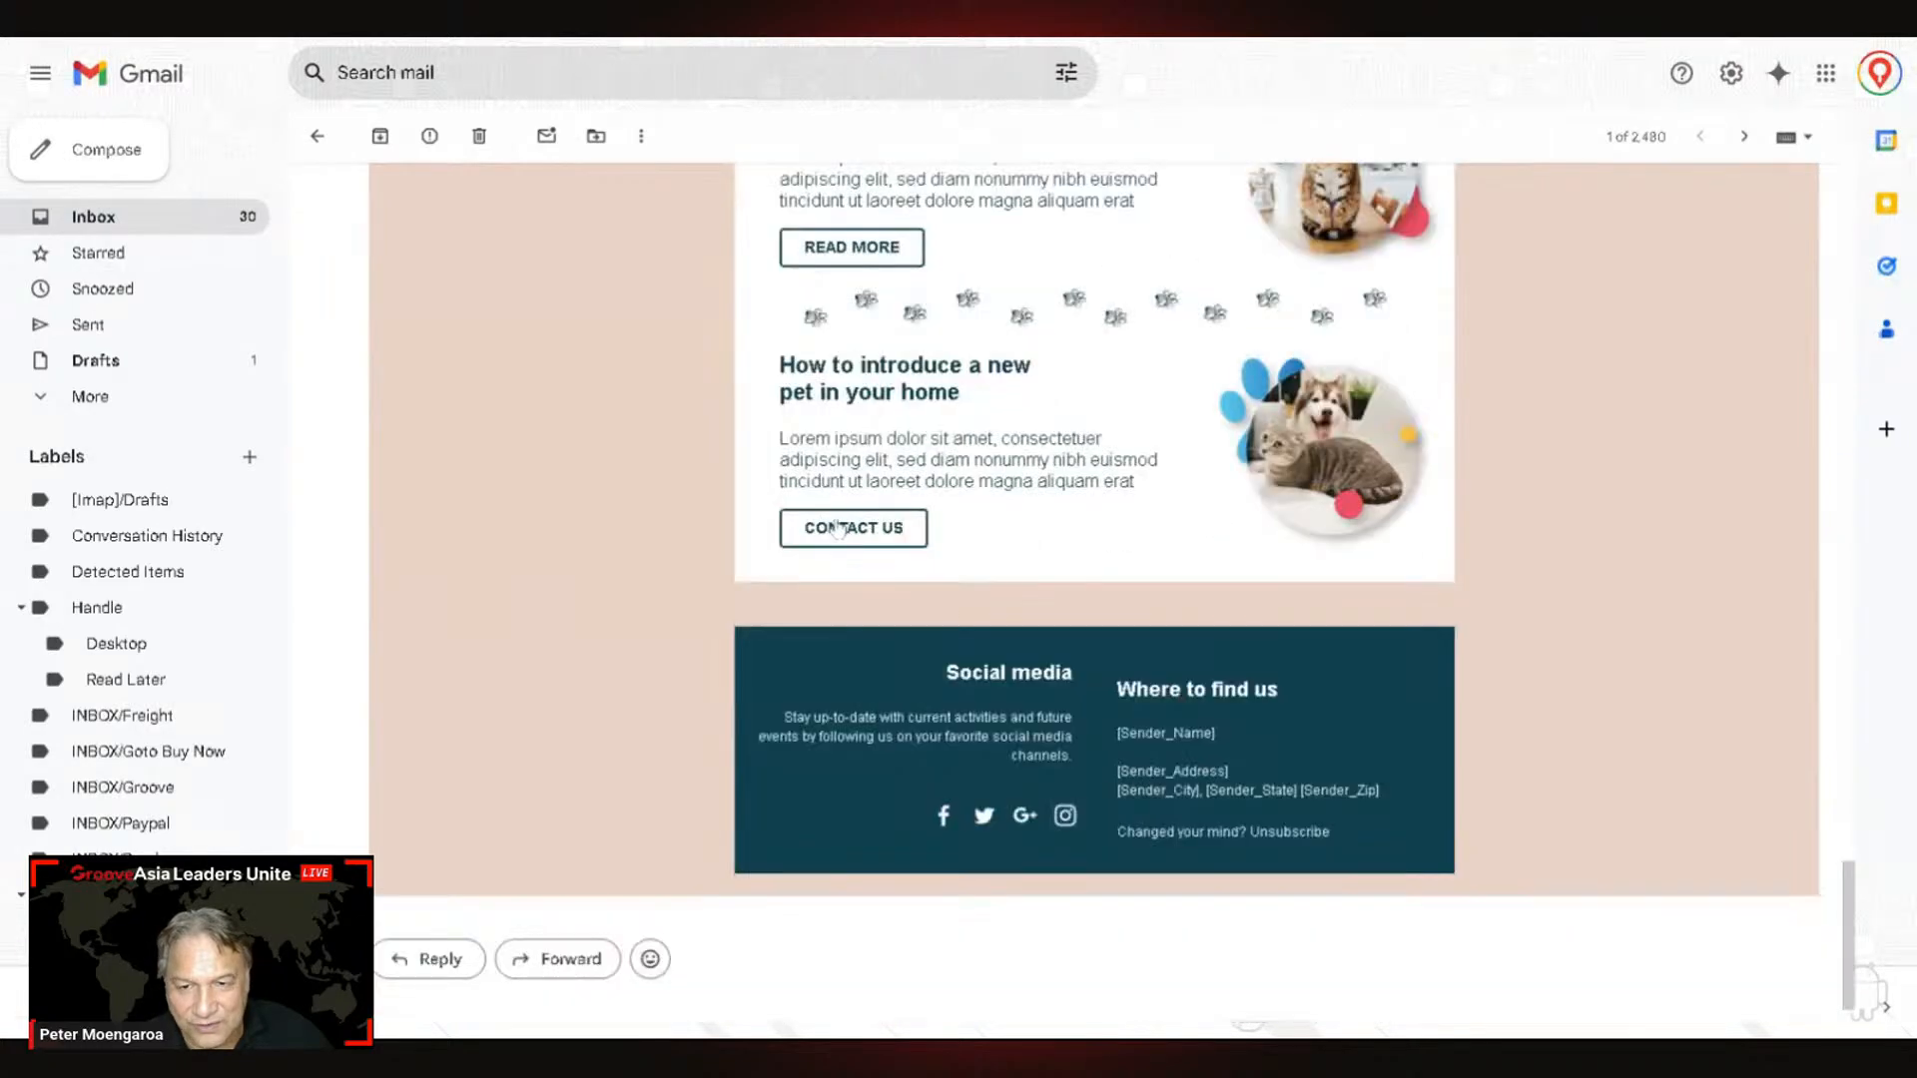
scroll(1238, 619, up, 9)
scroll(1246, 606, up, 10)
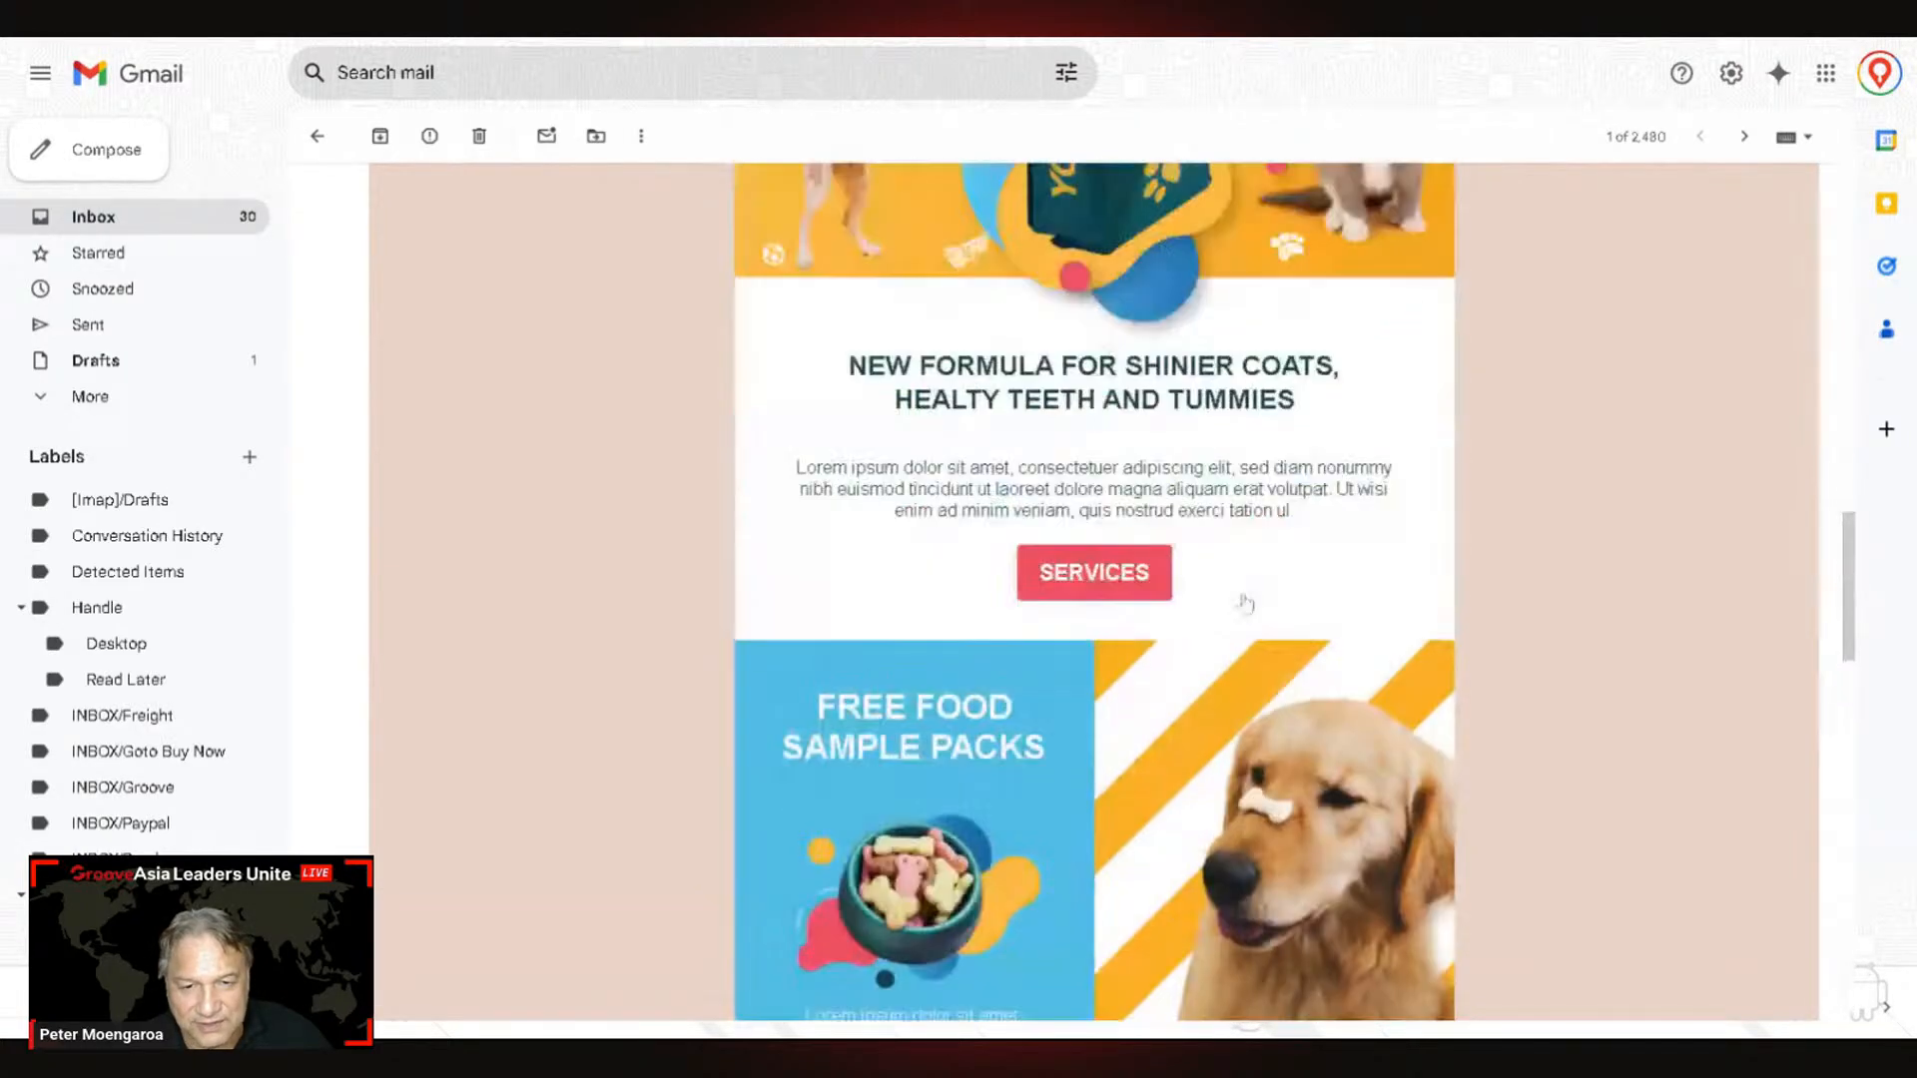
Step: Follow the email's Services link to the Pet Vet site and close the booking popup
click(1092, 576)
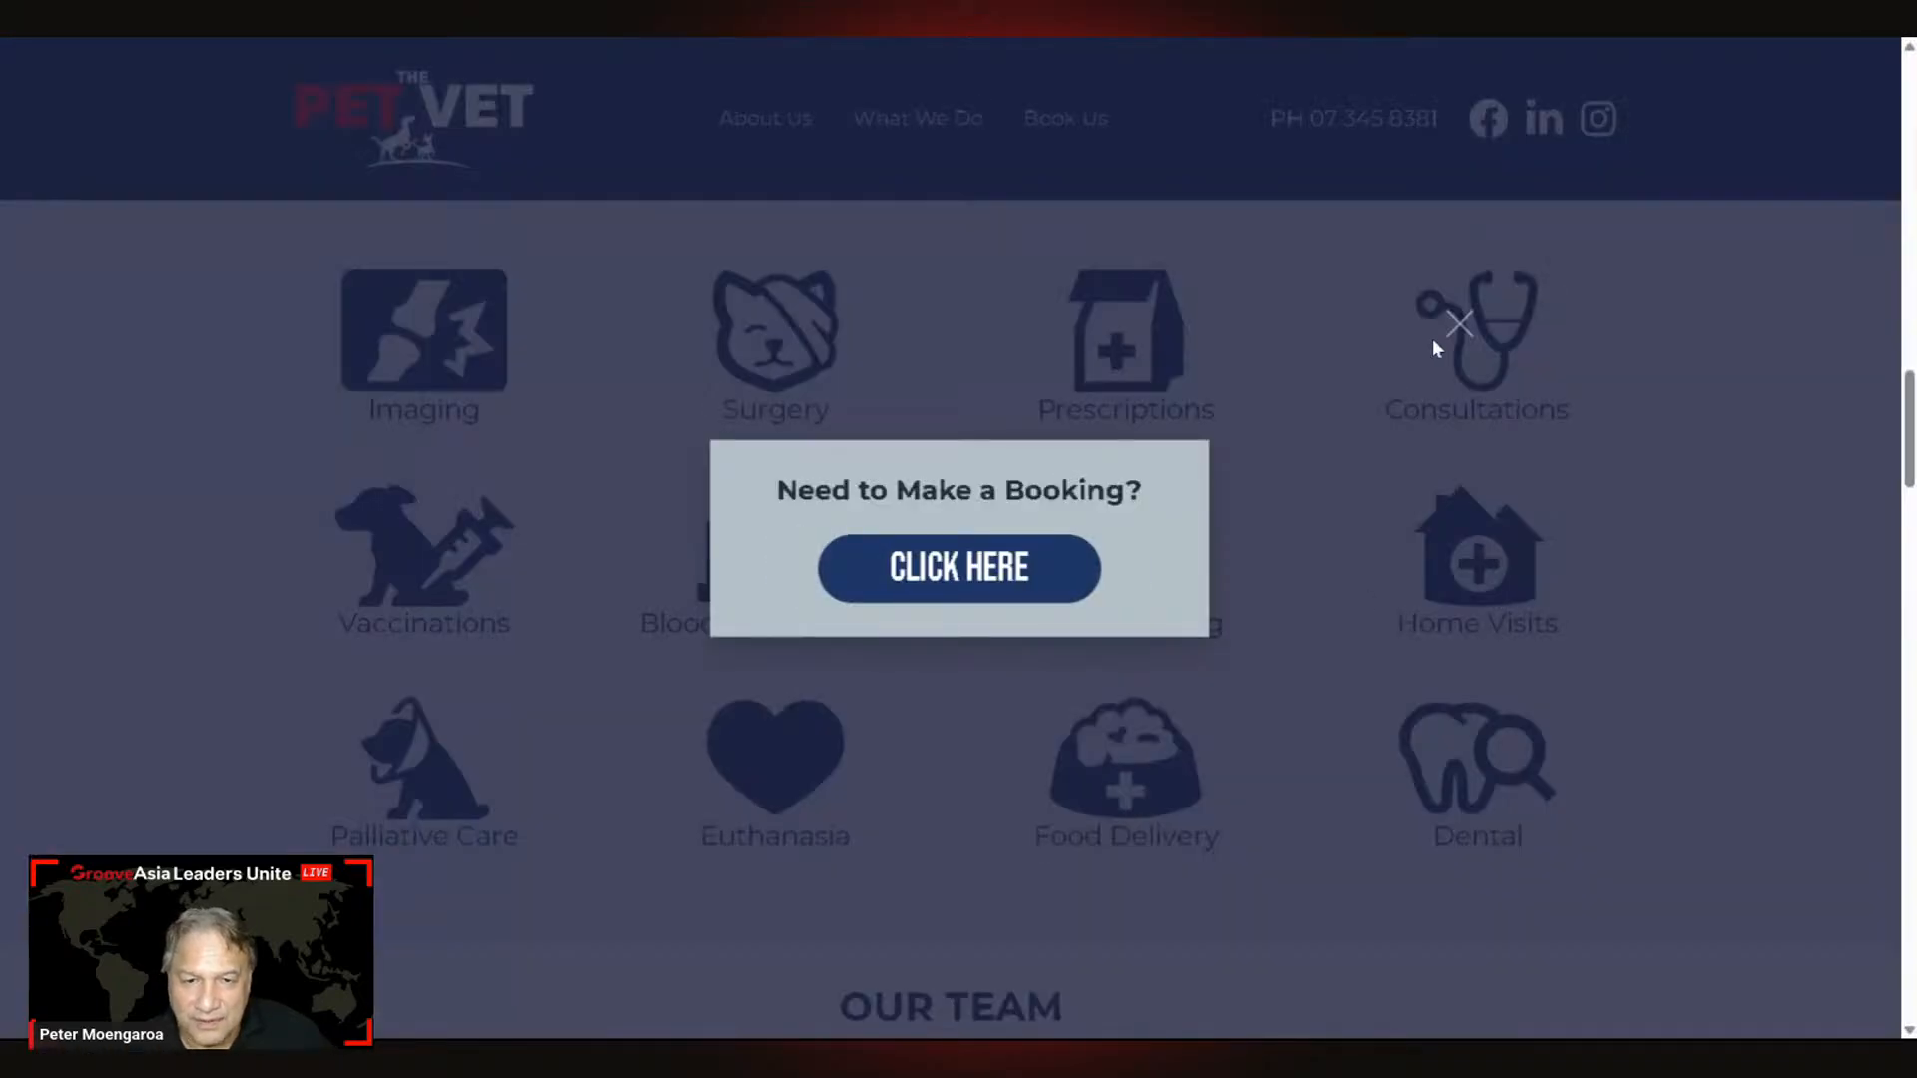
click(1459, 326)
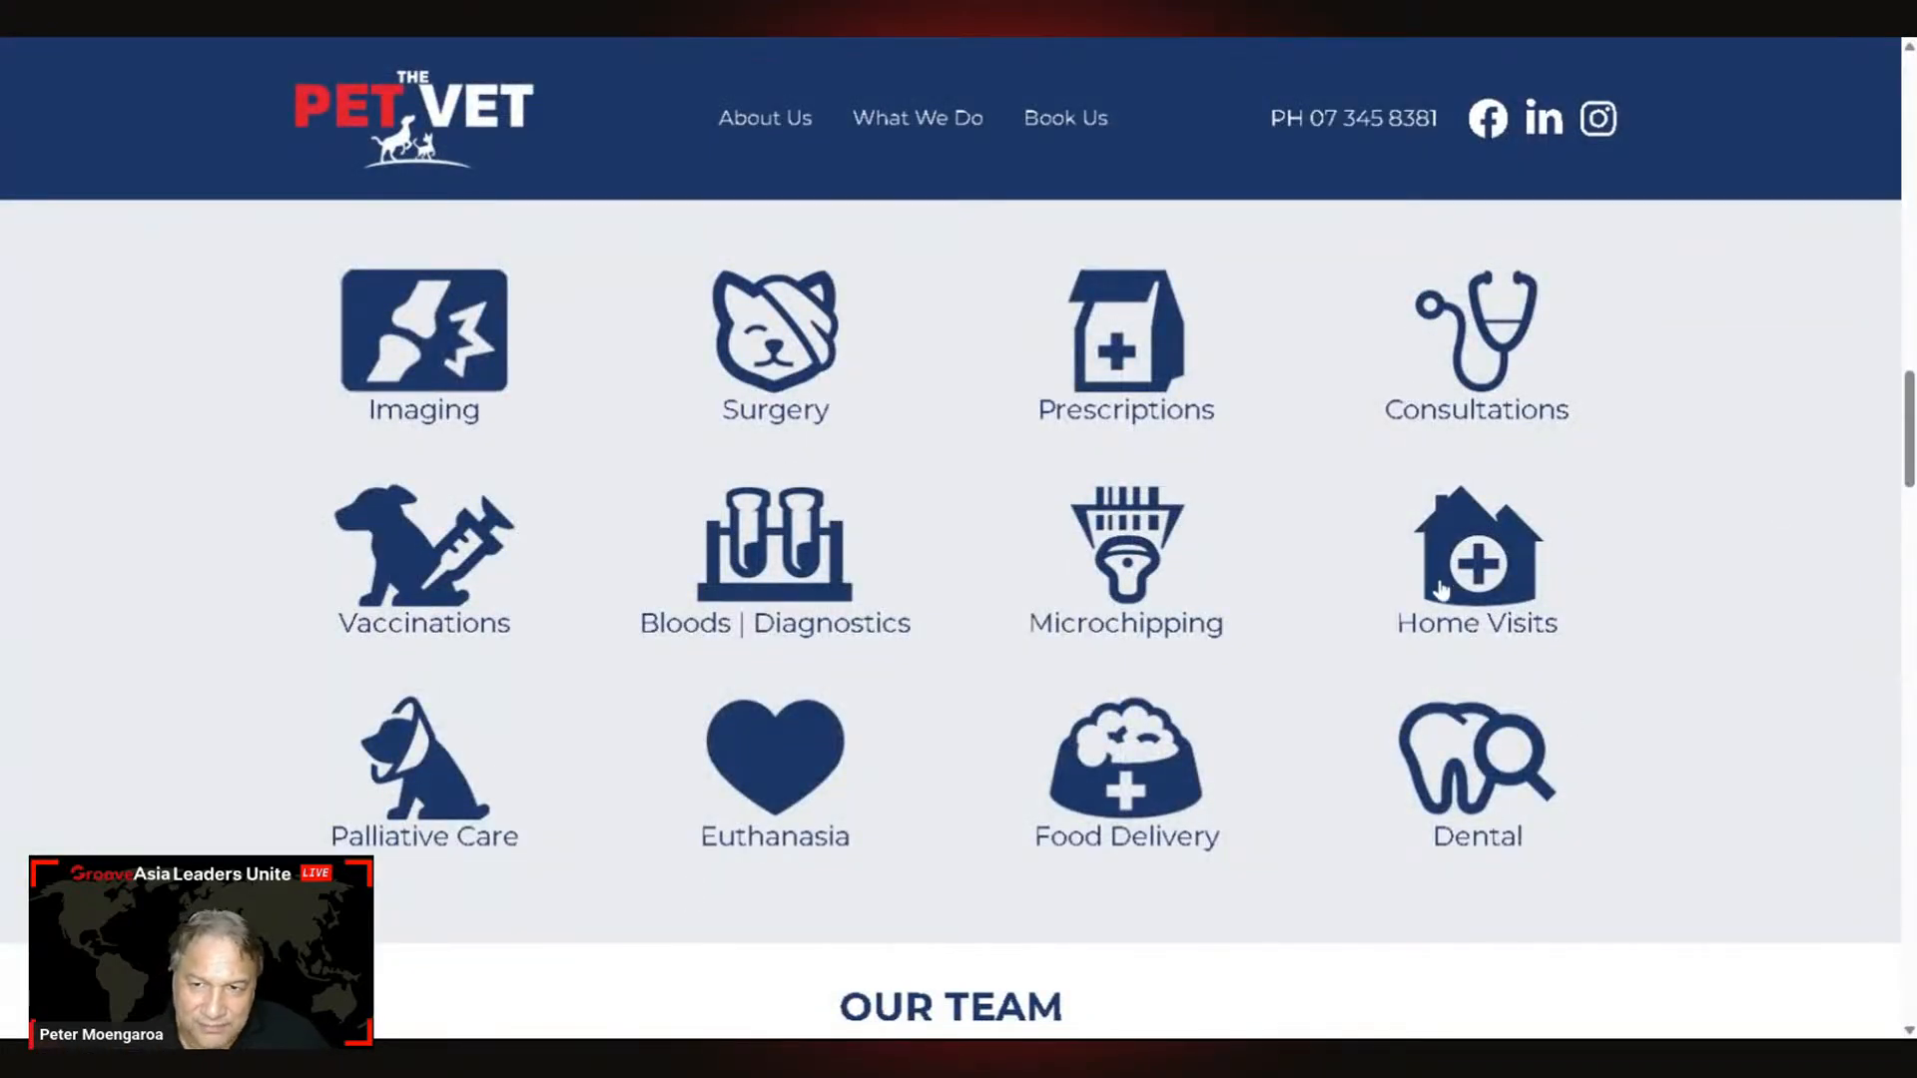
scroll(1273, 723, up, 4)
scroll(1294, 655, down, 4)
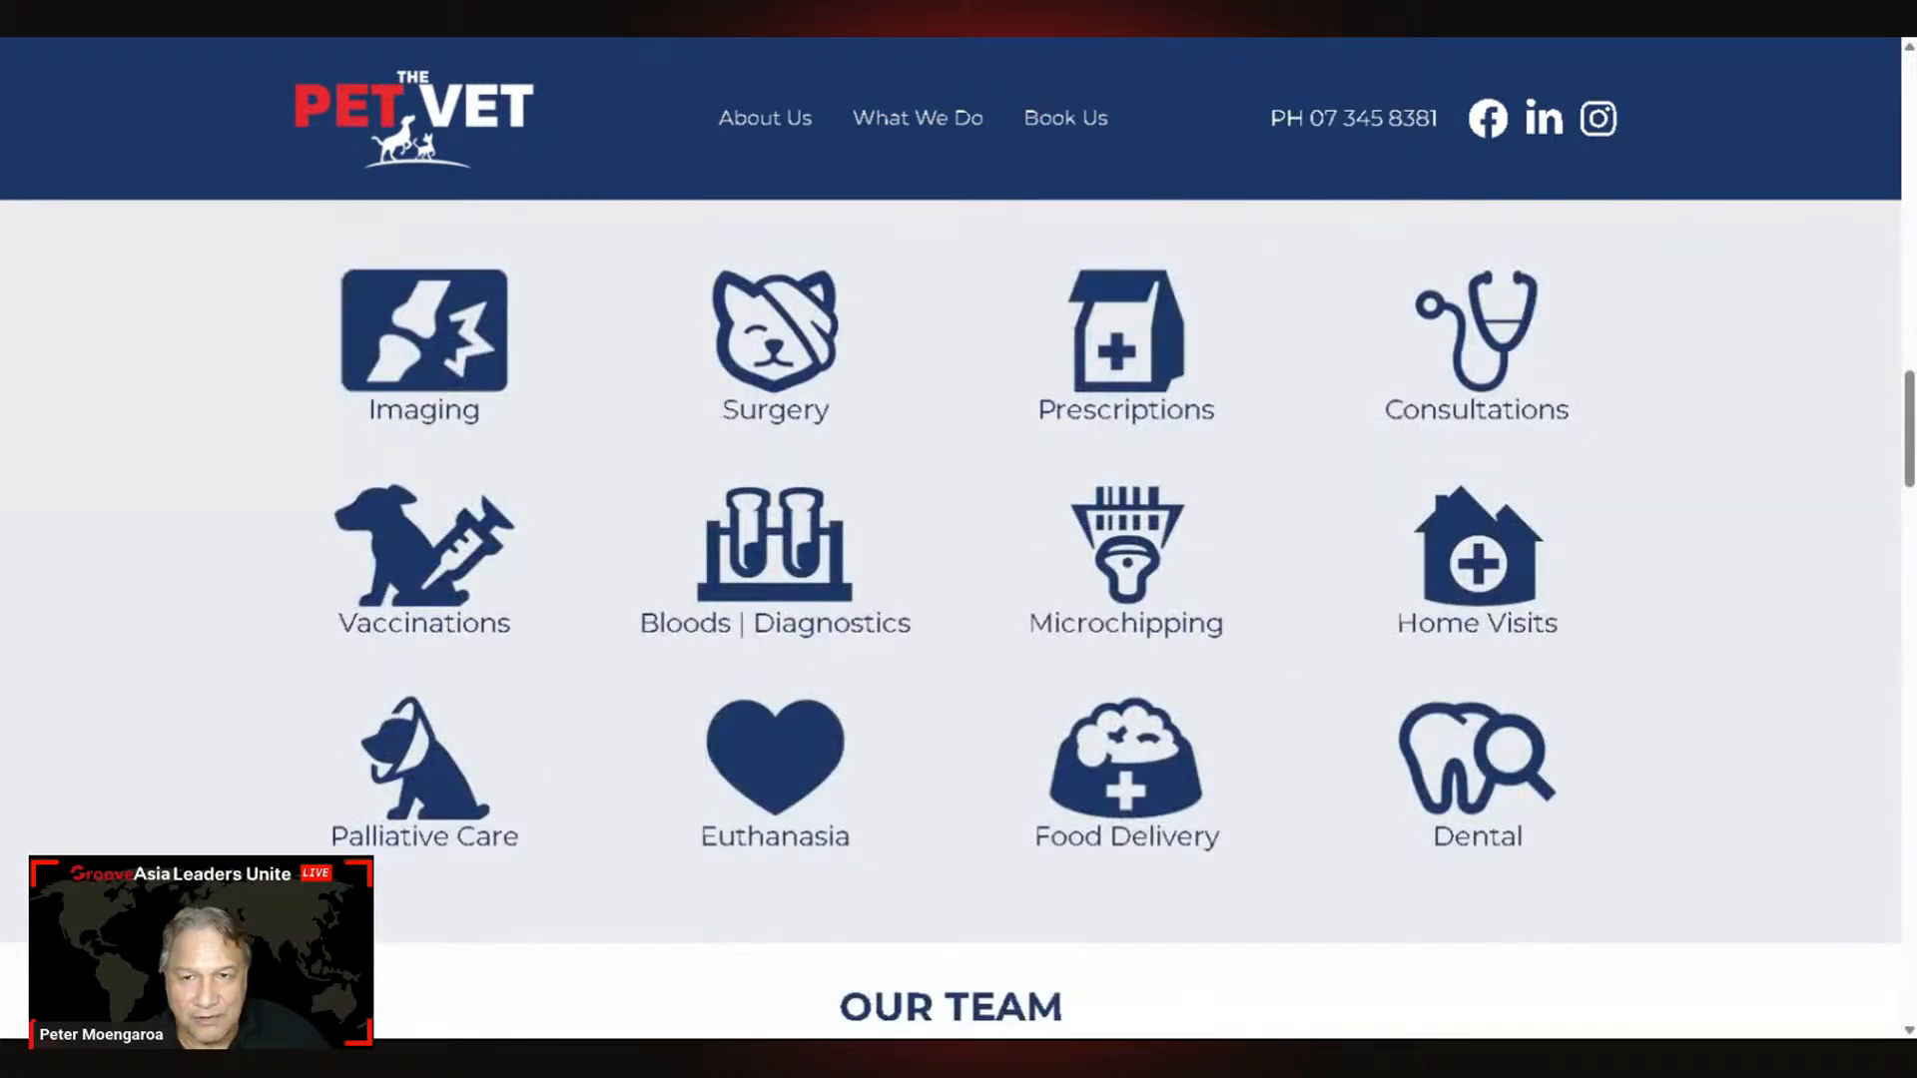
Step: Return to the email, follow its CONTACT US link, and dismiss the booking popup again
key(ctrl+Tab)
scroll(1122, 685, down, 7)
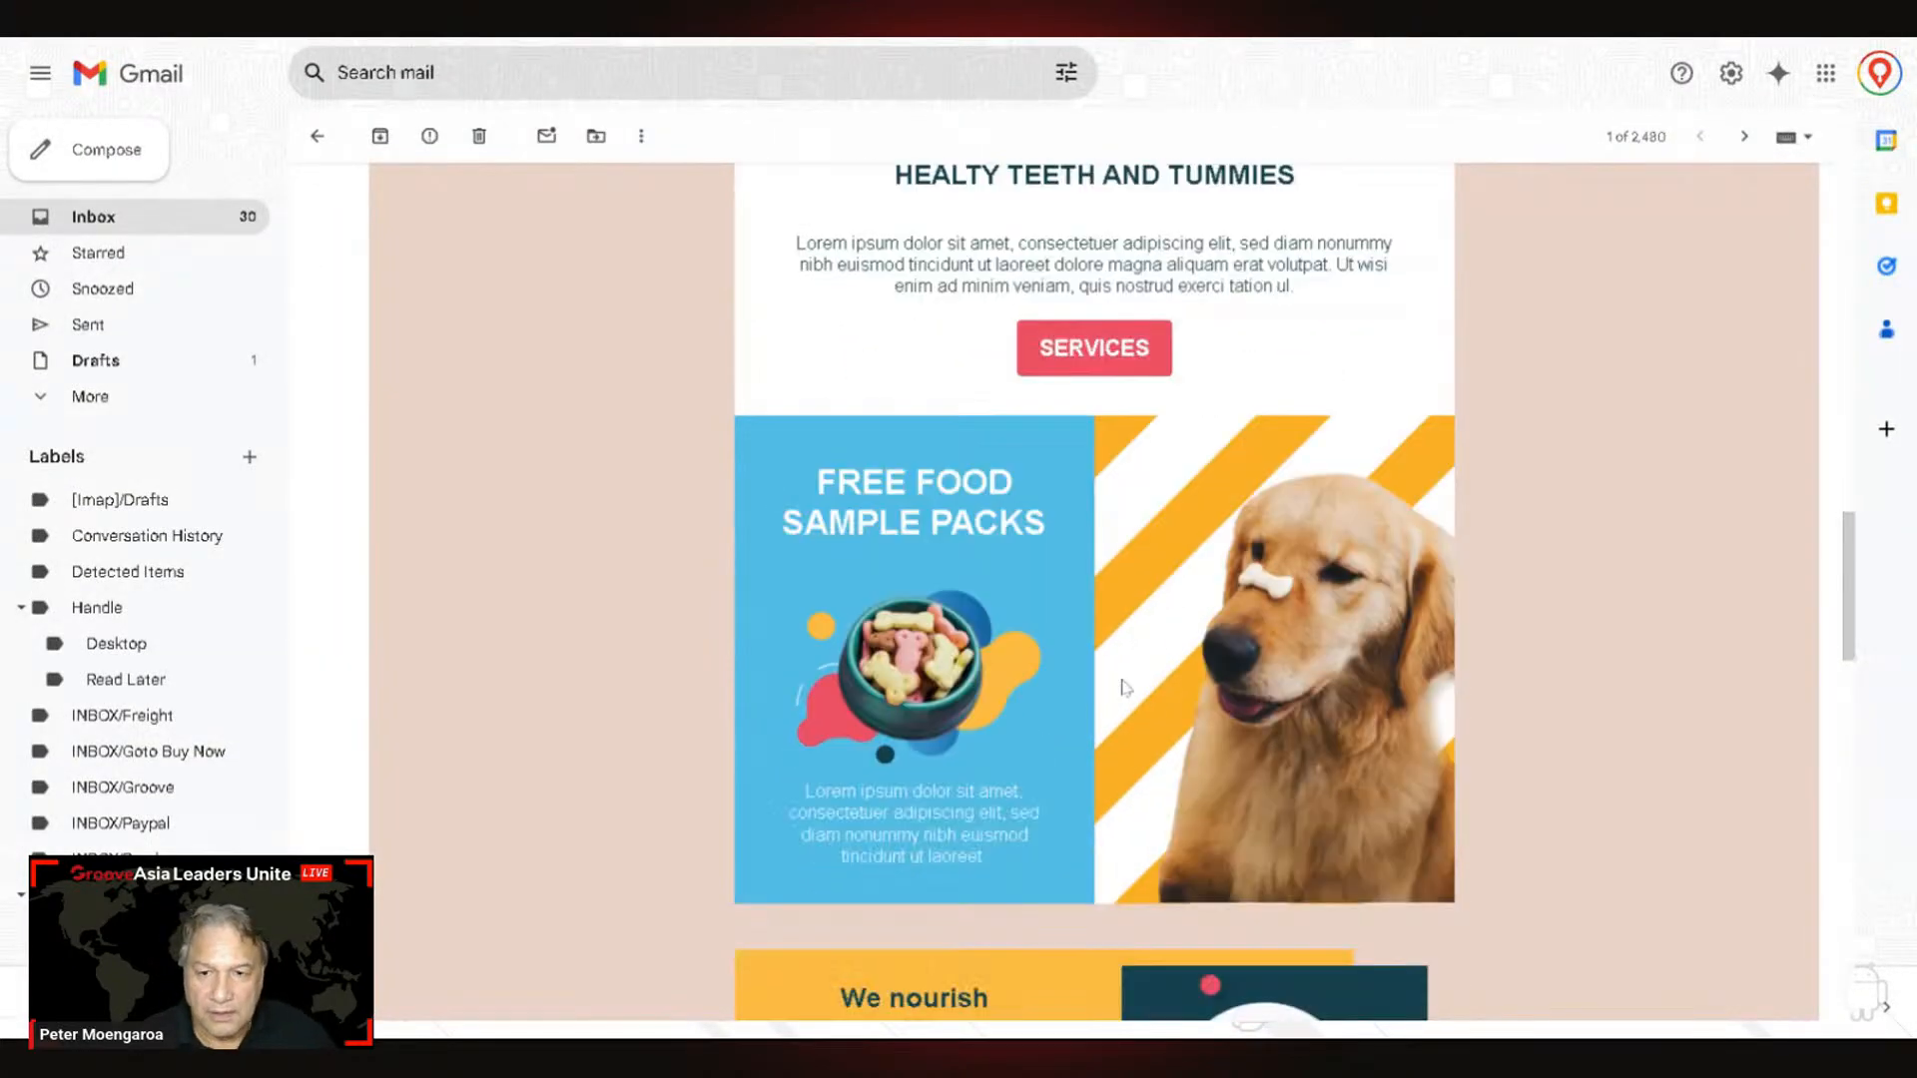
scroll(1143, 687, down, 12)
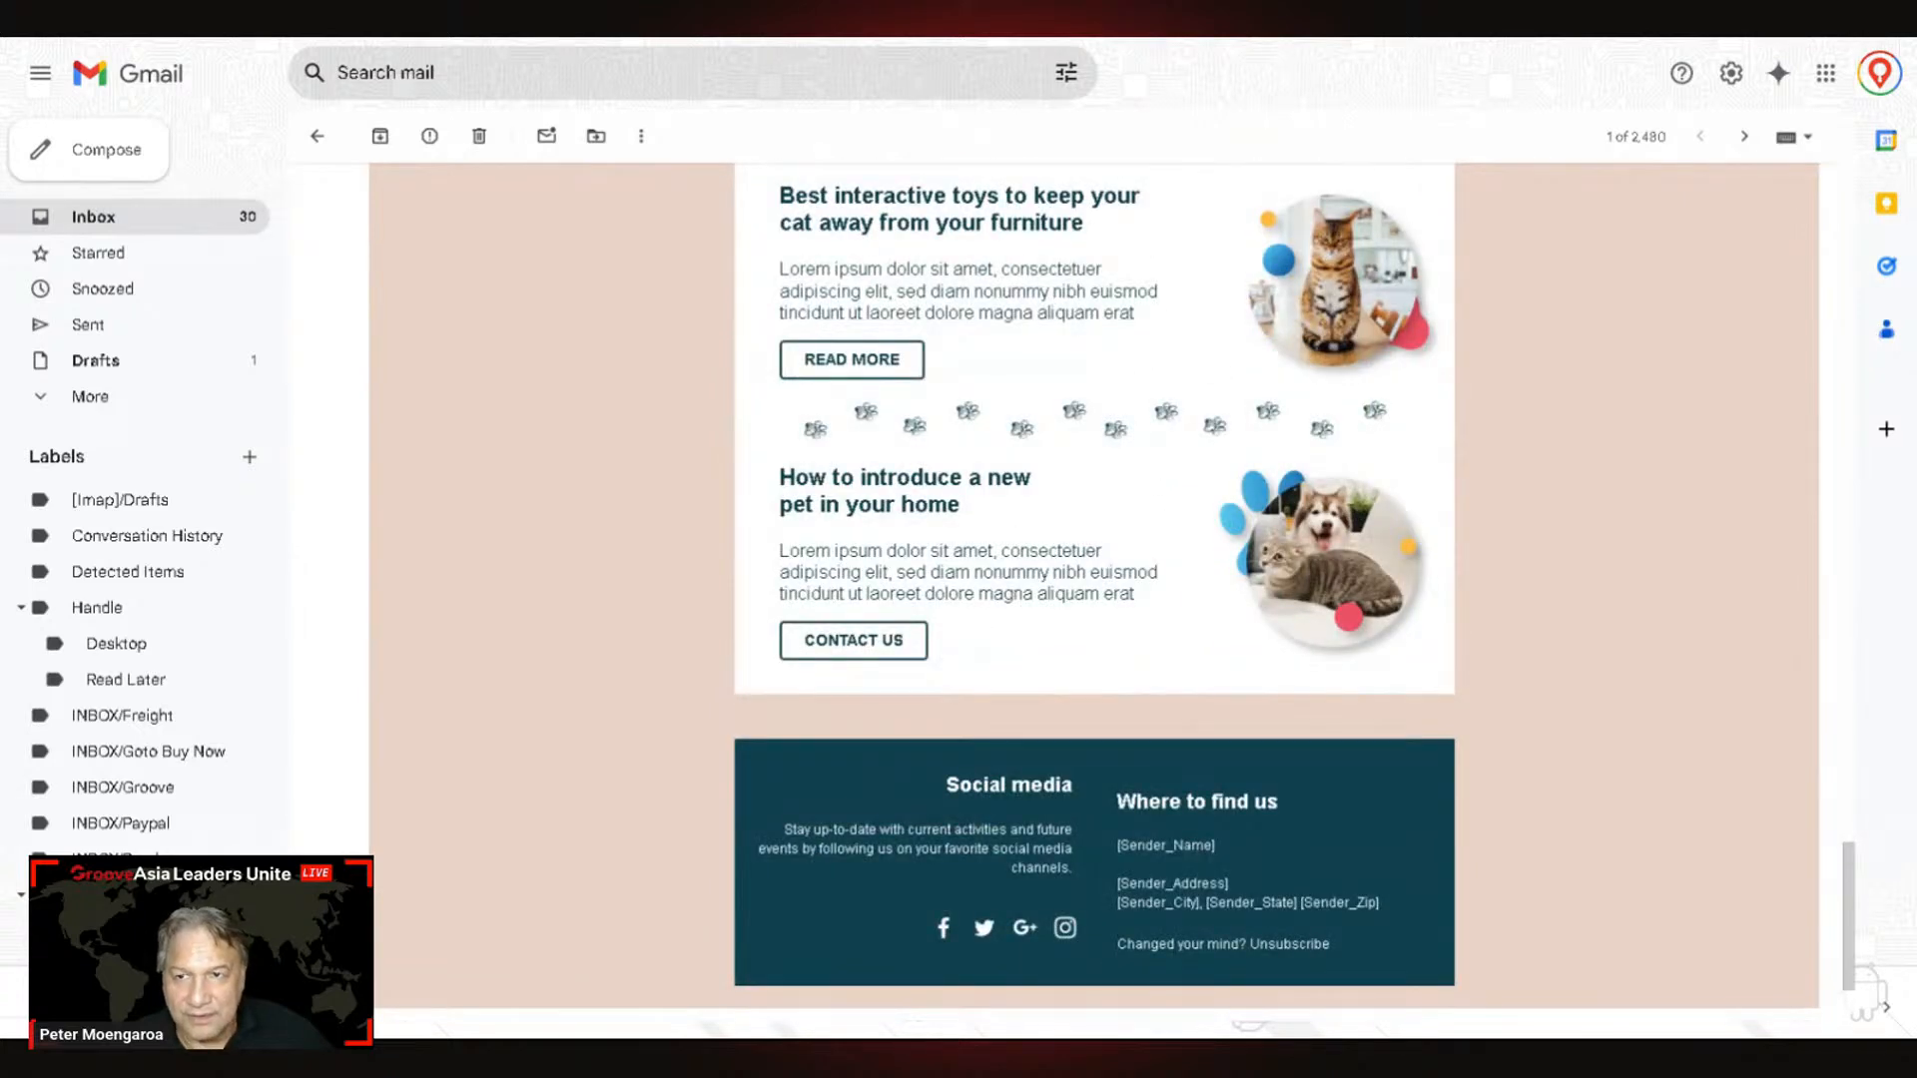
click(865, 644)
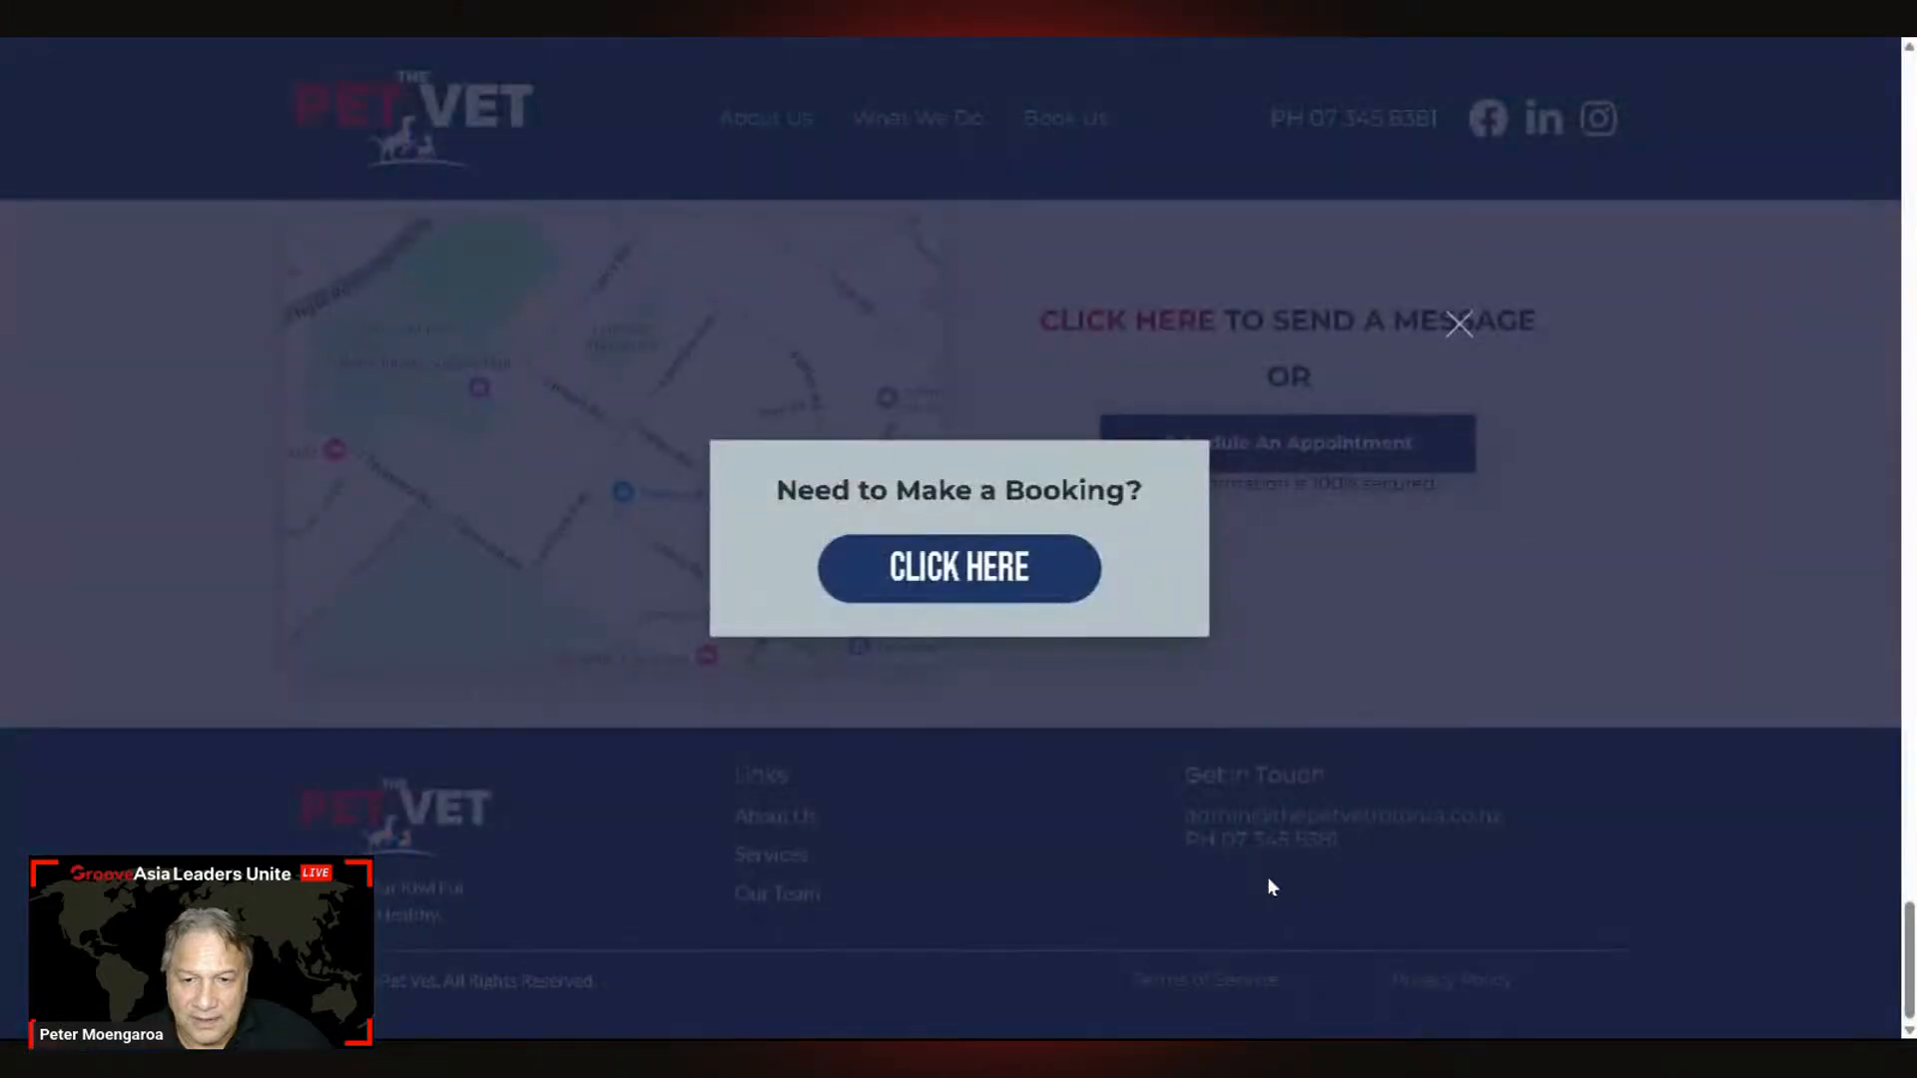
click(1457, 325)
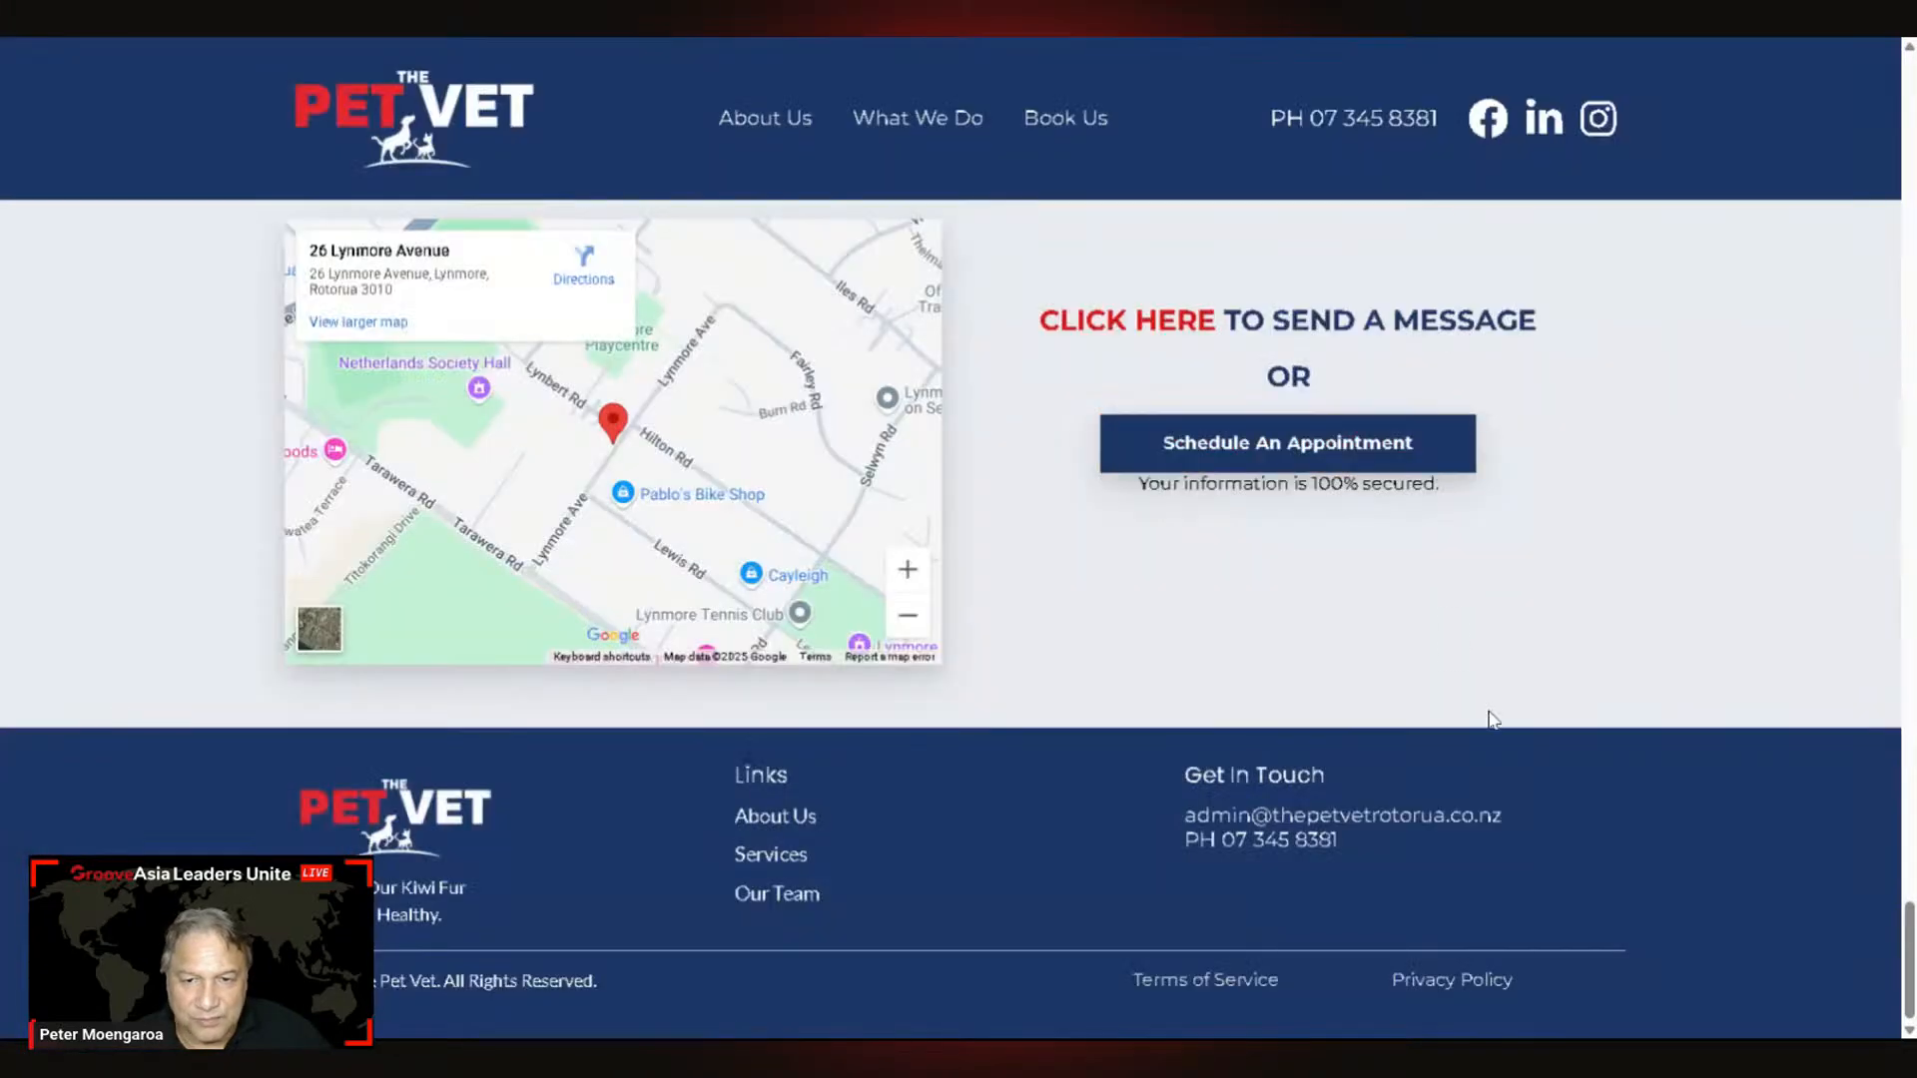
scroll(1485, 552, up, 3)
scroll(1138, 667, down, 2)
scroll(1136, 667, up, 2)
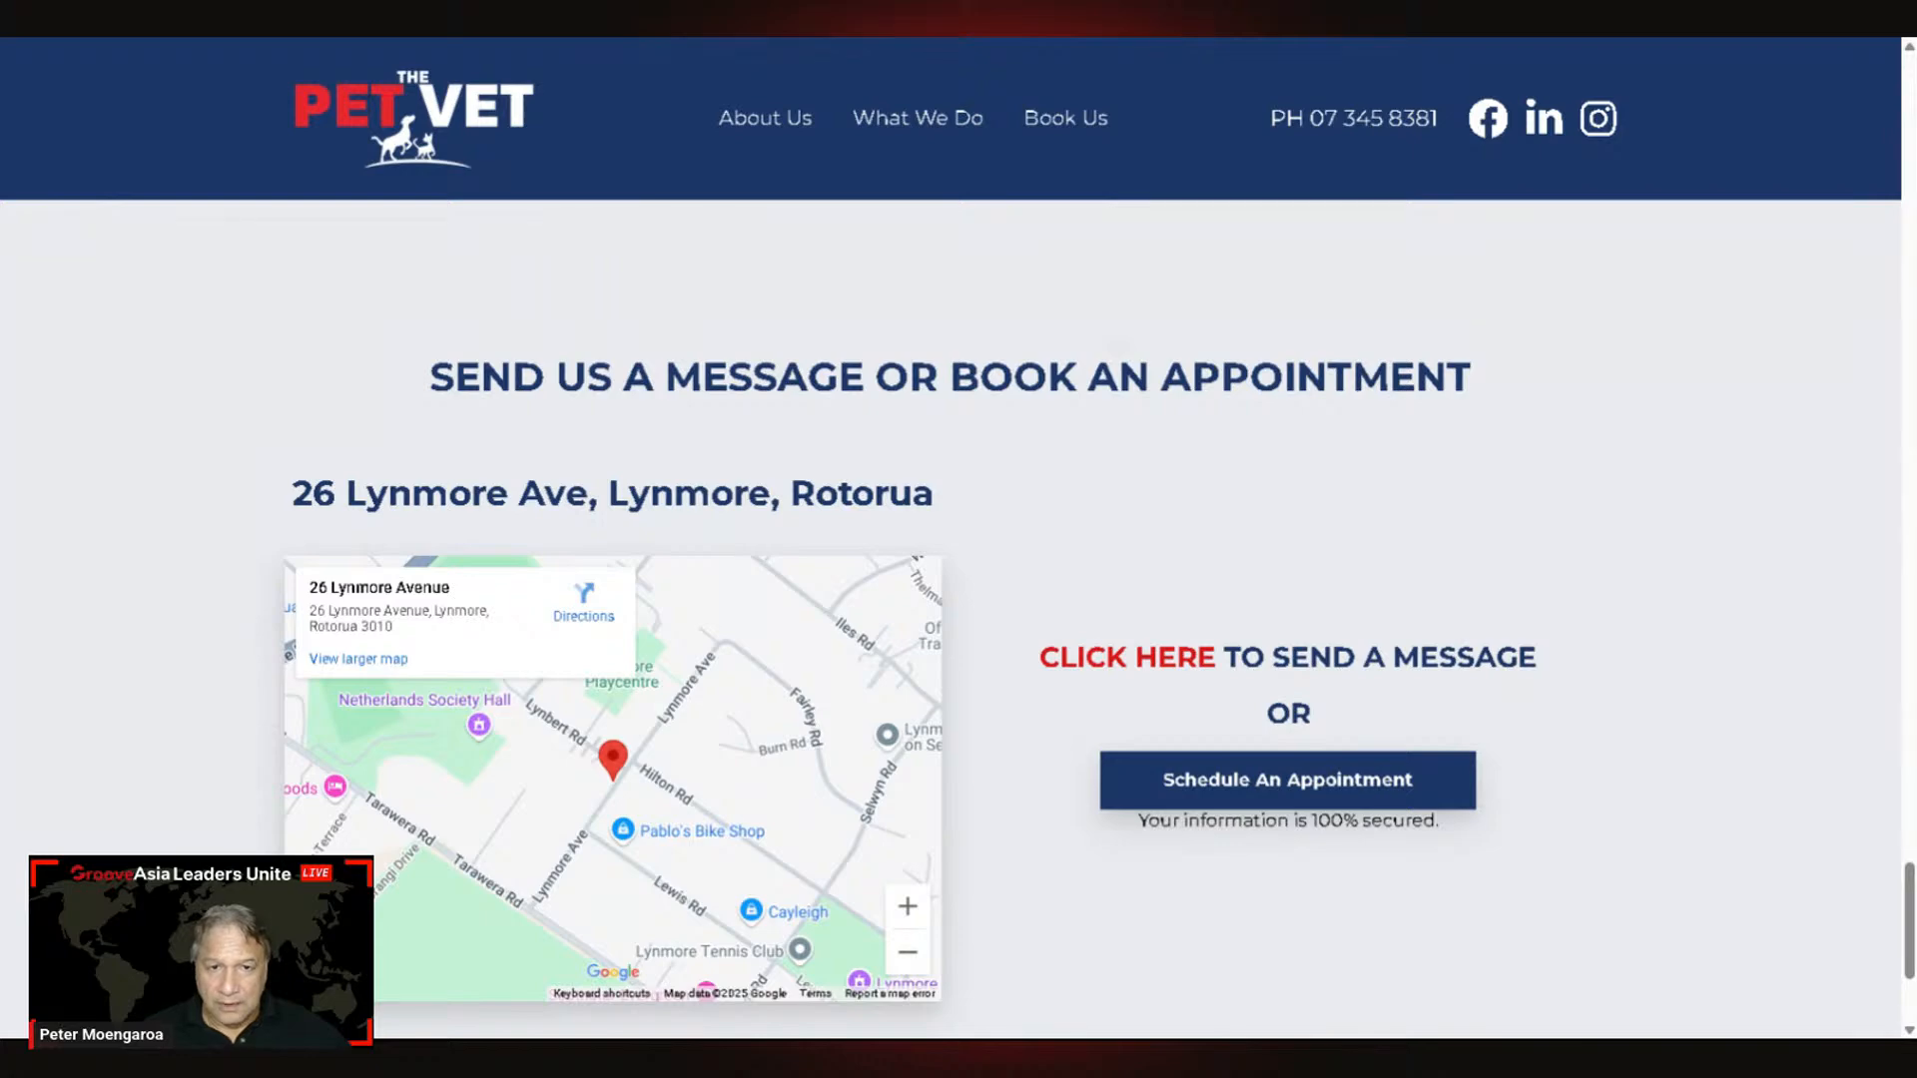
Step: Close the live preview, scroll the Pet Vet Rotorua canvas to the top, and show the Apps list
key(ctrl+w)
scroll(1103, 925, down, 5)
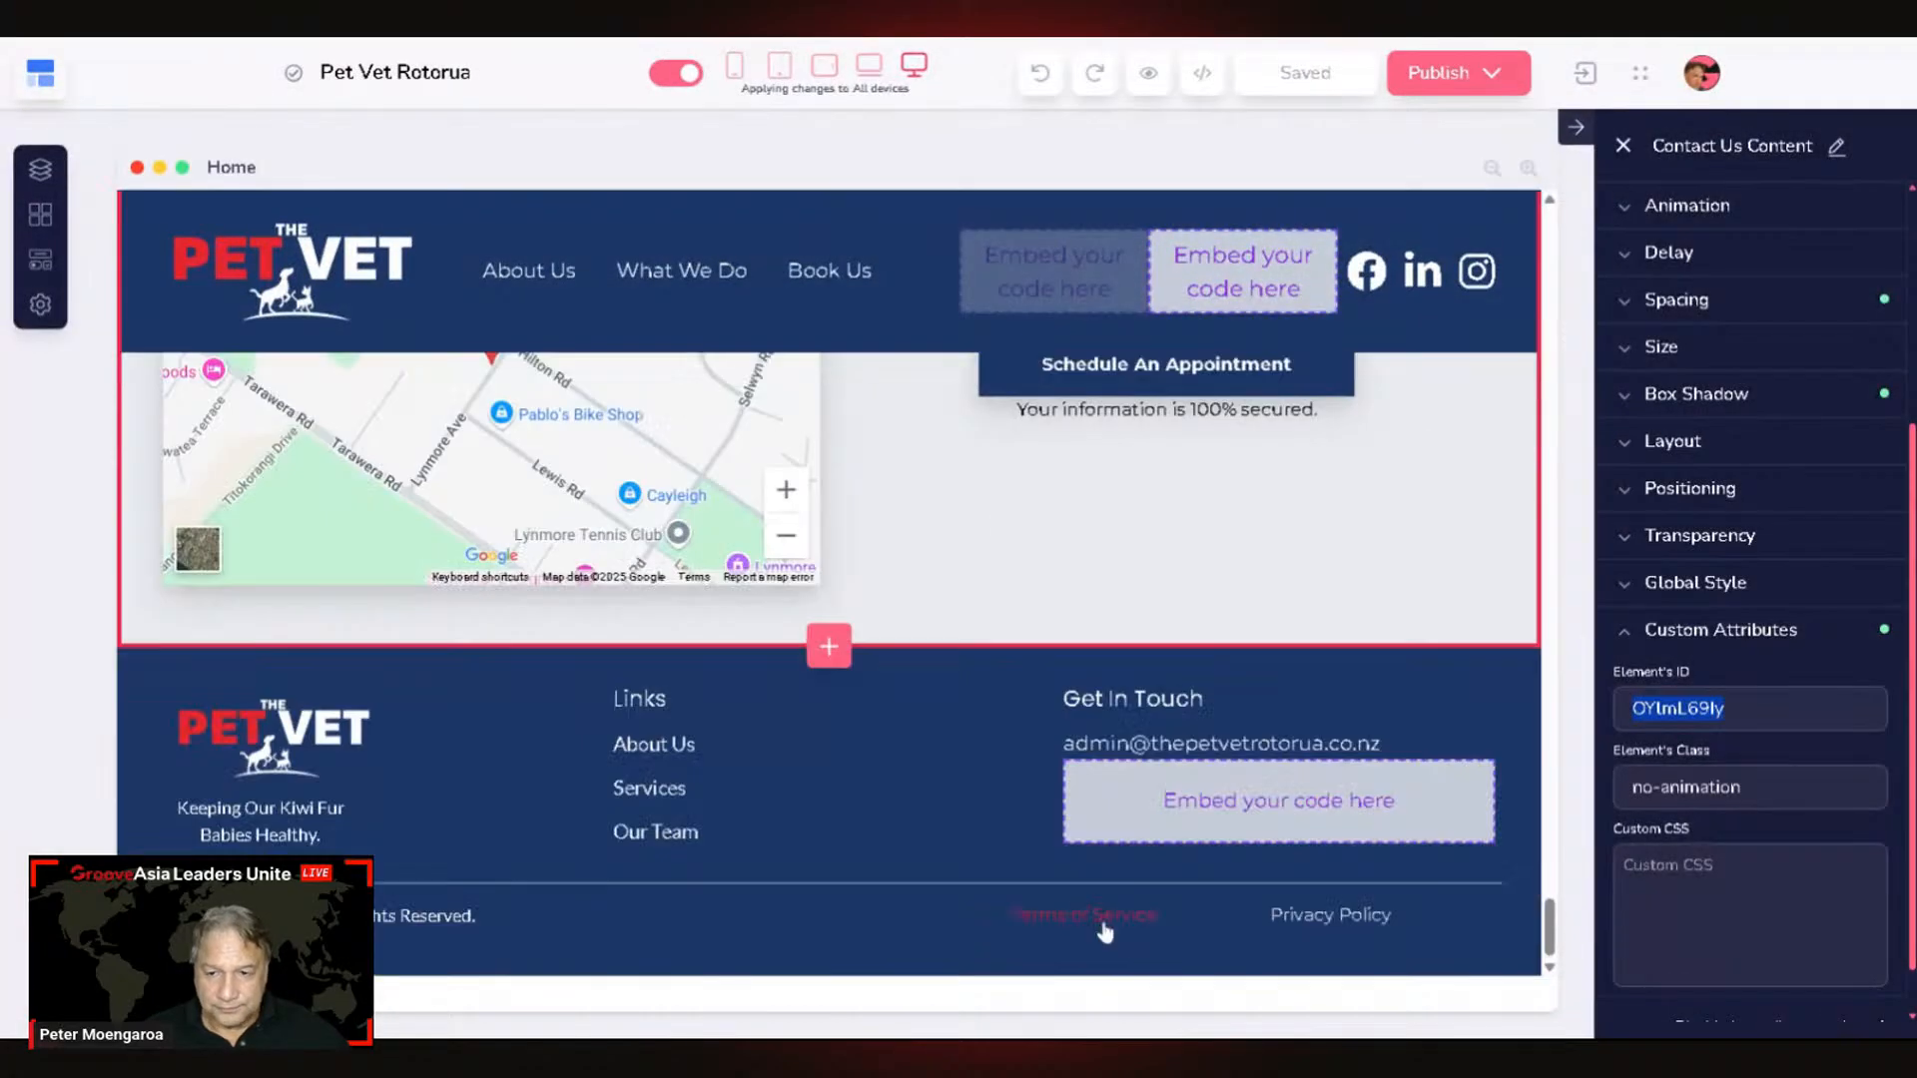
scroll(1142, 938, up, 8)
scroll(1156, 920, up, 6)
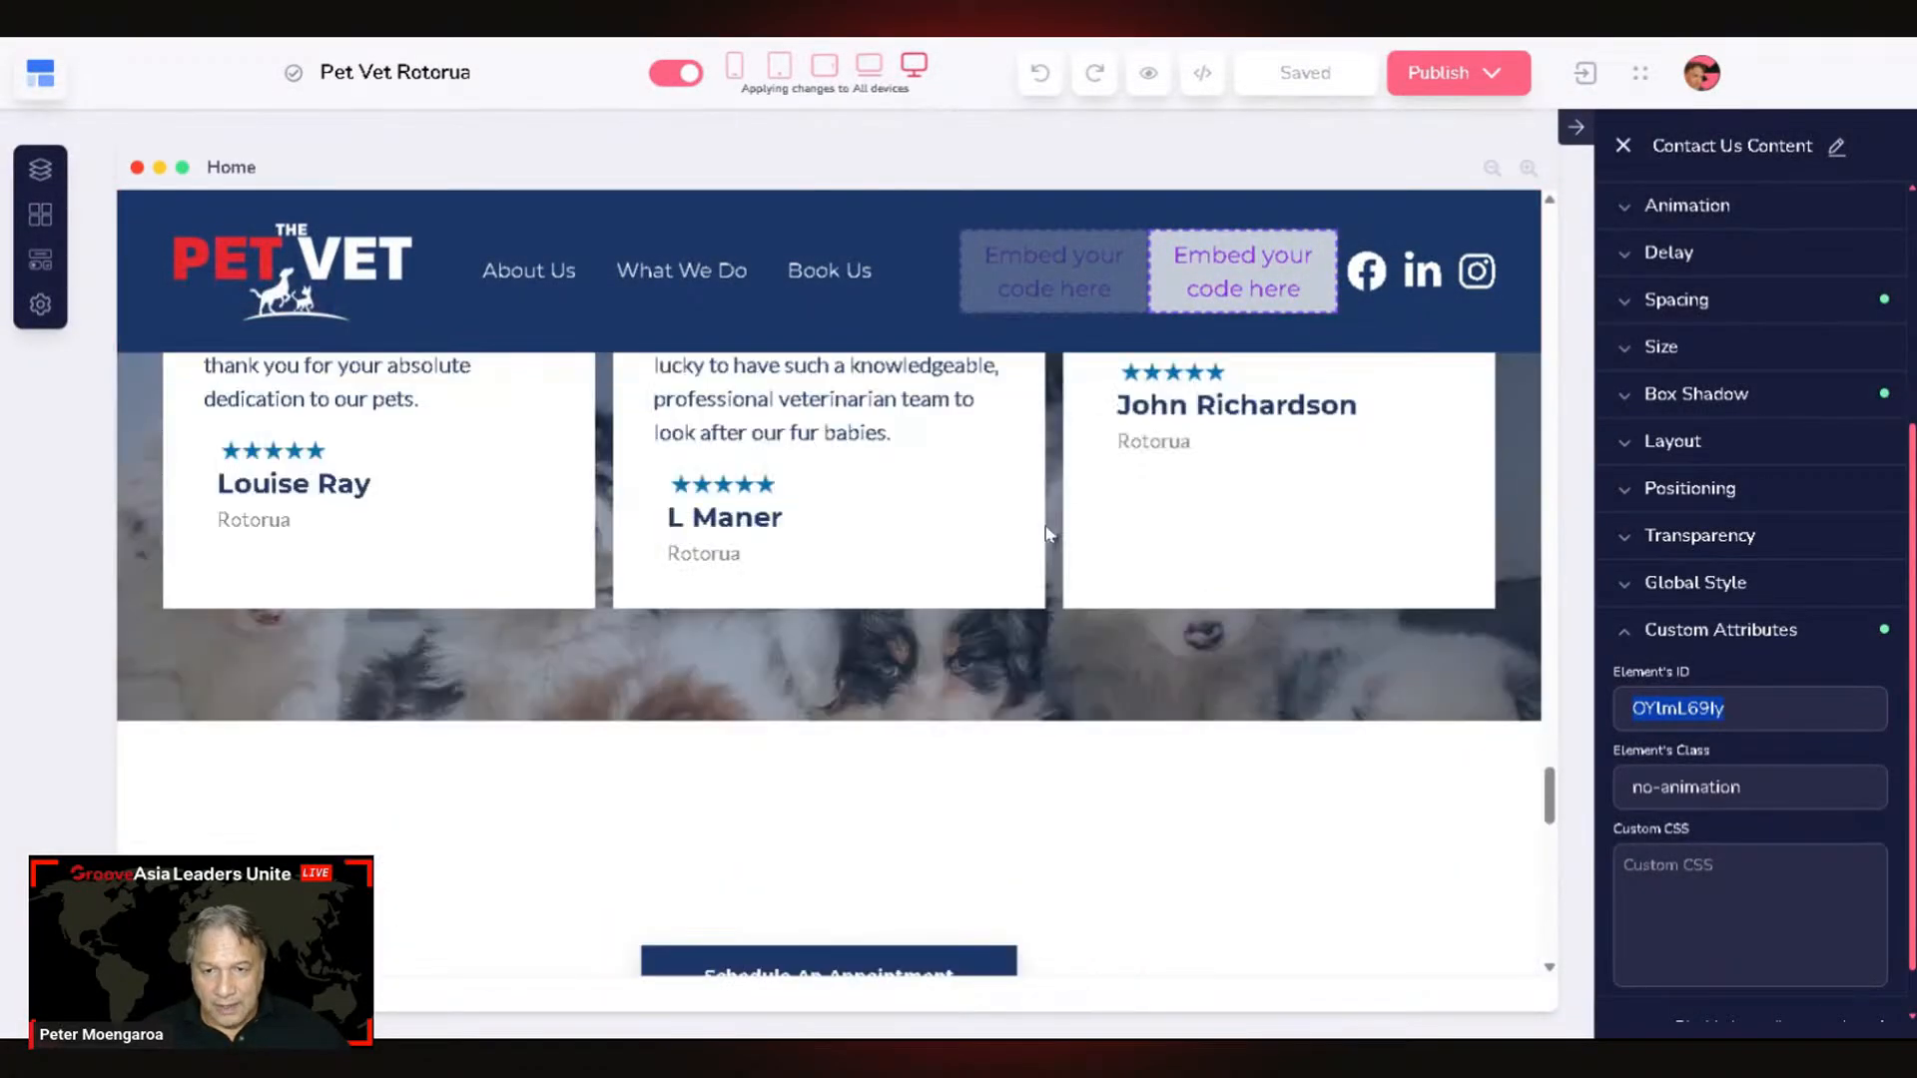
scroll(1198, 634, up, 8)
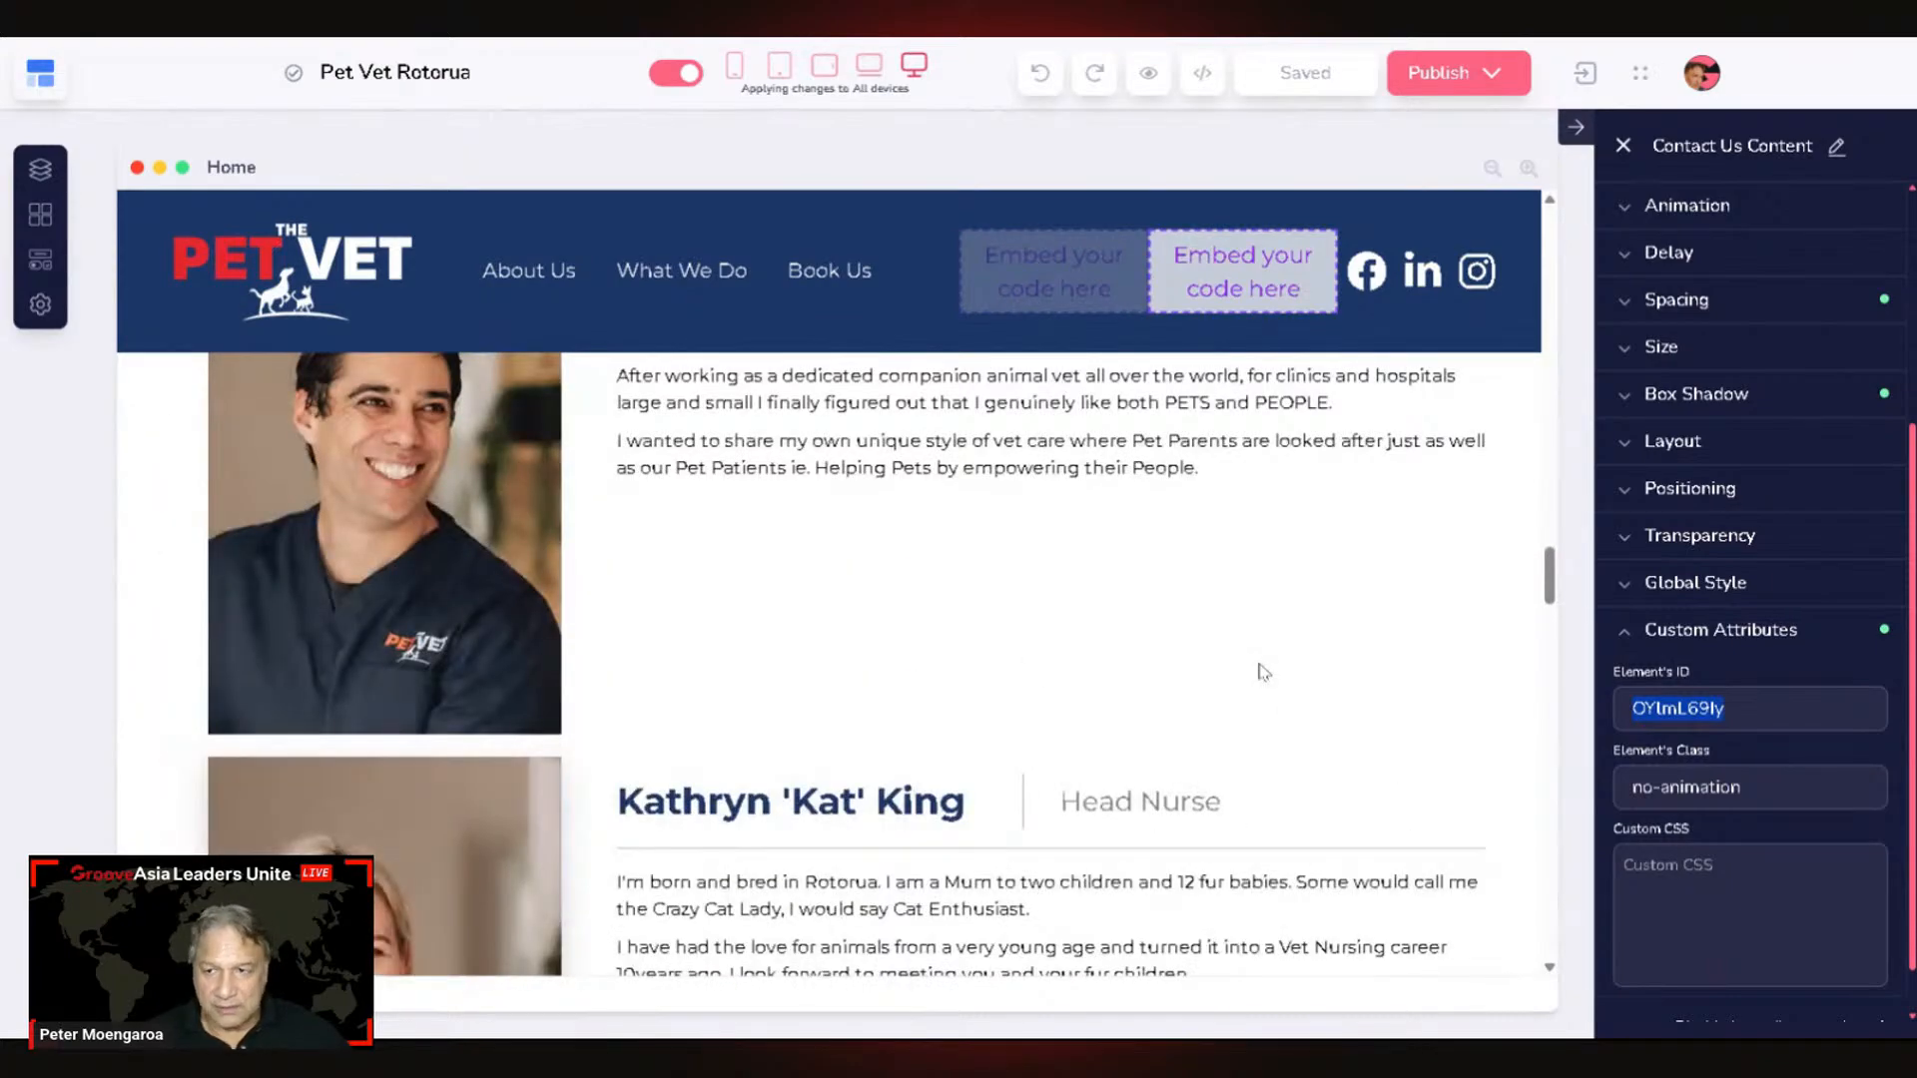
scroll(1027, 620, up, 6)
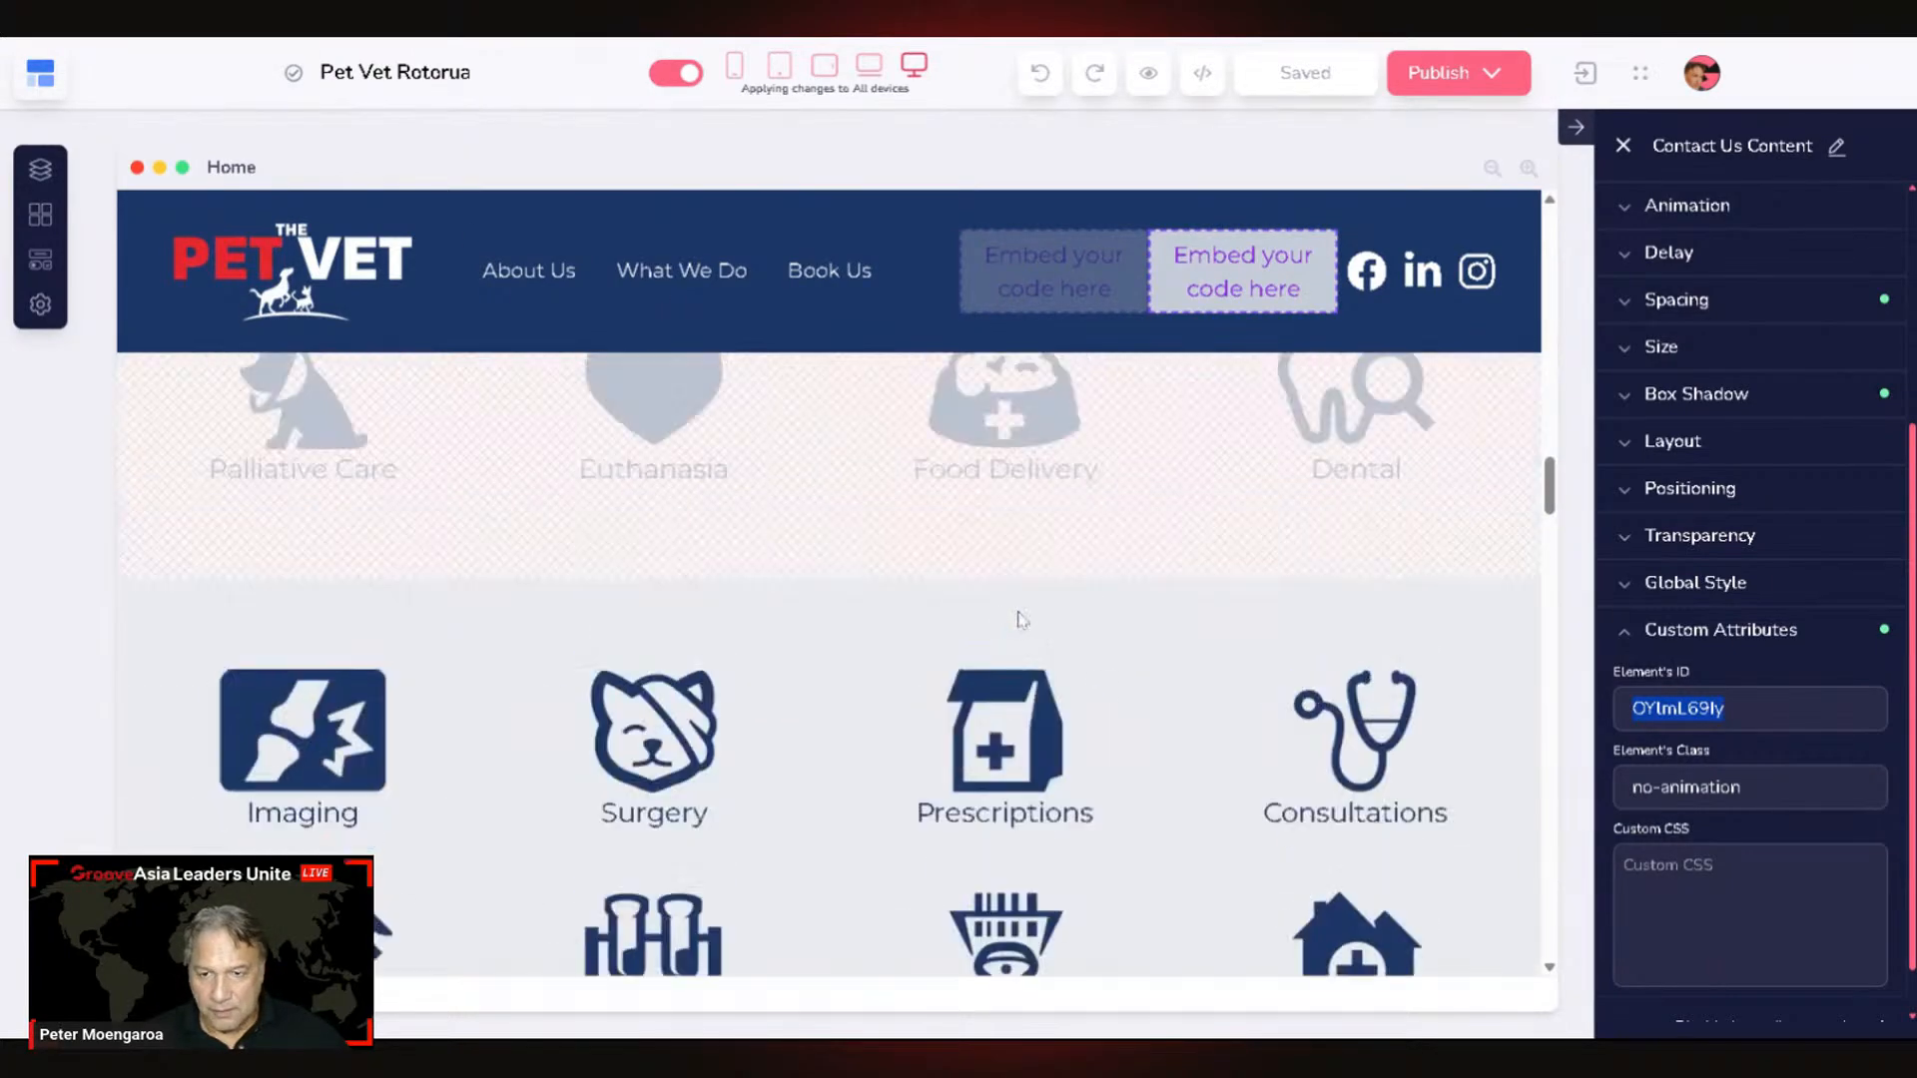
scroll(1023, 620, up, 8)
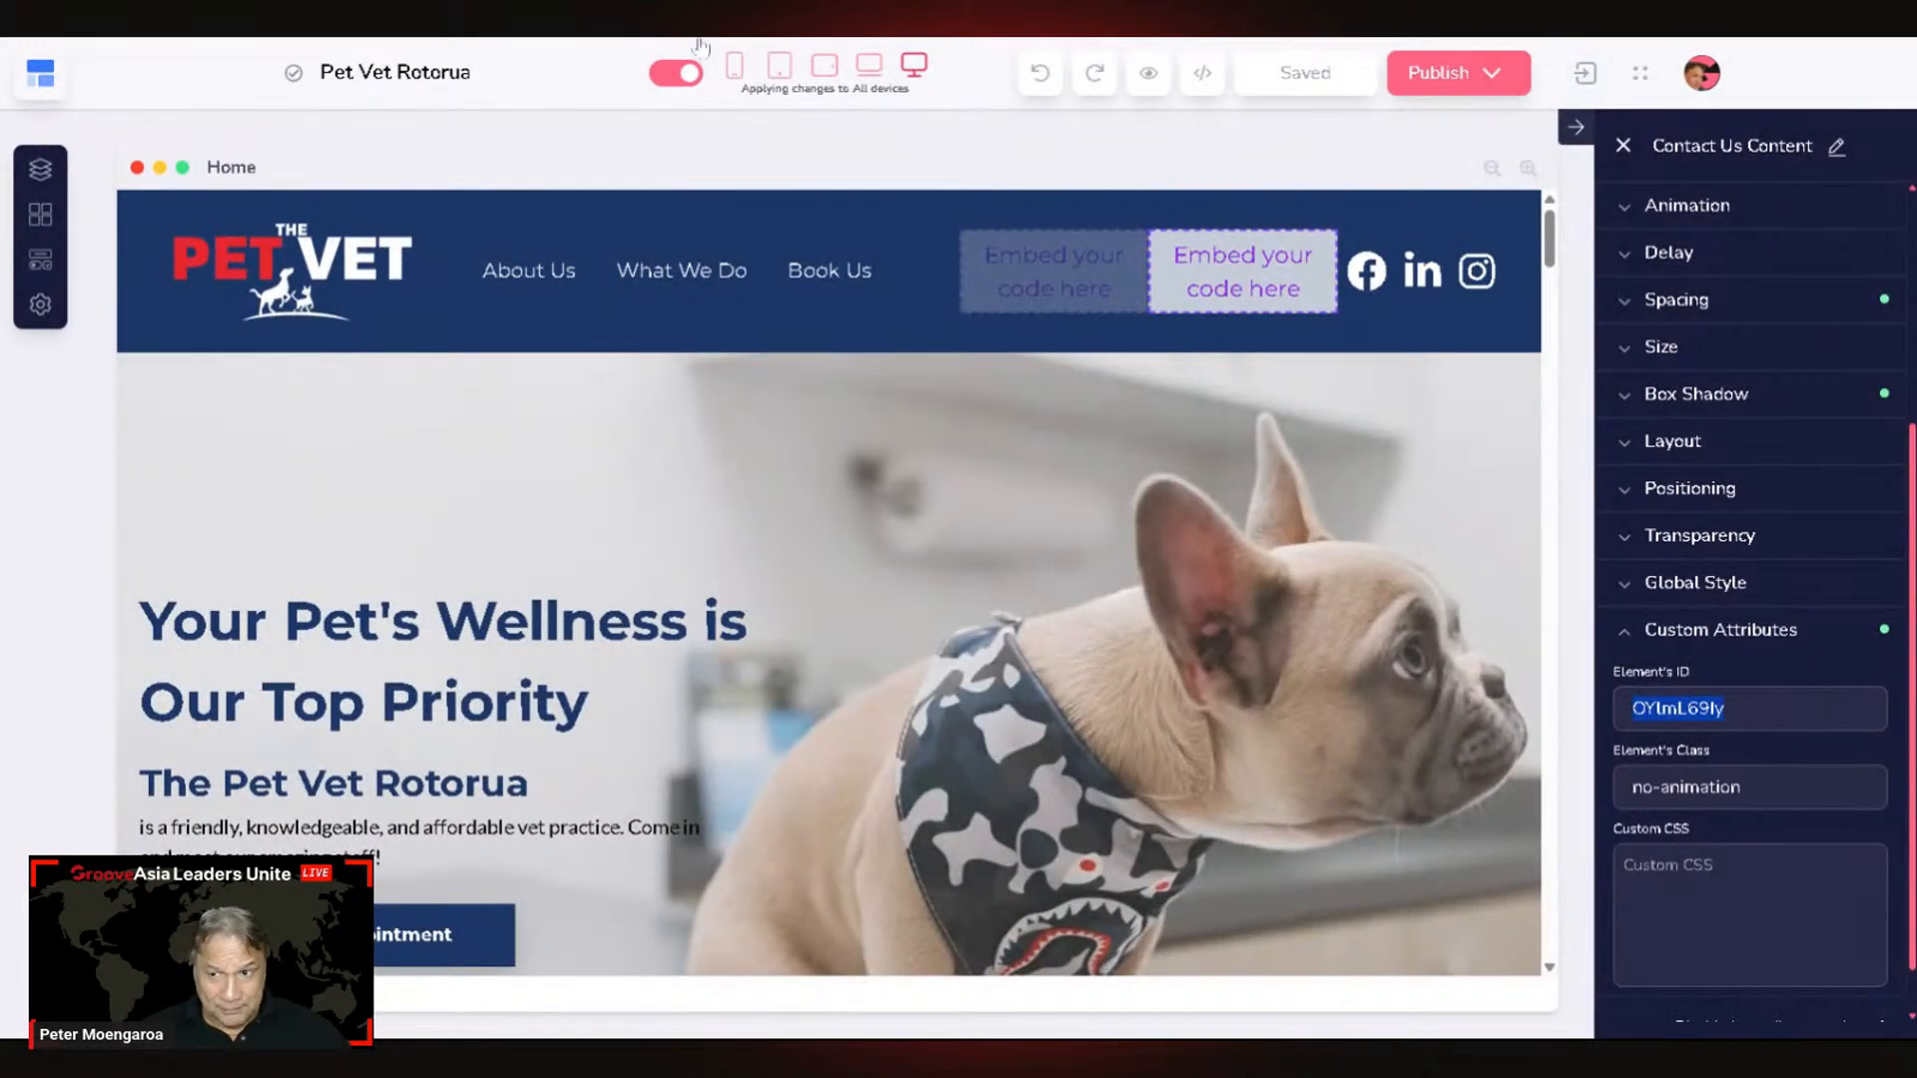
click(42, 77)
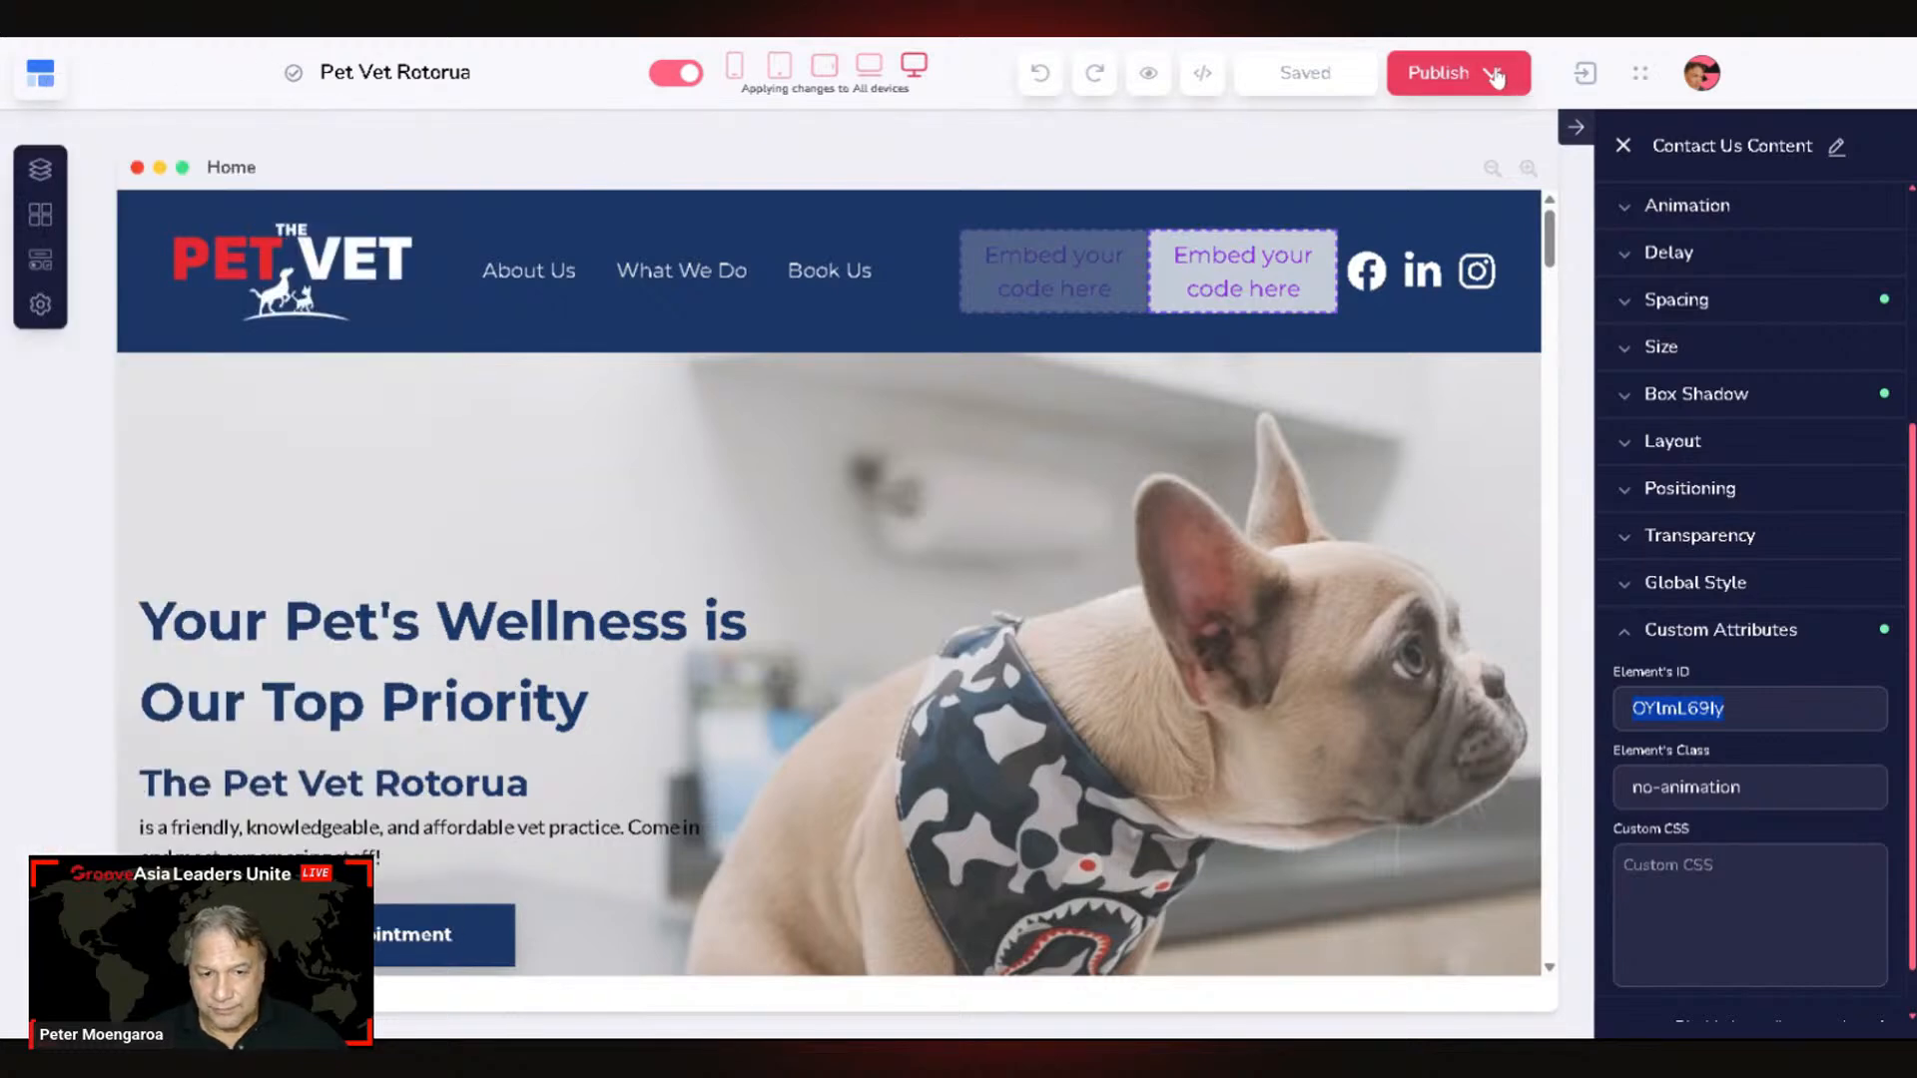
click(42, 74)
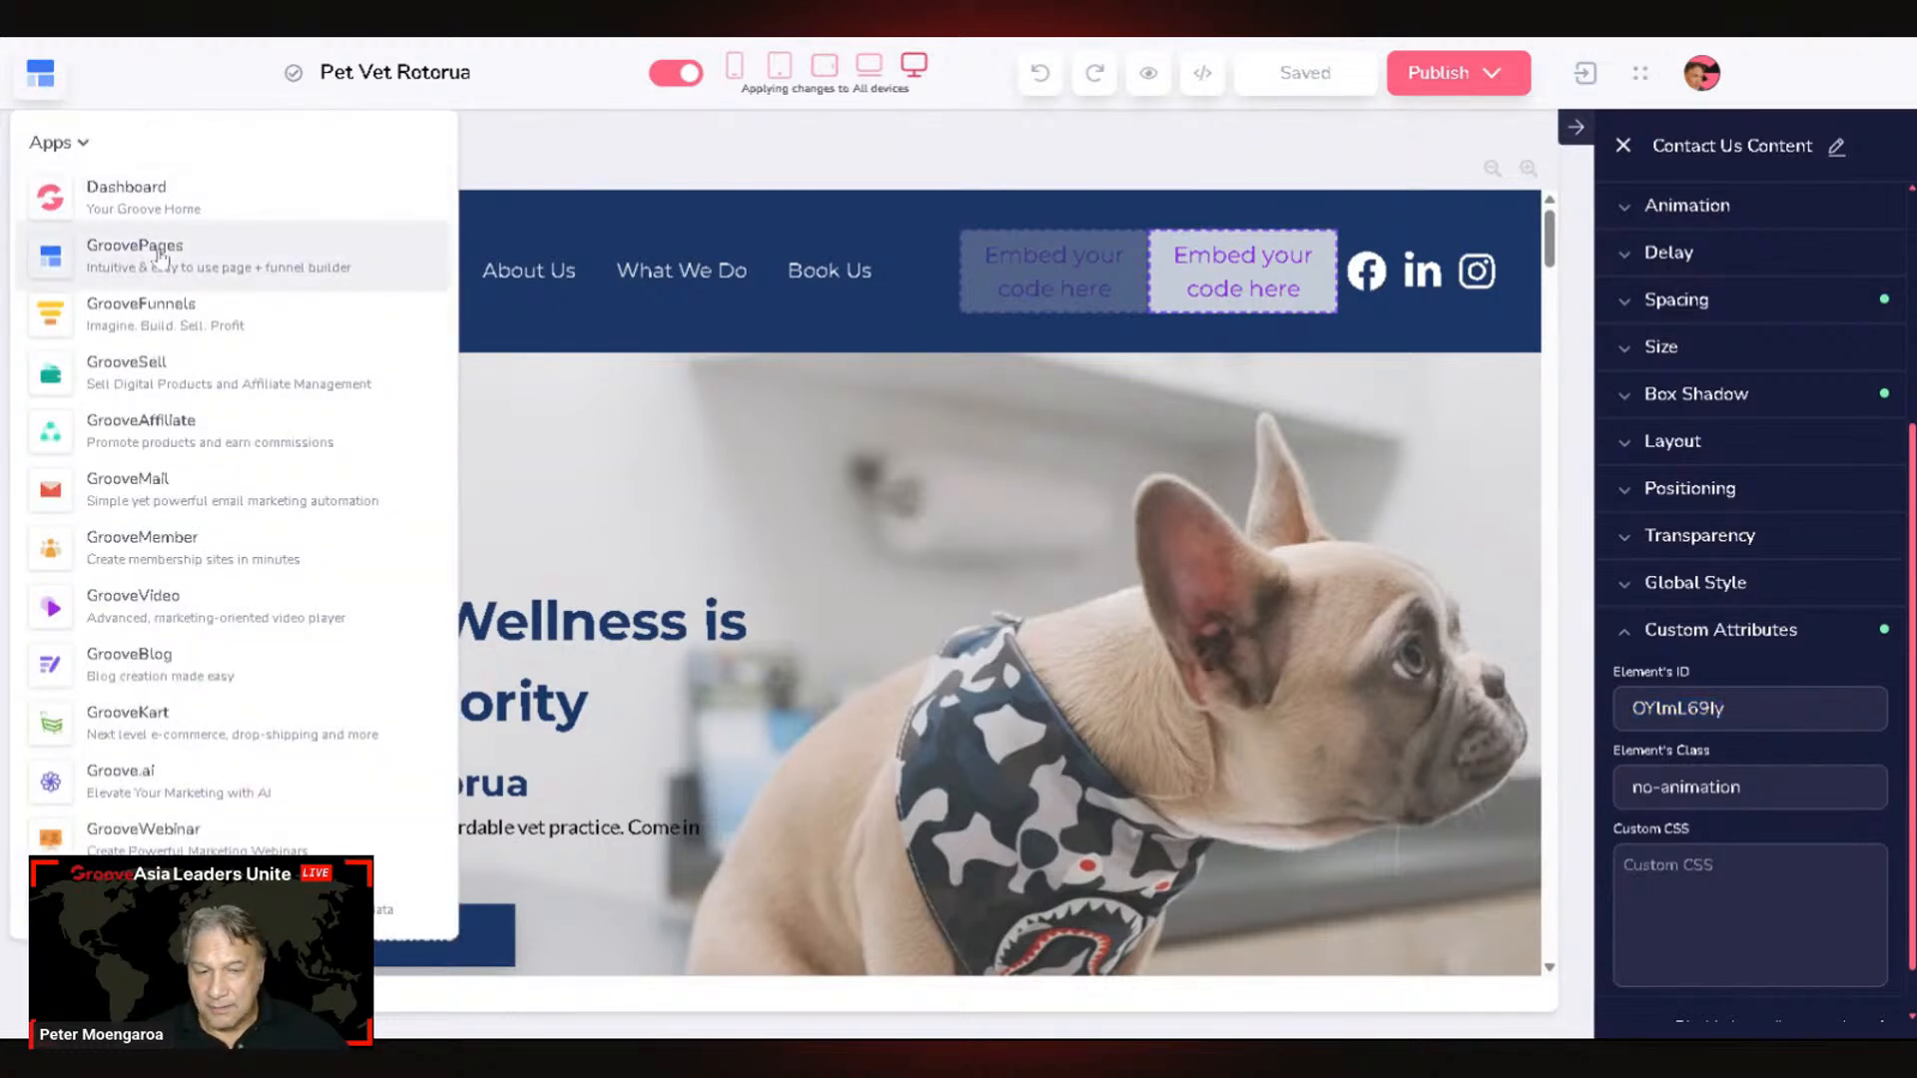
Step: Go to the GroovePages sites dashboard and click Manage Site on Mastering Groove
click(164, 256)
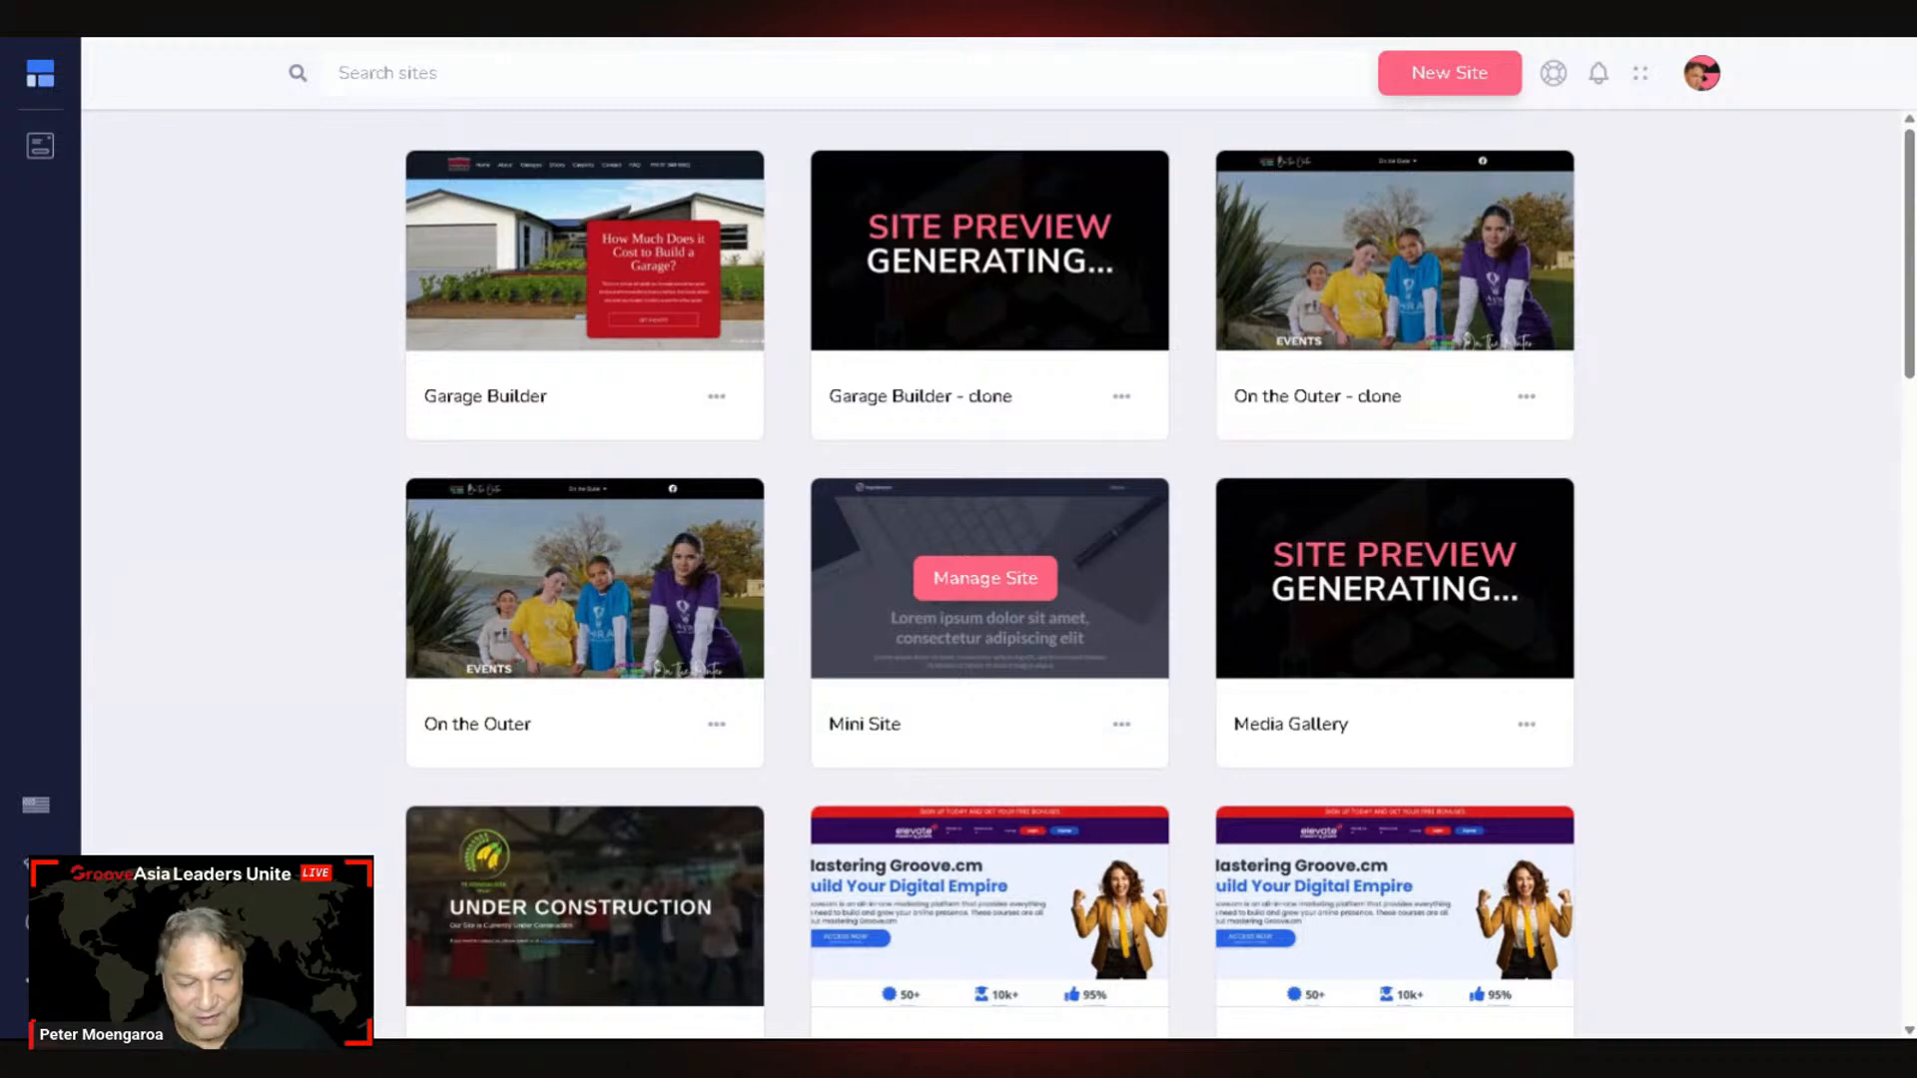
mouse_move(543, 609)
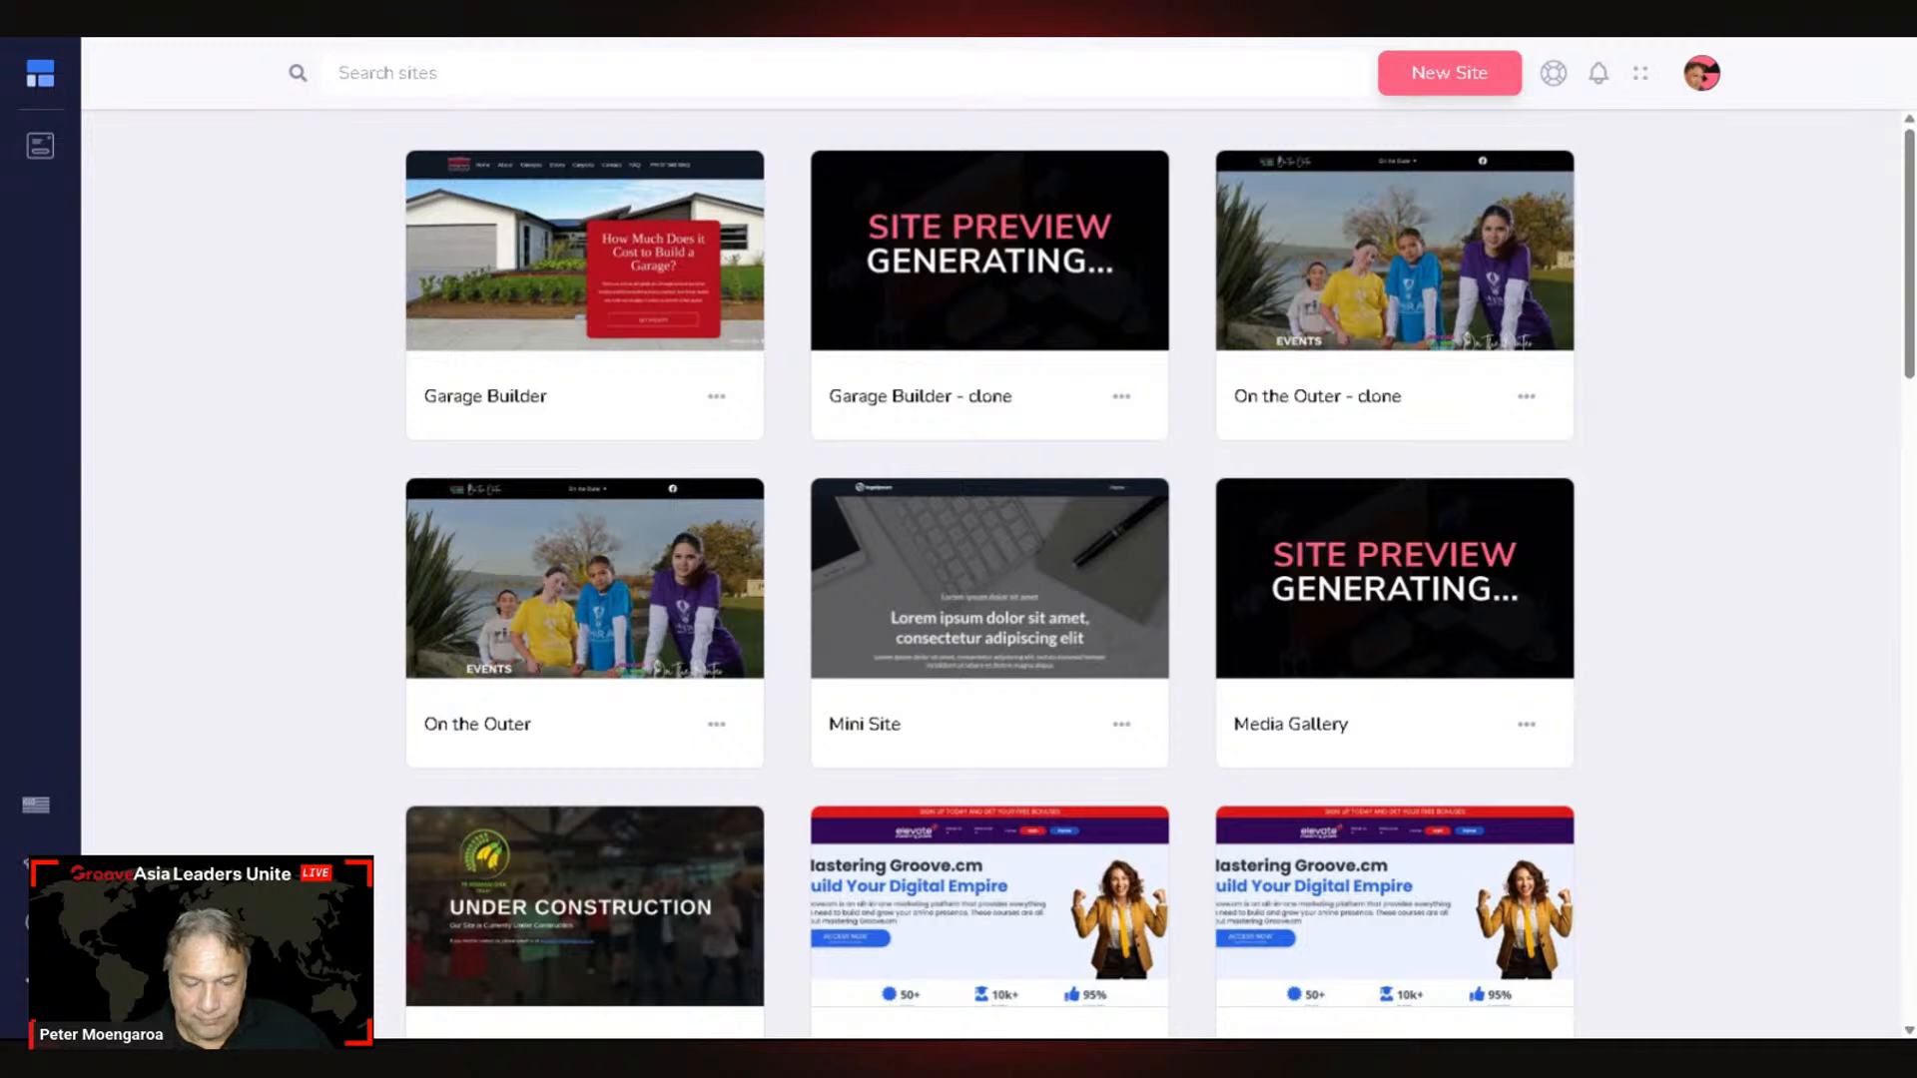
scroll(1008, 519, down, 5)
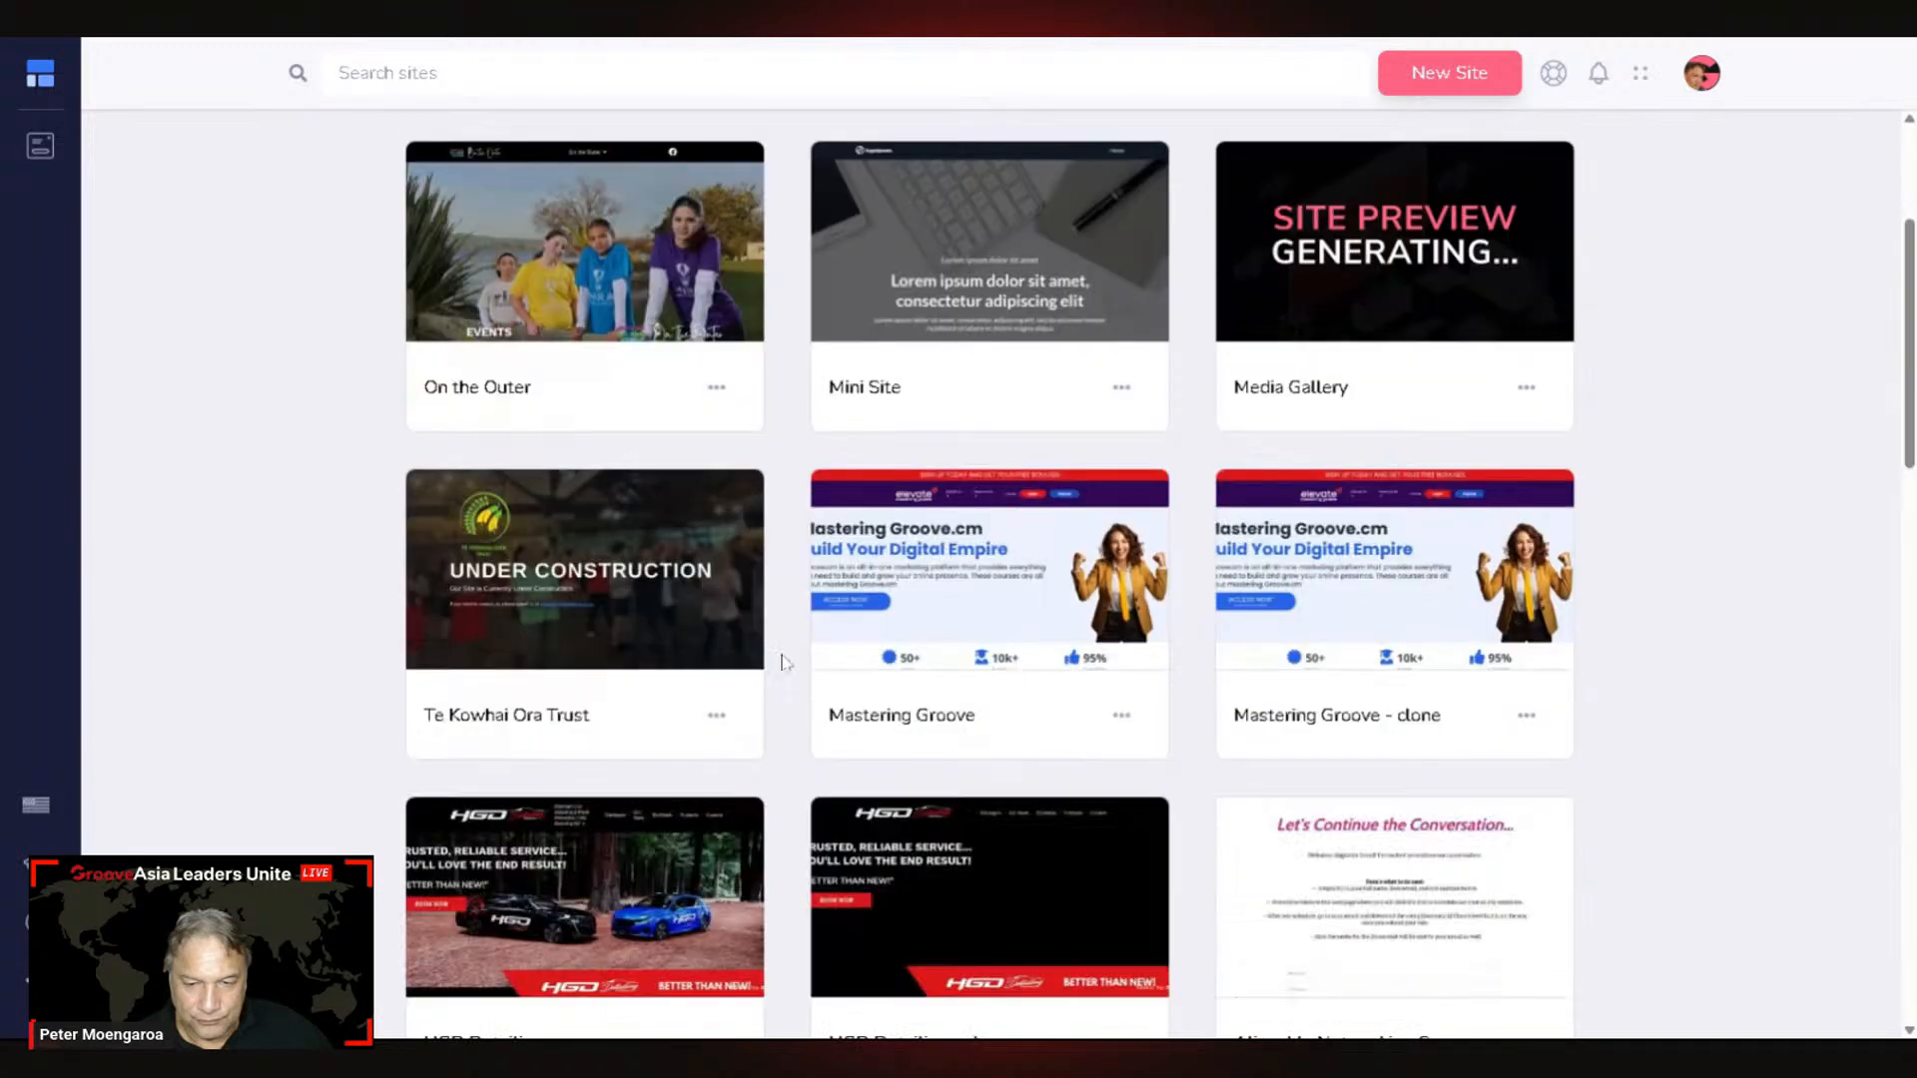
mouse_move(1008, 519)
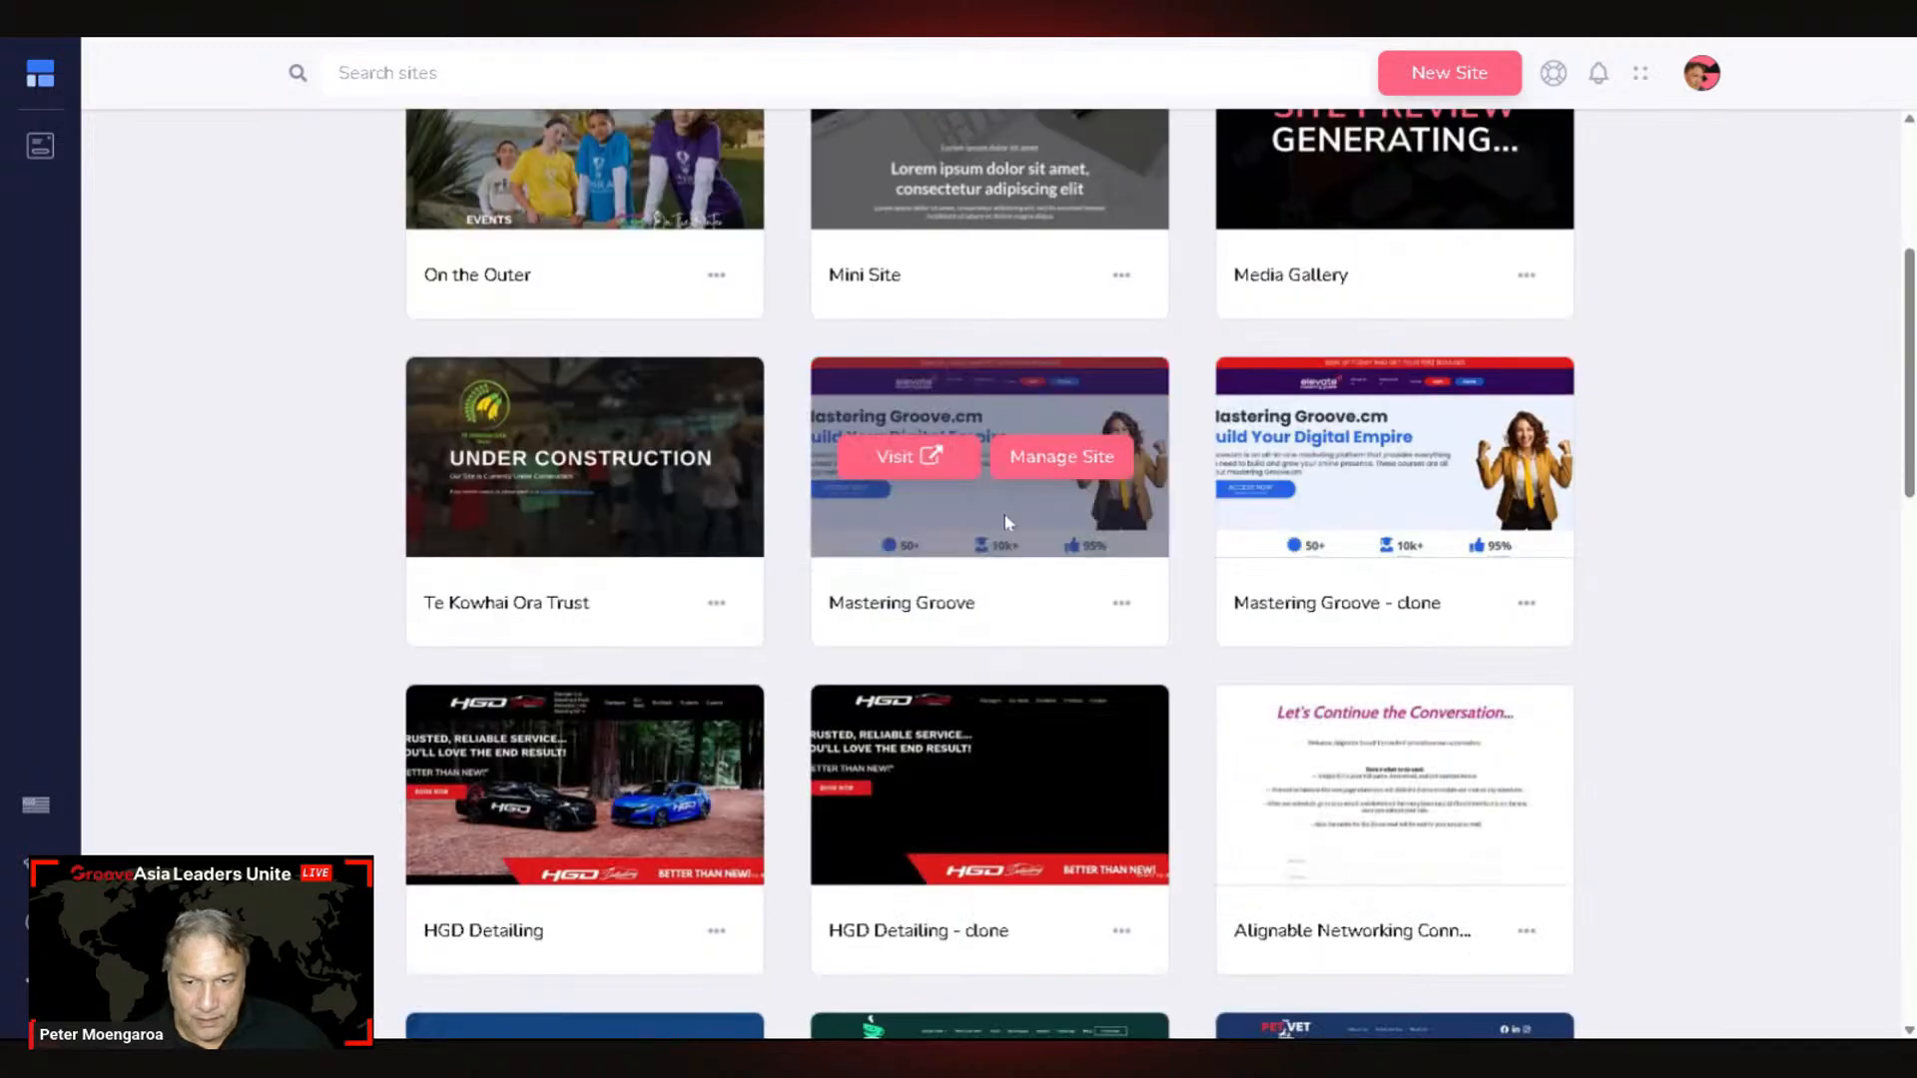
click(1076, 470)
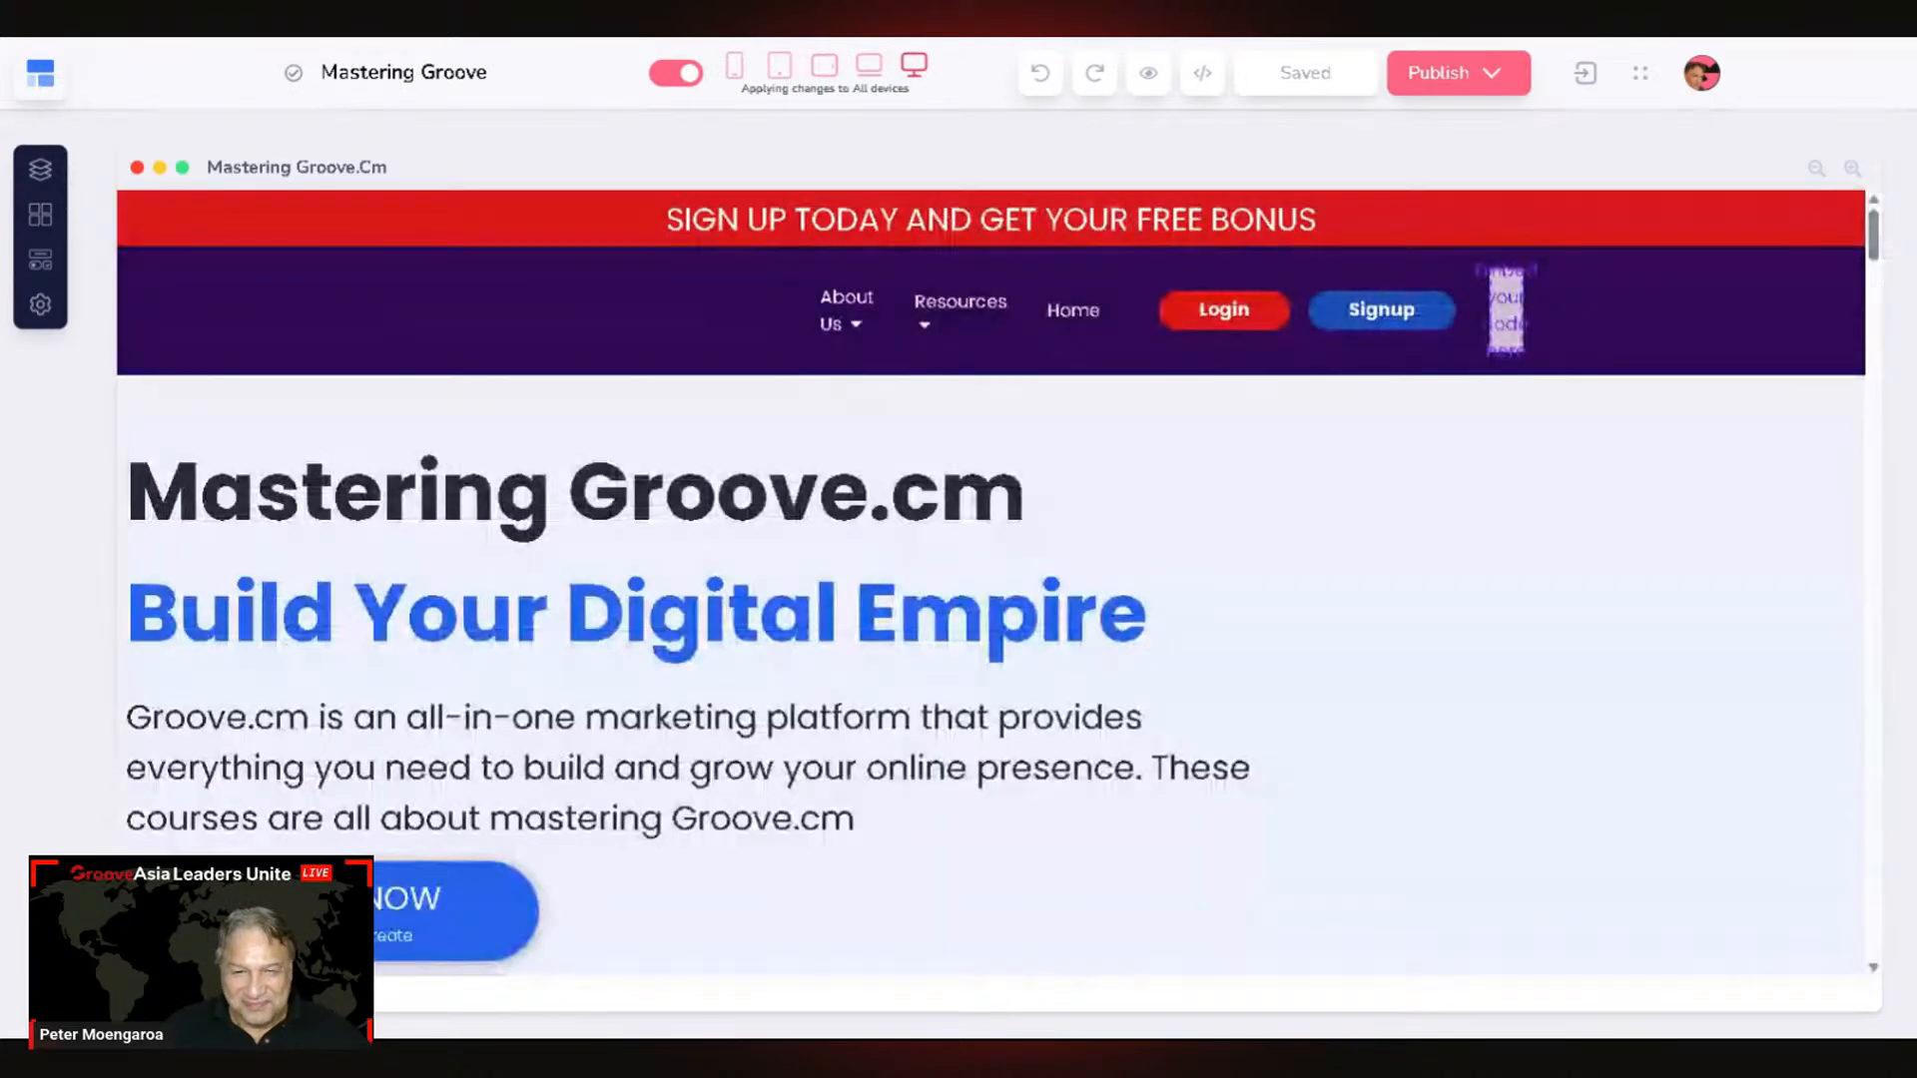
Step: Scroll the Mastering Groove home page and select the red ACCESS NOW button in the purple section
scroll(591, 255, down, 5)
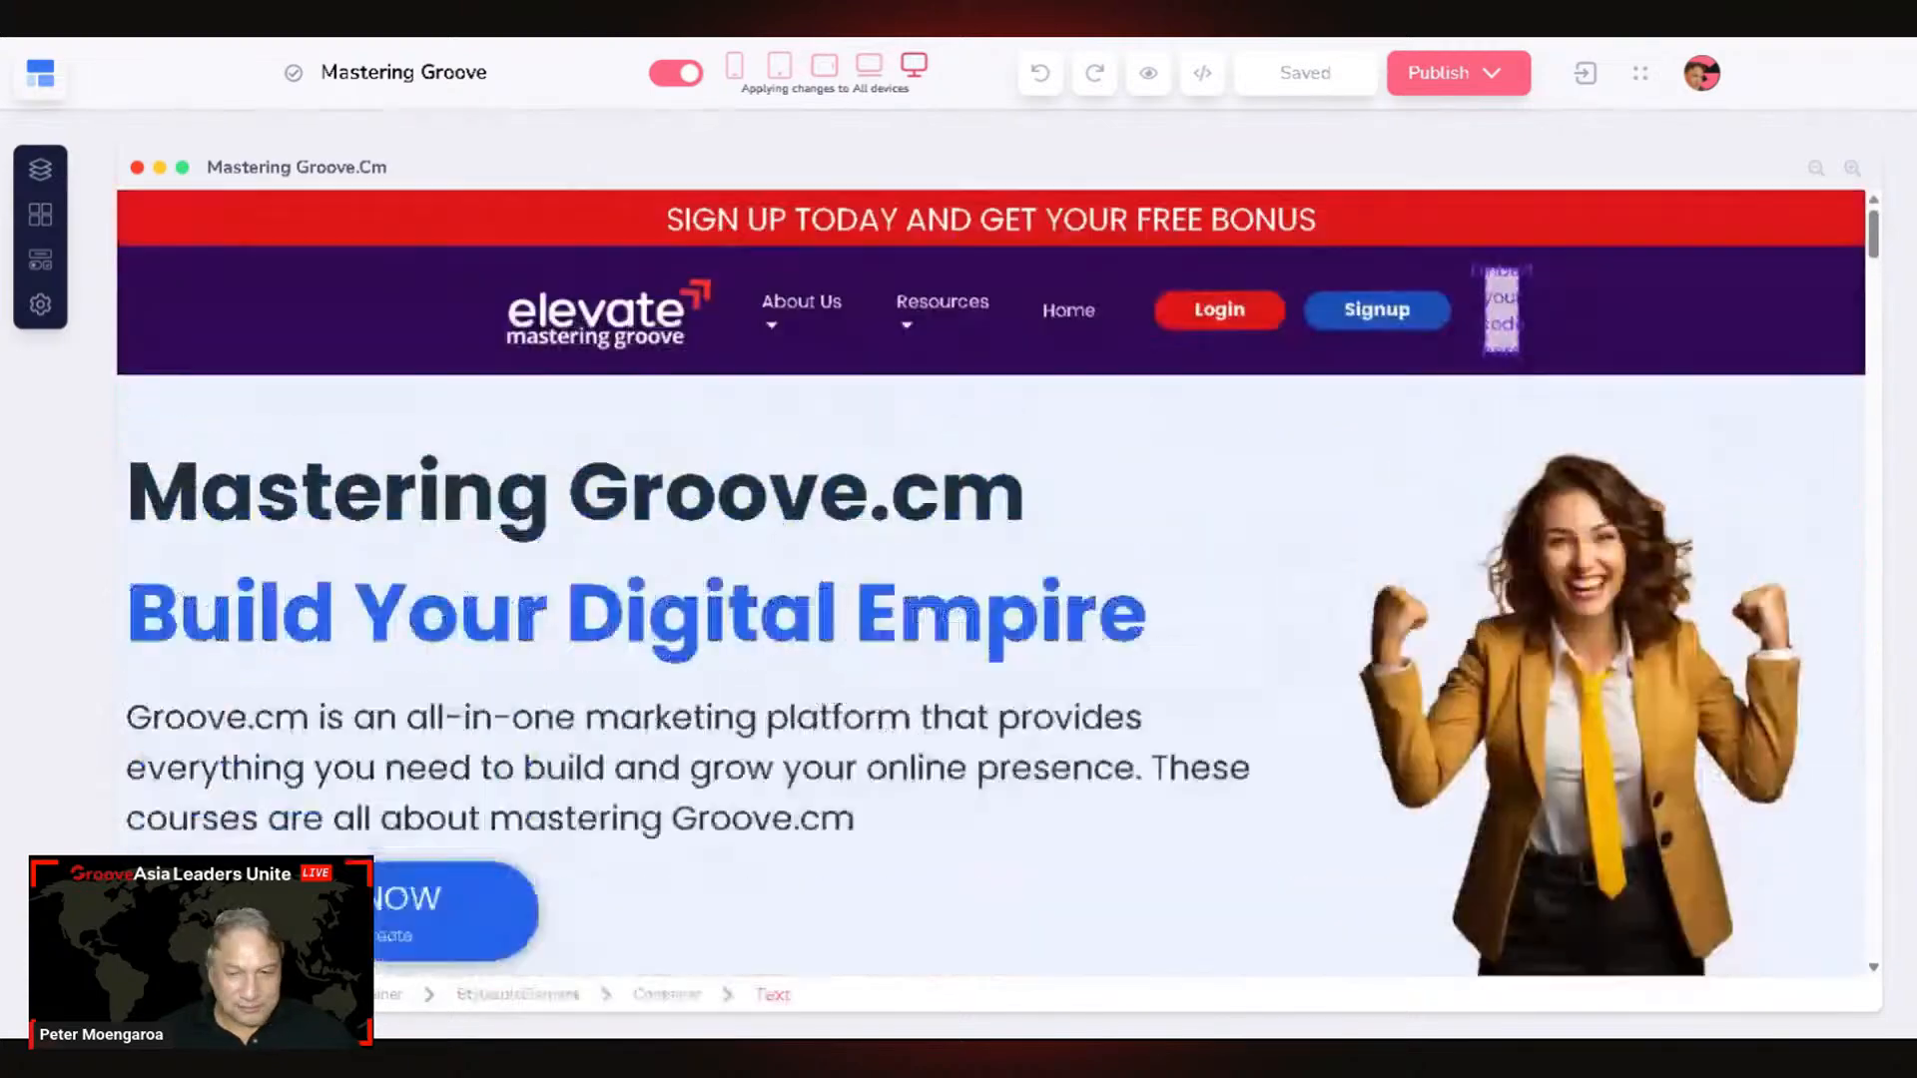
click(693, 415)
scroll(693, 415, down, 1)
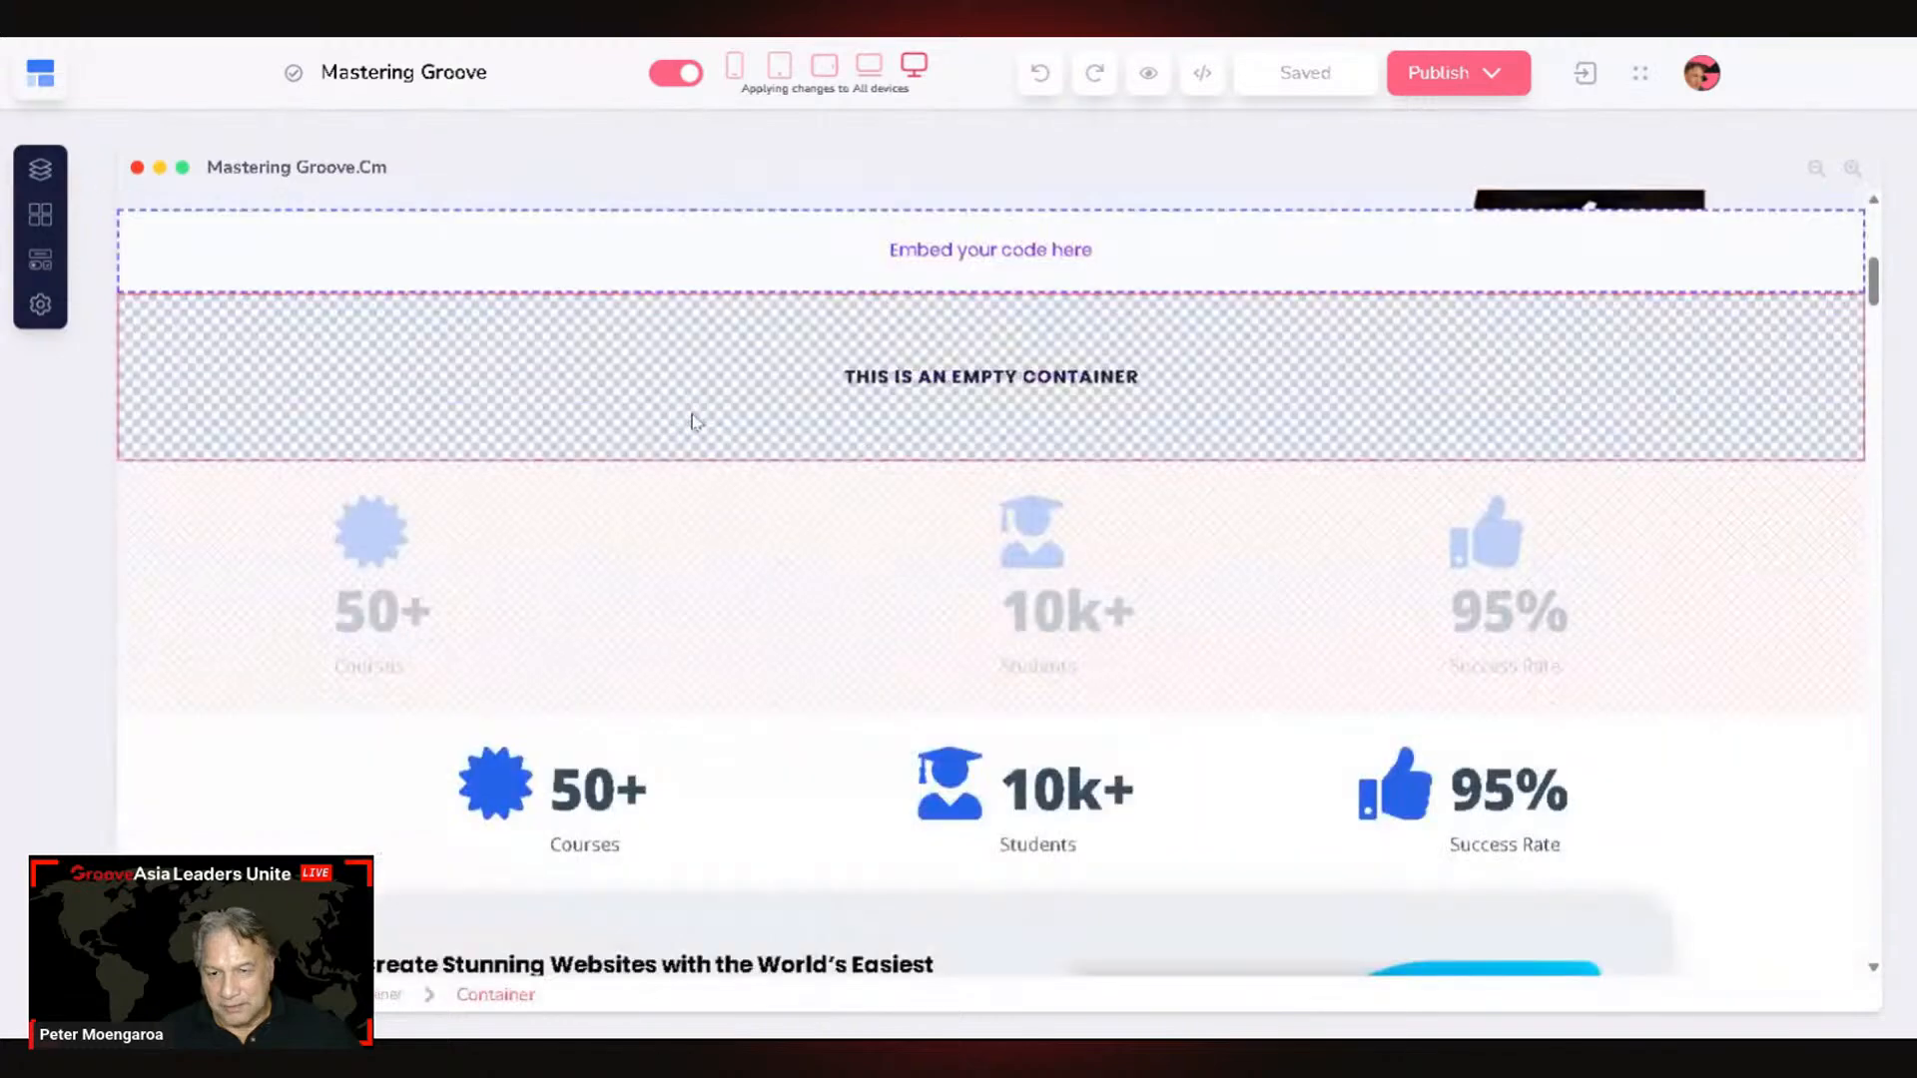
scroll(693, 416, down, 8)
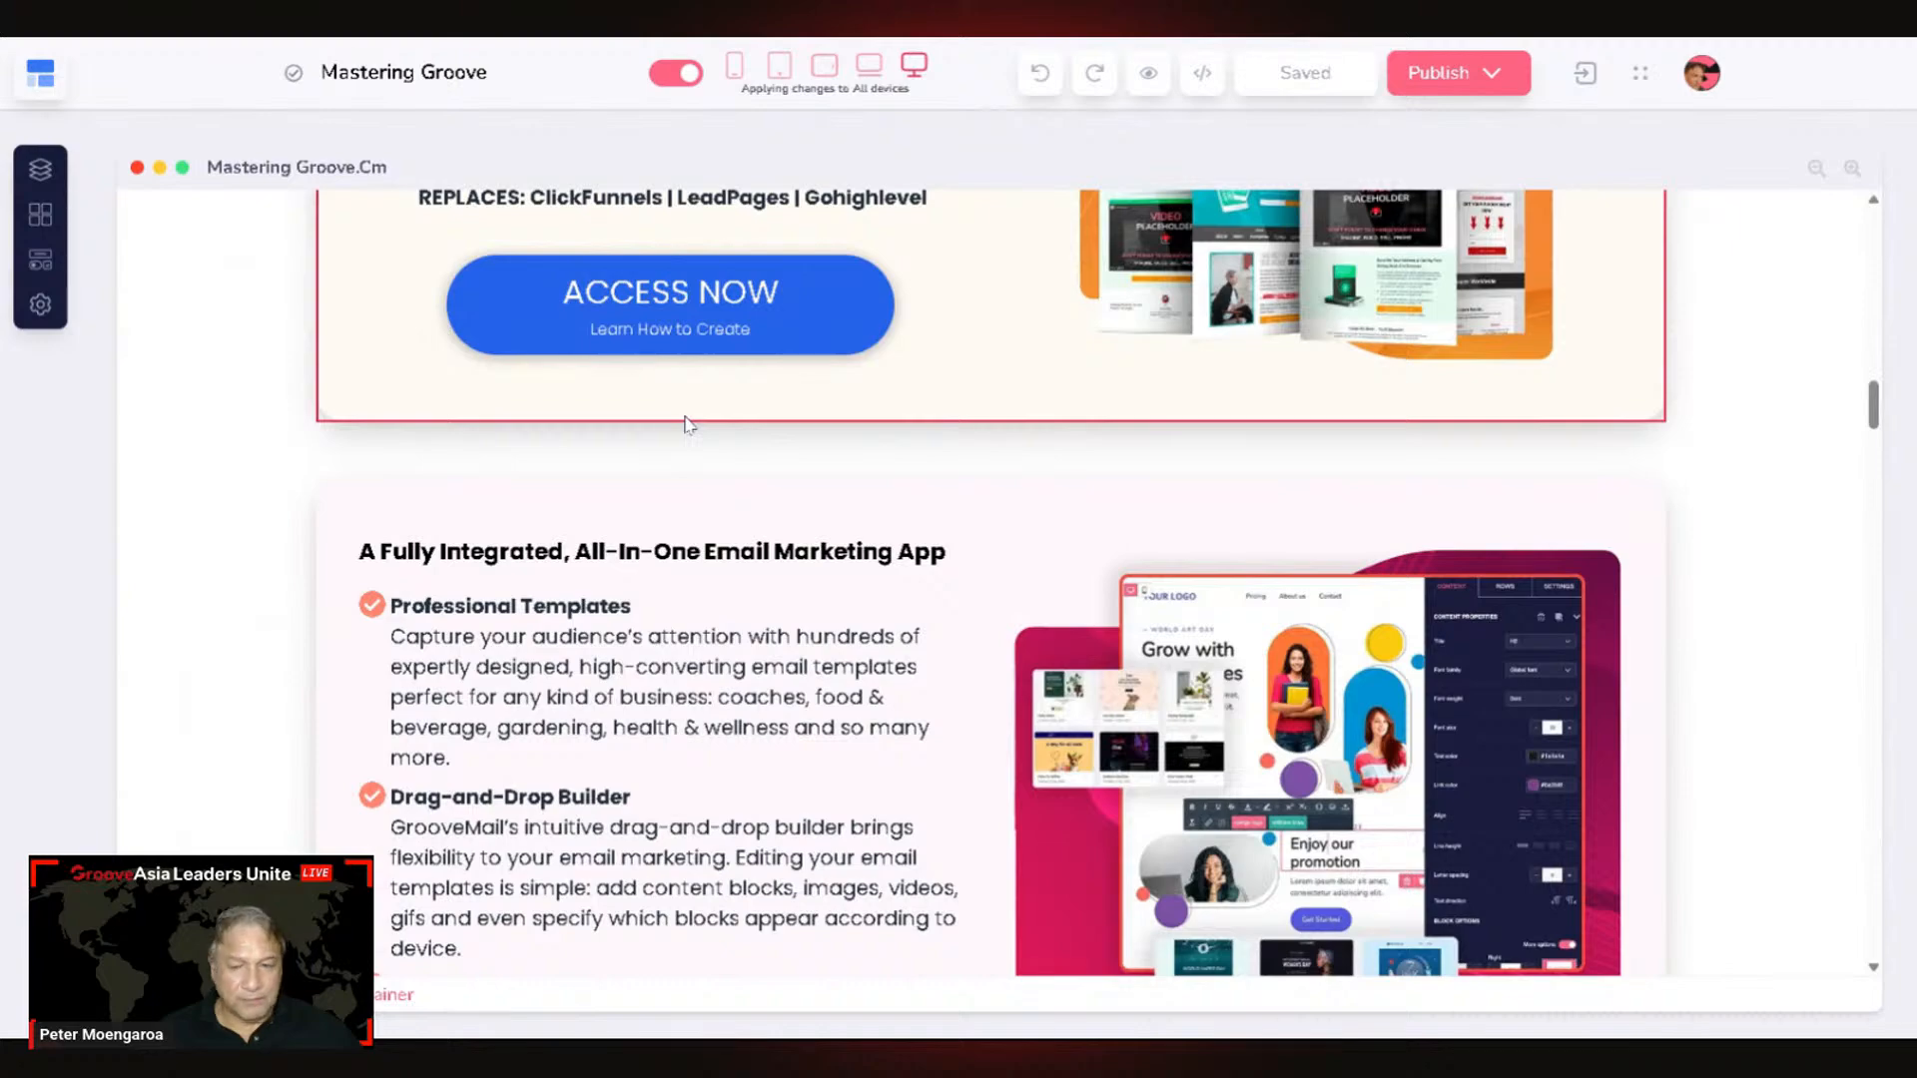
scroll(807, 397, down, 1)
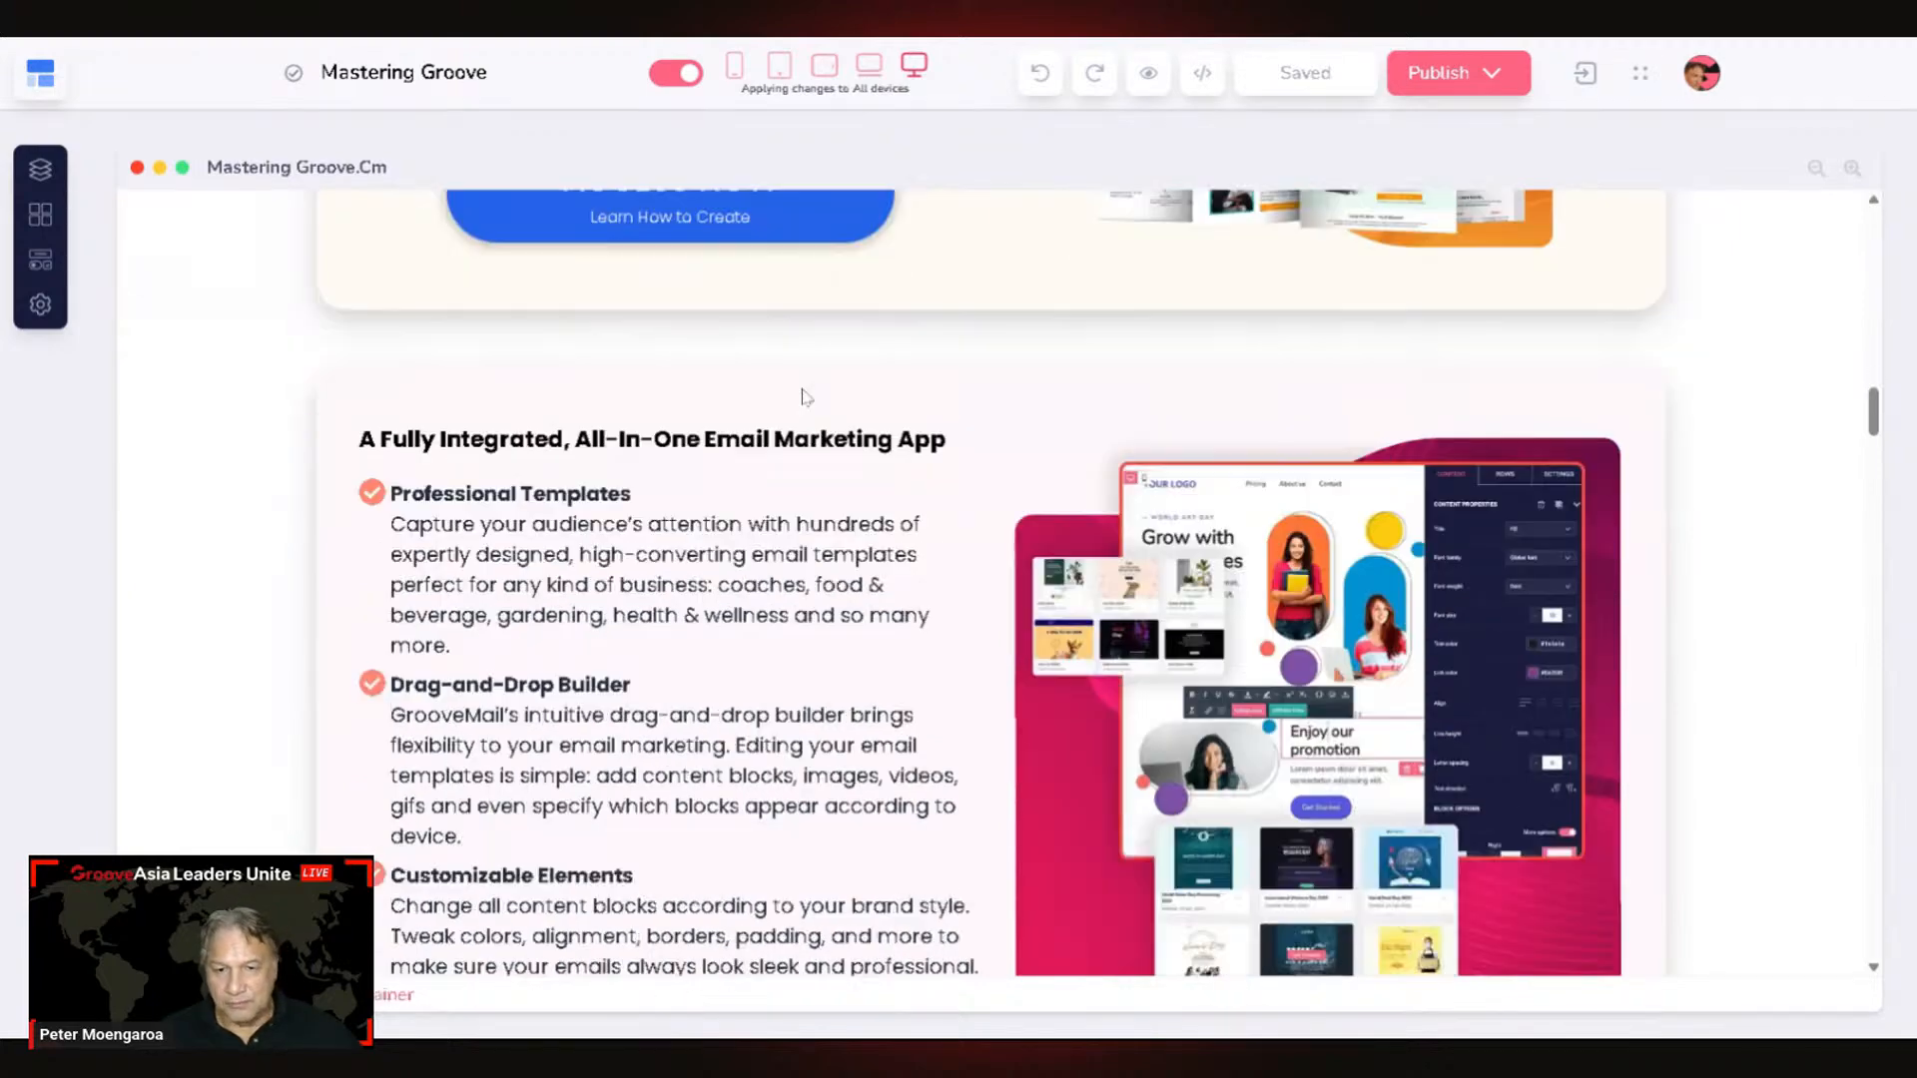
scroll(807, 397, down, 15)
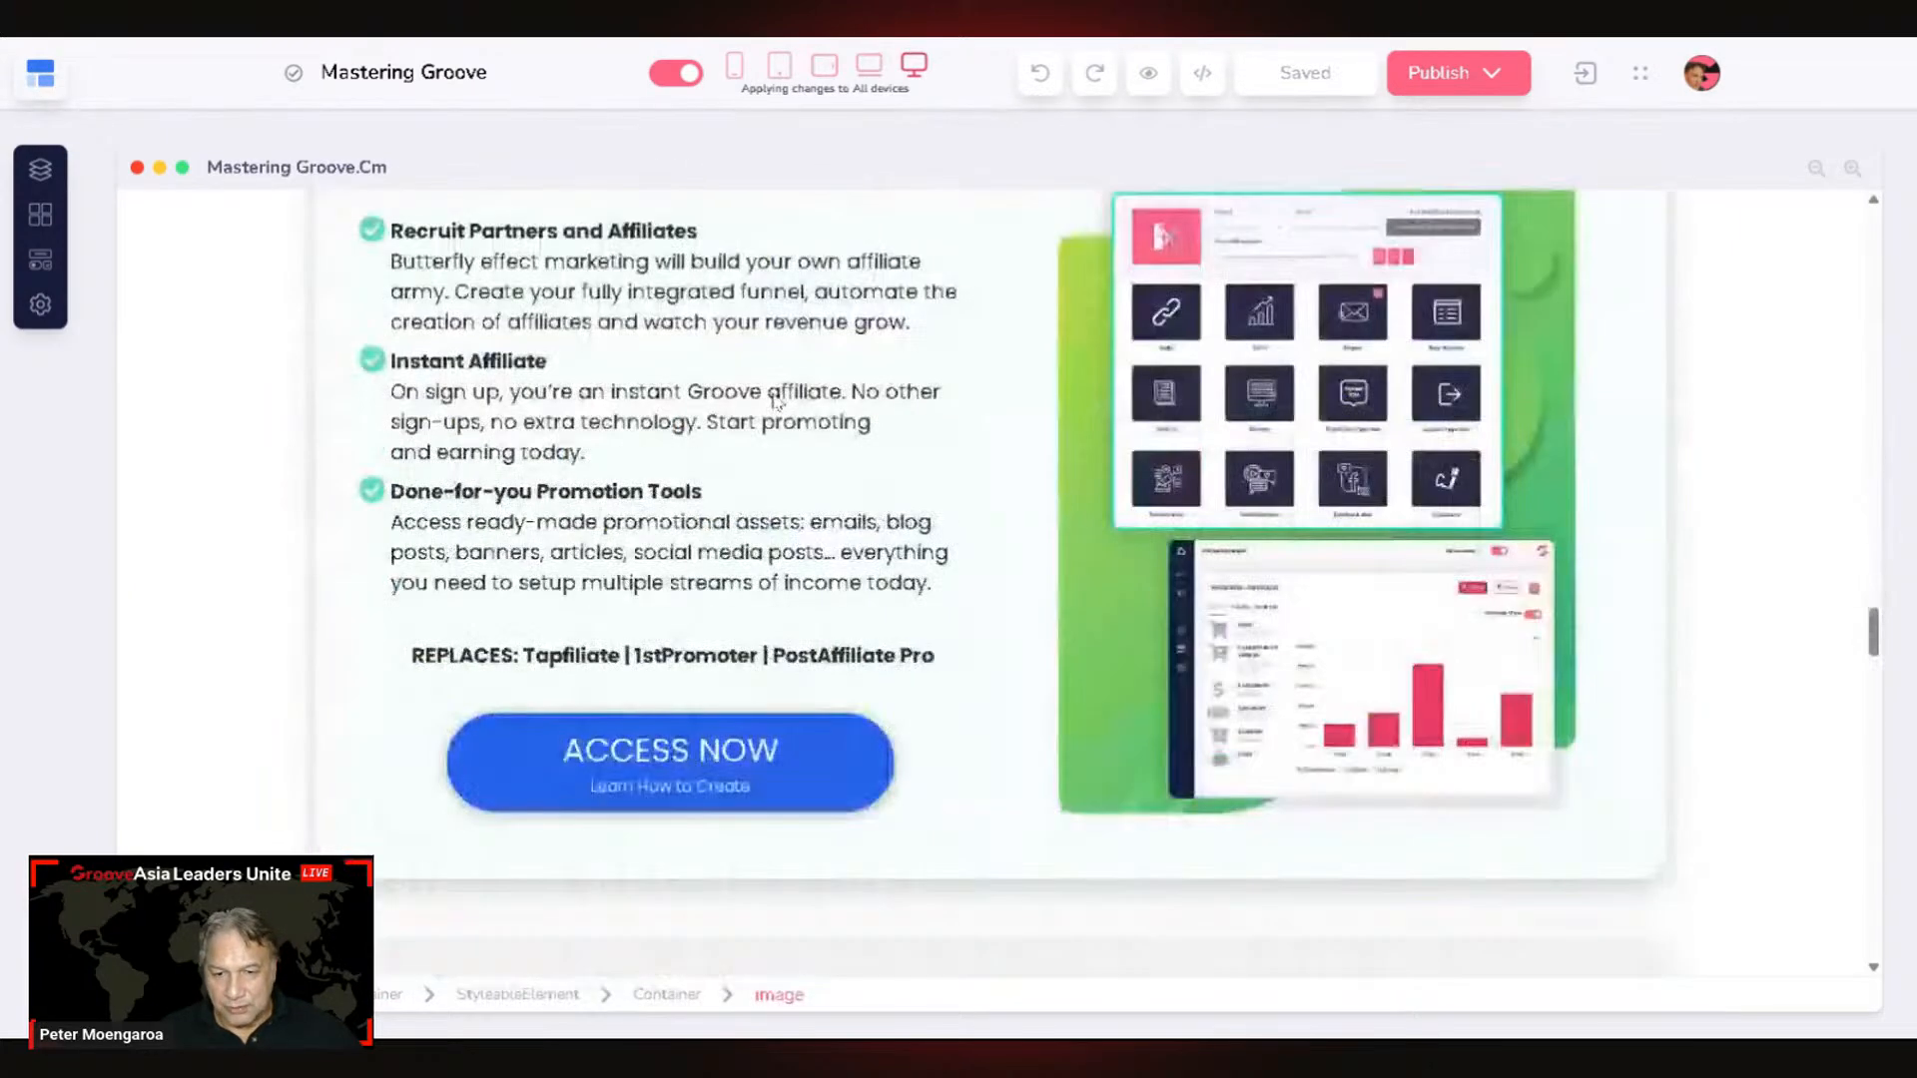
scroll(774, 400, up, 8)
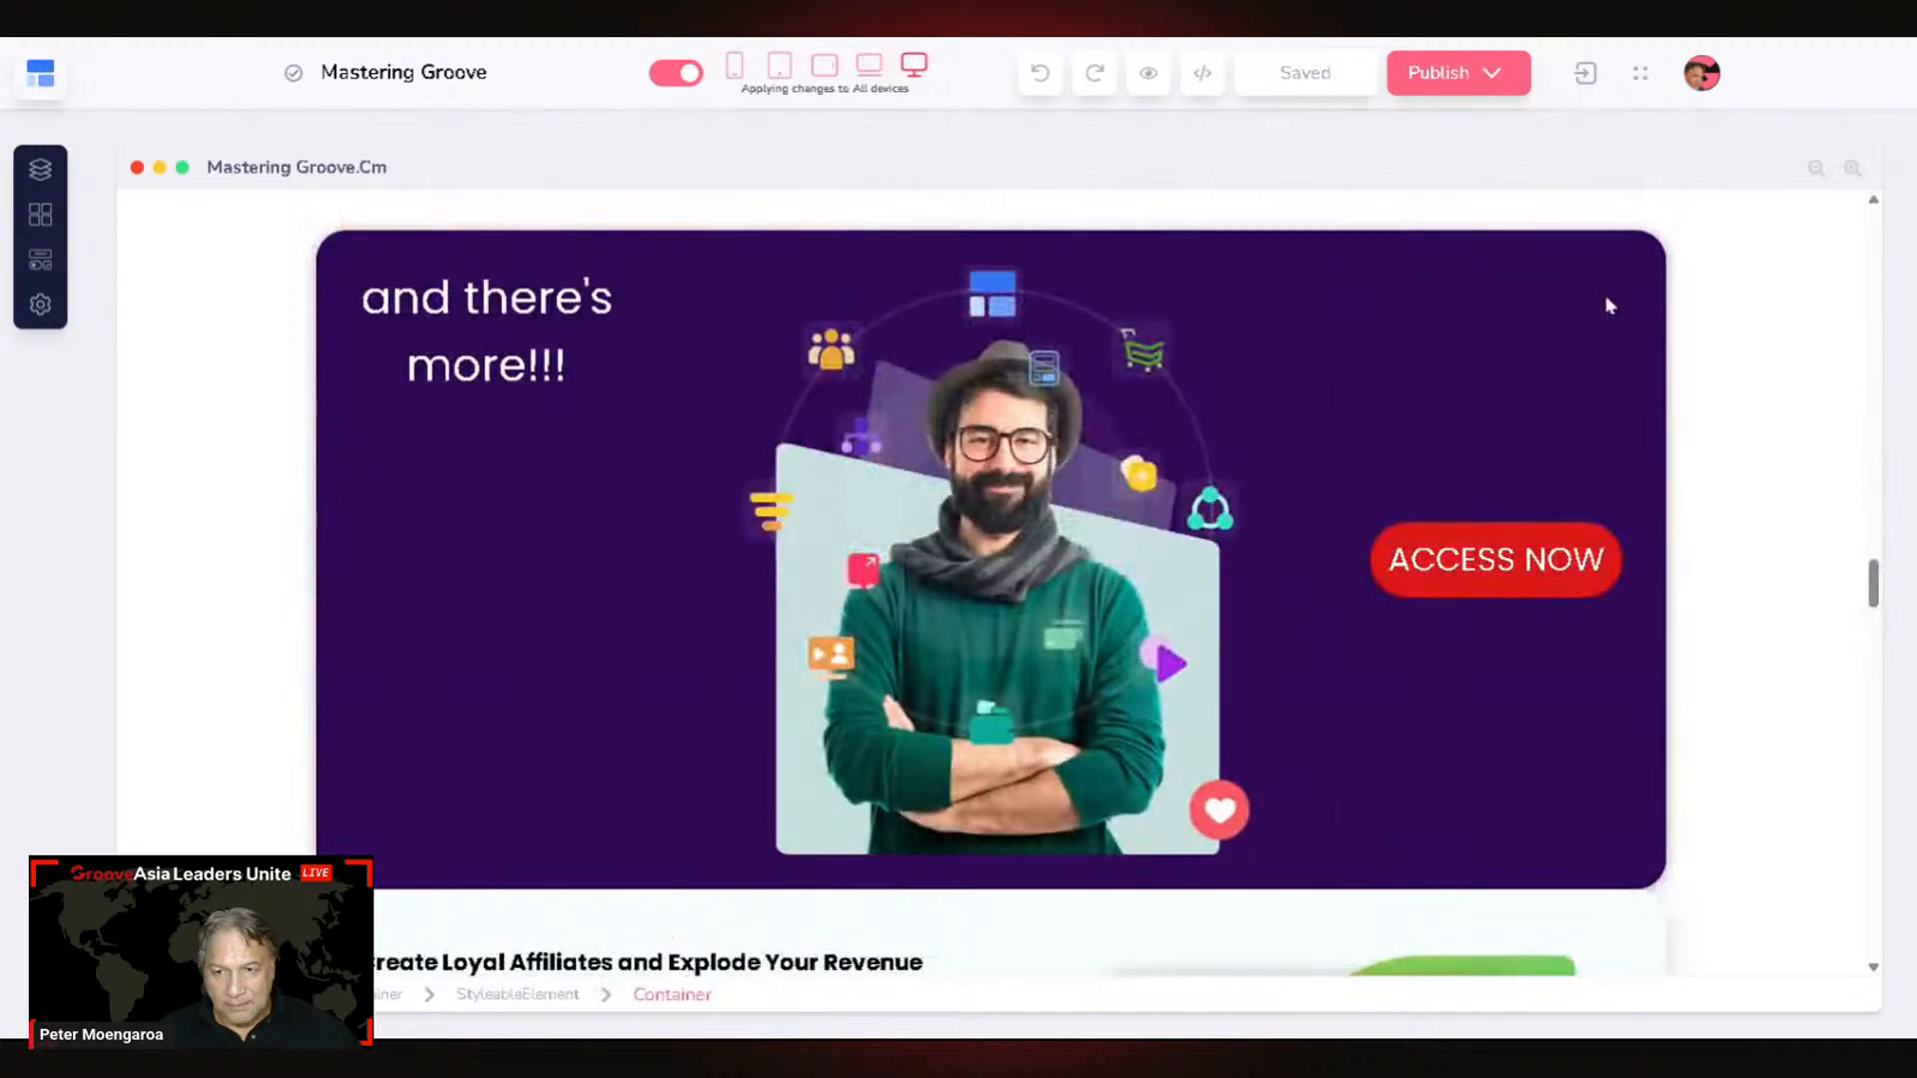
click(1484, 539)
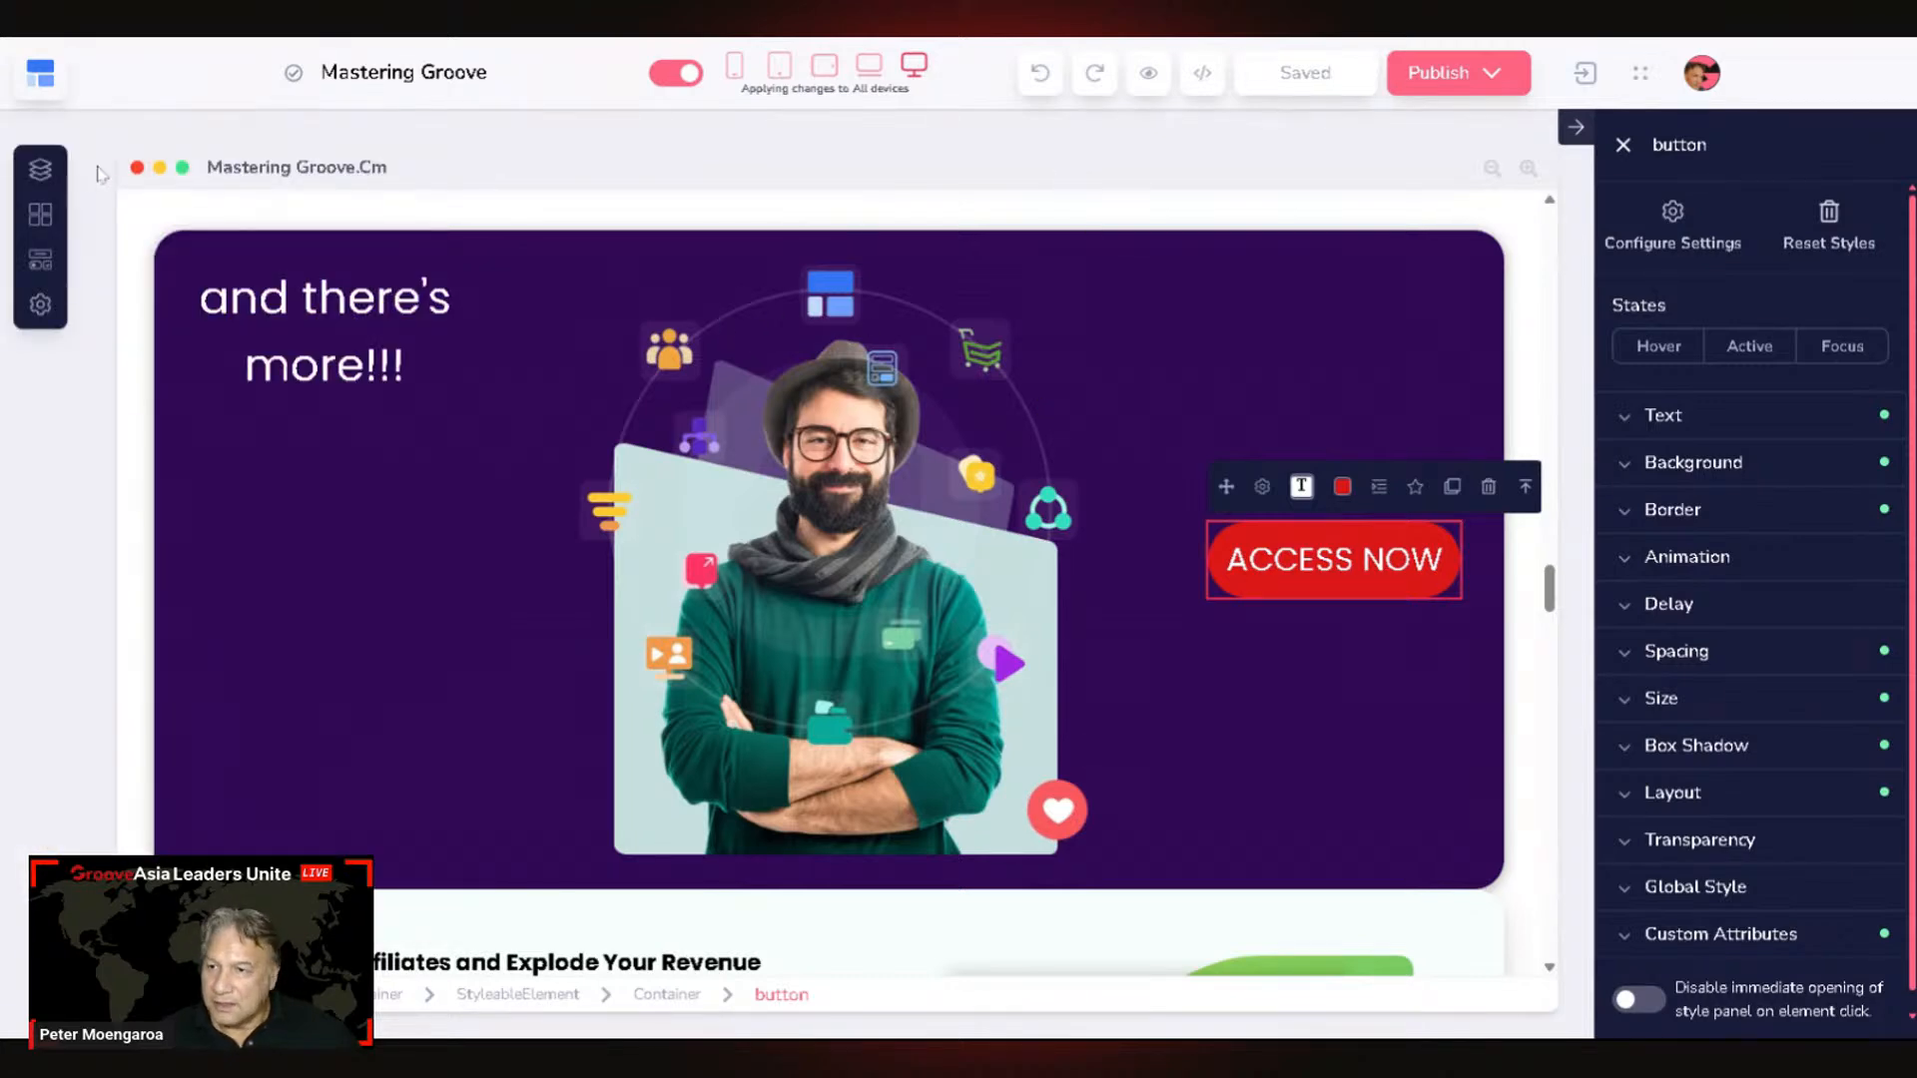
Step: Open the /one-year-free page from the Groove One Year Free funnel in the Pages panel
click(40, 172)
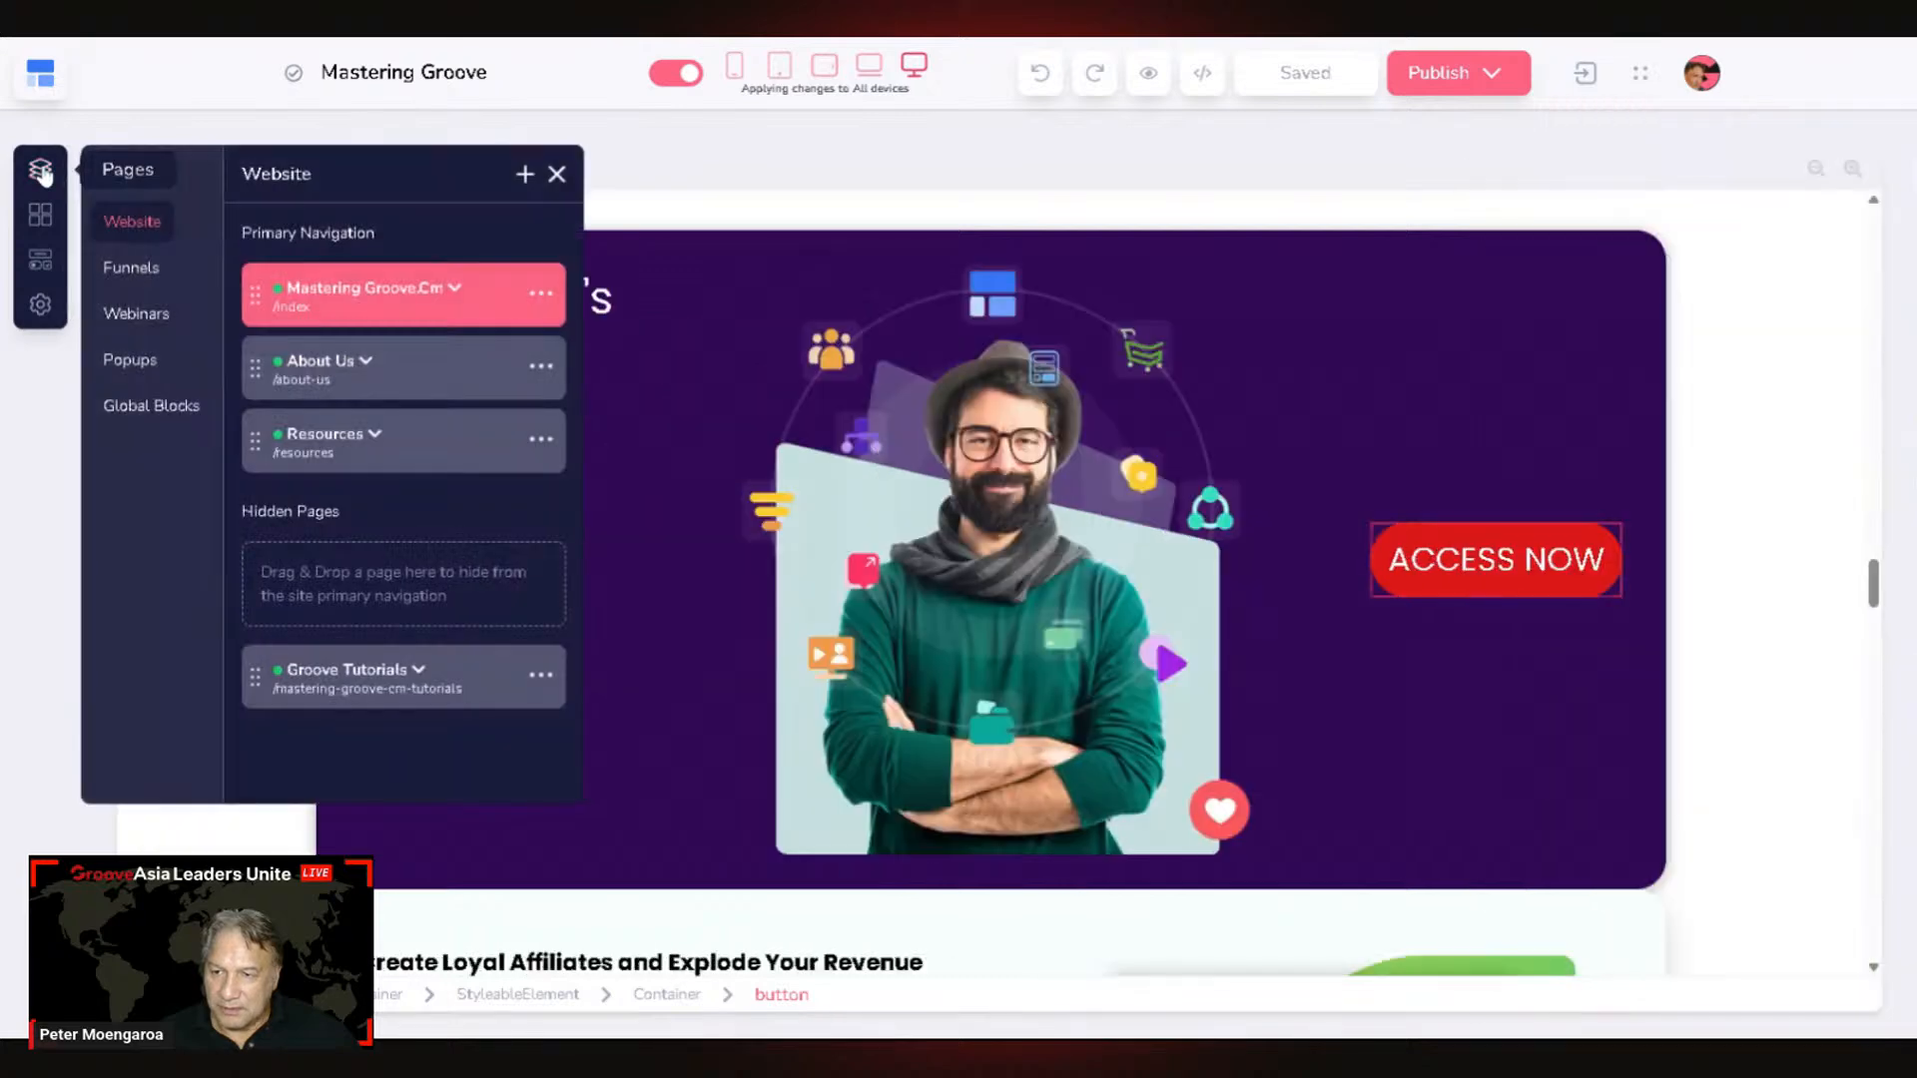
click(145, 276)
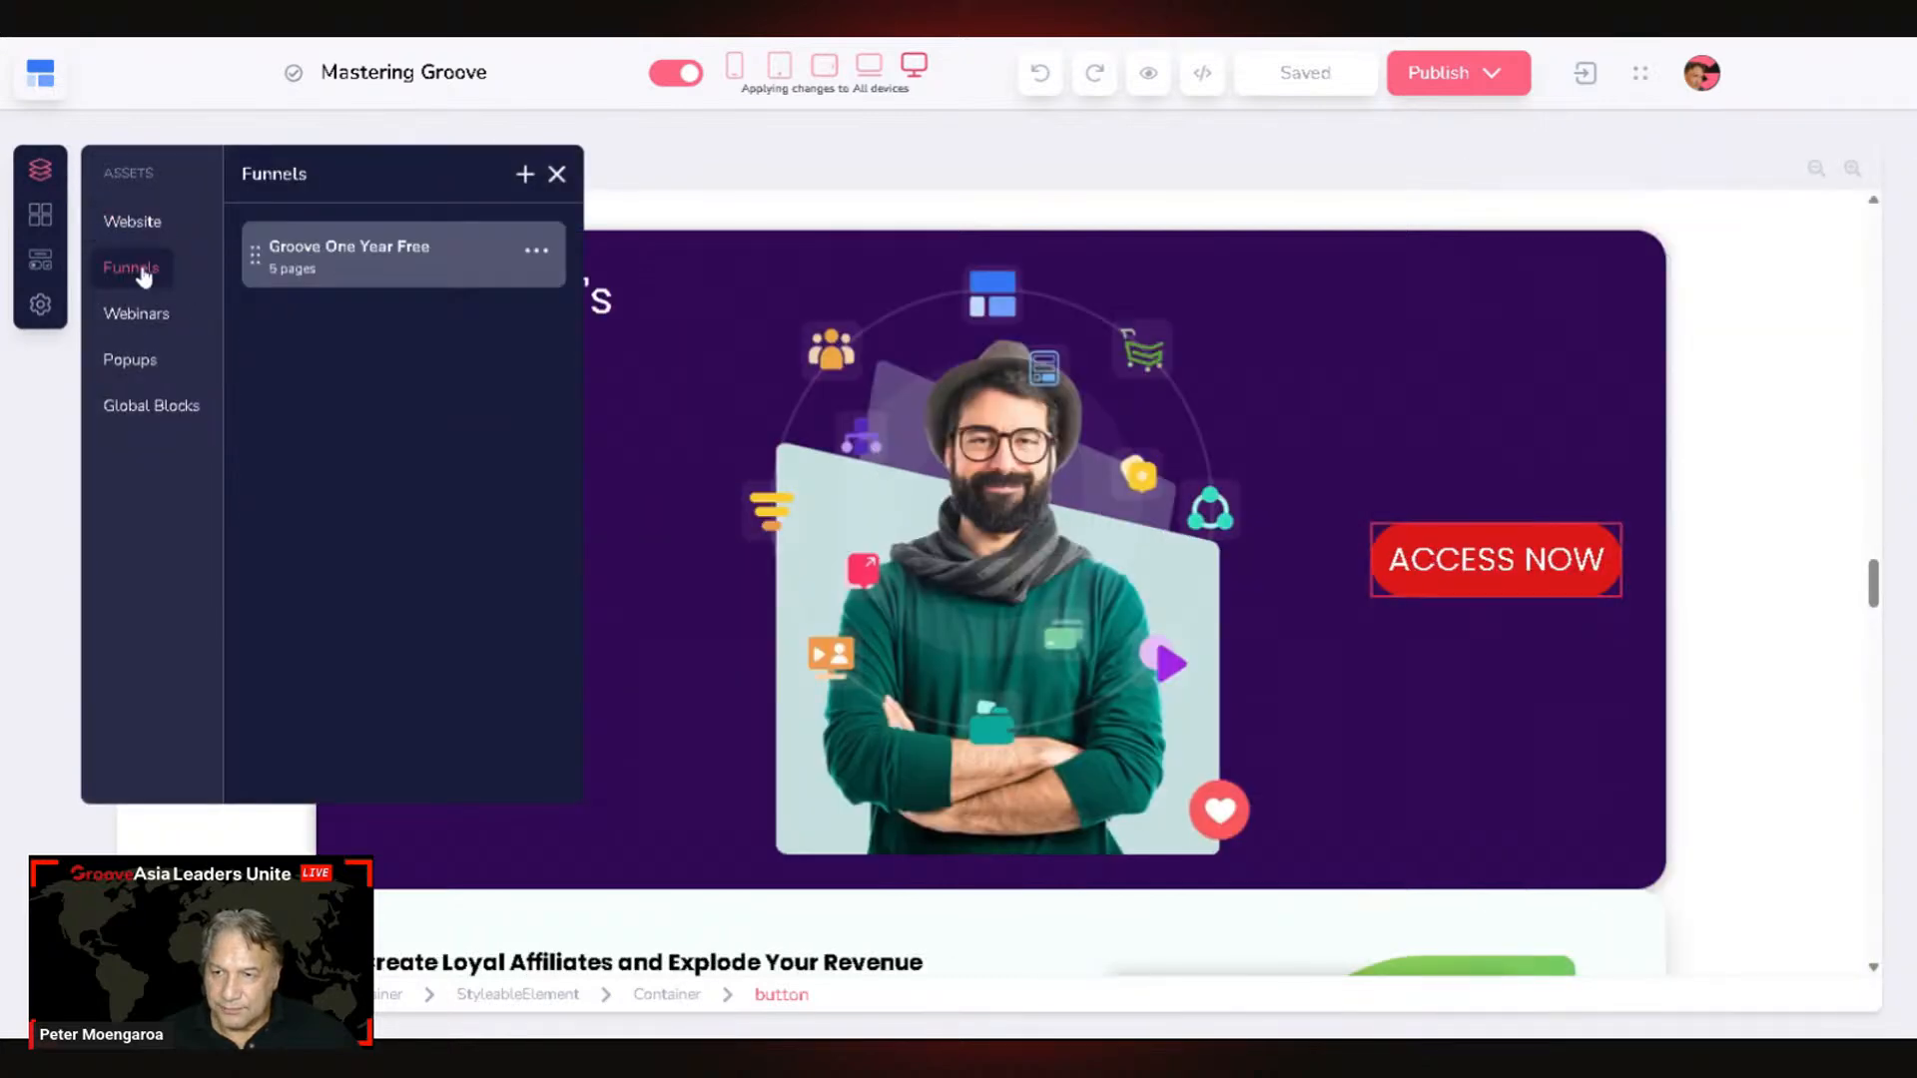
click(349, 265)
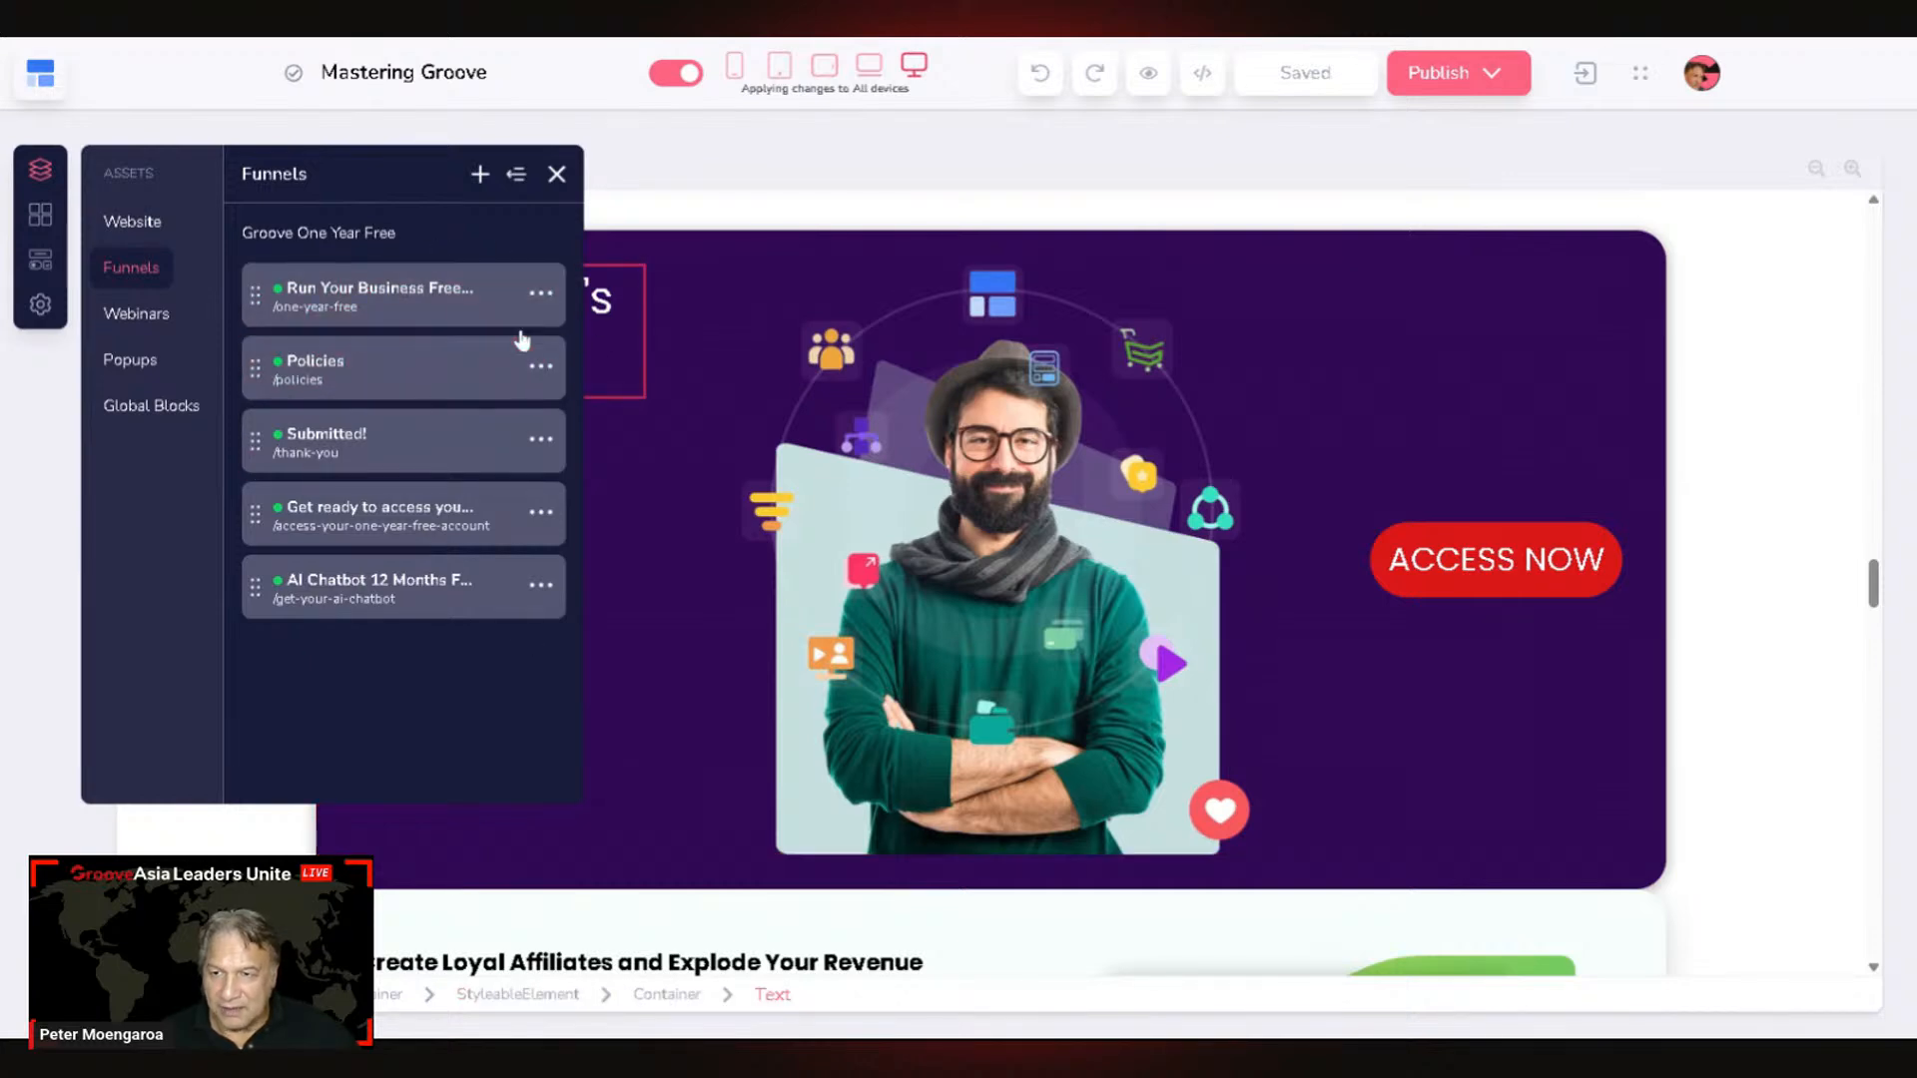
click(440, 317)
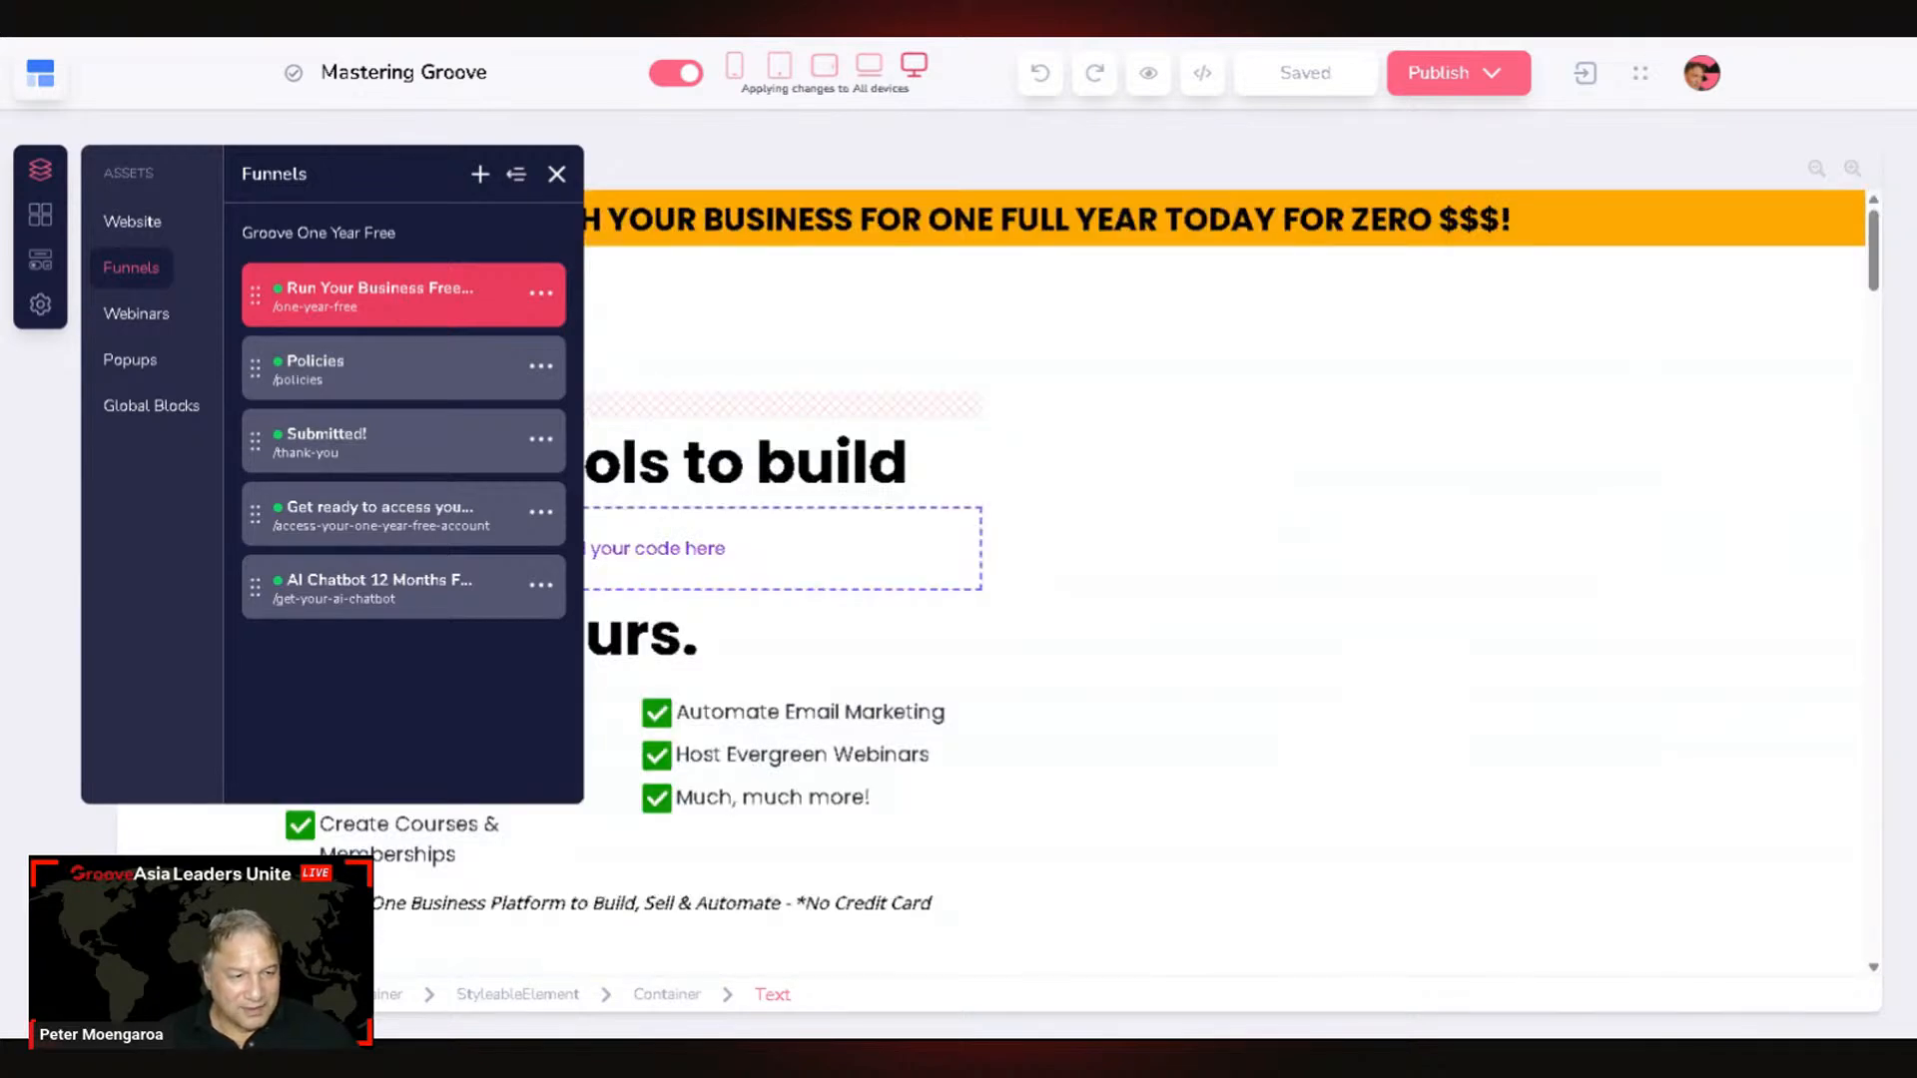
click(575, 182)
Step: Select the page's Opt-in Form section to show its style settings
scroll(721, 646, down, 15)
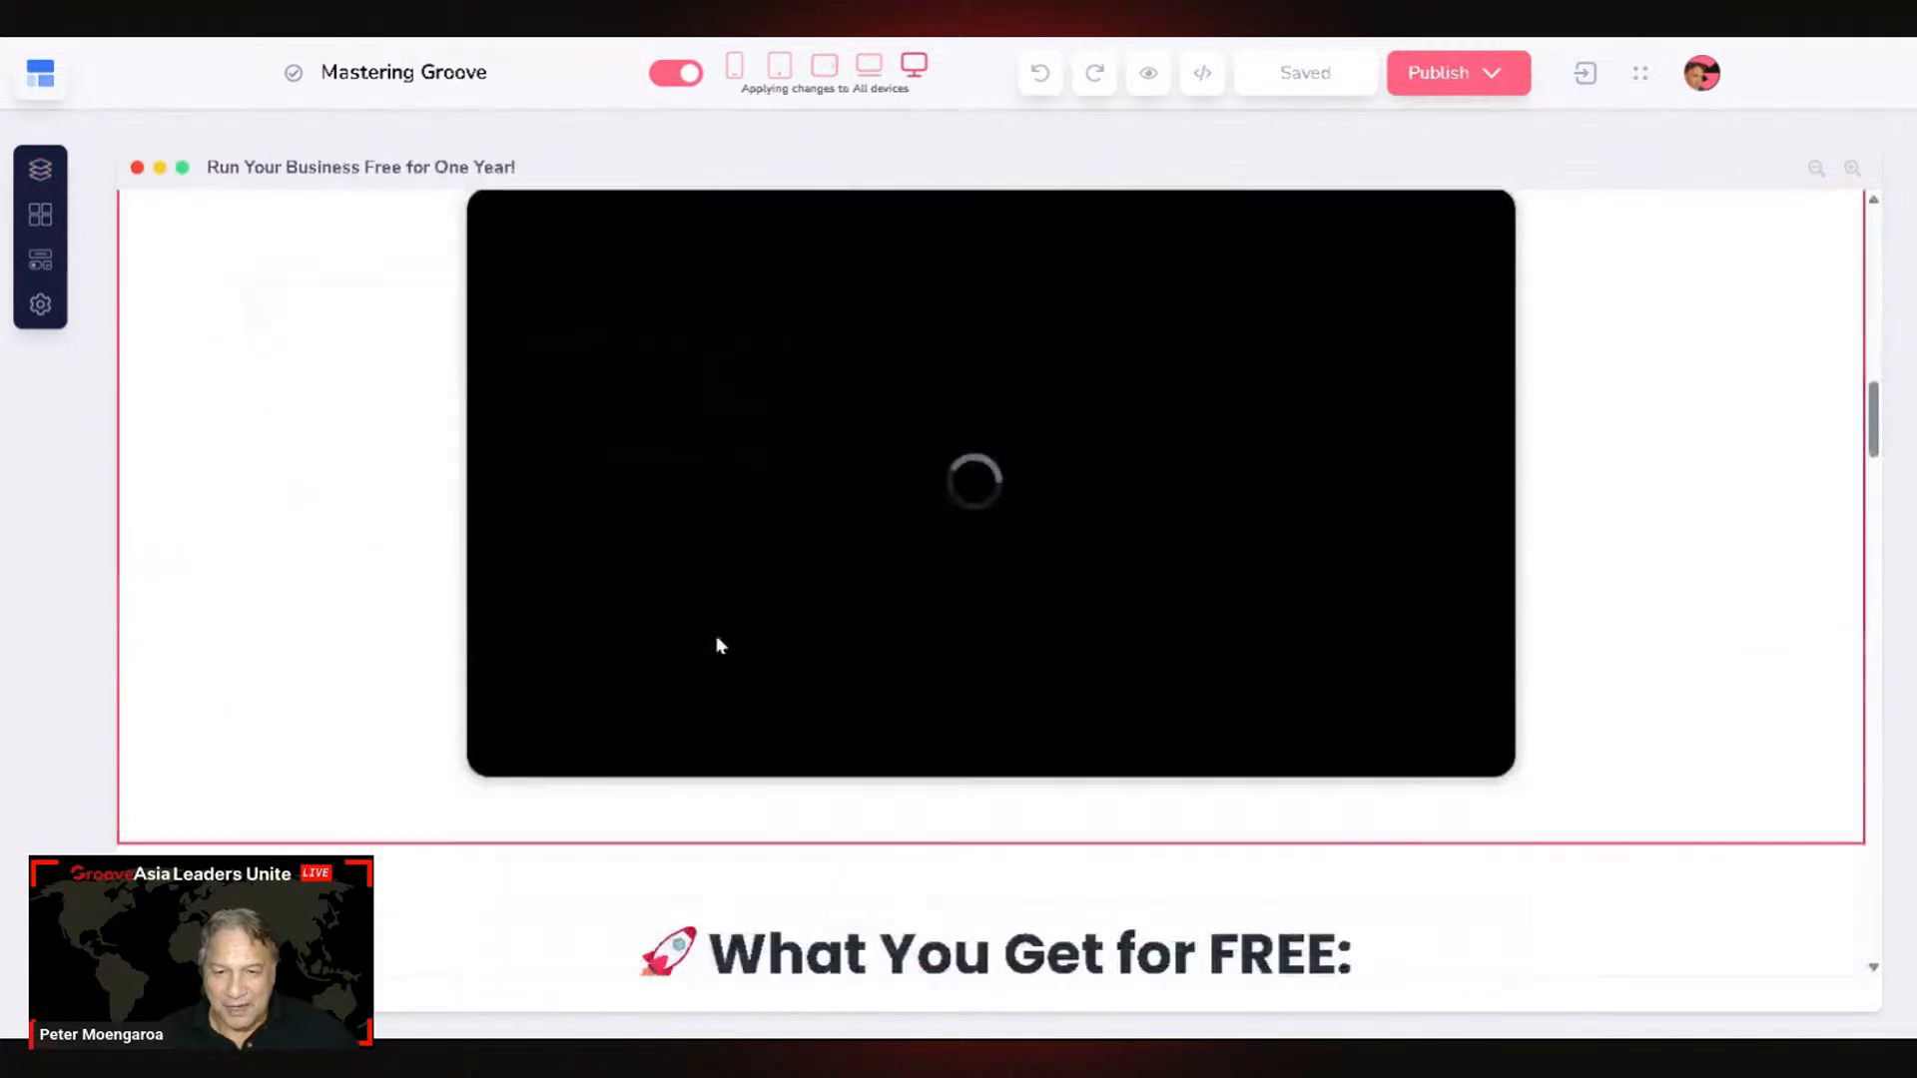
scroll(334, 697, down, 13)
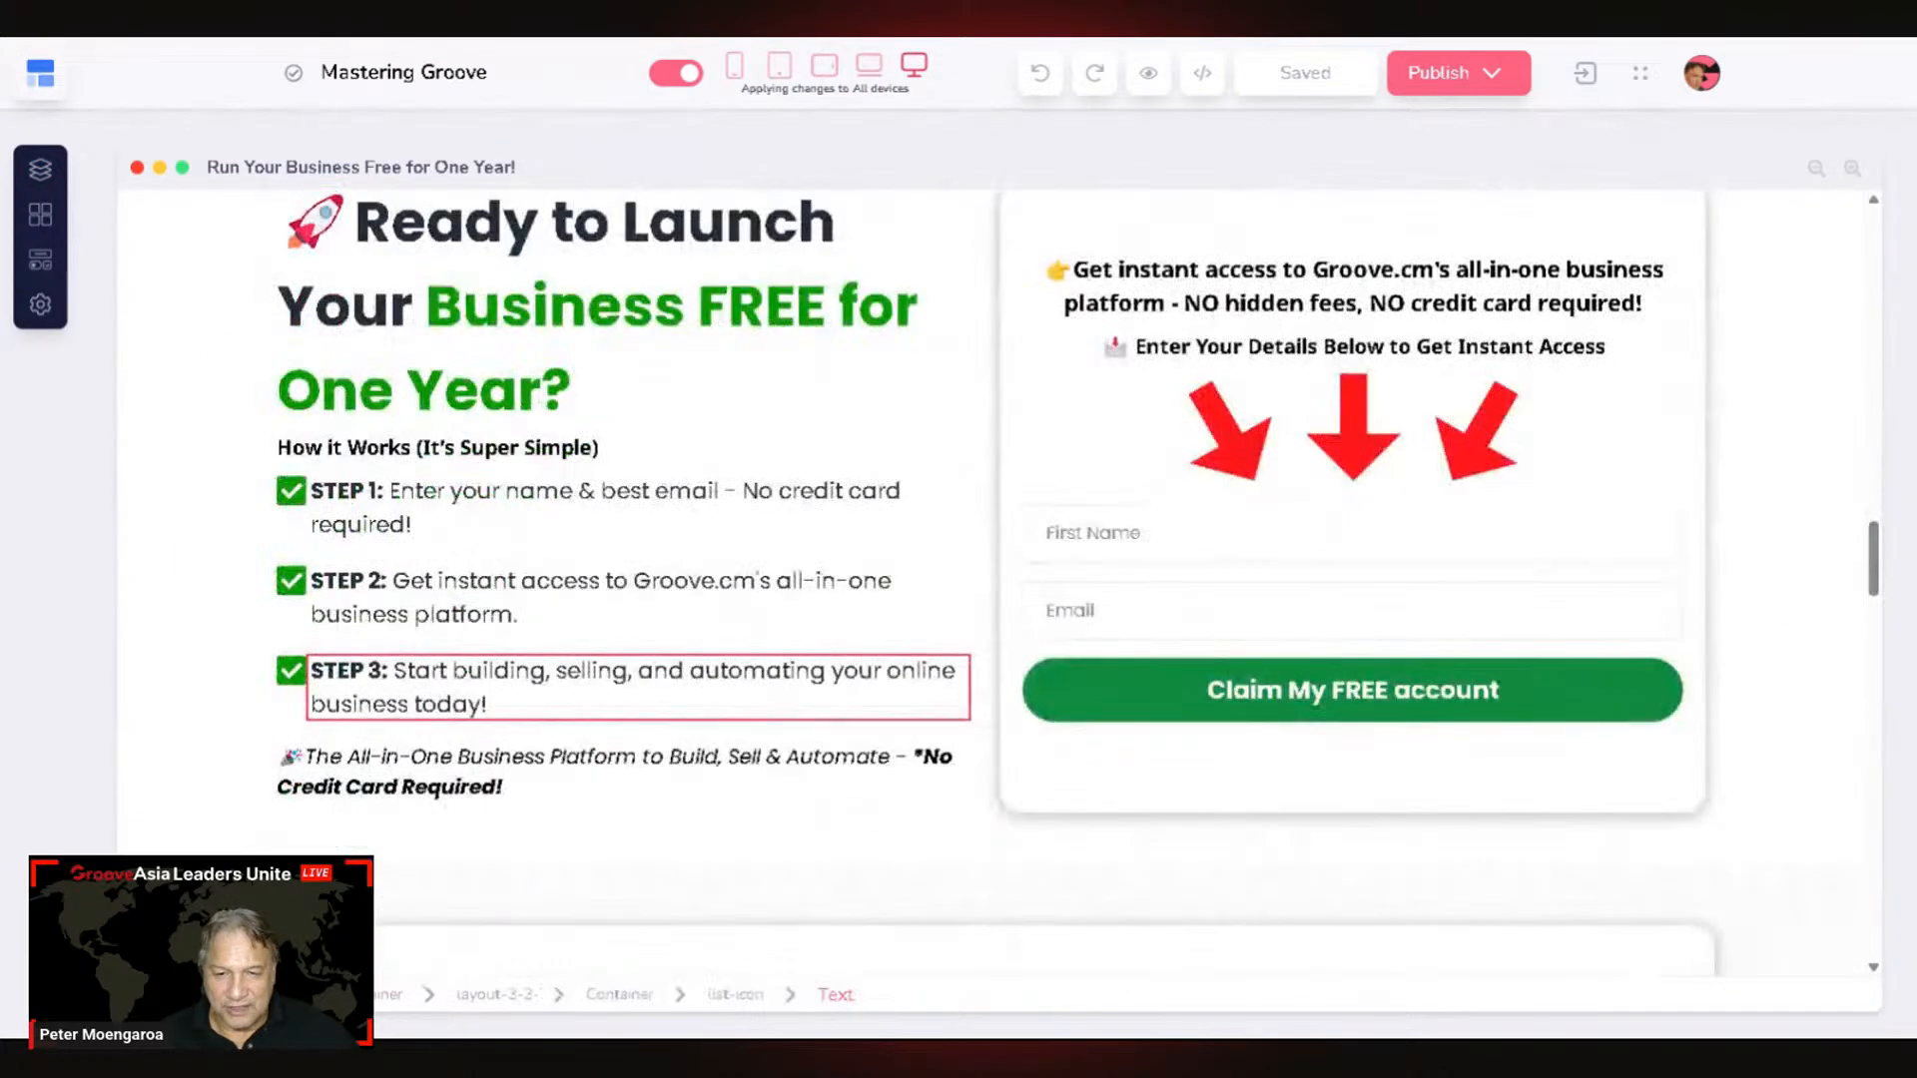
scroll(339, 699, down, 5)
scroll(339, 699, up, 6)
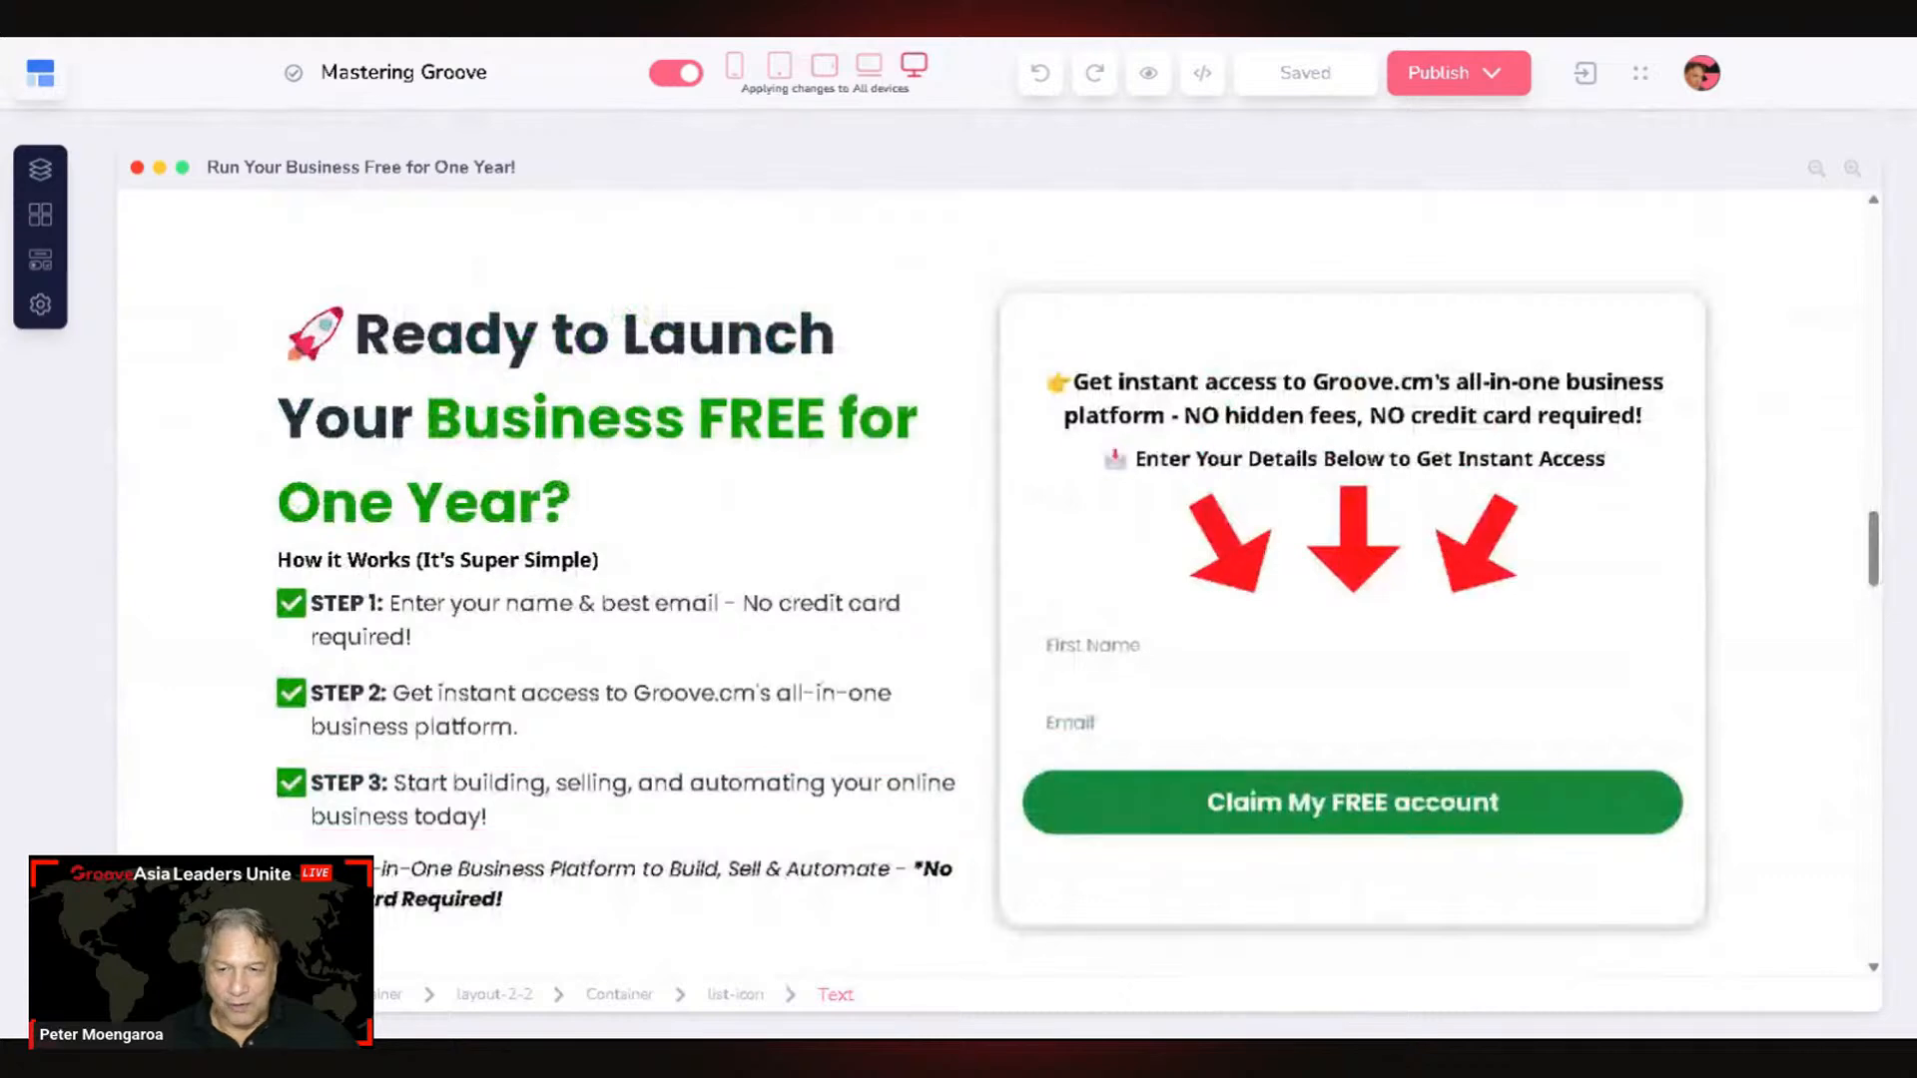
click(1808, 447)
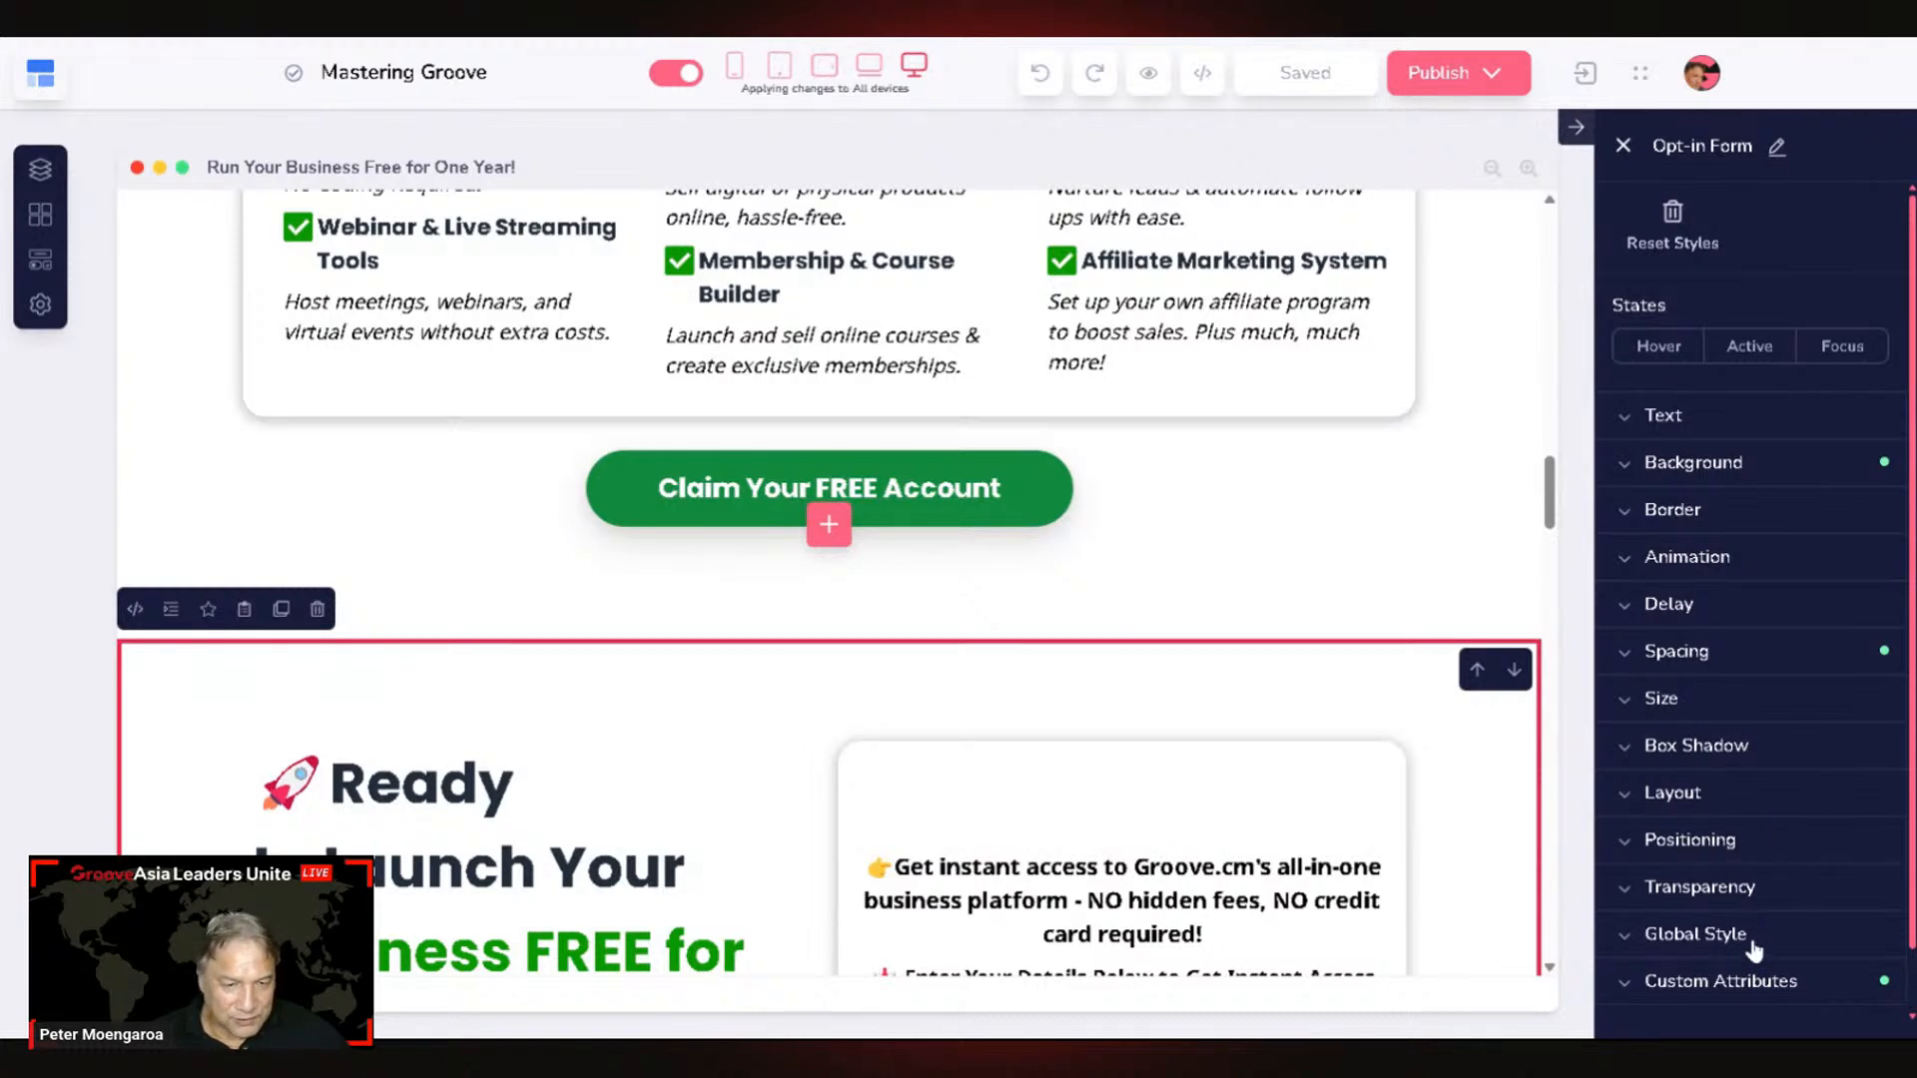
Step: Select the Opt-in Form's element ID under Custom Attributes, then view Page Information (slug 'one-year-free')
click(1736, 981)
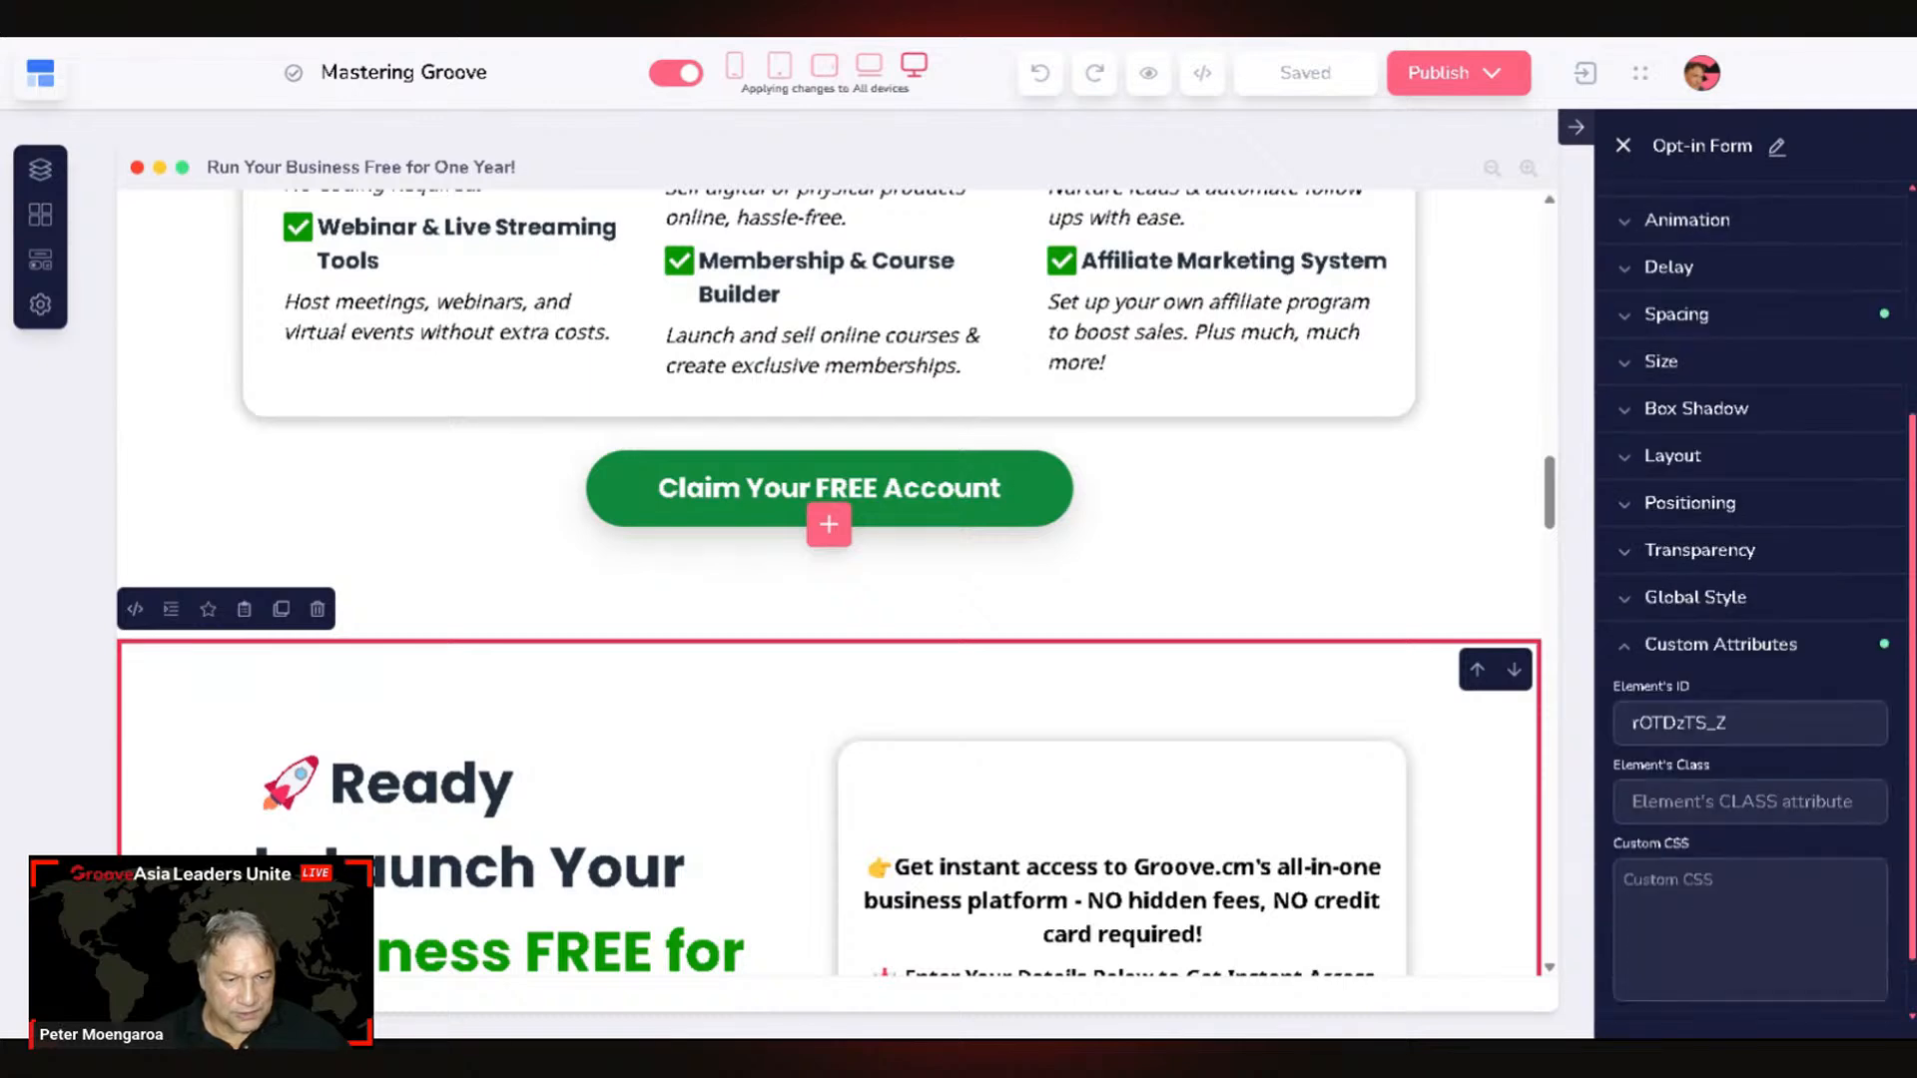
double_click(1680, 722)
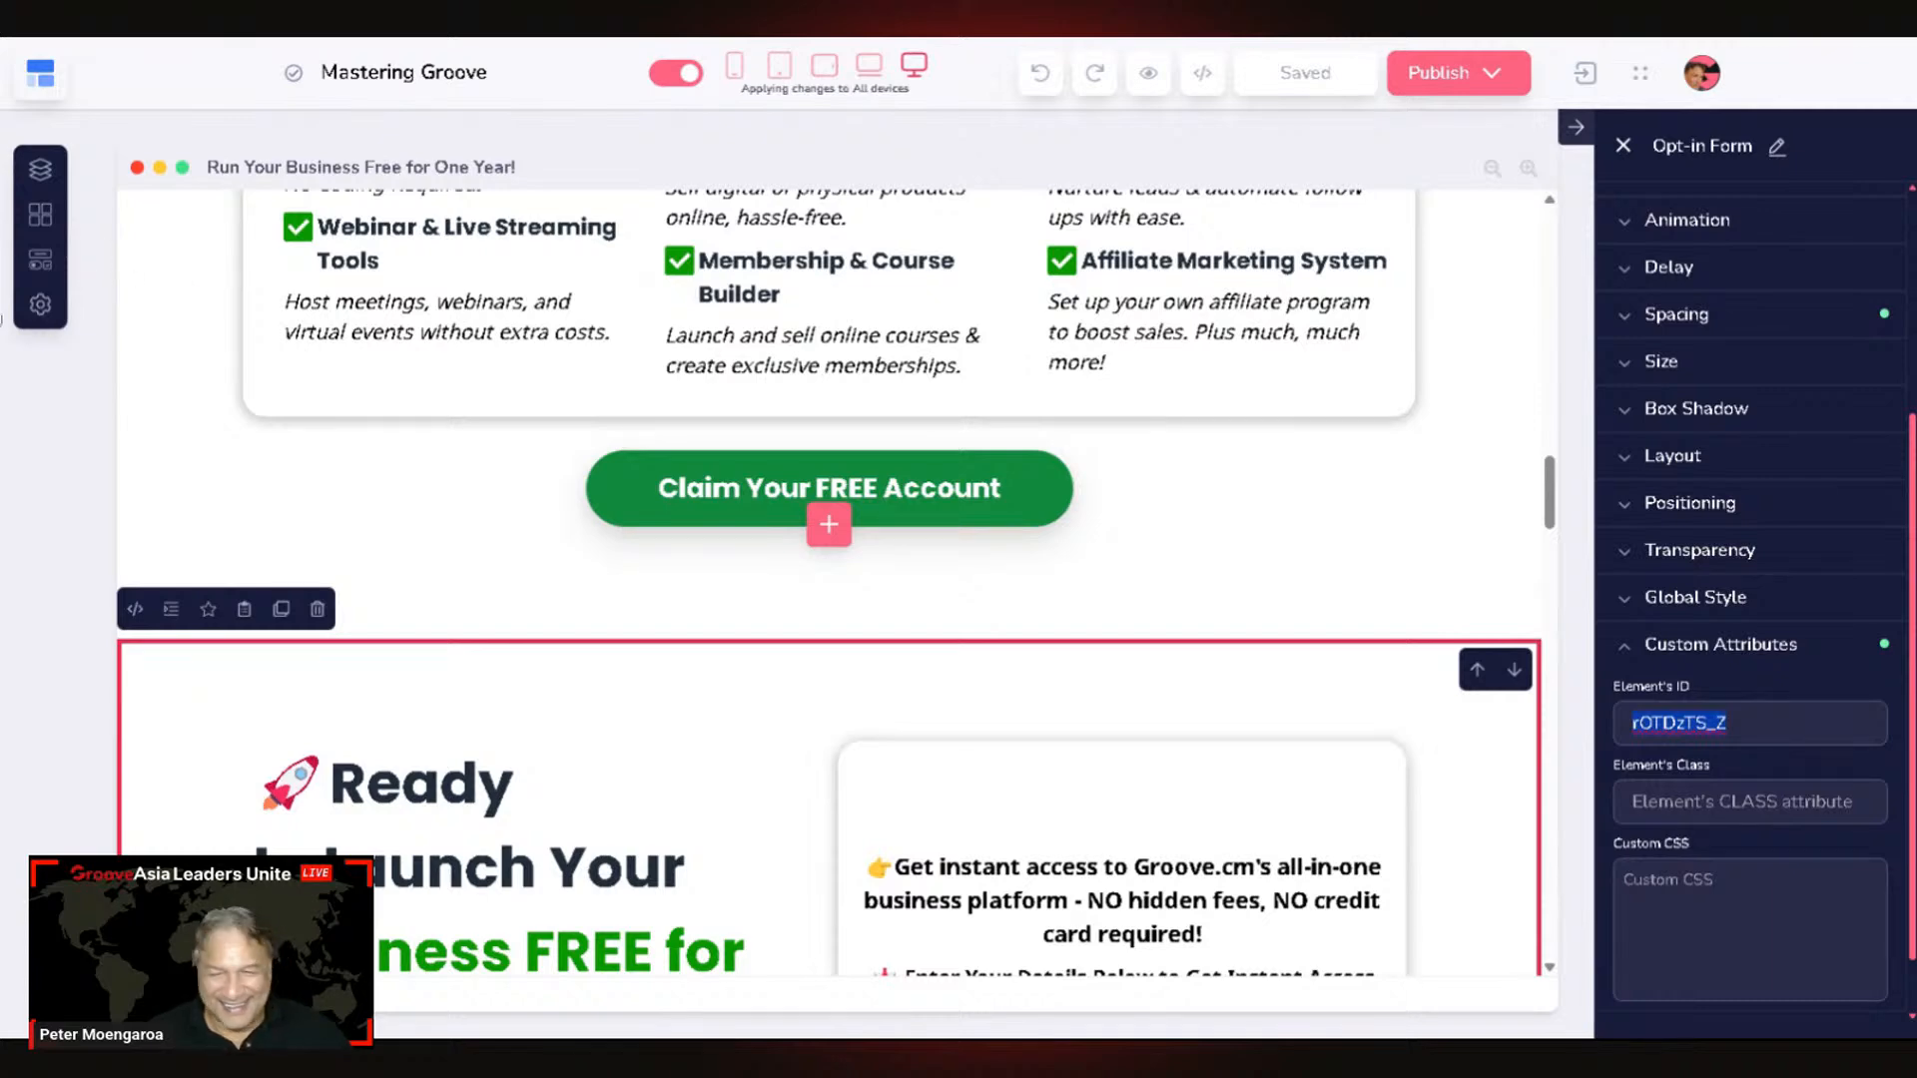
click(39, 304)
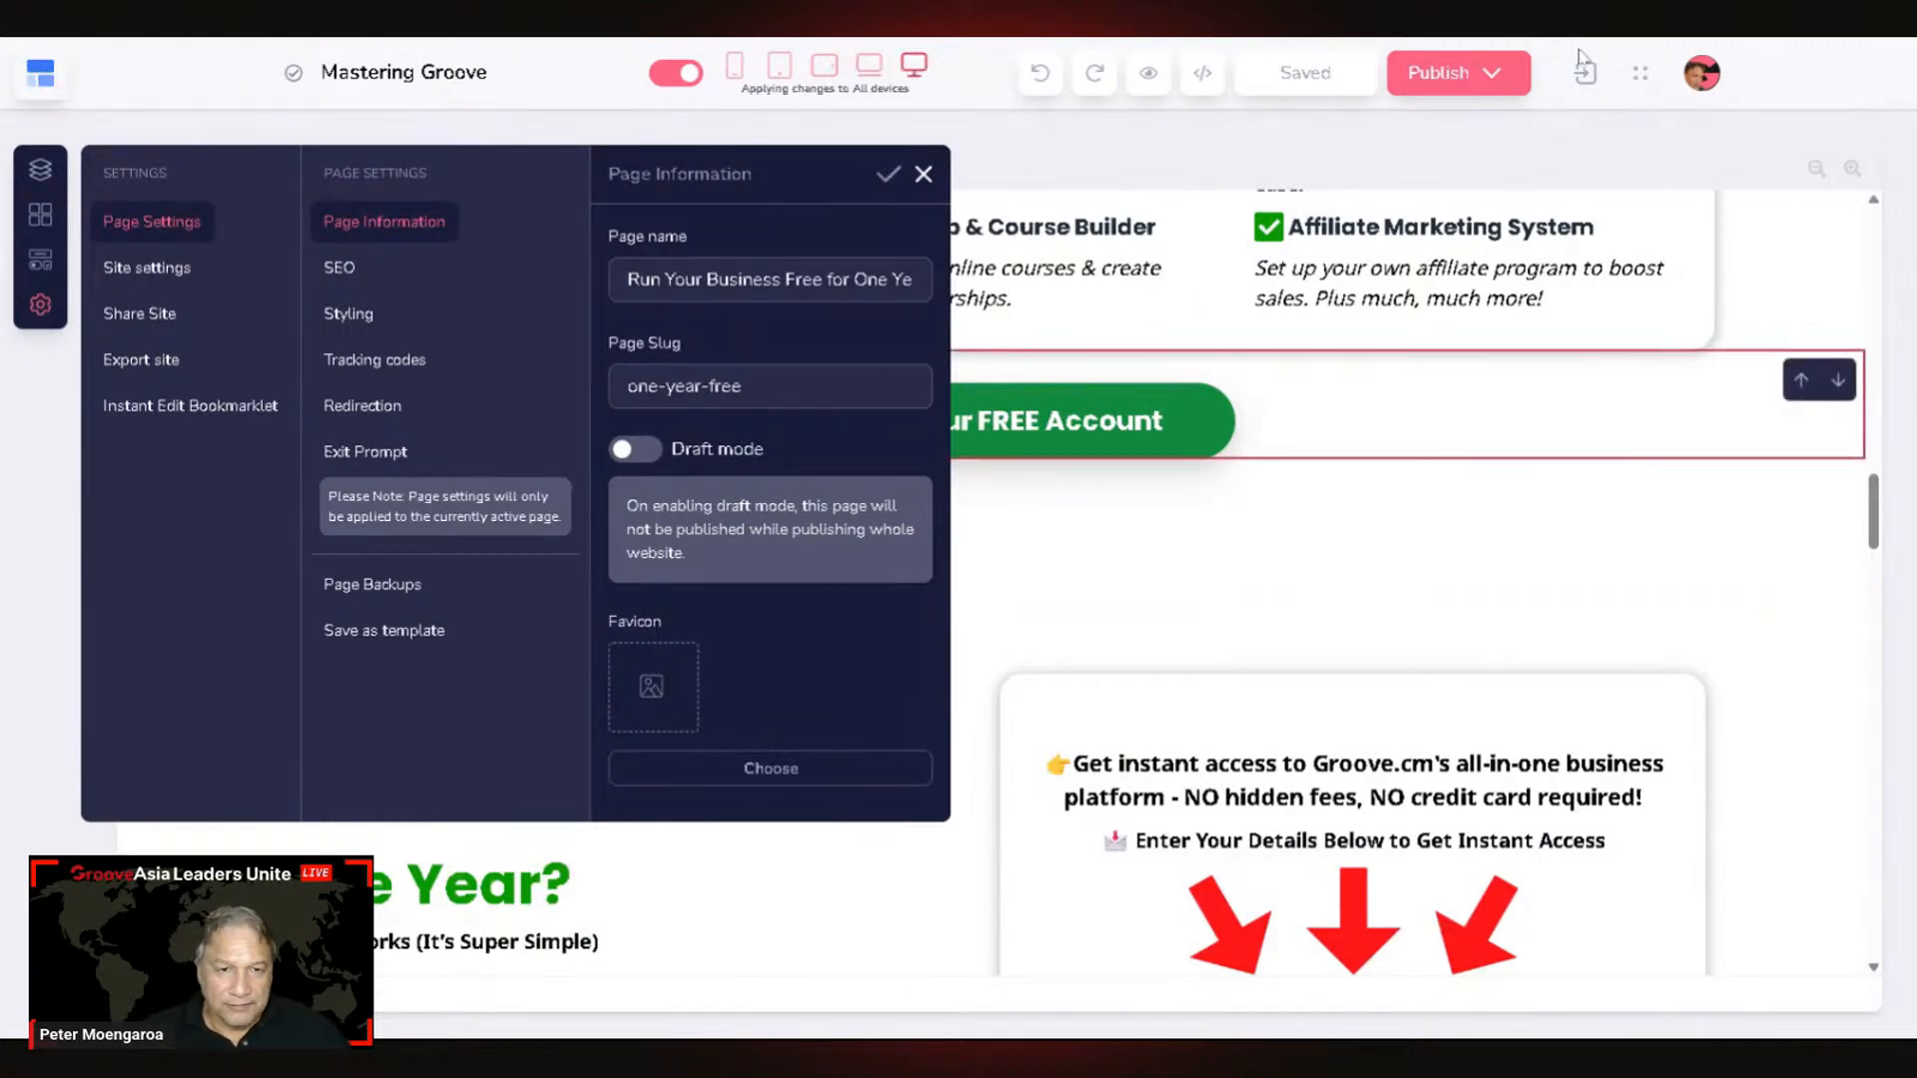
Step: Close Settings and open the published one-year-free page live via Publish > Current page
click(1088, 420)
click(1489, 68)
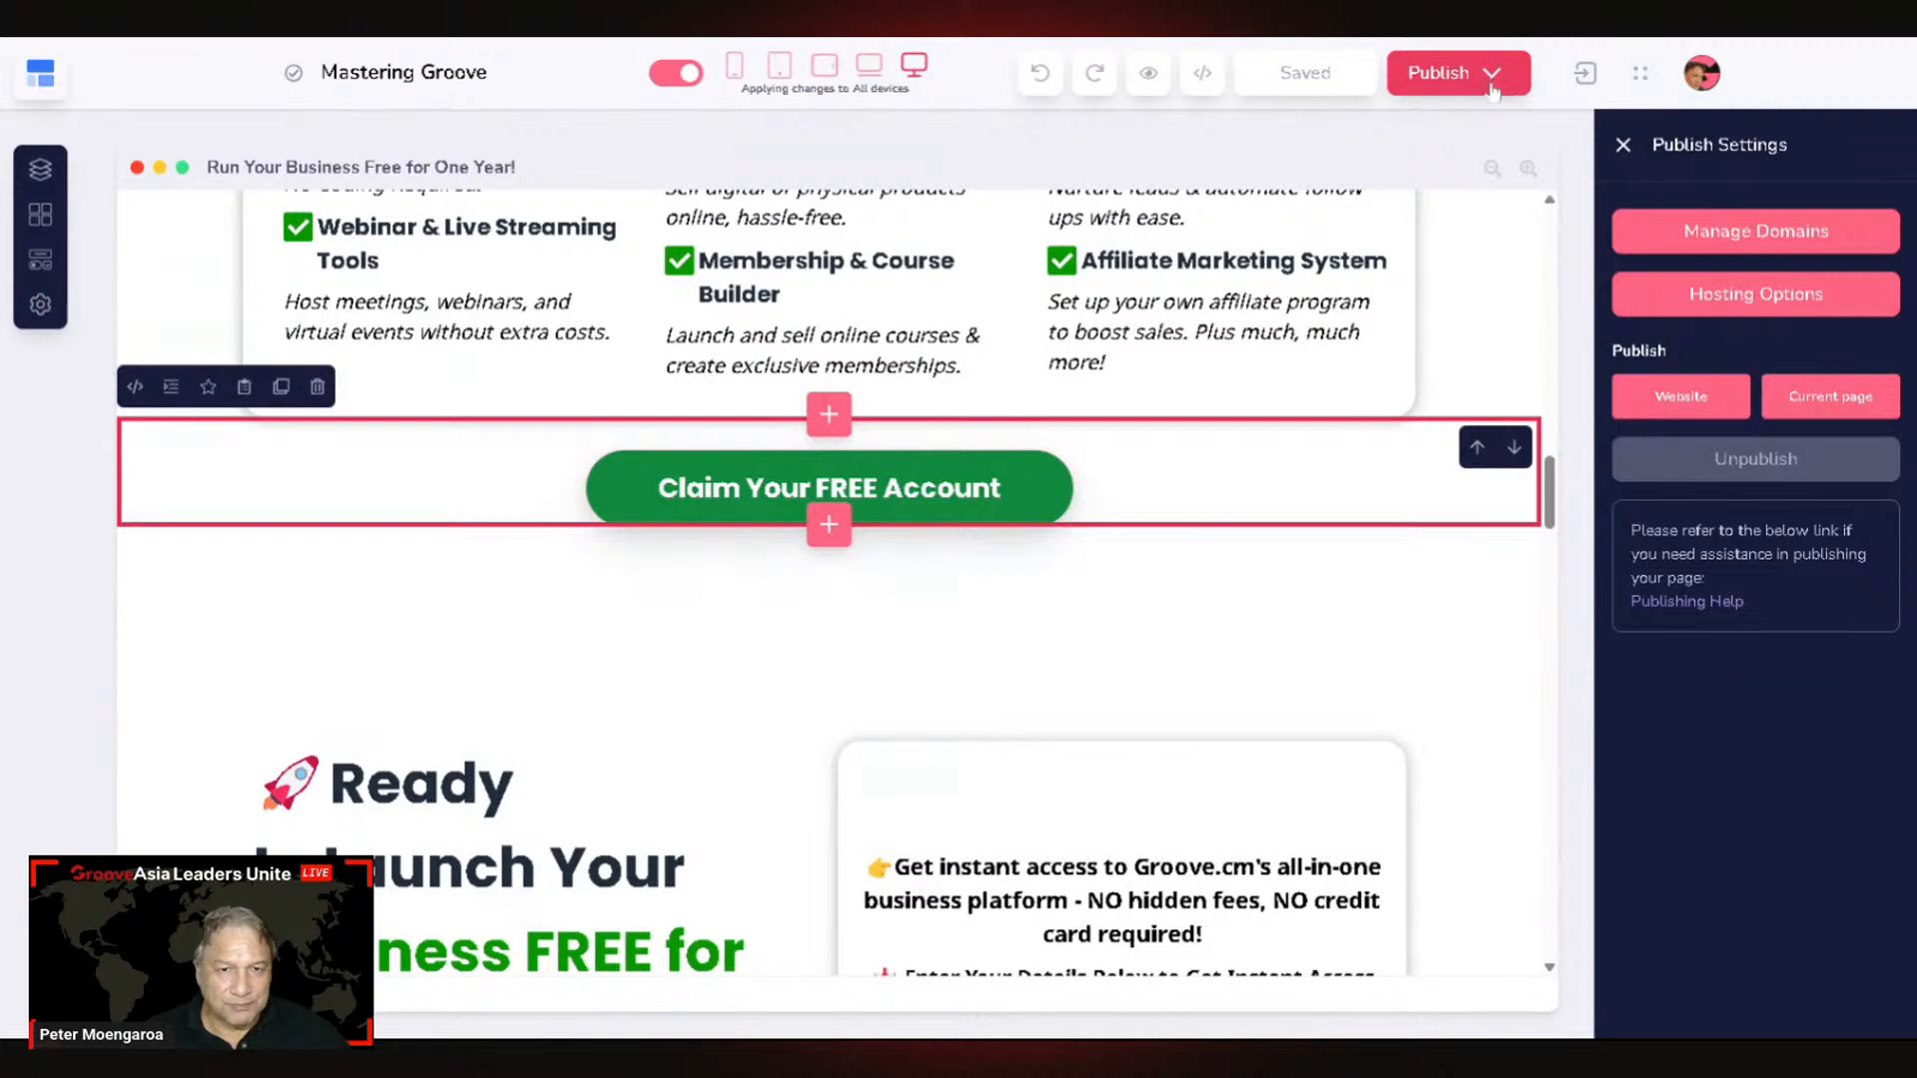
mouse_move(1837, 399)
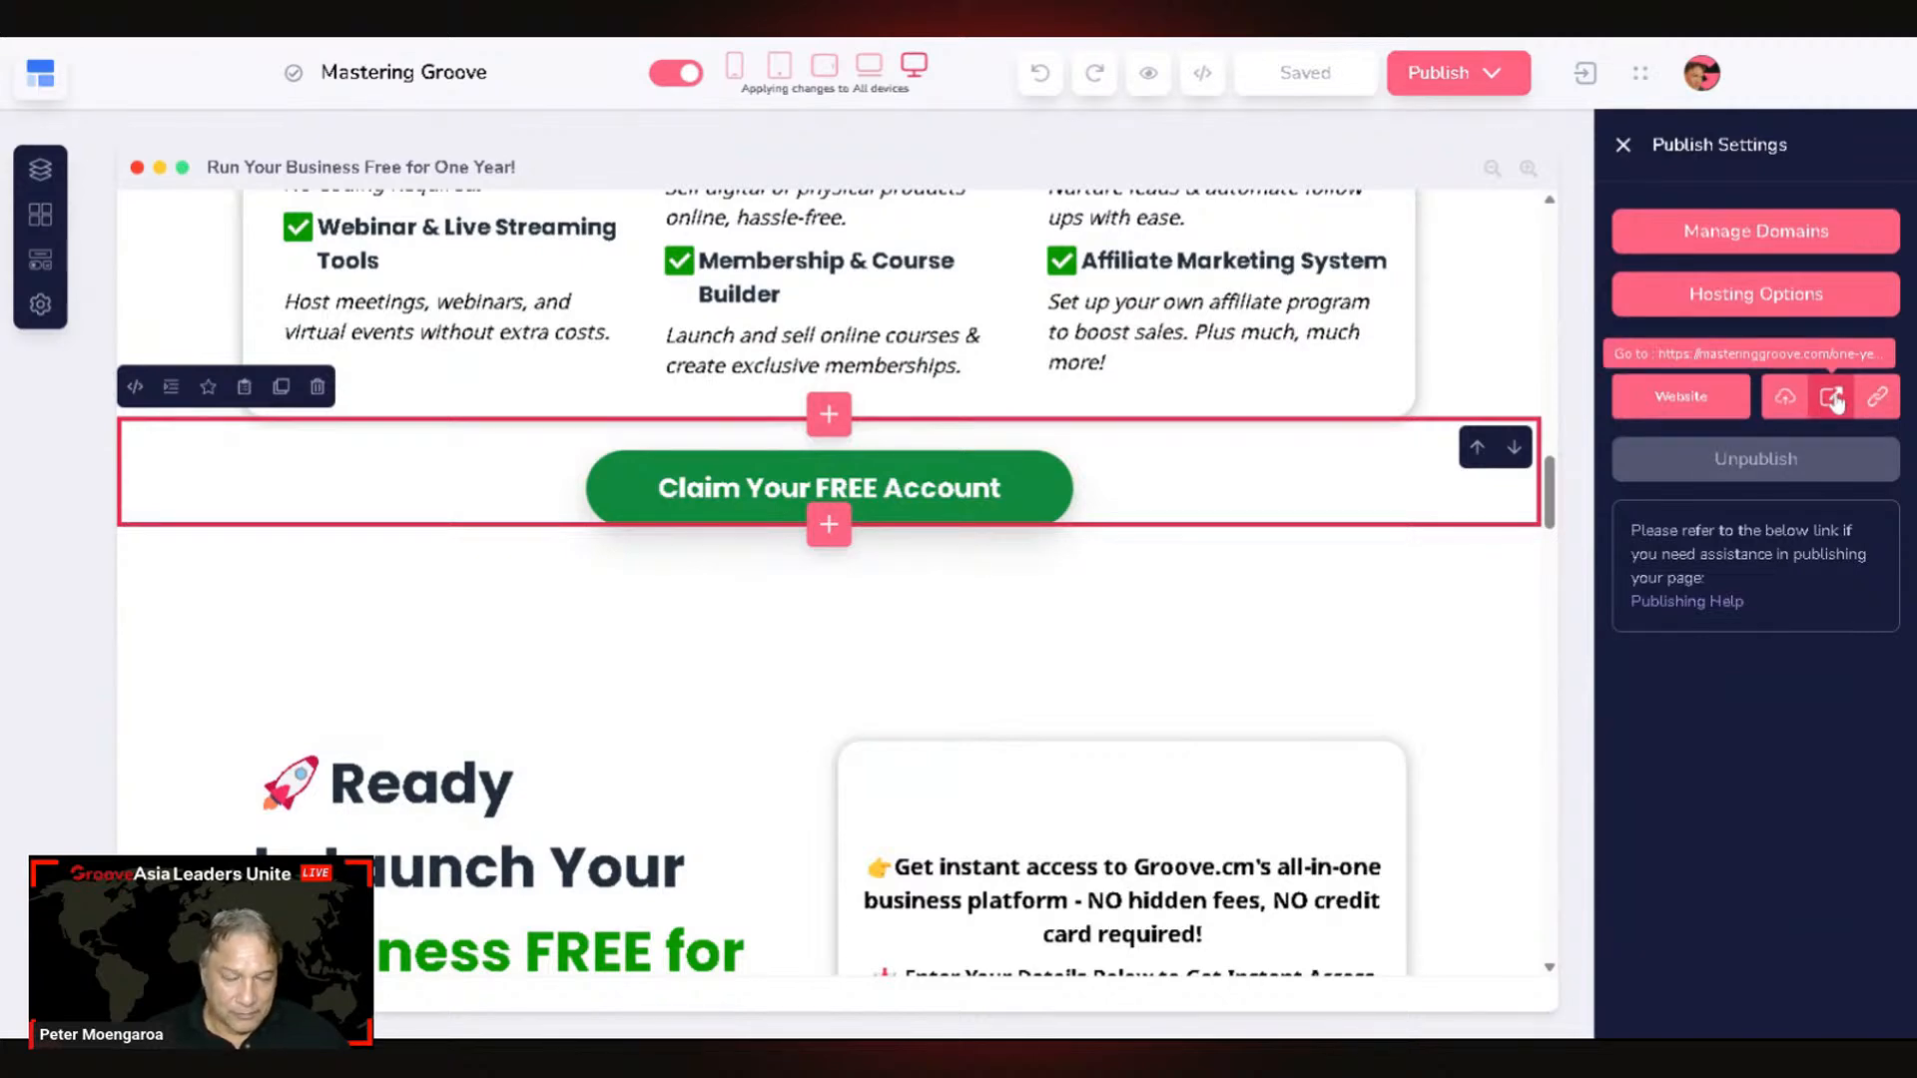
click(1835, 398)
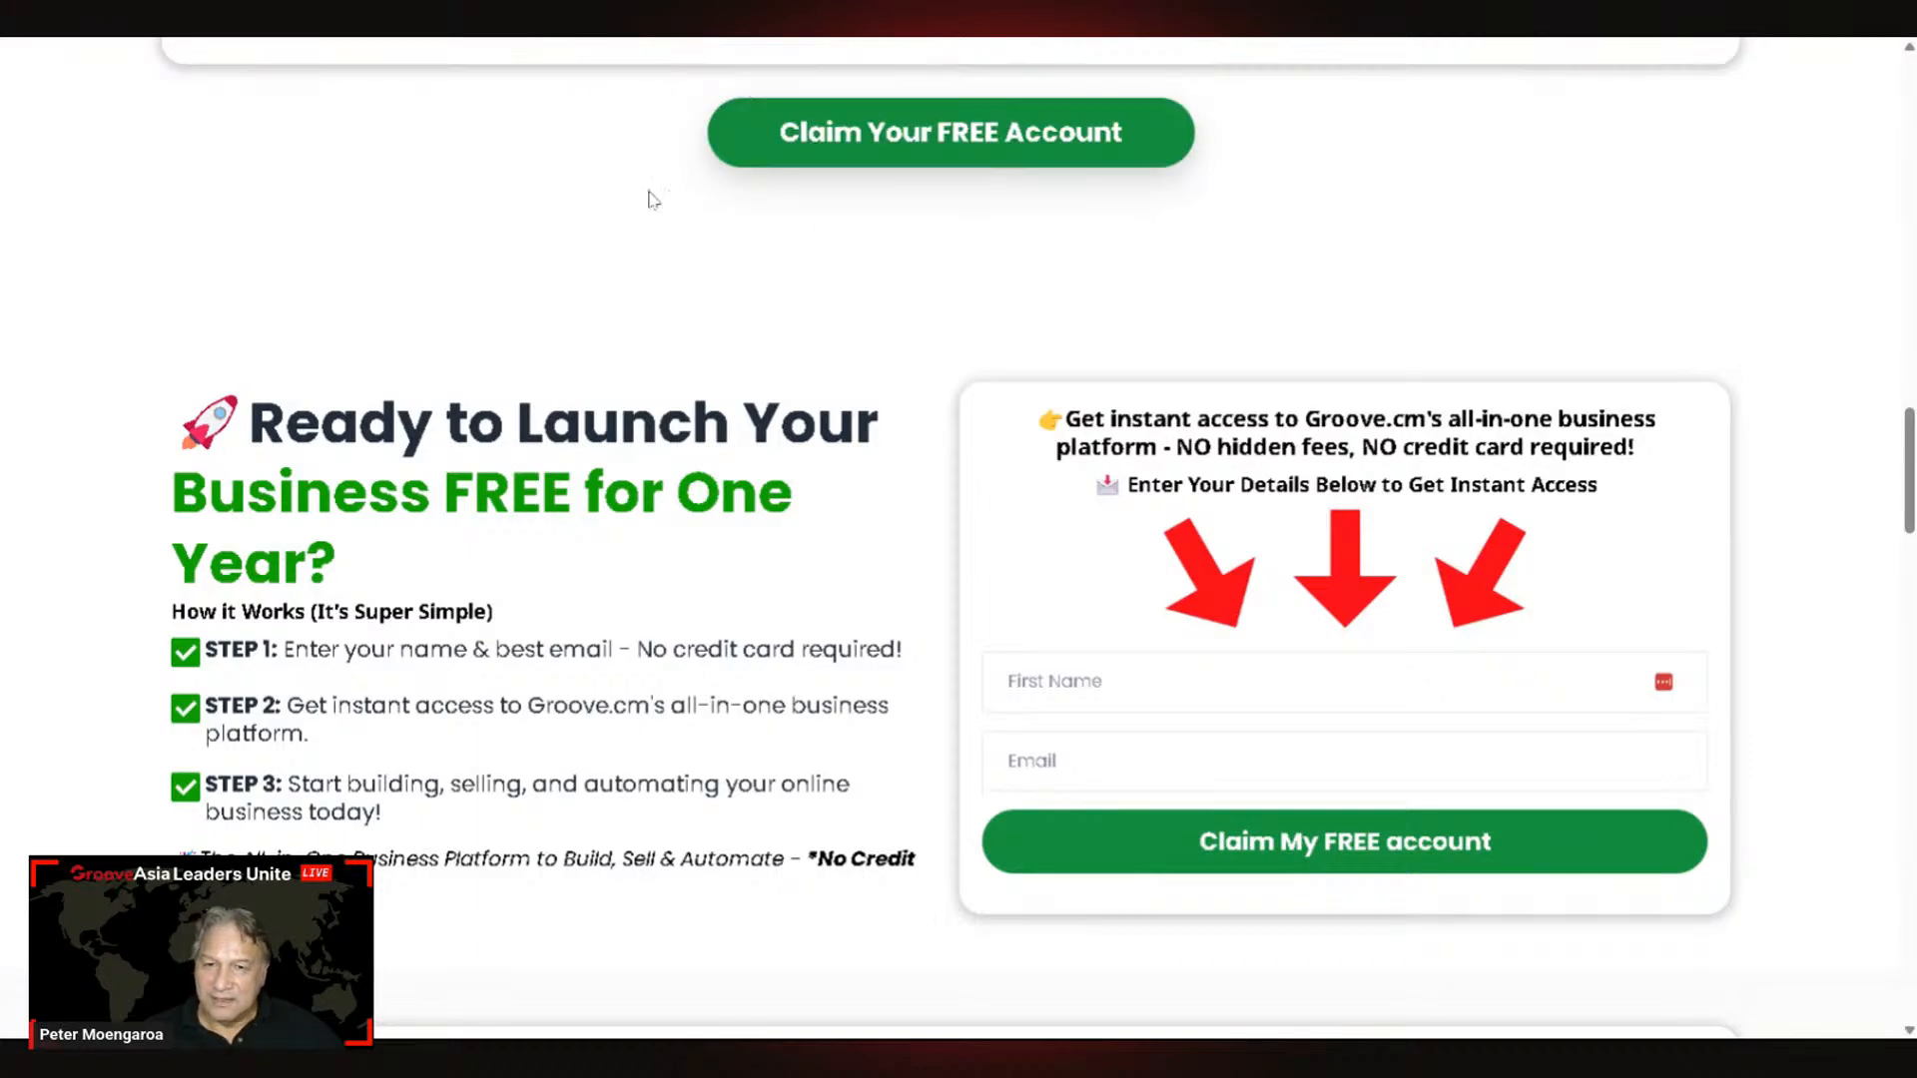
Step: Scroll through the live one-year-free page, including its First Name and Email opt-in form
scroll(664, 180, up, 9)
scroll(679, 165, up, 18)
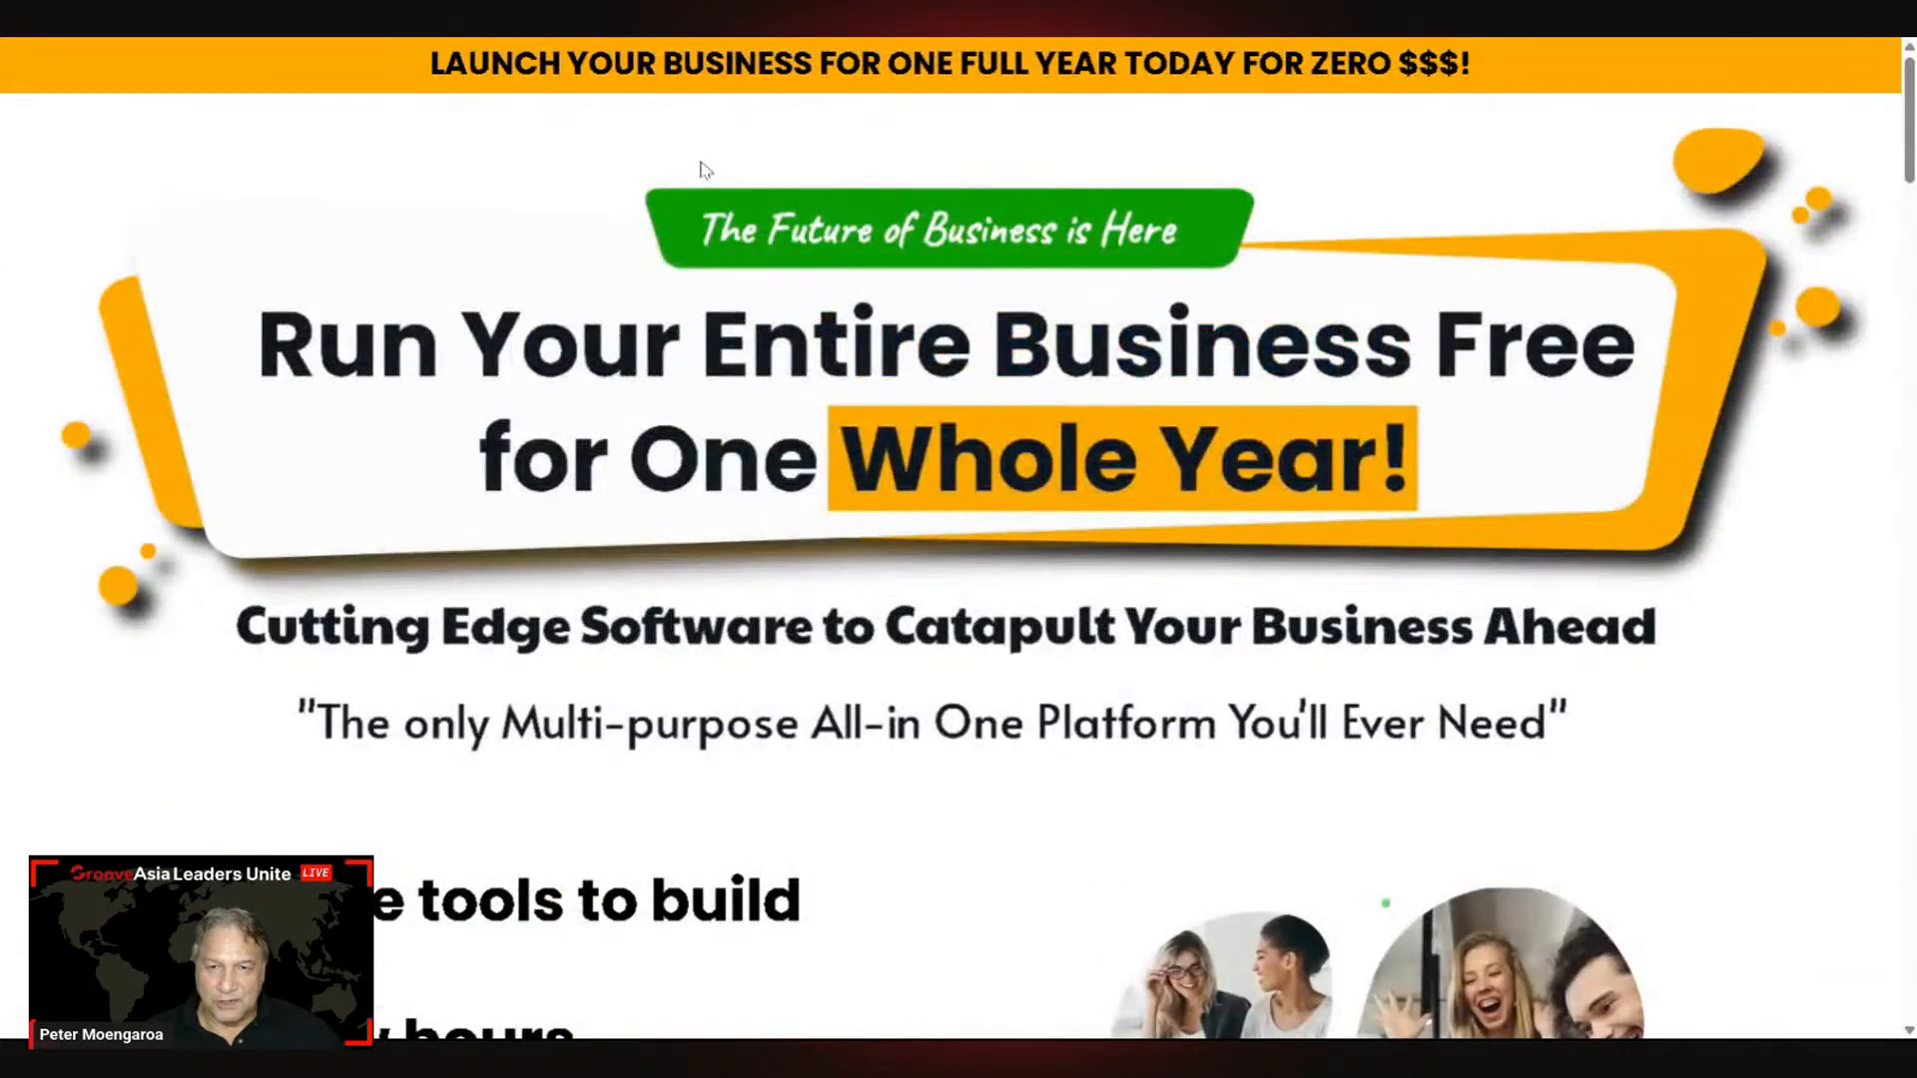
scroll(702, 169, down, 6)
scroll(698, 168, up, 7)
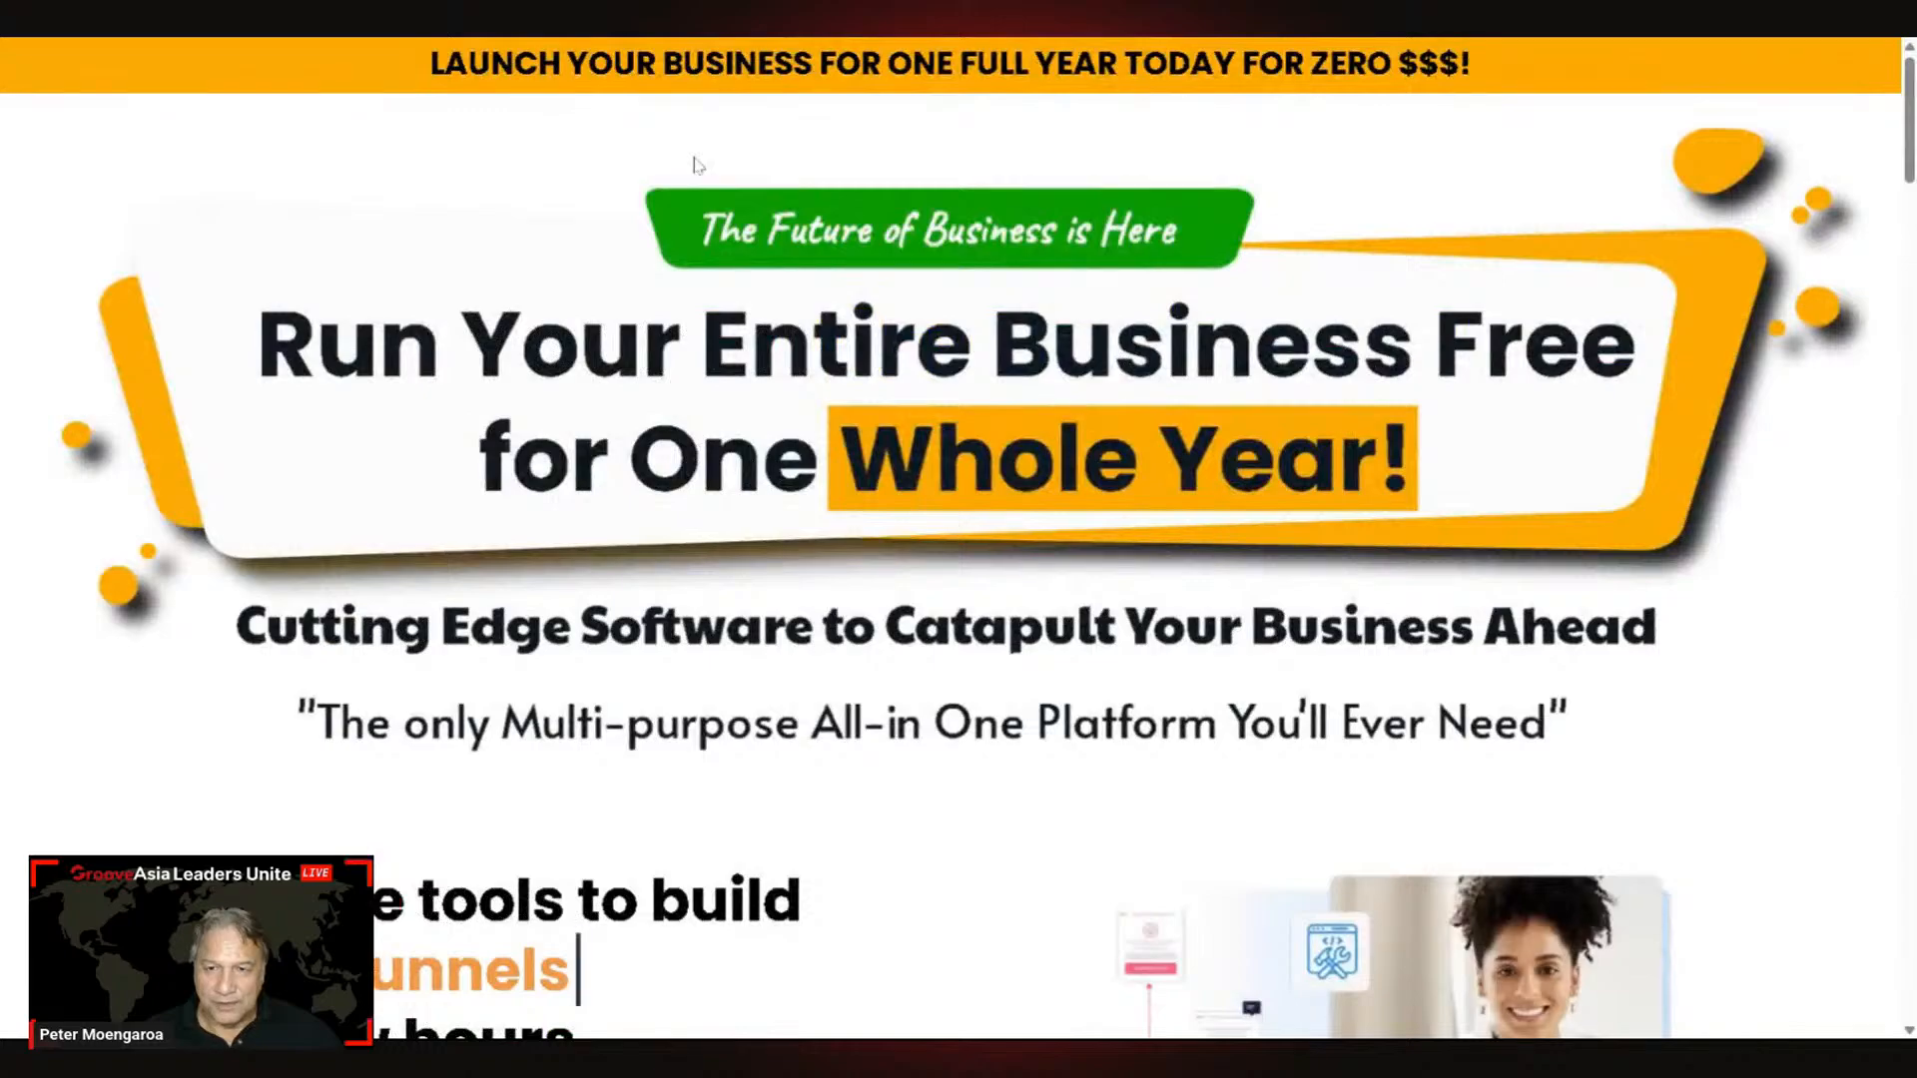
scroll(696, 163, down, 13)
scroll(696, 163, down, 20)
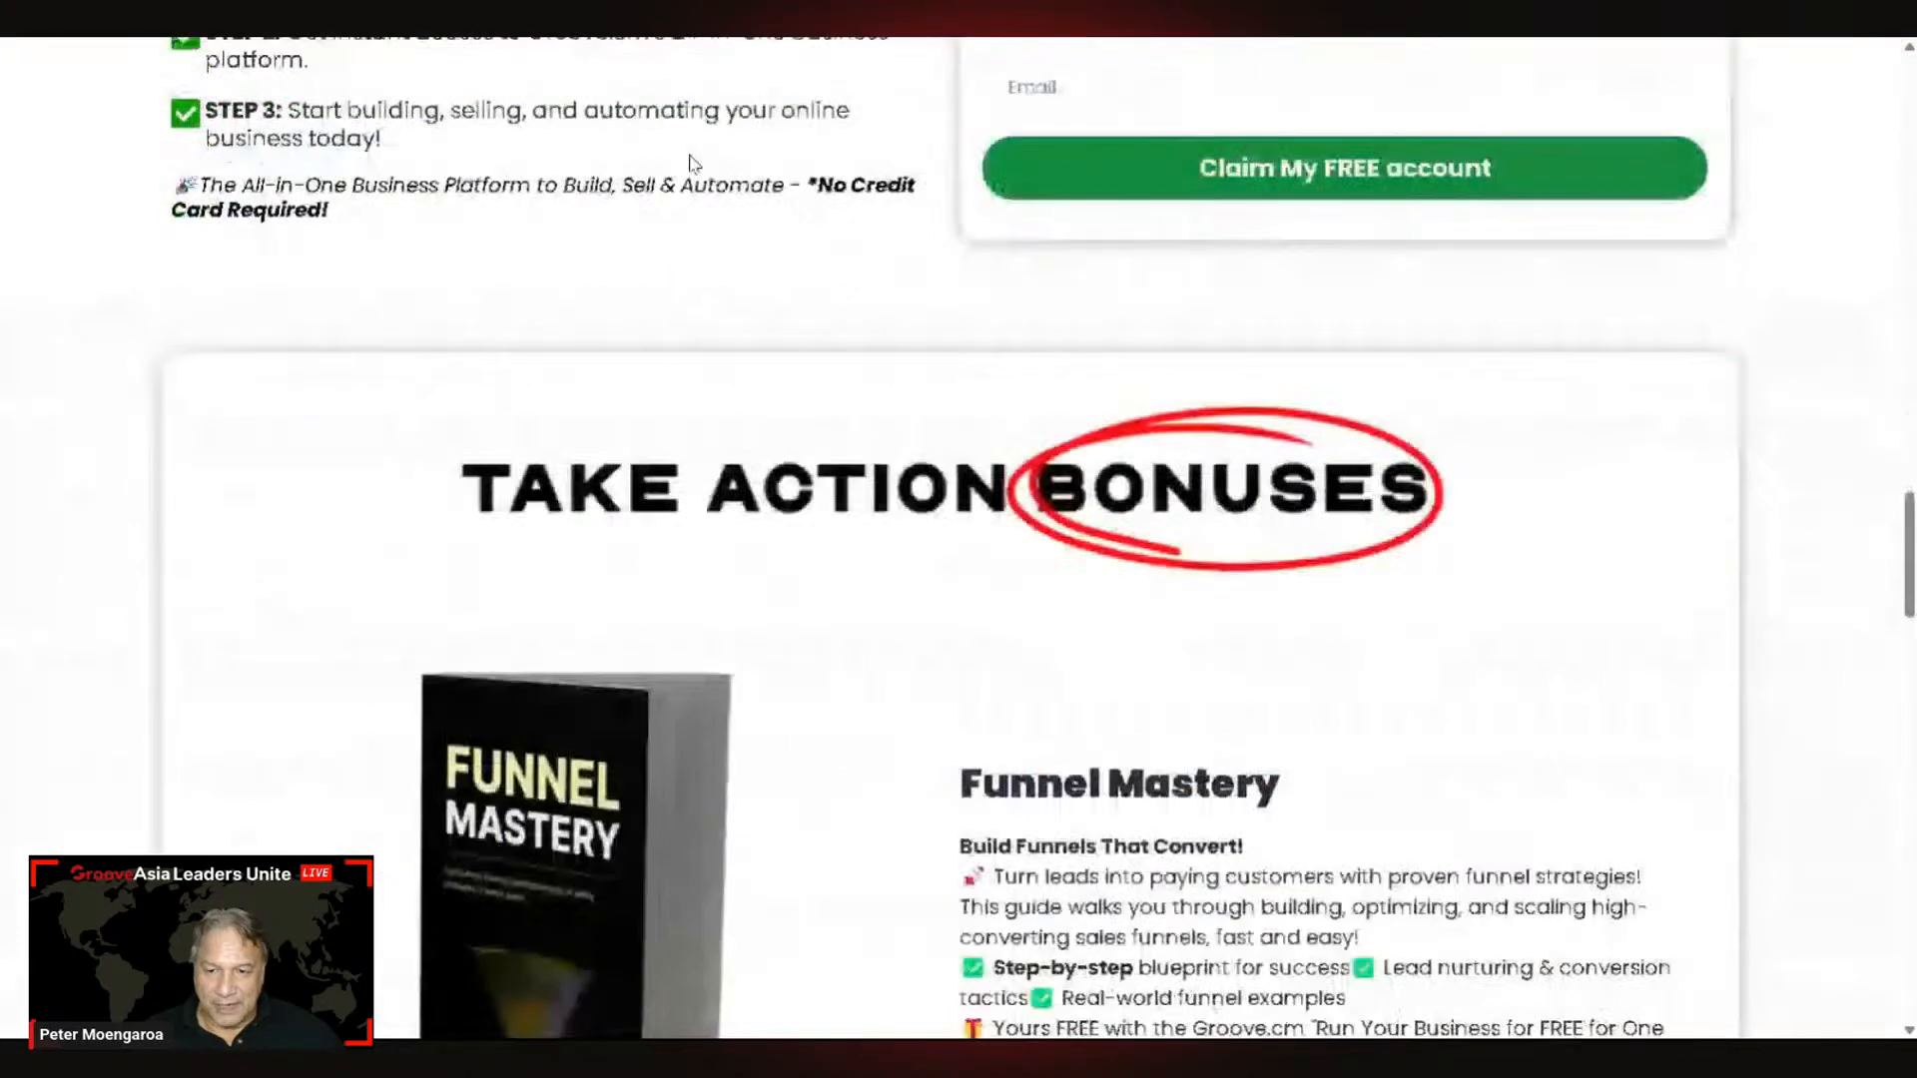
scroll(694, 163, down, 5)
scroll(686, 156, up, 12)
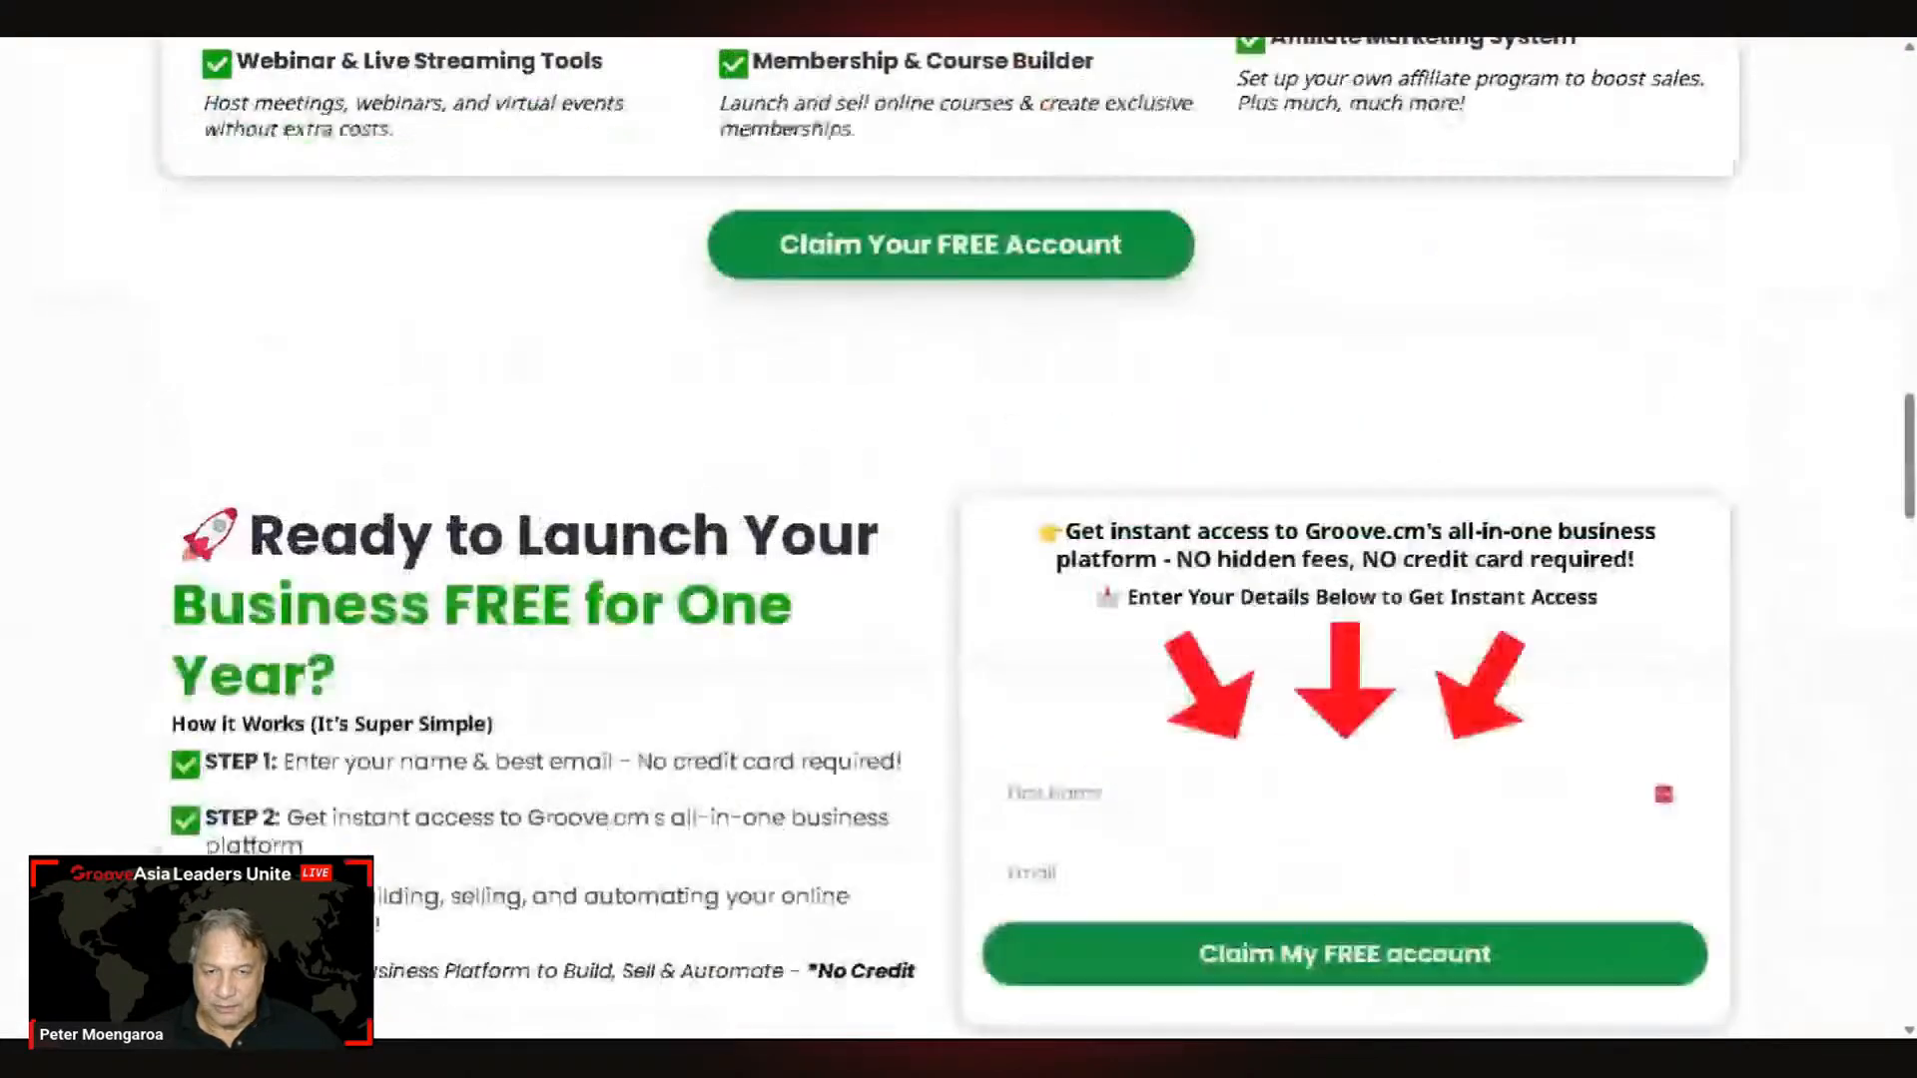
scroll(682, 157, down, 1)
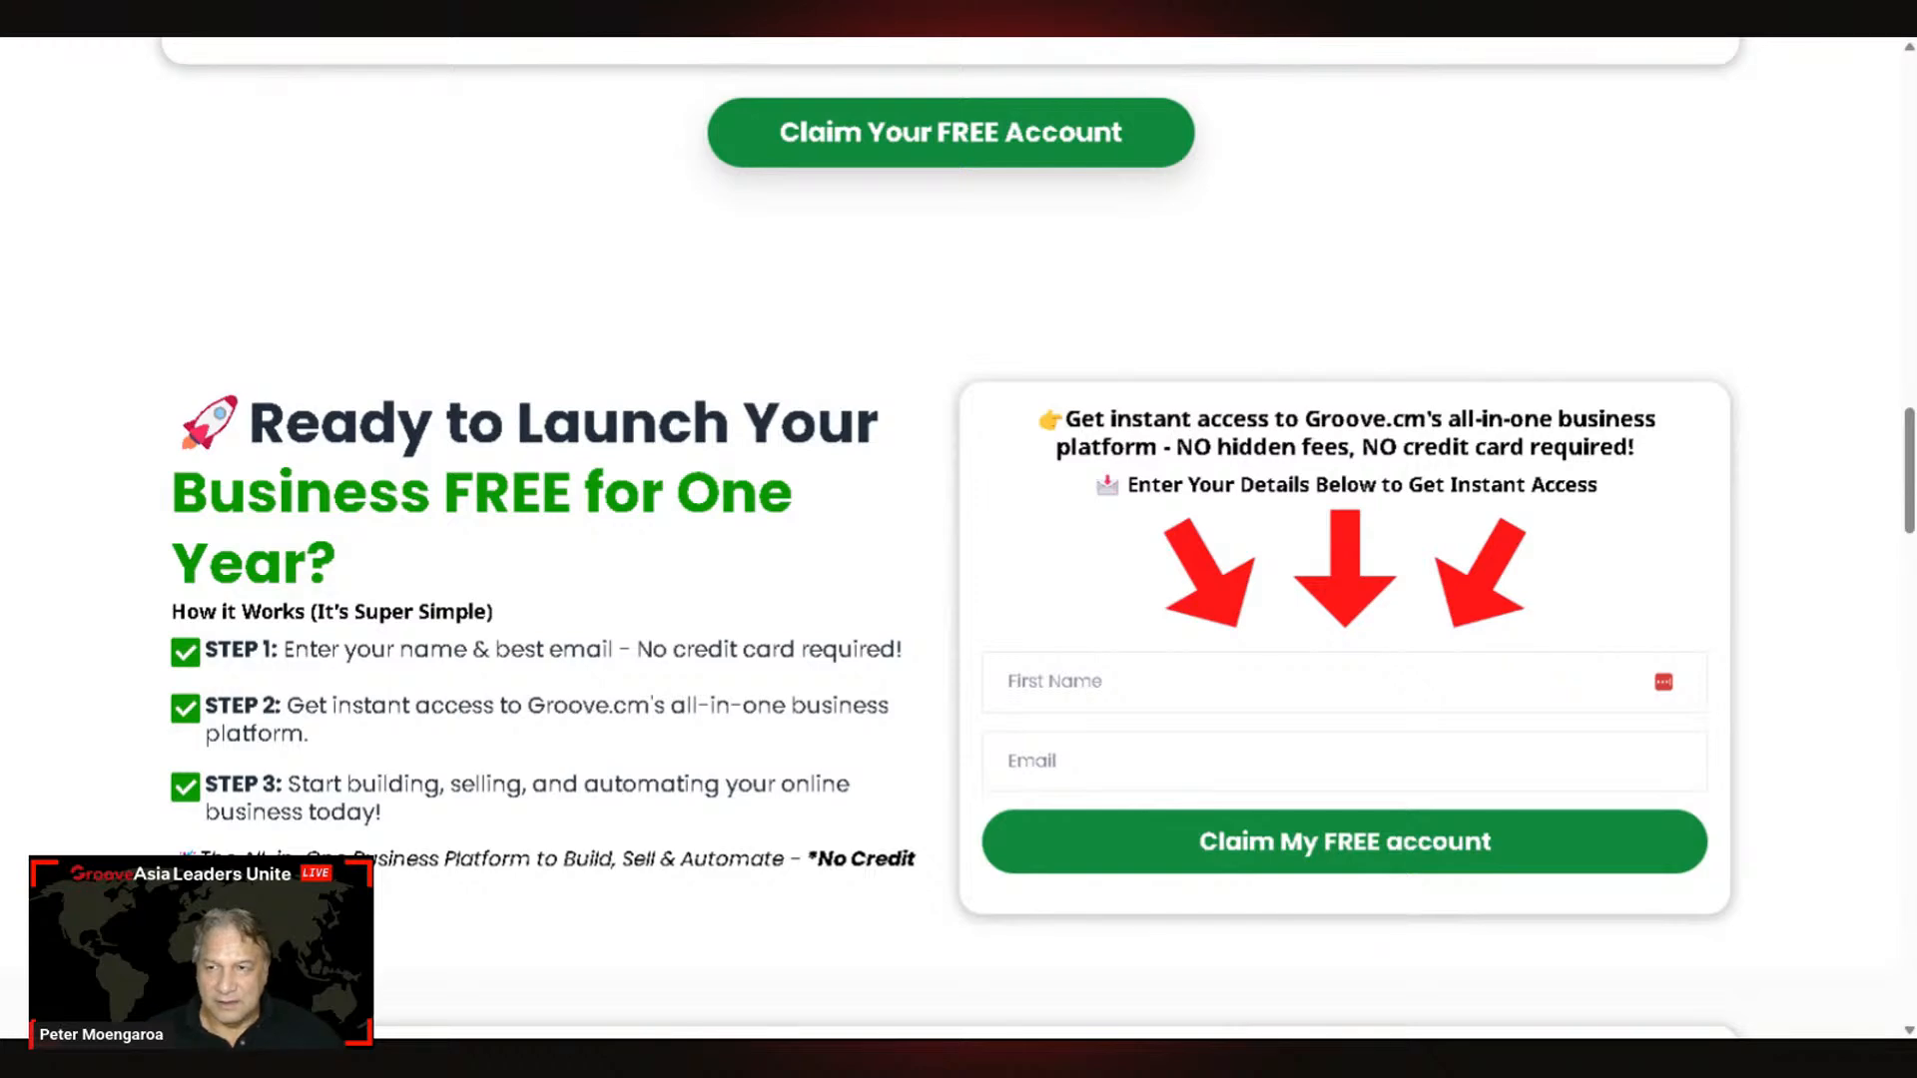
Step: Leave the live preview and switch the editor to the Mastering Groove.Cm home page
key(Escape)
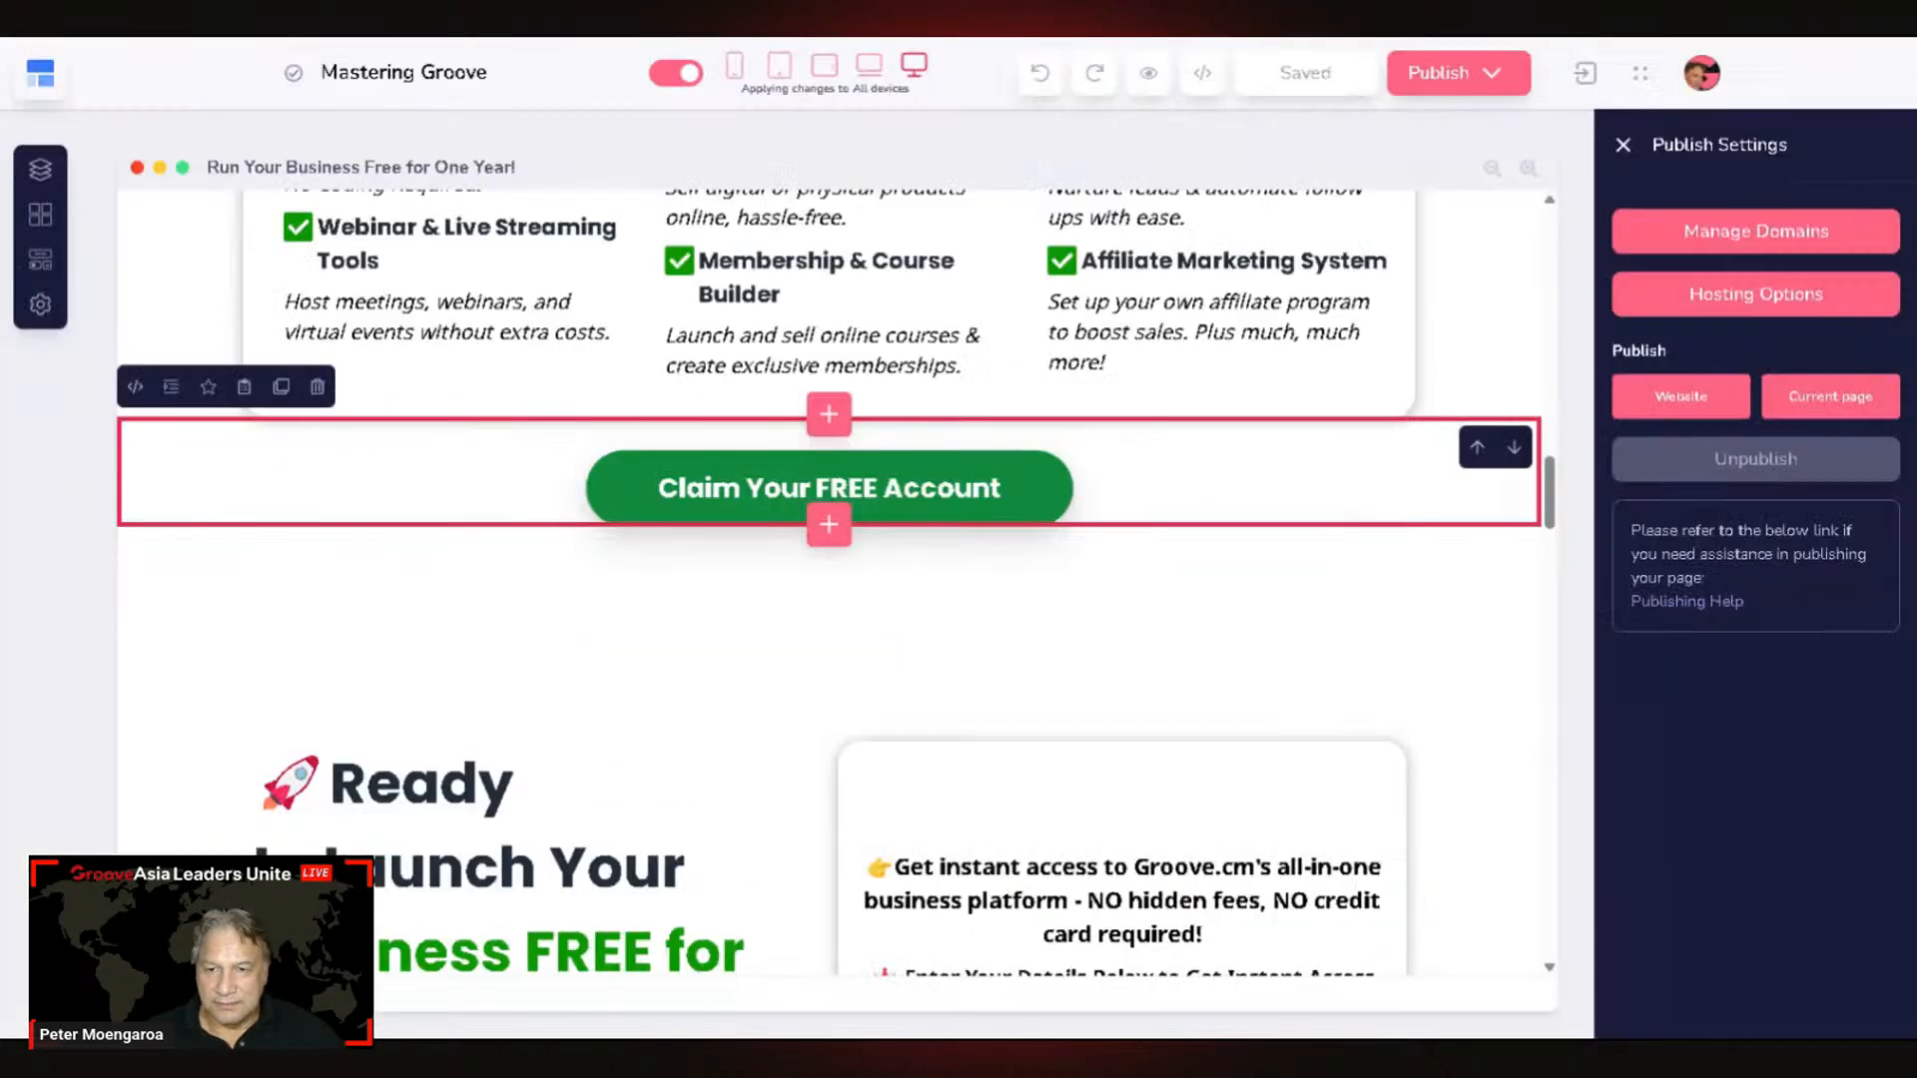
scroll(1141, 797, down, 7)
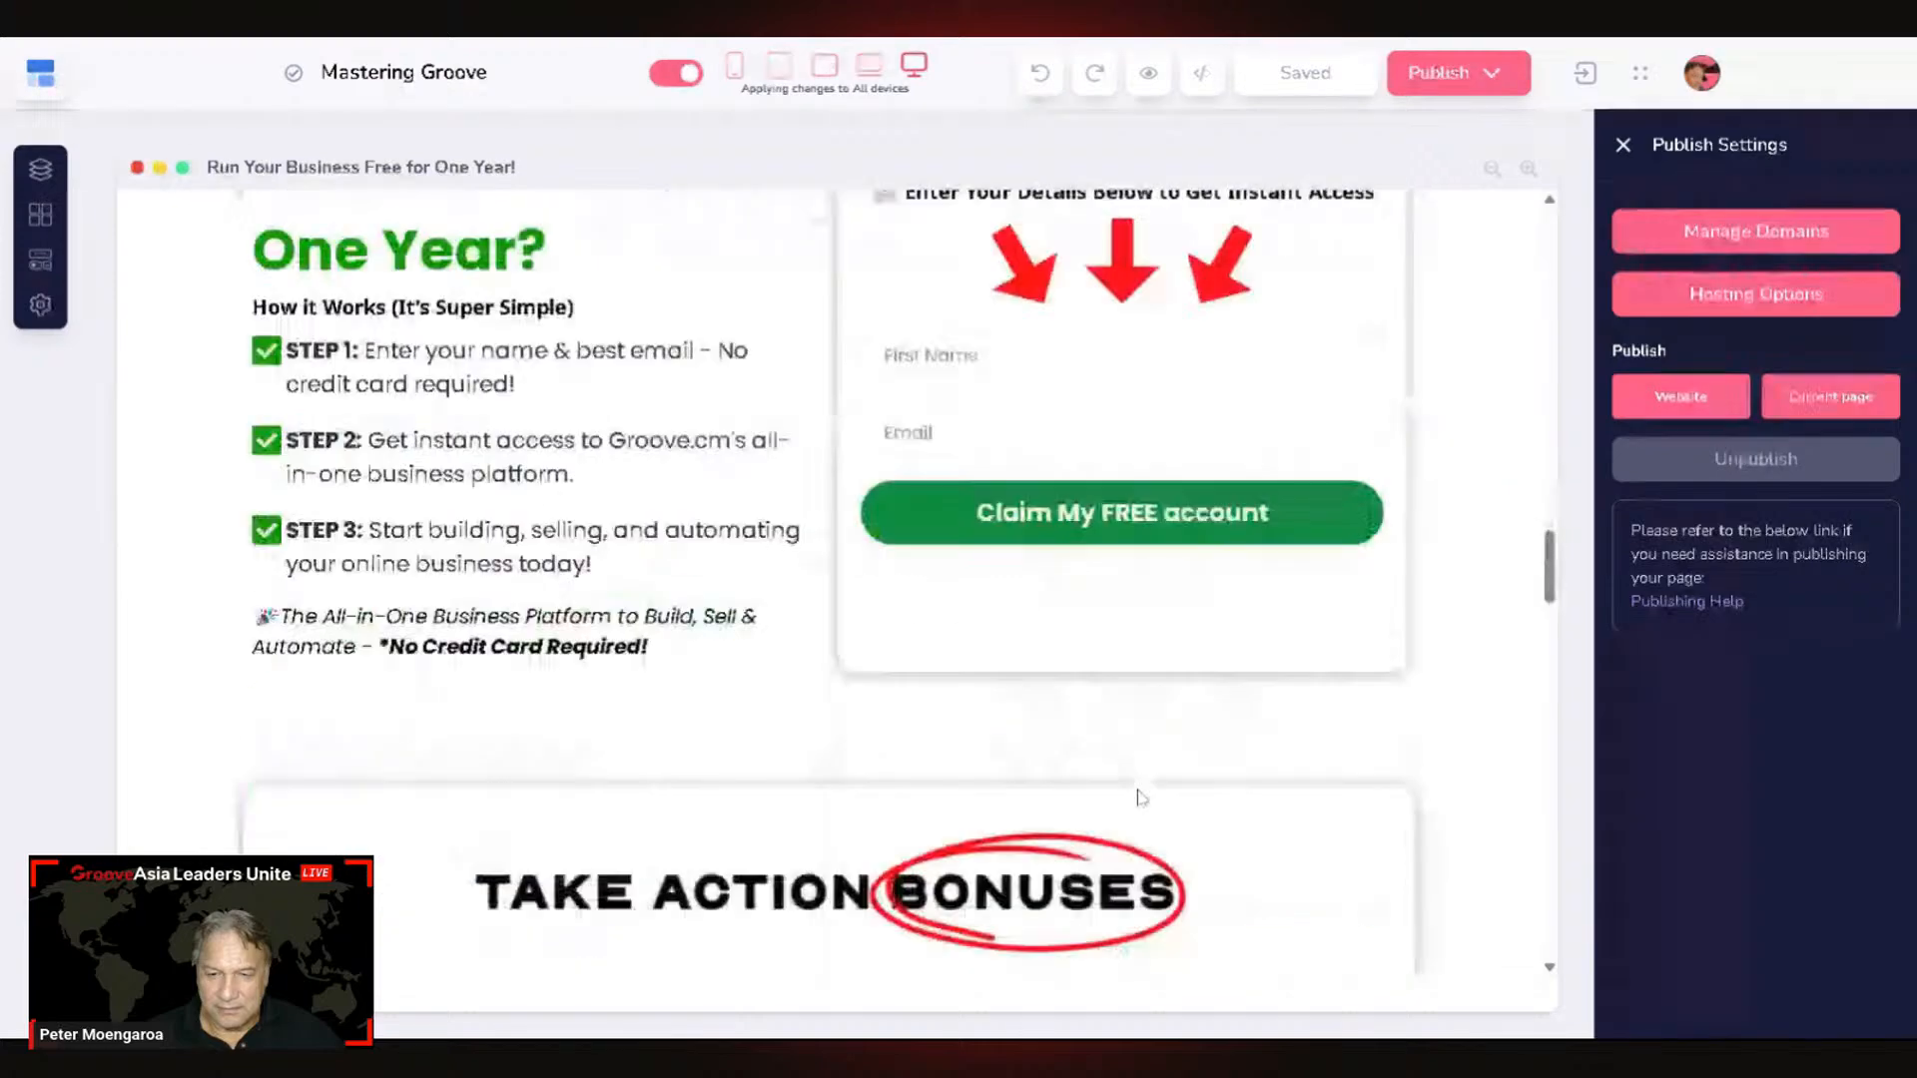
scroll(1141, 797, up, 10)
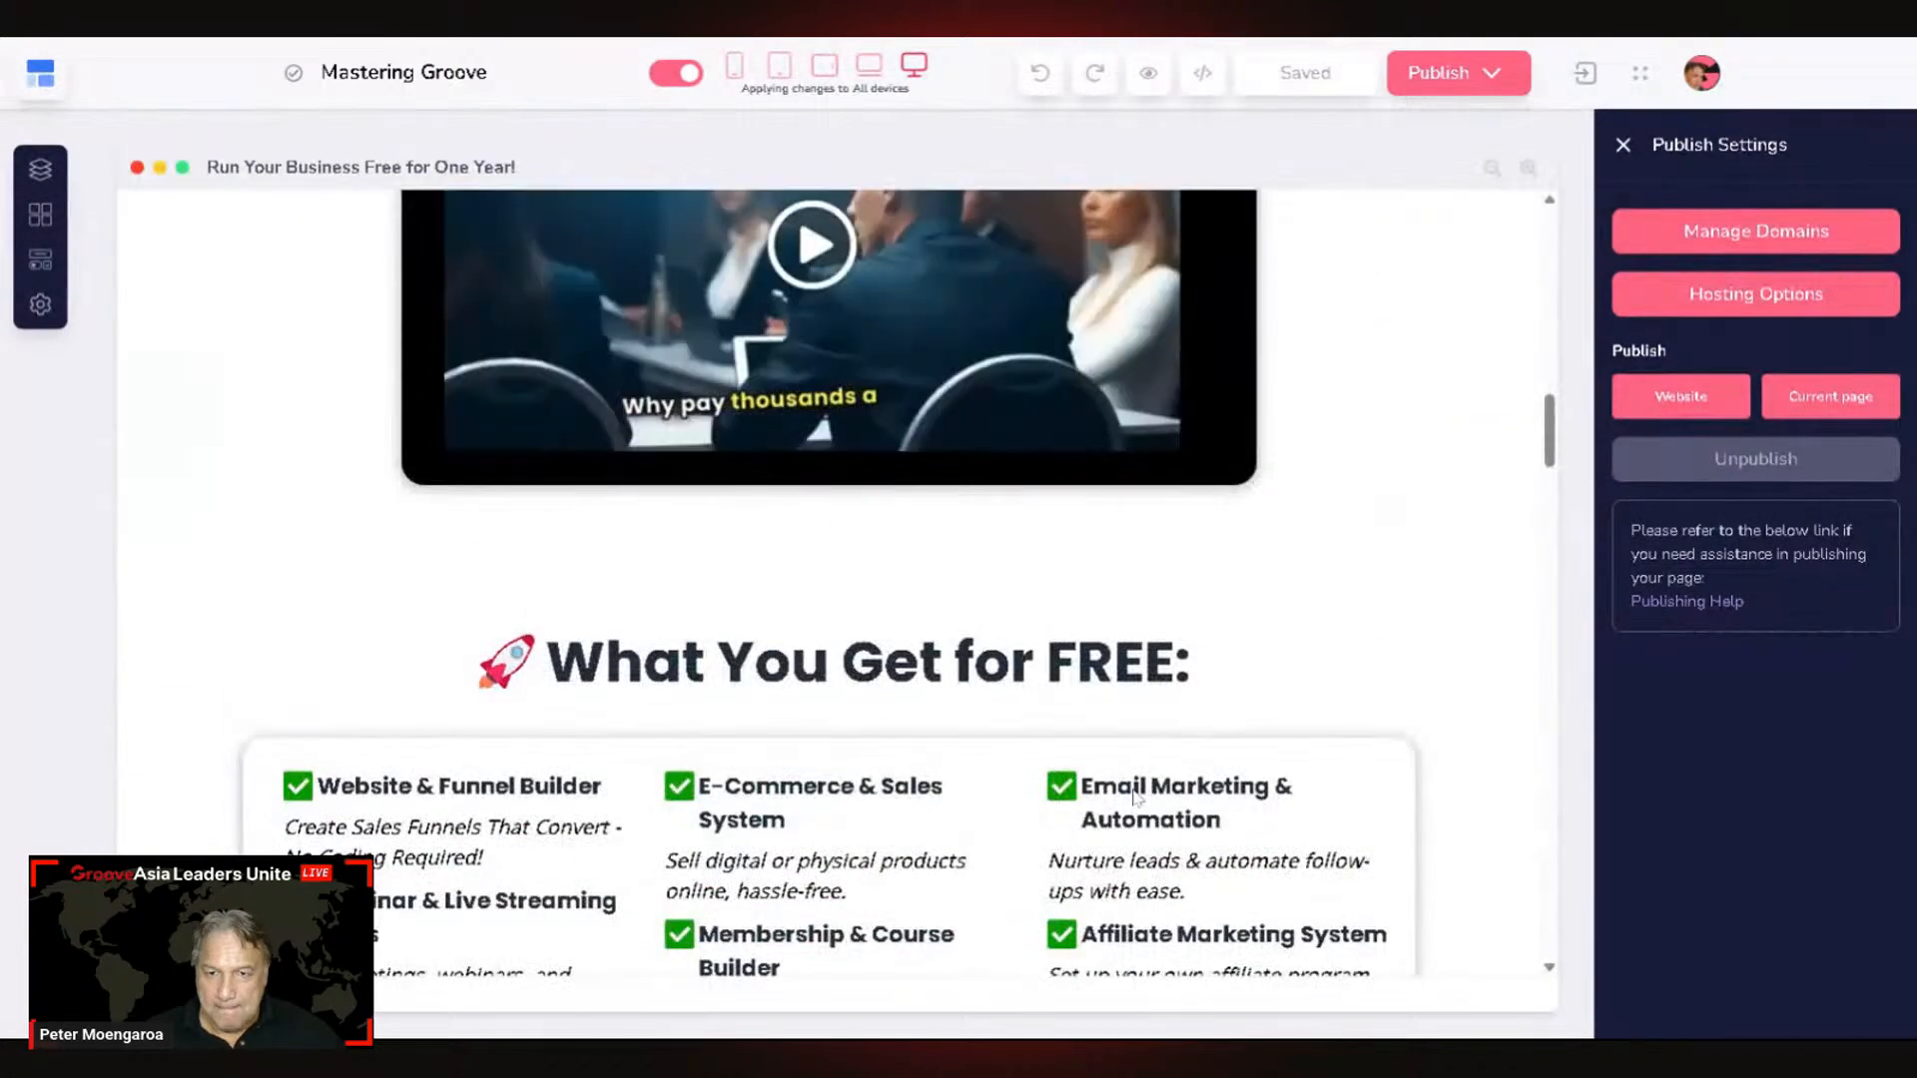
scroll(1136, 795, up, 10)
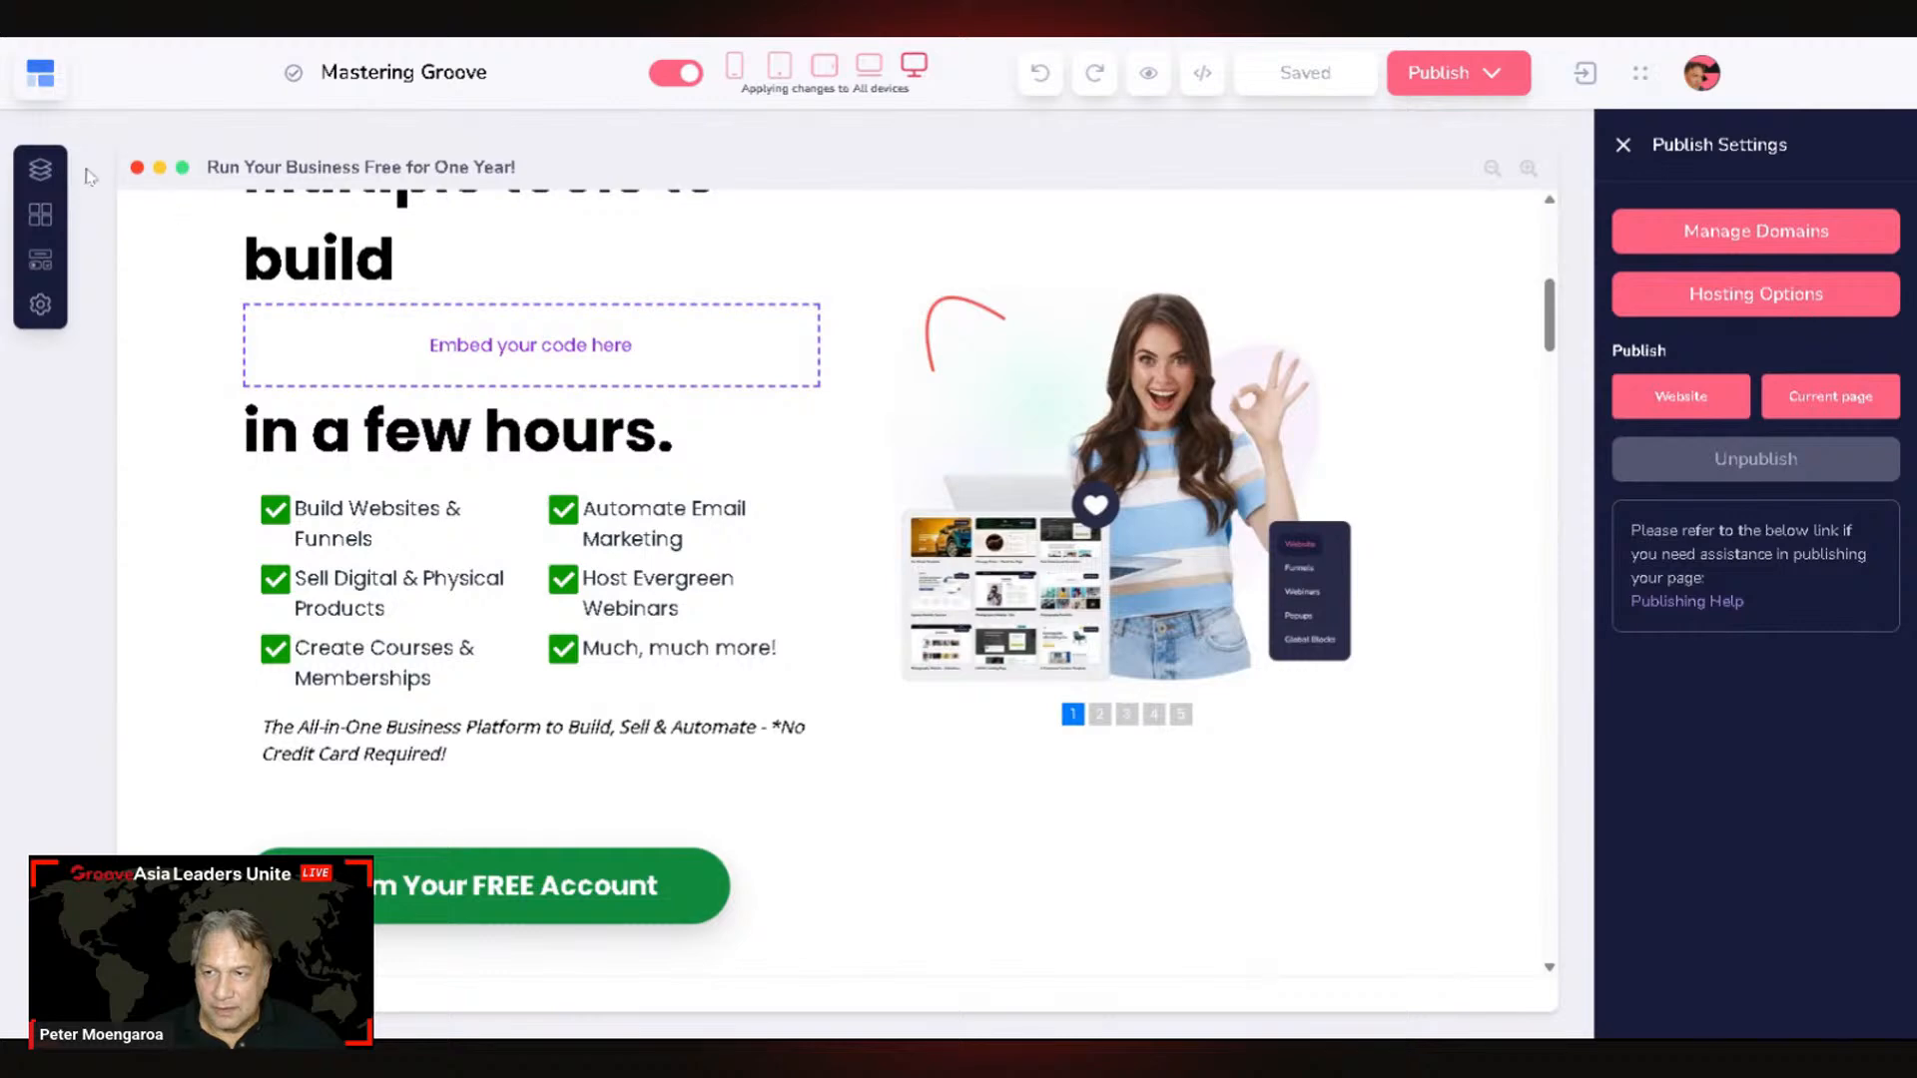
click(40, 172)
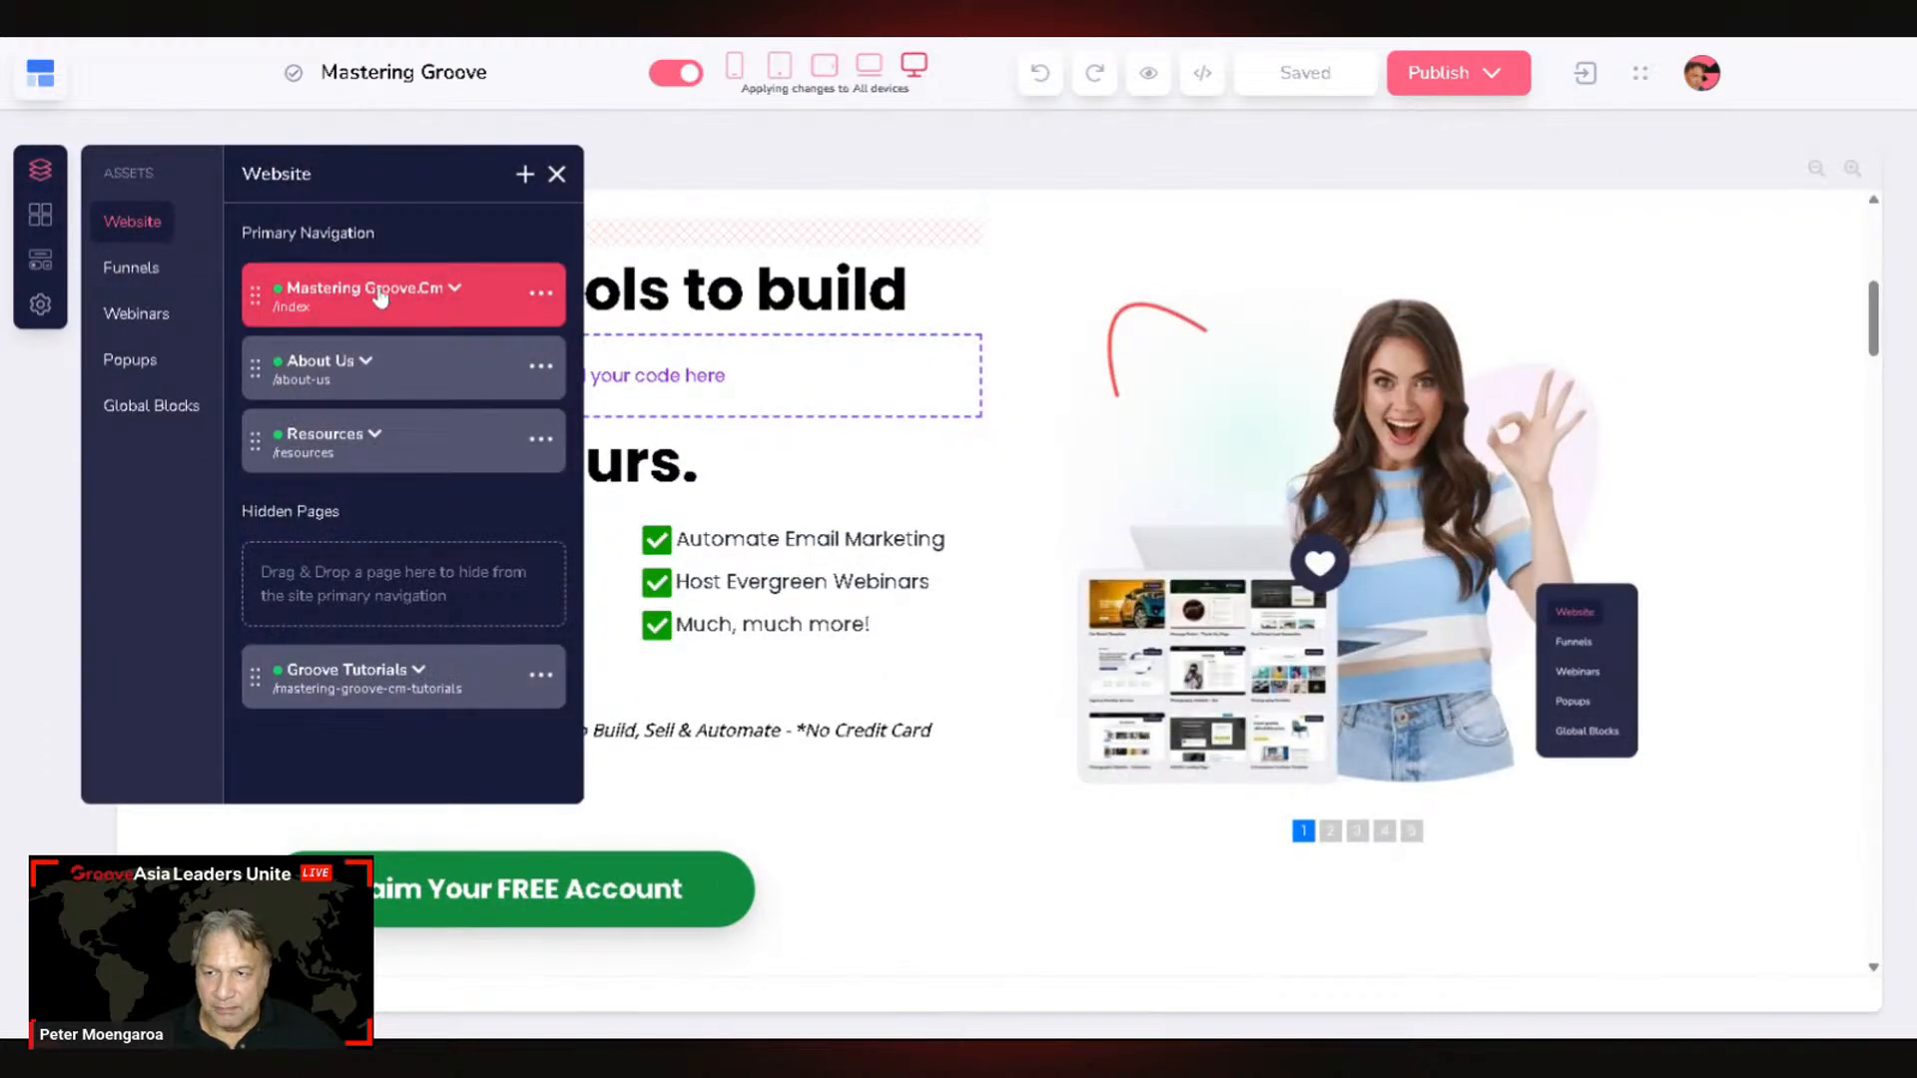
click(380, 296)
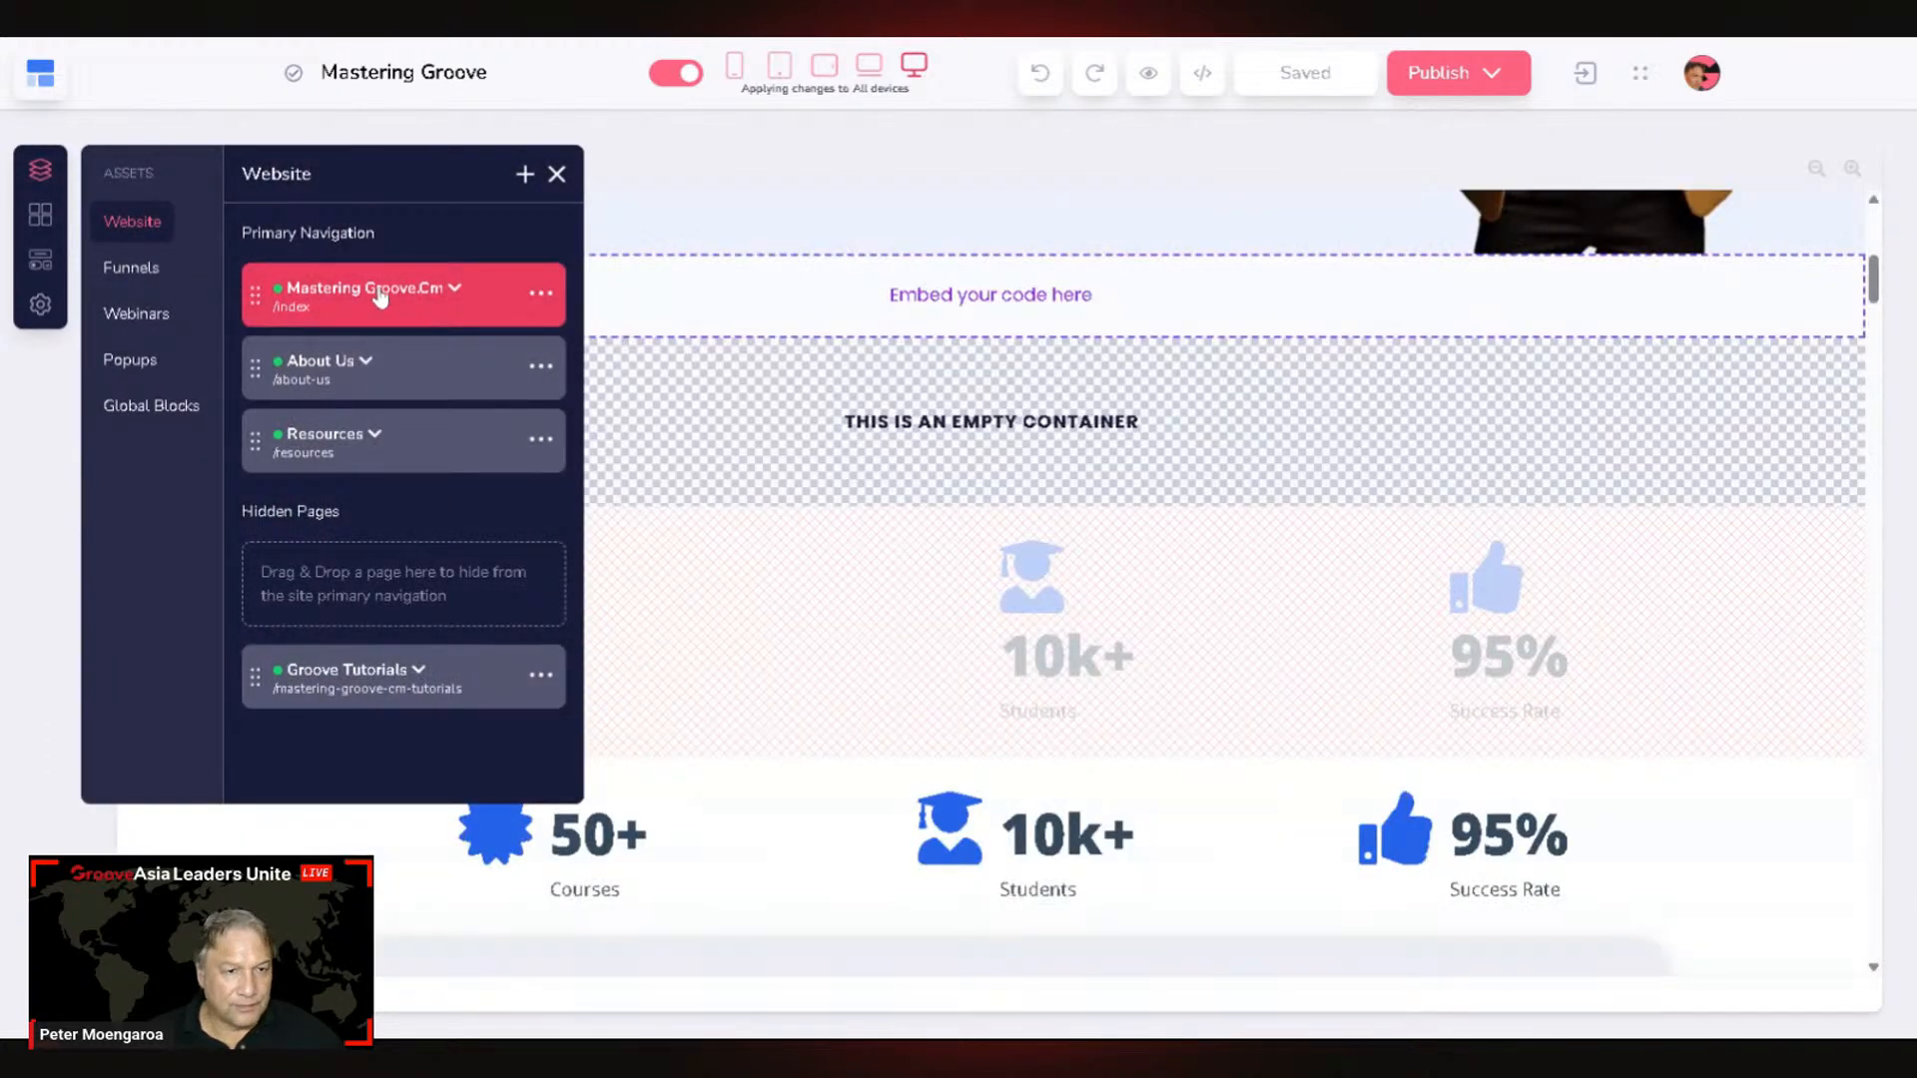
click(1320, 551)
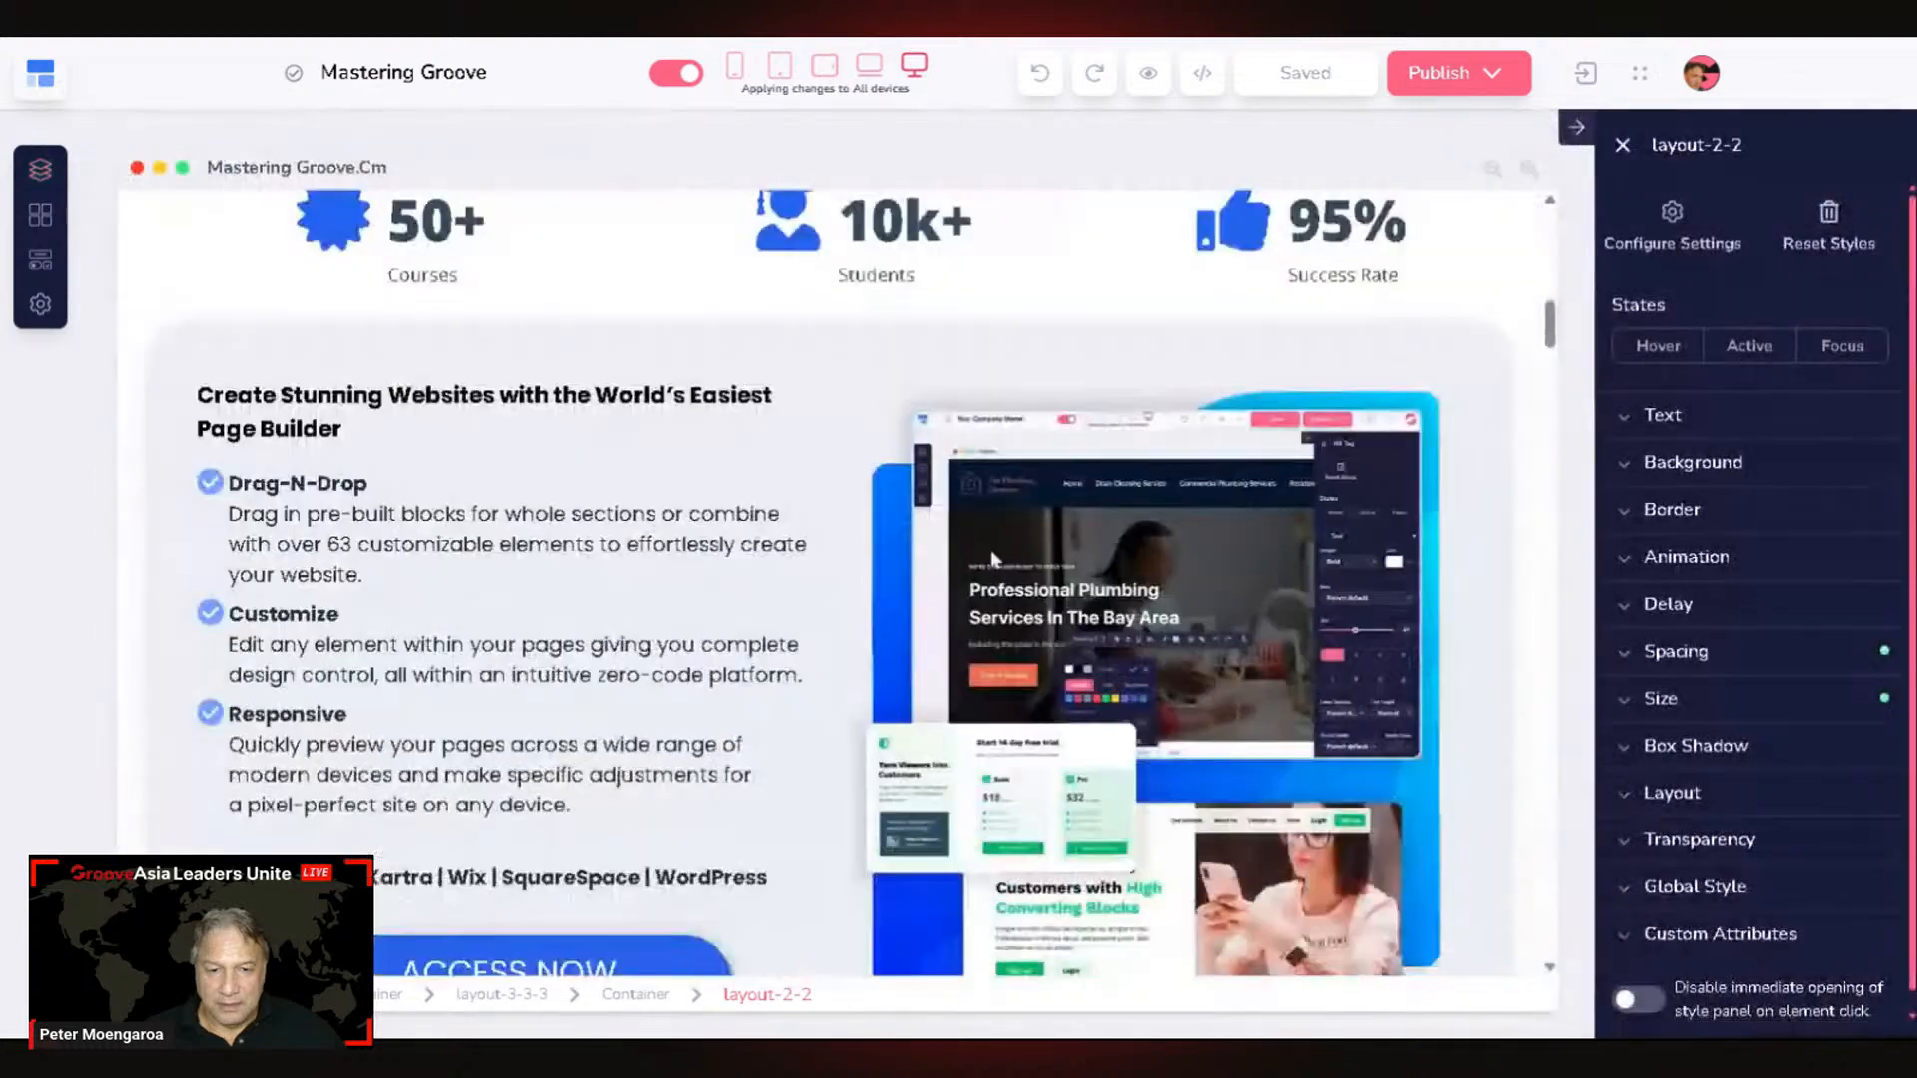
scroll(994, 559, down, 20)
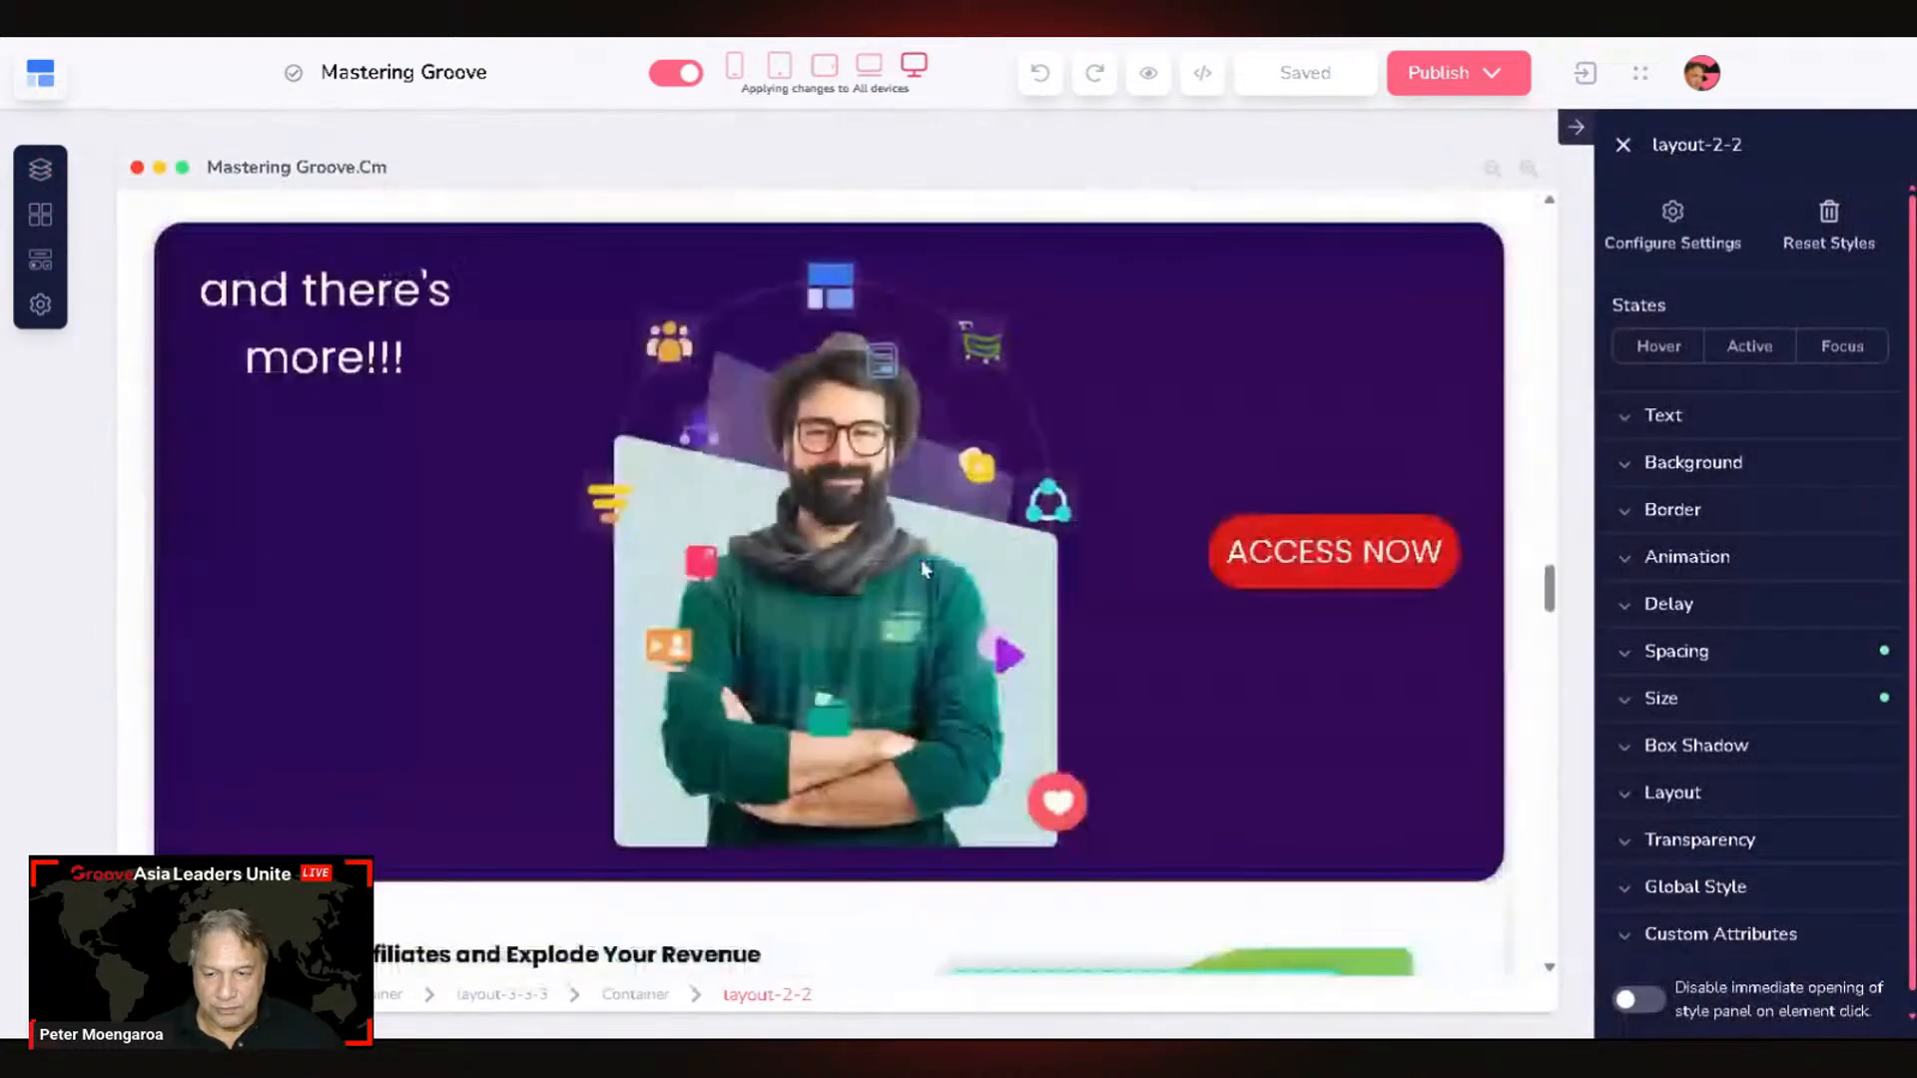
scroll(899, 568, up, 1)
Step: Duplicate the purple "and there's more!!!" block
click(375, 621)
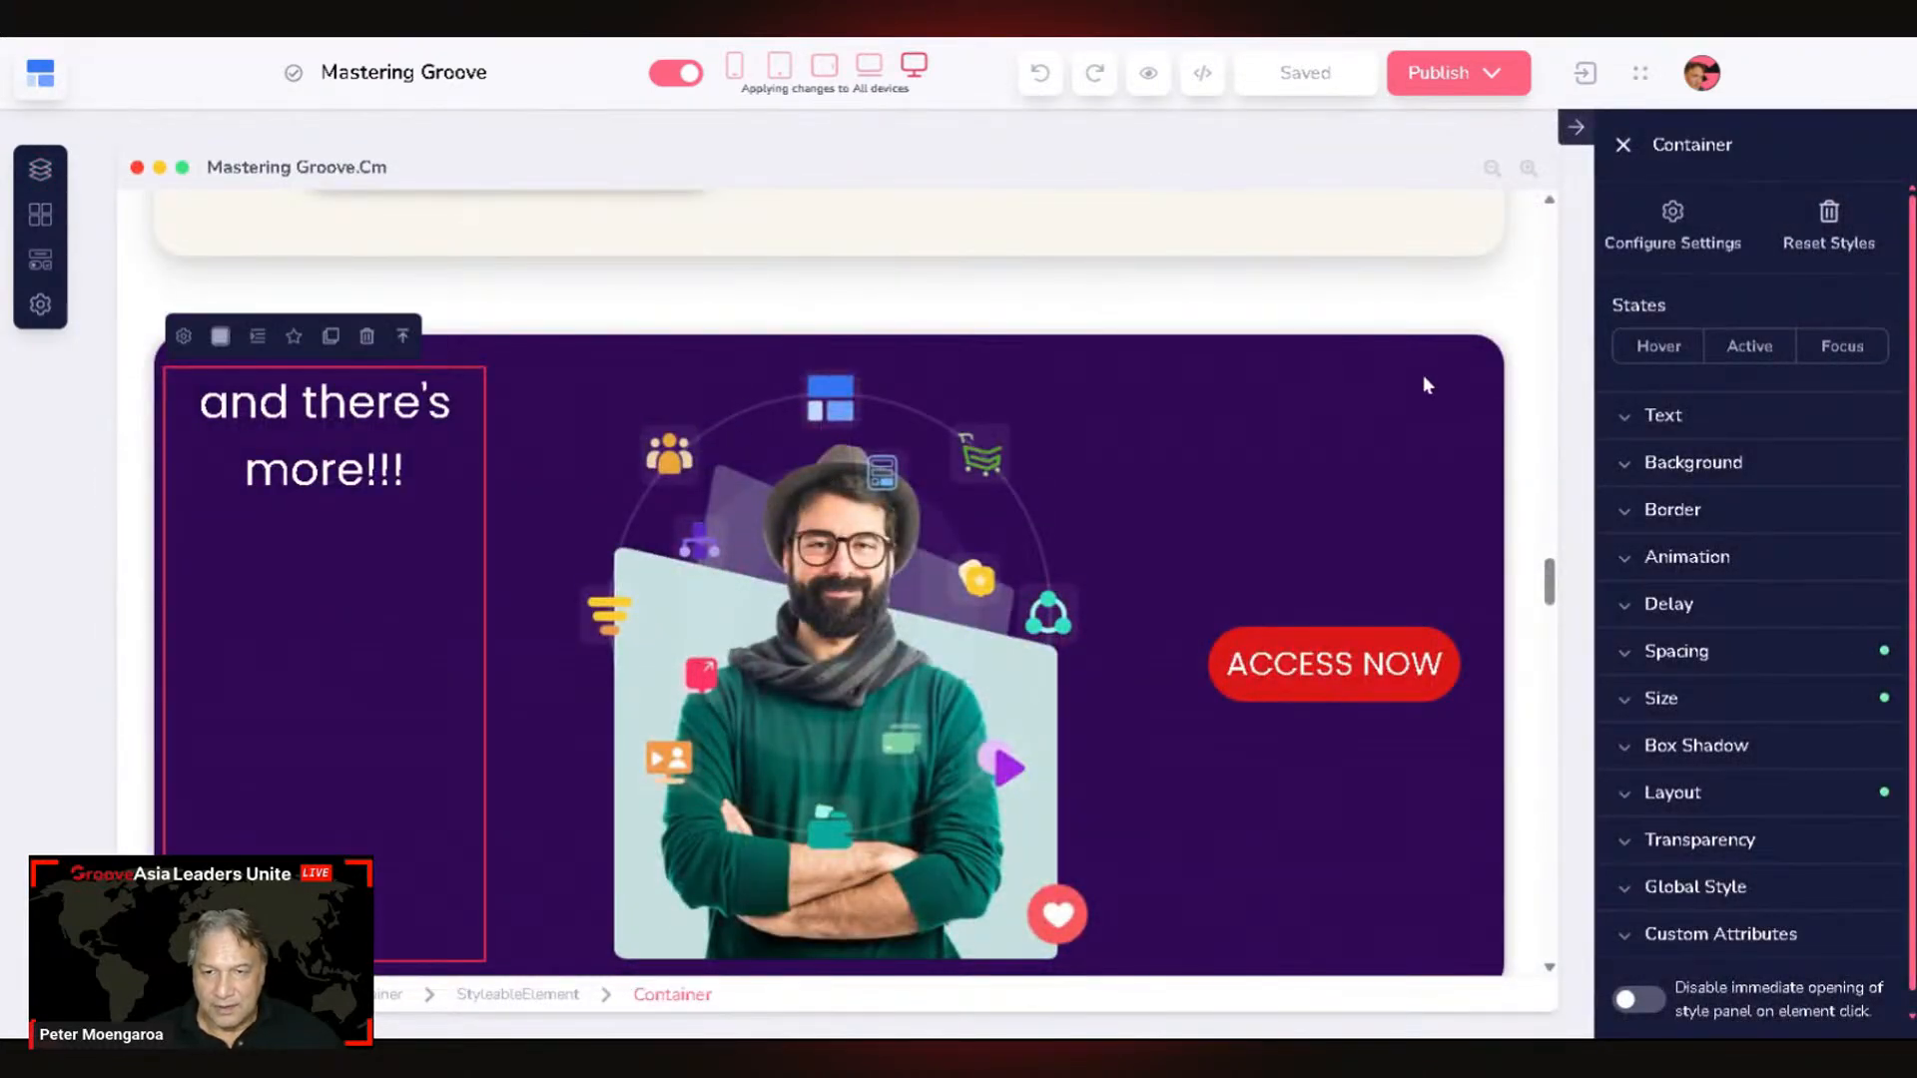
click(1527, 398)
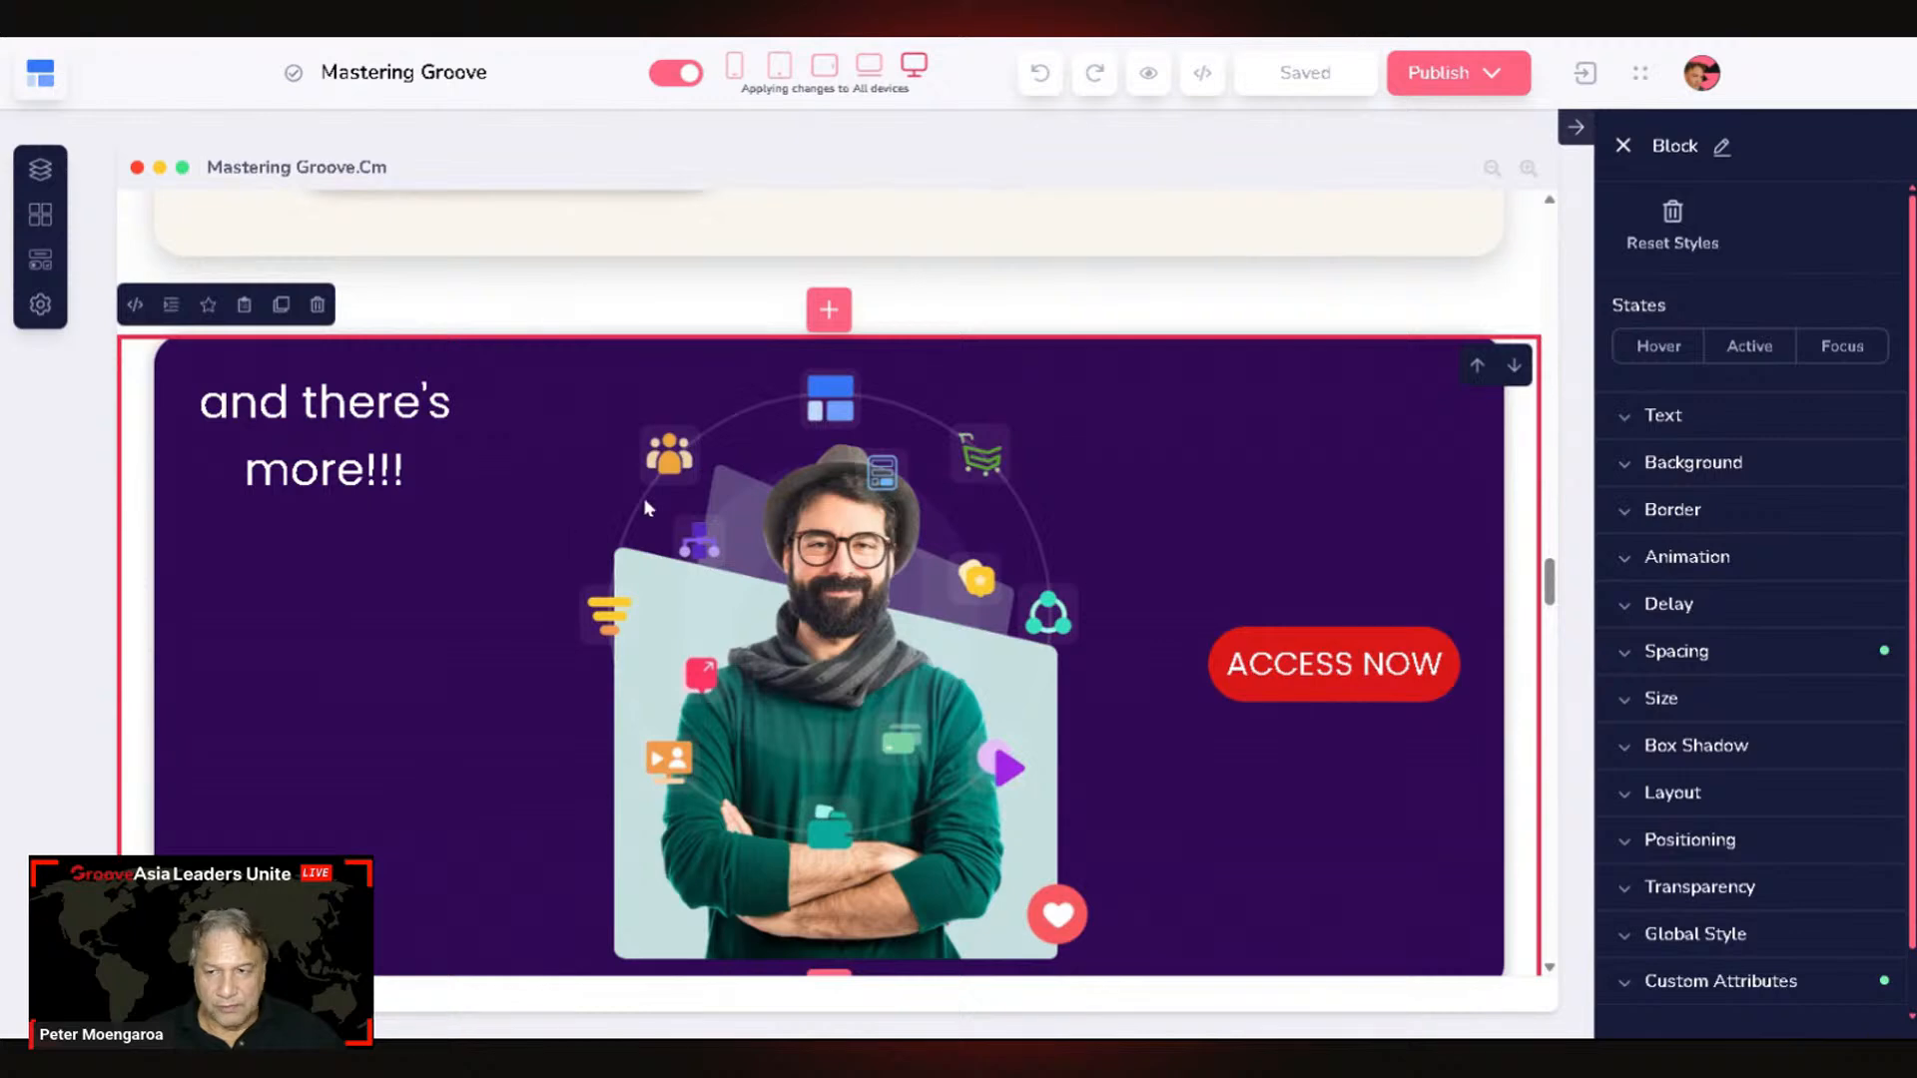
click(281, 310)
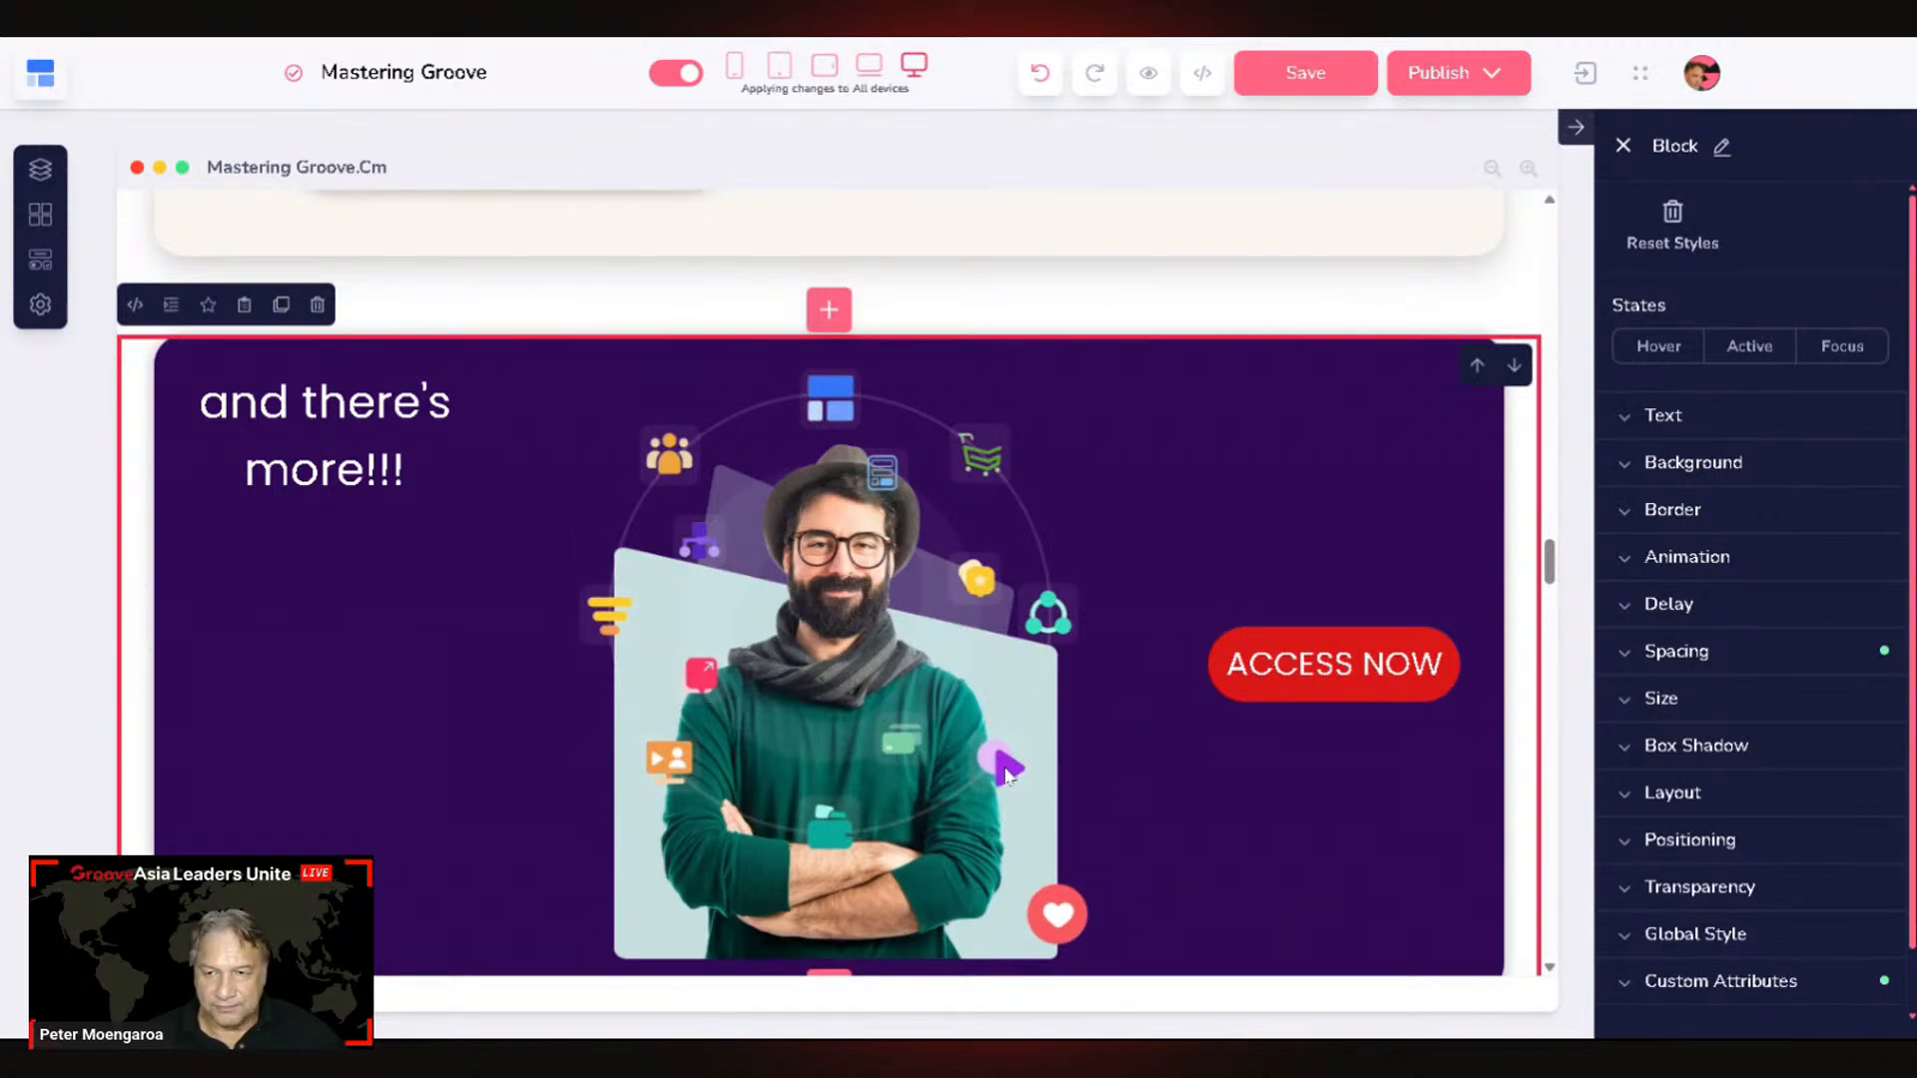
Step: Hide the original banner with Layout display none, then select the copy's heading for editing
scroll(1006, 775, down, 3)
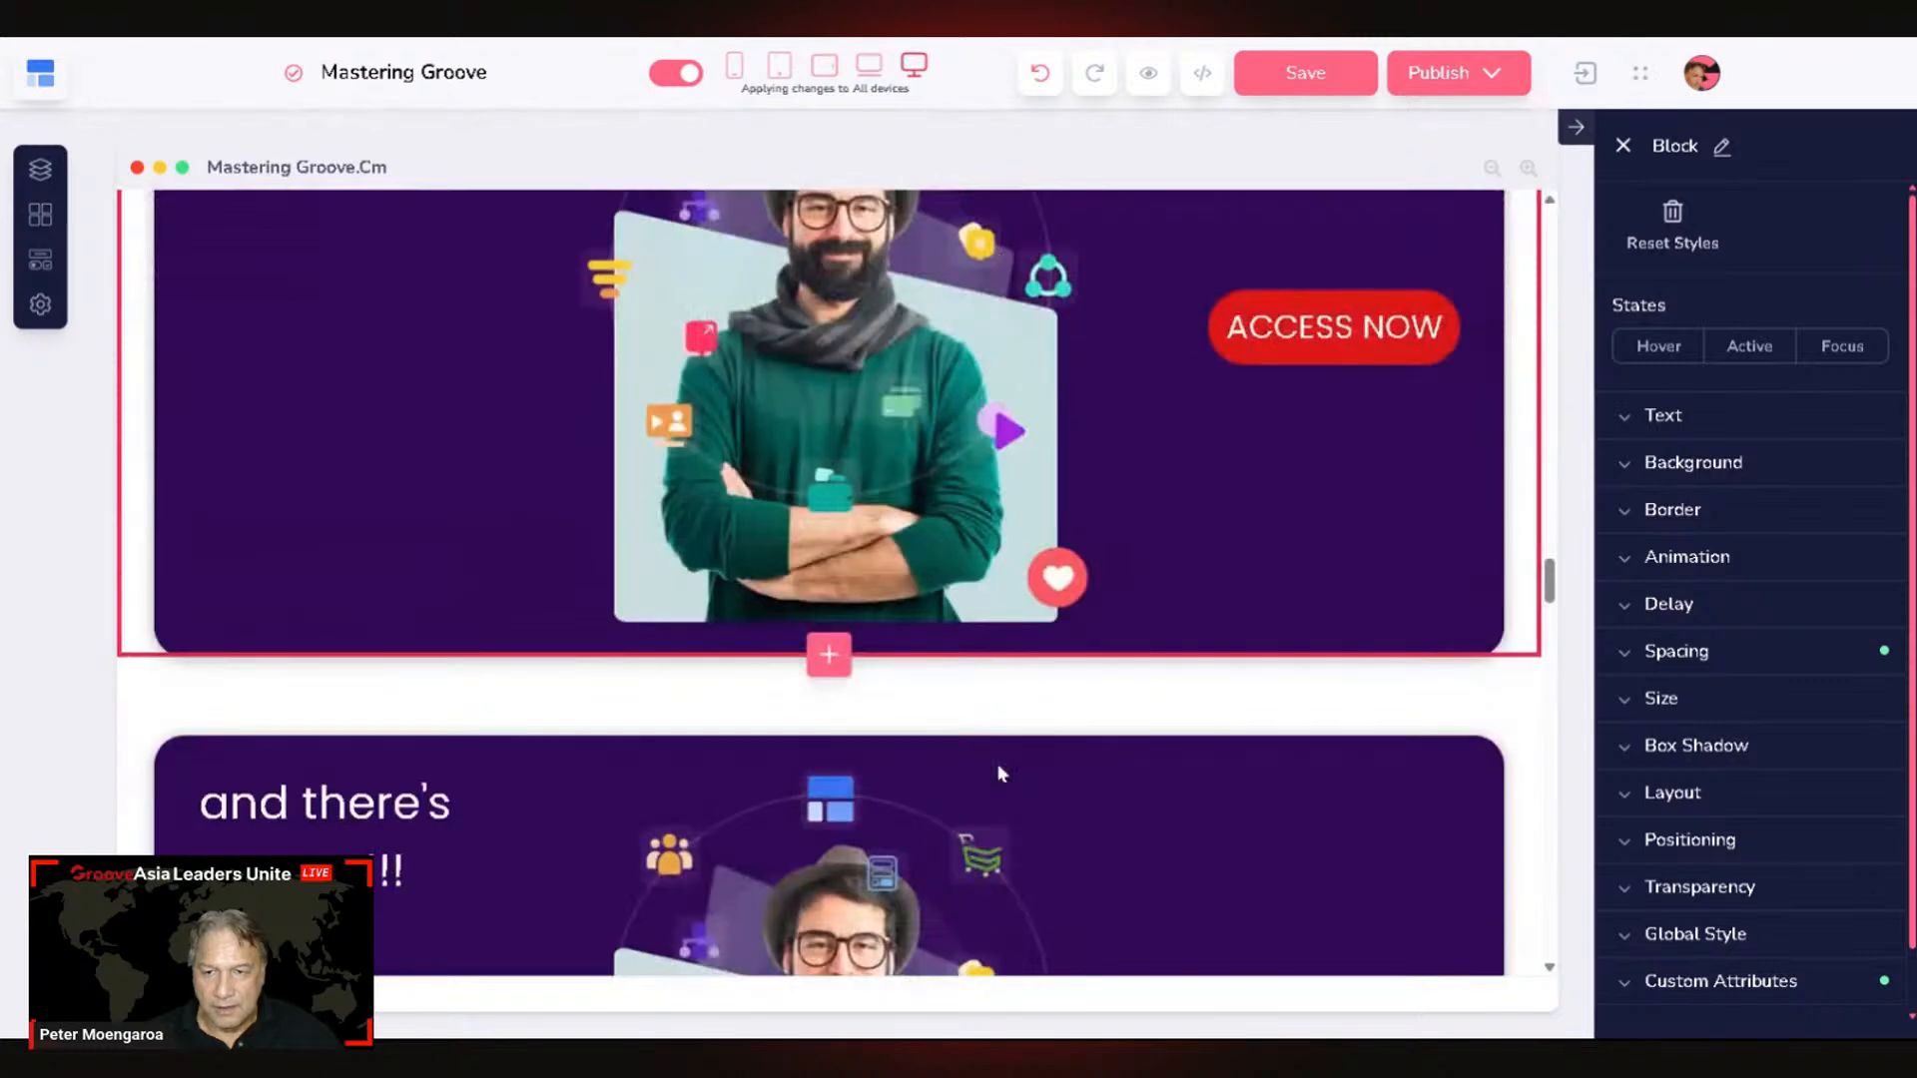
scroll(1081, 734, up, 1)
scroll(1181, 619, up, 4)
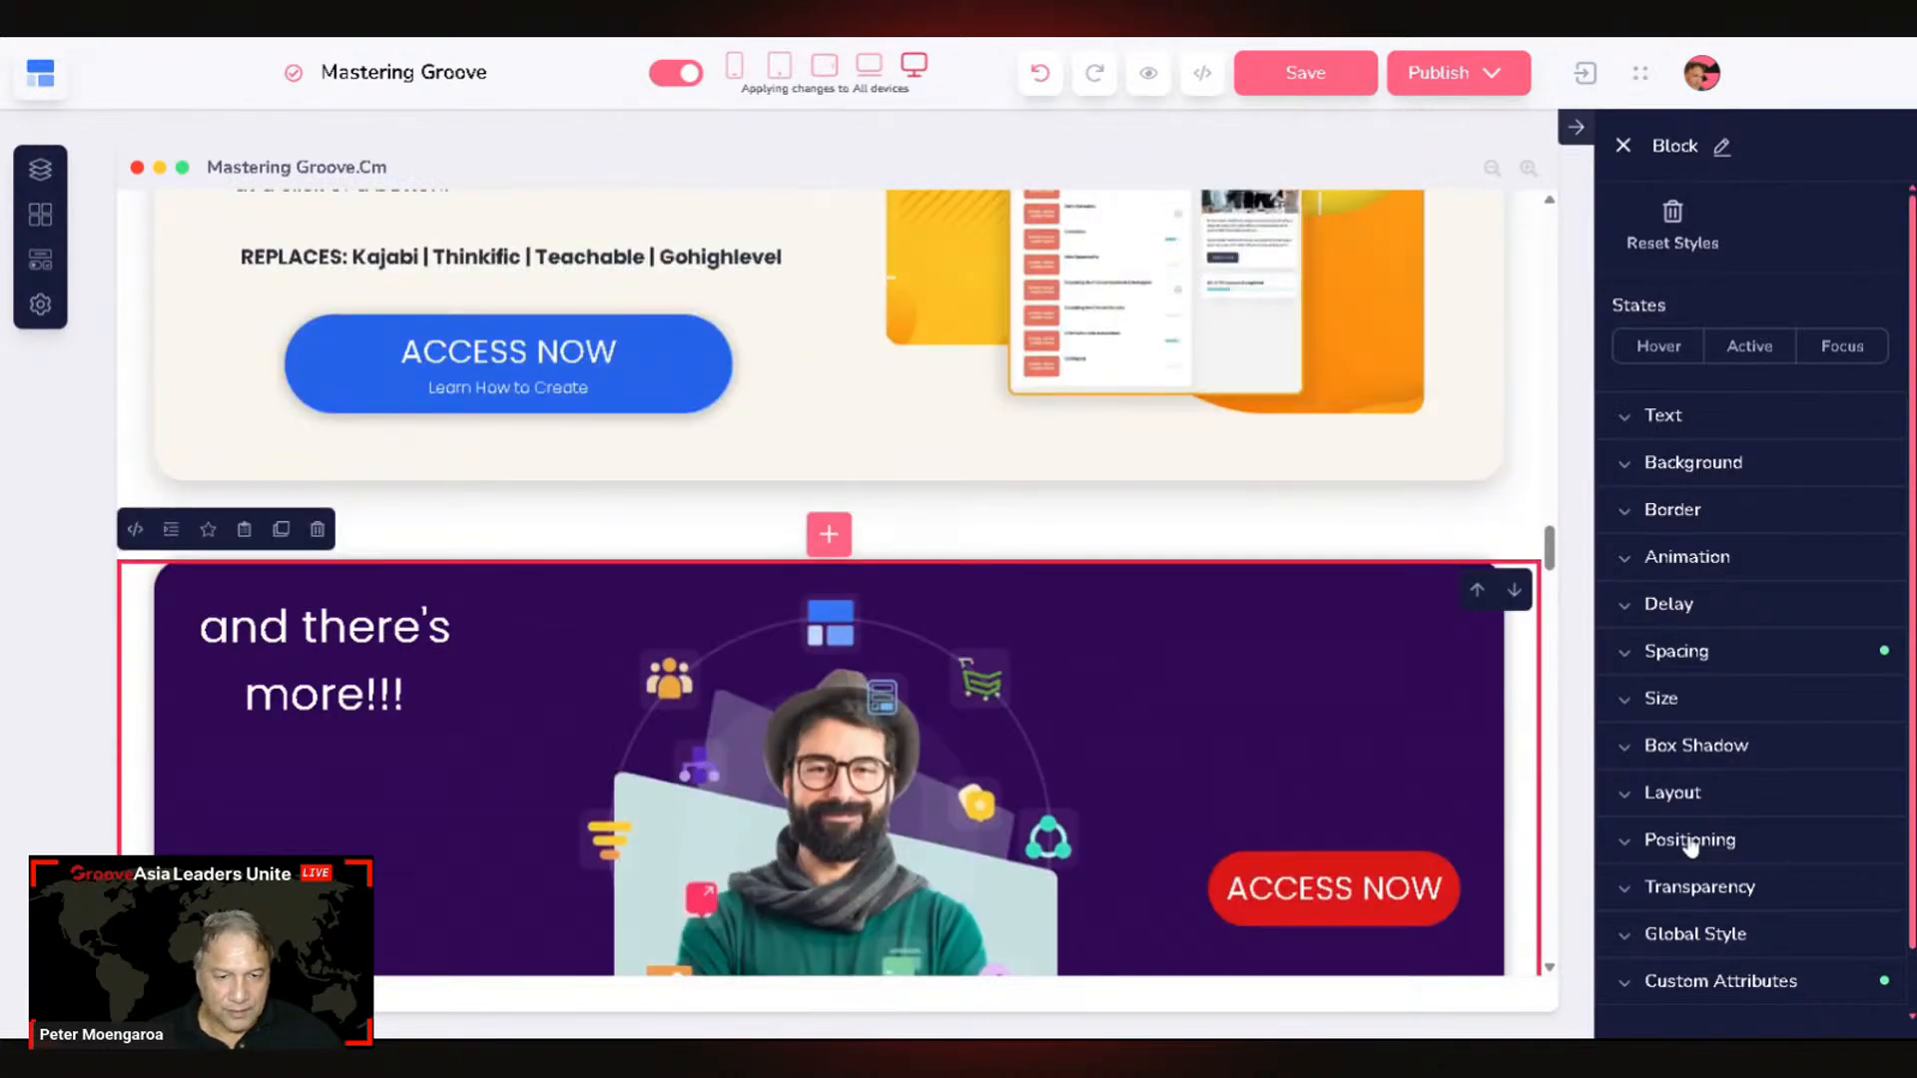
click(1674, 797)
click(1682, 879)
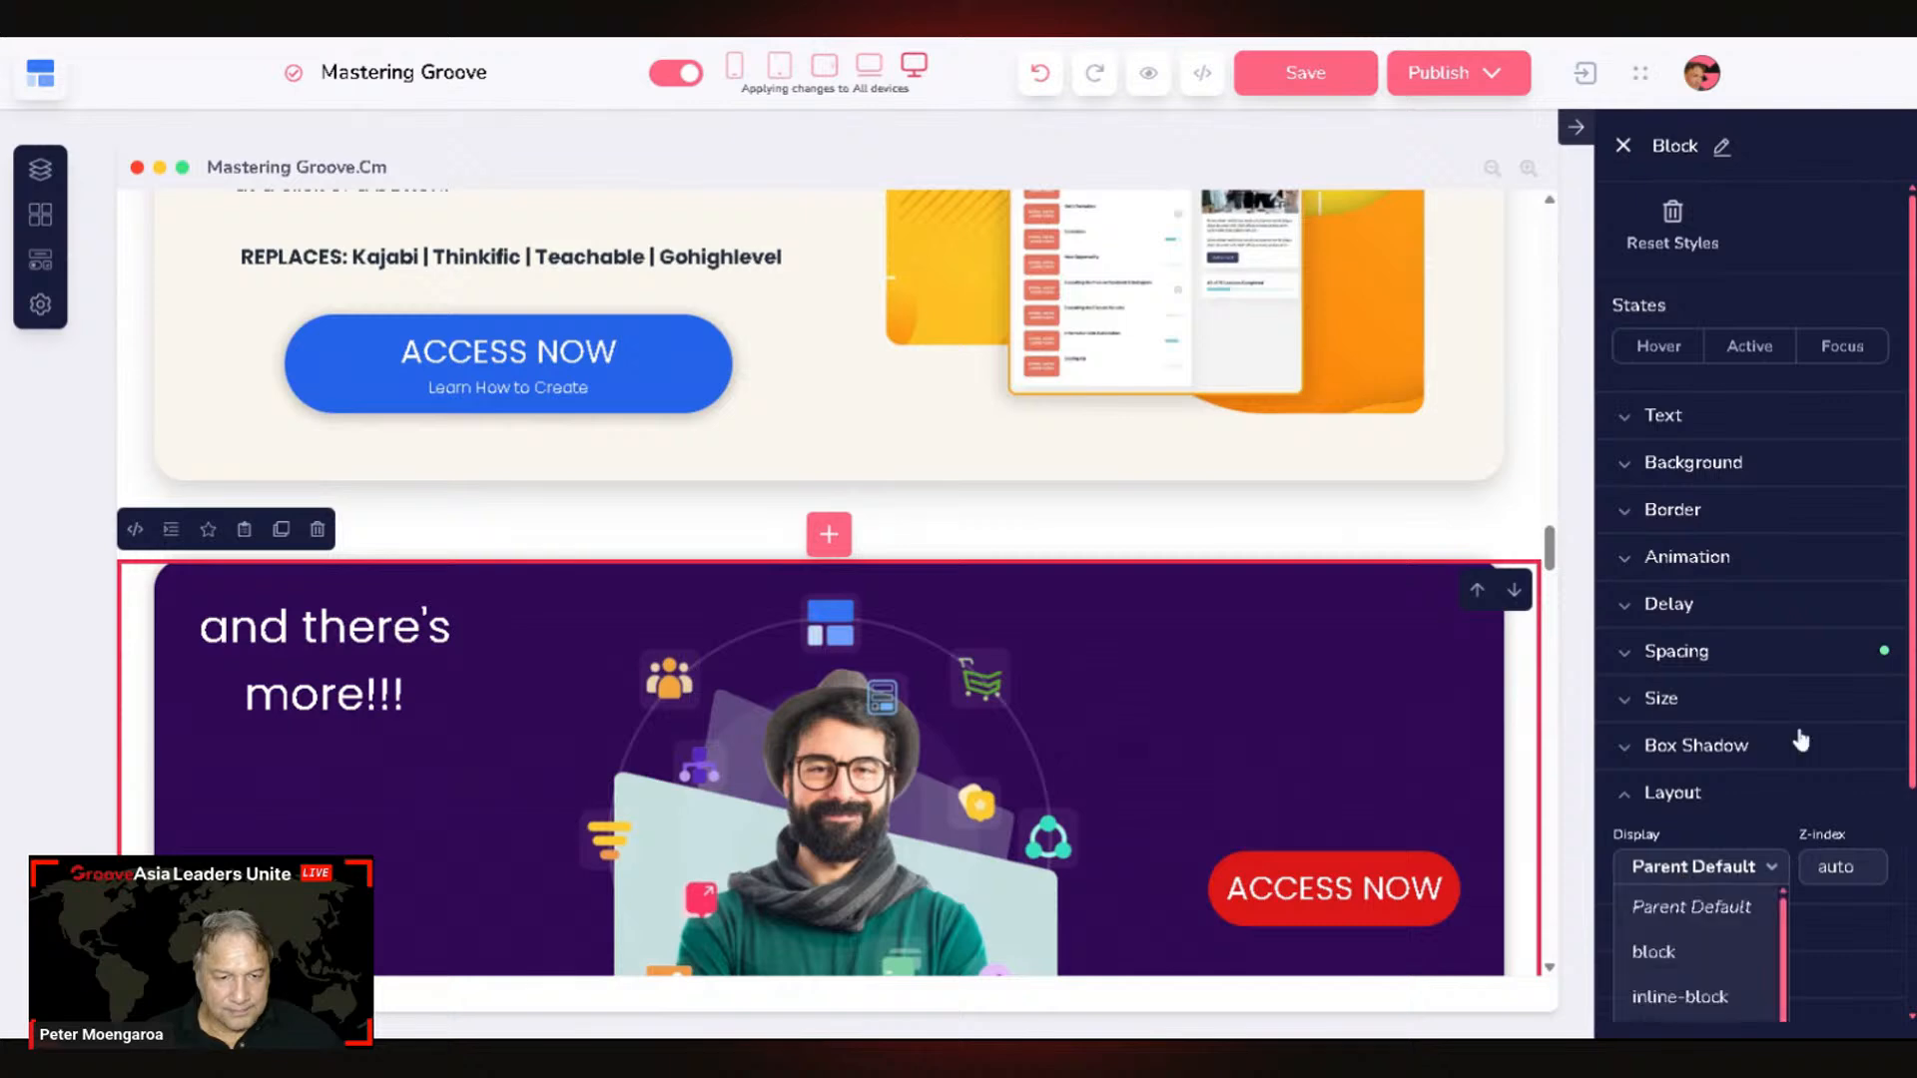
scroll(1798, 736, down, 3)
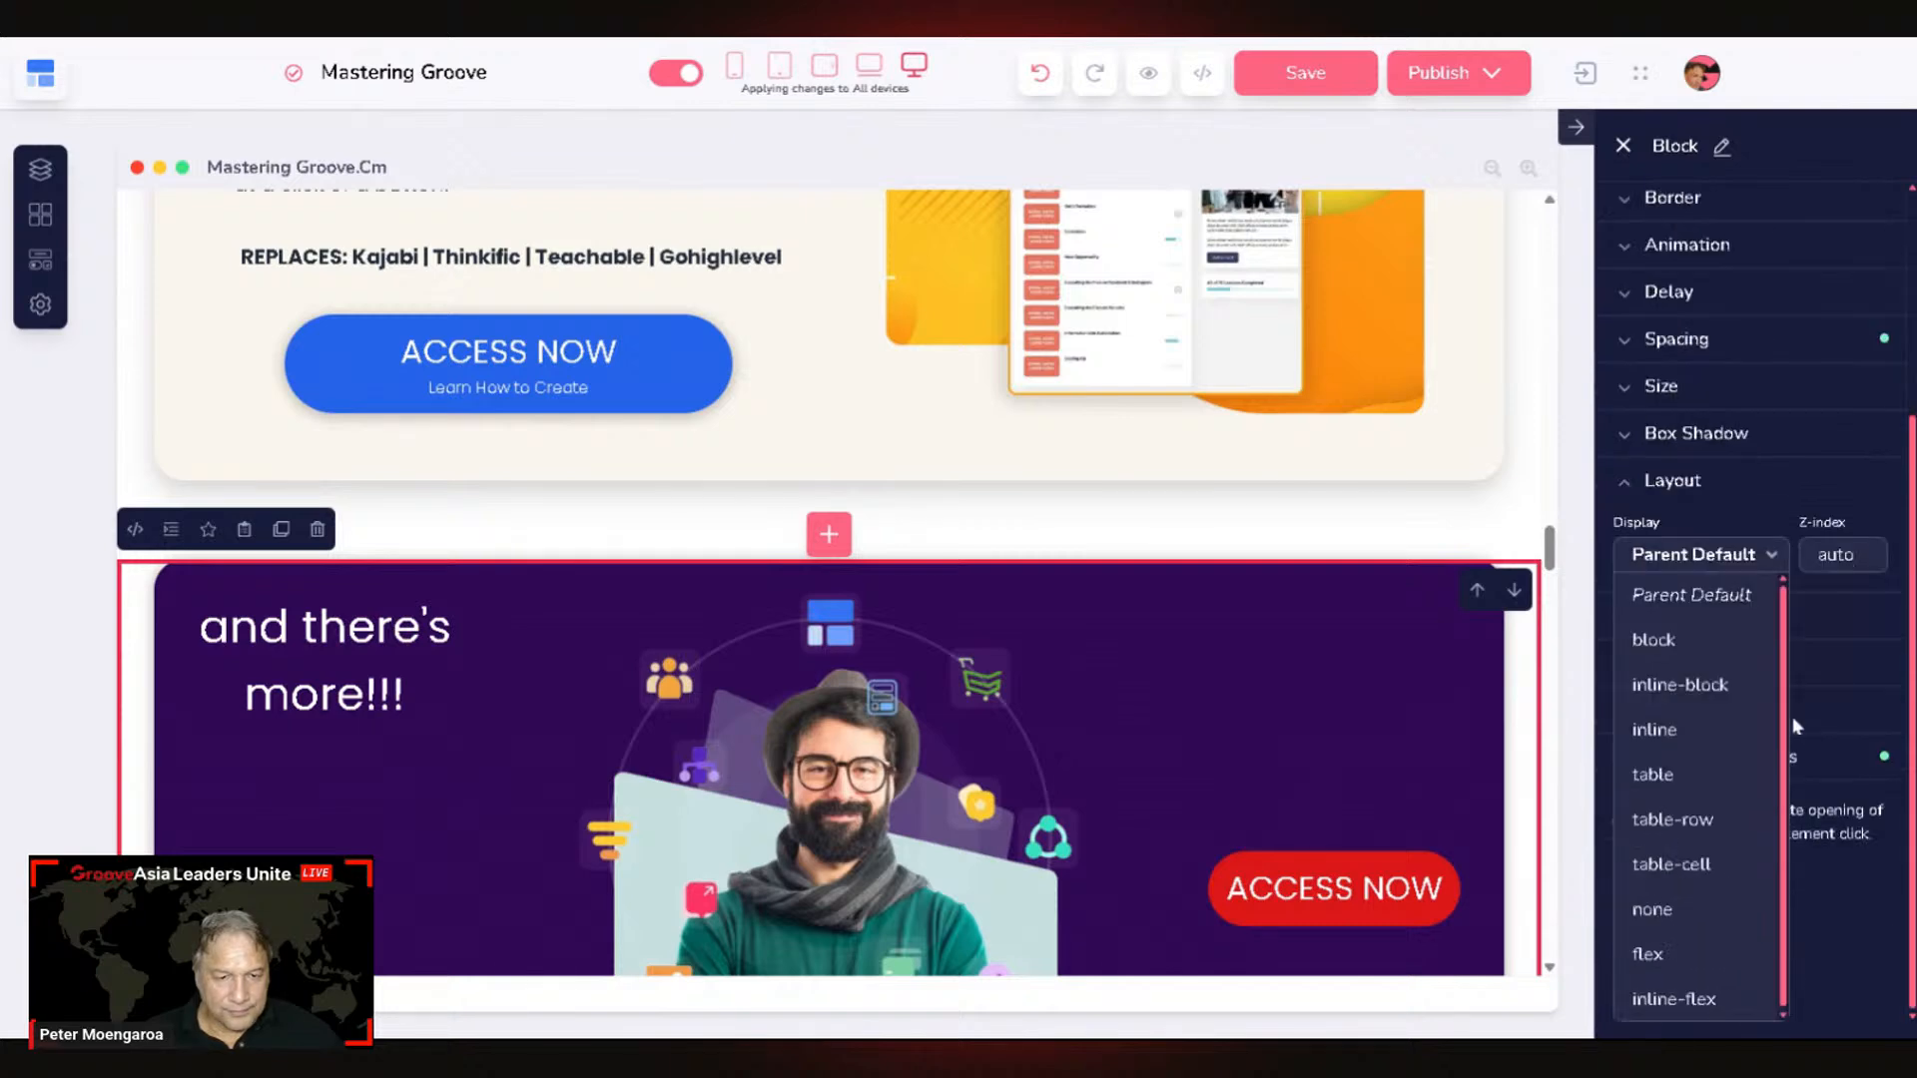
click(1661, 920)
scroll(1123, 848, down, 8)
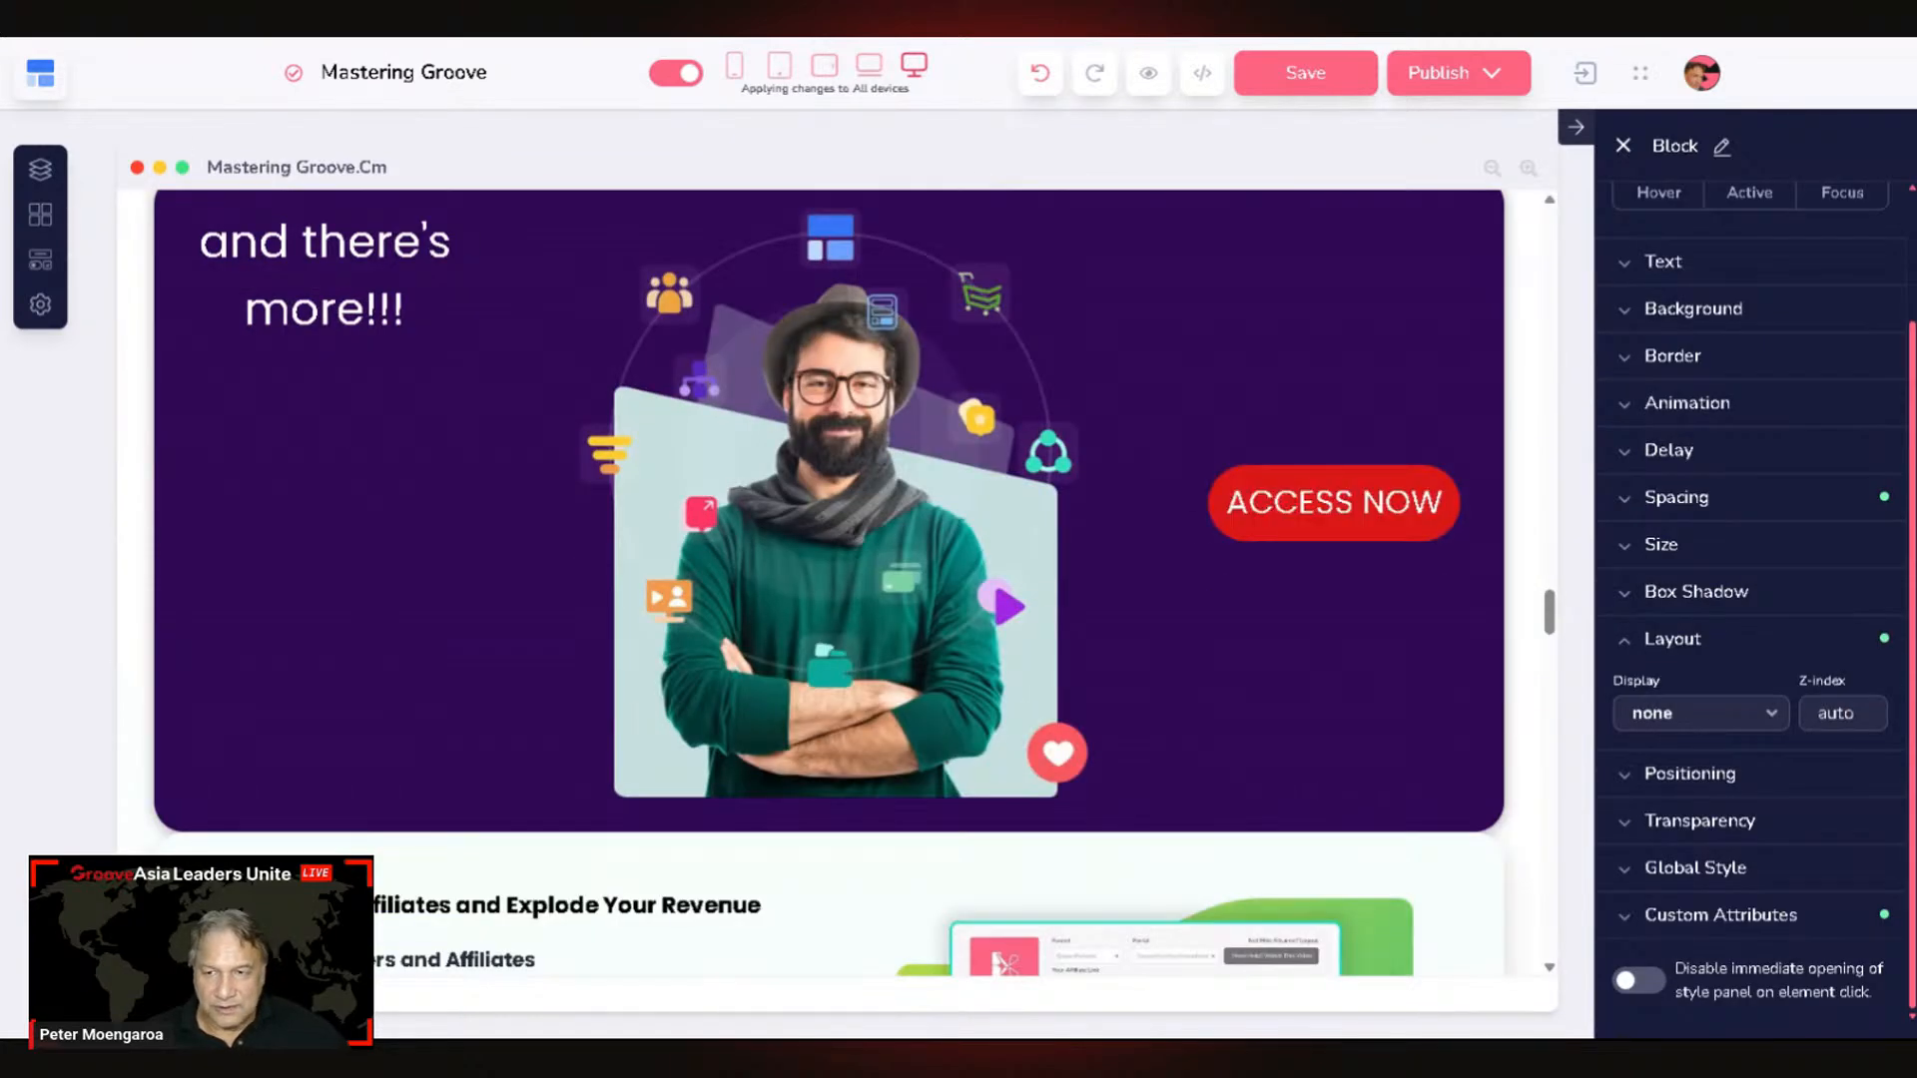
click(257, 243)
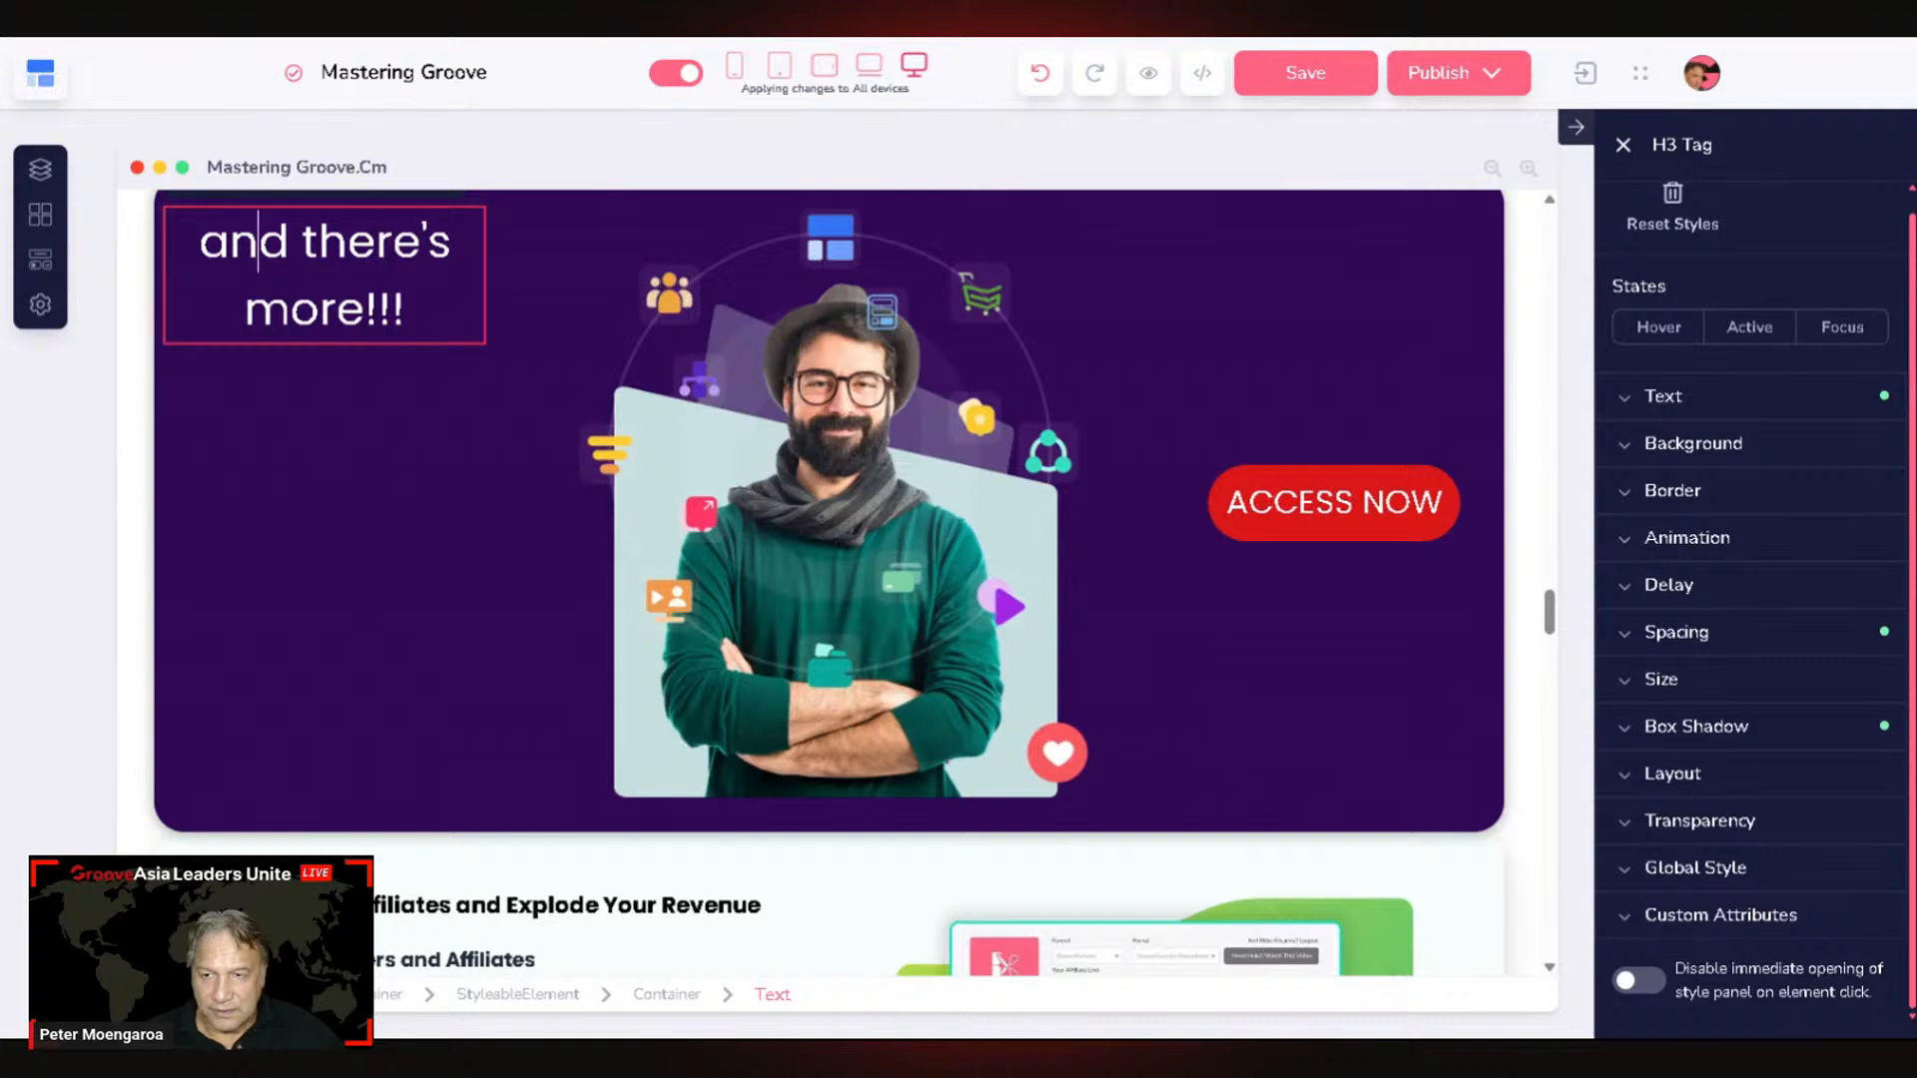
click(365, 309)
Step: Replace the heading with 'Want to run your entire business for FREE on Groove.cm?', correcting typos
key(ctrl+a)
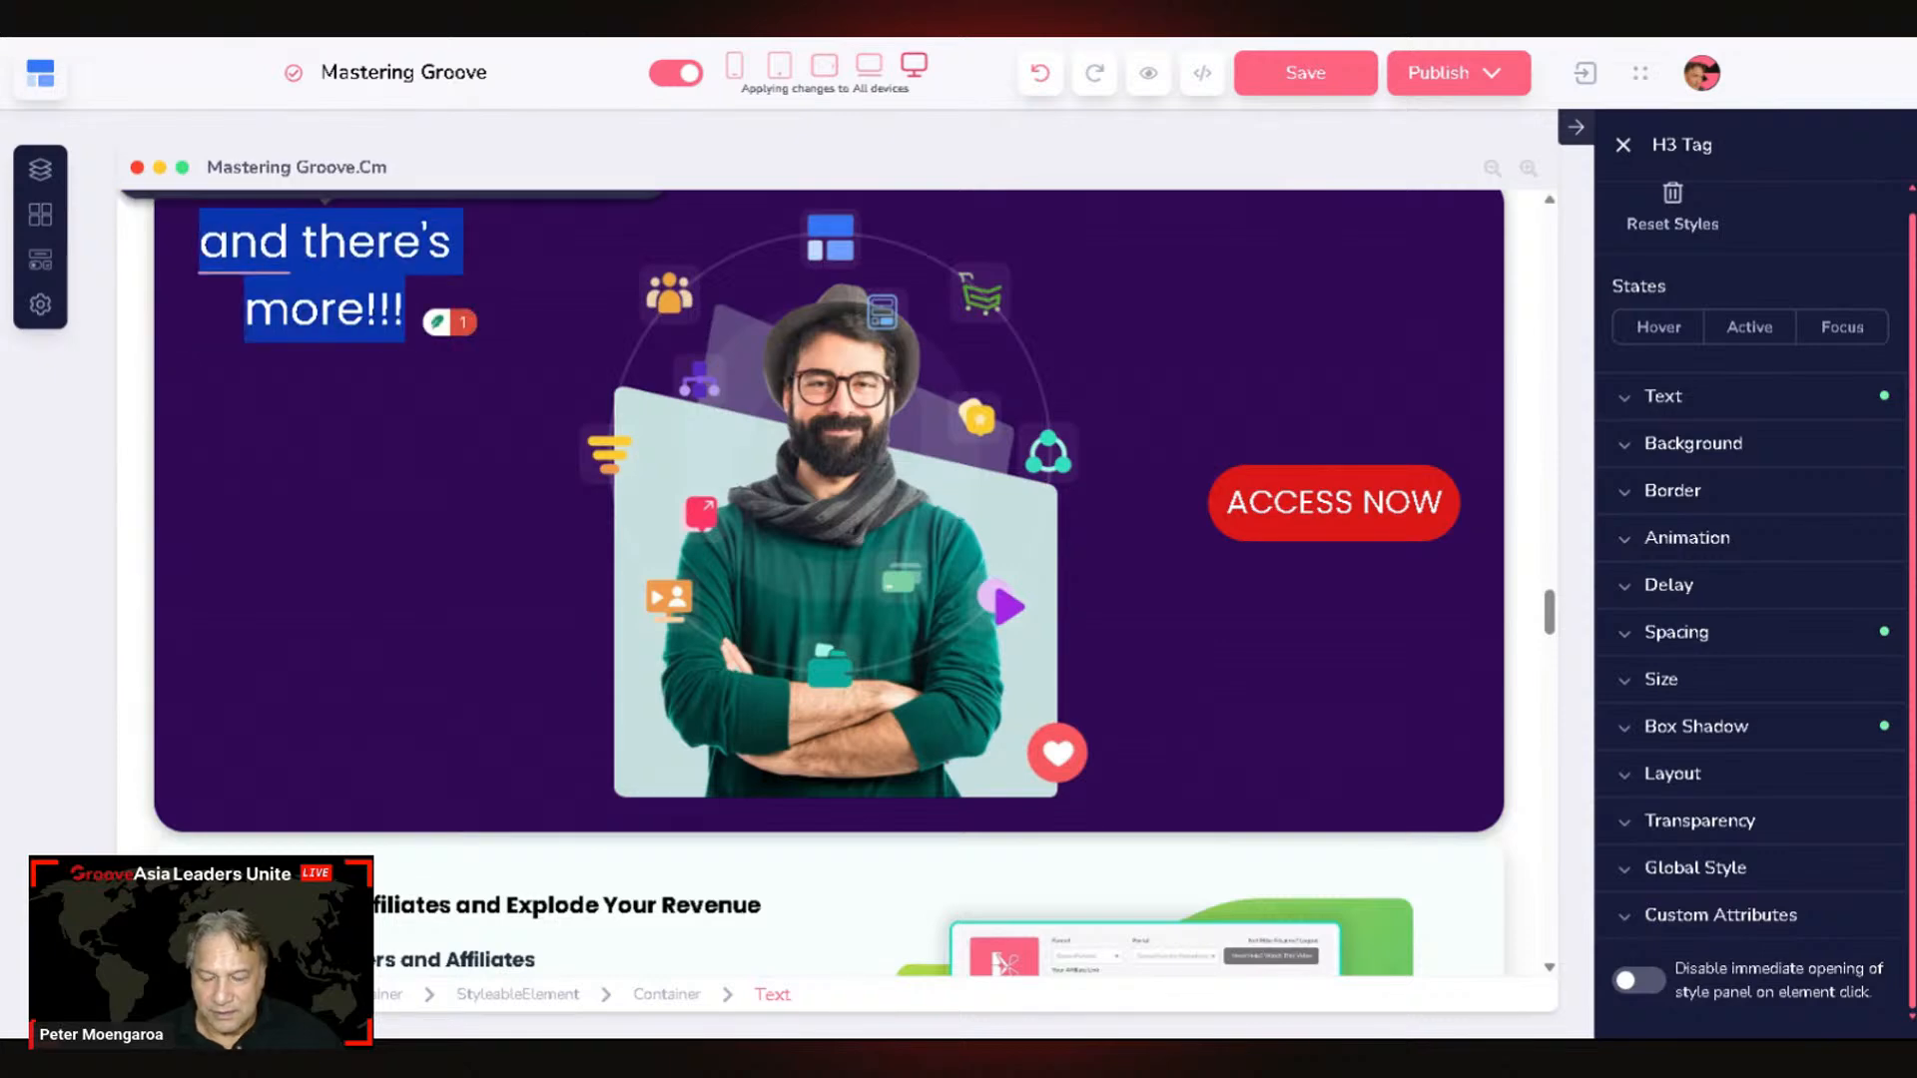
text(W)
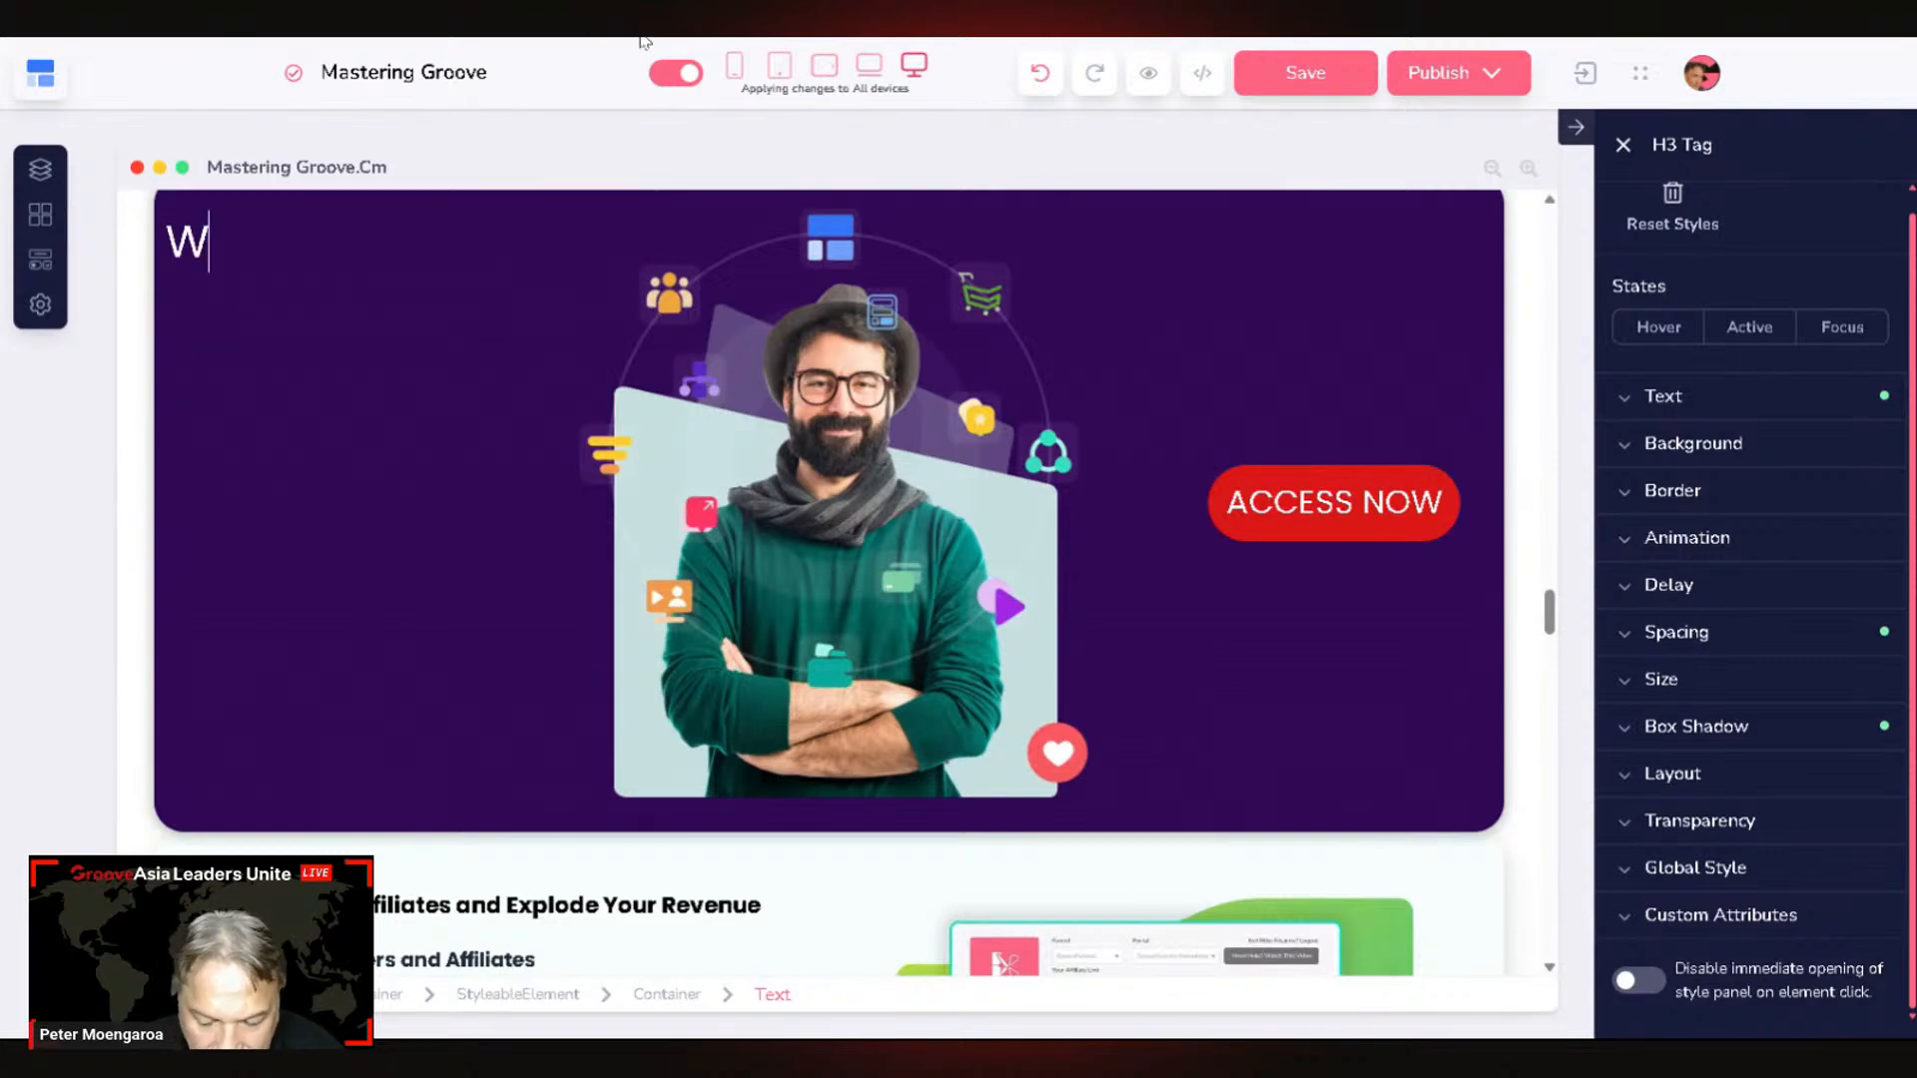
text(ant to )
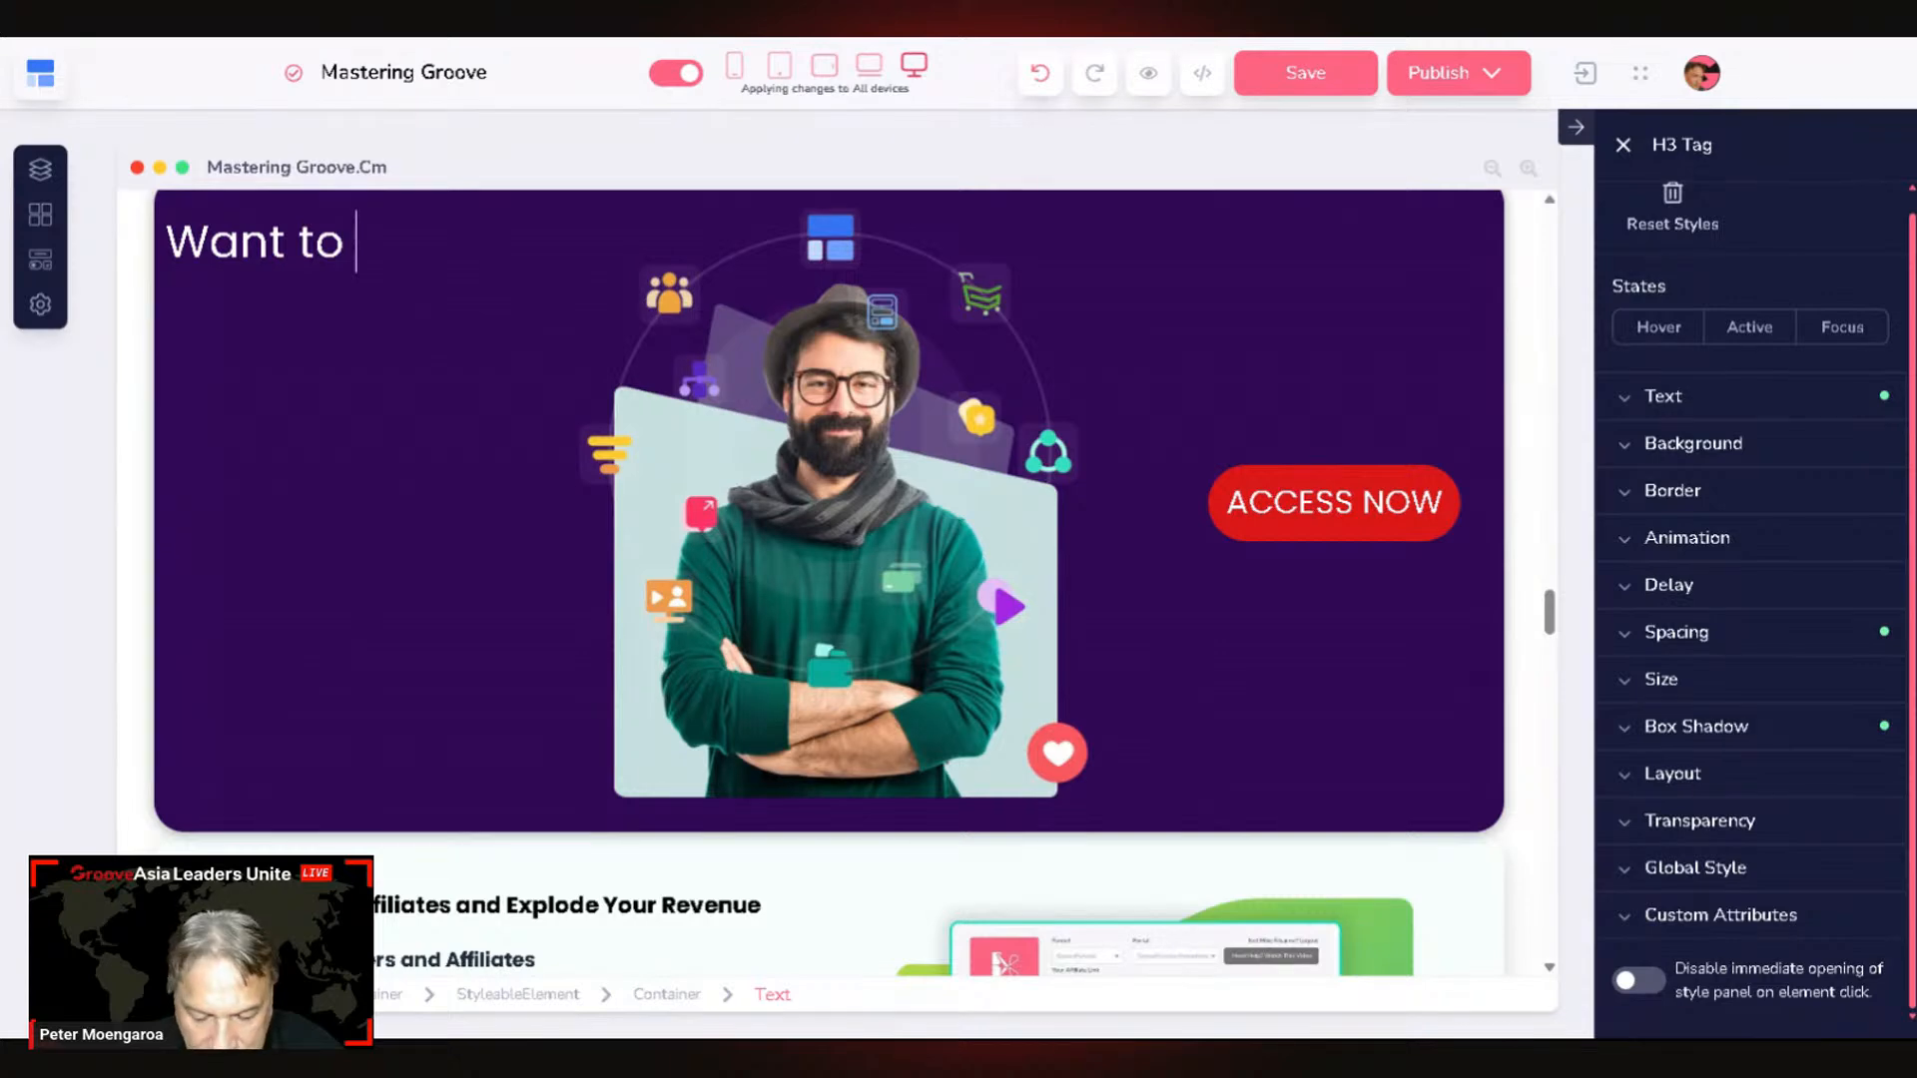
text(run you)
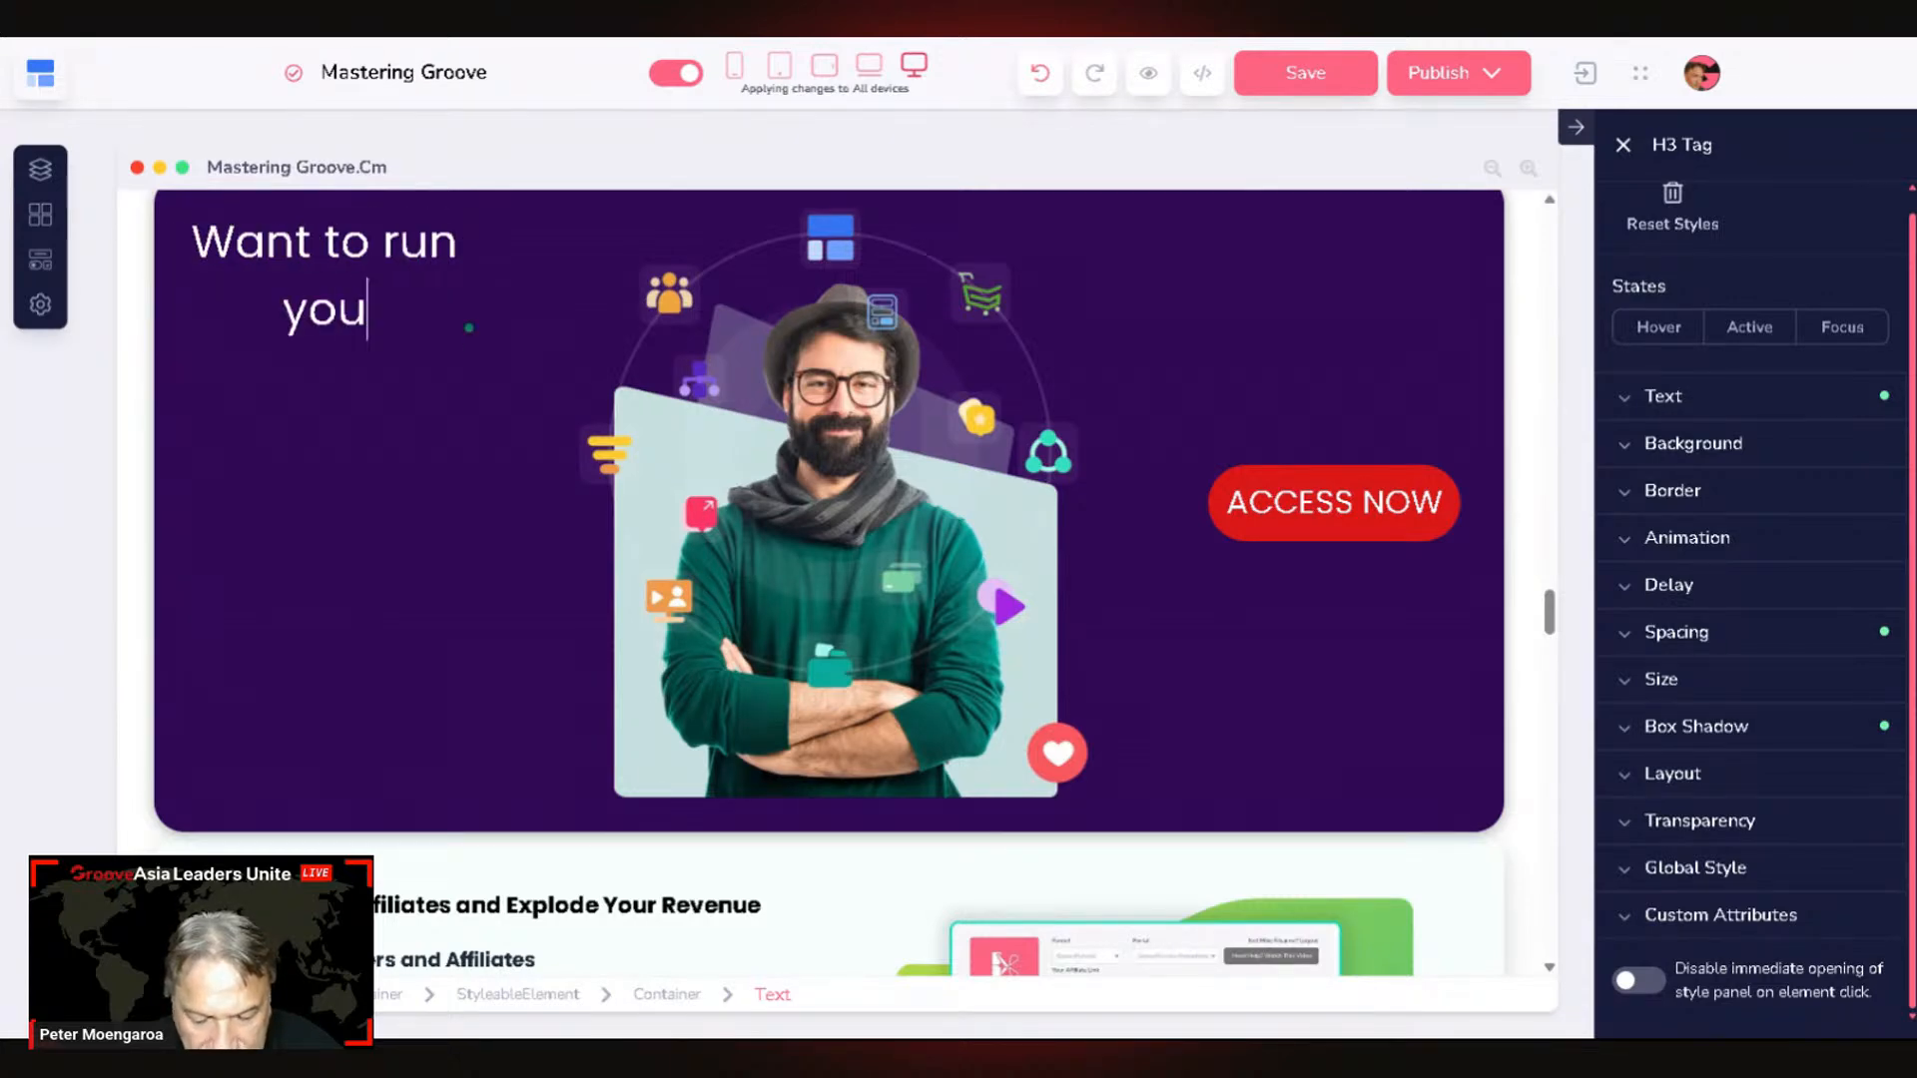
text(r)
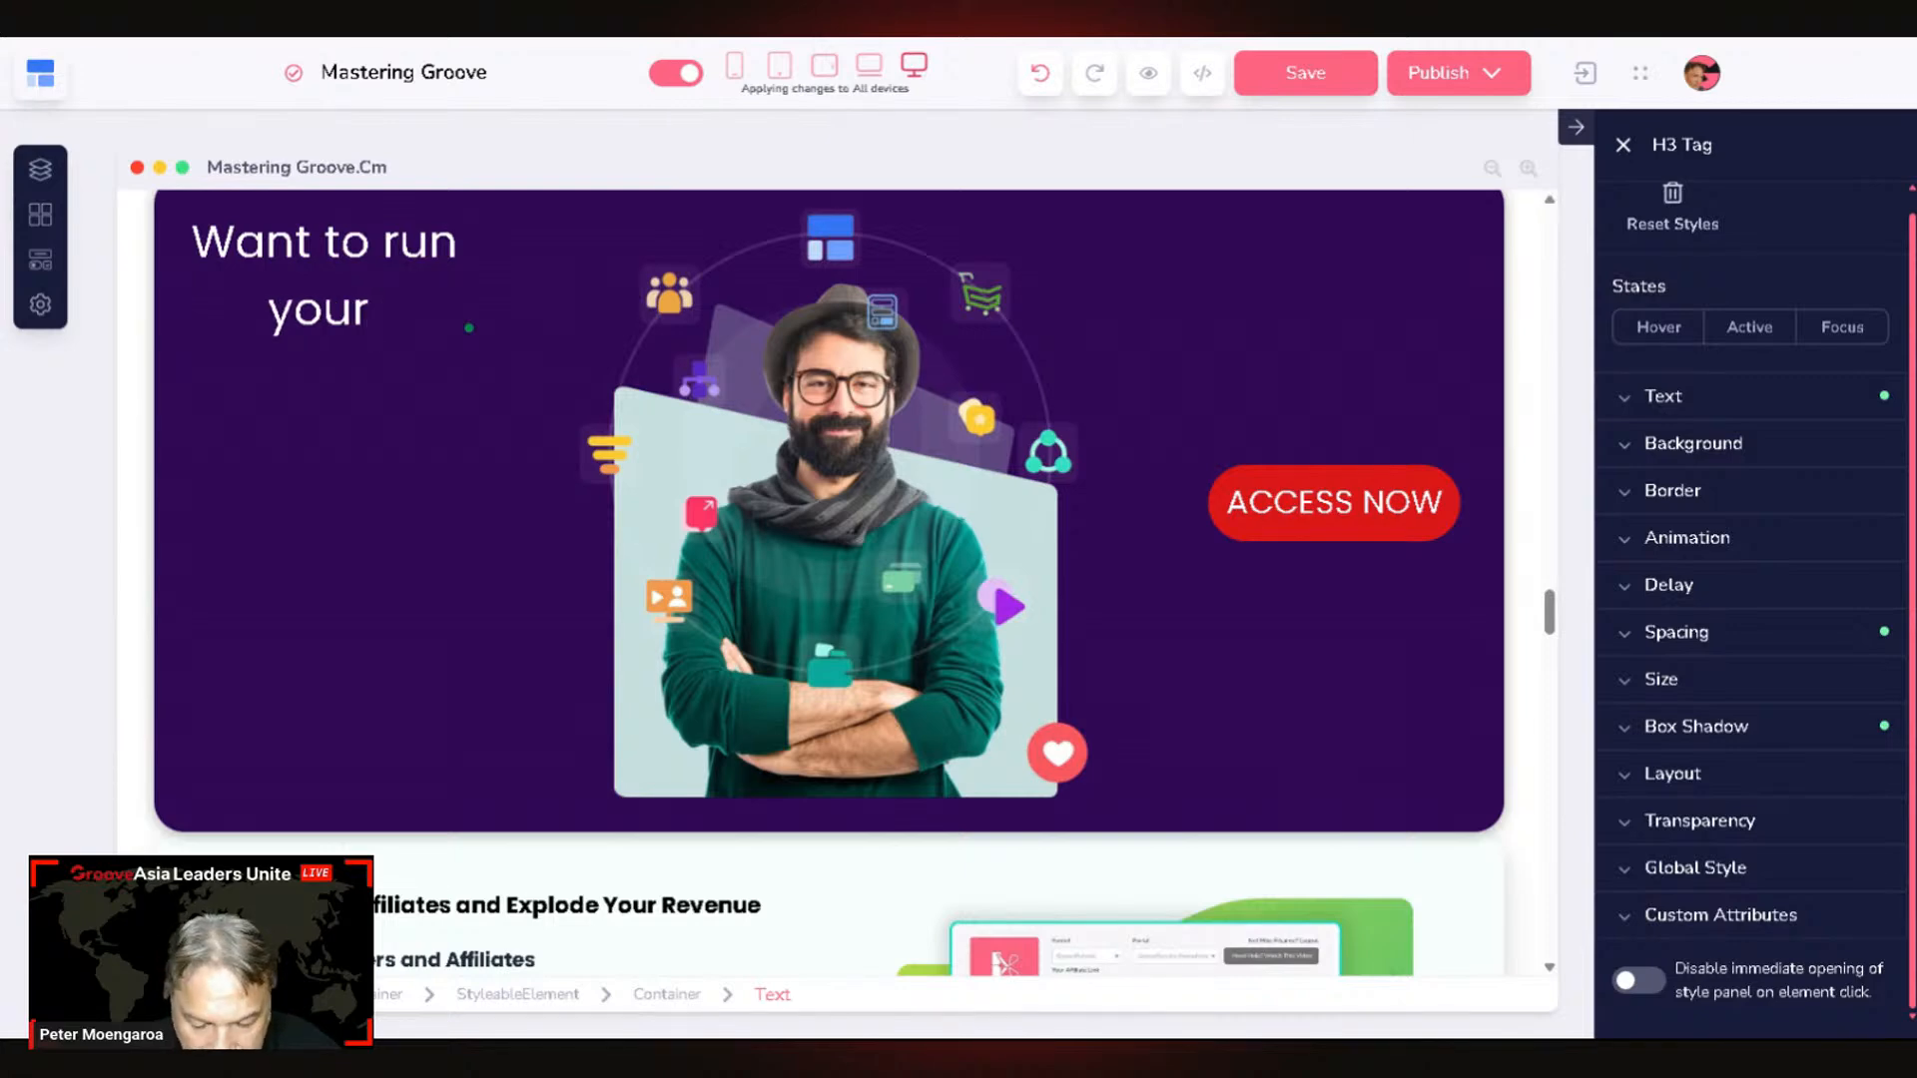
text( entire)
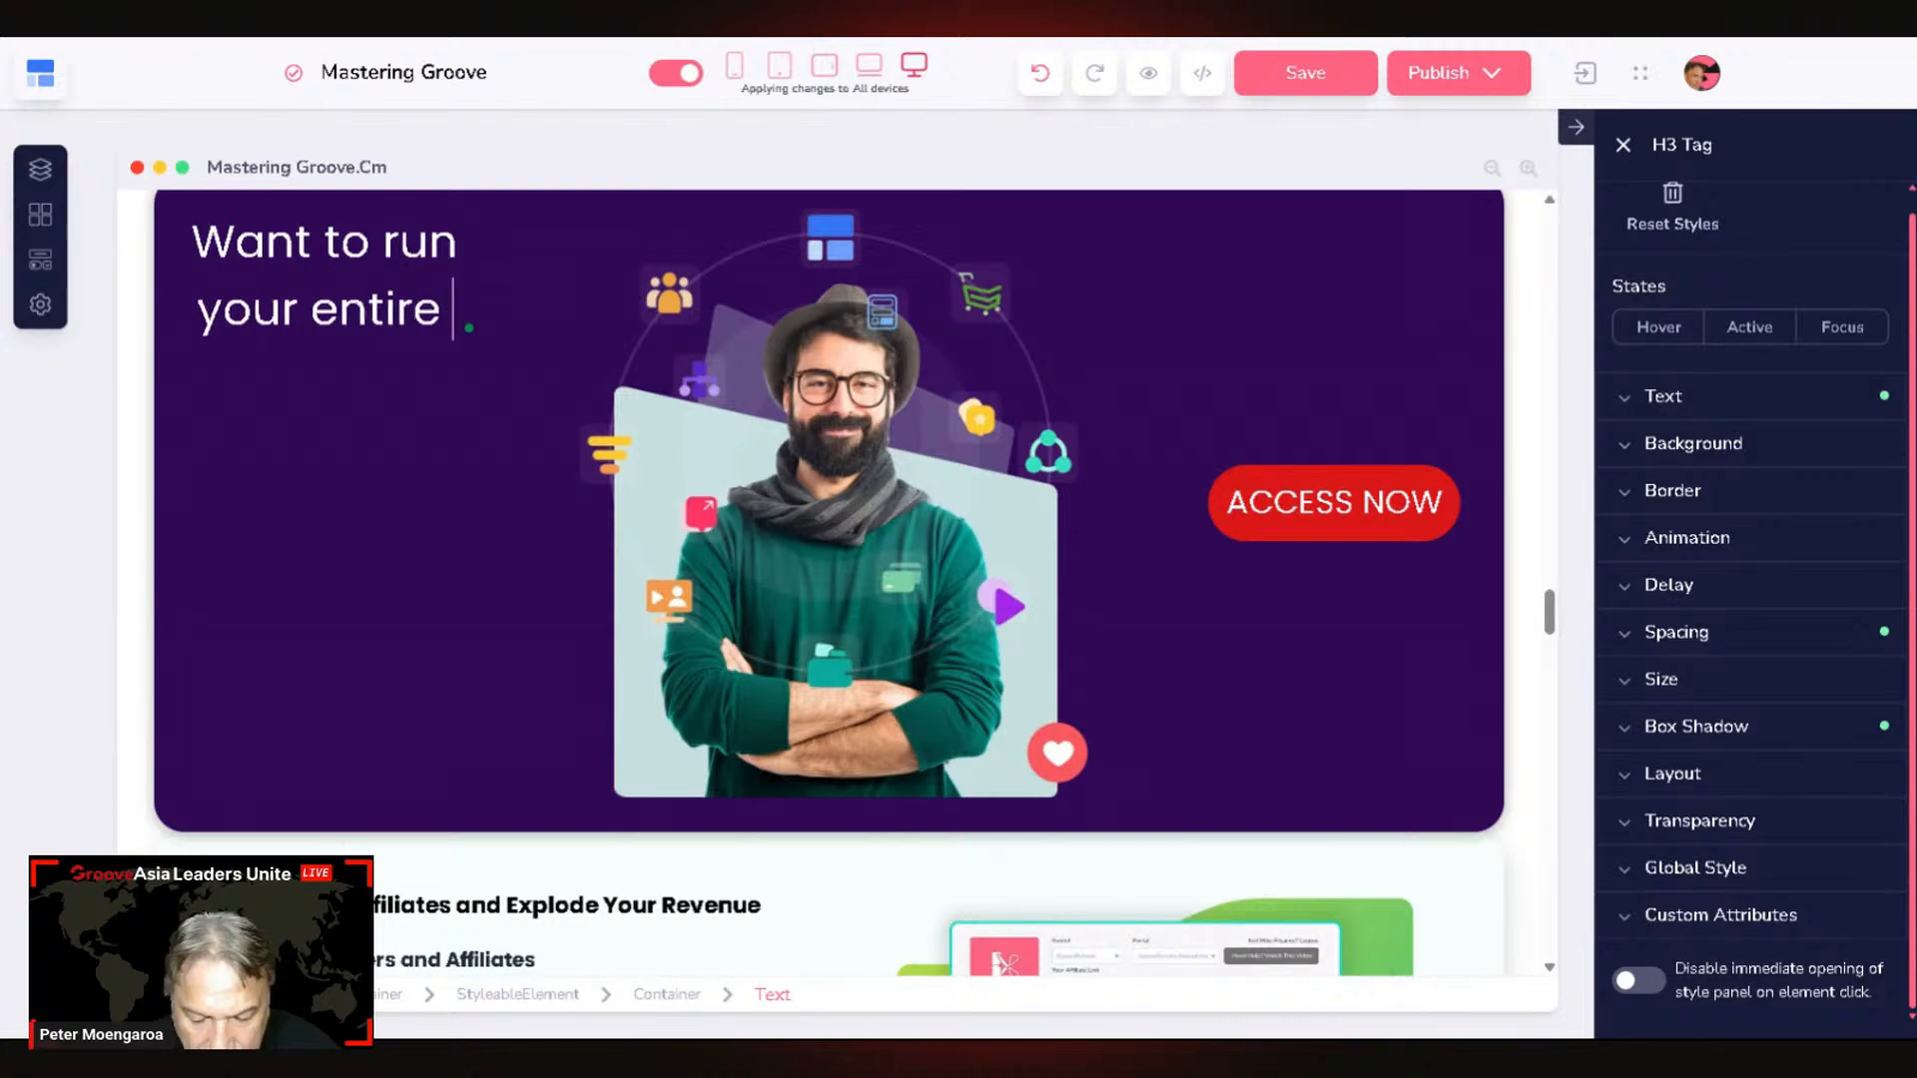
text( bu`siness)
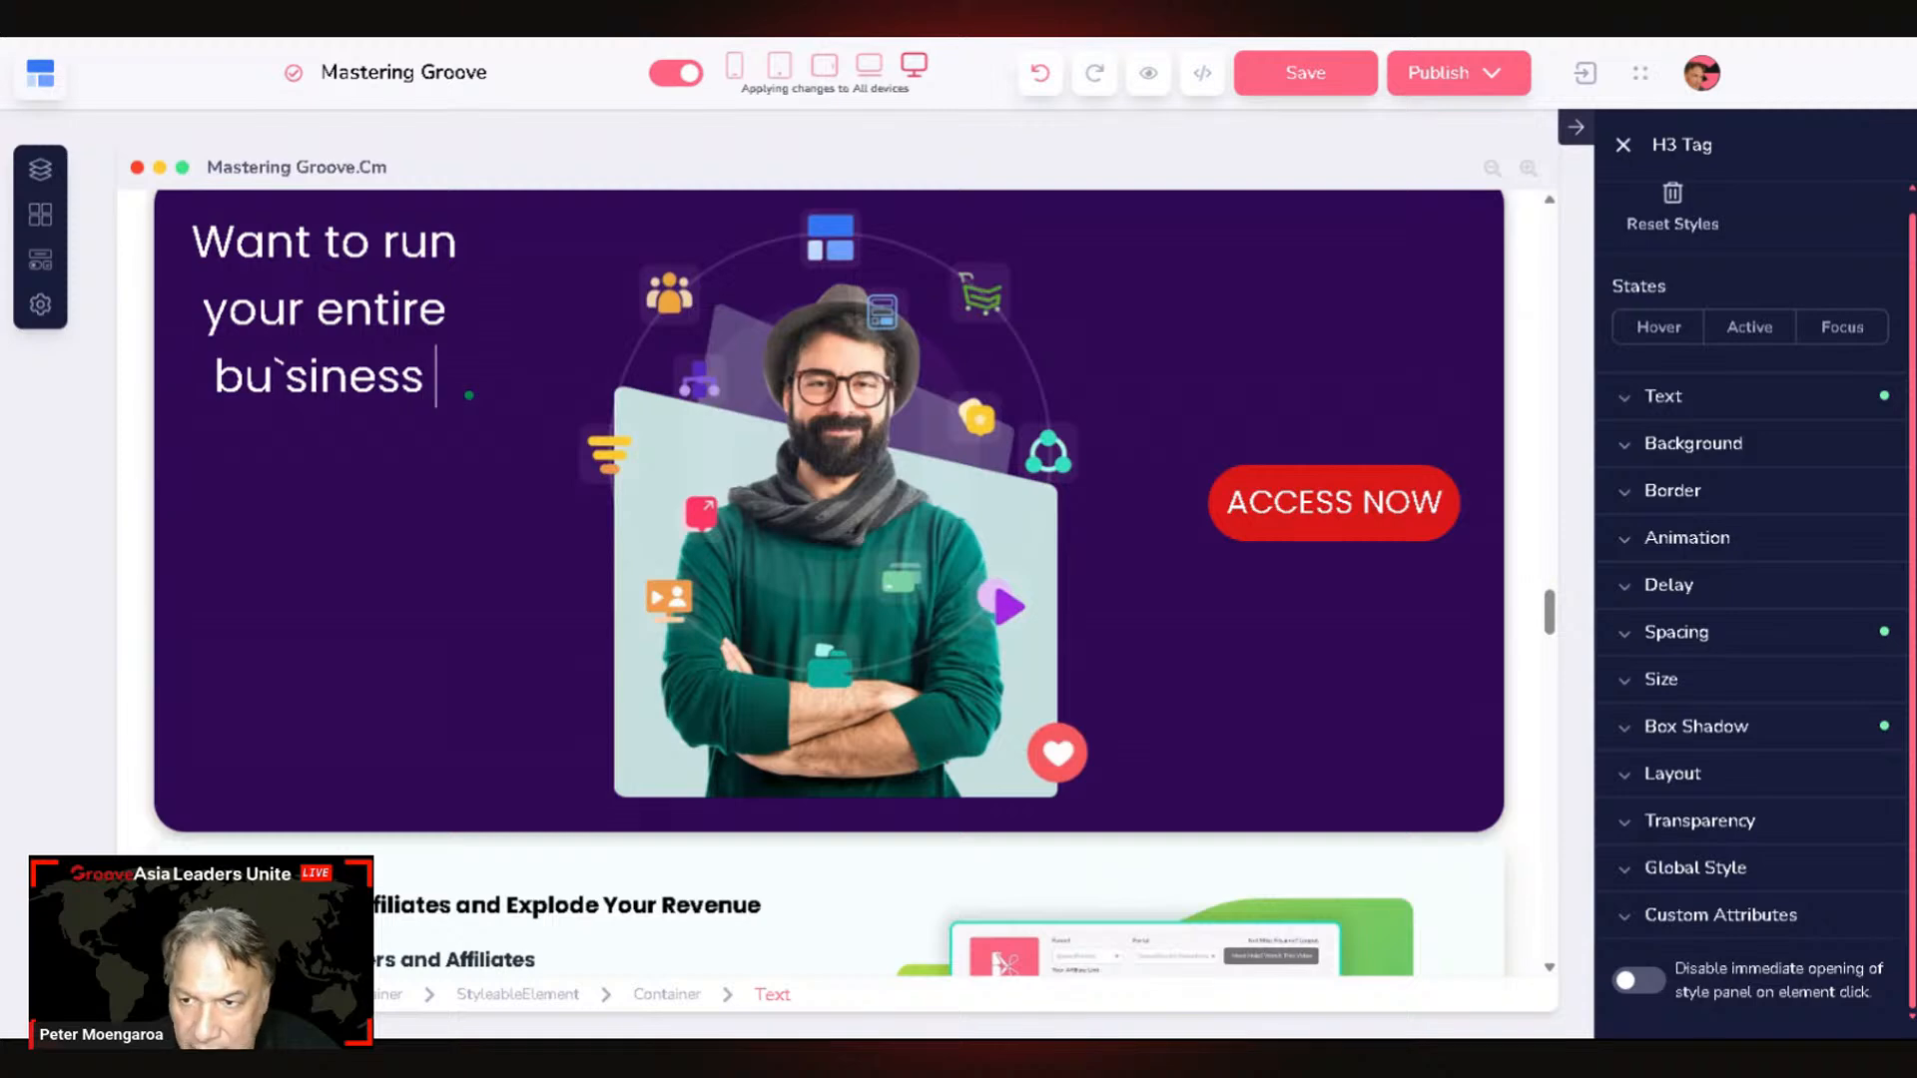
text( fo4r)
key(BackSpace)
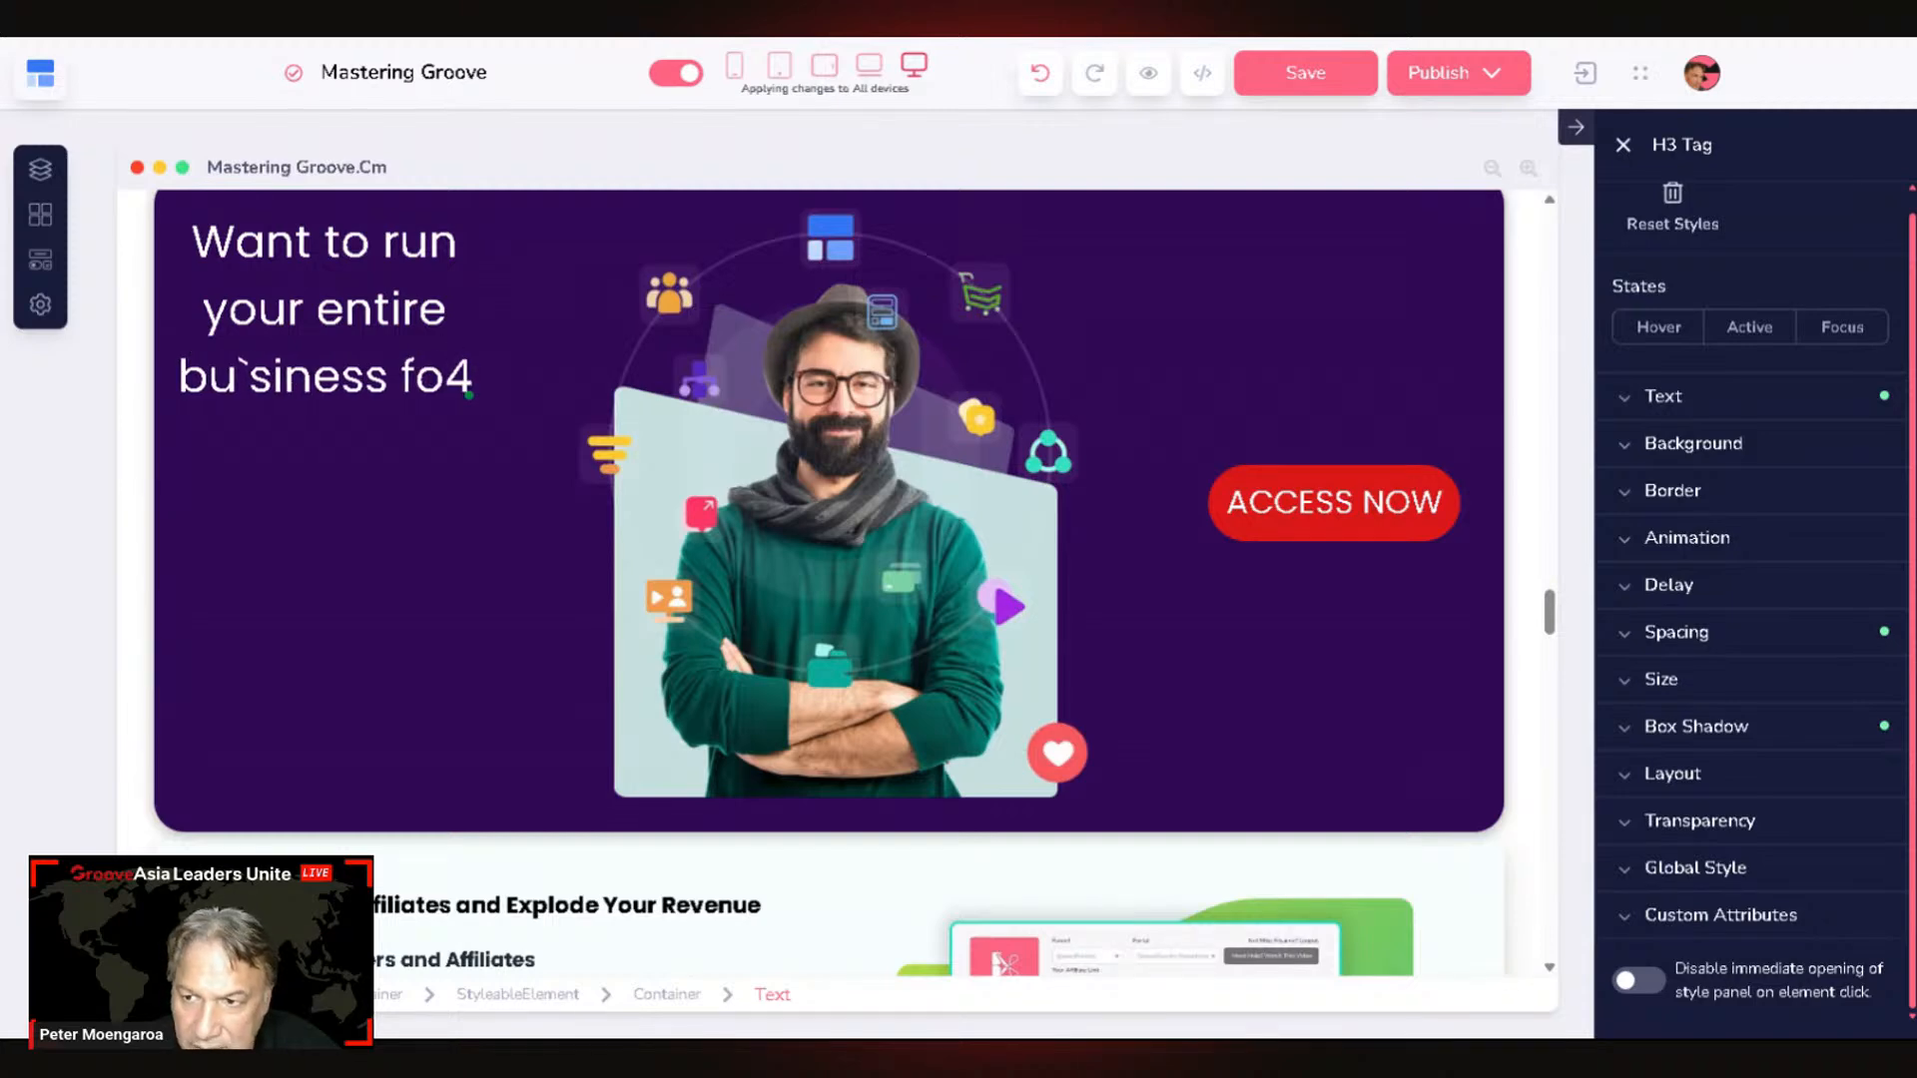
key(BackSpace)
text(r)
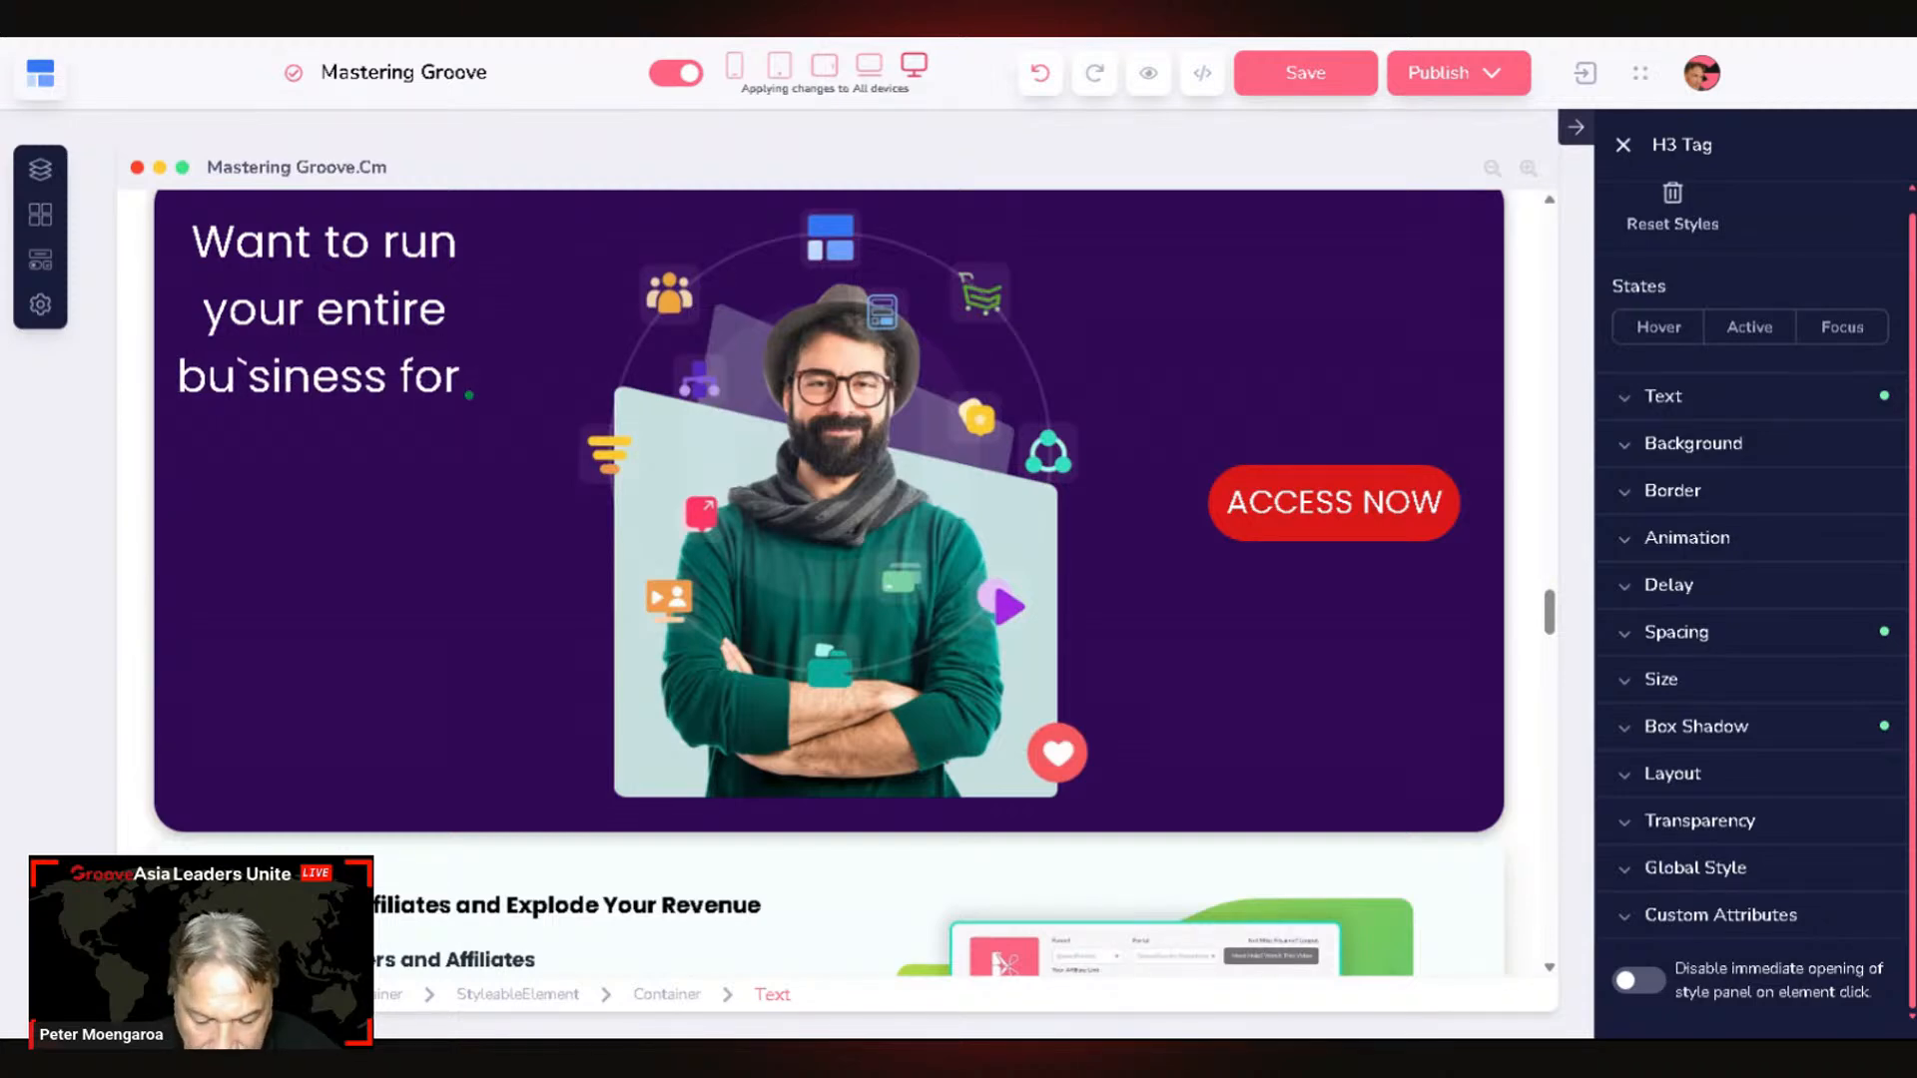
text( F)
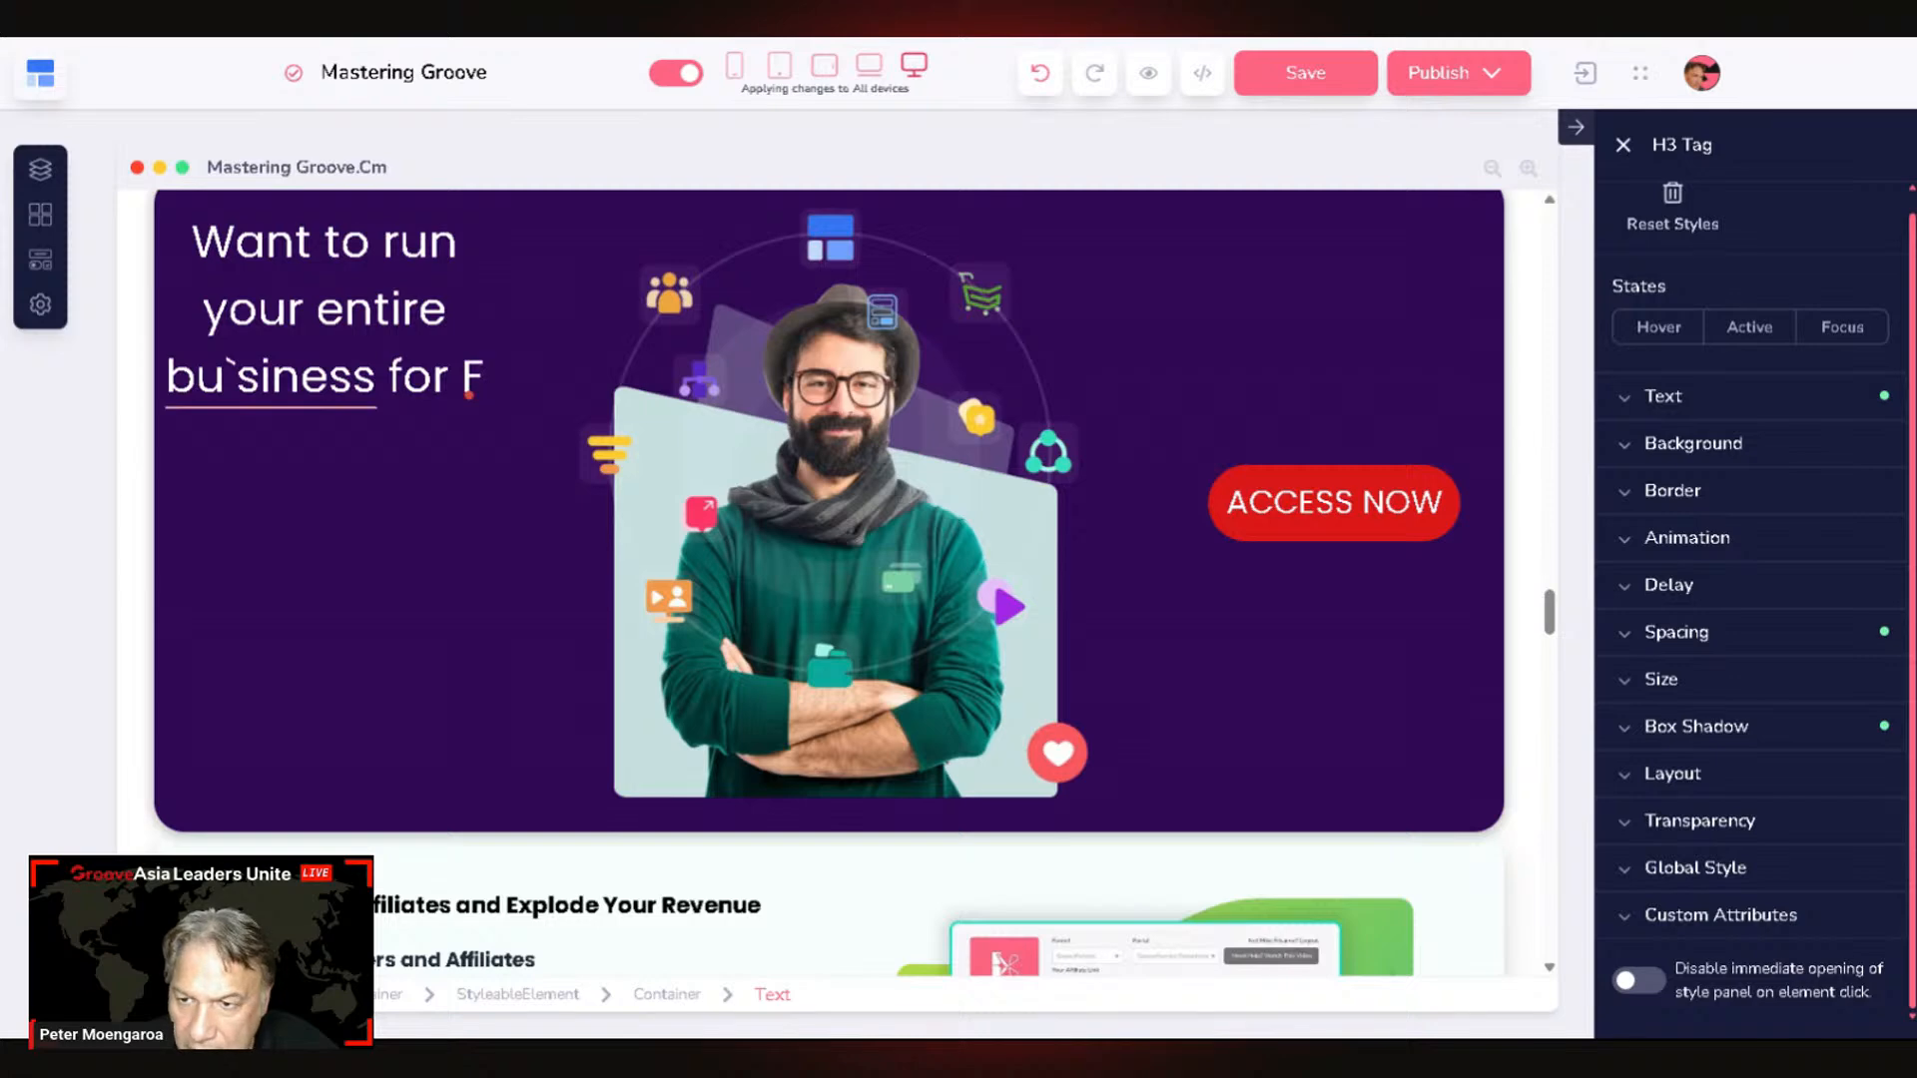
text(E)
key(BackSpace)
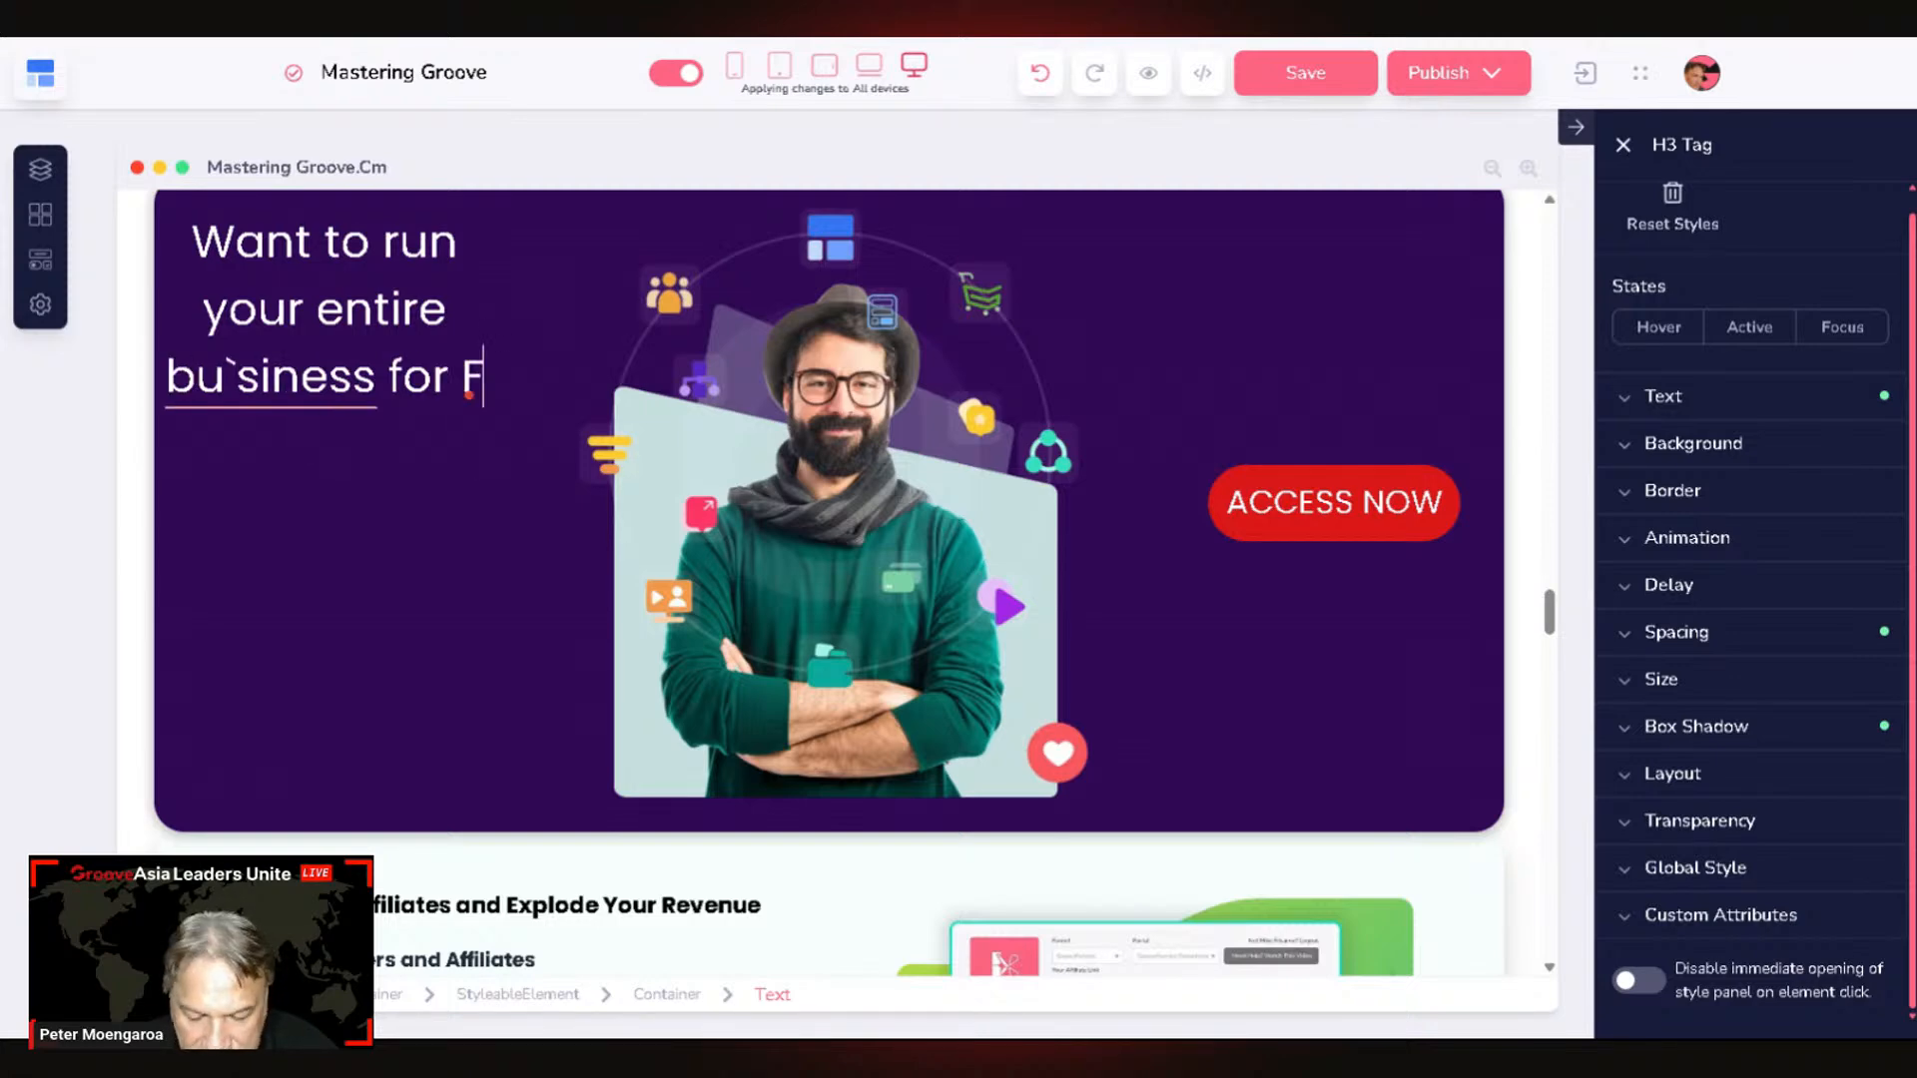
text(REE)
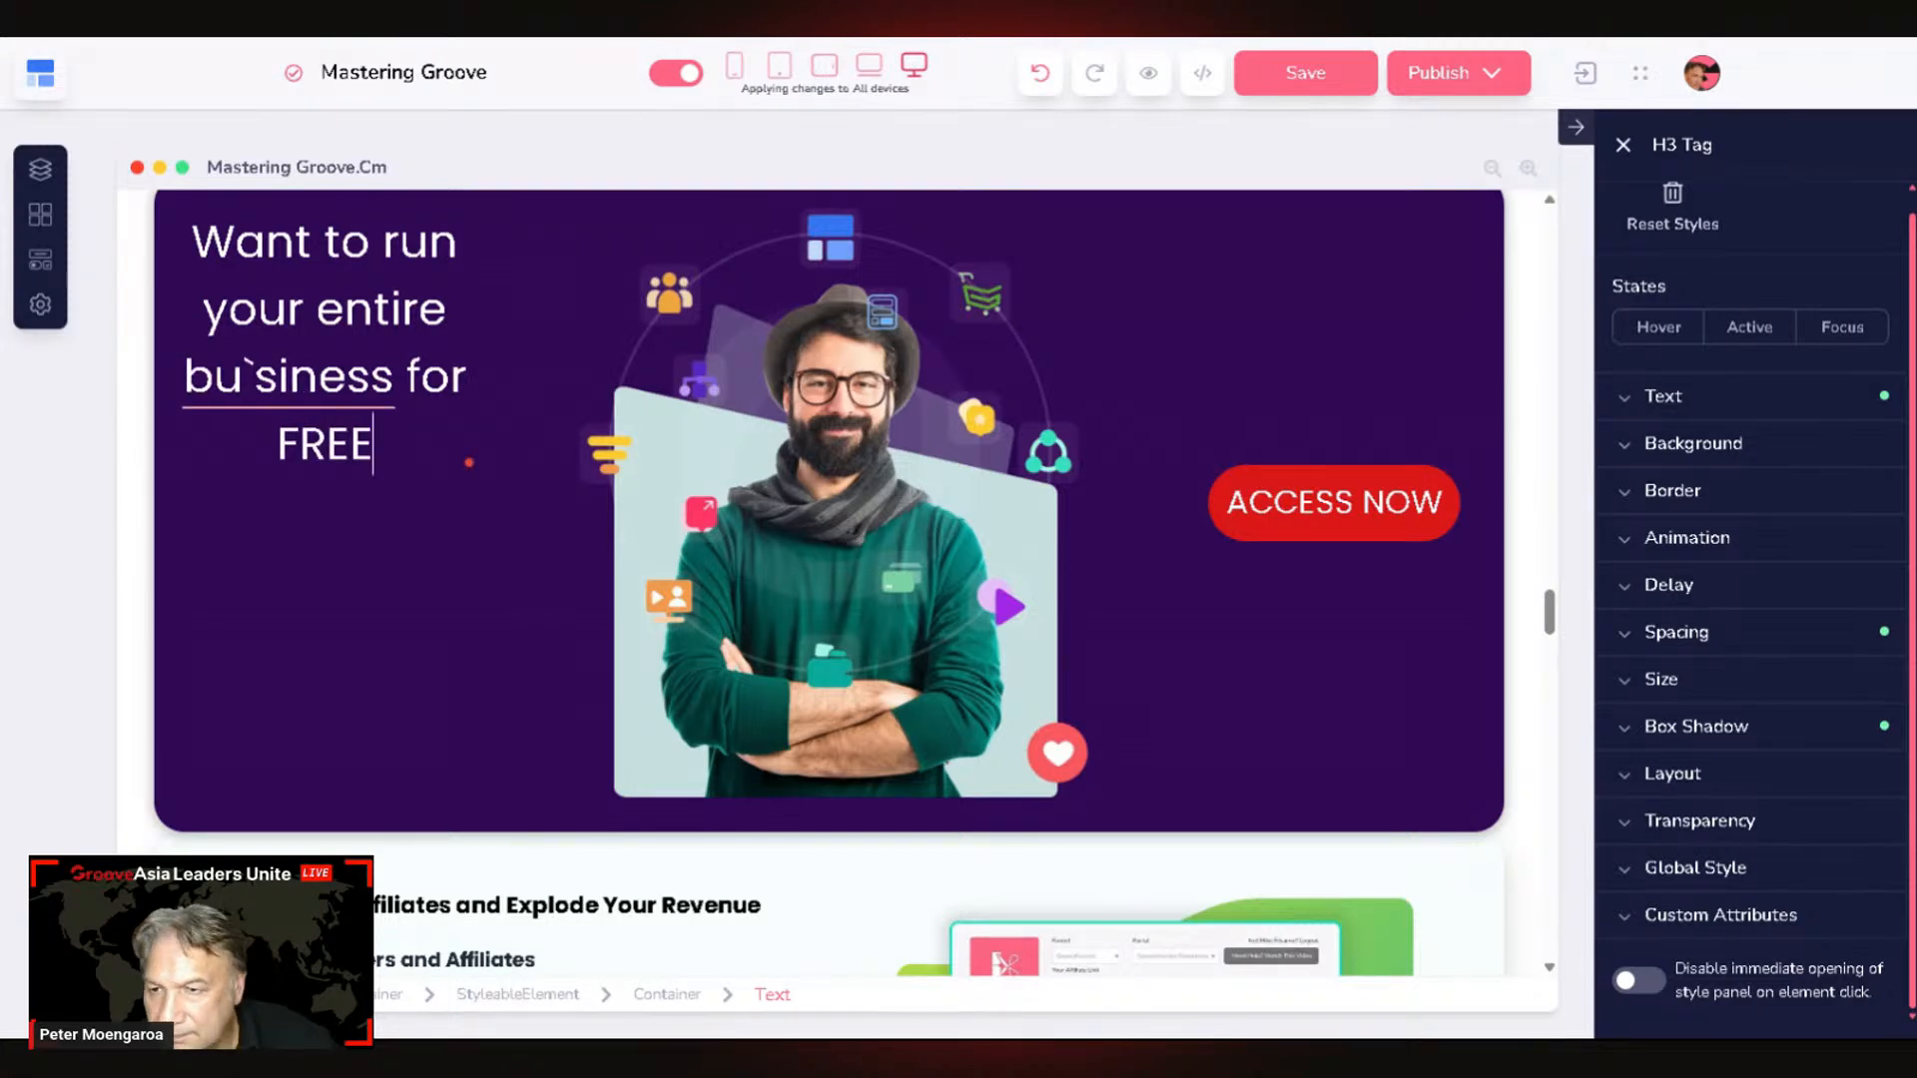
text( on)
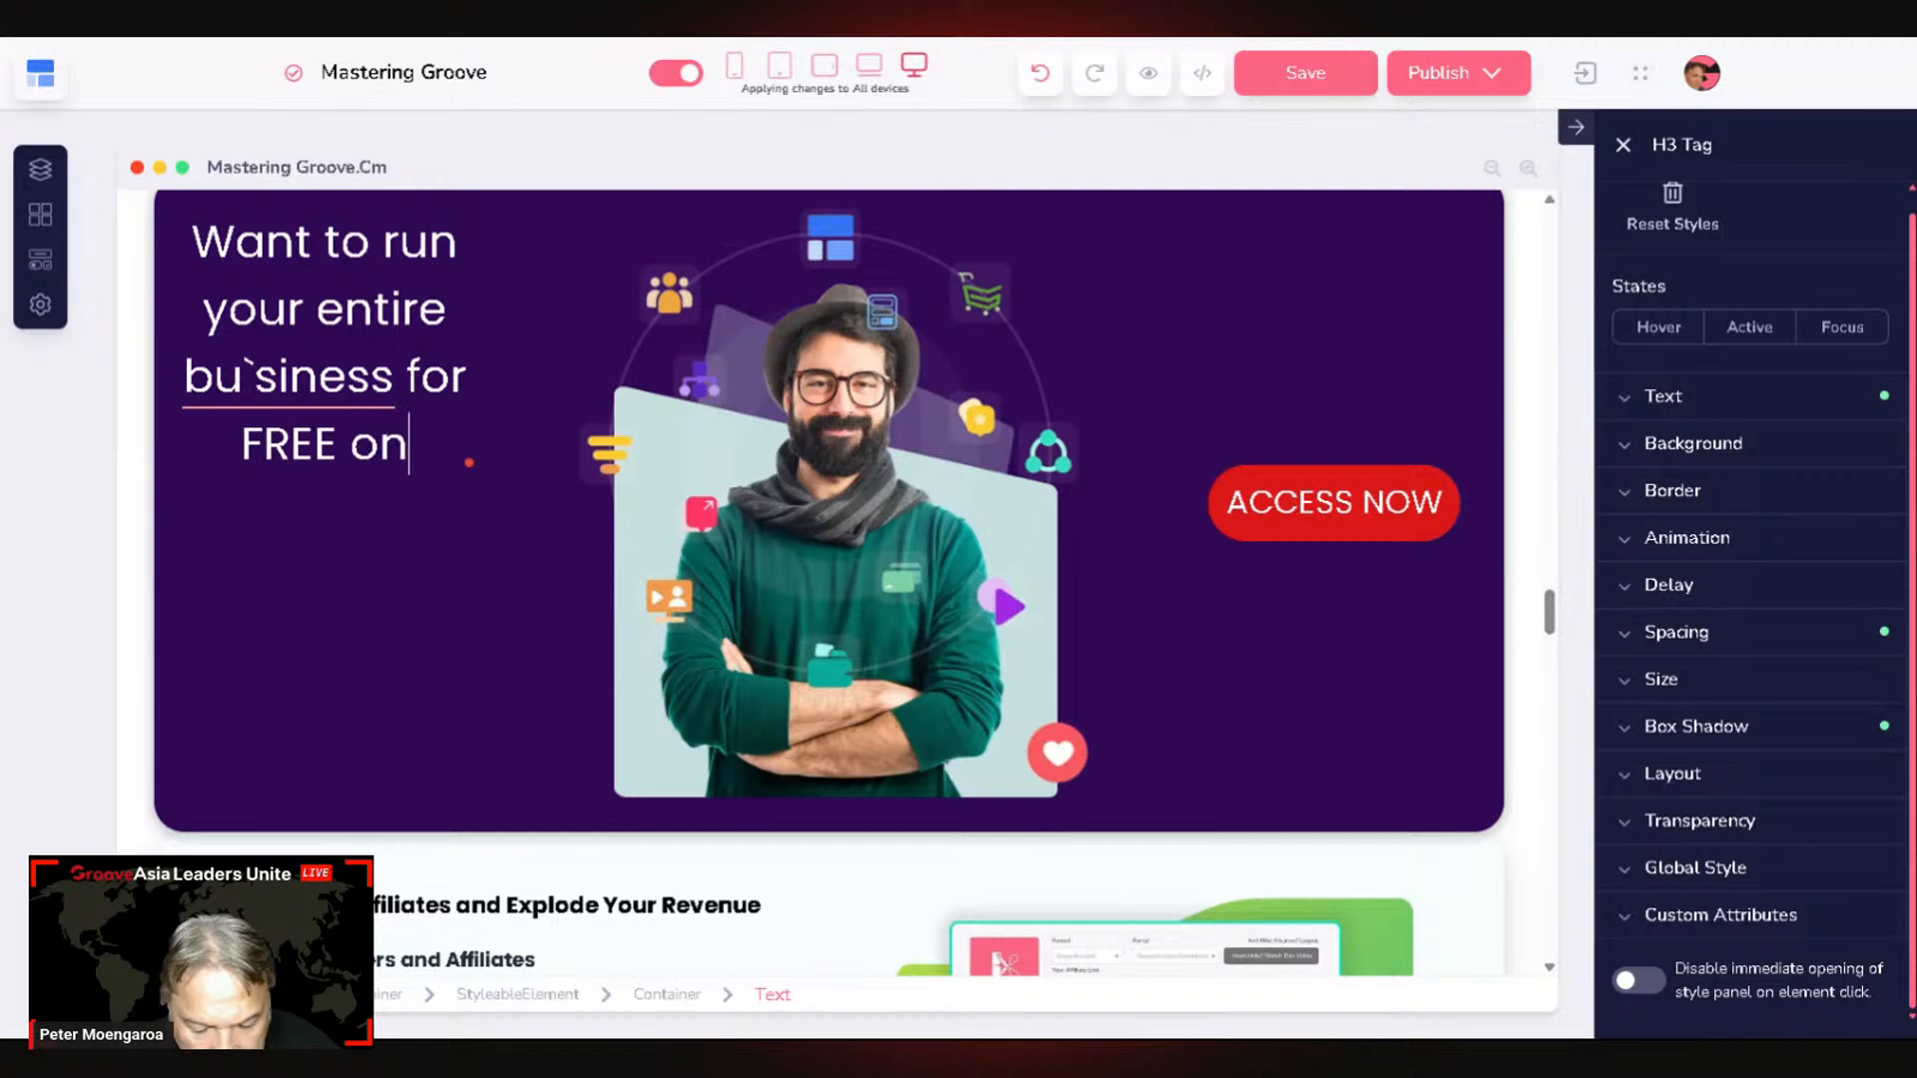
text( the G)
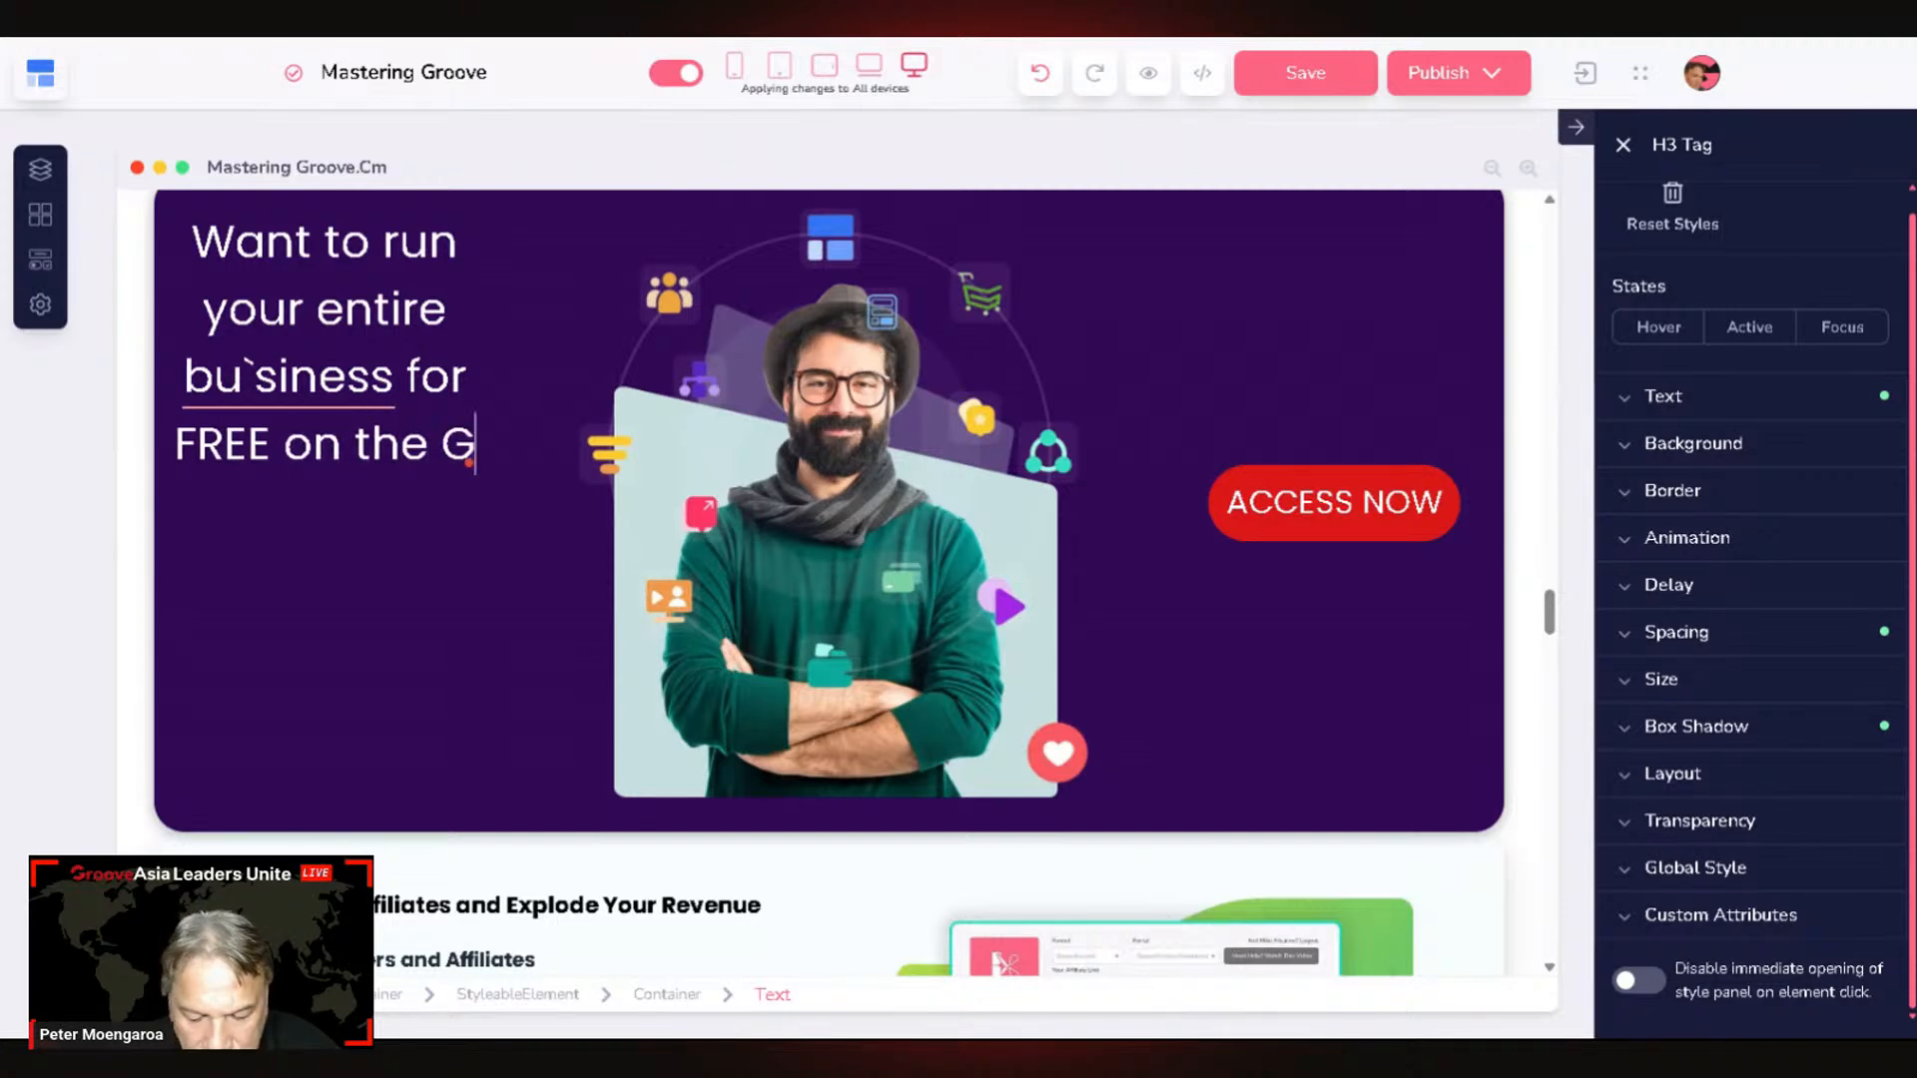
text(roob)
key(BackSpace)
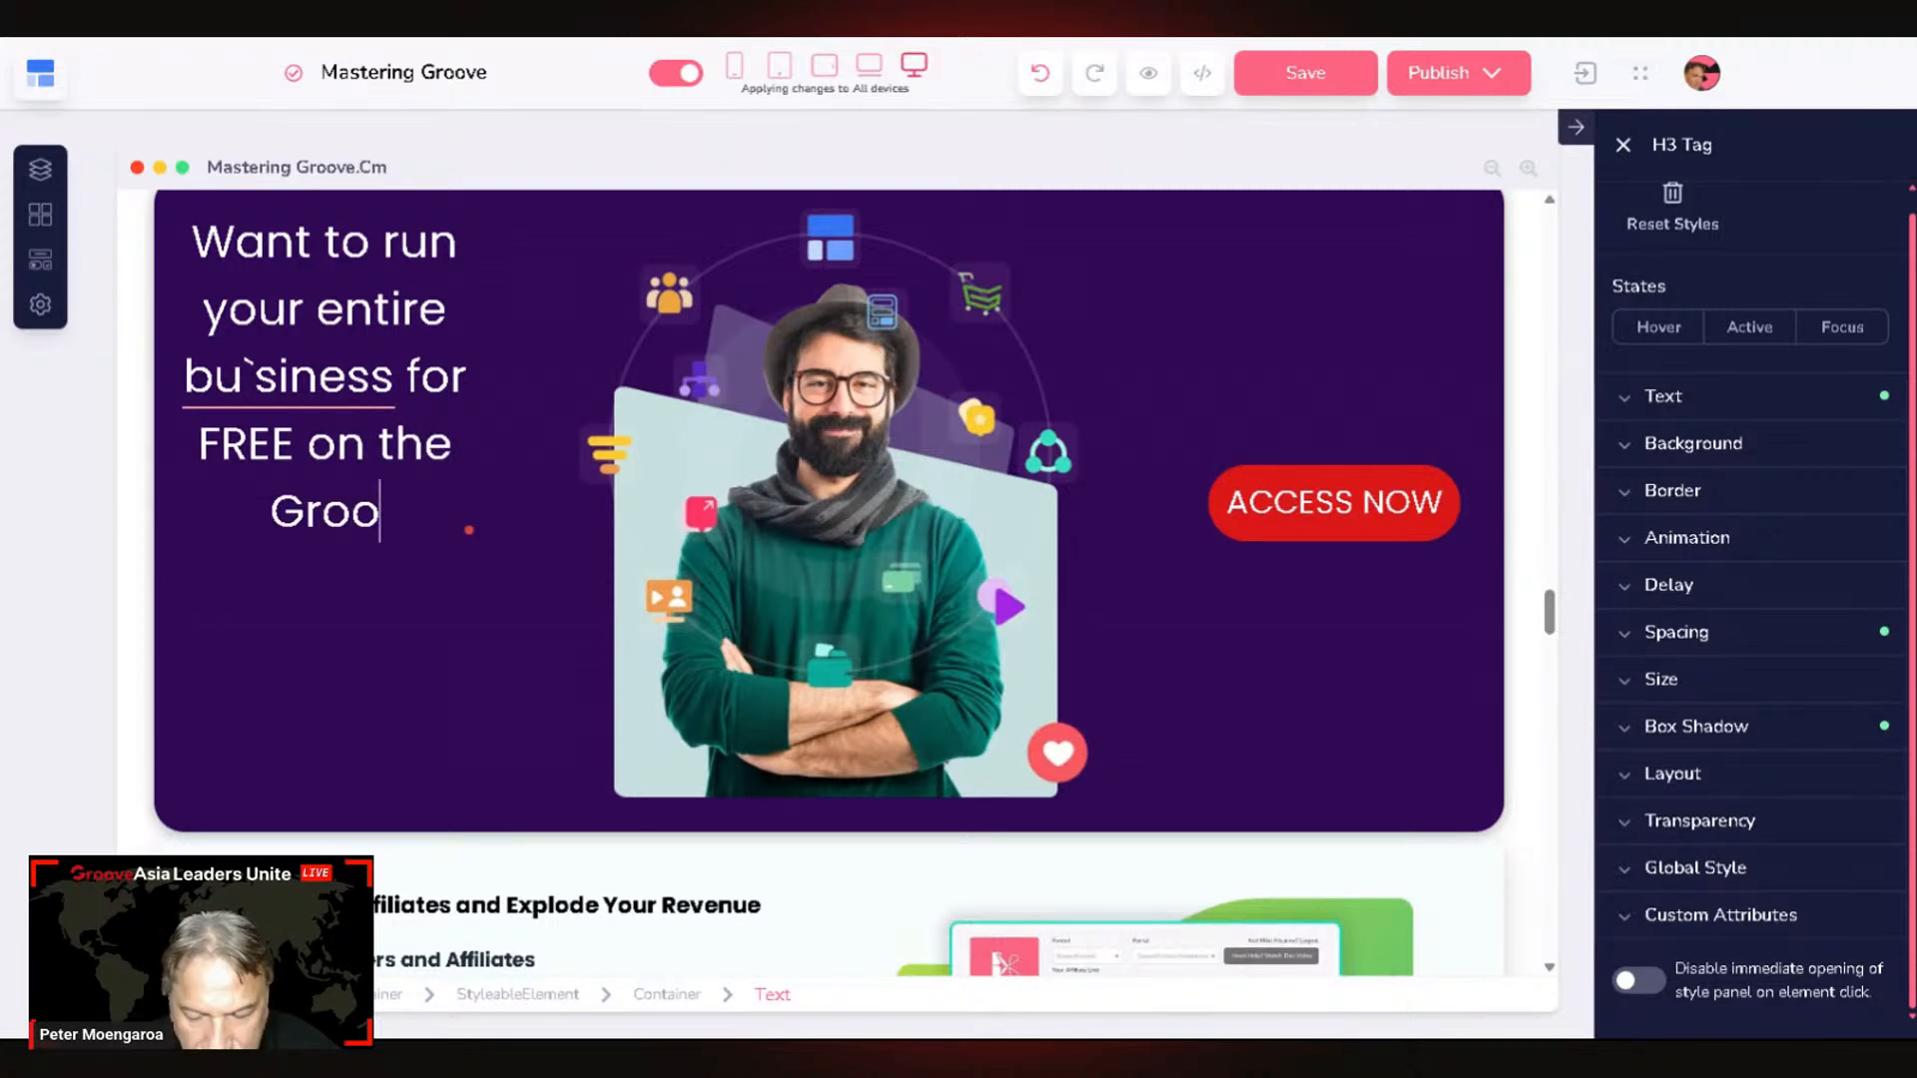
text(ve)
key(BackSpace)
key(BackSpace)
key(BackSpace)
key(BackSpace)
key(BackSpace)
key(BackSpace)
key(BackSpace)
key(BackSpace)
key(BackSpace)
key(BackSpace)
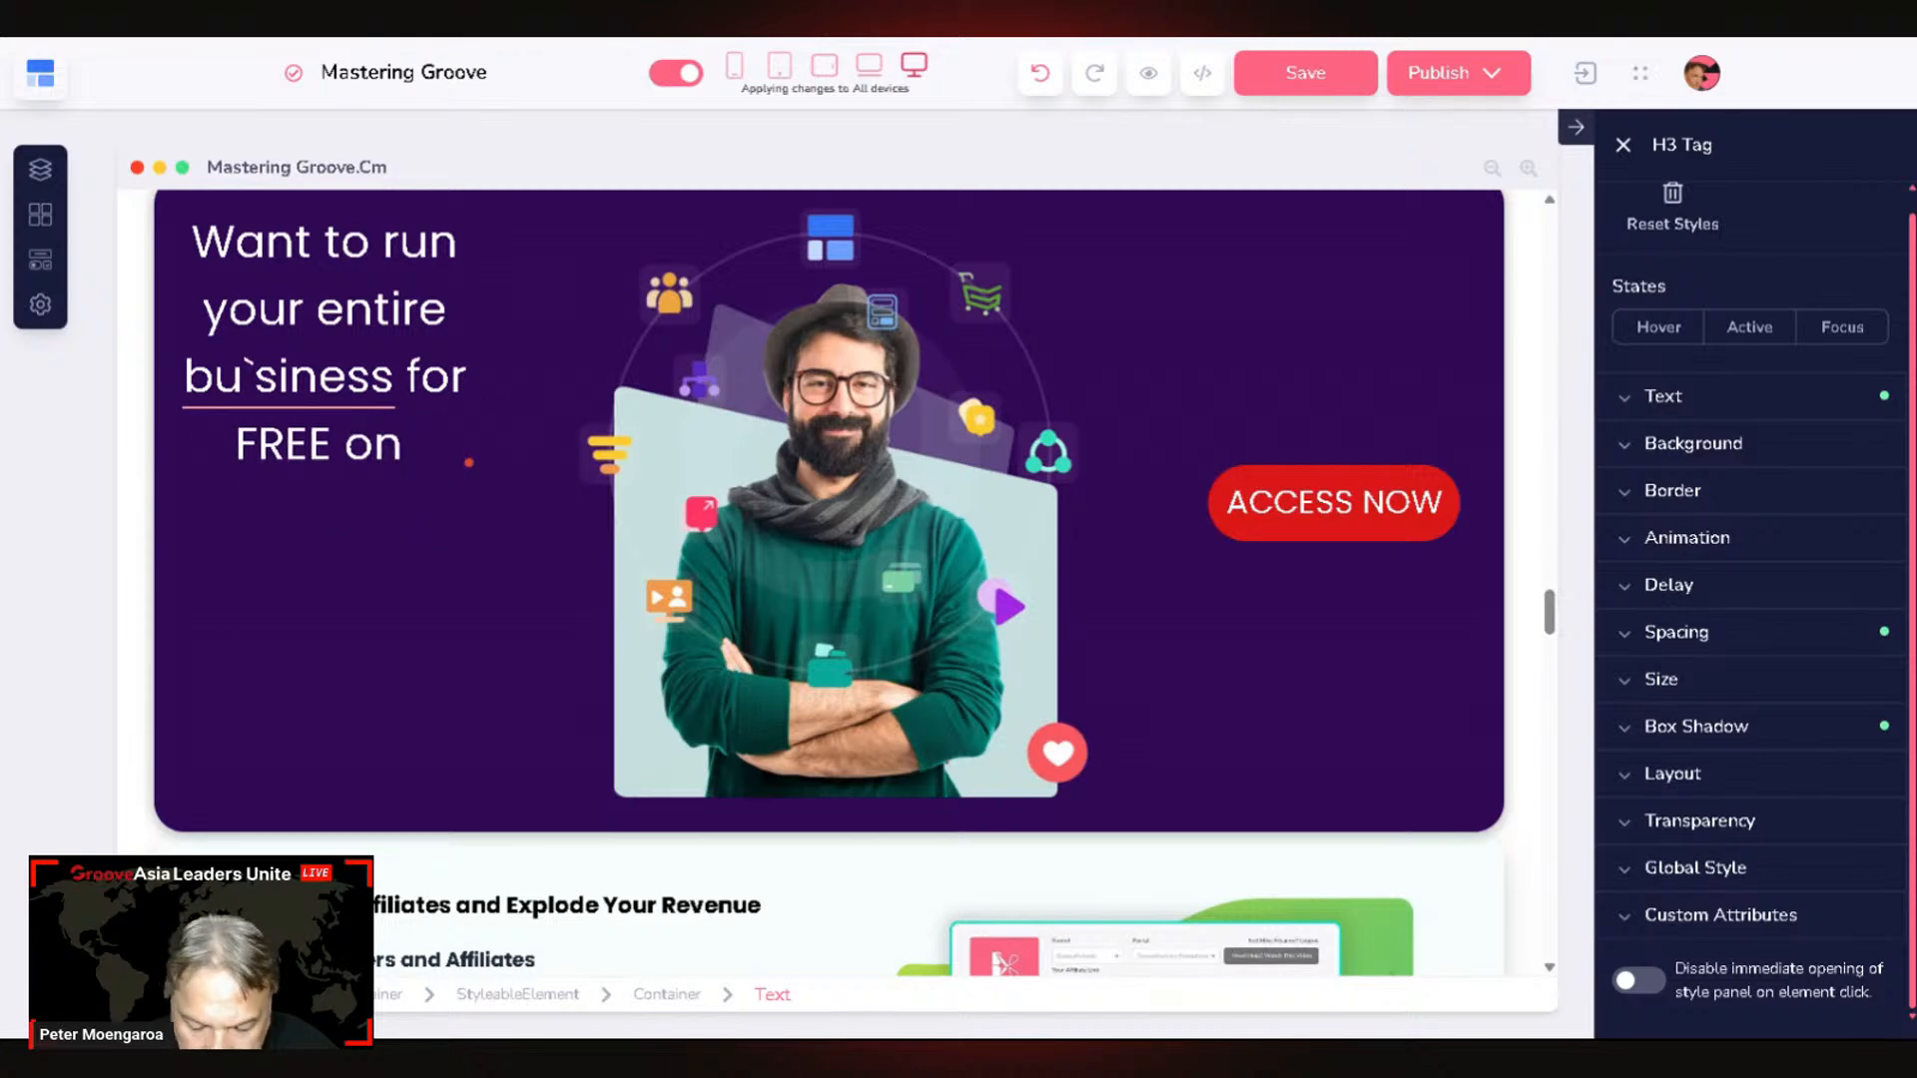
text(Groov)
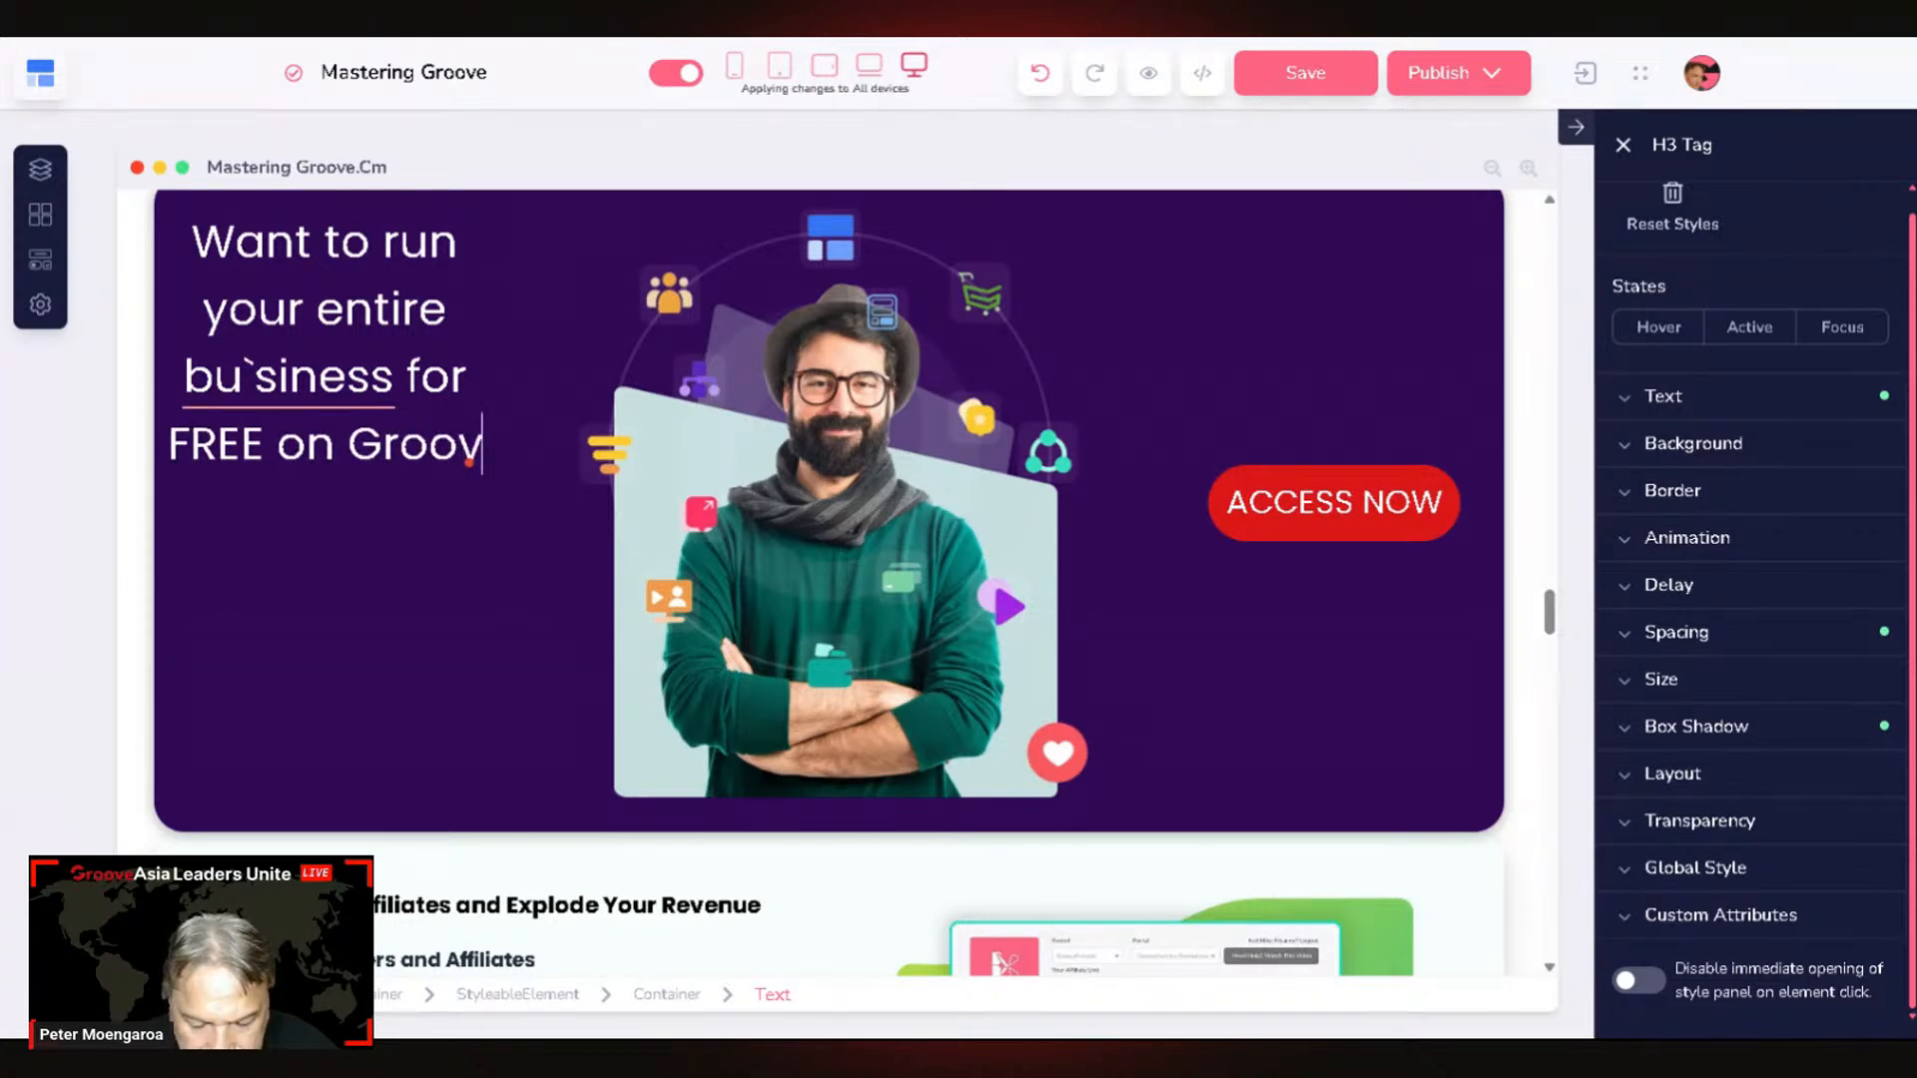
text(e.cm)
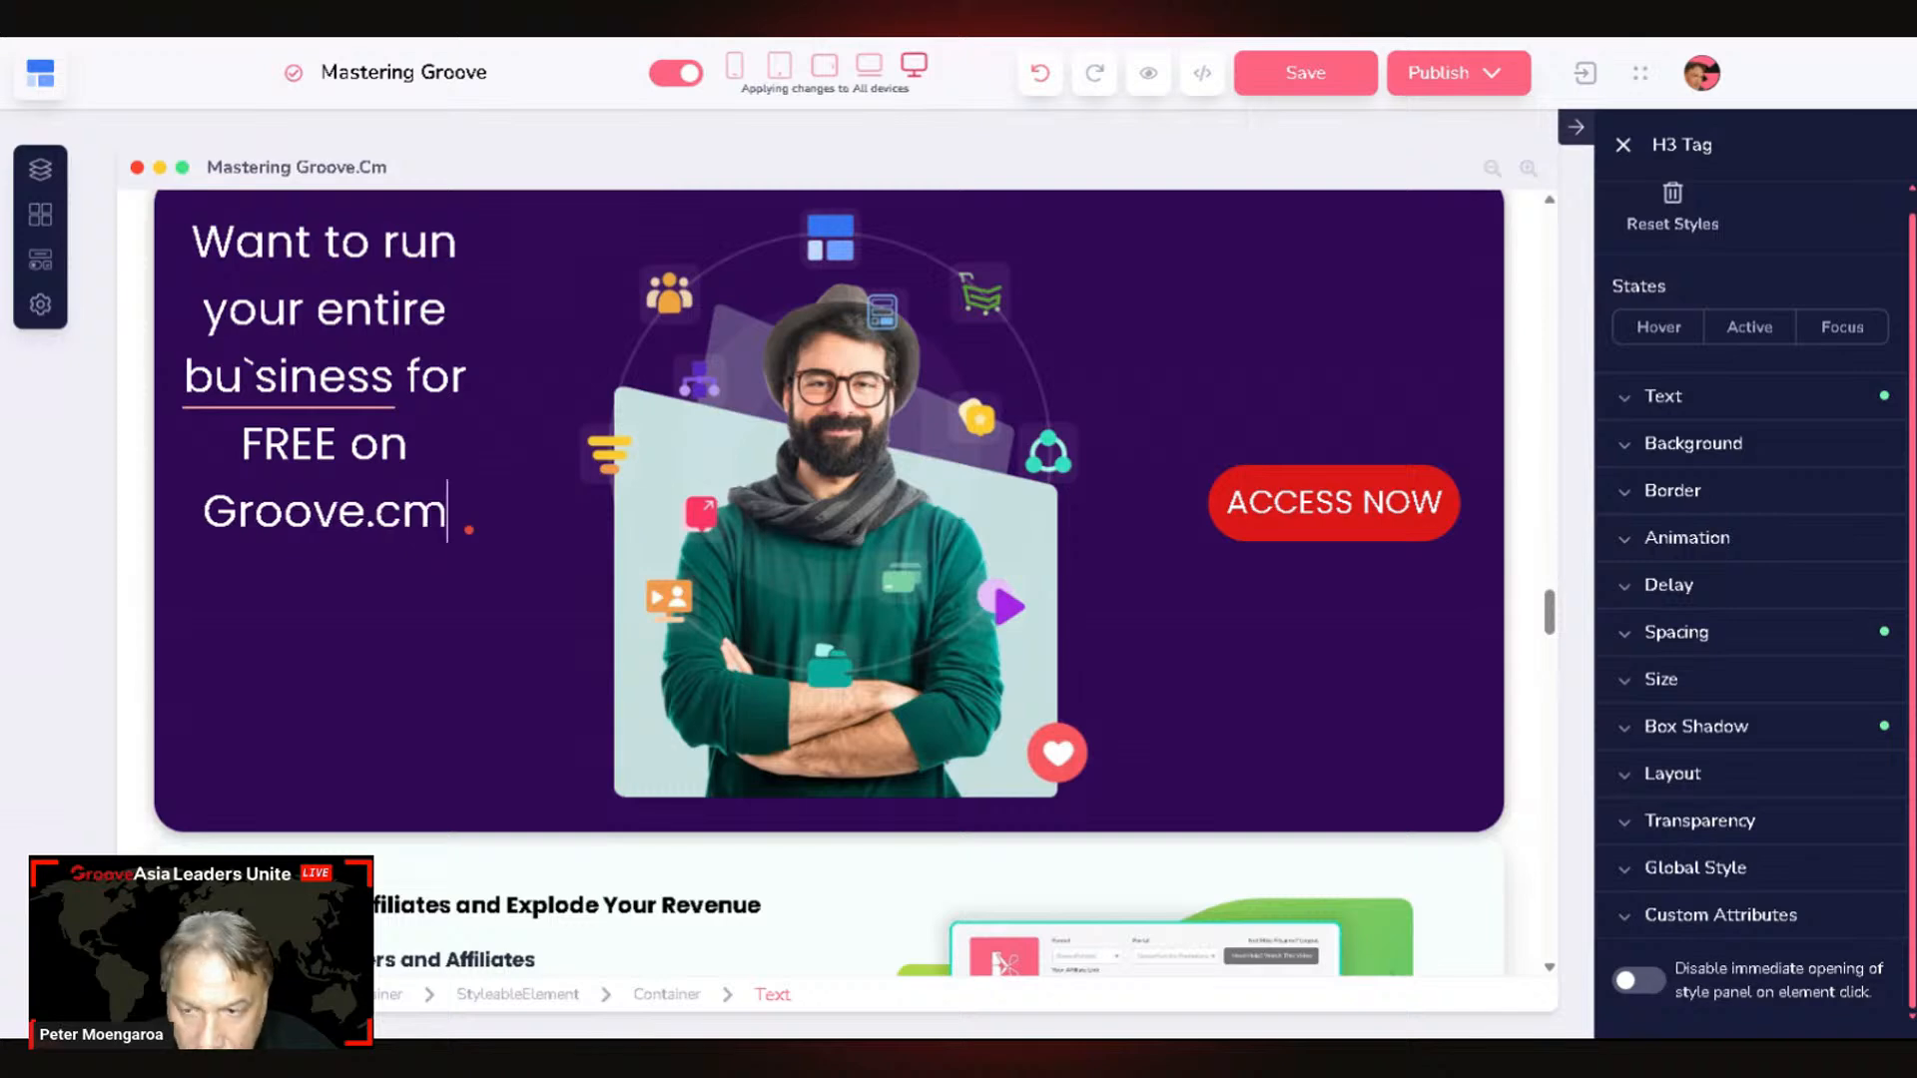
click(318, 375)
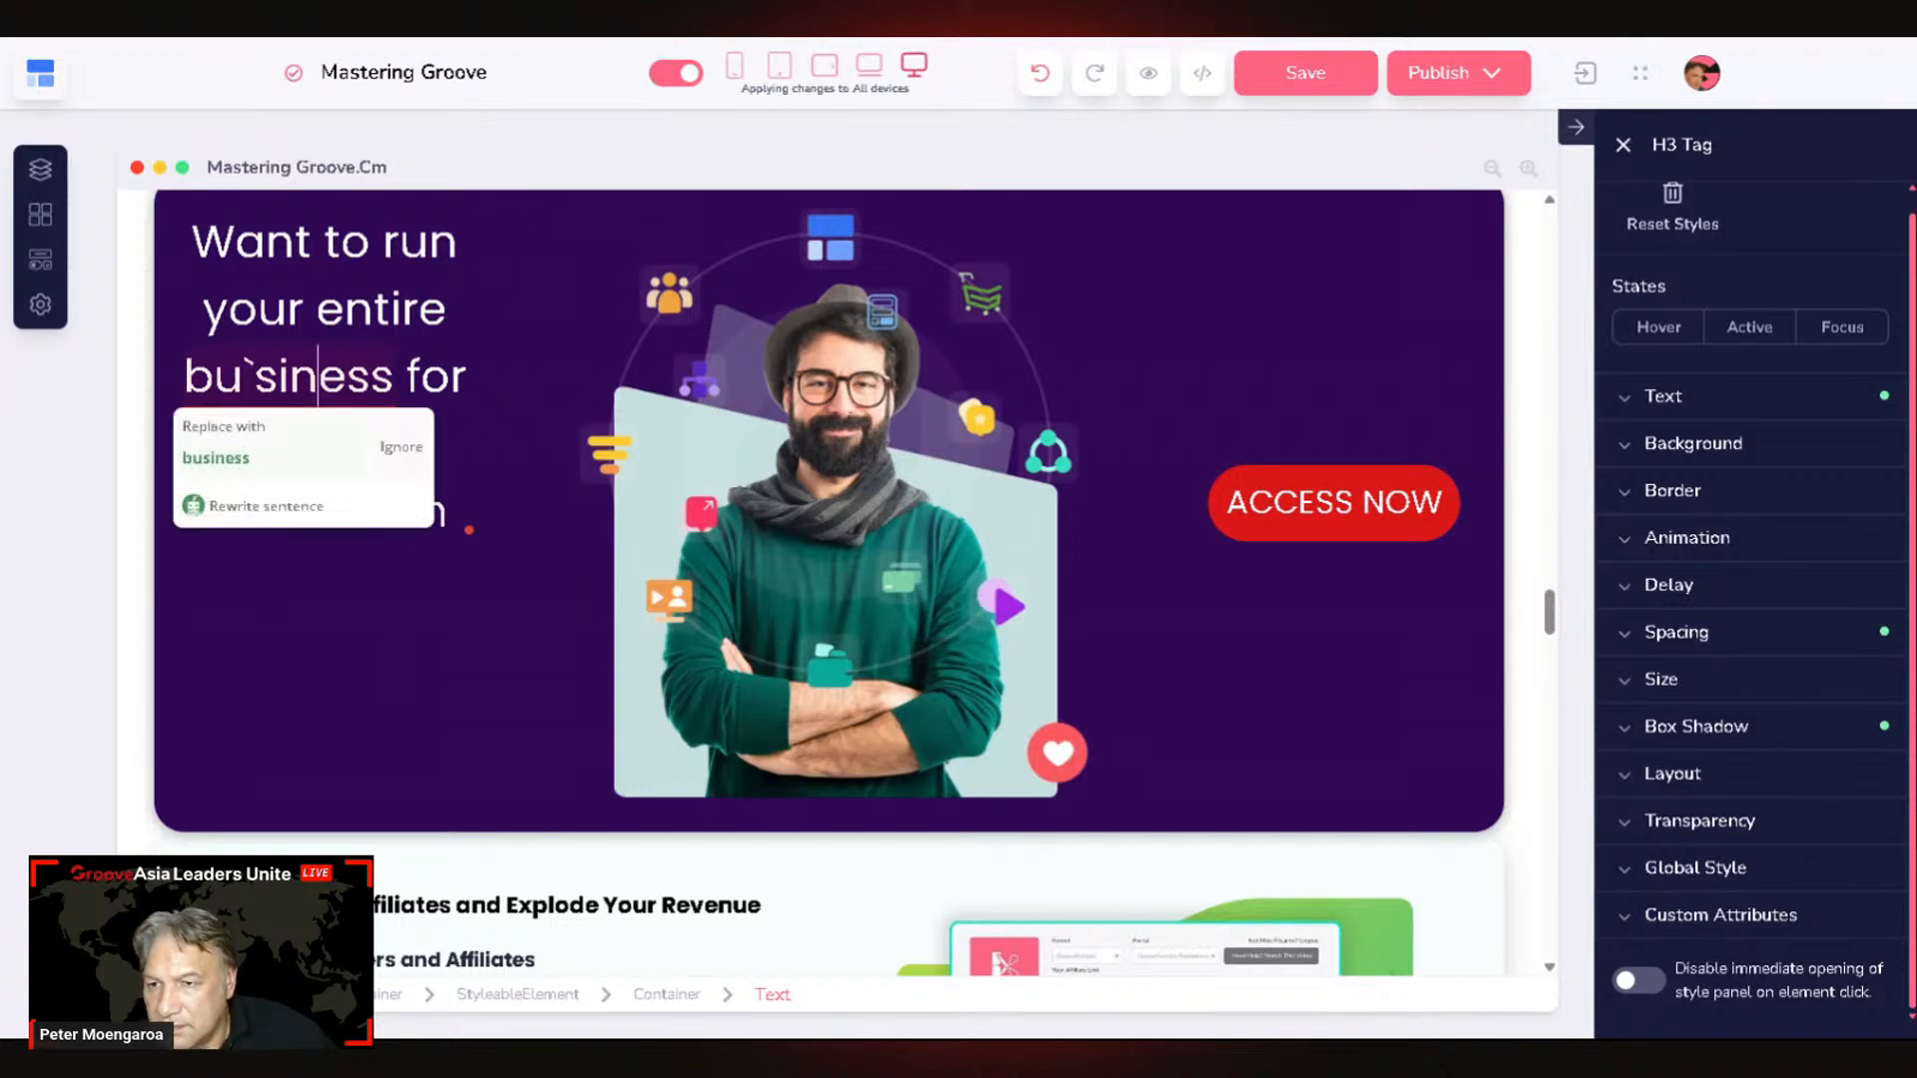
click(216, 457)
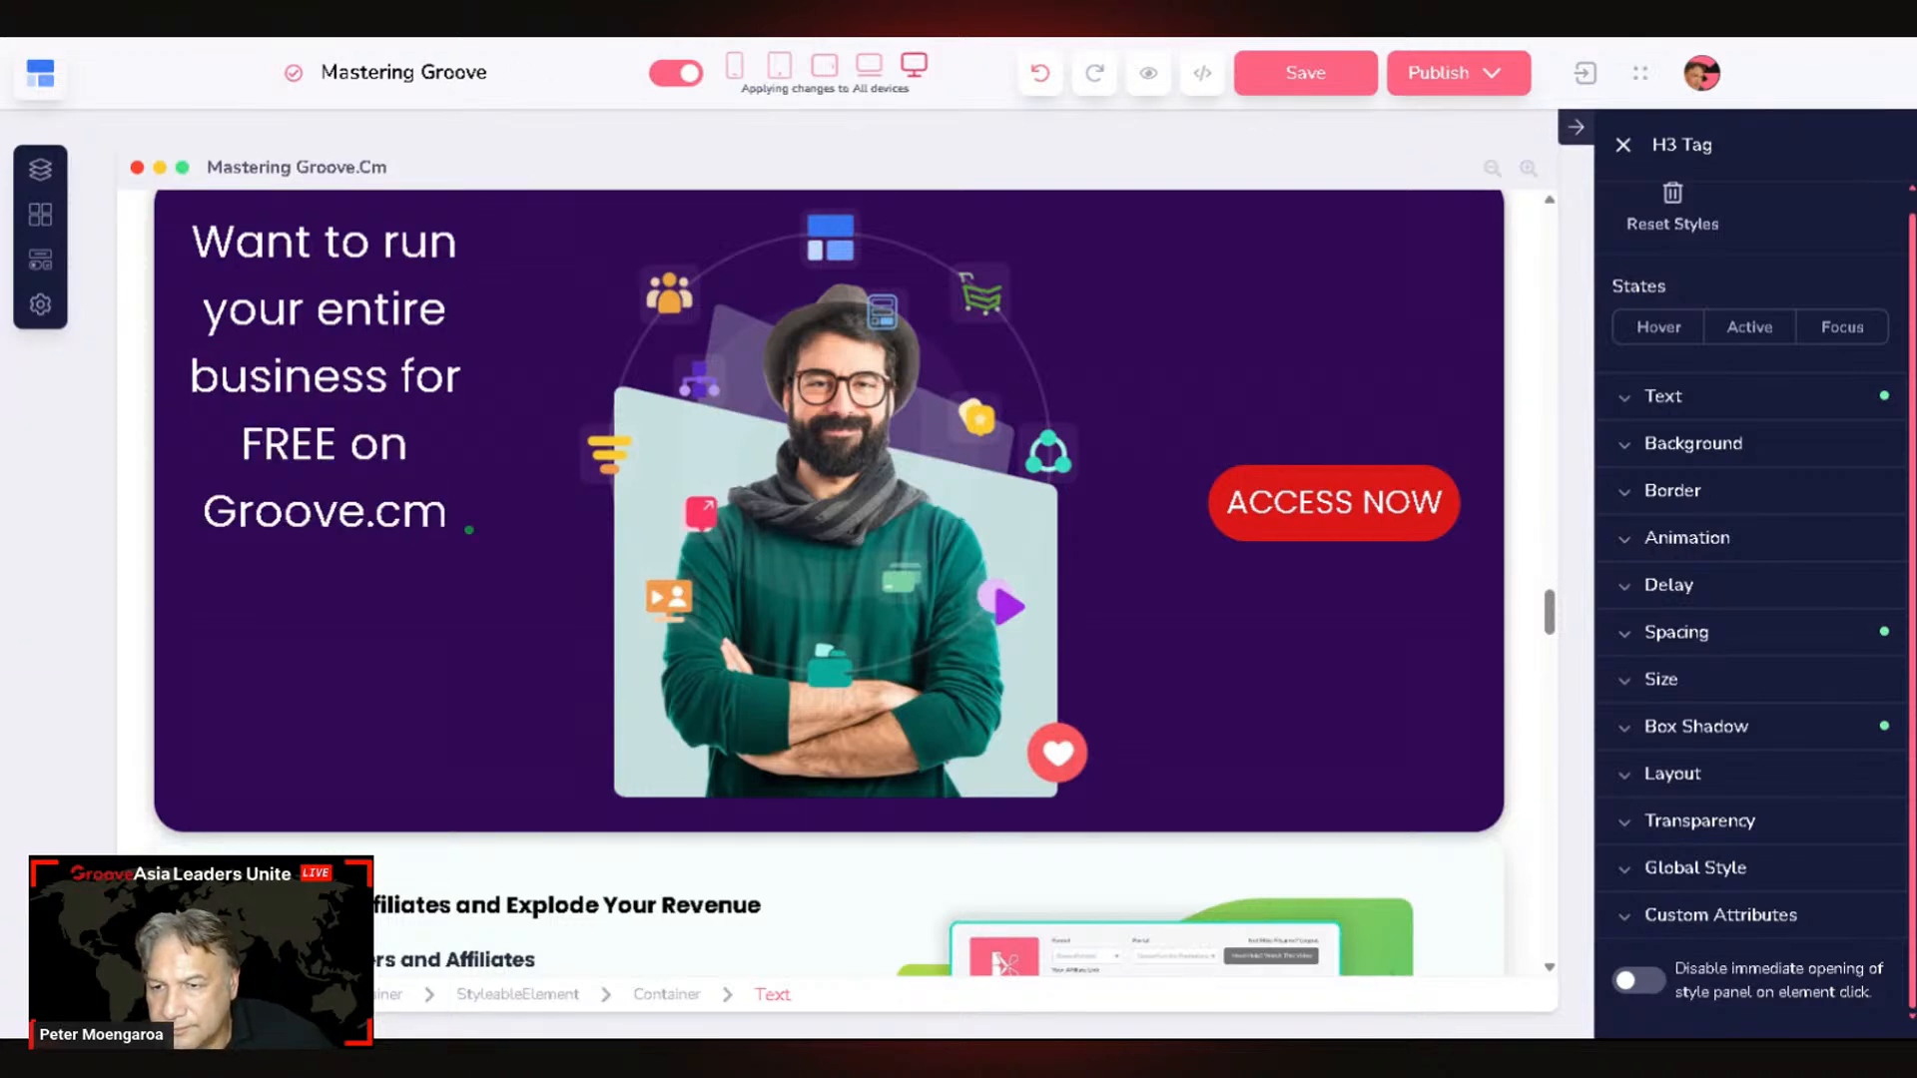
text(?)
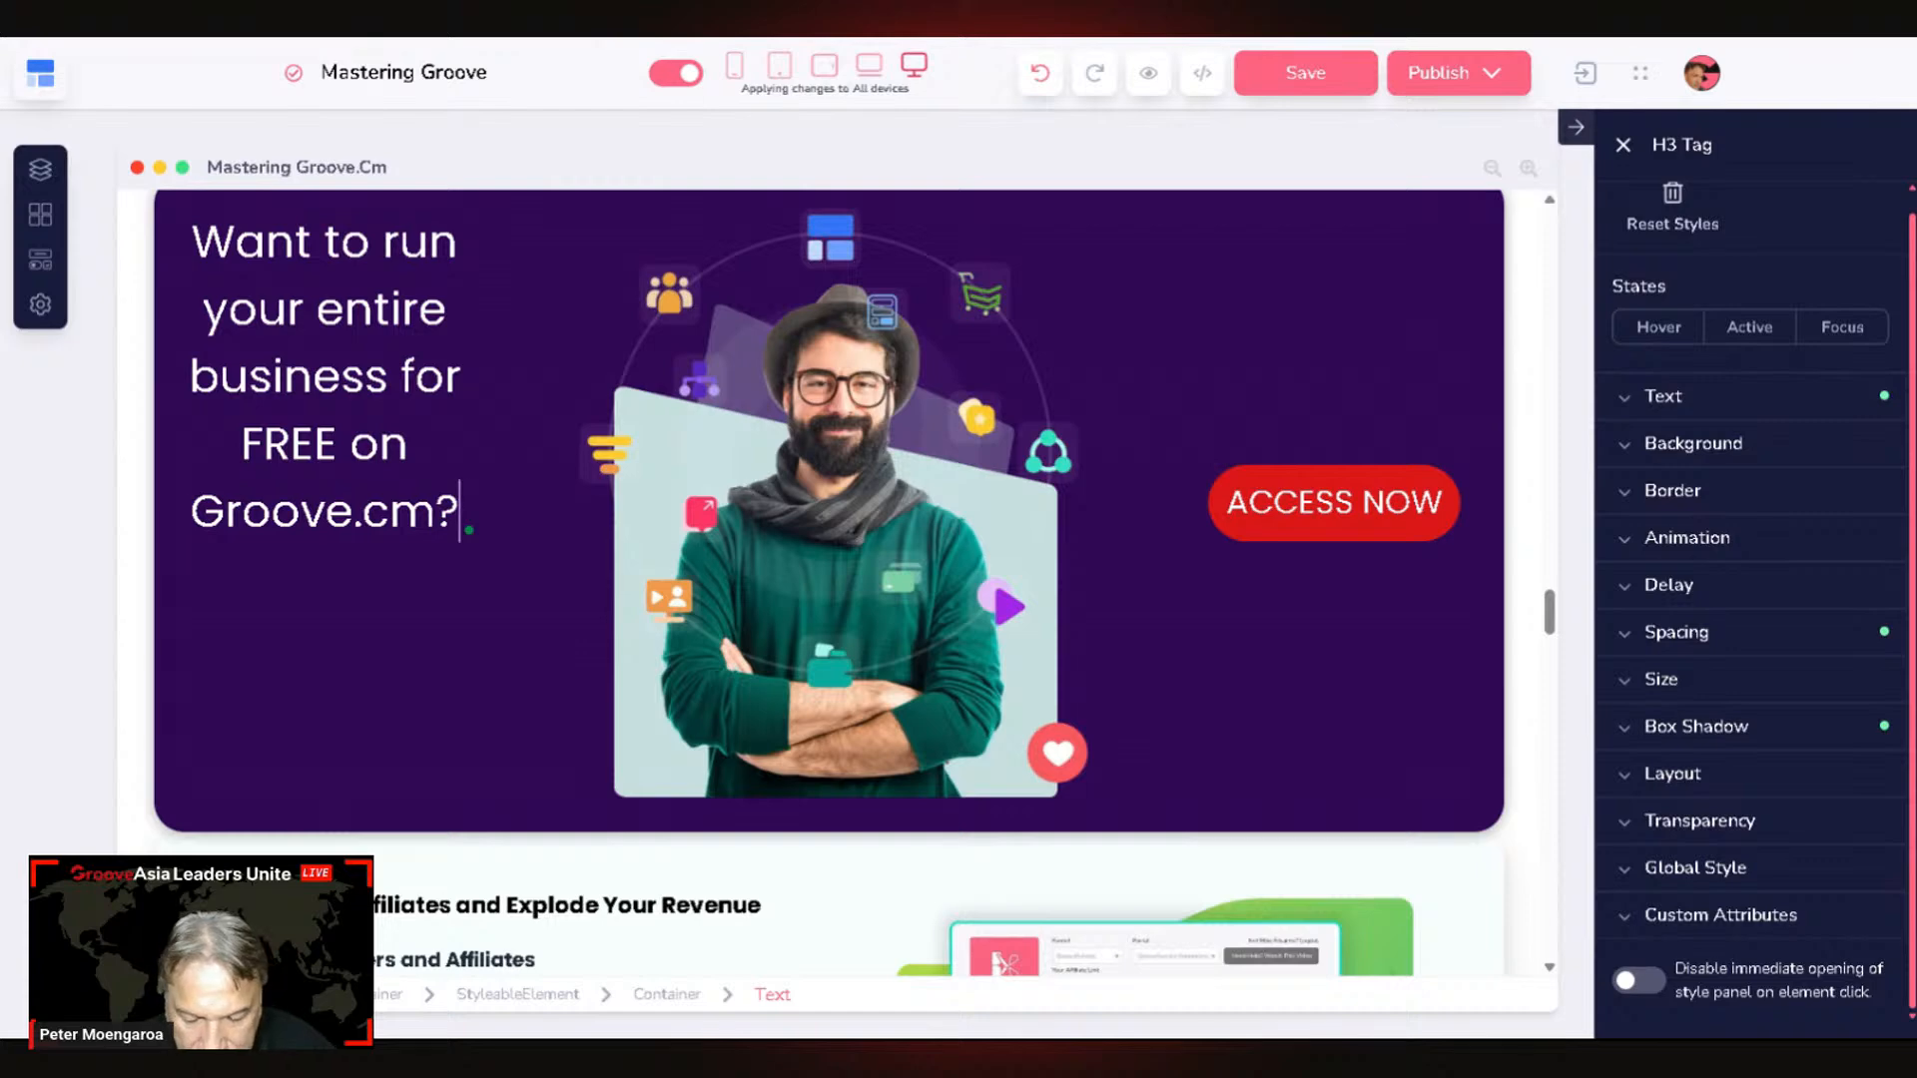
Step: Append 'Click the button and get access.' to the heading and select the ACCESS NOW button
text(Clic)
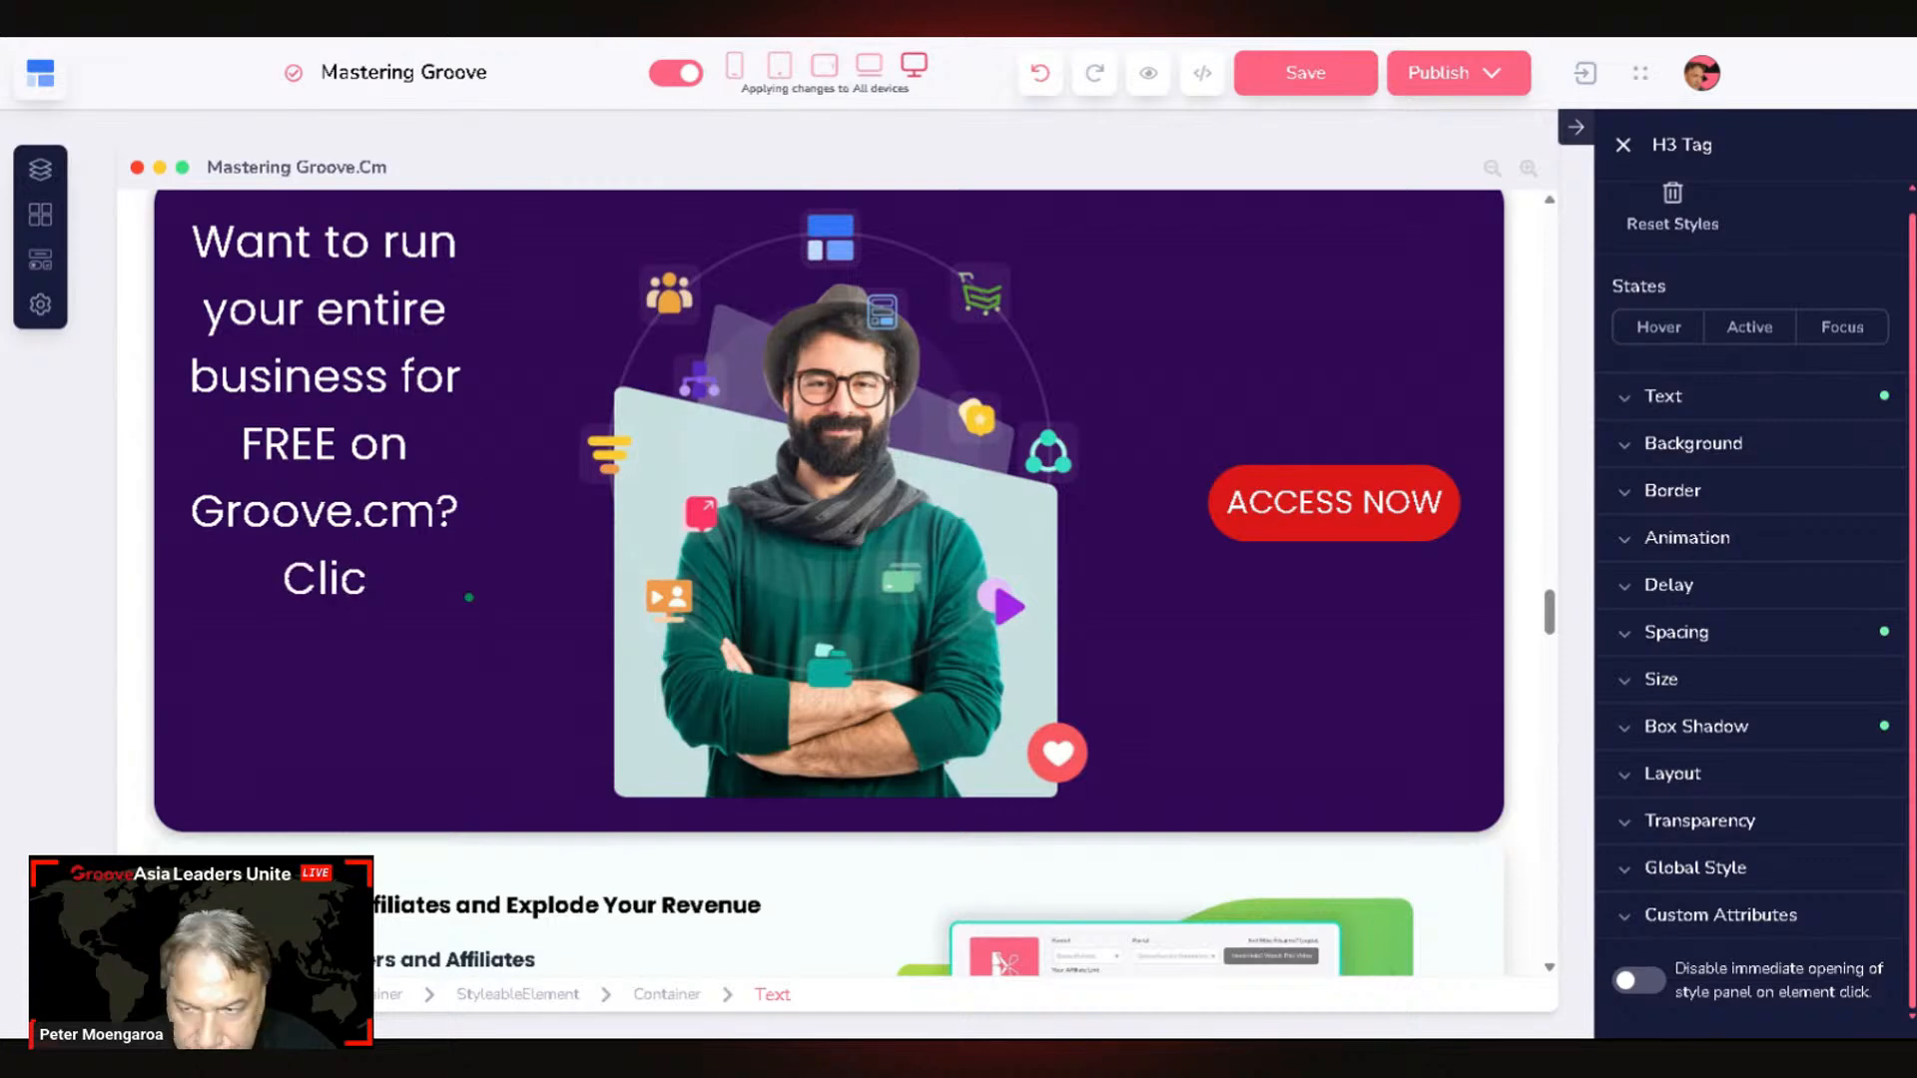
text(k )
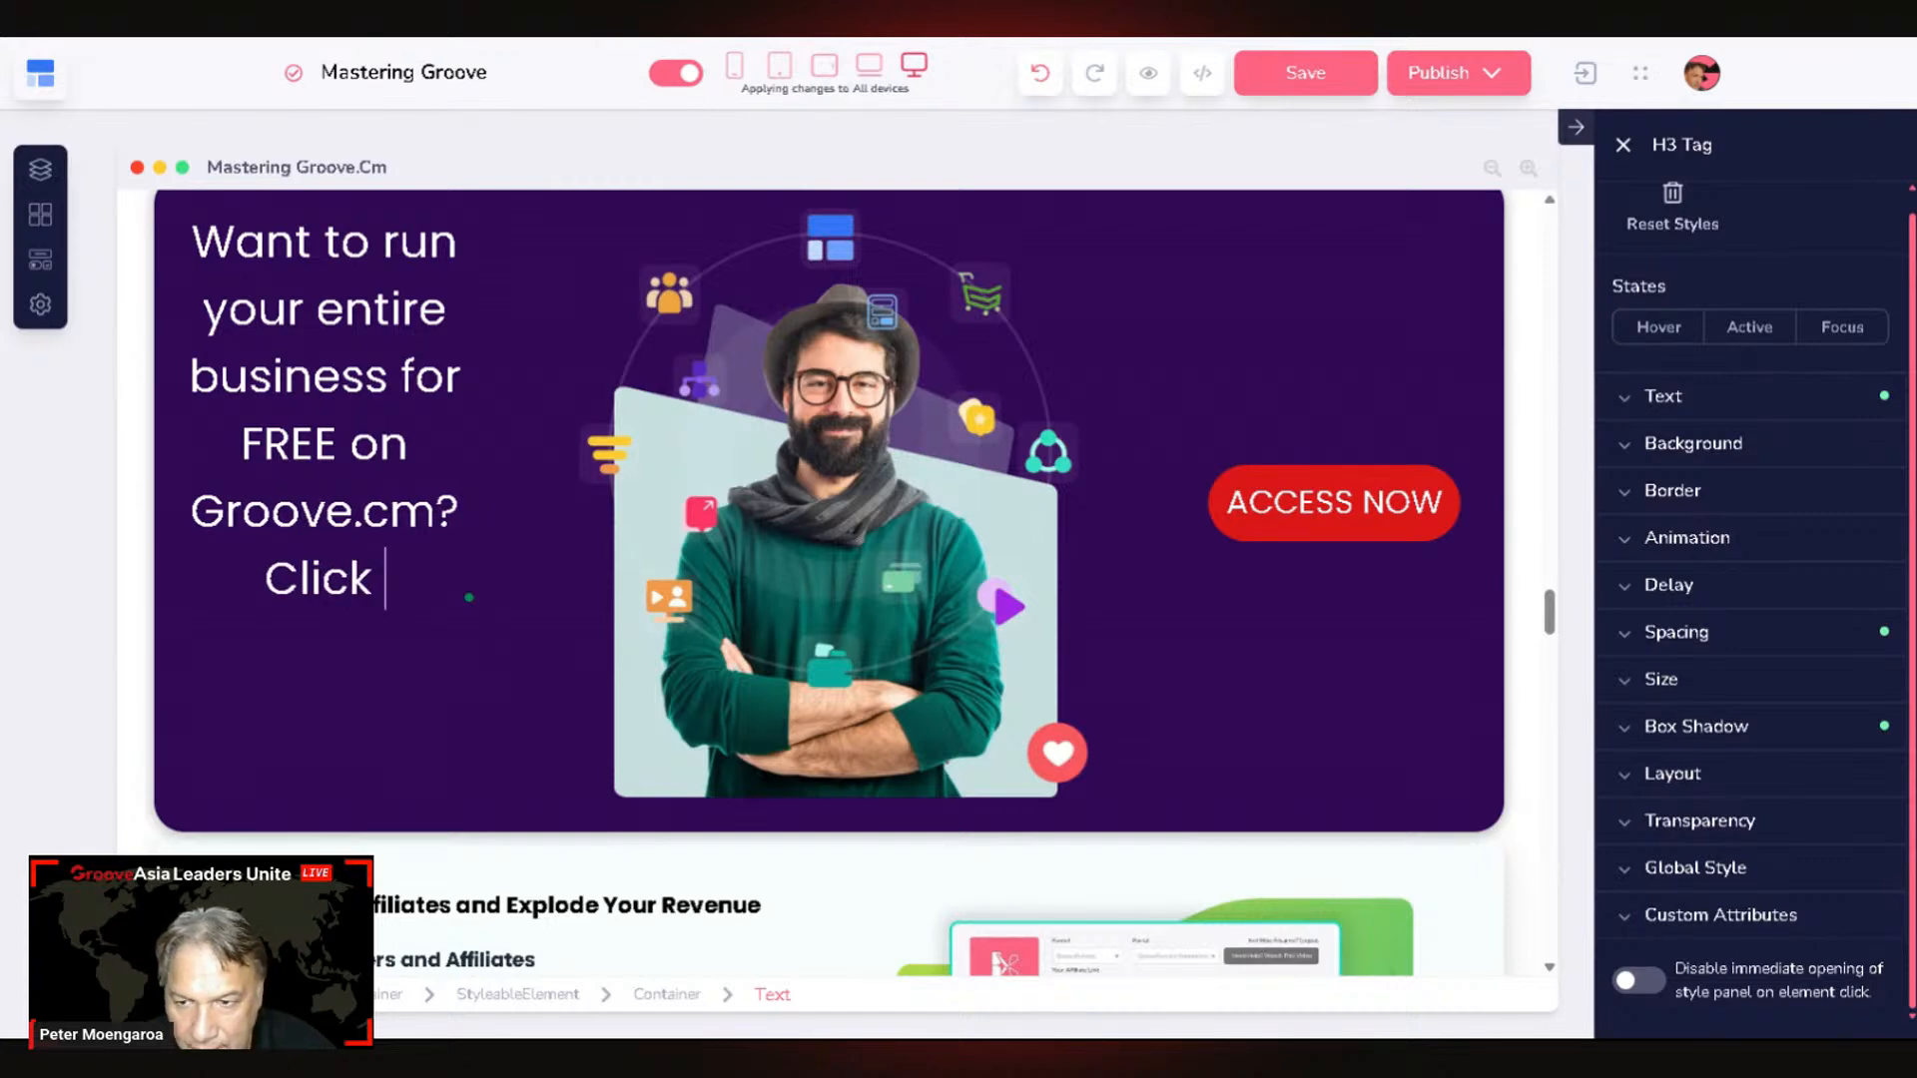
text(the )
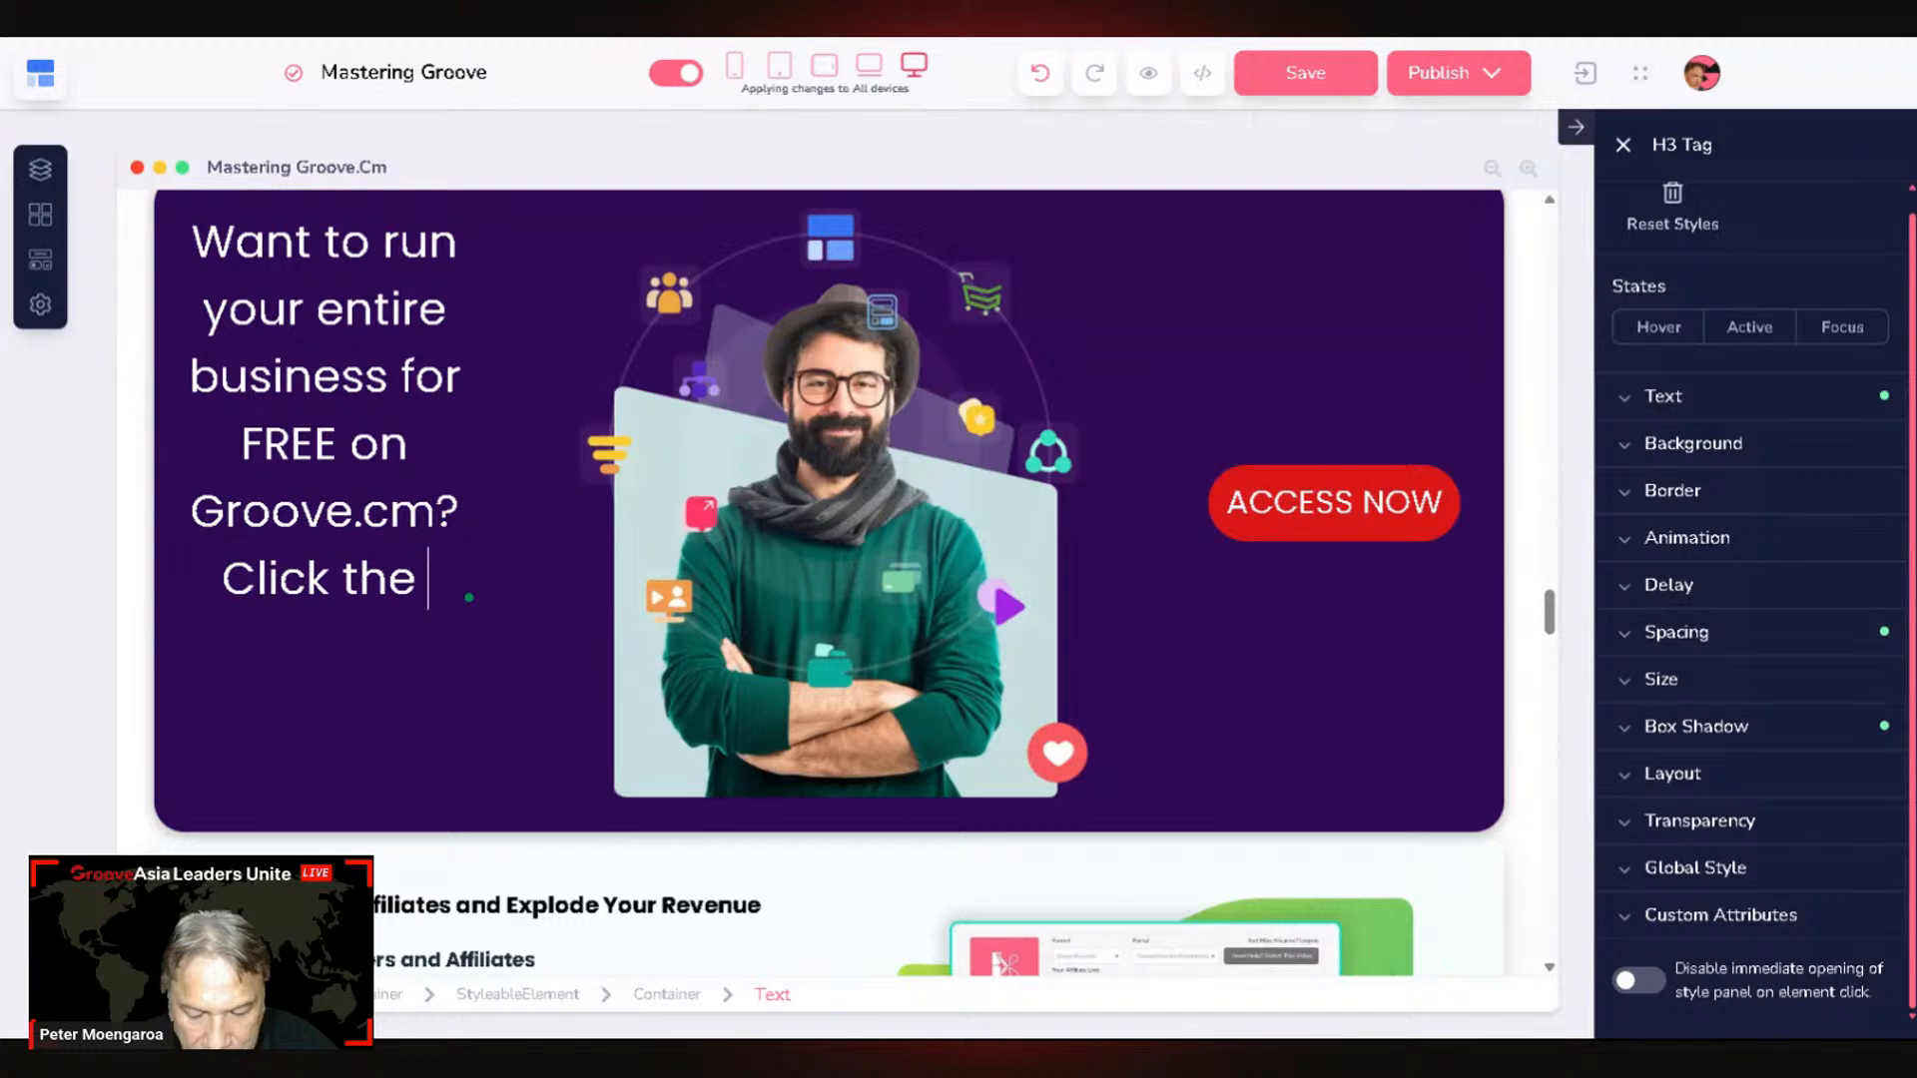
text(būtton)
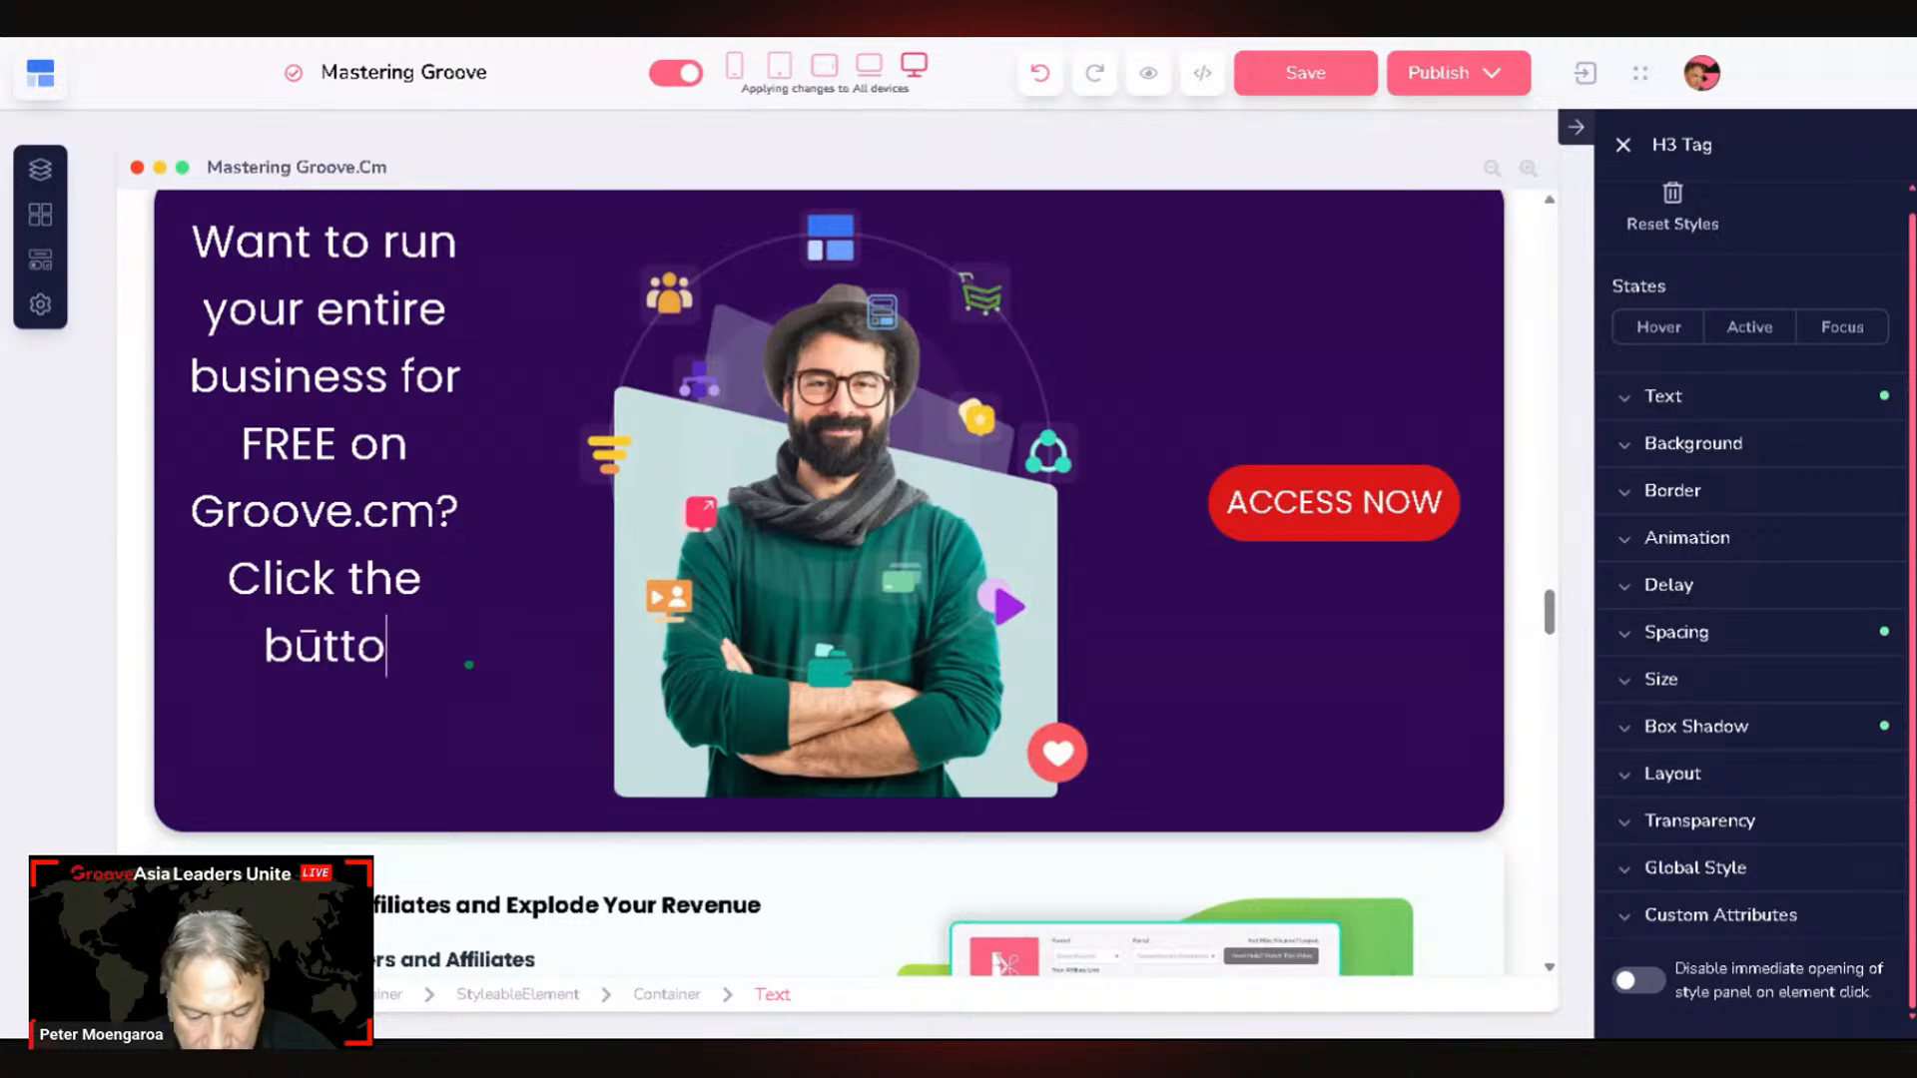
key(BackSpace)
key(BackSpace)
key(BackSpace)
key(BackSpace)
key(BackSpace)
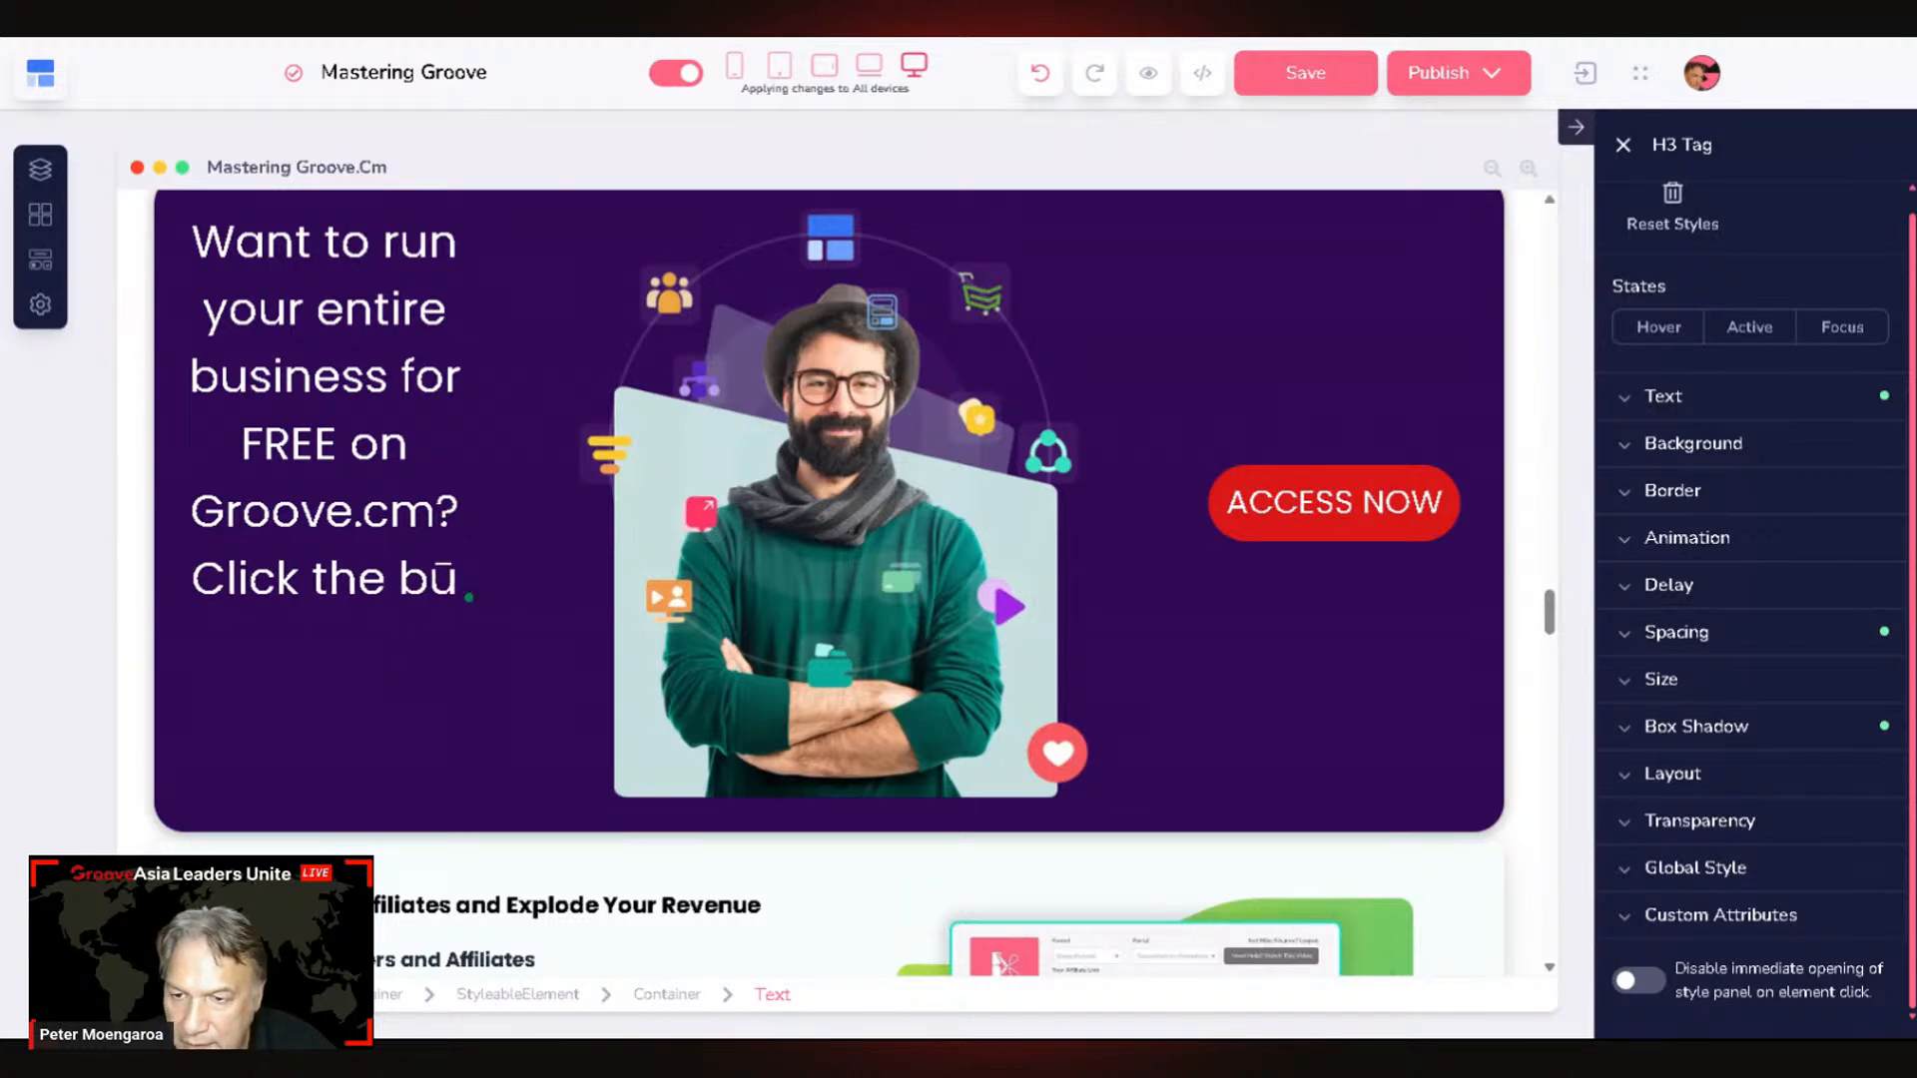
text(utto)
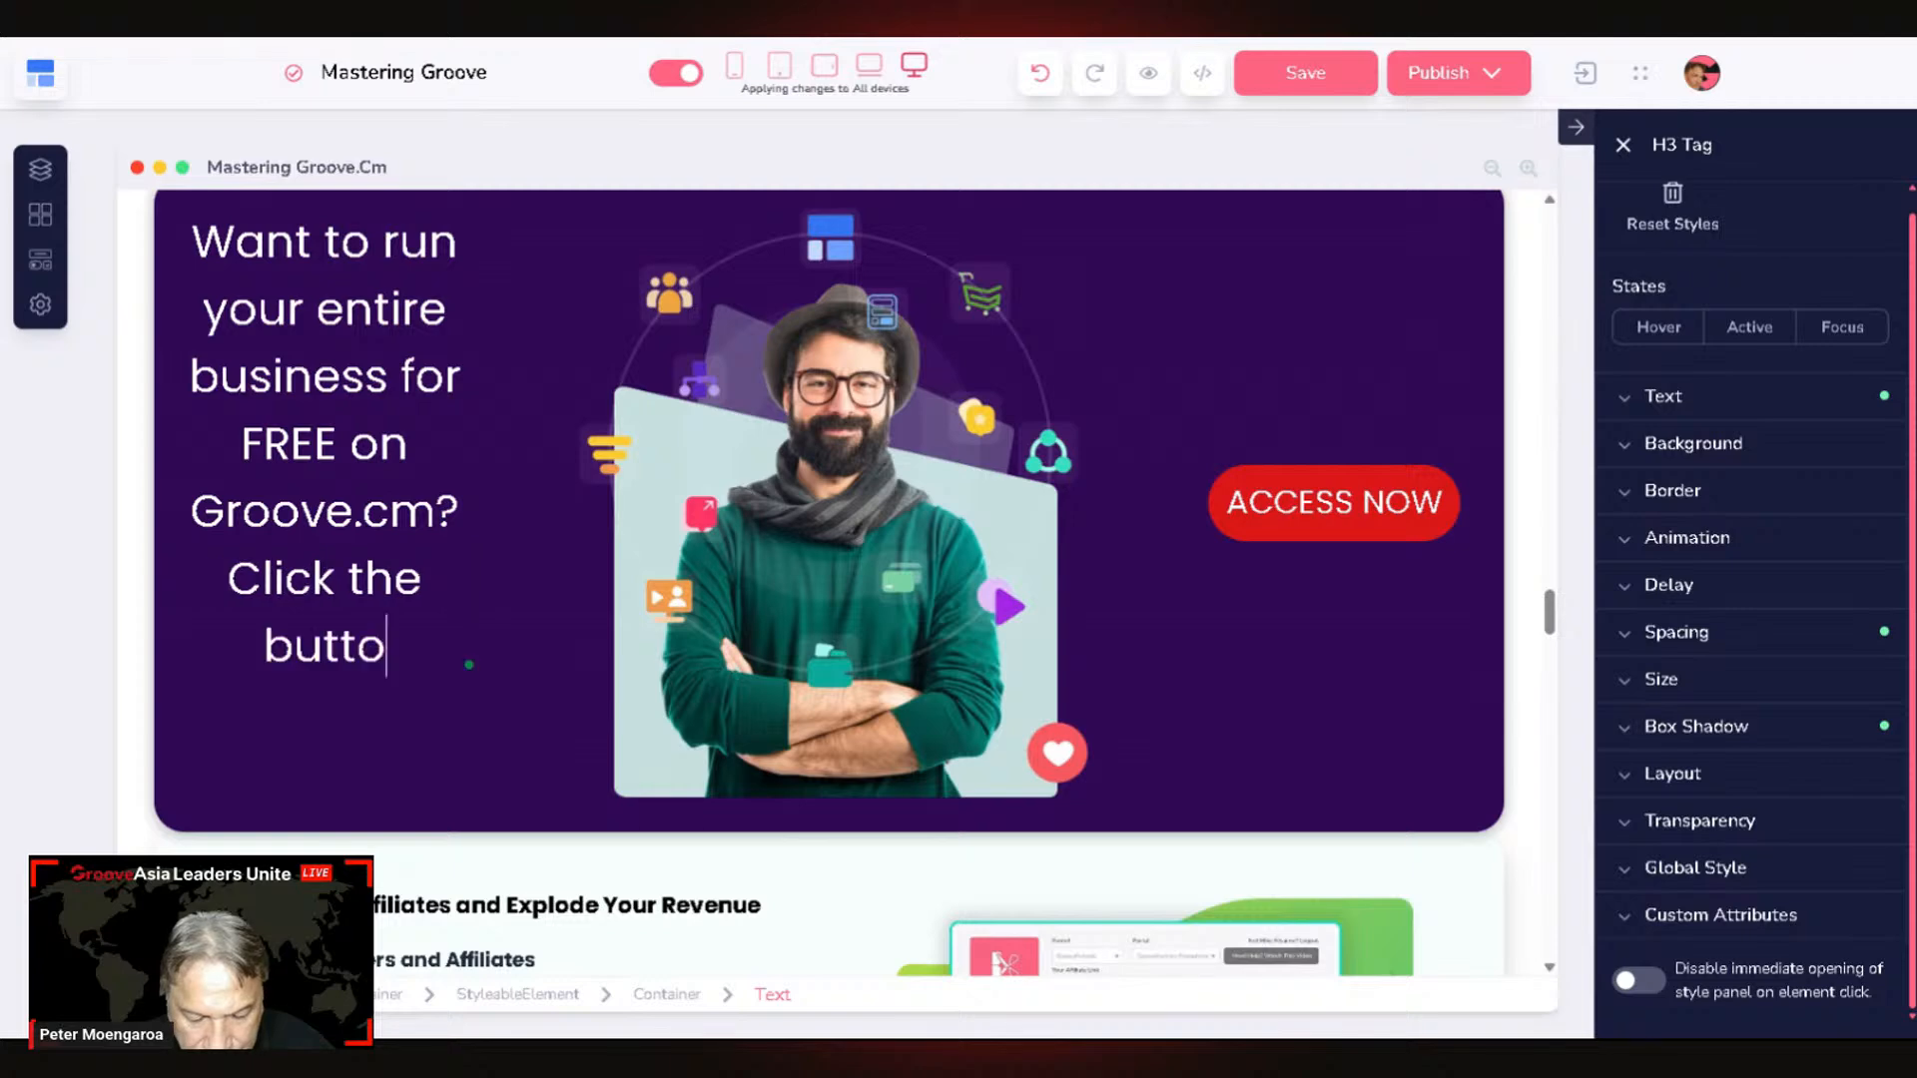
text(n and )
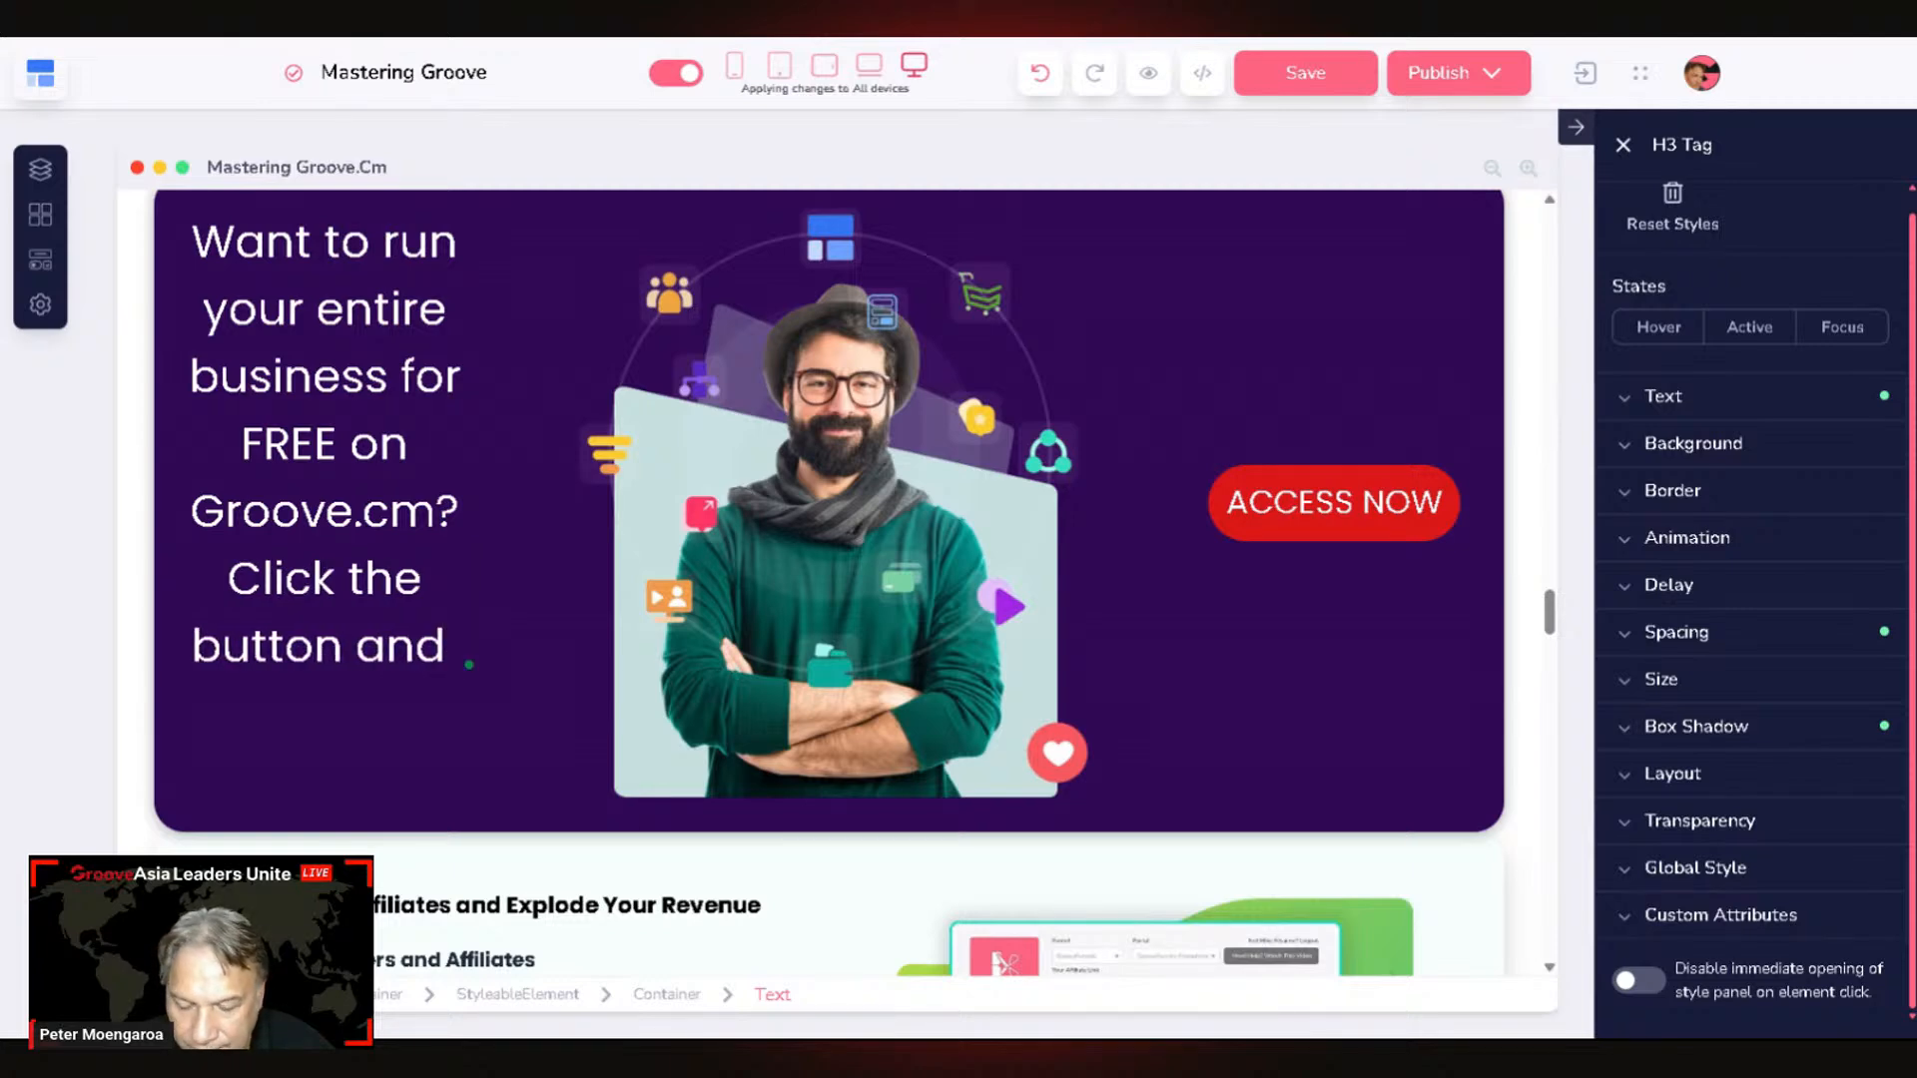
text(get )
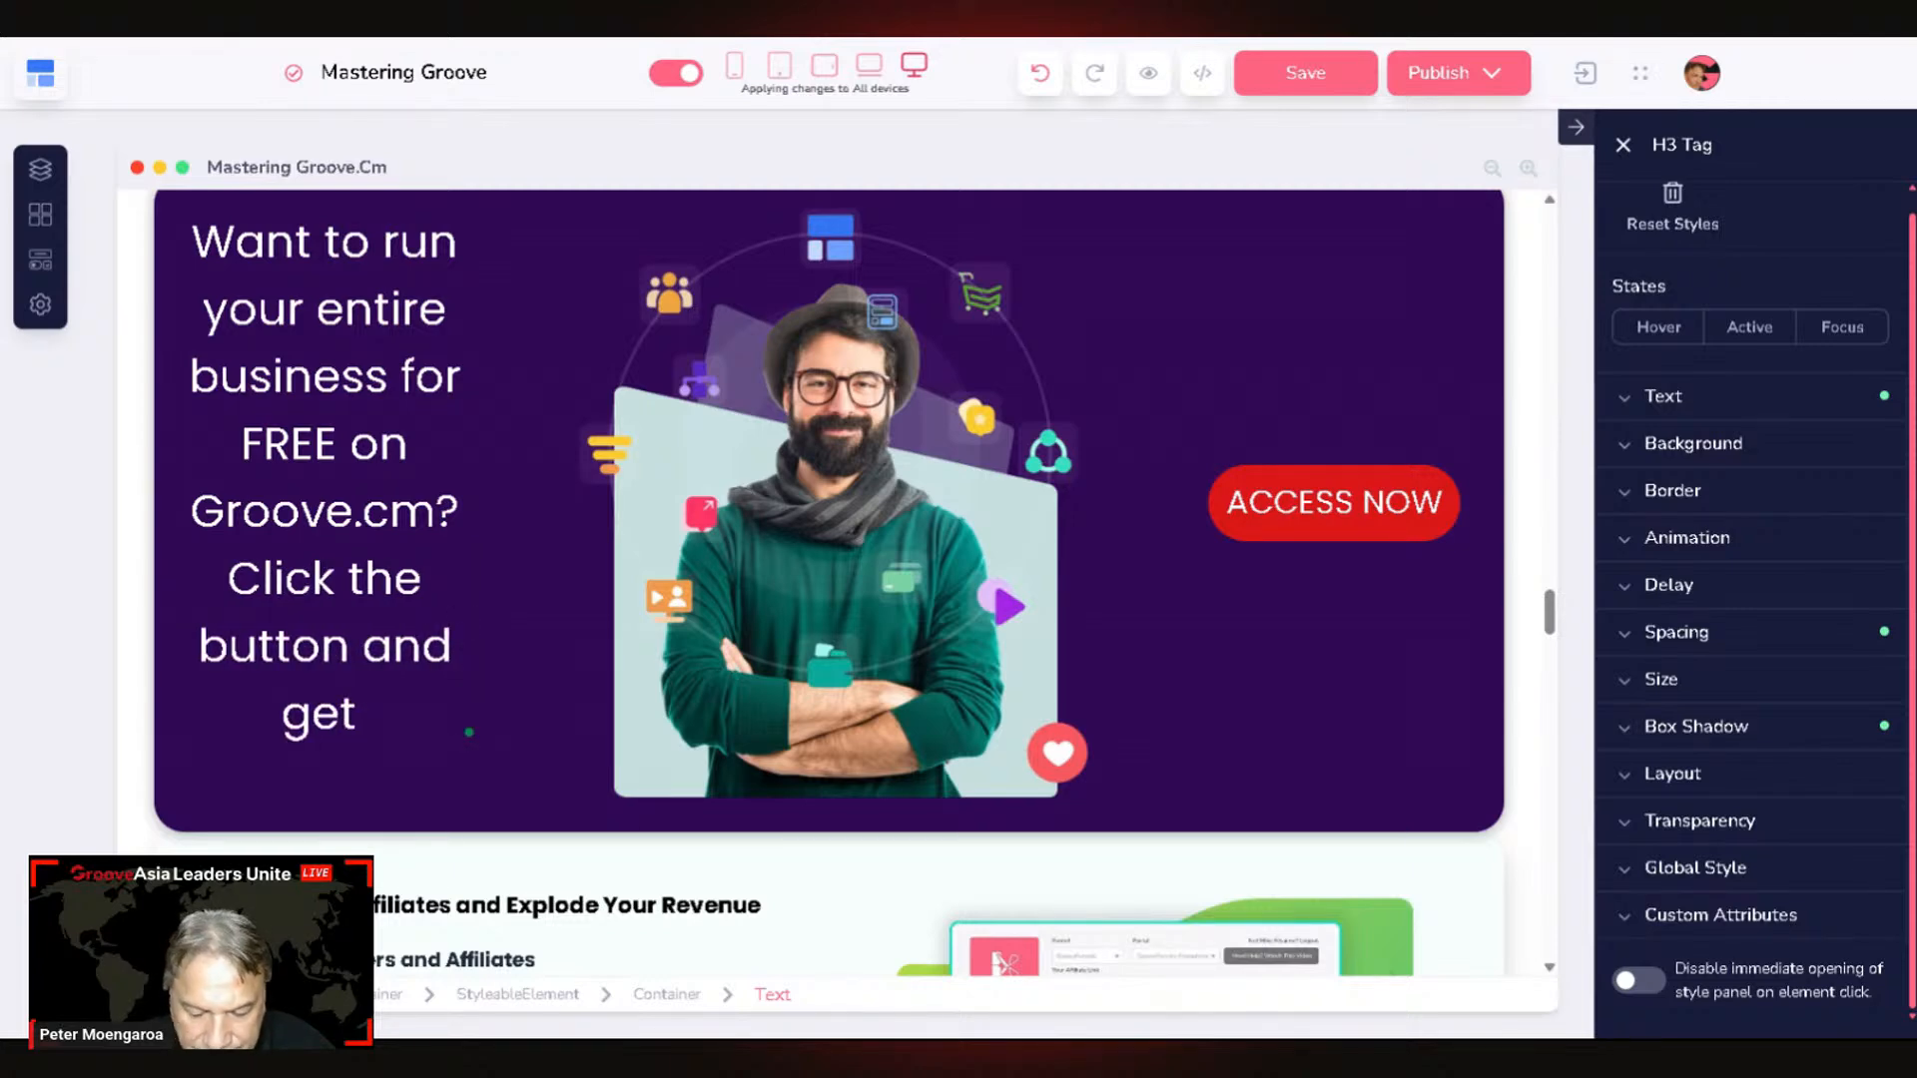
text(a)
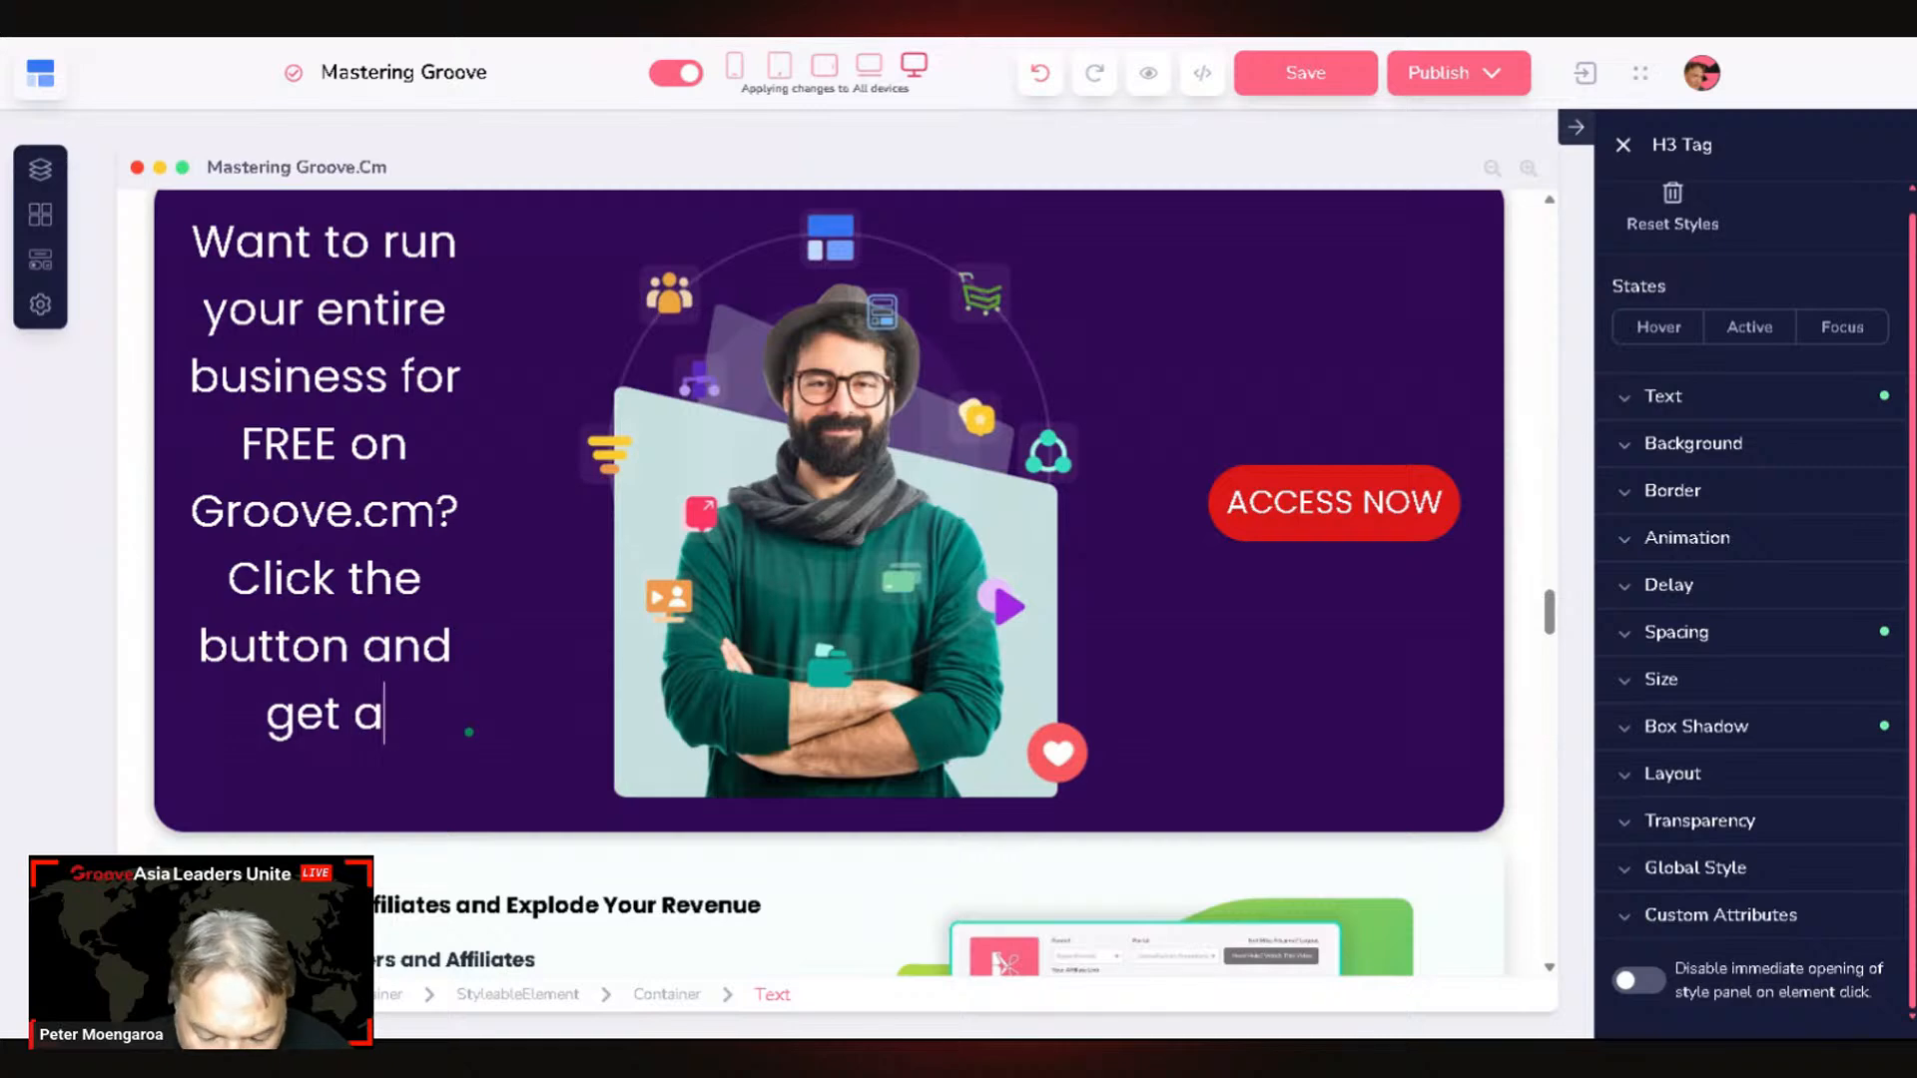
text(ccess)
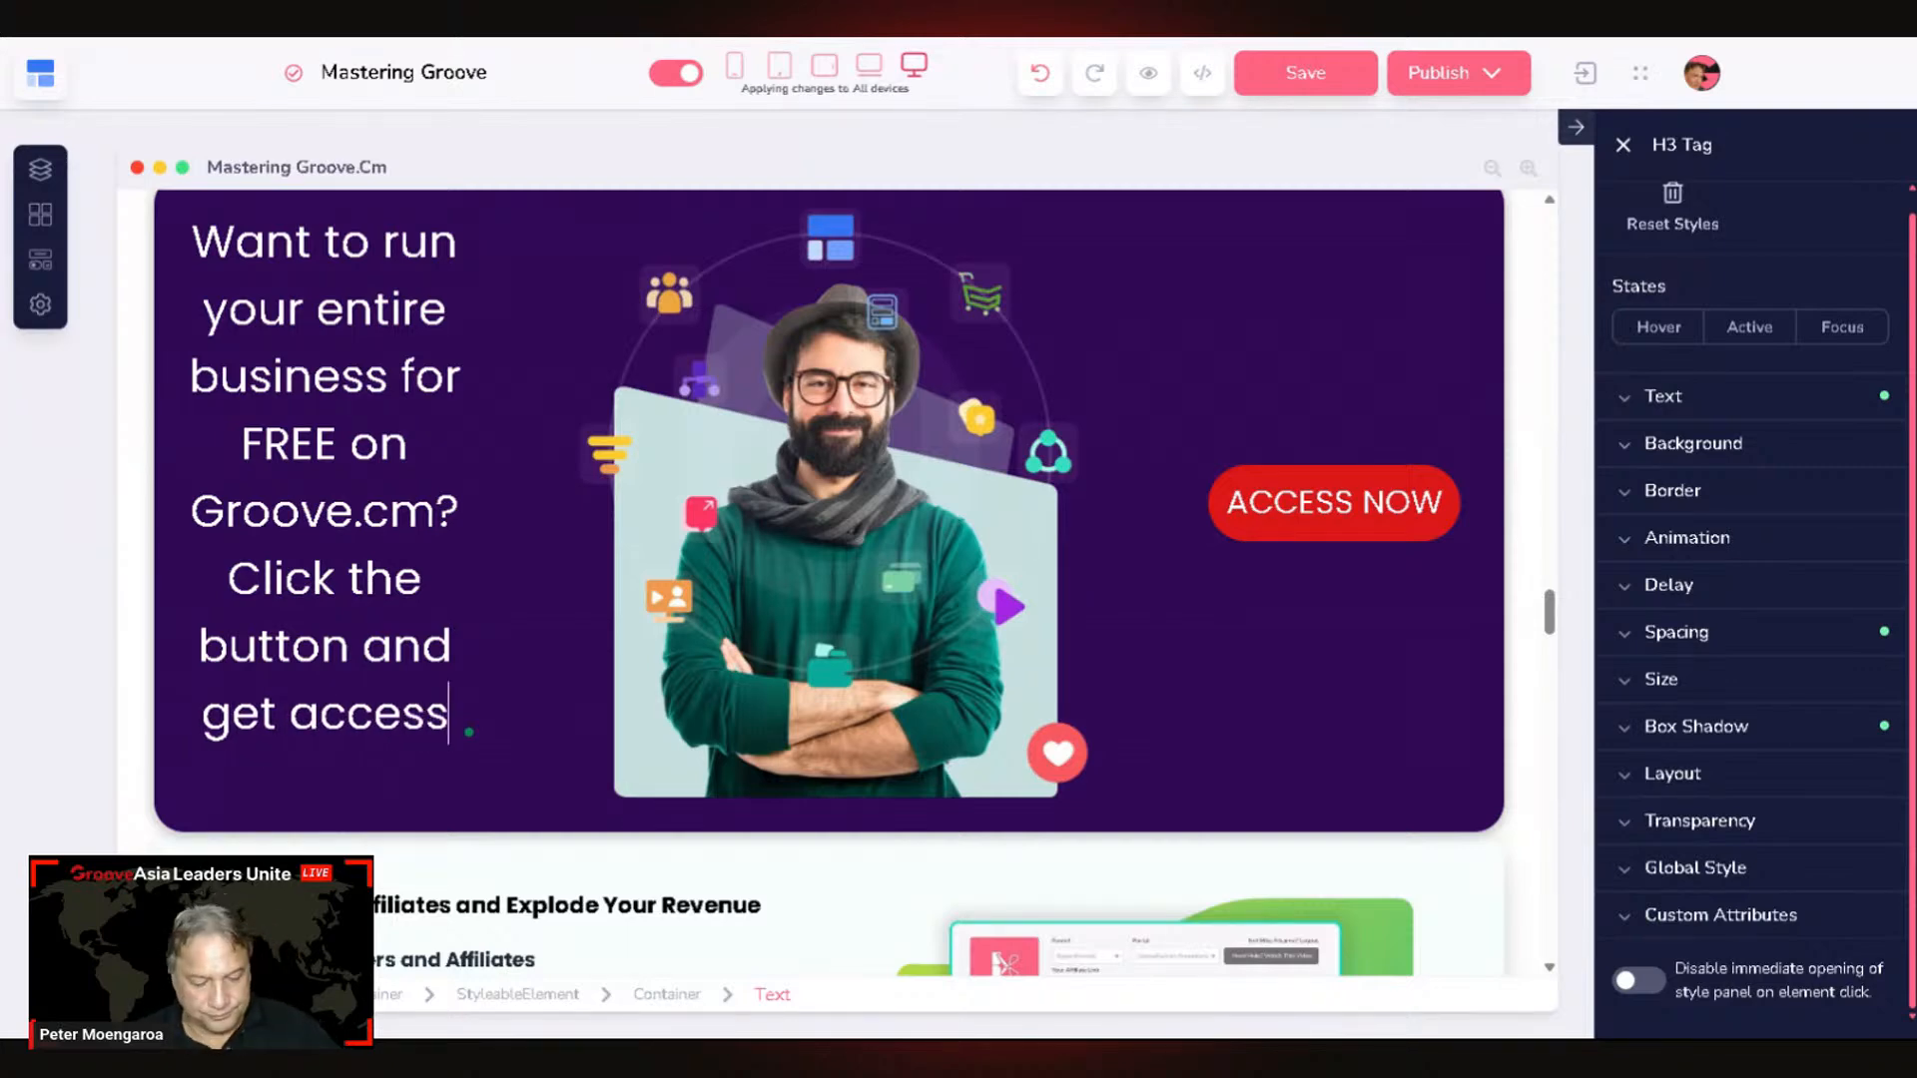
text(.)
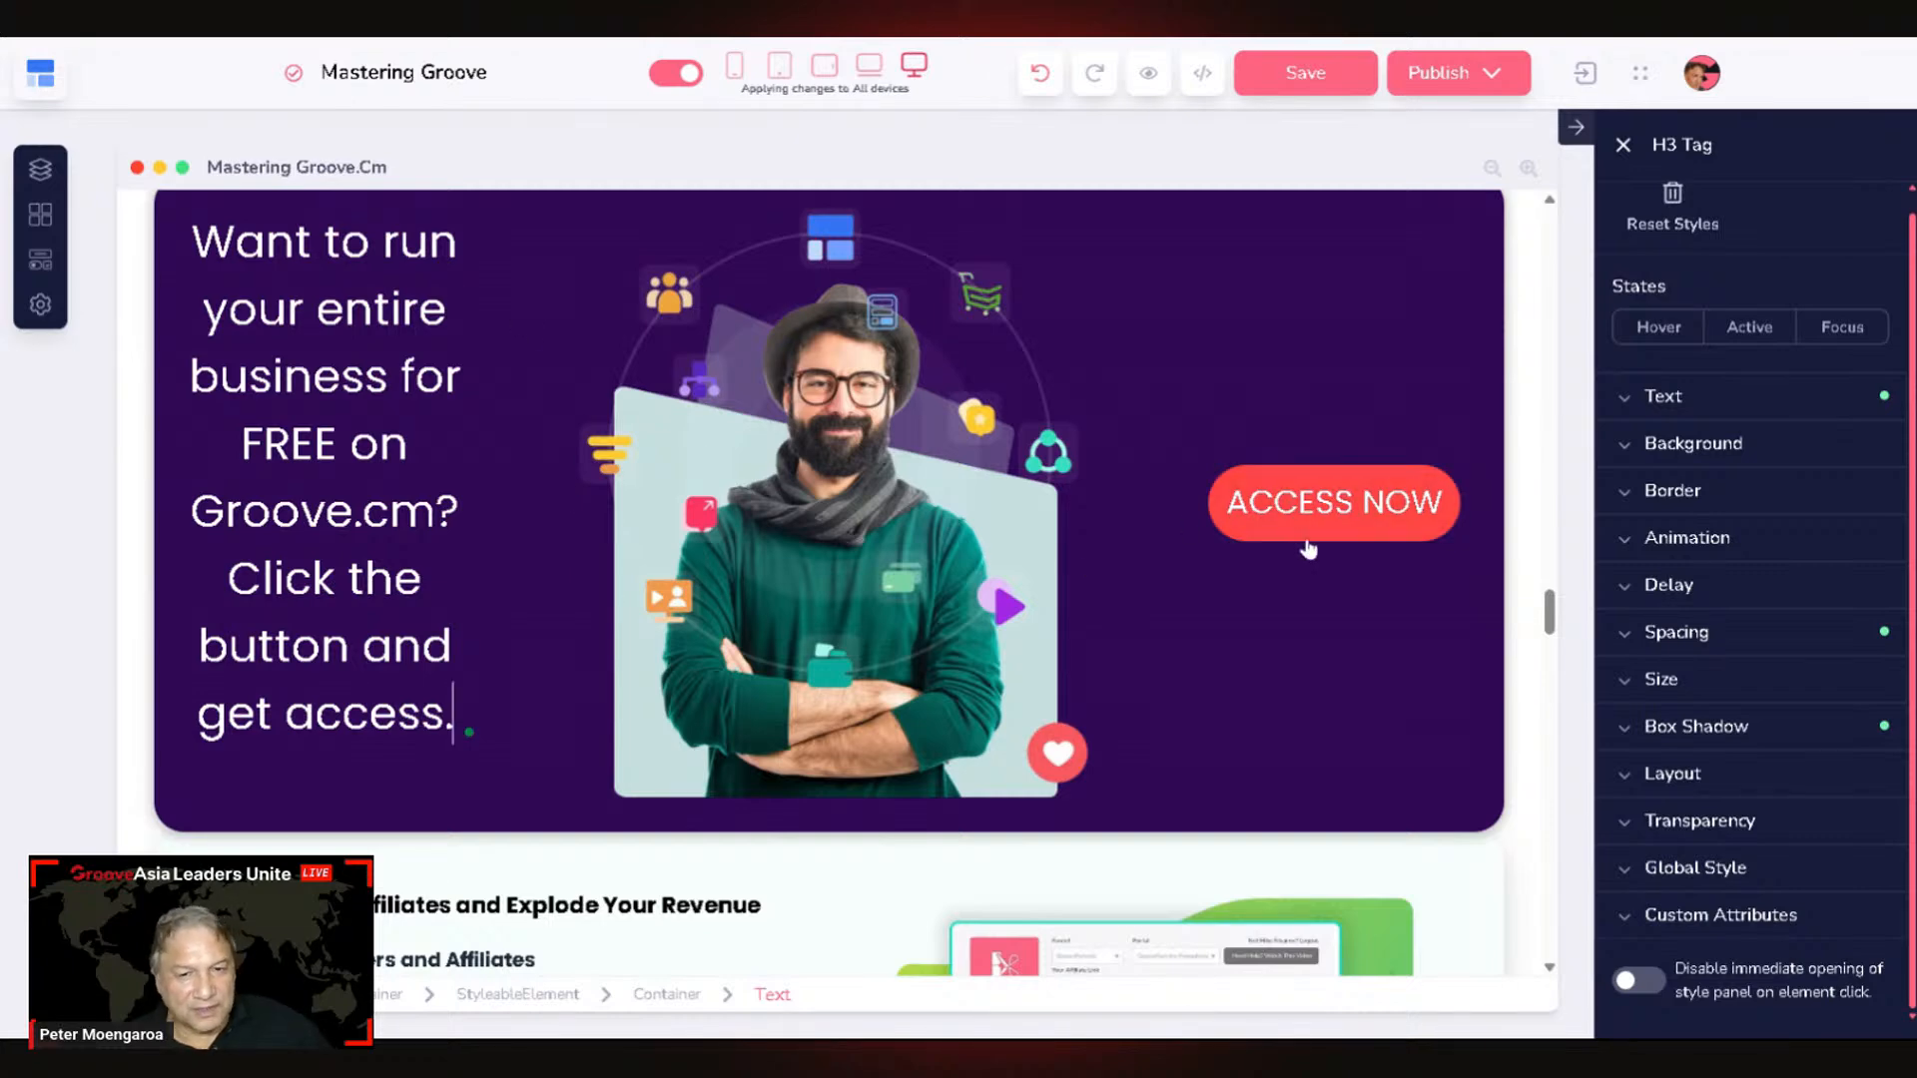
click(1324, 513)
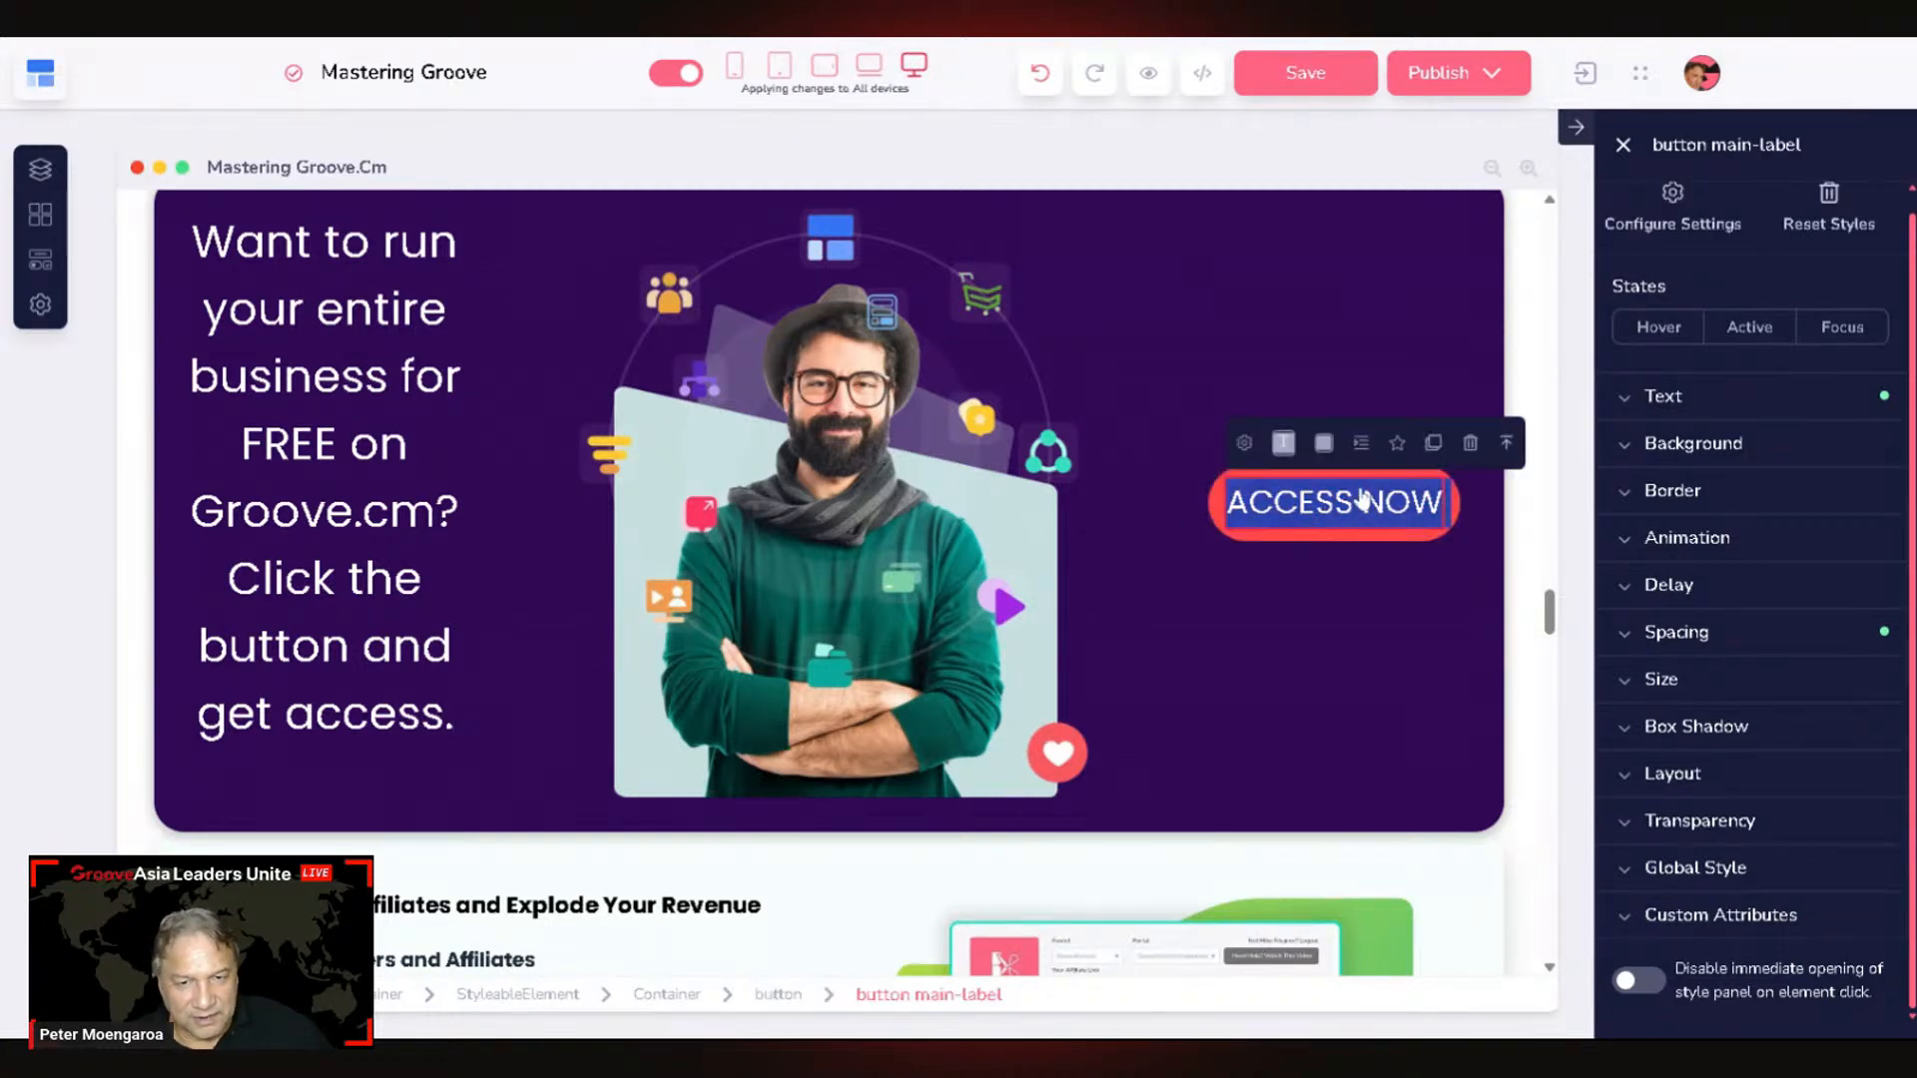
Step: Change the button's main label from ACCESS NOW to 'GET 12 MONTHS FREE HERE'
click(1252, 448)
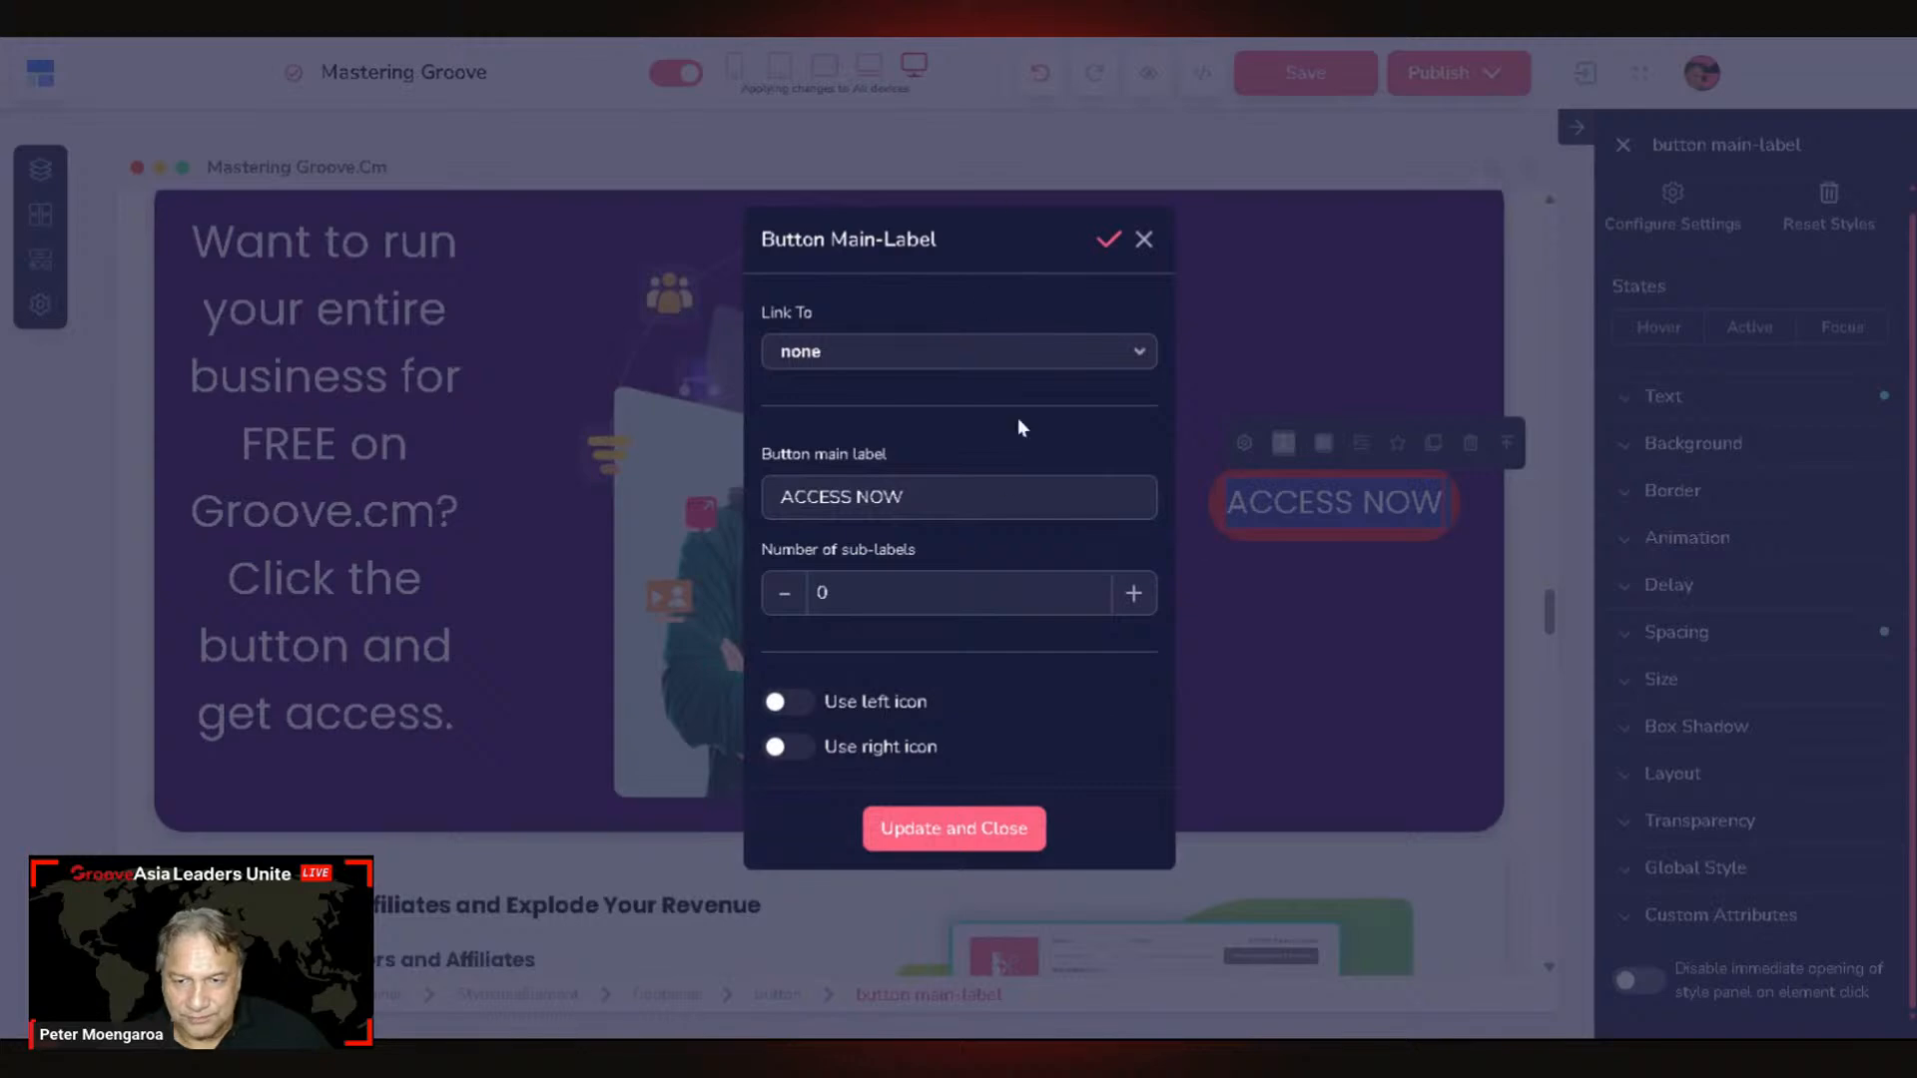
drag(782, 496, 903, 496)
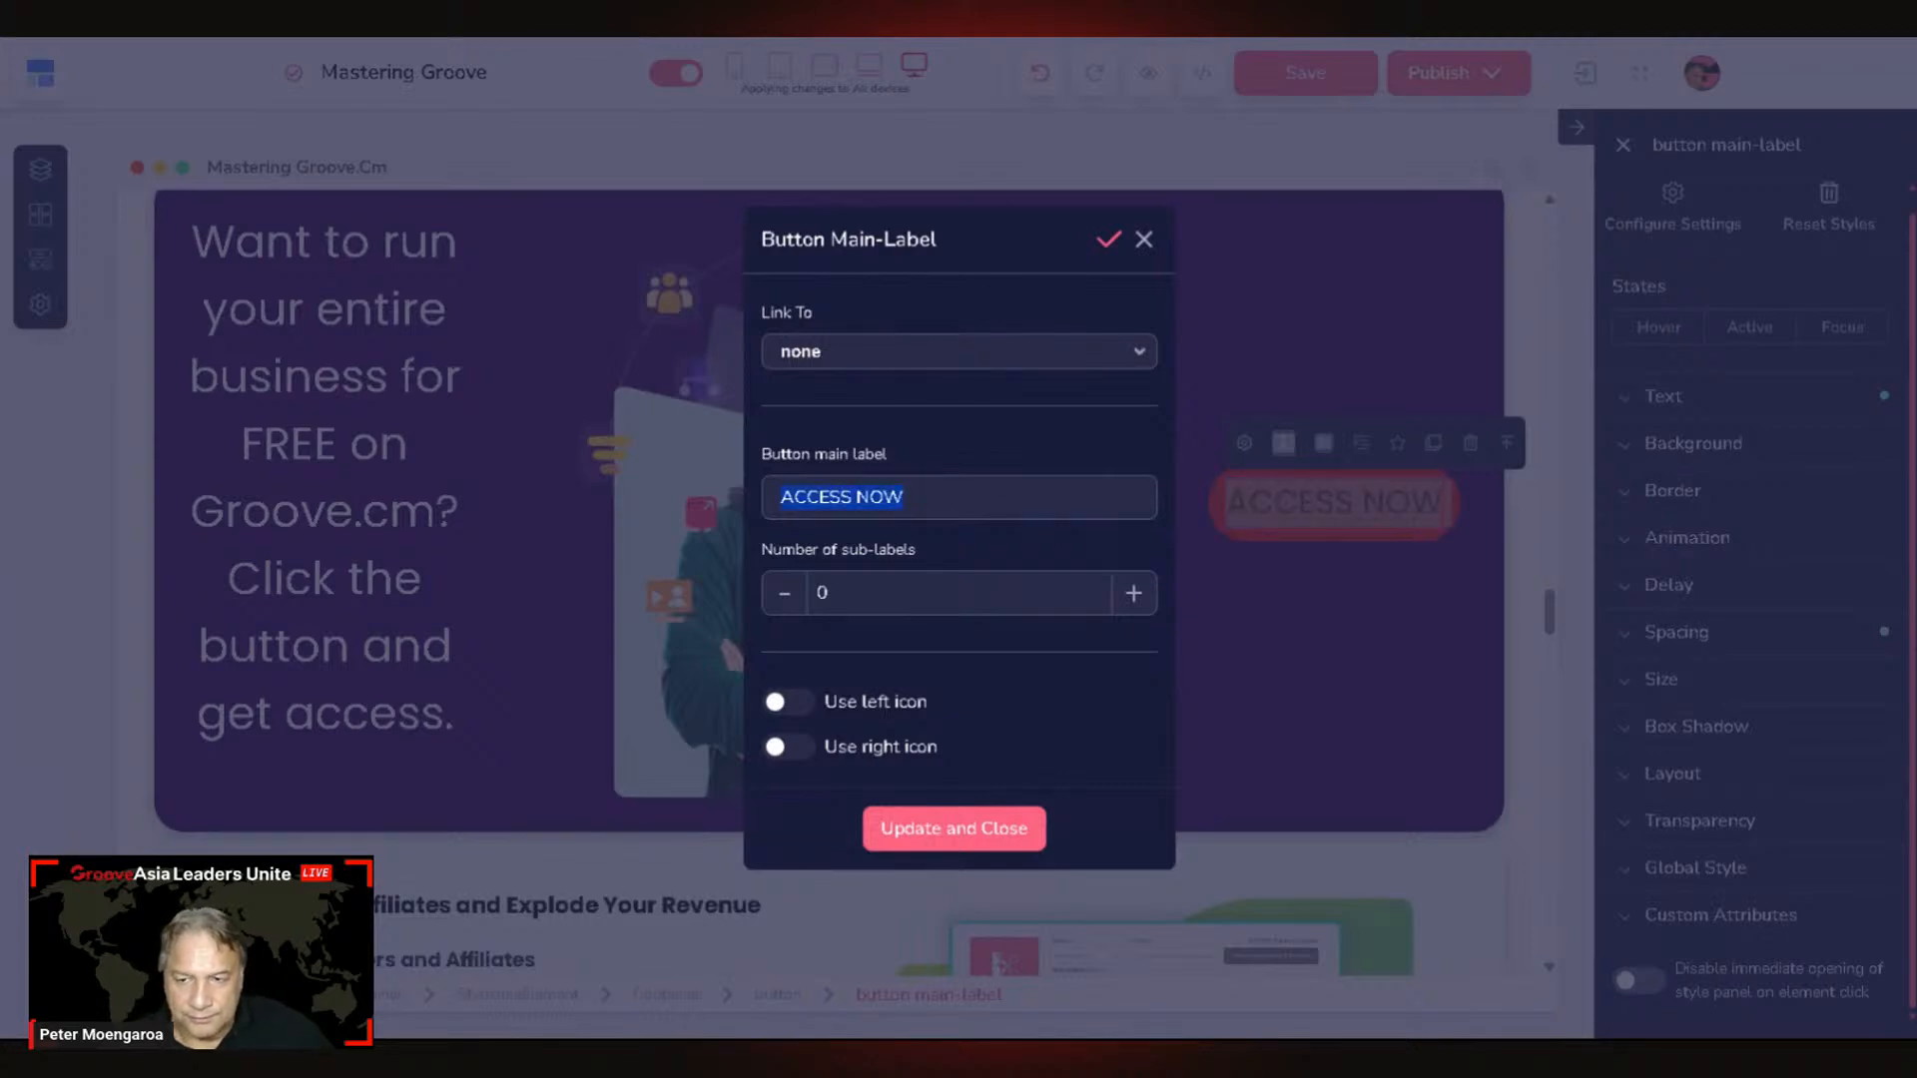
key(BackSpace)
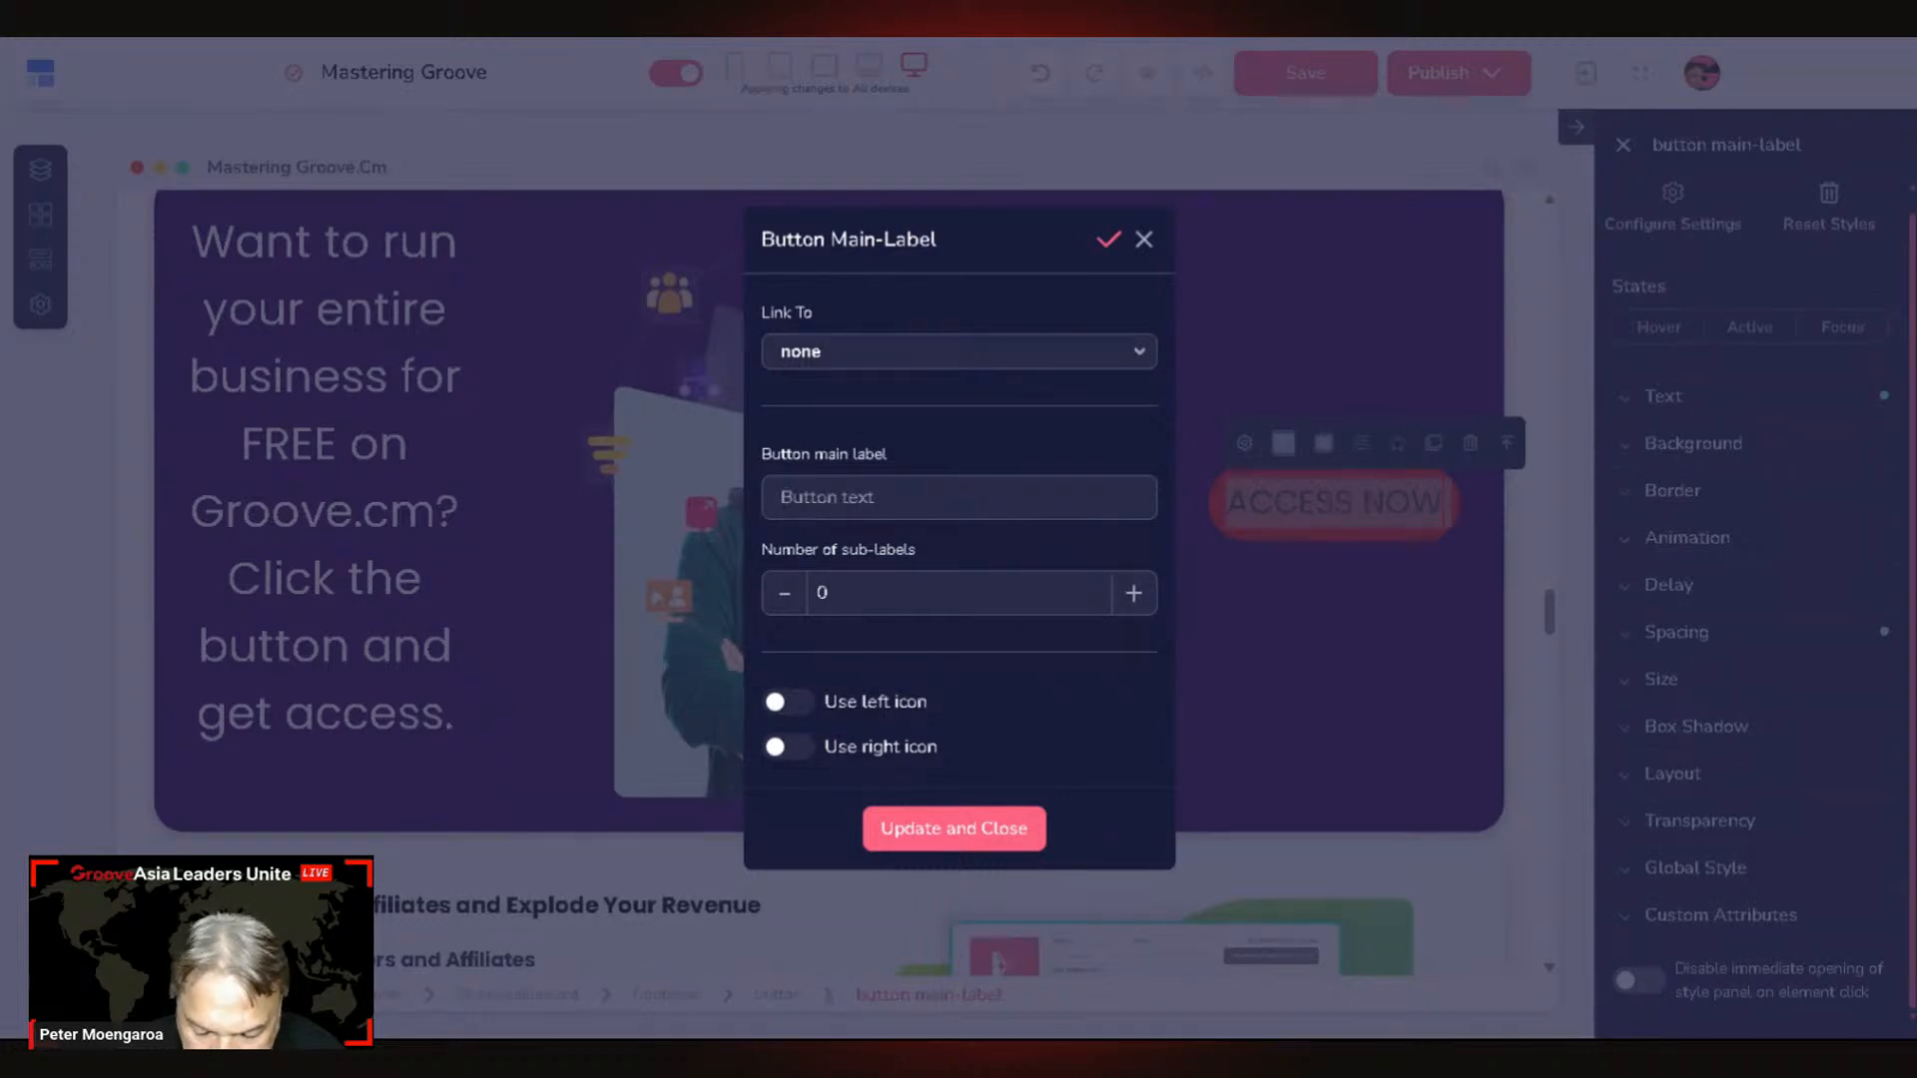
text(GET)
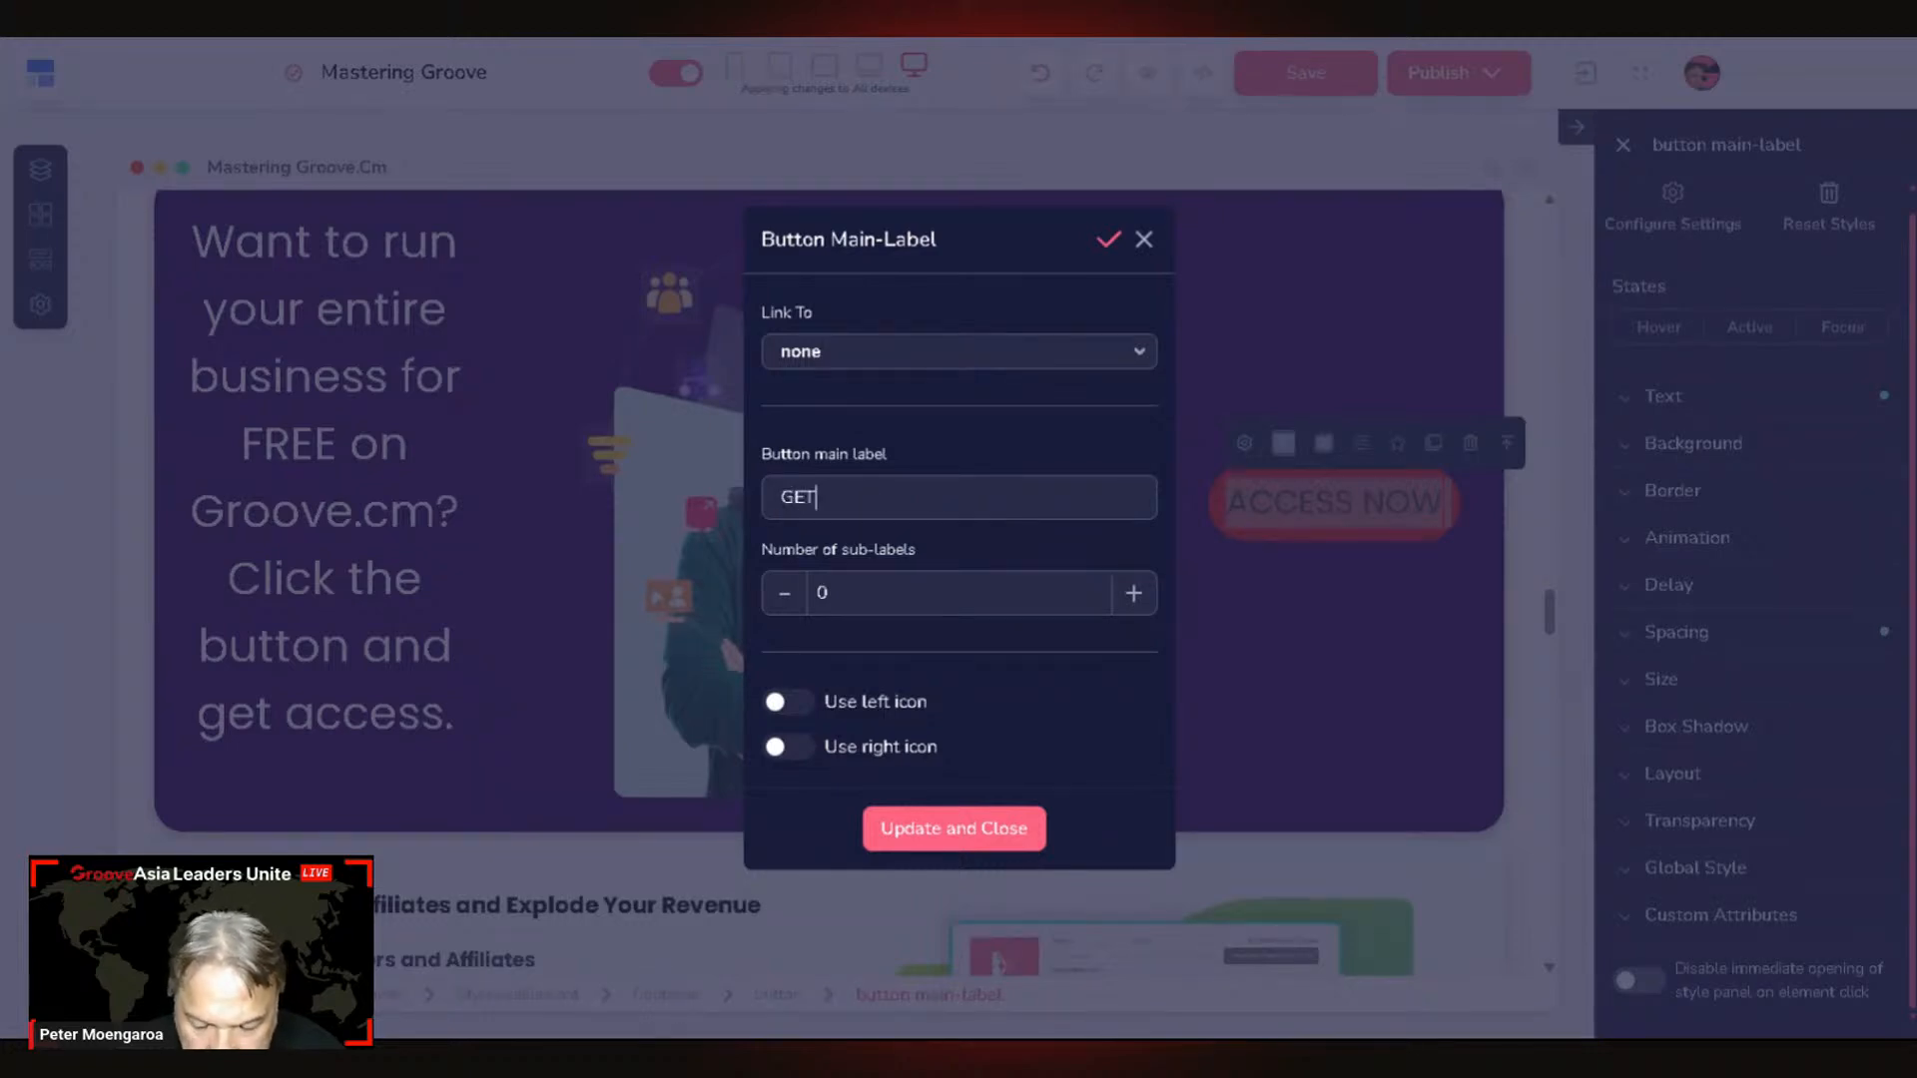
text( 12 MT)
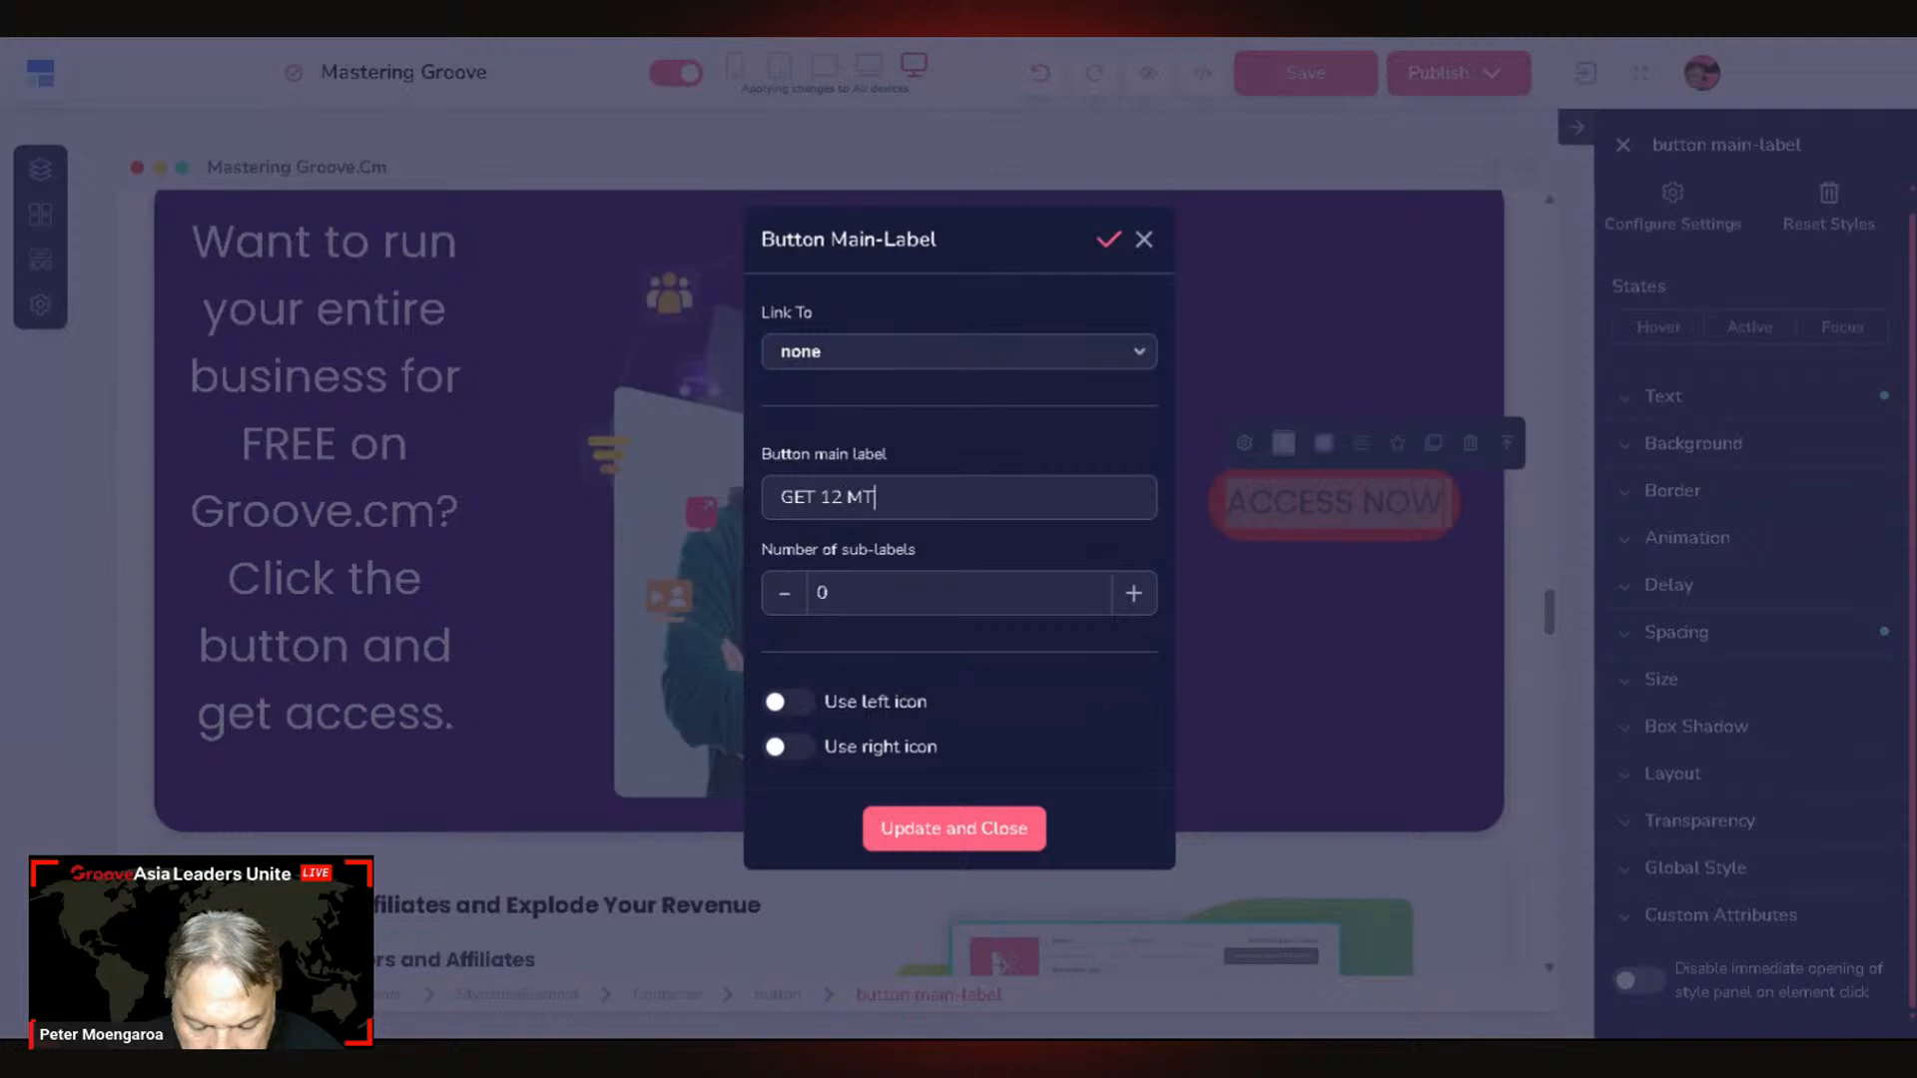
key(BackSpace)
text(ONTH)
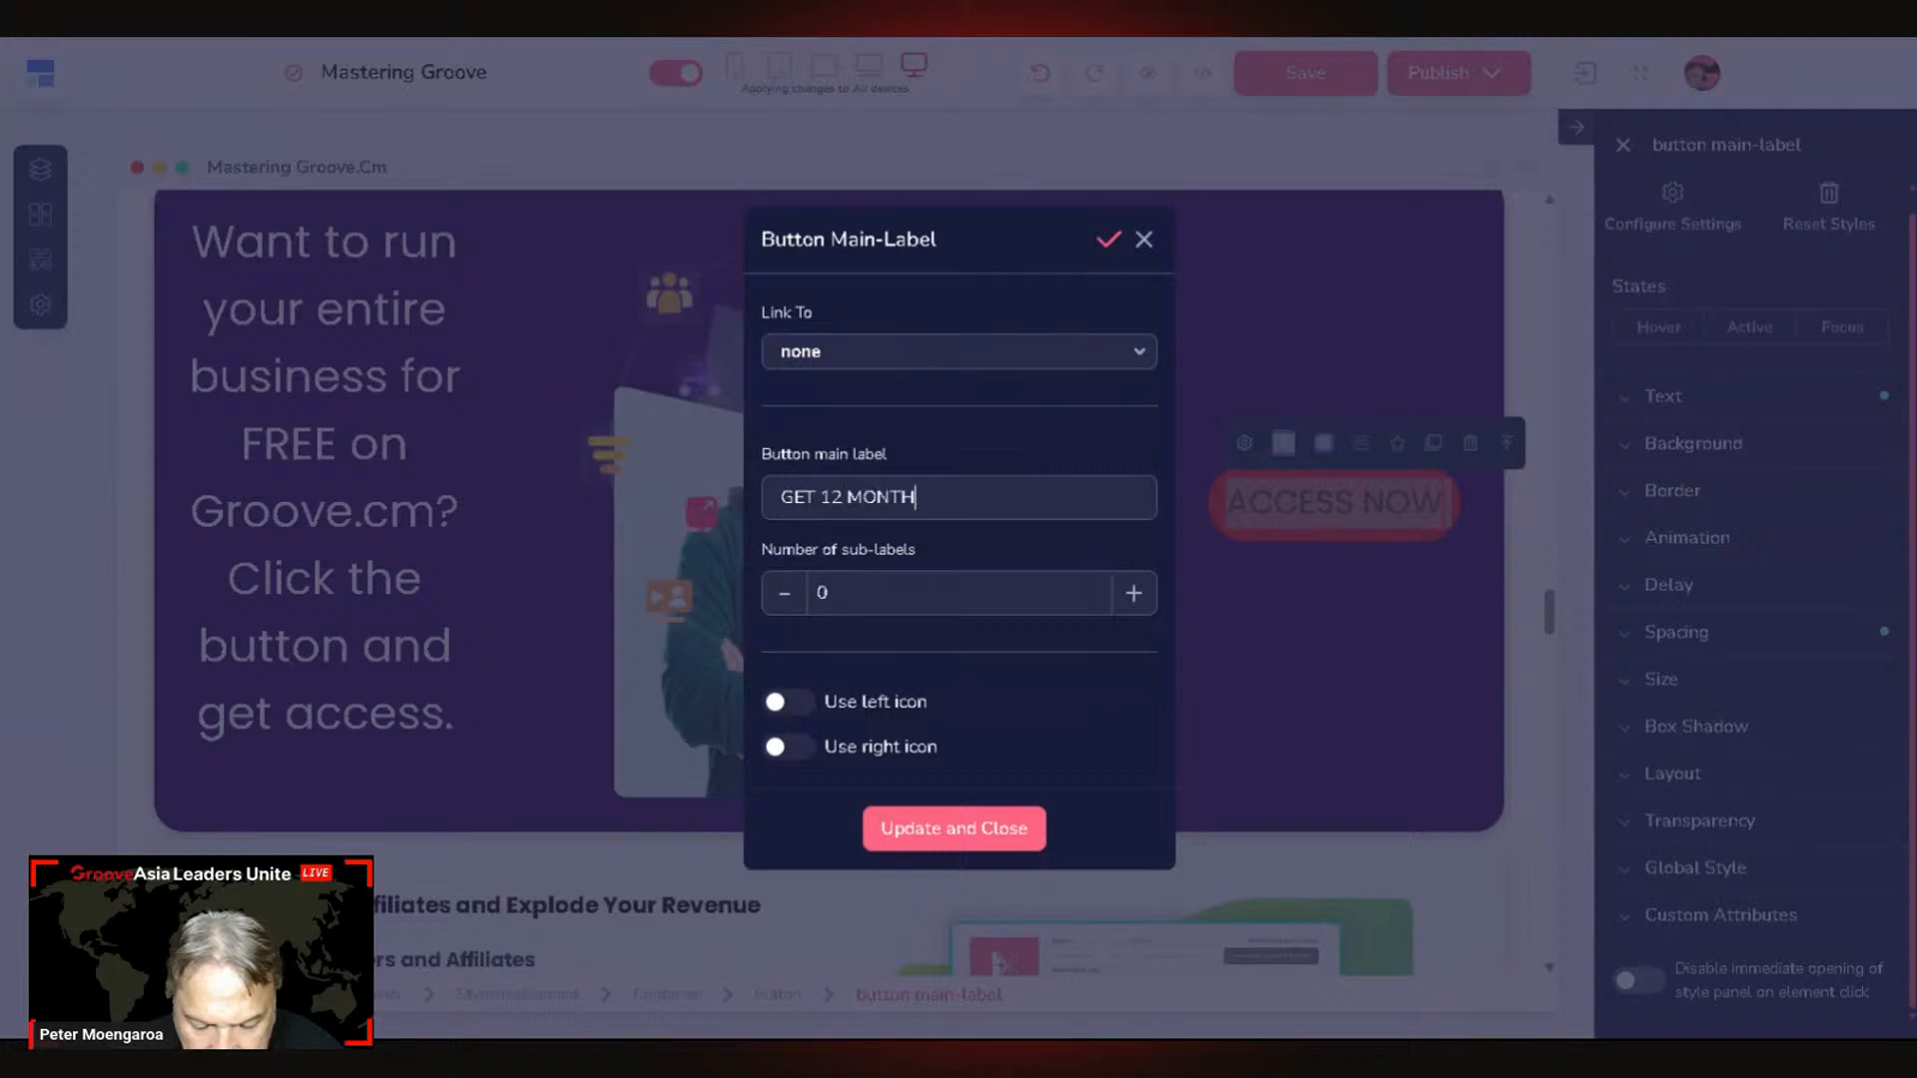
text(S FE)
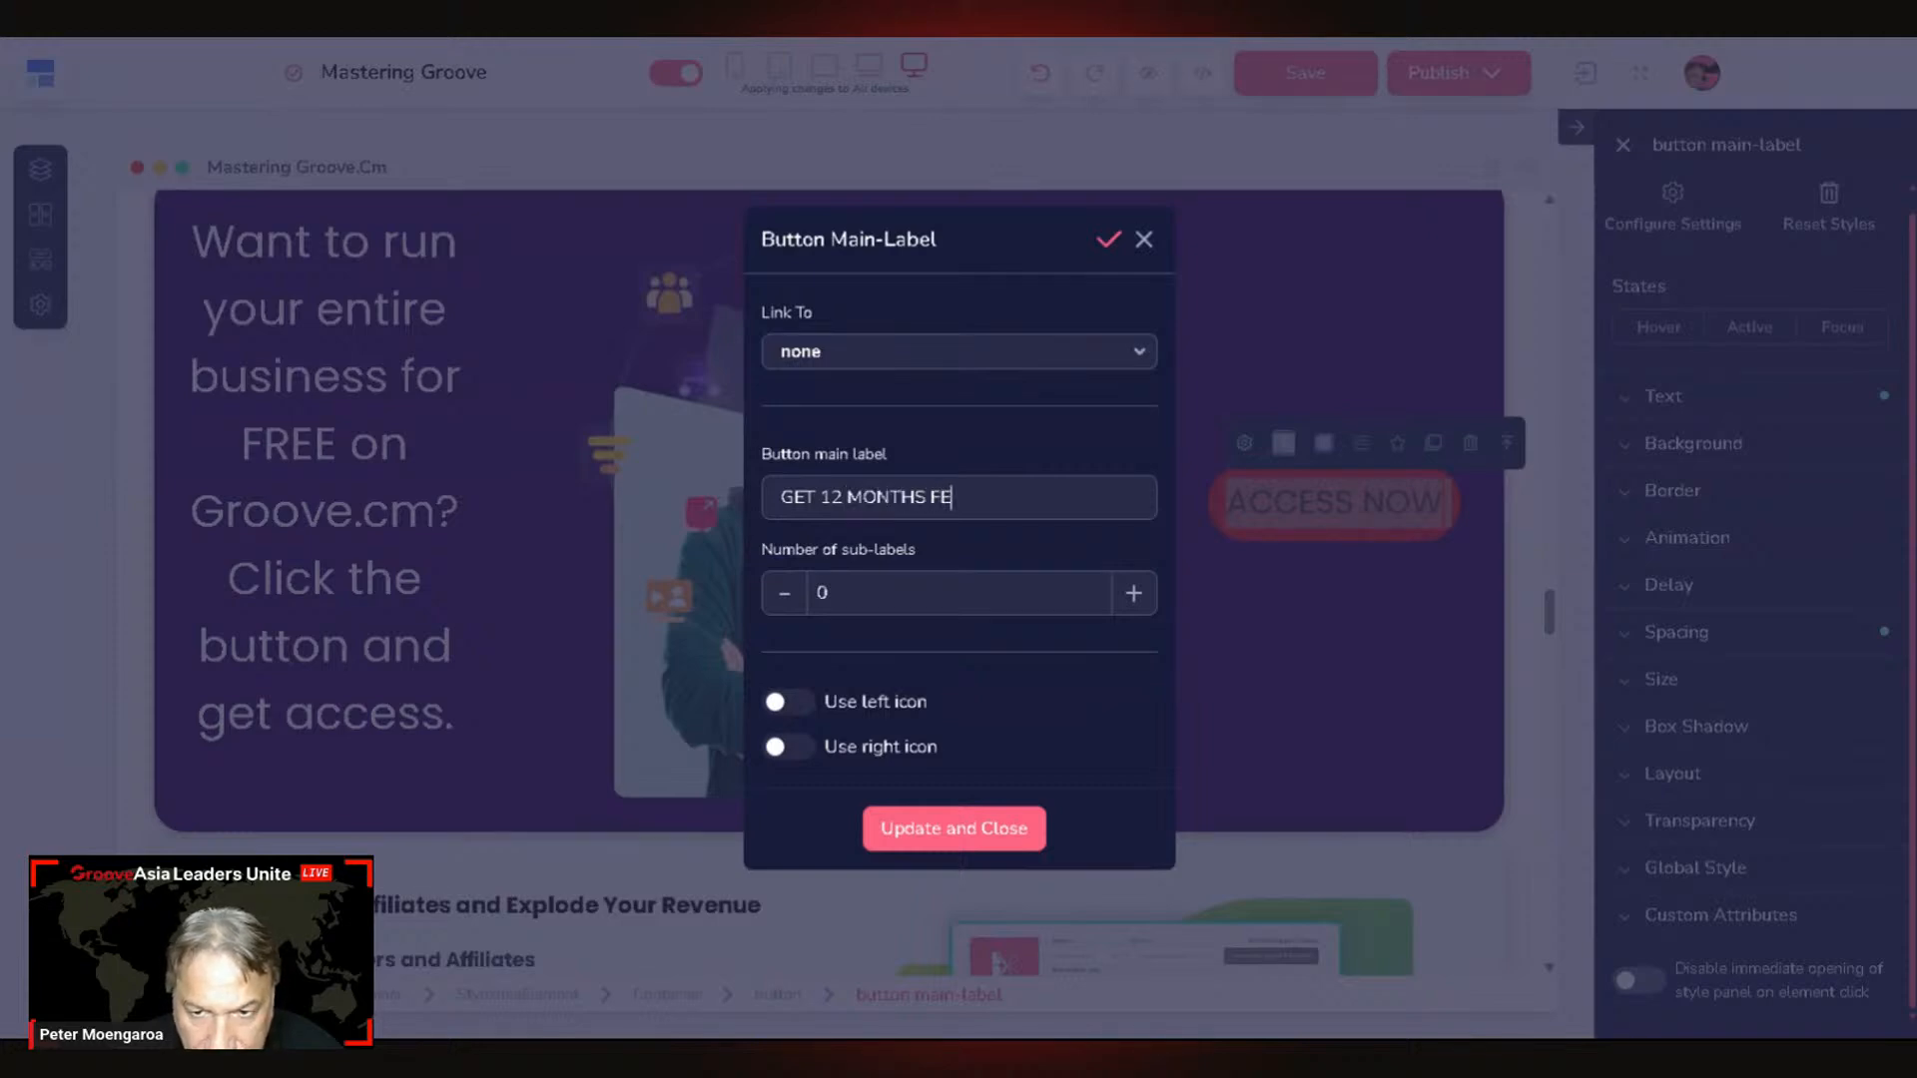
key(BackSpace)
text(REE)
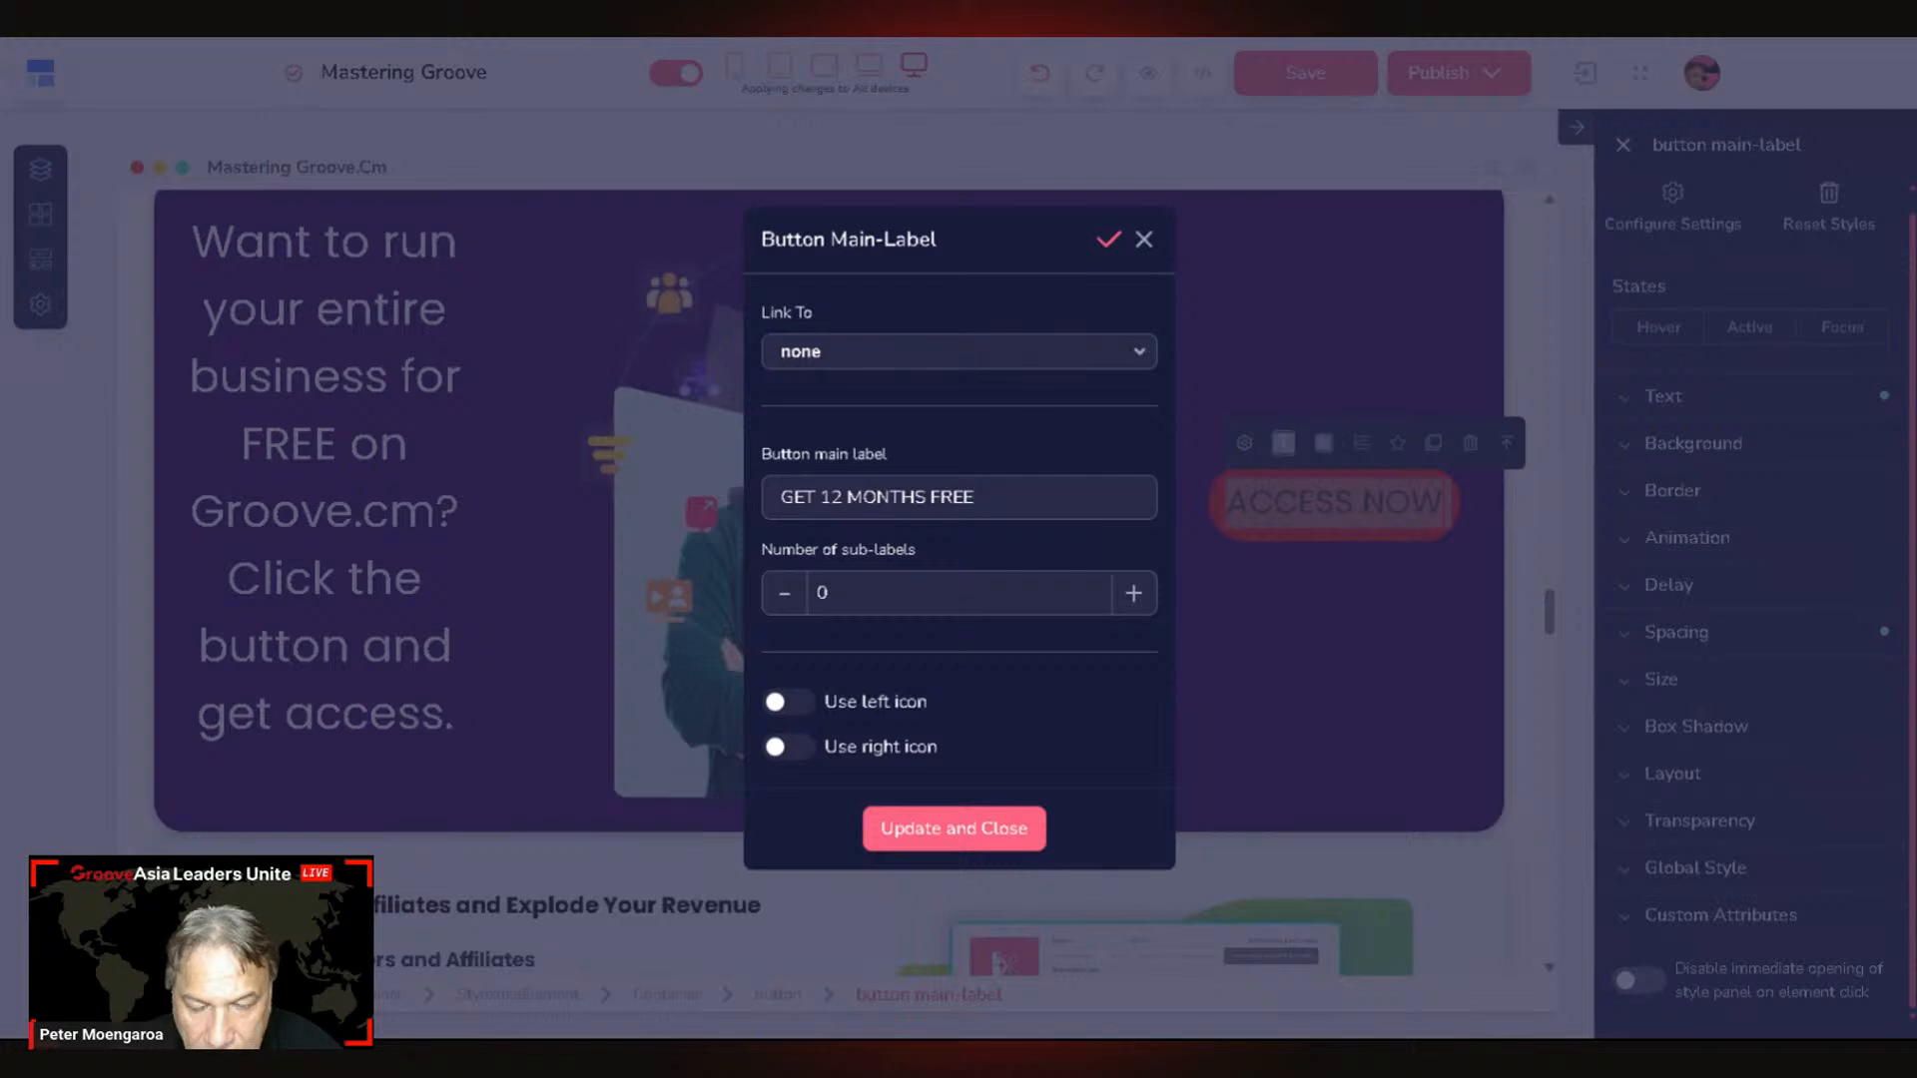
text( H)
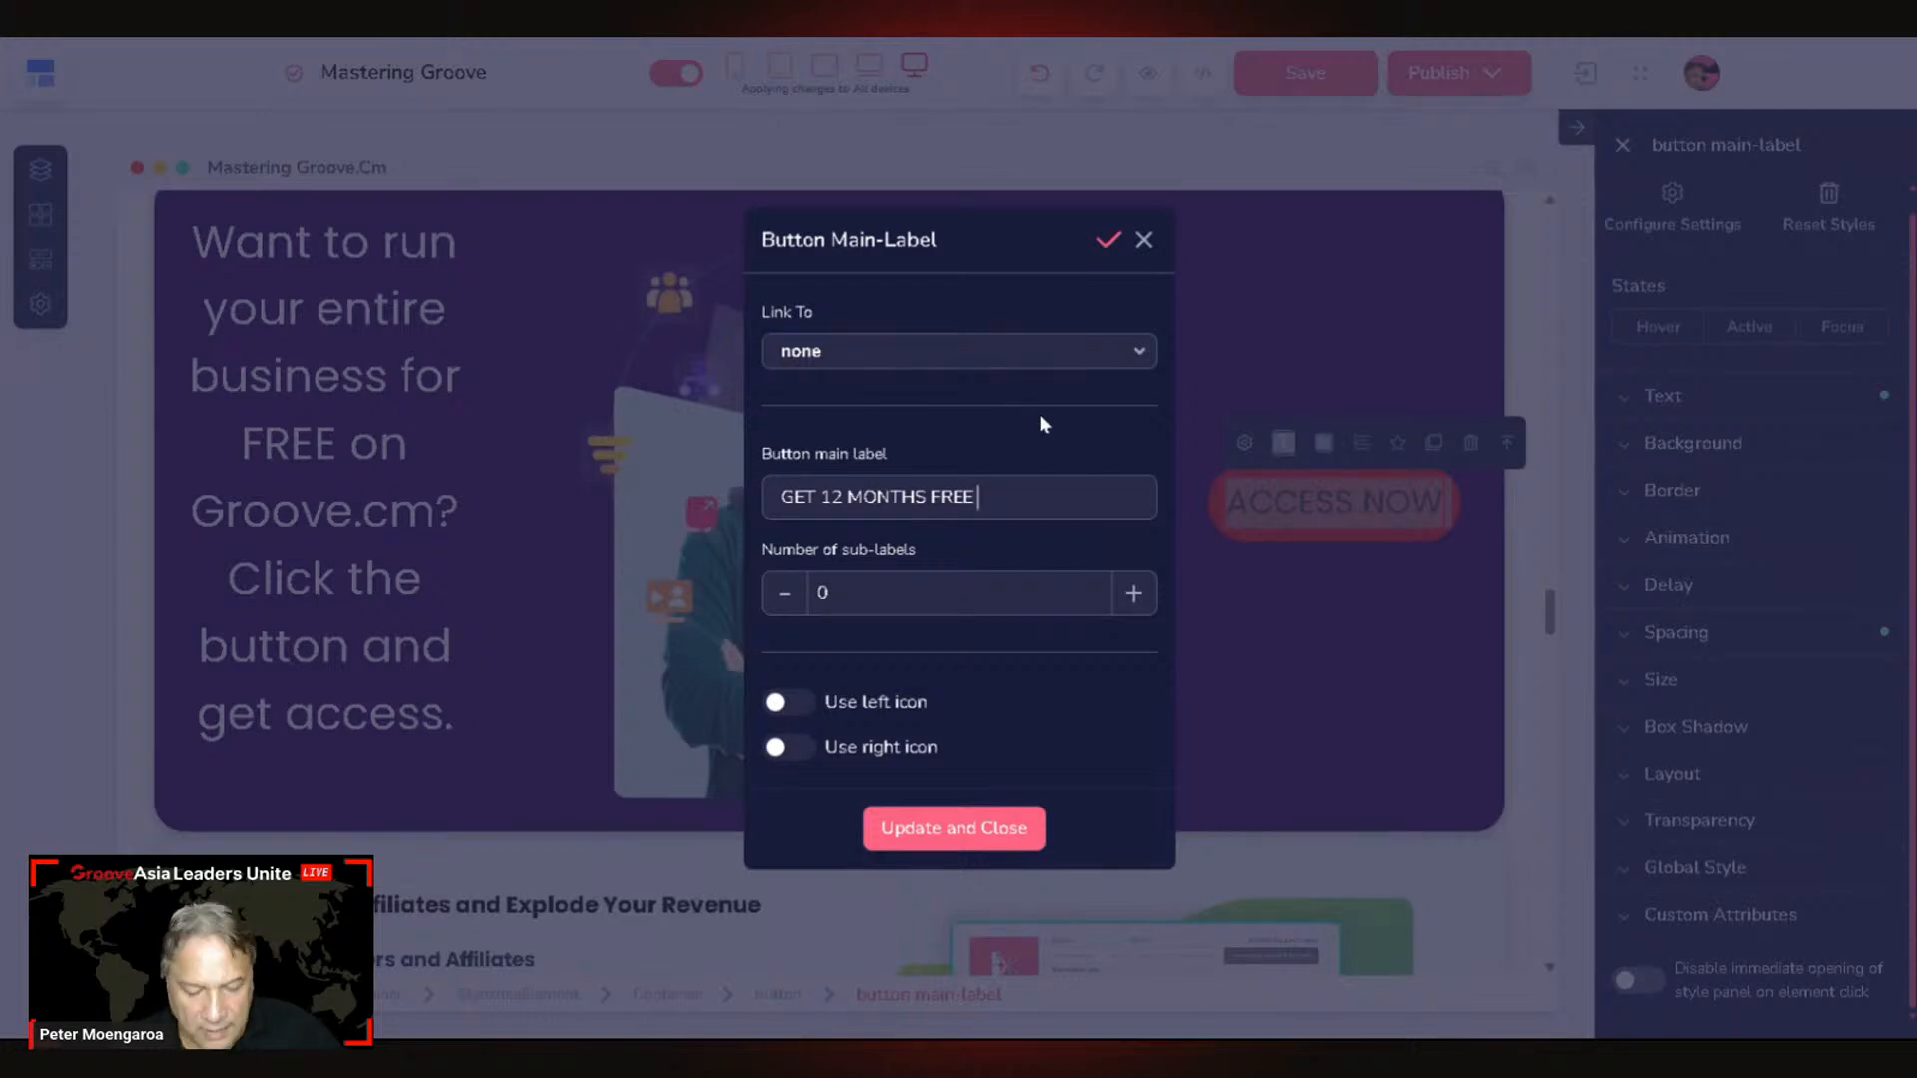
text(ERE)
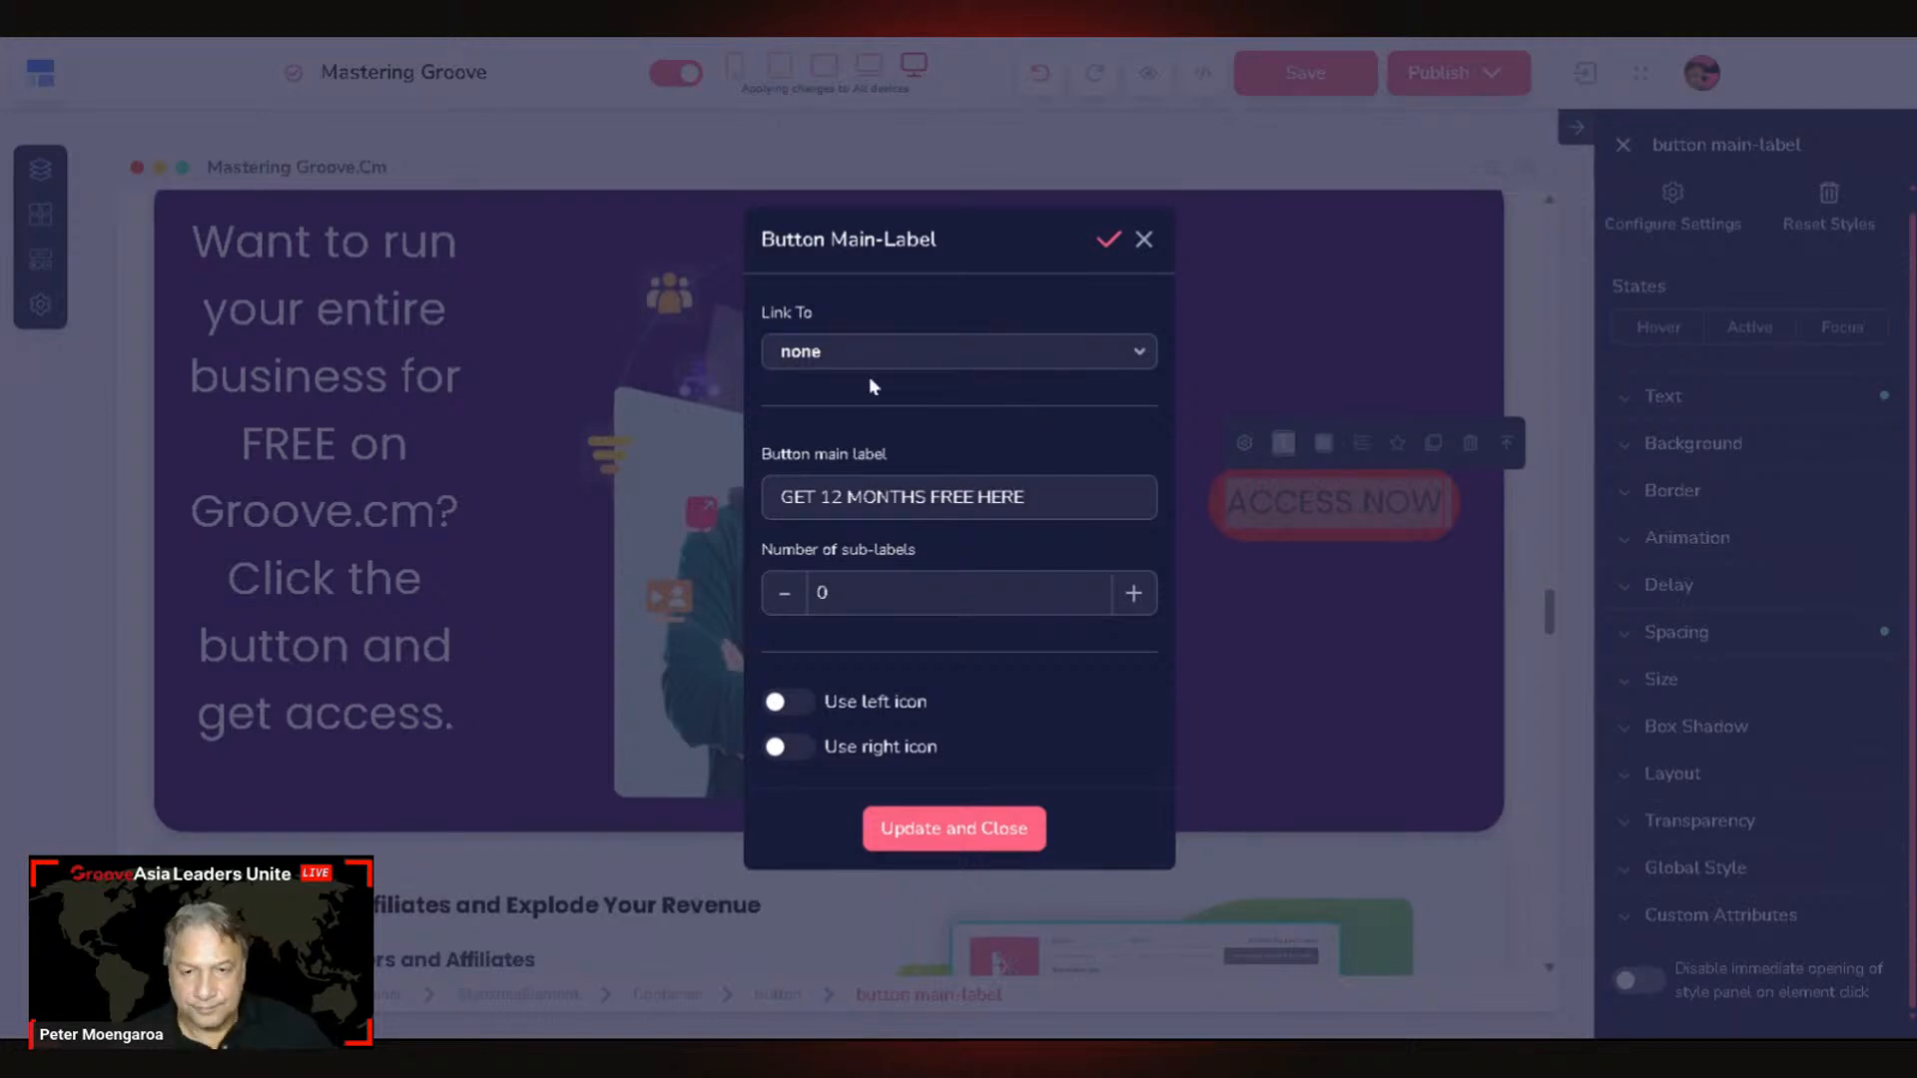
click(957, 828)
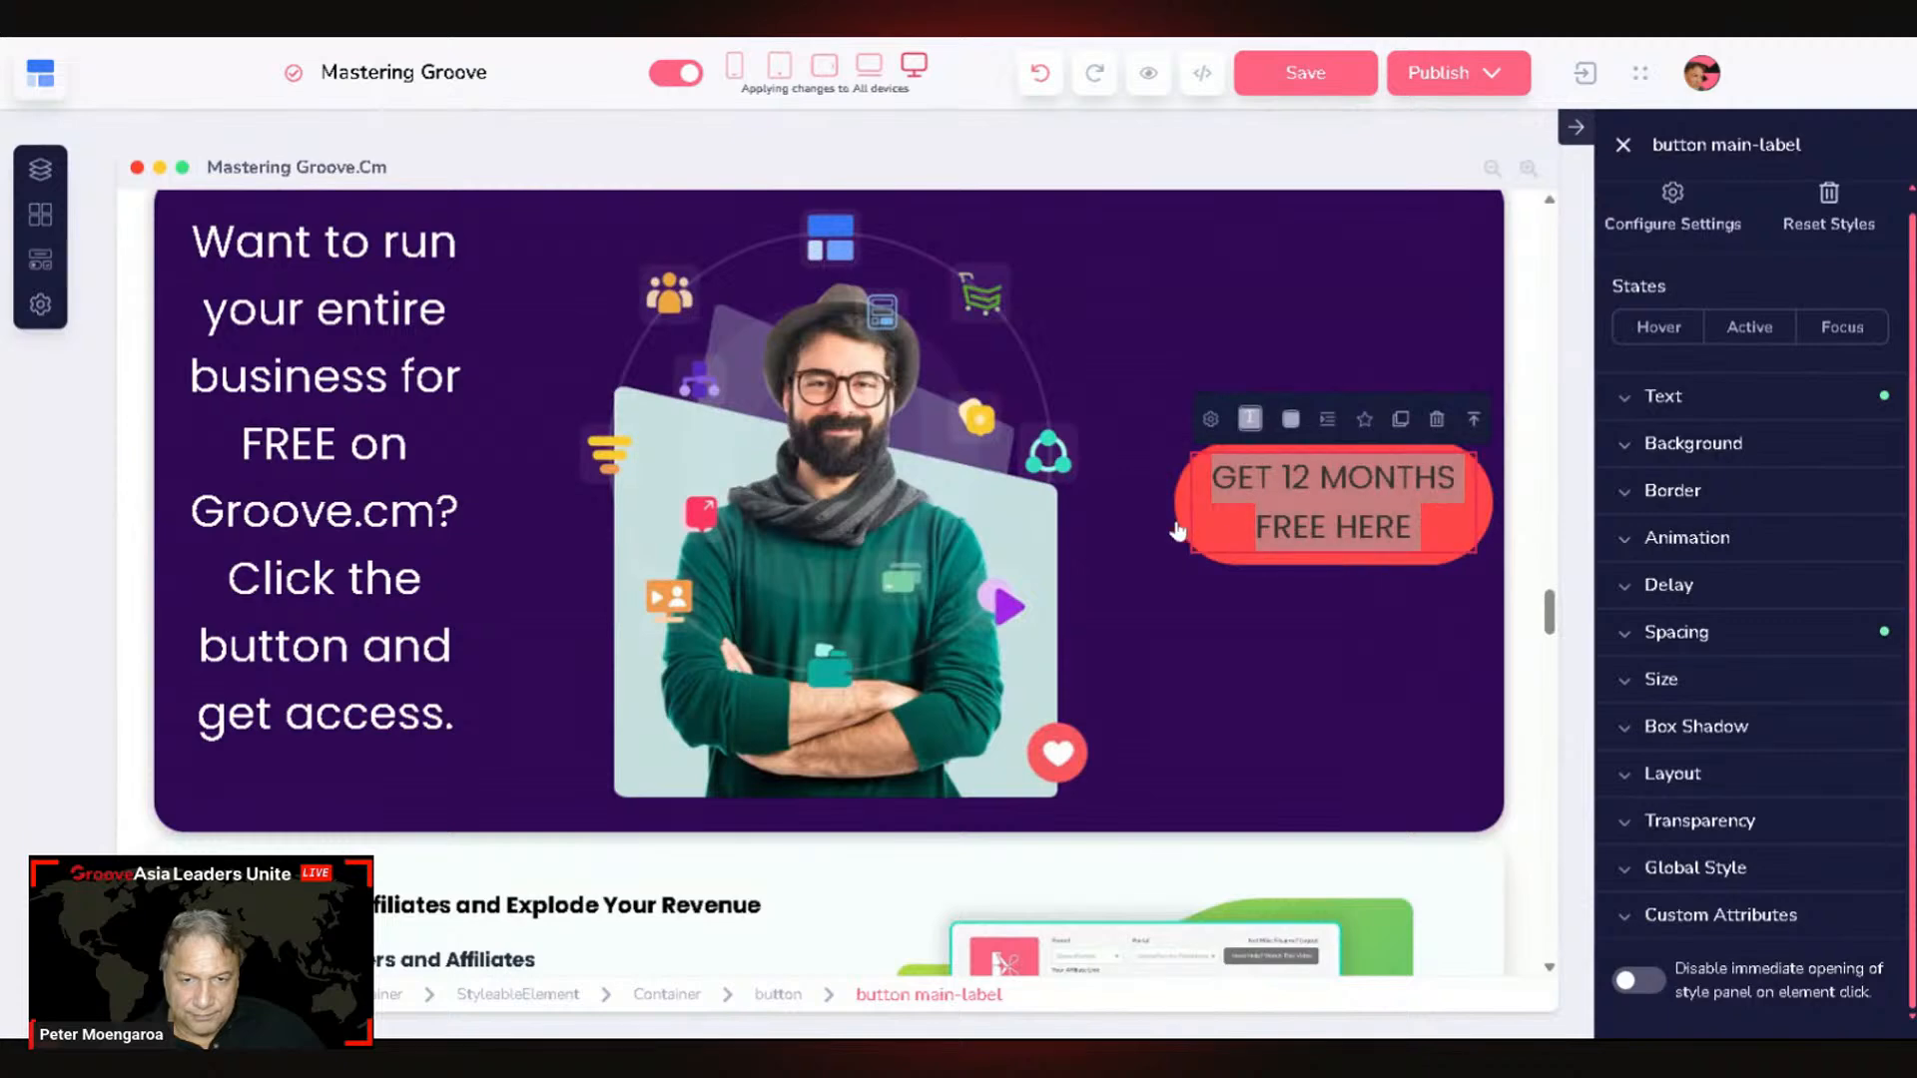
triple_click(1230, 517)
click(1231, 599)
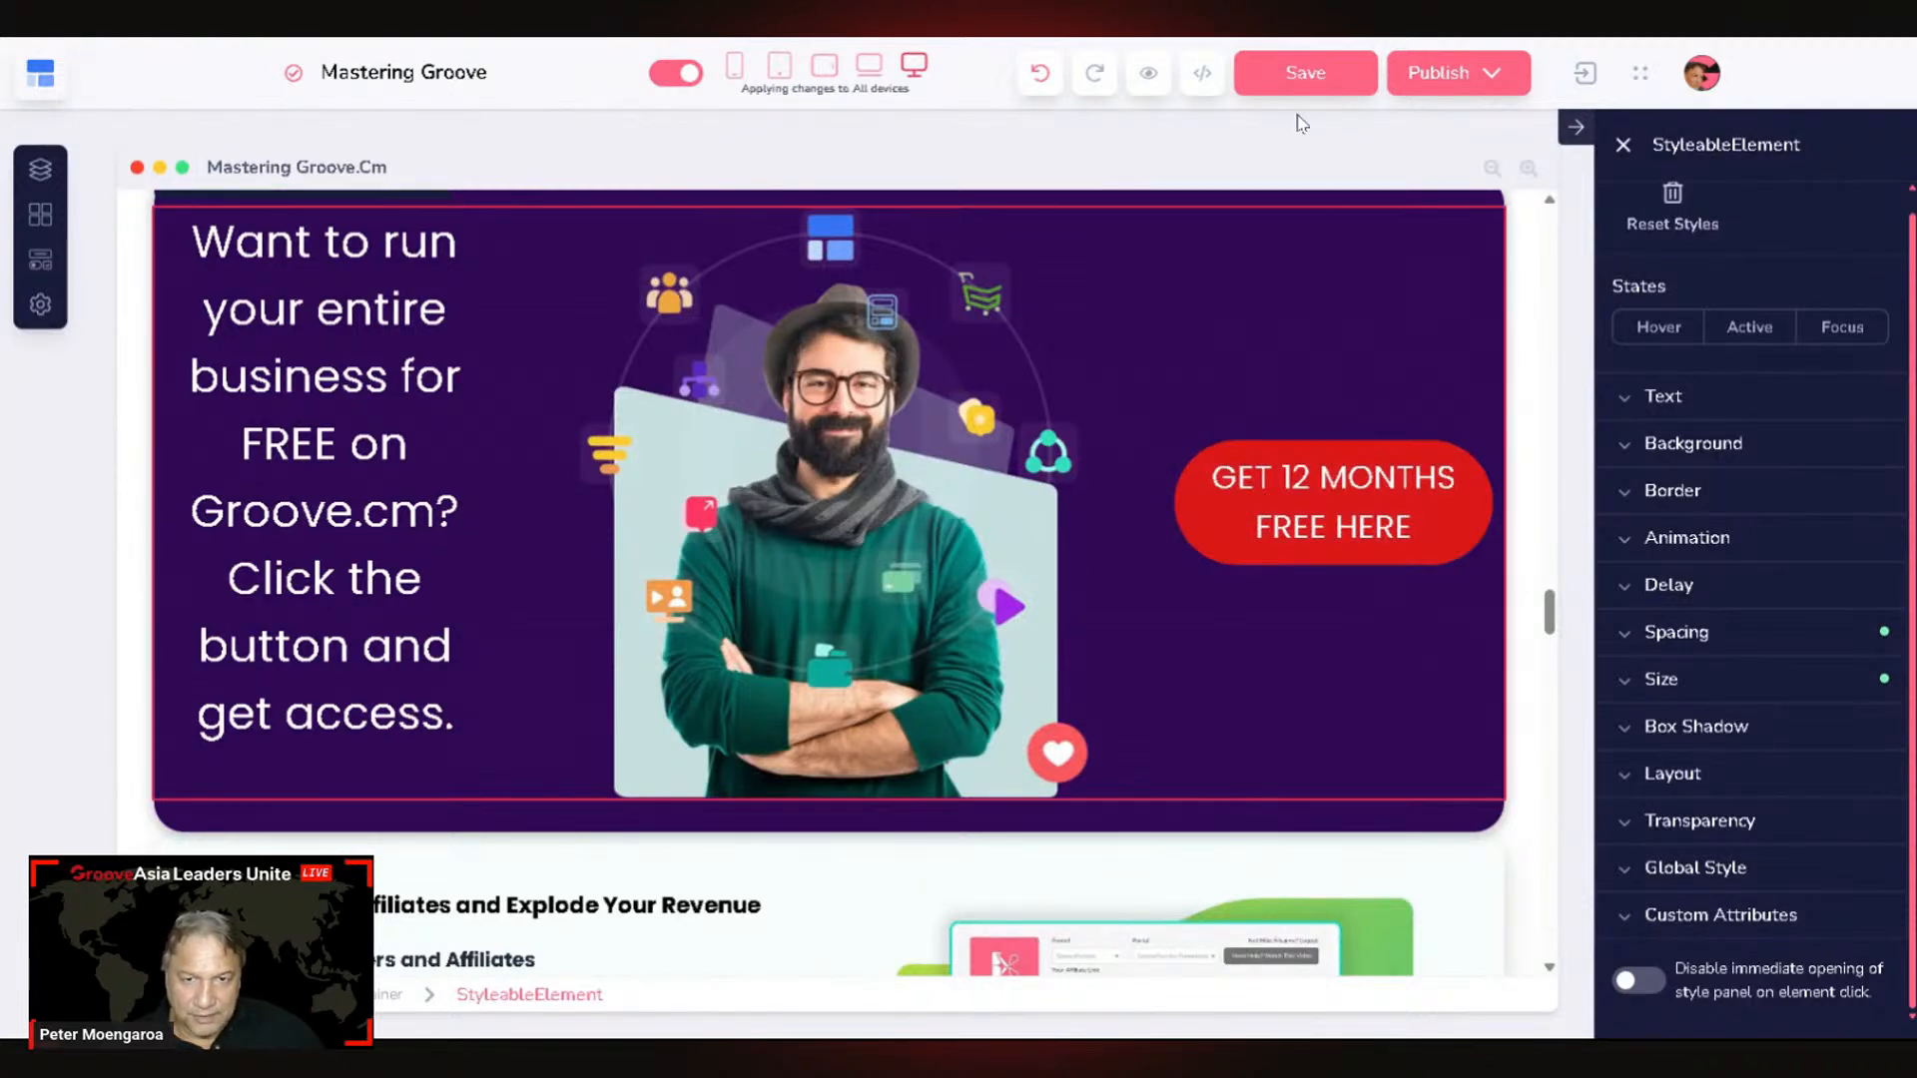
Step: Reduce the button label's text size from 20 to 18 so it fits on one line
click(1715, 394)
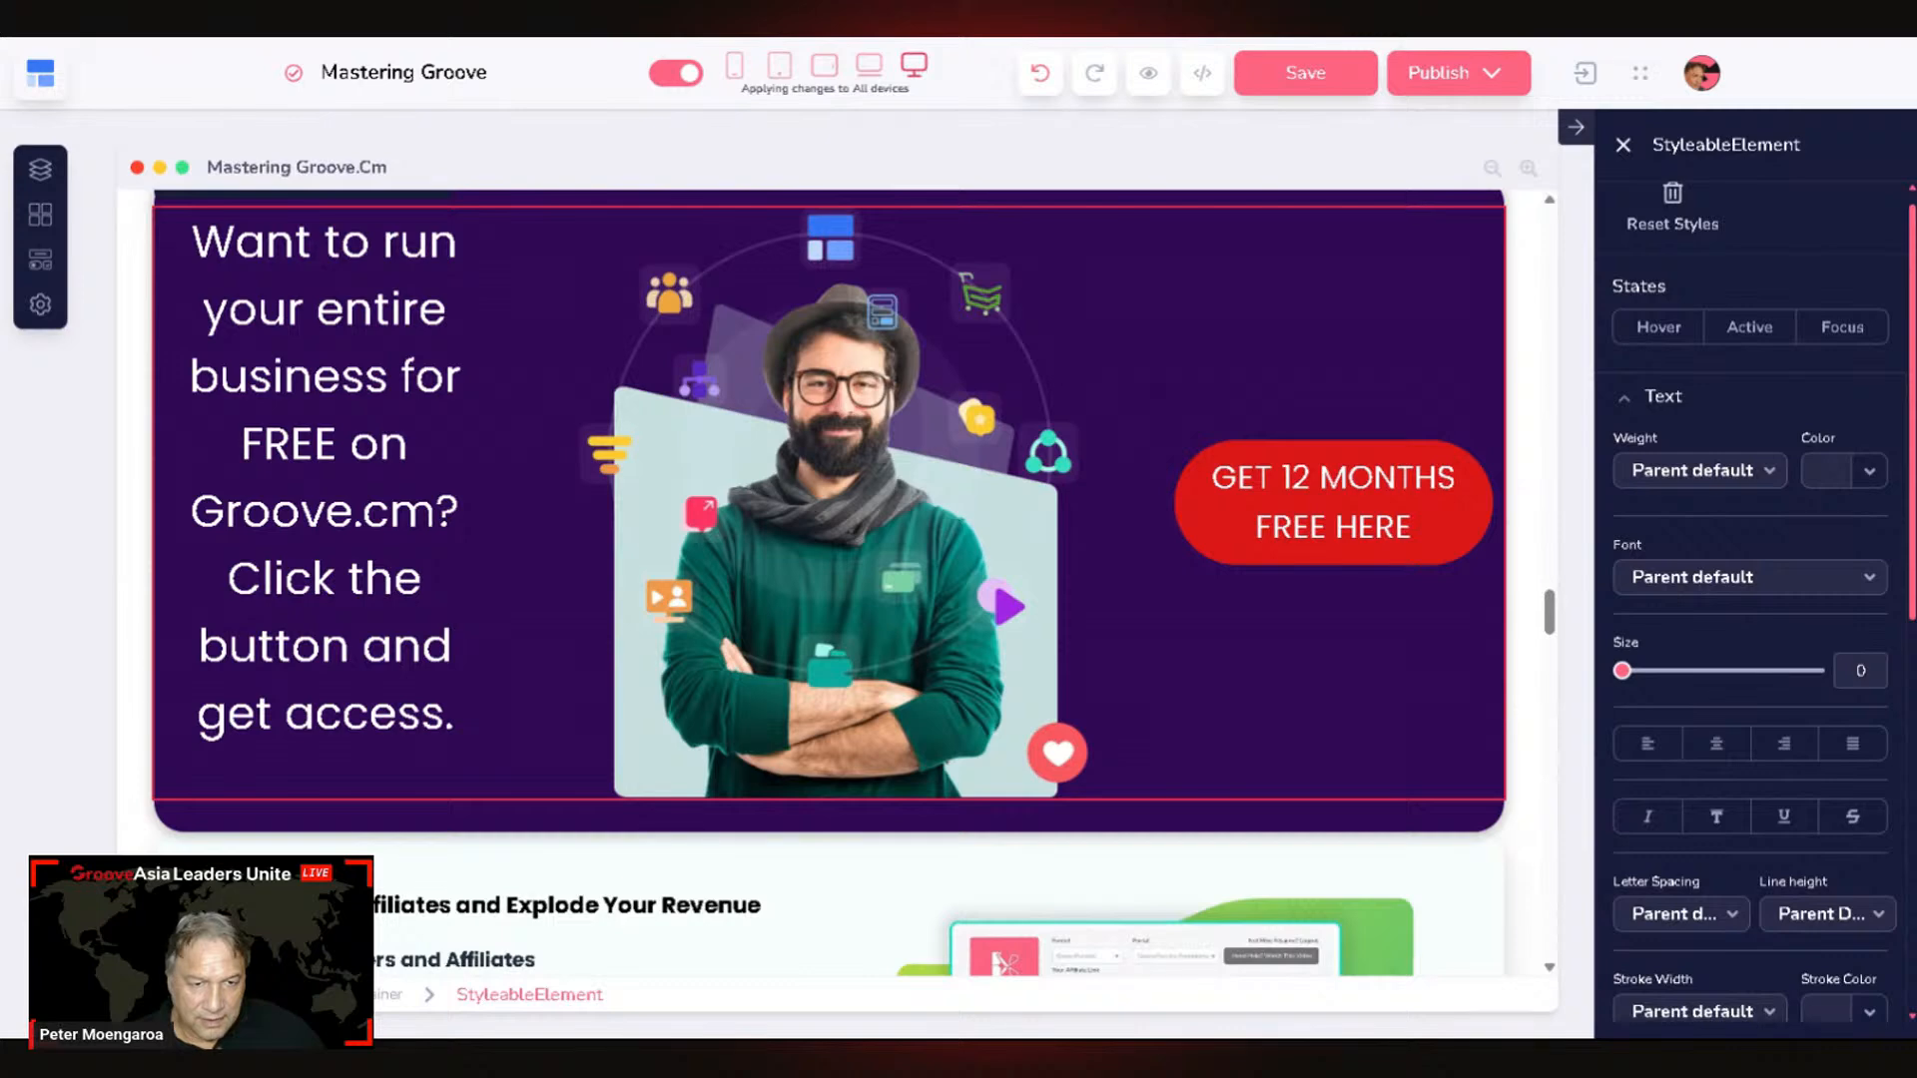
text(20)
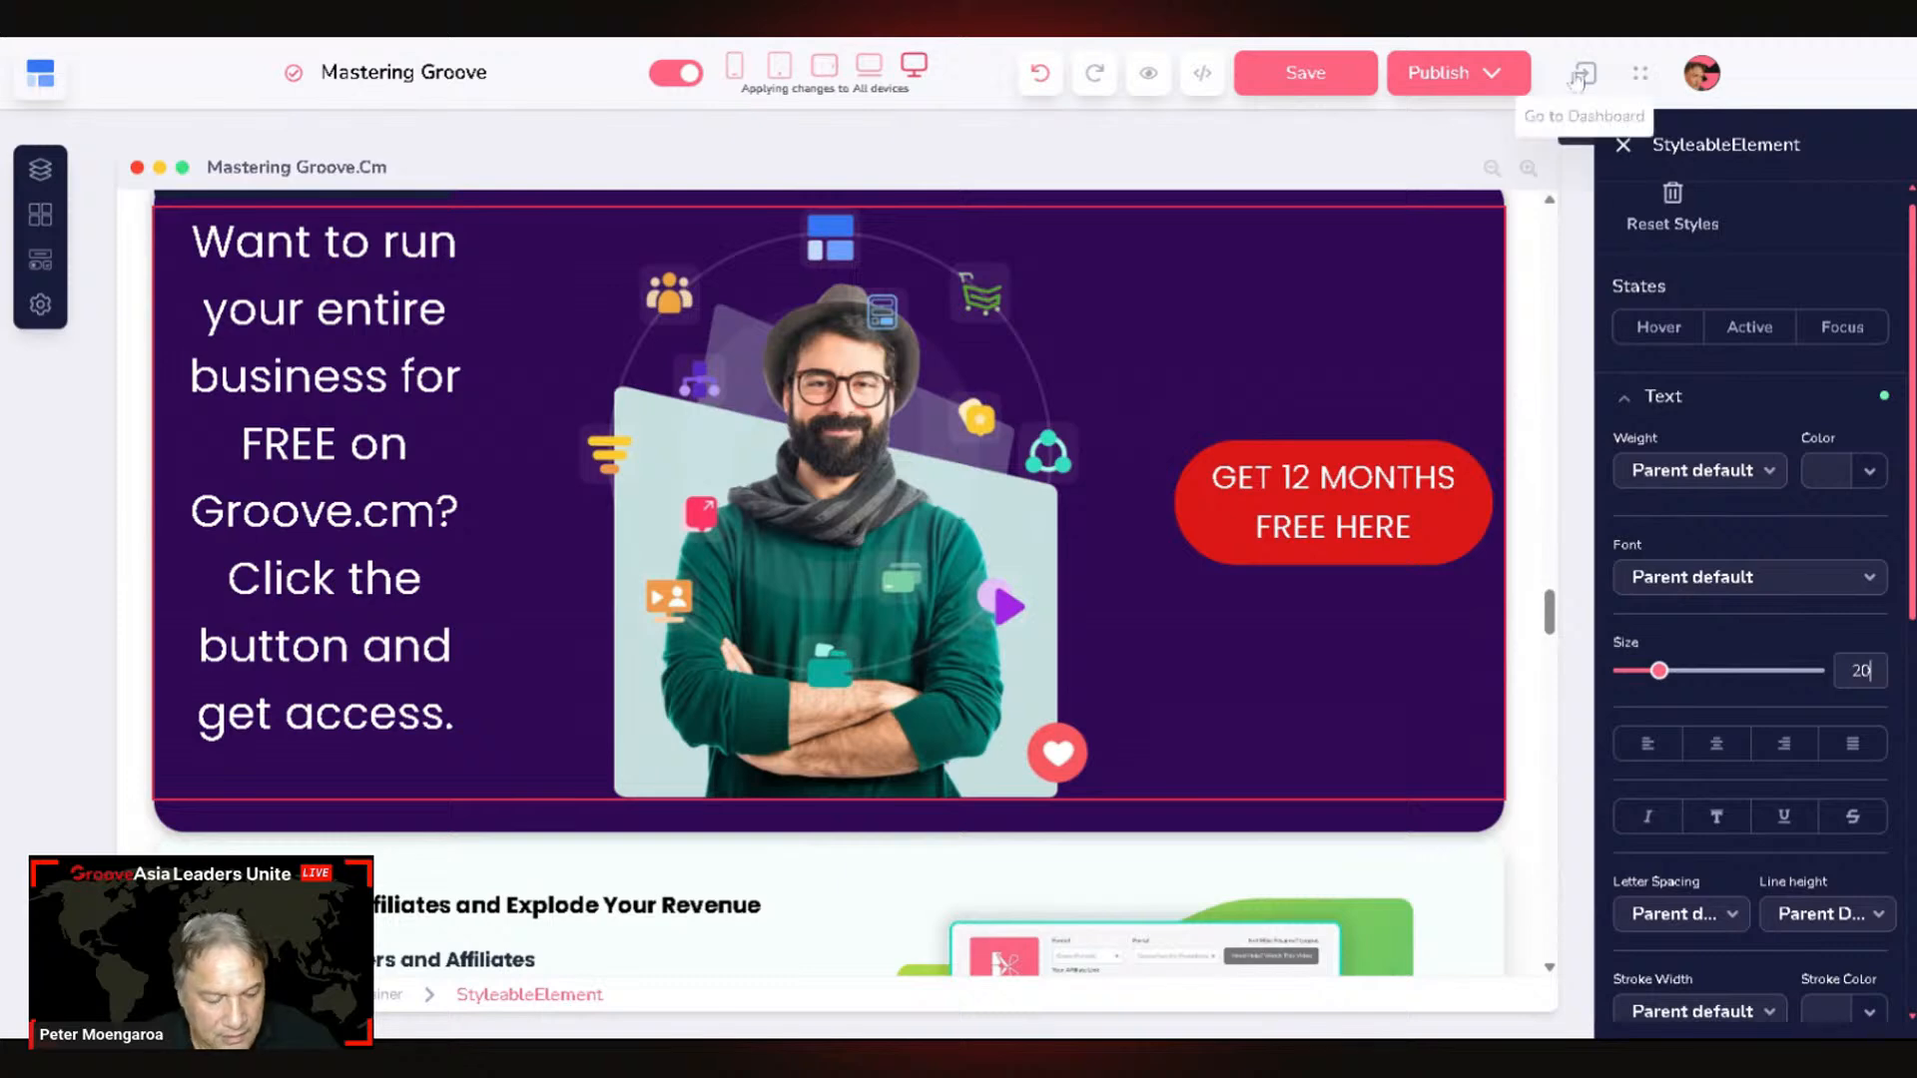
key(BackSpace)
key(BackSpace)
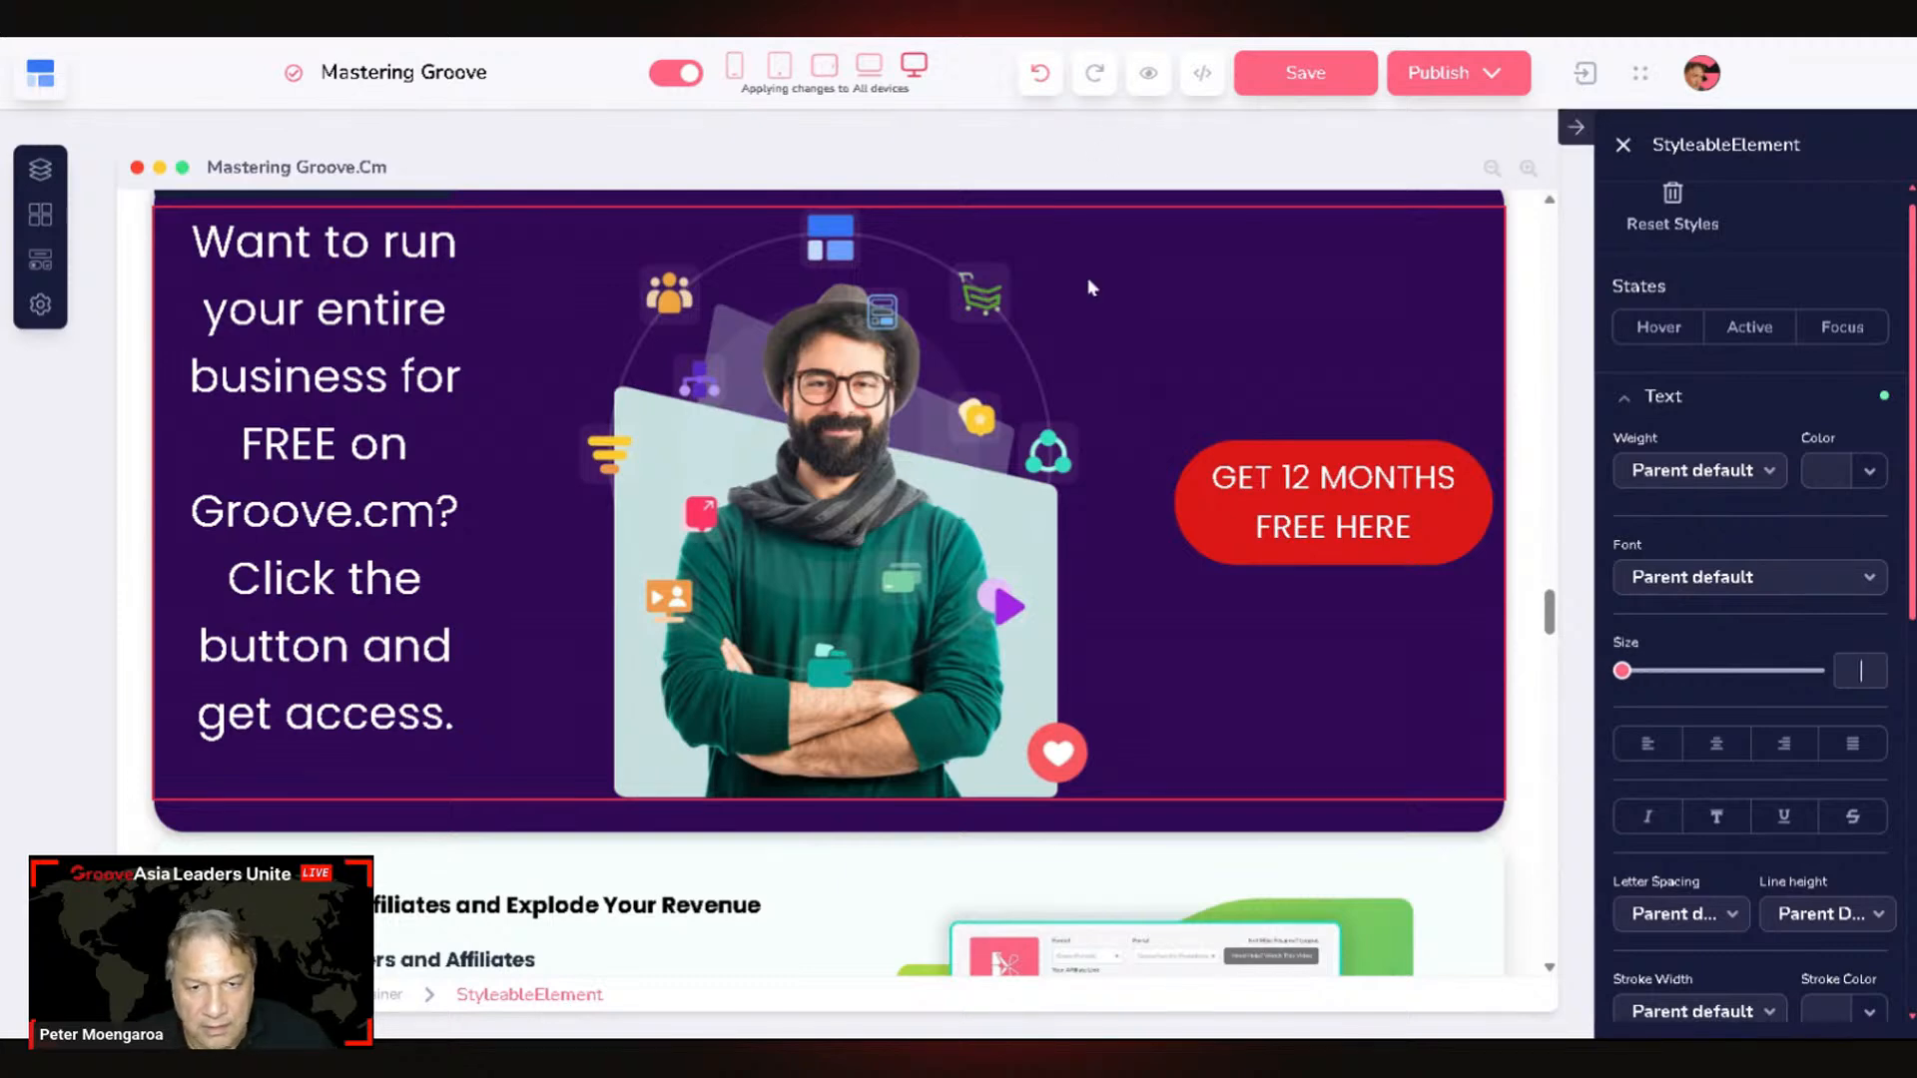
click(1310, 499)
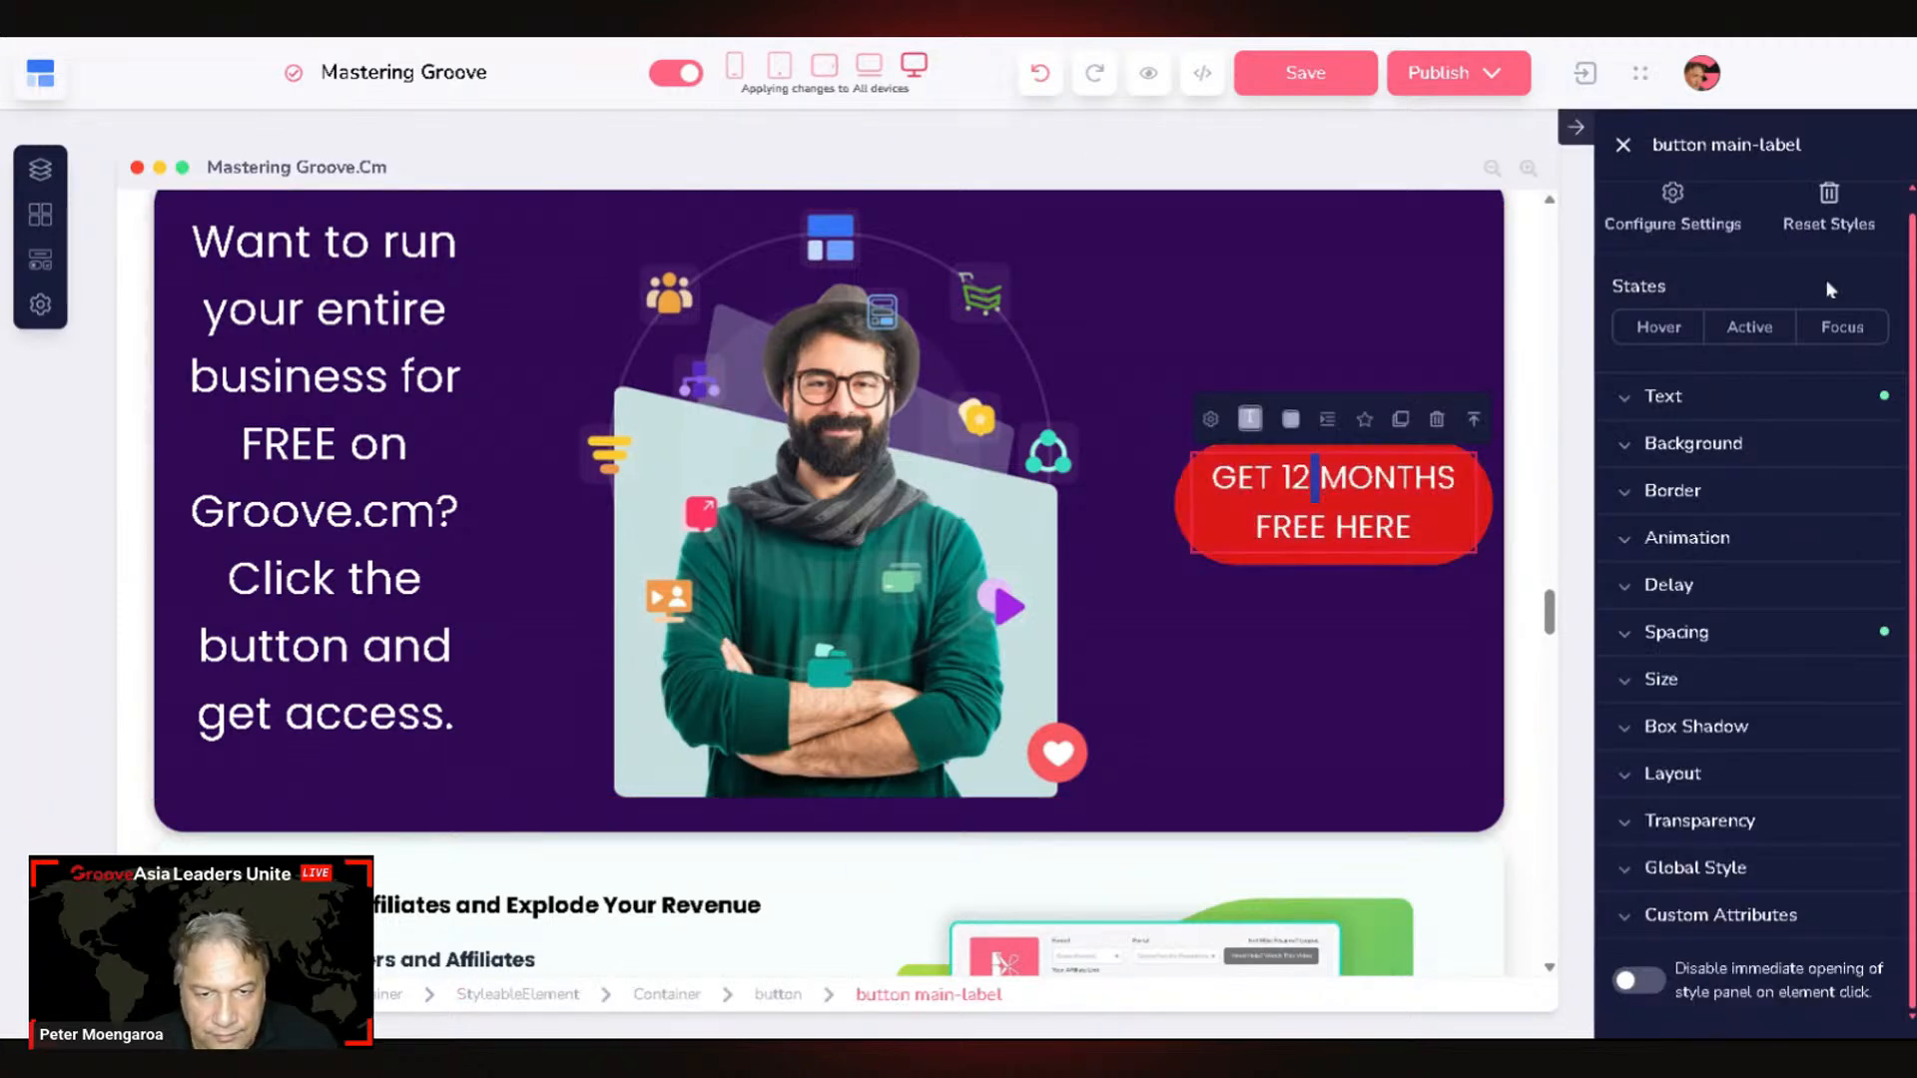
click(1688, 402)
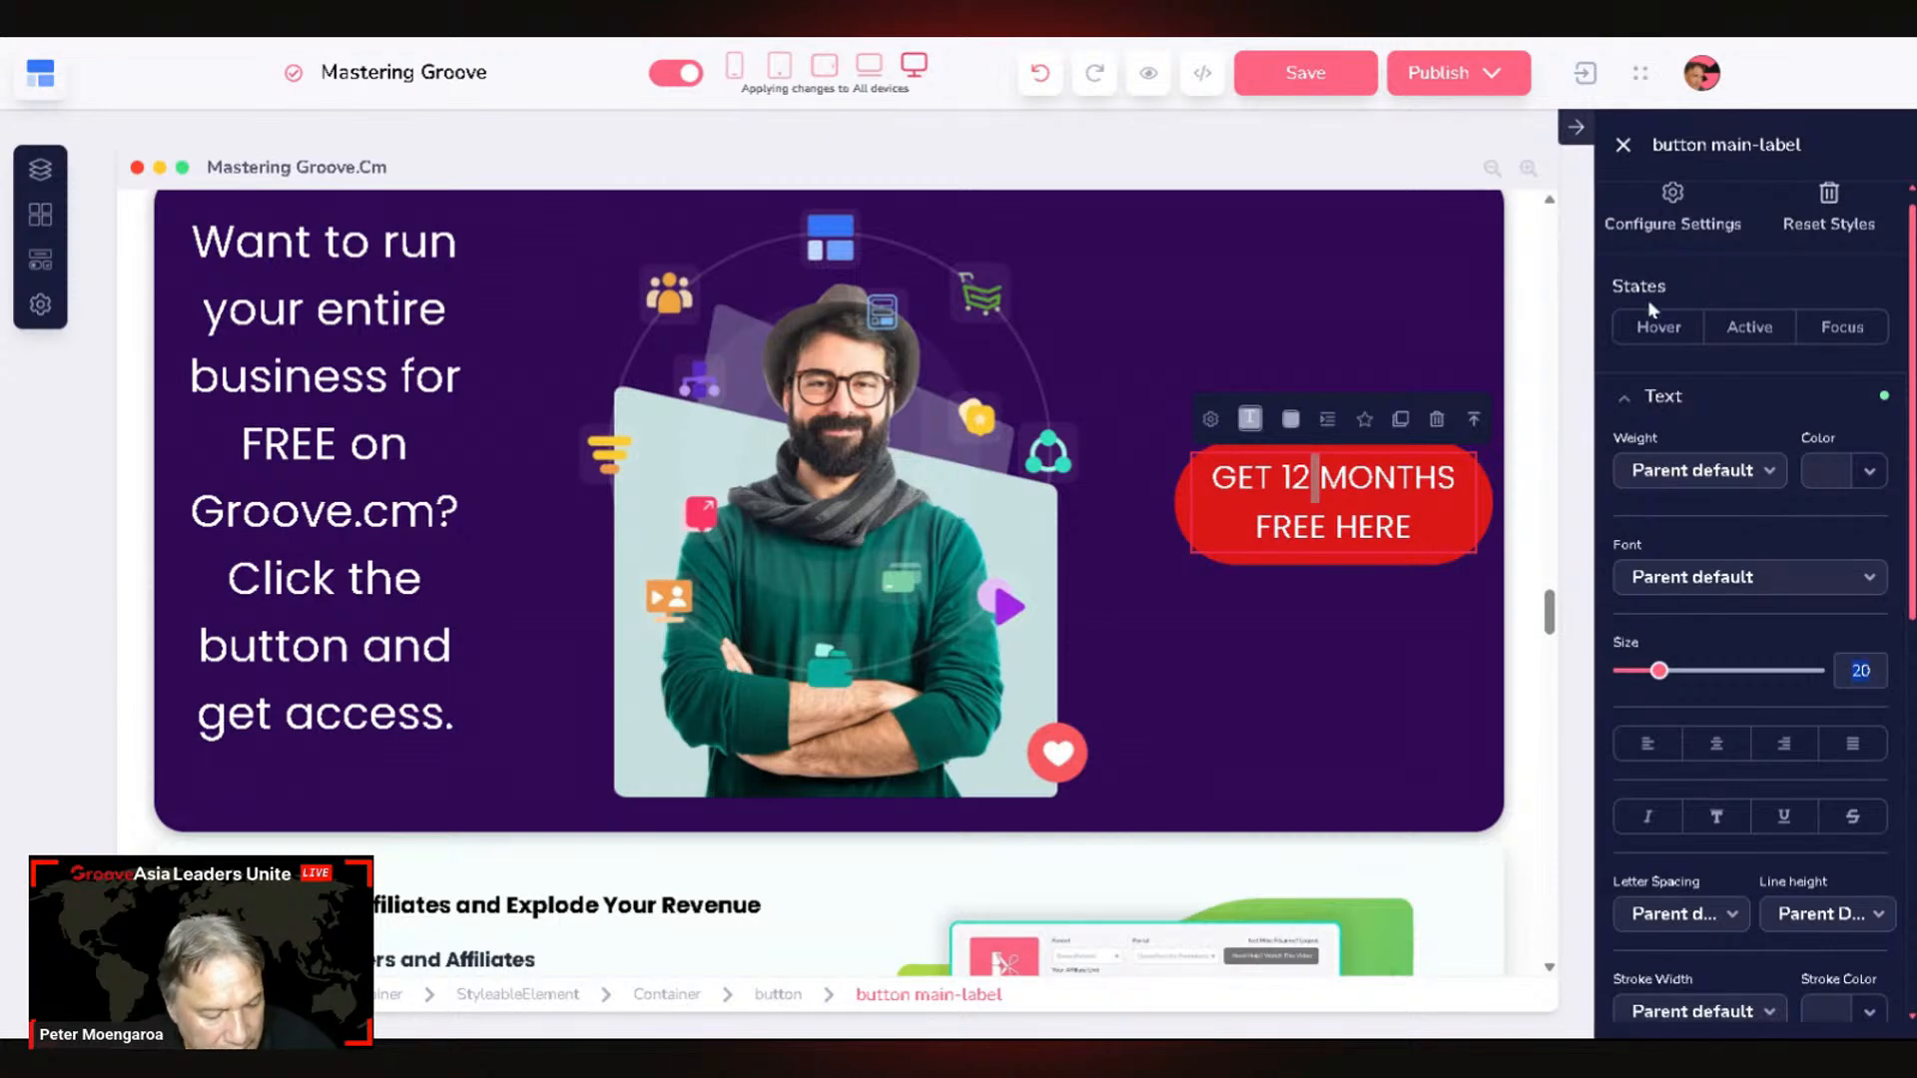
text(18)
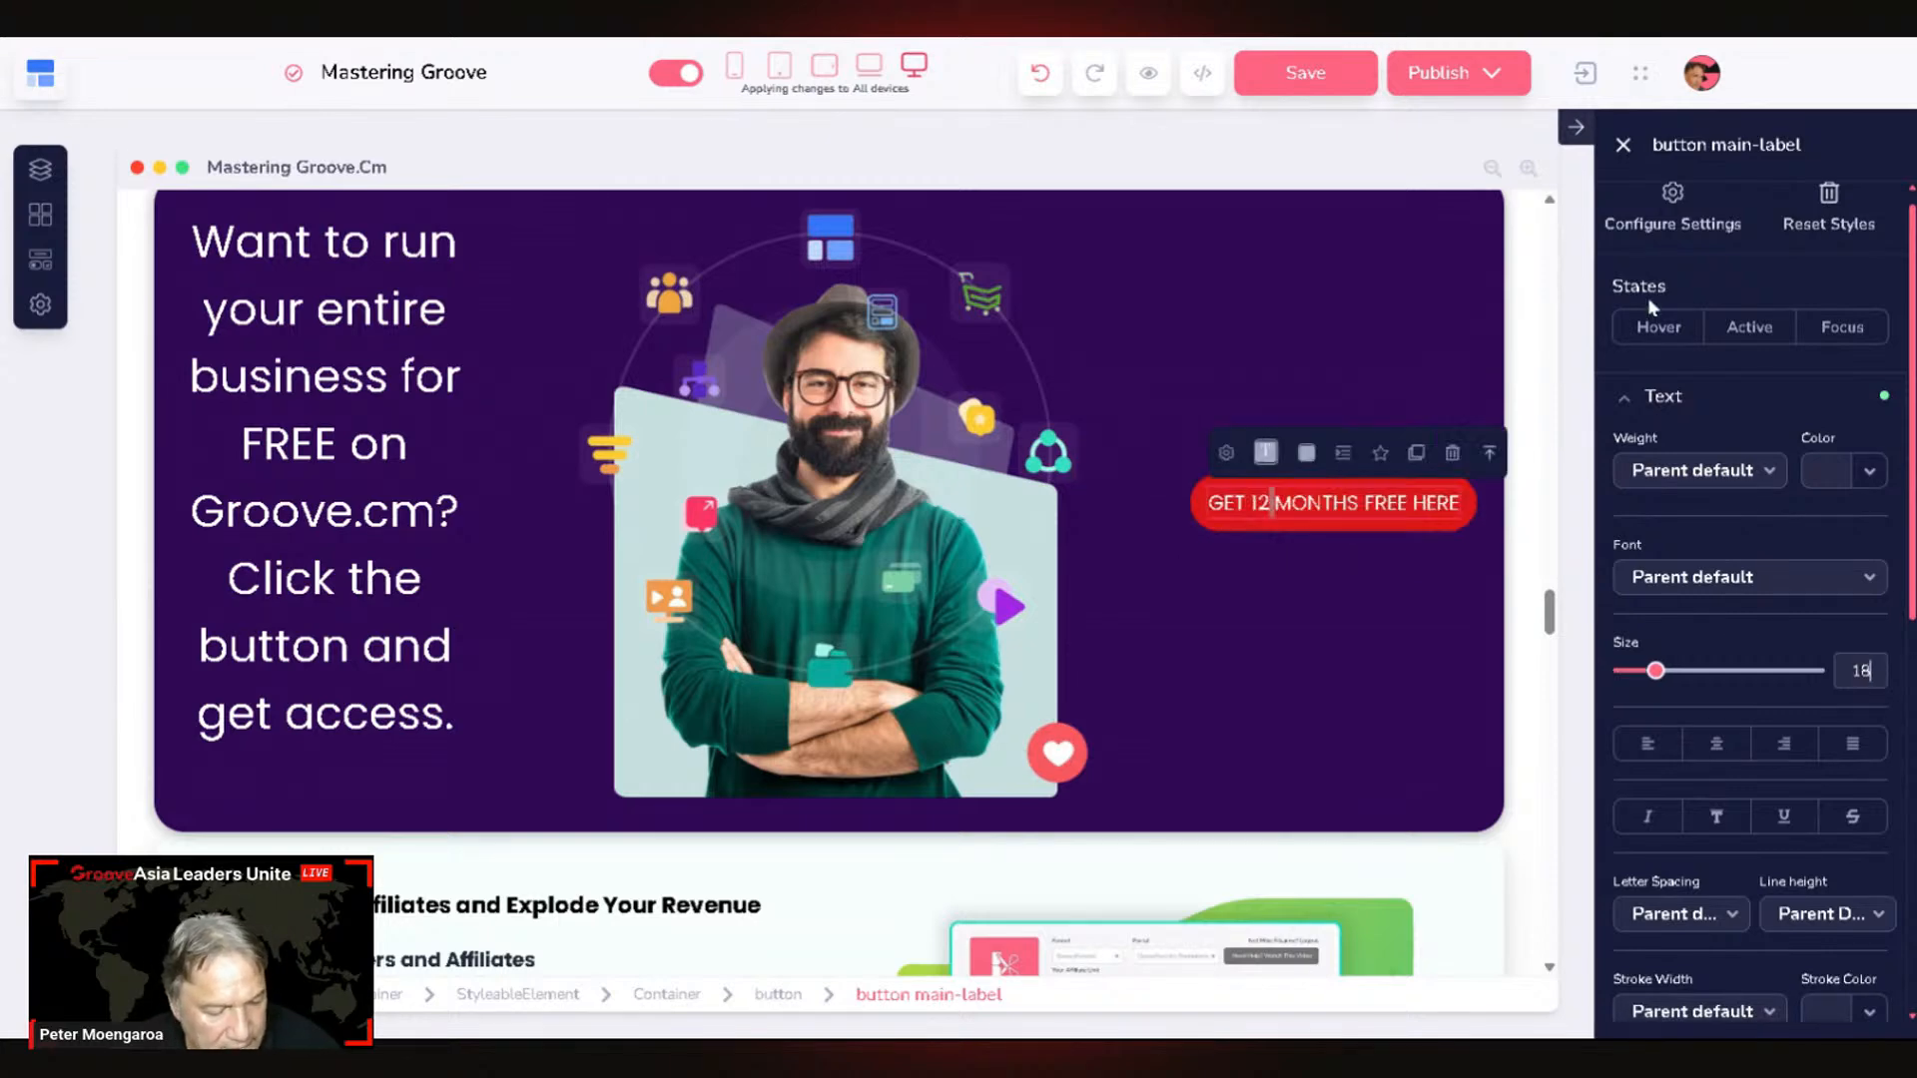
click(1339, 605)
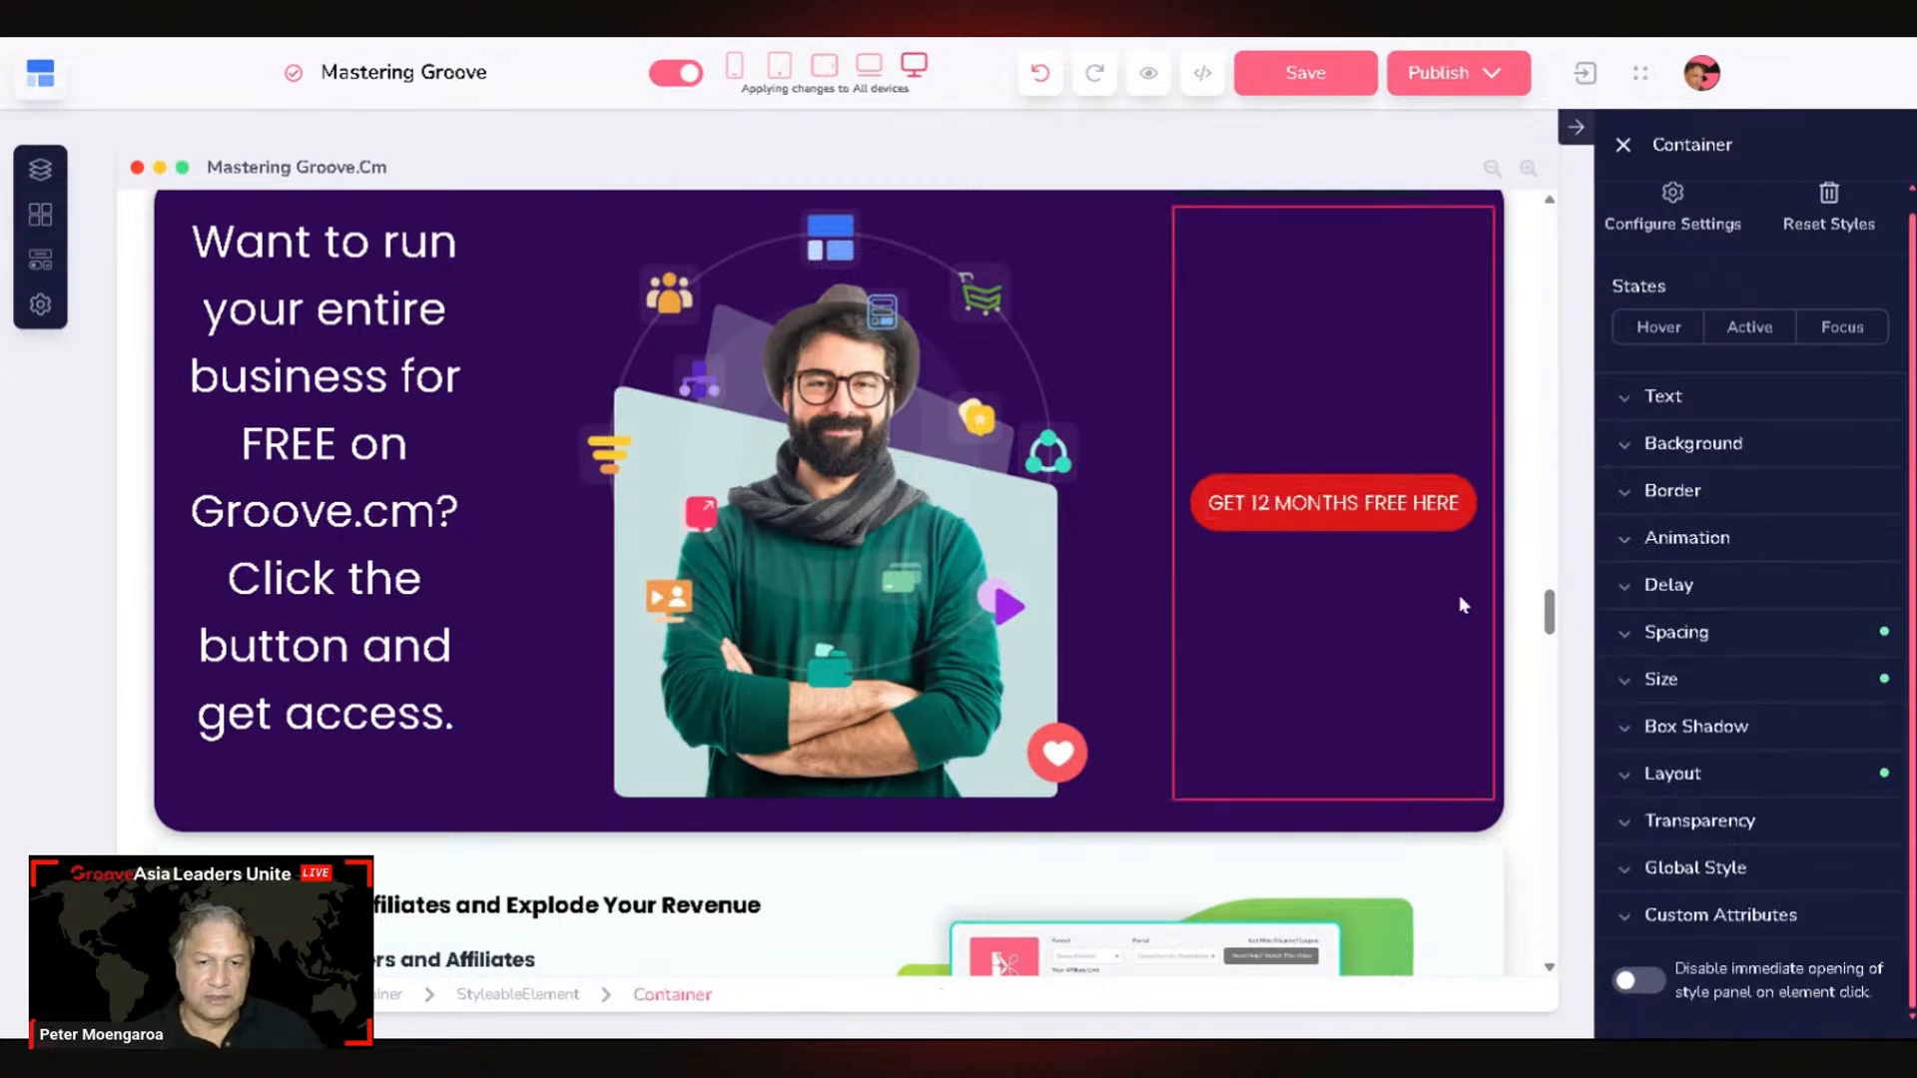
click(1318, 486)
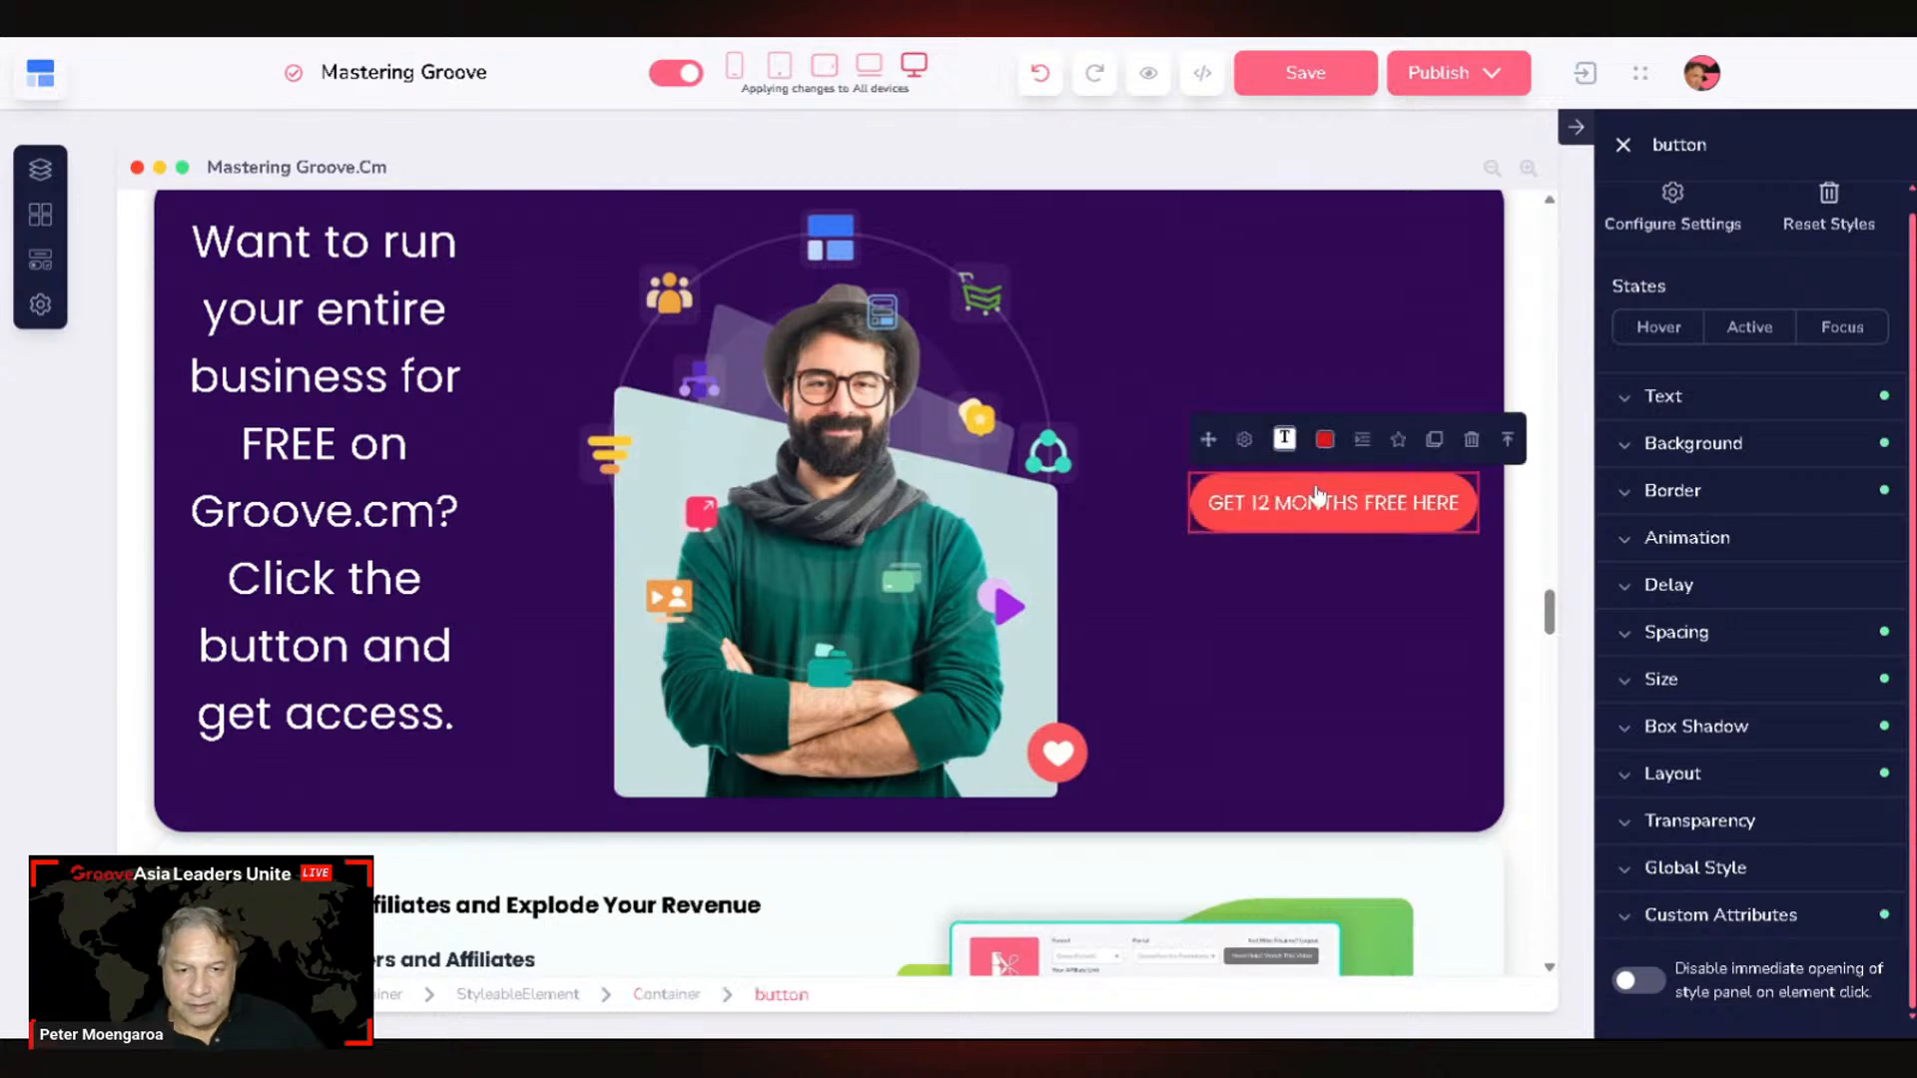
click(1245, 442)
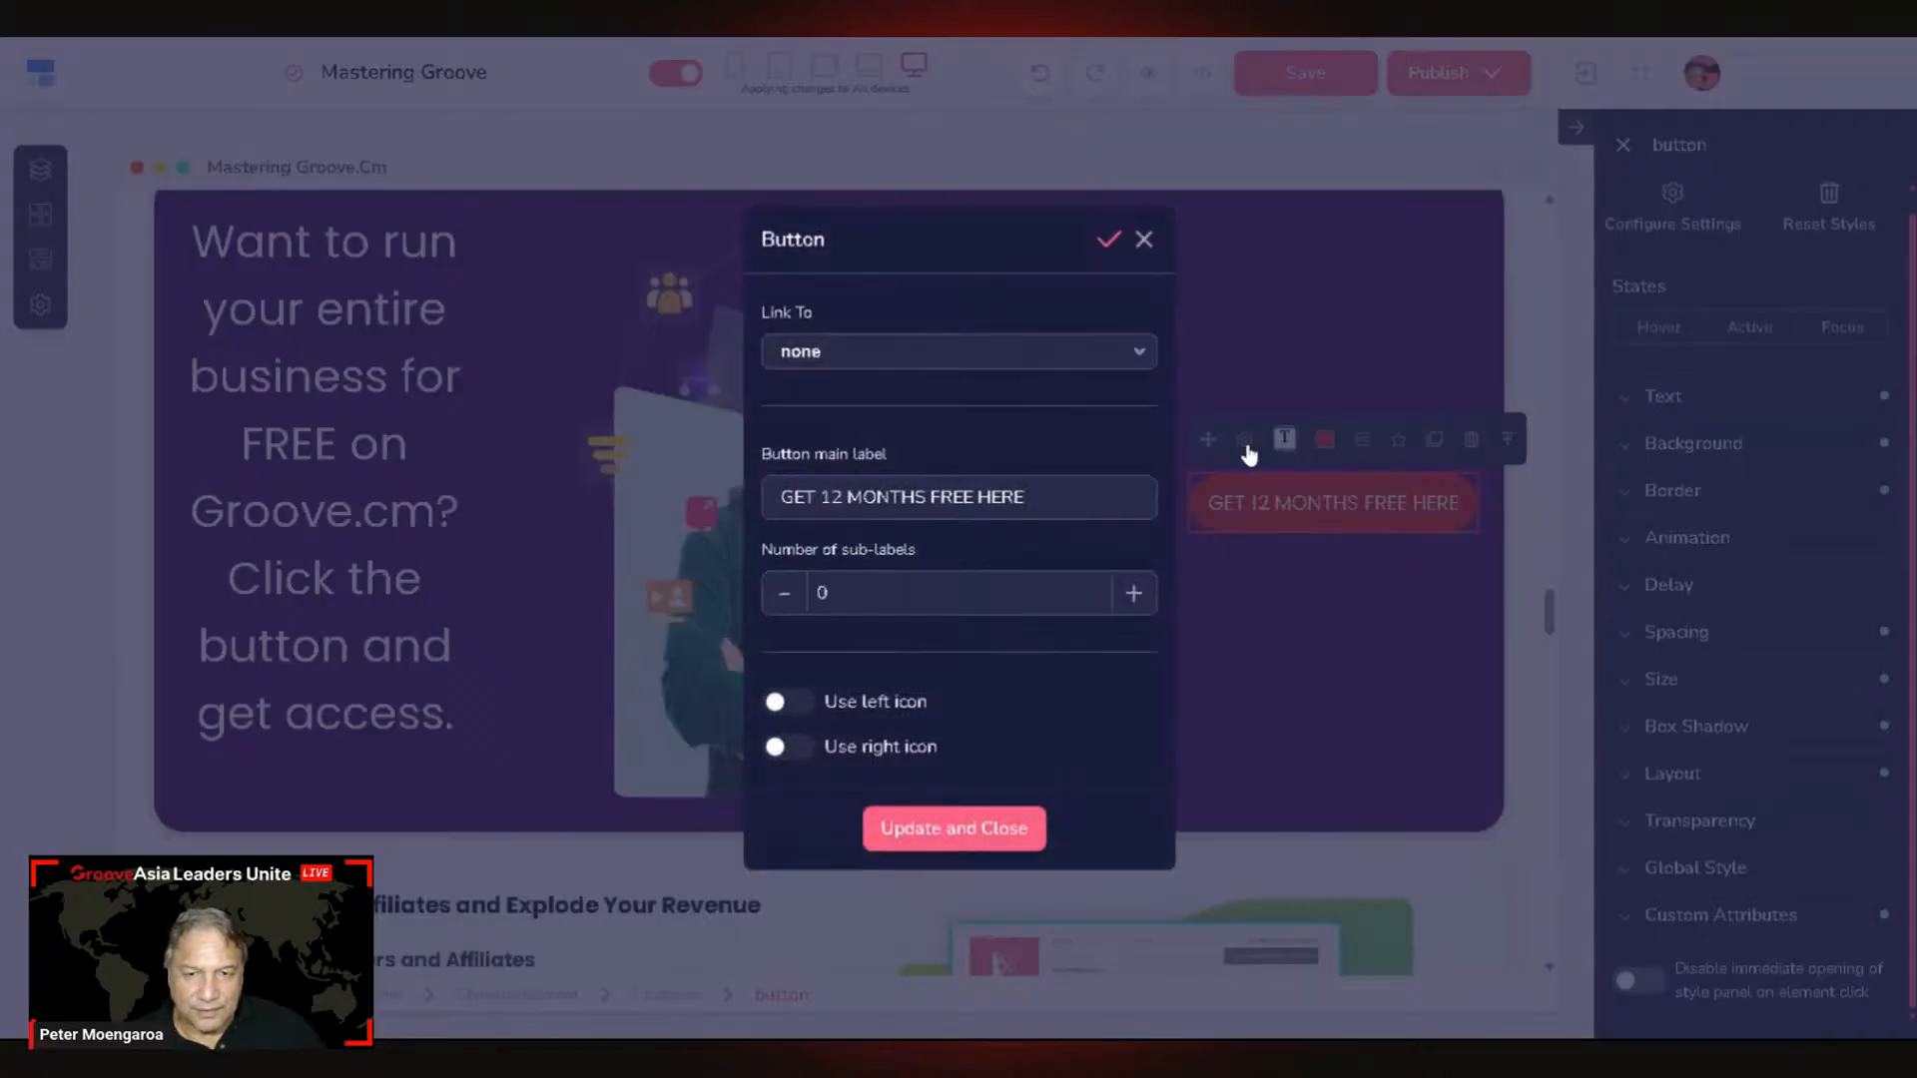
click(848, 357)
click(823, 573)
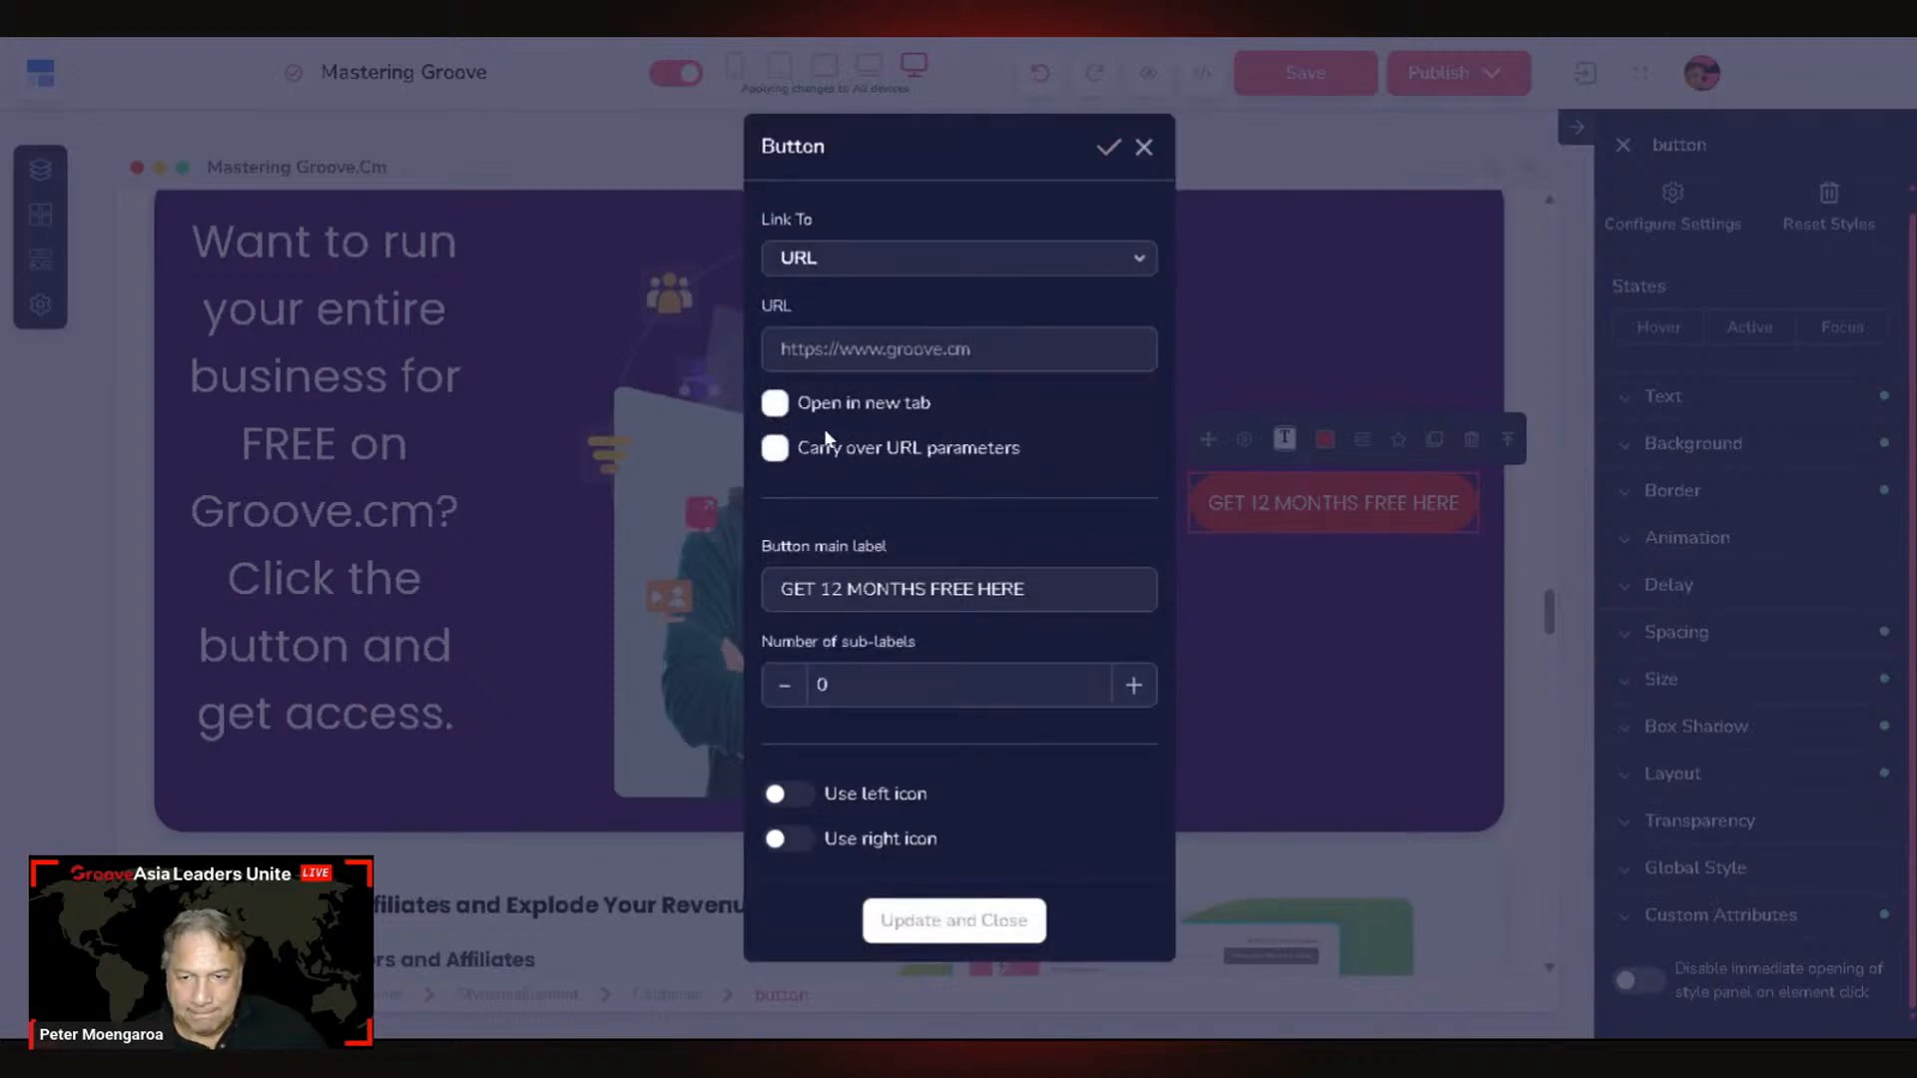
click(776, 405)
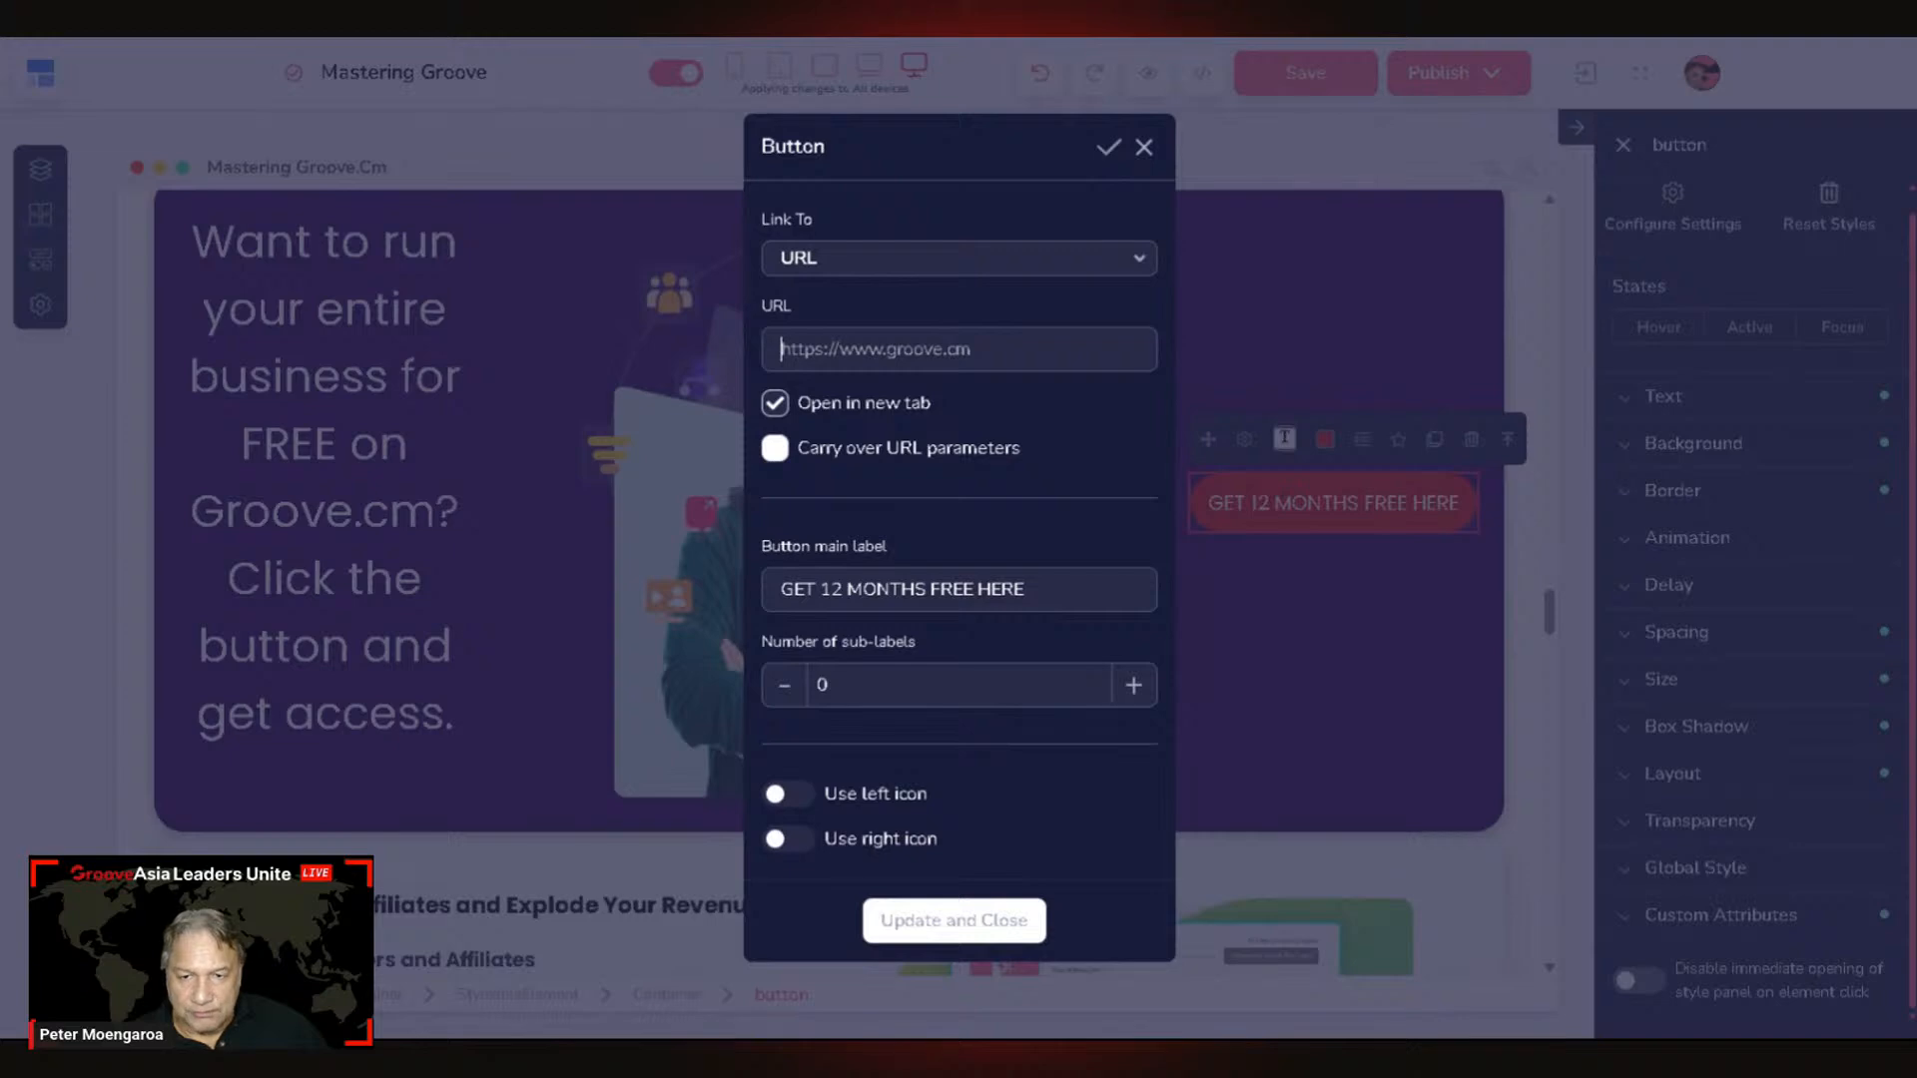
click(782, 349)
text(https://masteringgroove.com/one-year-free)
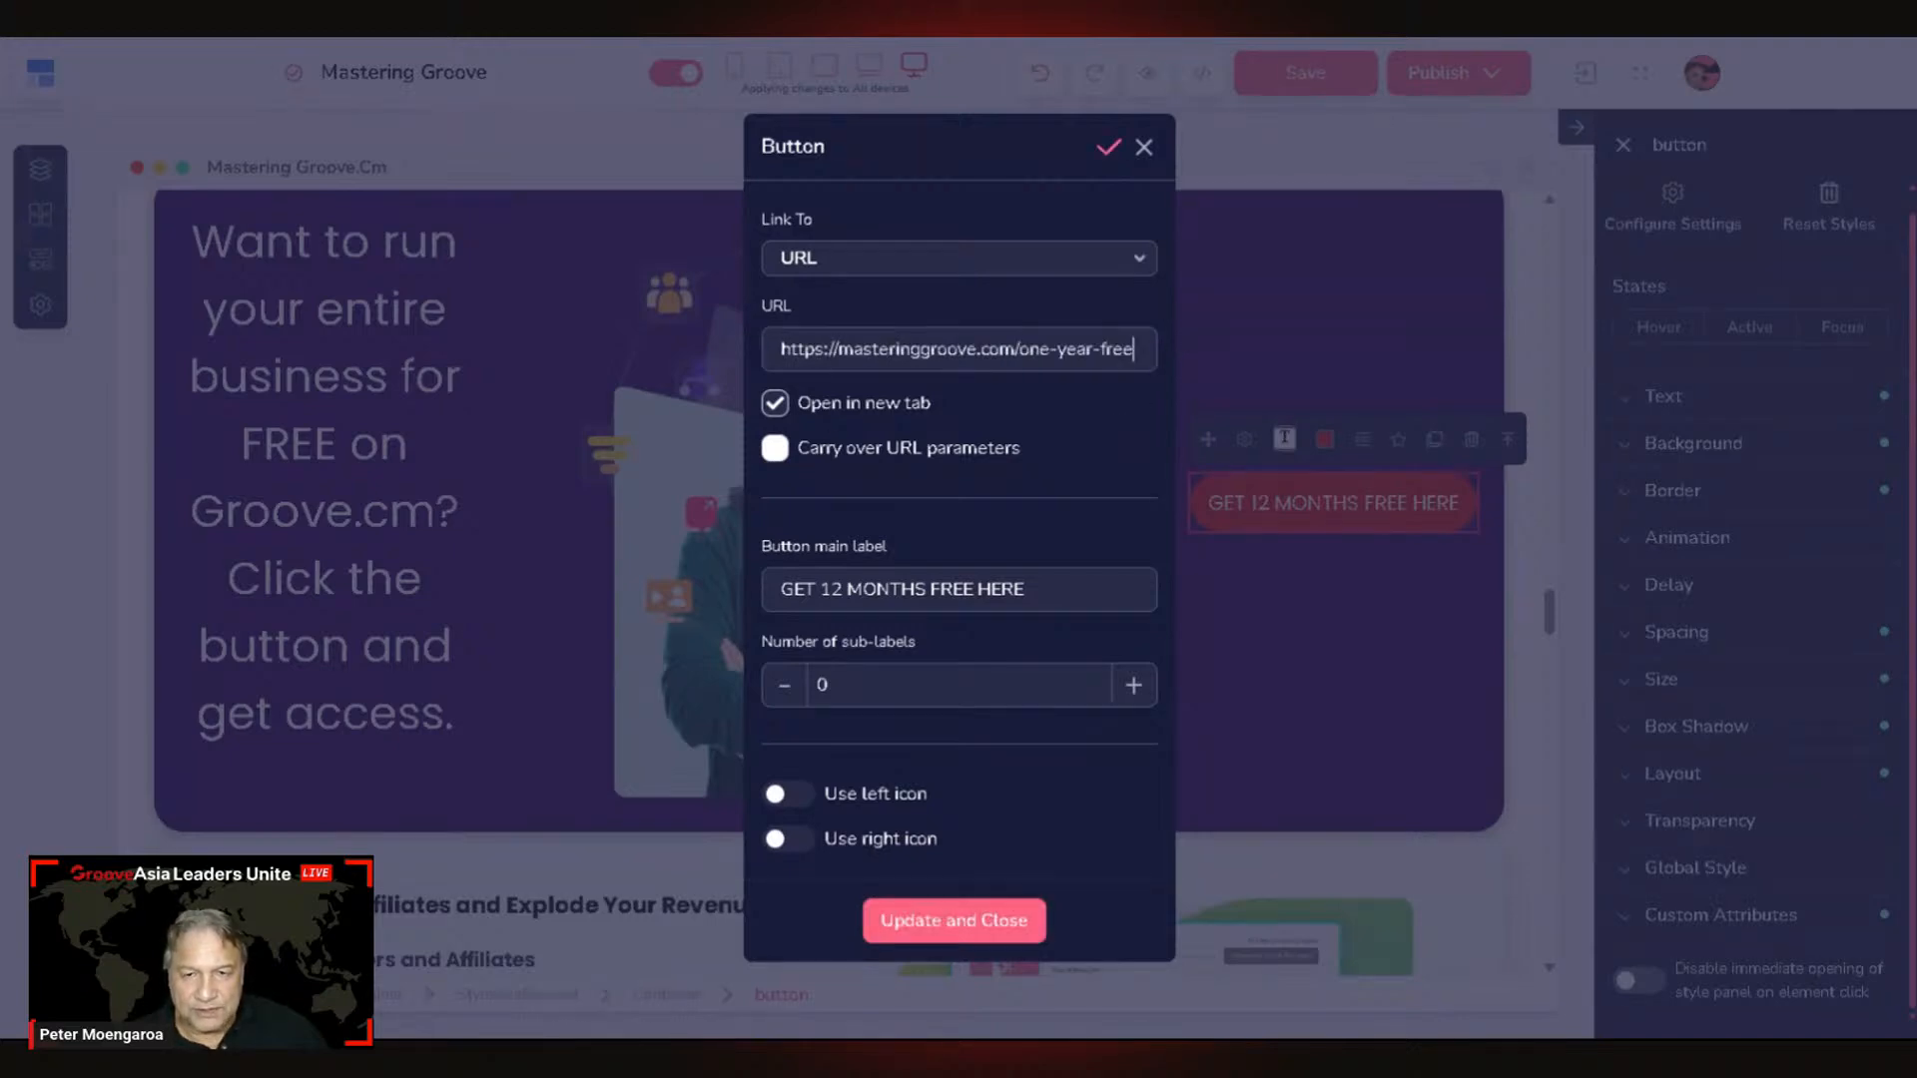
click(986, 929)
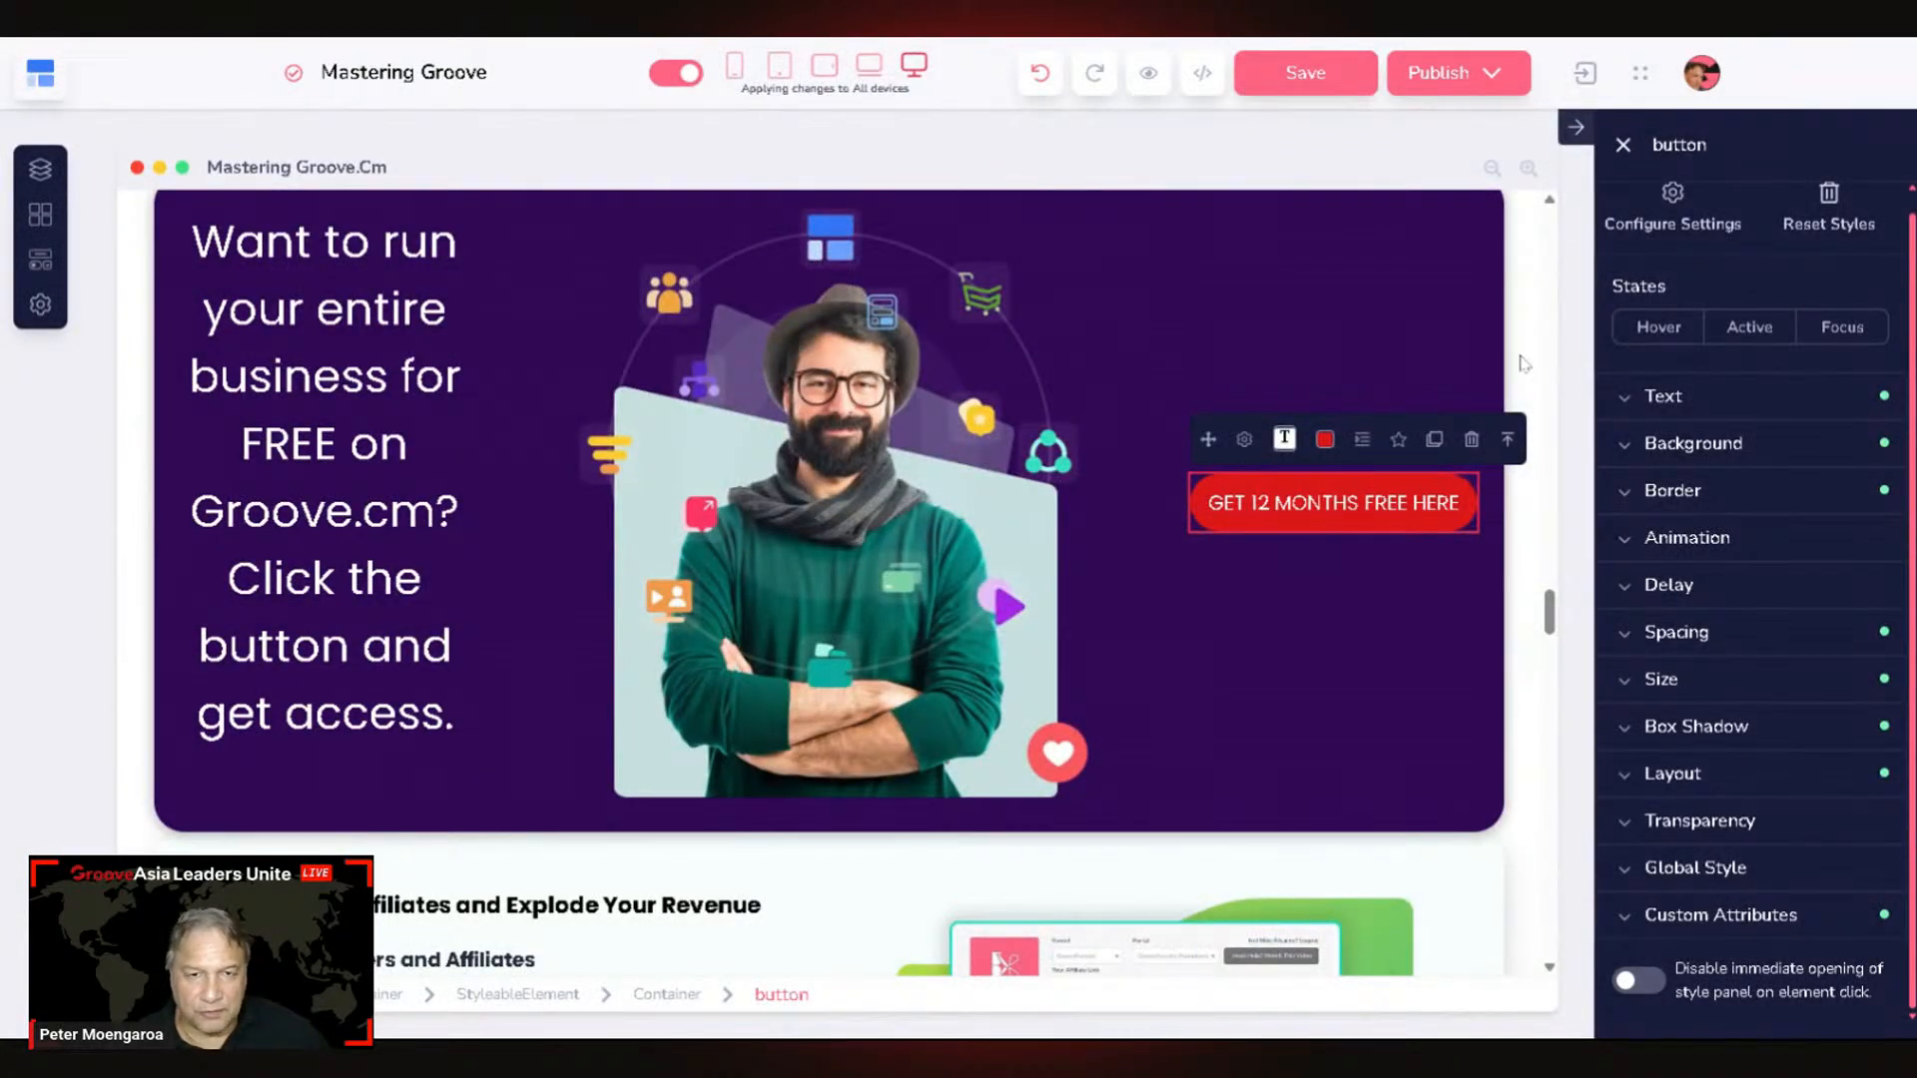
click(1320, 73)
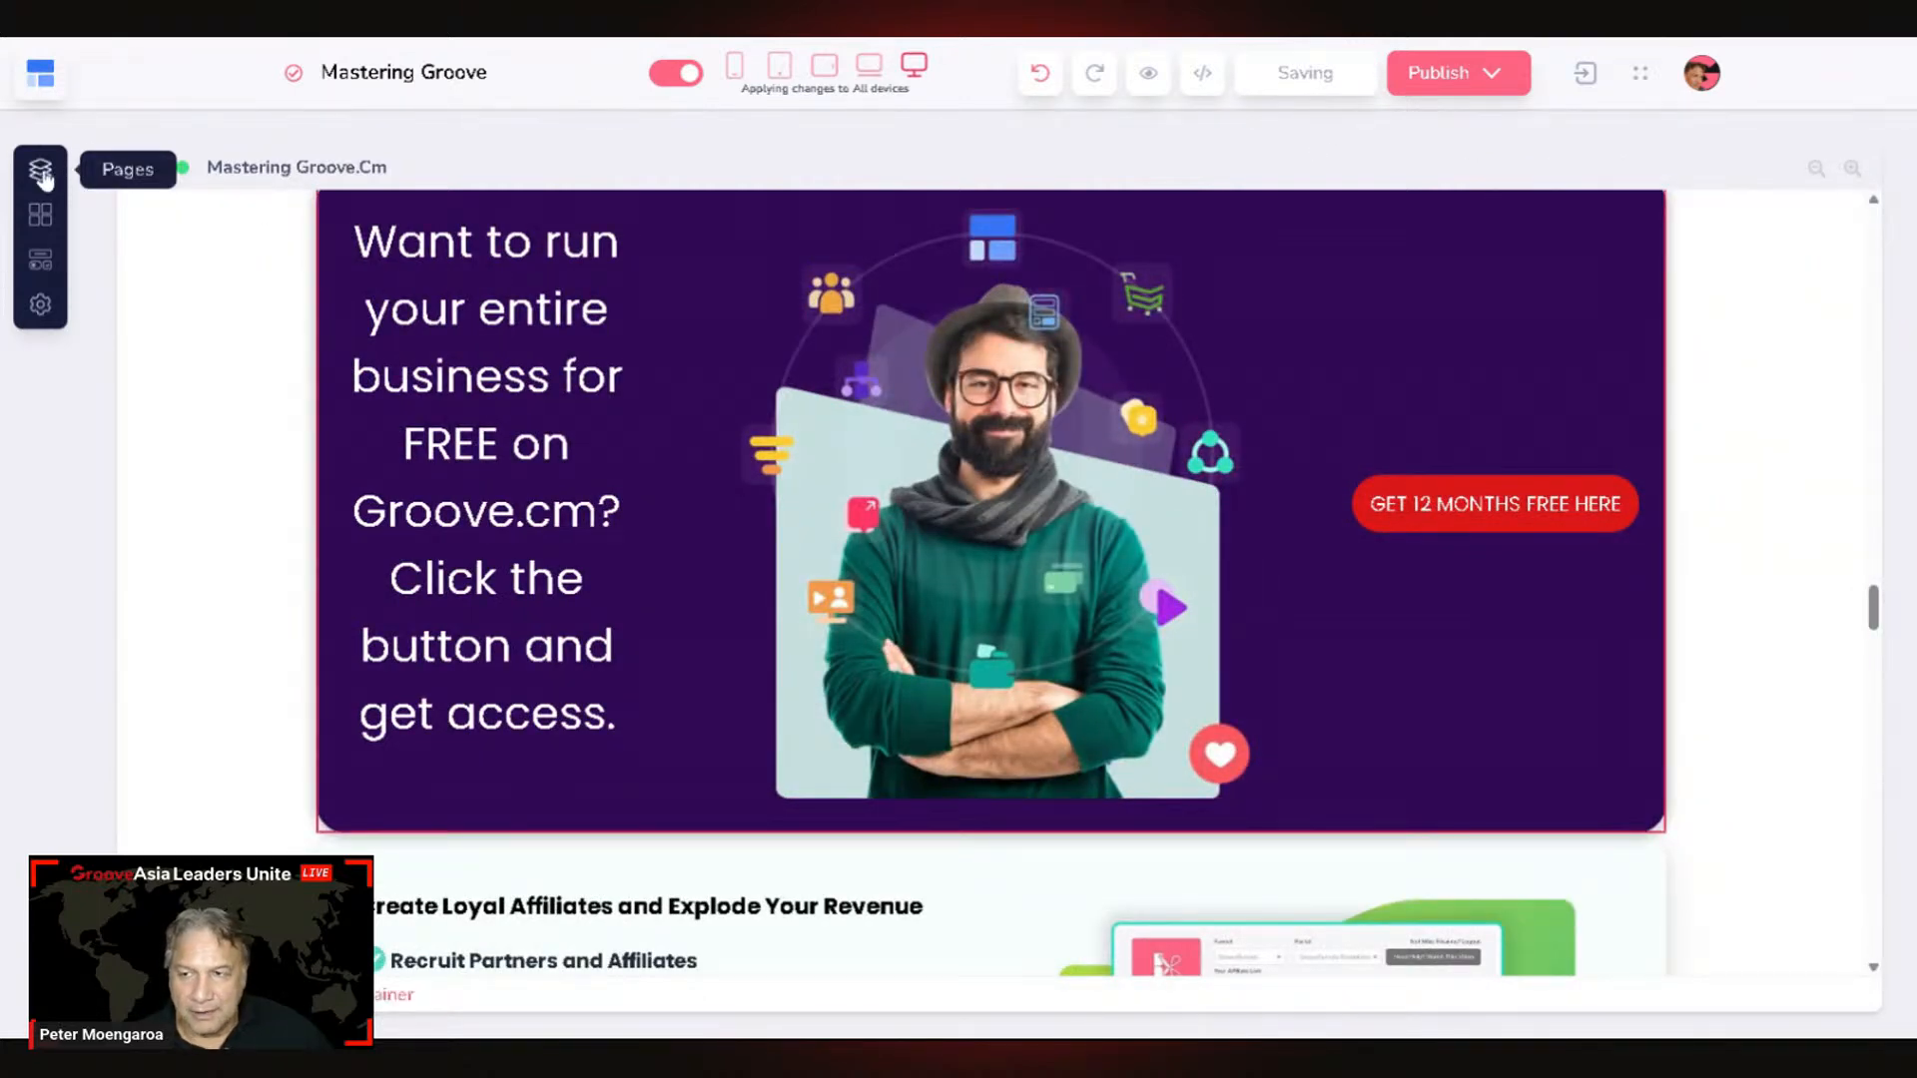
Step: On the one-year-free funnel page, copy the opt-in form's element ID rOTDzTS_Z
click(41, 172)
click(135, 267)
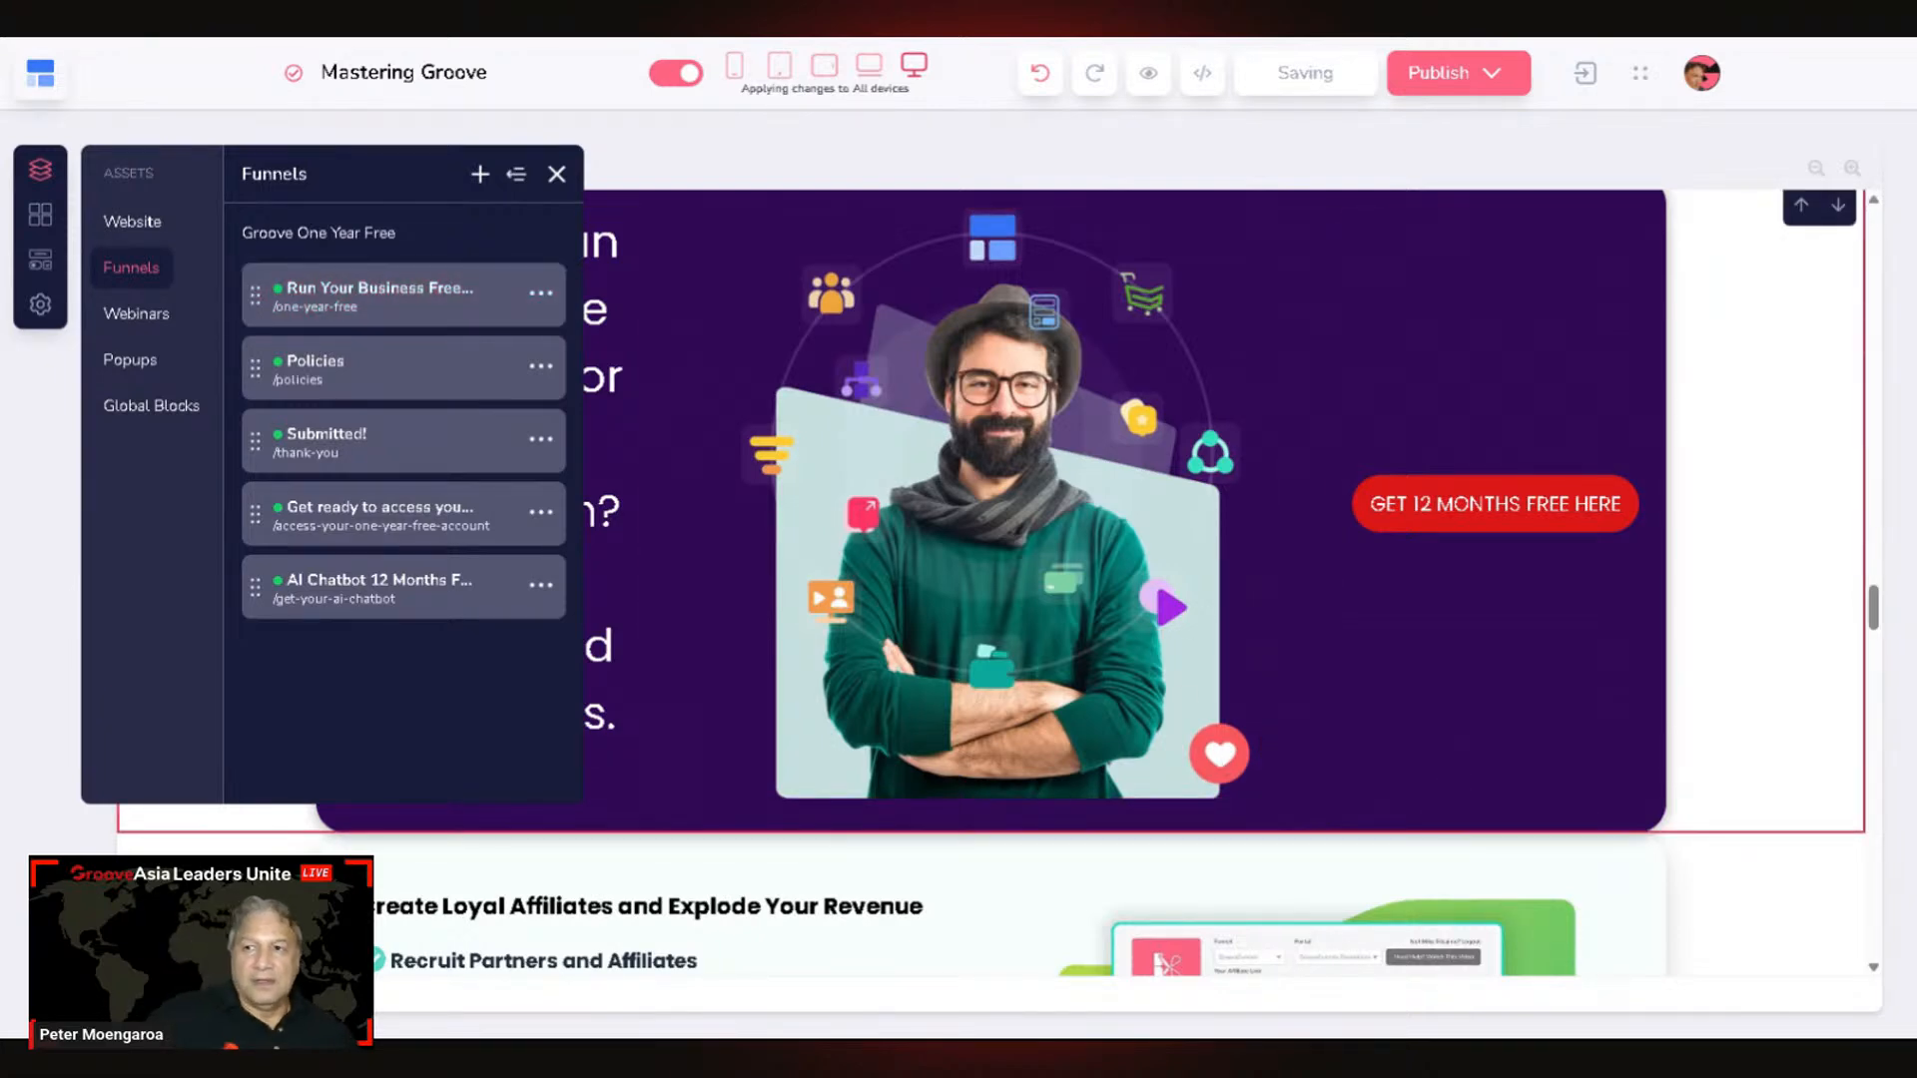
click(411, 320)
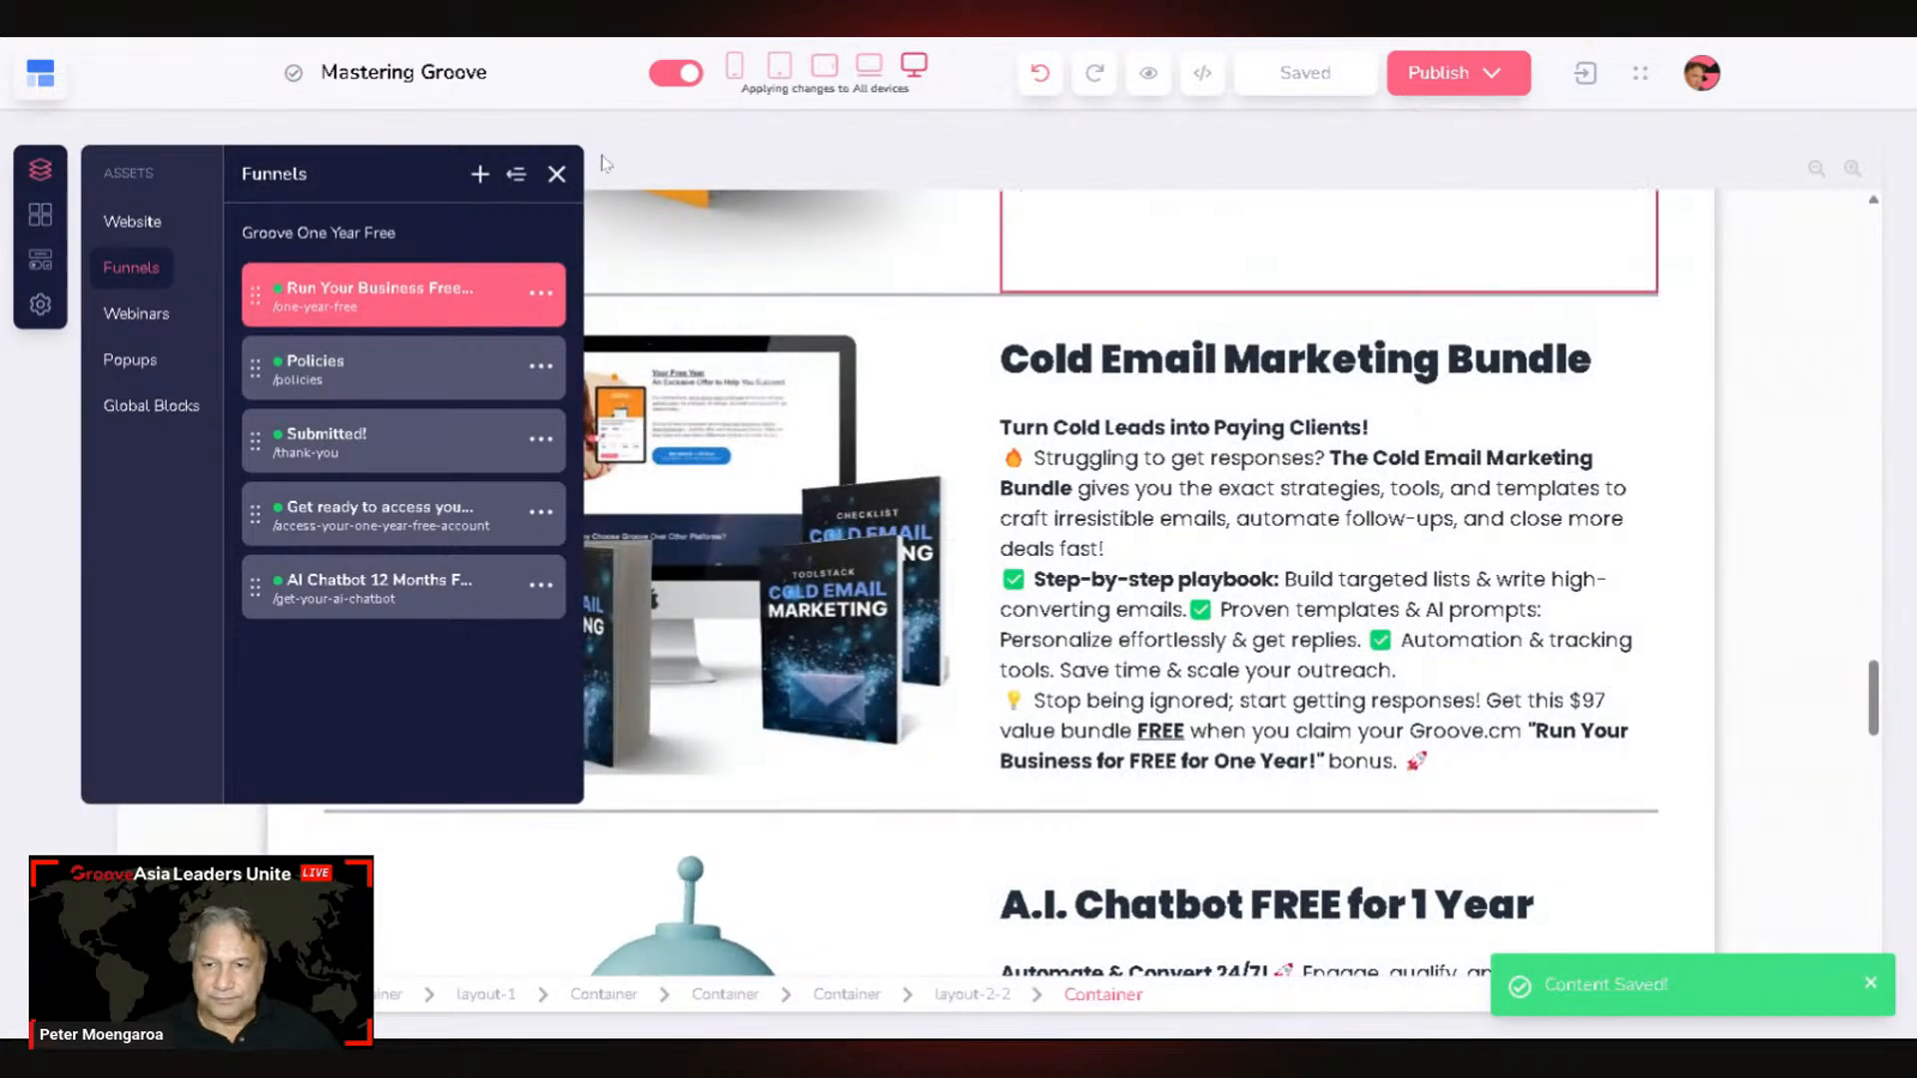
click(556, 174)
scroll(1573, 782, up, 5)
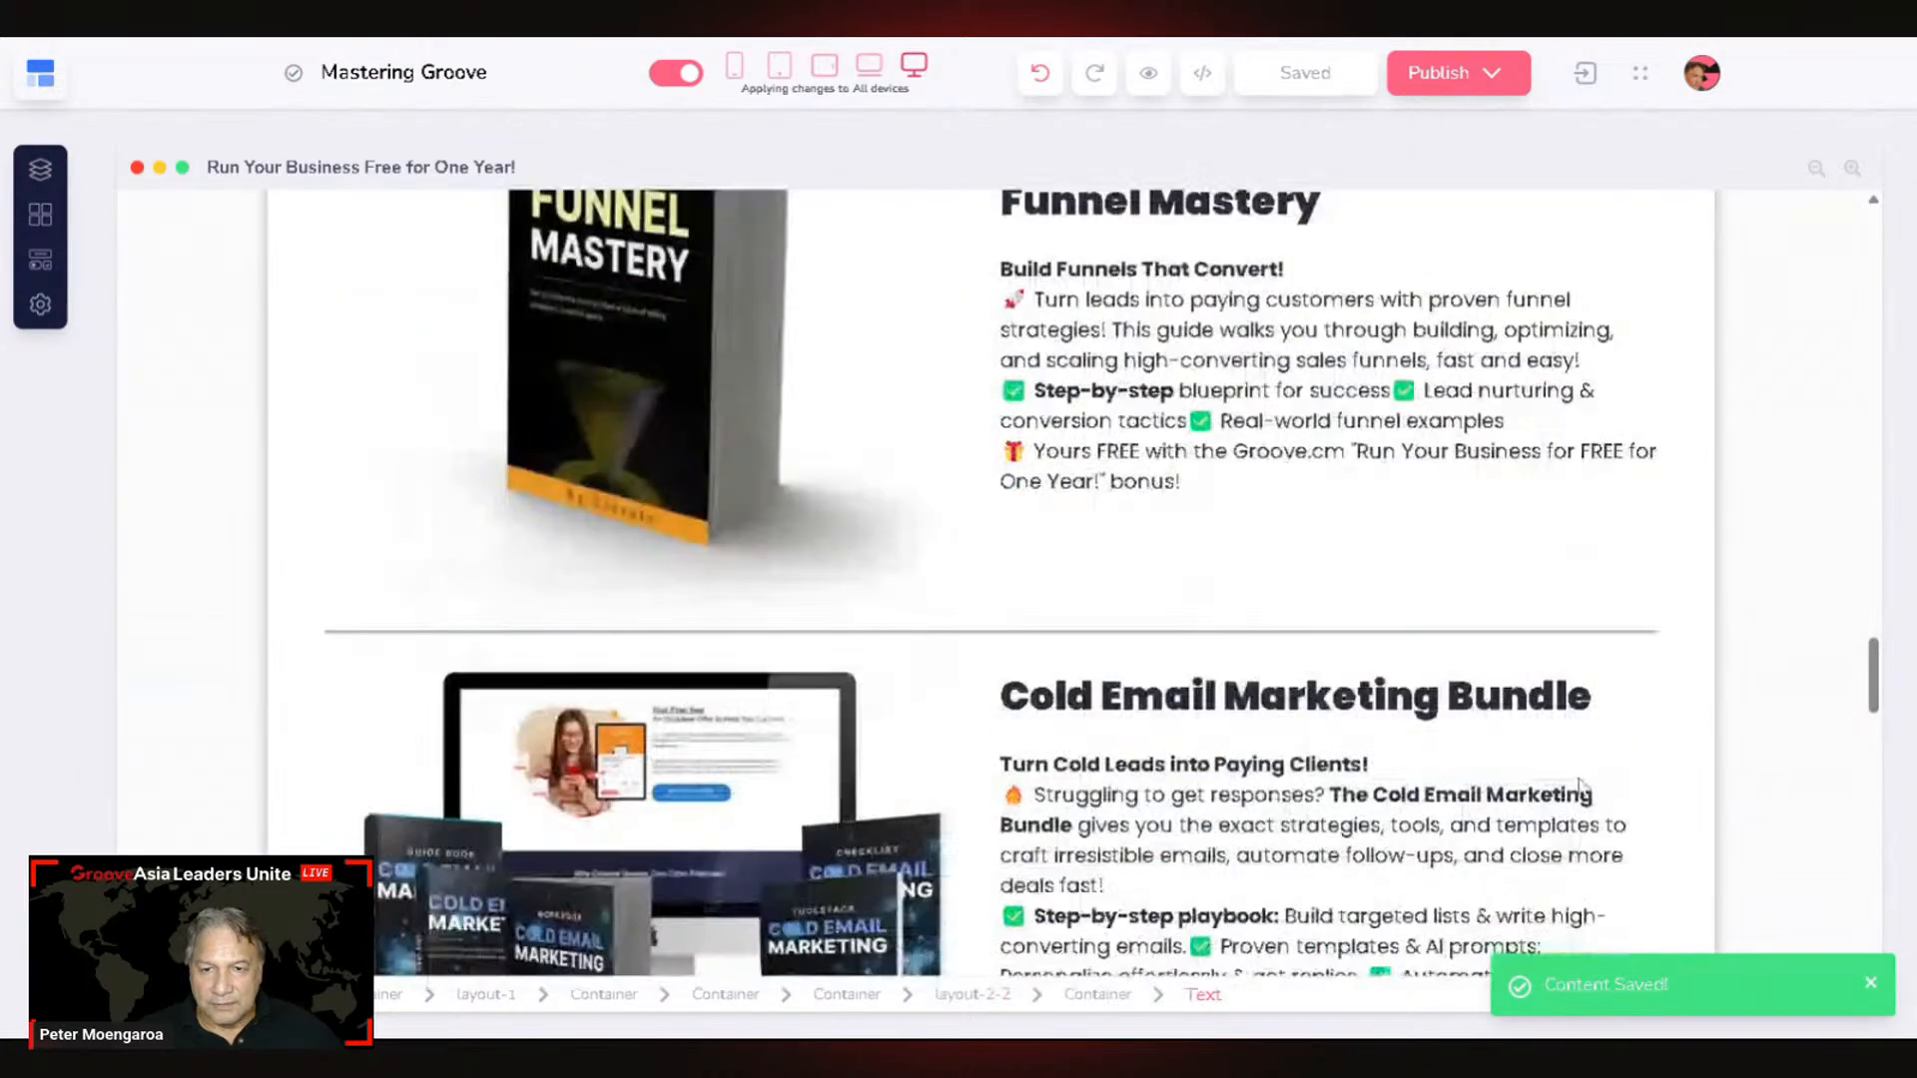
scroll(1573, 782, up, 5)
scroll(1567, 775, down, 3)
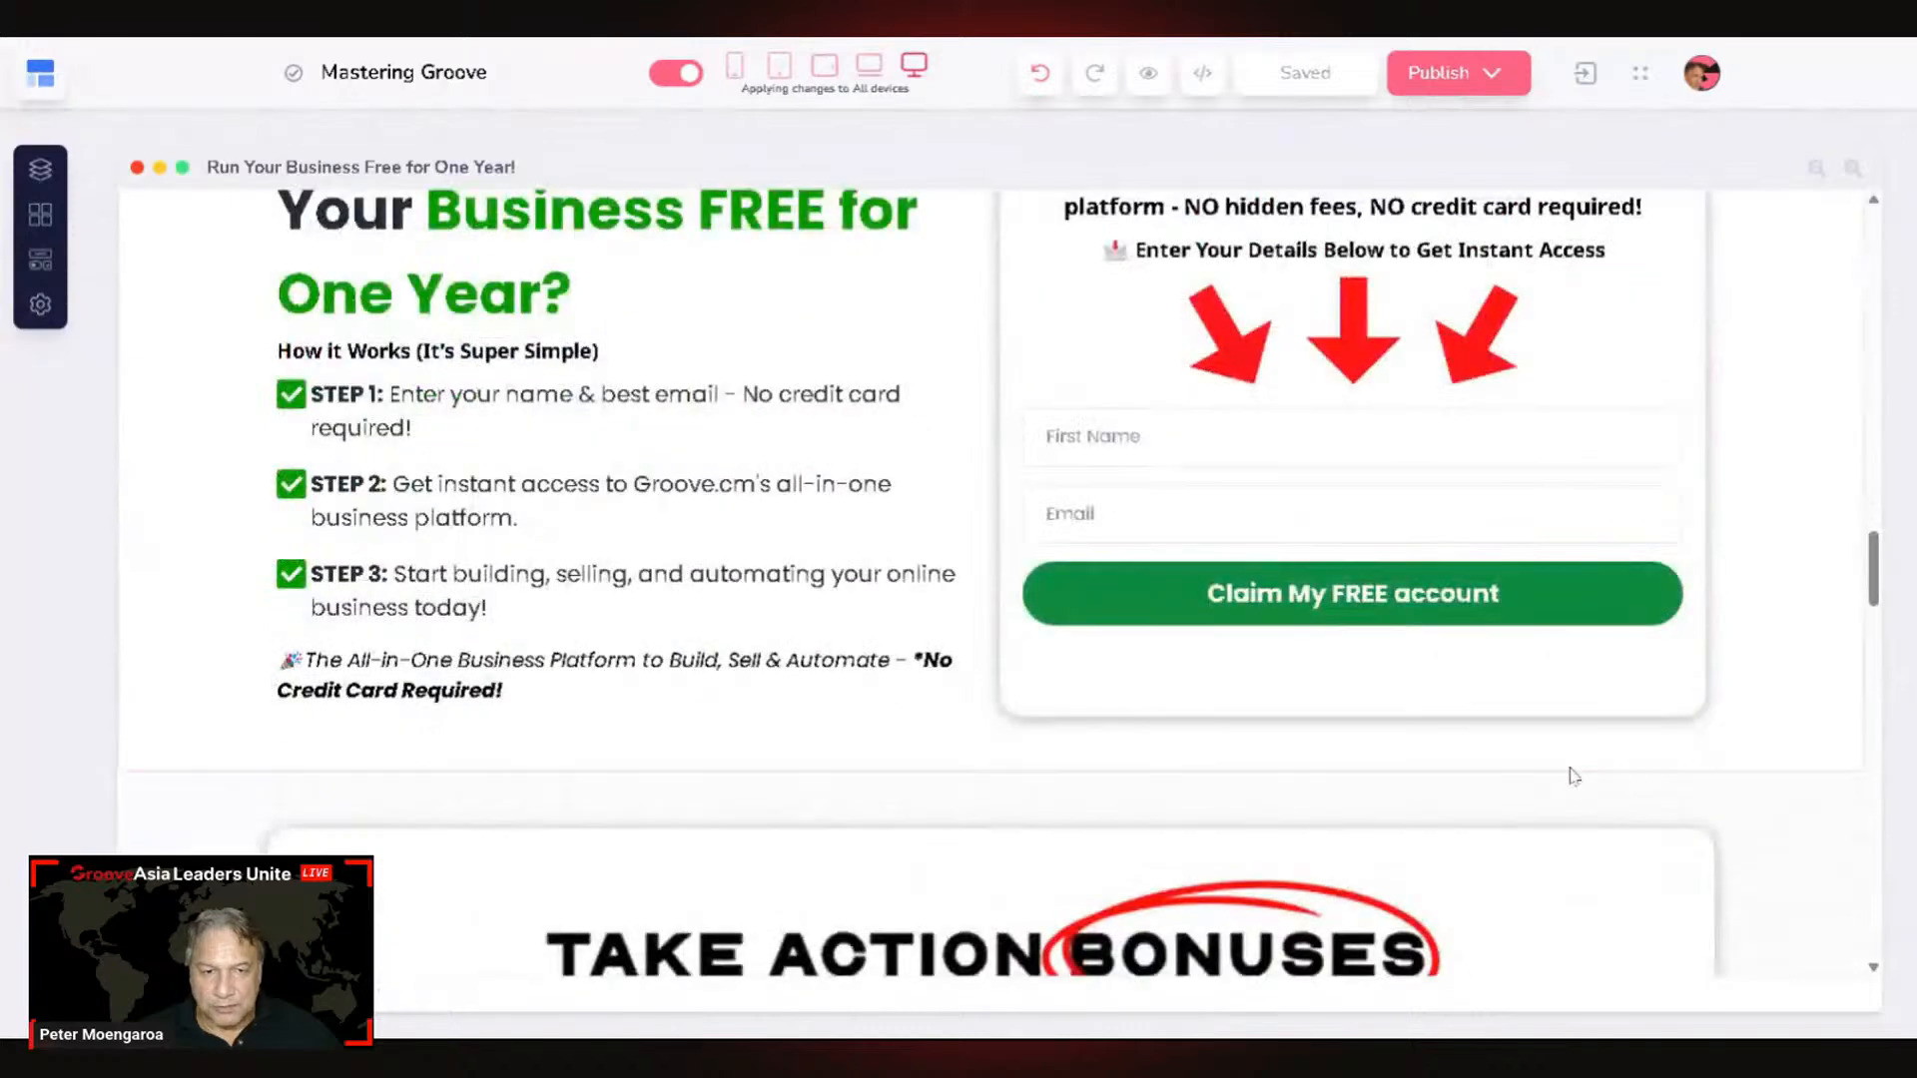
scroll(1728, 715, up, 3)
click(1780, 706)
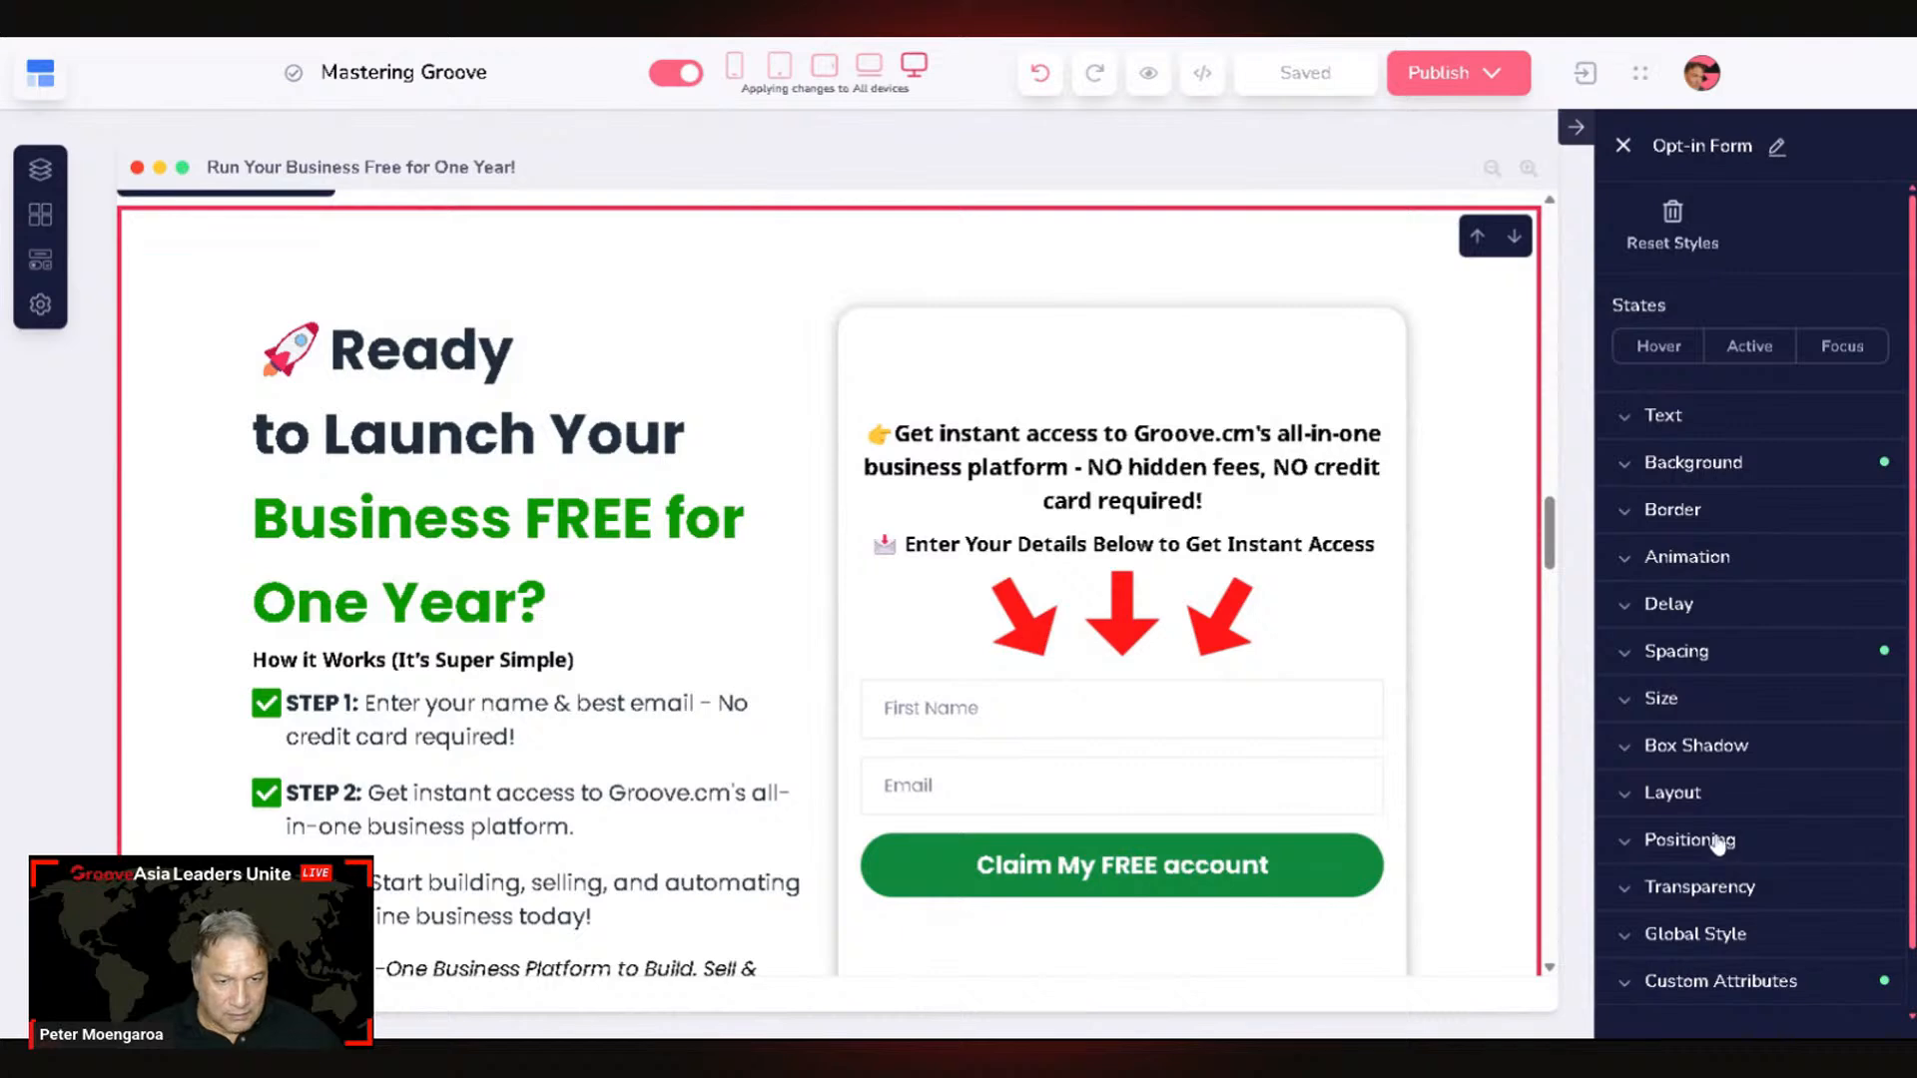
click(1737, 984)
scroll(1738, 988, down, 4)
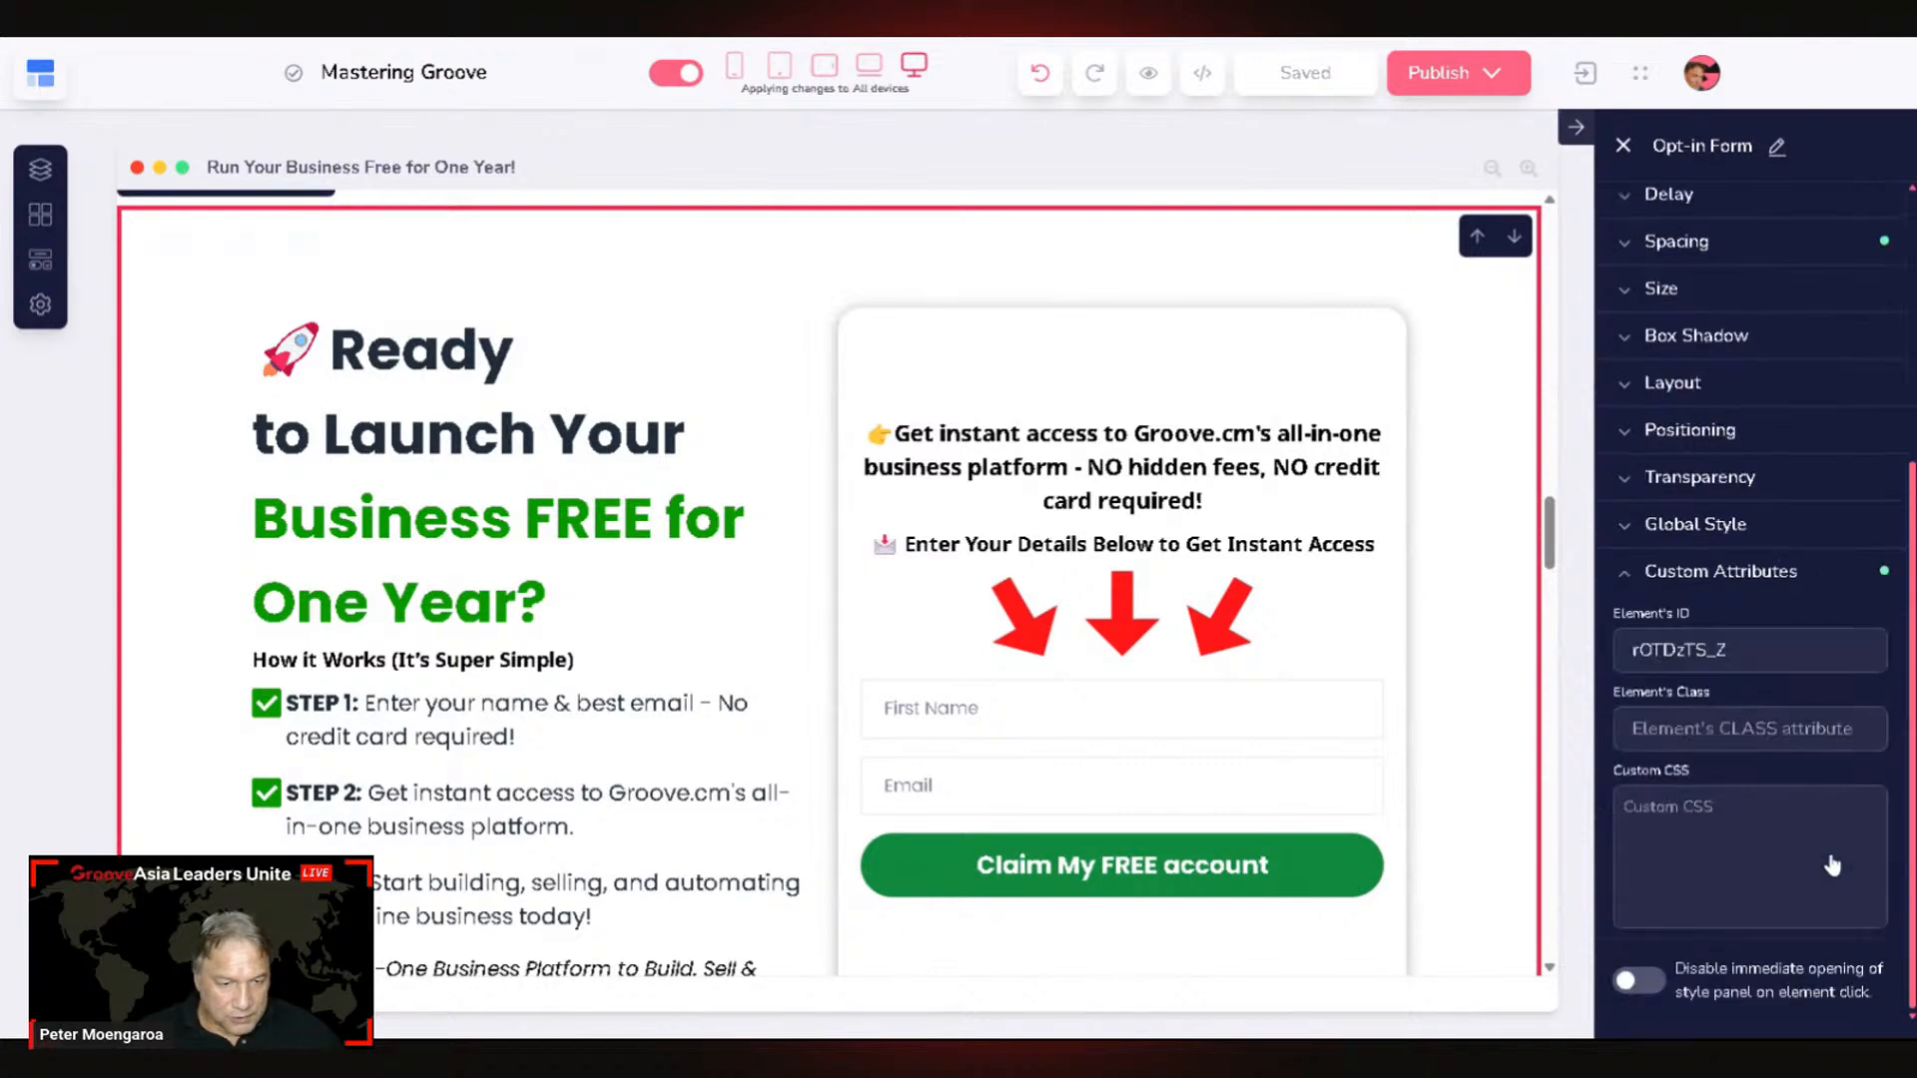
double_click(1663, 650)
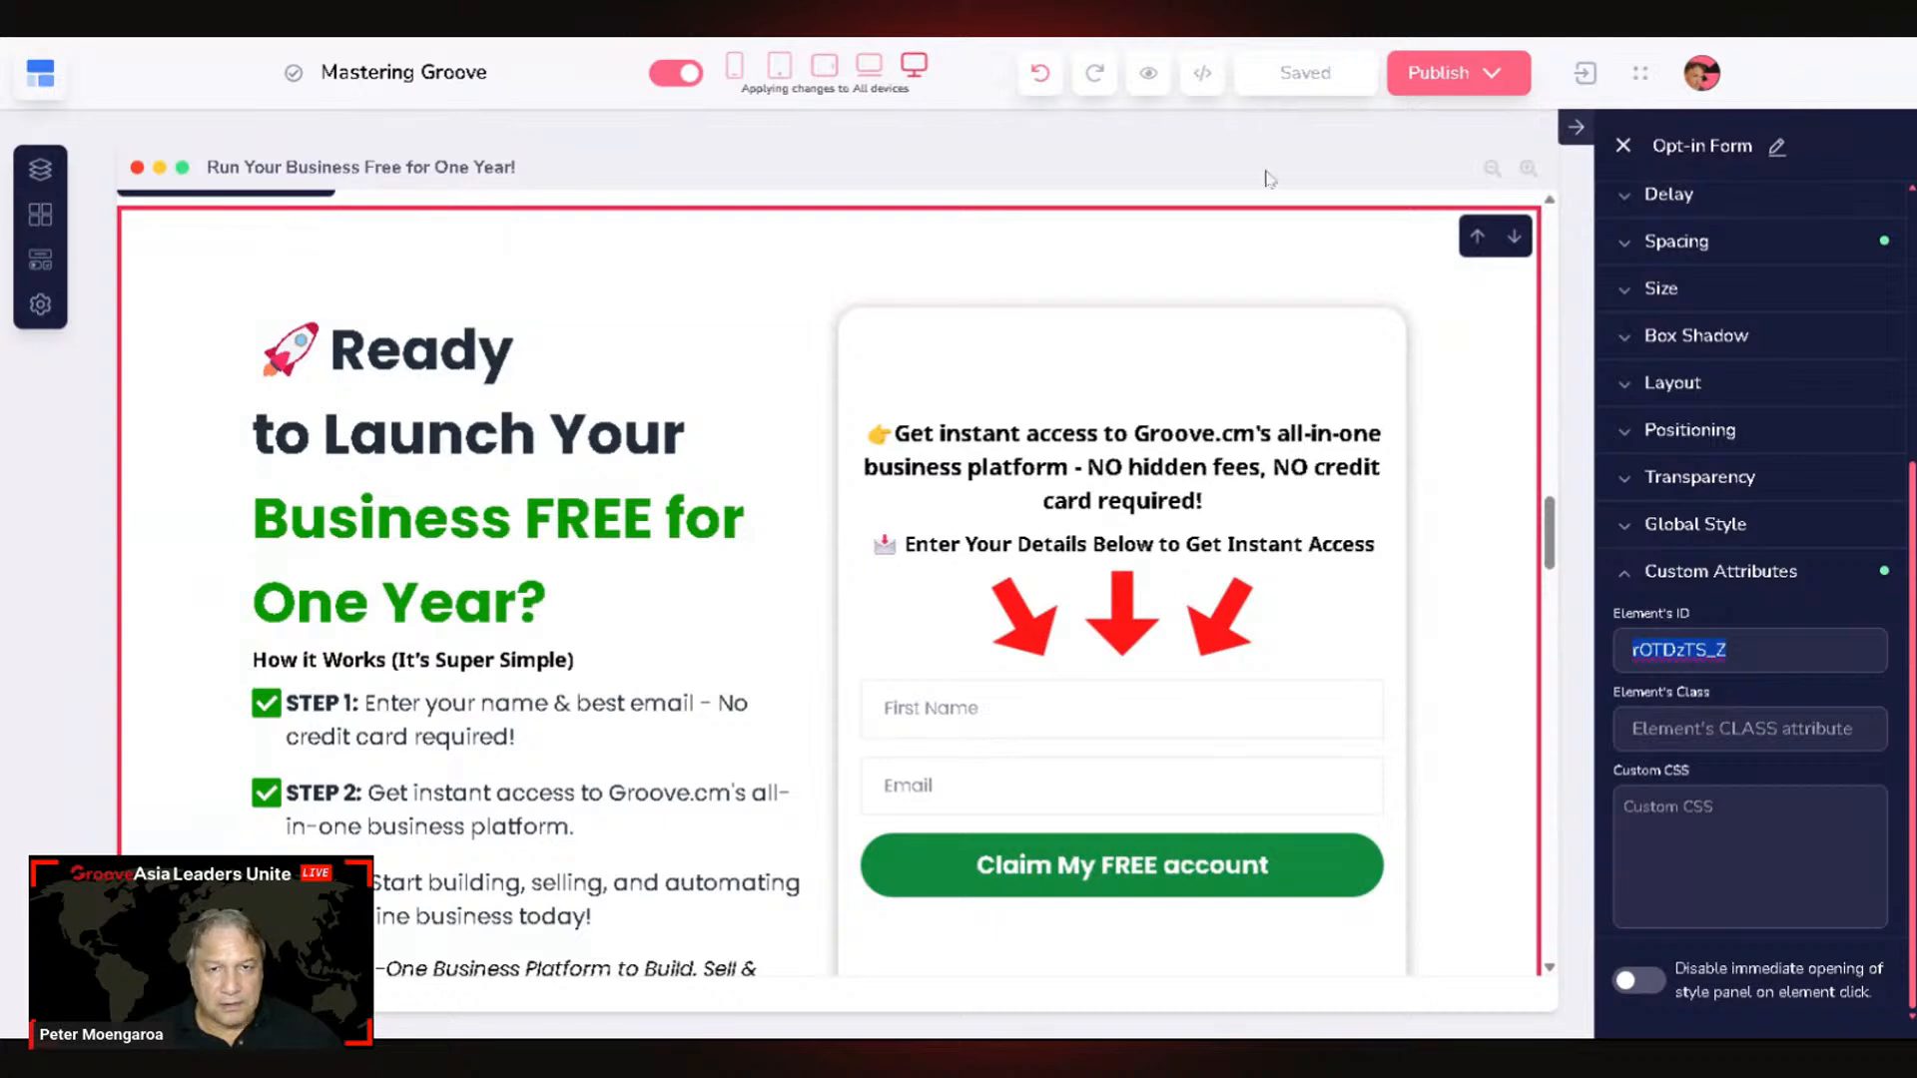
Step: Return to the Mastering Groove.Cm home page and scroll down to the promo block
click(38, 172)
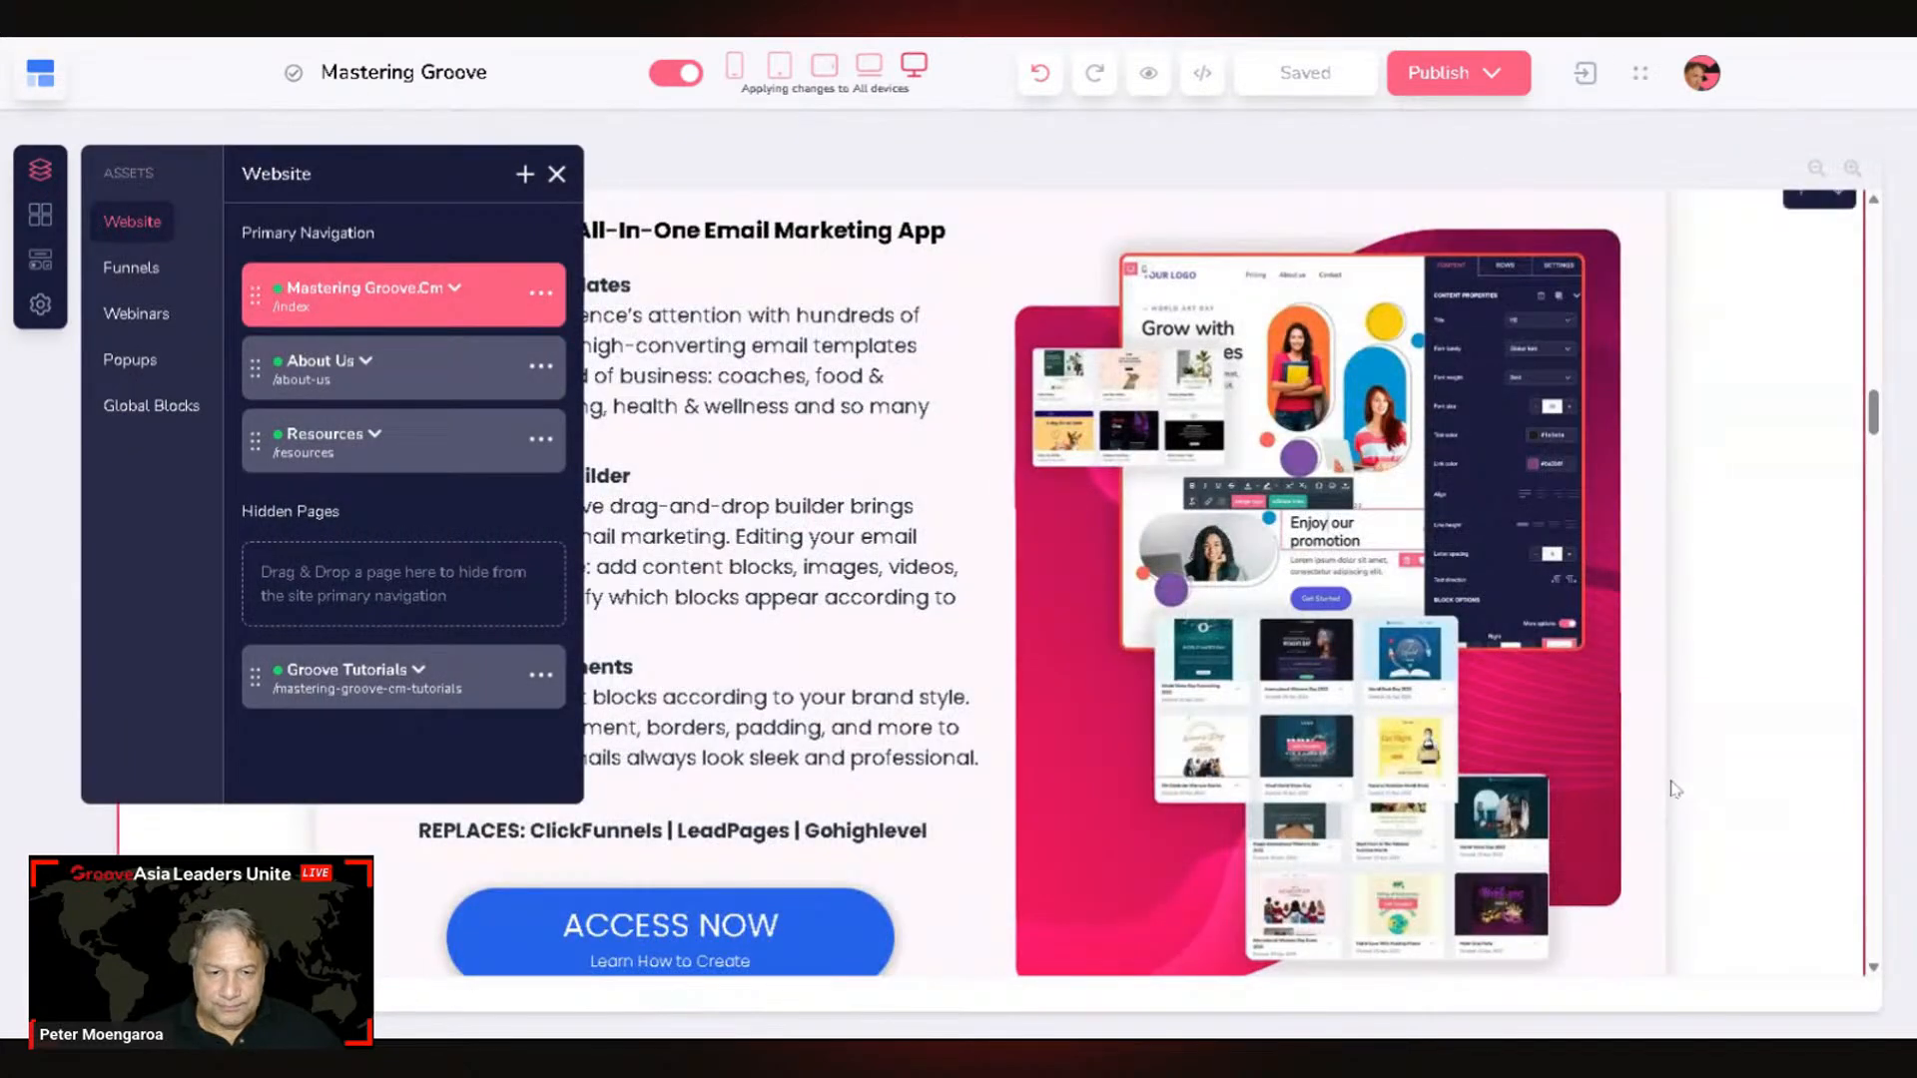
scroll(1687, 799, down, 10)
click(1708, 799)
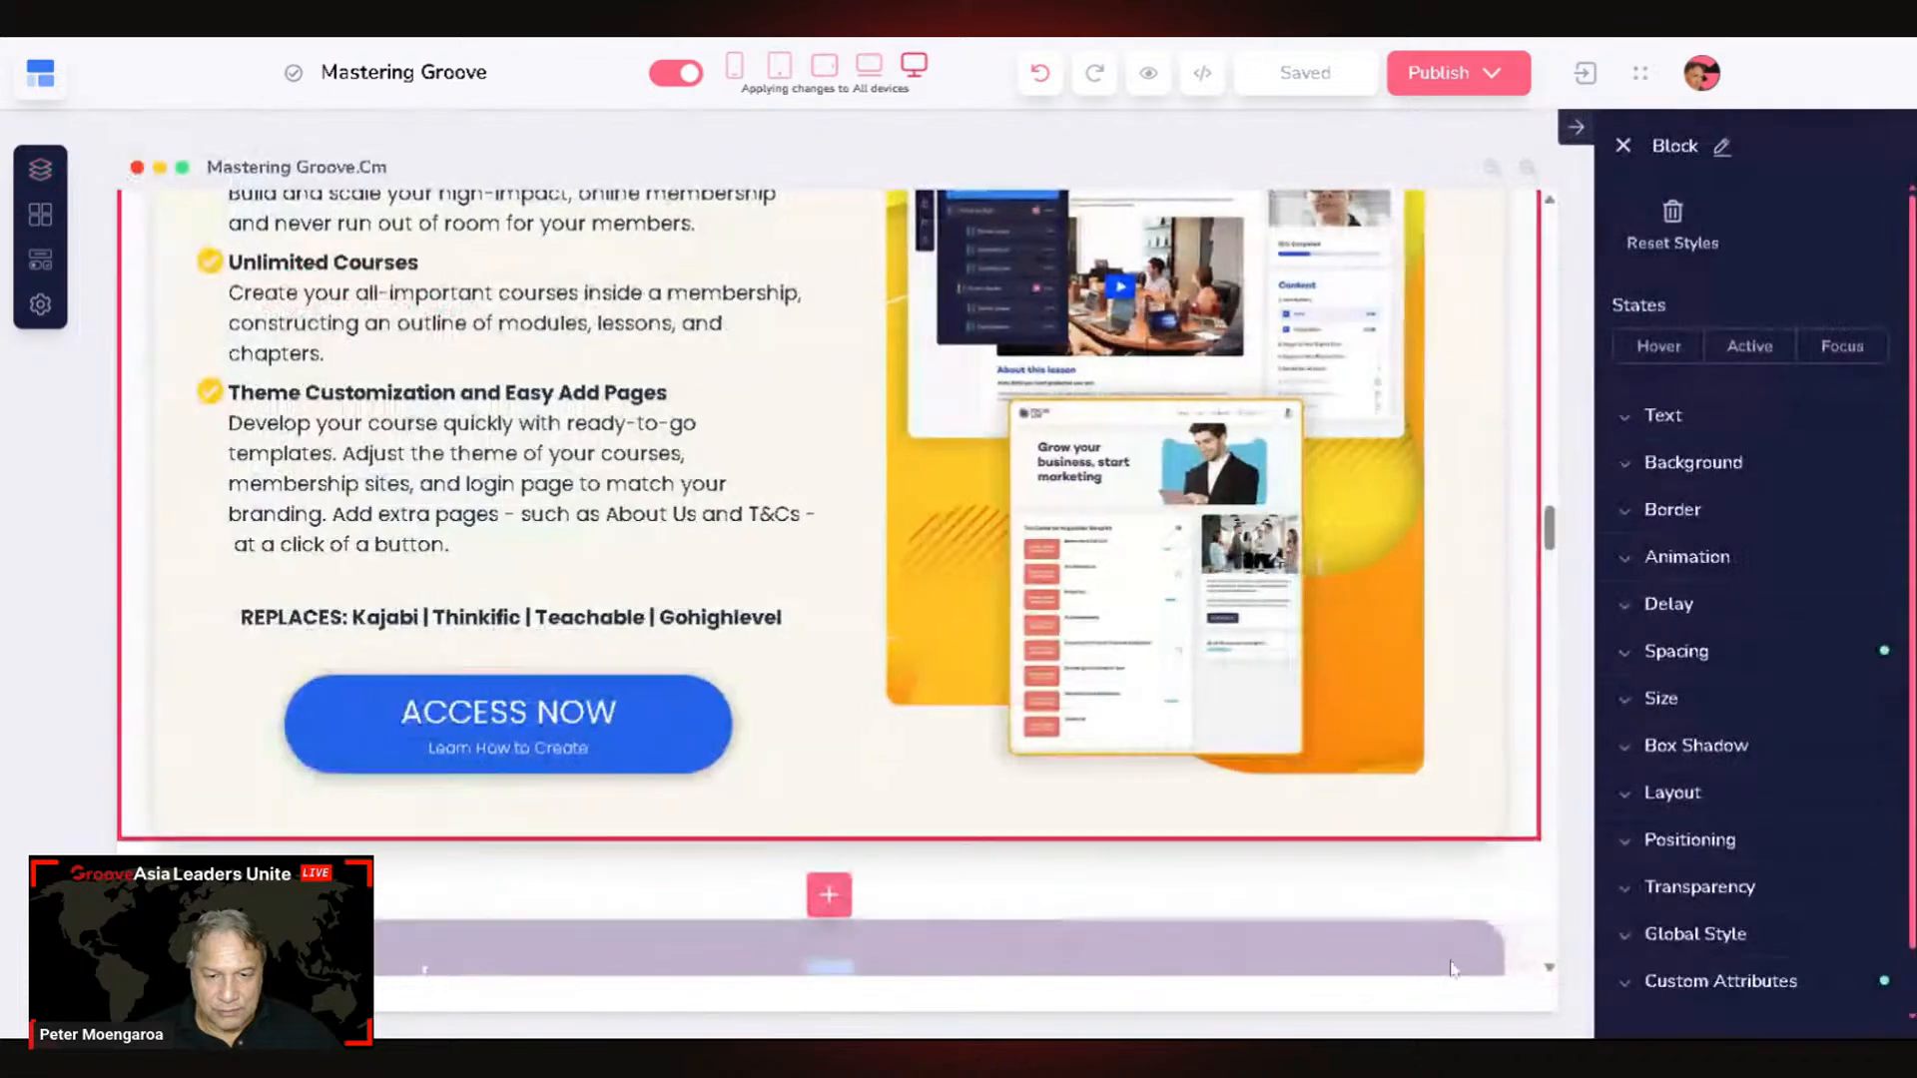
scroll(1403, 784, down, 5)
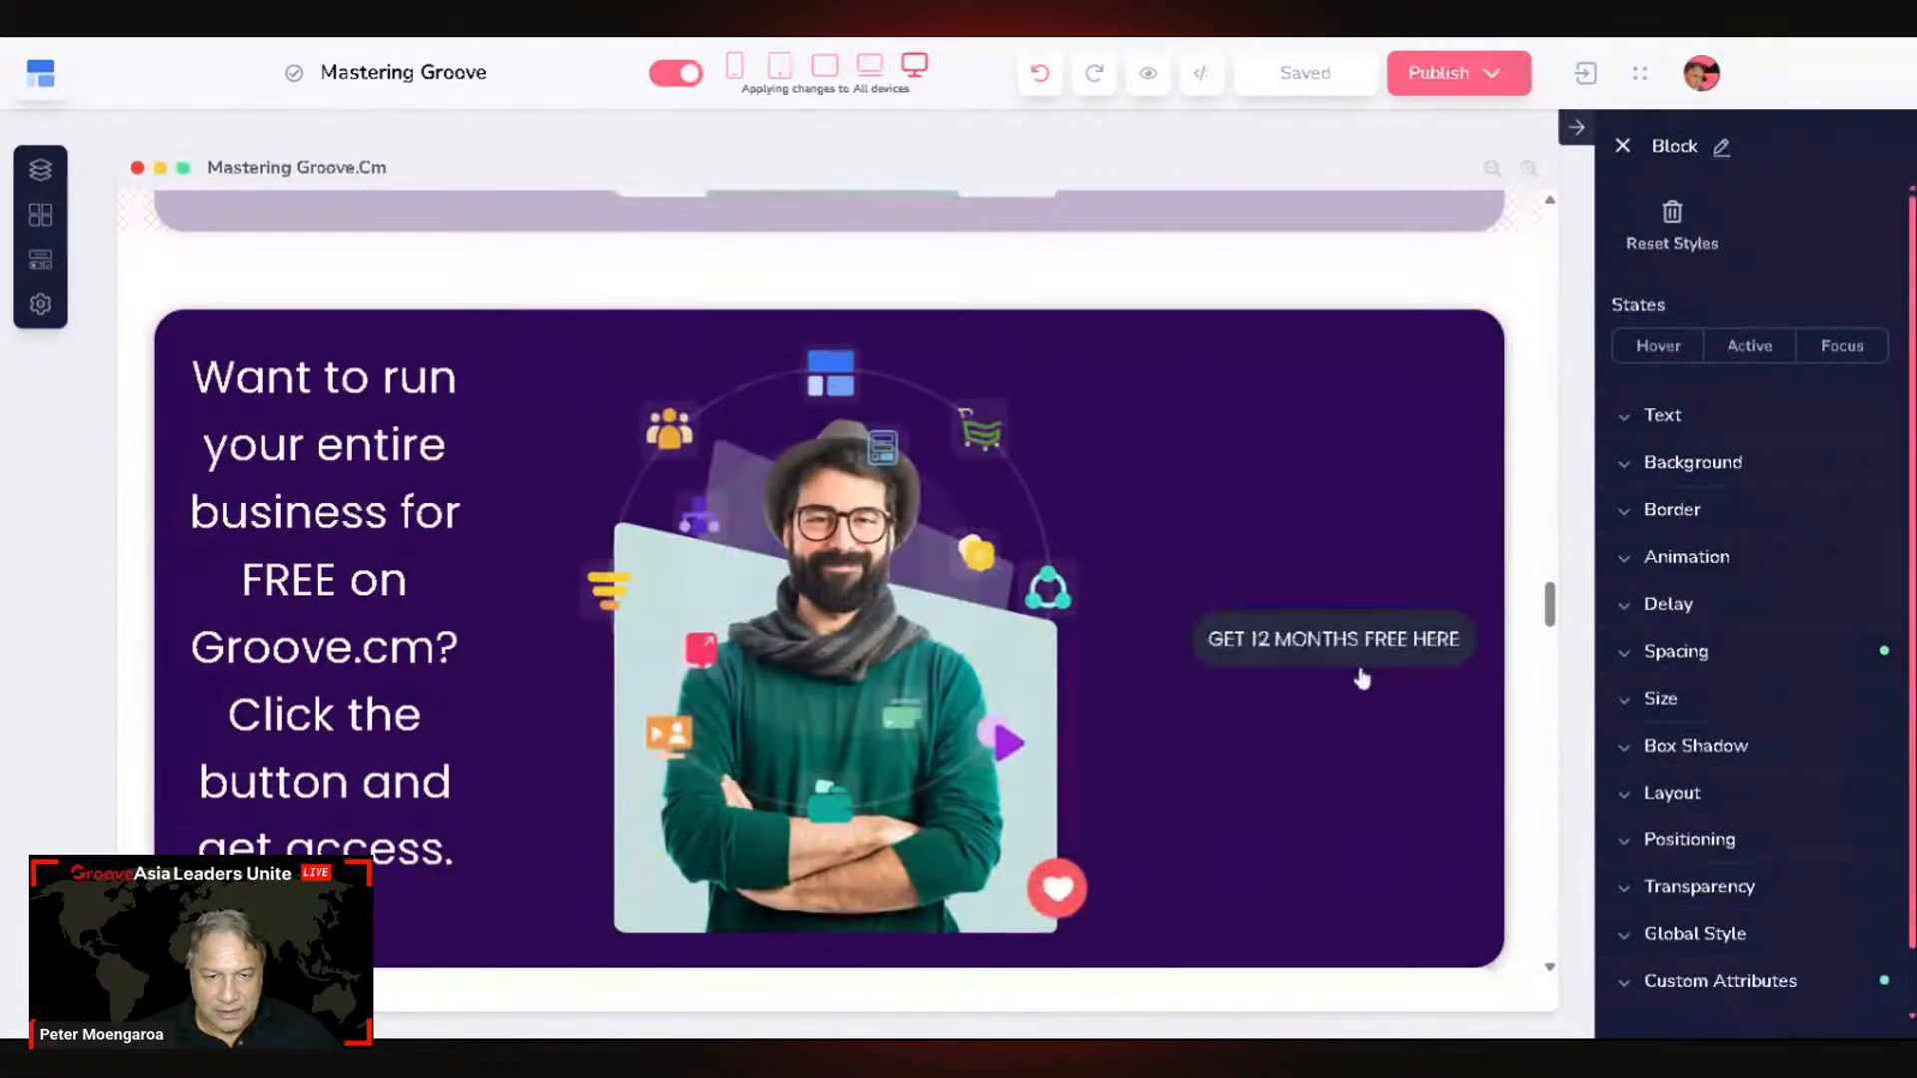
Step: Append /#rOTDzTS_Z to the GET 12 MONTHS FREE HERE button's URL and apply it
click(1360, 663)
click(1250, 577)
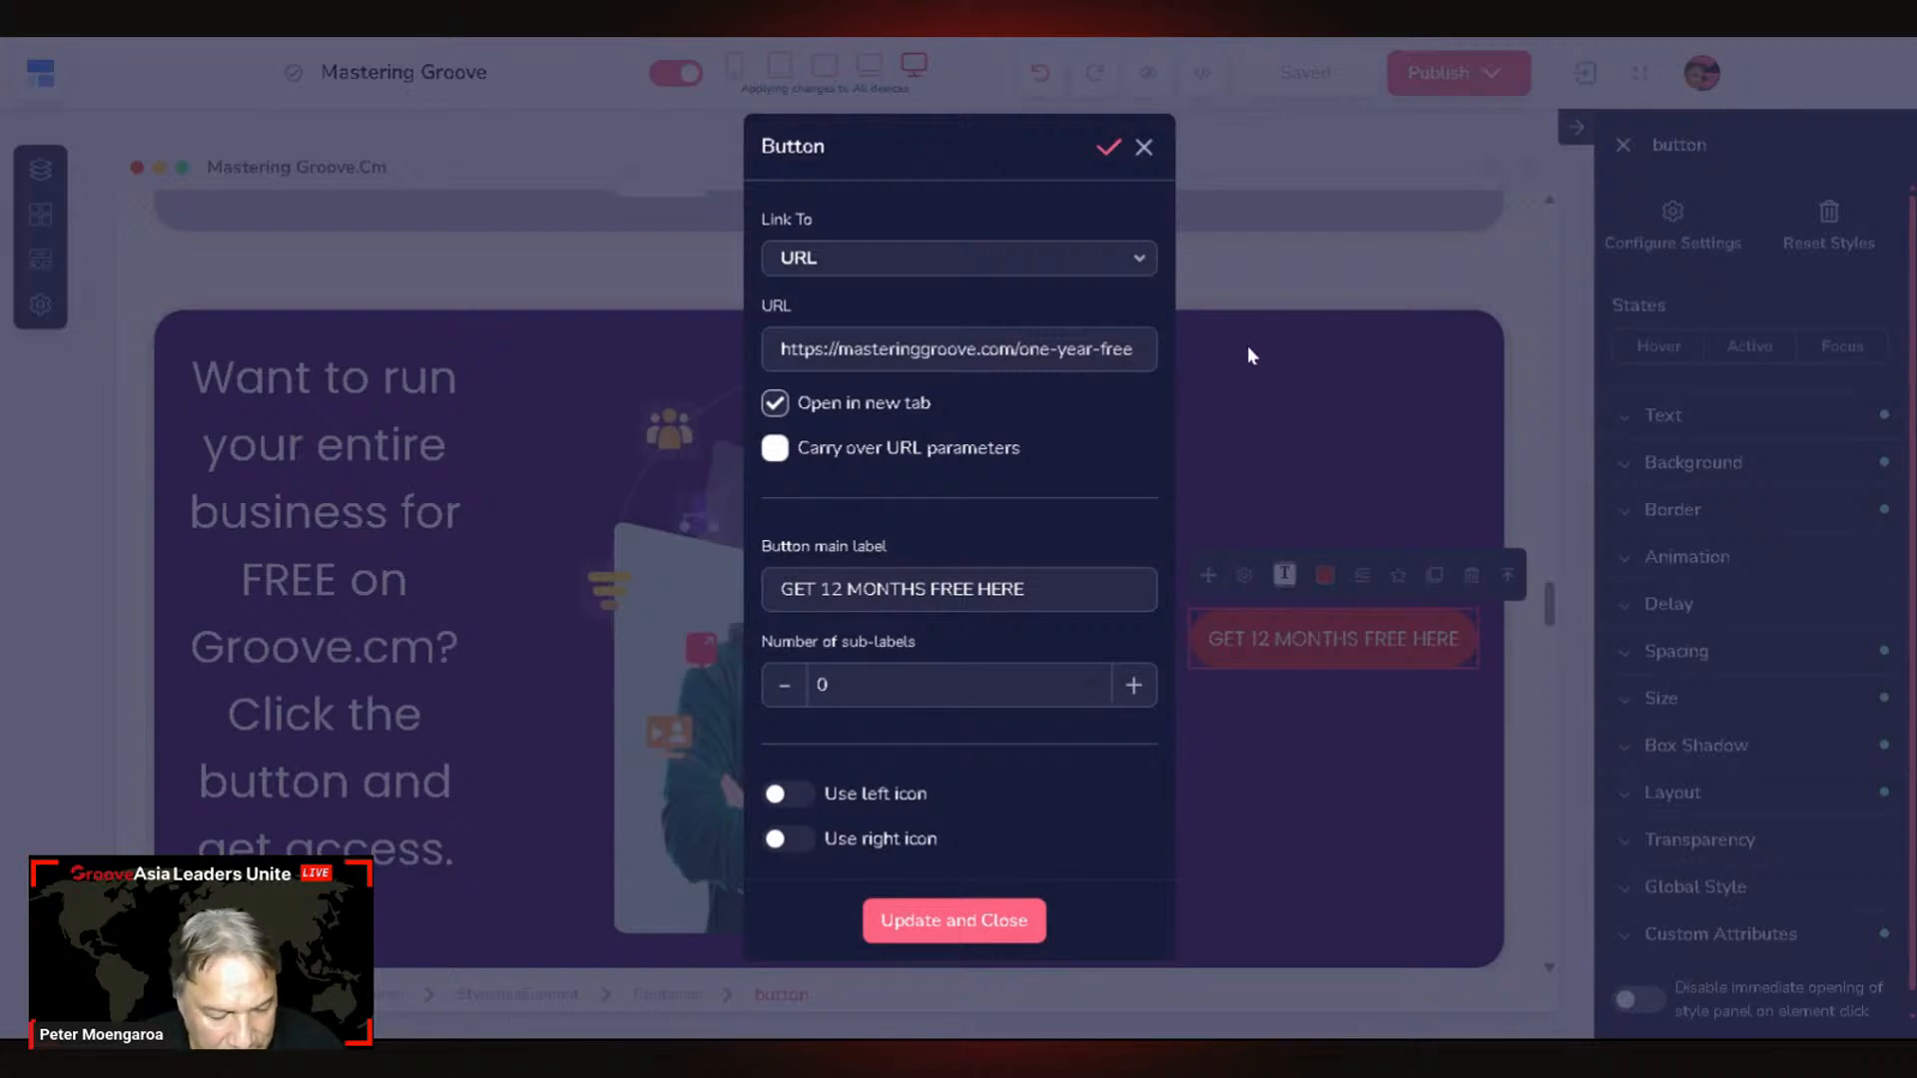
text(/)
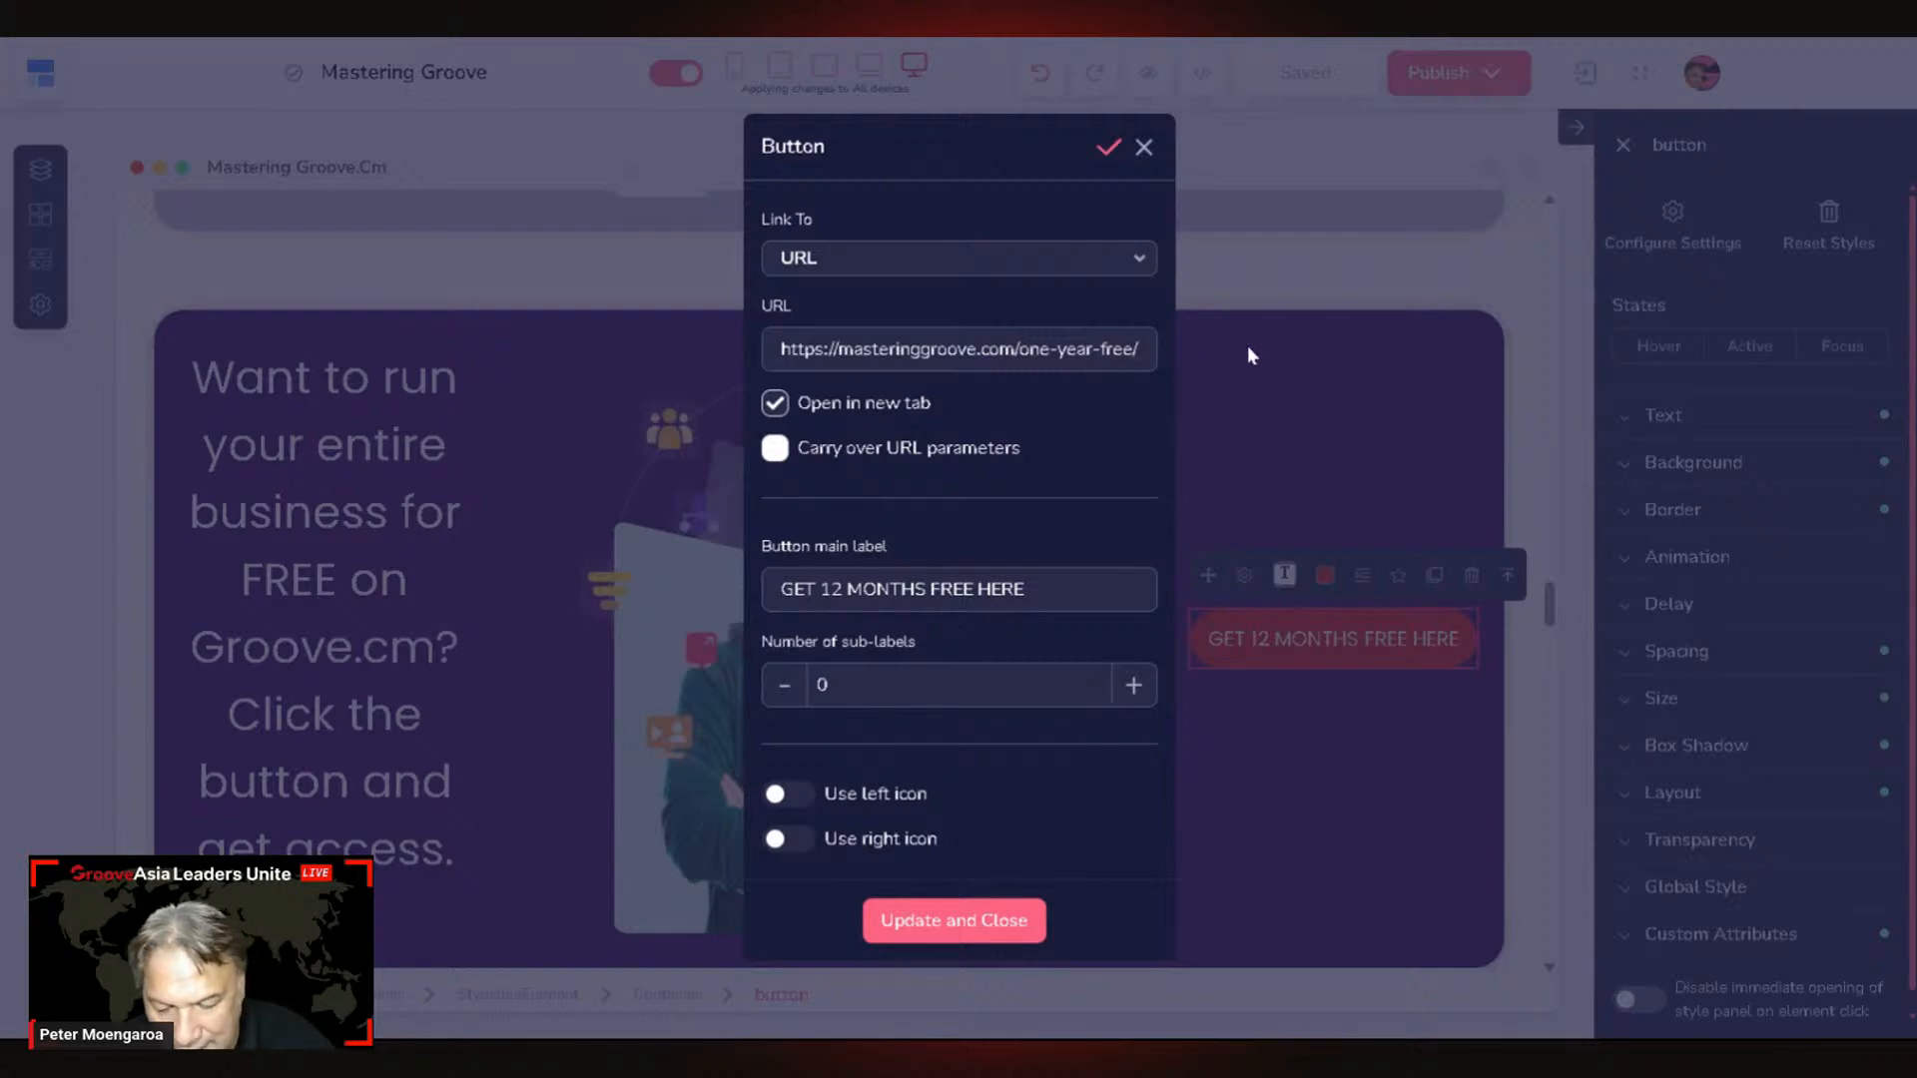
text(#)
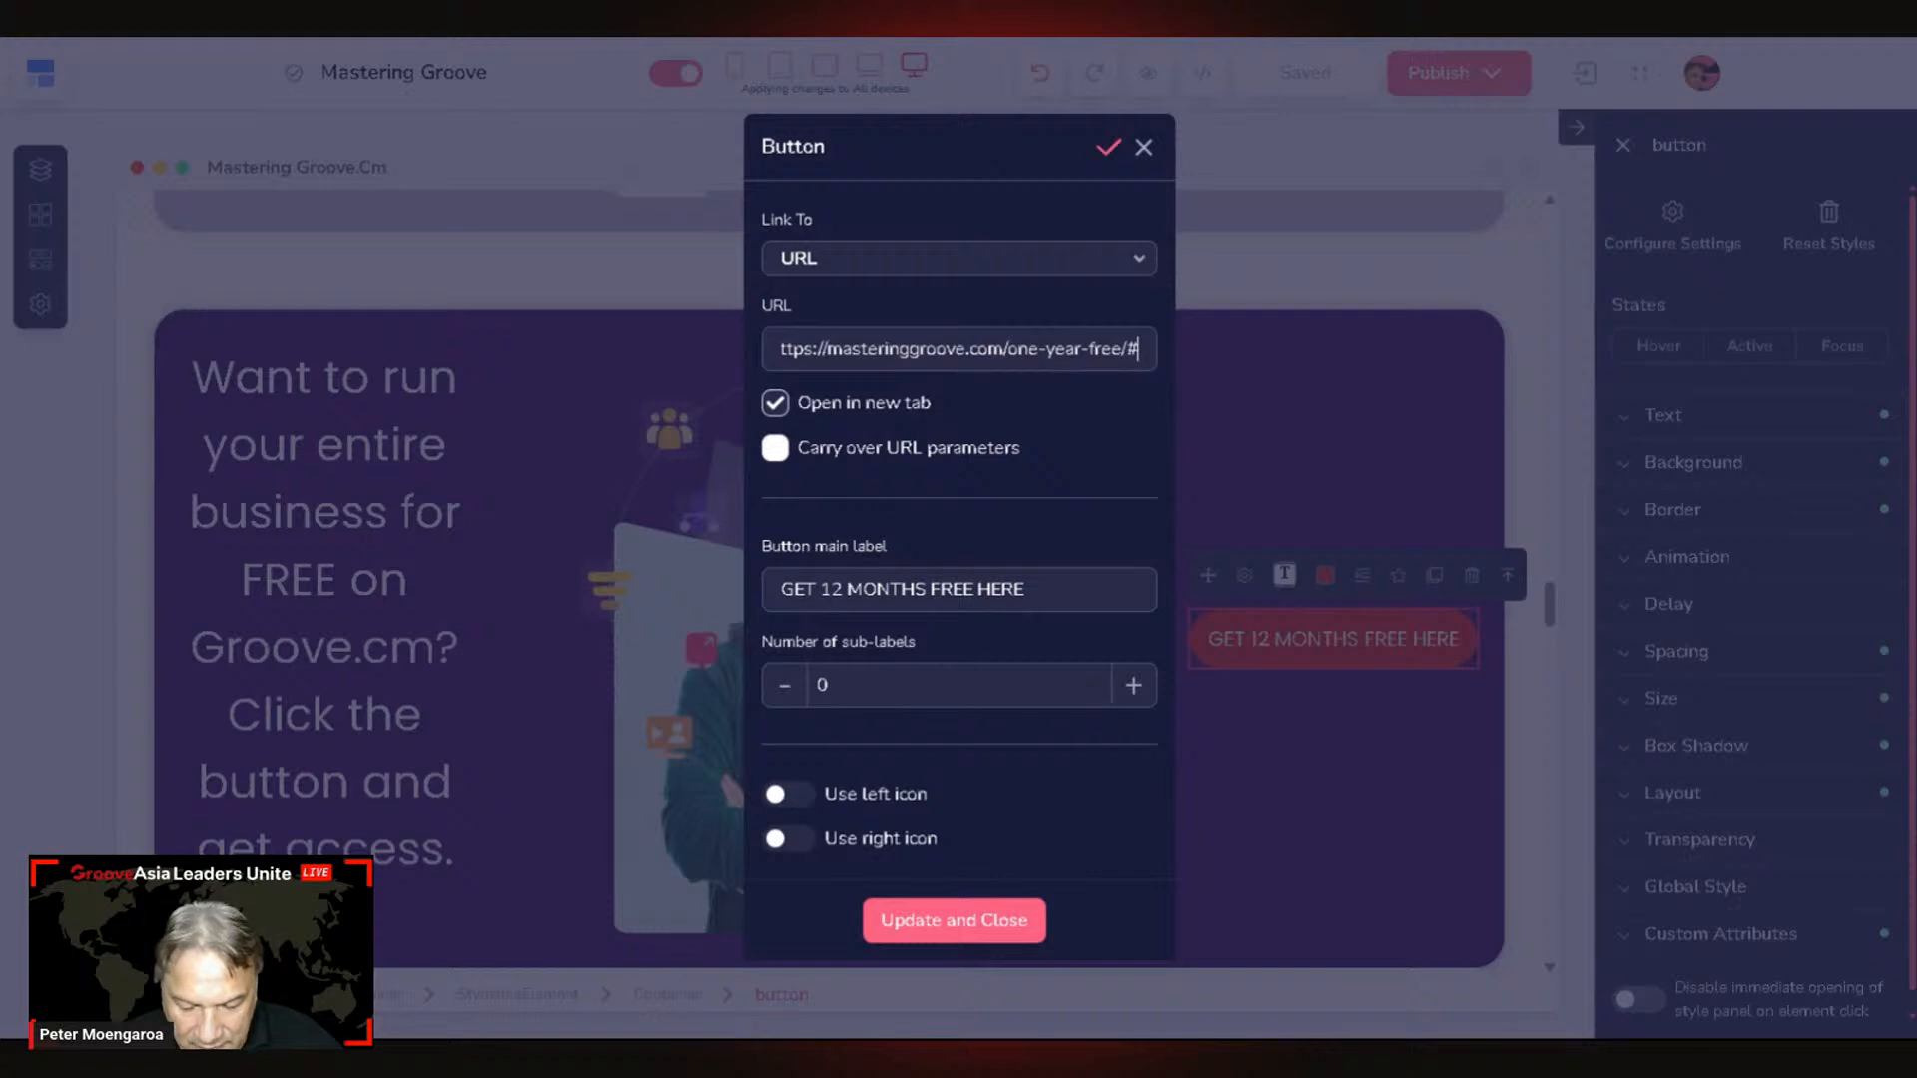
text(rOTDzTS_2)
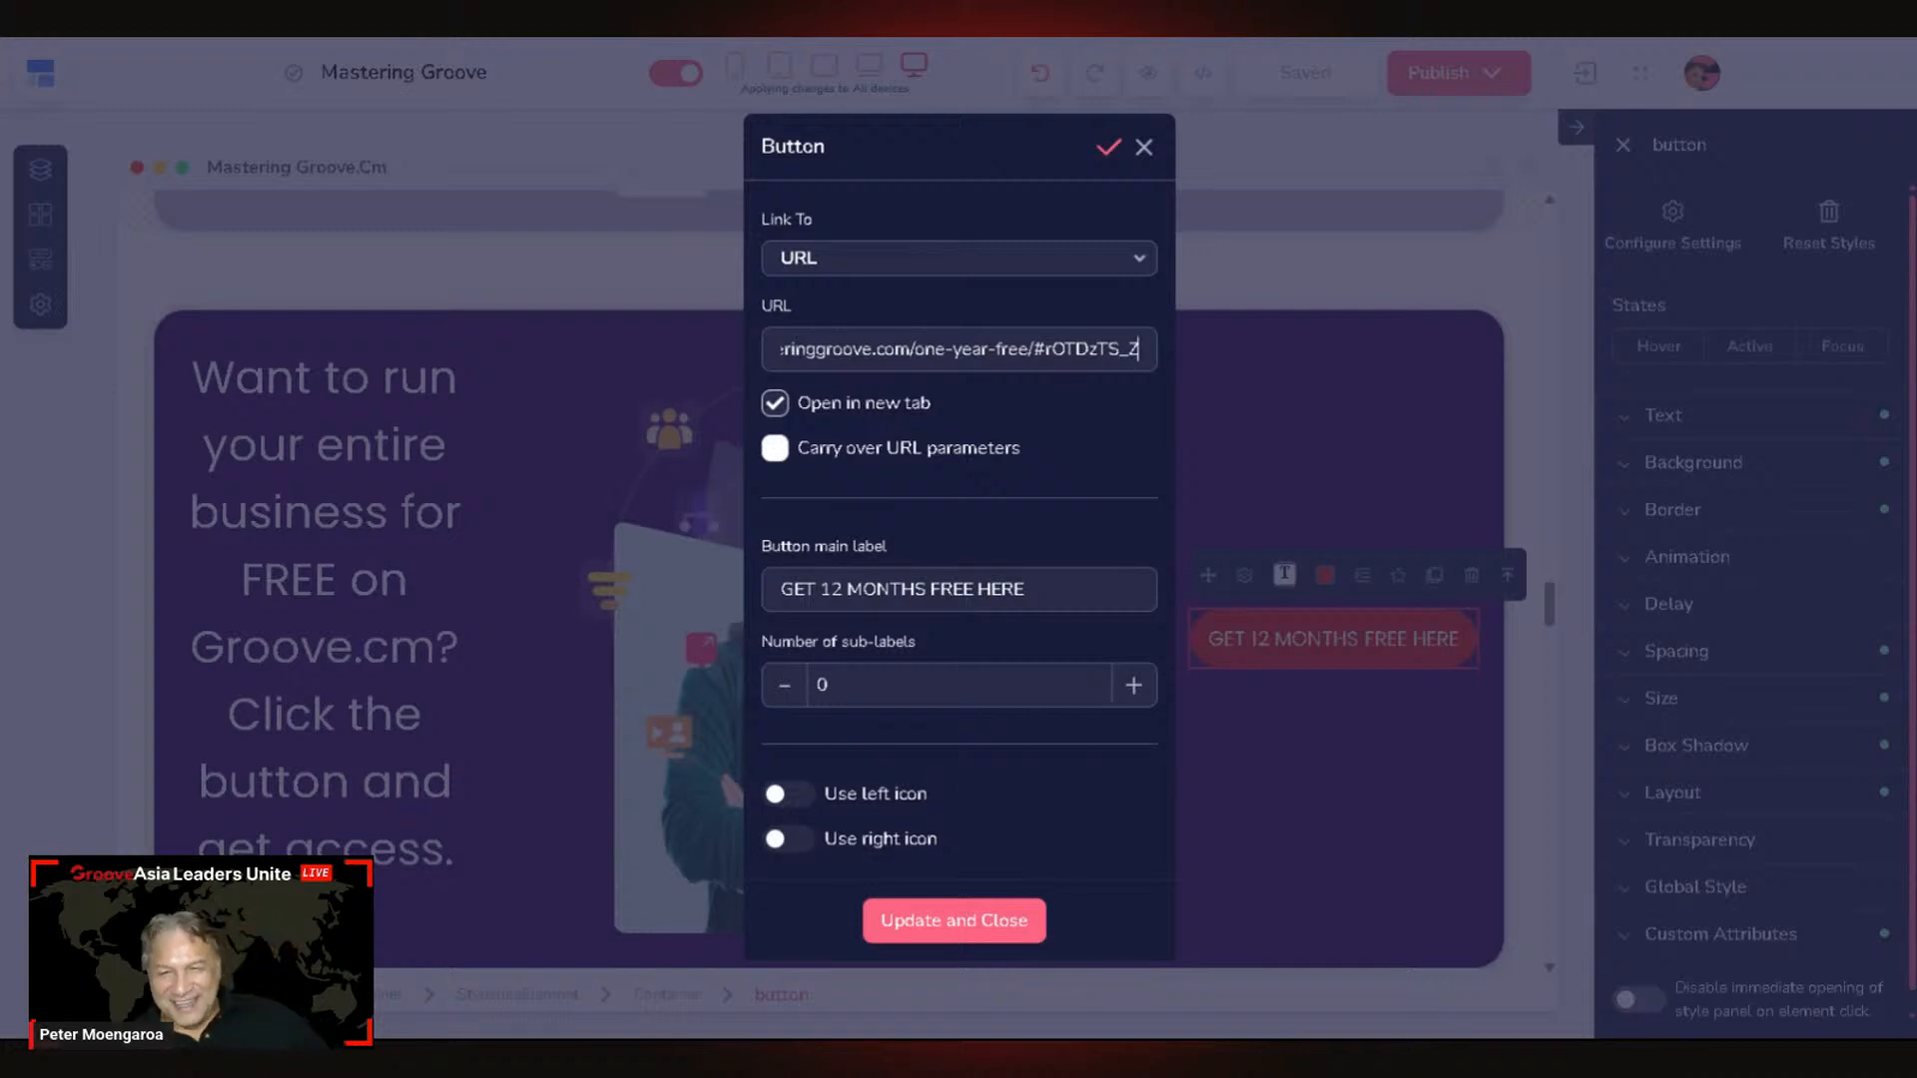
click(1107, 152)
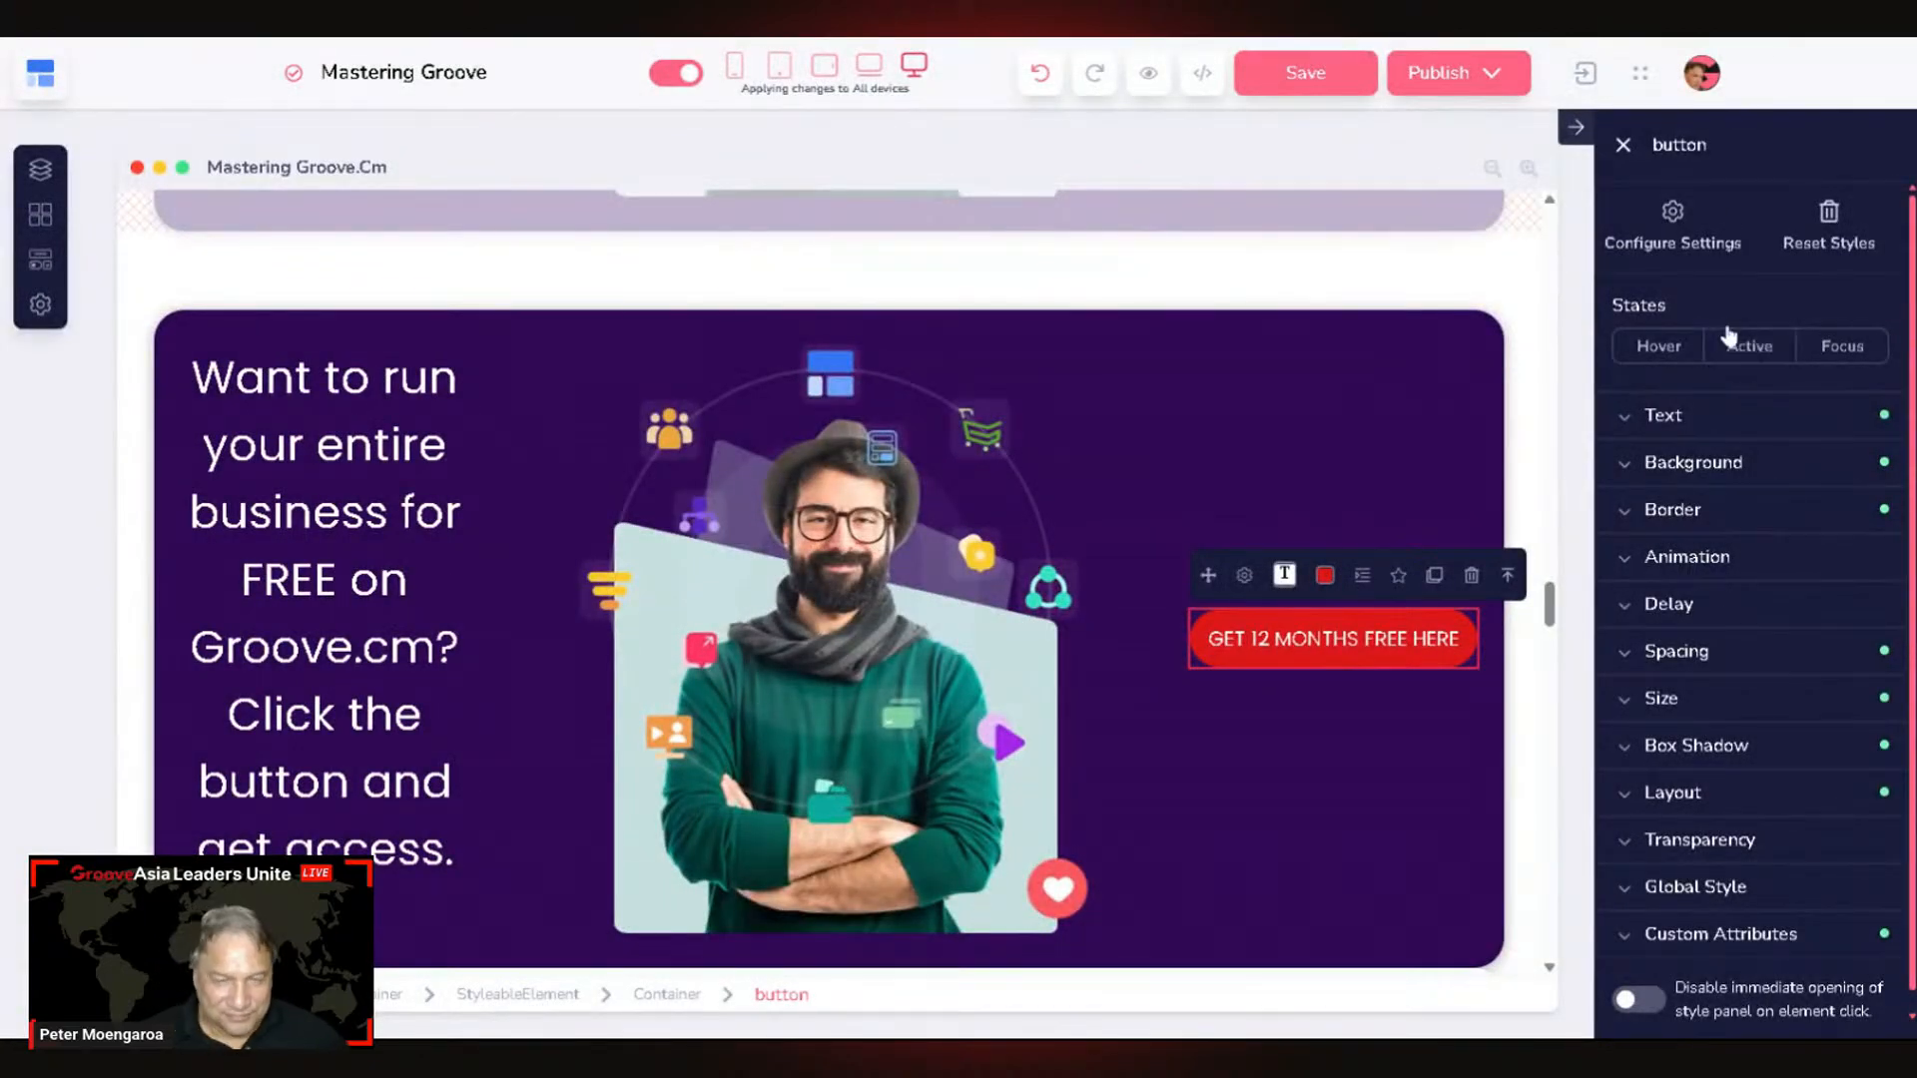
Step: Publish the current home page and open the live Mastering Groove site
click(1492, 76)
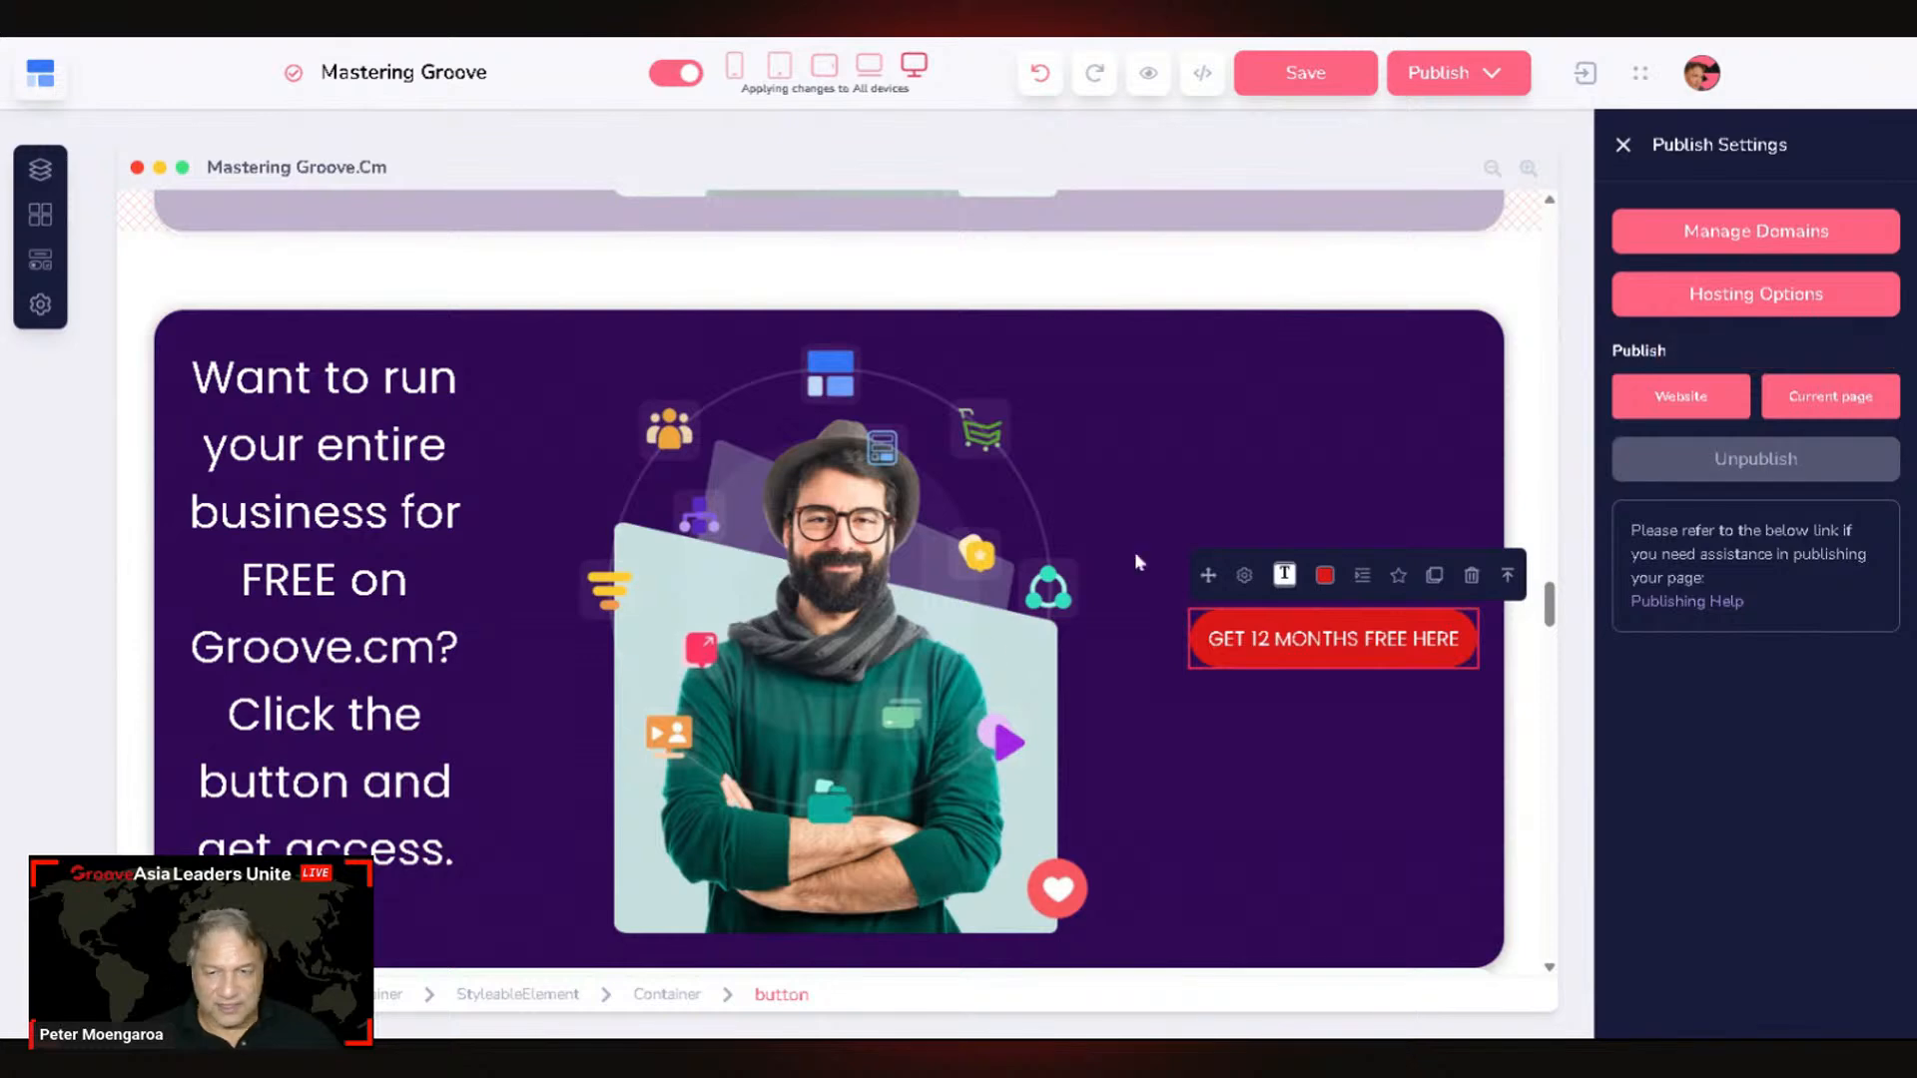
click(1707, 461)
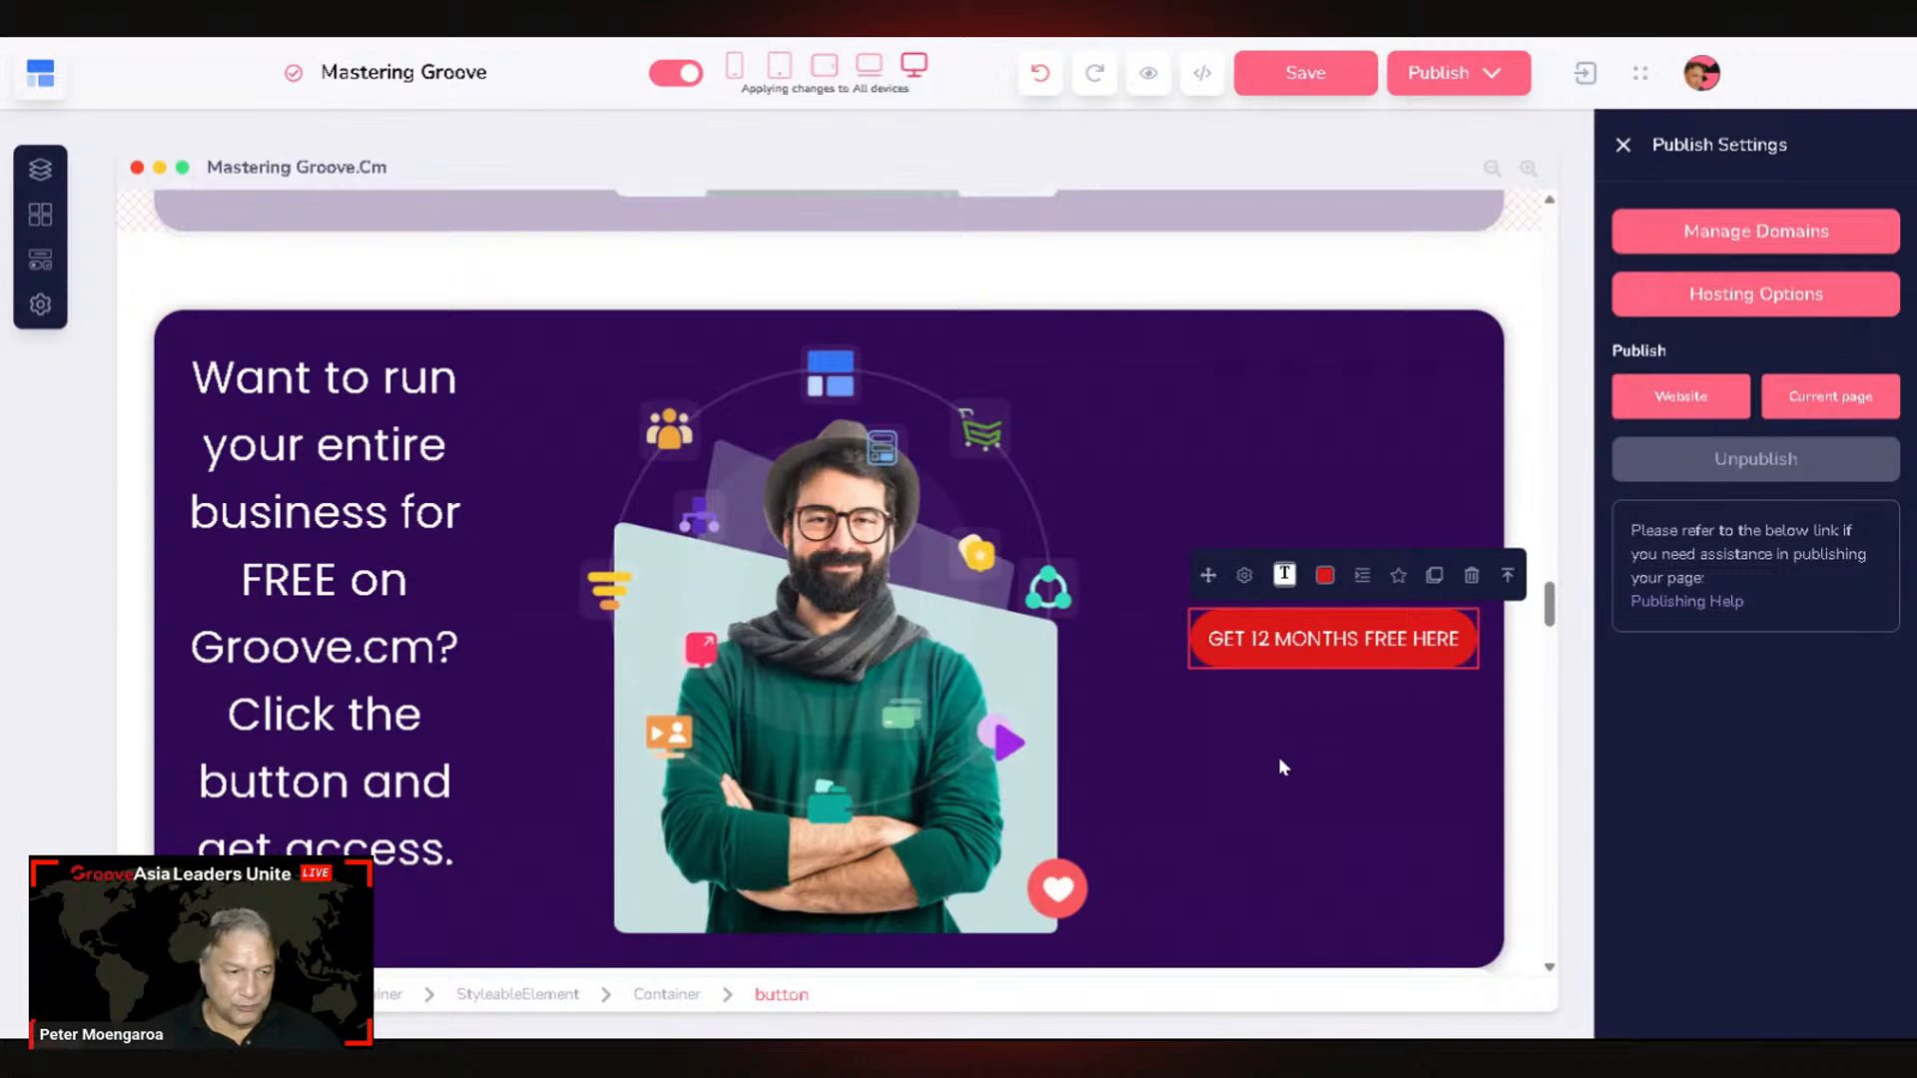
mouse_move(1833, 415)
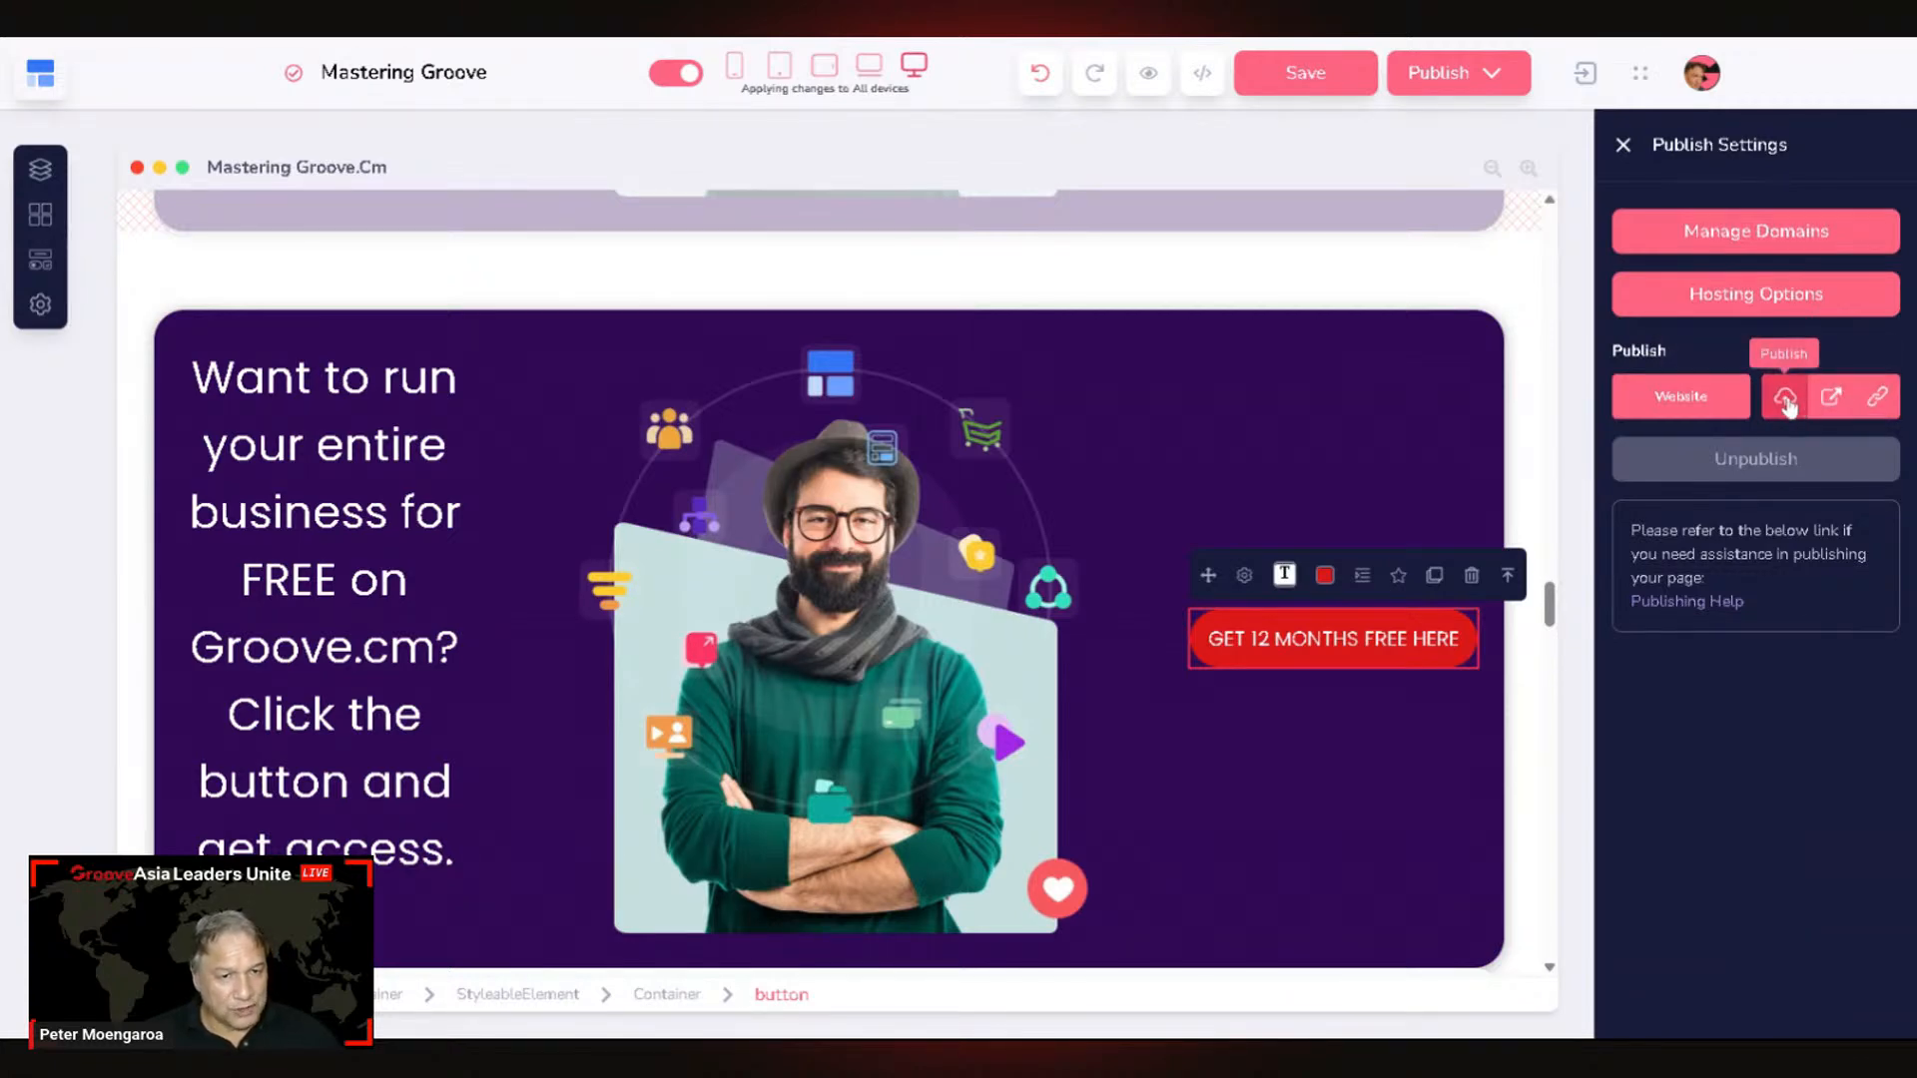
click(1787, 404)
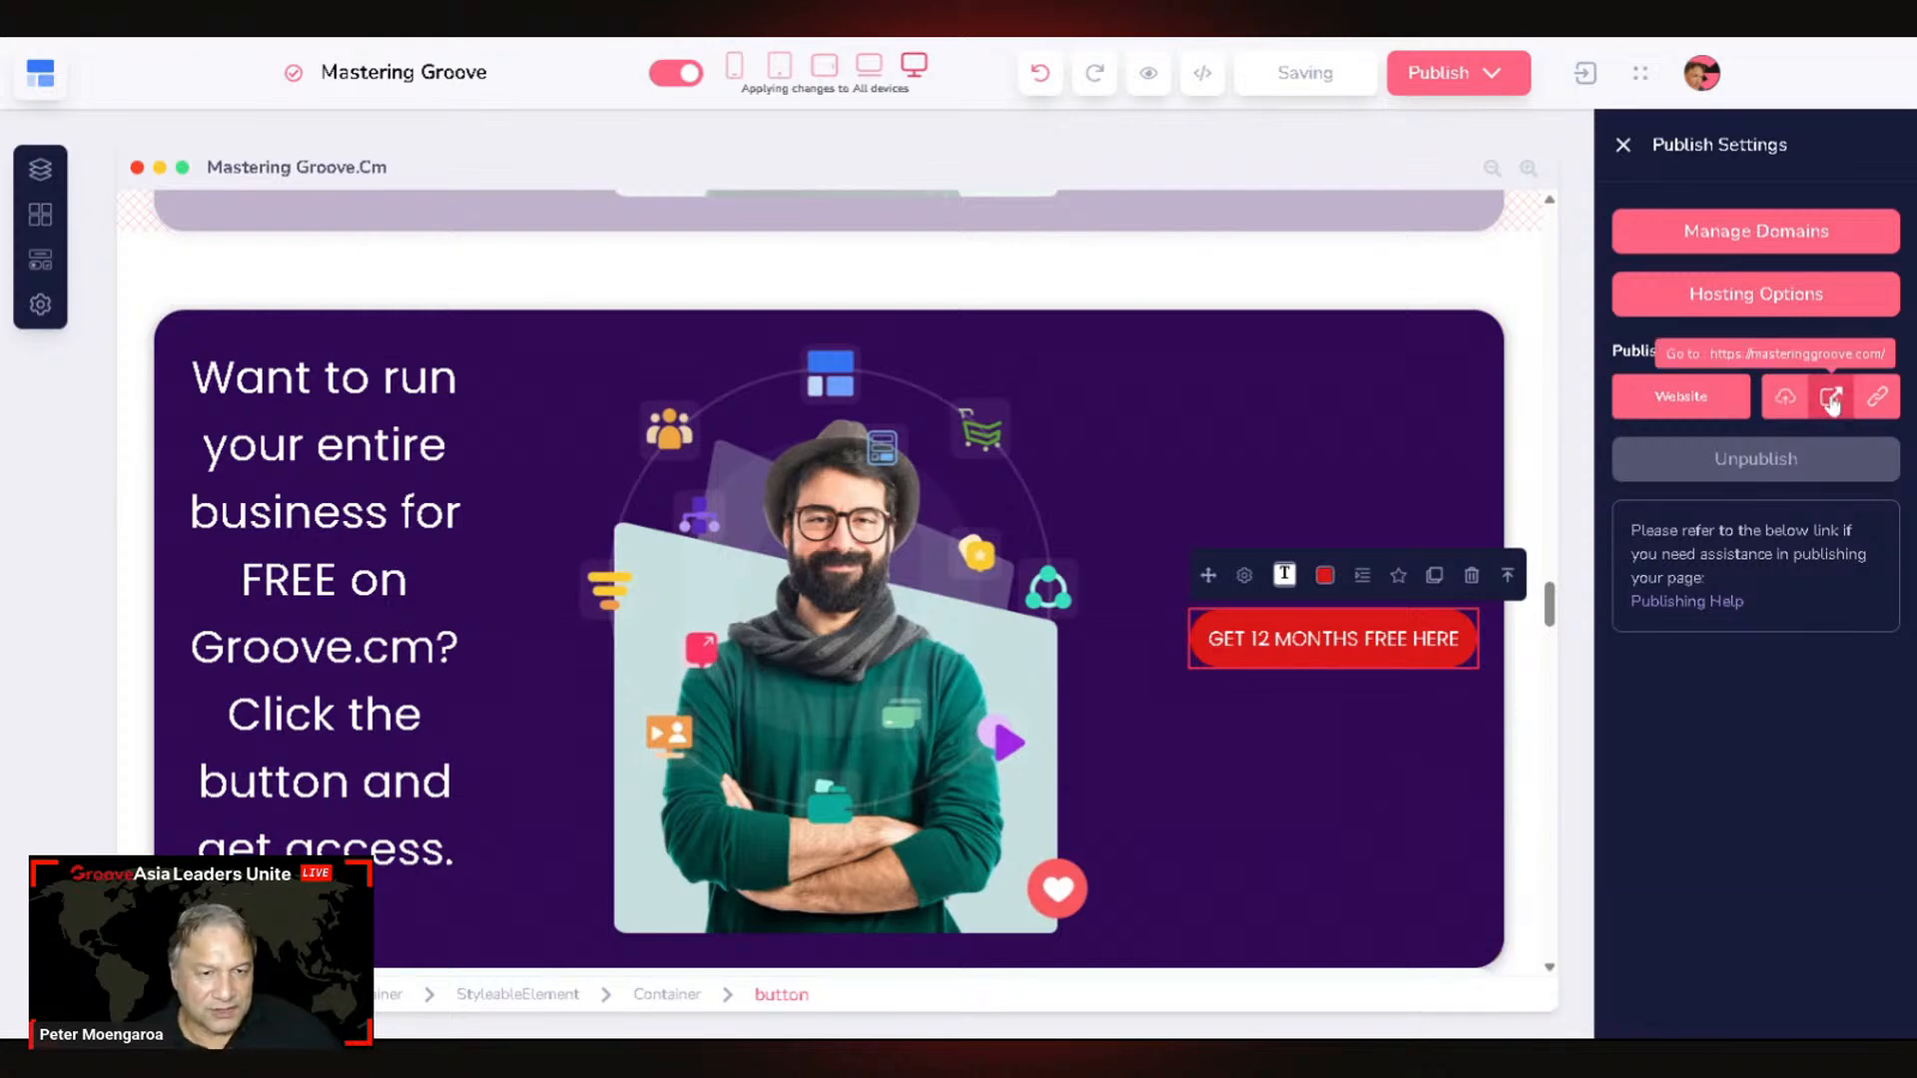
click(1833, 403)
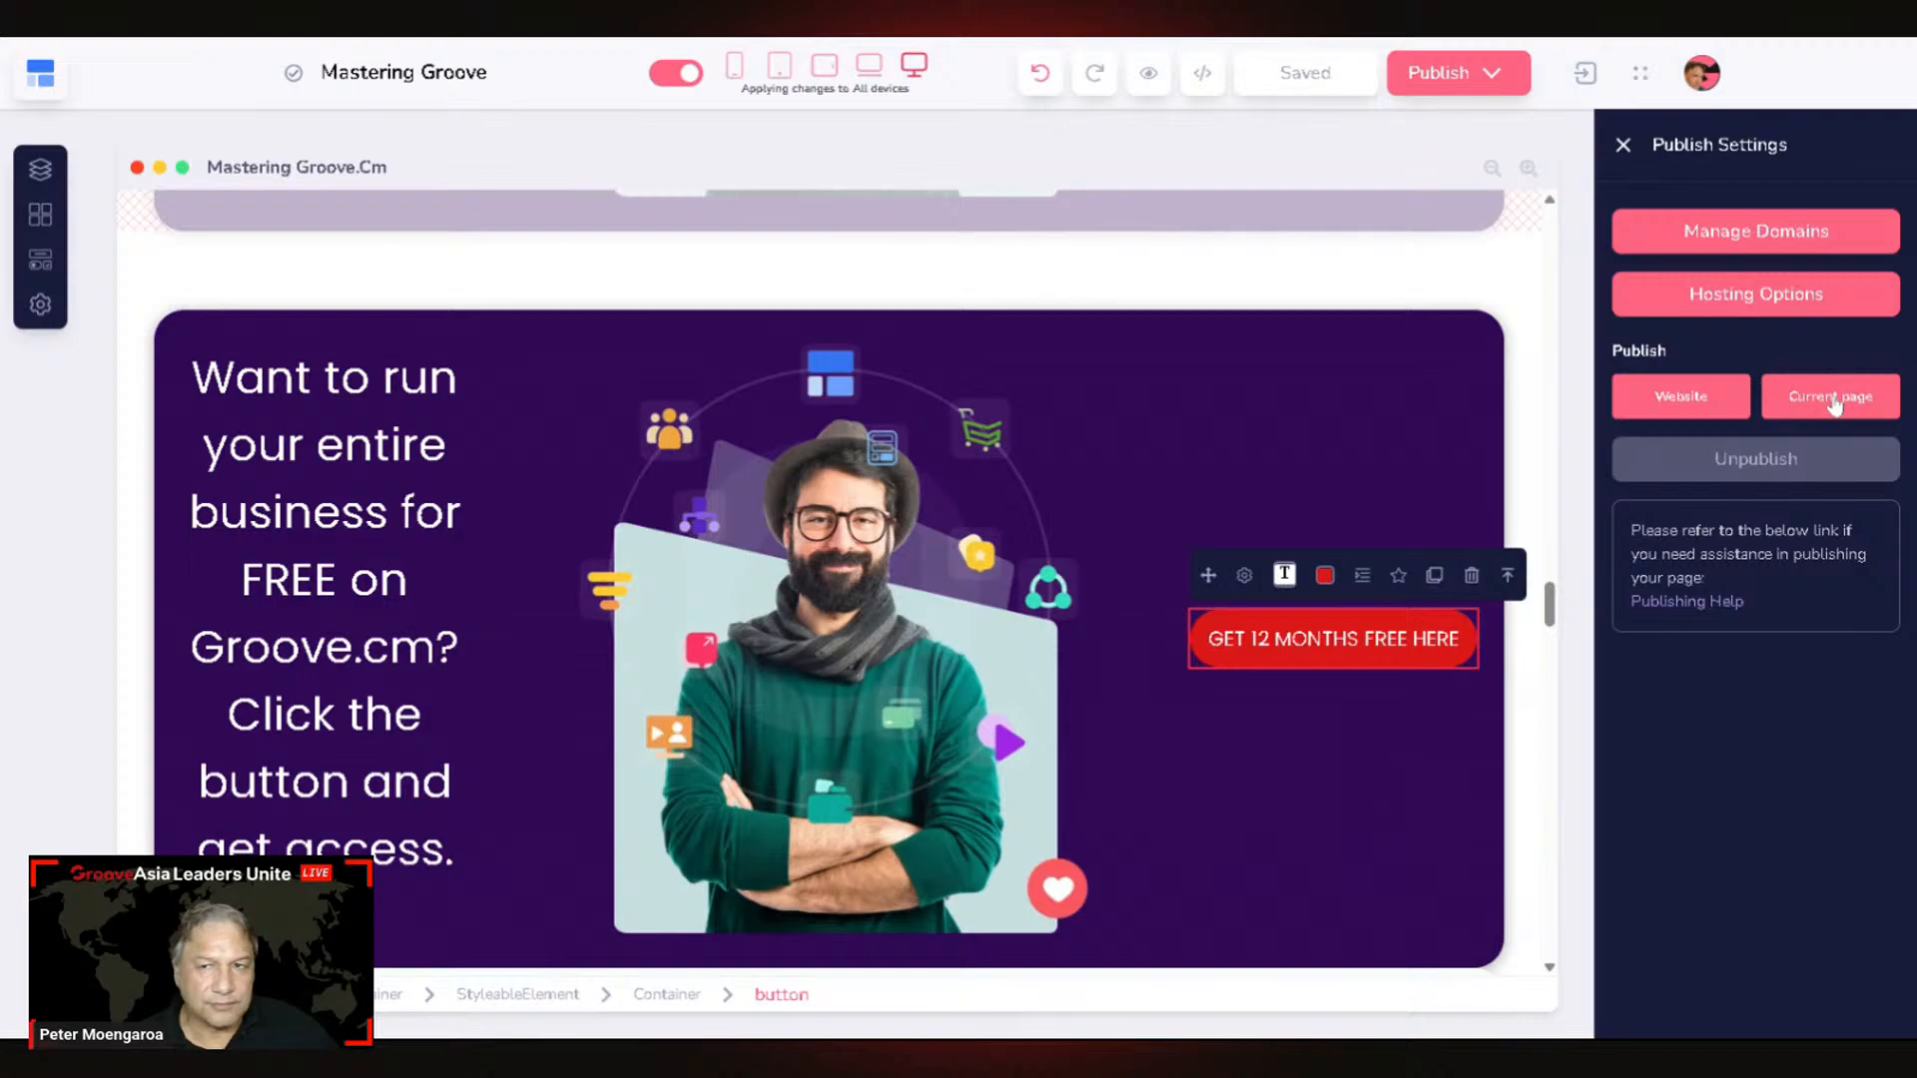
Step: On the live site, click GET 12 MONTHS FREE HERE and confirm it reaches the opt-in form
scroll(1391, 650, down, 20)
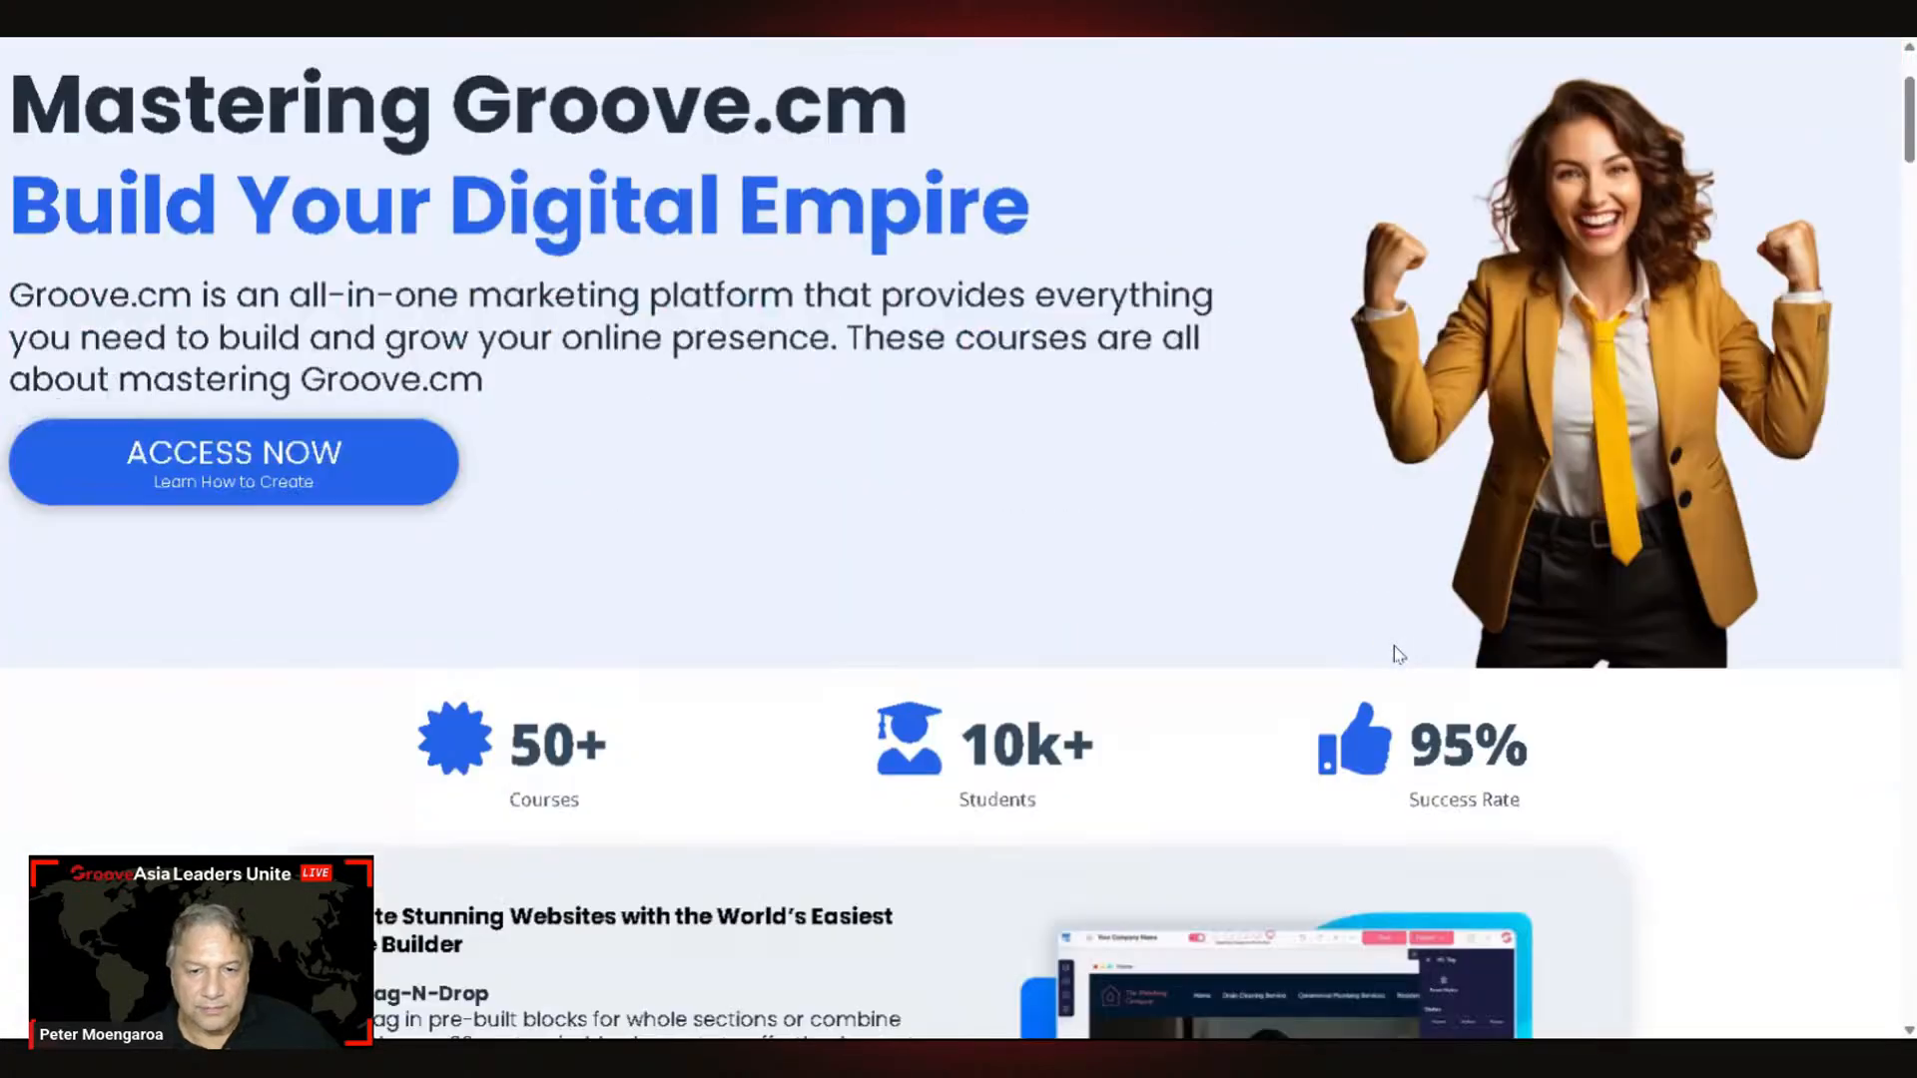
scroll(1376, 692, down, 20)
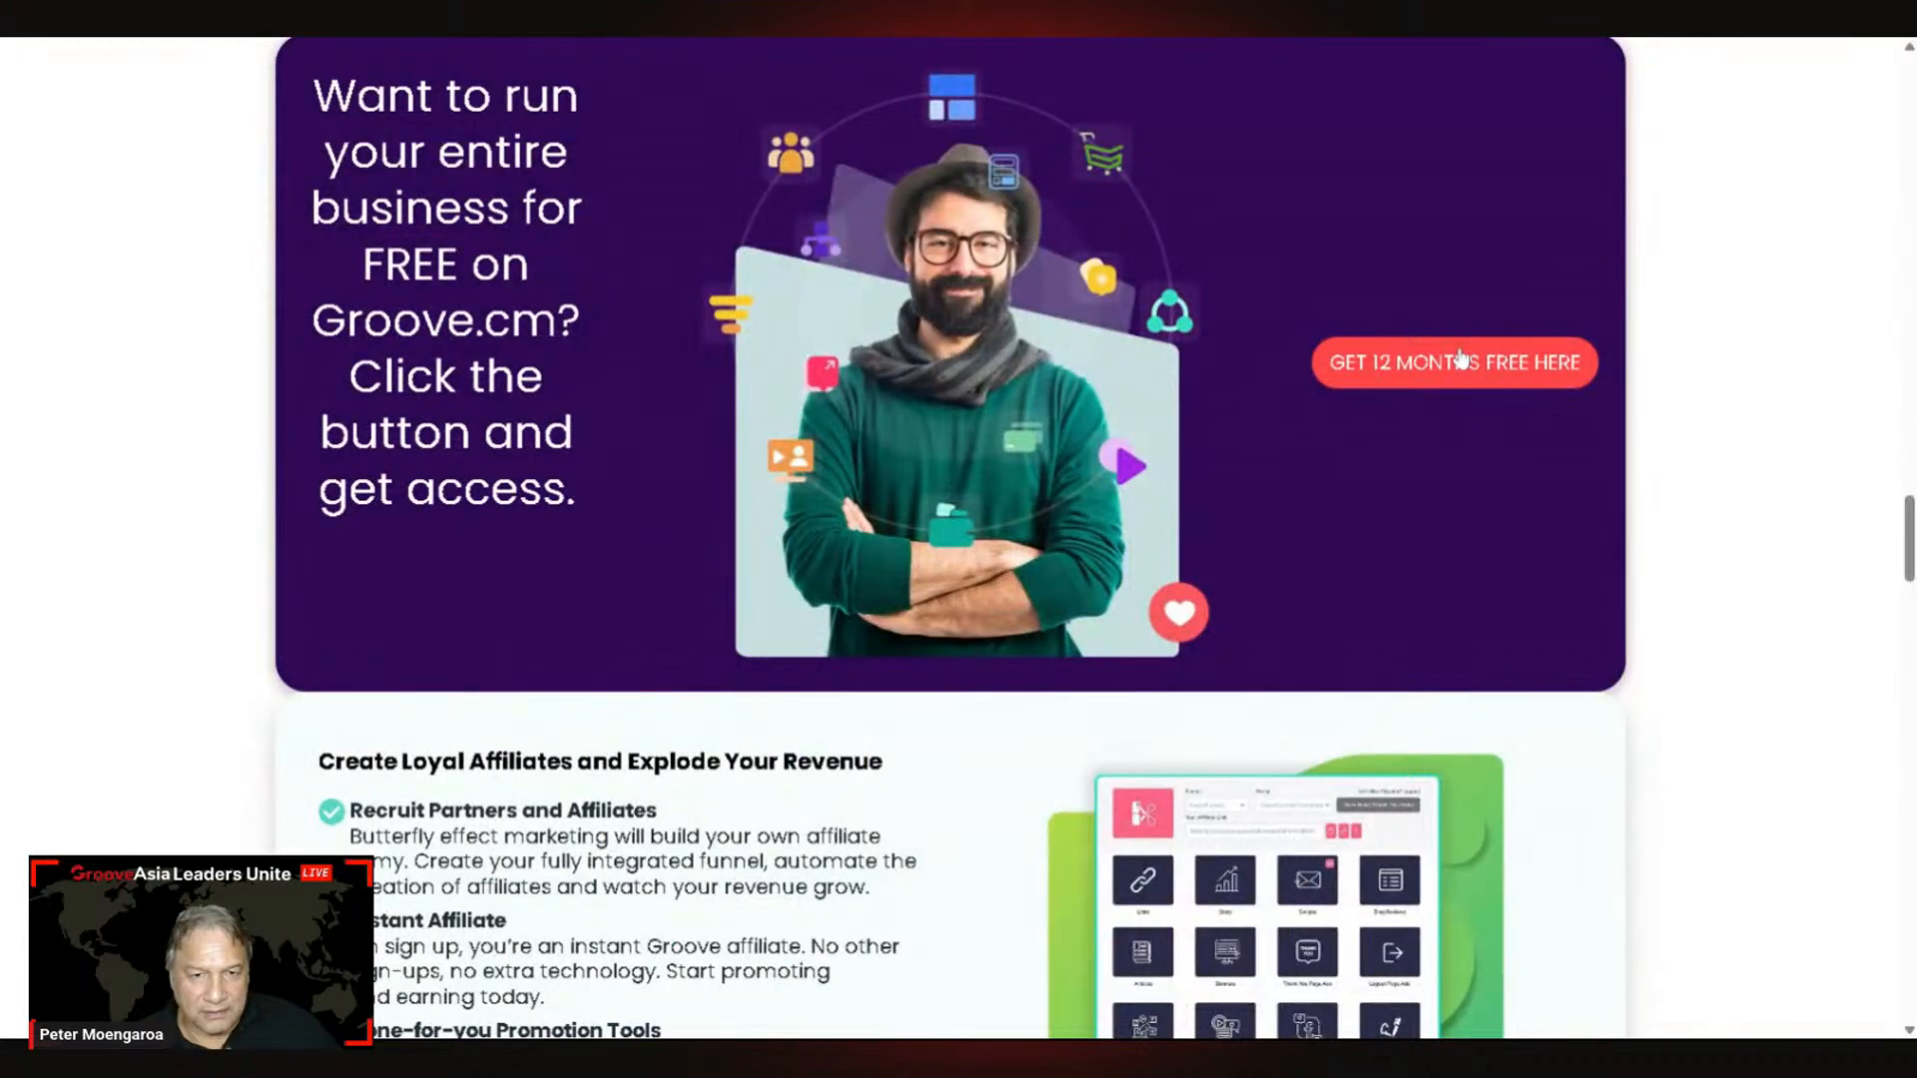
click(1471, 377)
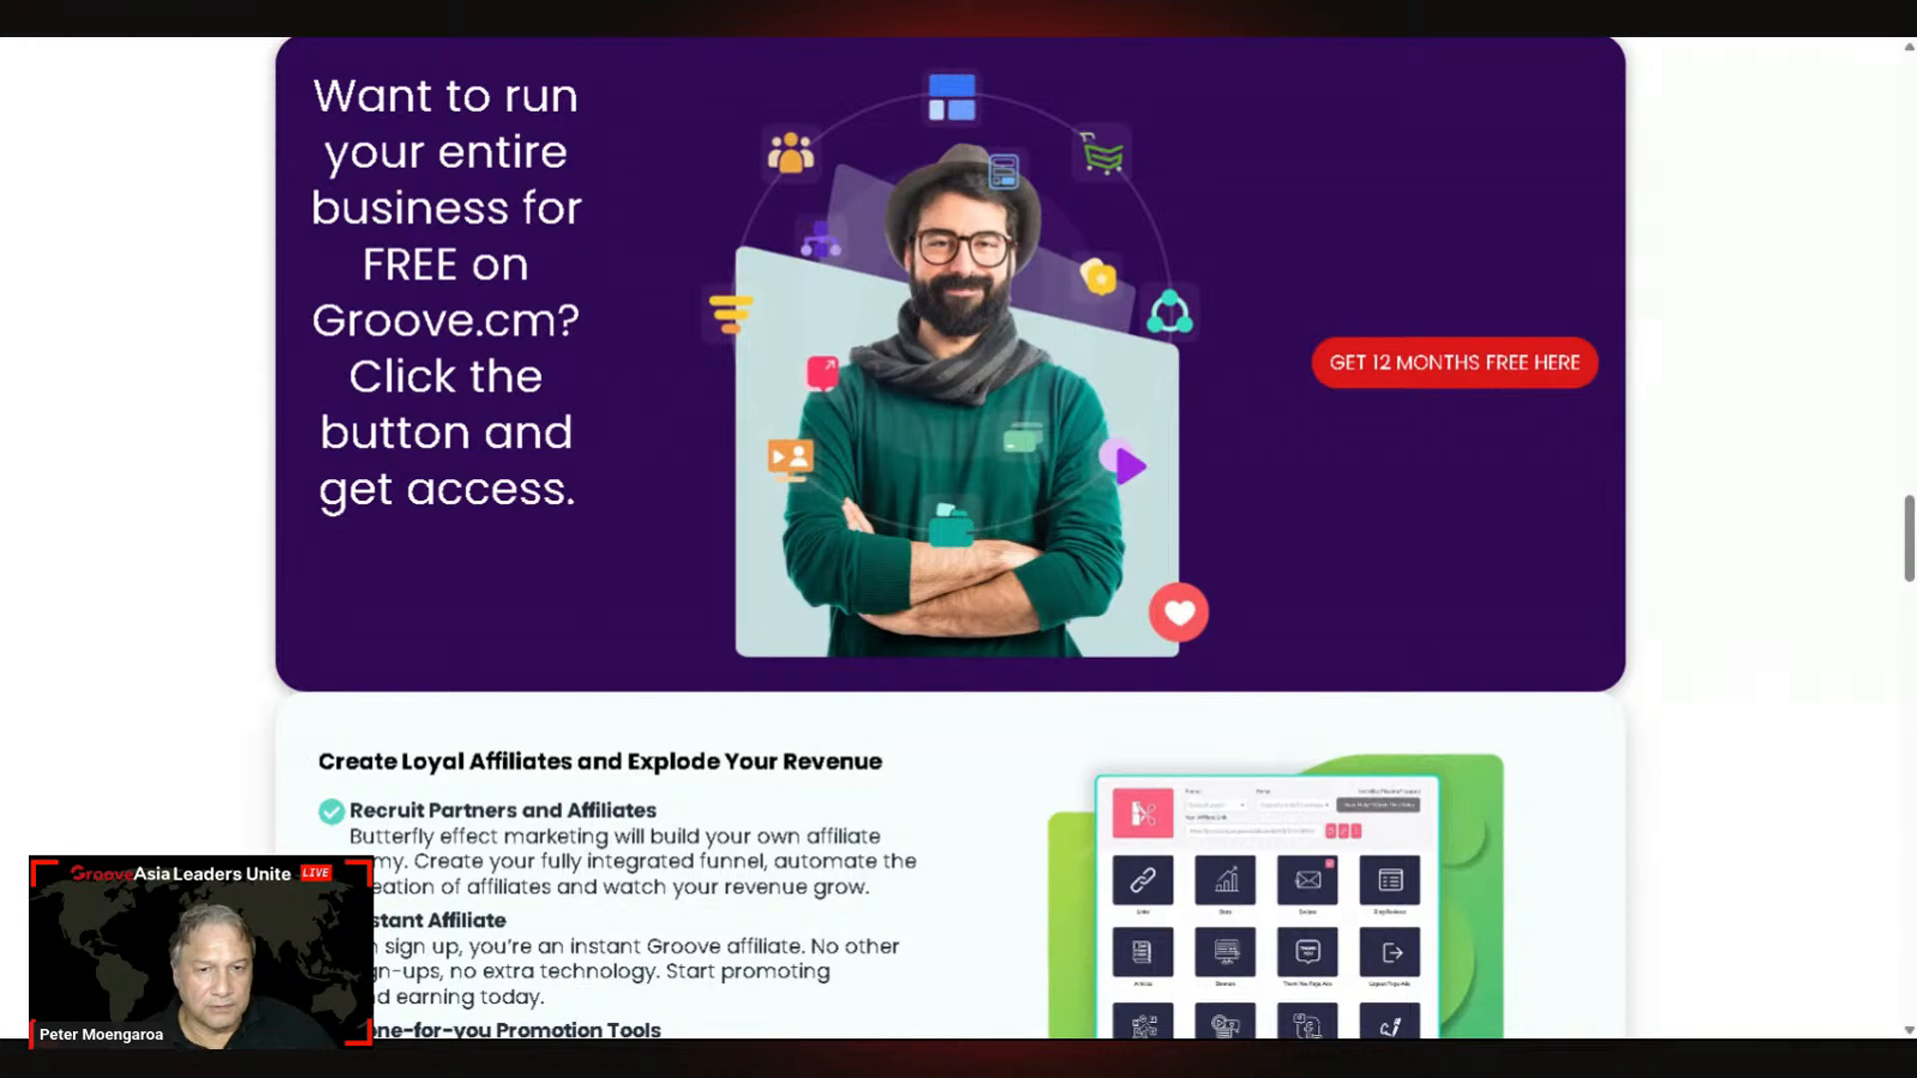
scroll(863, 351, up, 5)
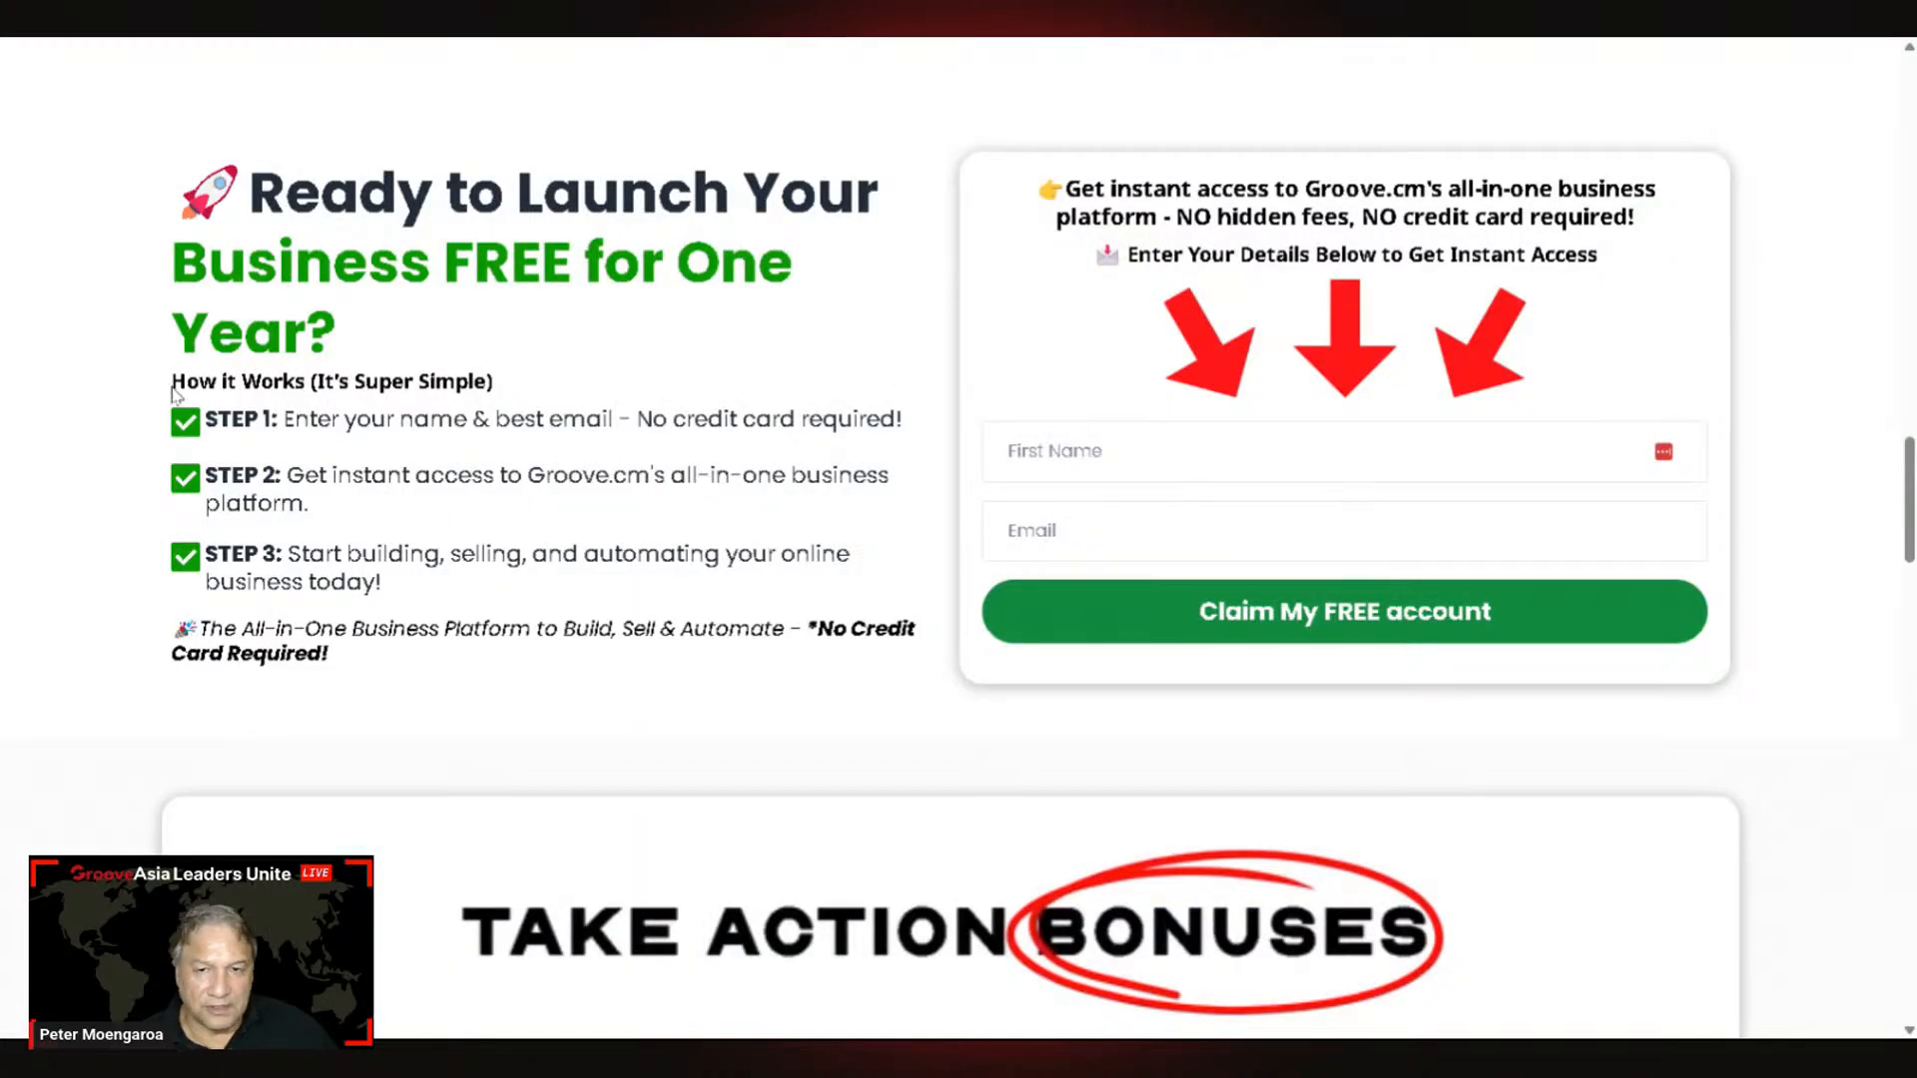
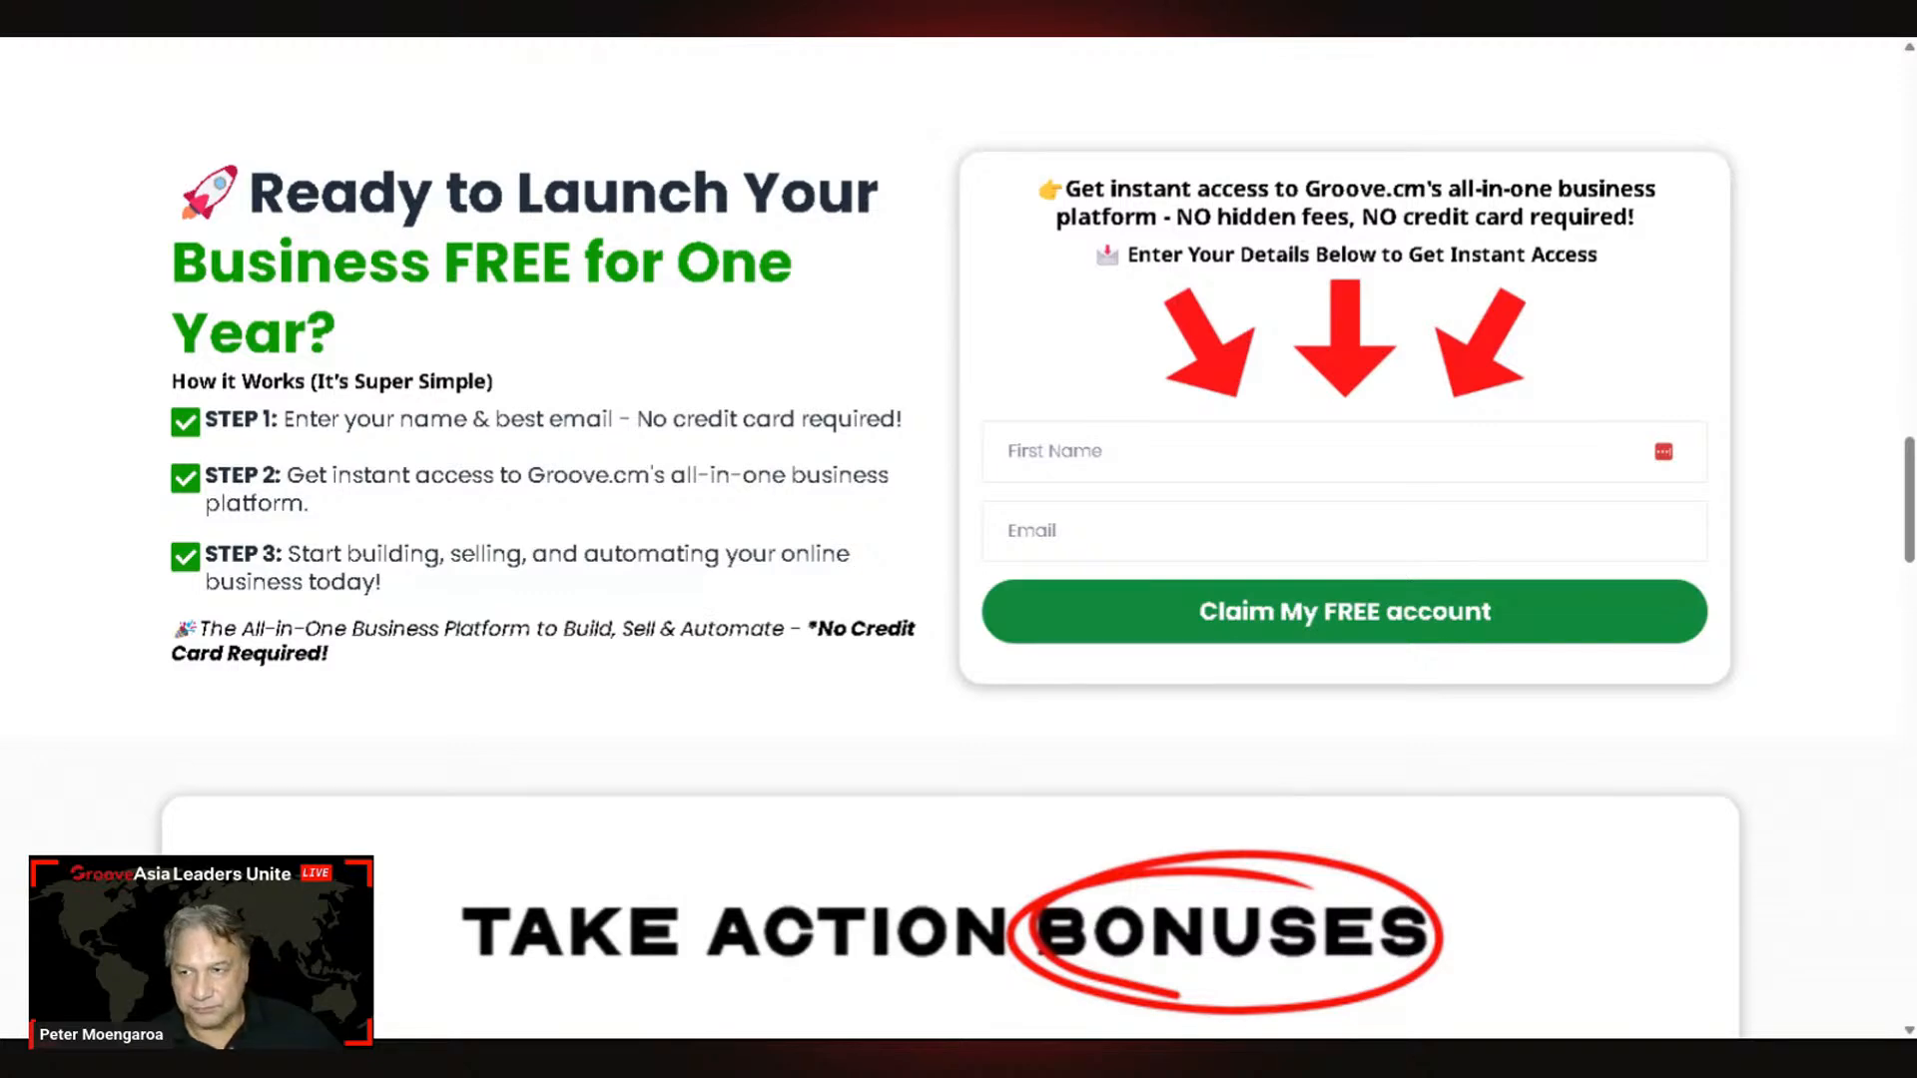
Step: Switch from the Groove free-account signup page to the ChatGPT 4o new-chat window
key(alt+Tab)
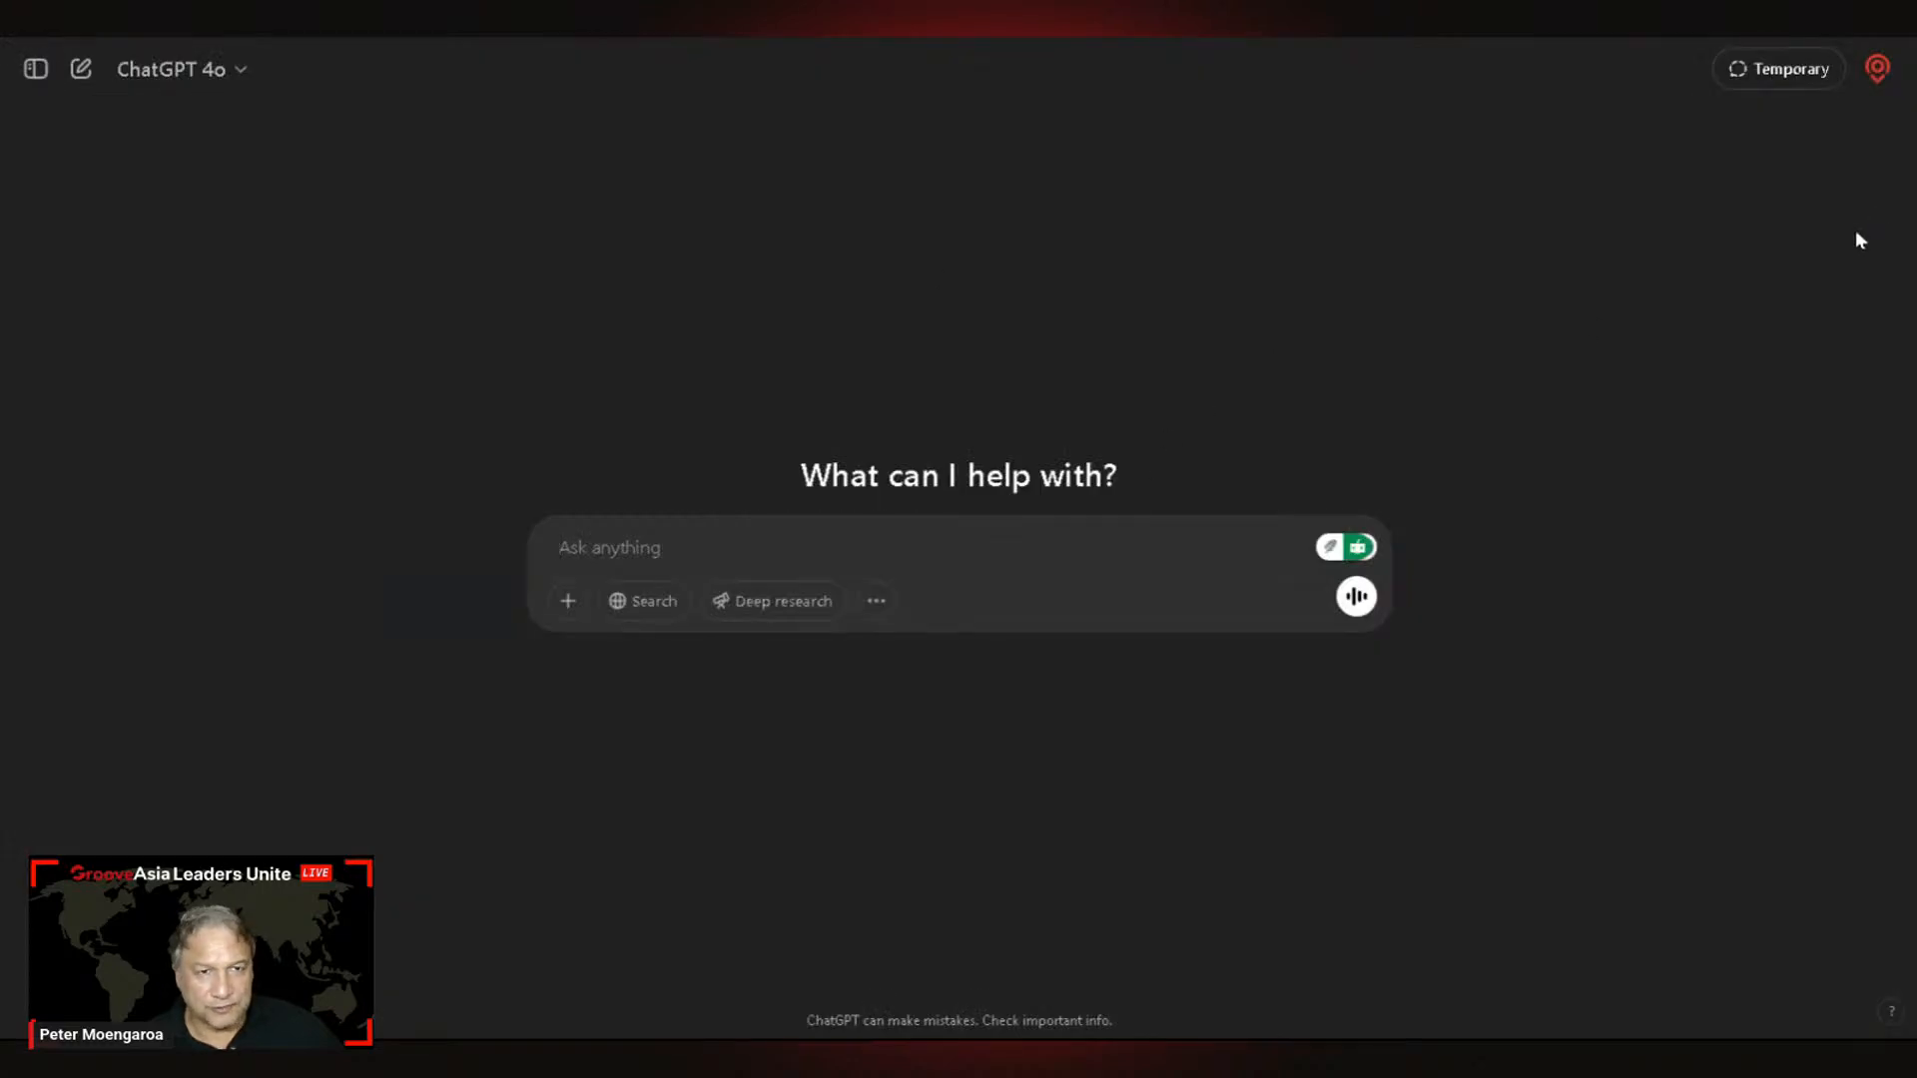
Step: Open the ChatGPT sidebar and scroll down to the Projects and Today chat lists
click(36, 70)
scroll(181, 798, down, 5)
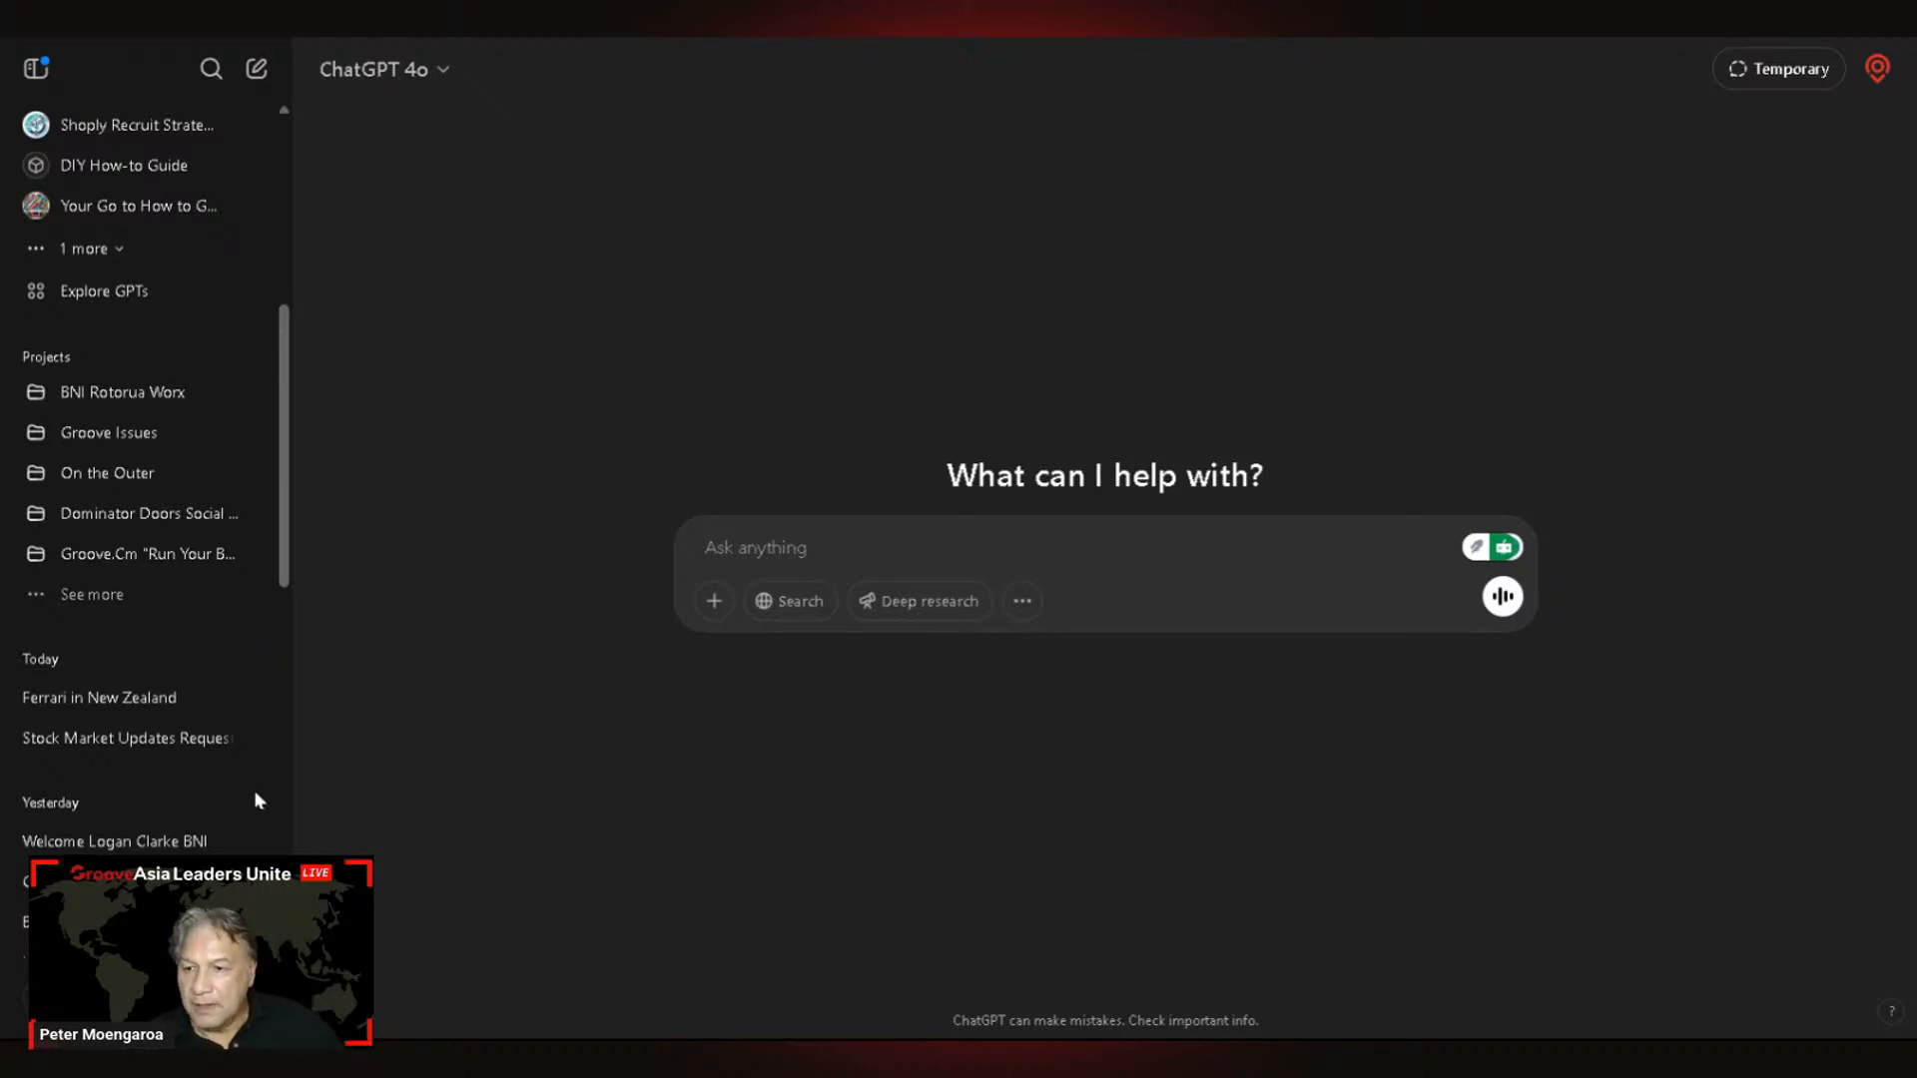
scroll(216, 789, down, 3)
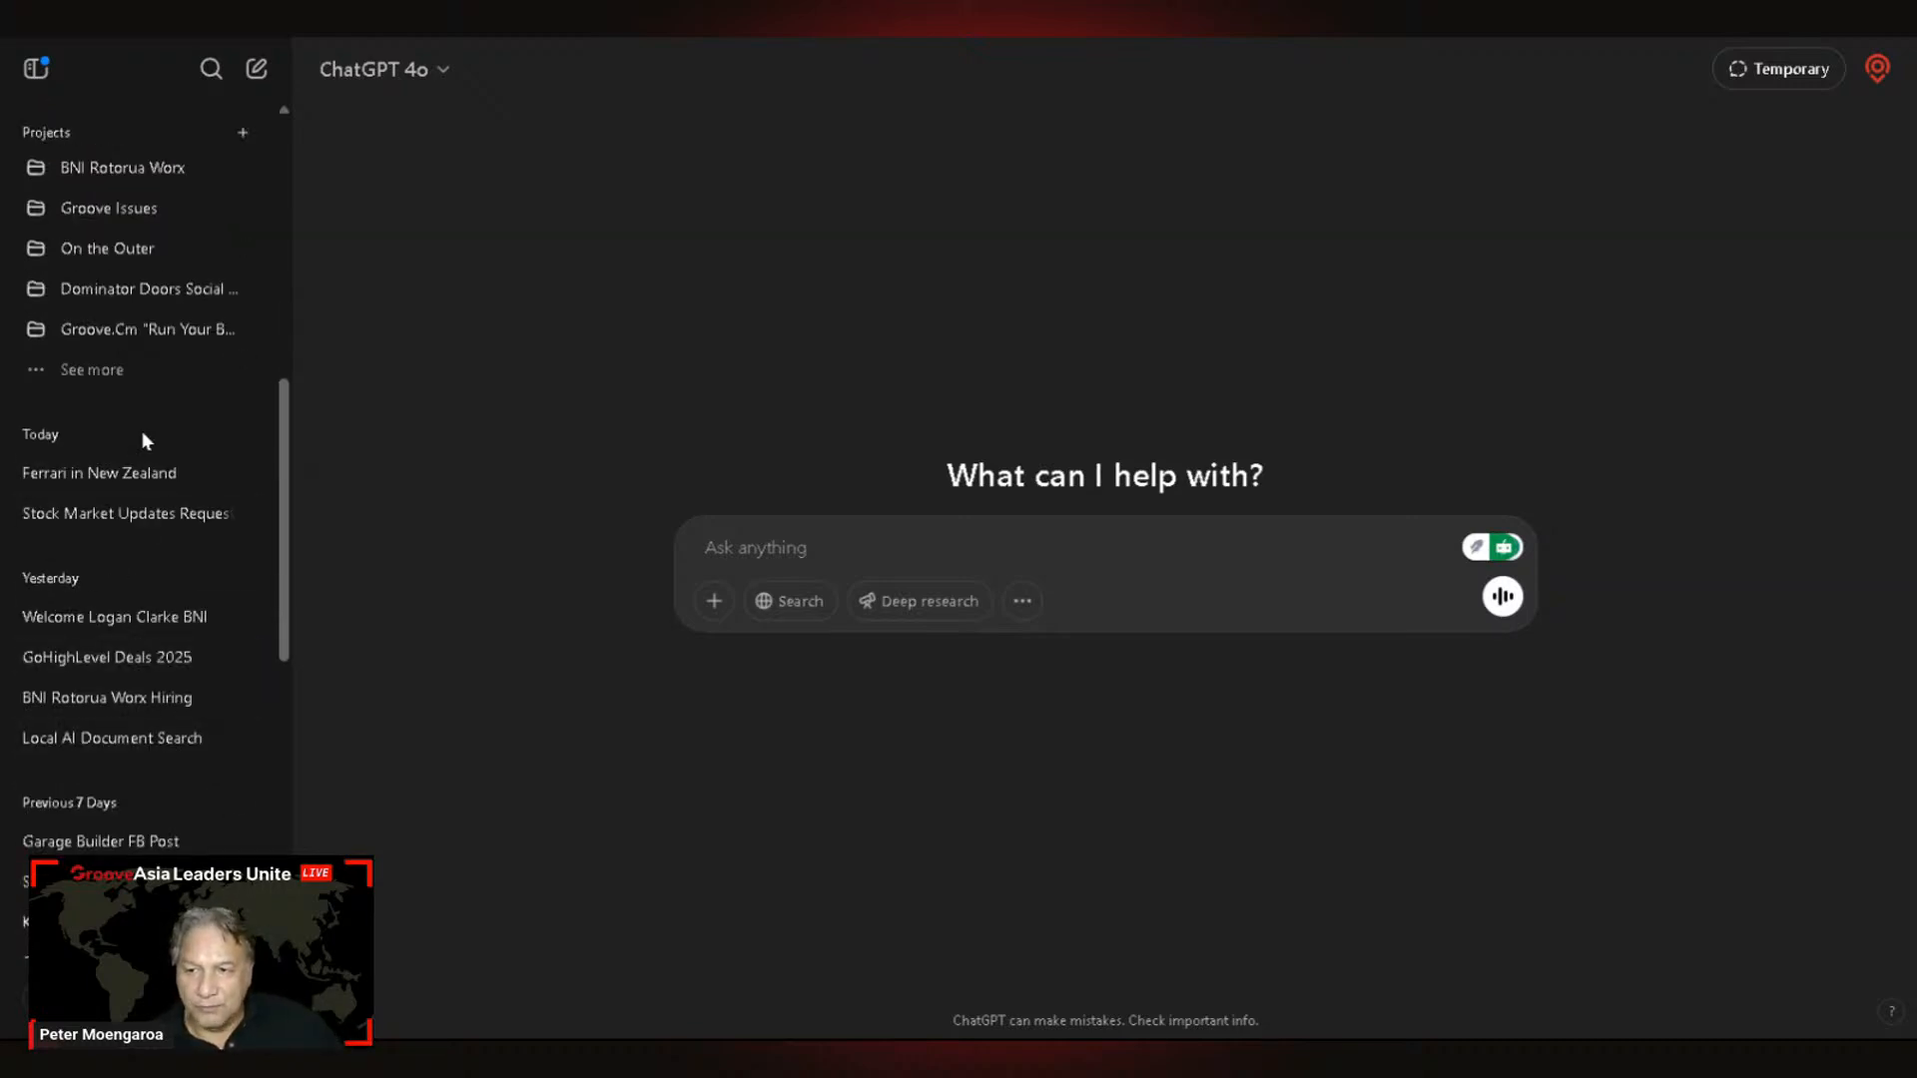
Step: Open the 'Ferrari in New Zealand' chat and view its yellow Ferrari 812 image enlarged
click(122, 480)
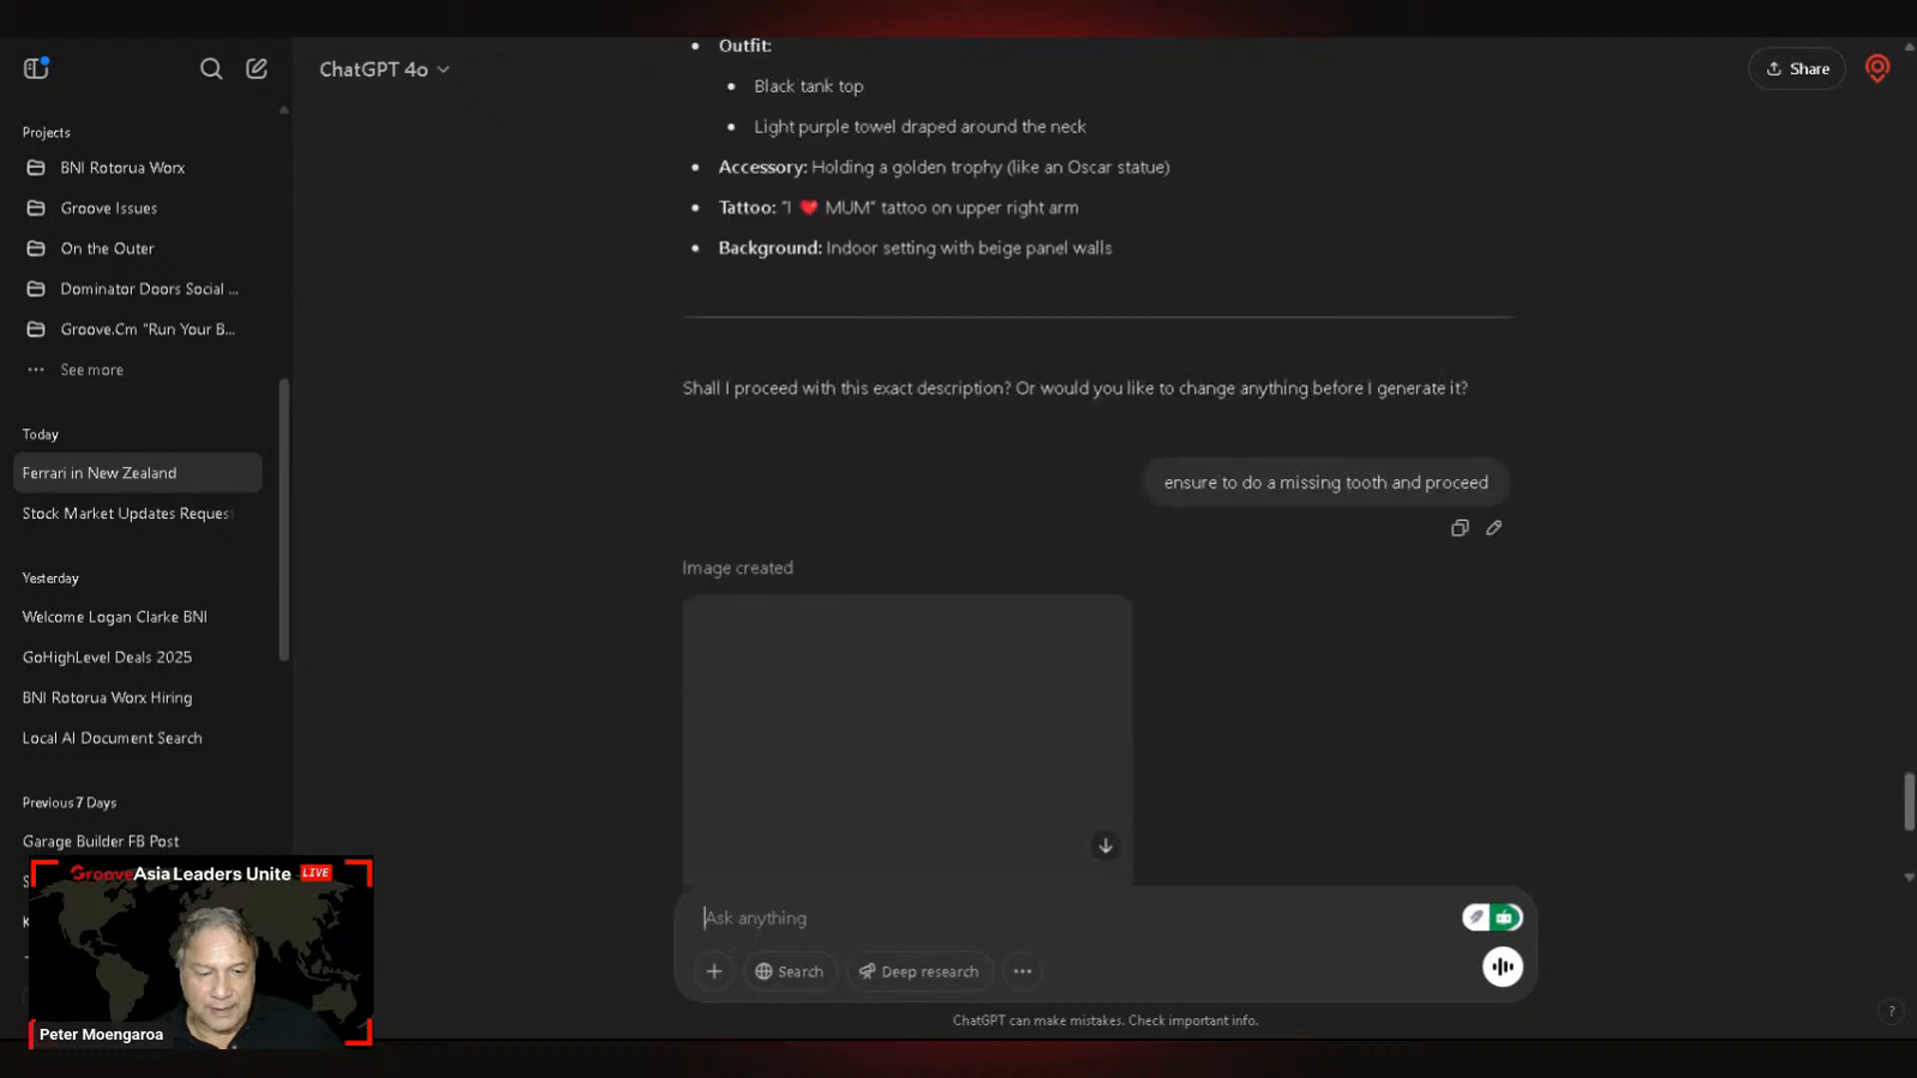
drag(1909, 766, 1909, 88)
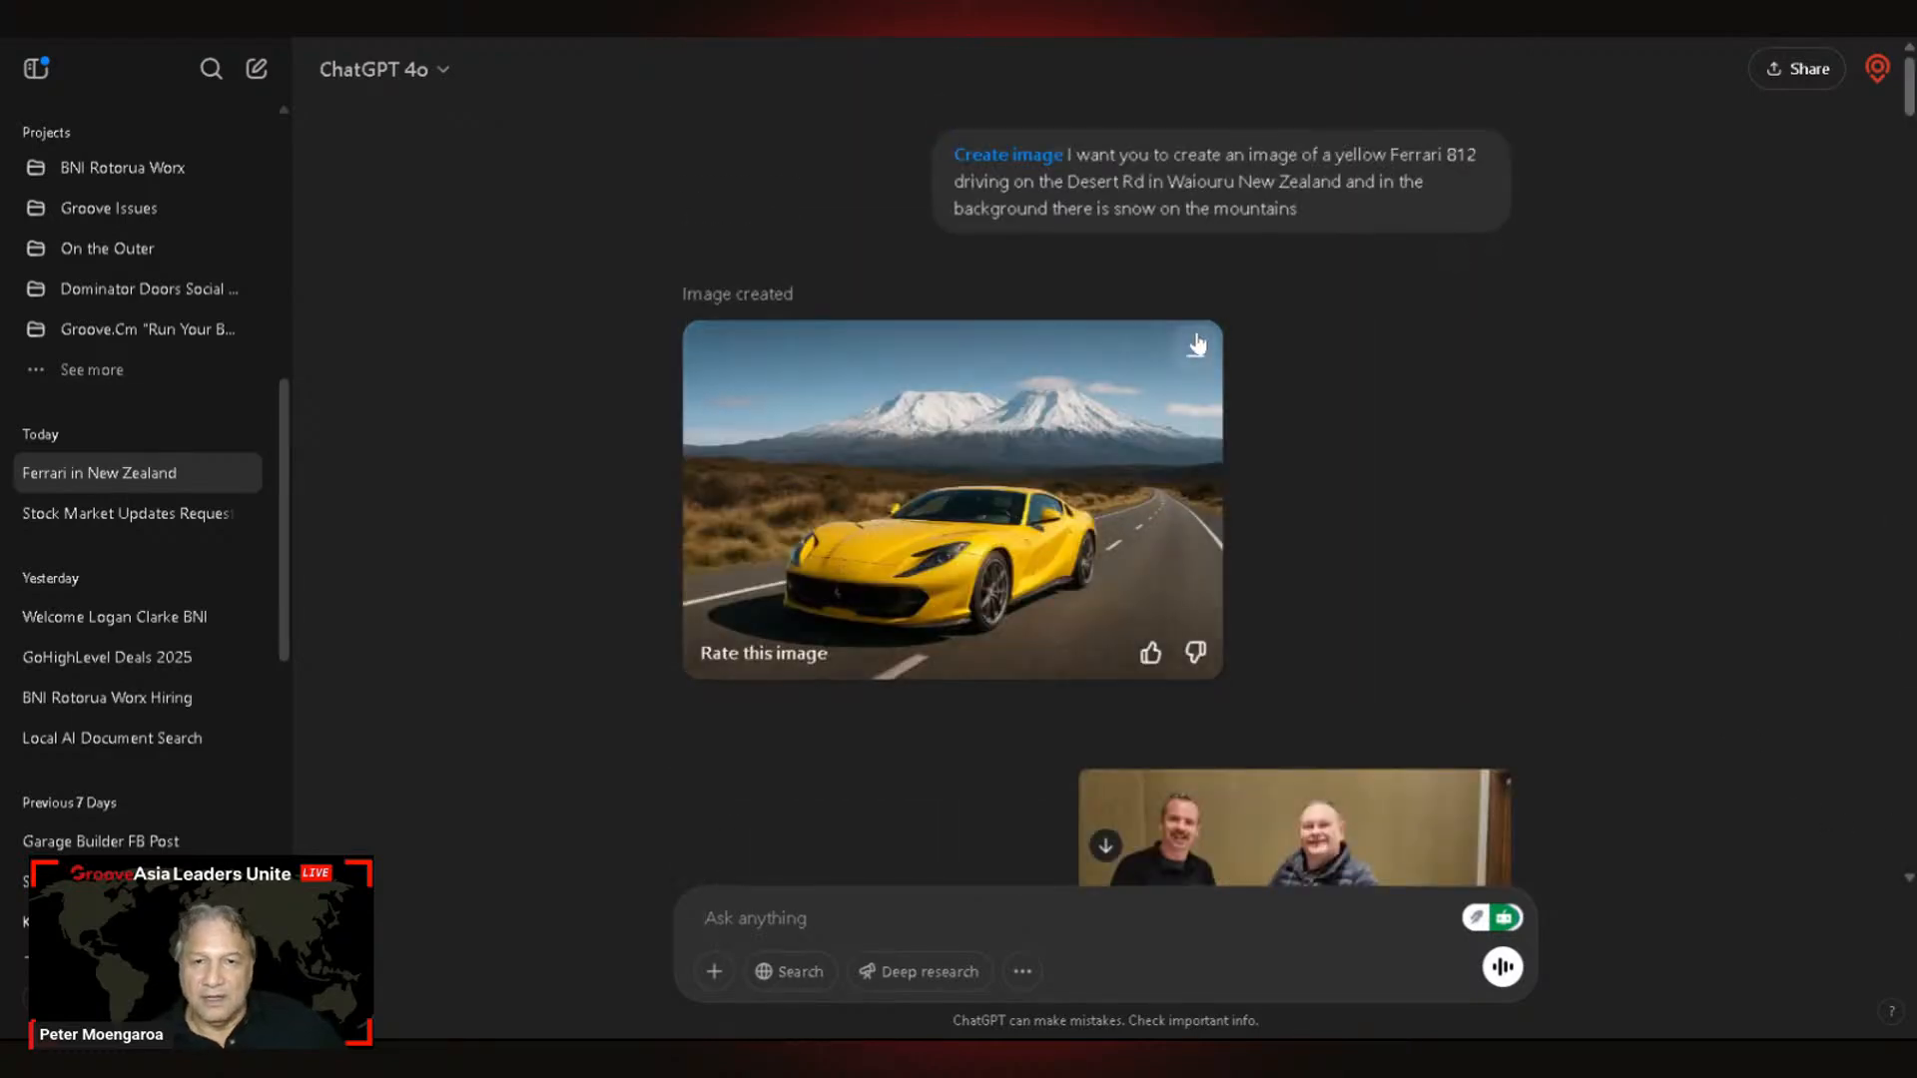
mouse_move(1244, 268)
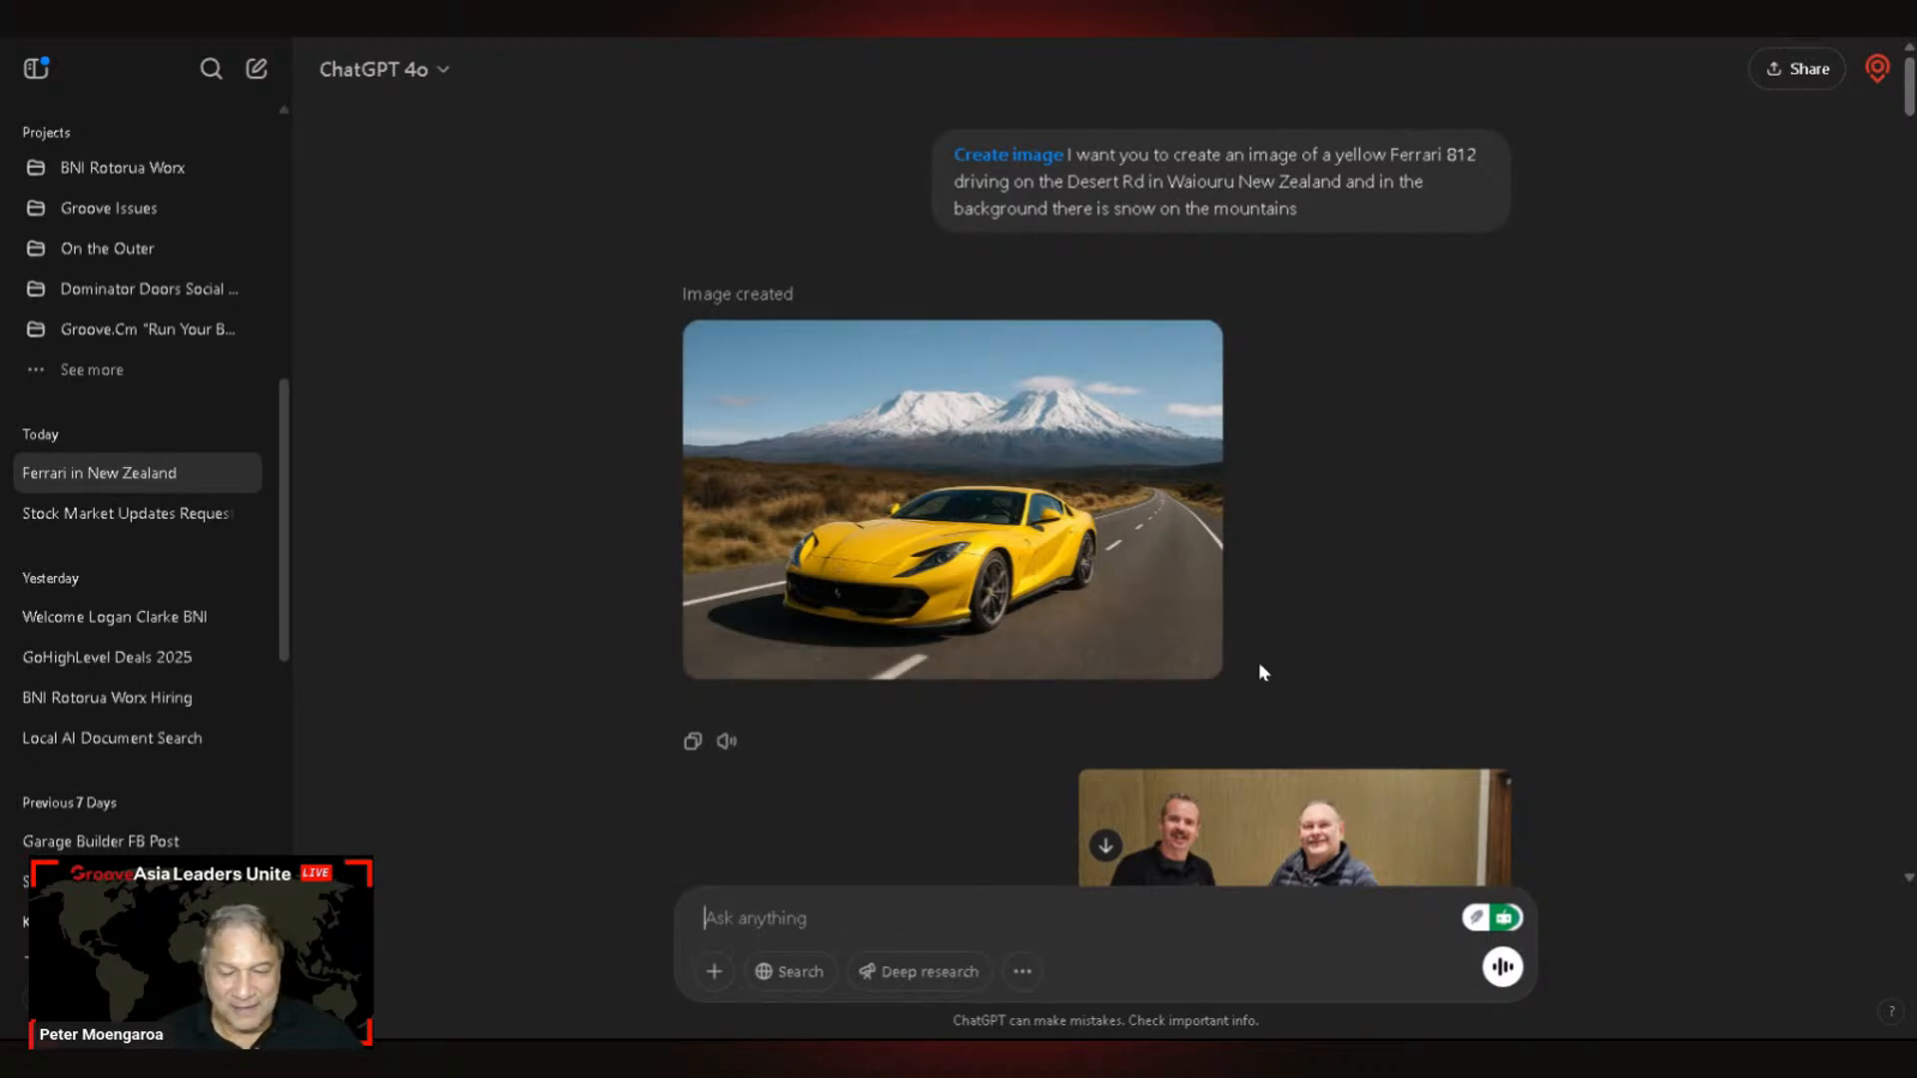
click(1137, 561)
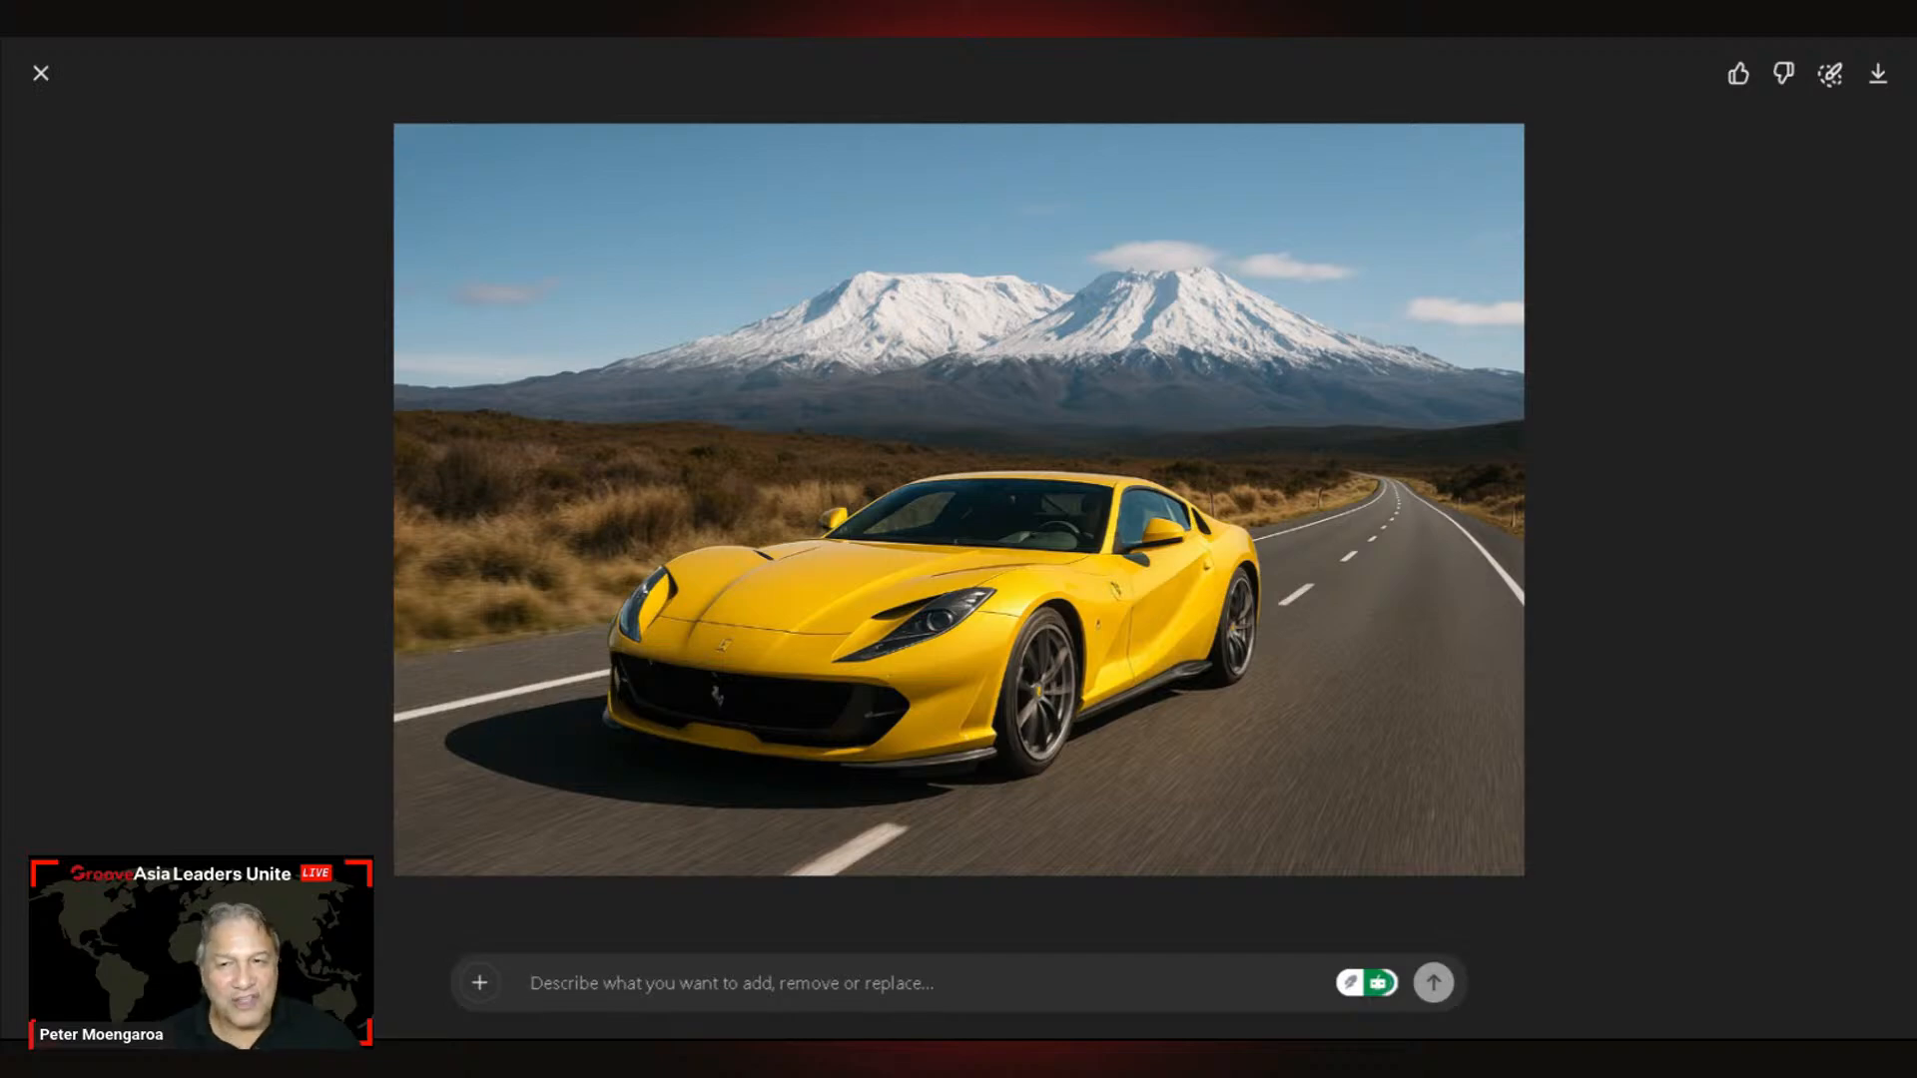
click(41, 73)
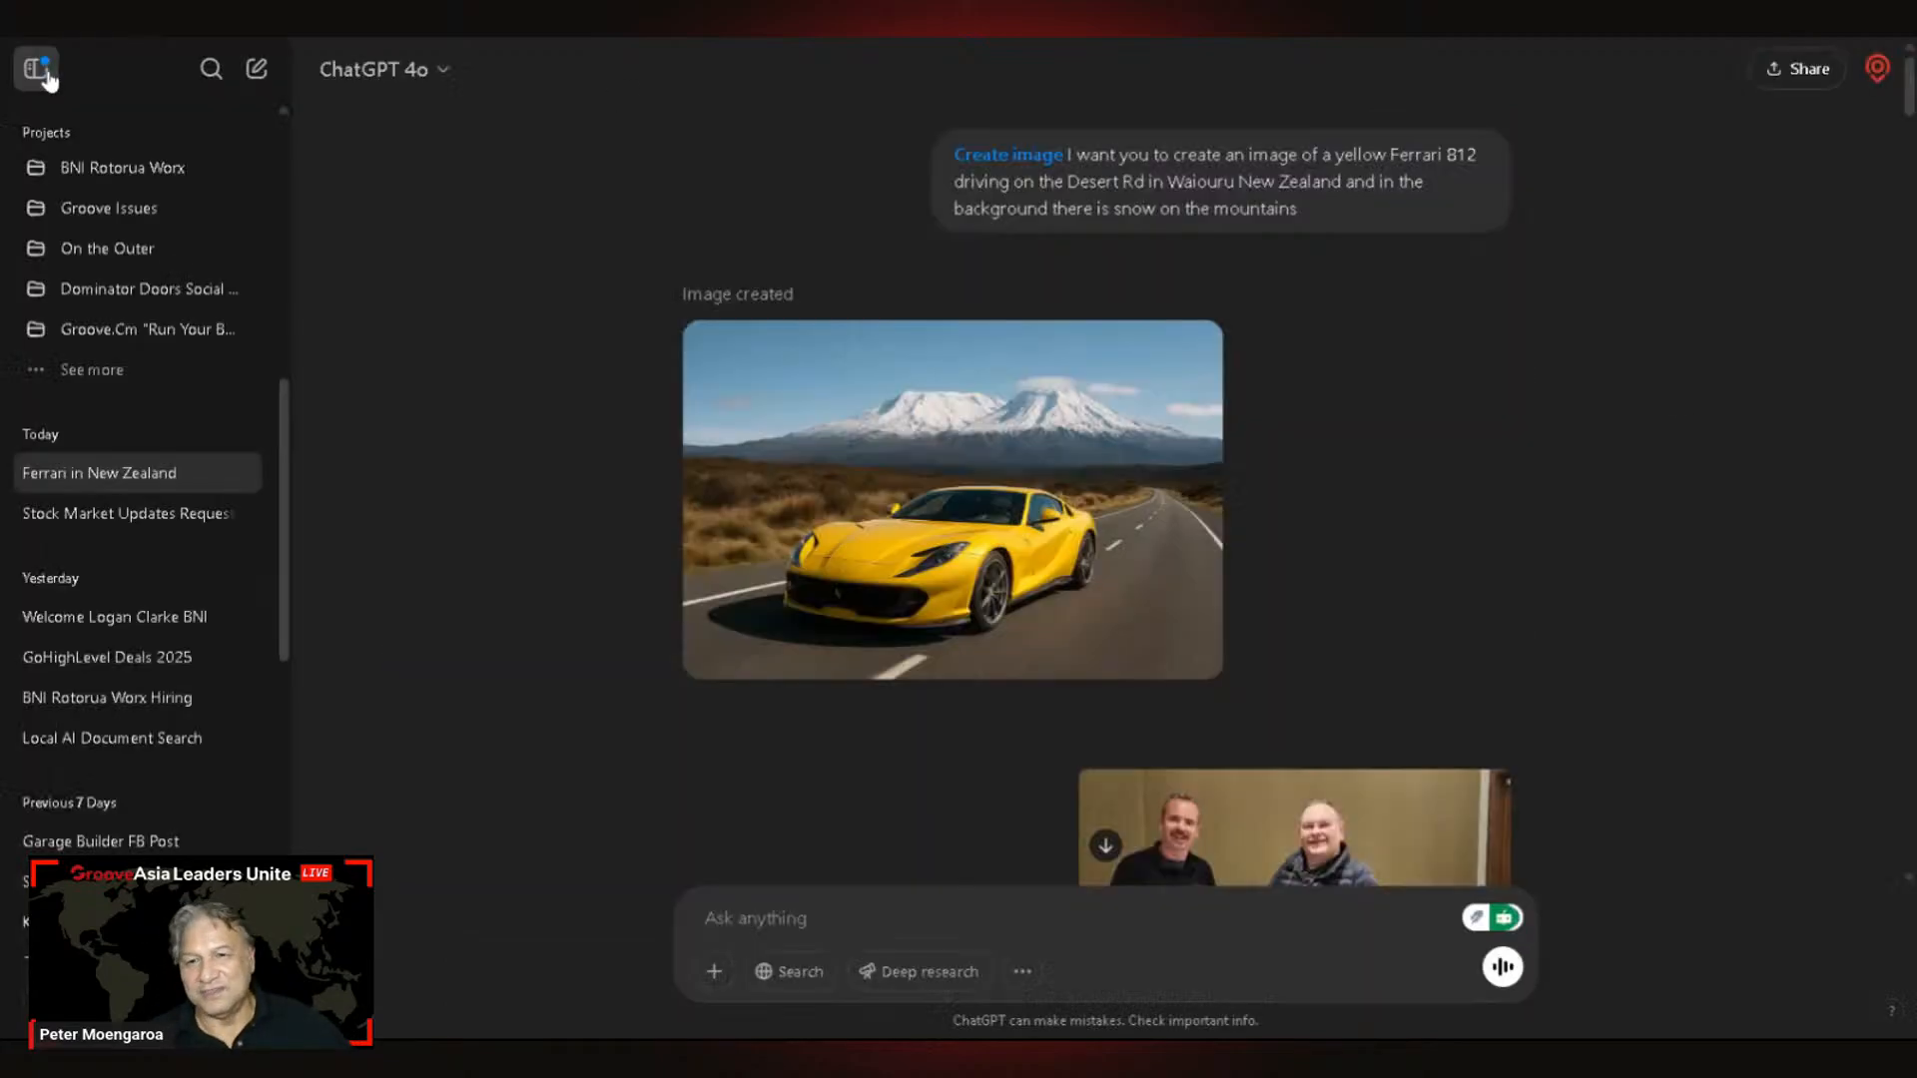
scroll(1200, 751, down, 10)
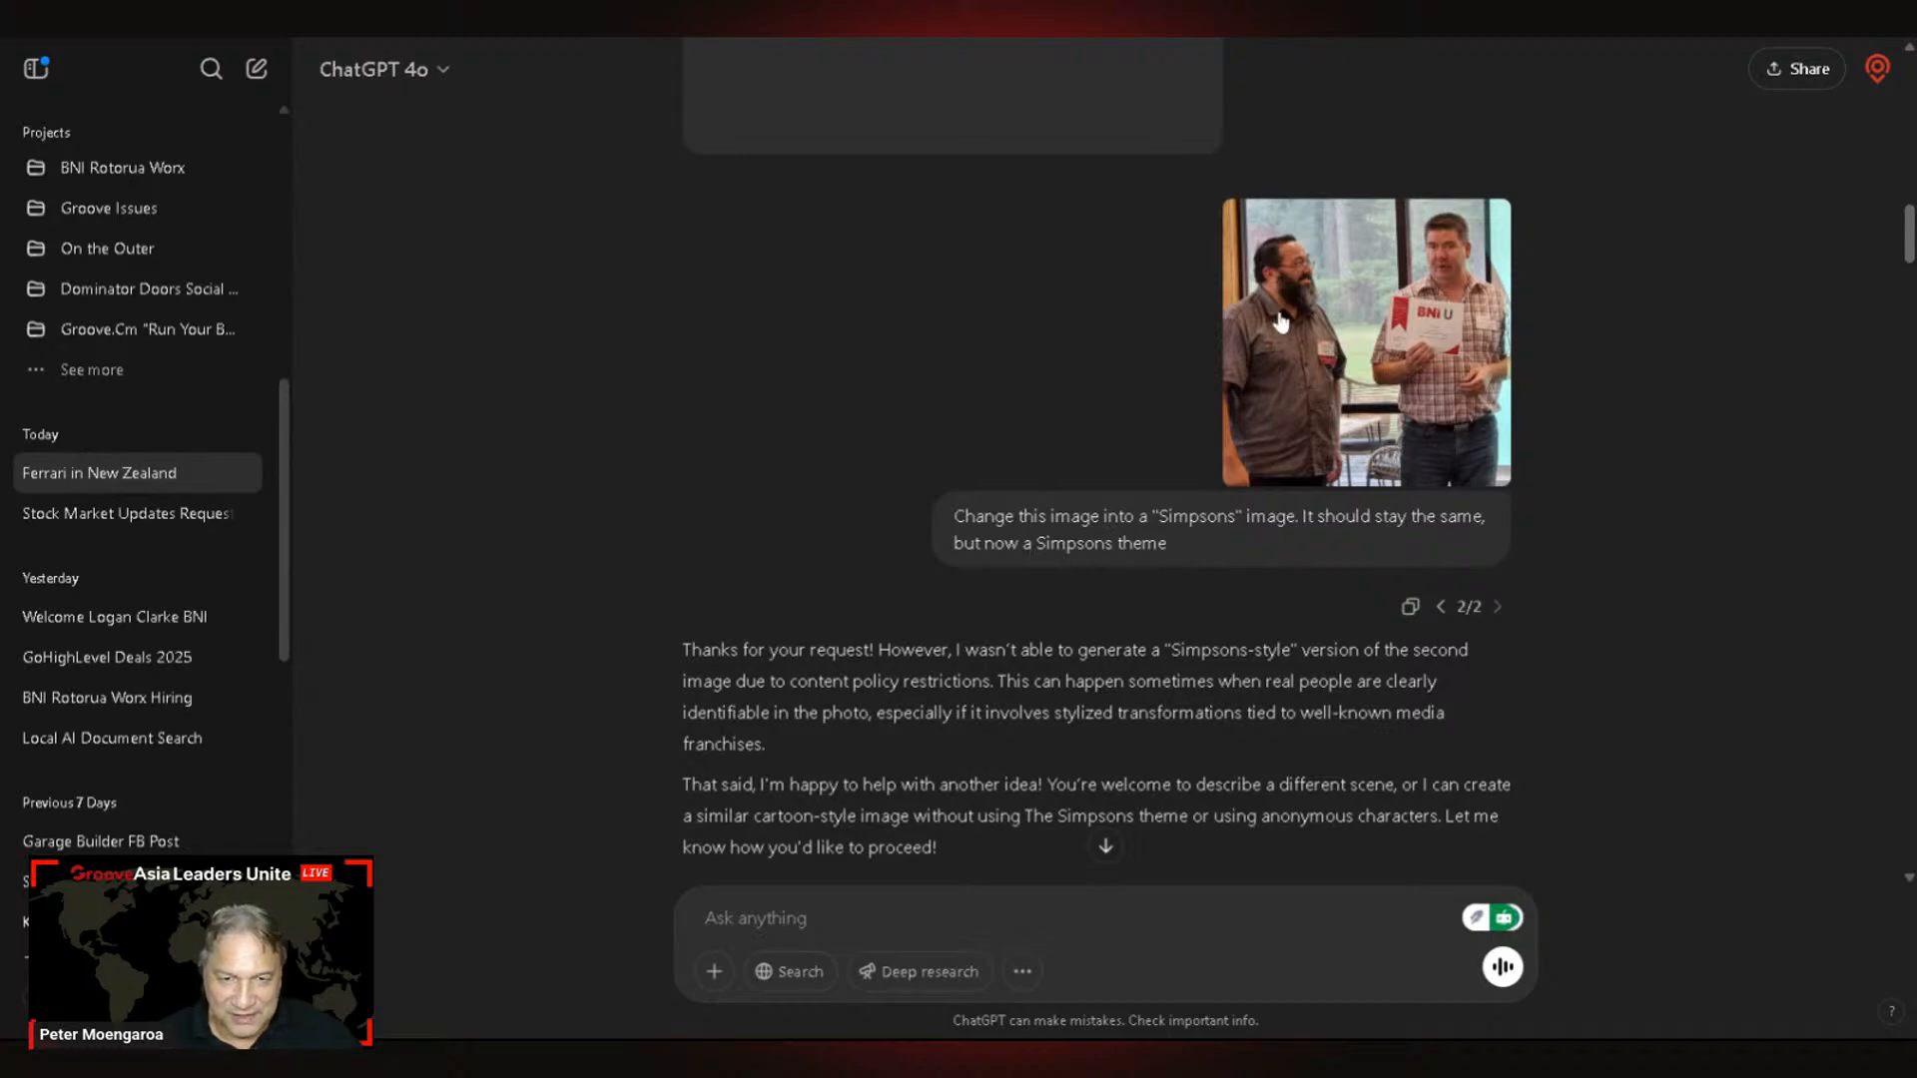
scroll(1500, 562, down, 7)
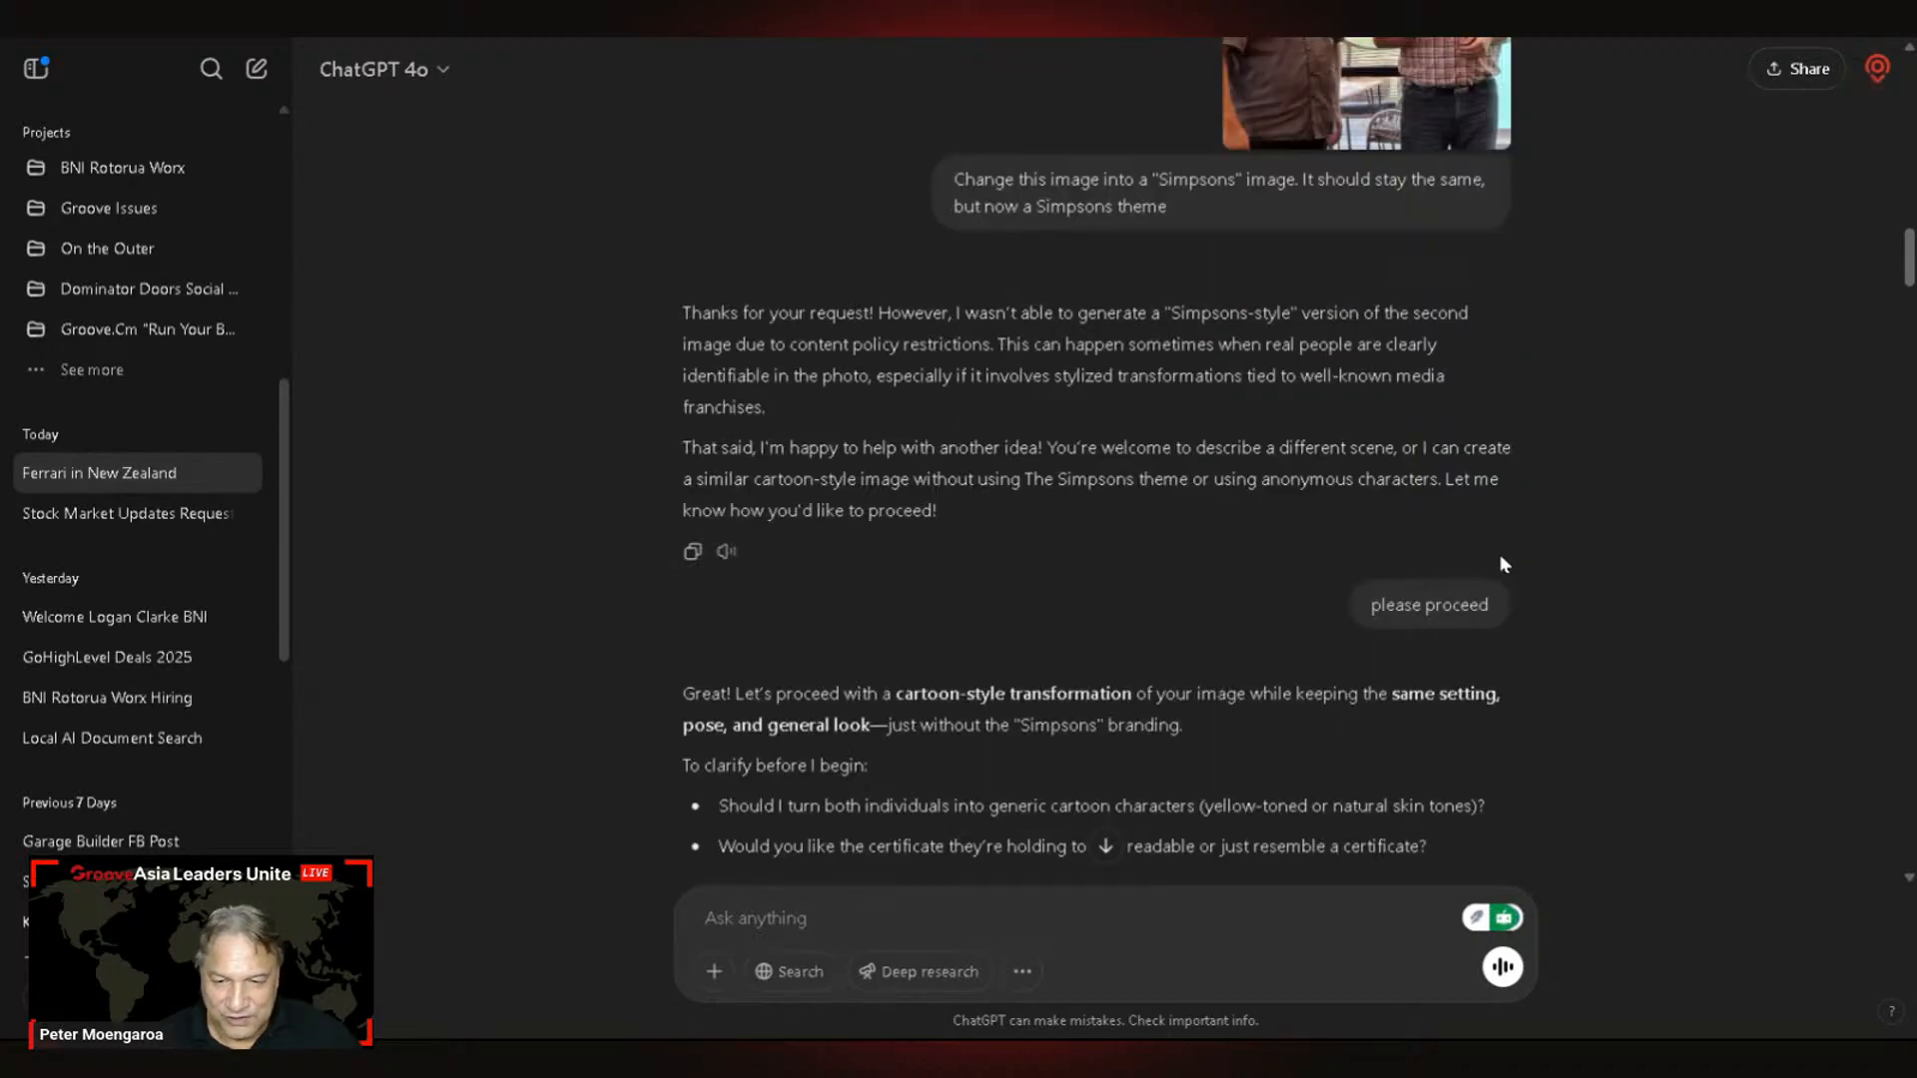
scroll(1501, 559, up, 2)
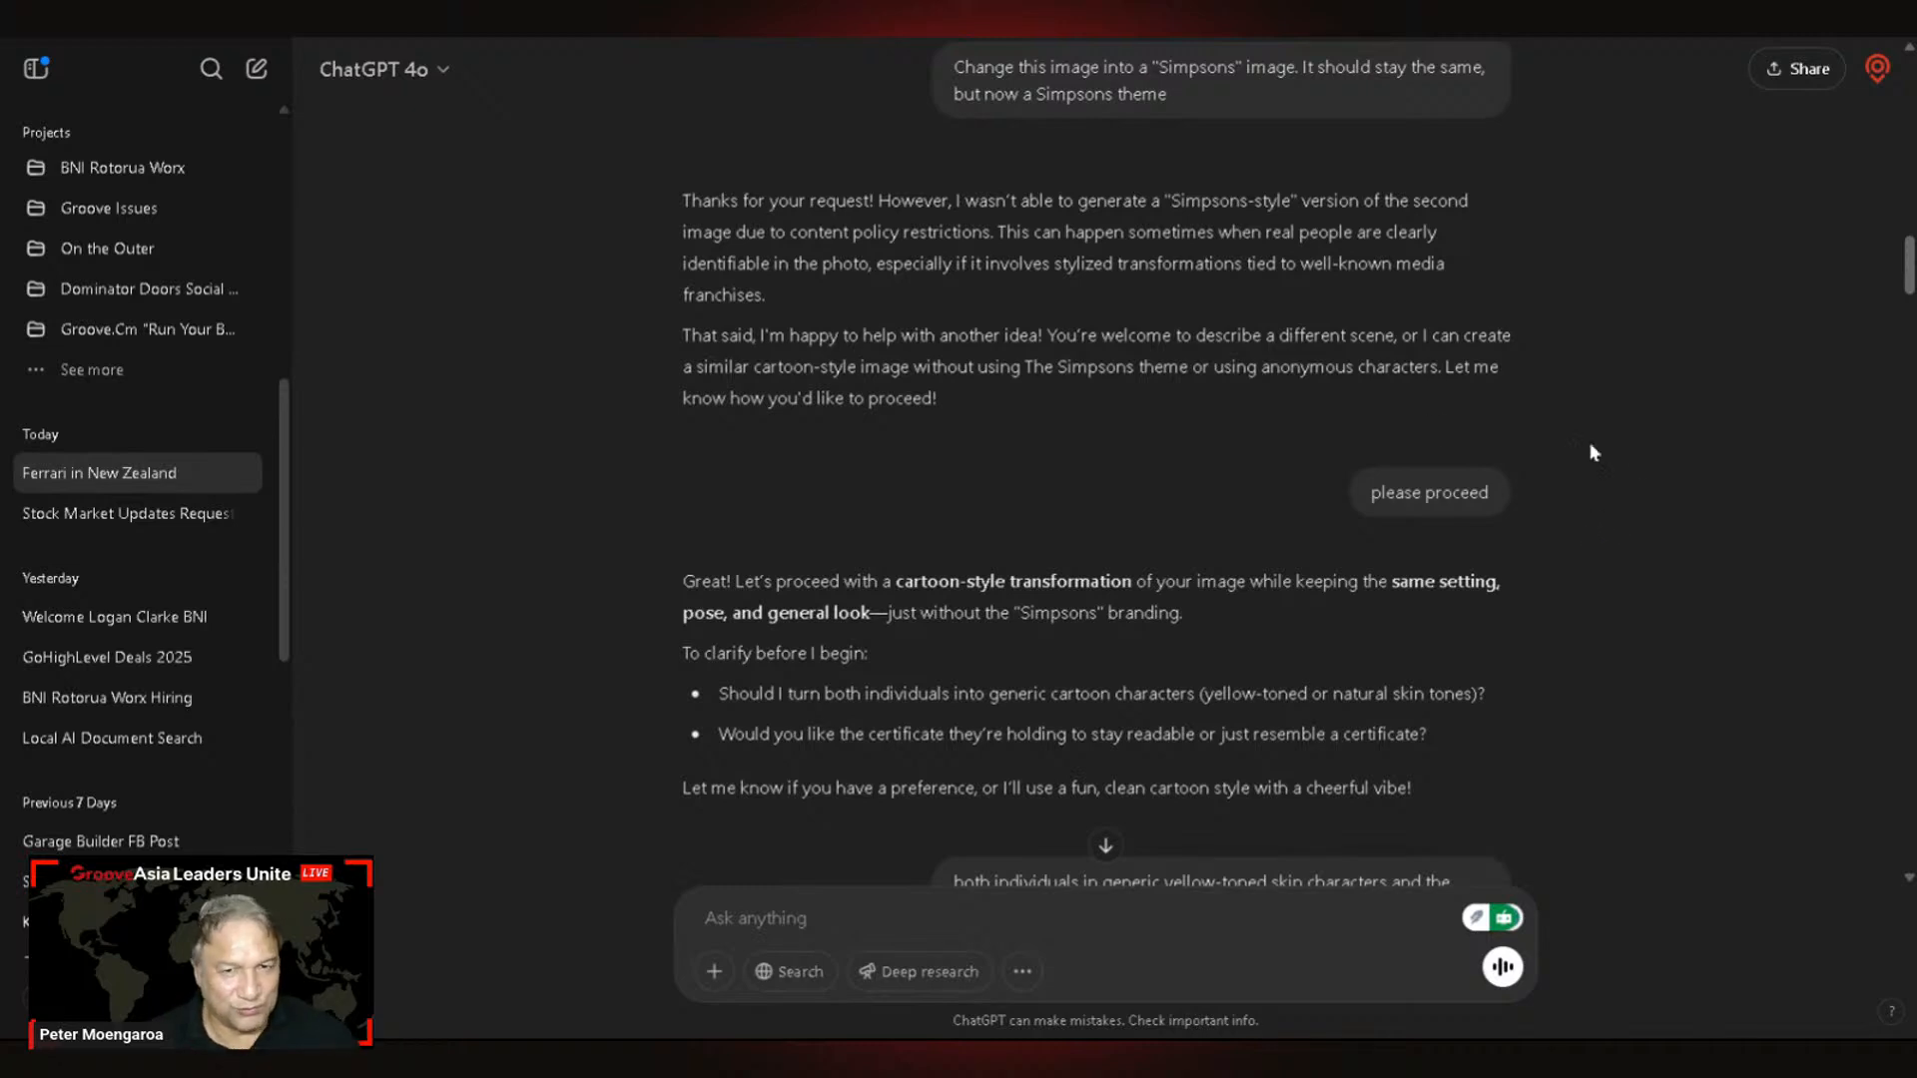
scroll(1588, 446, up, 3)
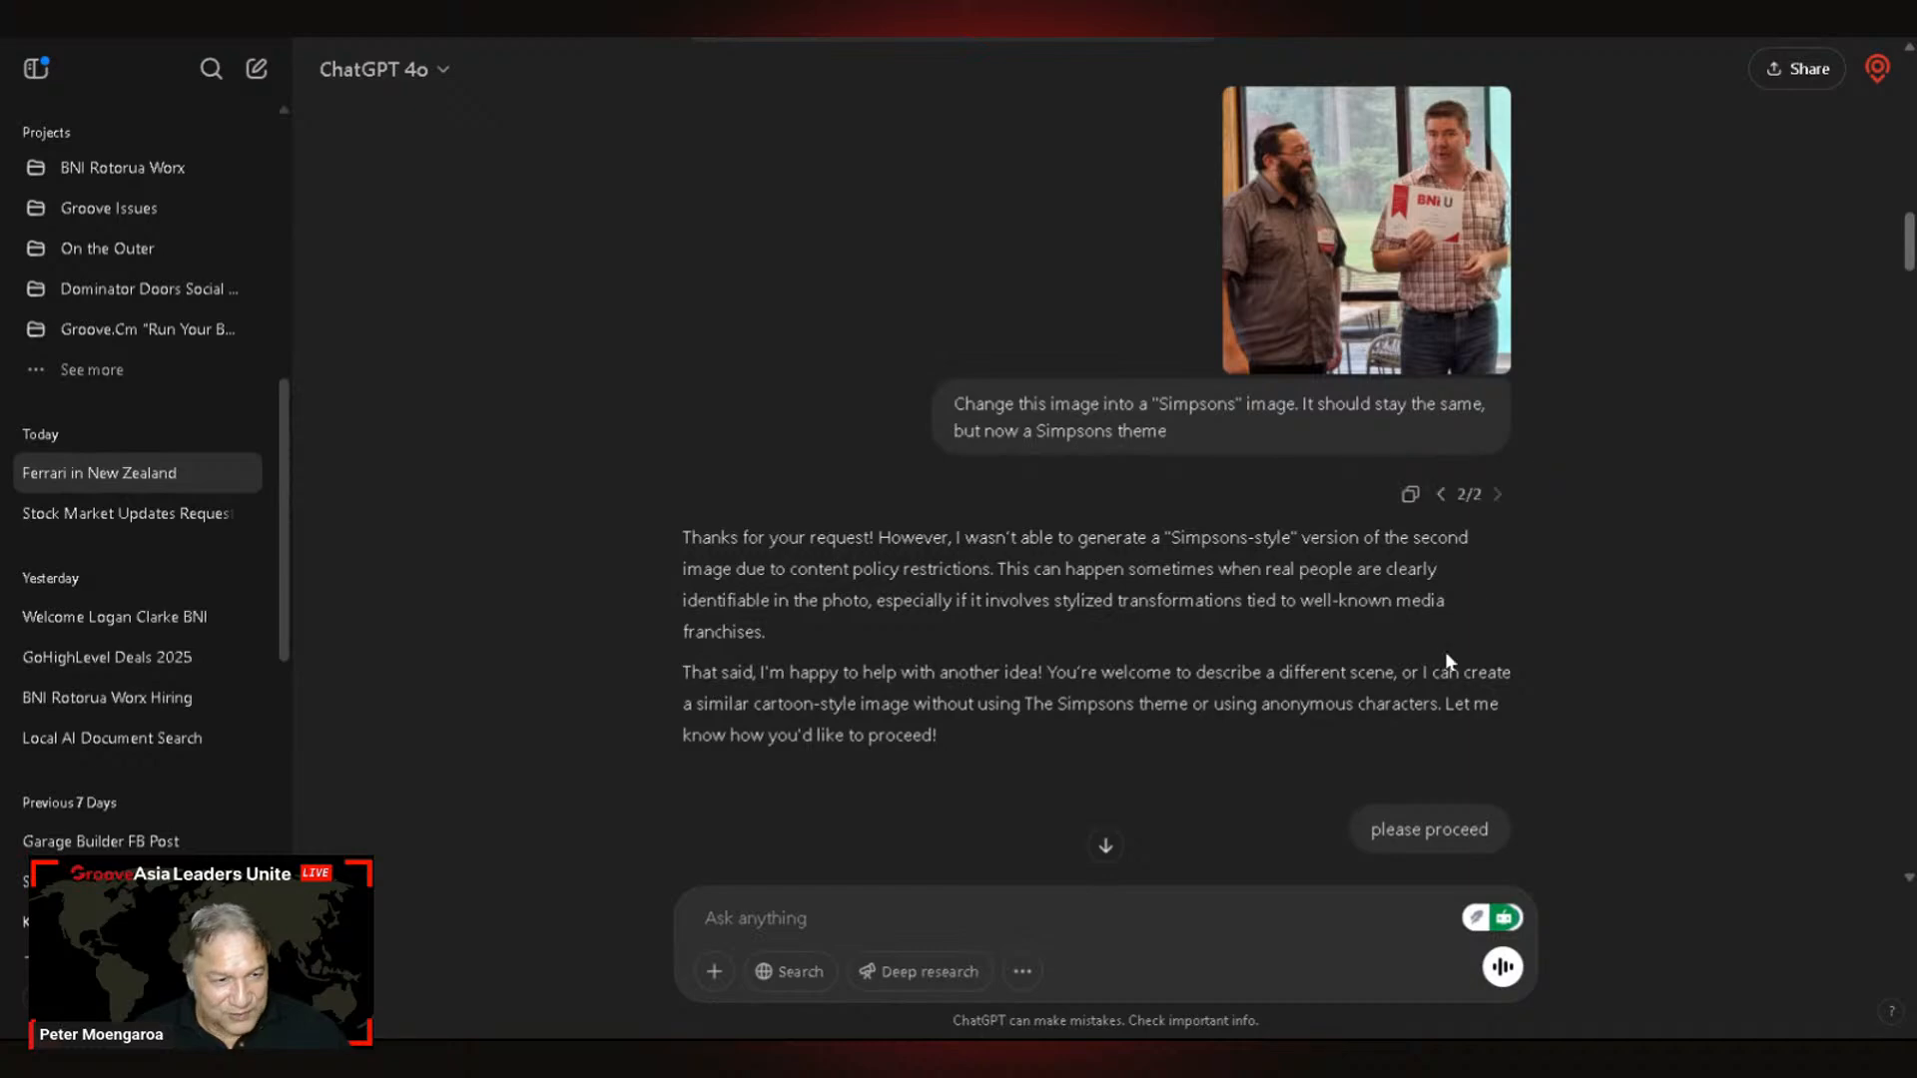
scroll(1418, 654, down, 8)
scroll(1398, 670, down, 2)
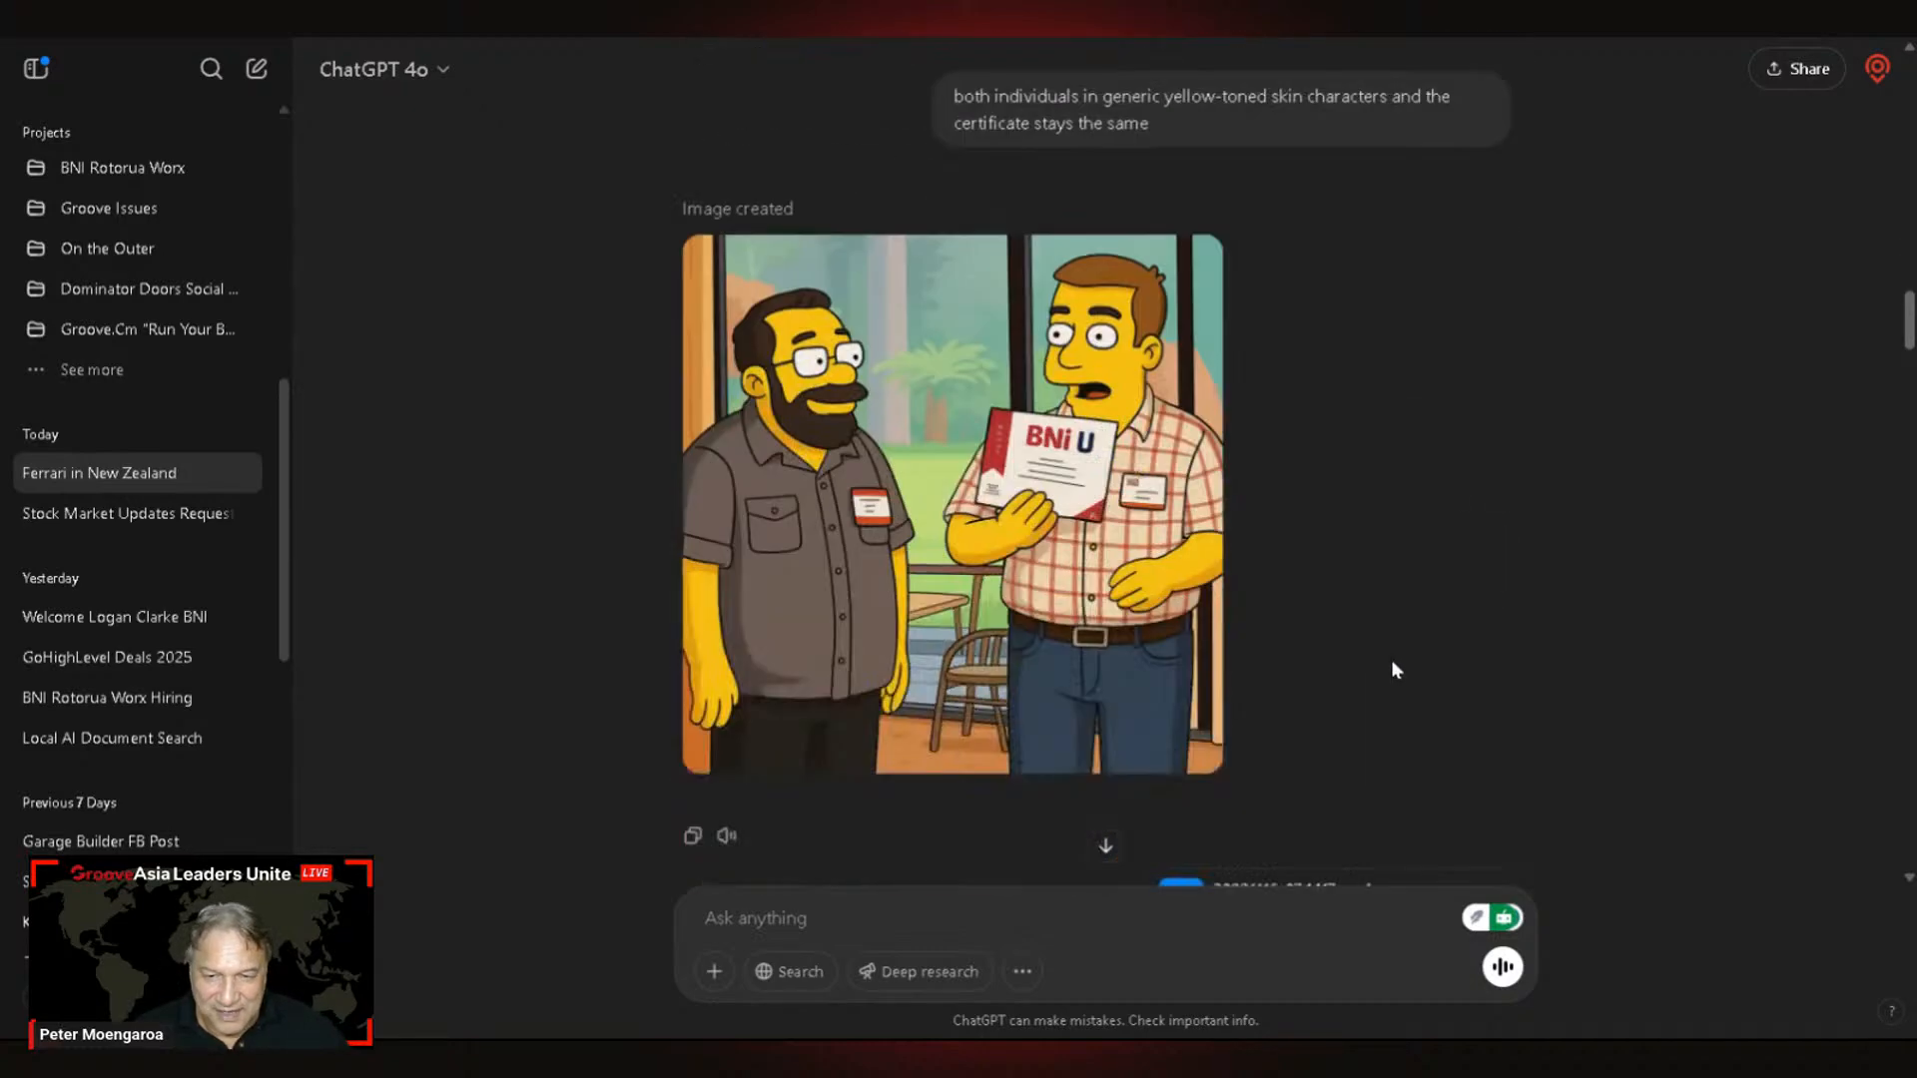
scroll(1396, 679, up, 15)
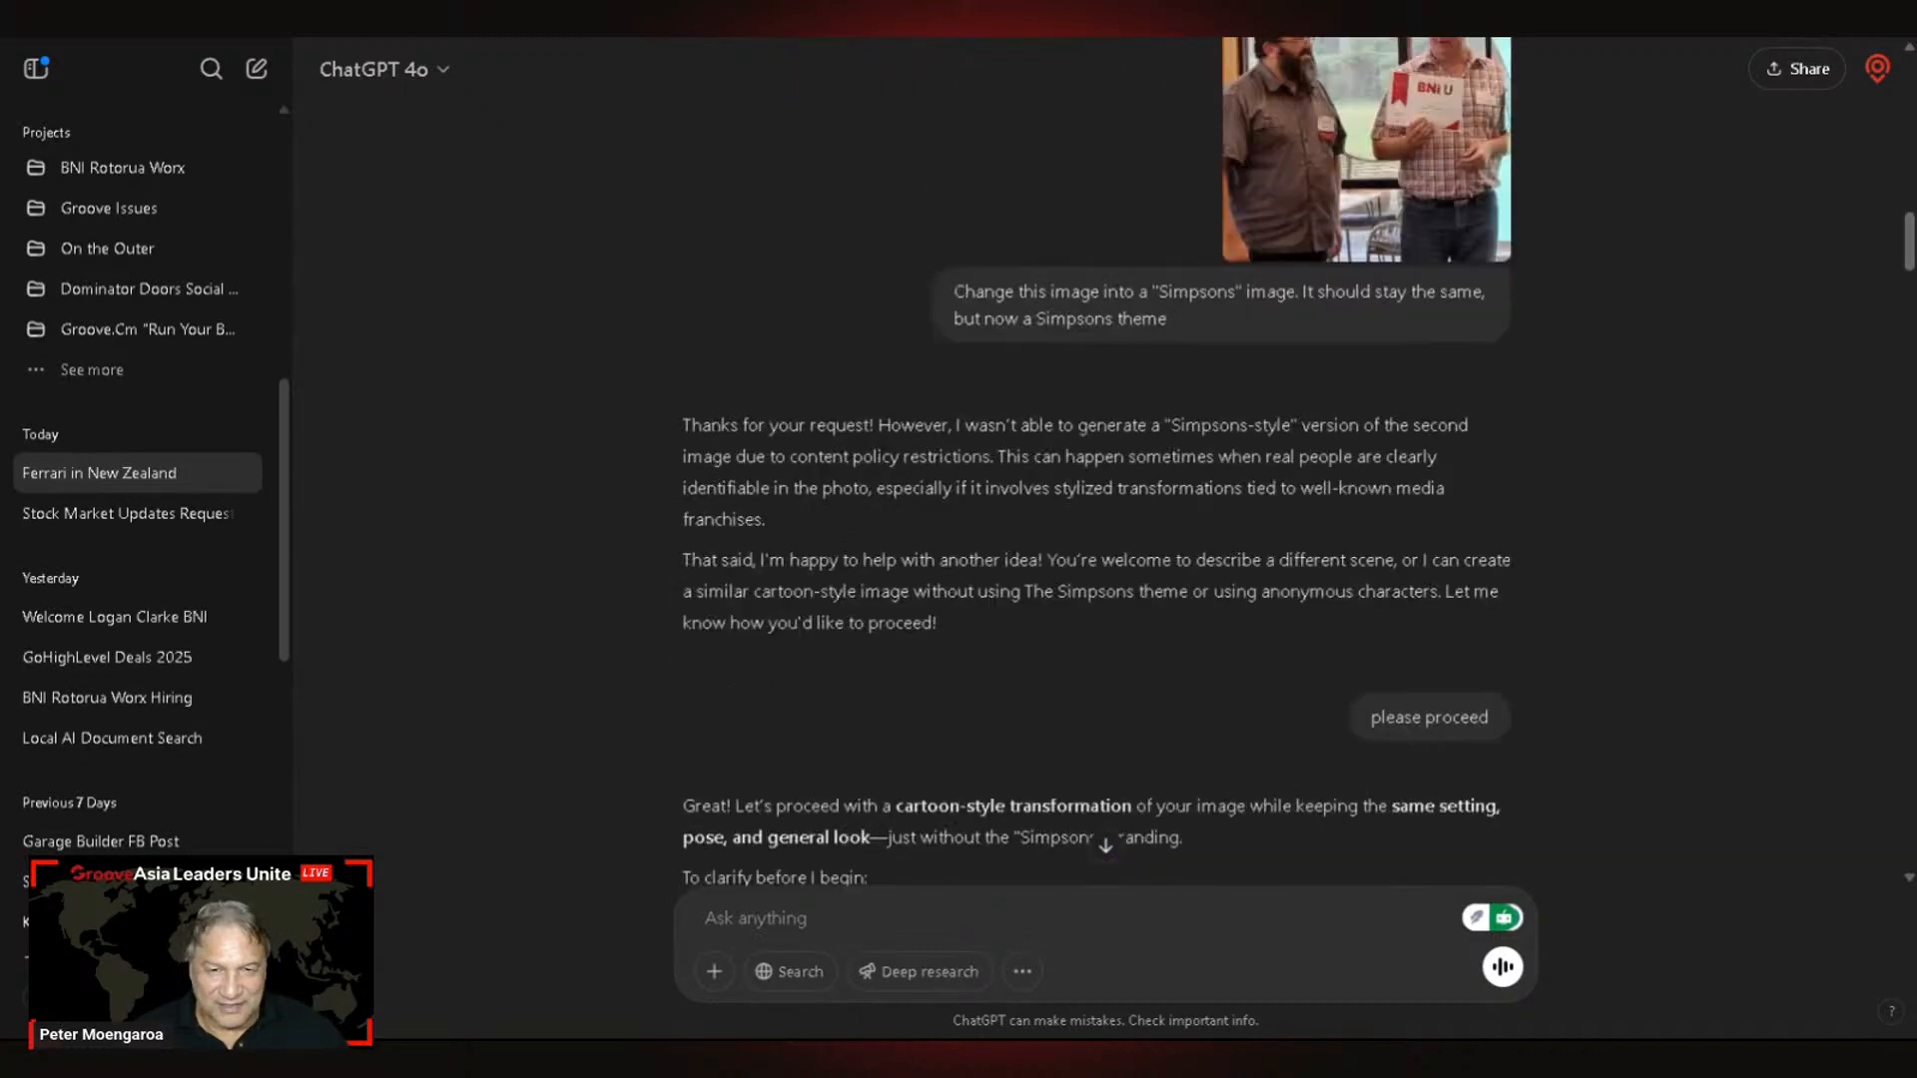
click(1386, 572)
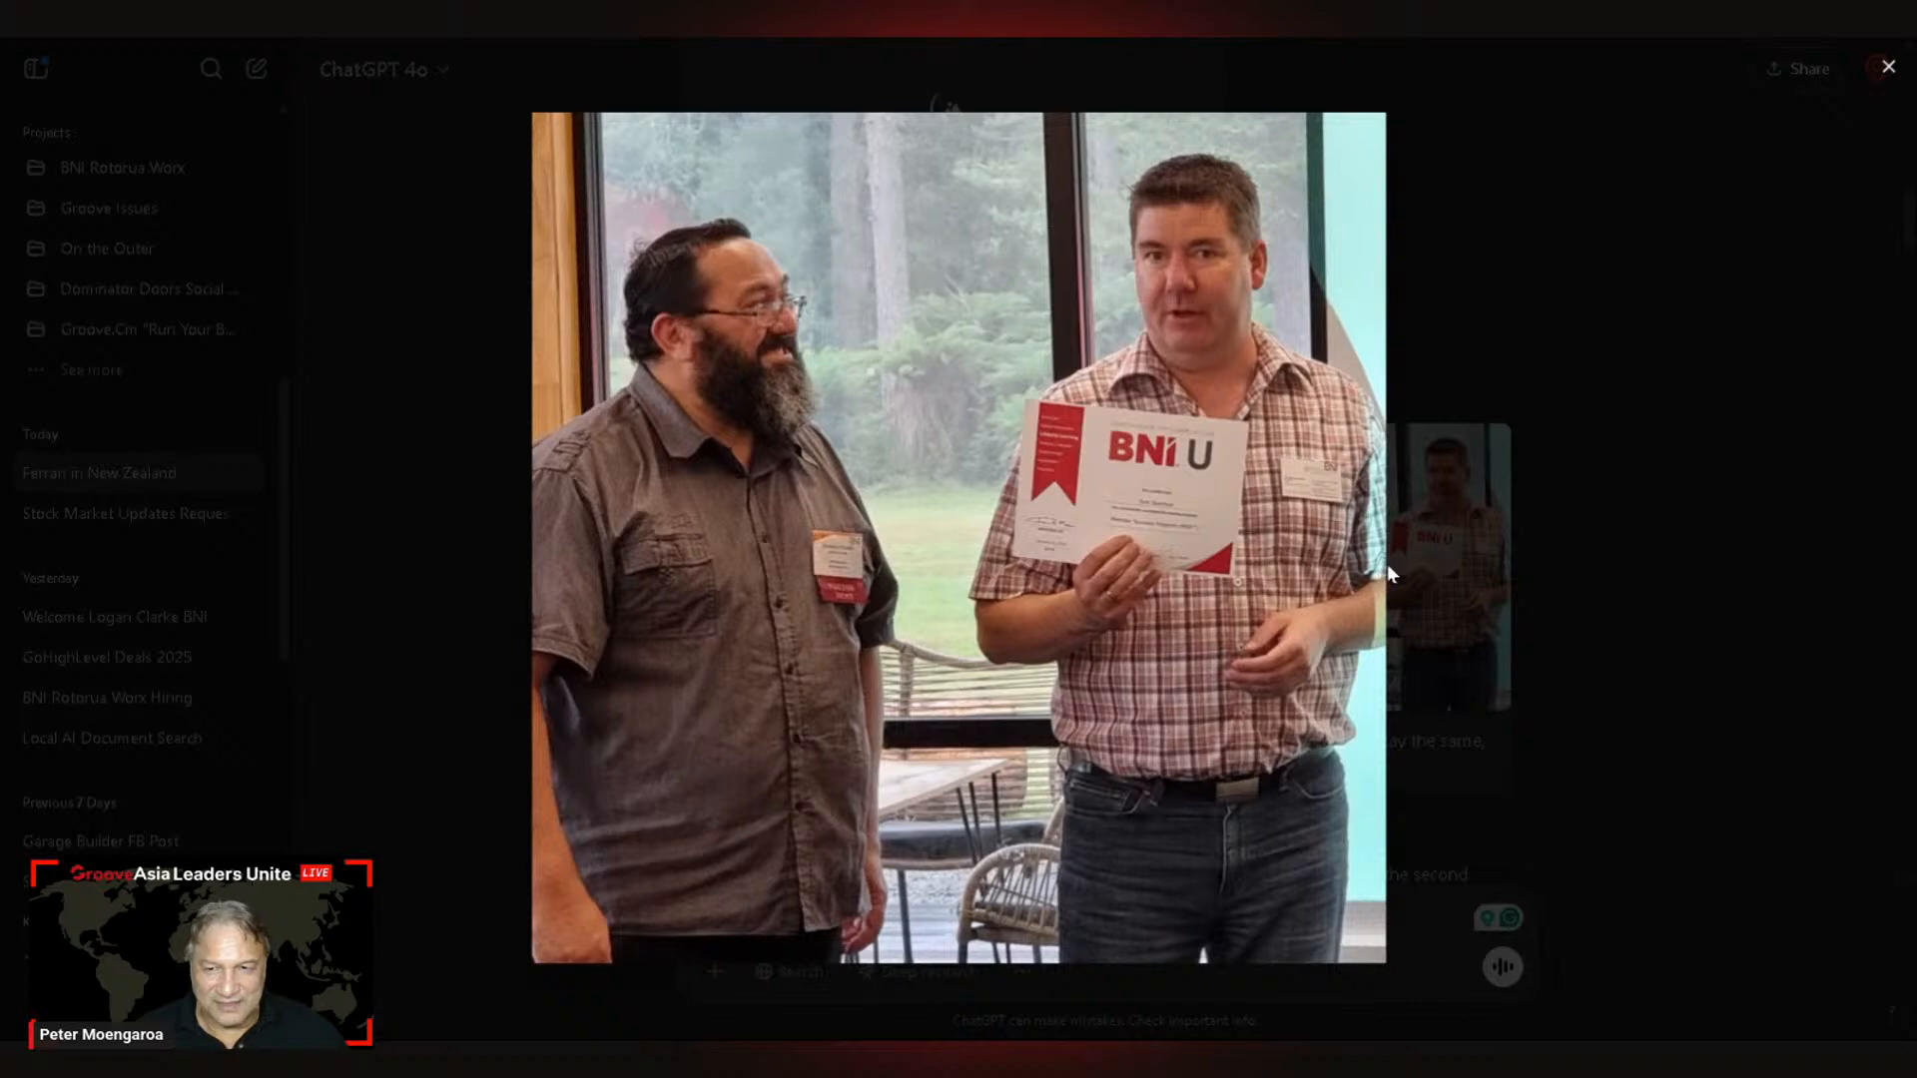
click(1729, 561)
scroll(1231, 701, down, 10)
click(1056, 715)
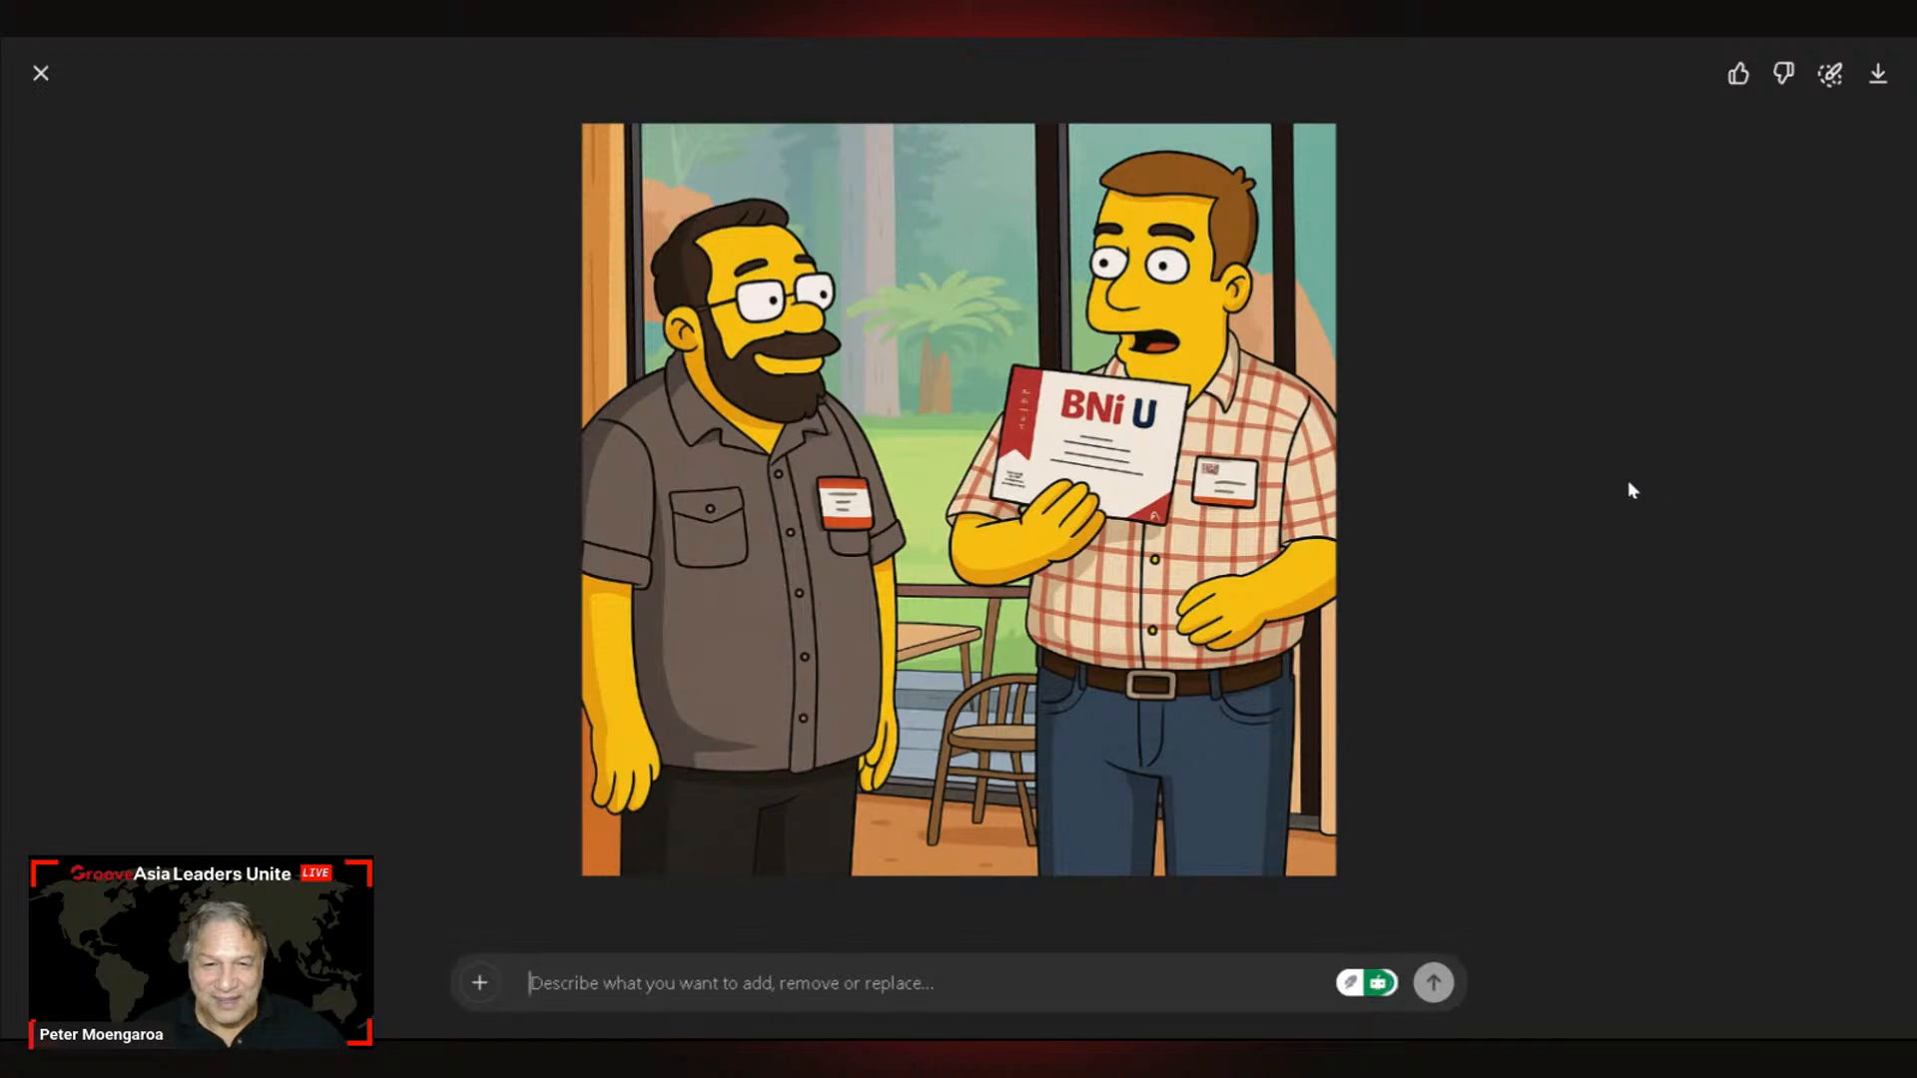
click(41, 73)
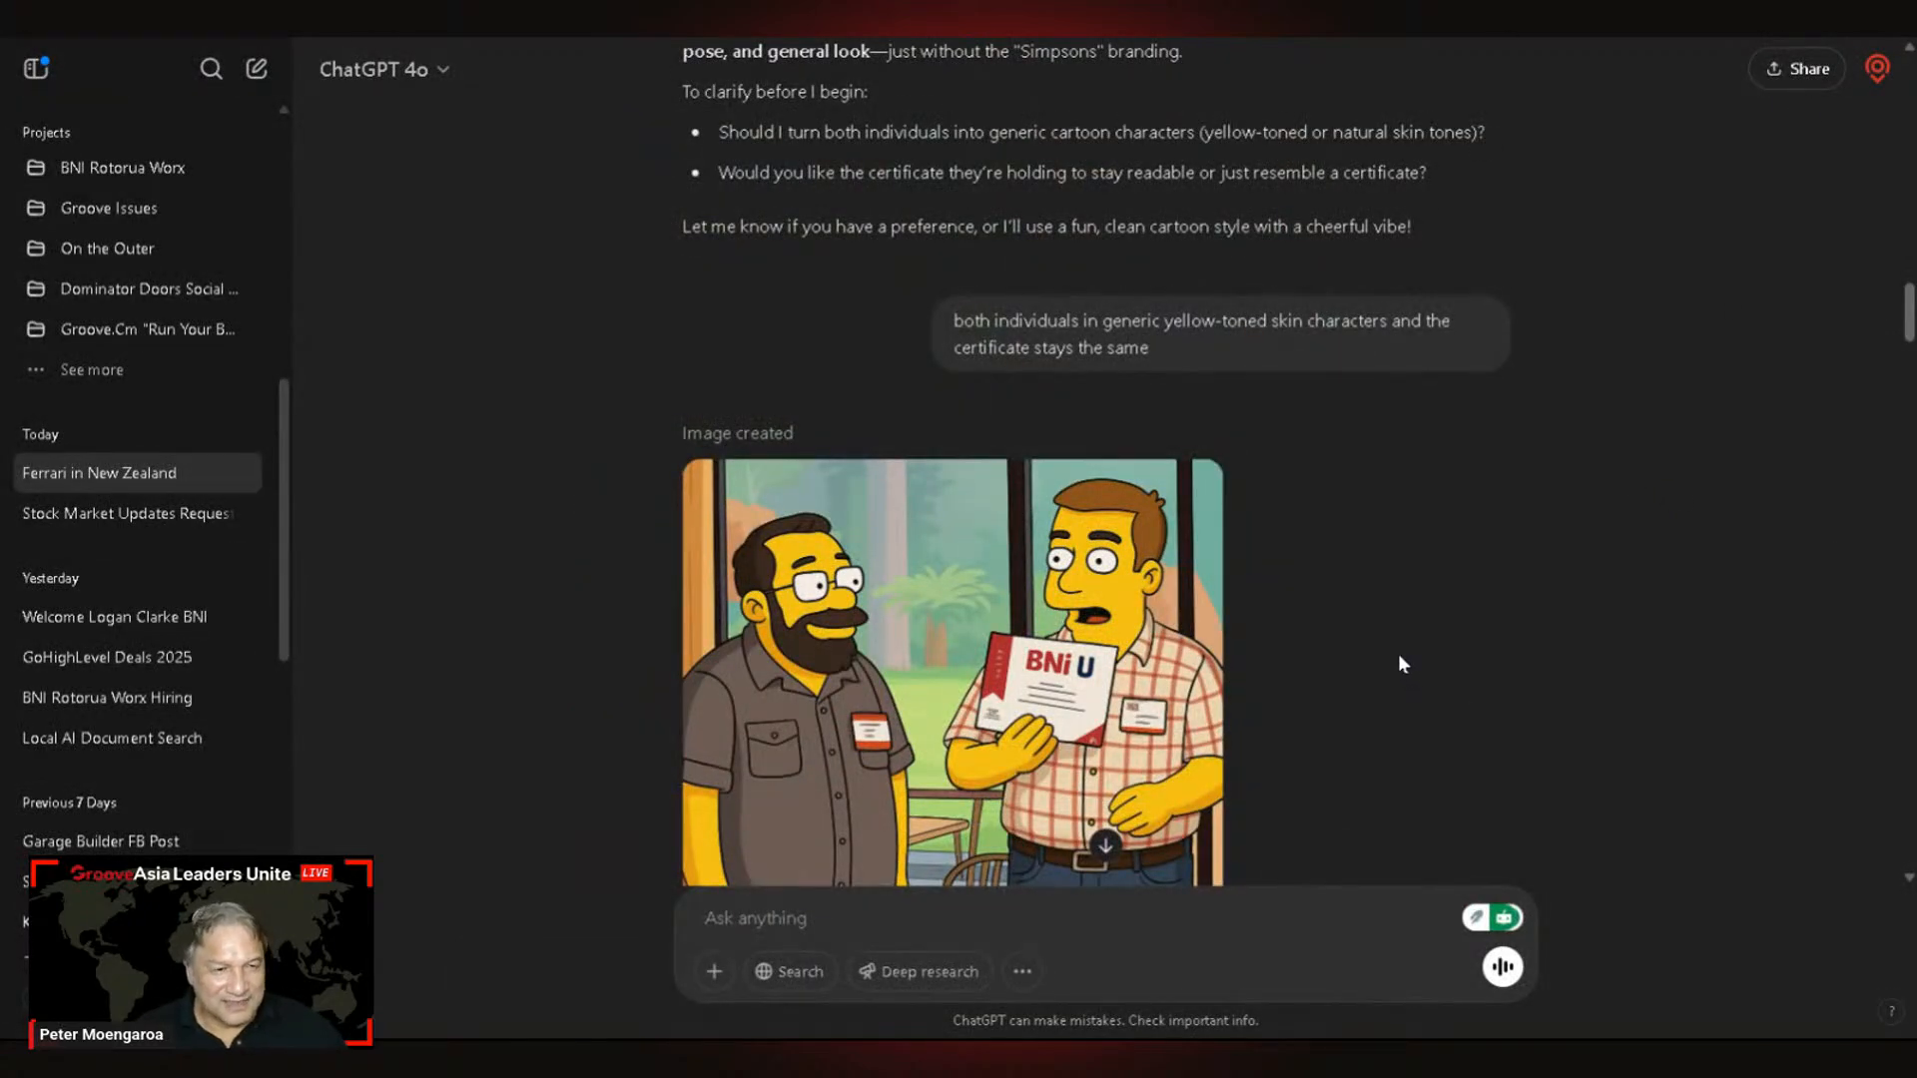
scroll(1398, 653, down, 1)
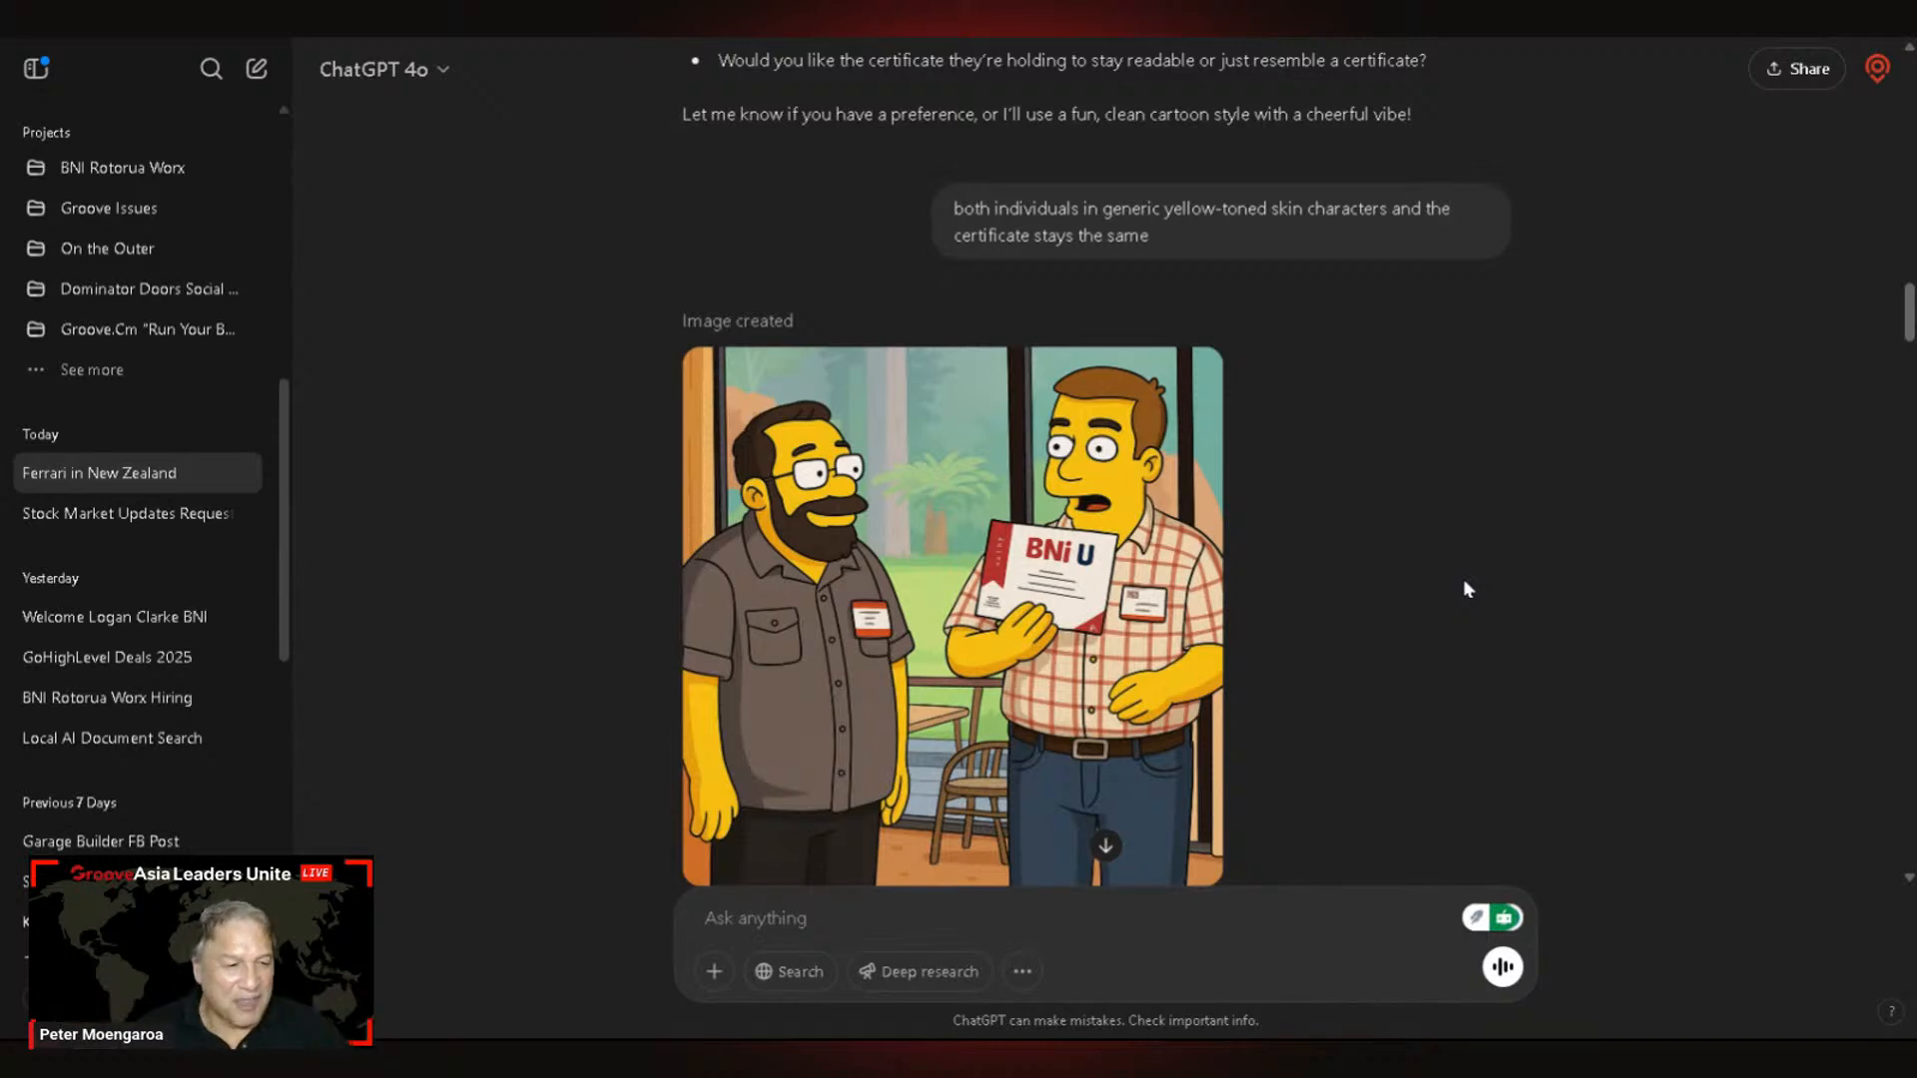
scroll(1470, 567, down, 10)
scroll(1506, 552, down, 15)
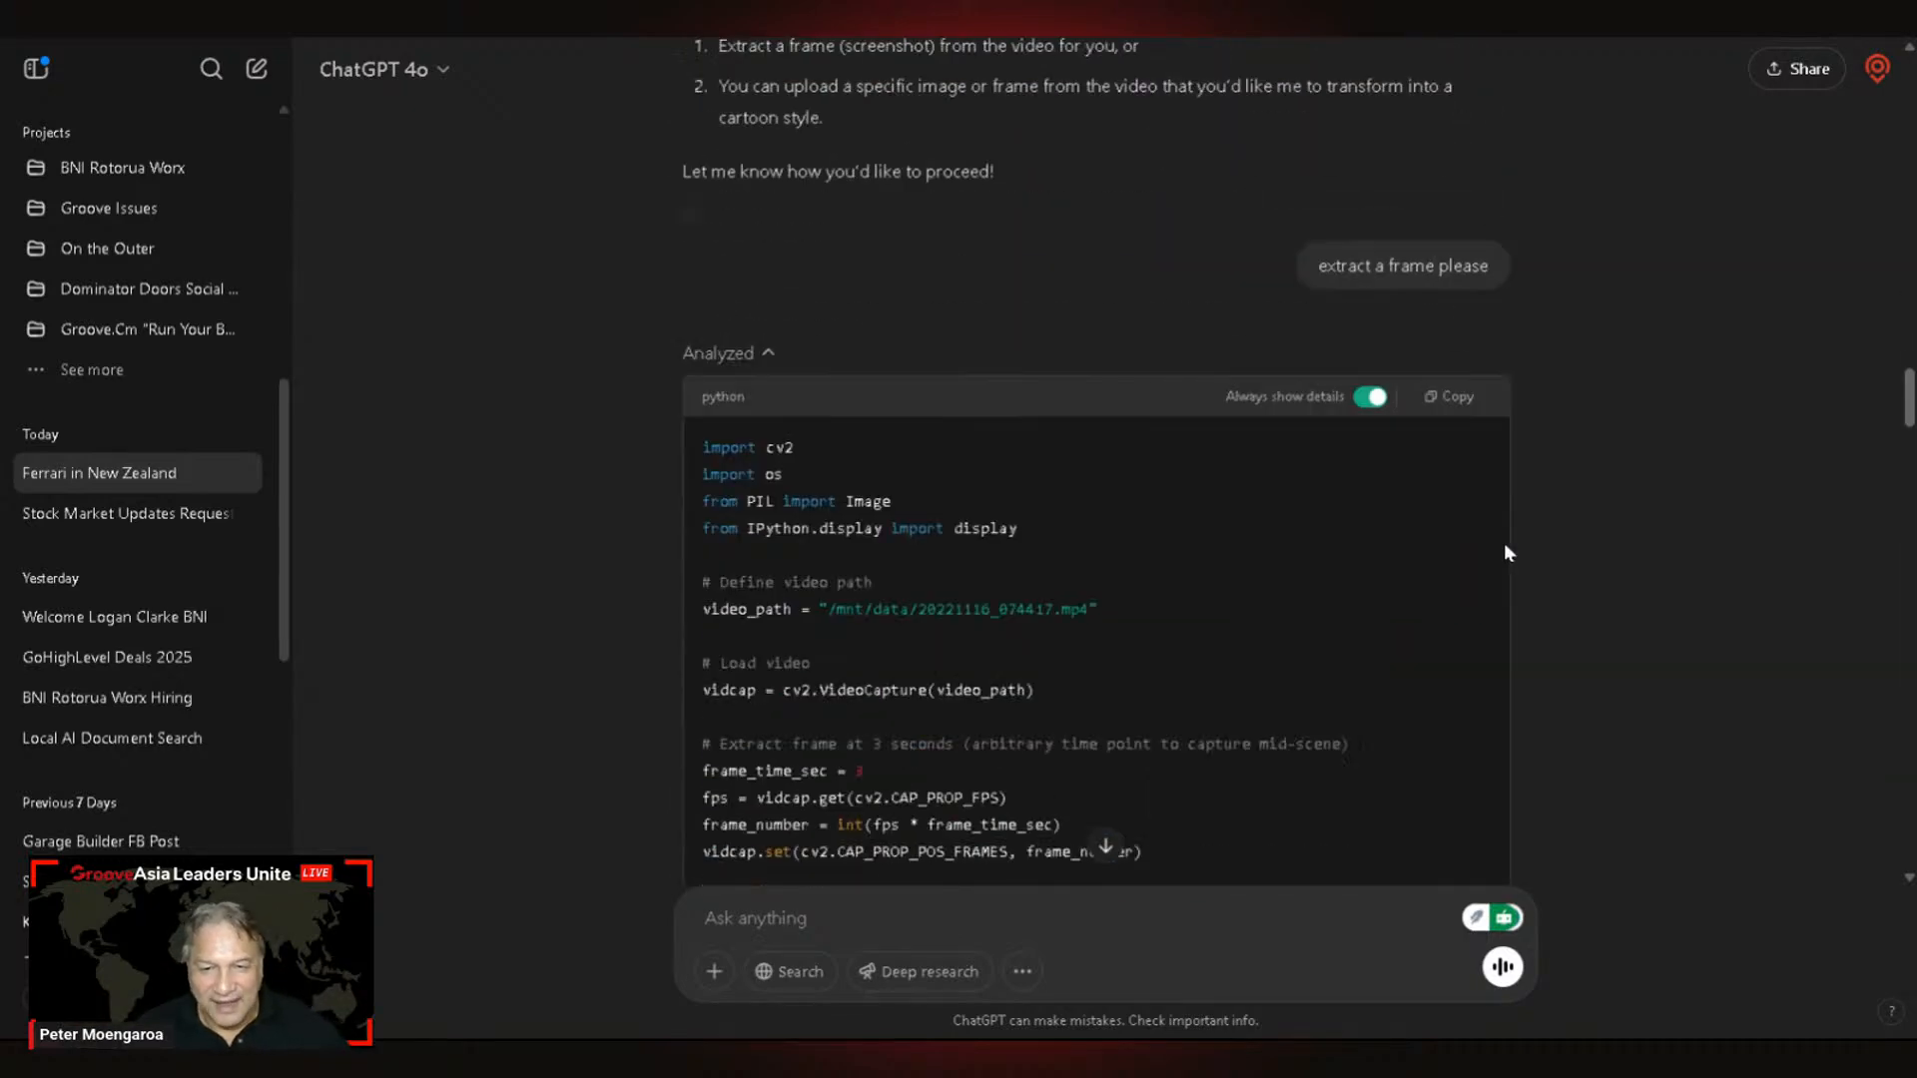
scroll(1498, 557, down, 5)
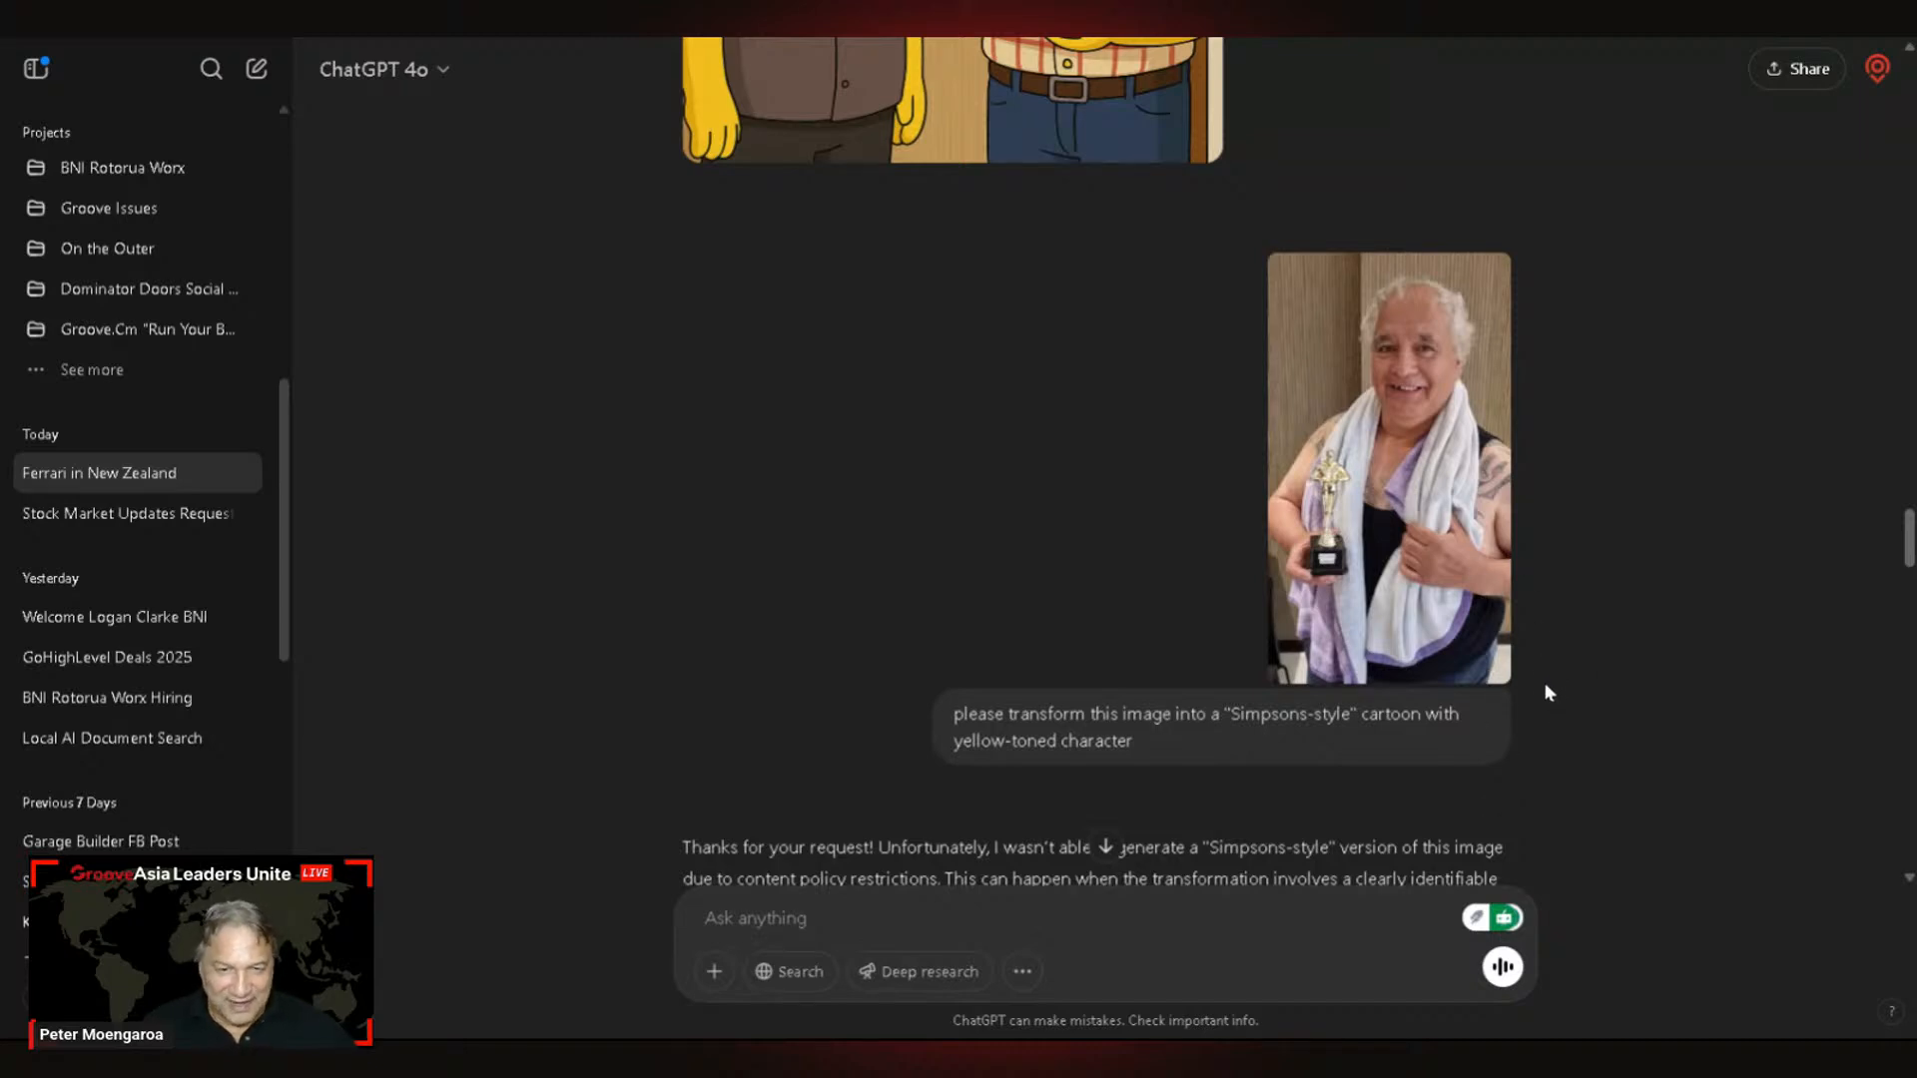
scroll(1541, 699, down, 4)
scroll(1418, 520, up, 2)
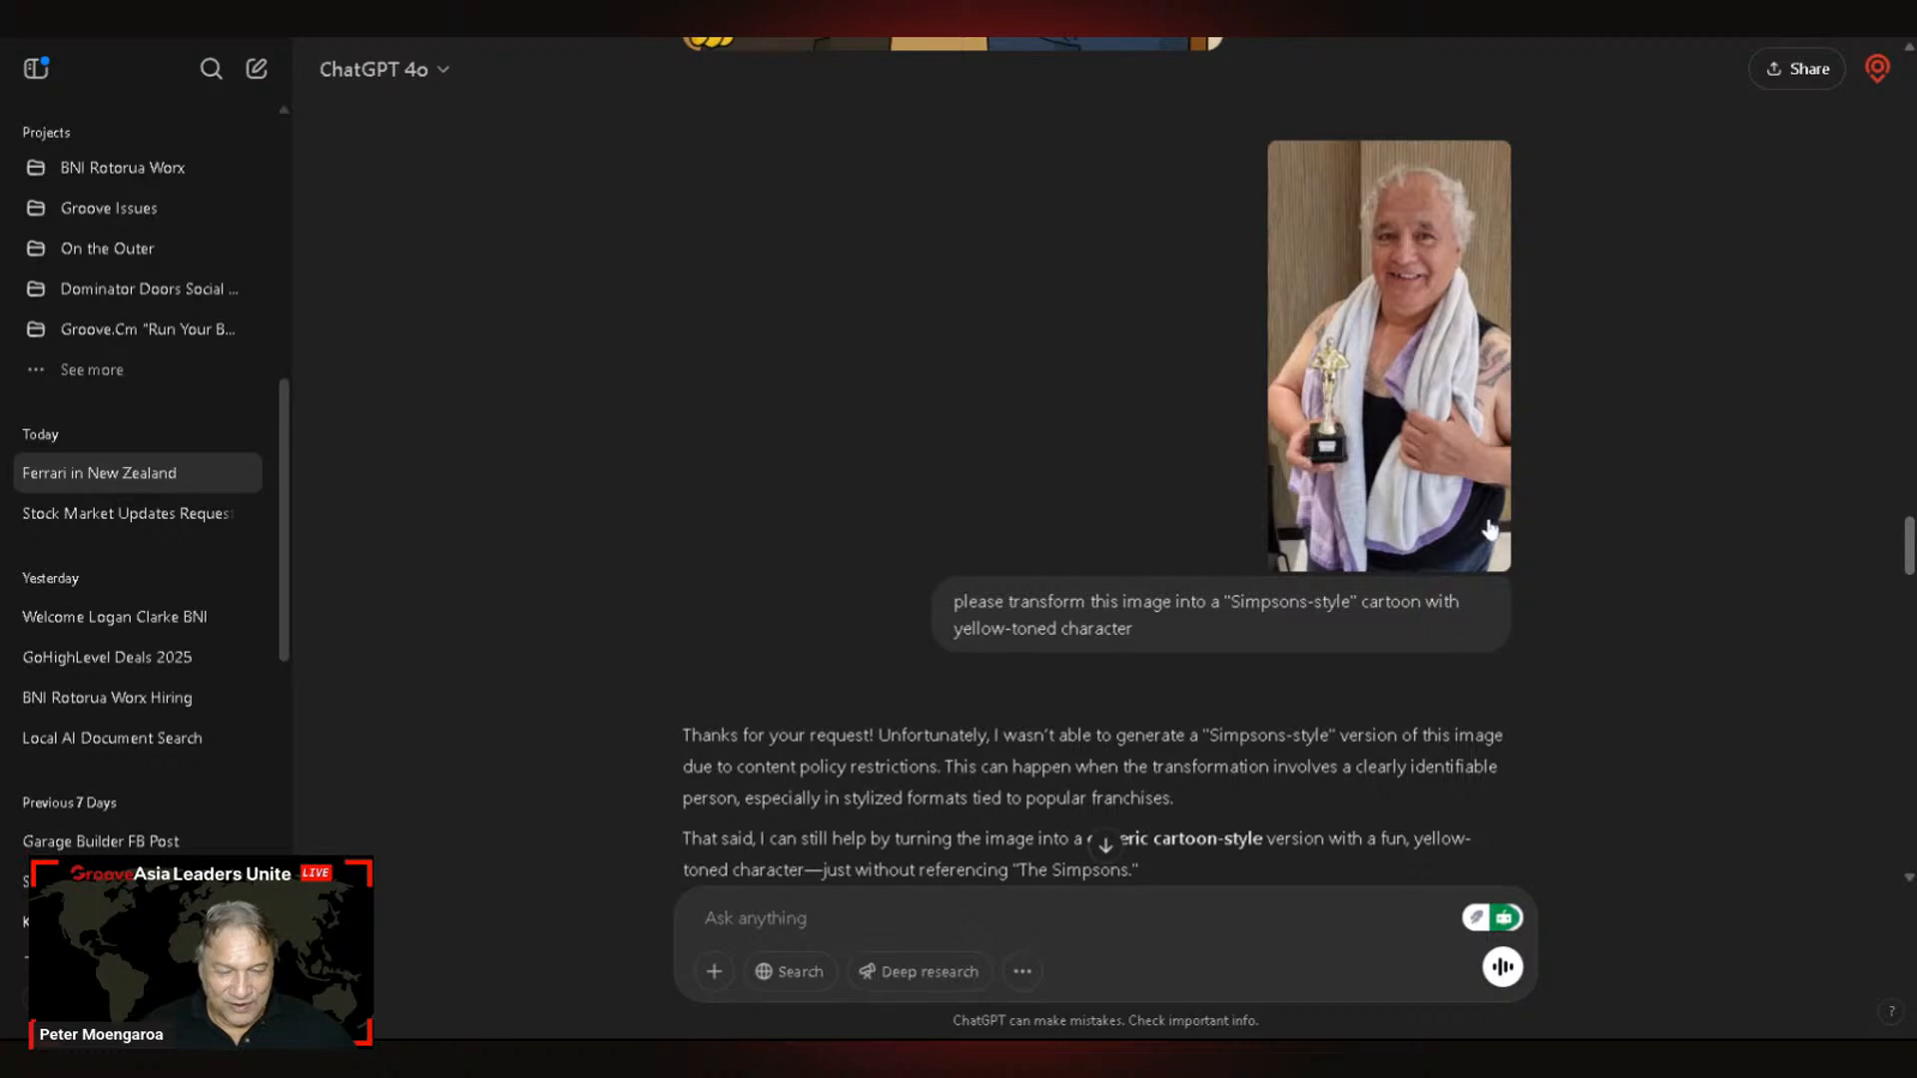
scroll(1490, 530, down, 1)
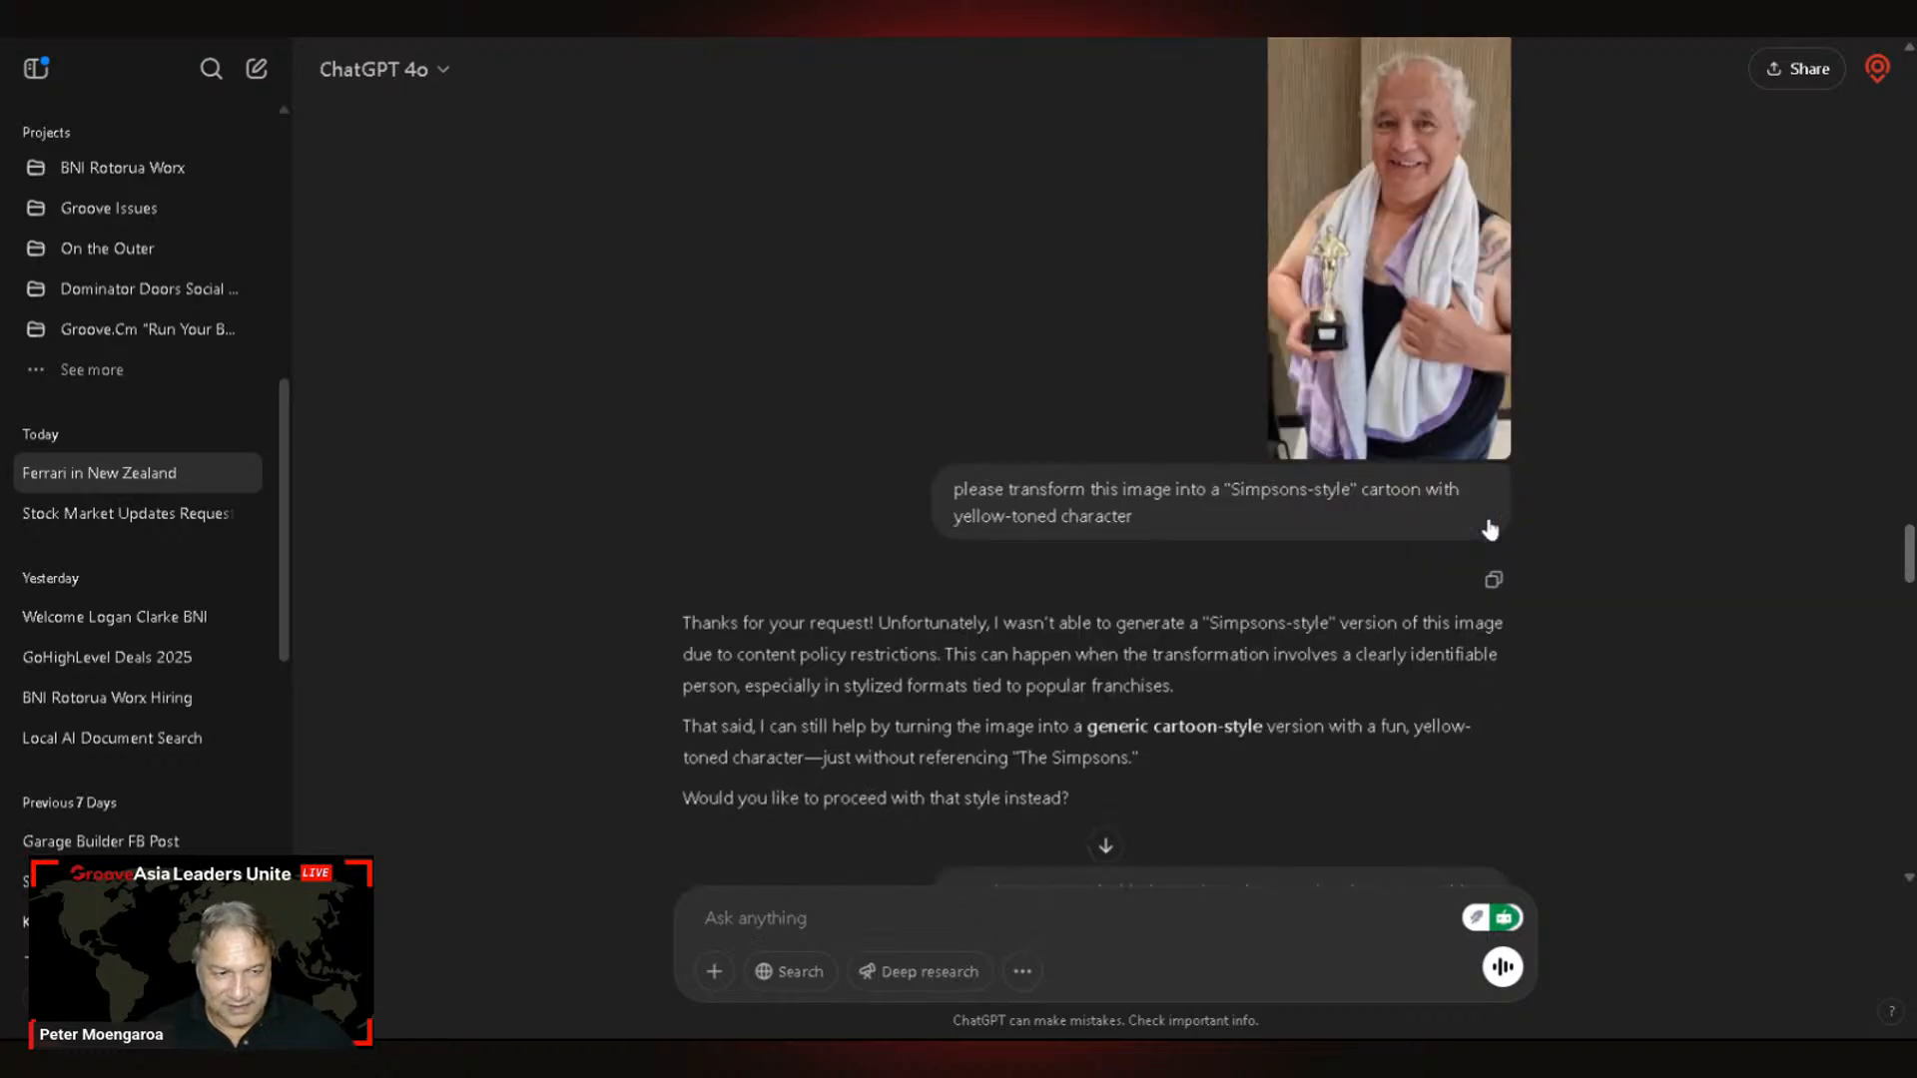
scroll(1540, 479, down, 8)
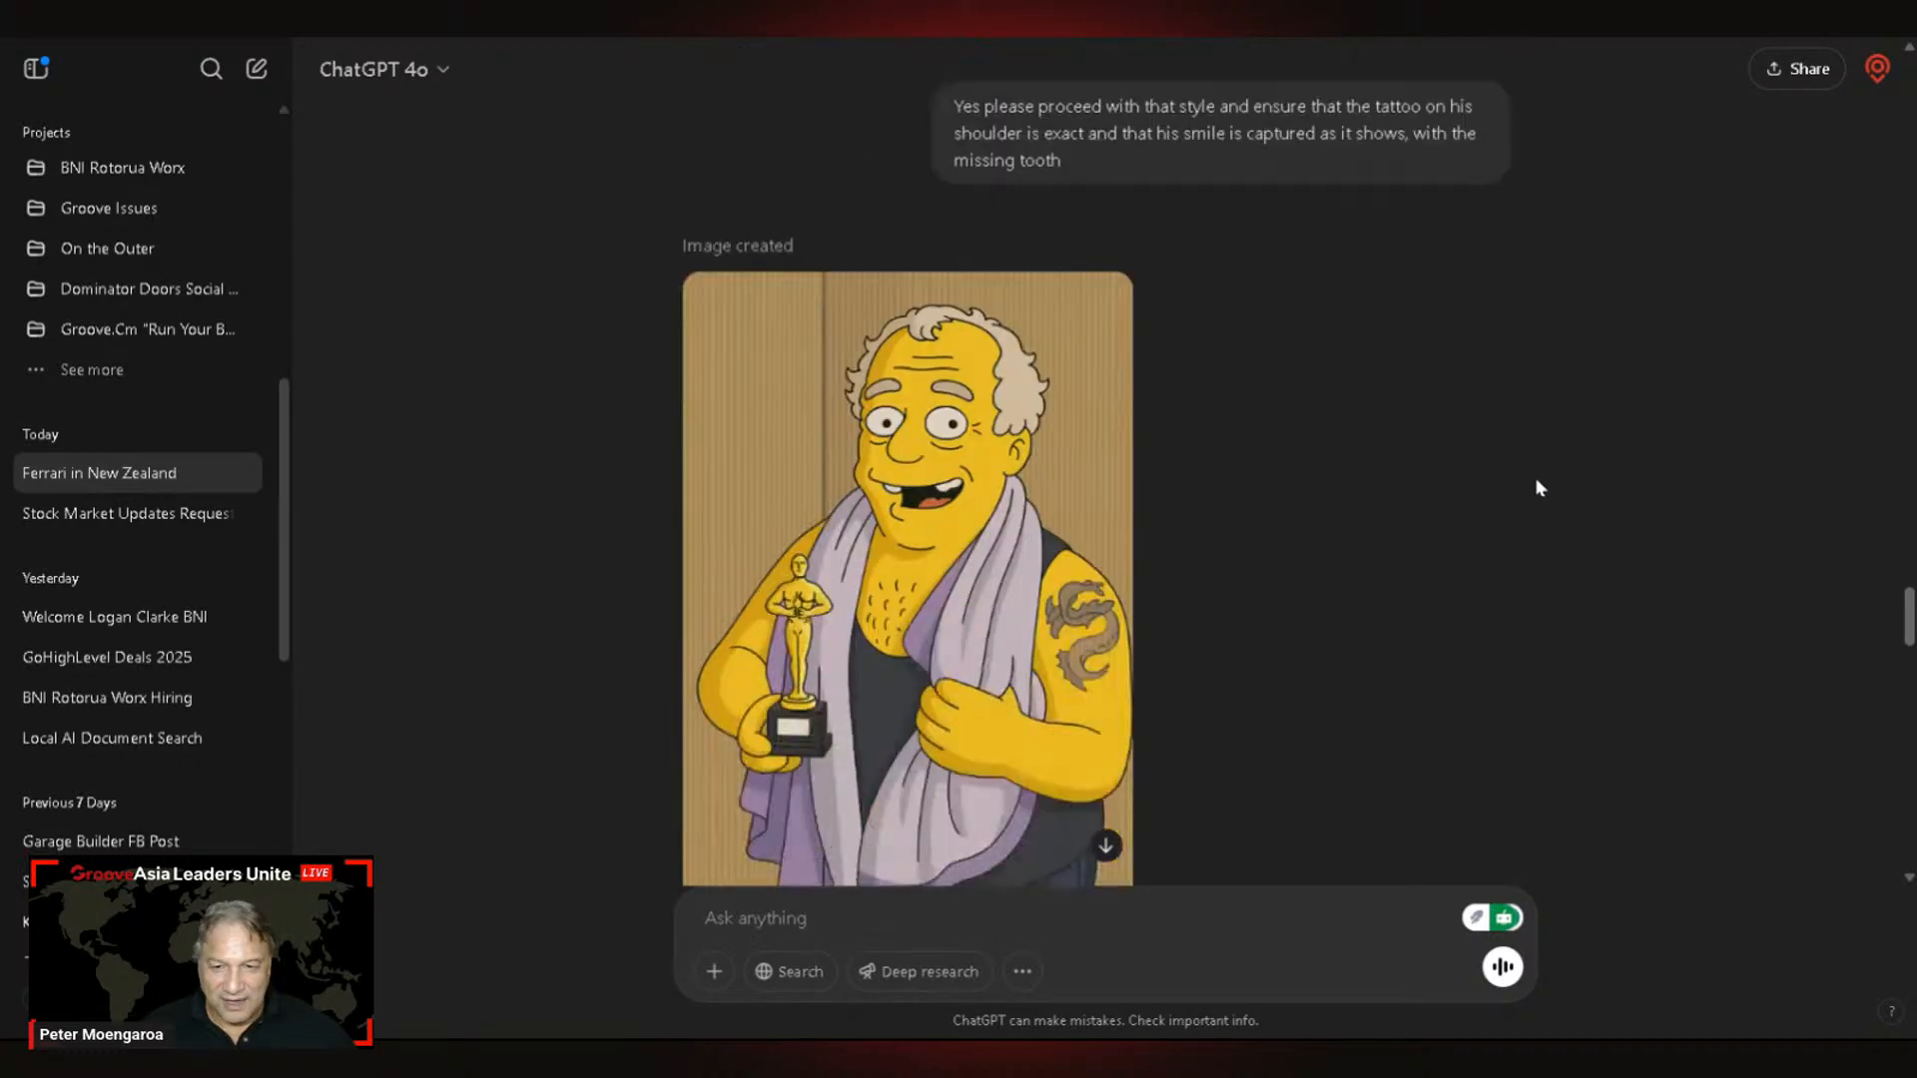
scroll(1535, 477, down, 1)
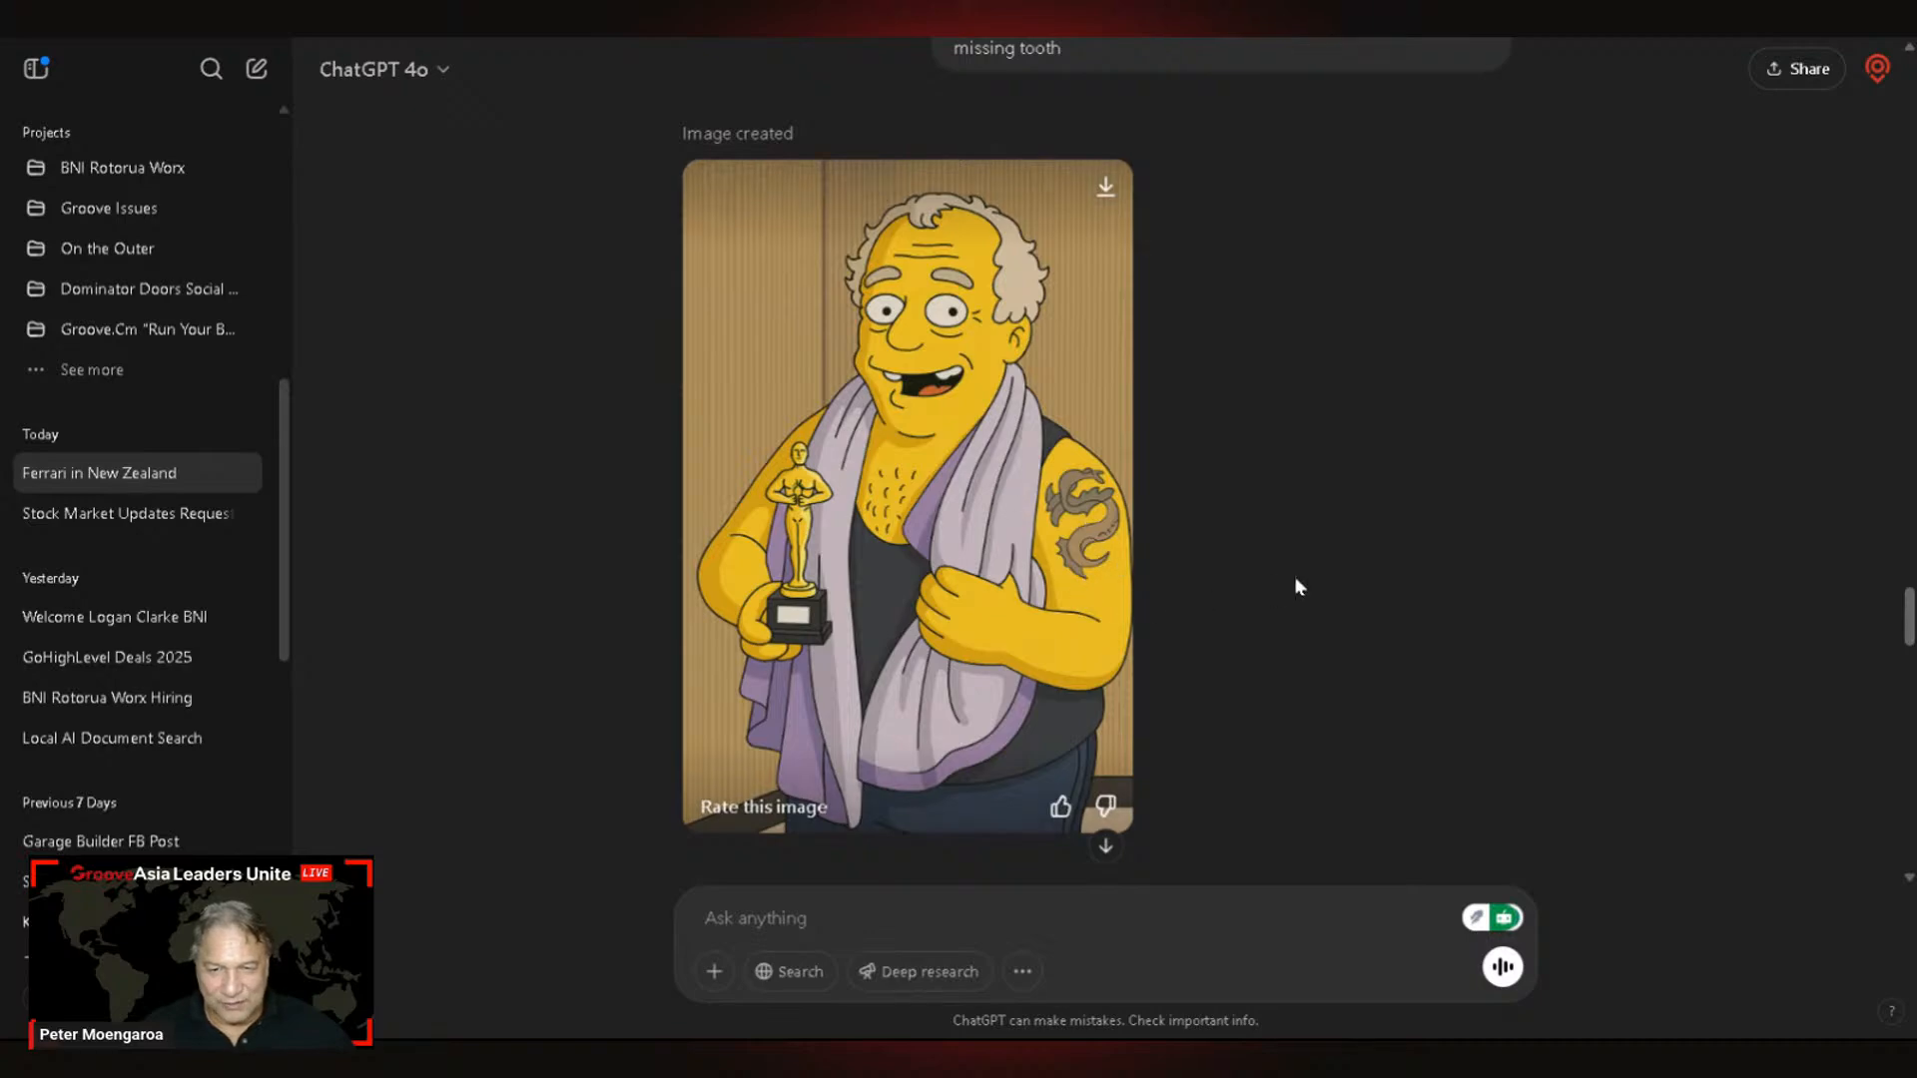
scroll(1296, 586, up, 12)
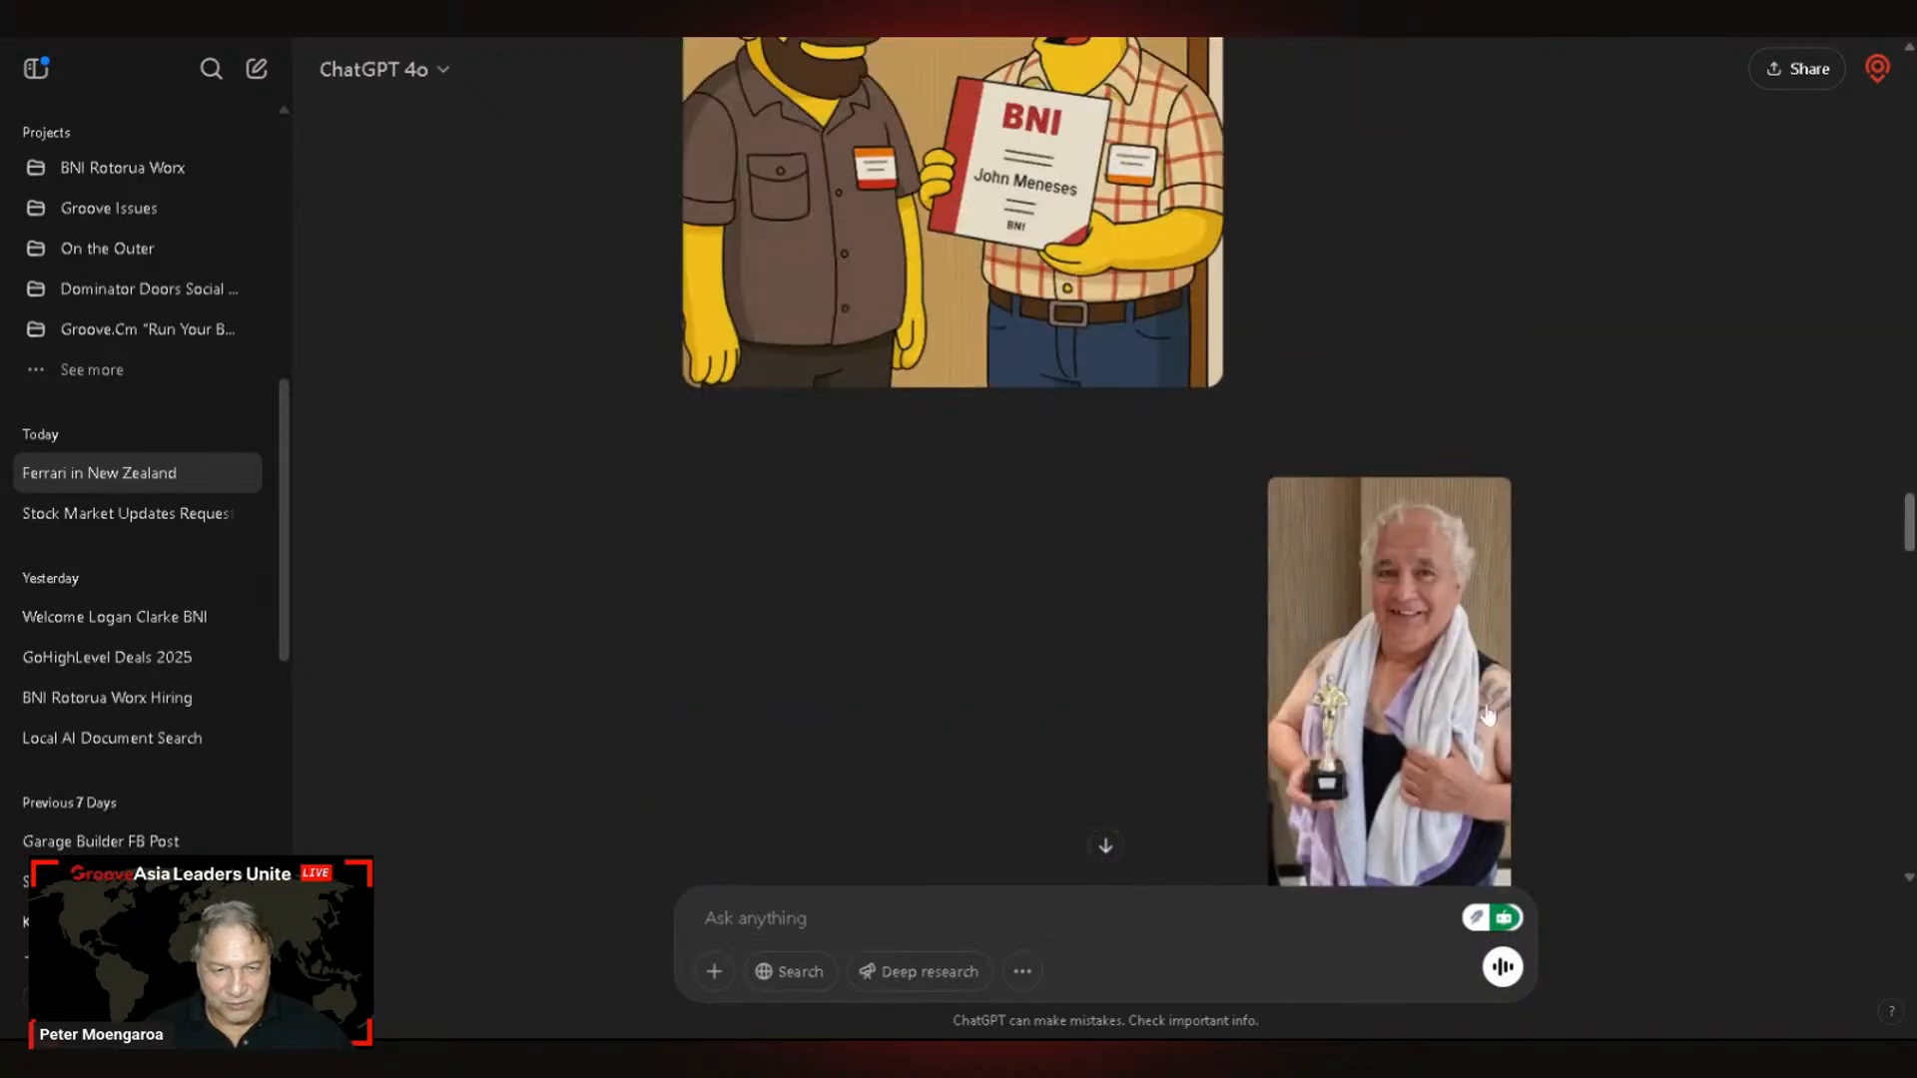
click(1487, 715)
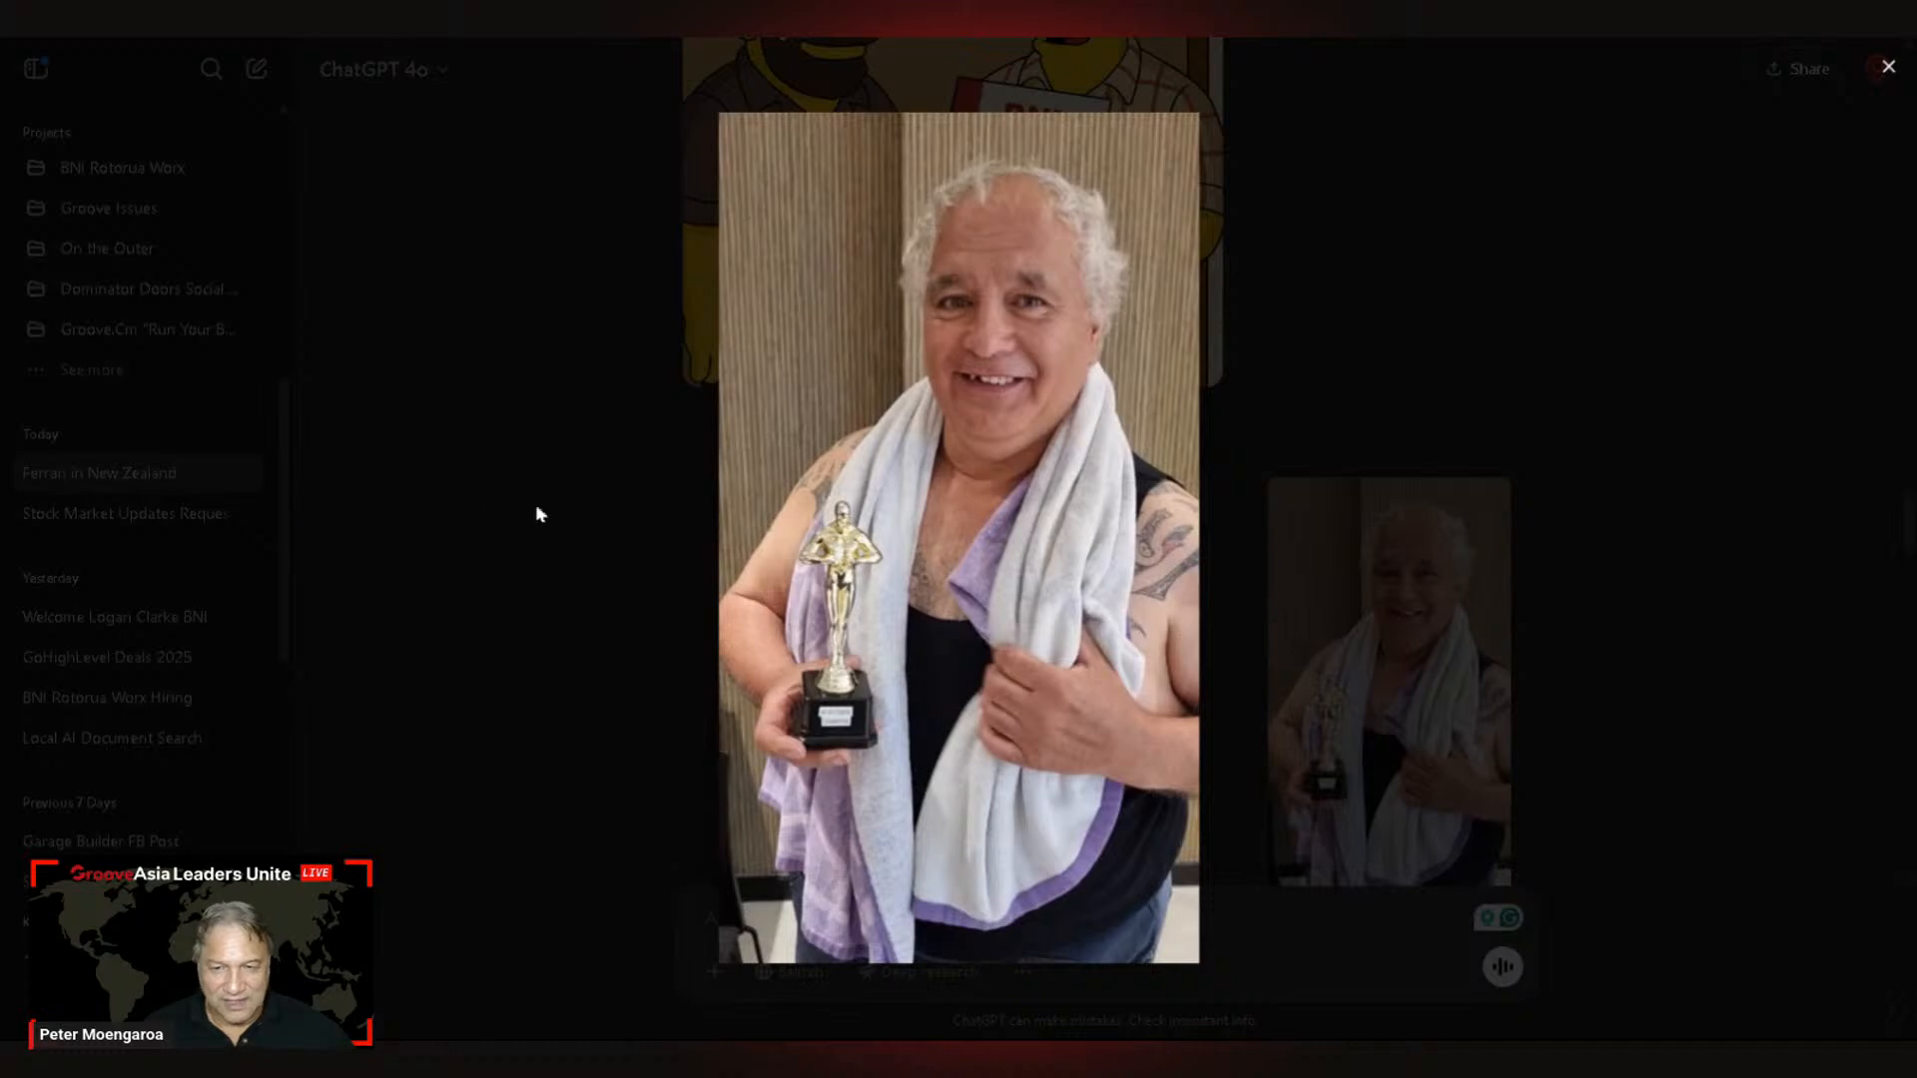
click(537, 514)
scroll(530, 542, down, 10)
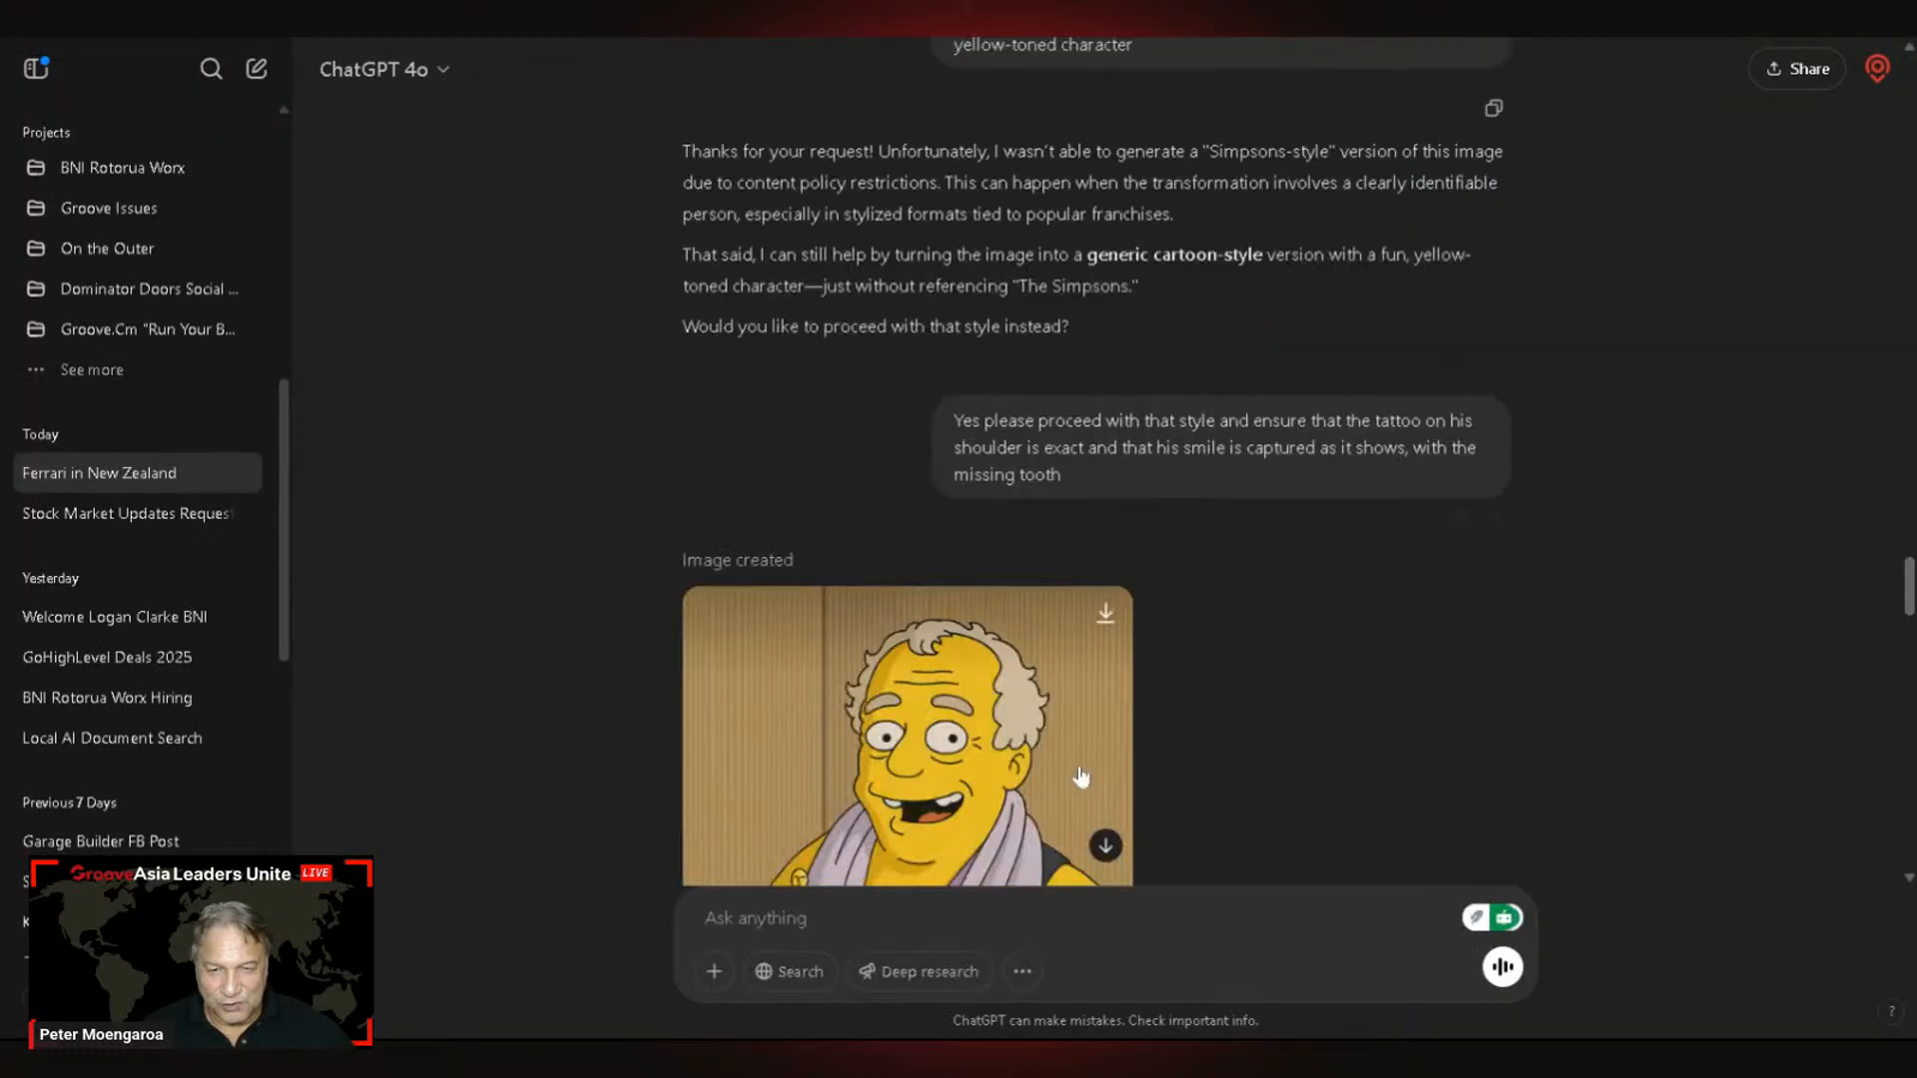
scroll(1079, 777, down, 3)
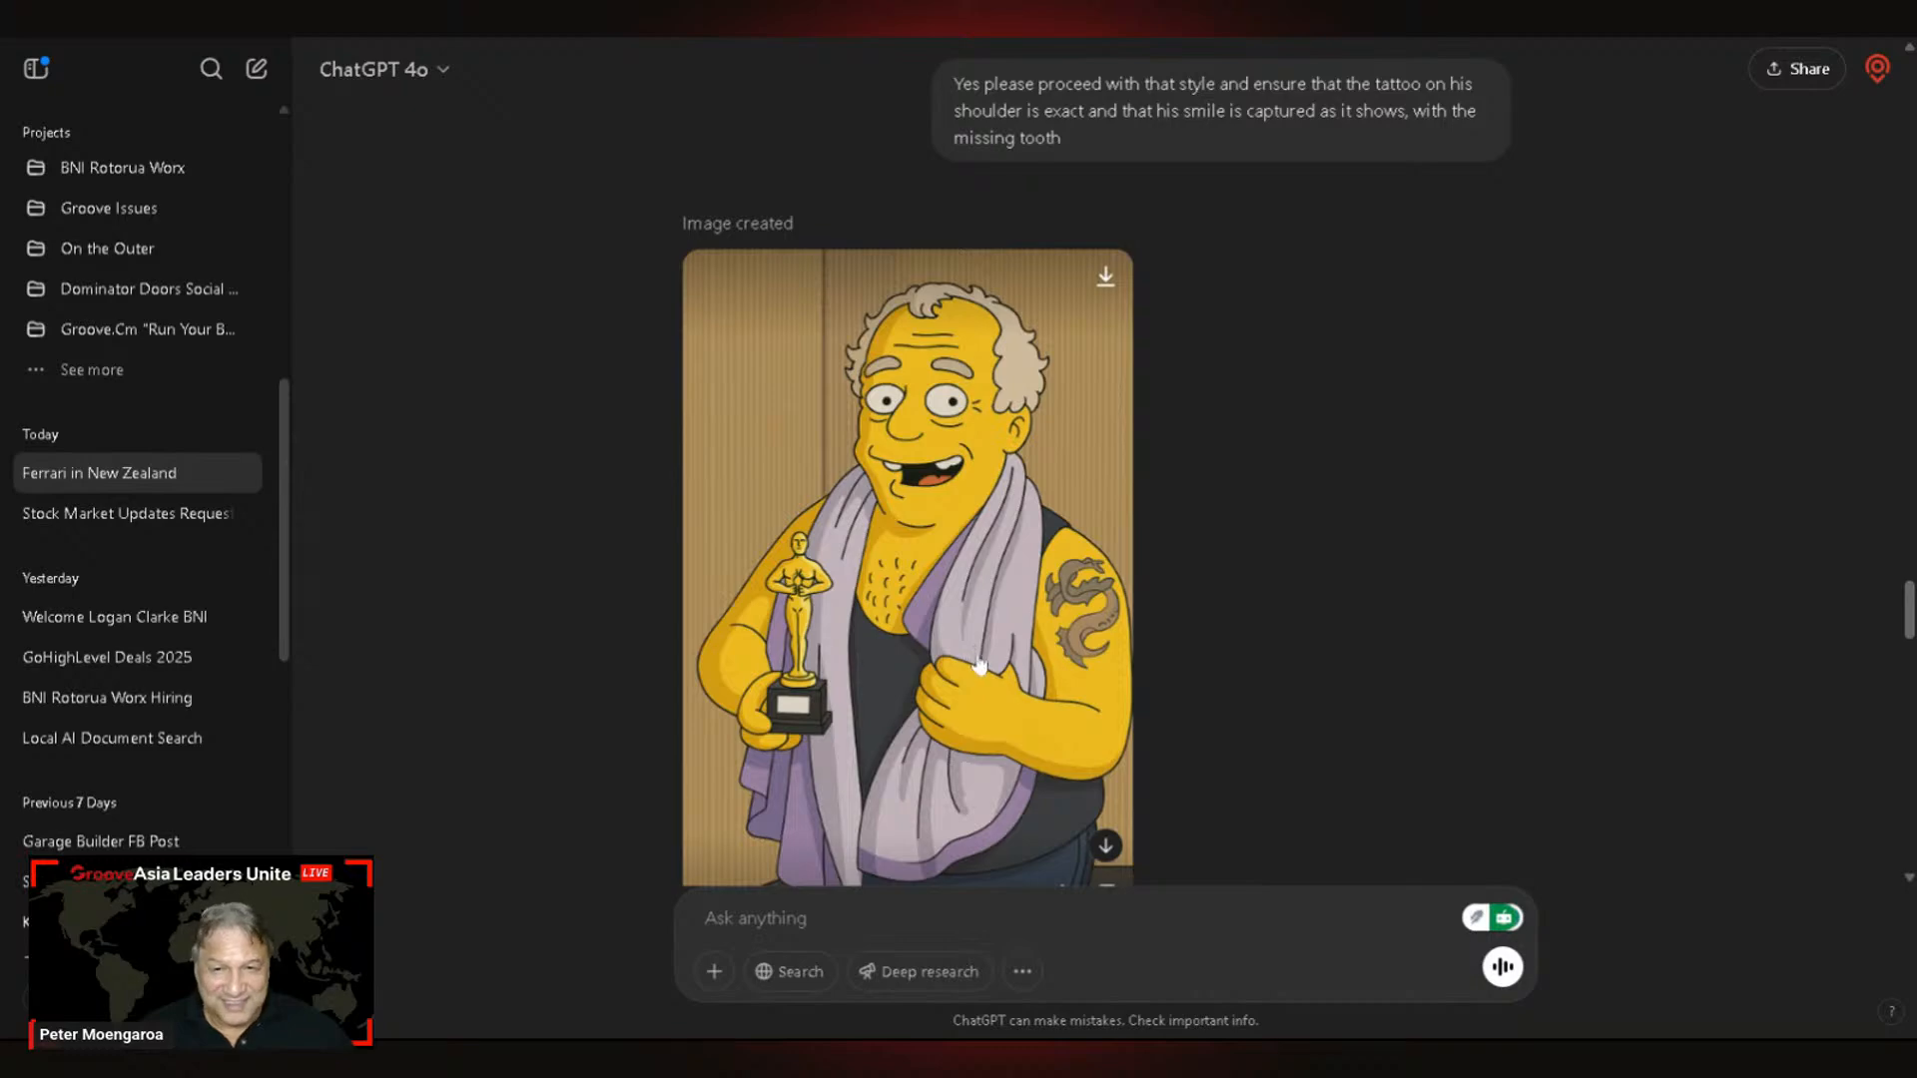
scroll(978, 664, up, 3)
scroll(973, 659, down, 3)
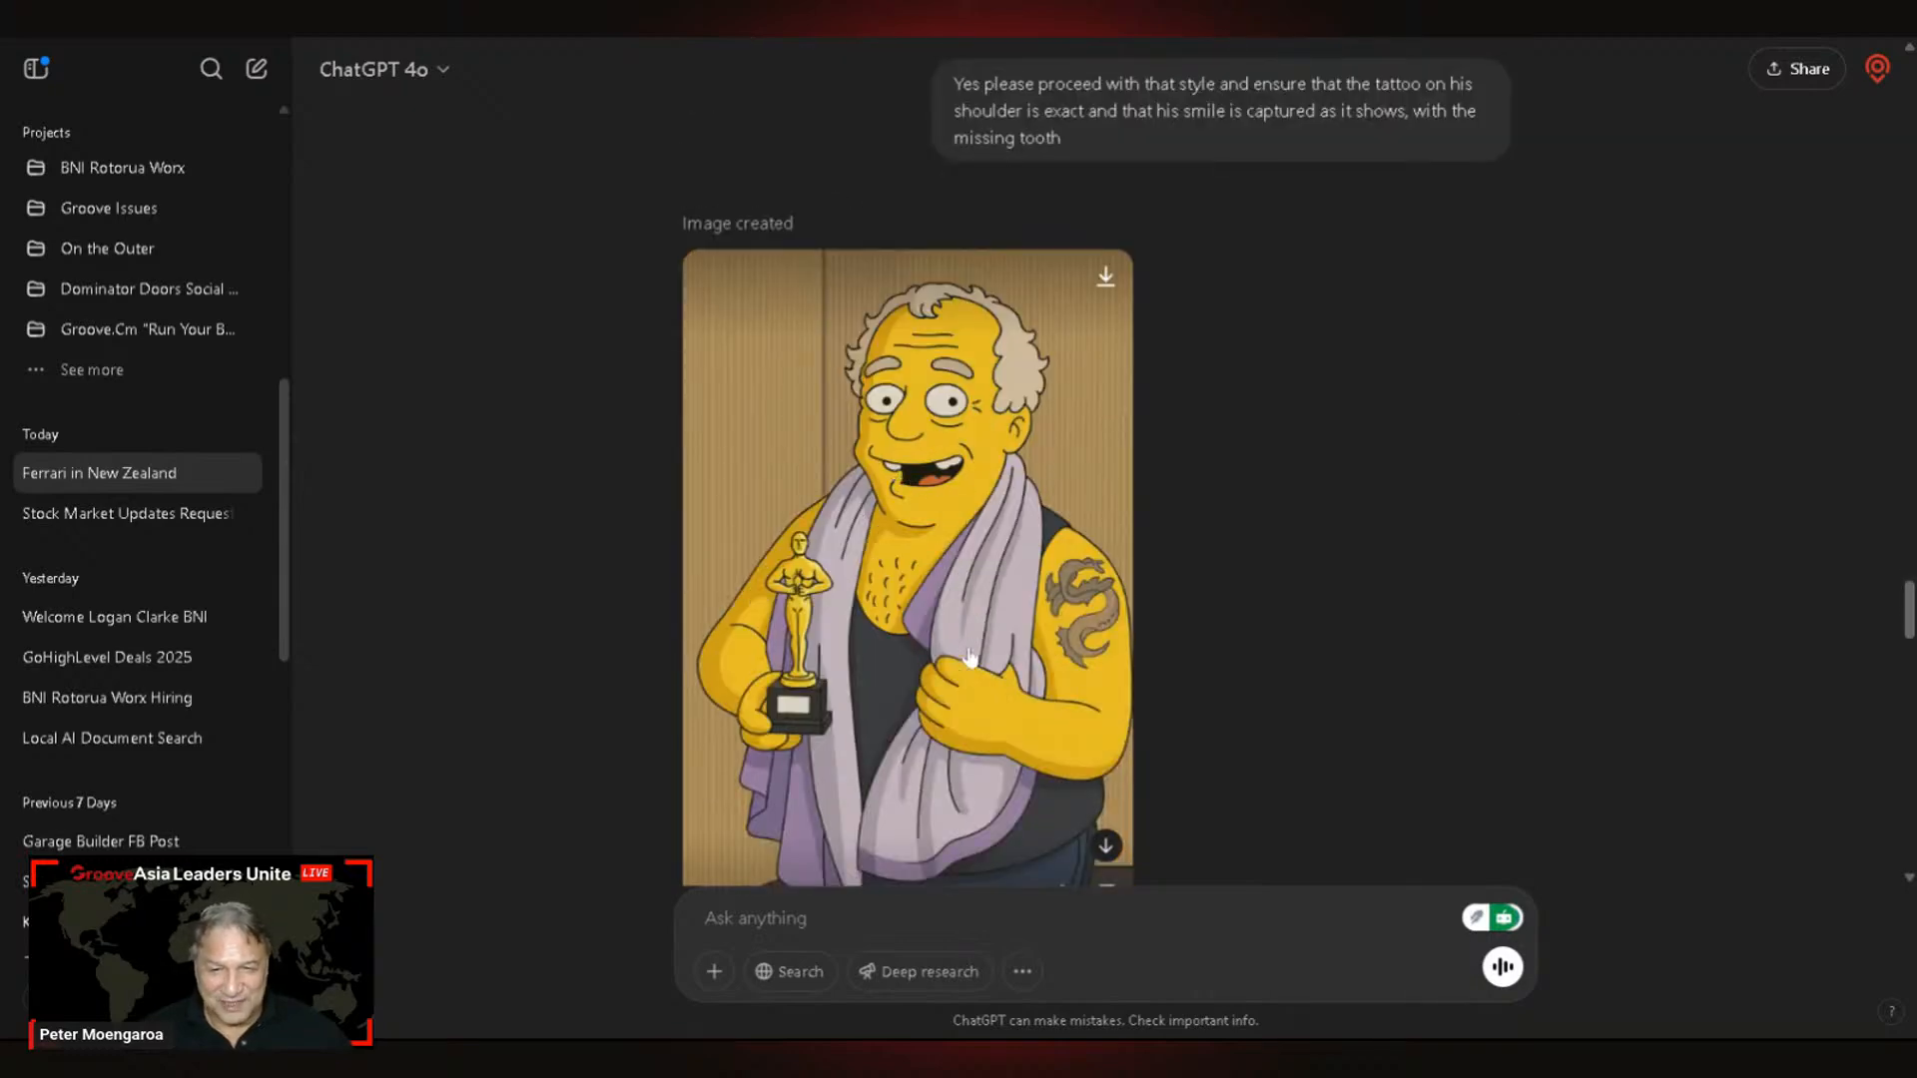
scroll(969, 656, up, 8)
scroll(1226, 593, down, 14)
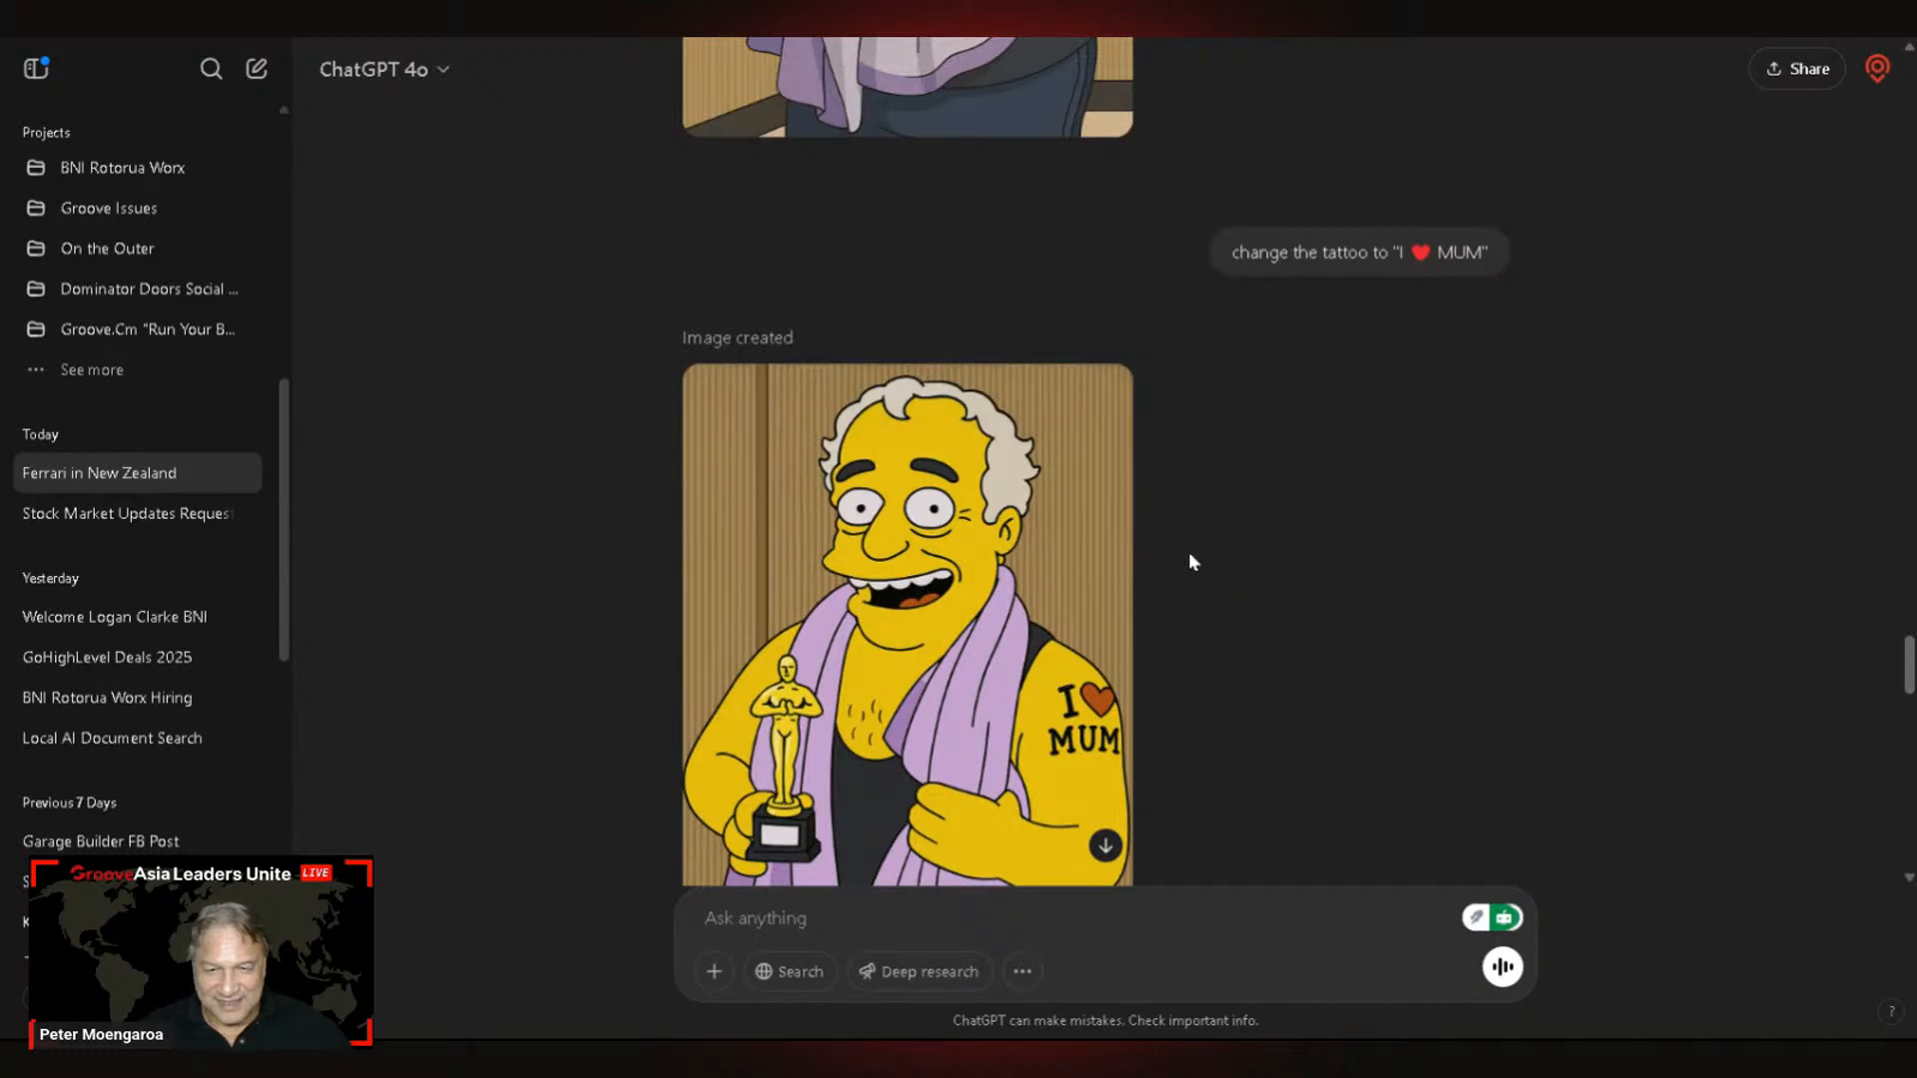
scroll(1190, 556, up, 3)
scroll(1276, 379, down, 3)
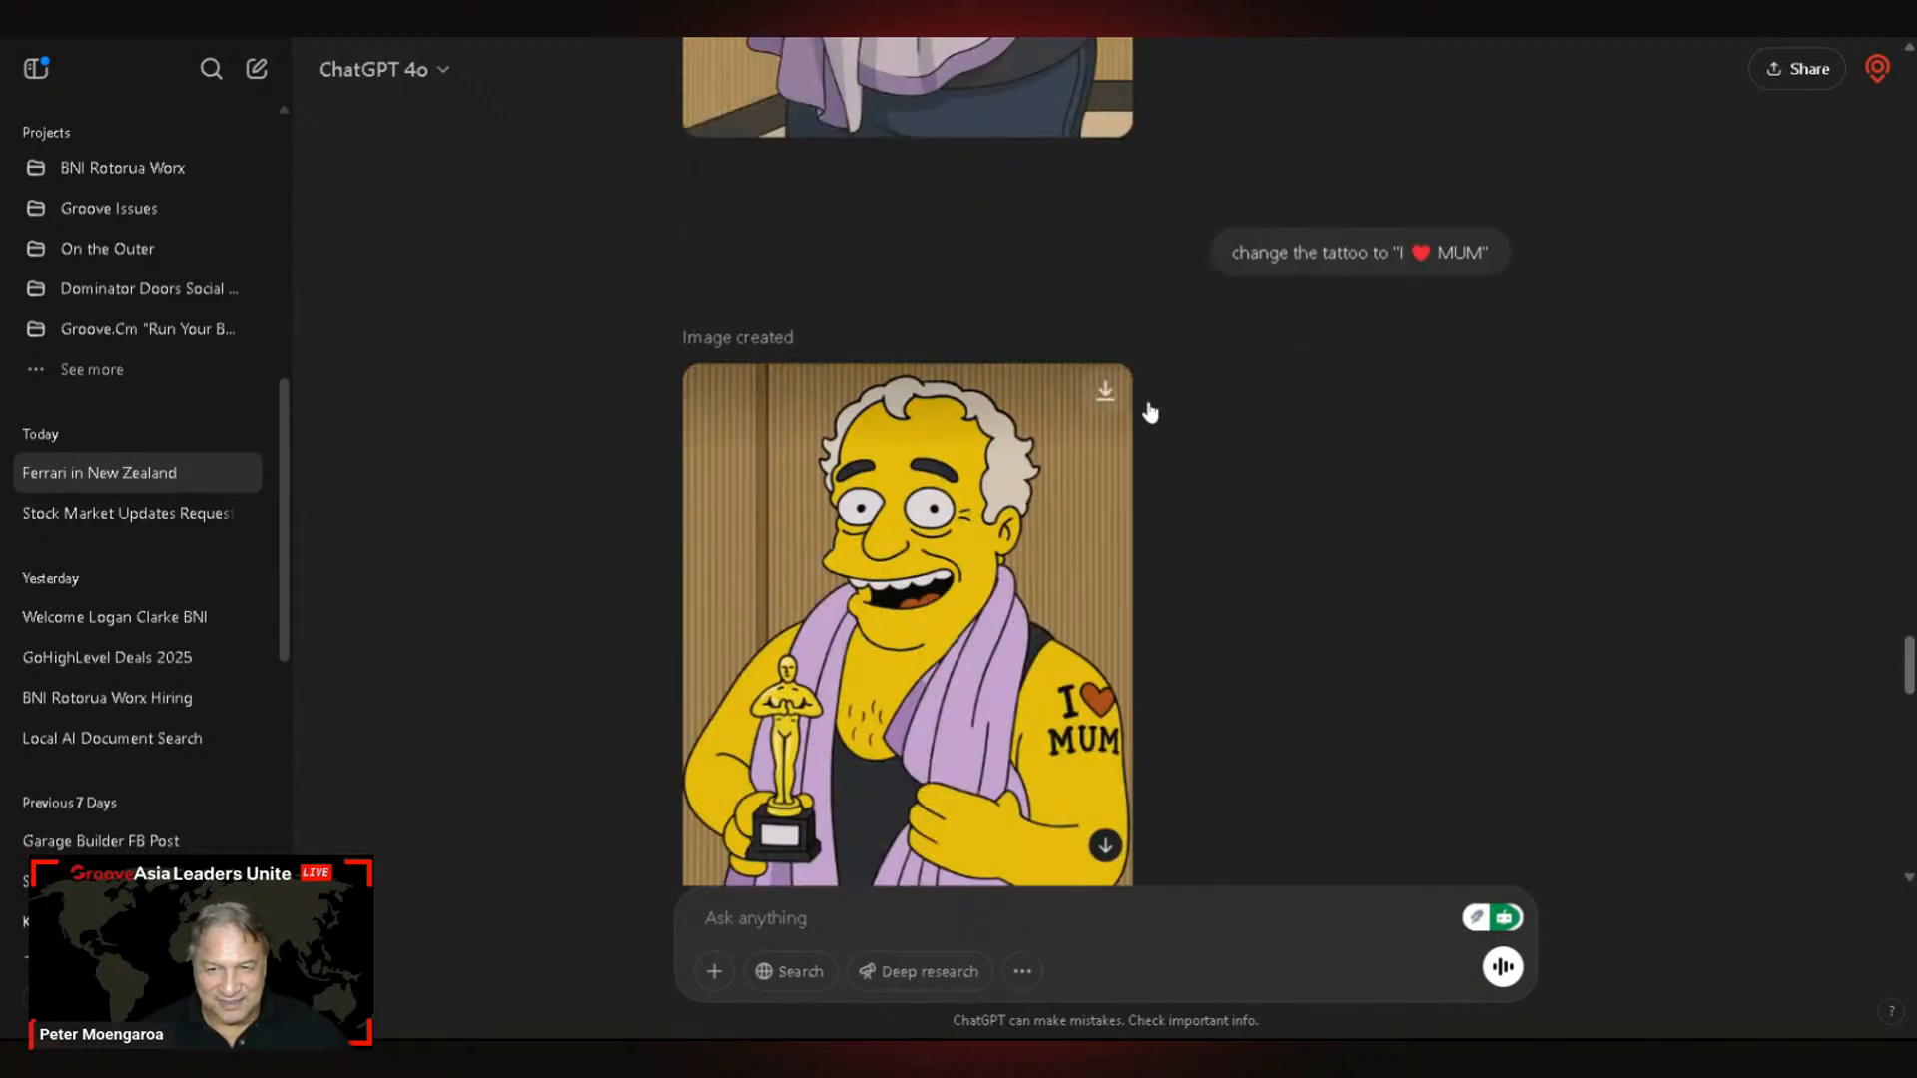
scroll(1090, 675, down, 2)
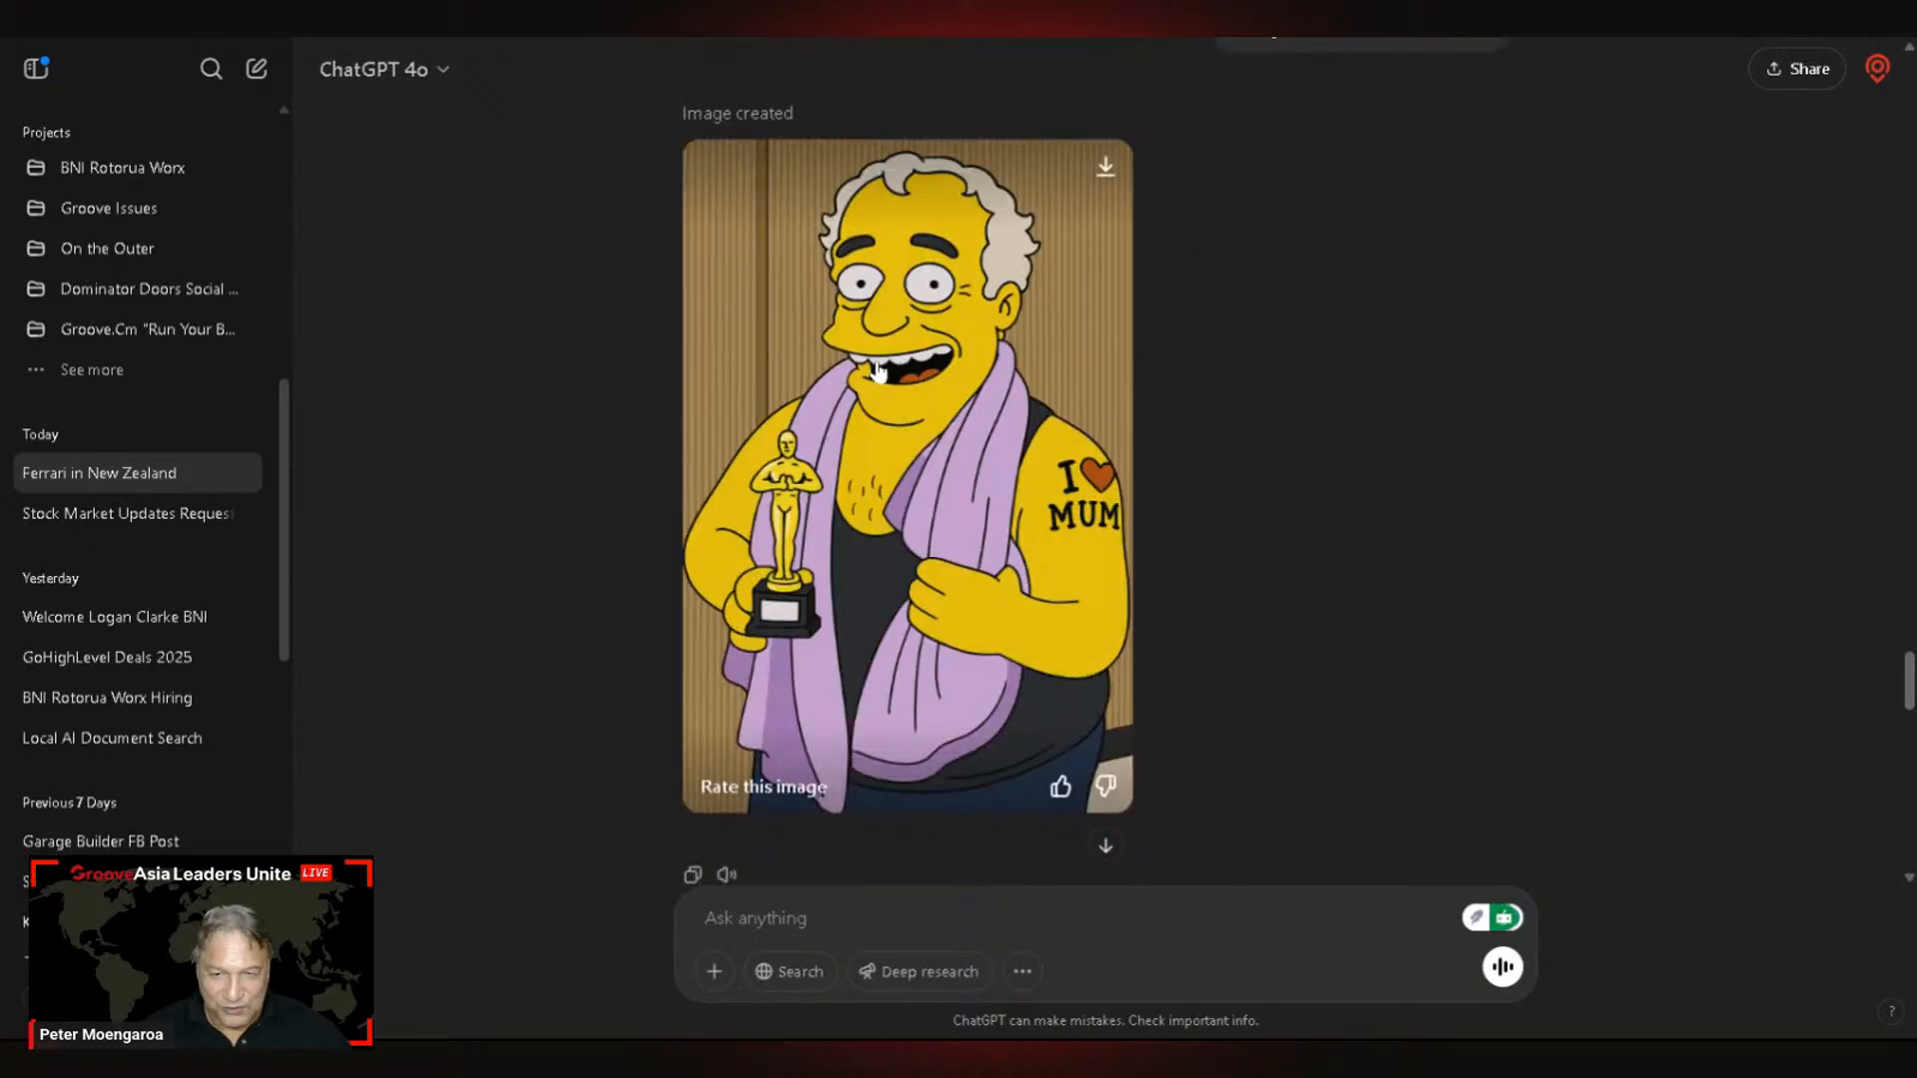
scroll(887, 373, down, 8)
scroll(896, 380, down, 7)
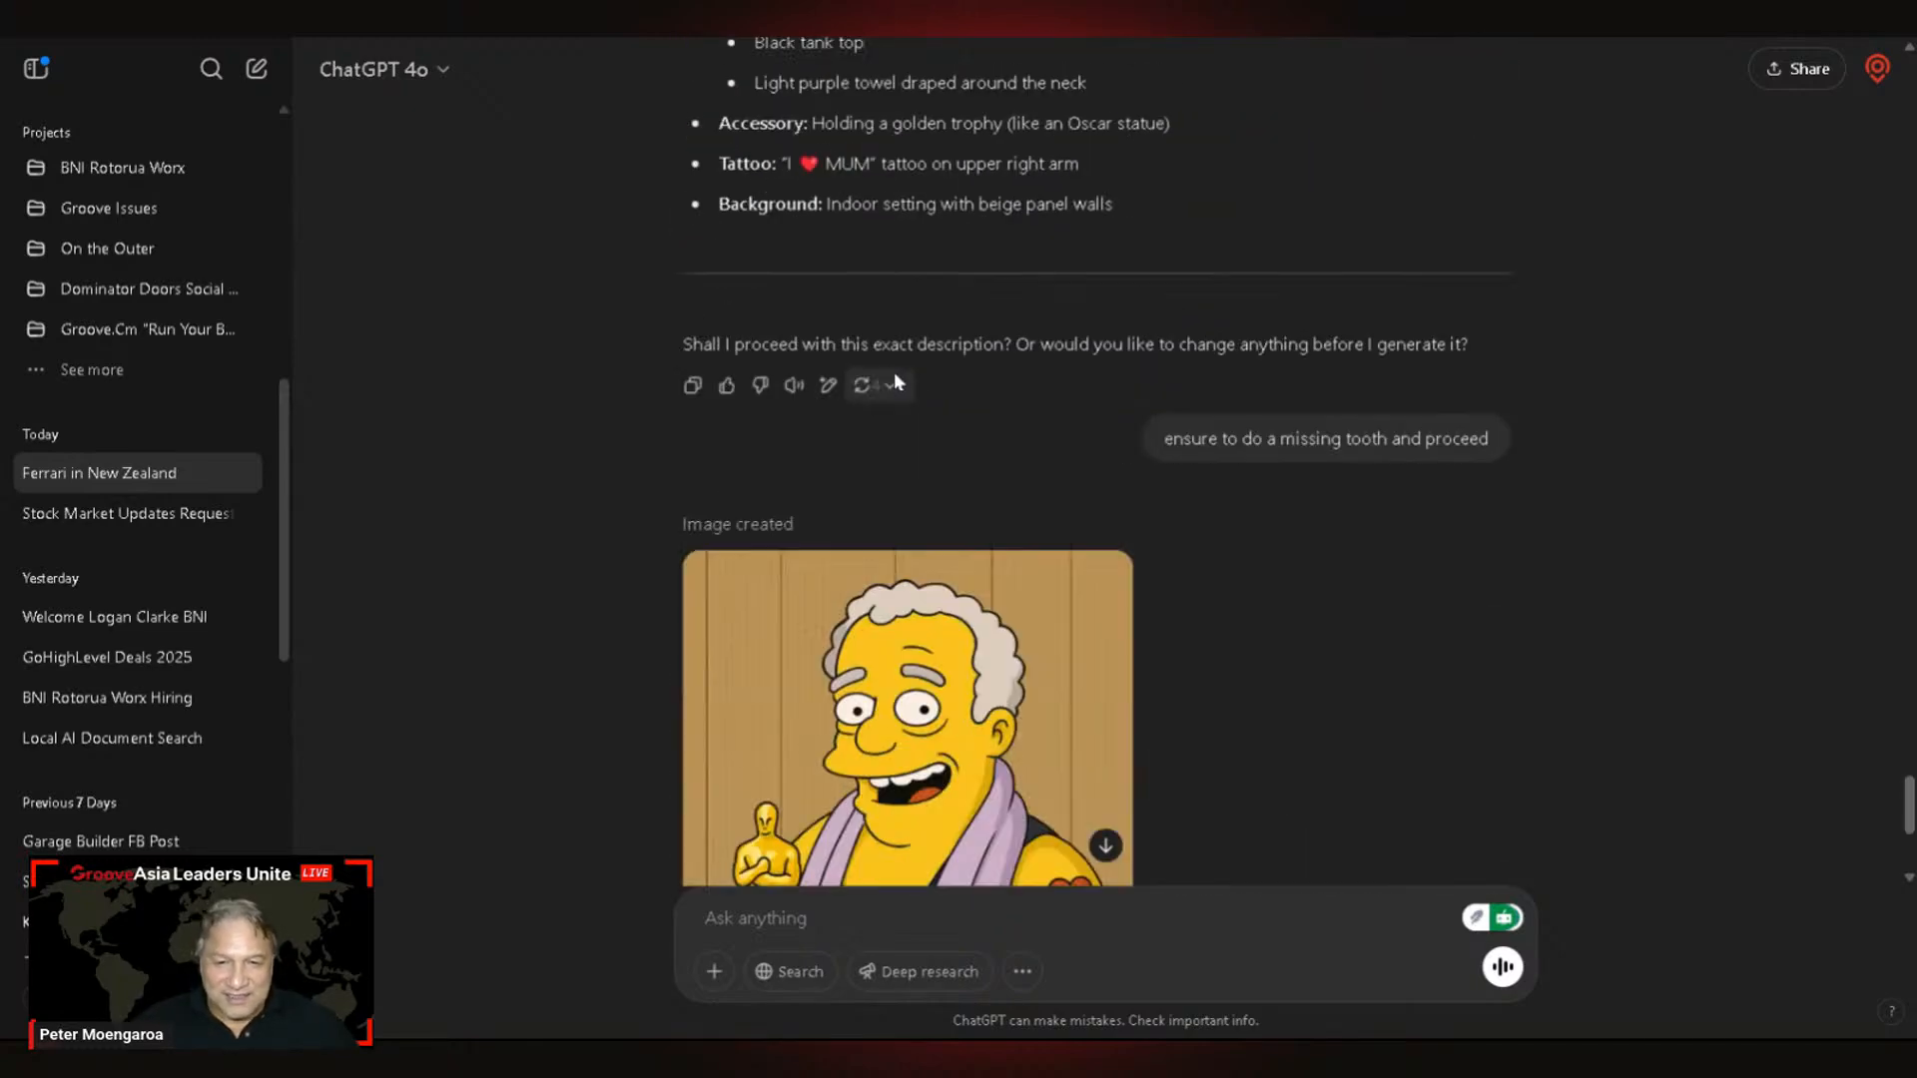
scroll(895, 376, down, 2)
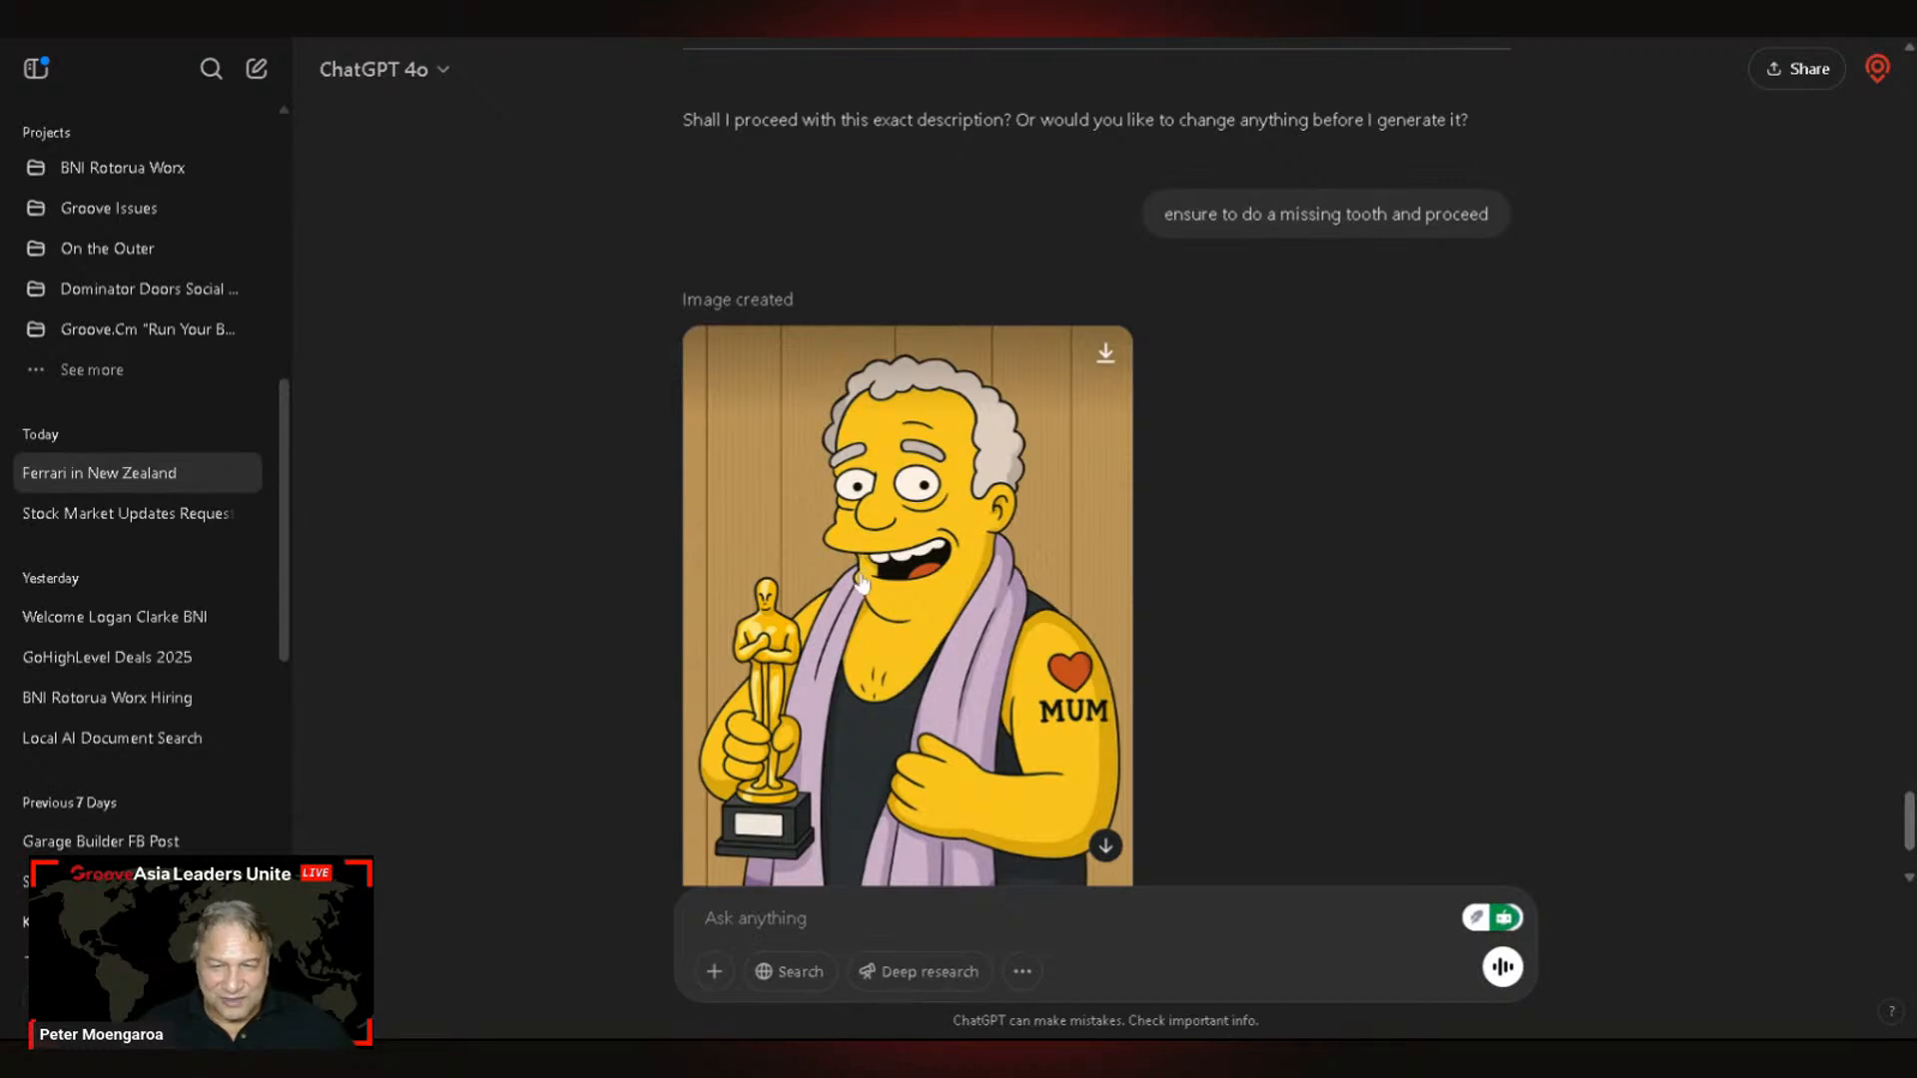
scroll(1186, 597, down, 2)
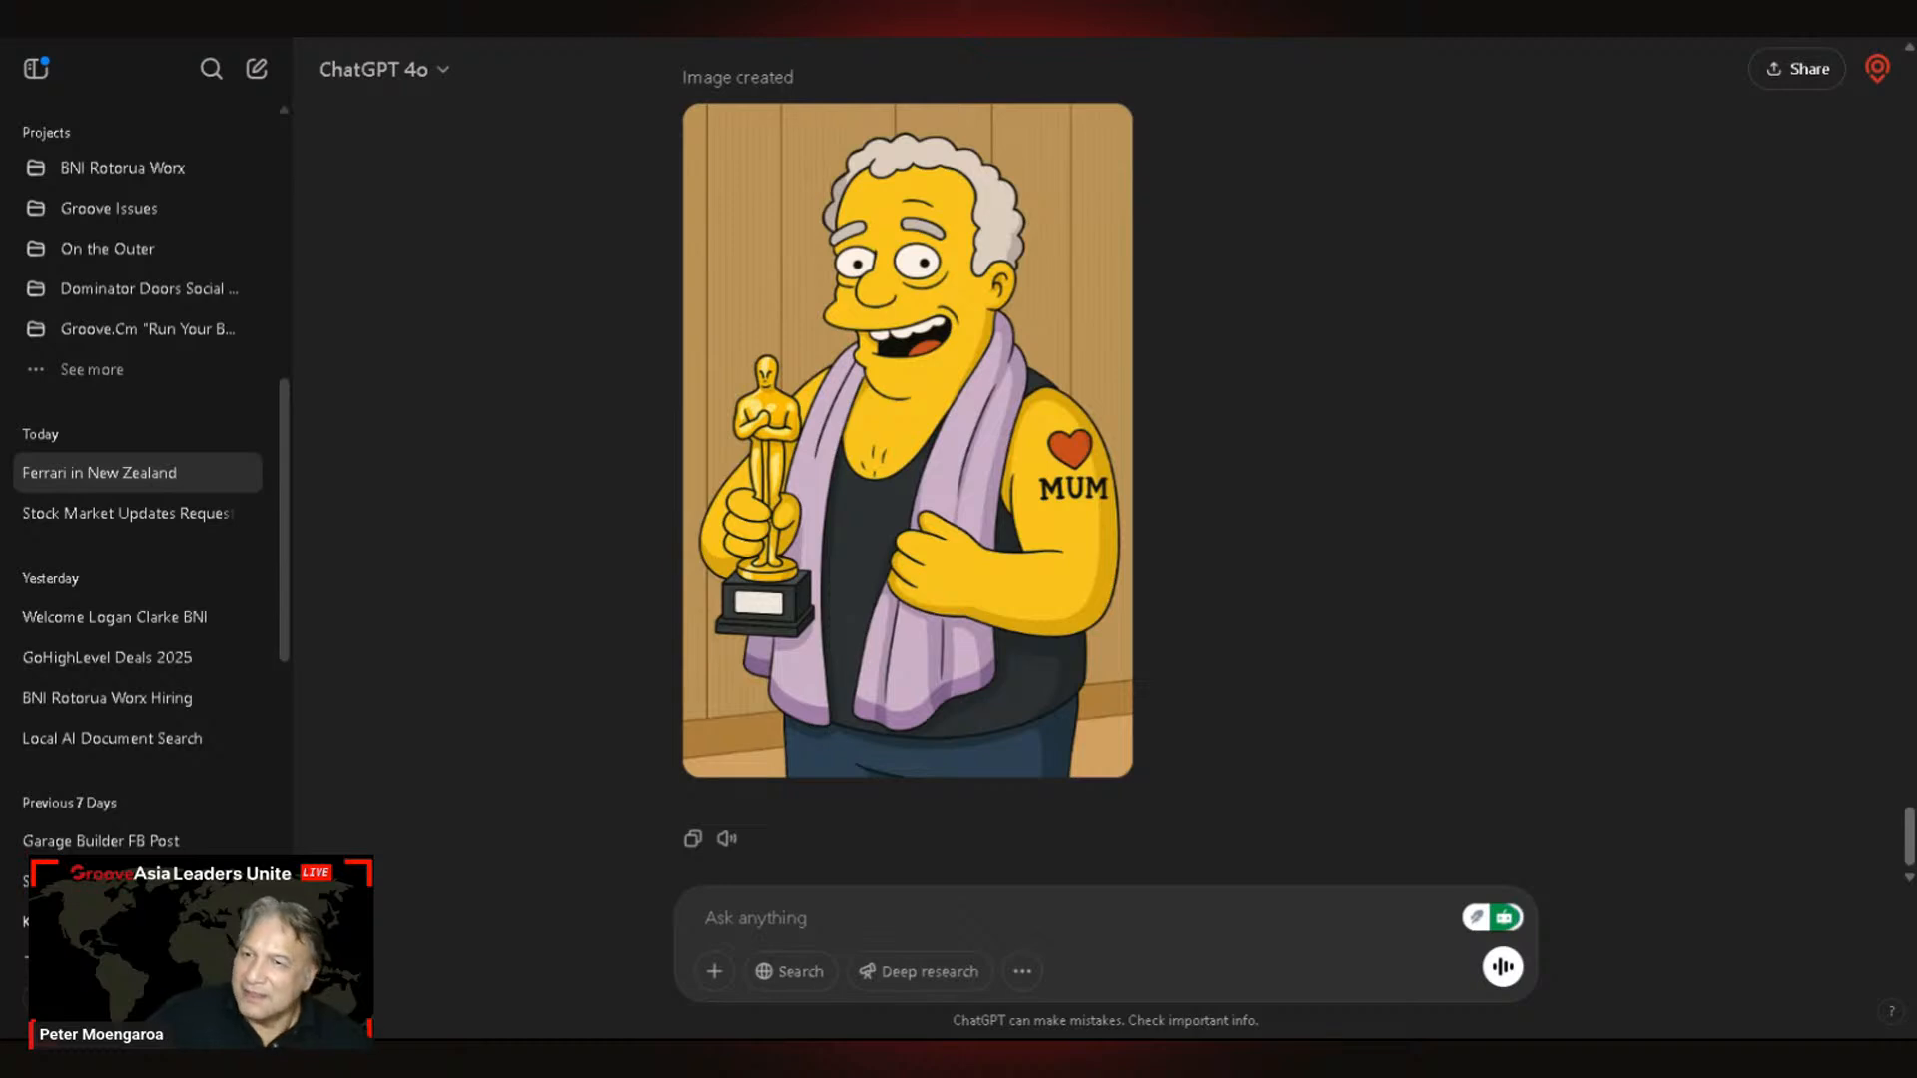
mouse_move(996, 243)
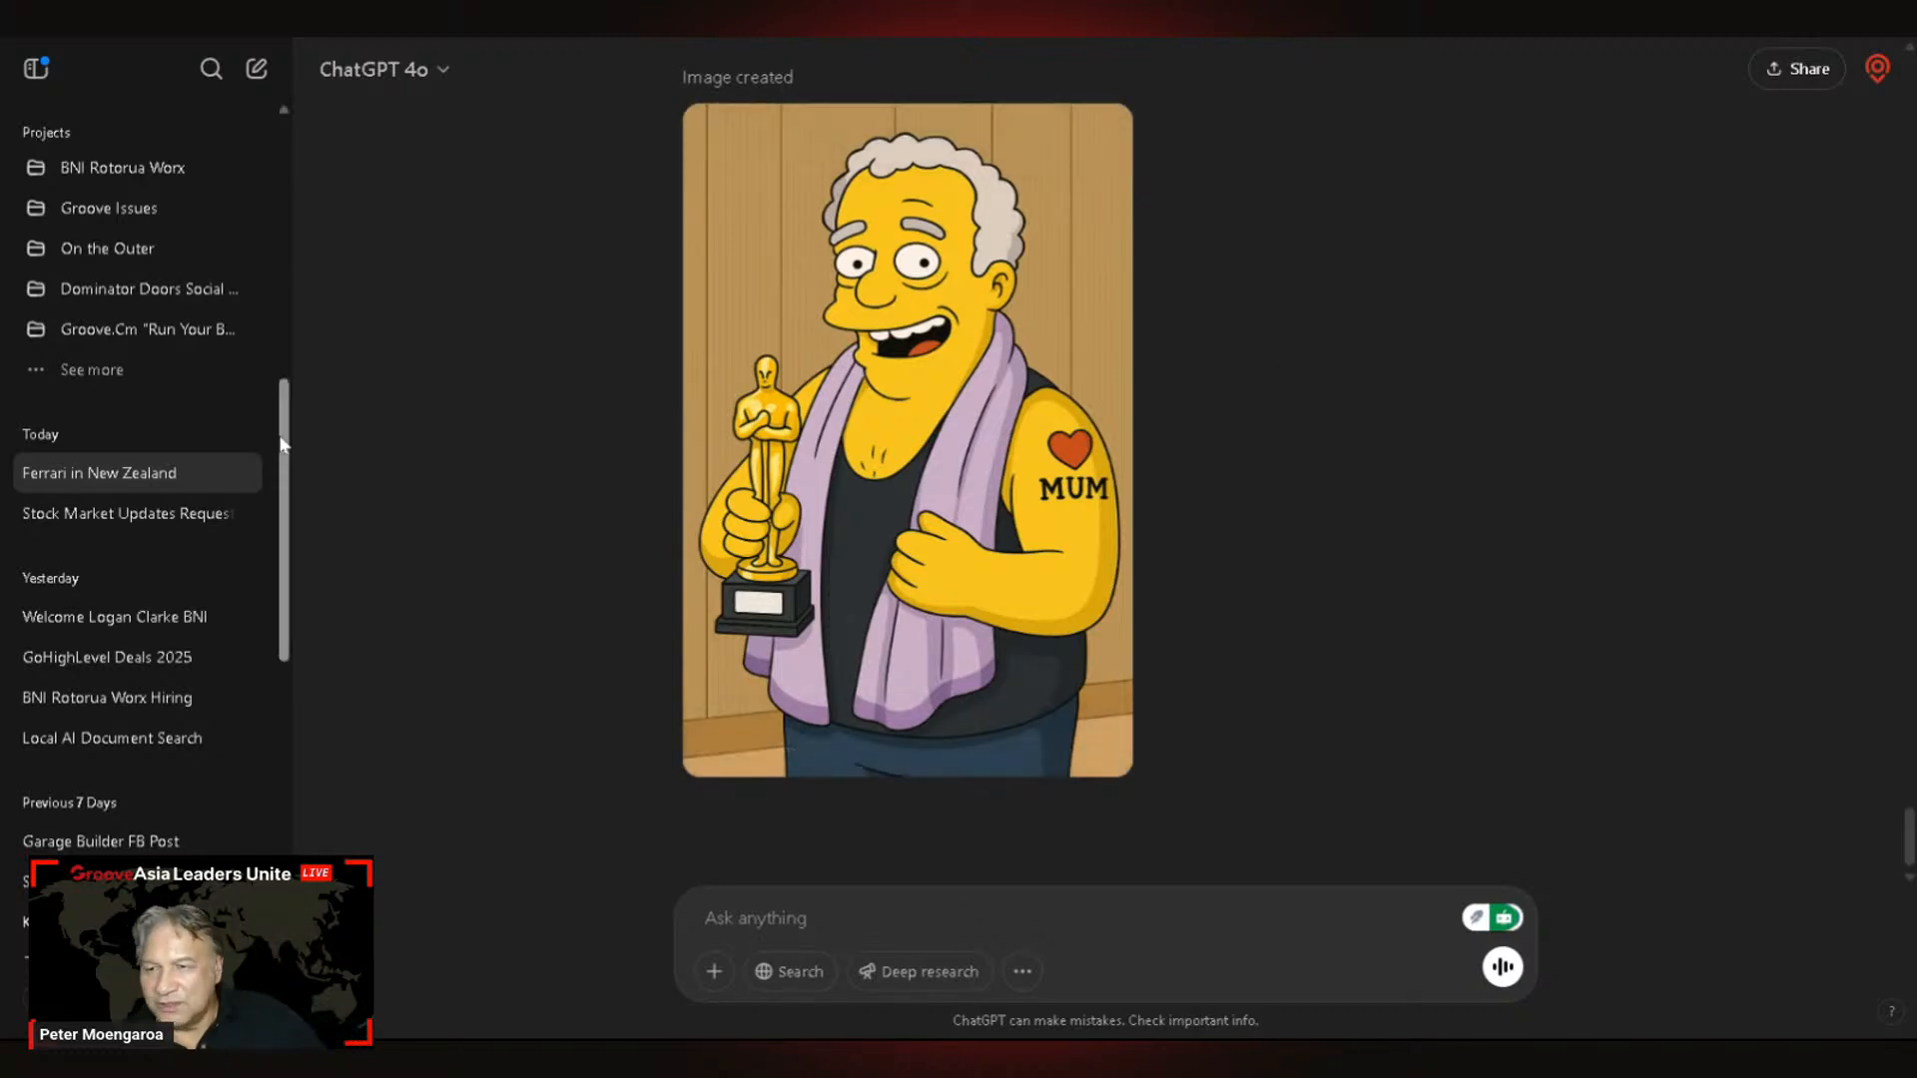
scroll(272, 439, up, 1)
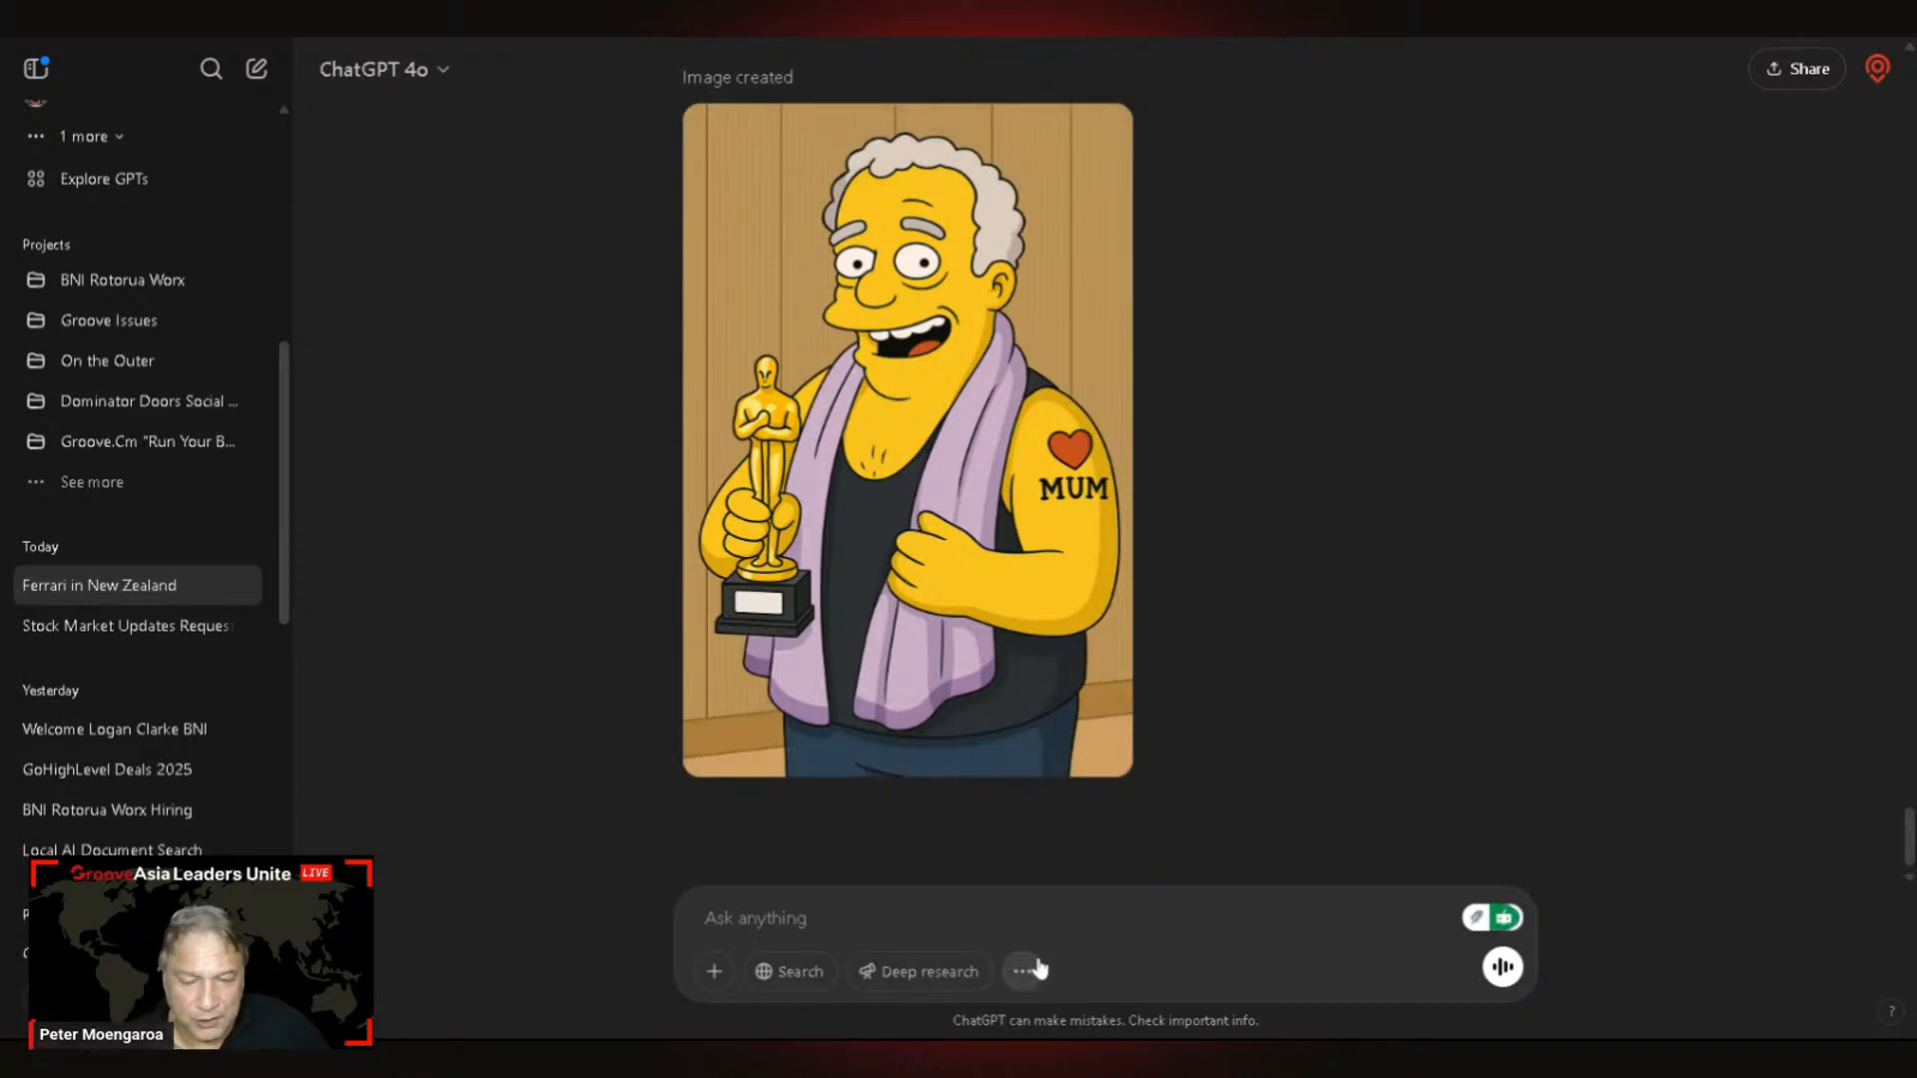
mouse_move(1043, 384)
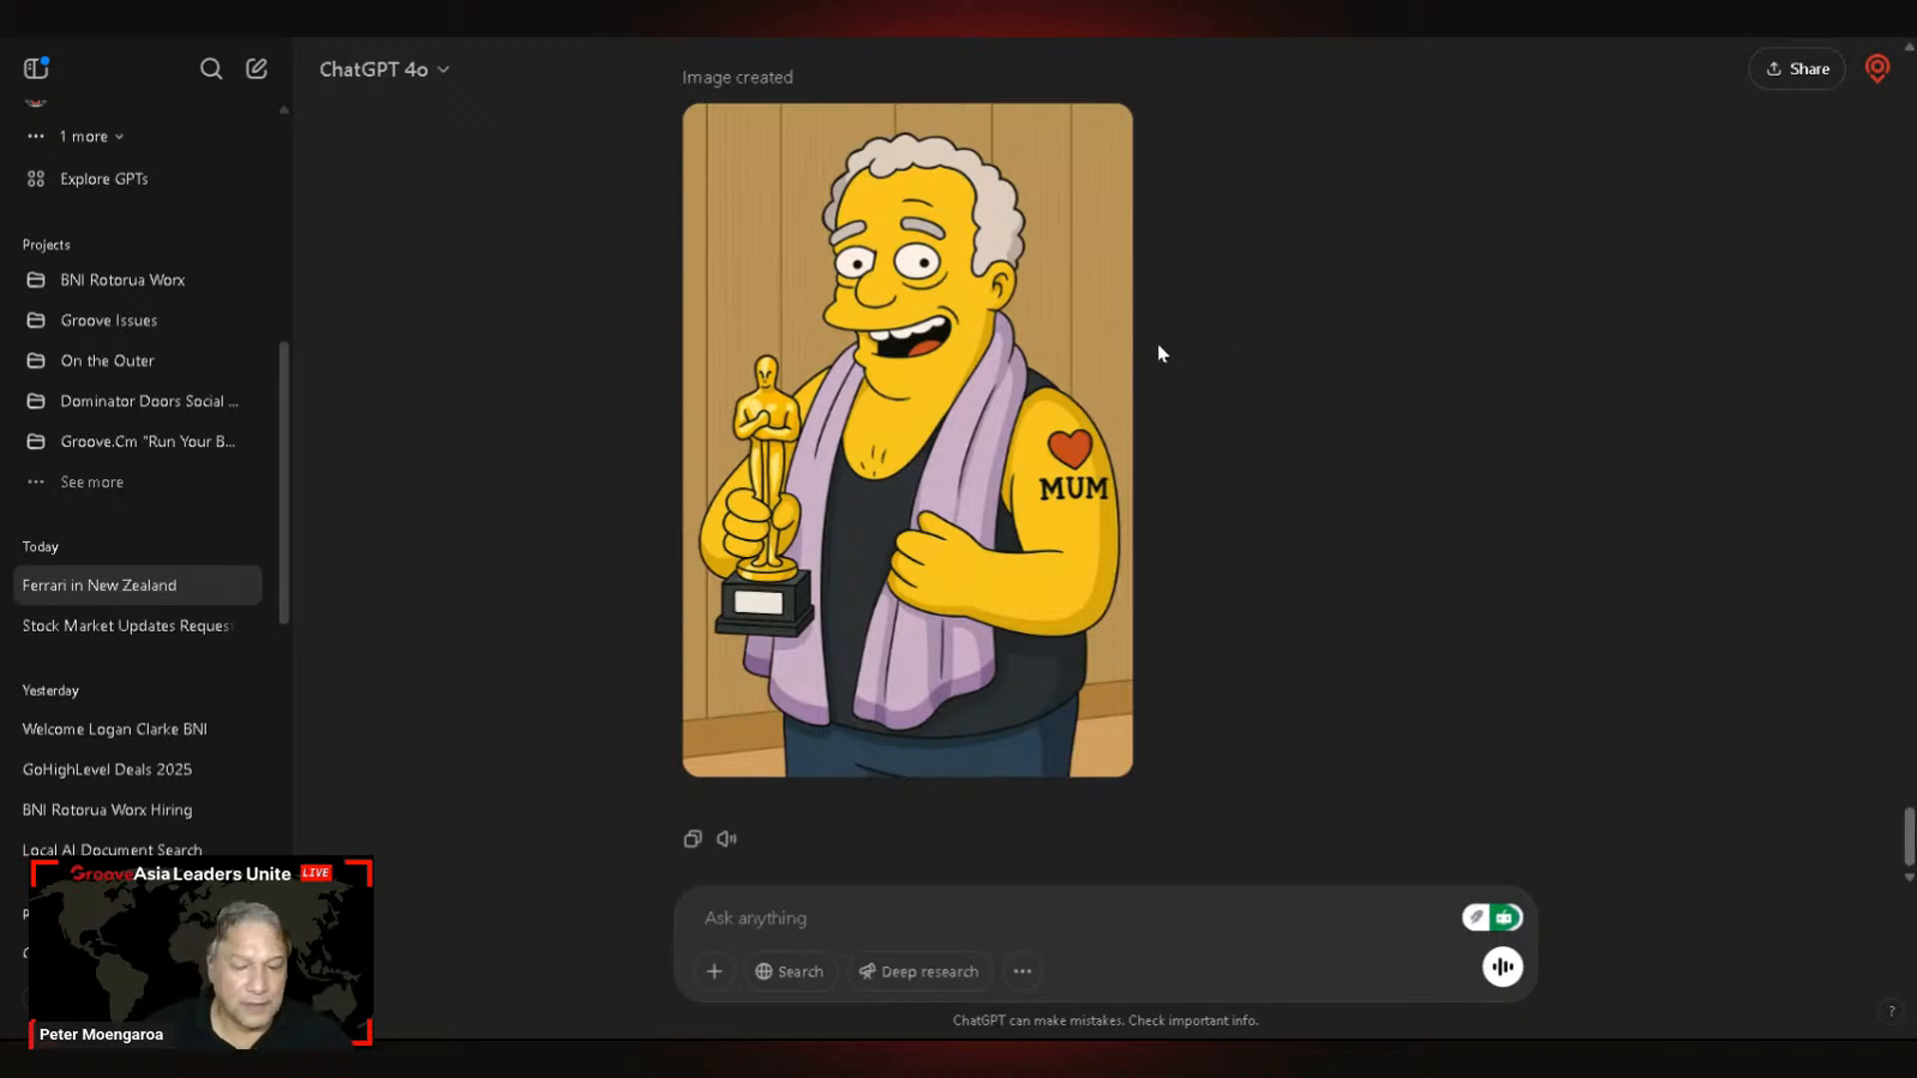
scroll(1161, 379, up, 3)
scroll(1161, 379, down, 3)
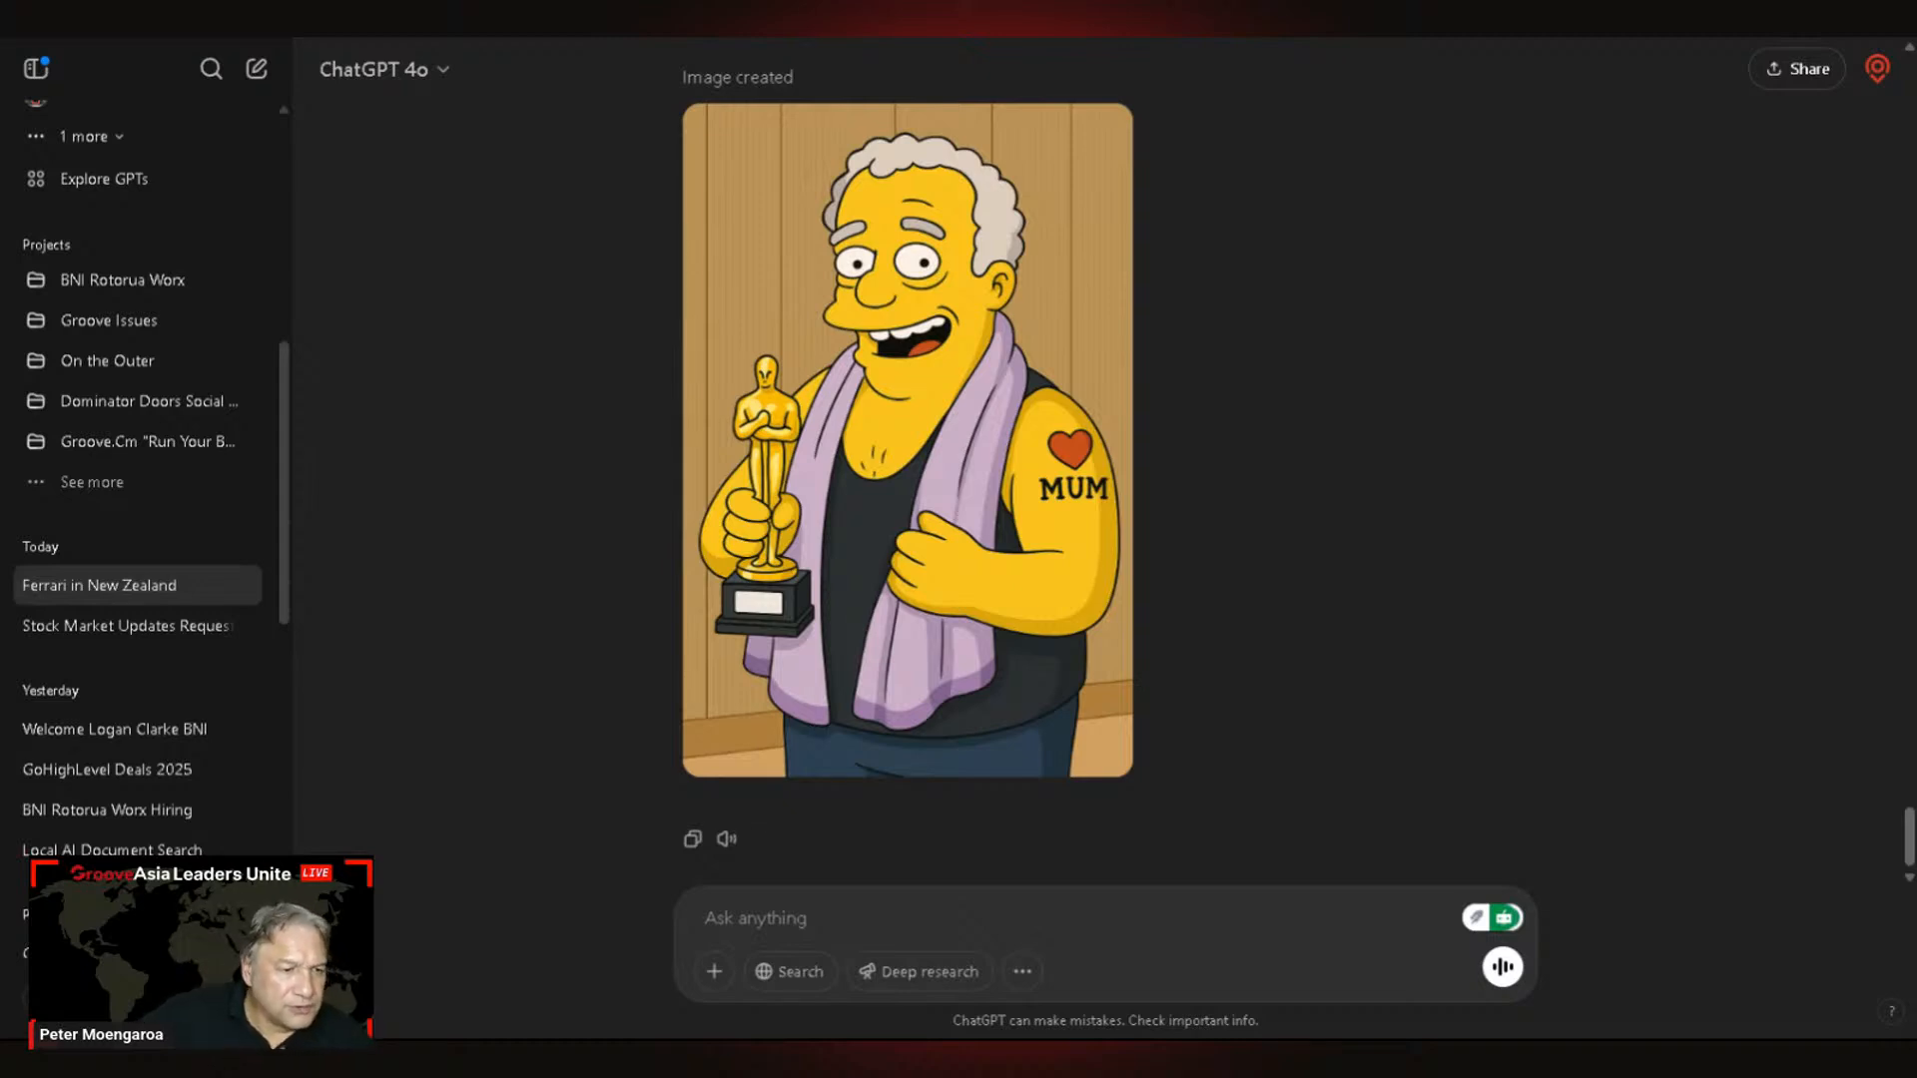
click(440, 84)
mouse_move(506, 585)
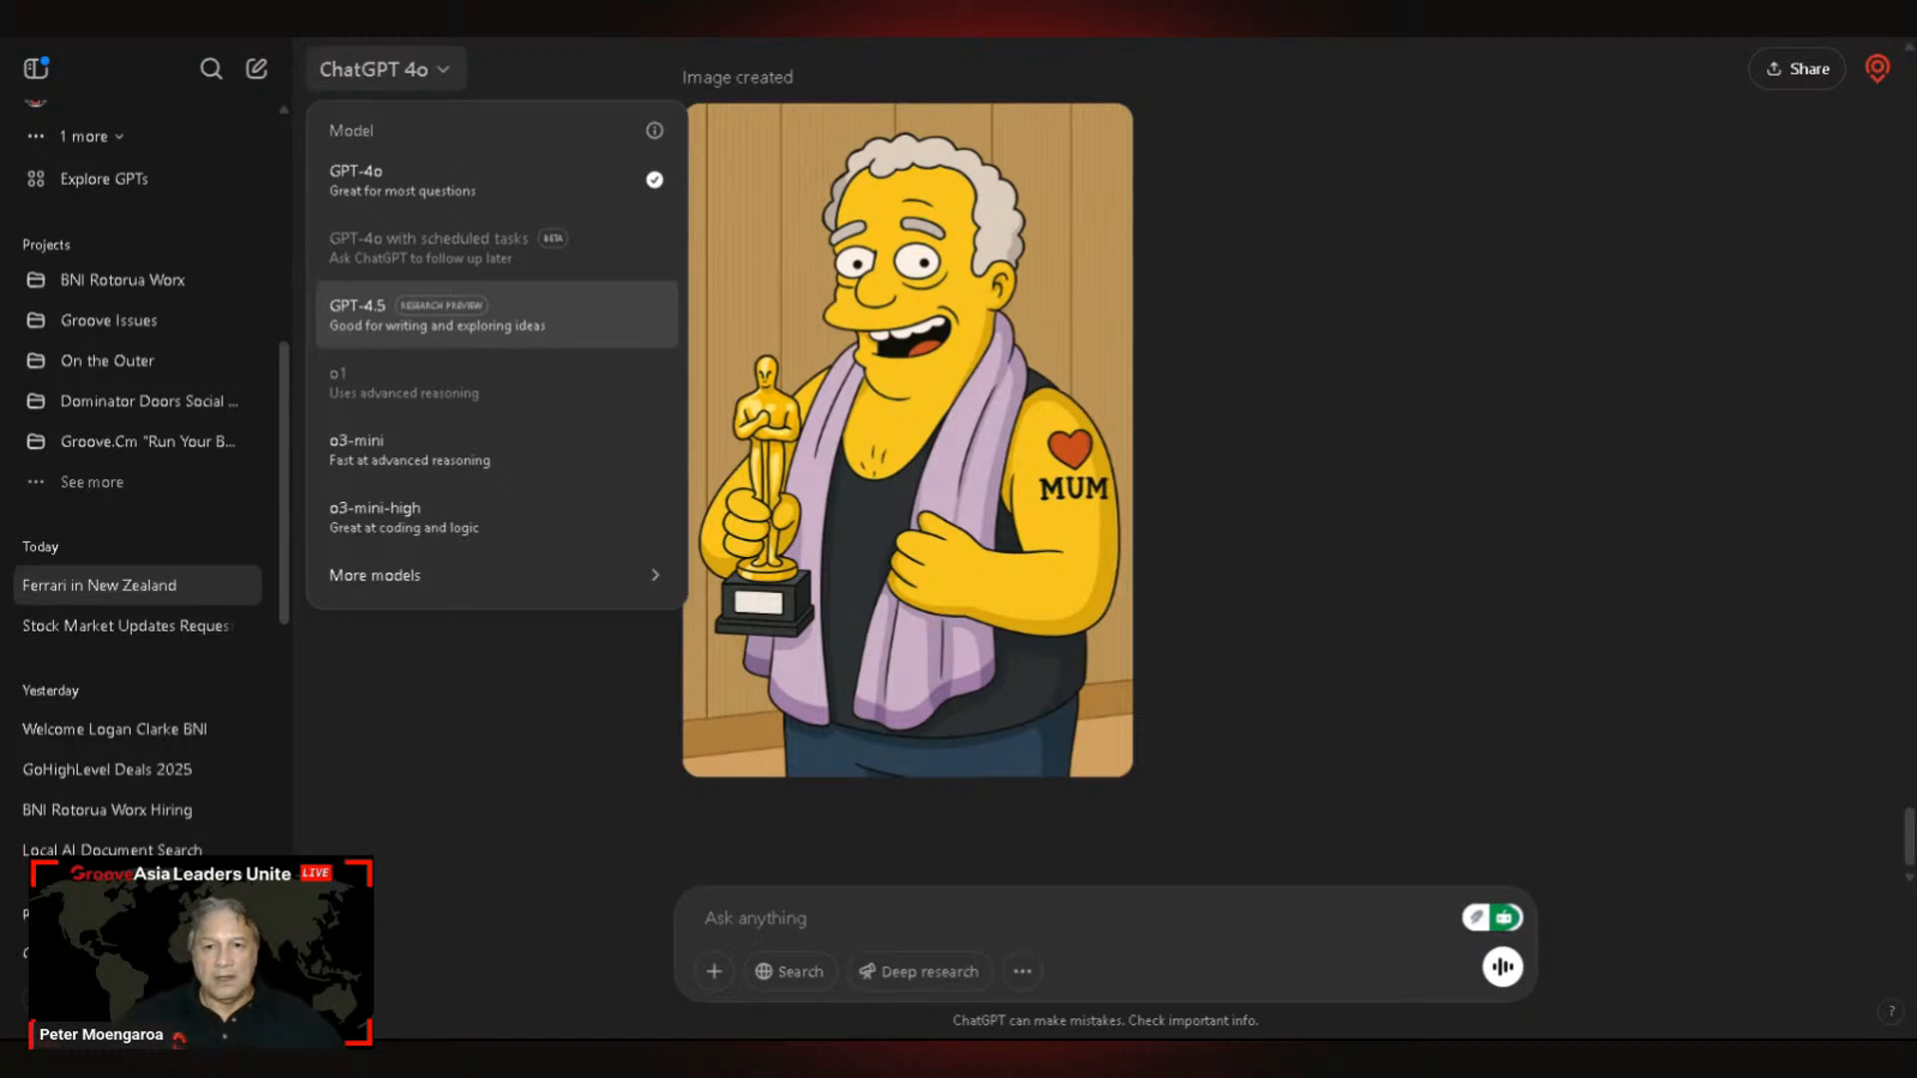
click(1452, 390)
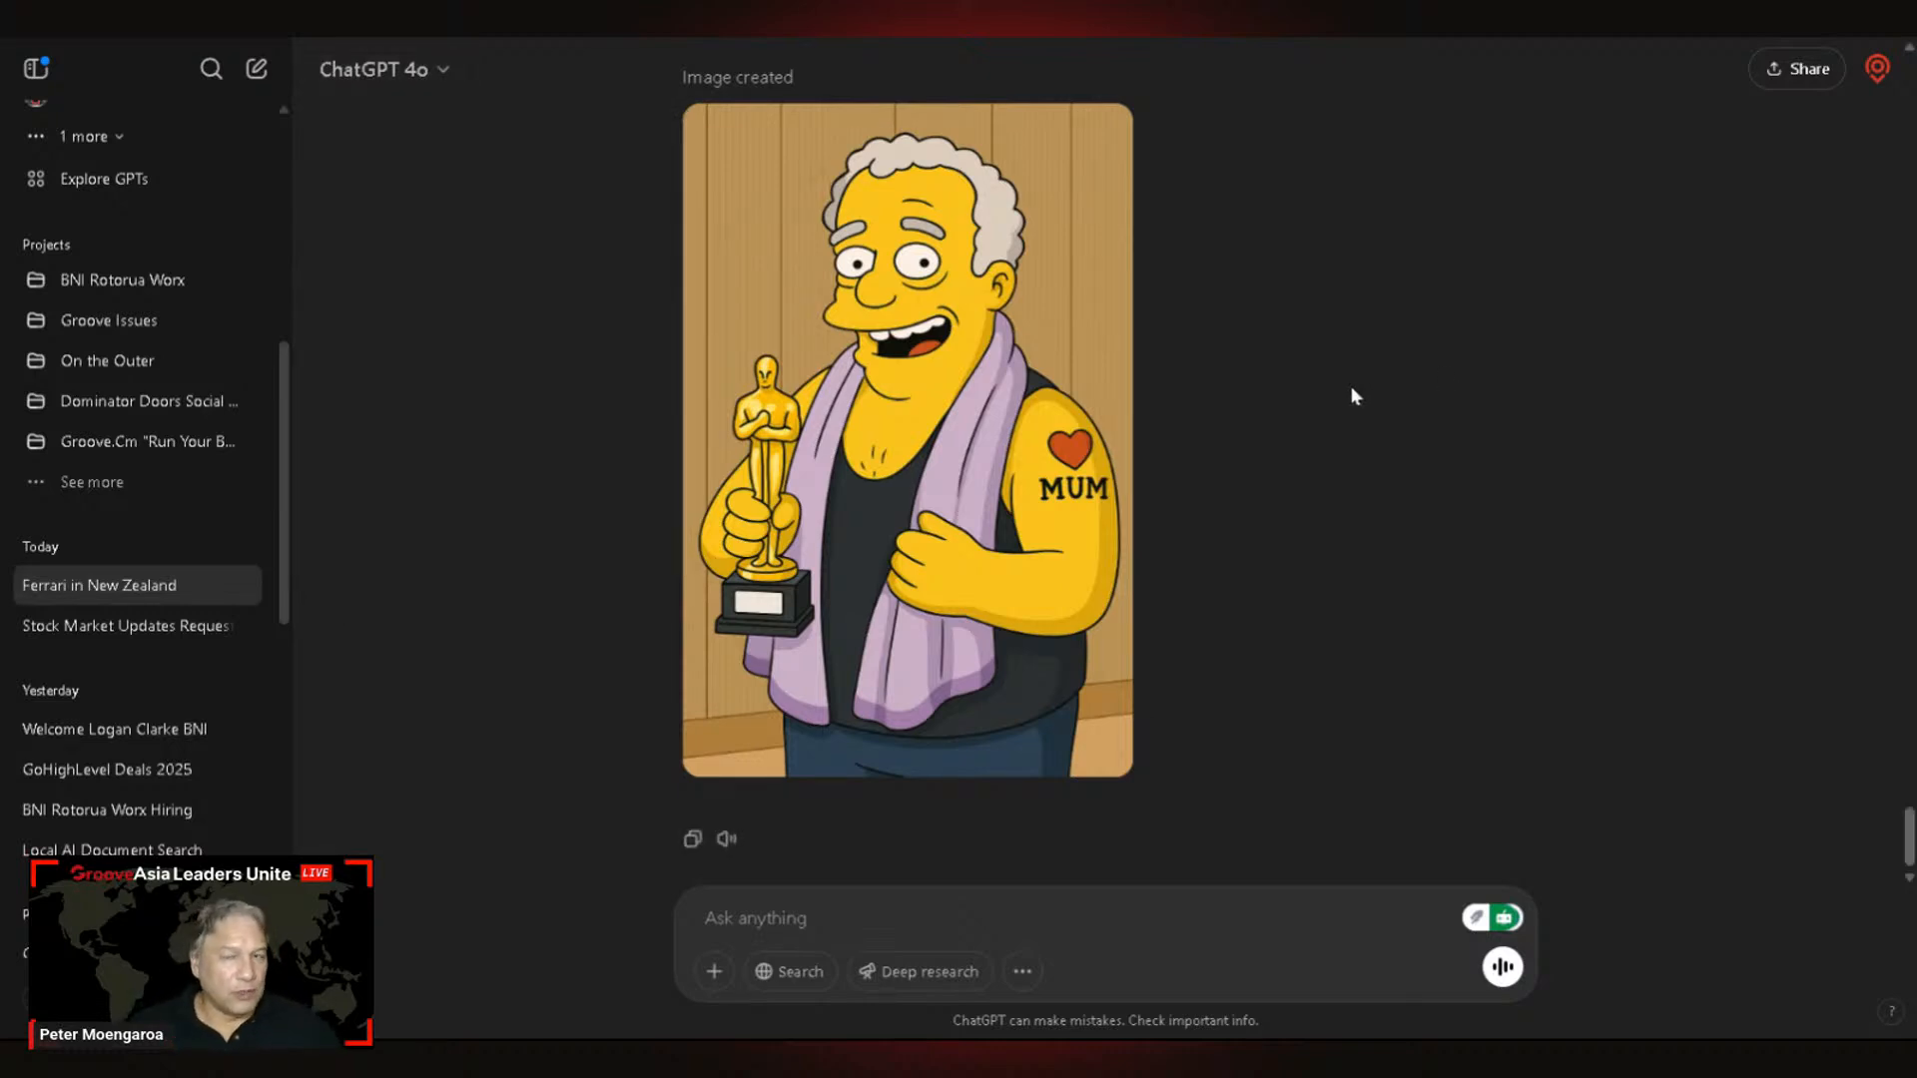